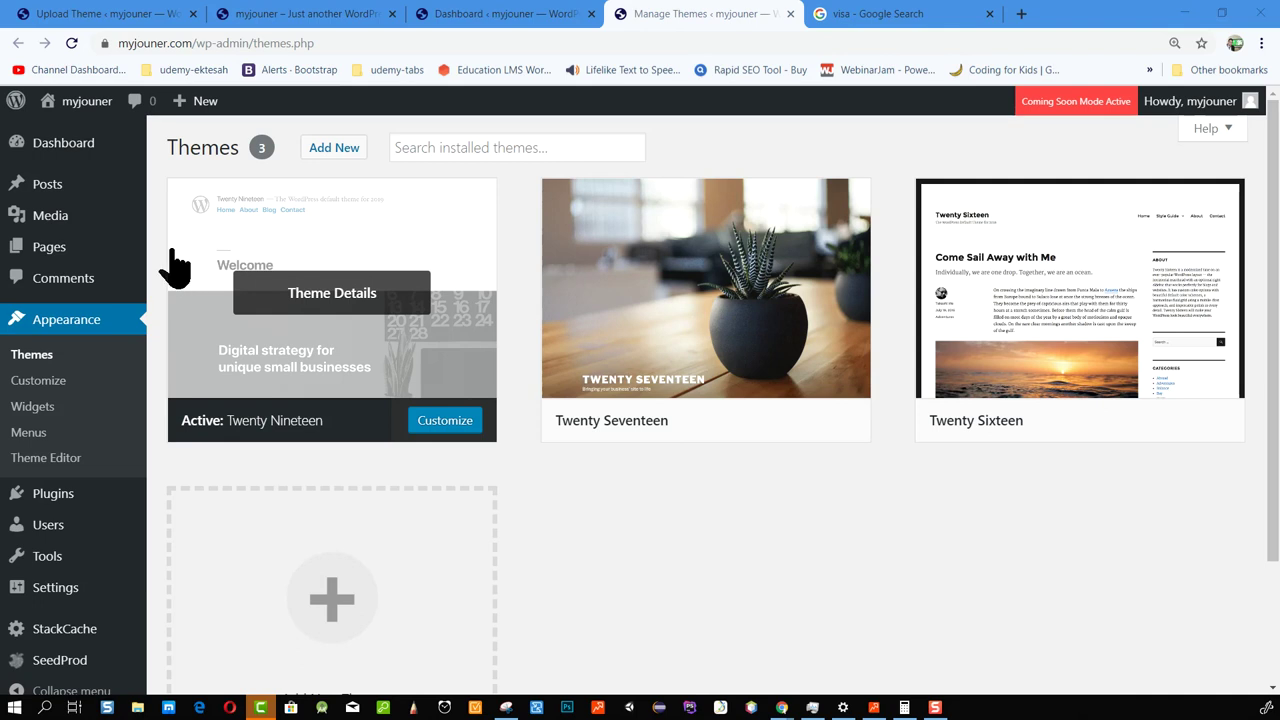
# Load the GreenBackend hosting portal cp.greenbackend.com in a new browser tab.
pyautogui.click(1021, 14)
pyautogui.click(896, 14)
pyautogui.write('c')
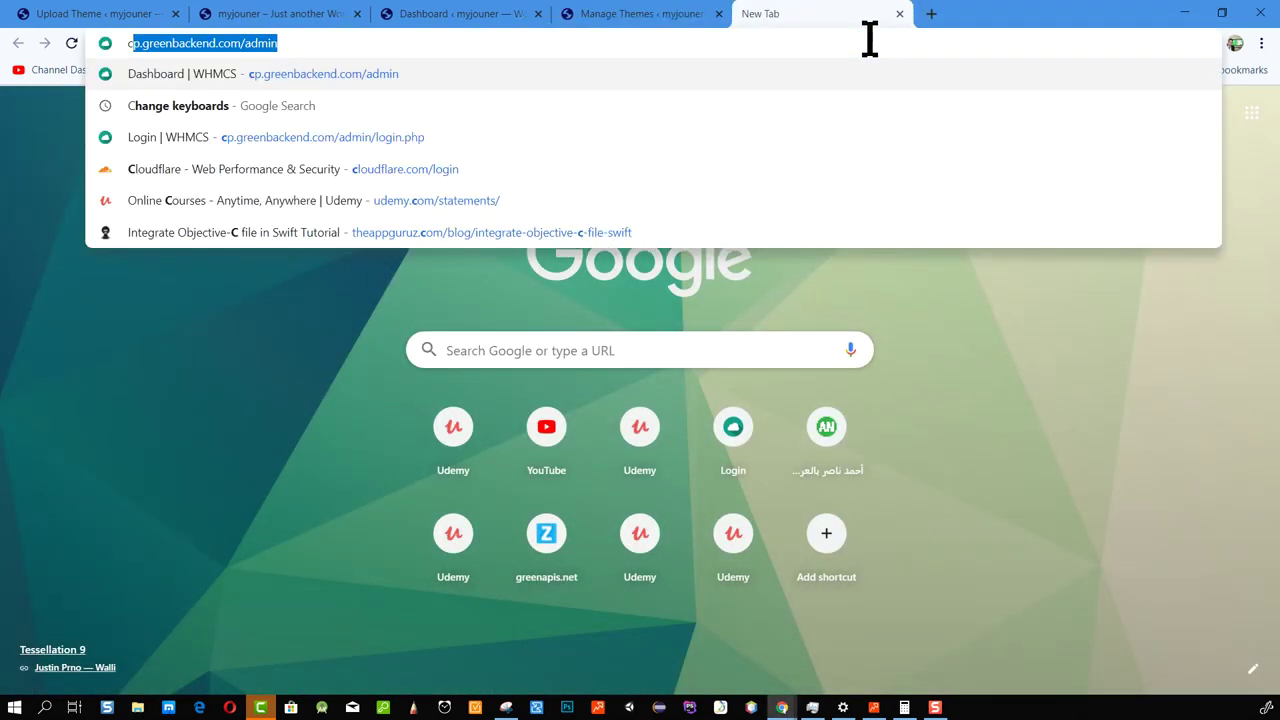
pyautogui.write('p')
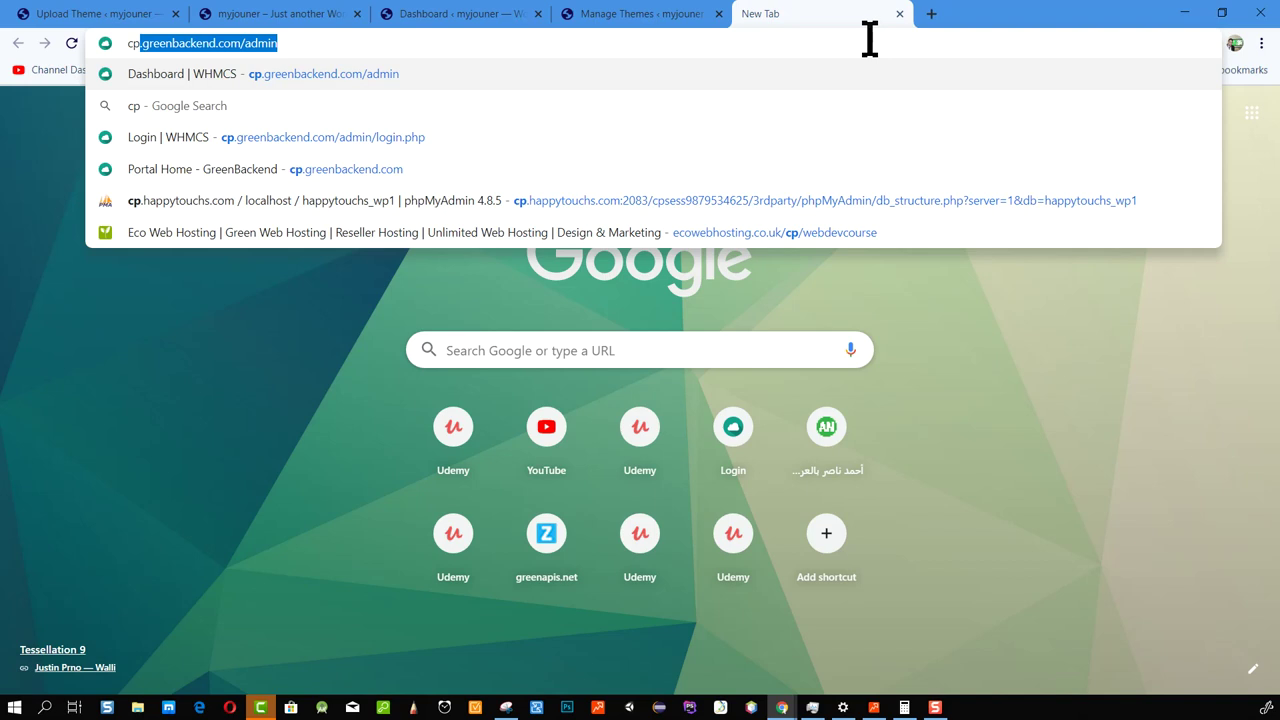
pyautogui.press('Right')
pyautogui.press('BackSpace')
pyautogui.press('BackSpace')
pyautogui.press('BackSpace')
pyautogui.press('BackSpace')
pyautogui.press('BackSpace')
pyautogui.press('Return')
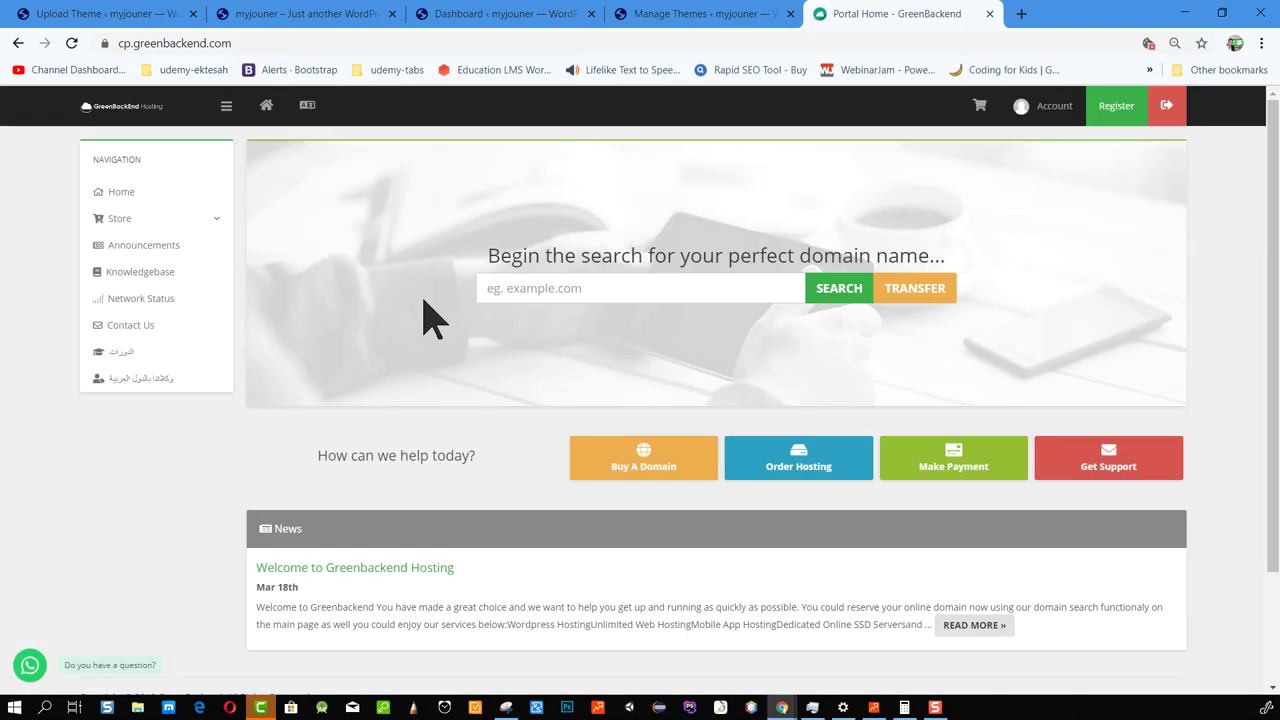
# Open Store > Wordpress Hosting and review the plans from $7.00/mo upward.
pyautogui.click(192, 217)
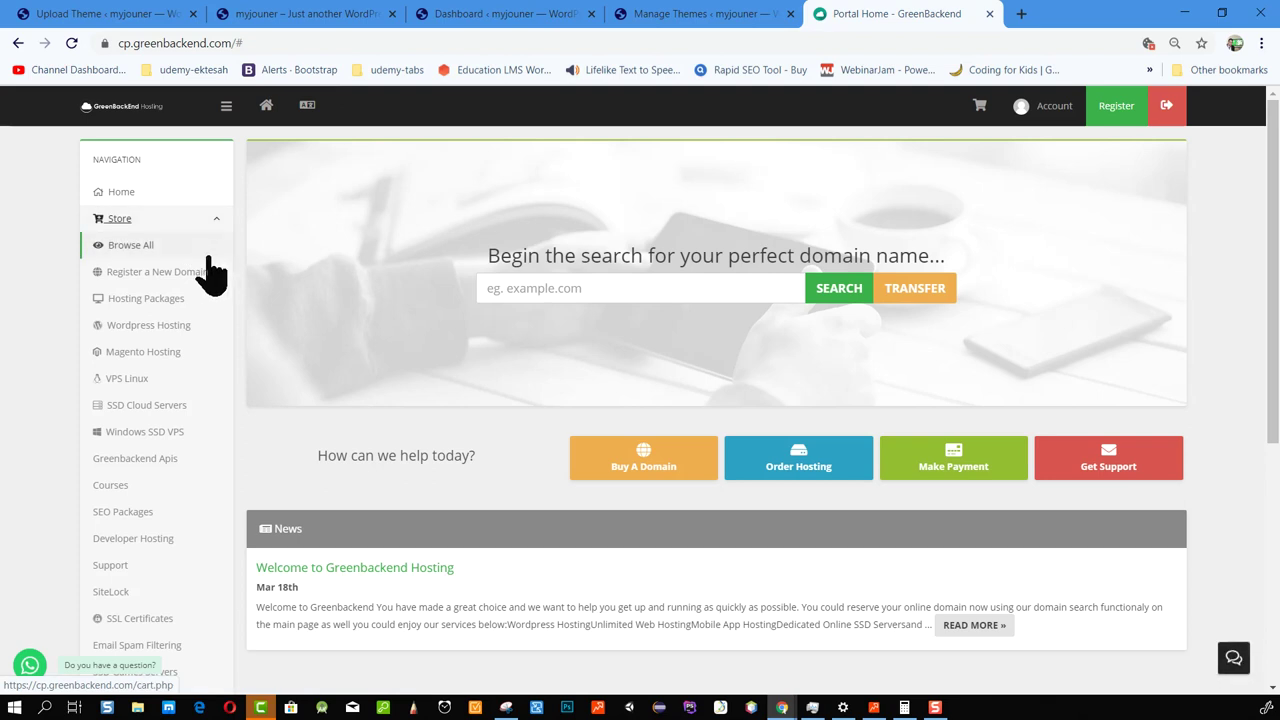
pyautogui.click(168, 326)
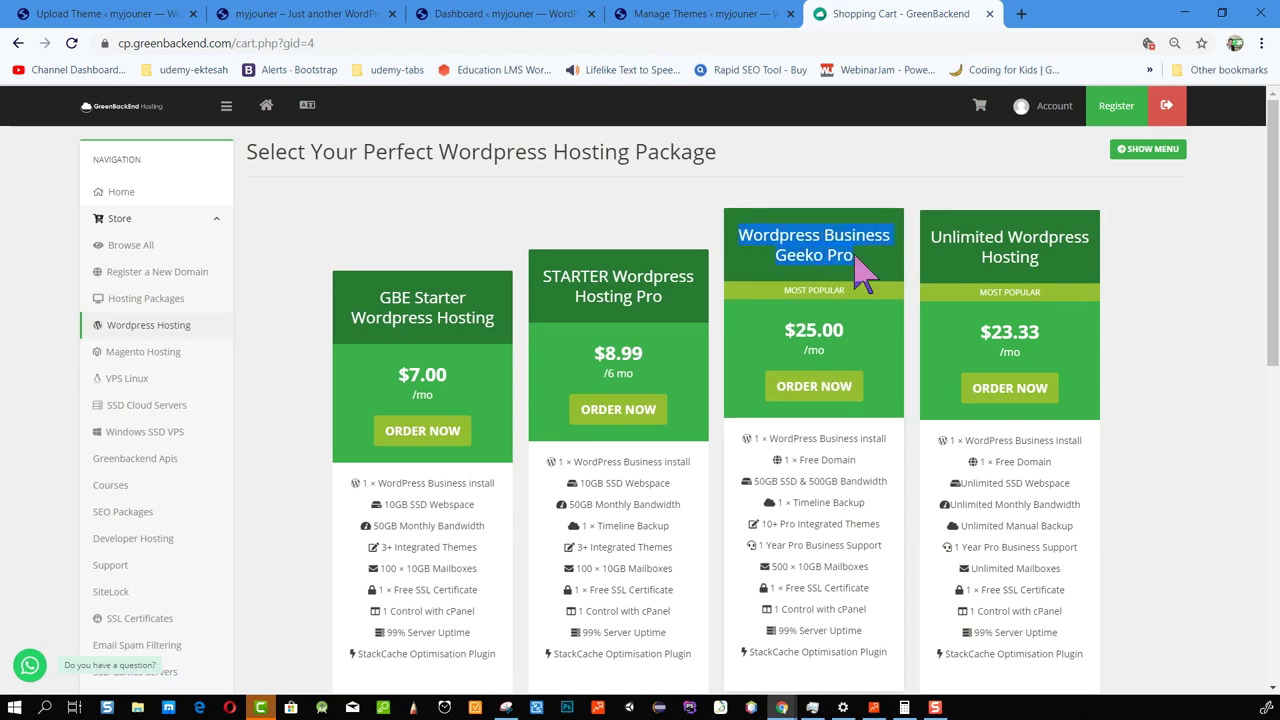
pyautogui.scroll(-3, 858, 283)
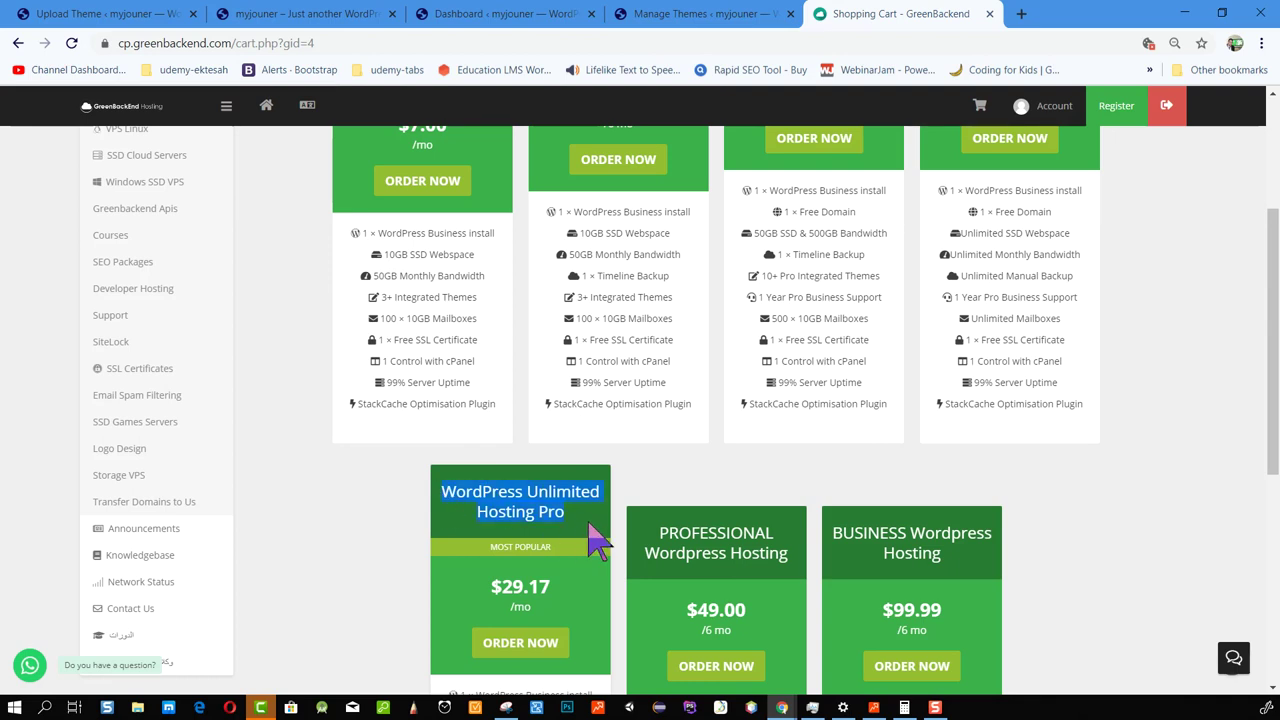
pyautogui.scroll(3, 590, 545)
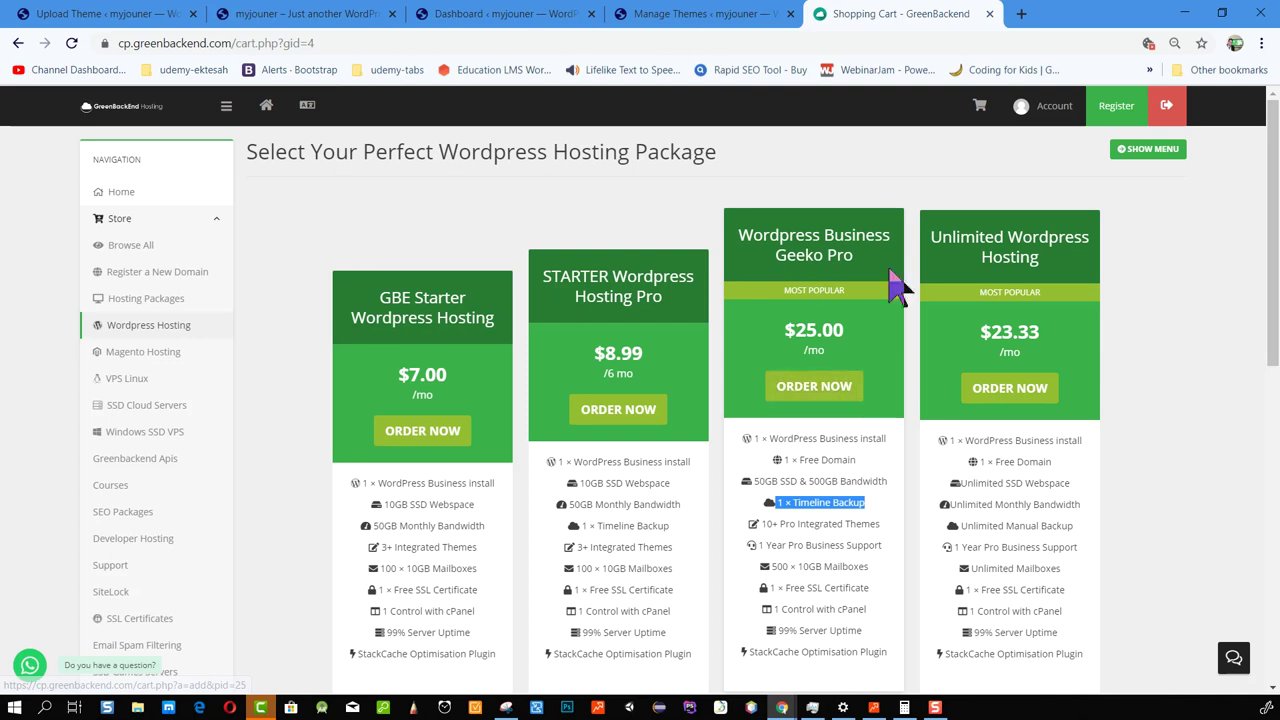
# Skim the Hello world! post on the live myjouner site, then enter its admin Dashboard.
pyautogui.click(276, 22)
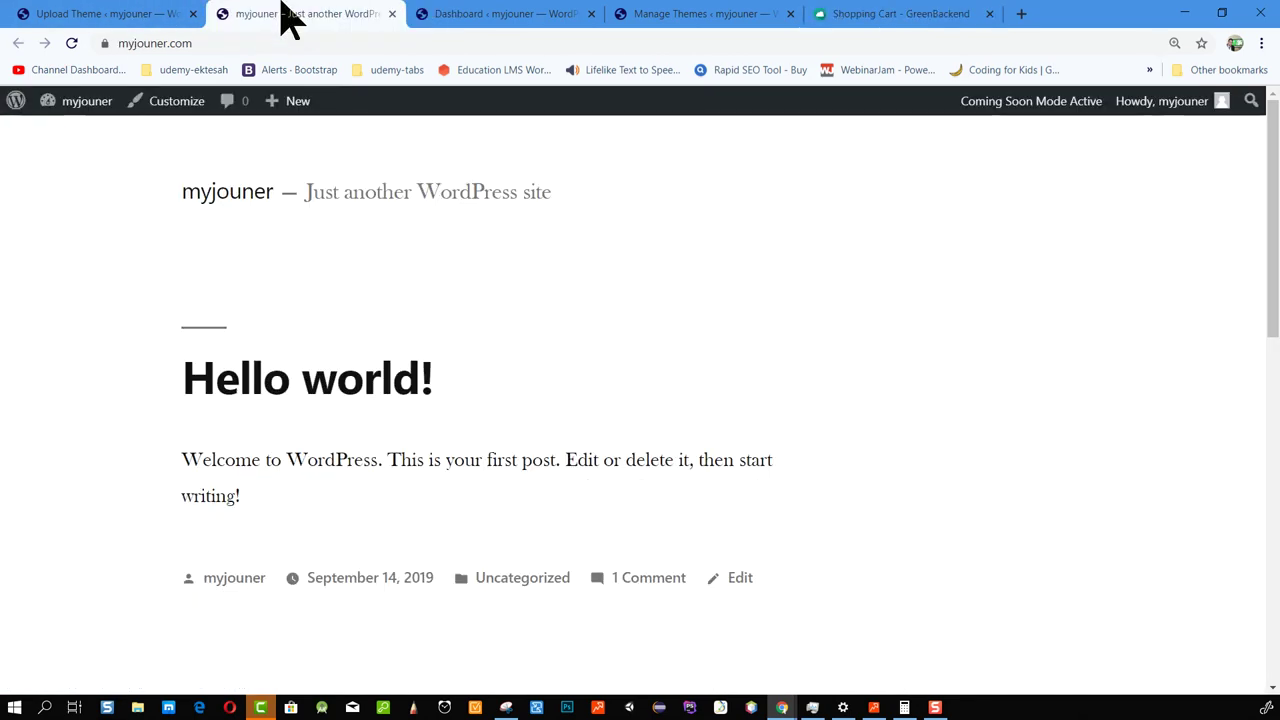
pyautogui.scroll(-3, 470, 366)
pyautogui.scroll(3, 490, 420)
pyautogui.scroll(-2, 766, 451)
pyautogui.scroll(2, 880, 560)
pyautogui.scroll(-1, 900, 600)
pyautogui.scroll(1, 598, 437)
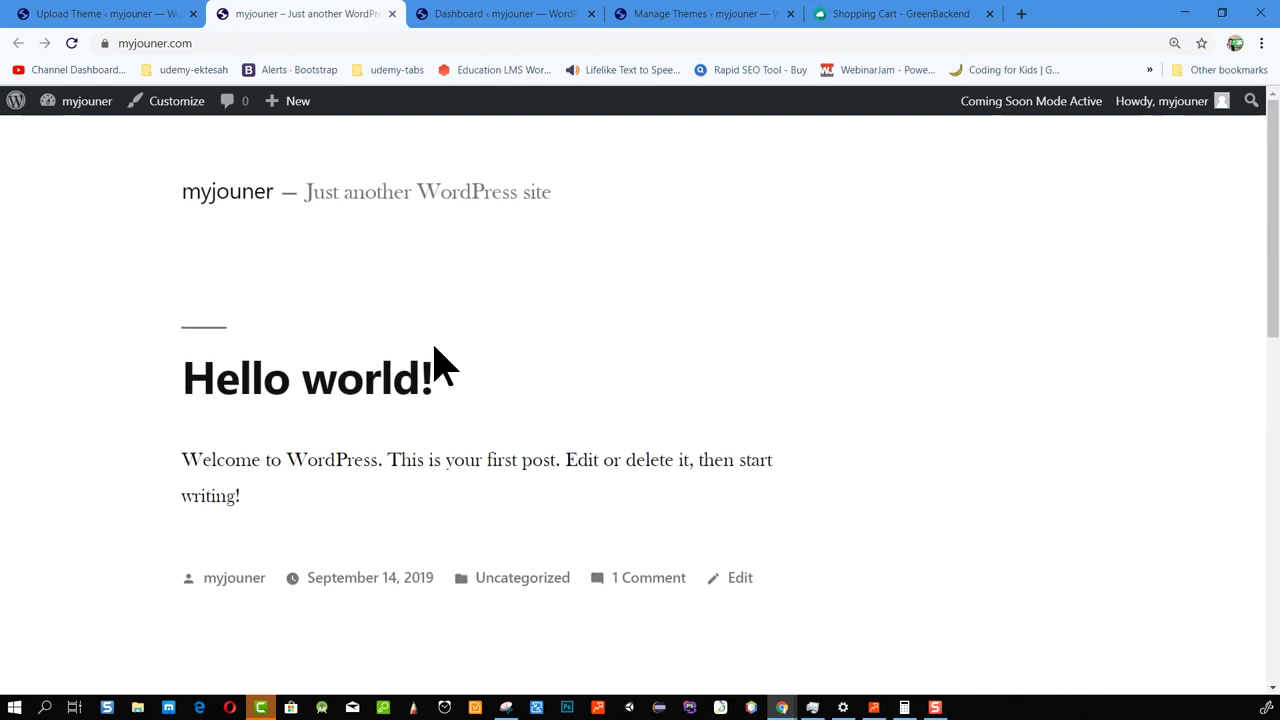
pyautogui.click(72, 110)
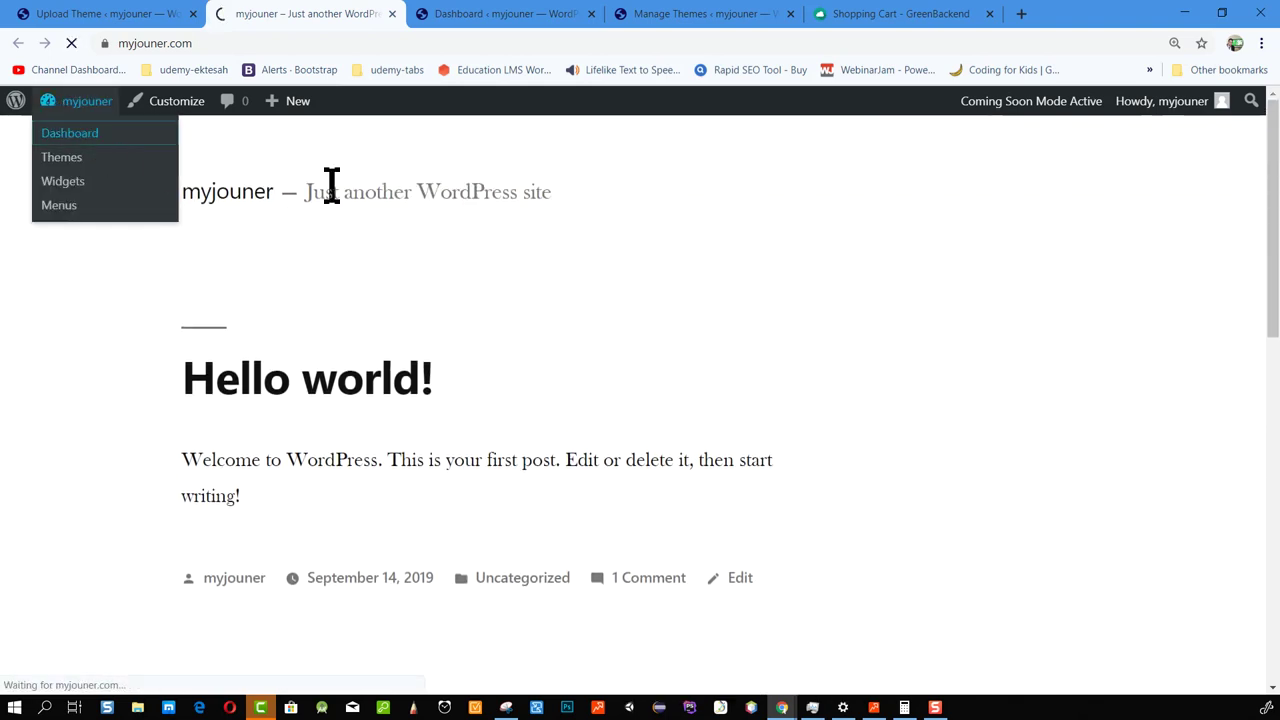
pyautogui.scroll(-1, 501, 327)
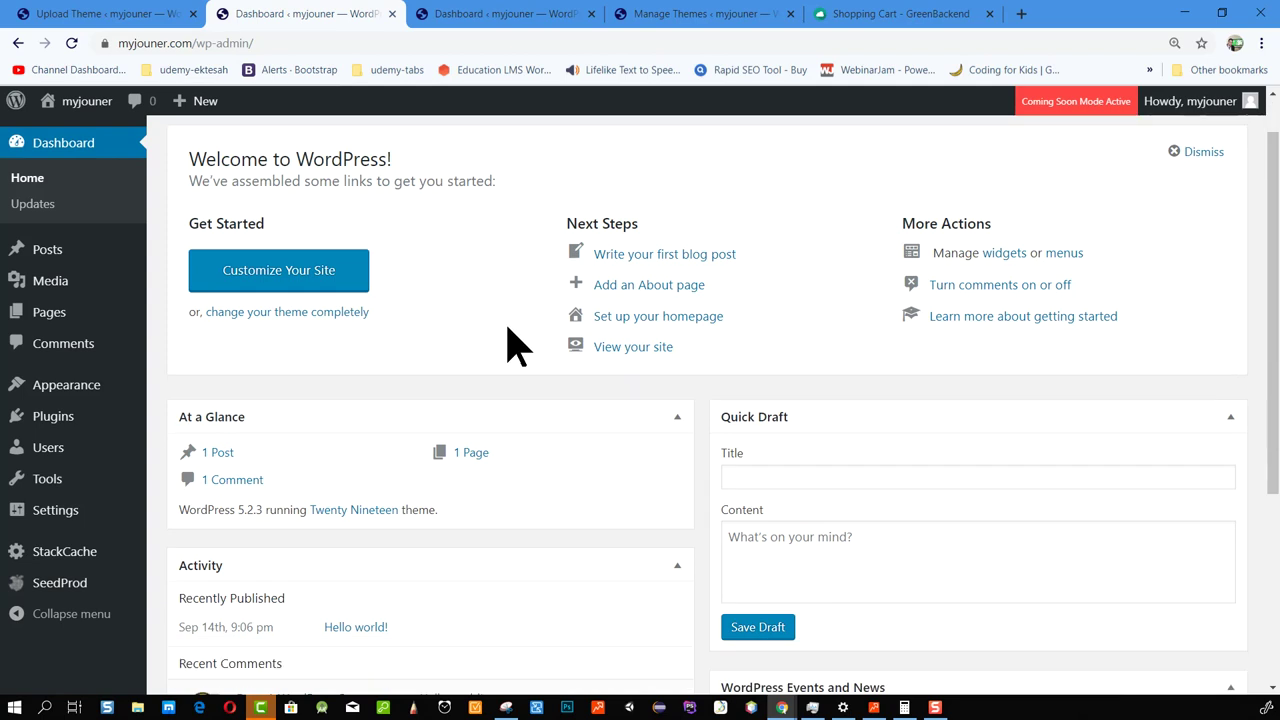
# Load myweb.ps in a new tab and scroll through templates like Seven CV and Automotive.
pyautogui.click(1021, 14)
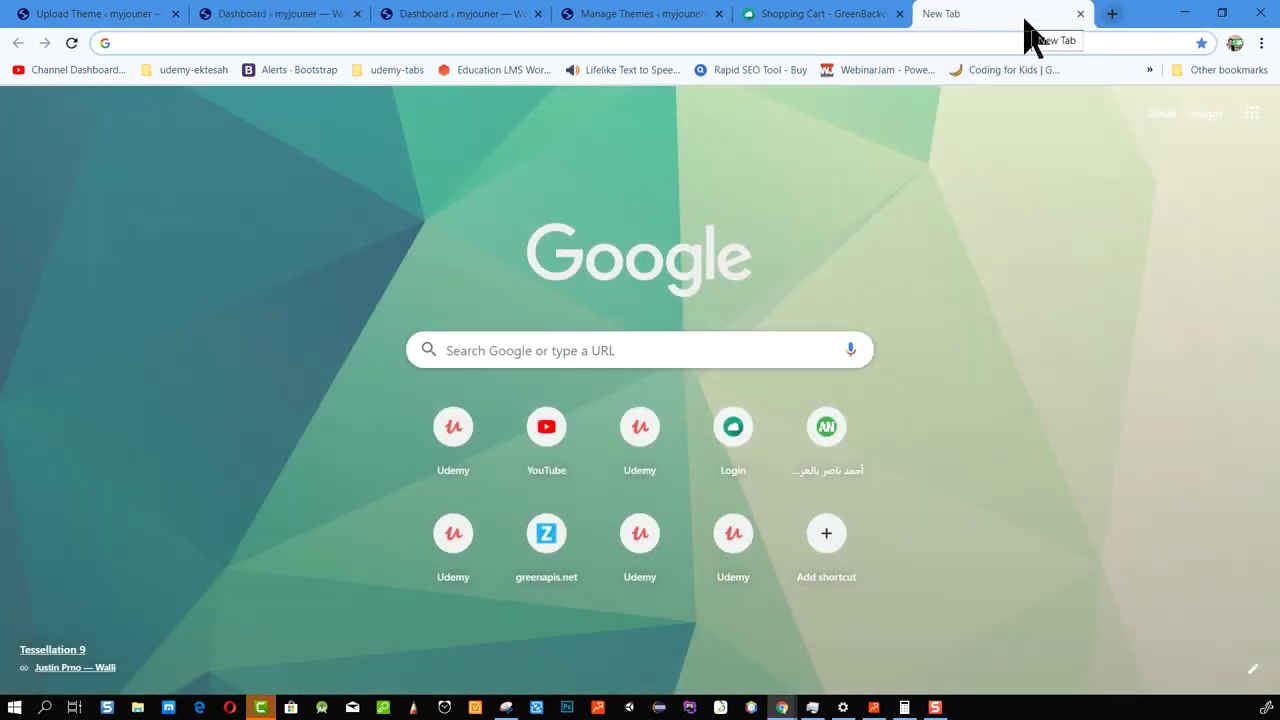
pyautogui.write('myweb.ps')
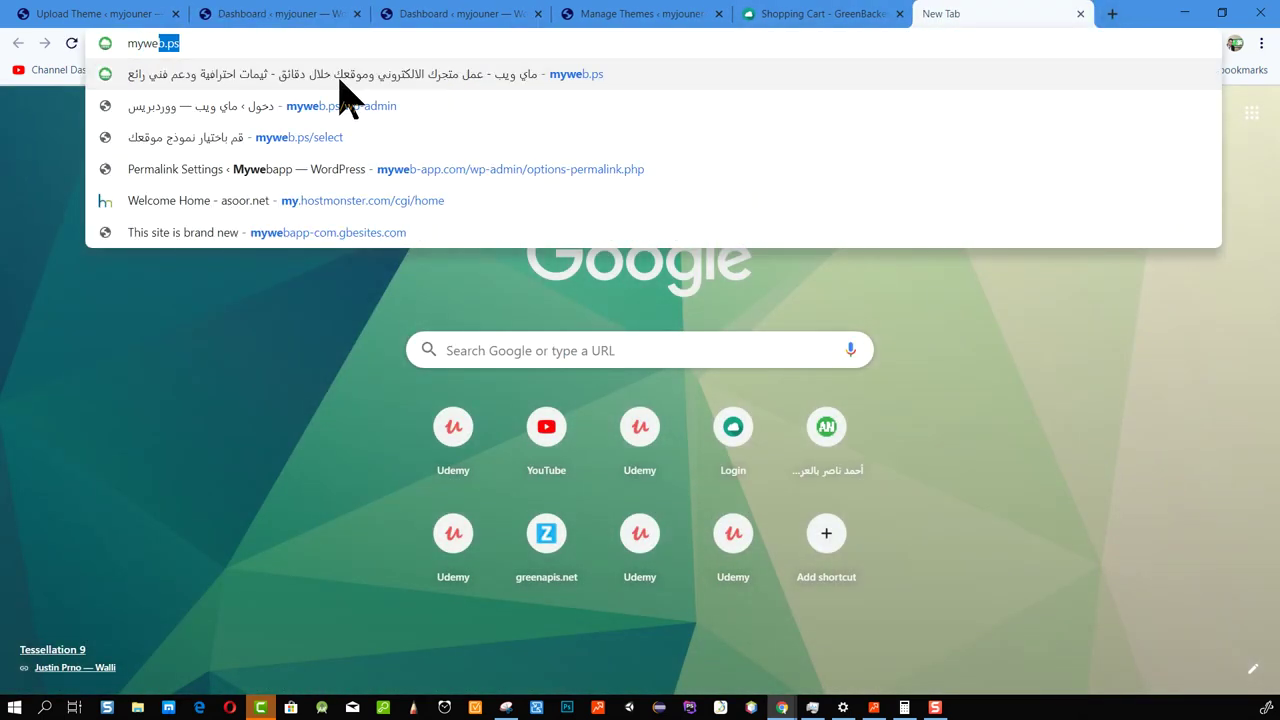
pyautogui.click(304, 74)
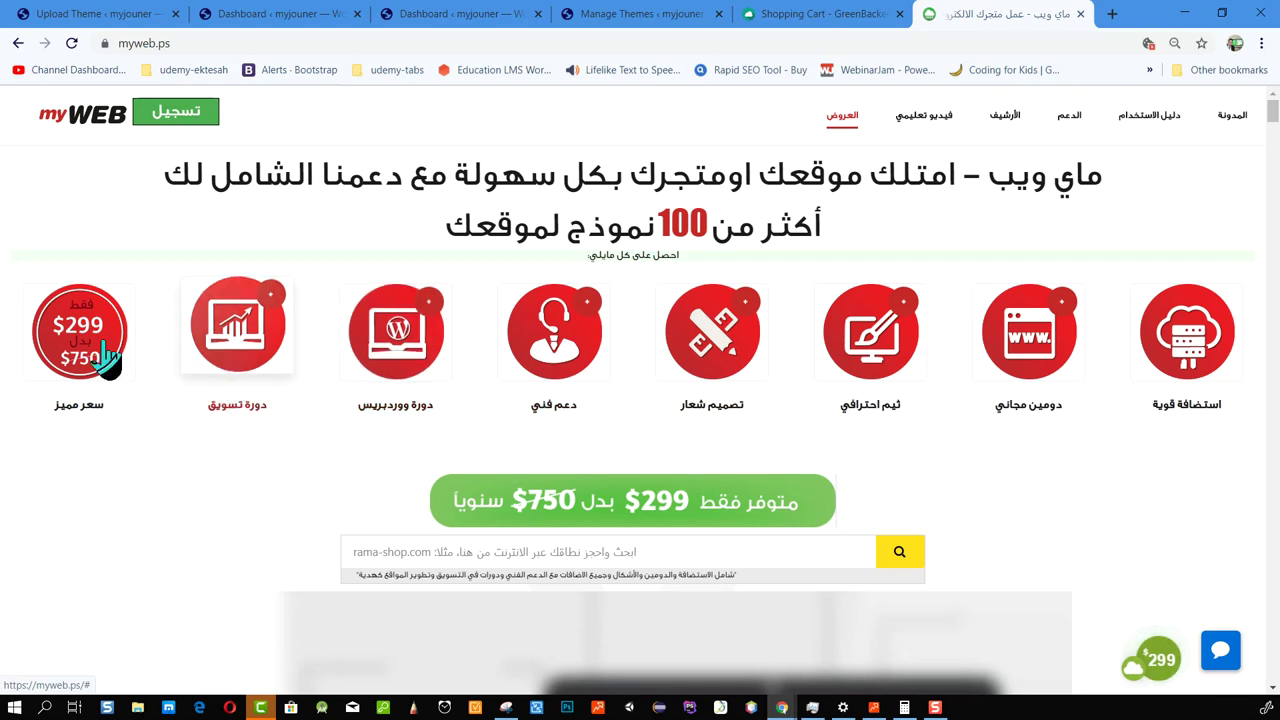
pyautogui.scroll(-5, 125, 360)
pyautogui.scroll(-4, 872, 470)
pyautogui.scroll(-3, 849, 429)
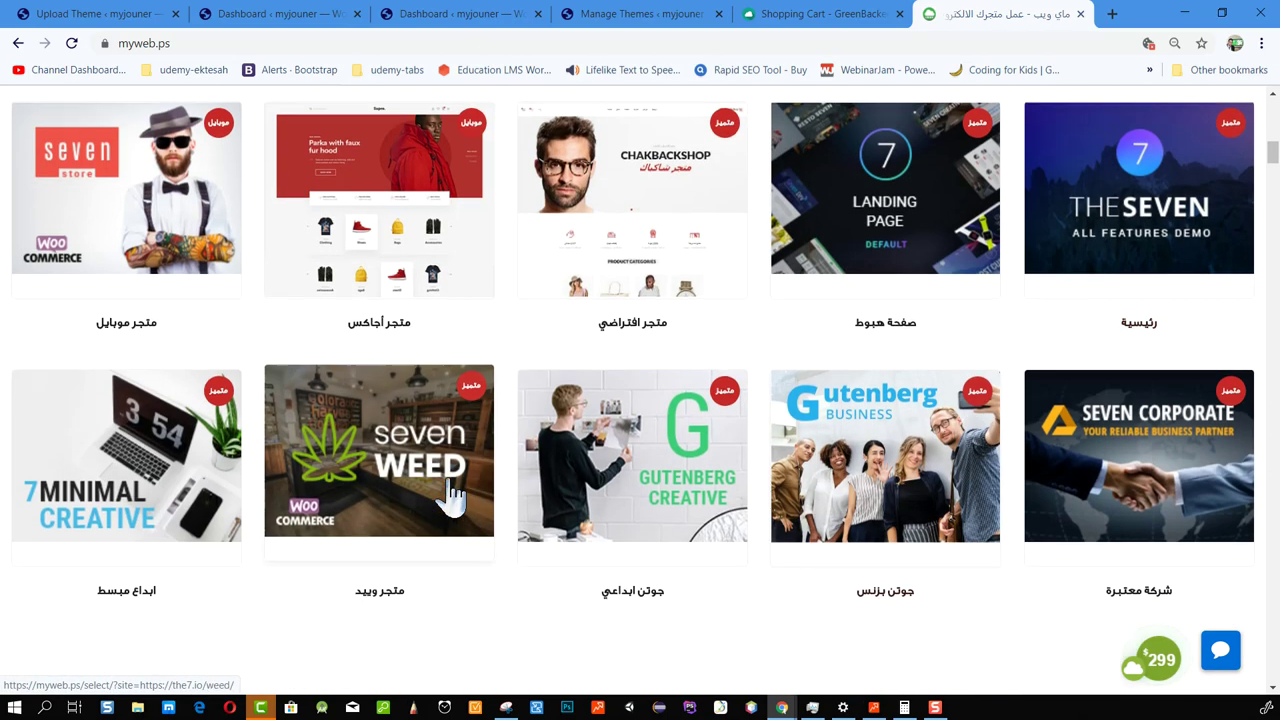
pyautogui.scroll(-5, 455, 495)
pyautogui.scroll(-2, 565, 425)
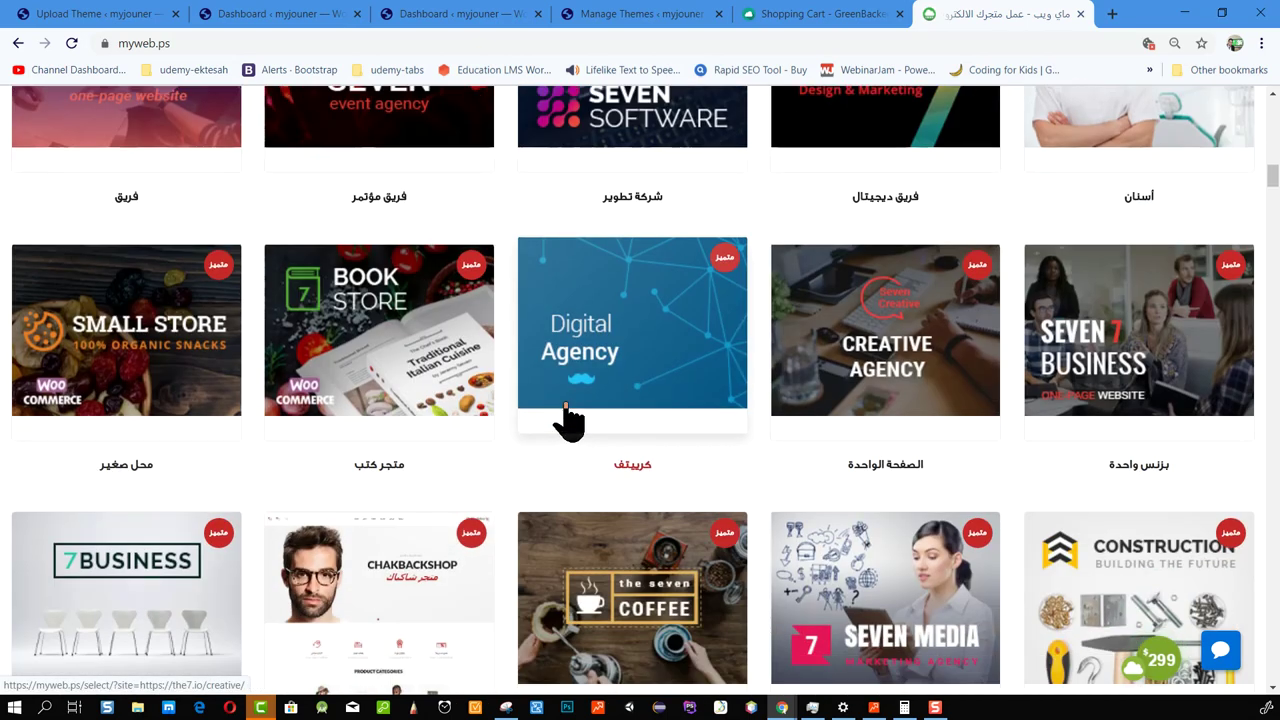
pyautogui.scroll(-2, 567, 420)
pyautogui.scroll(-1, 957, 525)
pyautogui.scroll(-7, 957, 525)
pyautogui.scroll(-5, 660, 315)
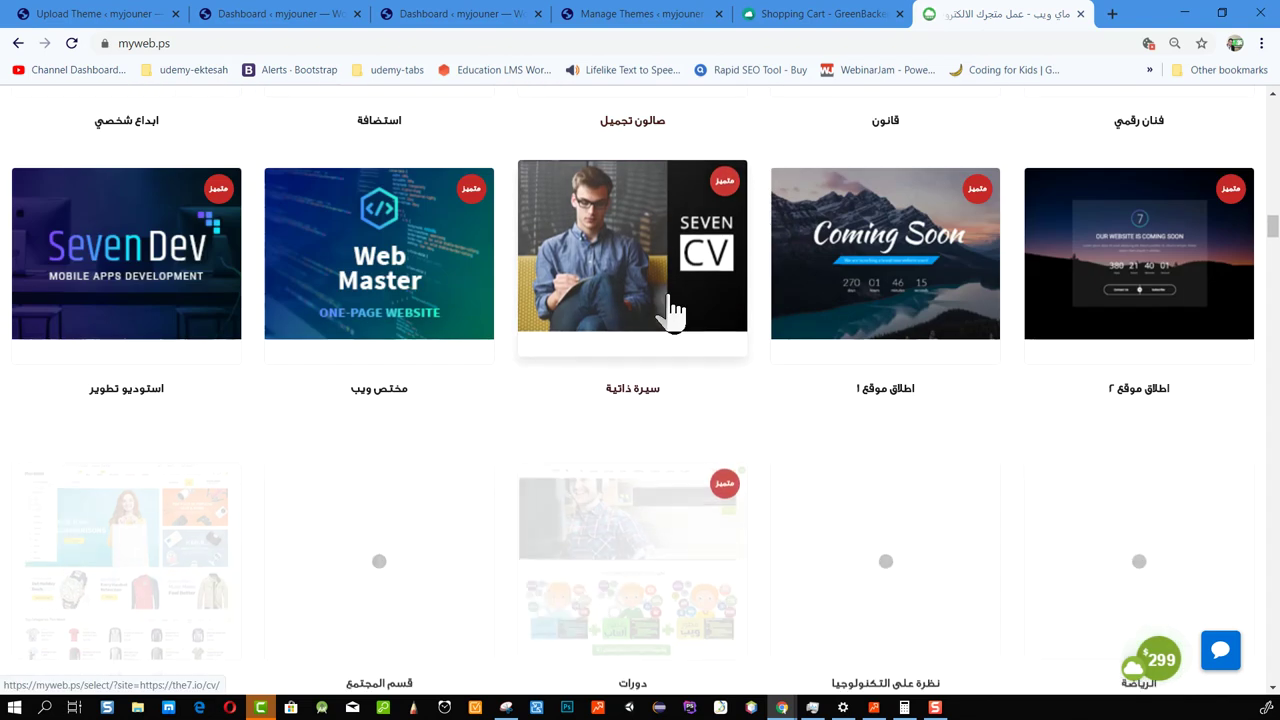
pyautogui.scroll(-5, 660, 313)
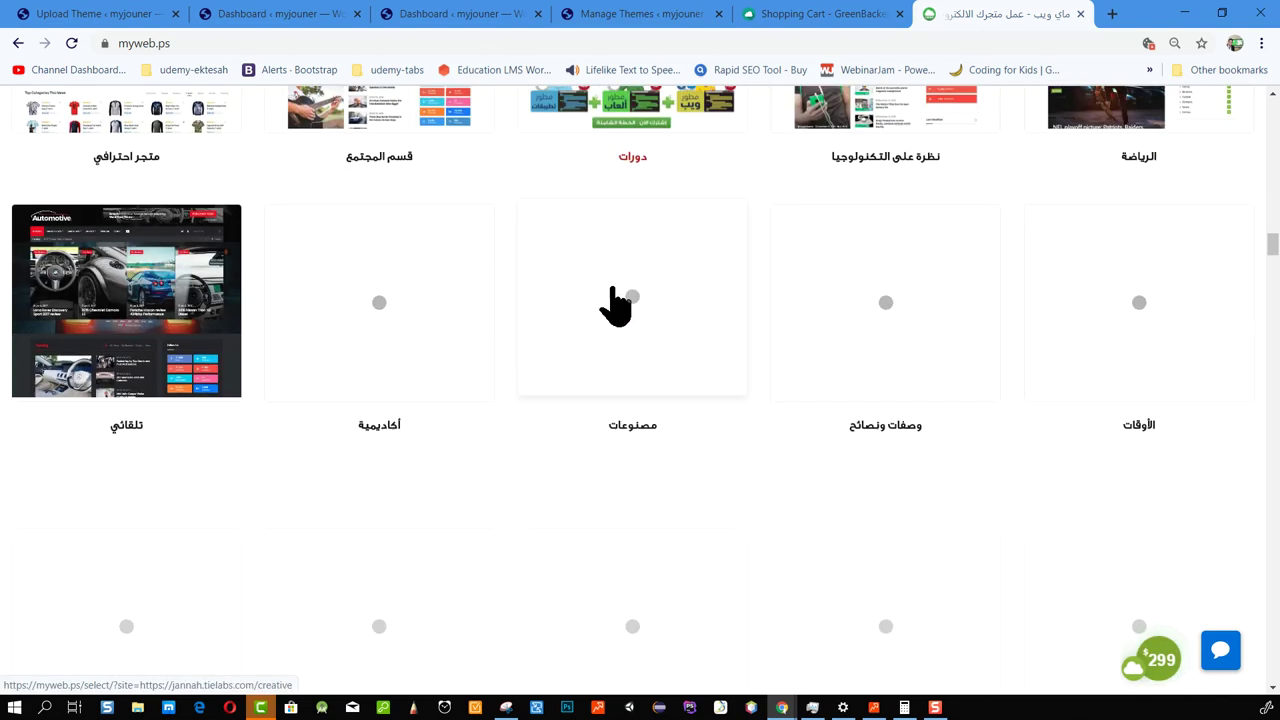
# Go to Appearance > Themes > Add New and browse featured themes like Cambium.
pyautogui.click(322, 14)
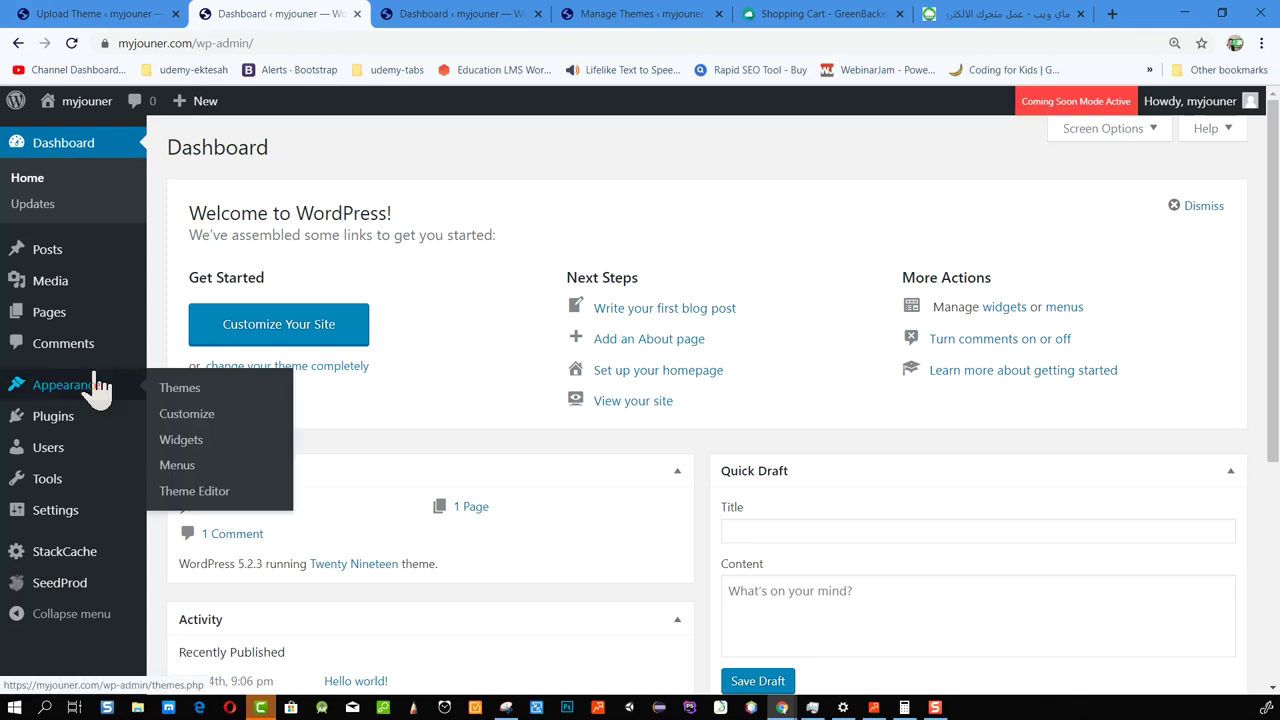
pyautogui.moveTo(85, 395)
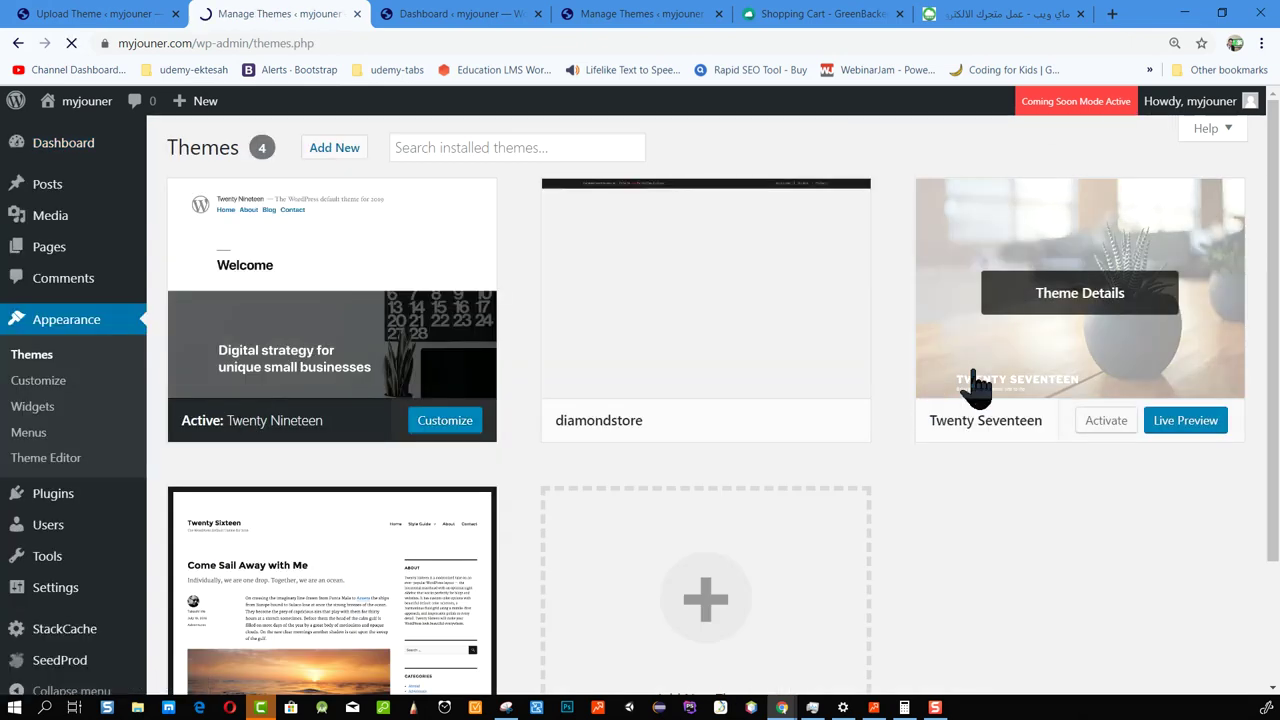
pyautogui.scroll(-2, 806, 509)
pyautogui.scroll(2, 358, 200)
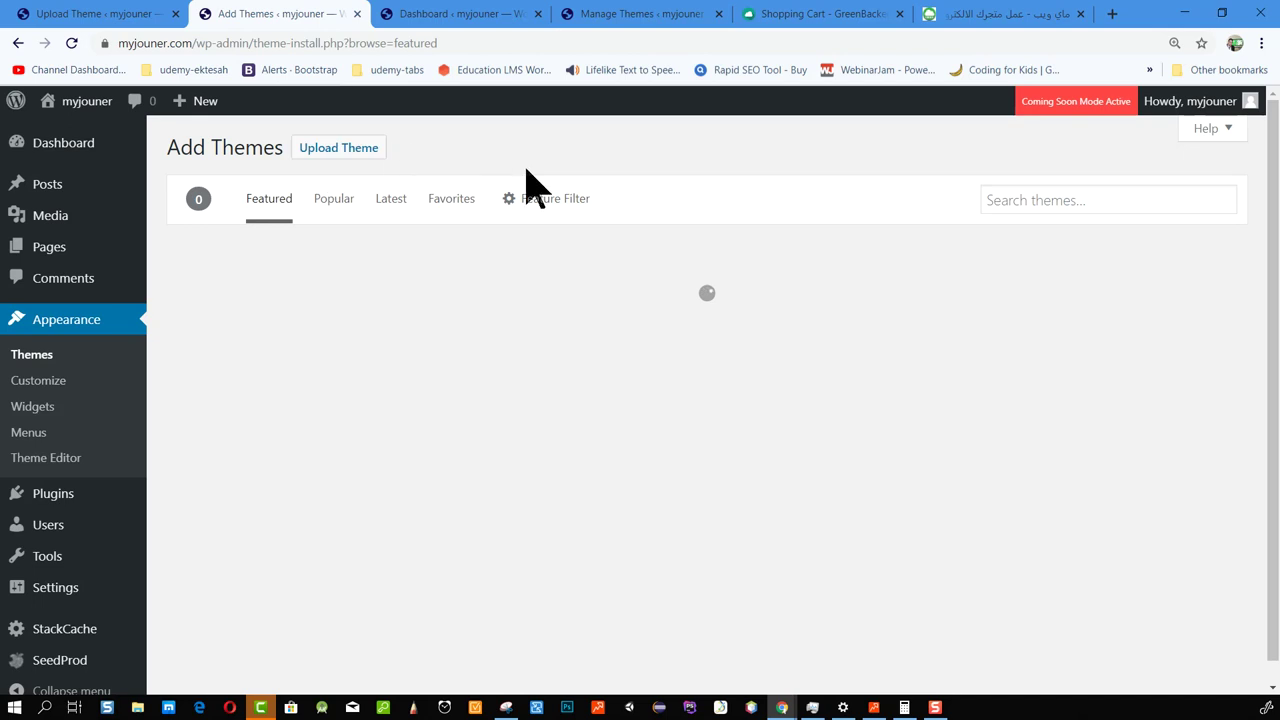
pyautogui.scroll(-4, 1057, 420)
pyautogui.scroll(-8, 1057, 372)
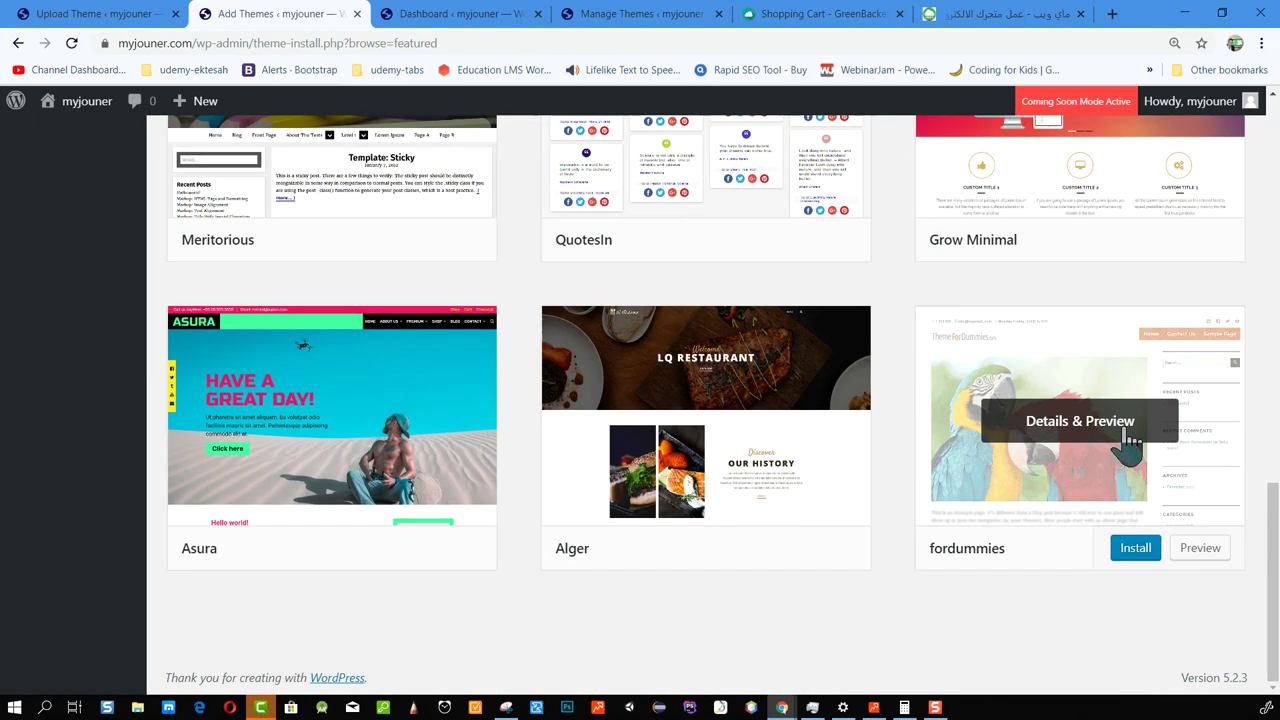
pyautogui.scroll(12, 449, 366)
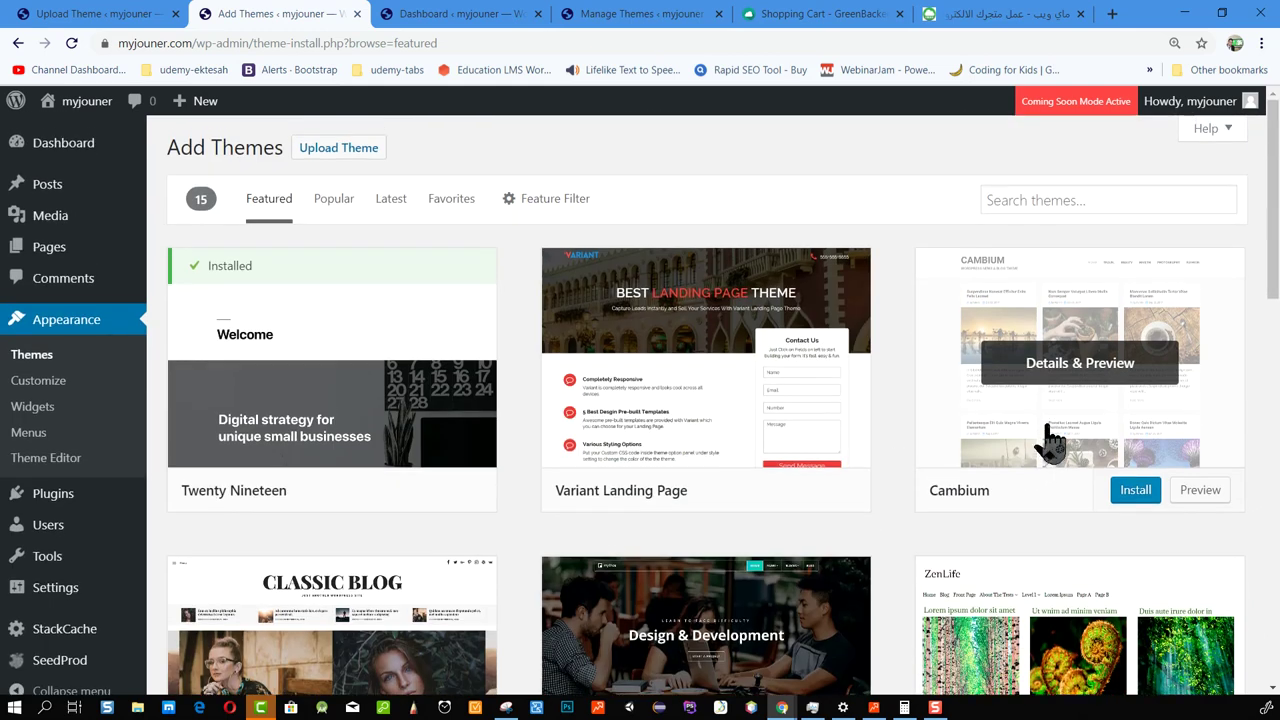
# Activate the installed diamondstore theme from the diamondstore.zip upload tab.
pyautogui.click(358, 150)
pyautogui.click(562, 314)
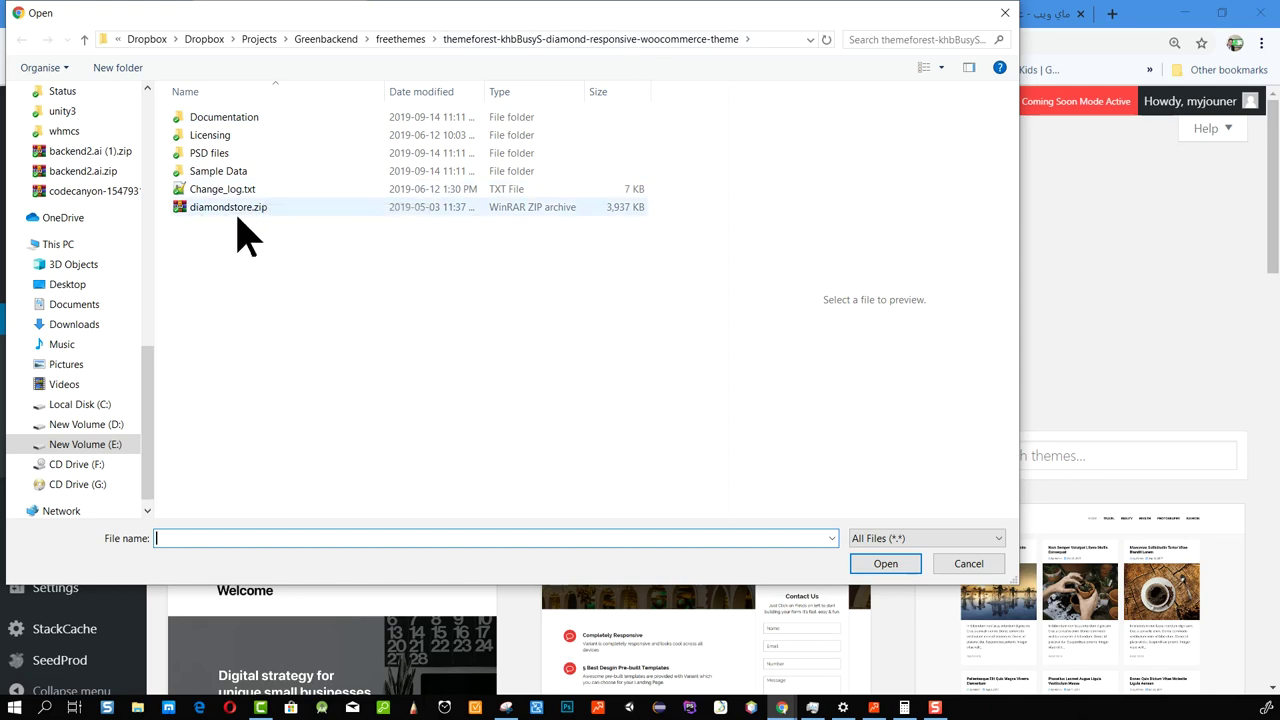
pyautogui.click(968, 563)
pyautogui.click(576, 316)
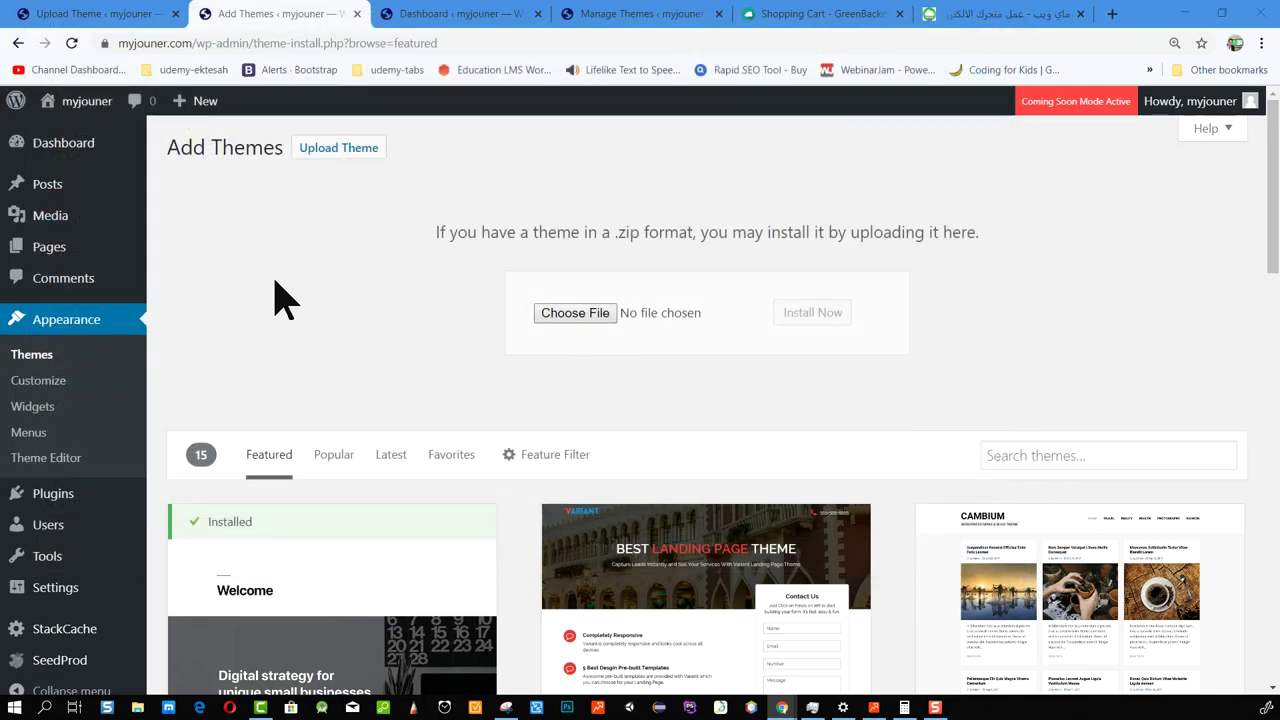
pyautogui.click(966, 563)
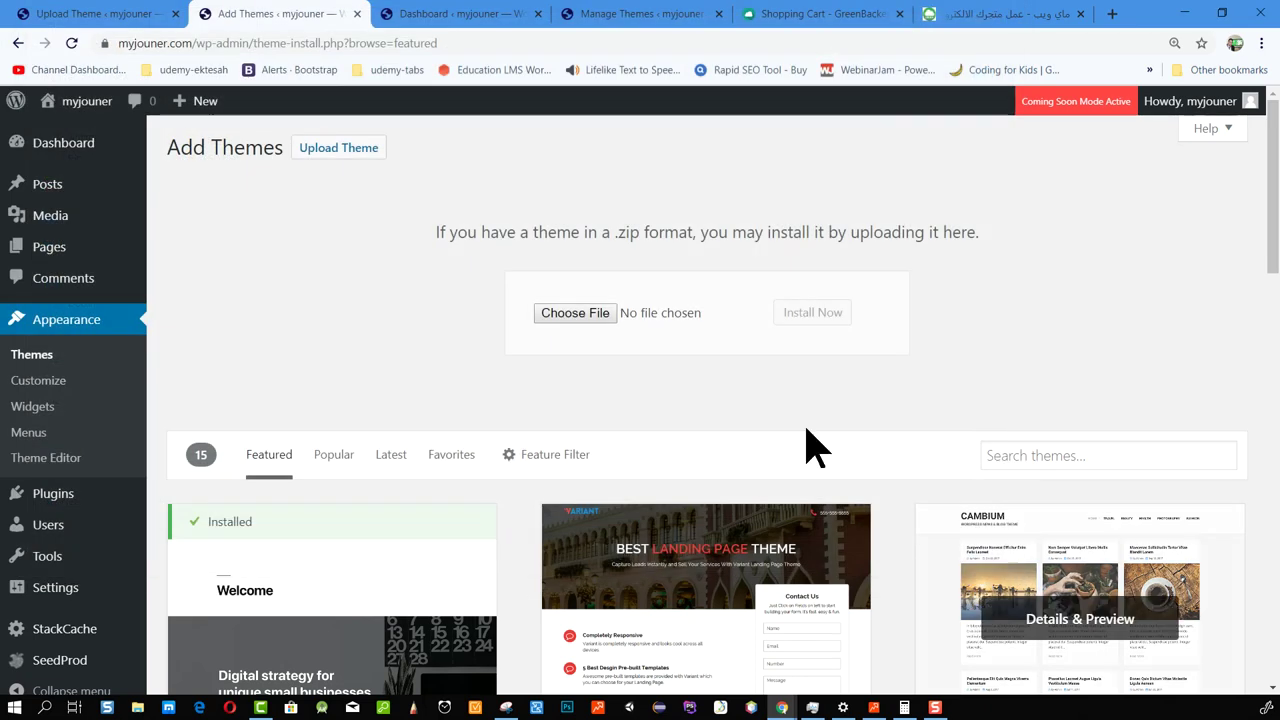
pyautogui.click(117, 15)
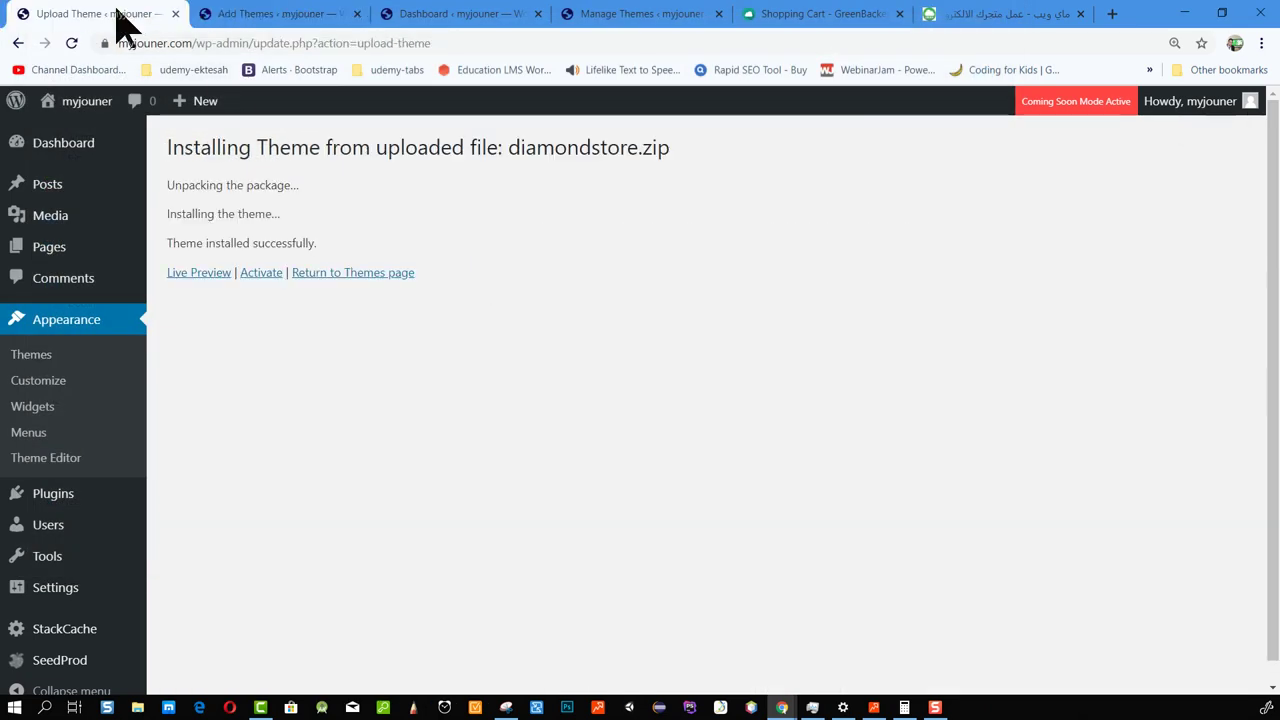
pyautogui.click(266, 274)
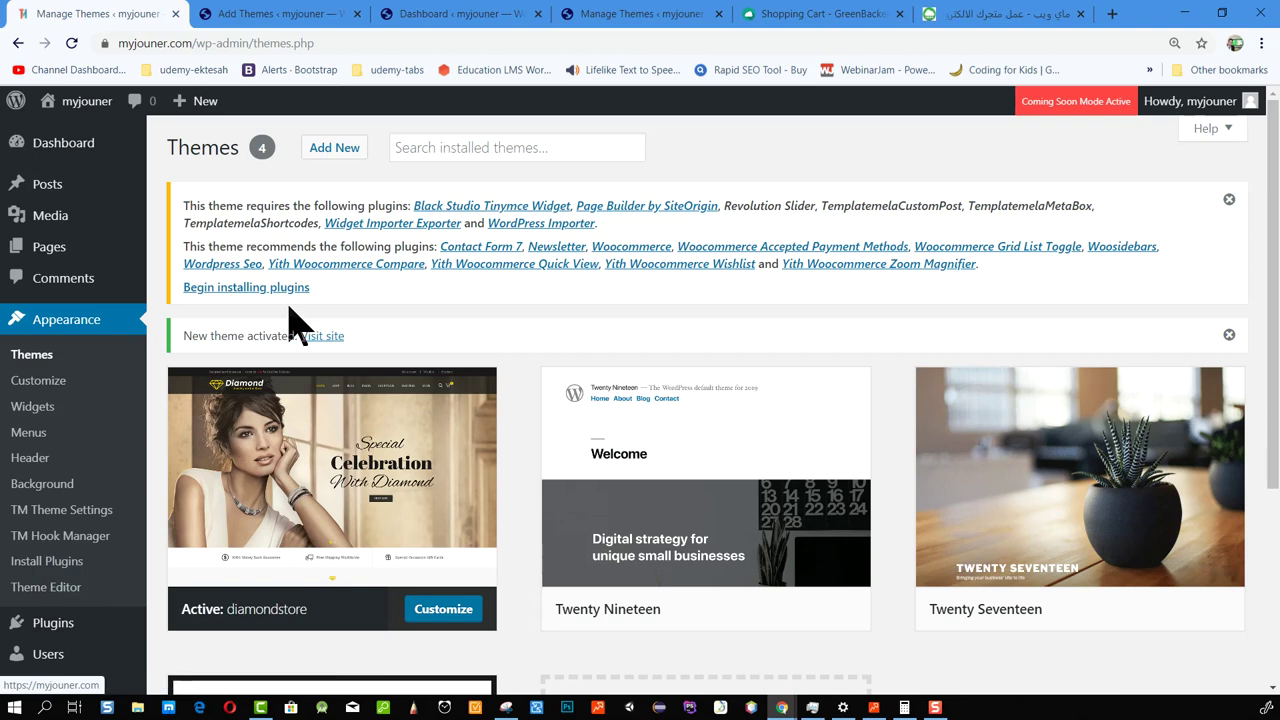
# Select all required and recommended Diamond plugins and apply the Install bulk action.
pyautogui.click(238, 288)
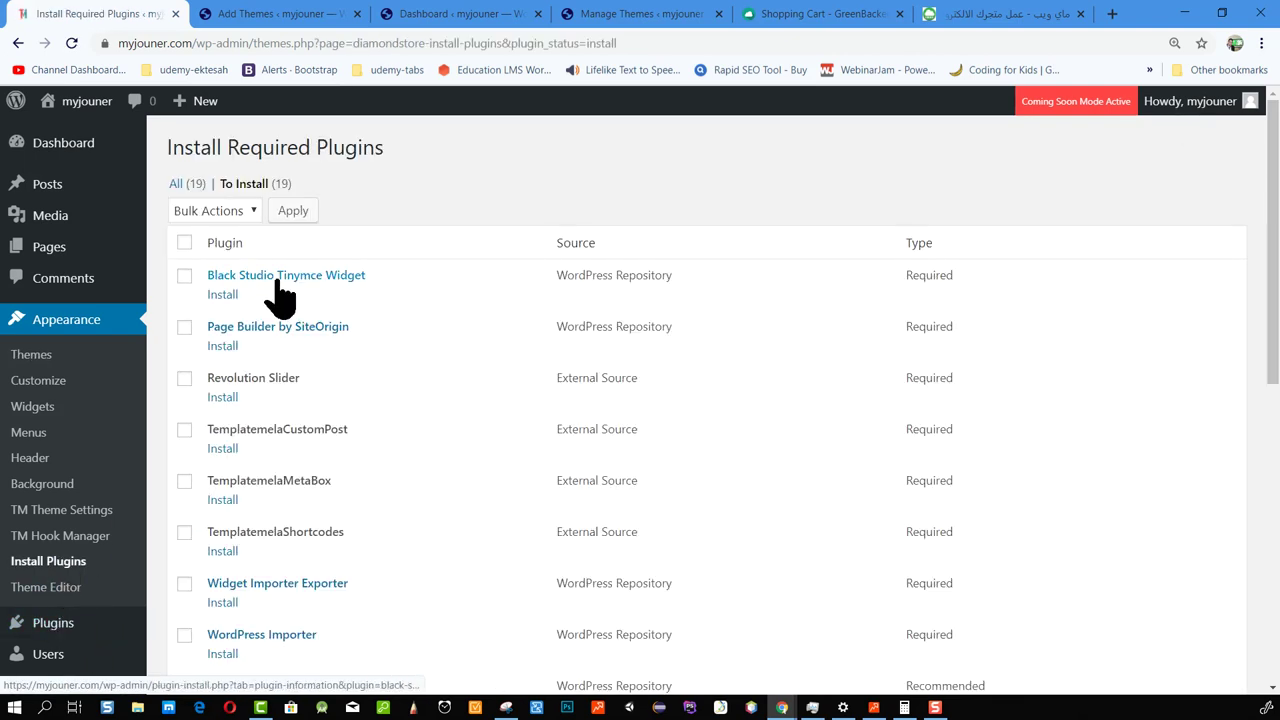
pyautogui.click(184, 242)
pyautogui.click(215, 210)
pyautogui.click(215, 249)
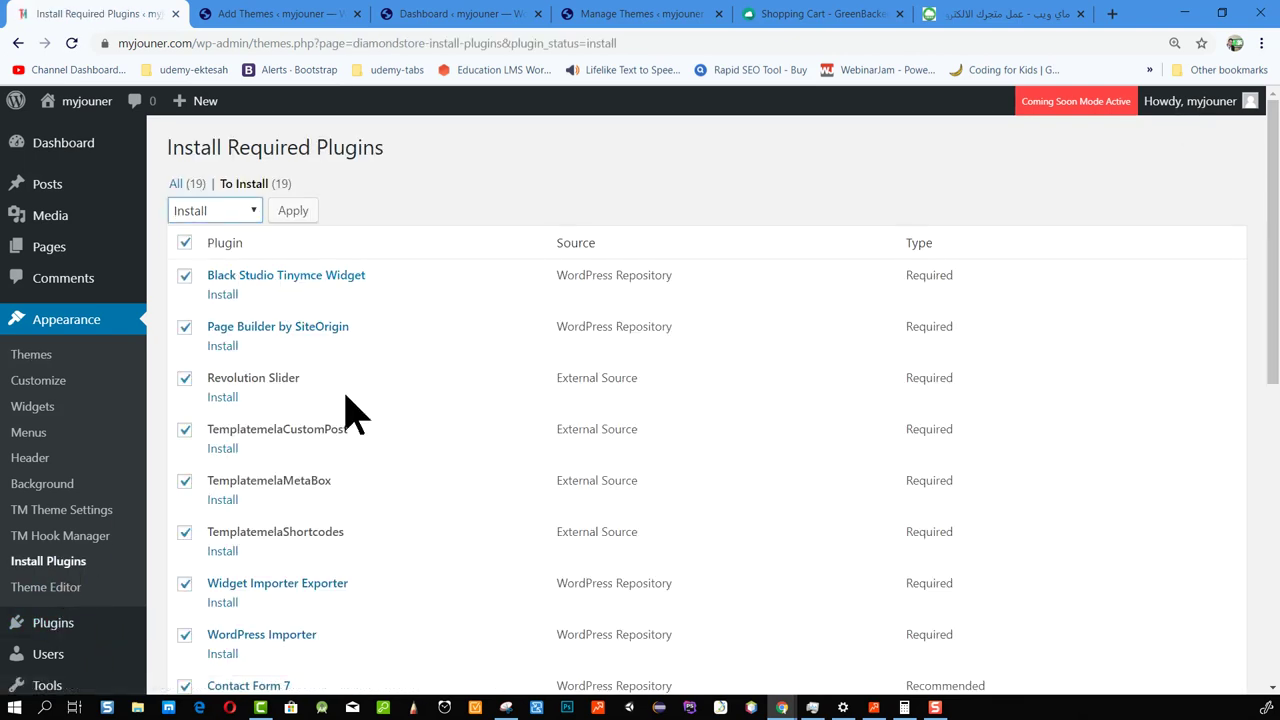
pyautogui.scroll(-3, 340, 510)
pyautogui.scroll(-3, 400, 543)
pyautogui.scroll(7, 405, 545)
pyautogui.click(293, 210)
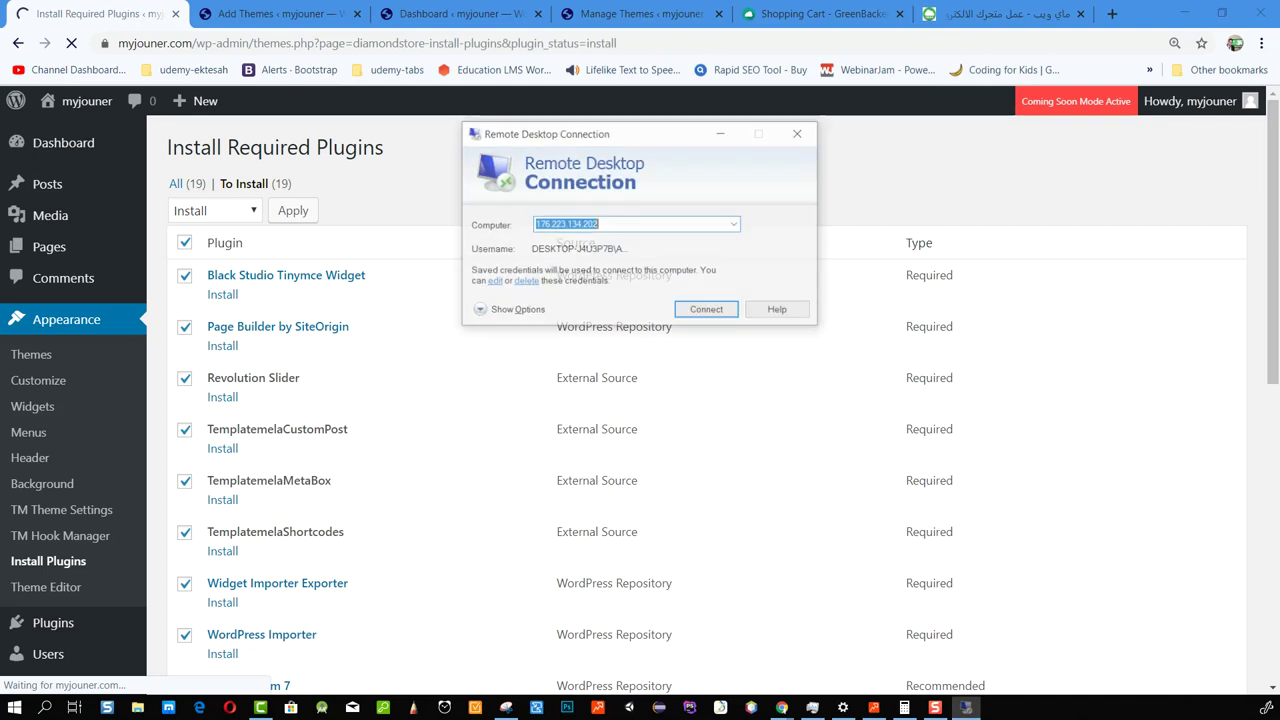
# Select the admin page address and switch windows while the plugins install.
pyautogui.click(766, 129)
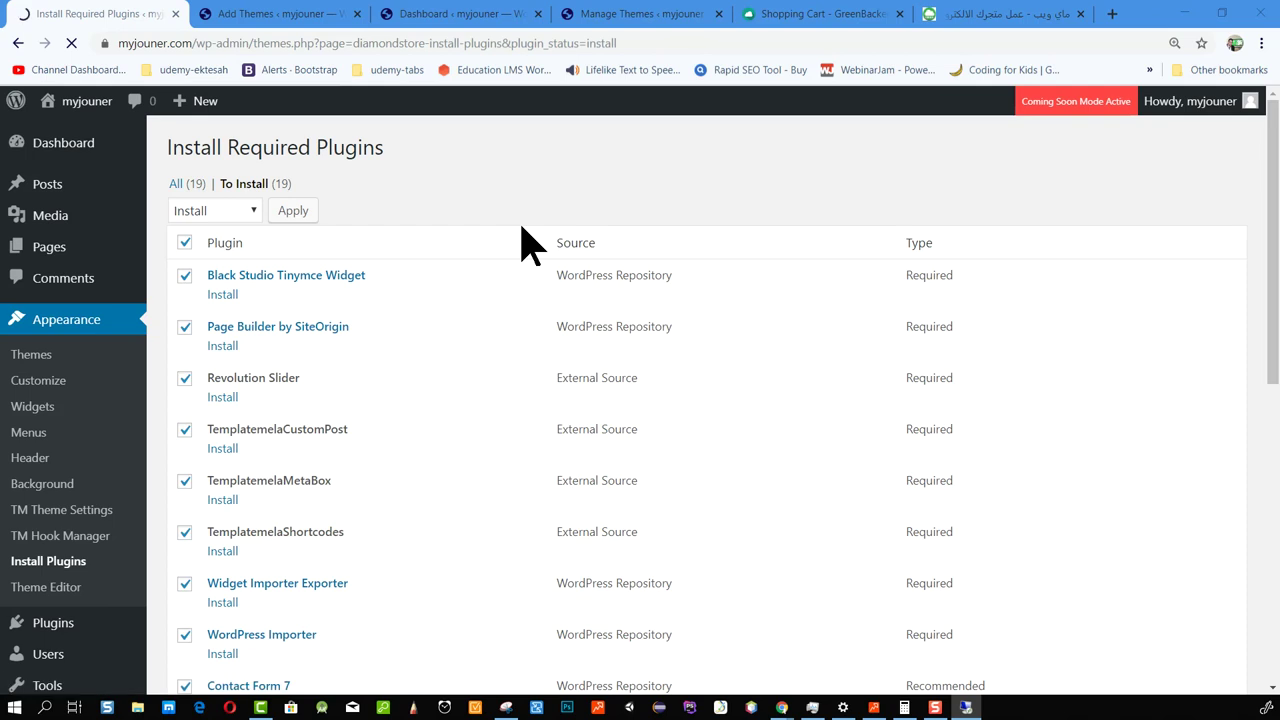
pyautogui.scroll(-3, 517, 245)
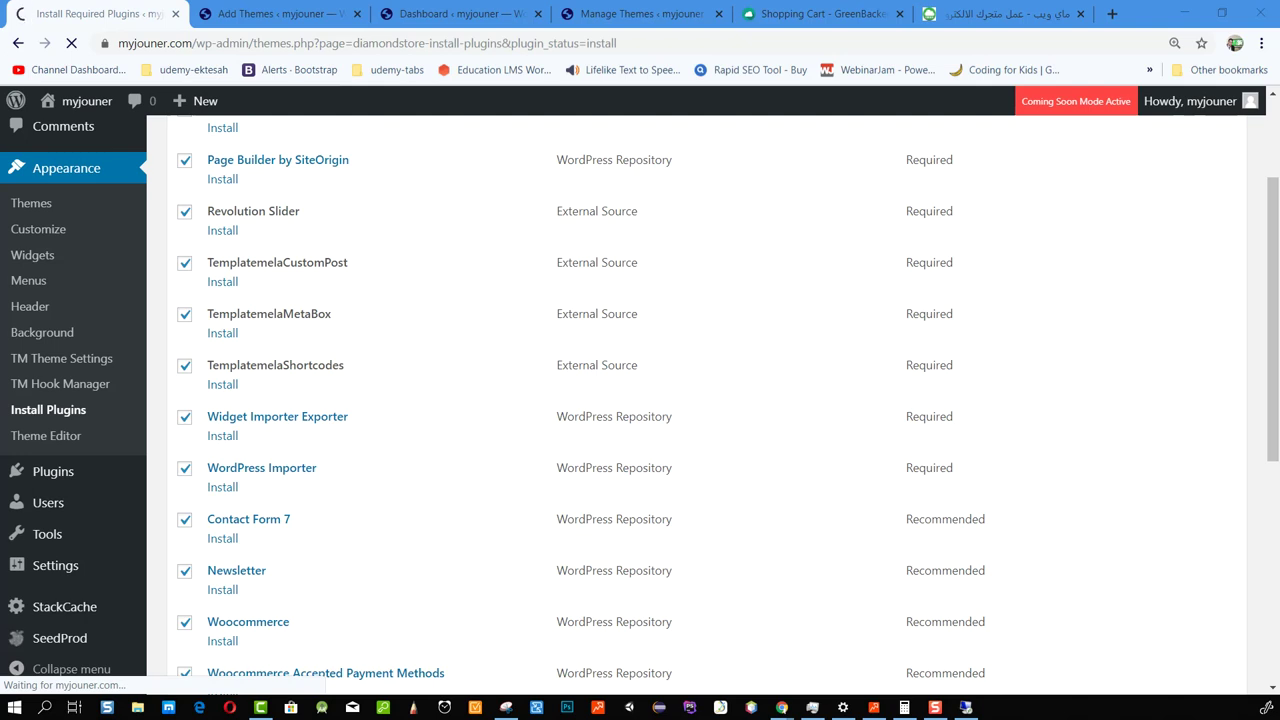
pyautogui.moveTo(63, 43); pyautogui.dragTo(291, 43)
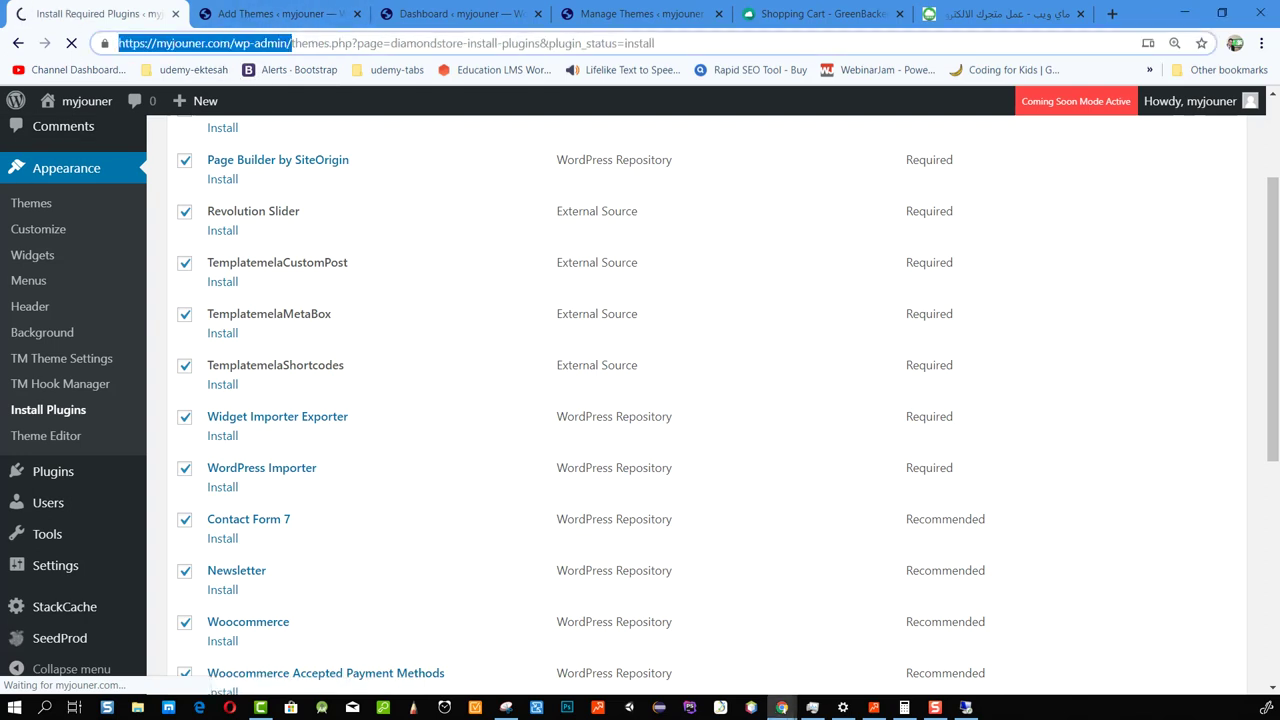
pyautogui.hotkey('ctrl', 'a')
pyautogui.hotkey('alt', 'Tab')
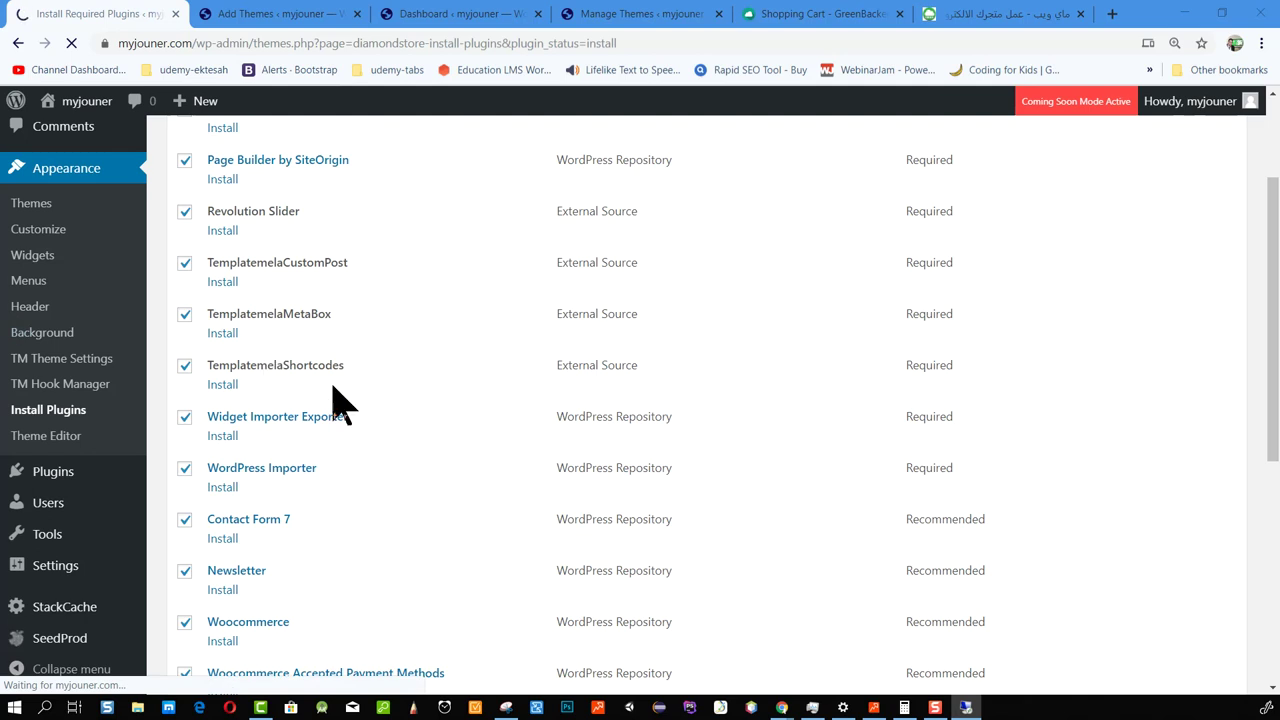
pyautogui.scroll(2, 552, 425)
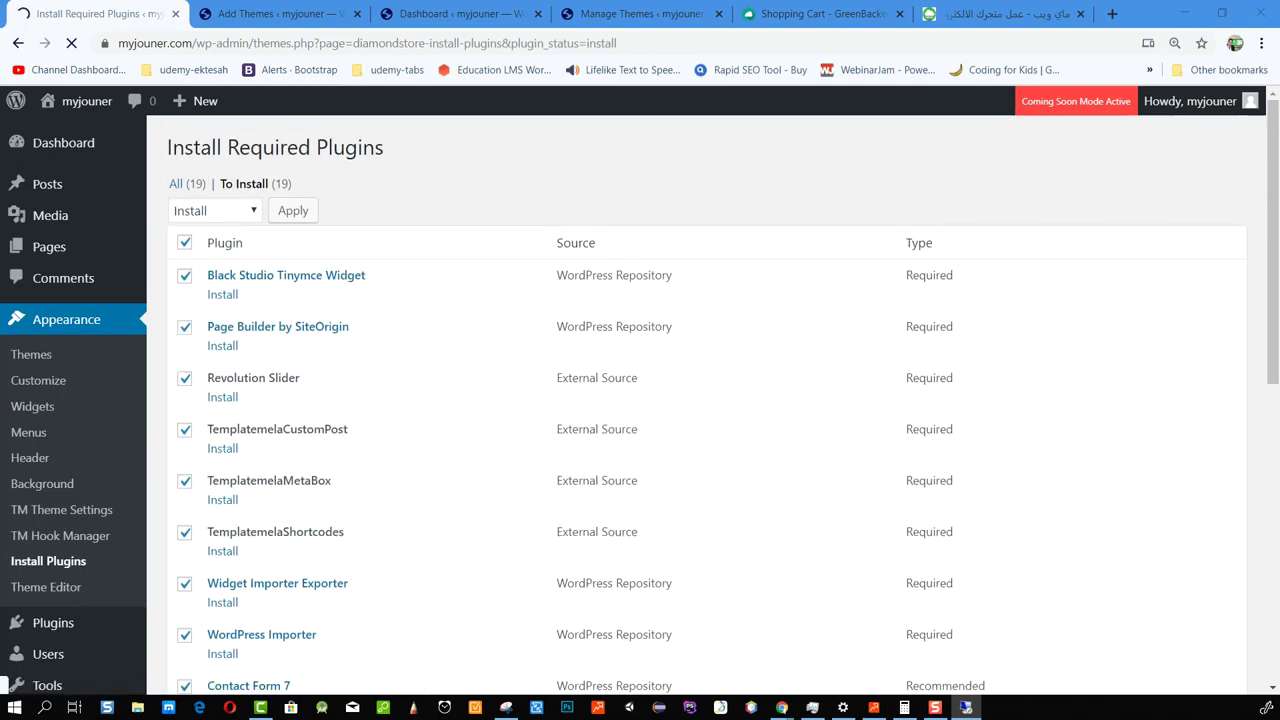
# Confirm all 19 plugins installed successfully, then return to the Dashboard.
pyautogui.scroll(-3, 551, 449)
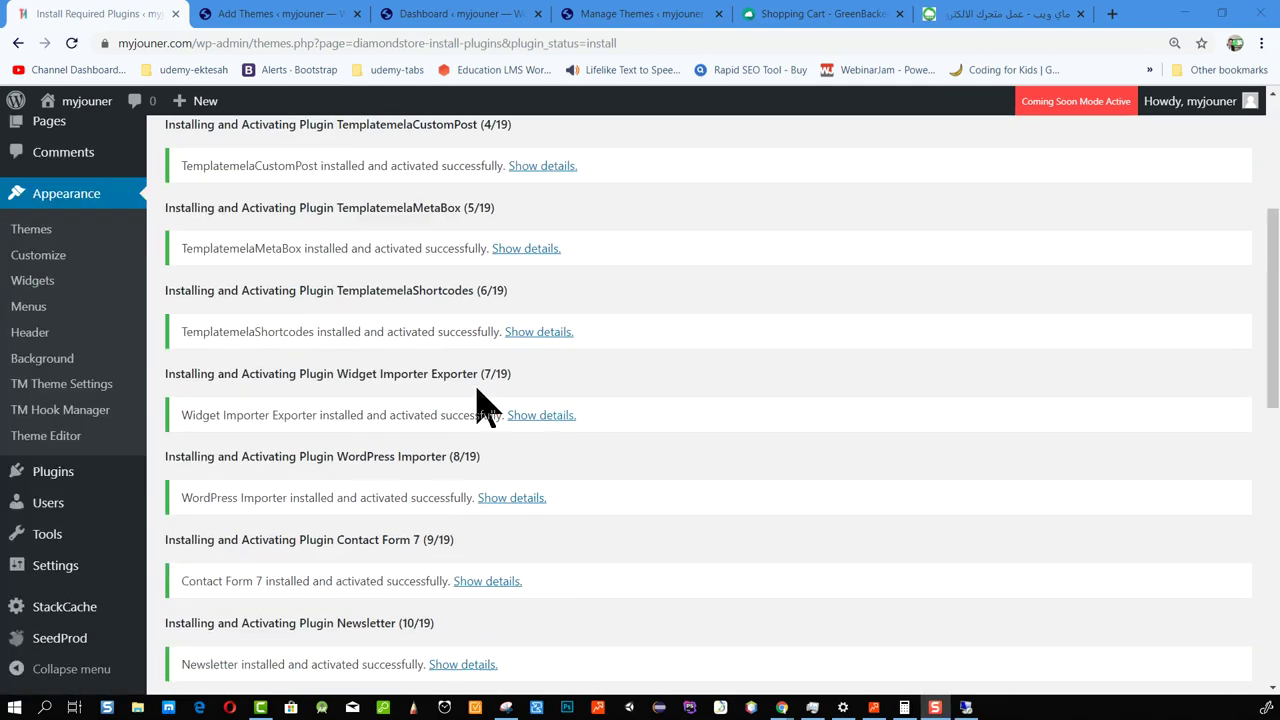
pyautogui.scroll(3, 486, 409)
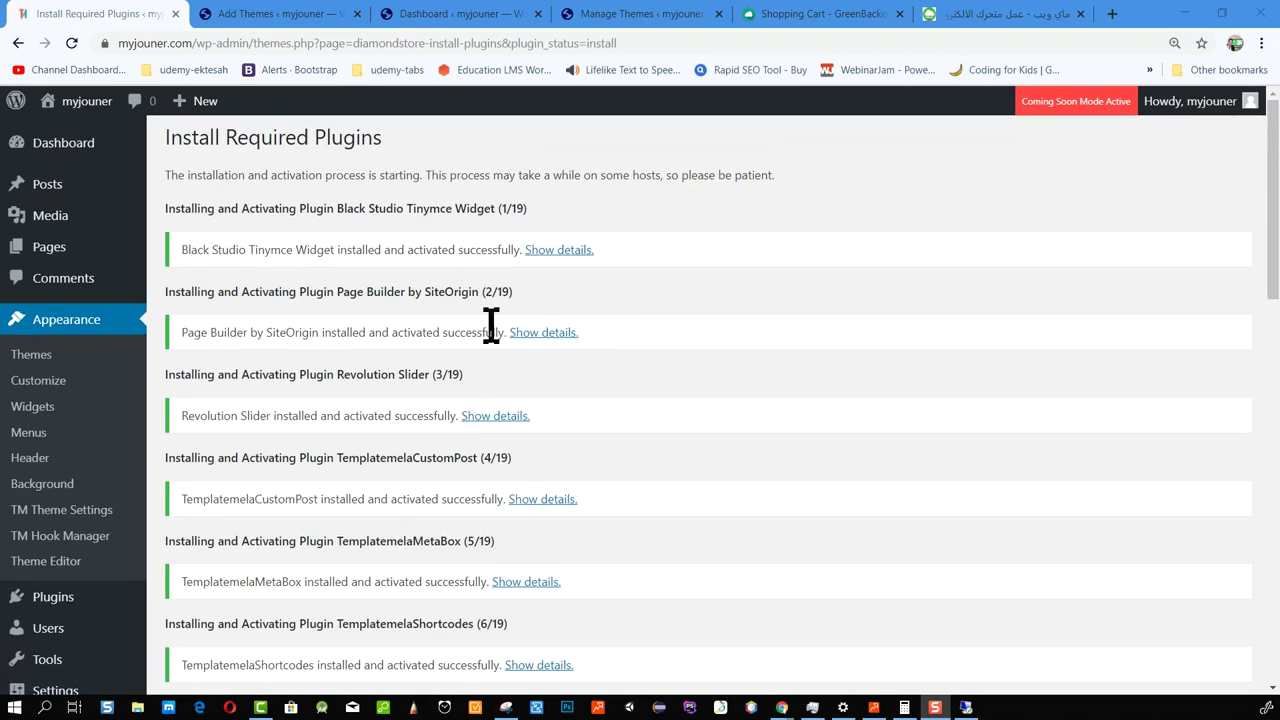
pyautogui.scroll(-11, 491, 325)
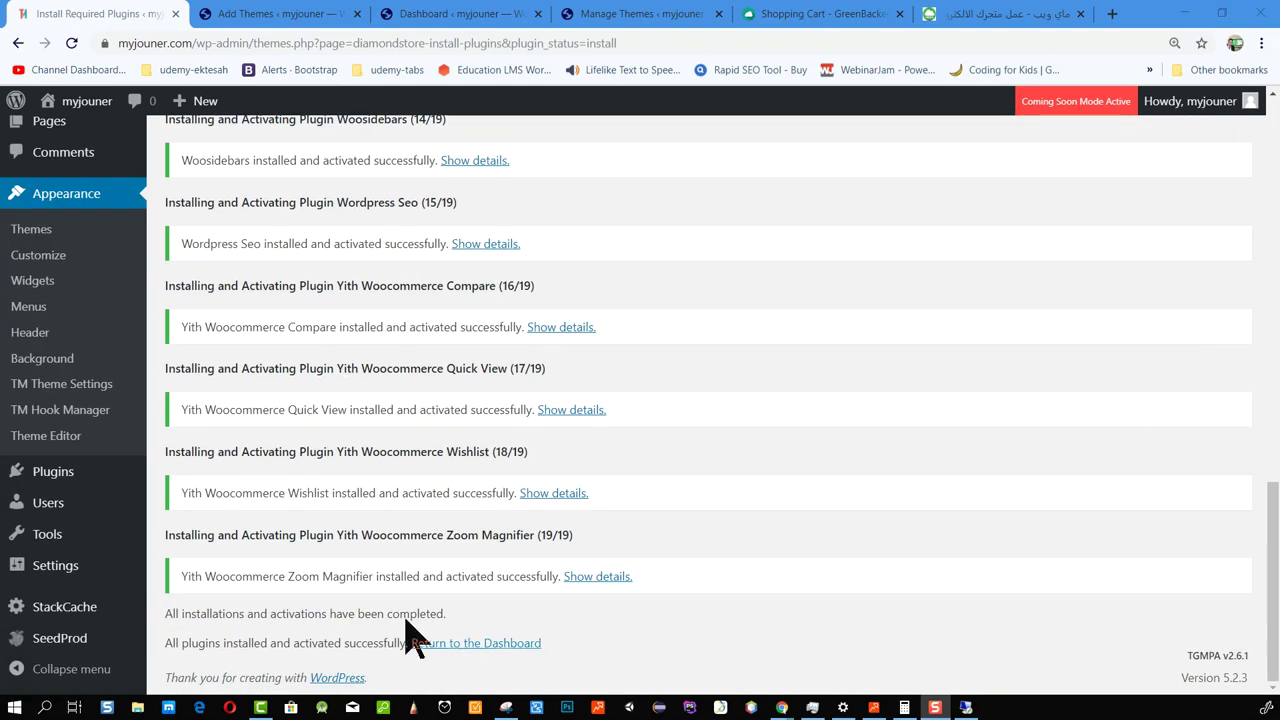
pyautogui.click(495, 645)
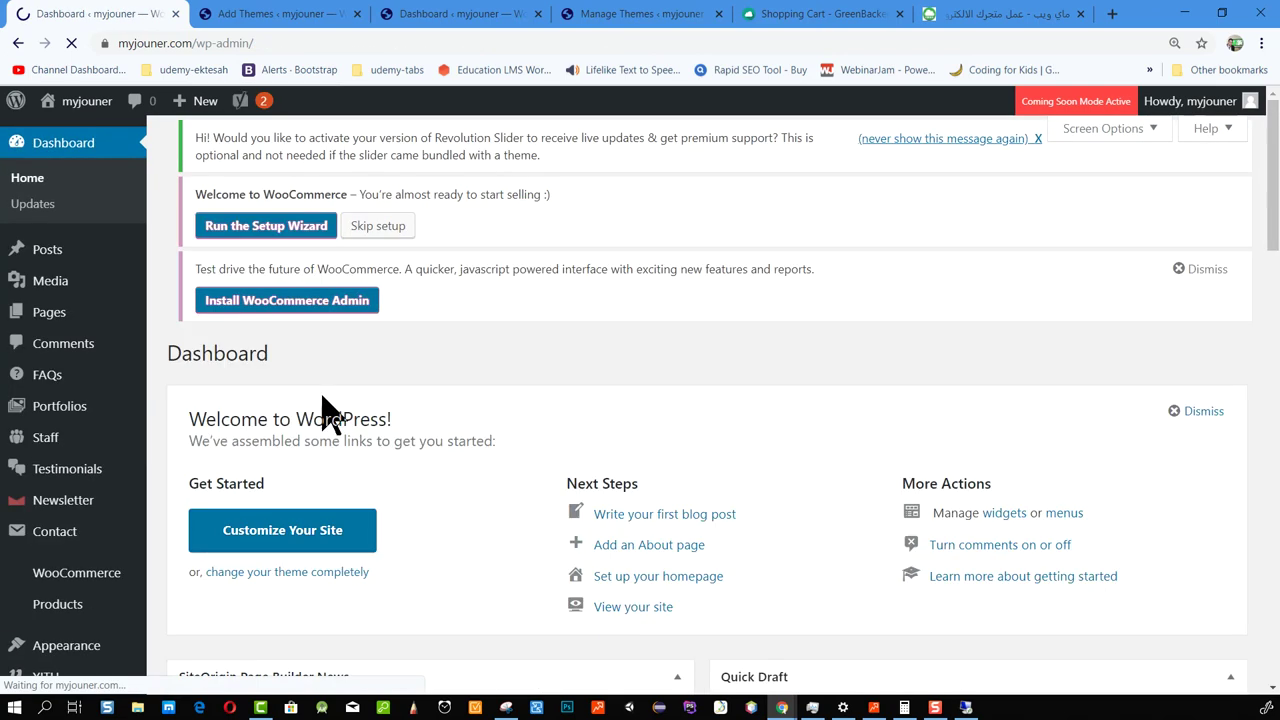
# Open Appearance > Themes to see diamondstore active beside the Twenty themes.
pyautogui.scroll(-2, 425, 445)
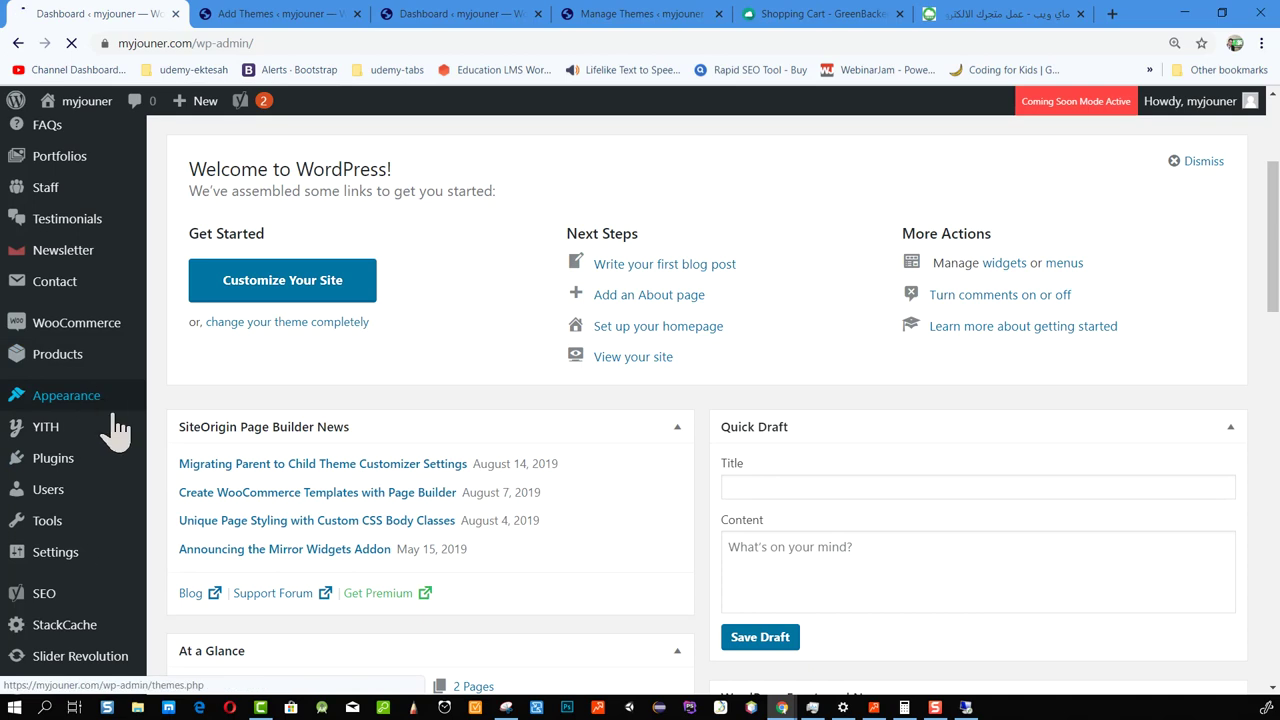
pyautogui.moveTo(68, 398)
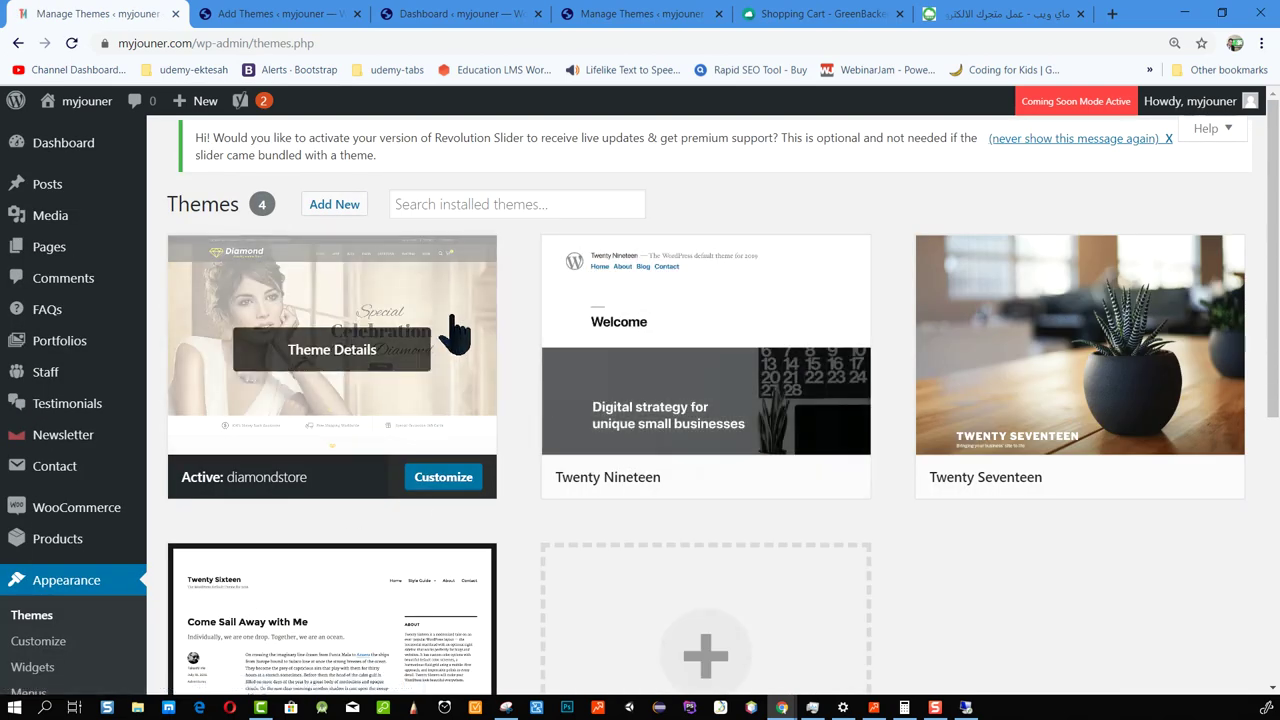
pyautogui.scroll(-3, 106, 457)
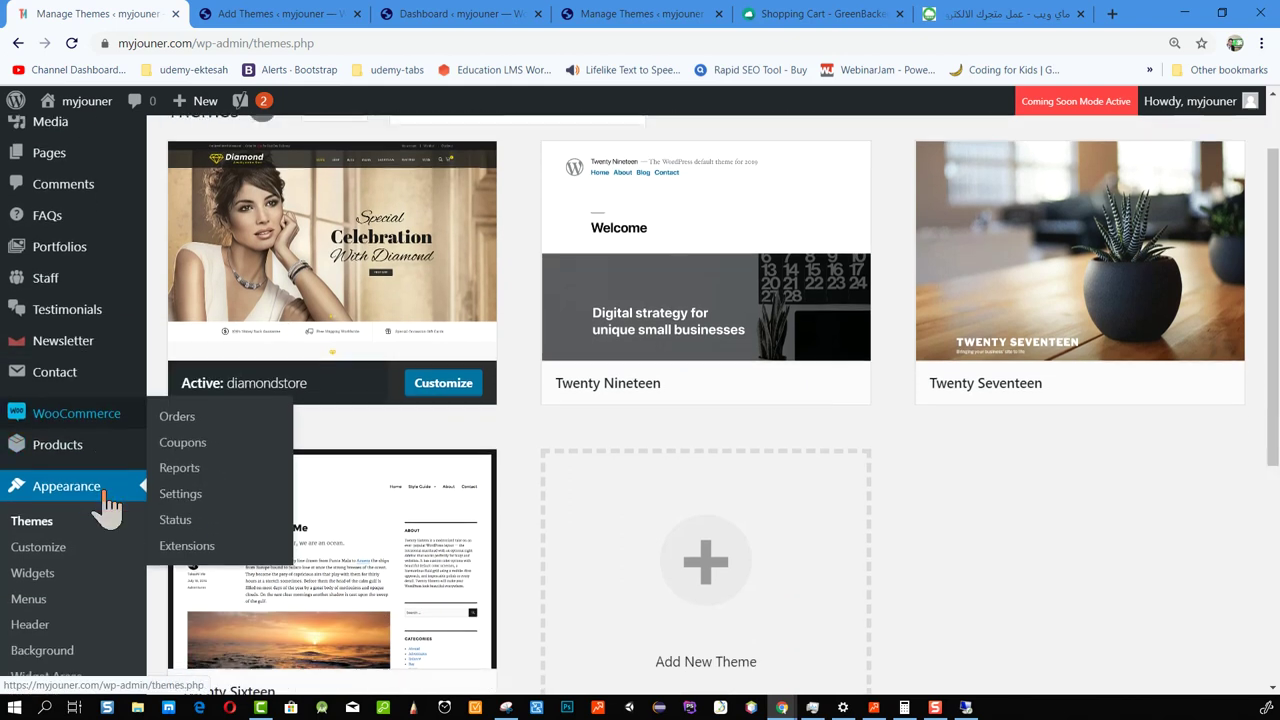
pyautogui.scroll(3, 95, 355)
pyautogui.scroll(-2, 135, 400)
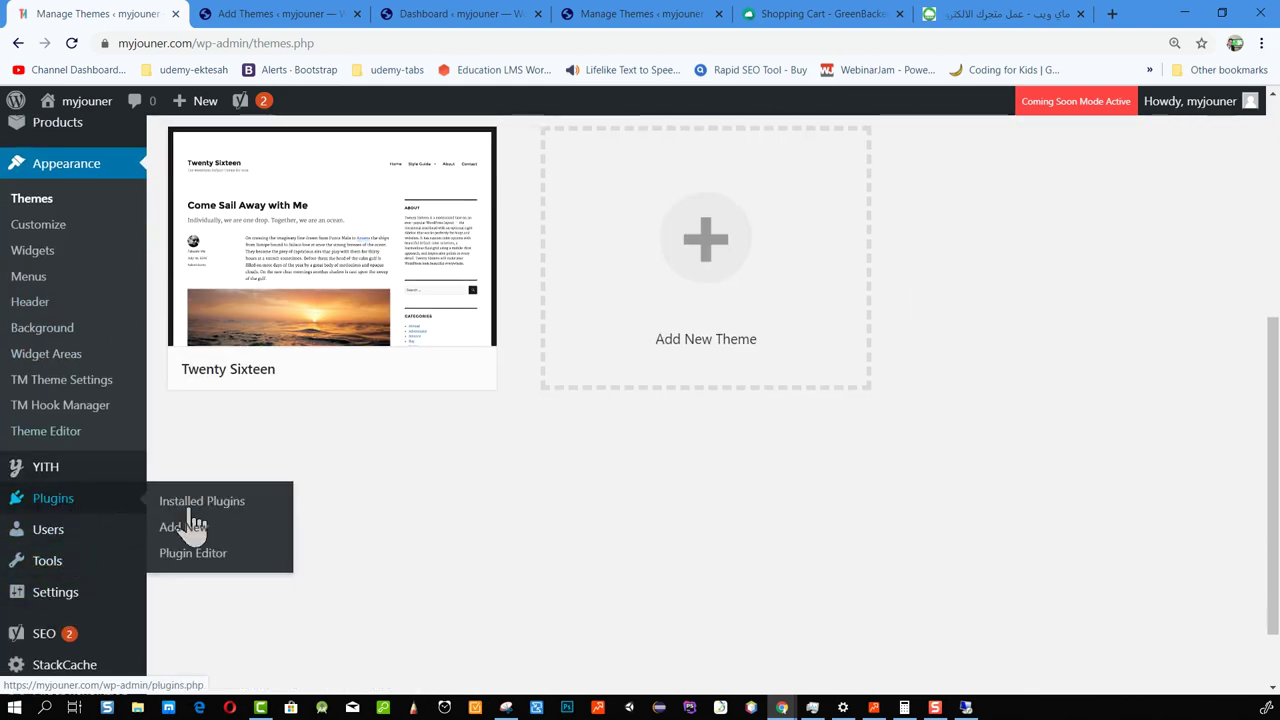
# From Installed Plugins, install and activate WooCommerce Admin 0.18.0 via the notice.
pyautogui.moveTo(86, 507)
pyautogui.click(240, 504)
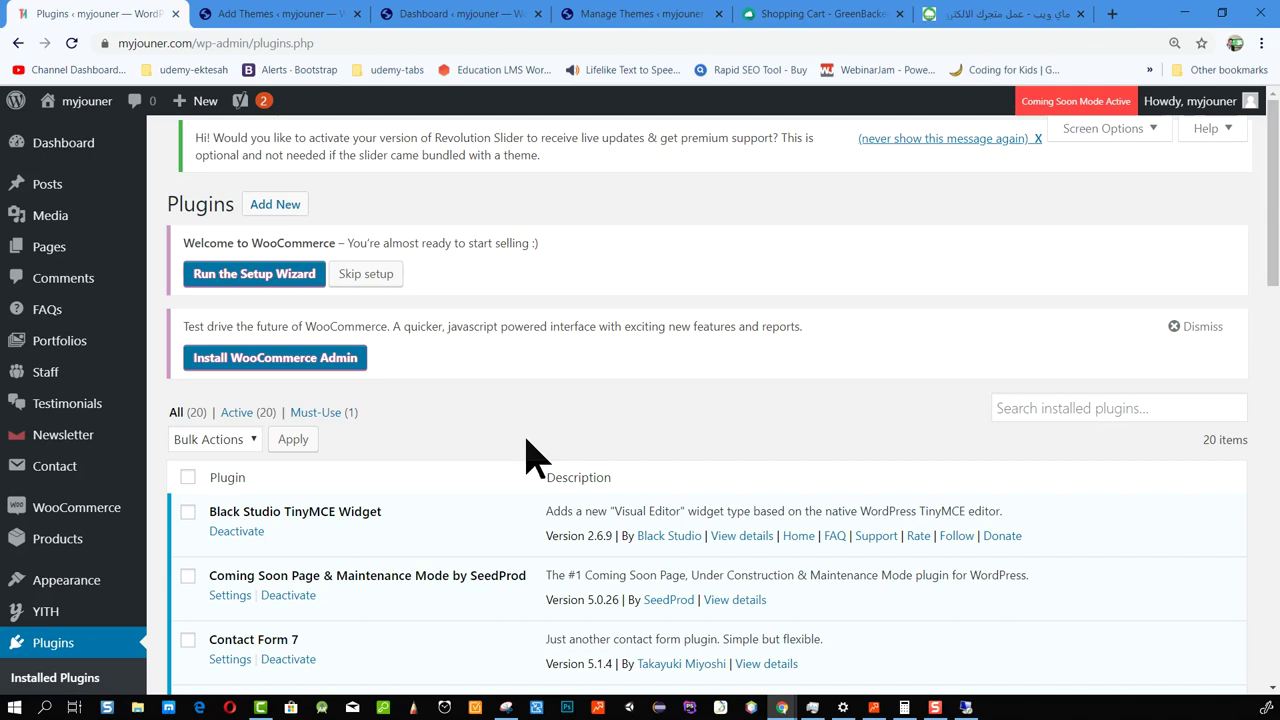
pyautogui.scroll(-7, 177, 417)
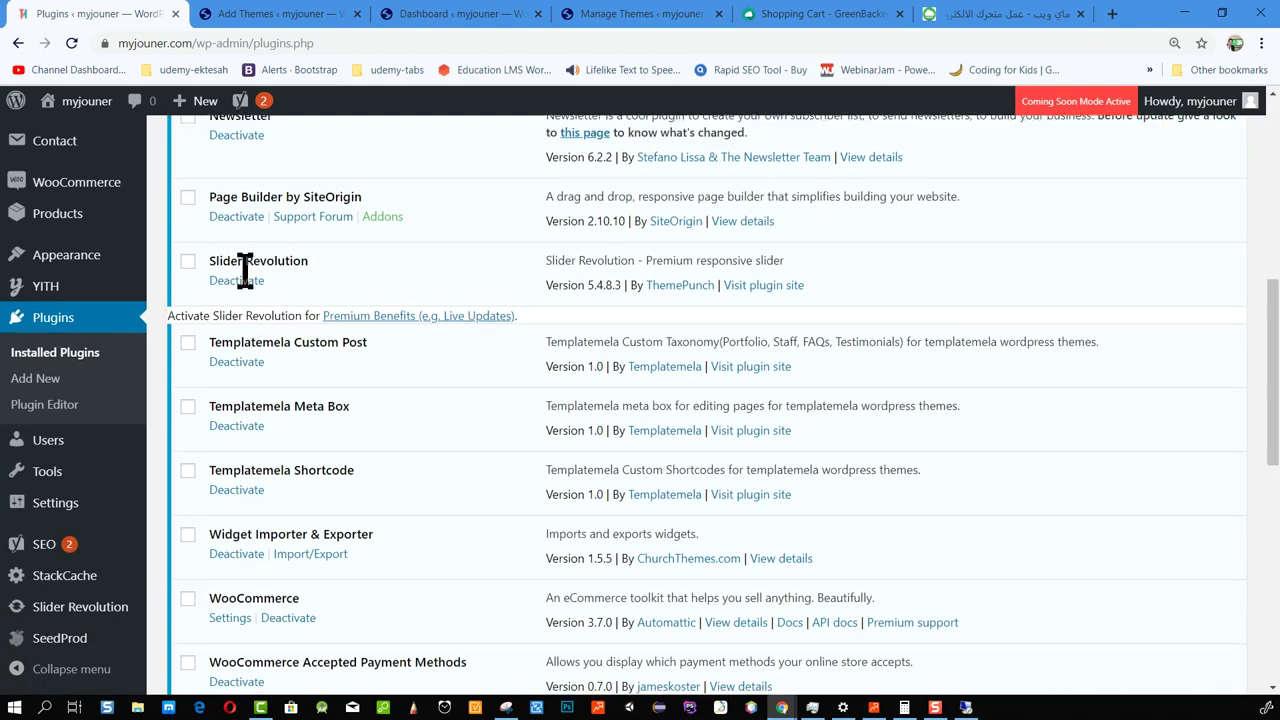
pyautogui.scroll(-7, 262, 285)
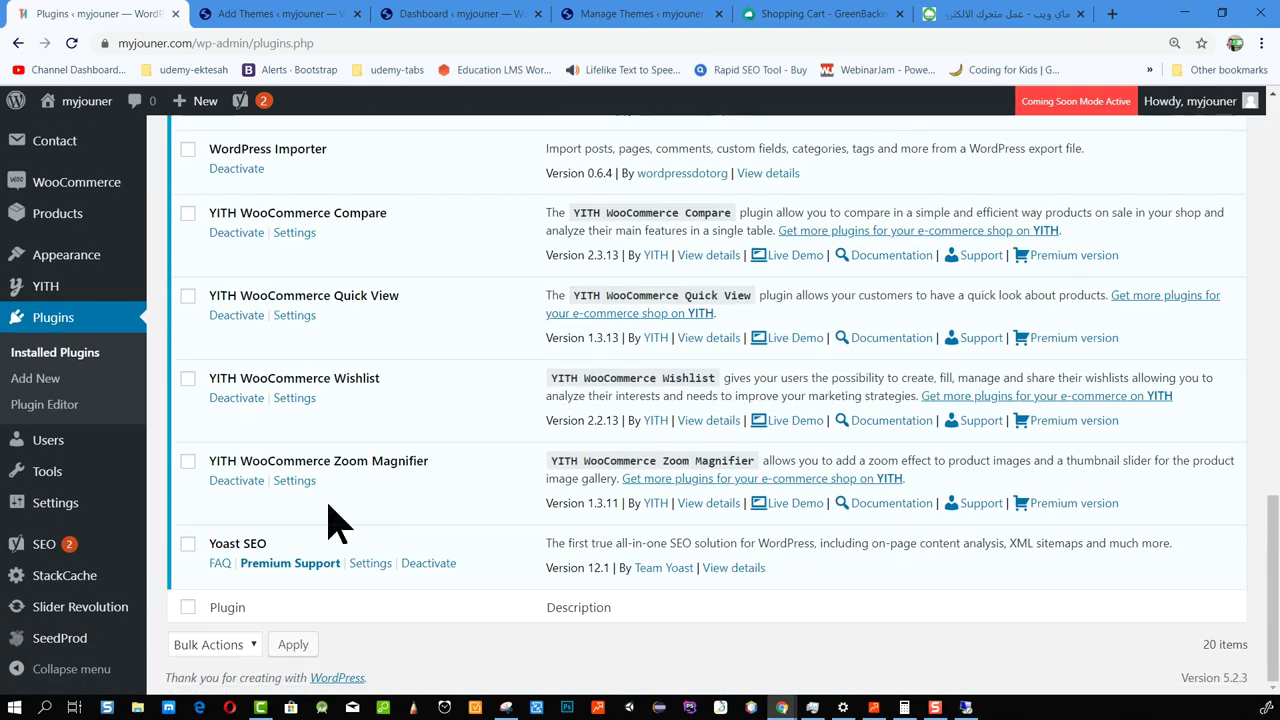
pyautogui.scroll(14, 338, 522)
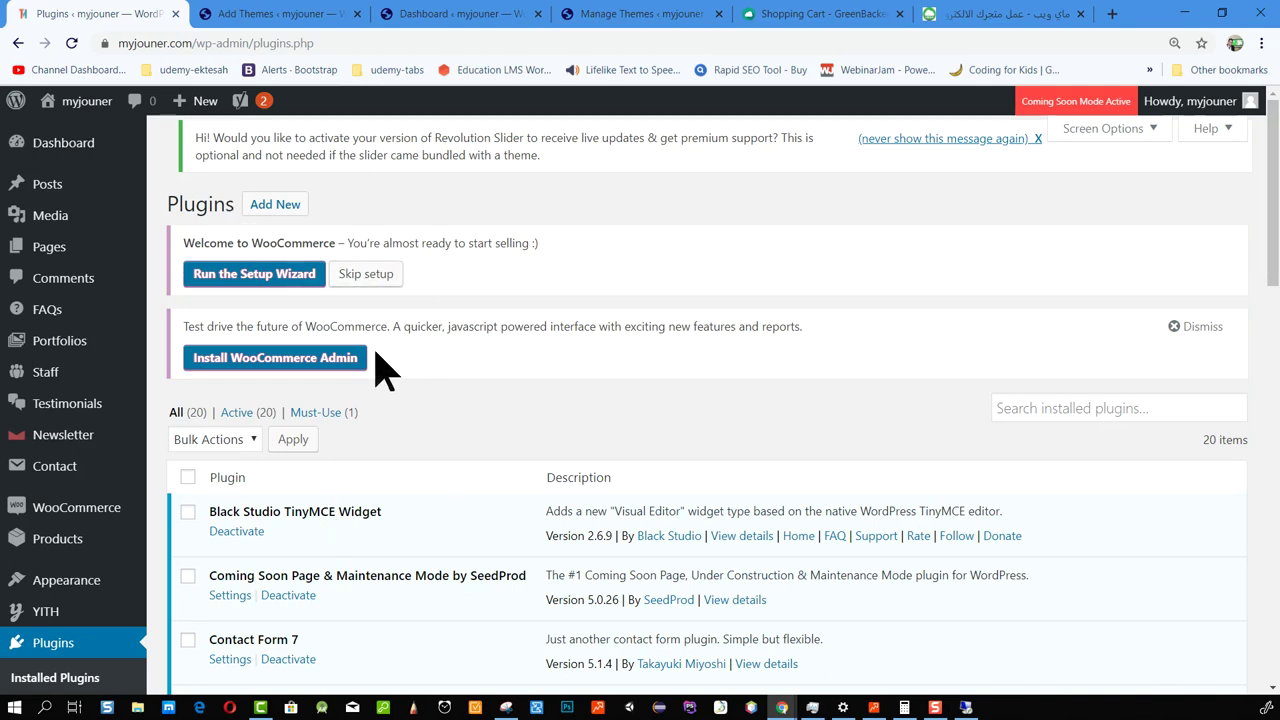
pyautogui.click(266, 364)
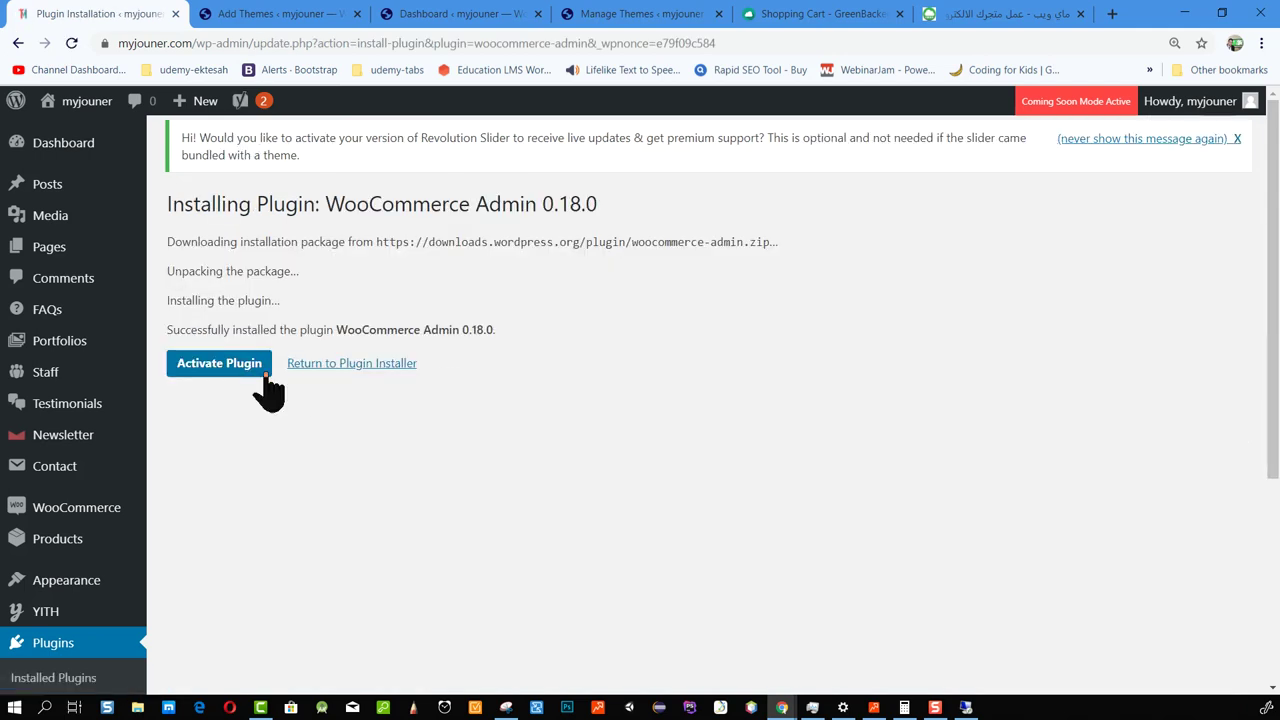
pyautogui.click(222, 368)
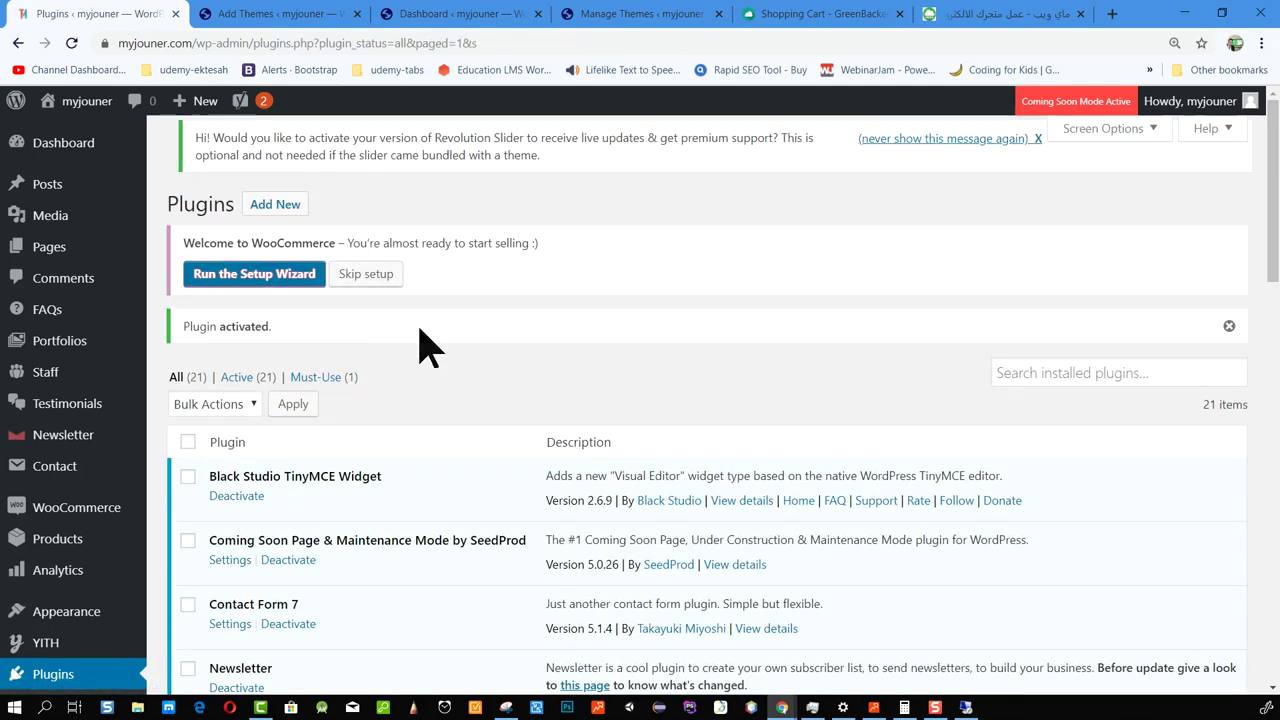
pyautogui.moveTo(188, 243); pyautogui.dragTo(340, 243)
pyautogui.click(381, 243)
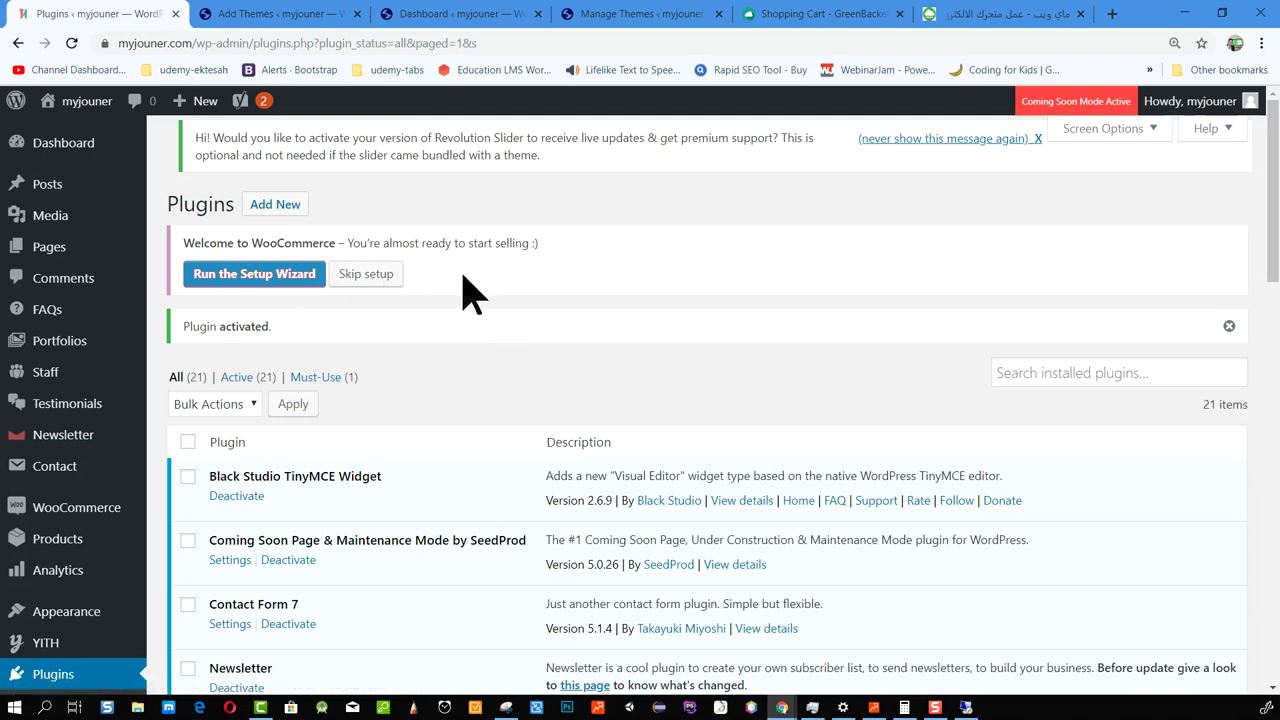
# Start the WooCommerce setup wizard and set the store country to Israel.
pyautogui.click(241, 280)
pyautogui.scroll(-6, 443, 491)
pyautogui.scroll(5, 486, 480)
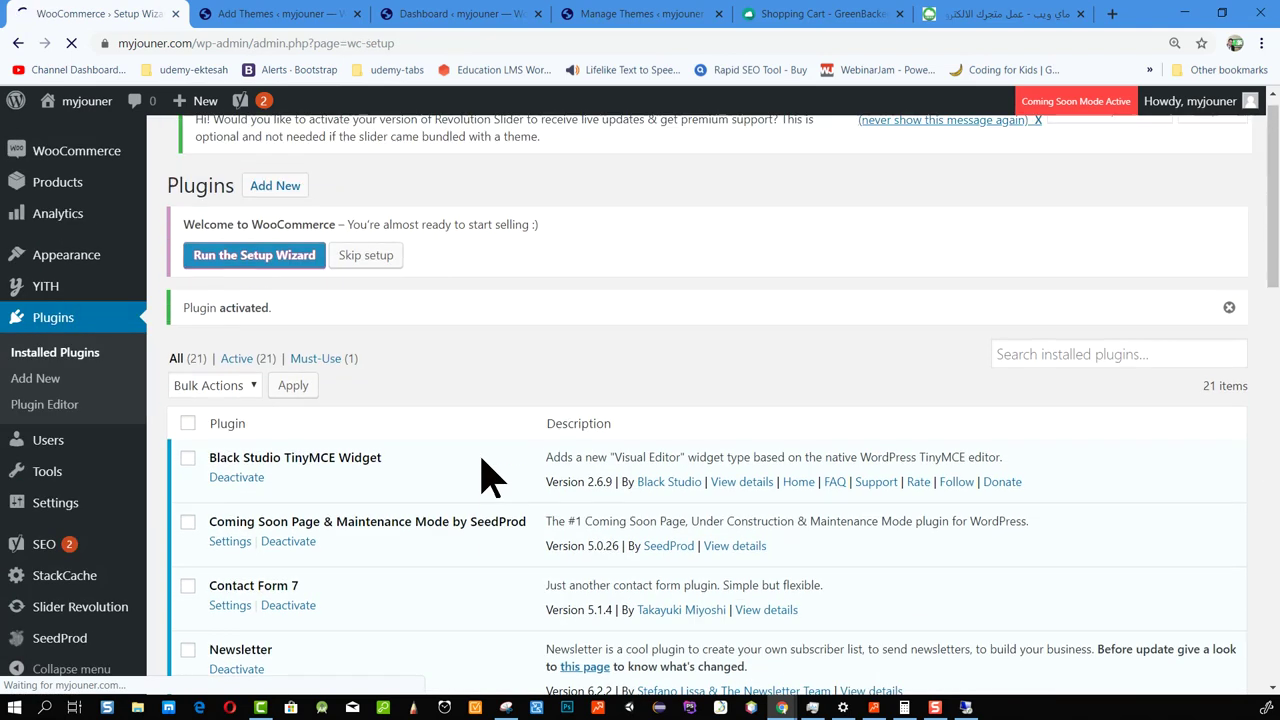
pyautogui.scroll(-2, 543, 397)
pyautogui.click(437, 224)
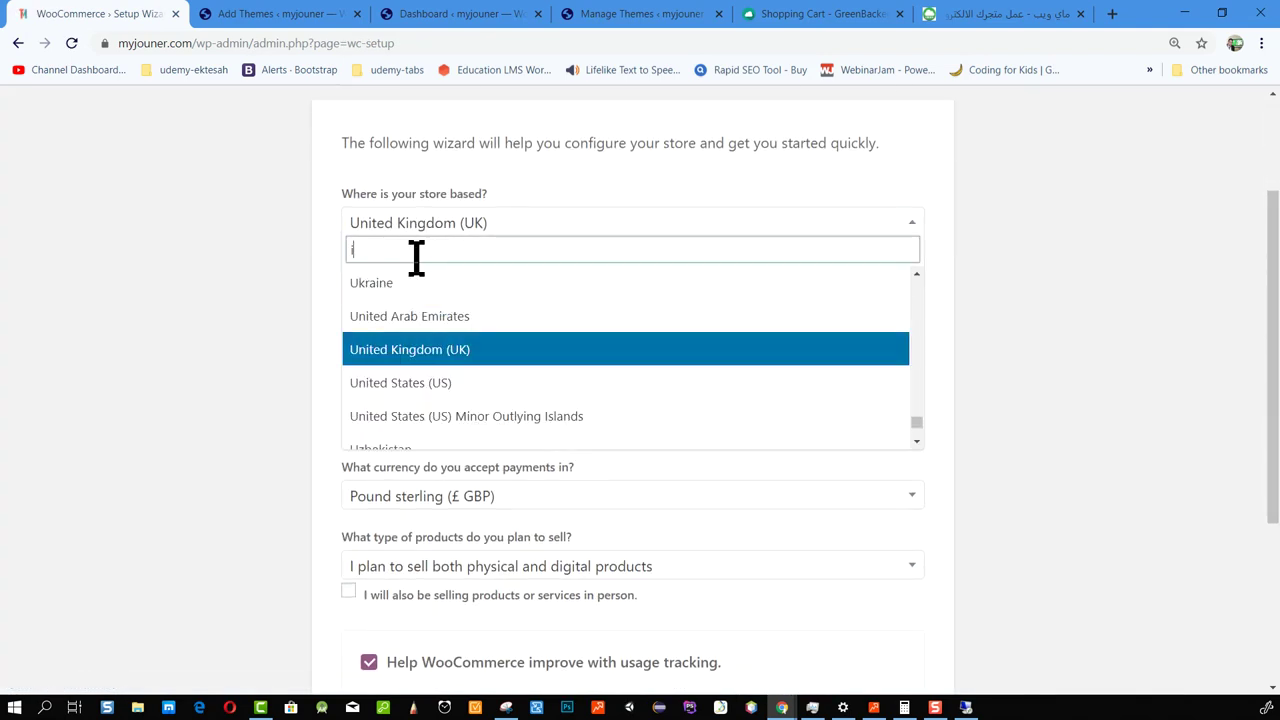
pyautogui.write('isr')
pyautogui.press('Return')
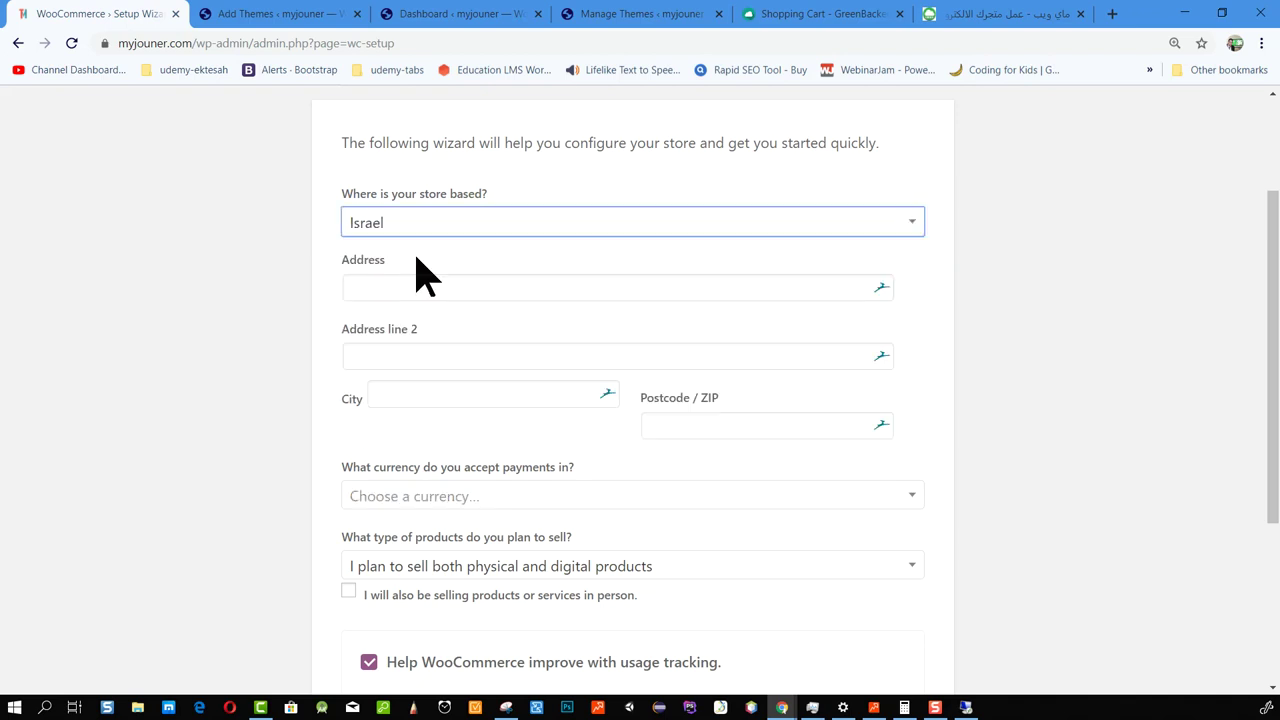
# Enter jerusalem as the store city and 00 as the postcode.
pyautogui.click(399, 300)
pyautogui.click(241, 305)
pyautogui.scroll(-2, 520, 285)
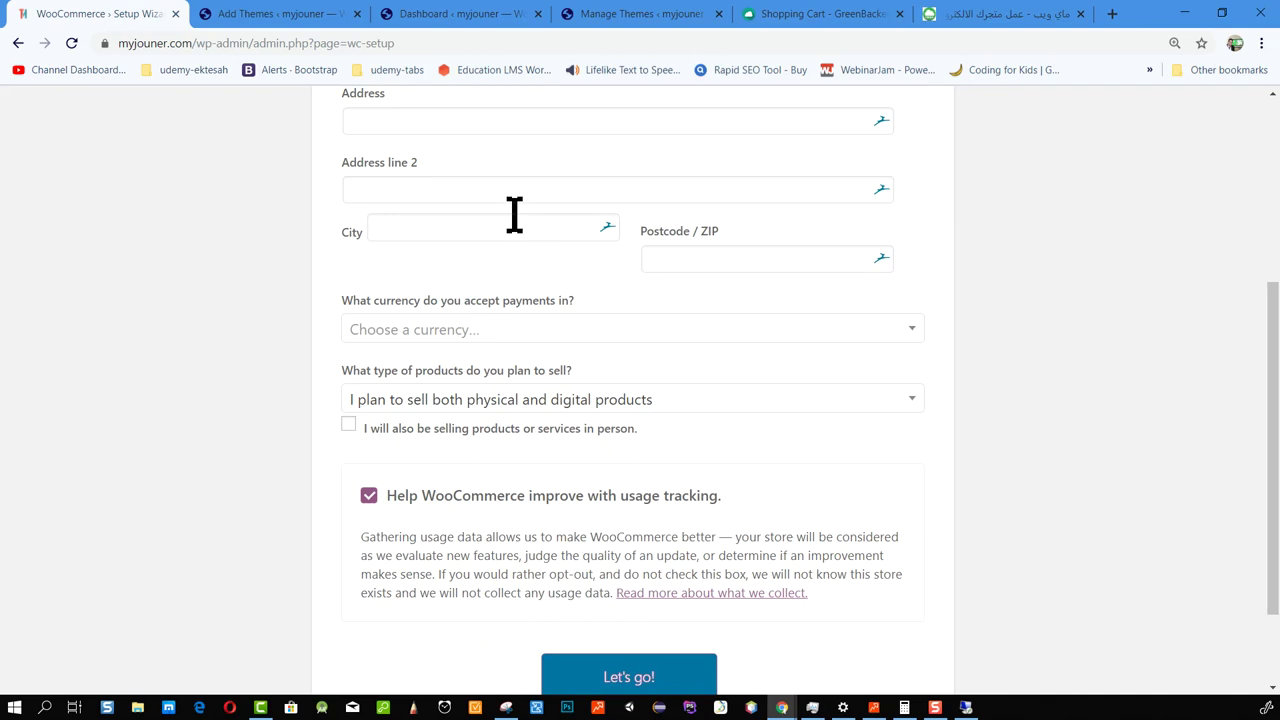
pyautogui.scroll(2, 514, 215)
pyautogui.click(455, 396)
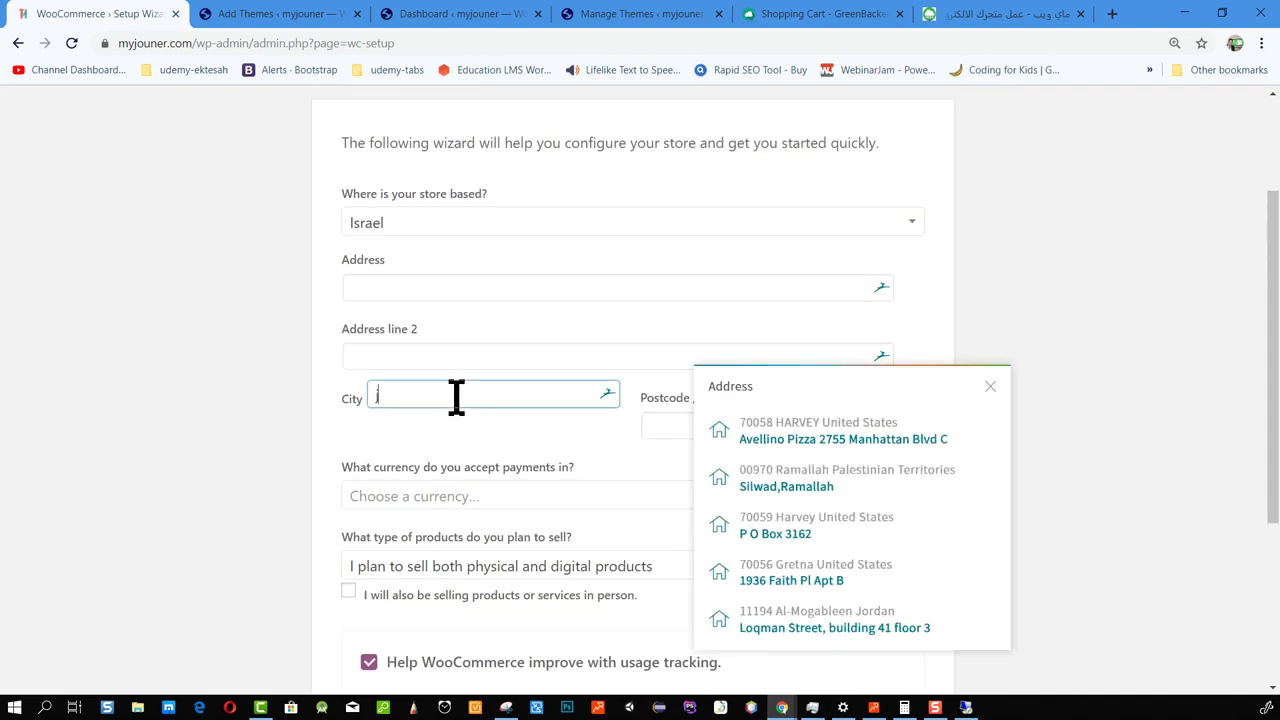
pyautogui.write('jerusalem')
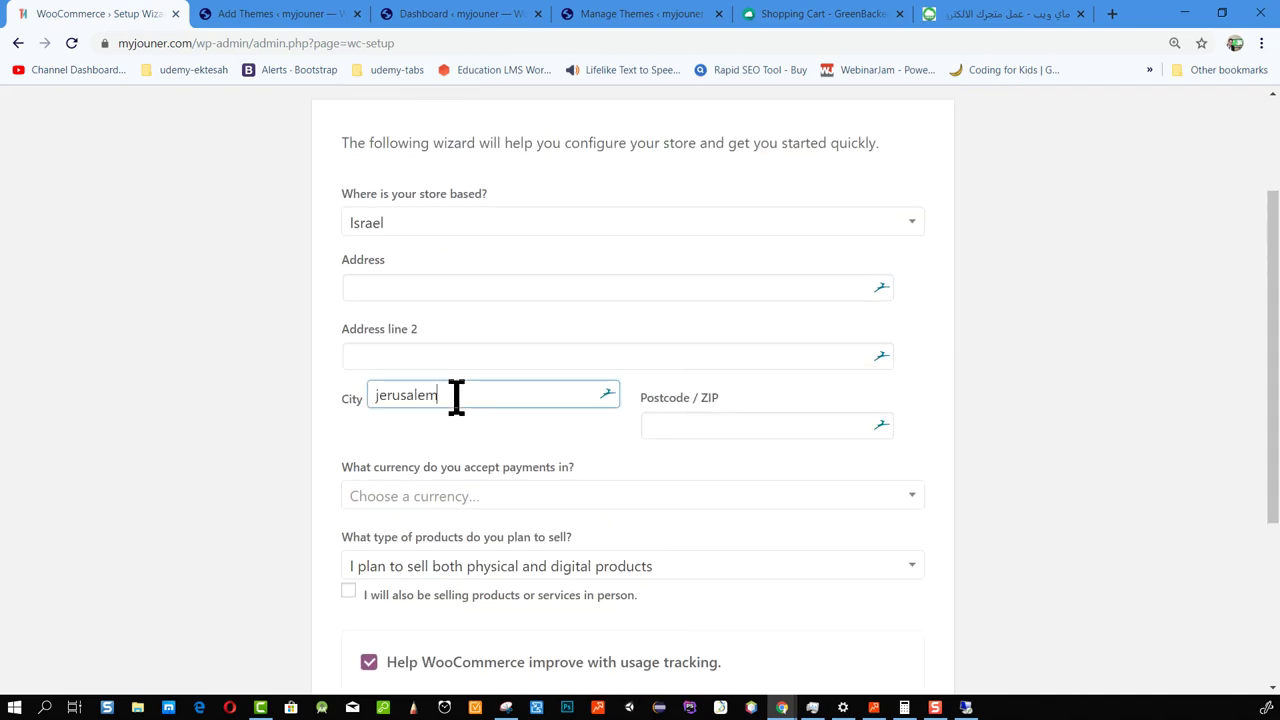
pyautogui.click(668, 425)
pyautogui.write('00')
# Choose Israeli new shekel, physical and digital products, disable usage tracking, and submit.
pyautogui.scroll(-1, 609, 414)
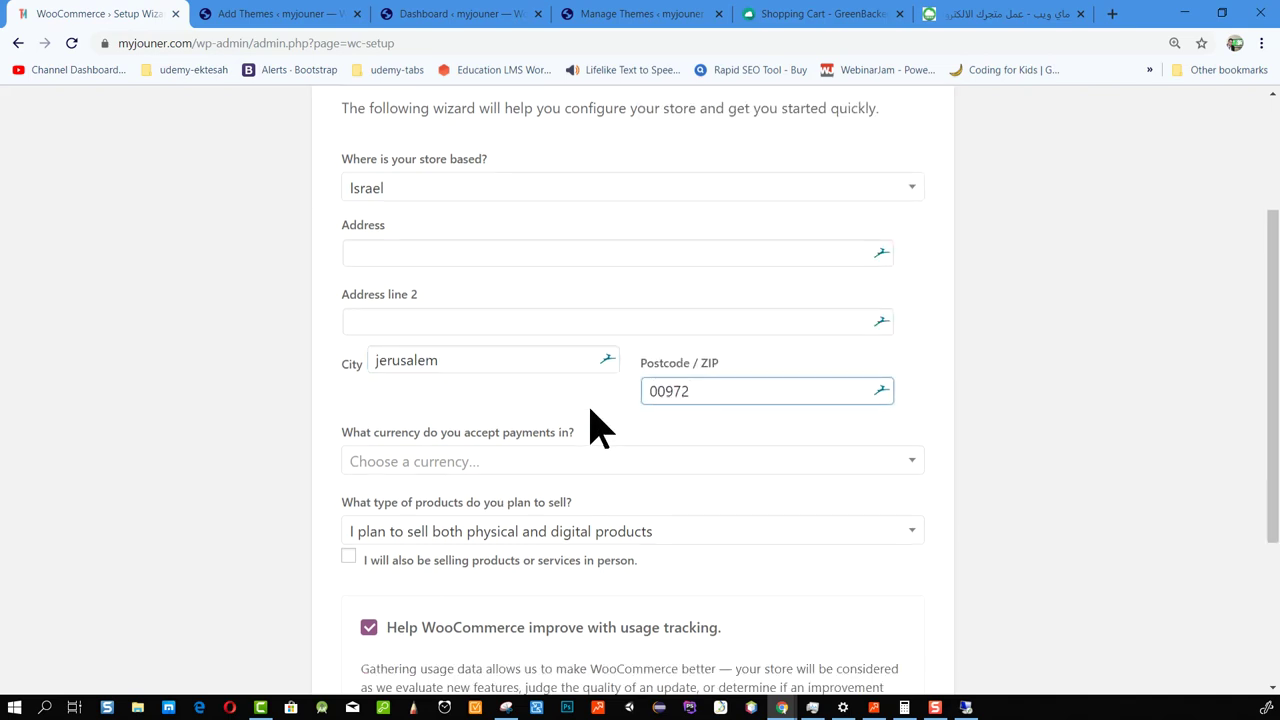
pyautogui.click(475, 420)
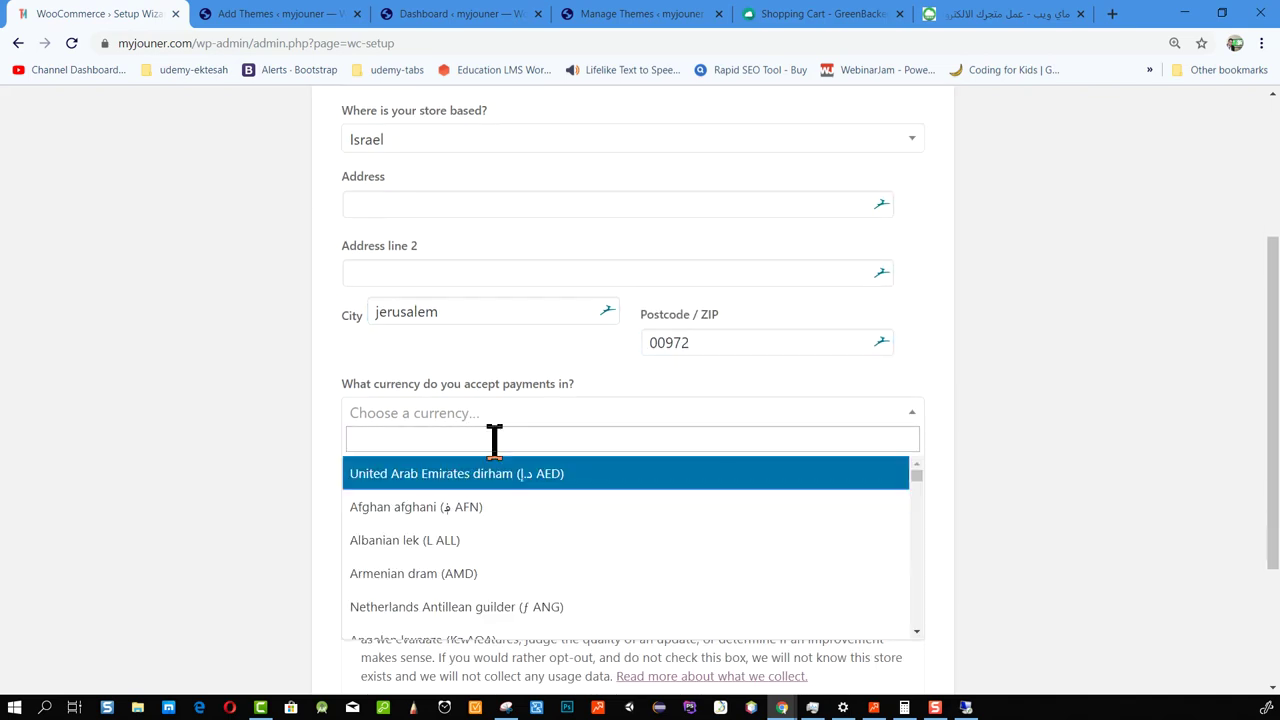
pyautogui.write('il')
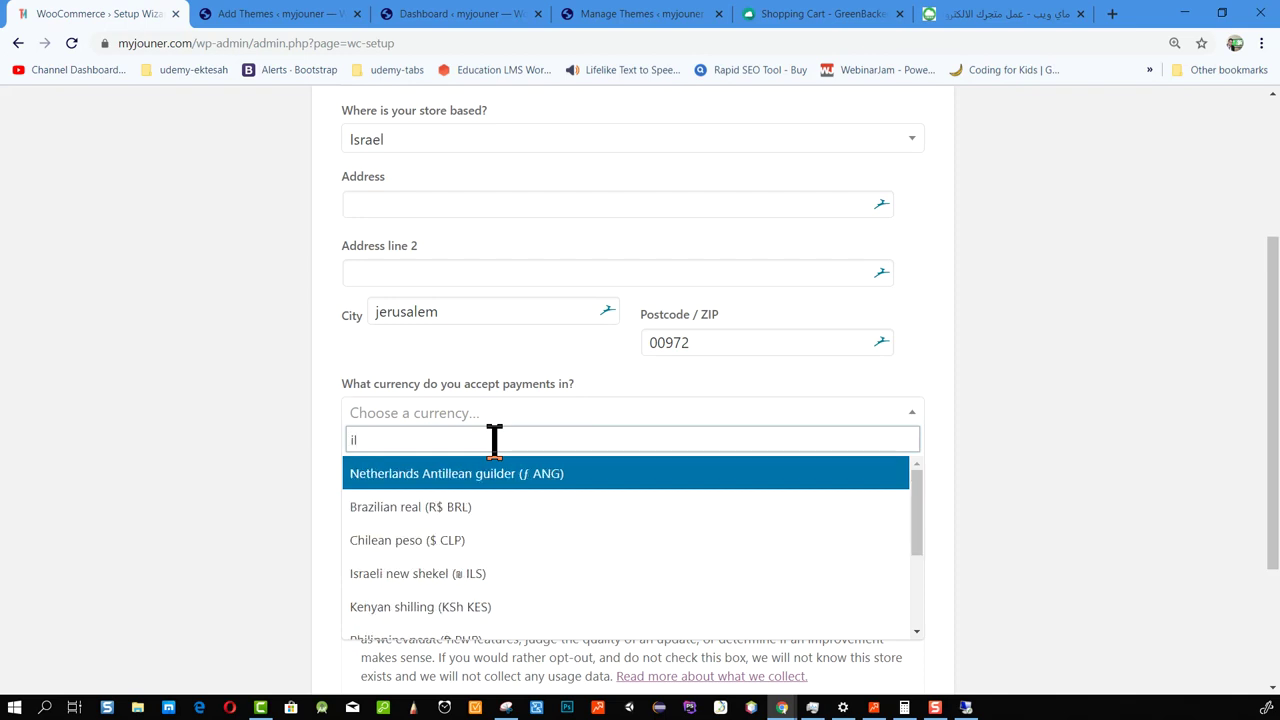
pyautogui.click(490, 573)
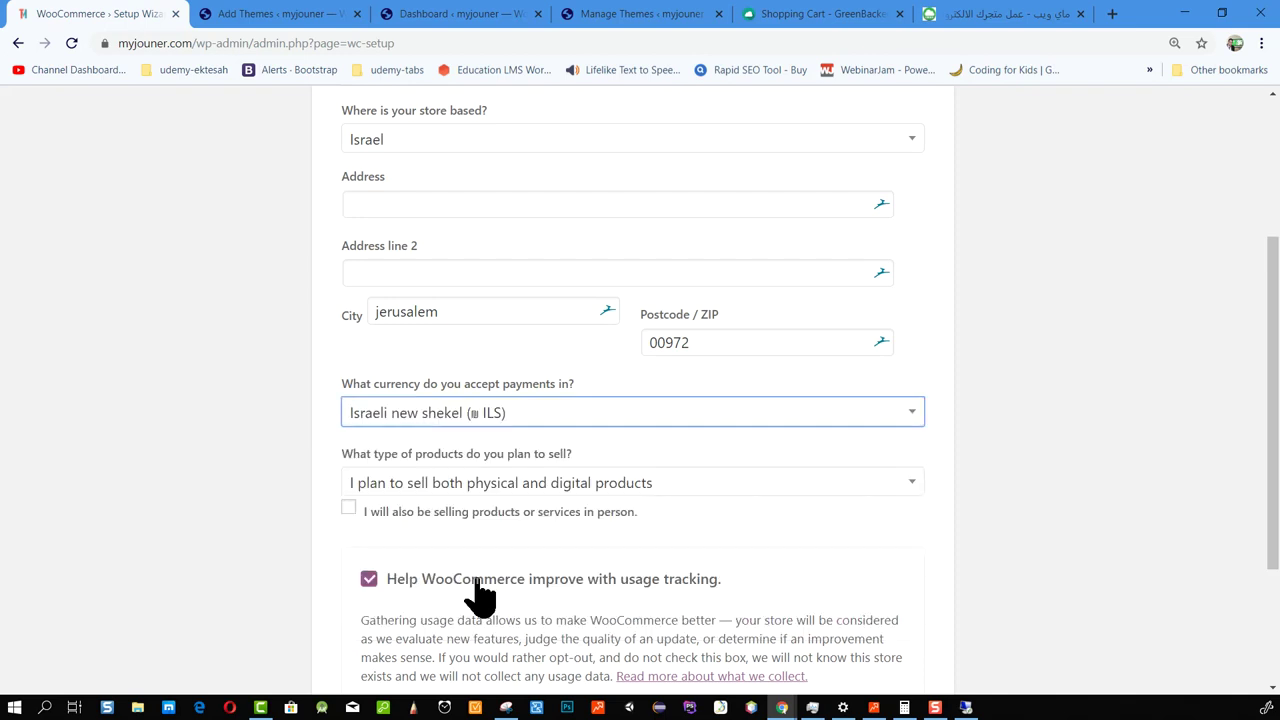
pyautogui.scroll(-1, 505, 462)
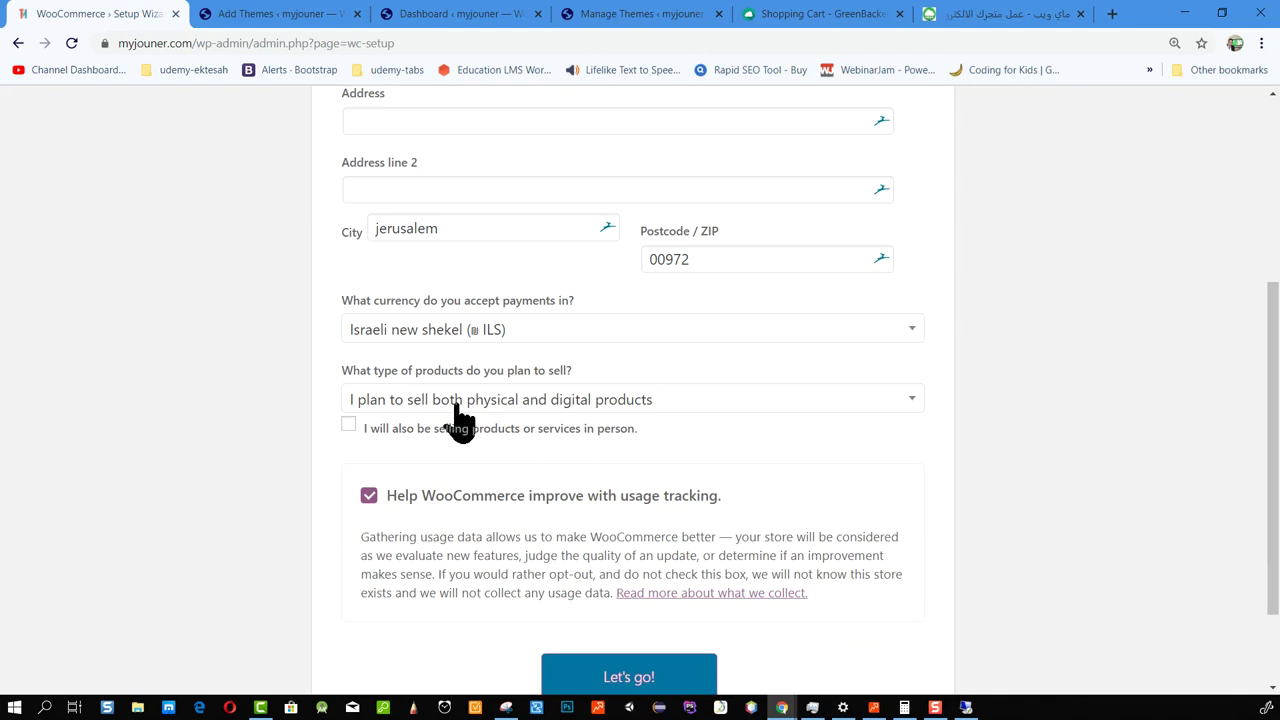
pyautogui.click(430, 406)
pyautogui.click(512, 432)
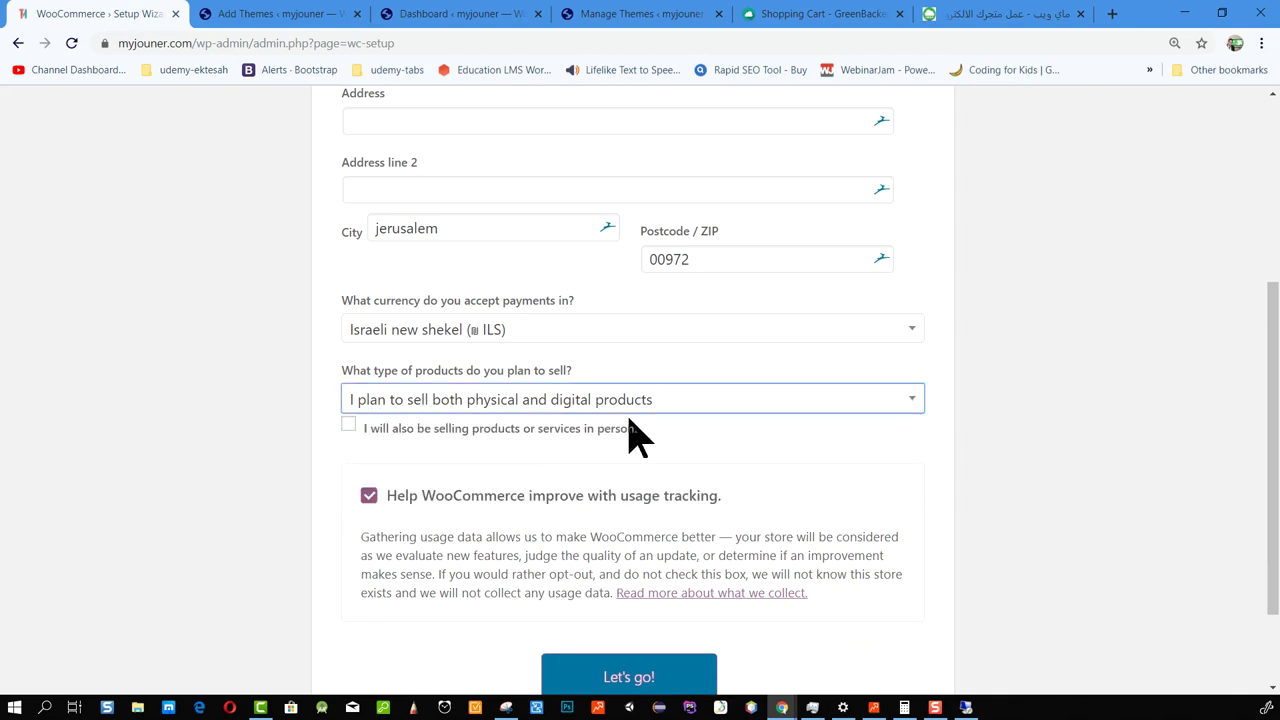
pyautogui.scroll(-1, 556, 652)
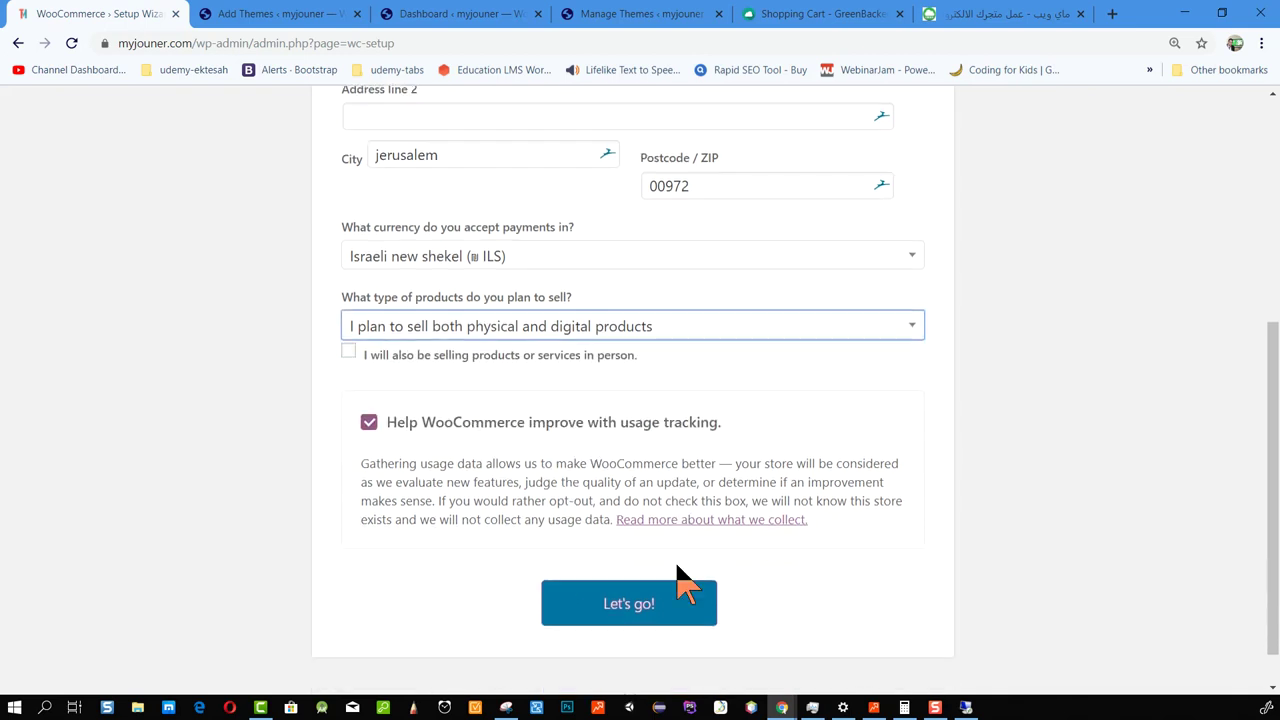
pyautogui.click(402, 413)
pyautogui.click(629, 595)
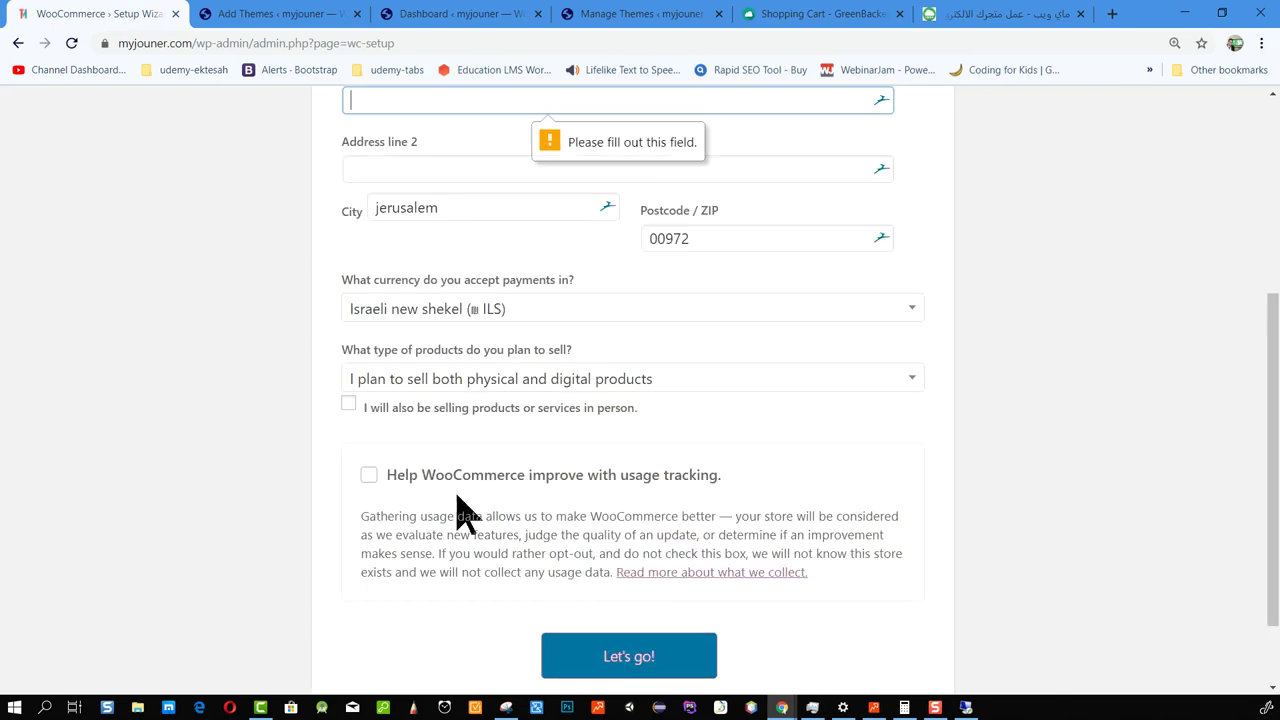
# Copy the city name jerusalem into the empty Address field.
pyautogui.scroll(3, 470, 510)
pyautogui.click(456, 457)
pyautogui.doubleClick(456, 457)
pyautogui.hotkey('ctrl', 'c')
pyautogui.click(351, 357)
pyautogui.hotkey('ctrl', 'v')
pyautogui.scroll(-3, 510, 437)
# Submit the store details and accept the default payment settings.
pyautogui.click(686, 583)
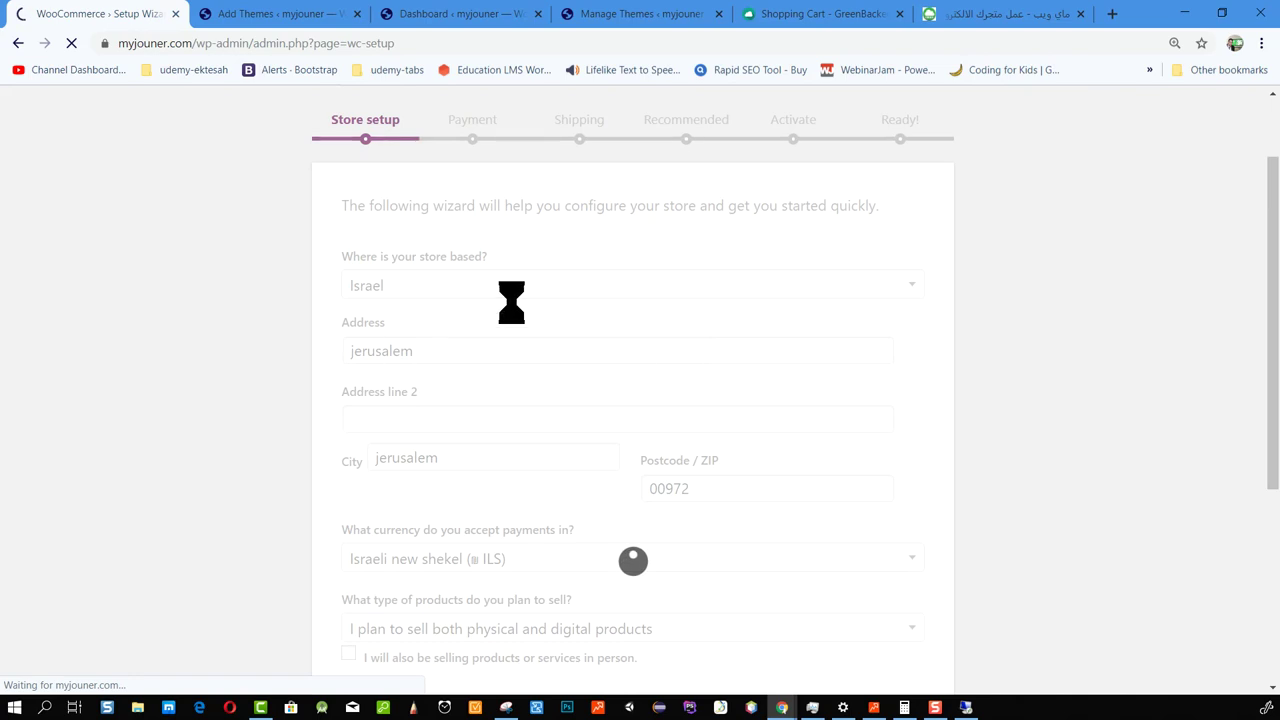
pyautogui.scroll(-2, 700, 430)
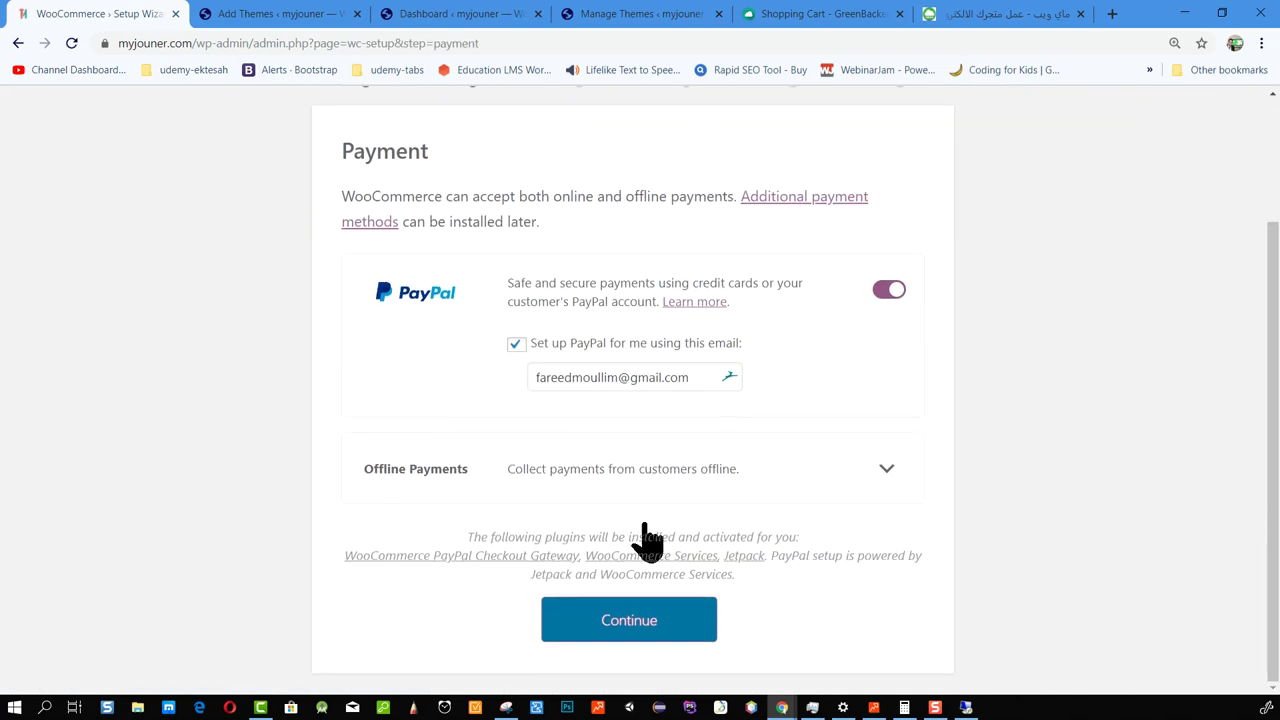
pyautogui.click(629, 630)
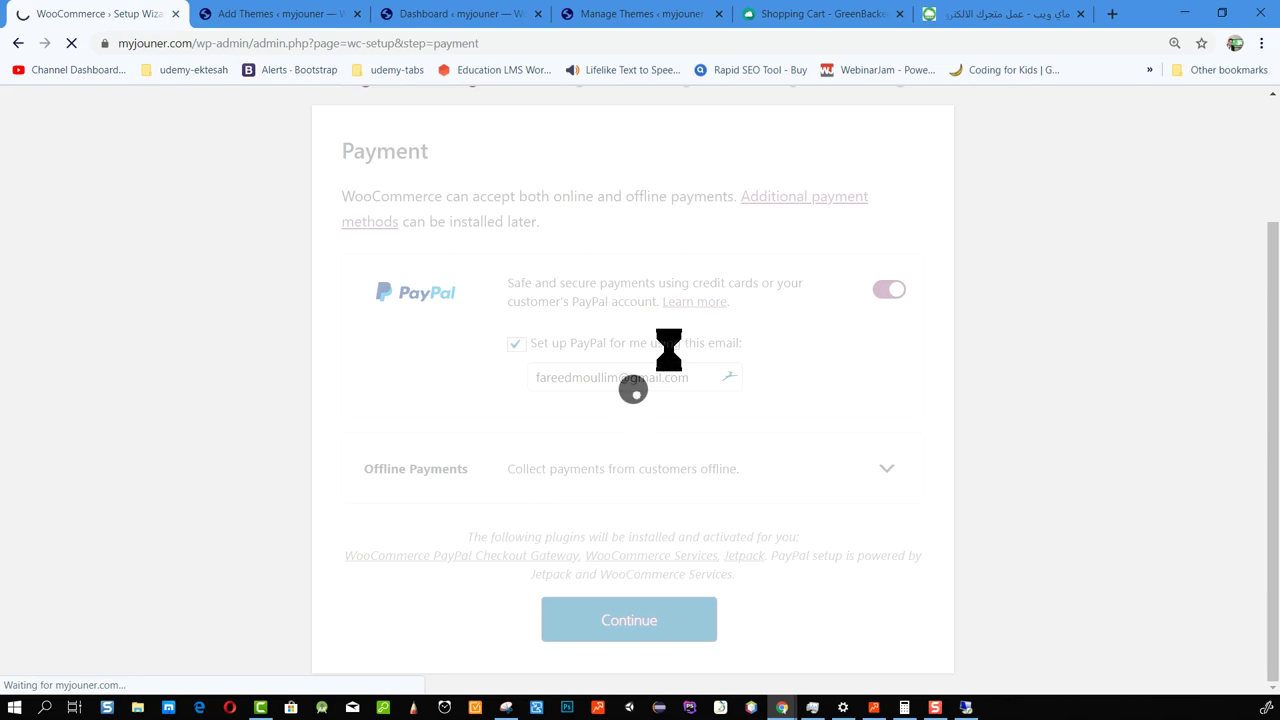
# Set a flat shipping cost of 20 for Israel and locations not covered, and continue.
pyautogui.scroll(-3, 606, 434)
pyautogui.click(553, 305)
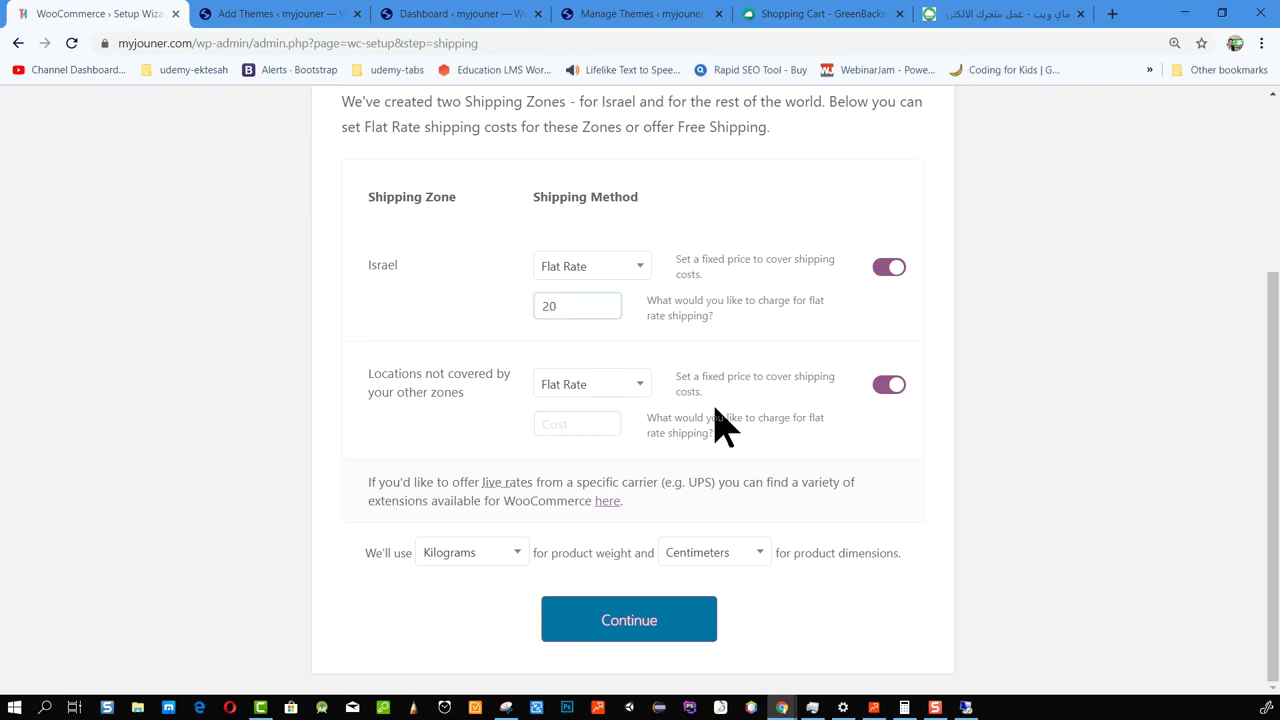
pyautogui.click(640, 624)
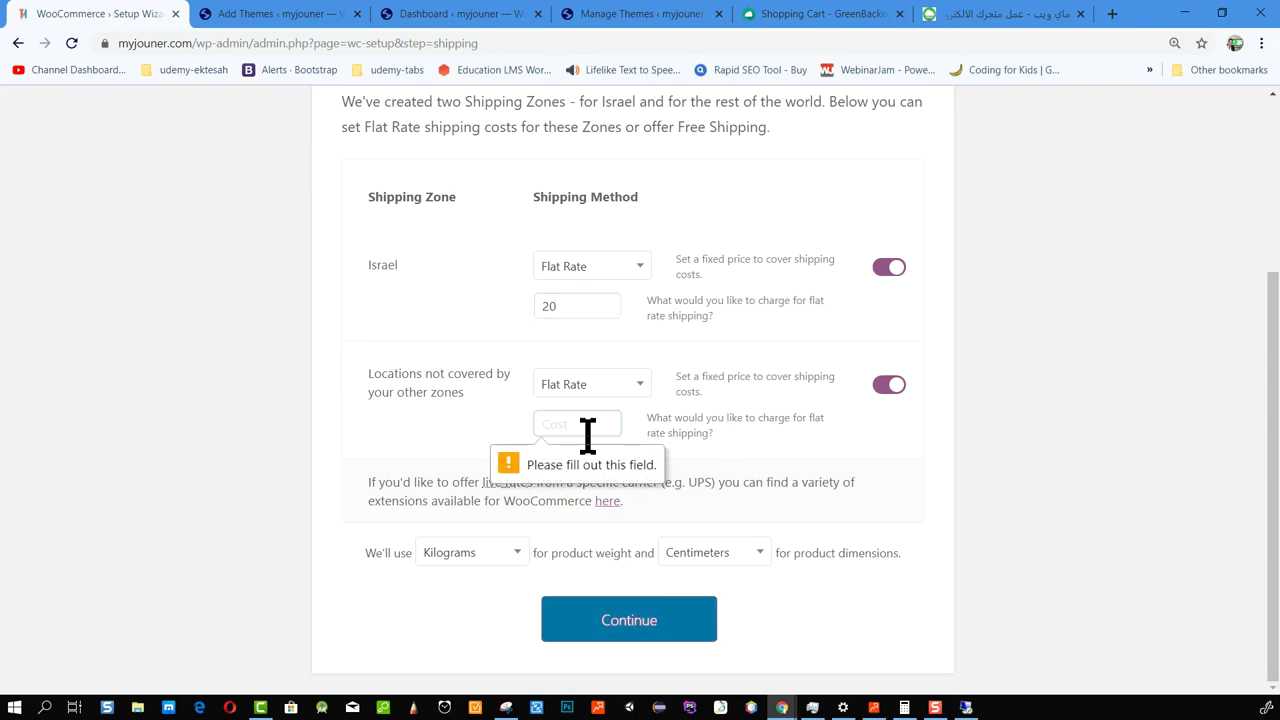
pyautogui.write('20')
pyautogui.click(630, 628)
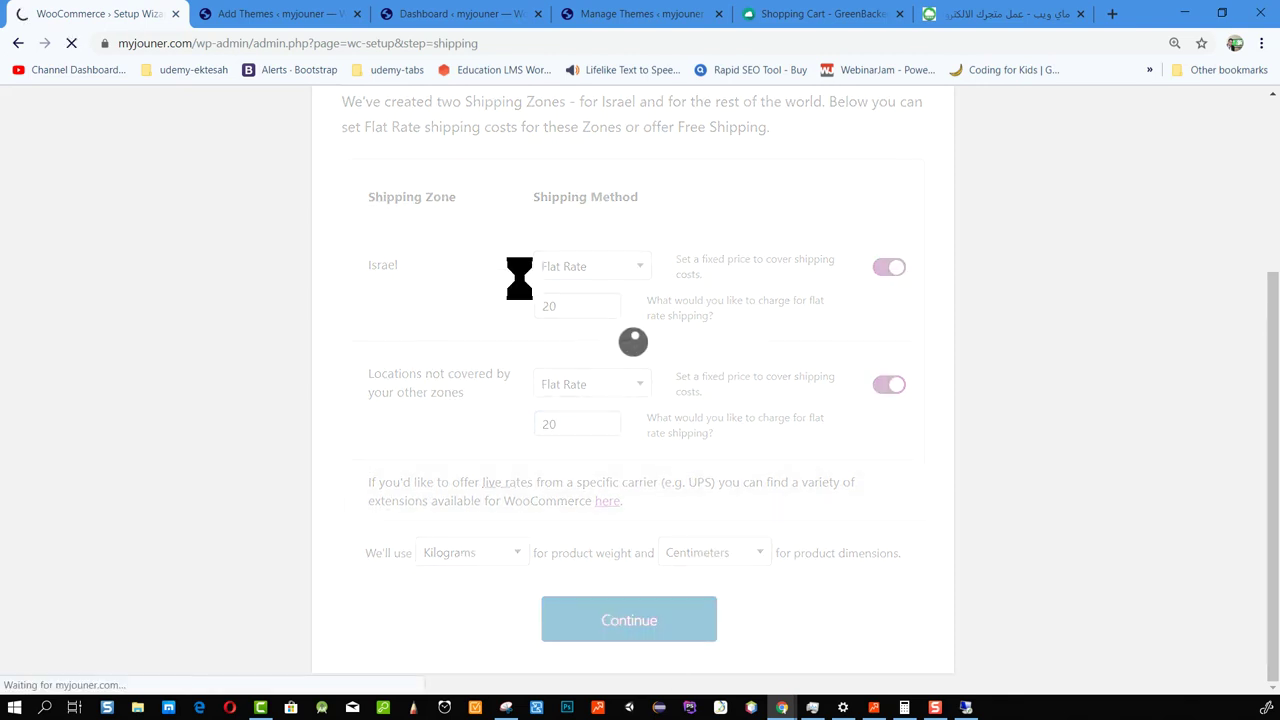
pyautogui.scroll(2, 728, 520)
pyautogui.scroll(-2, 677, 357)
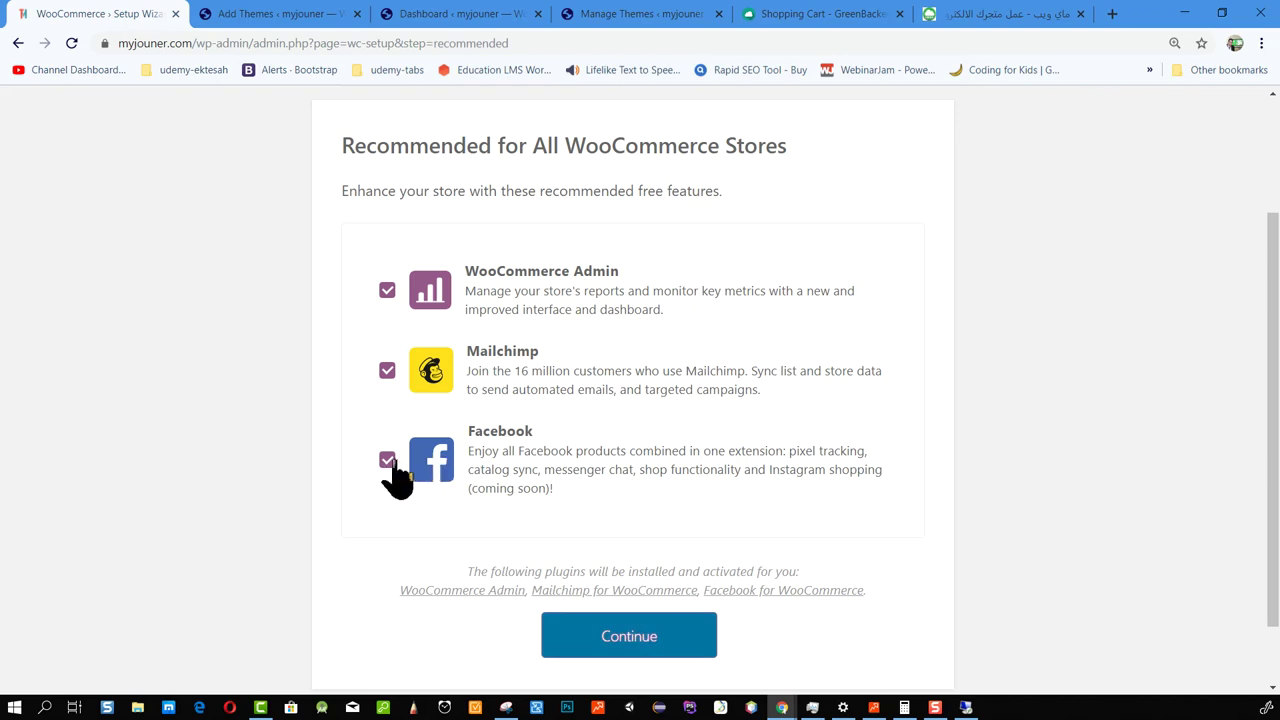
# Keep all three recommended add-ons and continue past the Recommended step.
pyautogui.click(675, 642)
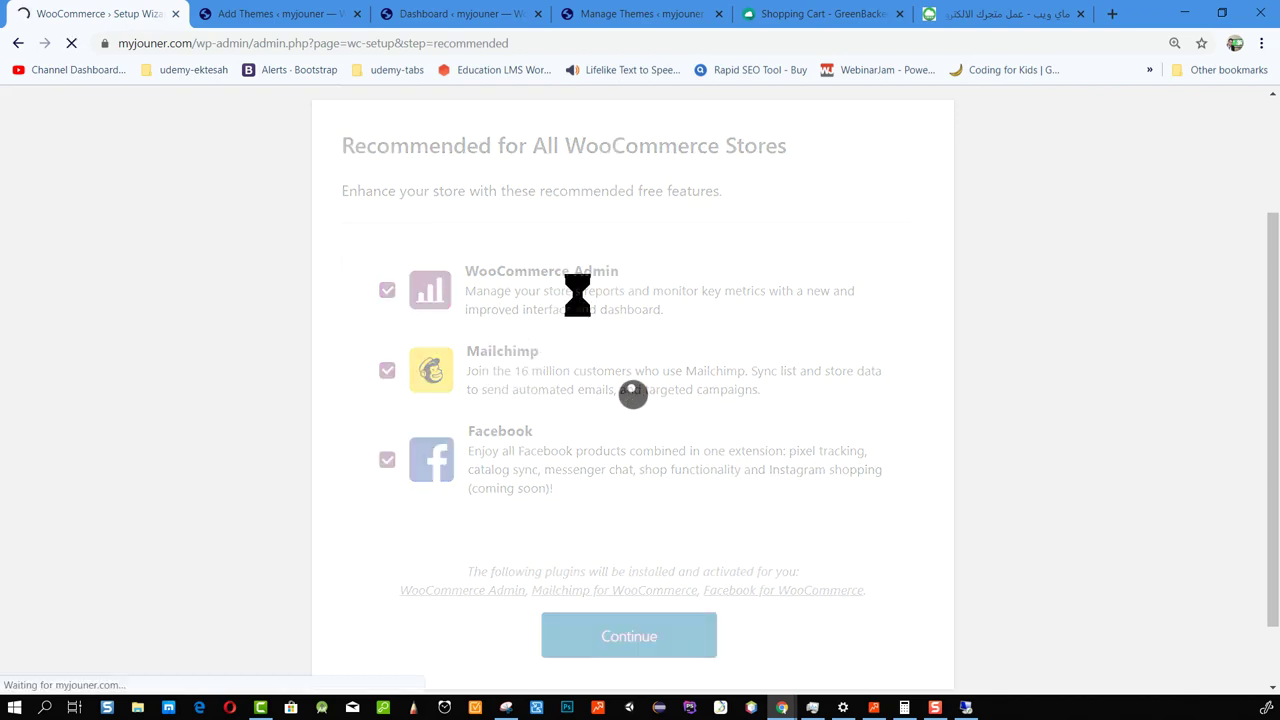
pyautogui.scroll(1, 614, 287)
pyautogui.scroll(1, 614, 287)
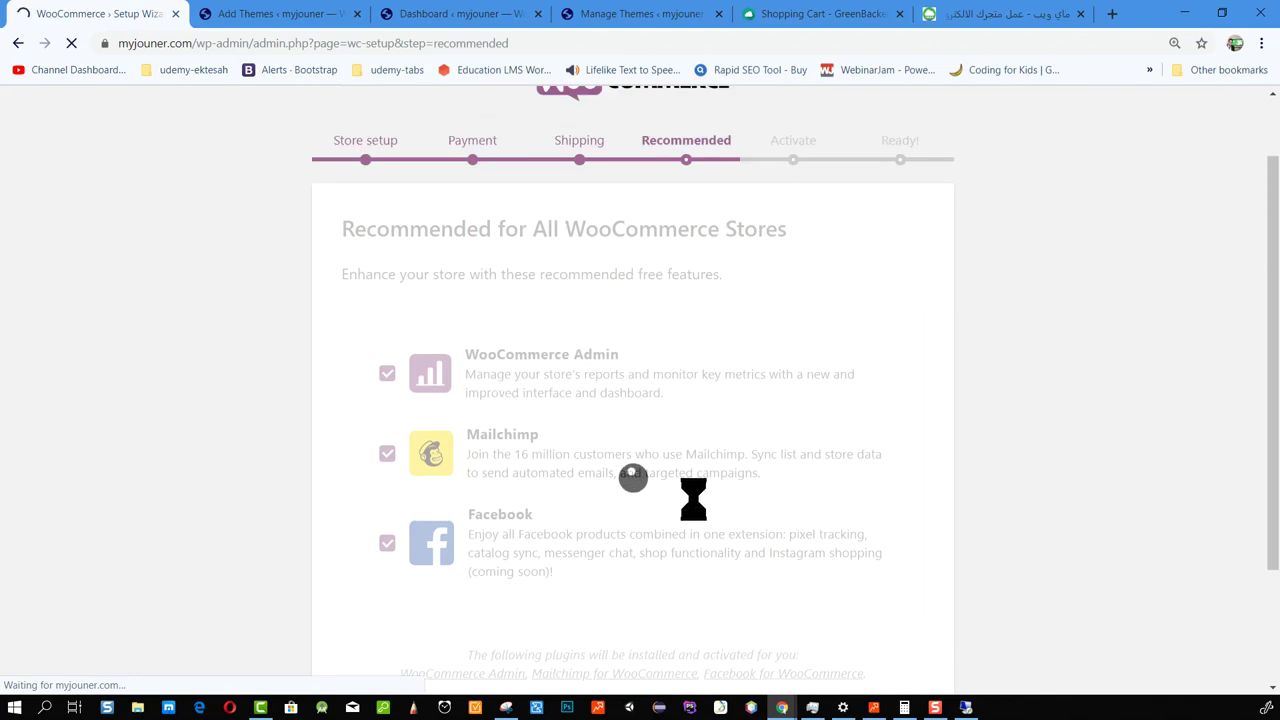
pyautogui.scroll(-3, 650, 485)
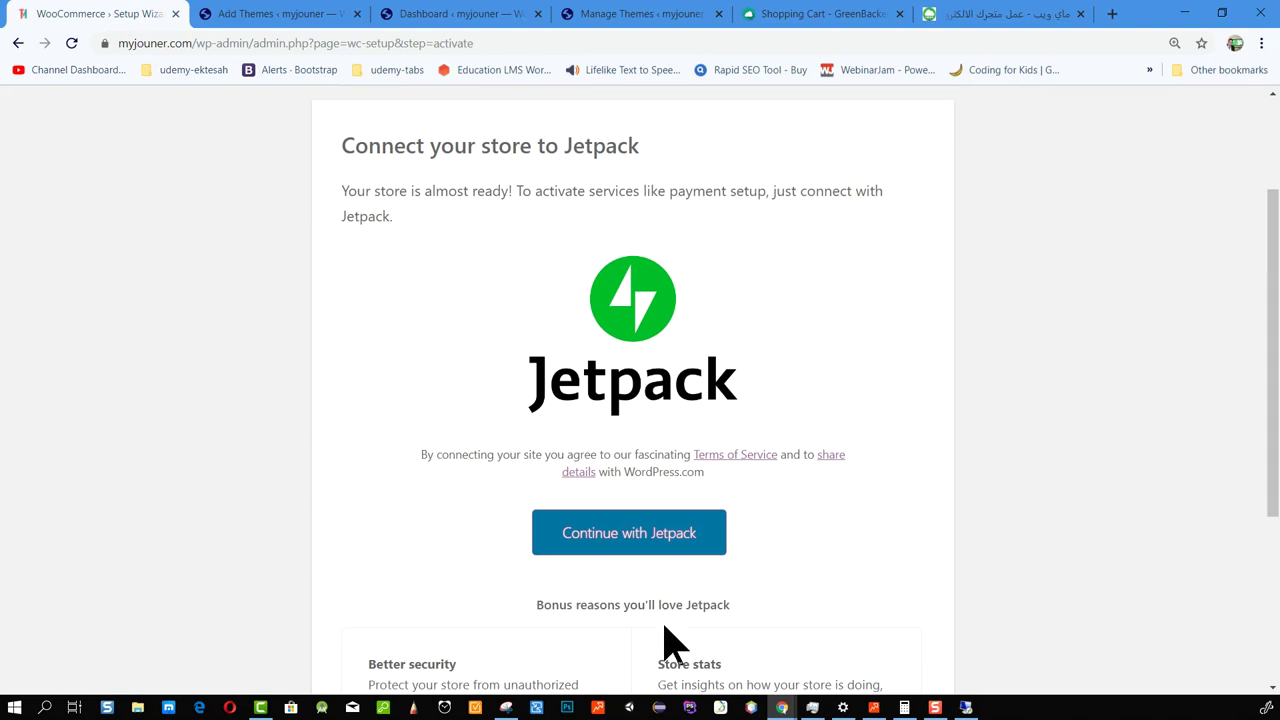
pyautogui.scroll(-3, 651, 509)
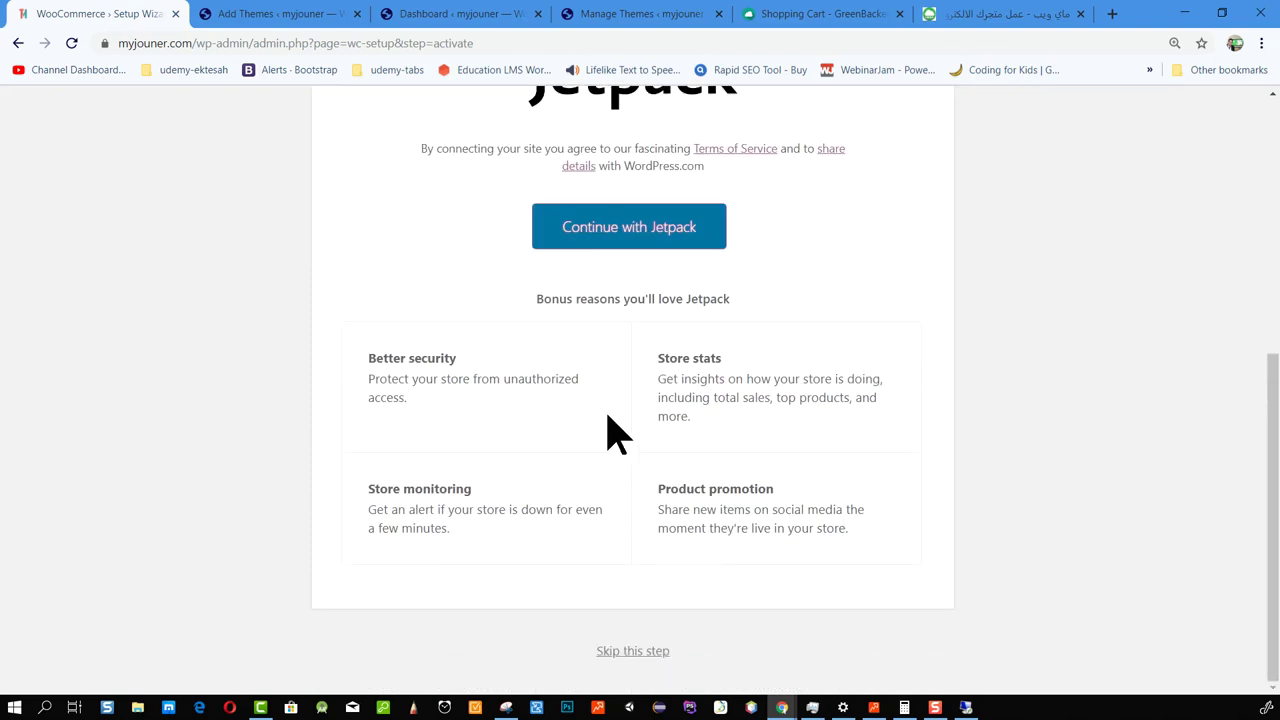
# Skip the Jetpack connection and go from the Ready page to the dashboard.
pyautogui.click(622, 660)
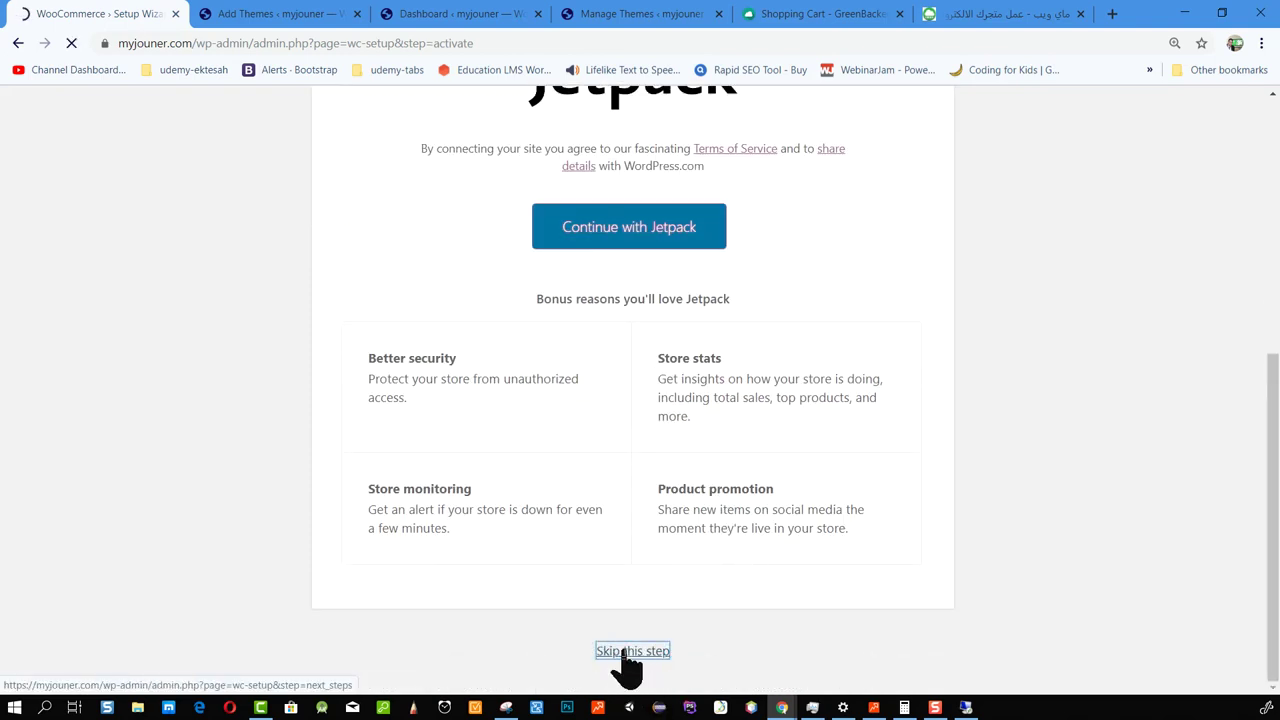
pyautogui.scroll(-3, 849, 509)
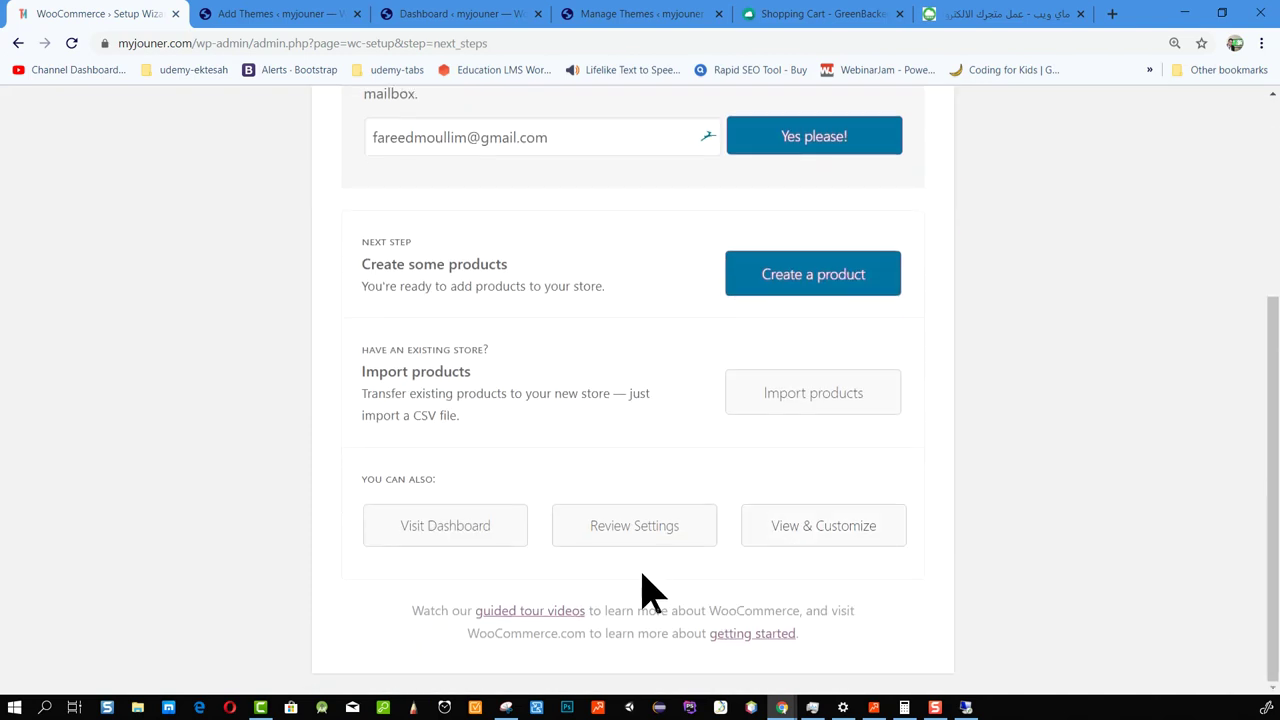
pyautogui.scroll(3, 770, 515)
pyautogui.scroll(-3, 809, 563)
pyautogui.click(450, 533)
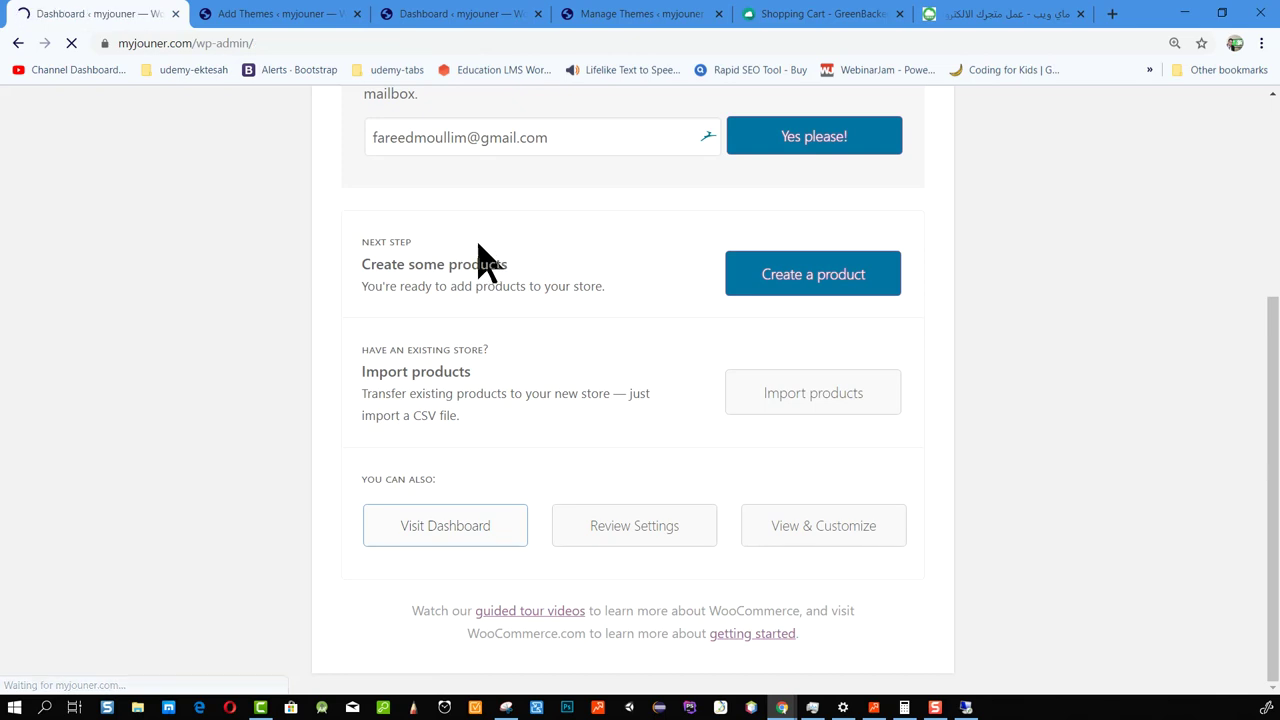
# Check At a Glance shows WordPress 5.2.3 with diamondstore, then bring up Visit Site's context menu.
pyautogui.scroll(-5, 506, 251)
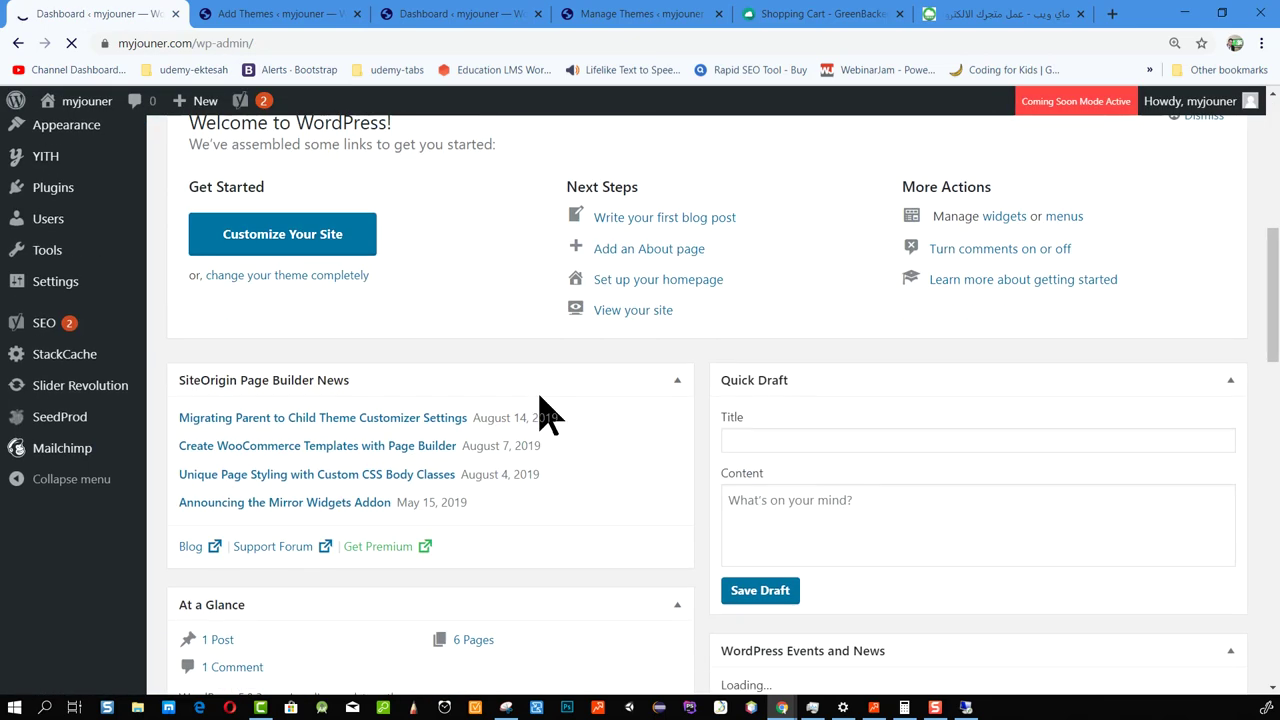
pyautogui.scroll(-5, 540, 338)
pyautogui.scroll(5, 550, 337)
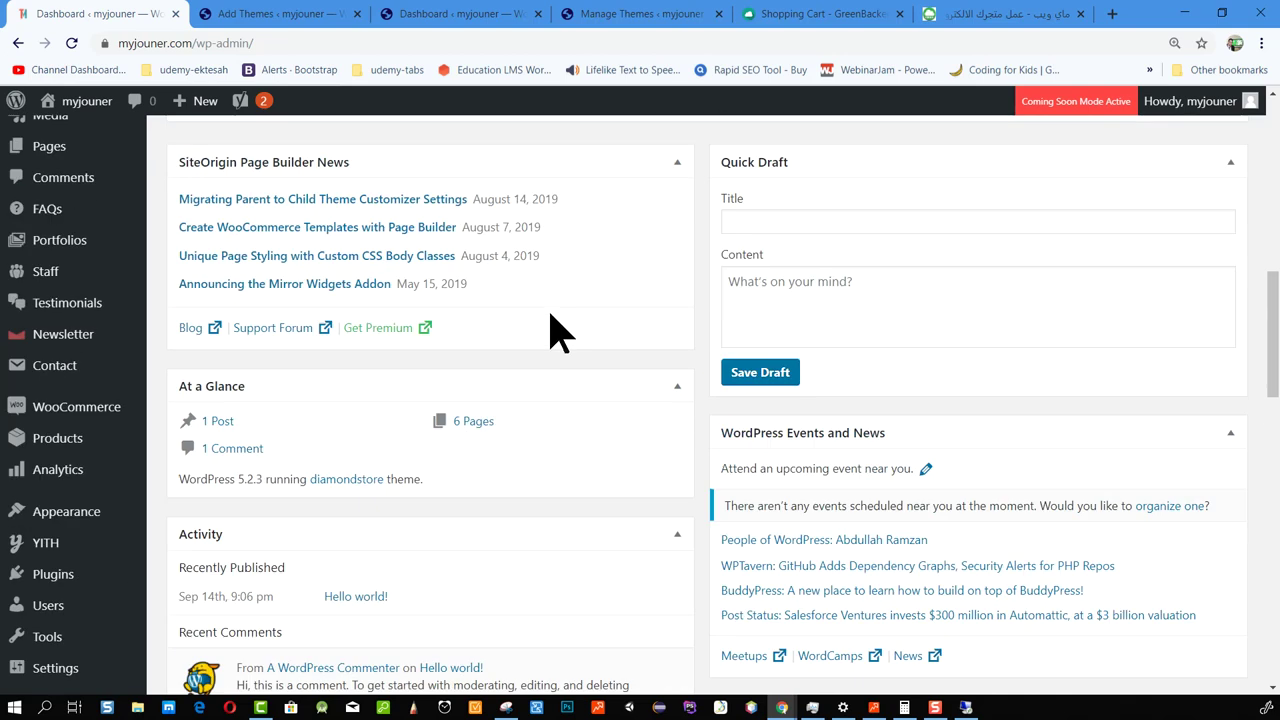
pyautogui.scroll(-1, 300, 400)
pyautogui.scroll(-2, 290, 410)
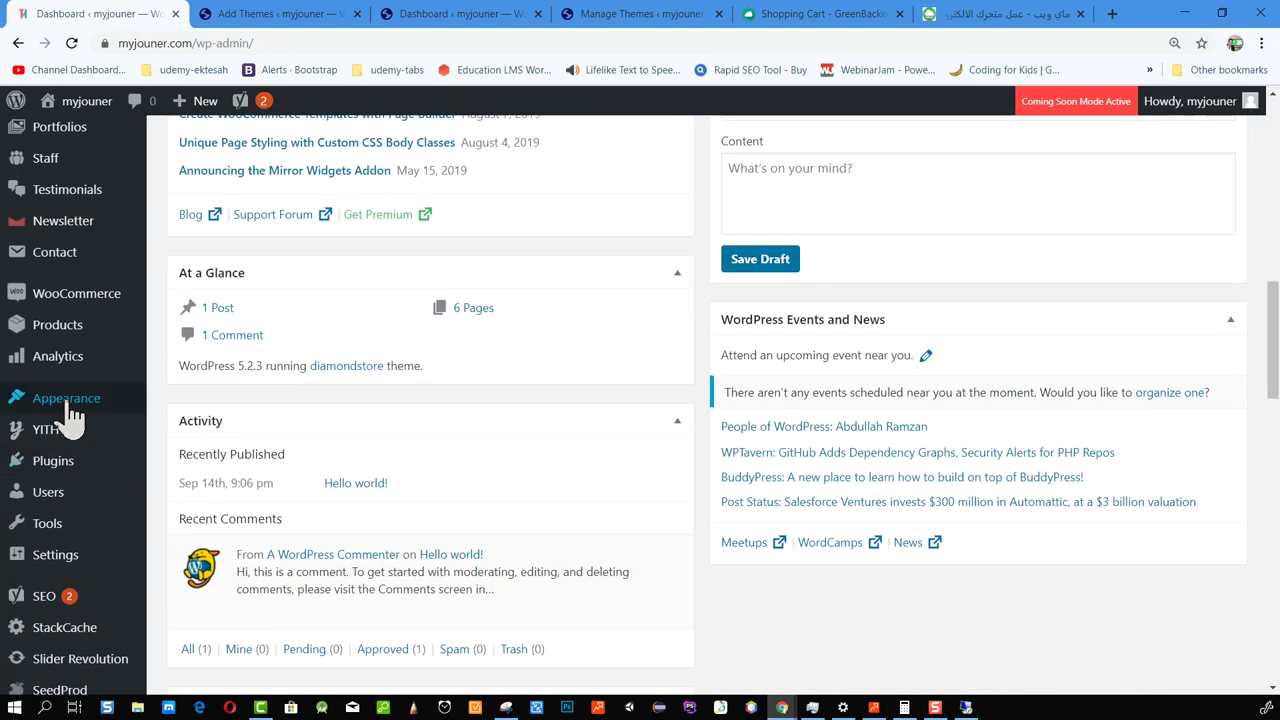
pyautogui.moveTo(70, 400)
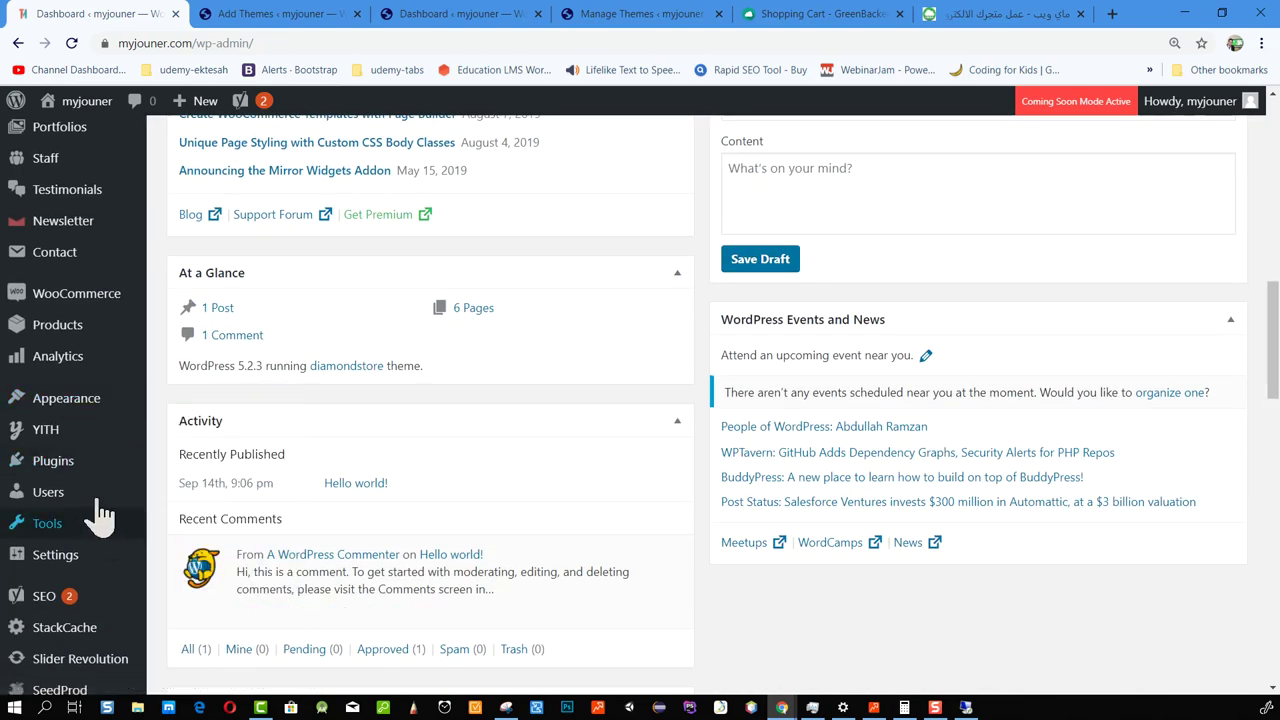
pyautogui.moveTo(87, 101)
pyautogui.rightClick(82, 132)
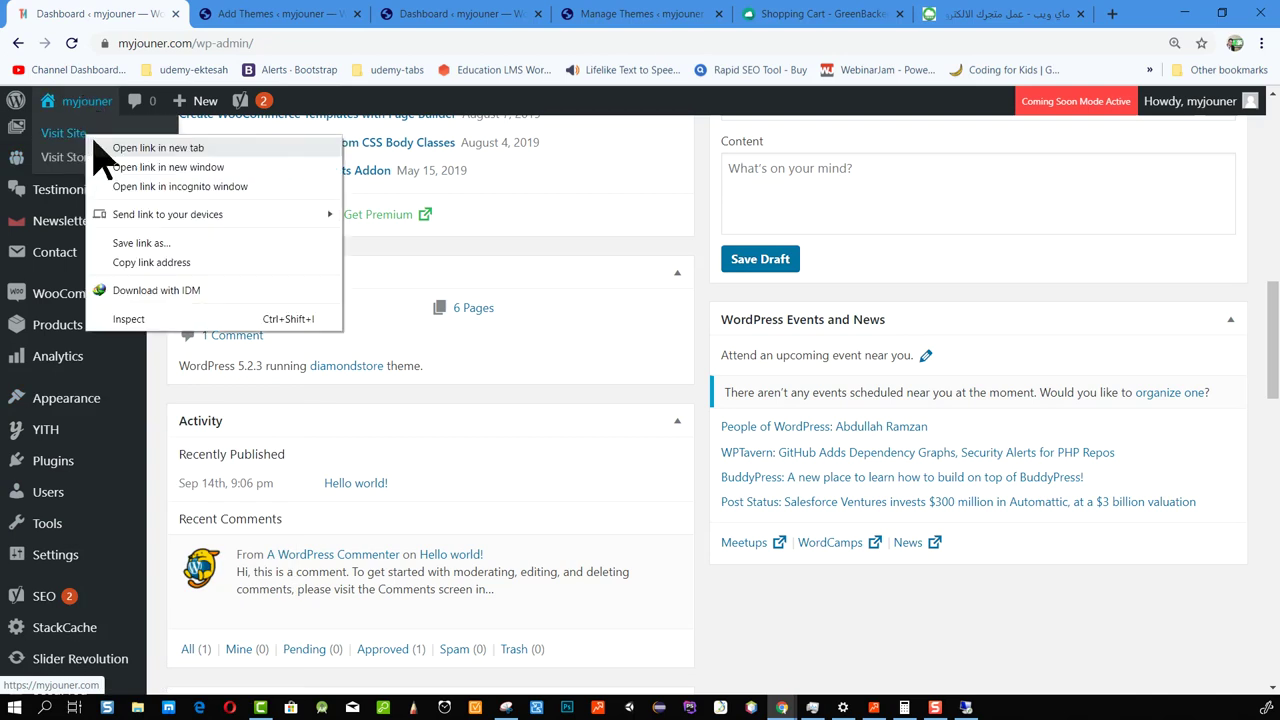
# Open the live myjouner storefront in a new tab and go to its Sample Page.
pyautogui.click(150, 146)
pyautogui.click(288, 14)
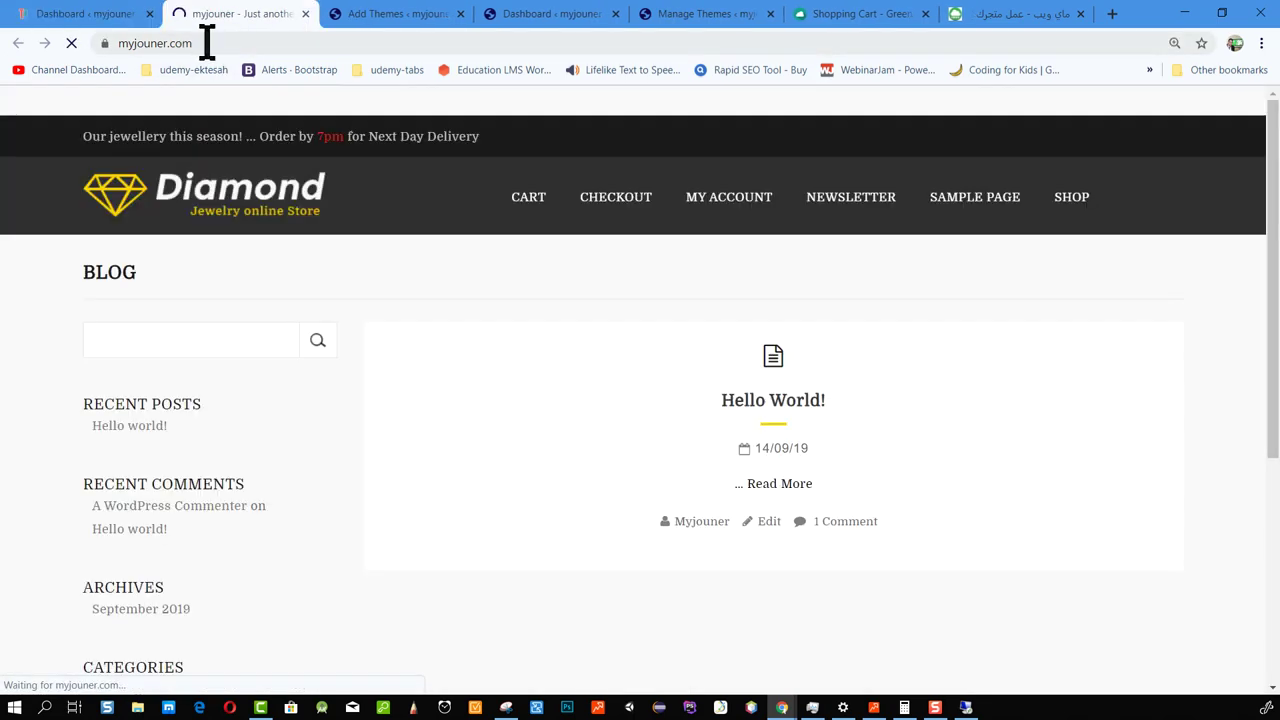
pyautogui.scroll(-5, 674, 266)
pyautogui.scroll(4, 726, 500)
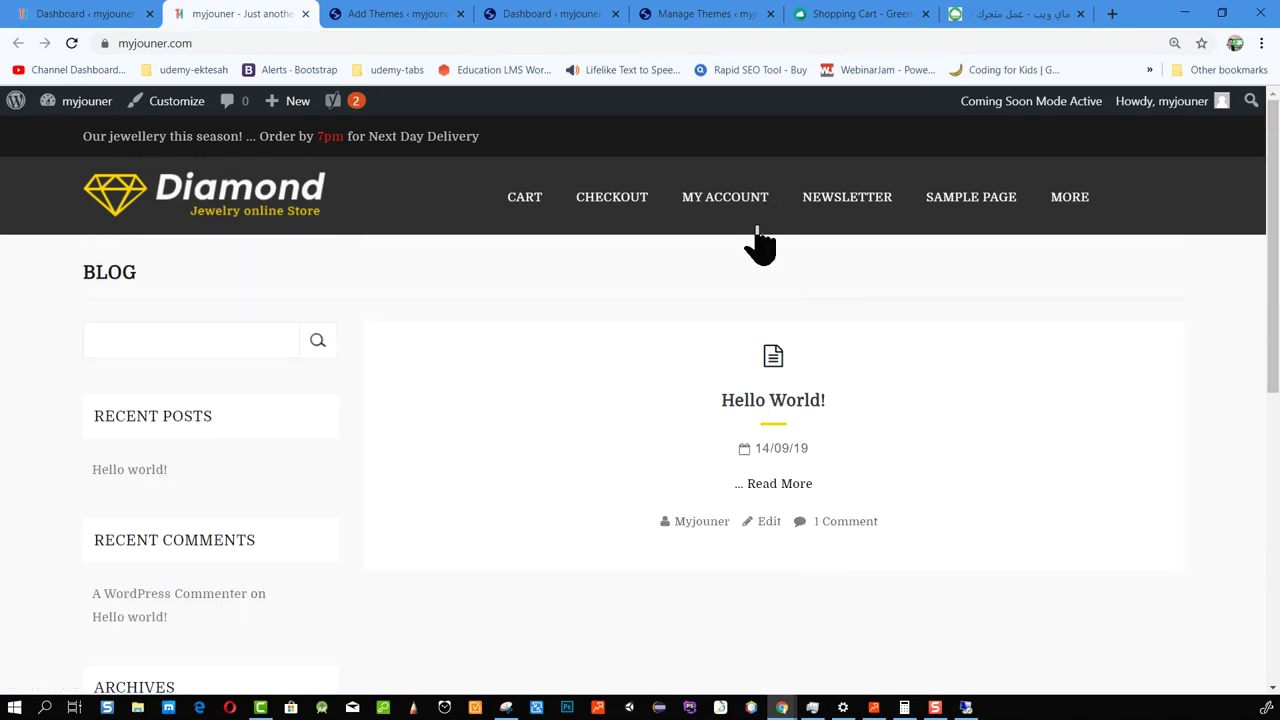
pyautogui.click(950, 200)
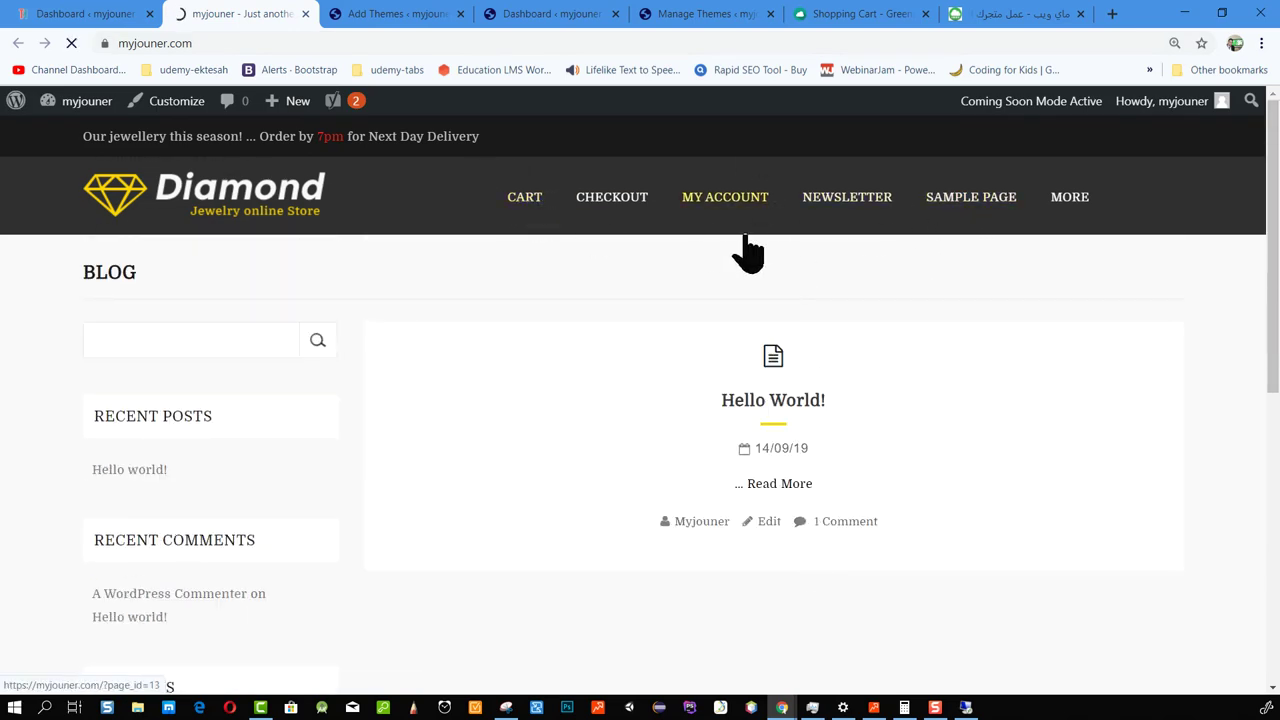
# Return to the admin tab and open Appearance > TM Theme Settings.
pyautogui.scroll(-5, 510, 440)
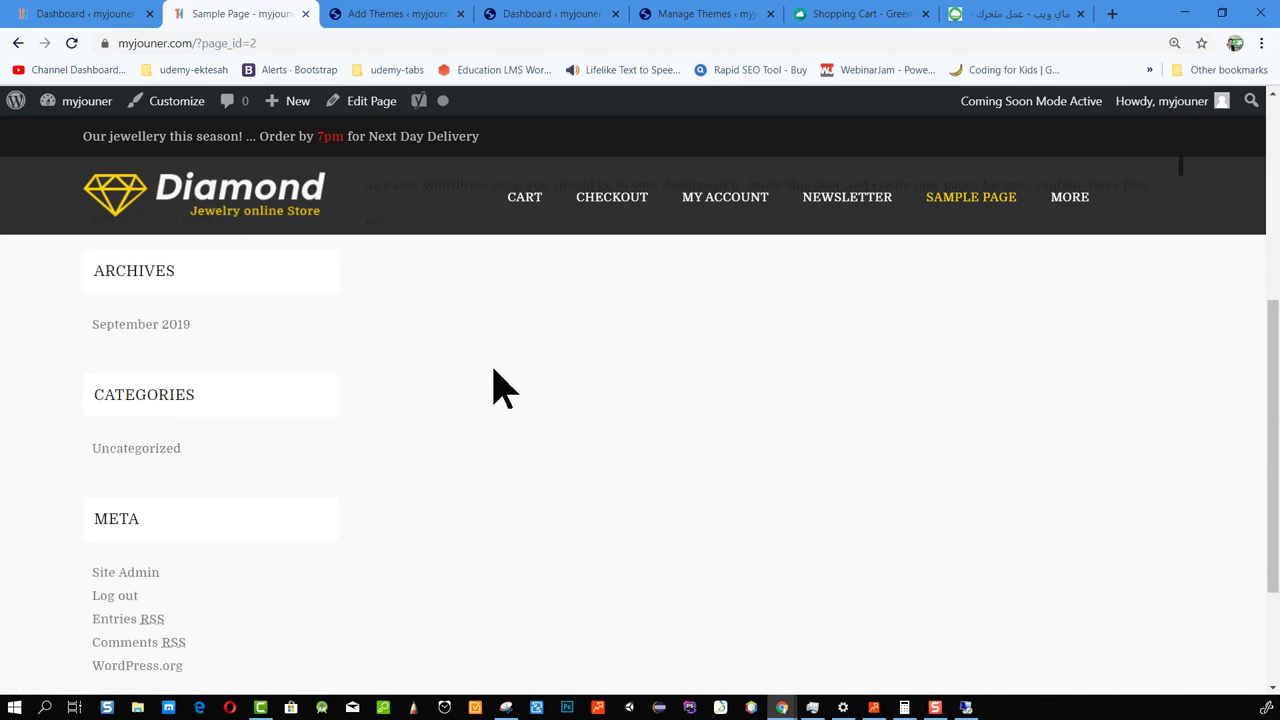
pyautogui.click(90, 14)
pyautogui.scroll(-3, 386, 486)
pyautogui.moveTo(100, 580)
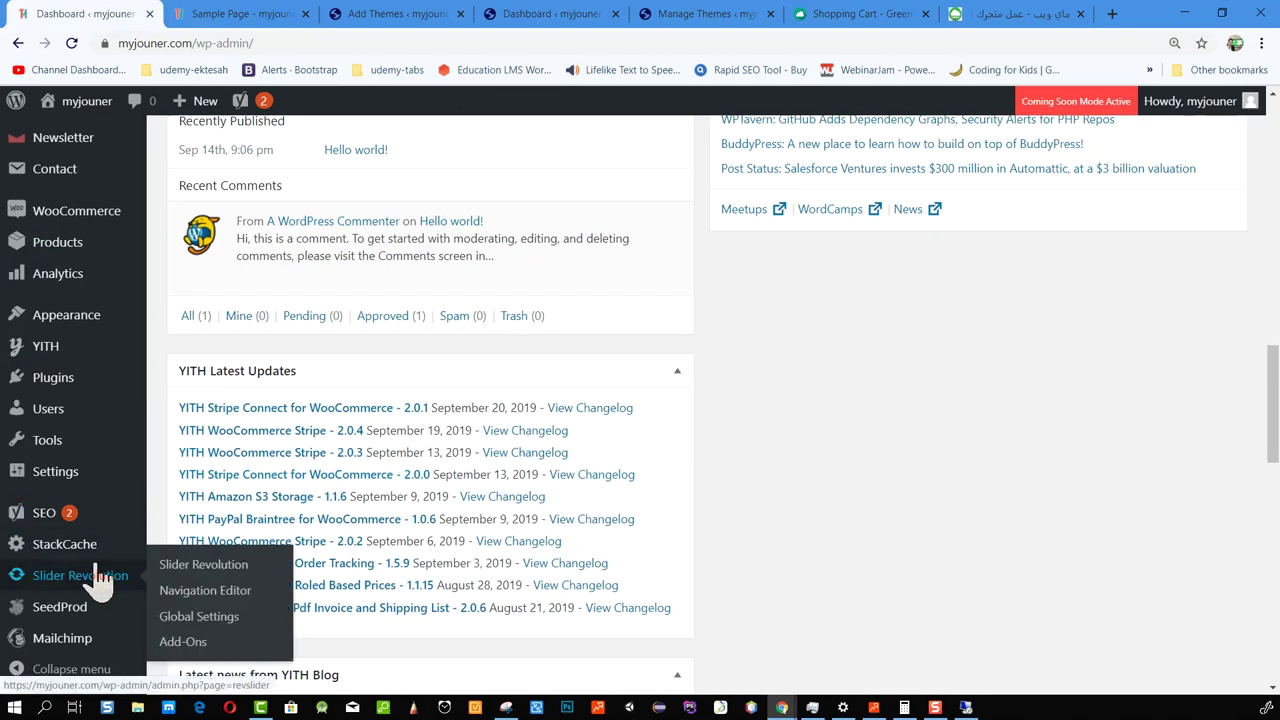
pyautogui.moveTo(78, 318)
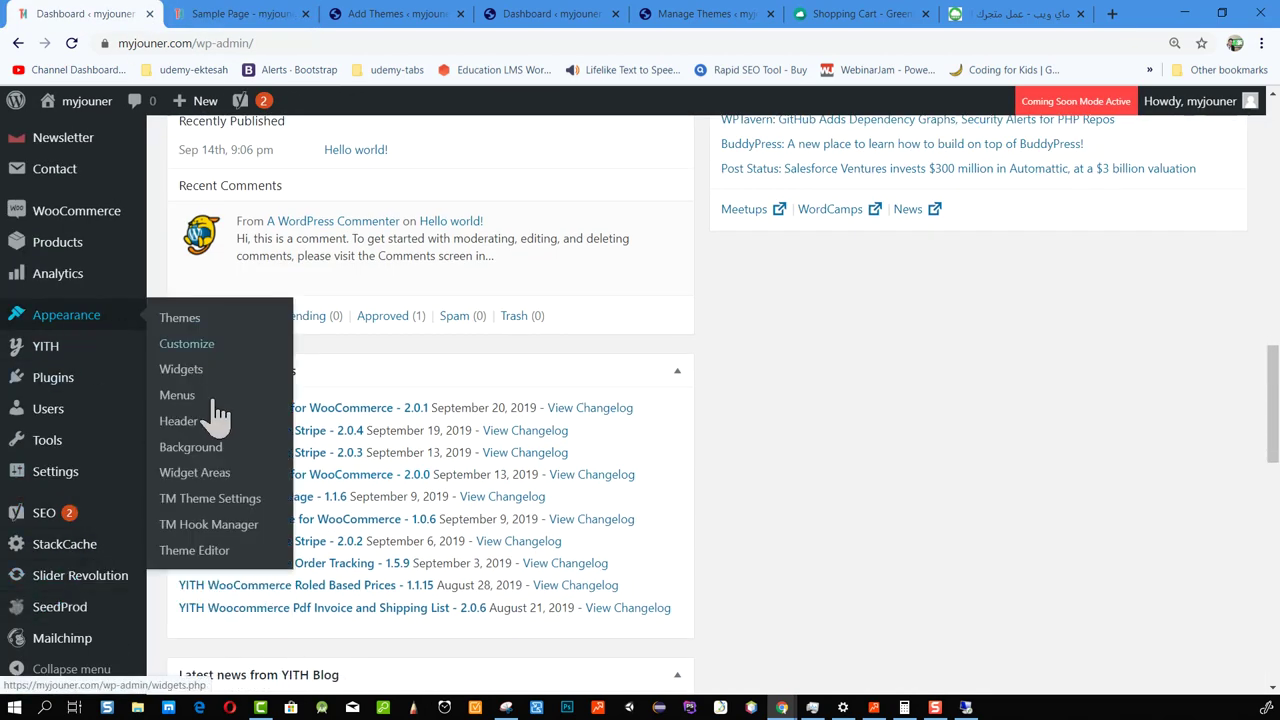
pyautogui.click(233, 513)
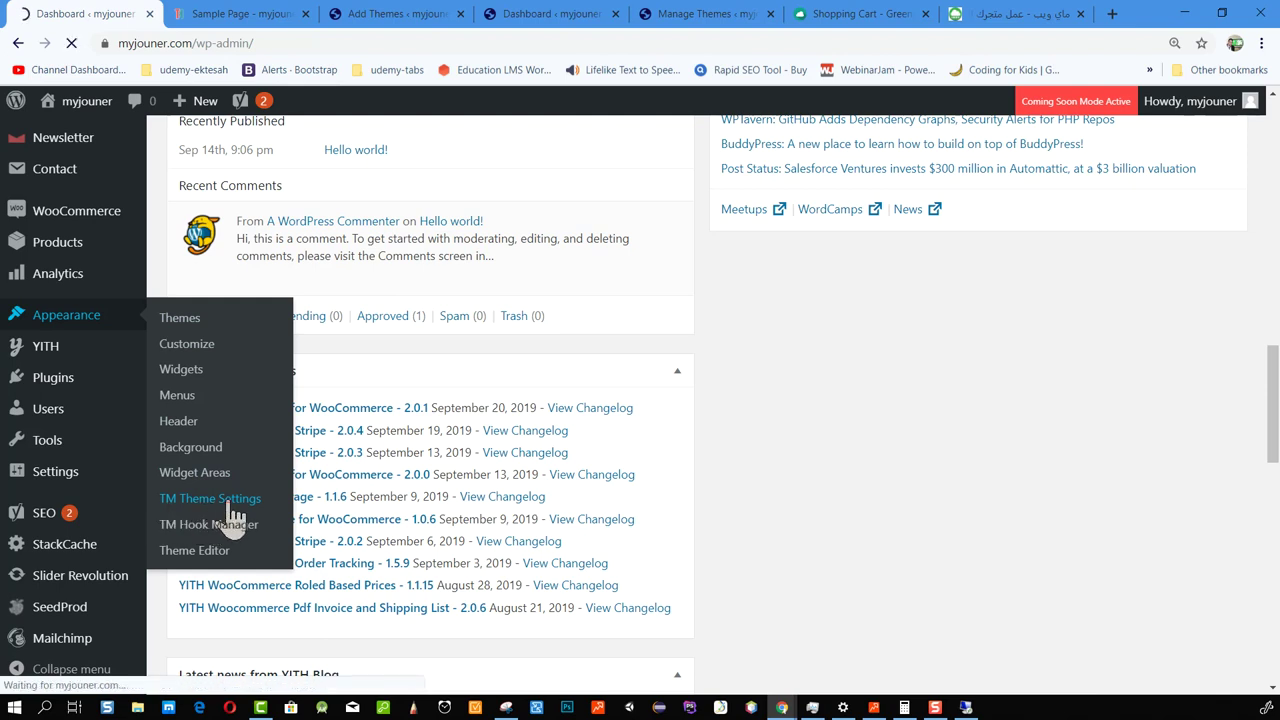
# Review the theme's Content settings.
pyautogui.scroll(-2, 428, 357)
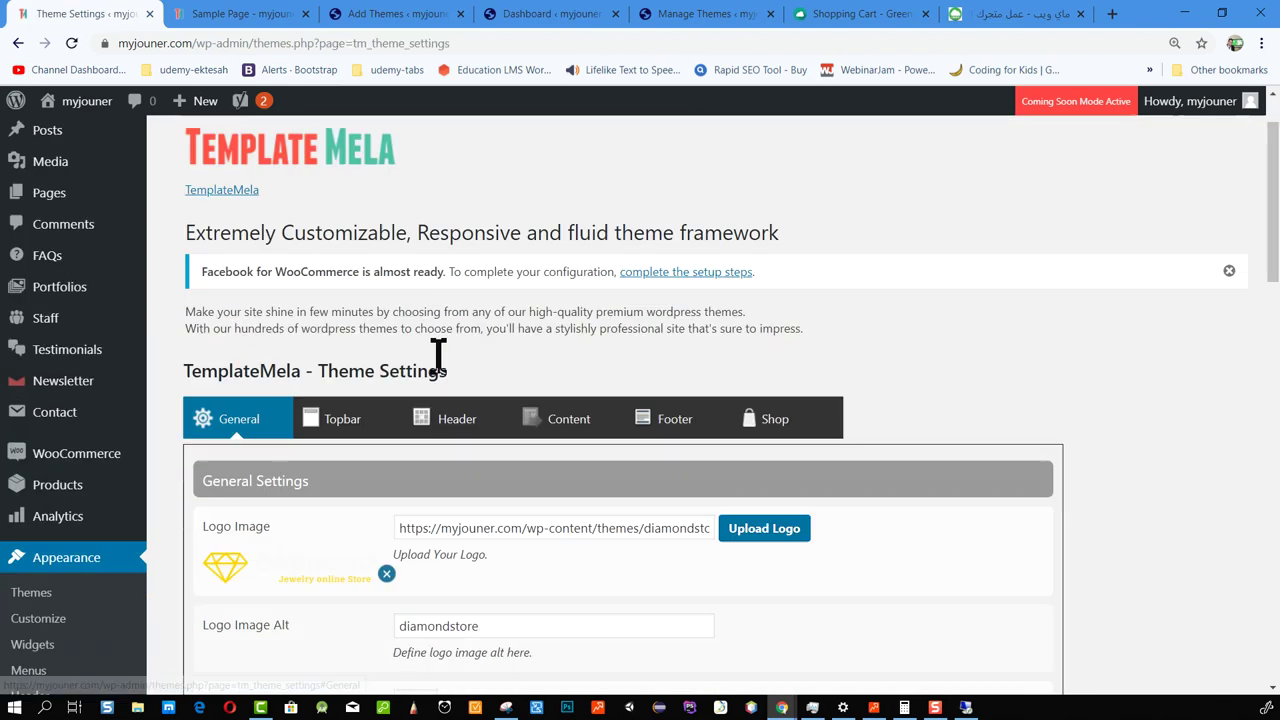
pyautogui.scroll(-1, 450, 255)
pyautogui.click(562, 255)
pyautogui.scroll(3, 766, 391)
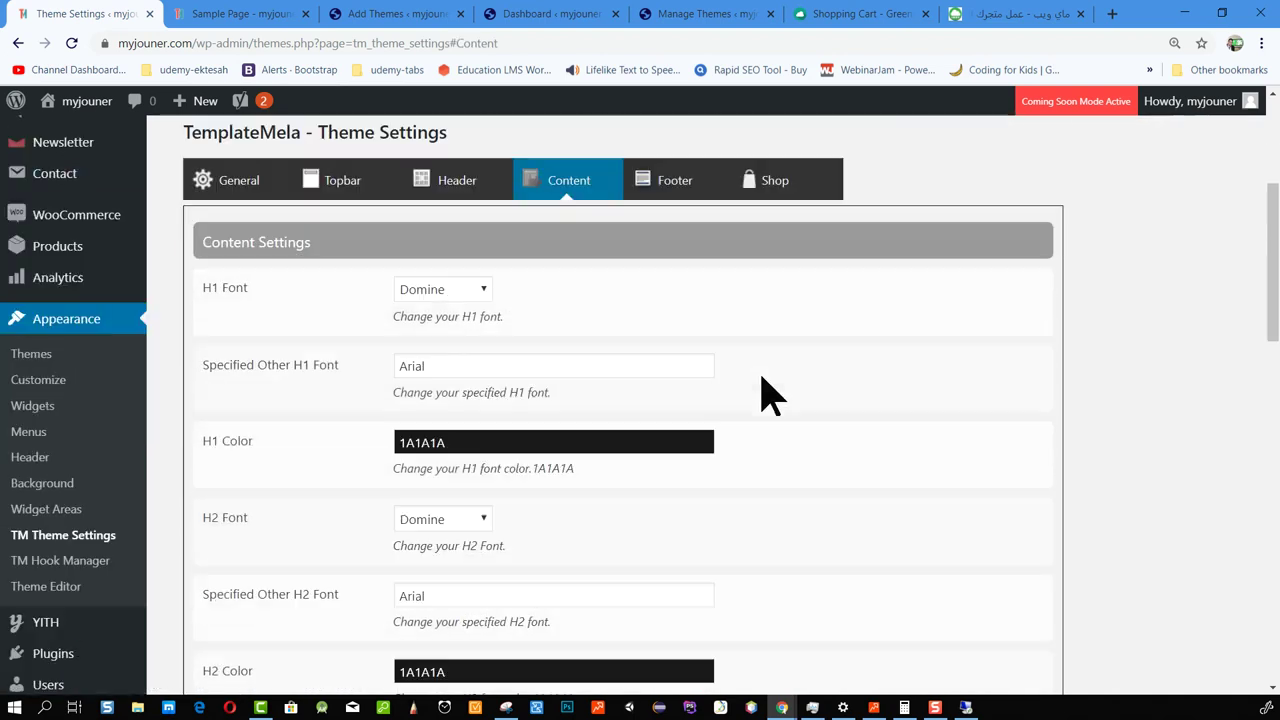
pyautogui.scroll(-15, 740, 372)
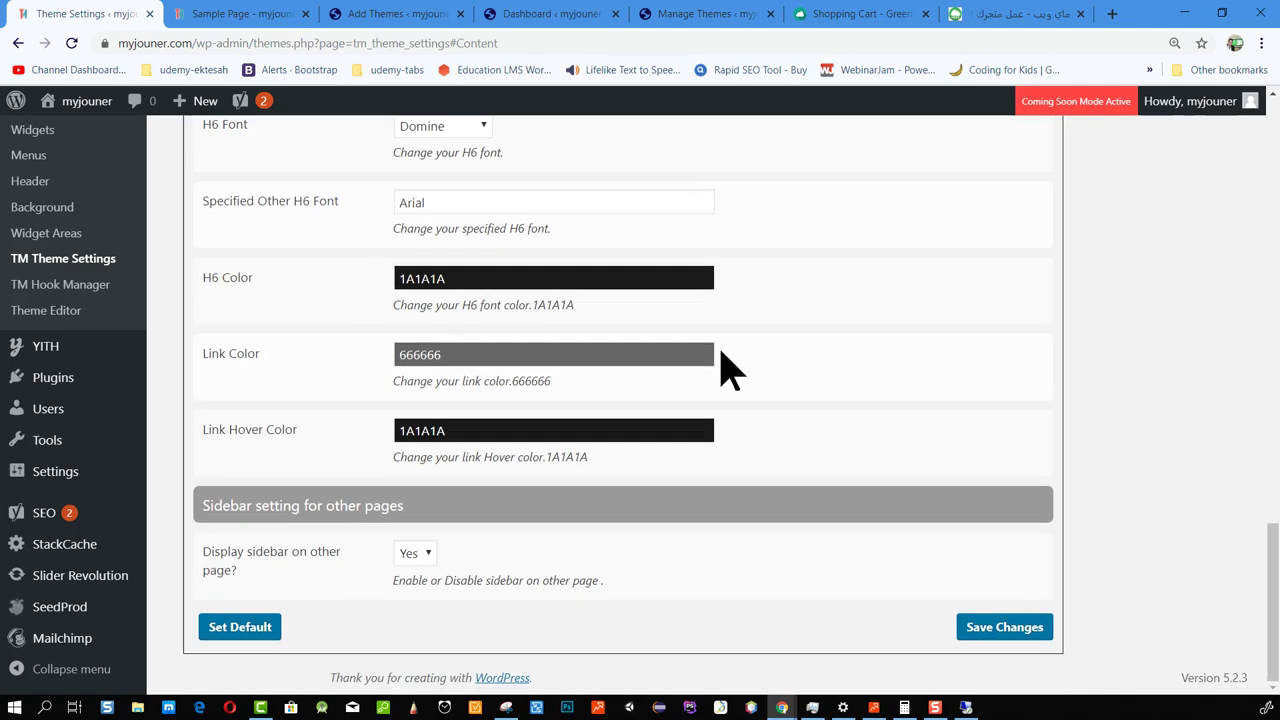
pyautogui.scroll(15, 640, 385)
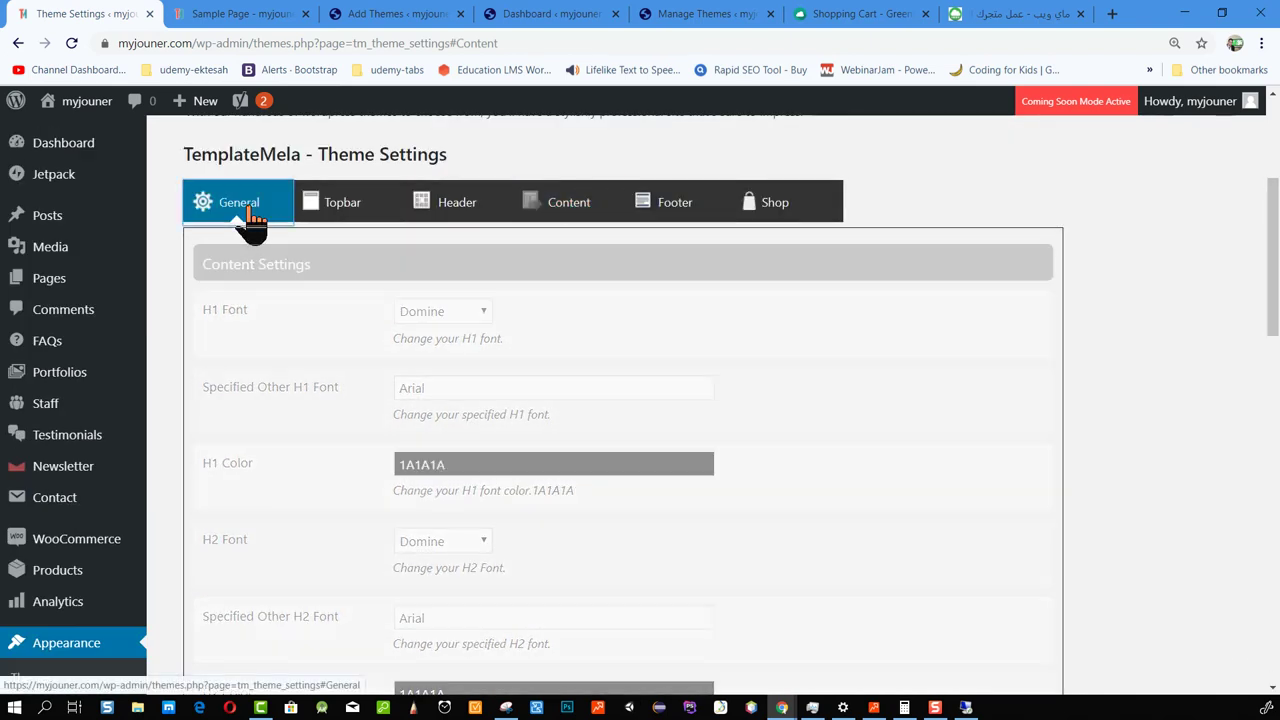
# Review the General settings: diamondstore logo, Domine body font, F7F7F7 background.
pyautogui.click(229, 200)
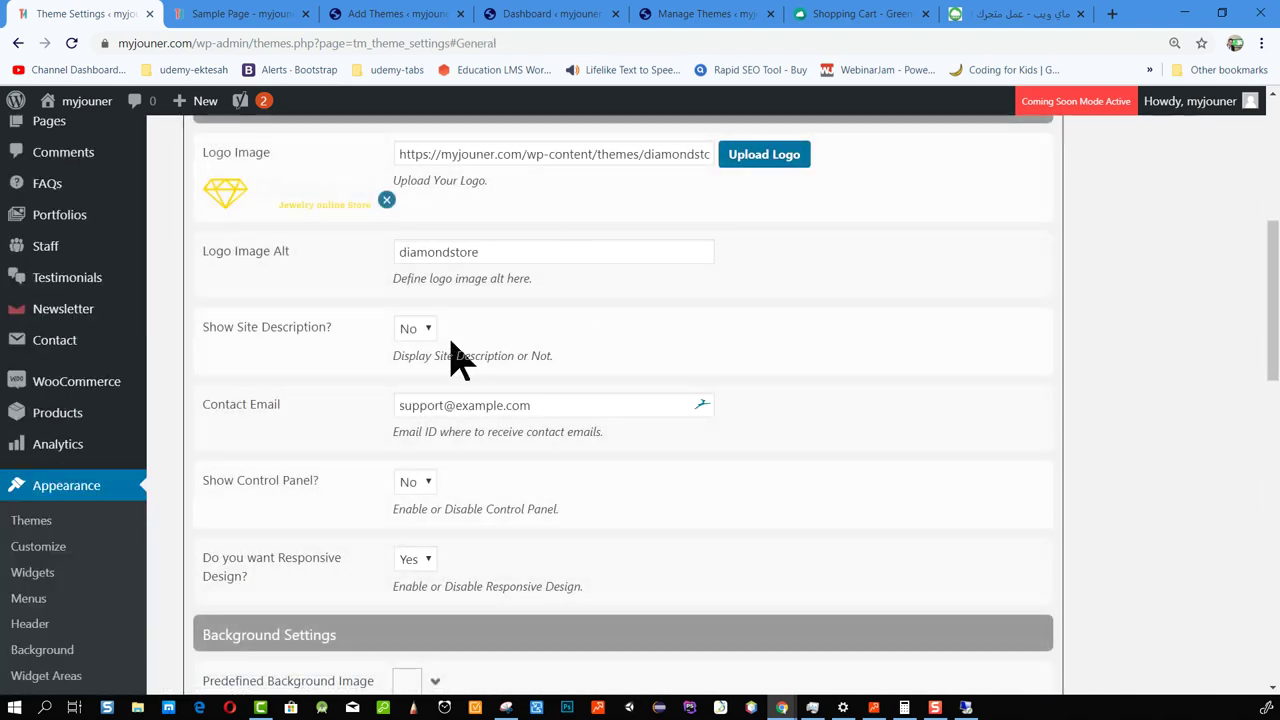
pyautogui.scroll(-2, 451, 350)
pyautogui.scroll(-10, 451, 355)
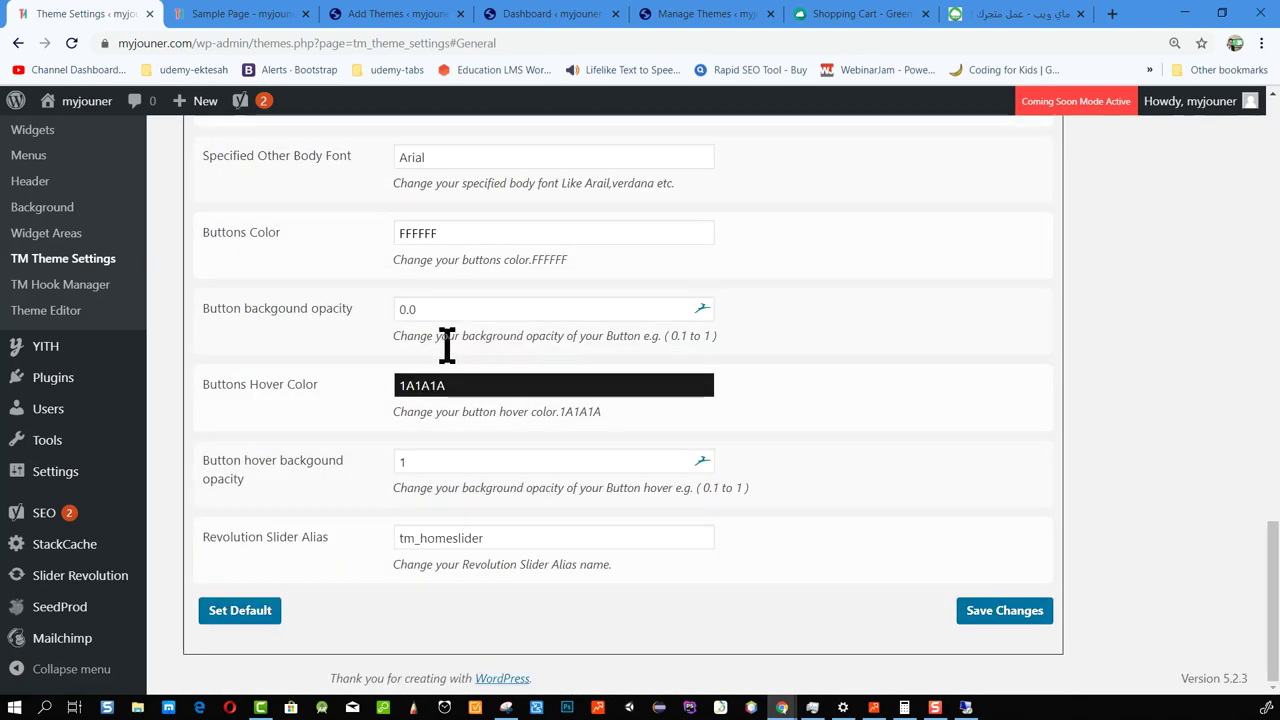
pyautogui.scroll(3, 518, 385)
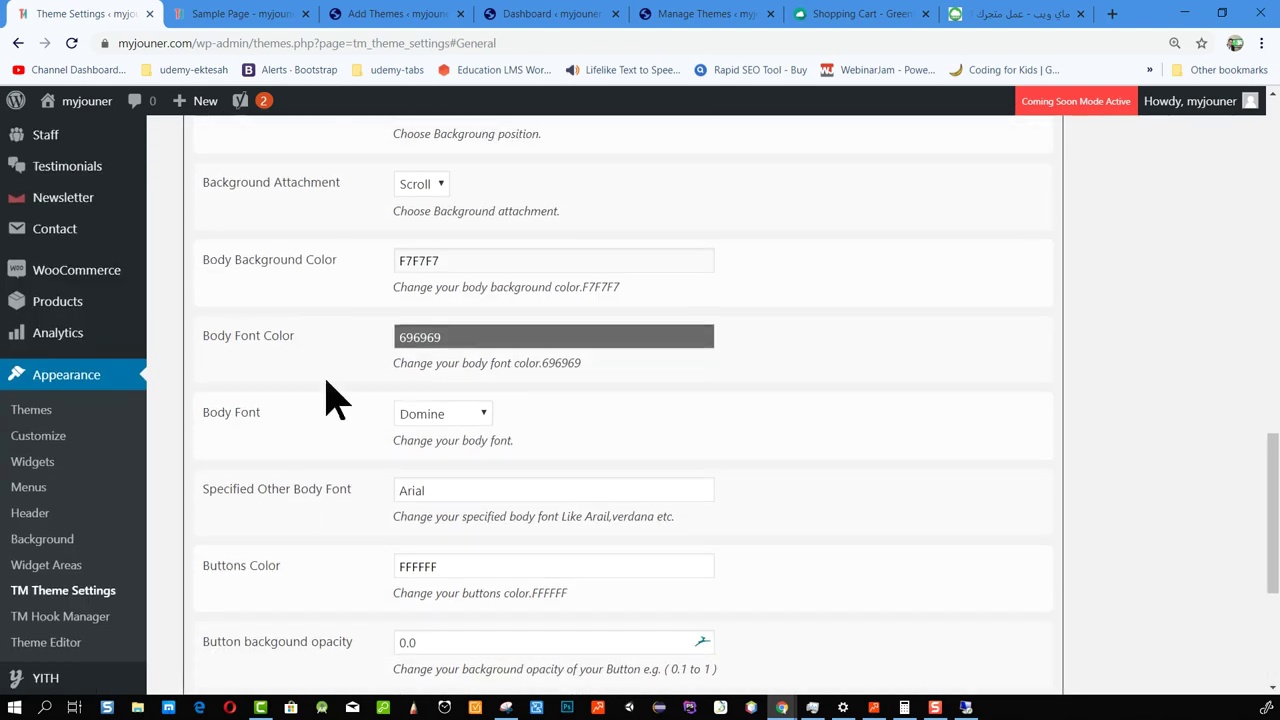
pyautogui.click(100, 624)
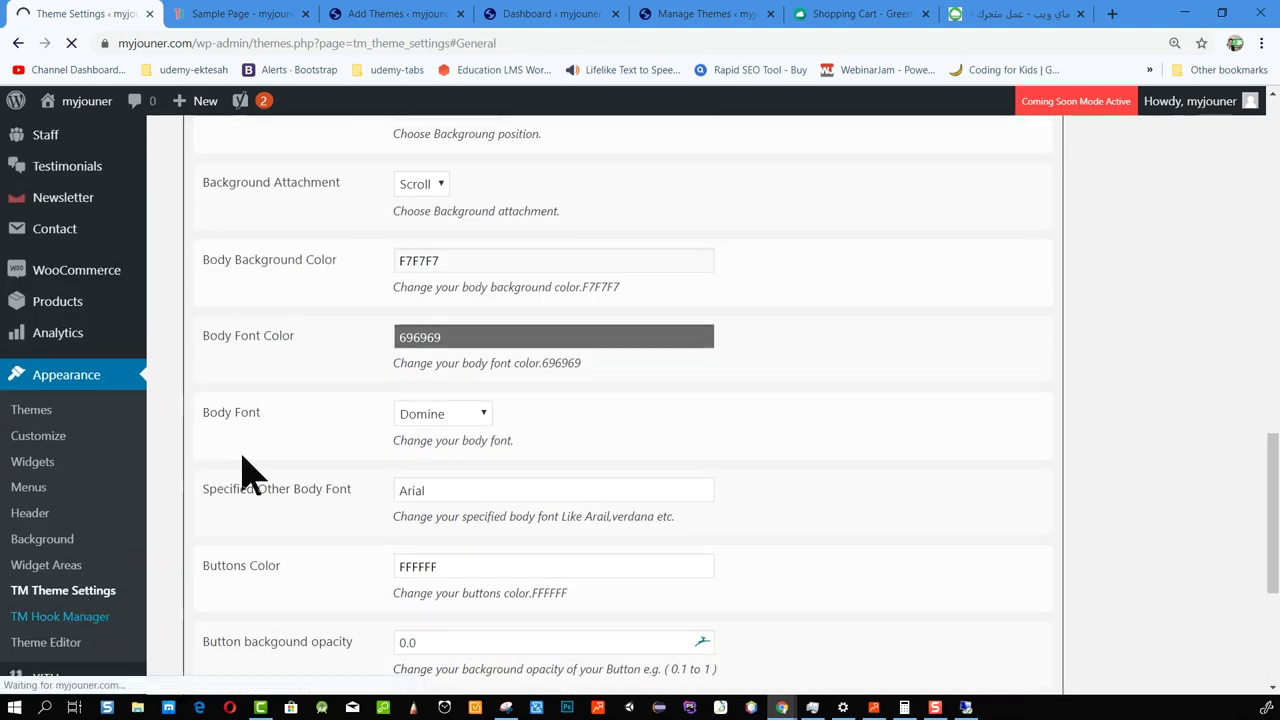
# Scroll through the fields of the TM Hook Manager.
pyautogui.scroll(-6, 491, 420)
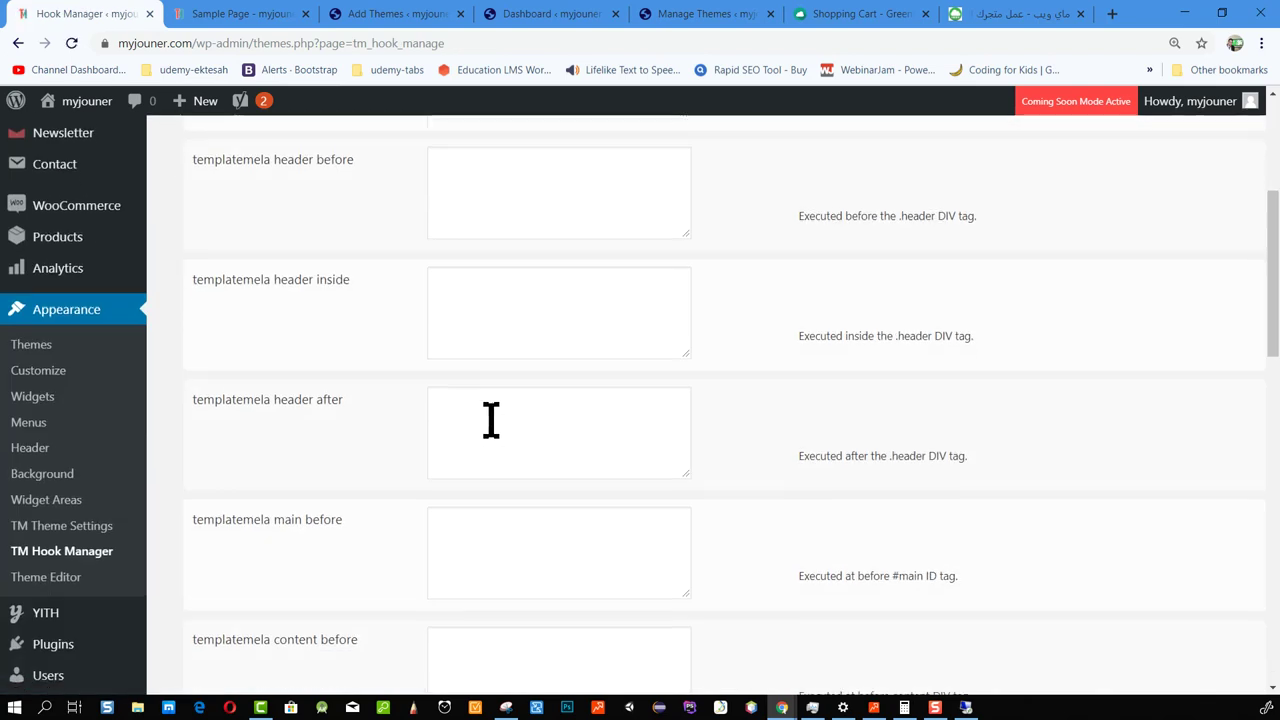
pyautogui.scroll(-3, 460, 432)
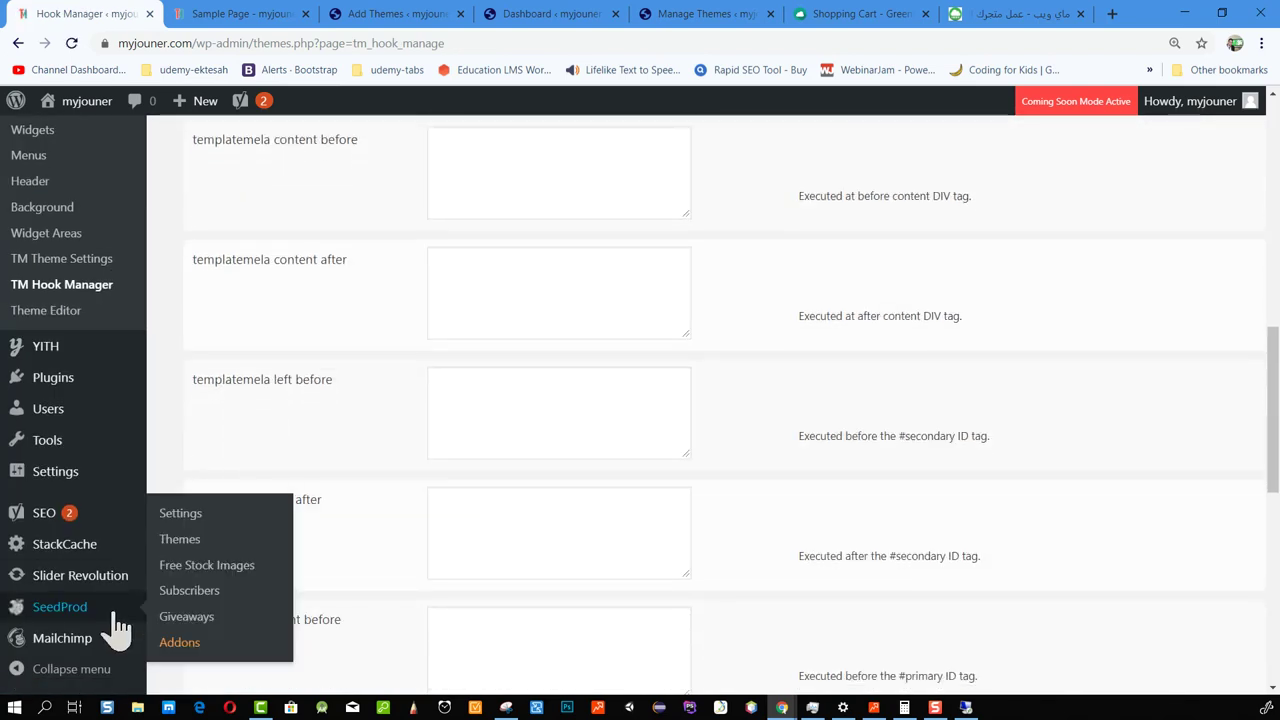
pyautogui.moveTo(113, 620)
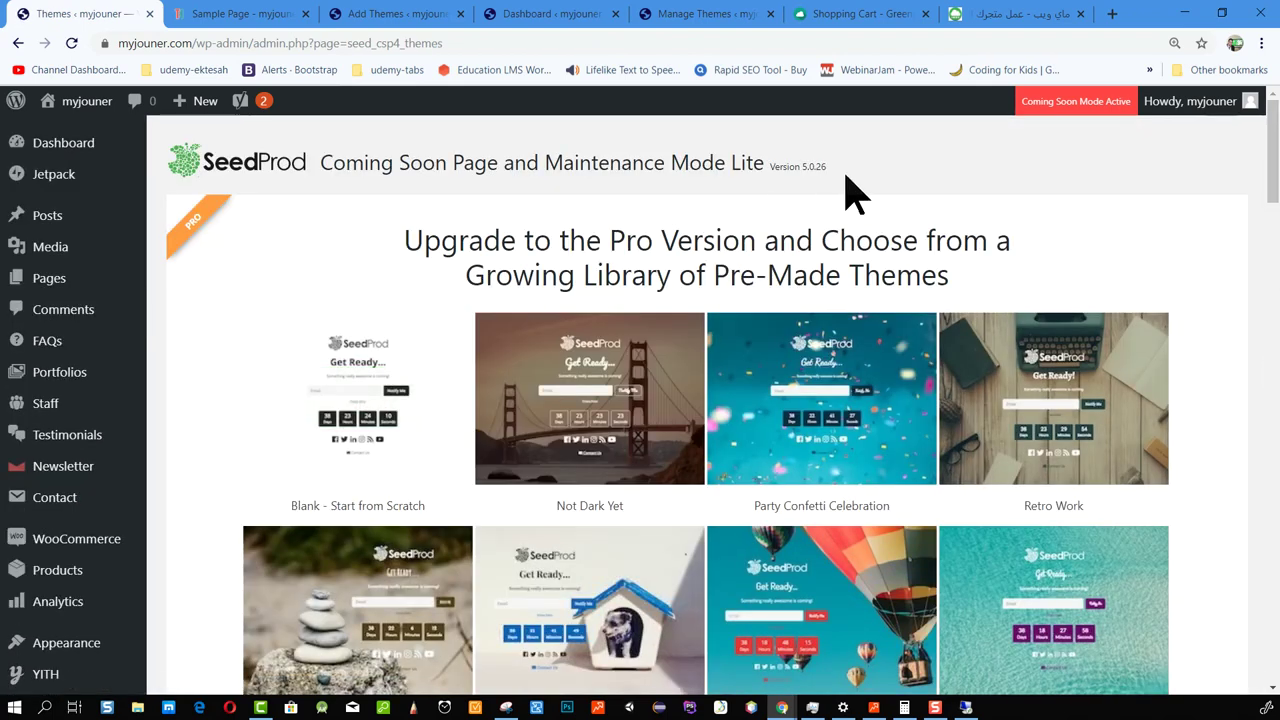
pyautogui.scroll(-4, 846, 191)
pyautogui.scroll(-5, 694, 400)
pyautogui.scroll(8, 430, 370)
pyautogui.scroll(-5, 255, 428)
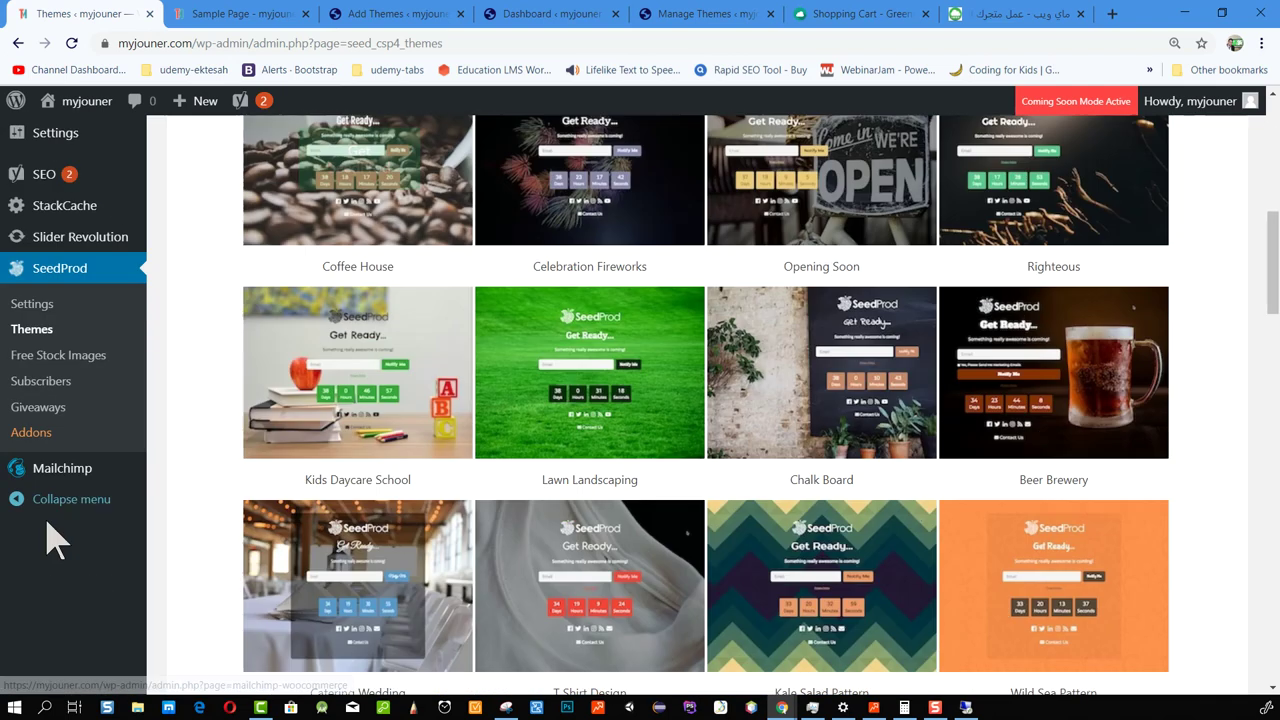
pyautogui.scroll(2, 100, 400)
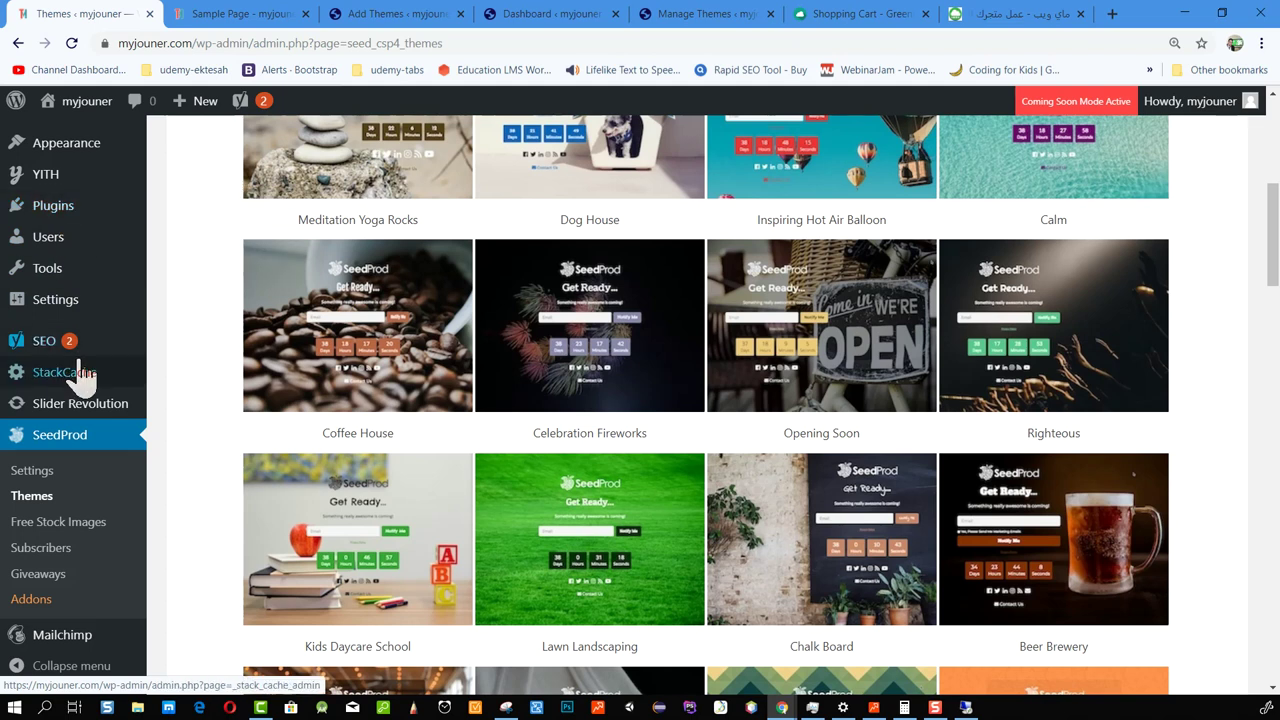
# Bring up SeedProd's Themes gallery of coming-soon templates like Coffee House and Calm.
pyautogui.moveTo(60, 305)
pyautogui.scroll(1, 86, 337)
pyautogui.moveTo(80, 363)
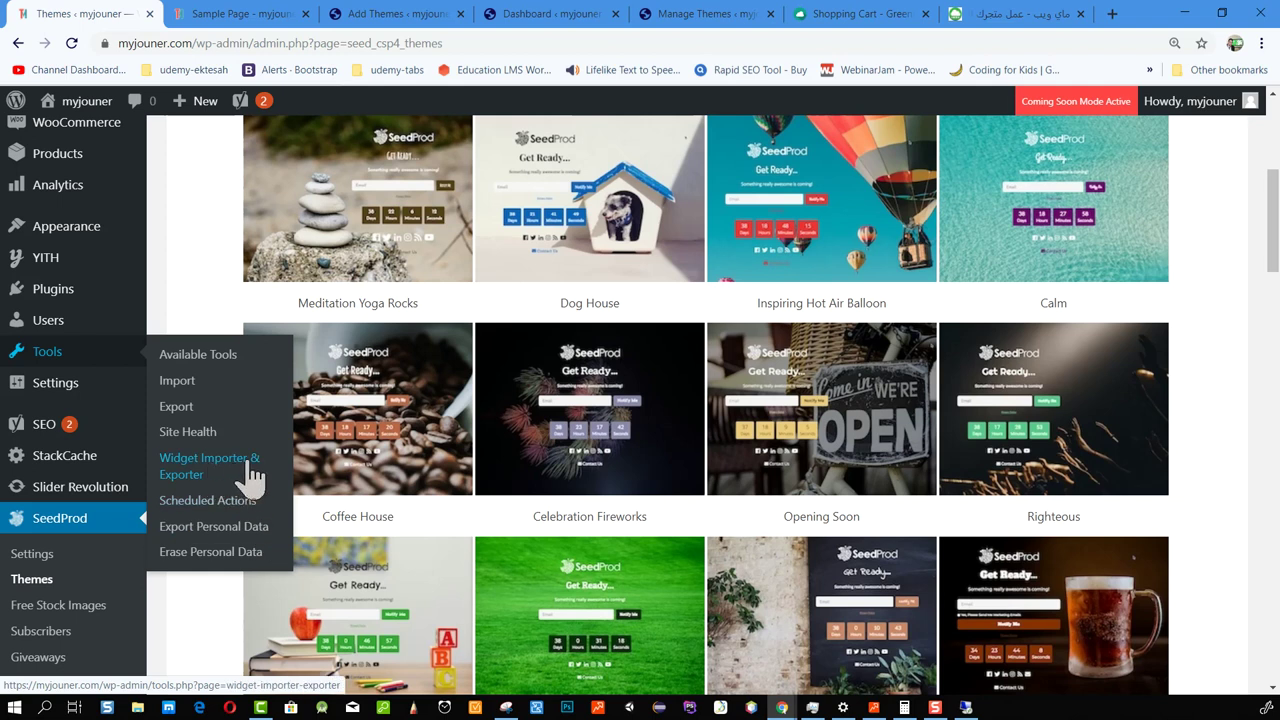
# Open Tools > Import, browse the importer list, and run the WordPress importer.
pyautogui.click(188, 386)
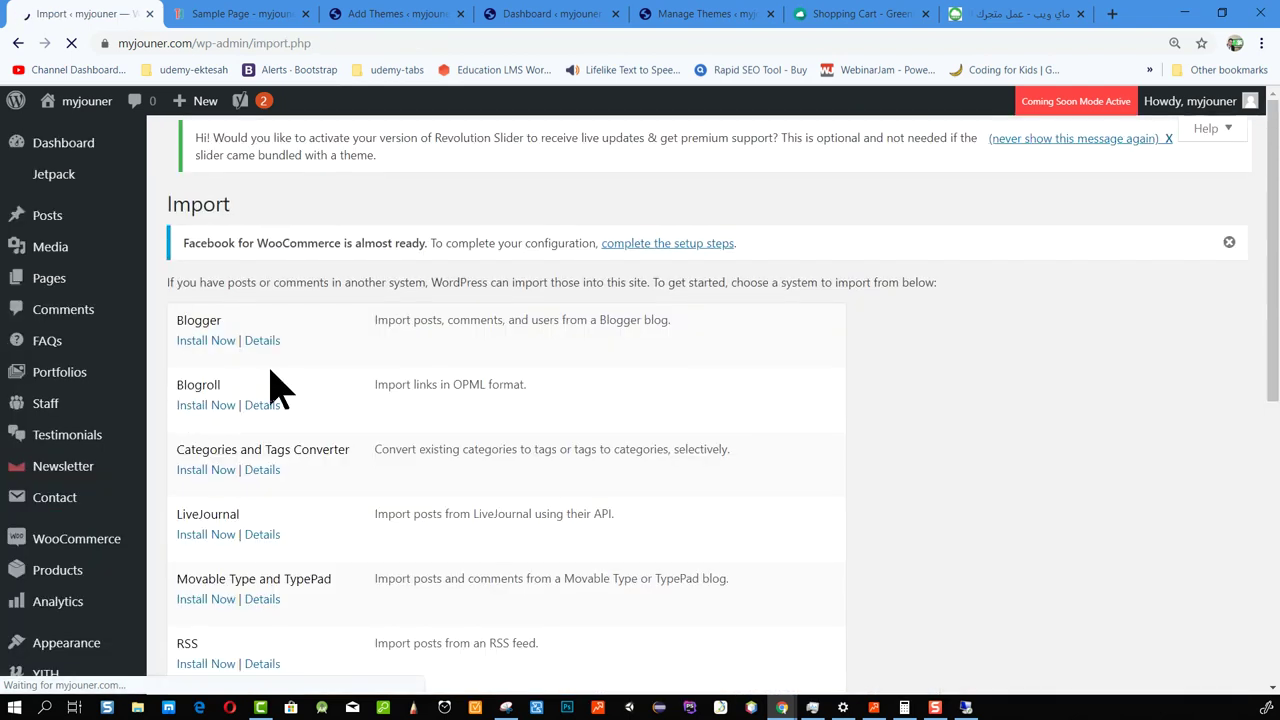
pyautogui.scroll(-3, 275, 372)
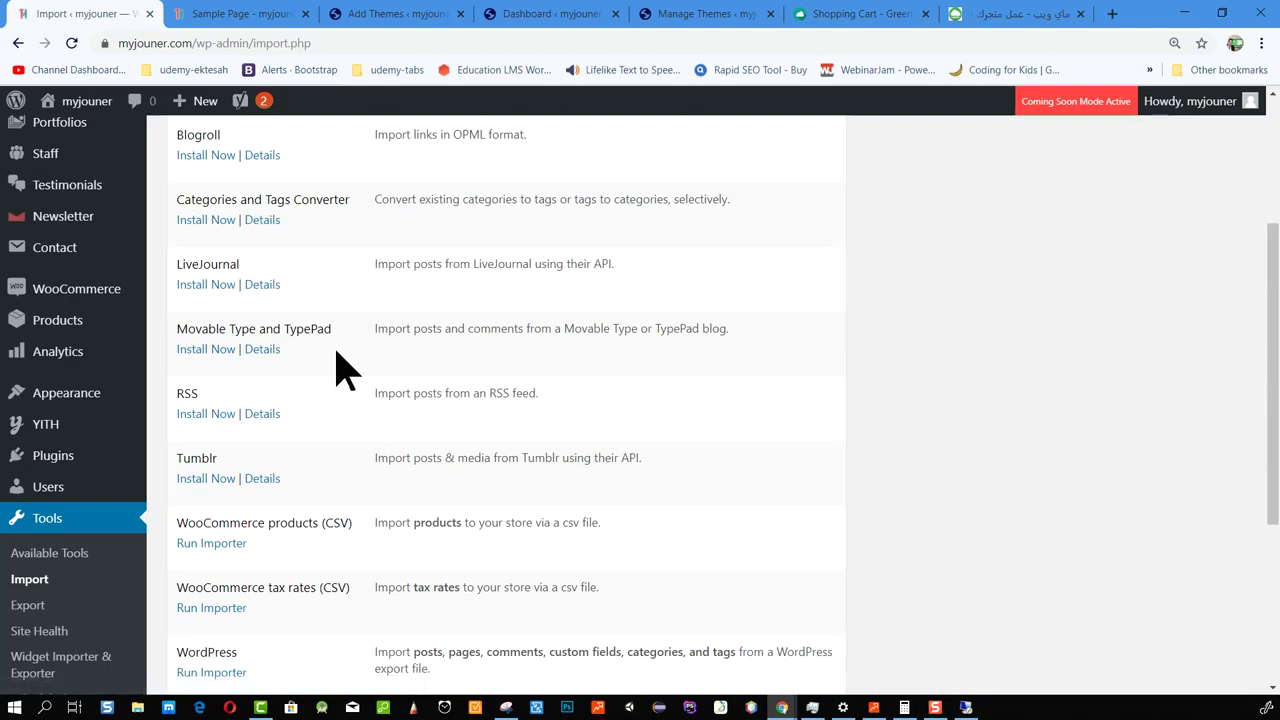
pyautogui.scroll(1, 410, 383)
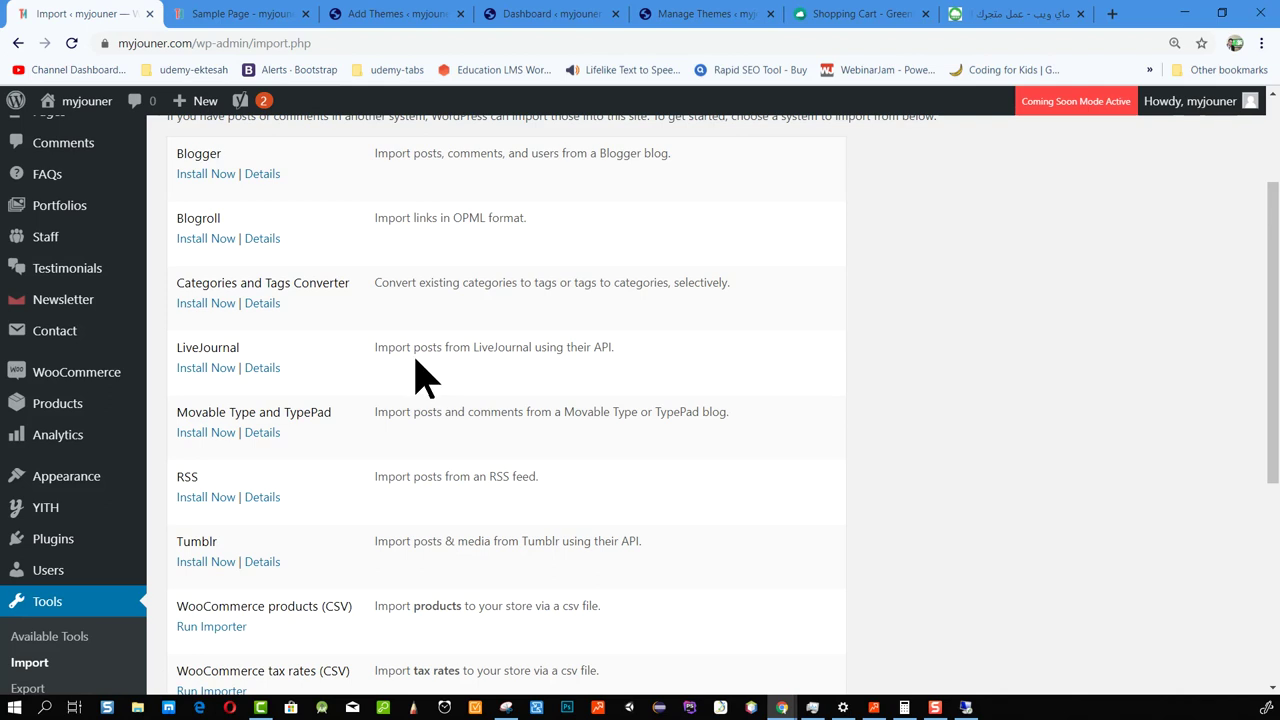
pyautogui.doubleClick(182, 345)
pyautogui.scroll(1, 305, 357)
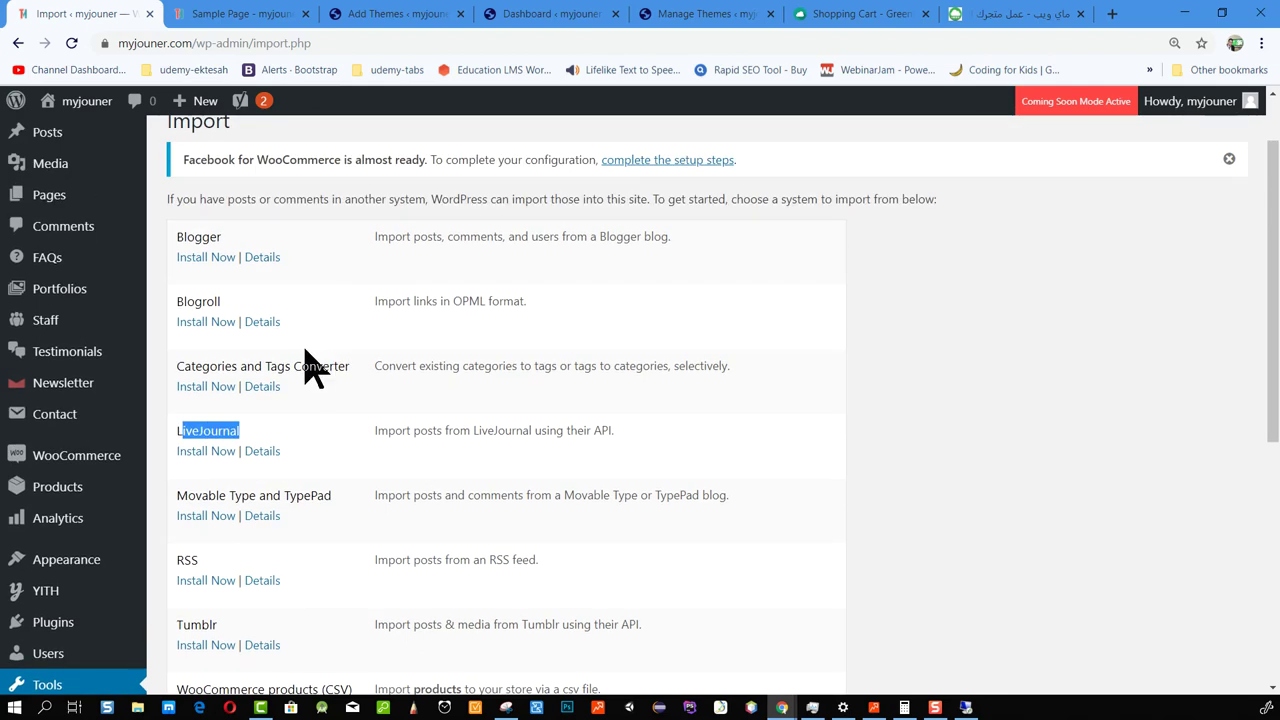
pyautogui.moveTo(227, 365); pyautogui.dragTo(322, 366)
pyautogui.scroll(-3, 263, 434)
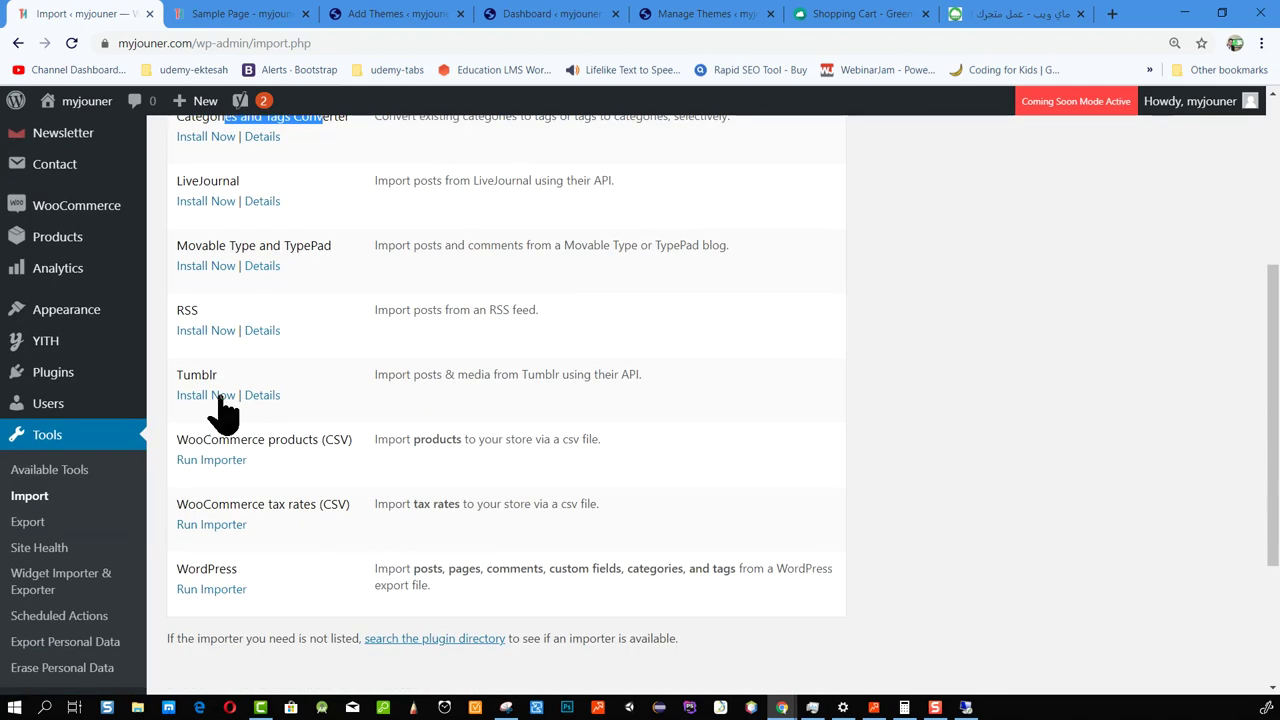
pyautogui.click(210, 590)
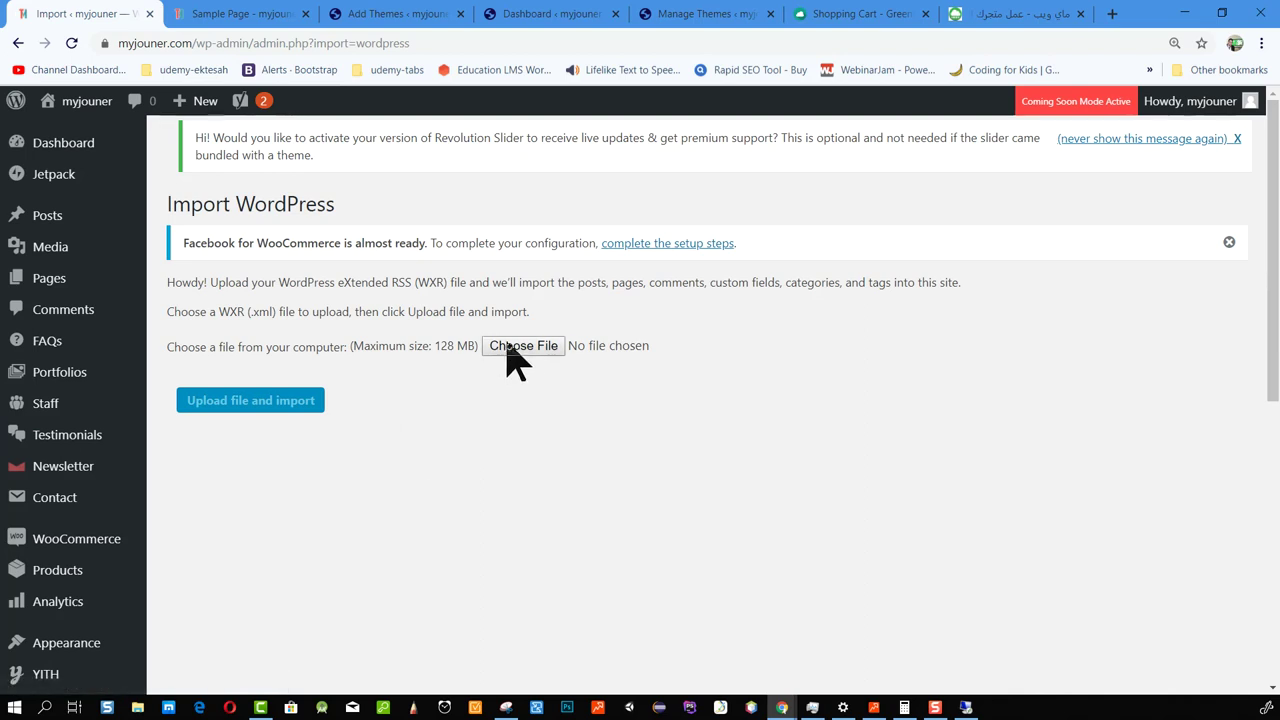
# Browse to the Sample Data folder and select the diamondstore.wordpress.xml export file.
pyautogui.click(510, 348)
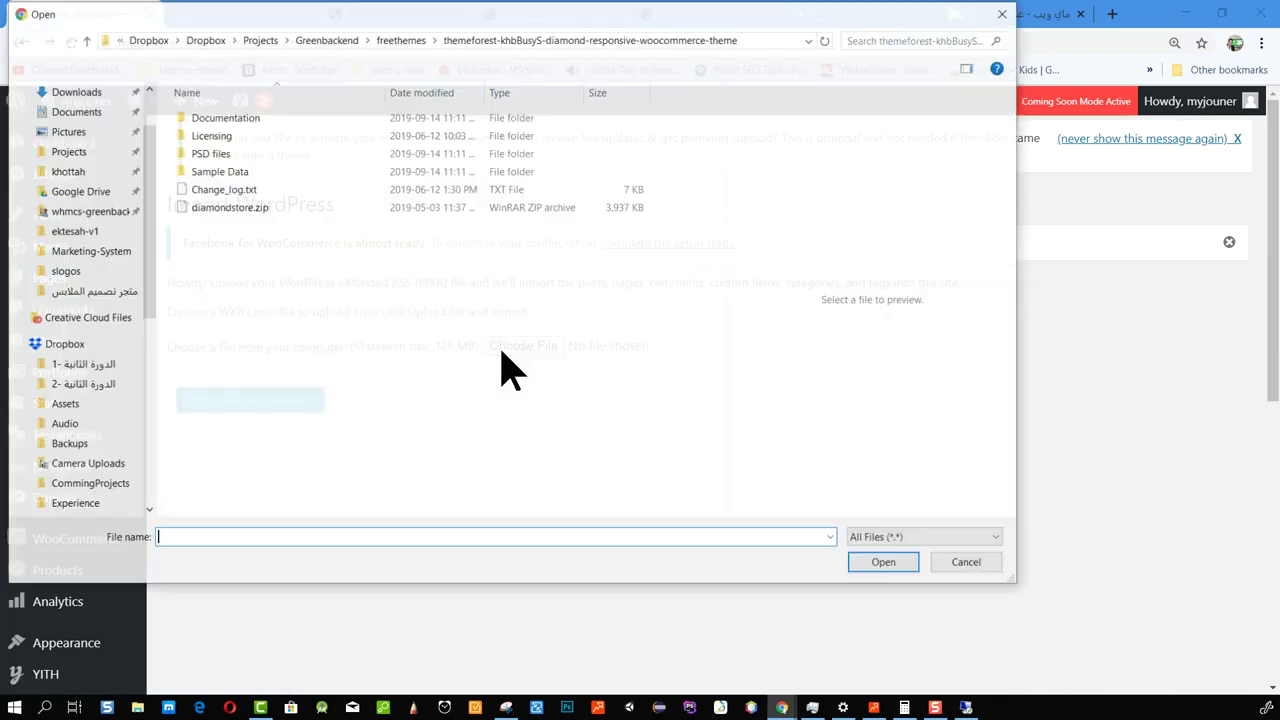
pyautogui.doubleClick(236, 170)
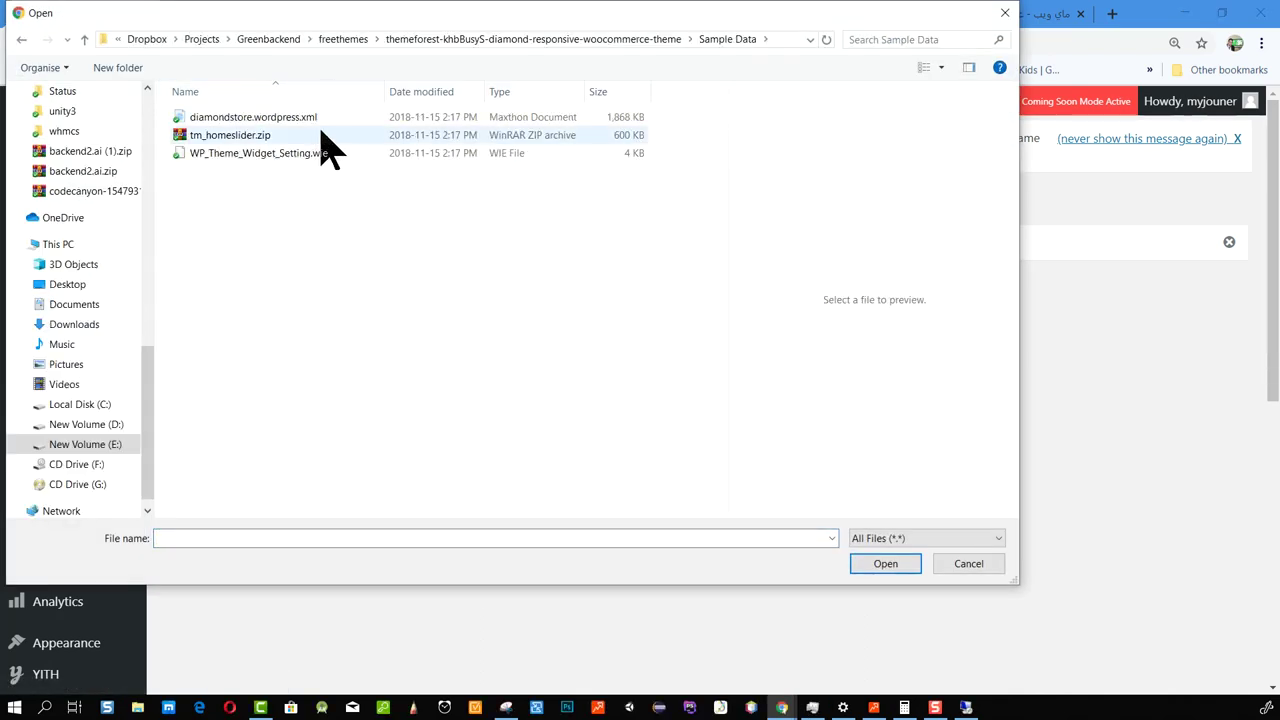
pyautogui.click(398, 120)
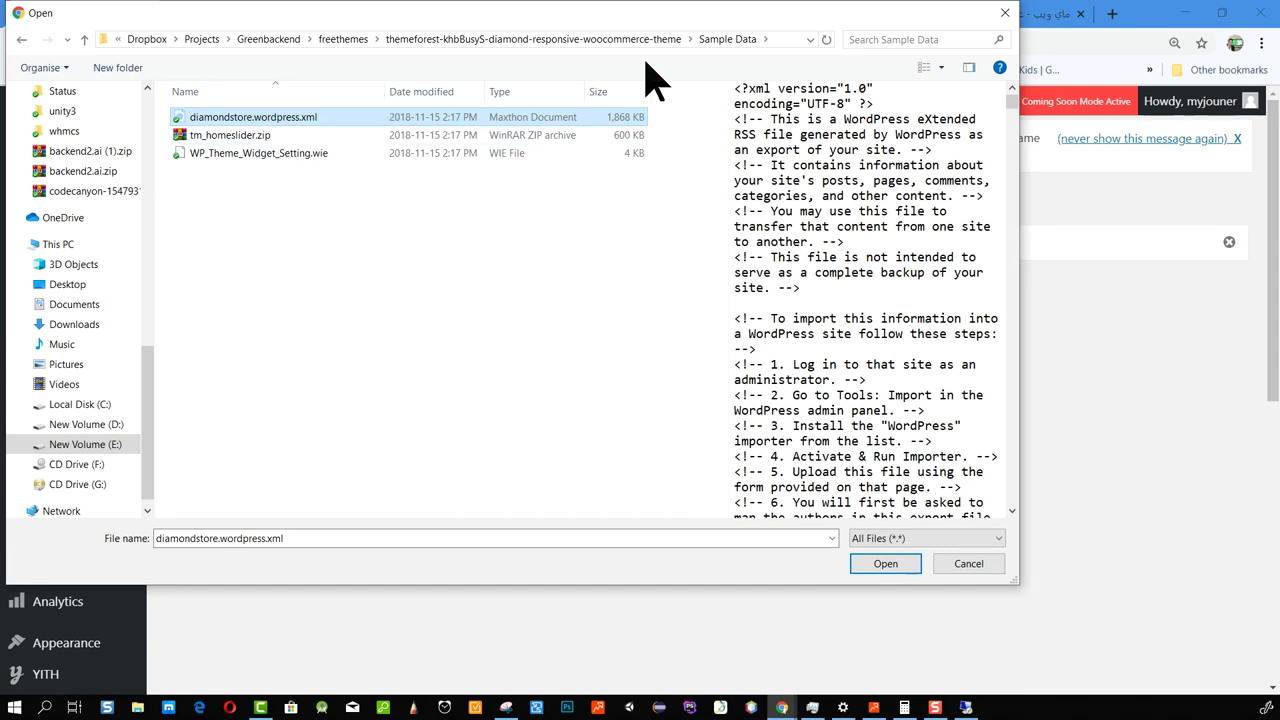
# Open Theme_Installation_Steps.html and TM_Framework.html from the Documentation folder in the browser.
pyautogui.click(605, 39)
pyautogui.doubleClick(250, 118)
pyautogui.click(255, 135)
pyautogui.rightClick(255, 135)
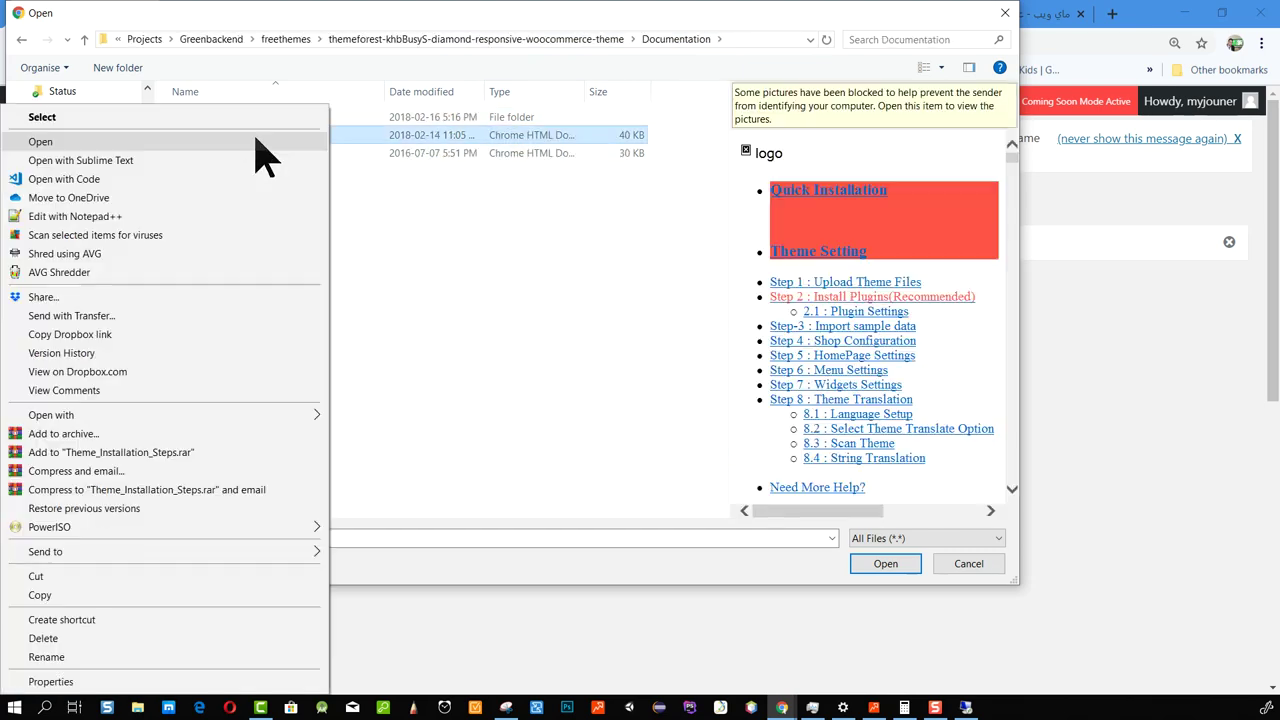
pyautogui.press('Escape')
pyautogui.click(245, 153)
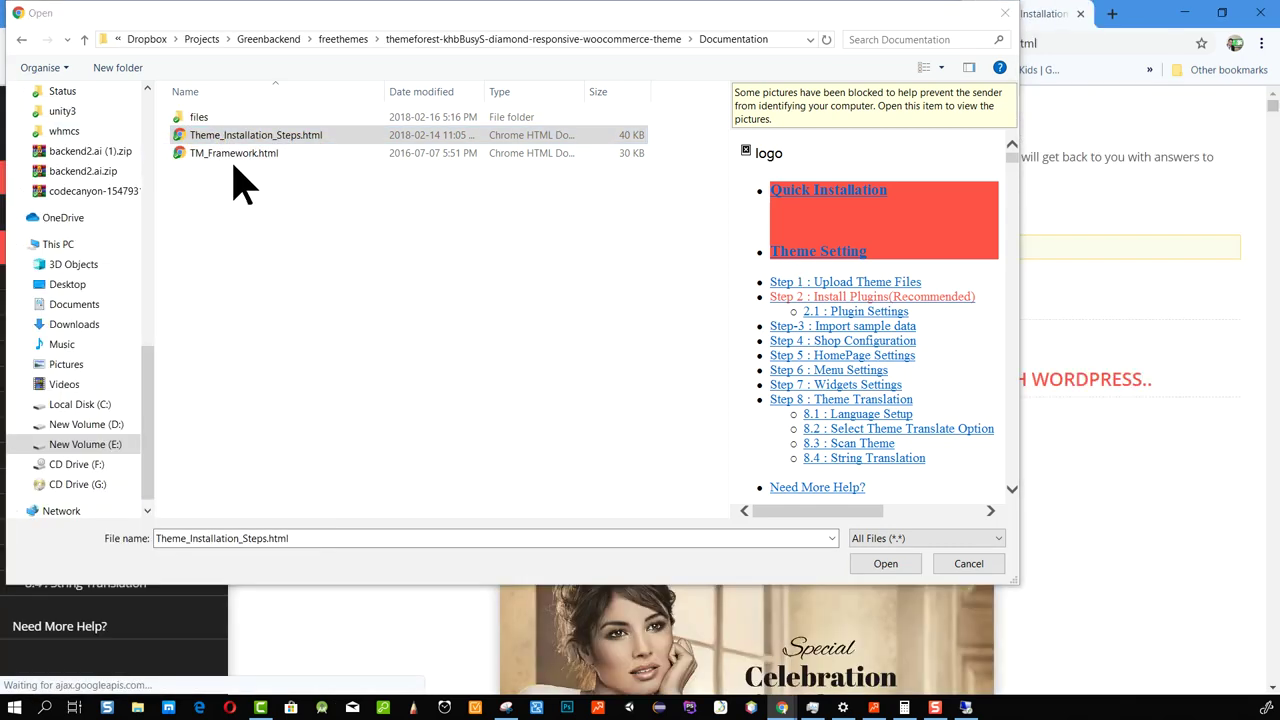
pyautogui.rightClick(245, 160)
pyautogui.click(134, 160)
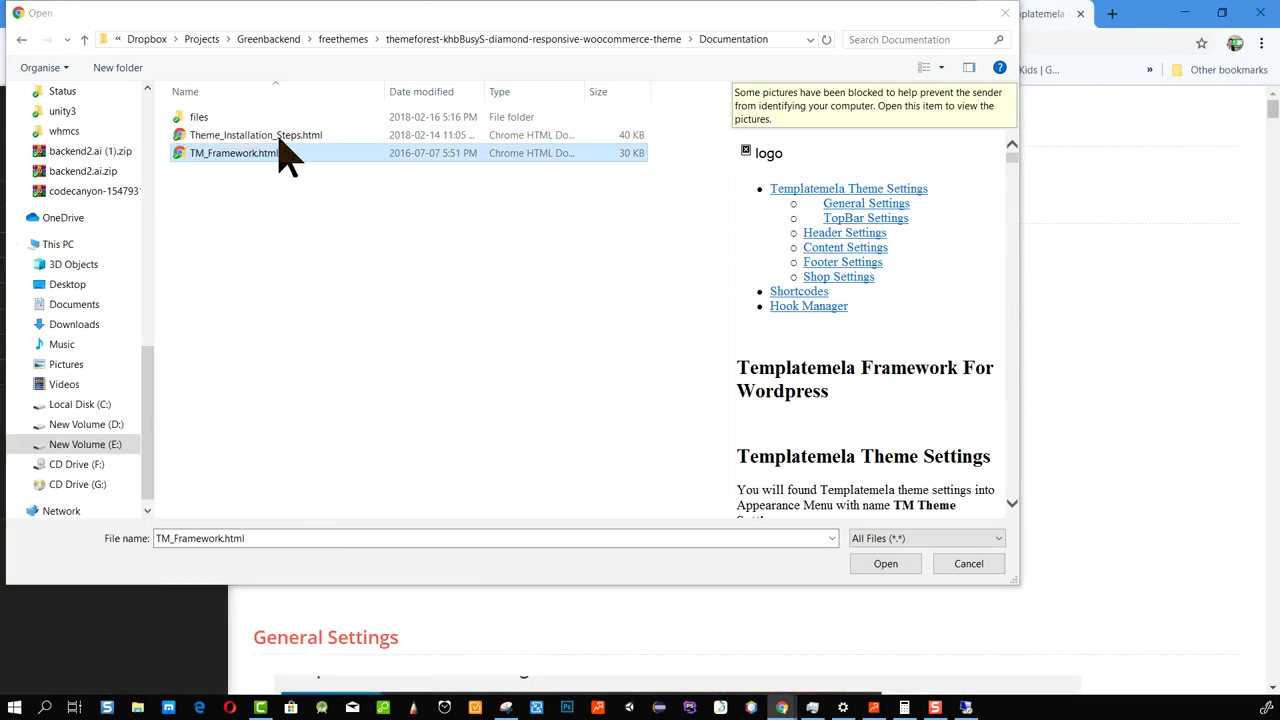
# Close the file dialog and read the Quick Installation and plugin instructions.
pyautogui.click(968, 565)
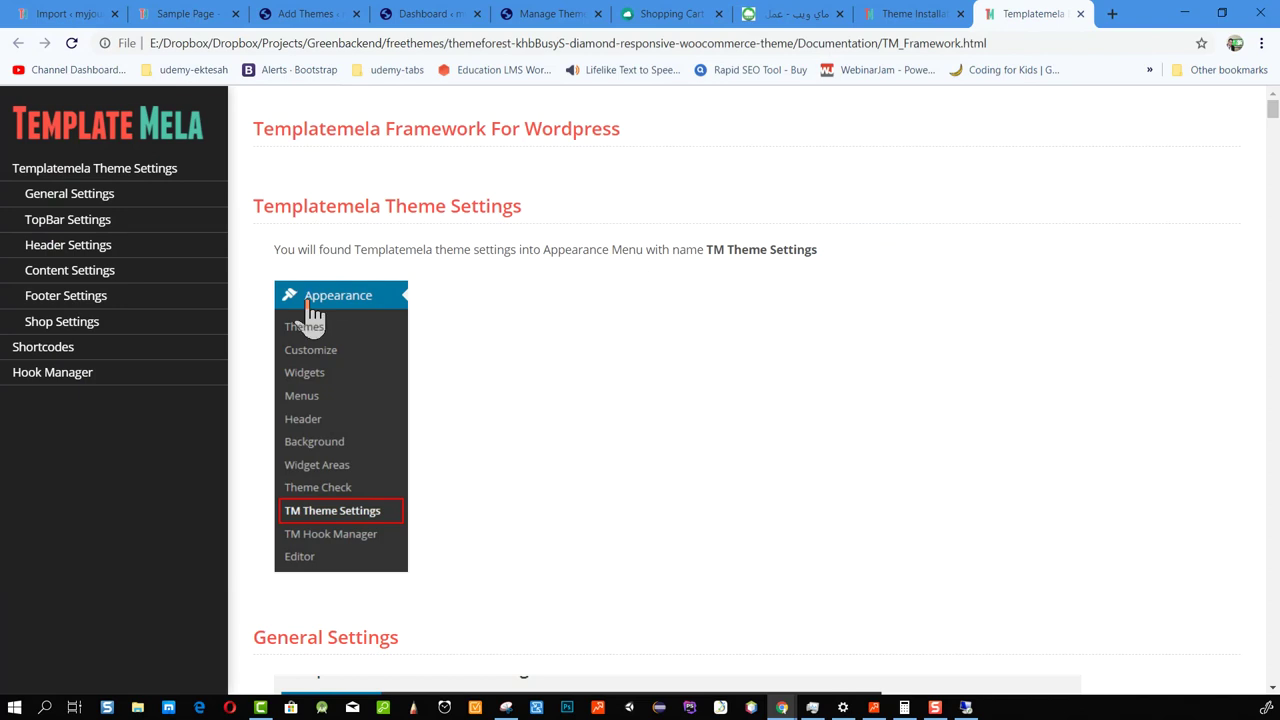
pyautogui.scroll(-2, 585, 335)
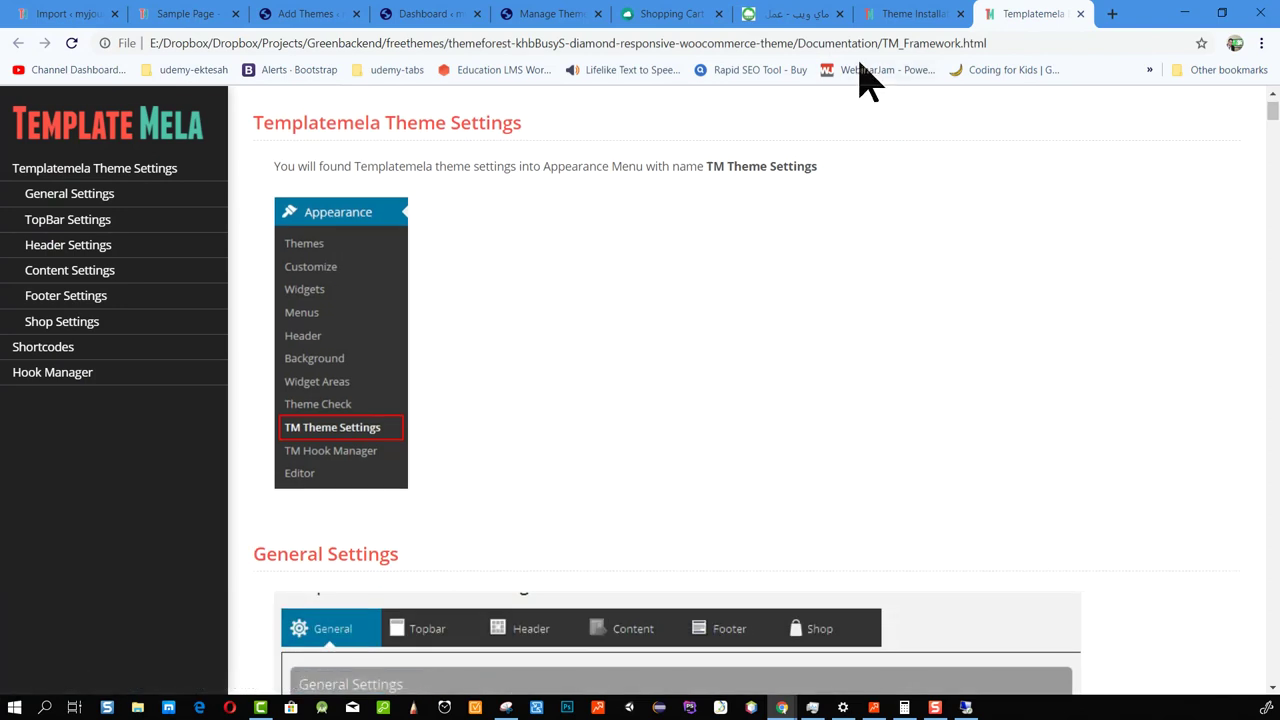
pyautogui.click(900, 14)
pyautogui.scroll(-2, 350, 290)
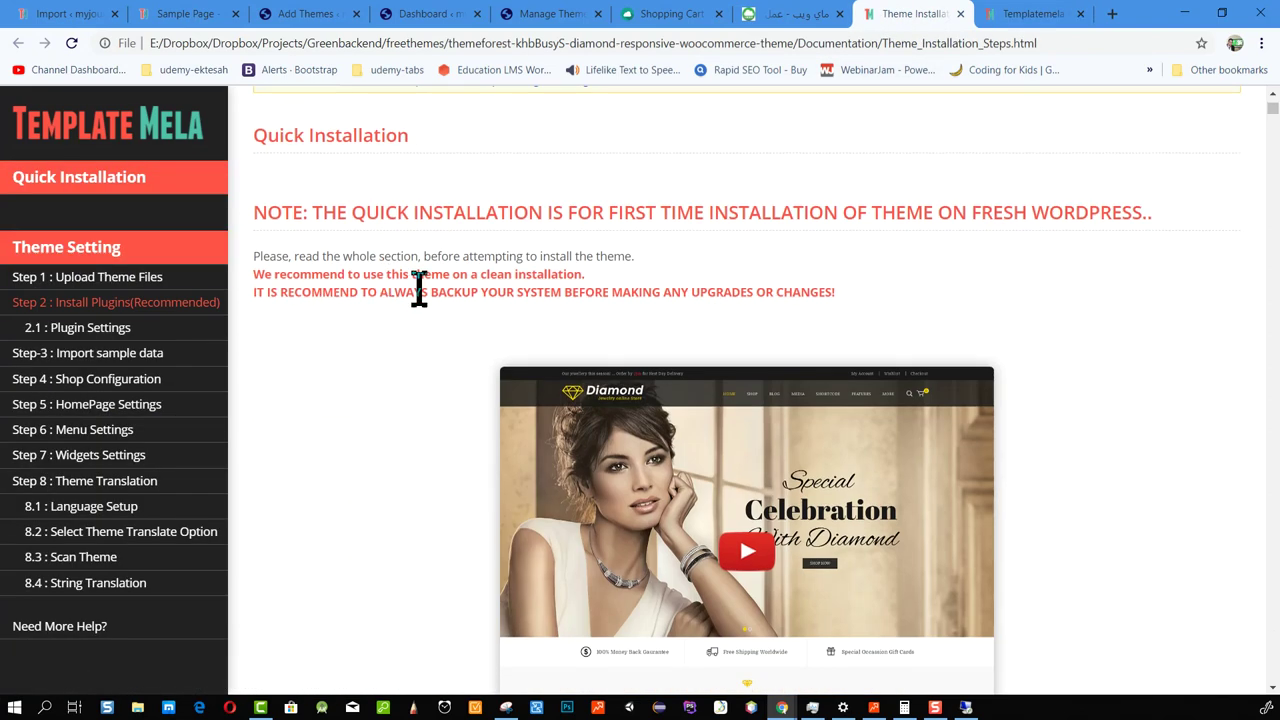
pyautogui.scroll(-11, 623, 337)
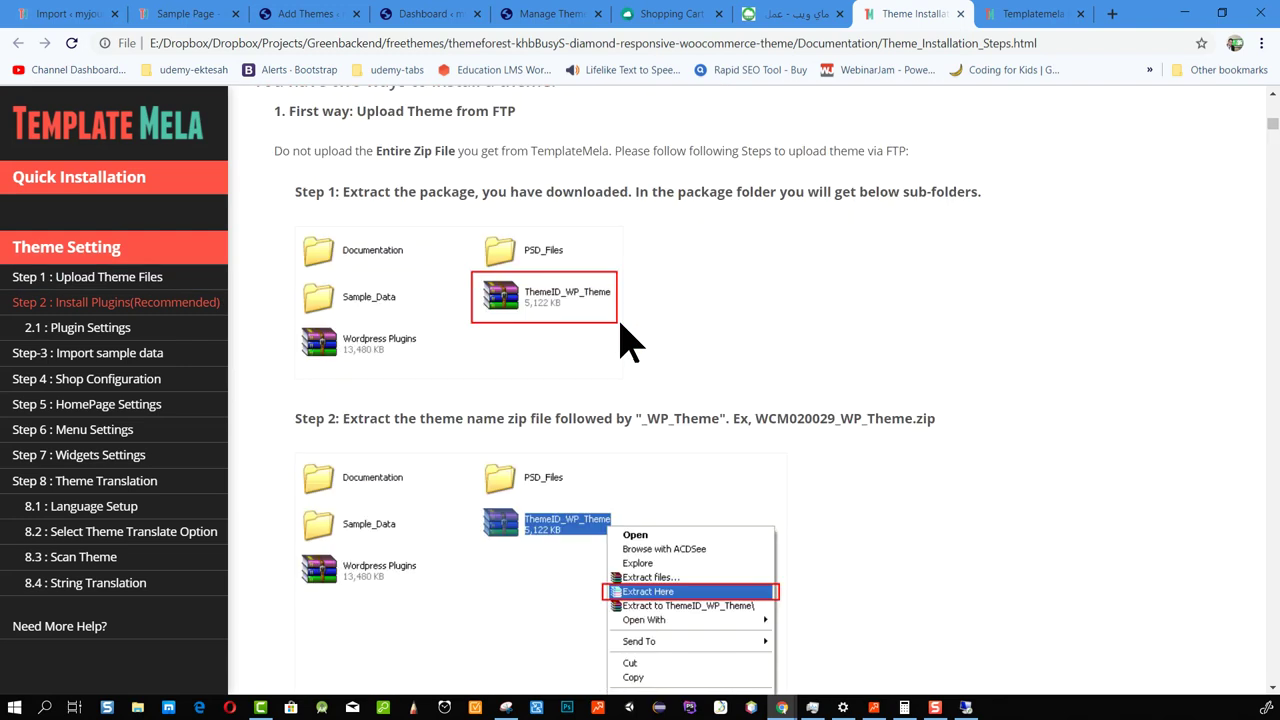
pyautogui.scroll(-20, 700, 330)
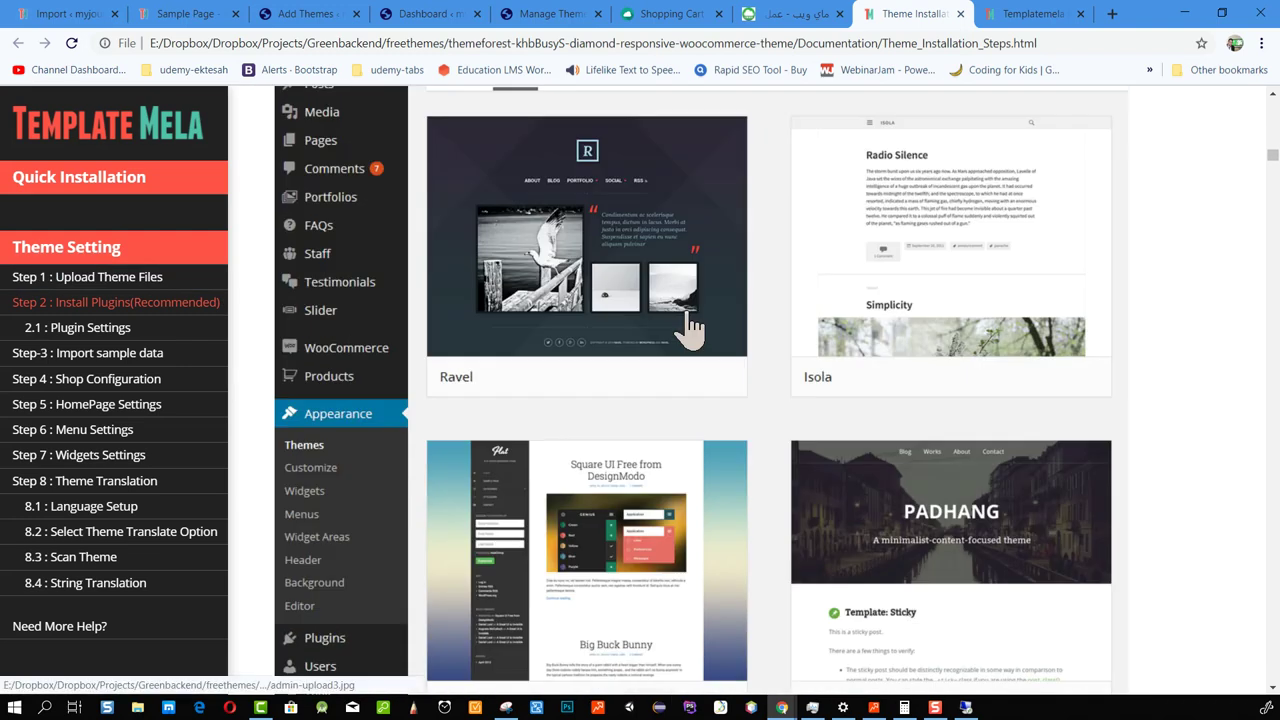
pyautogui.scroll(-15, 686, 325)
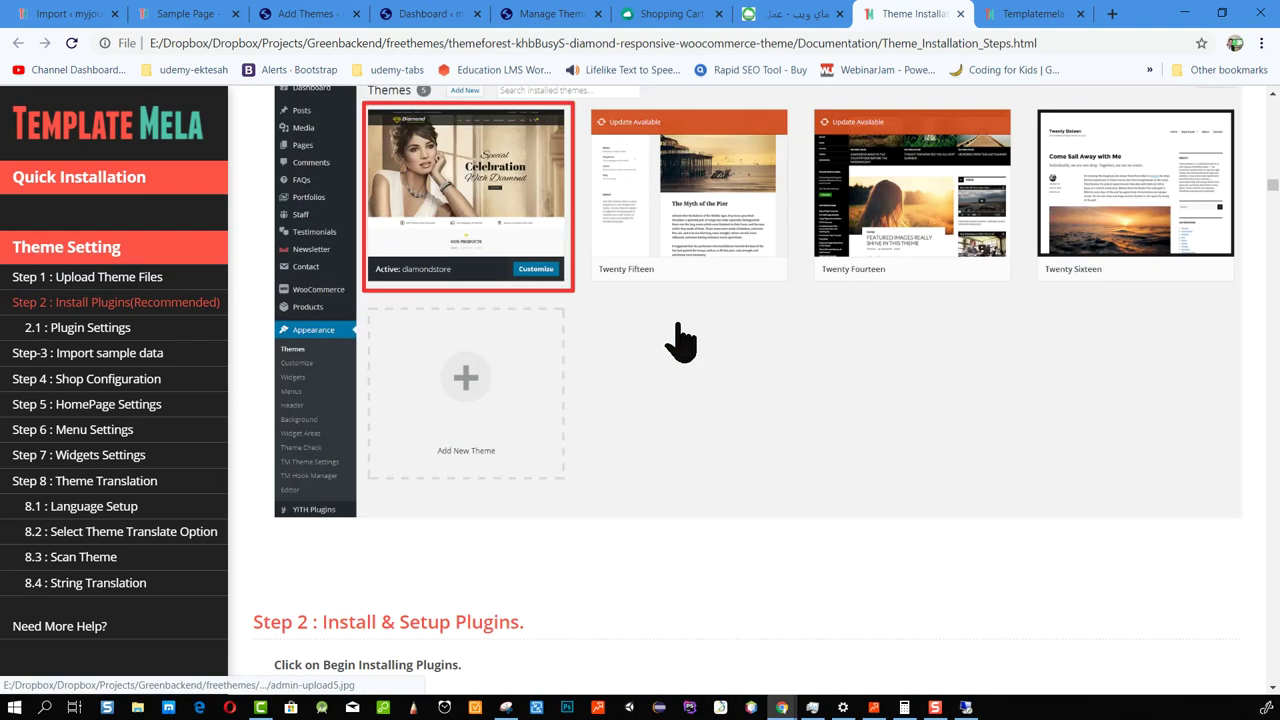
pyautogui.scroll(-14, 655, 340)
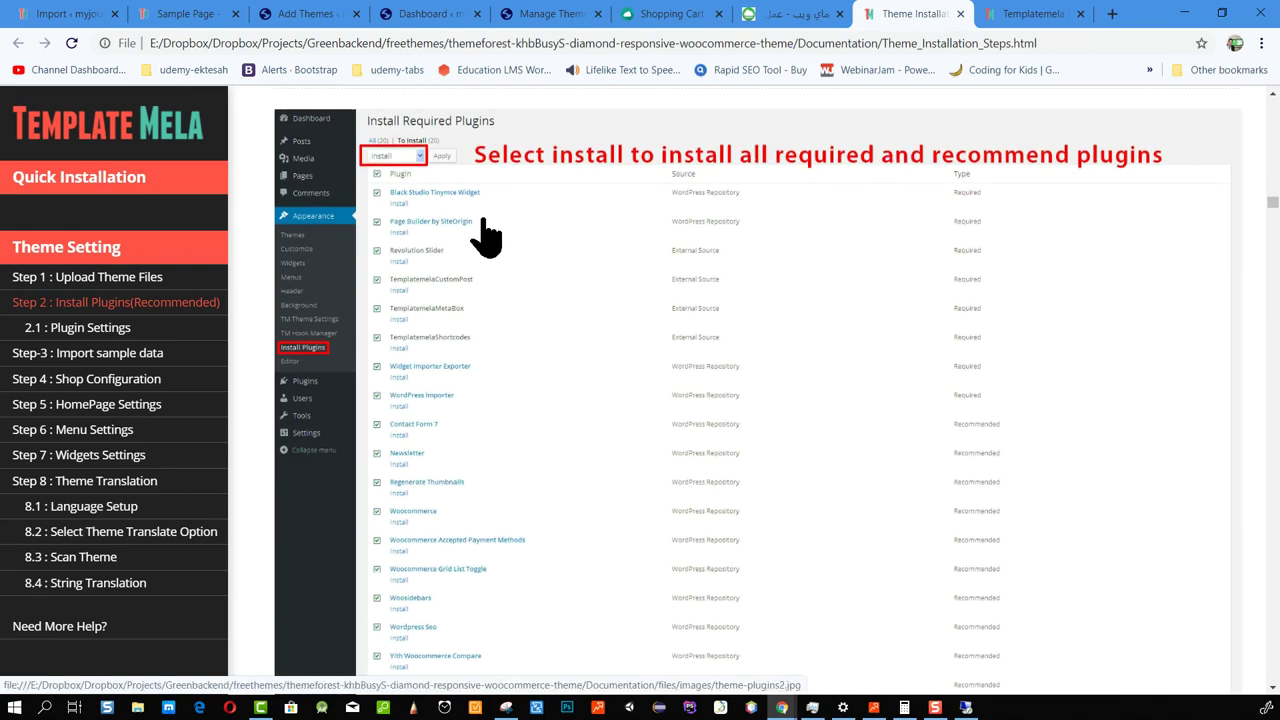
# Read the Slider Revolution and WooCommerce setup down to the WooSidebars settings.
pyautogui.scroll(-15, 455, 288)
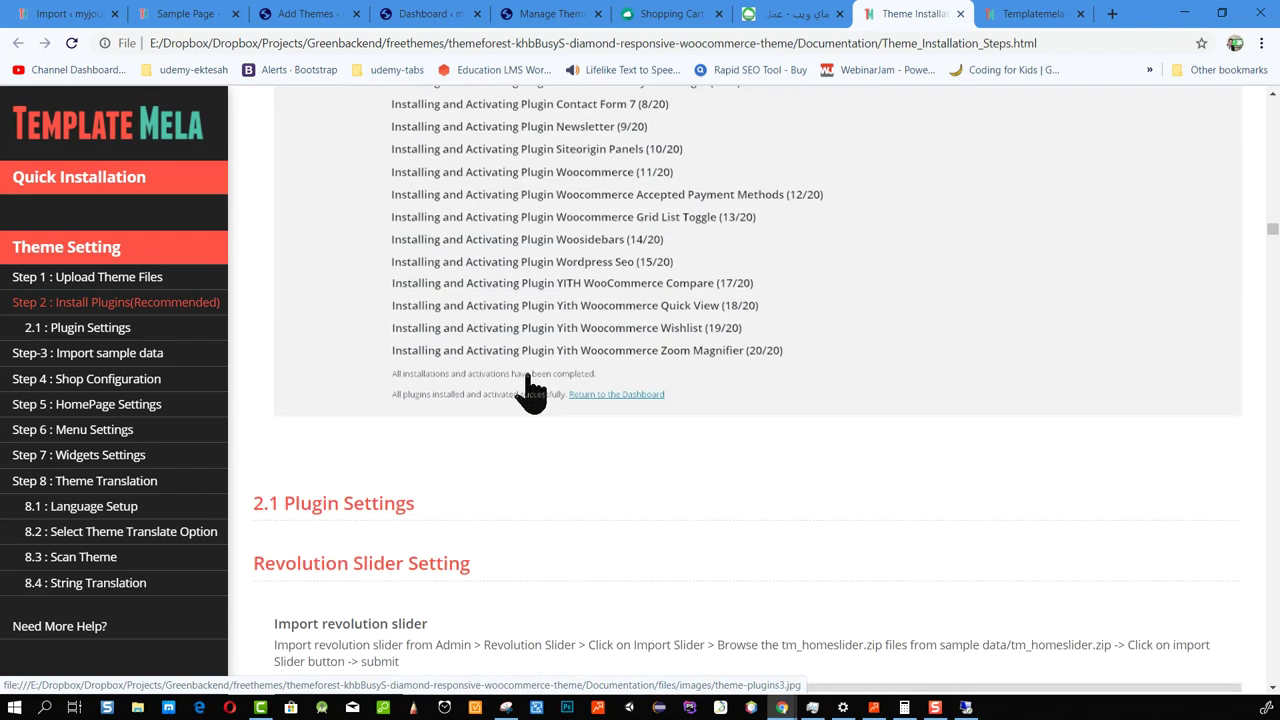
pyautogui.scroll(-7, 532, 388)
pyautogui.scroll(-2, 545, 340)
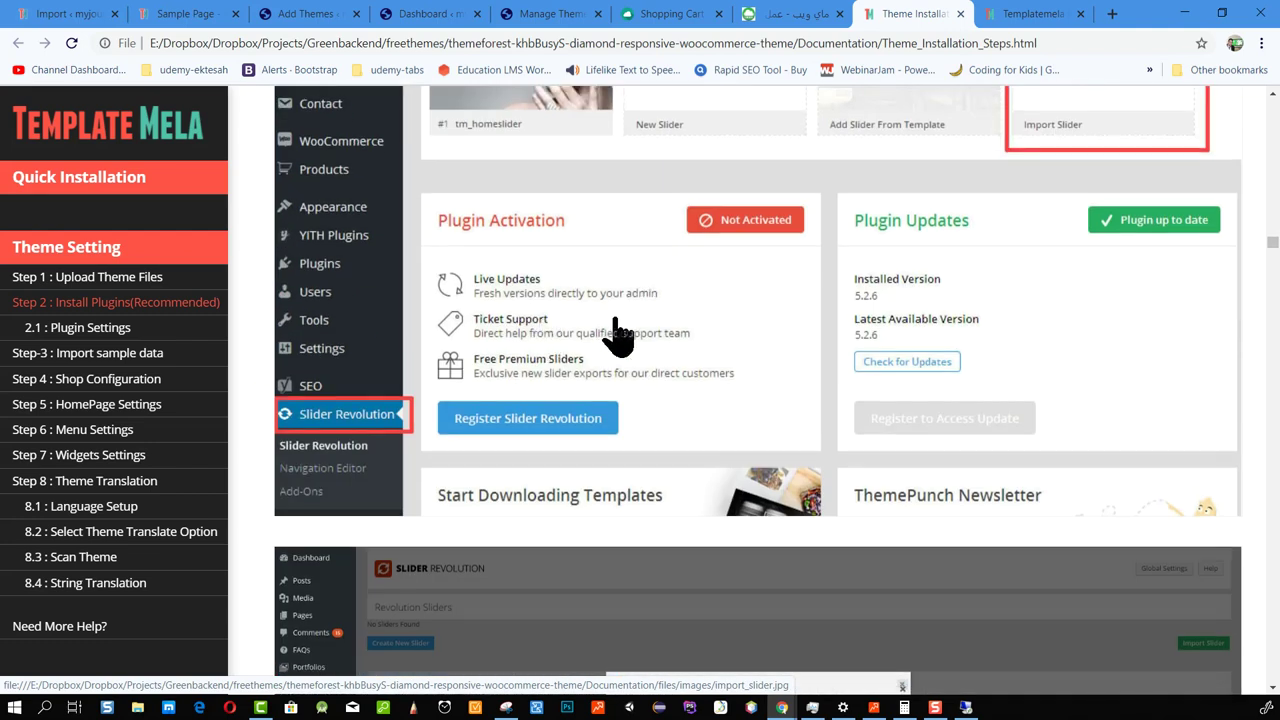
pyautogui.scroll(3, 637, 320)
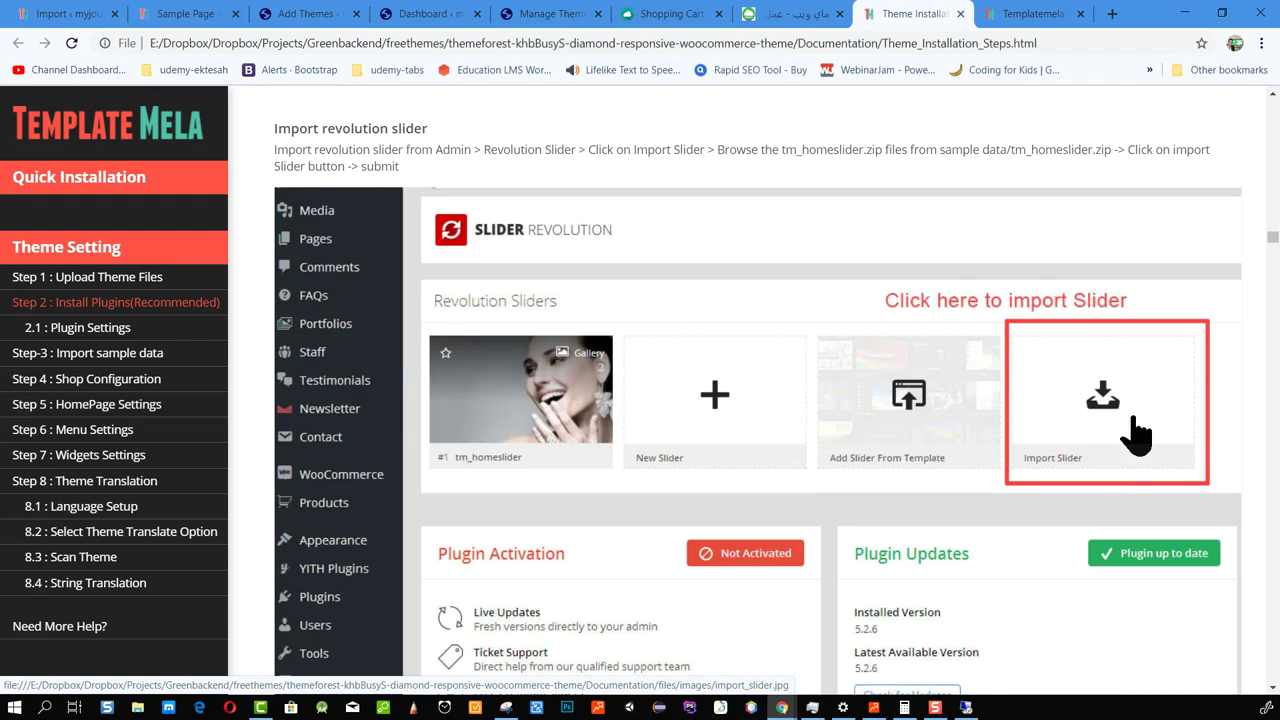
pyautogui.scroll(-6, 1106, 354)
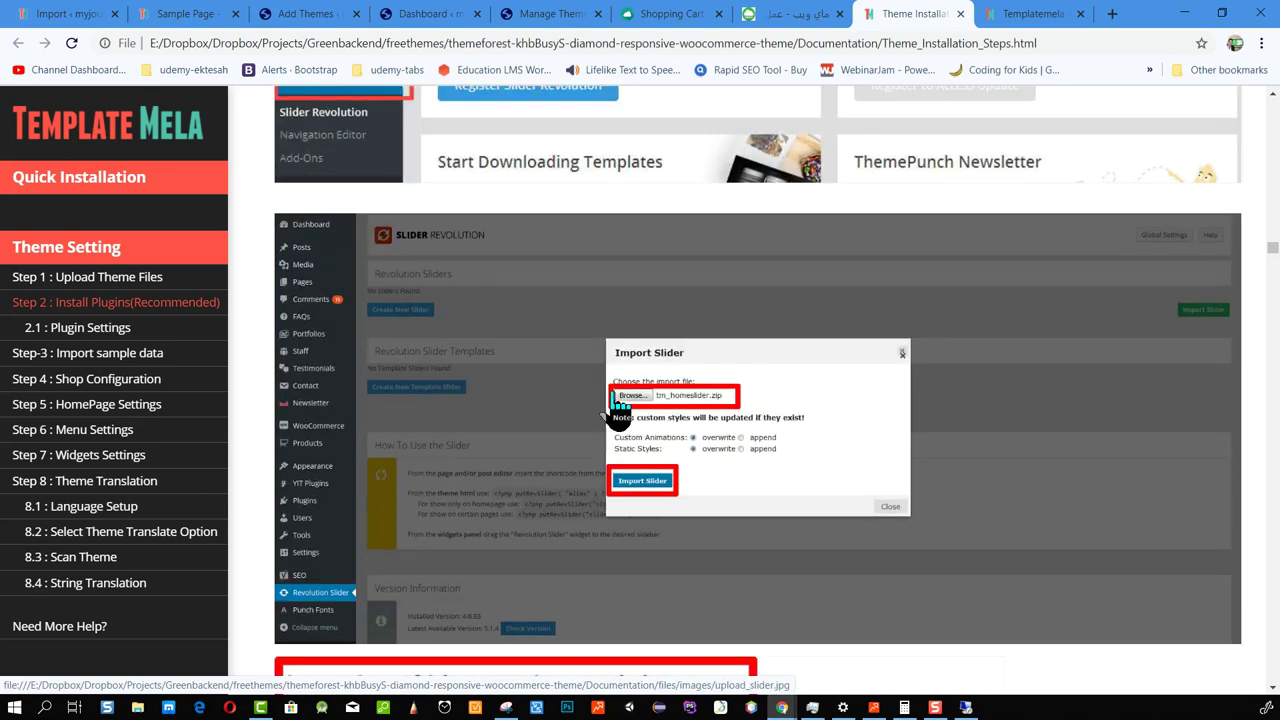
pyautogui.scroll(-5, 640, 400)
pyautogui.scroll(-5, 420, 432)
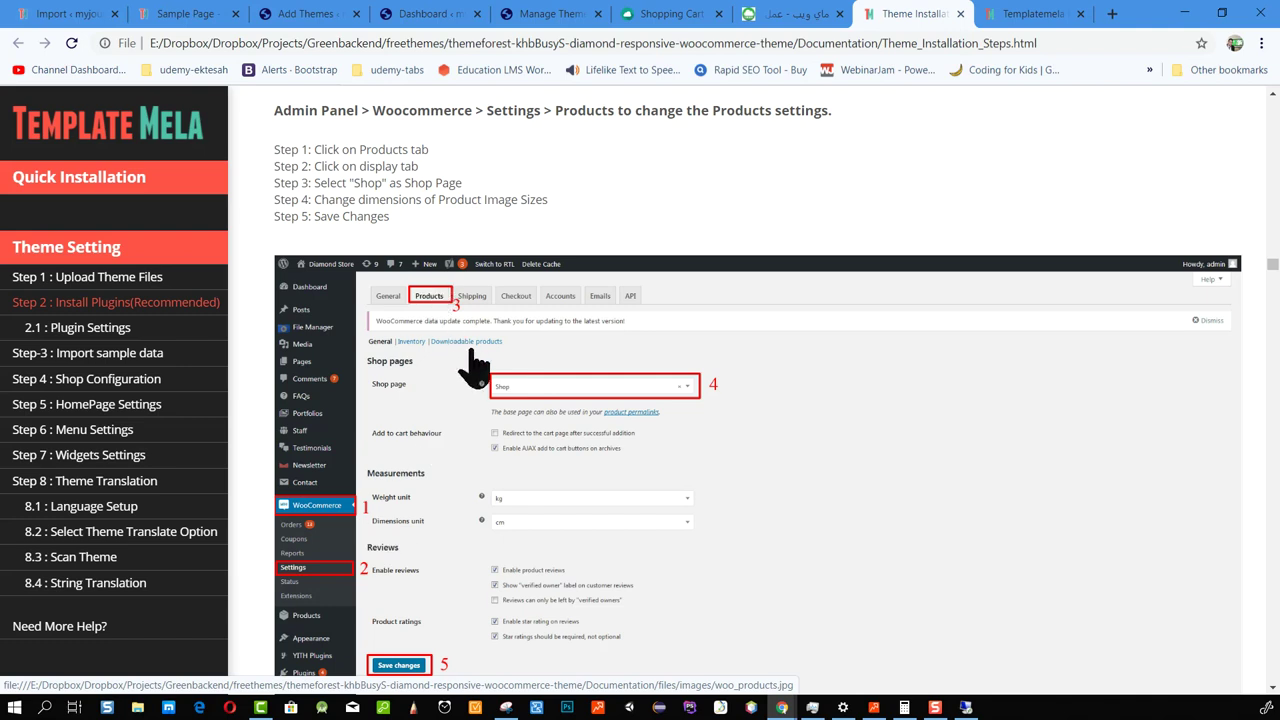
pyautogui.scroll(-2, 471, 362)
pyautogui.scroll(-6, 399, 450)
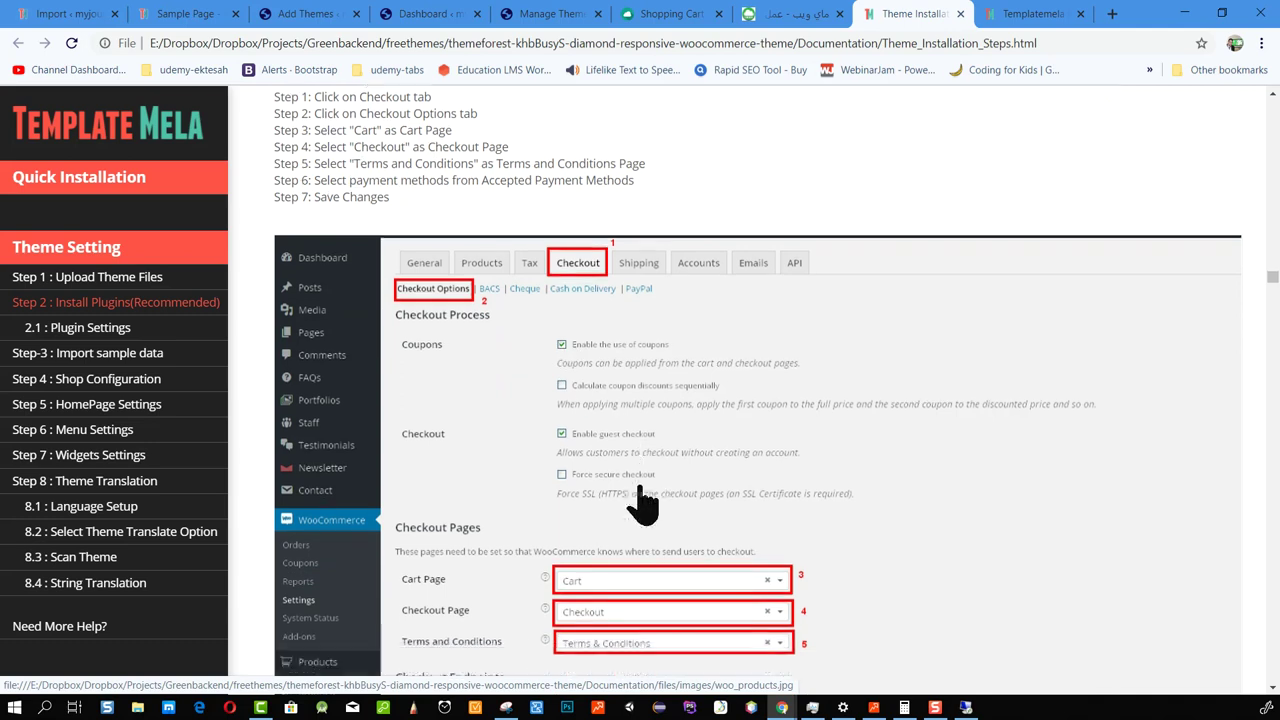
pyautogui.scroll(-2, 620, 500)
pyautogui.scroll(-5, 614, 330)
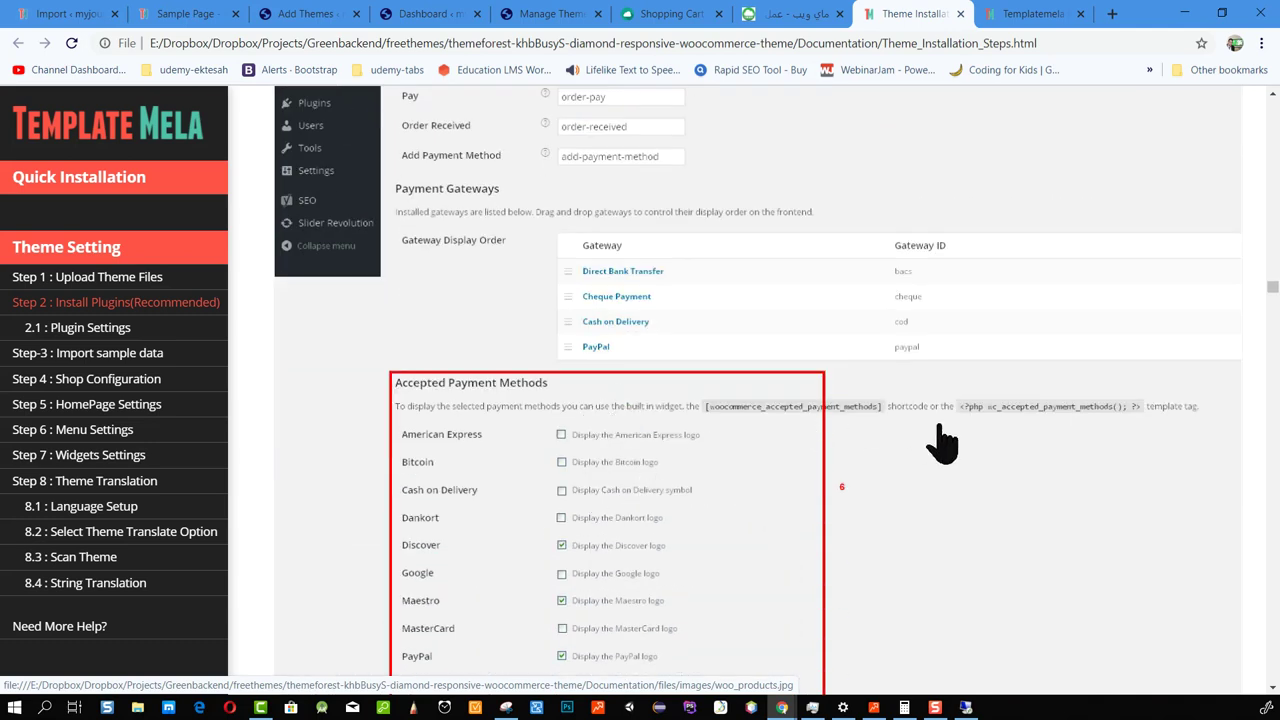
pyautogui.scroll(-1, 700, 450)
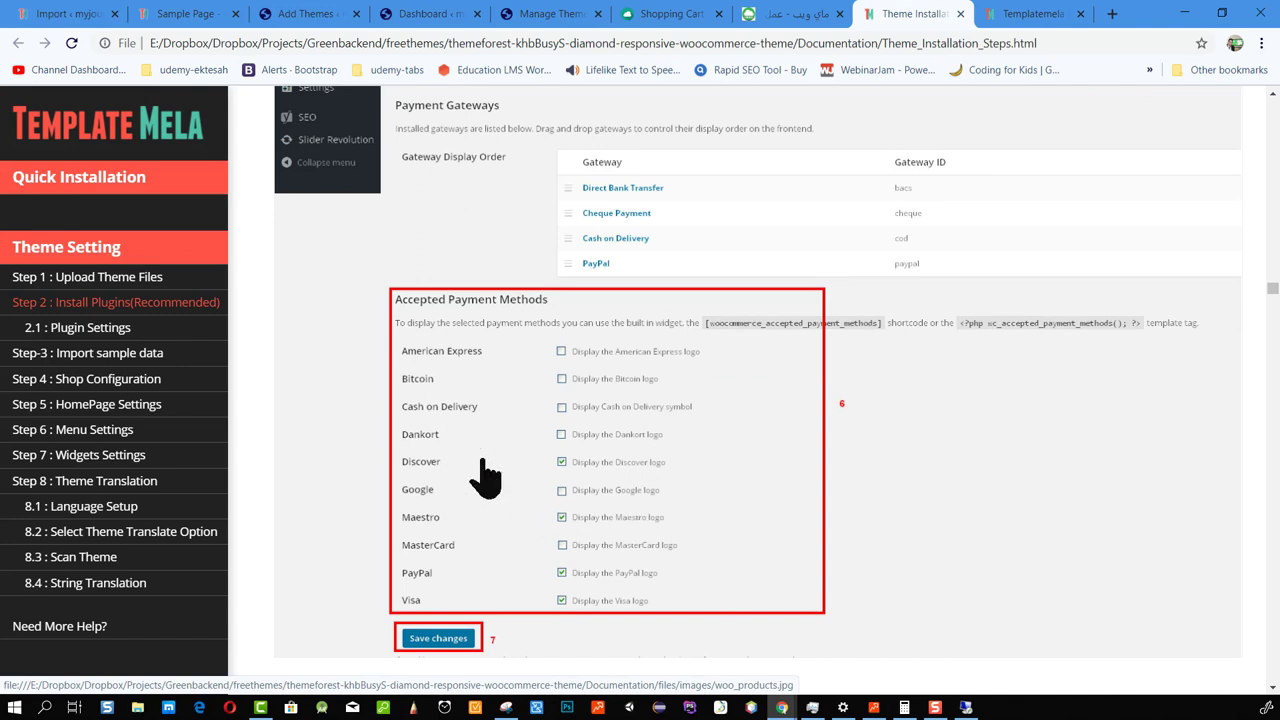
pyautogui.scroll(-5, 645, 540)
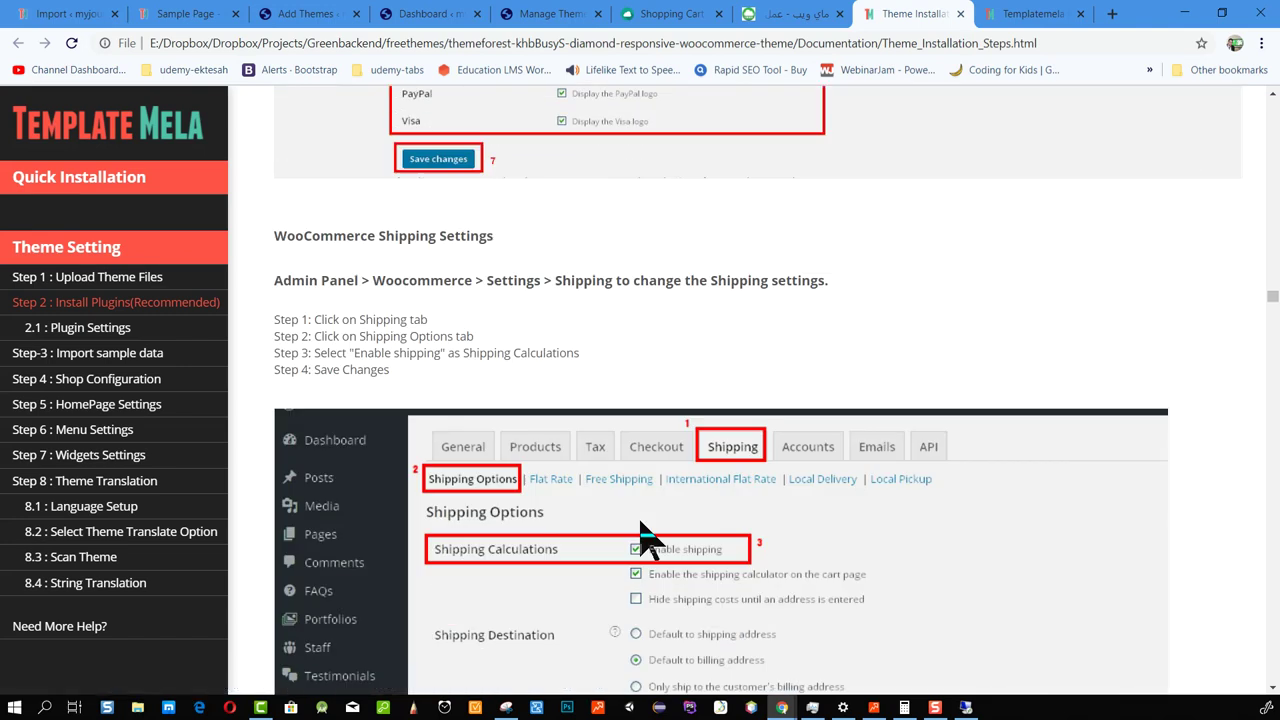
pyautogui.scroll(-2, 800, 362)
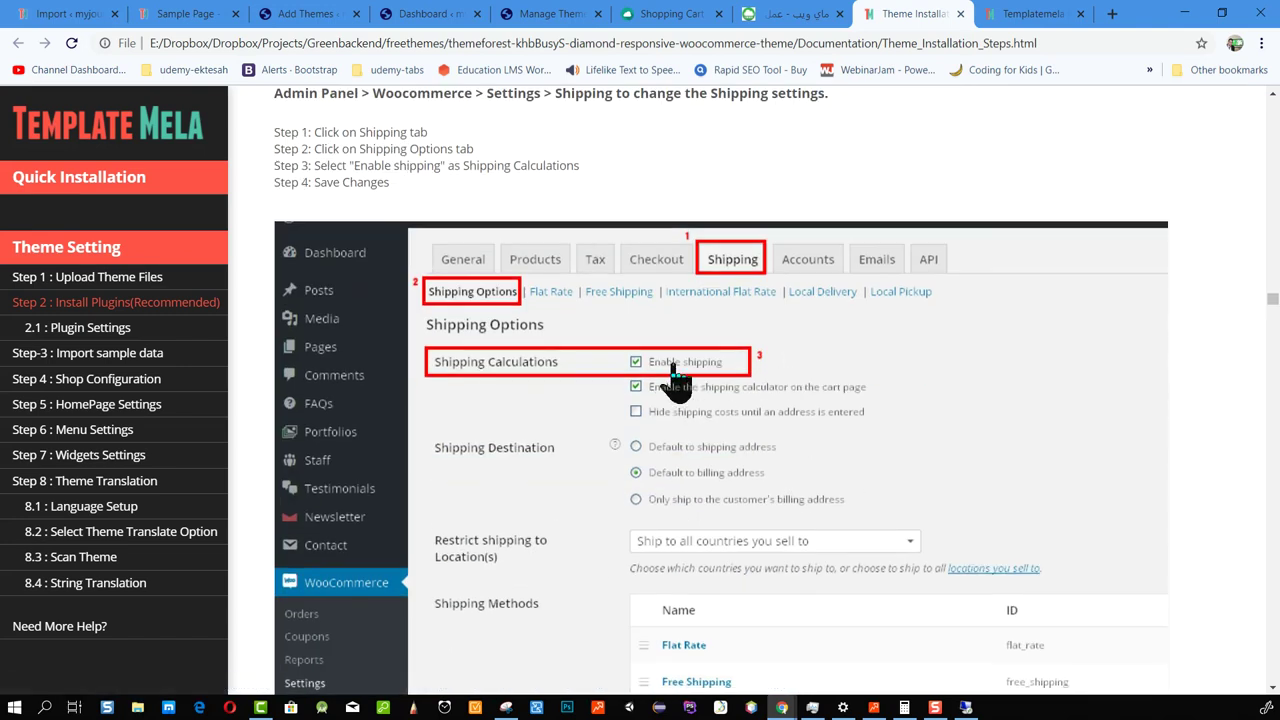
pyautogui.scroll(-10, 668, 385)
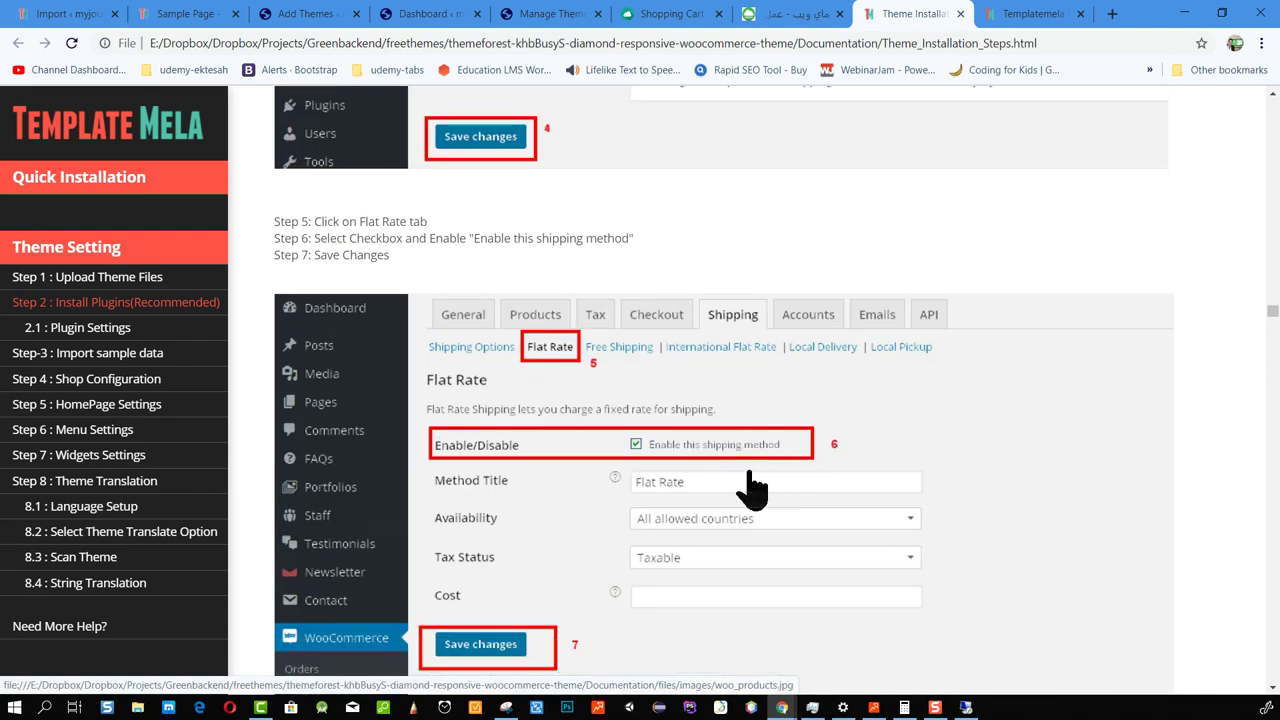
pyautogui.scroll(-10, 752, 488)
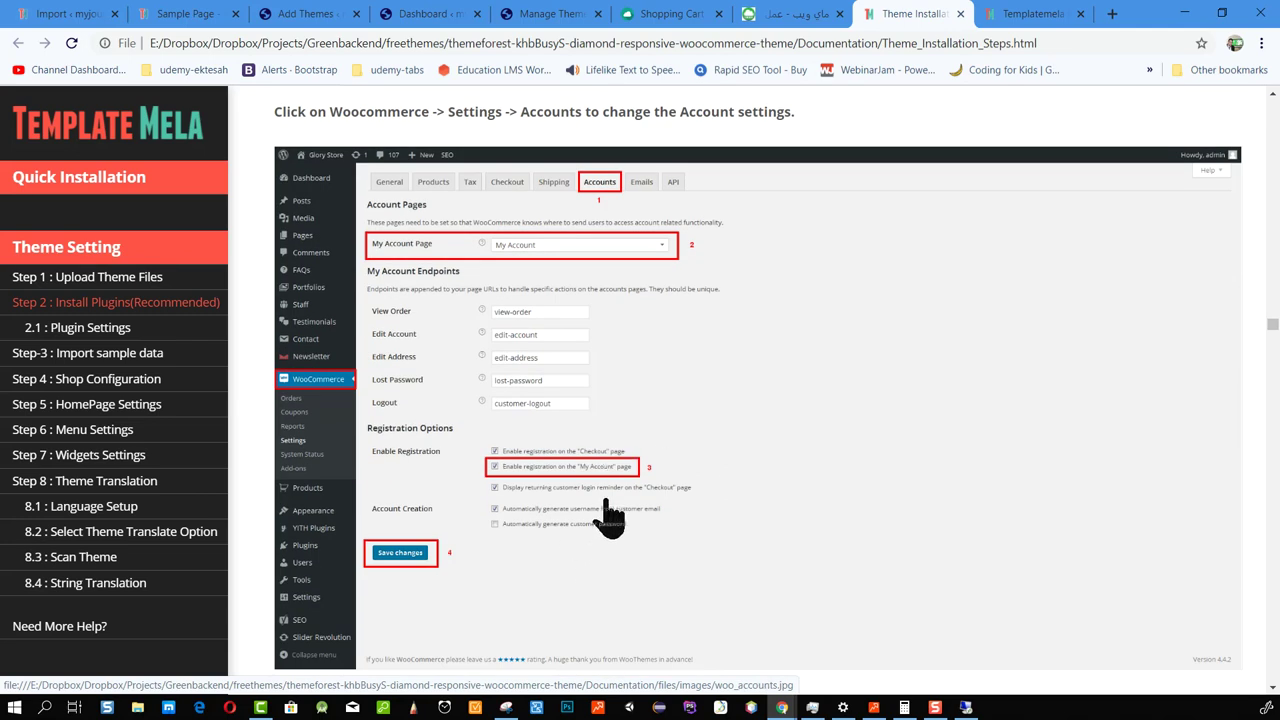
pyautogui.scroll(-9, 603, 408)
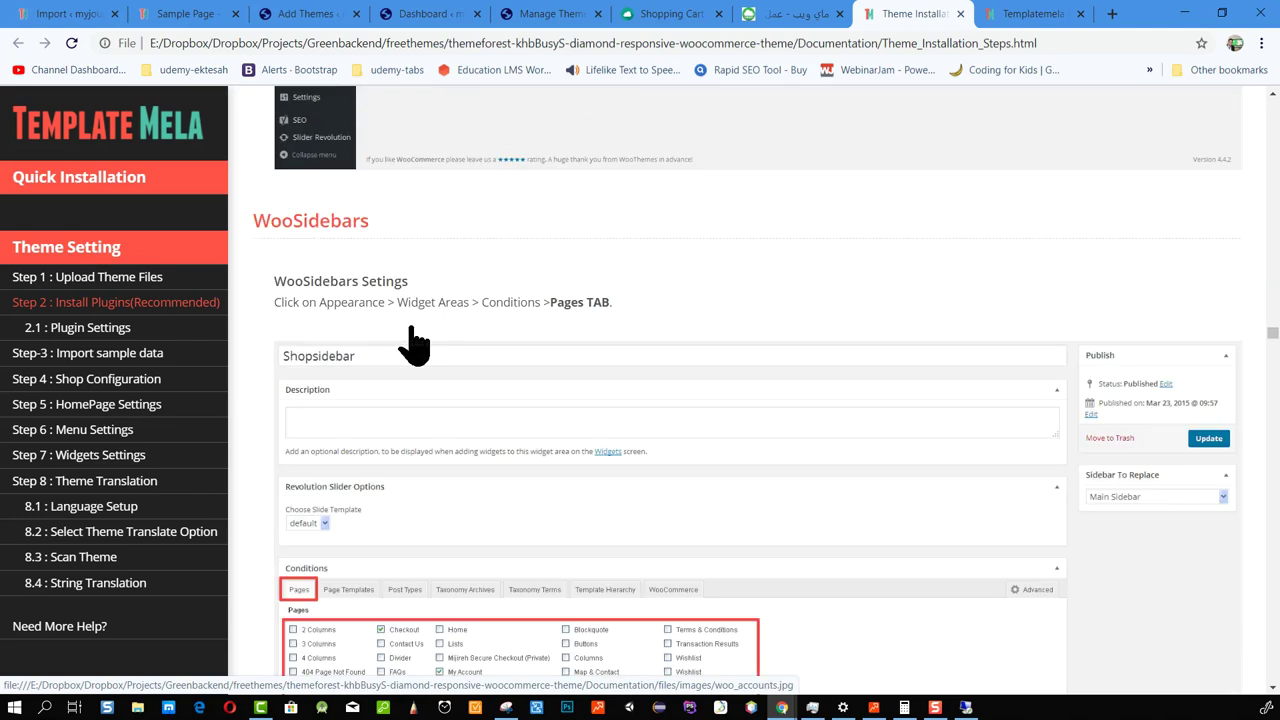
pyautogui.scroll(4, 706, 349)
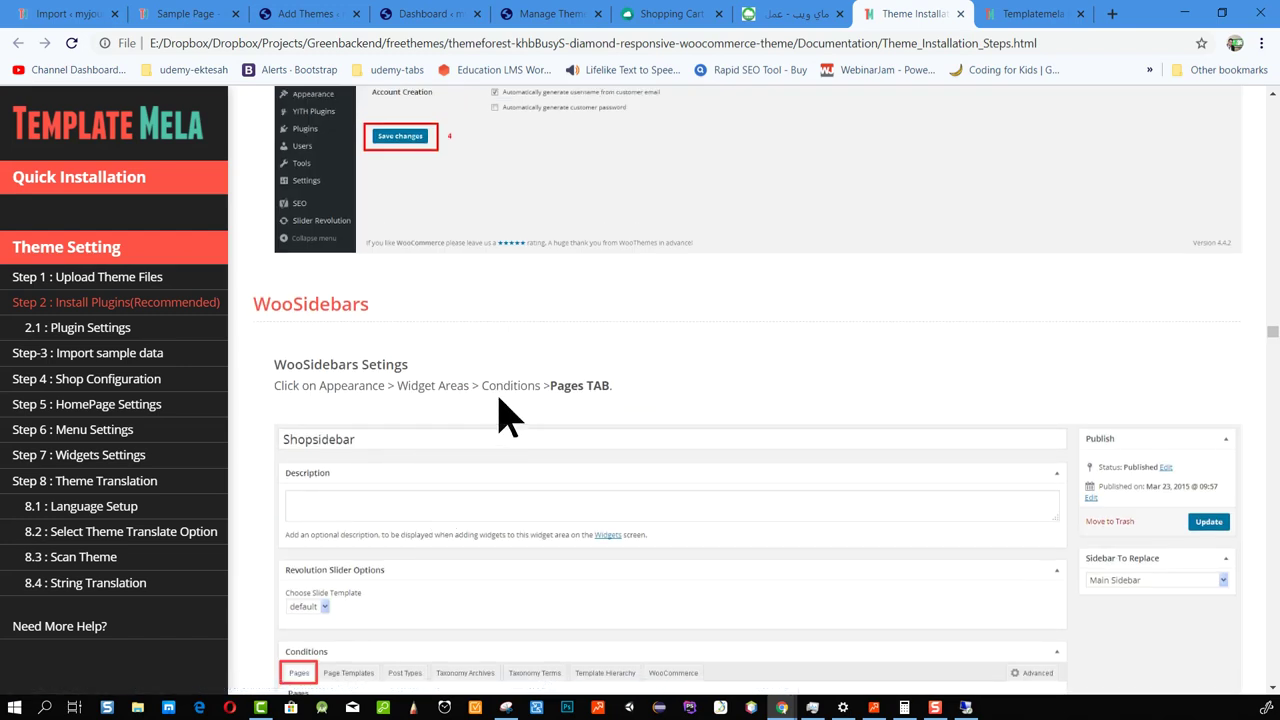
pyautogui.scroll(-2, 620, 425)
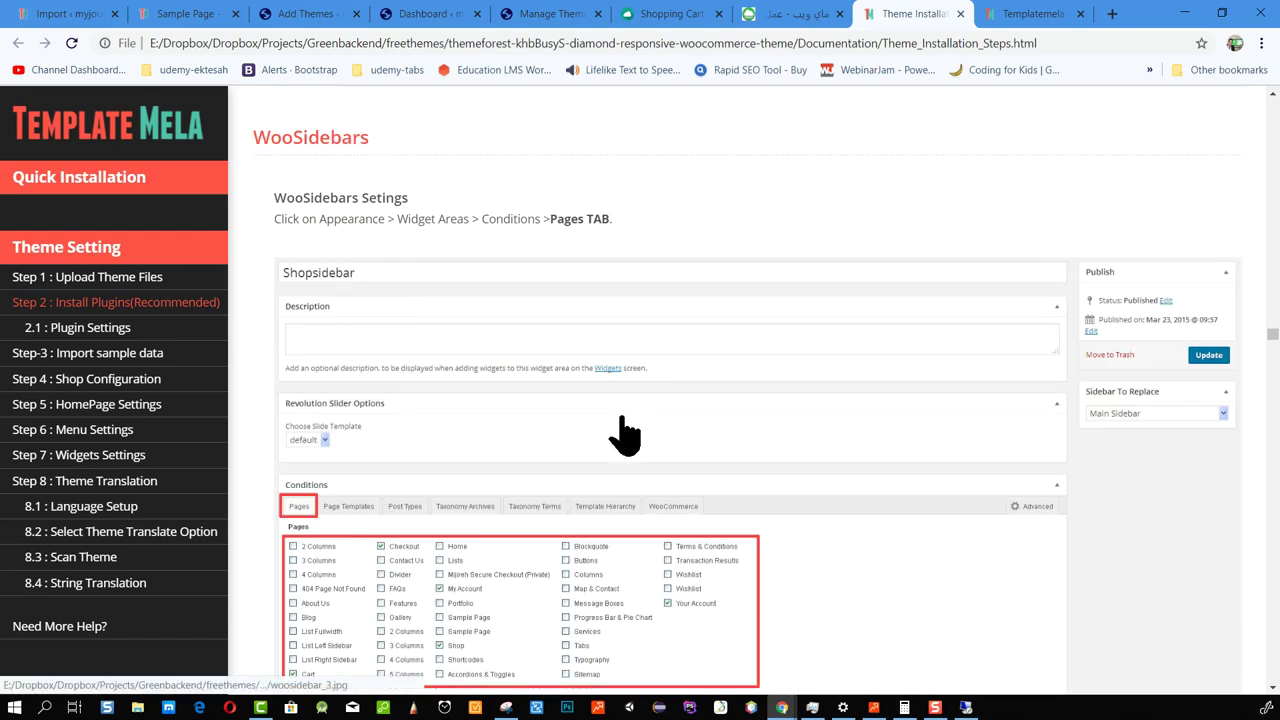
pyautogui.scroll(-1, 423, 480)
pyautogui.scroll(1, 517, 390)
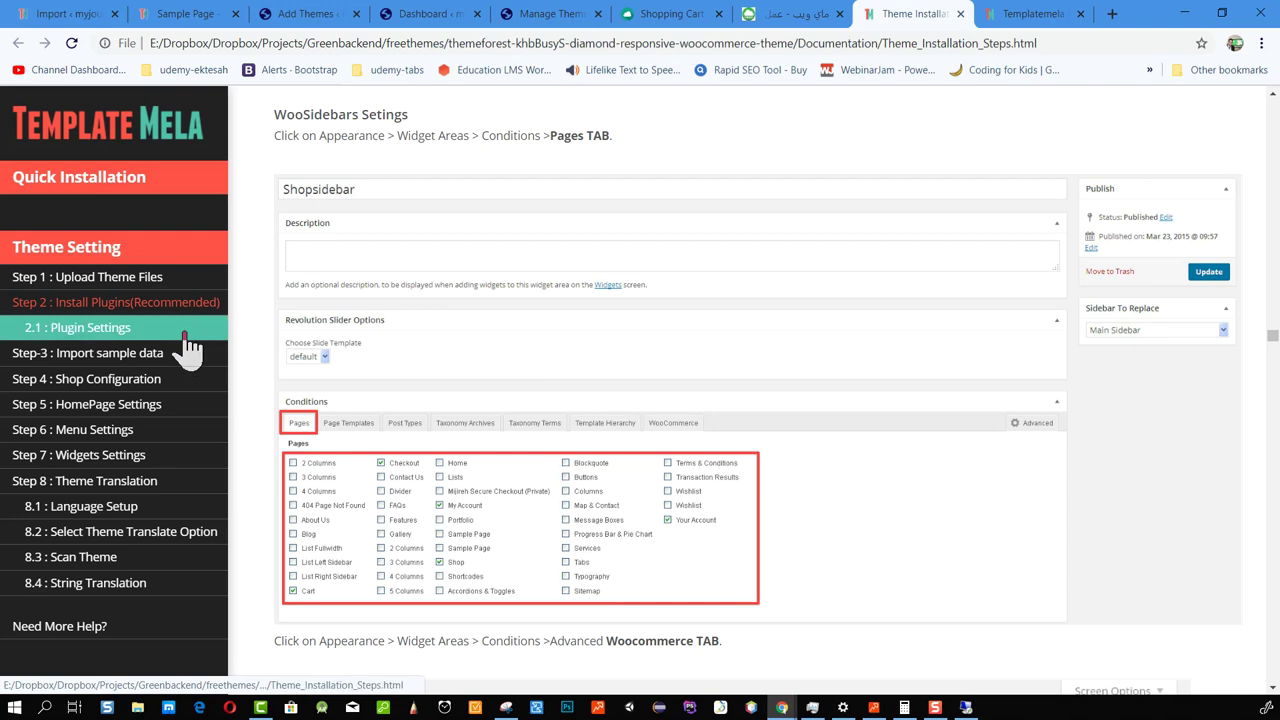
pyautogui.click(172, 362)
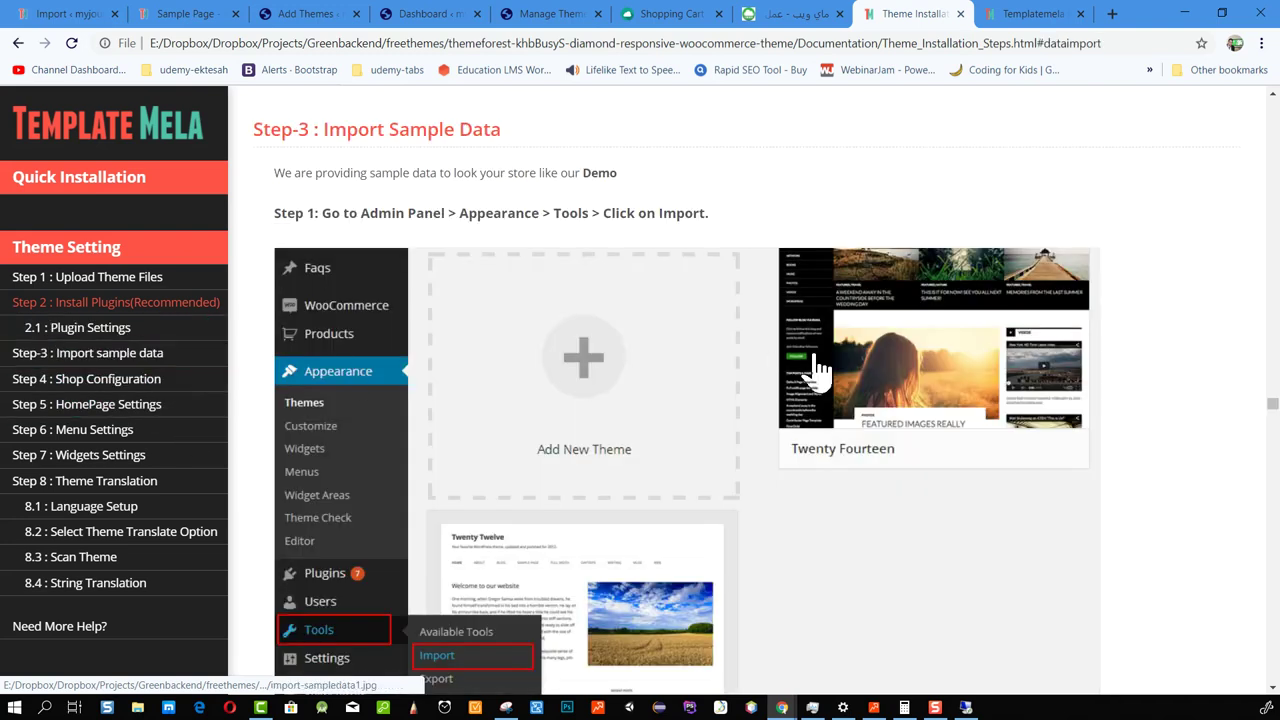
pyautogui.scroll(-2, 818, 368)
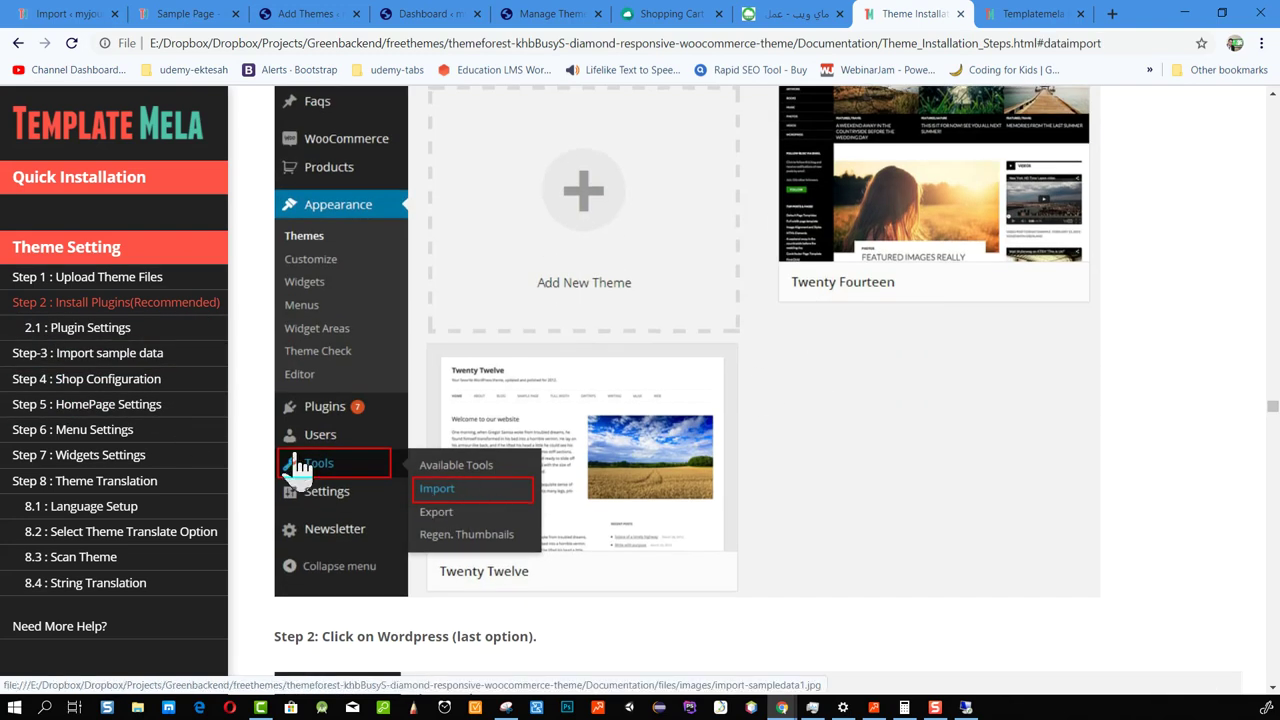
pyautogui.scroll(-5, 470, 495)
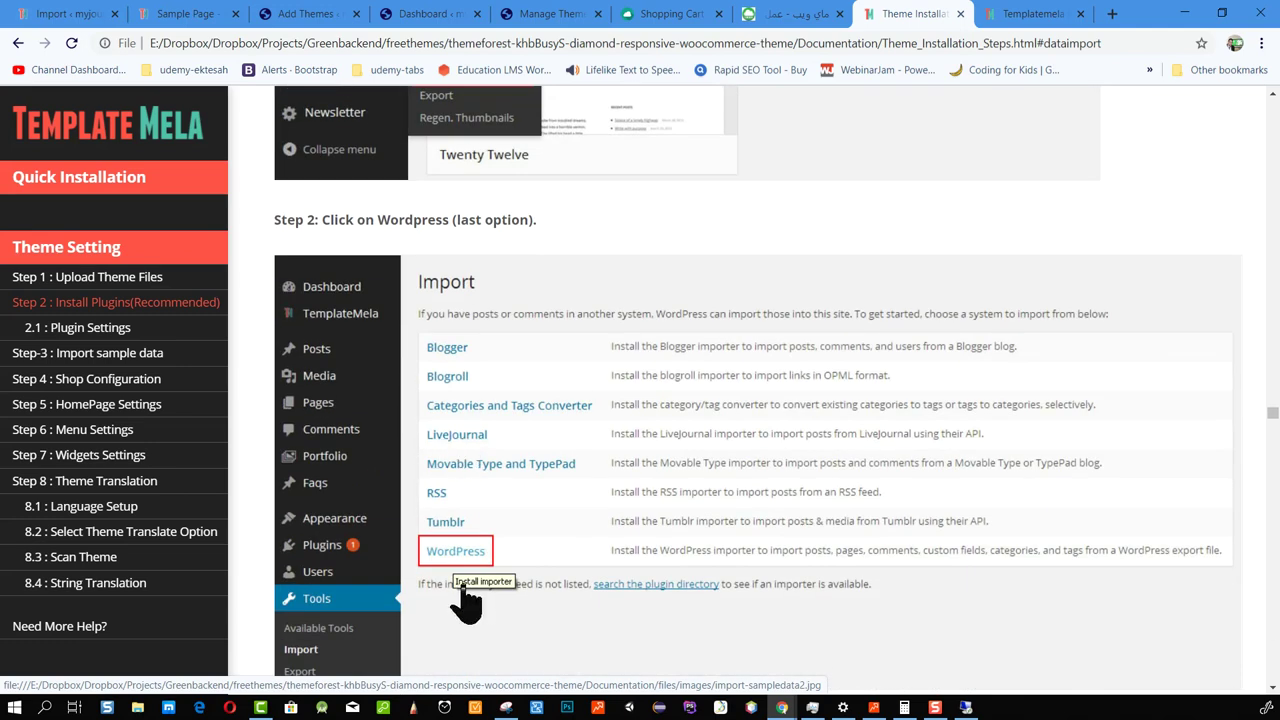
pyautogui.scroll(-6, 460, 603)
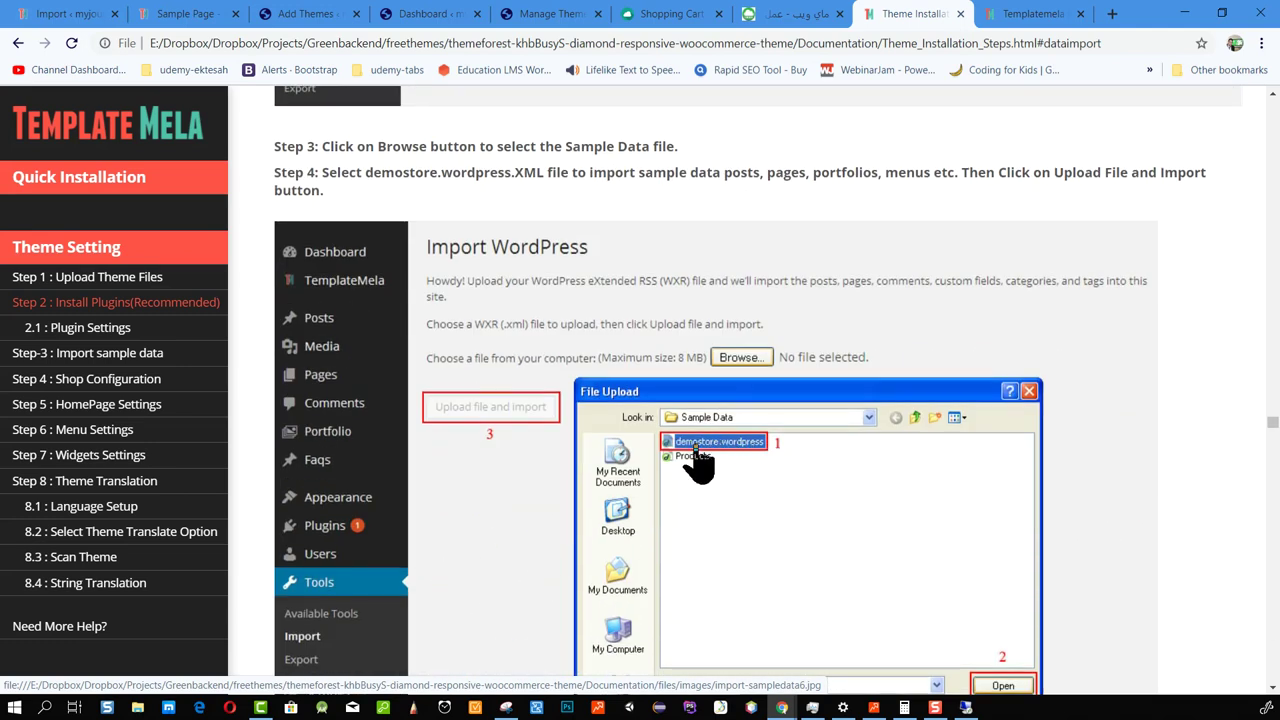
pyautogui.scroll(-6, 697, 465)
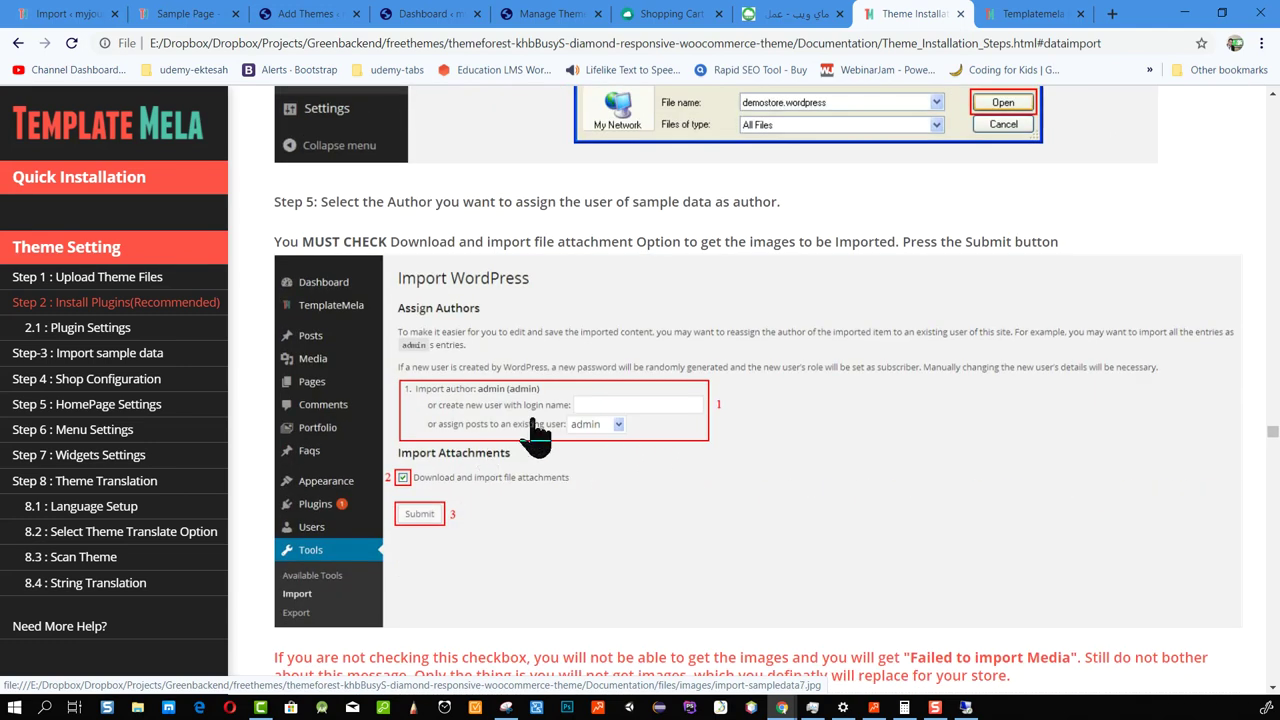
pyautogui.scroll(-12, 590, 425)
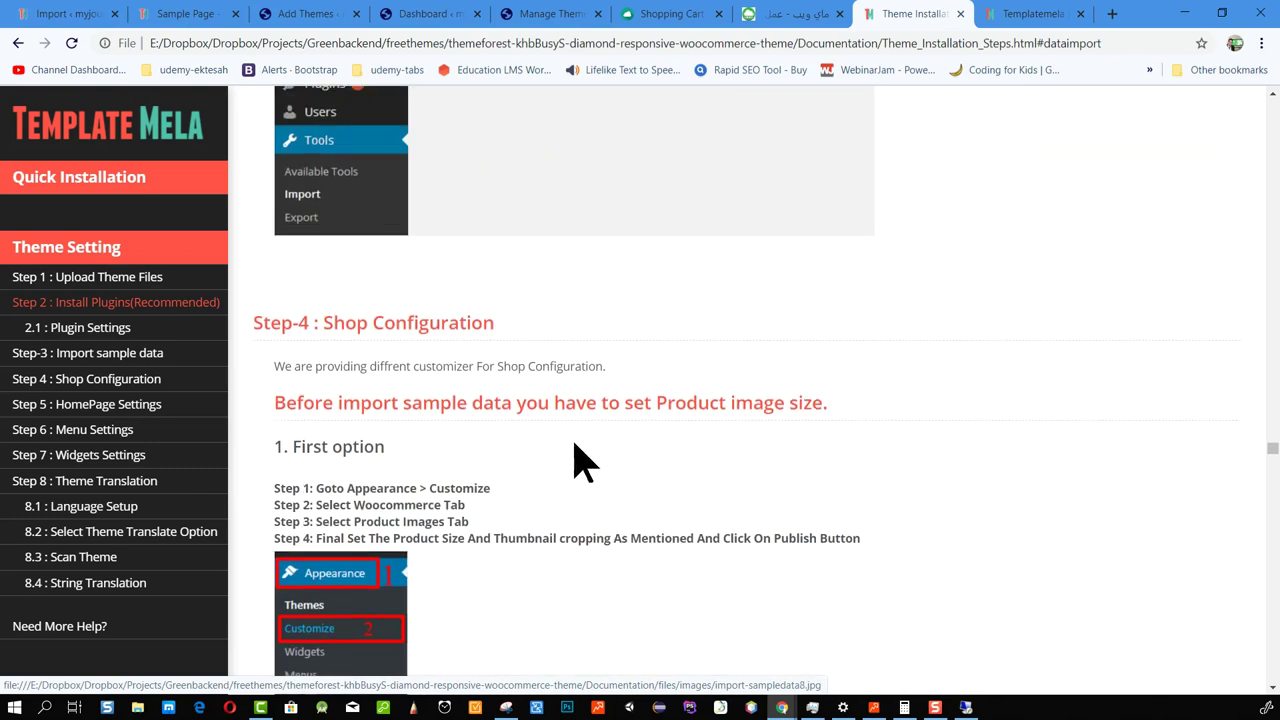
pyautogui.scroll(-5, 585, 455)
pyautogui.scroll(3, 585, 460)
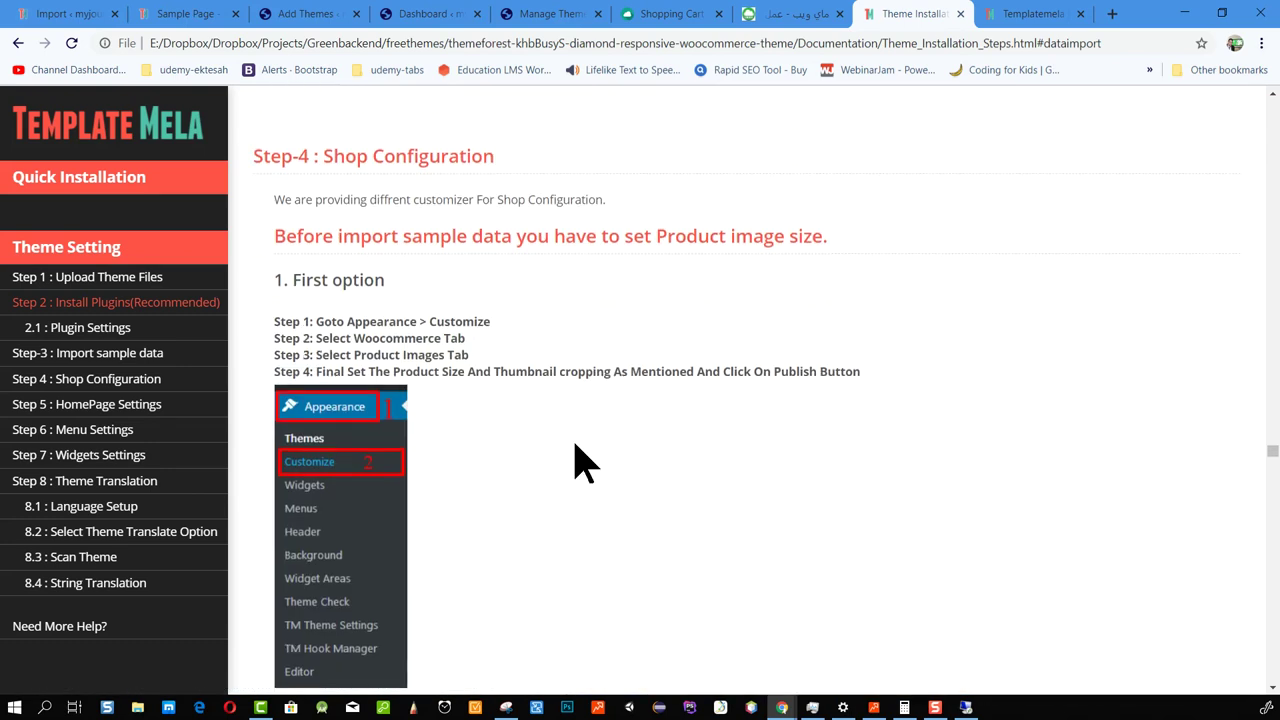
pyautogui.scroll(-2, 470, 390)
pyautogui.scroll(4, 450, 380)
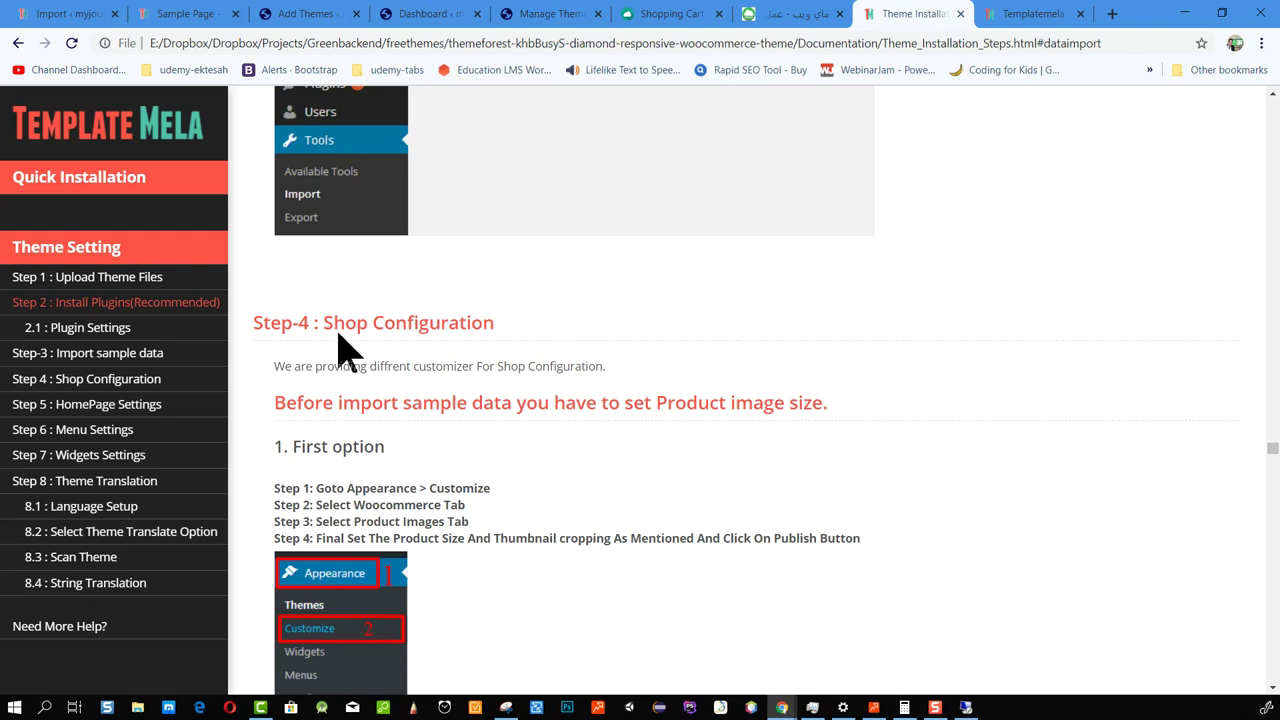
pyautogui.scroll(-6, 480, 350)
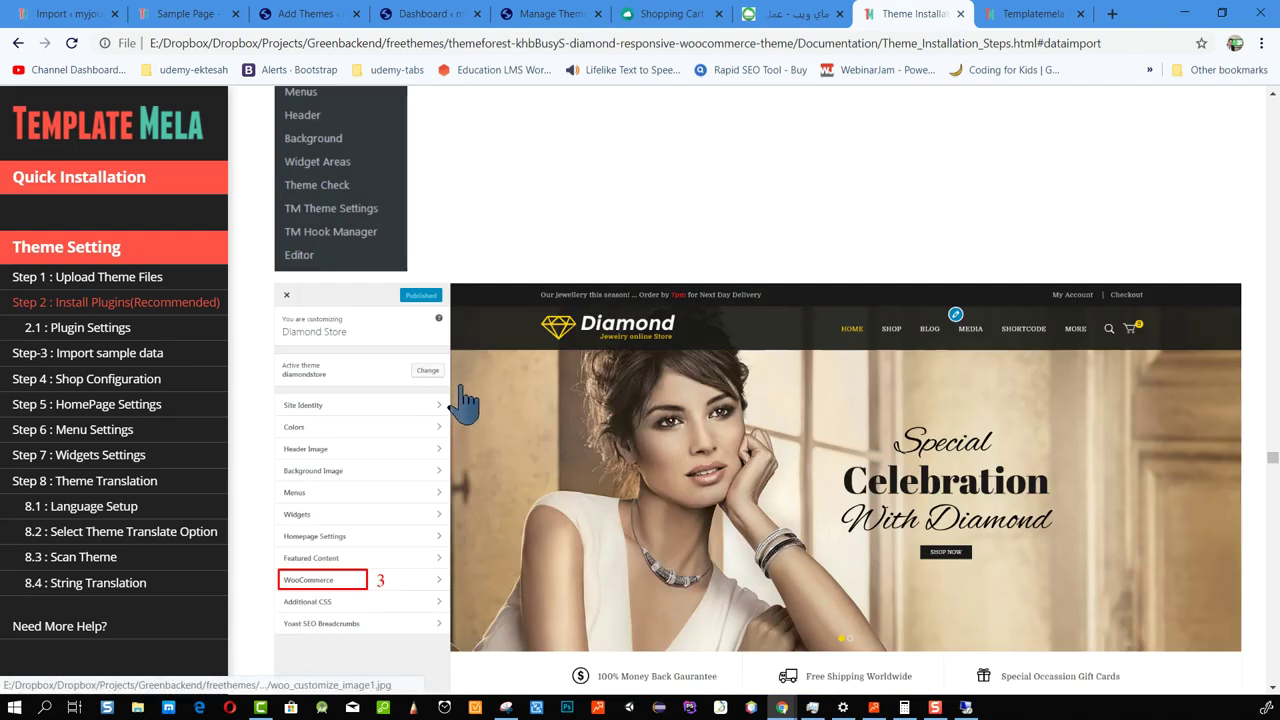
pyautogui.scroll(-2, 440, 412)
pyautogui.scroll(-4, 410, 410)
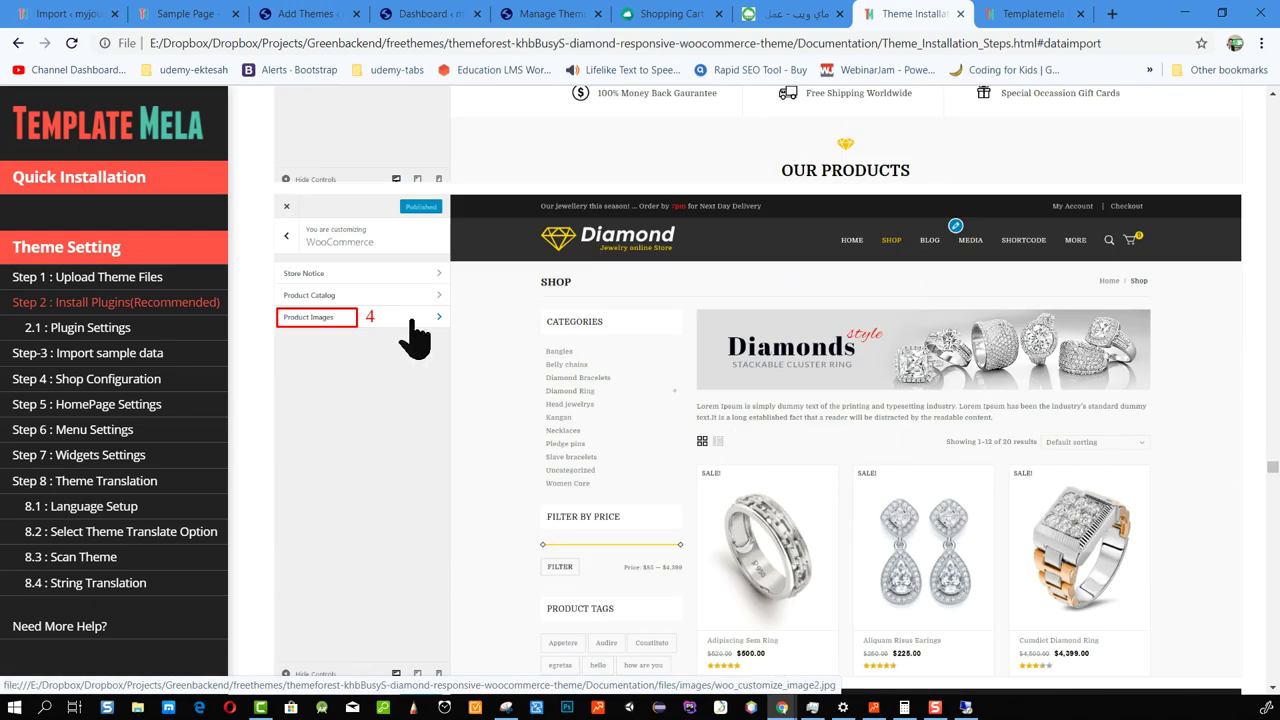
pyautogui.scroll(-4, 452, 330)
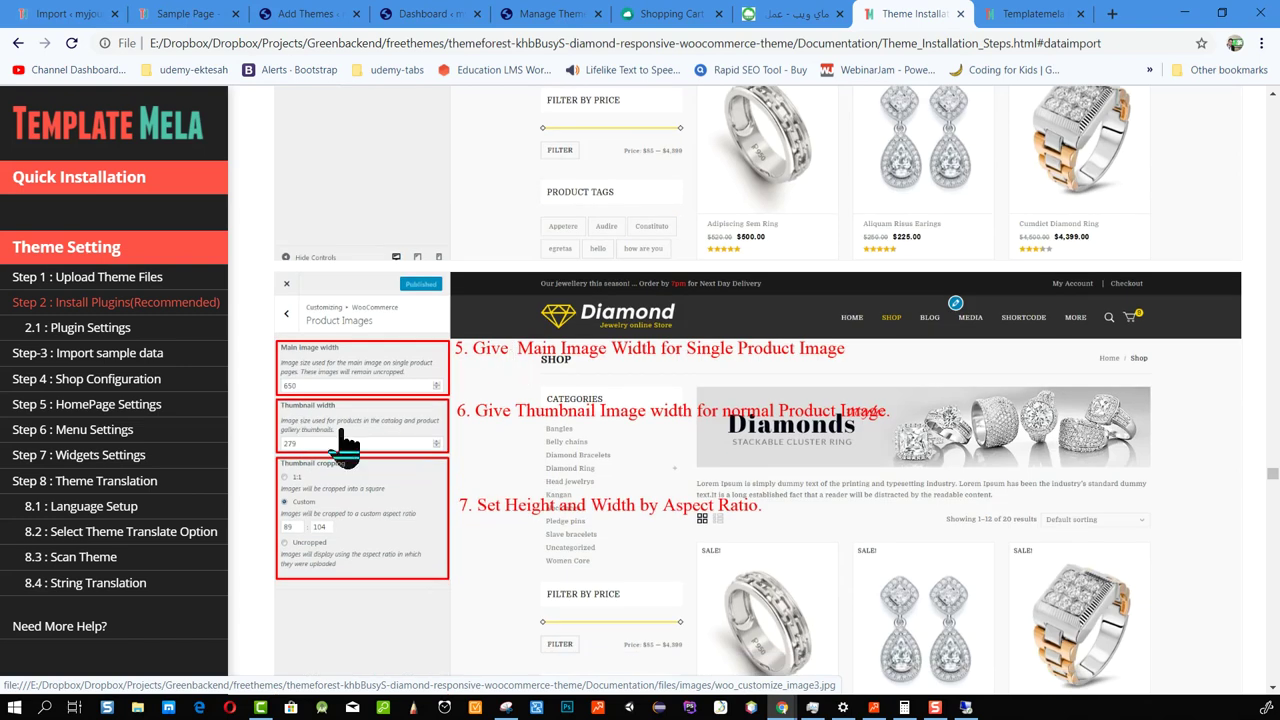
pyautogui.scroll(-8, 305, 432)
pyautogui.scroll(-1, 479, 370)
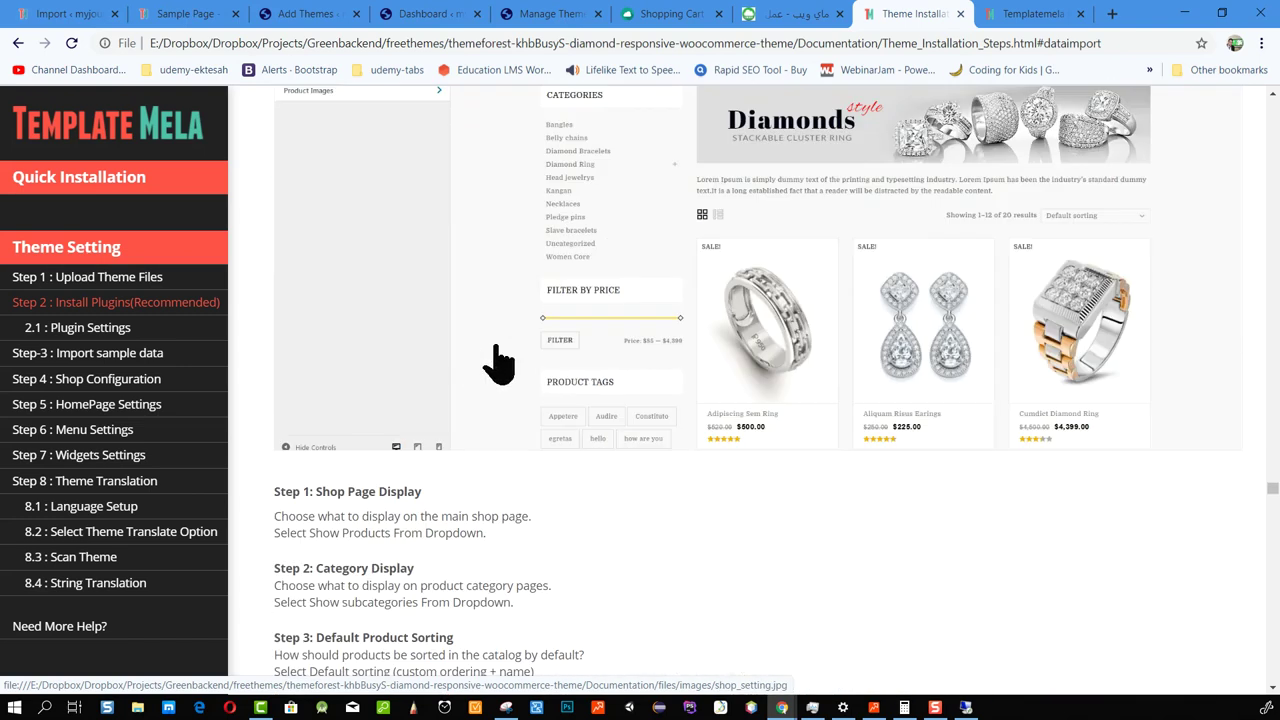
# Switch back through the tabs to the WordPress admin's Themes and Add Themes pages.
pyautogui.click(822, 14)
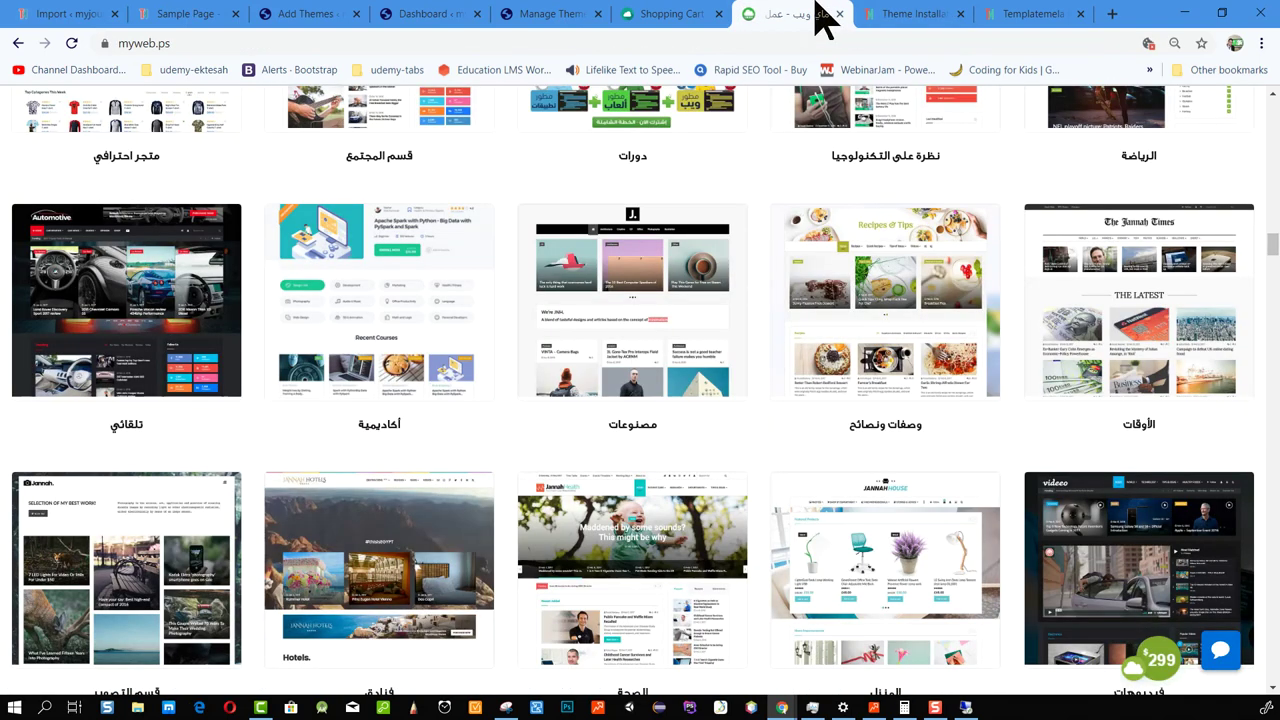
pyautogui.click(685, 14)
pyautogui.click(566, 14)
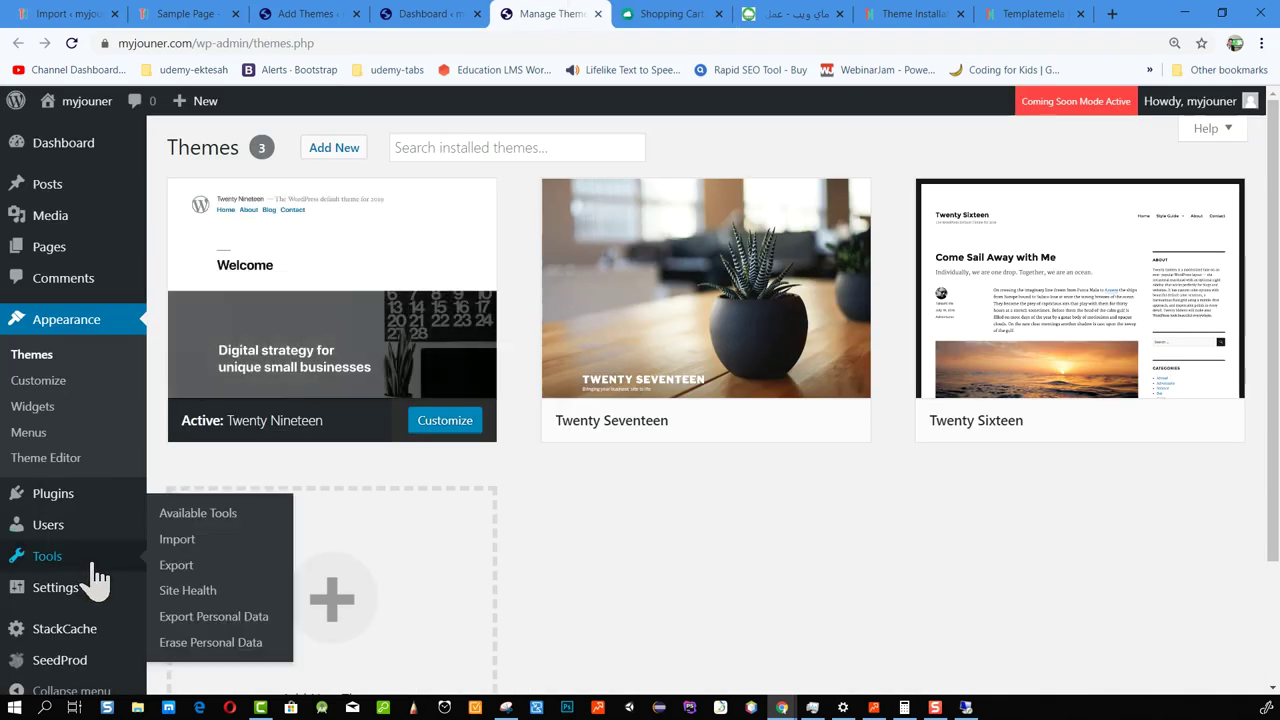
pyautogui.scroll(-2, 94, 585)
pyautogui.scroll(2, 143, 400)
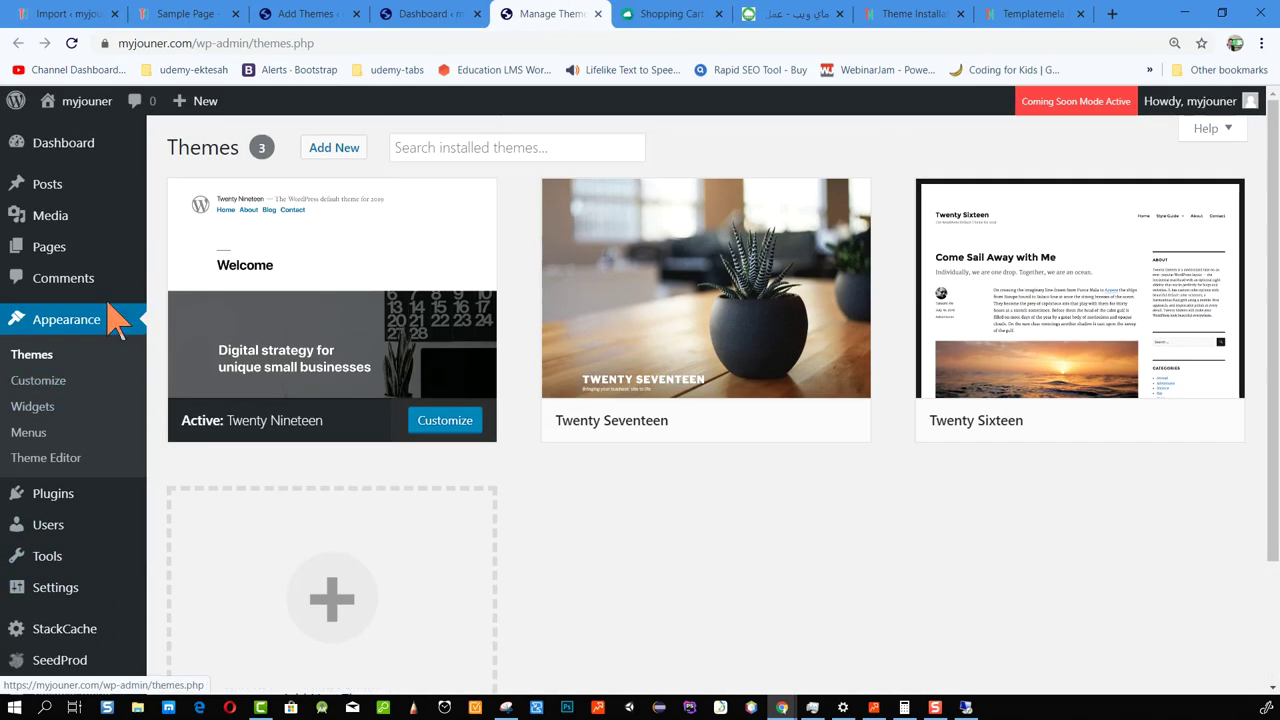
pyautogui.click(329, 14)
pyautogui.scroll(-3, 90, 530)
pyautogui.scroll(3, 75, 553)
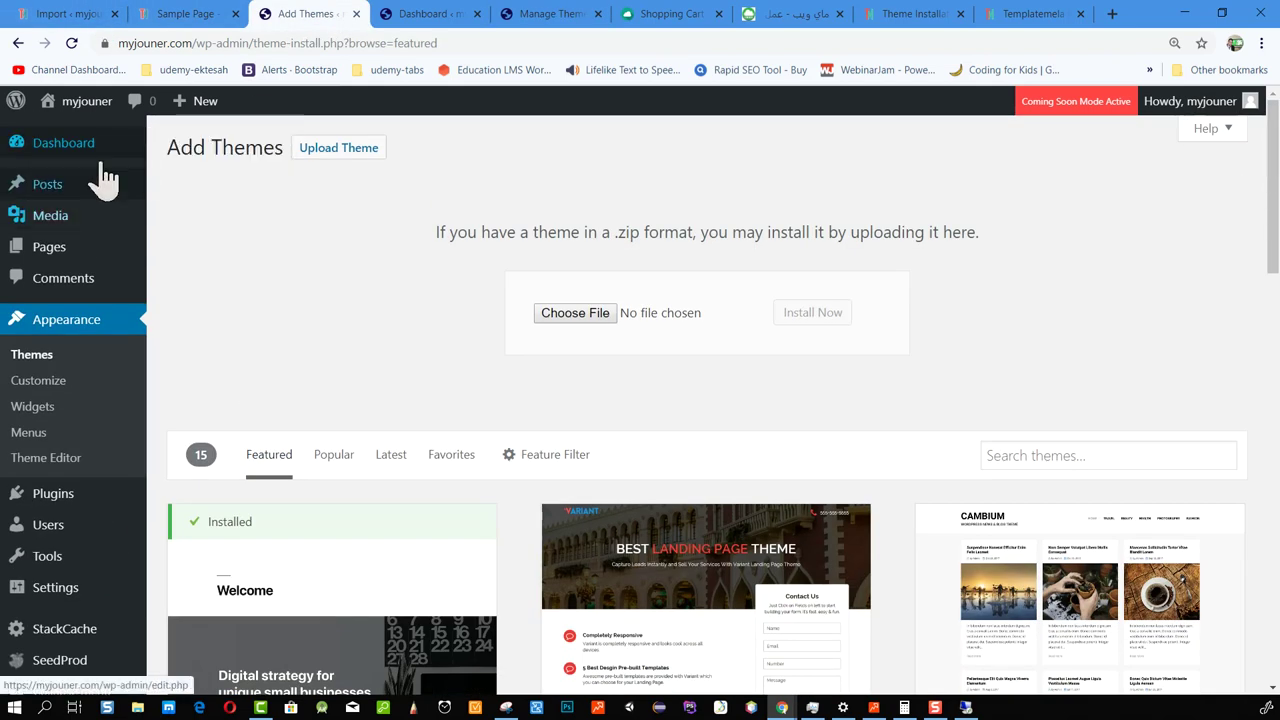
# Return to the Dashboard and open Slider Revolution, version 5.4.8.3 with no sliders.
pyautogui.click(82, 150)
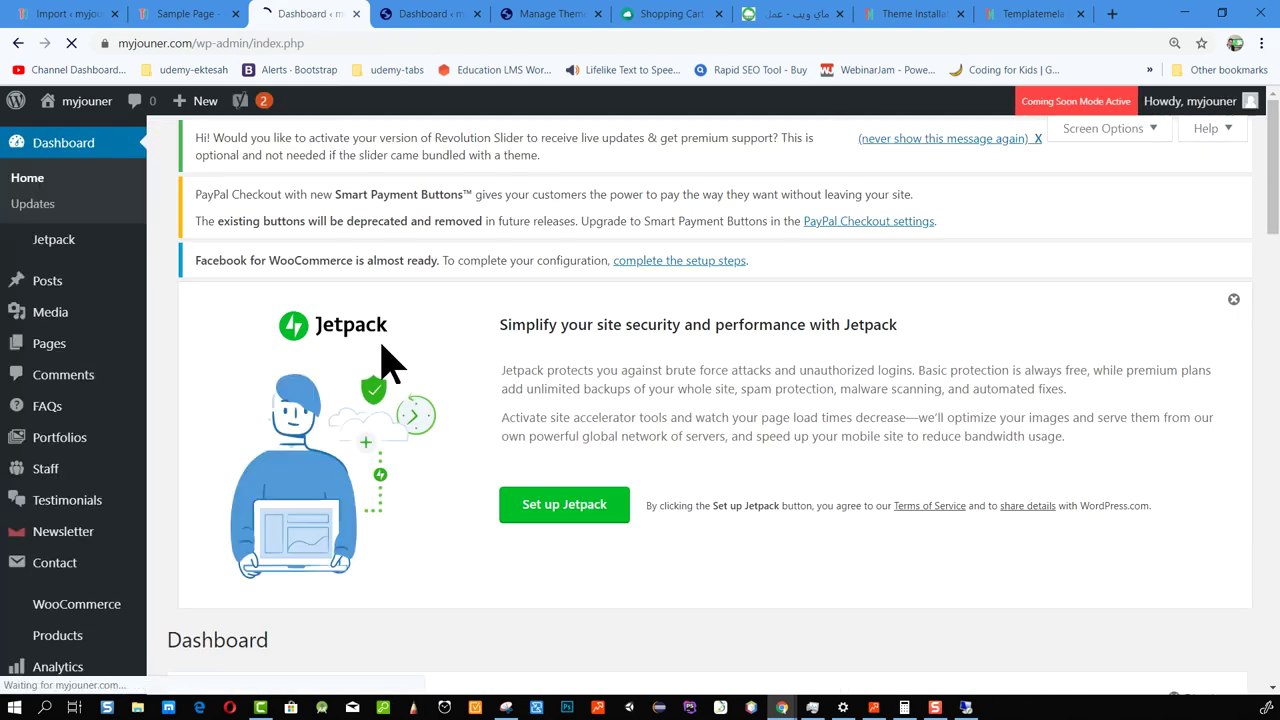
pyautogui.scroll(-5, 380, 363)
pyautogui.moveTo(75, 590)
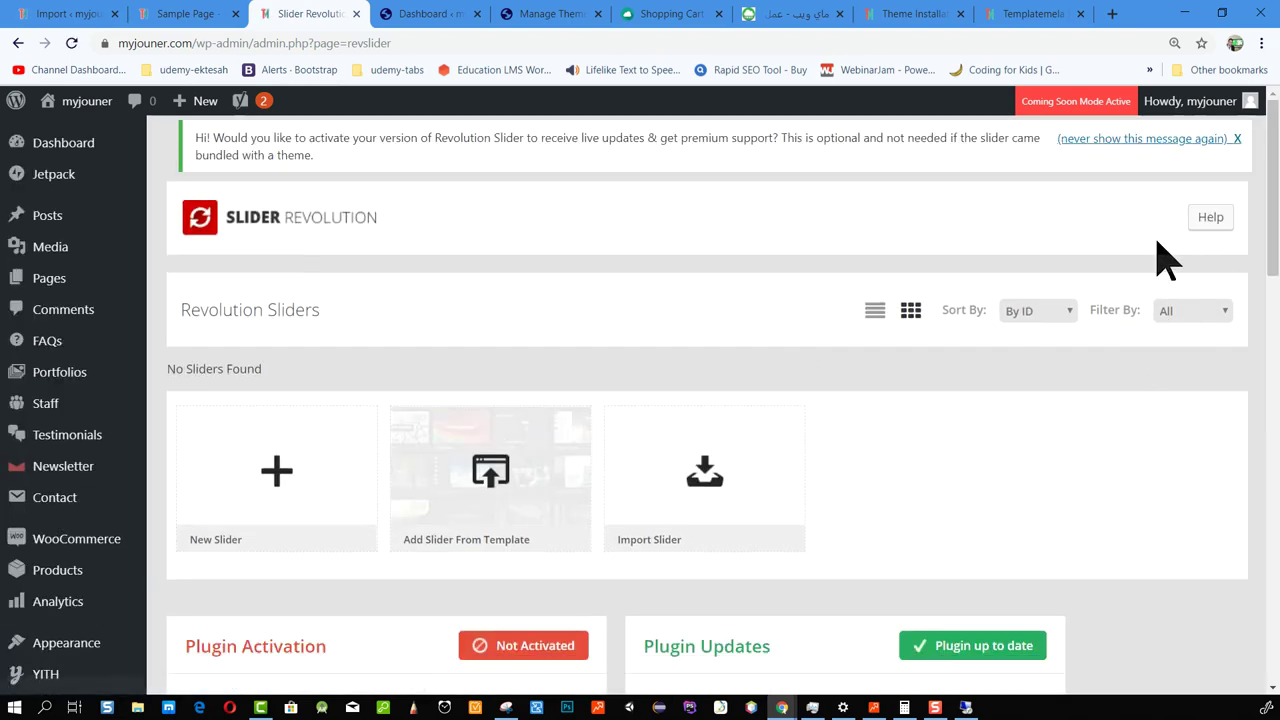
pyautogui.scroll(-3, 1000, 330)
pyautogui.scroll(-6, 429, 470)
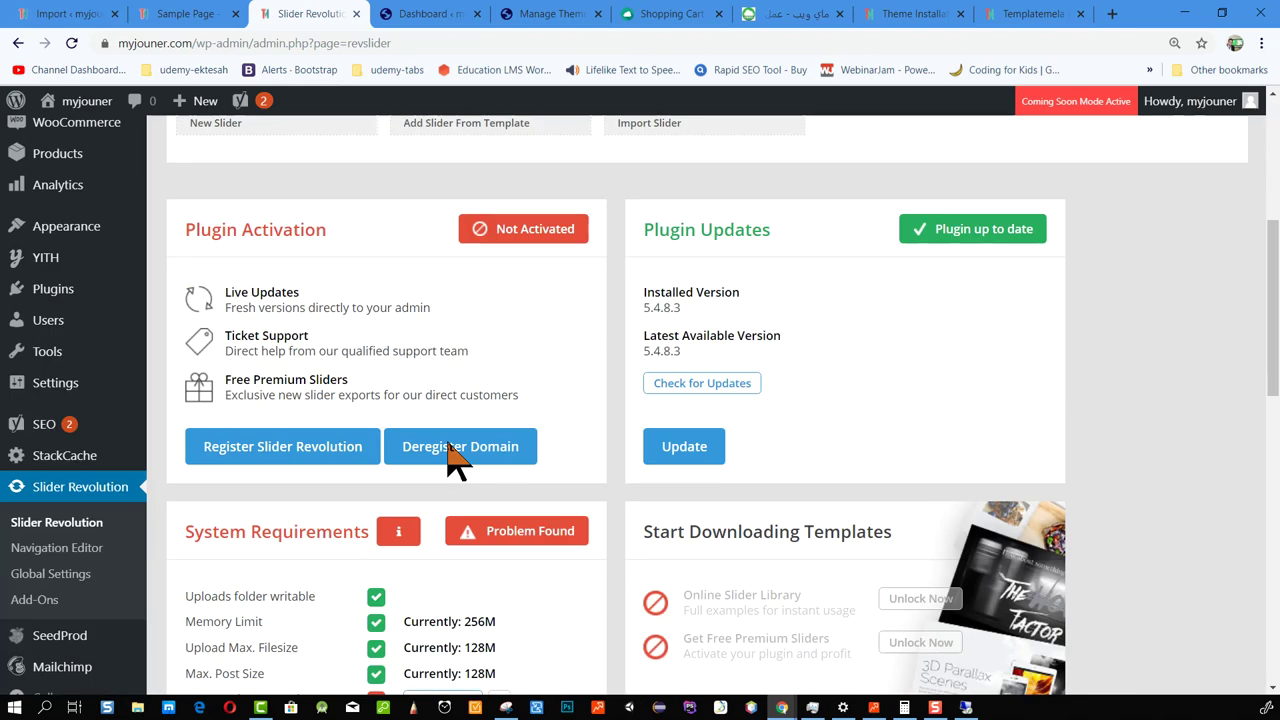
pyautogui.scroll(-3, 429, 505)
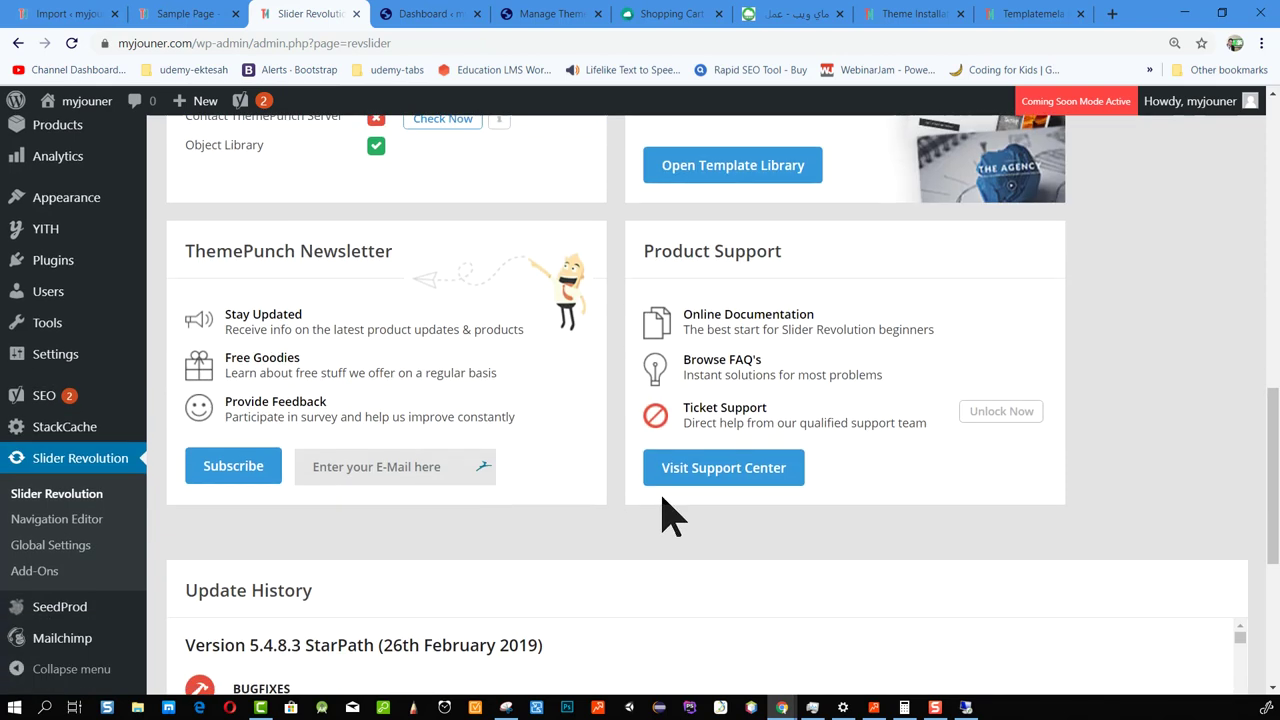
pyautogui.scroll(10, 745, 515)
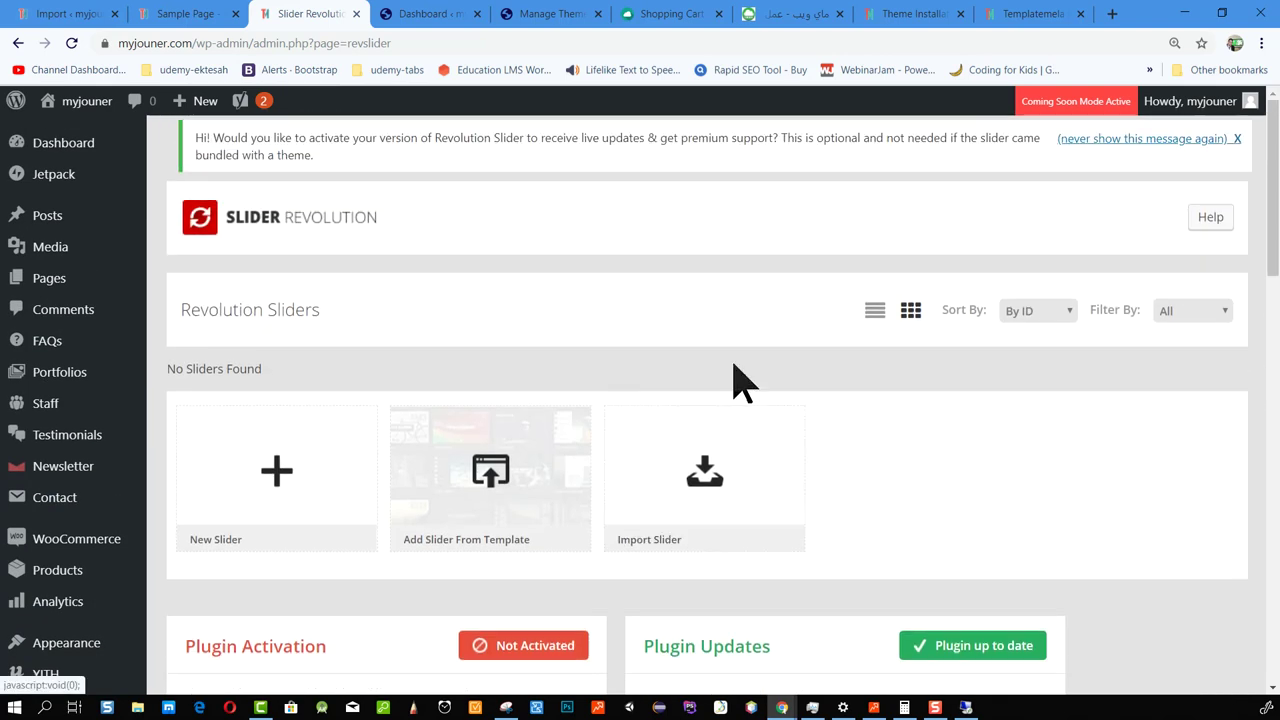
# Import tm_homeslider.zip from the theme's Sample Data folder into Slider Revolution.
pyautogui.click(690, 467)
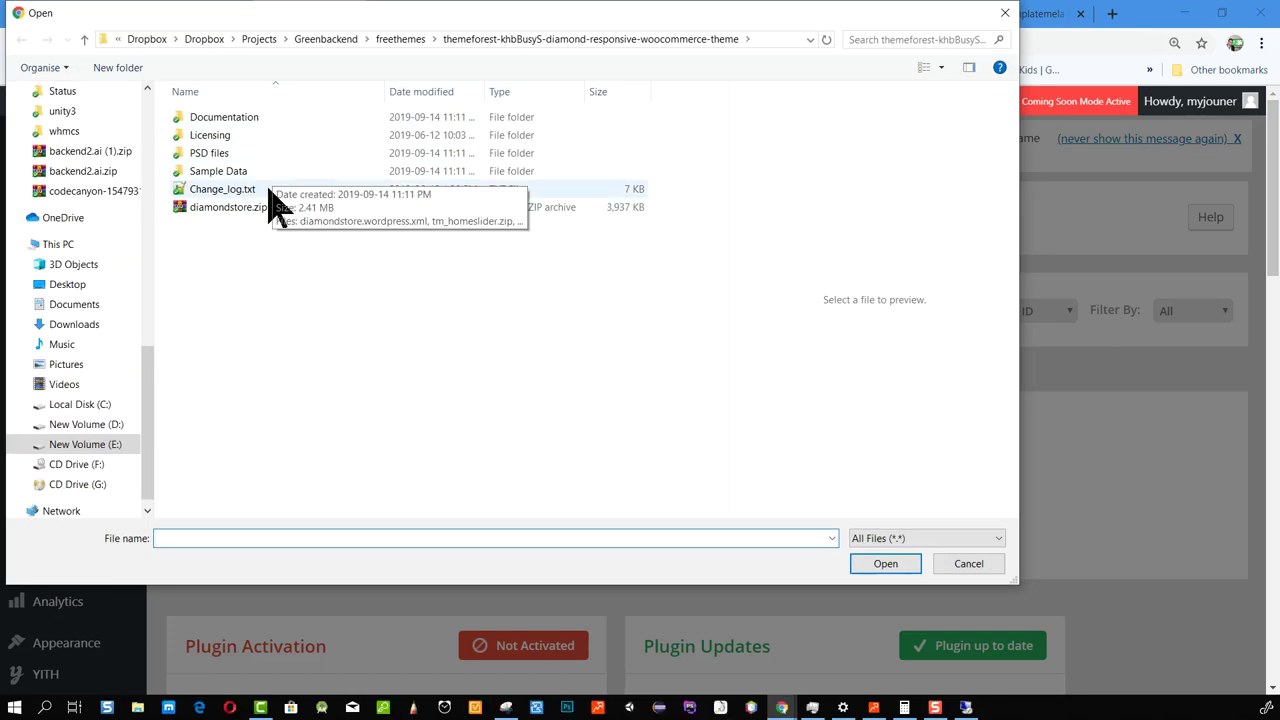
pyautogui.click(231, 172)
pyautogui.doubleClick(231, 172)
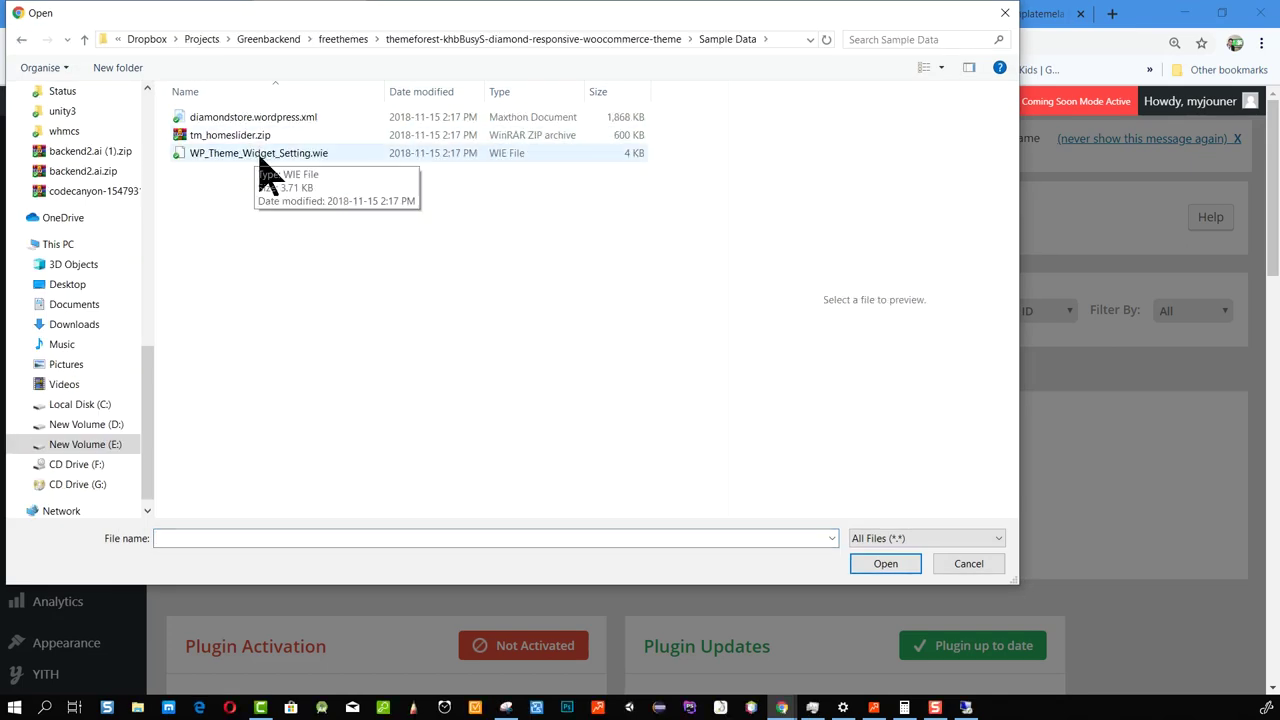
pyautogui.click(262, 140)
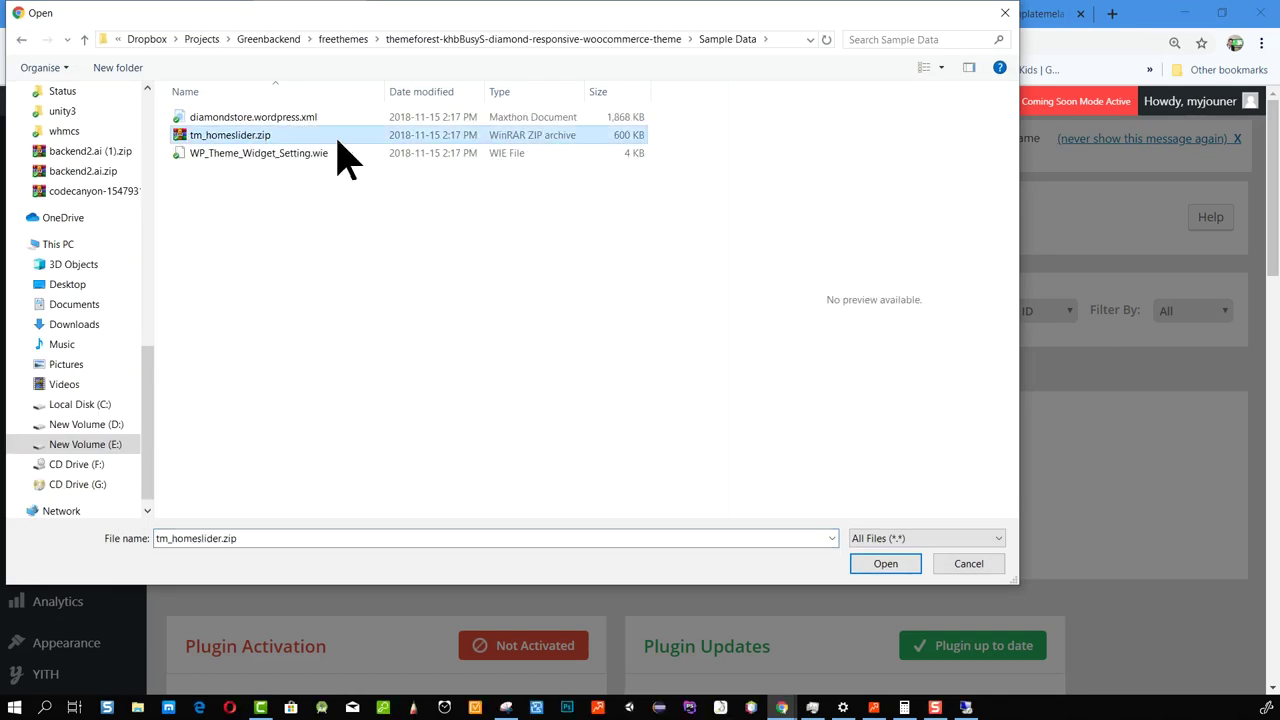
pyautogui.doubleClick(226, 141)
pyautogui.click(418, 453)
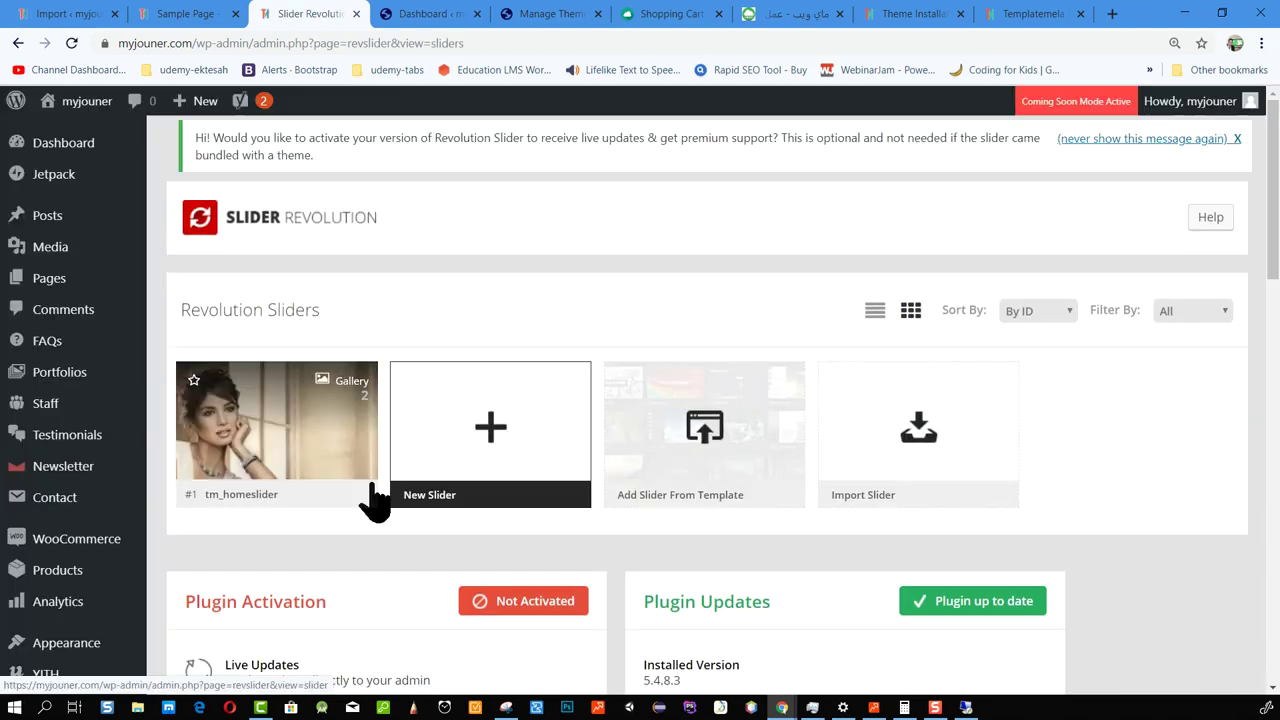
# Go to Tools > Import and run the WordPress importer.
pyautogui.scroll(-2, 300, 490)
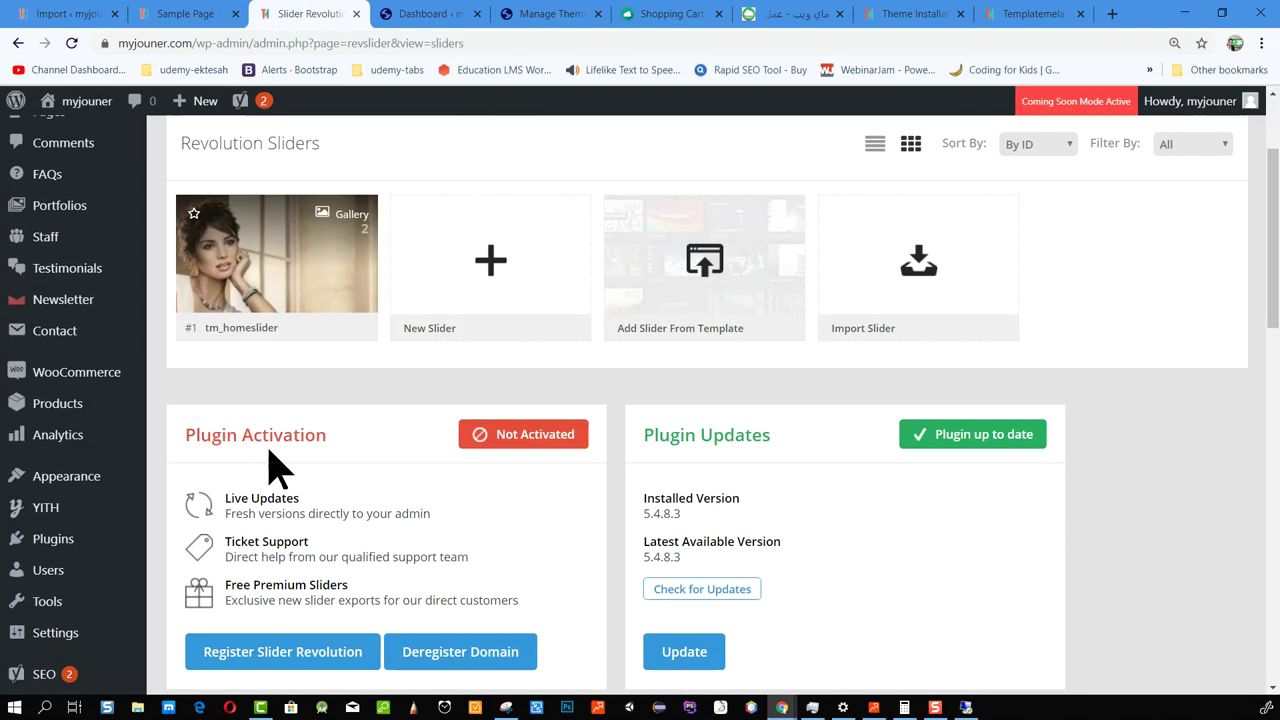
pyautogui.scroll(-2, 85, 460)
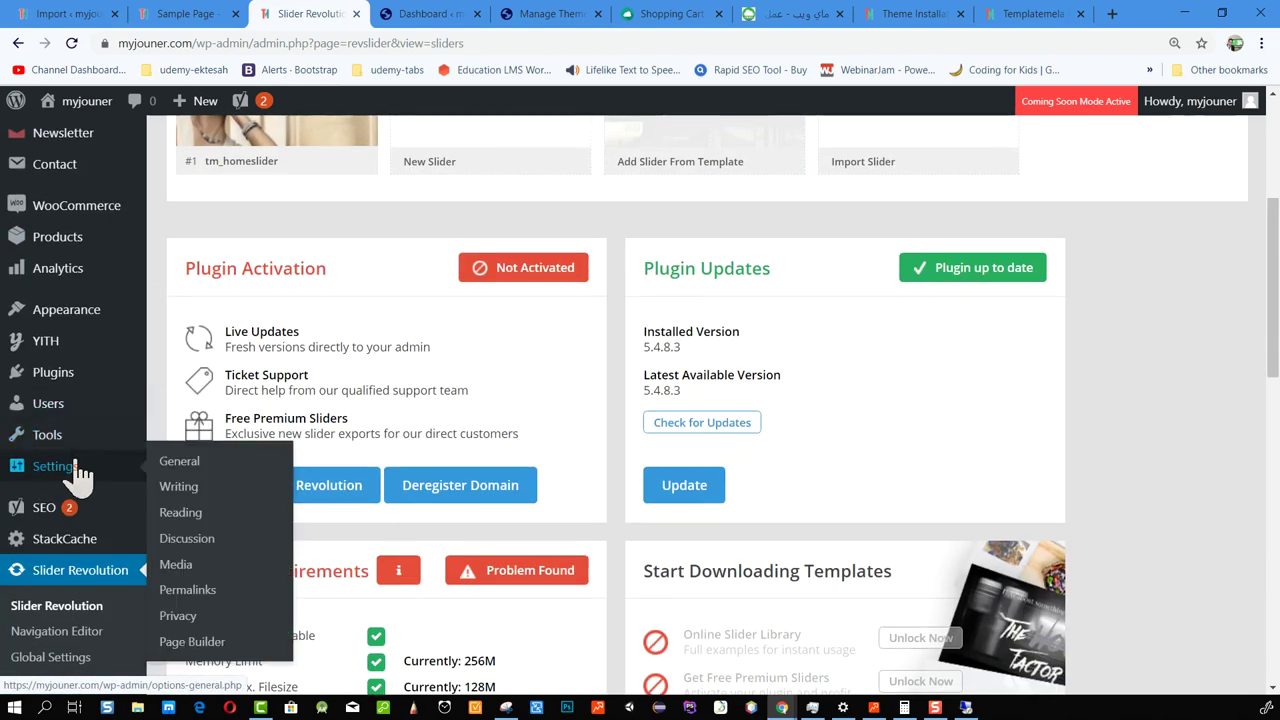
pyautogui.click(178, 466)
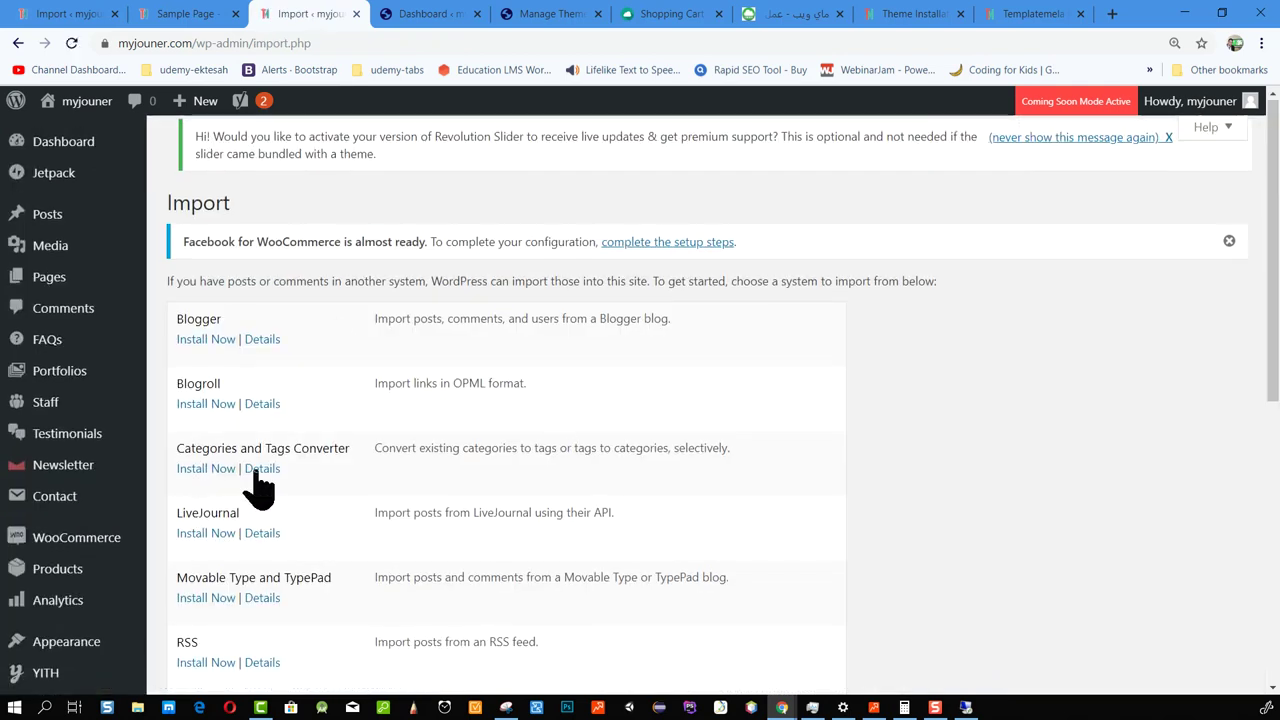
pyautogui.scroll(-4, 262, 540)
pyautogui.click(202, 592)
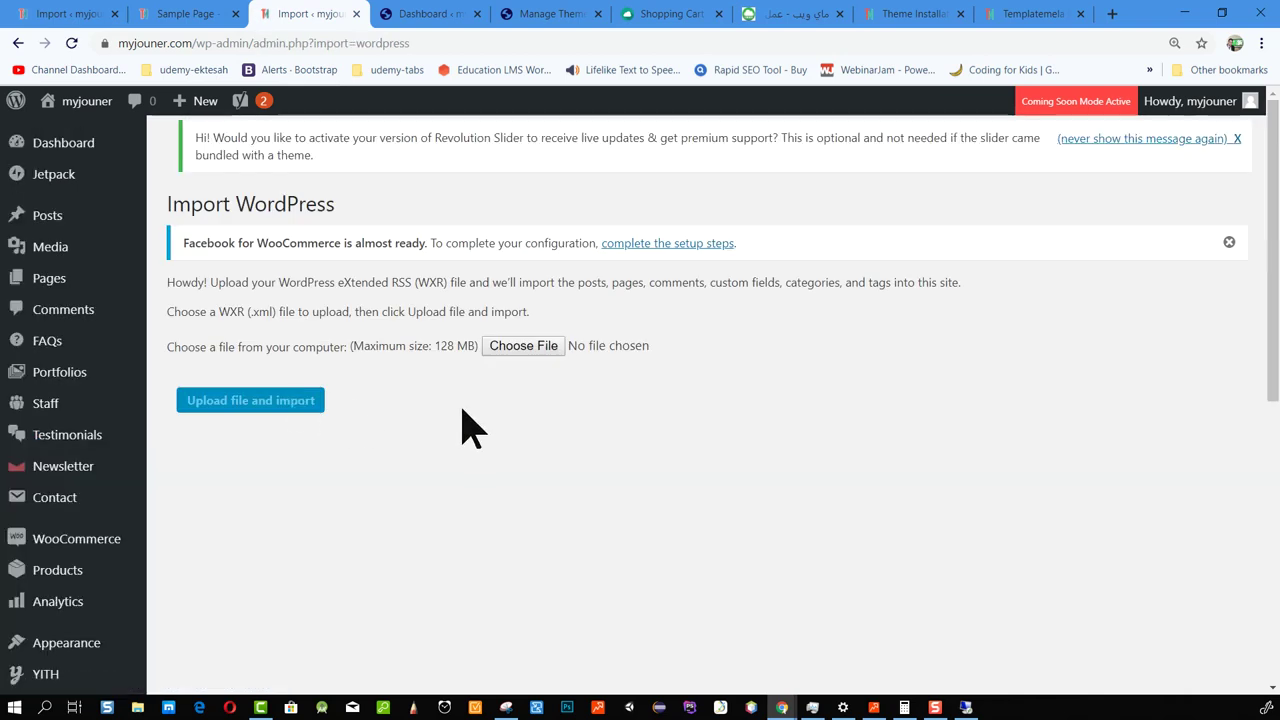
# Choose diamondstore.wordpress.xml from Sample Data and upload it for import.
pyautogui.click(505, 350)
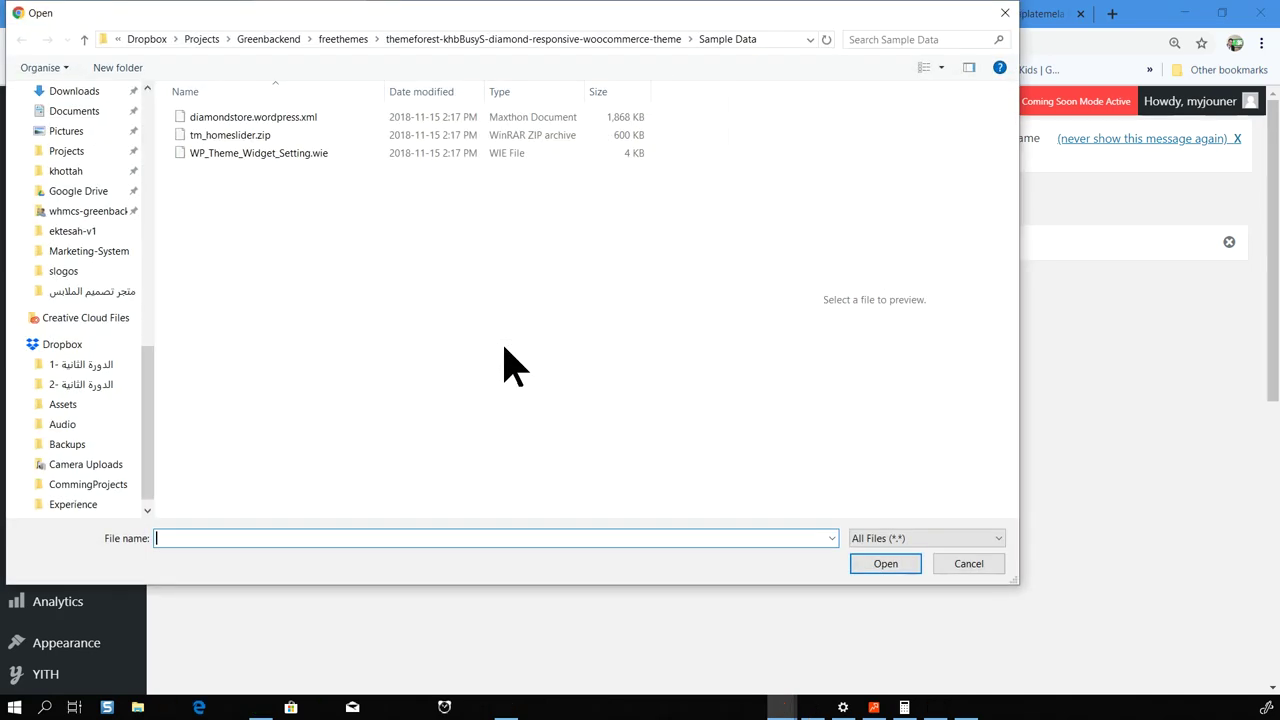
pyautogui.click(226, 137)
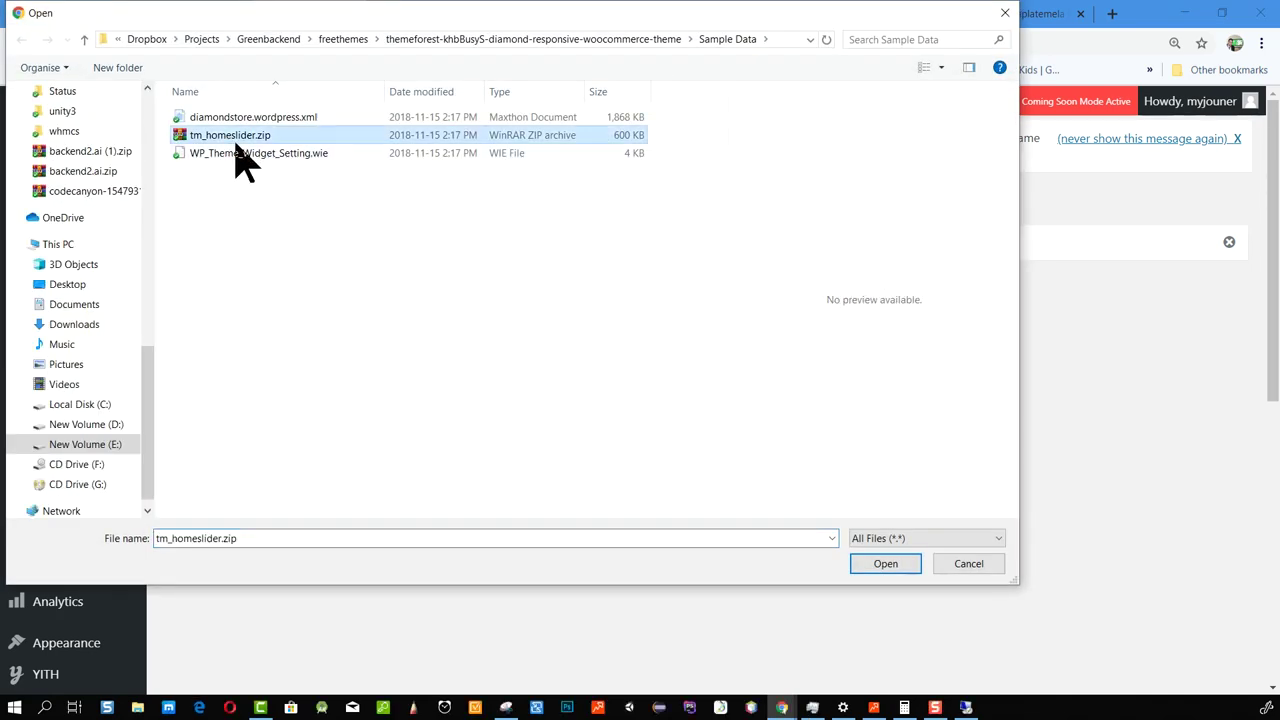
pyautogui.click(280, 117)
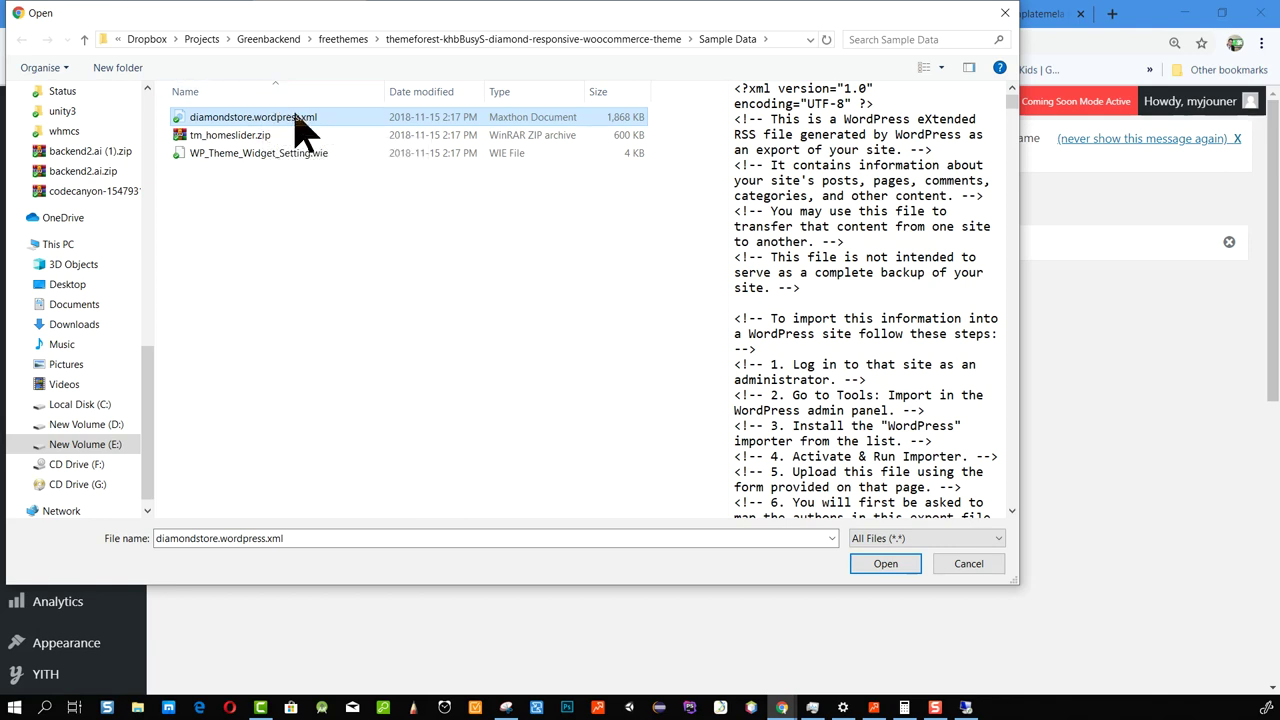
pyautogui.doubleClick(300, 118)
pyautogui.click(244, 402)
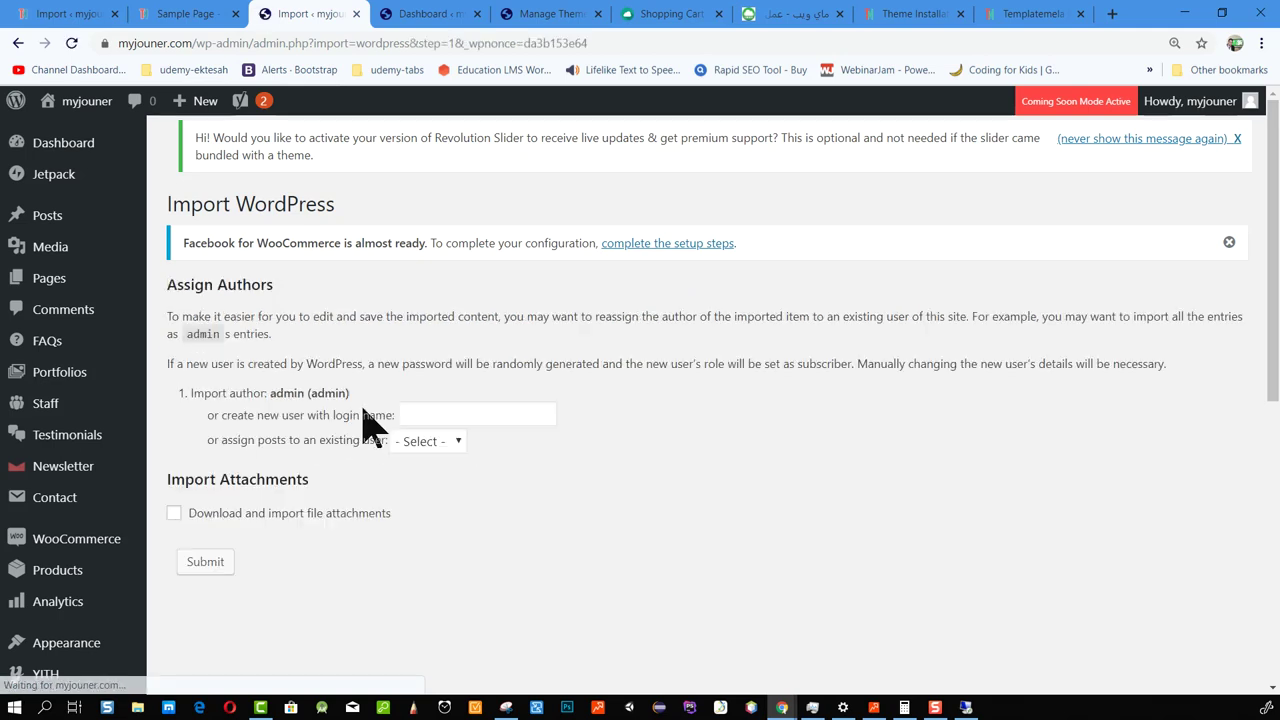
# Assign imported posts to the existing site user, include file attachments, and submit.
pyautogui.click(435, 441)
pyautogui.click(437, 483)
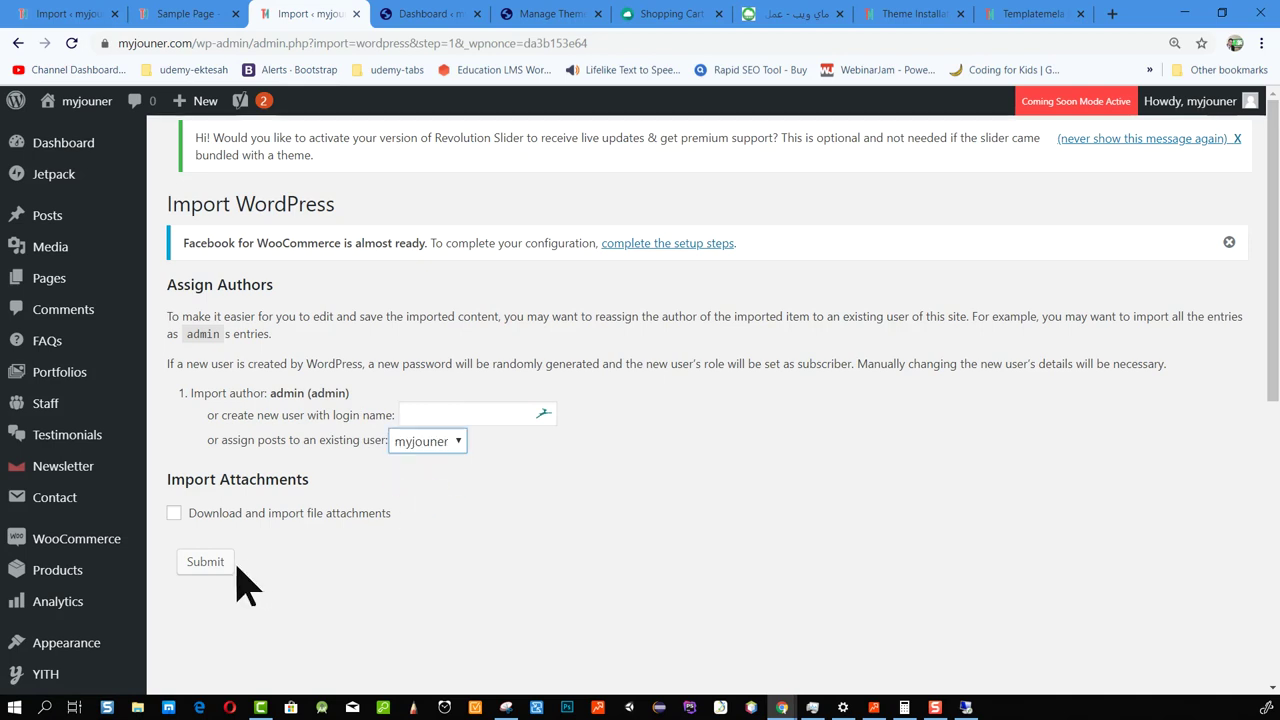
pyautogui.click(174, 513)
pyautogui.click(205, 562)
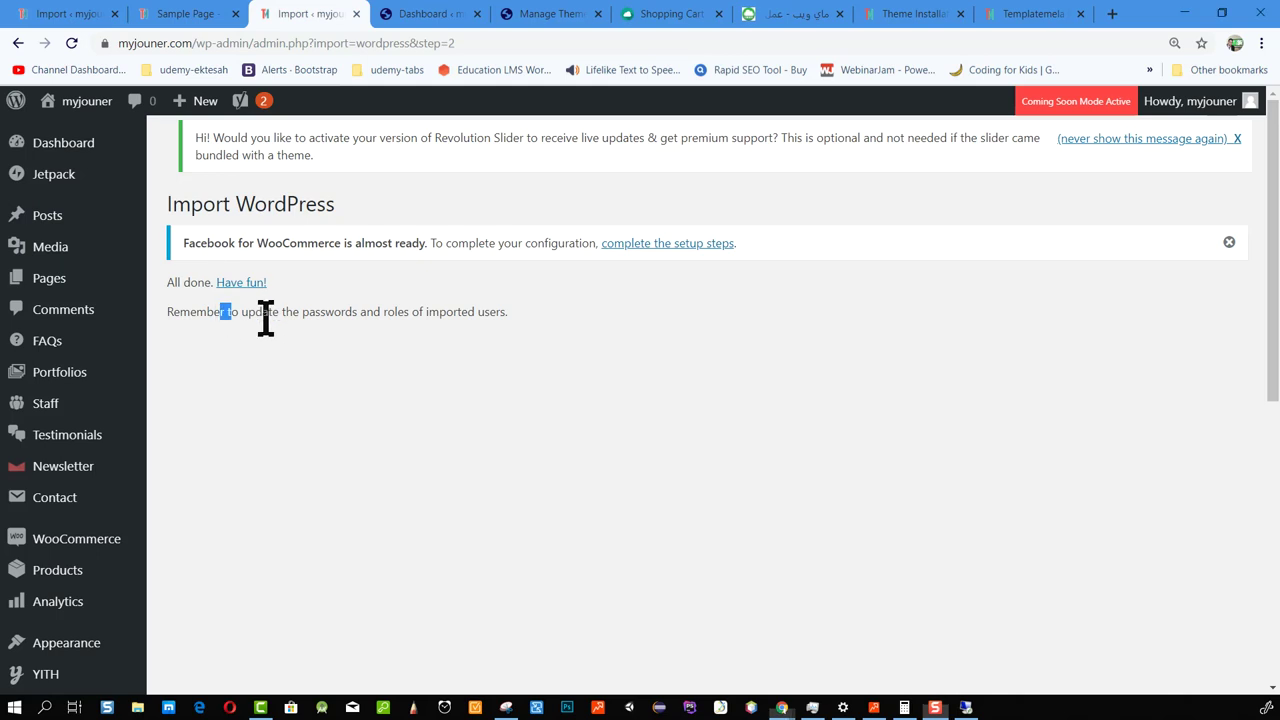
# Import widgets from WP_Theme_Widget_Setting.wie with the Widget Importer & Exporter.
pyautogui.scroll(-5, 530, 370)
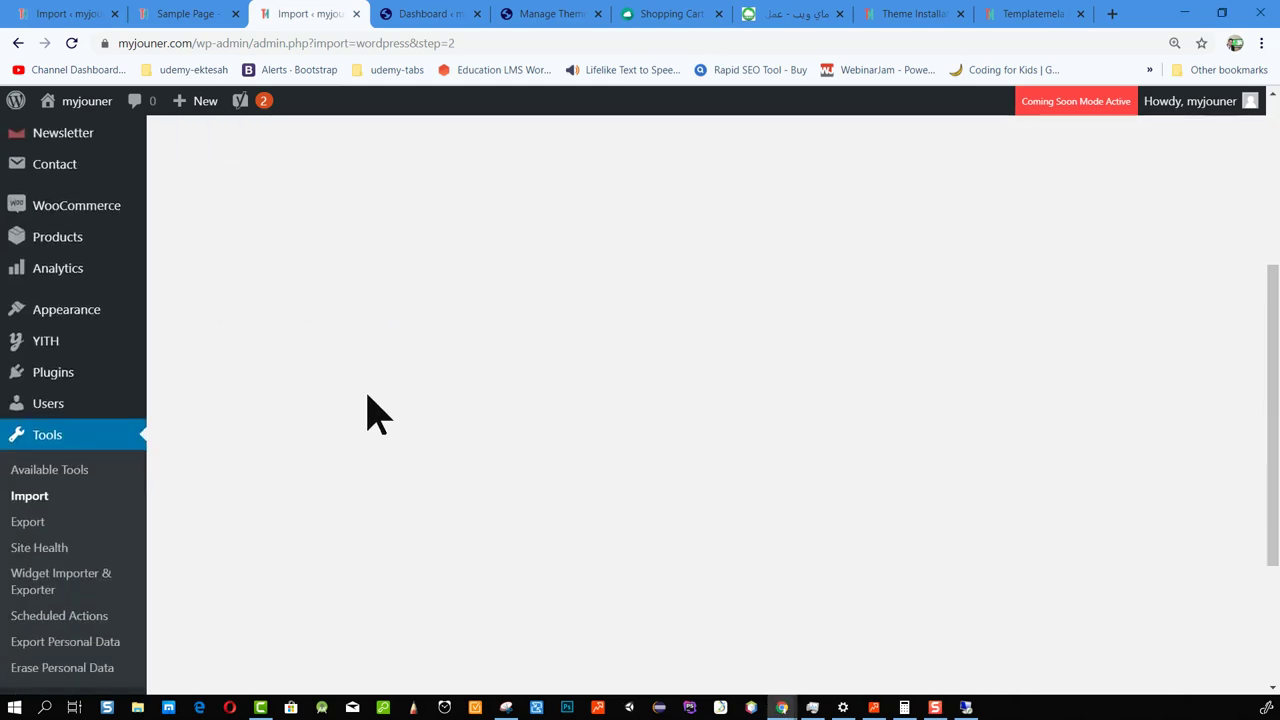
pyautogui.click(90, 510)
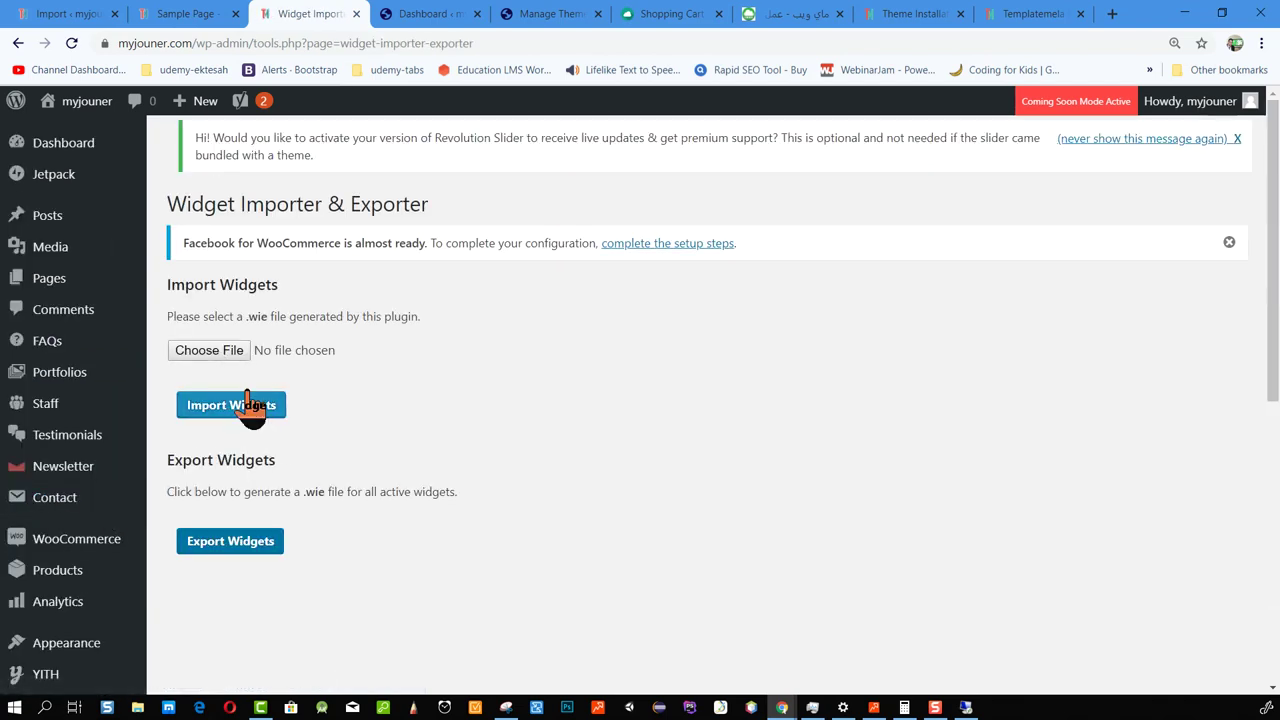
pyautogui.click(211, 352)
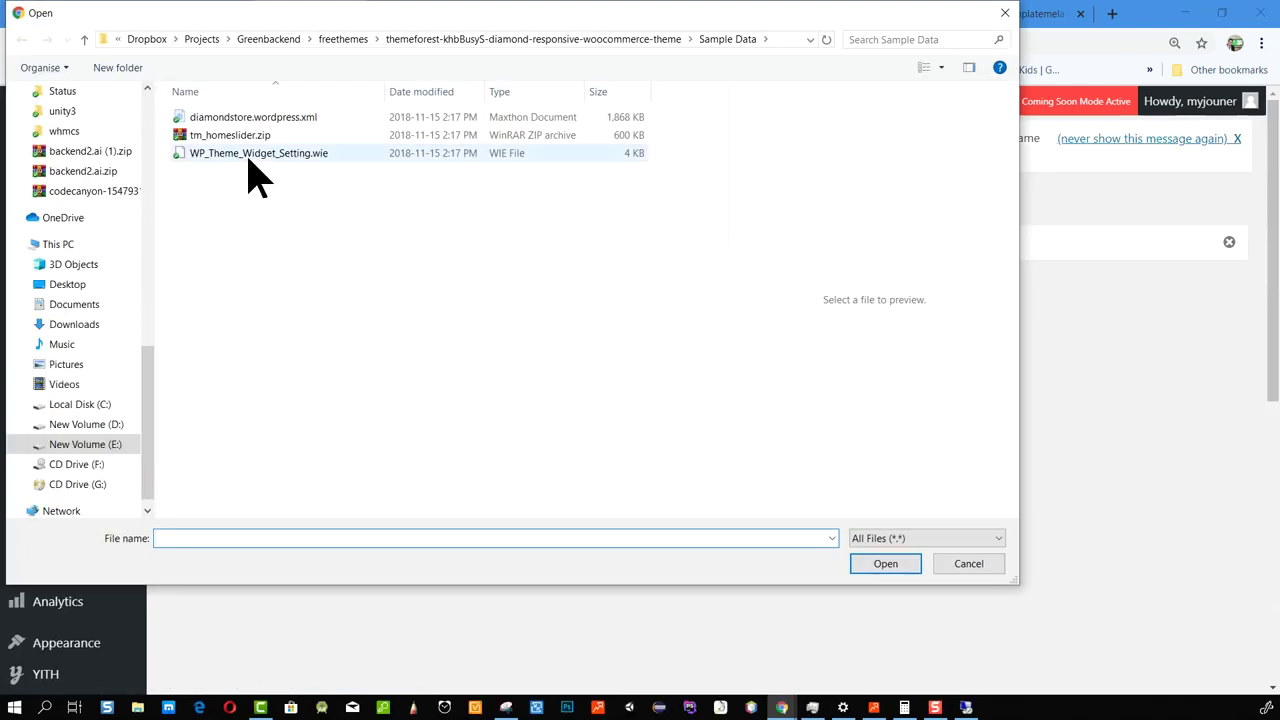
pyautogui.doubleClick(255, 149)
pyautogui.click(241, 404)
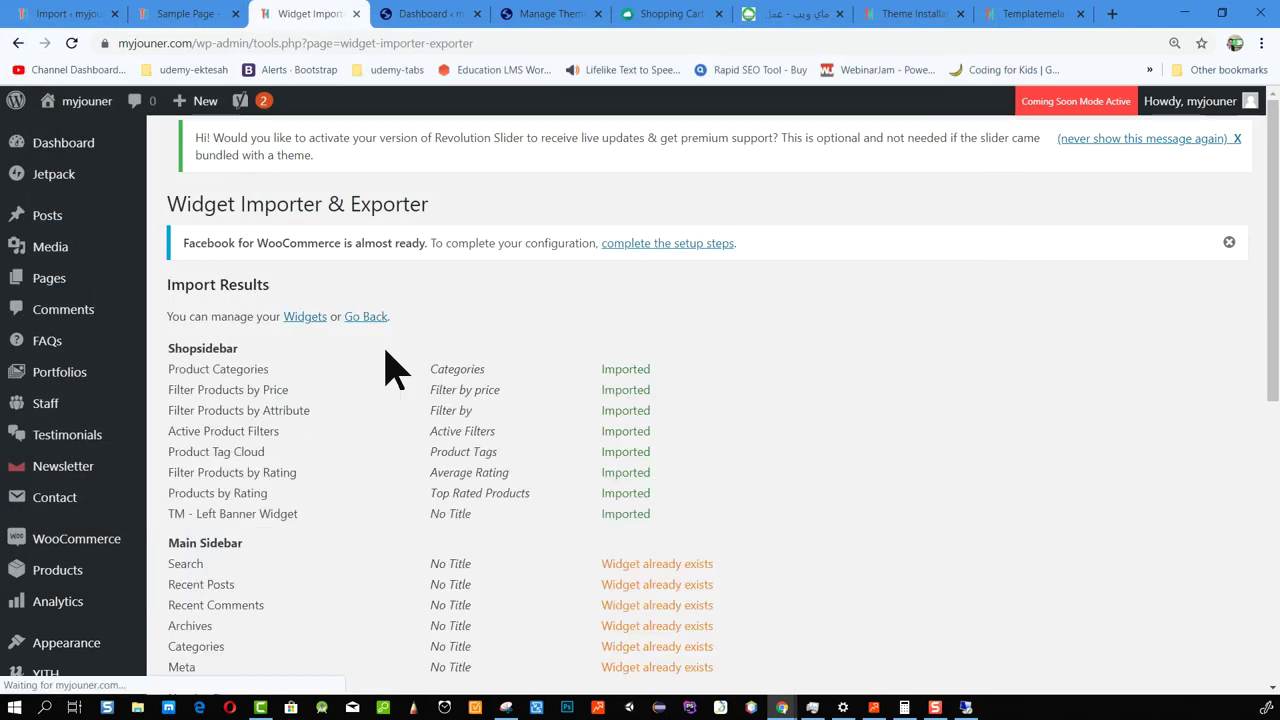
# Review the widget import results and go to the Widgets screen.
pyautogui.scroll(-3, 565, 463)
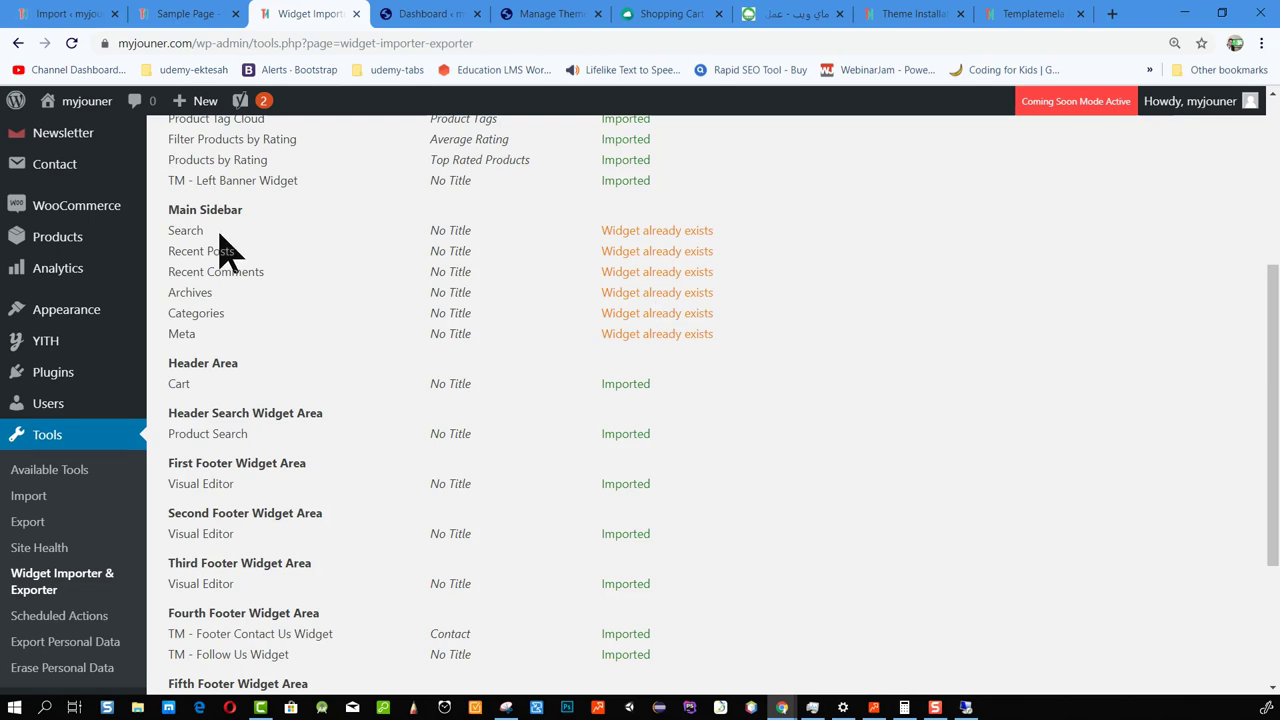
pyautogui.scroll(-3, 565, 372)
pyautogui.scroll(5, 605, 545)
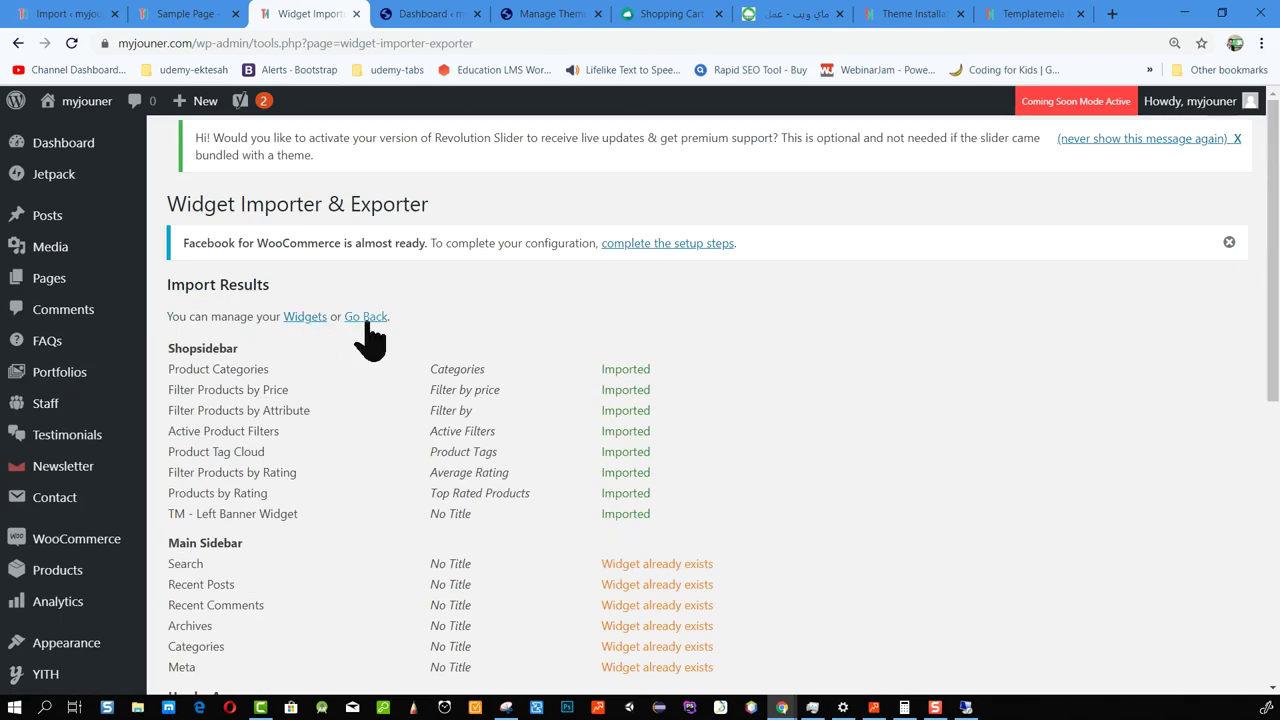
pyautogui.click(305, 317)
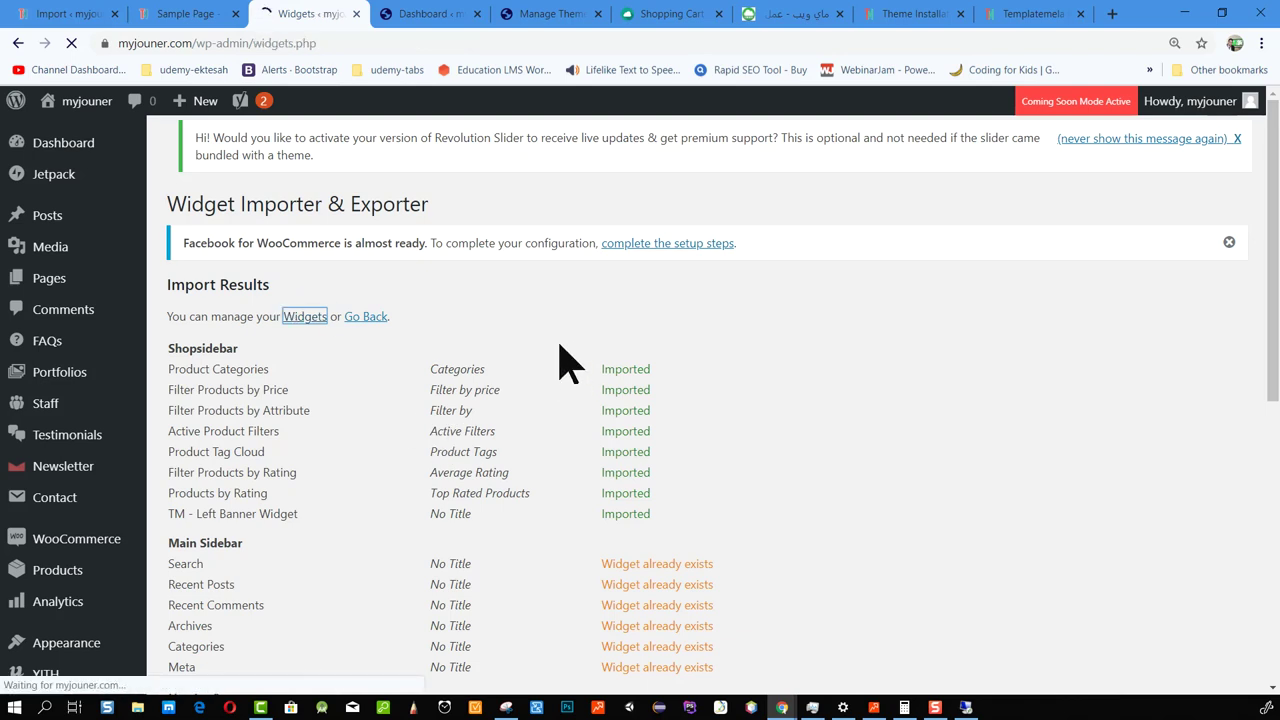
# Open WooCommerce Settings from the admin sidebar.
pyautogui.scroll(-5, 629, 397)
pyautogui.scroll(5, 635, 405)
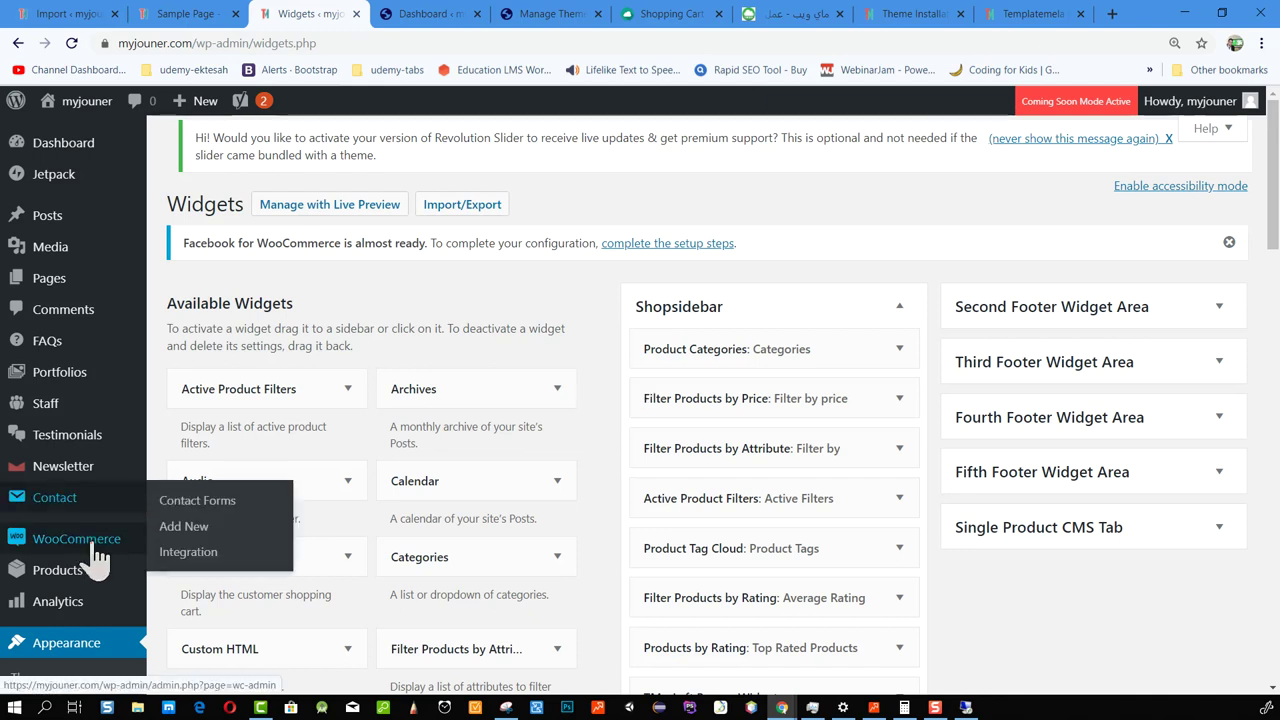
pyautogui.moveTo(100, 548)
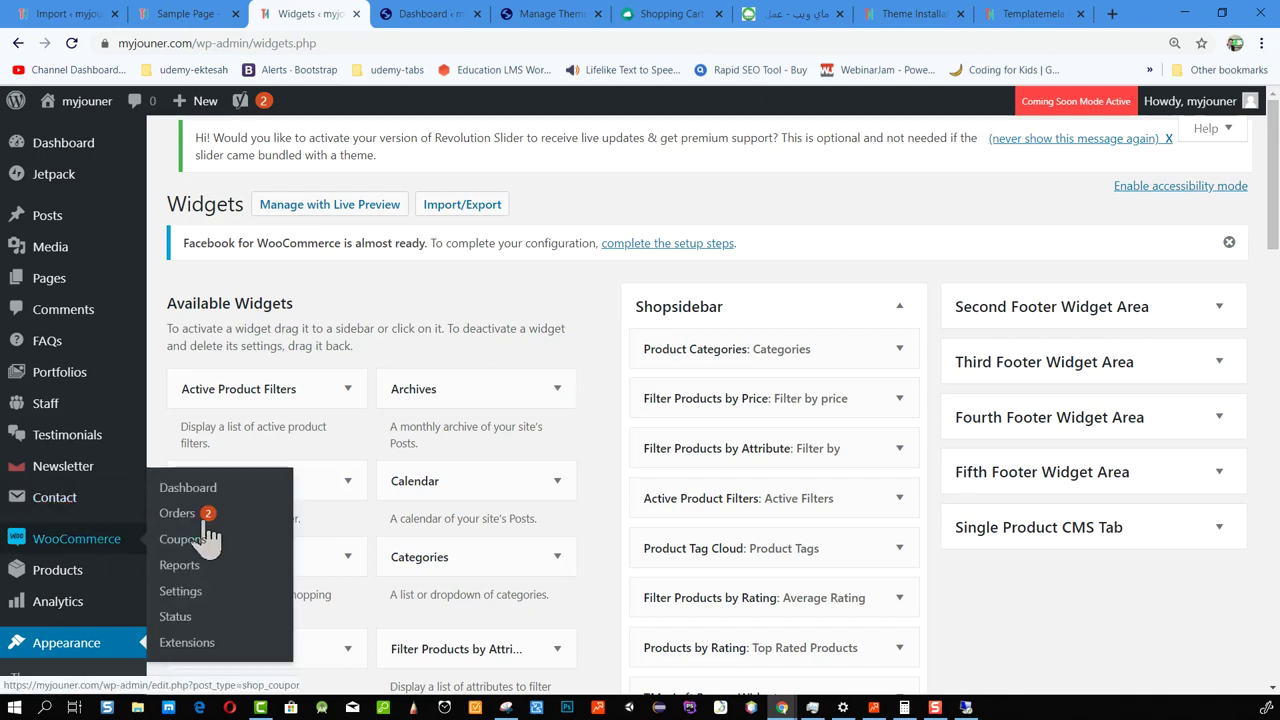
pyautogui.click(195, 596)
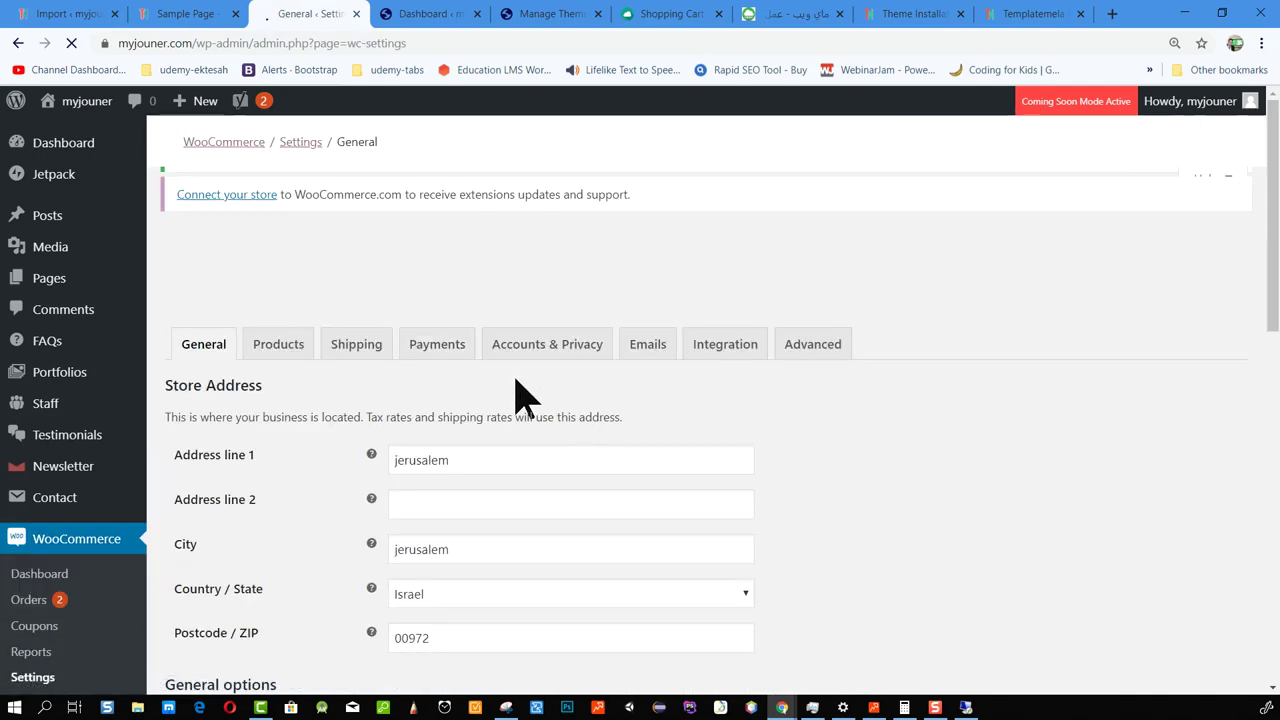
# Review the General tab's store address, selling, coupon and currency options.
pyautogui.scroll(-2, 434, 362)
pyautogui.scroll(-3, 640, 494)
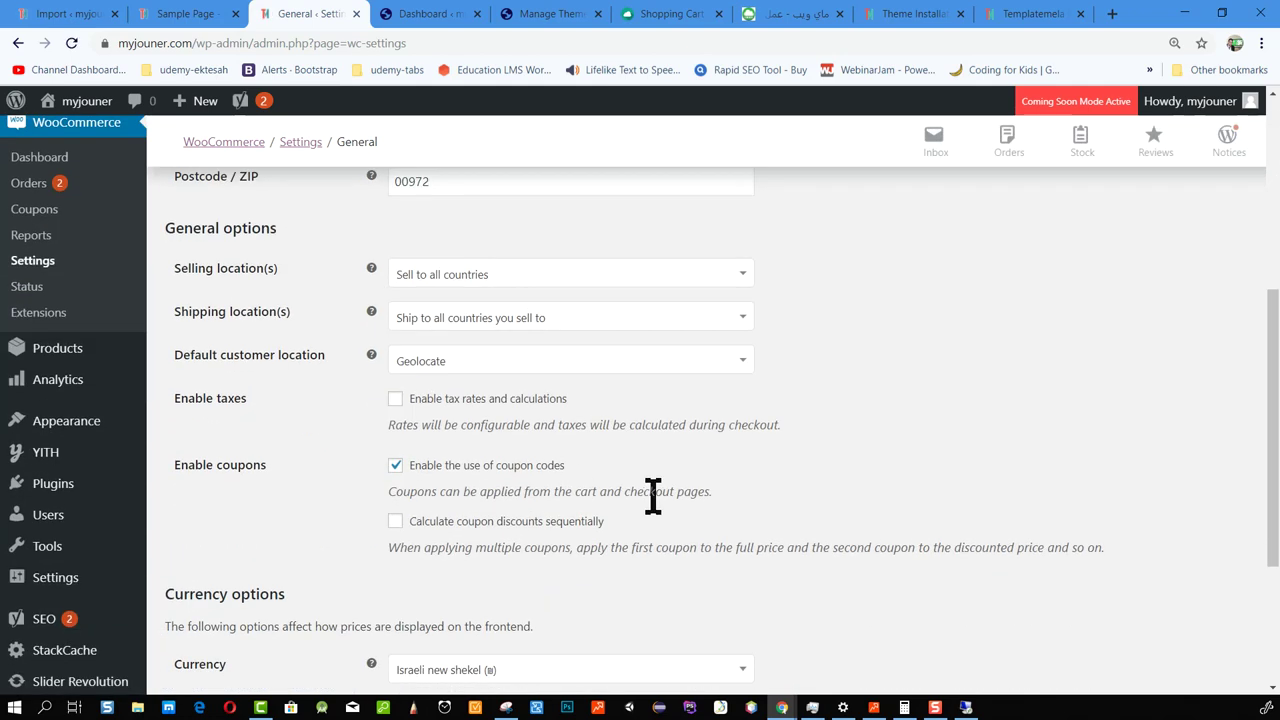
pyautogui.scroll(-1, 585, 415)
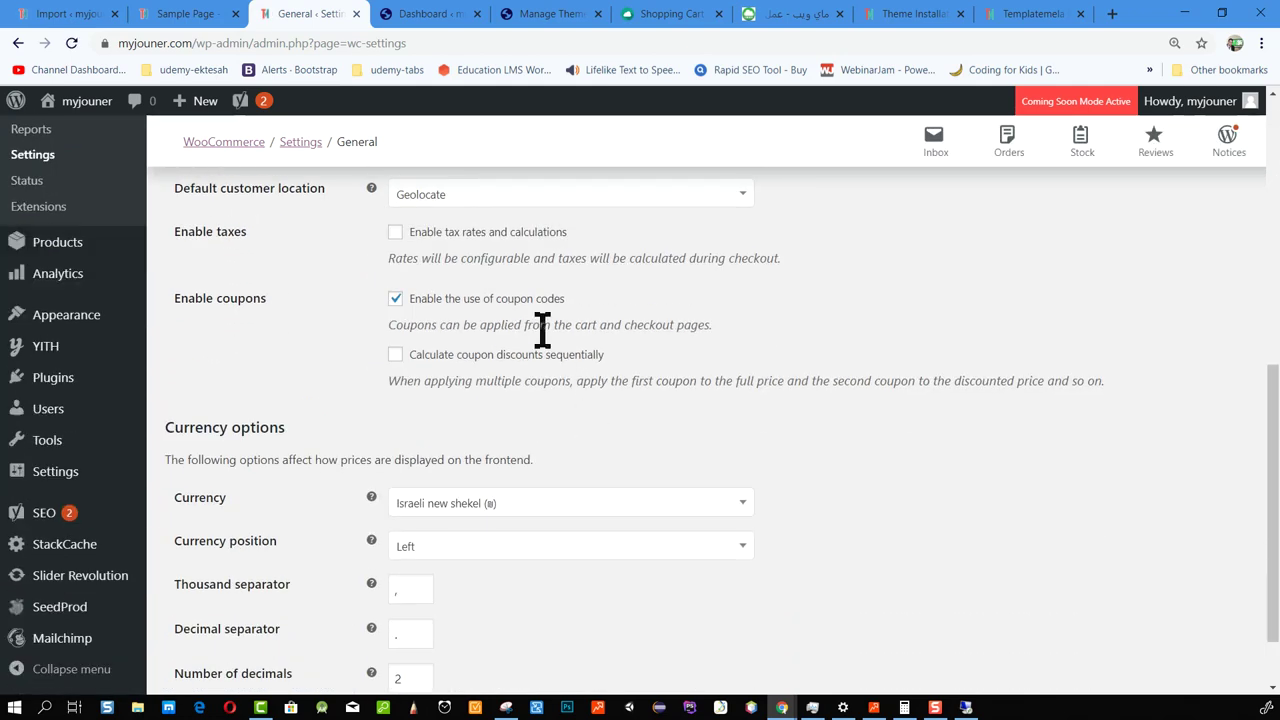
pyautogui.scroll(-1, 550, 340)
pyautogui.scroll(6, 680, 440)
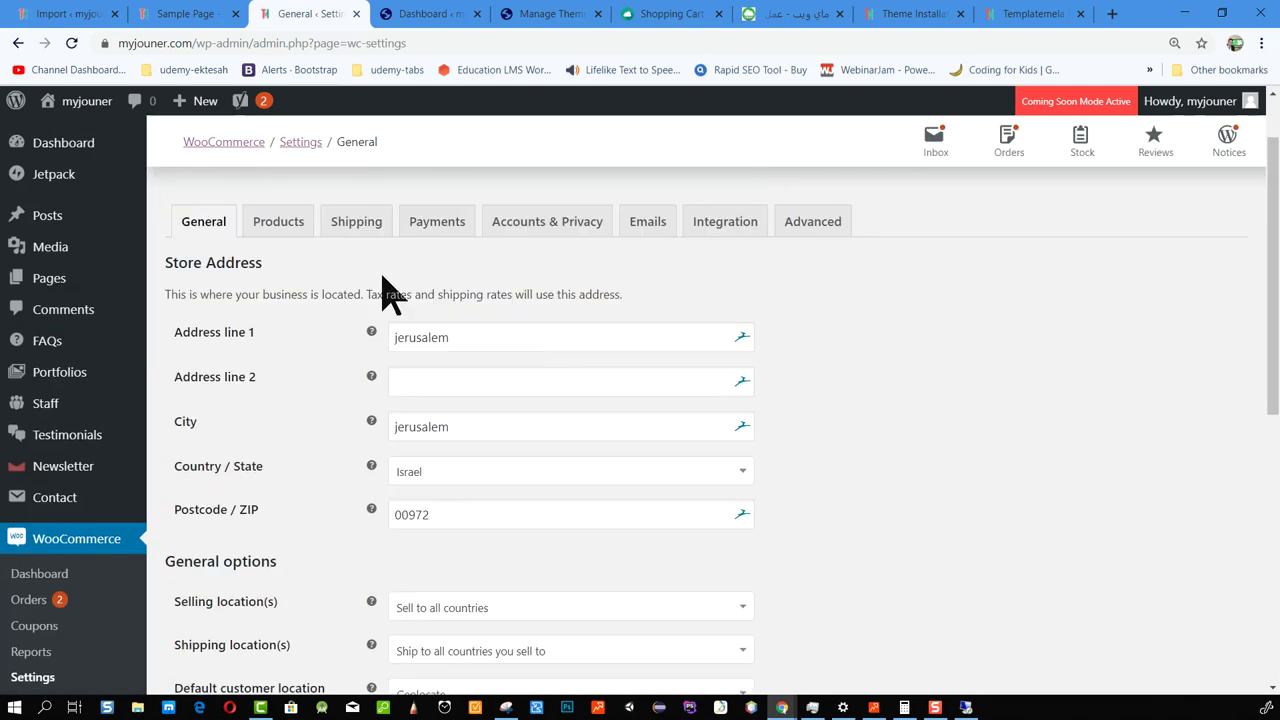
pyautogui.click(300, 224)
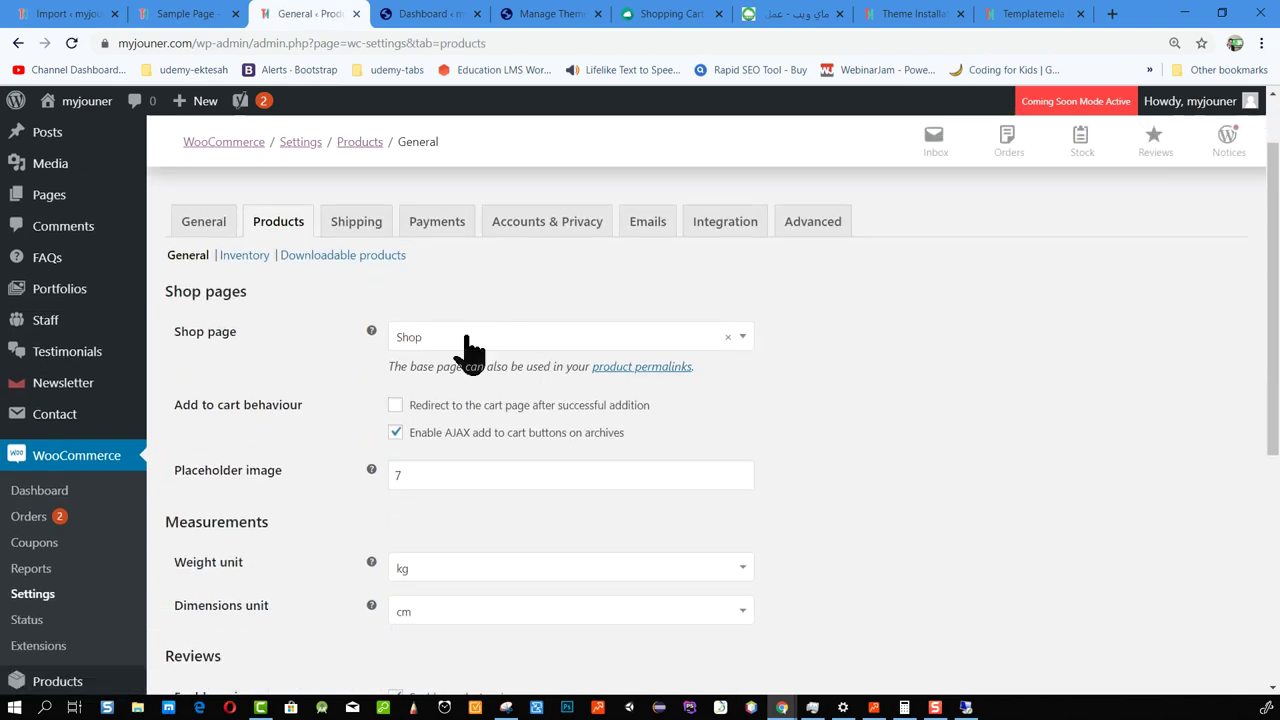
# Confirm Shop as the shop page in Products and review the Shipping settings.
pyautogui.click(425, 345)
pyautogui.click(448, 498)
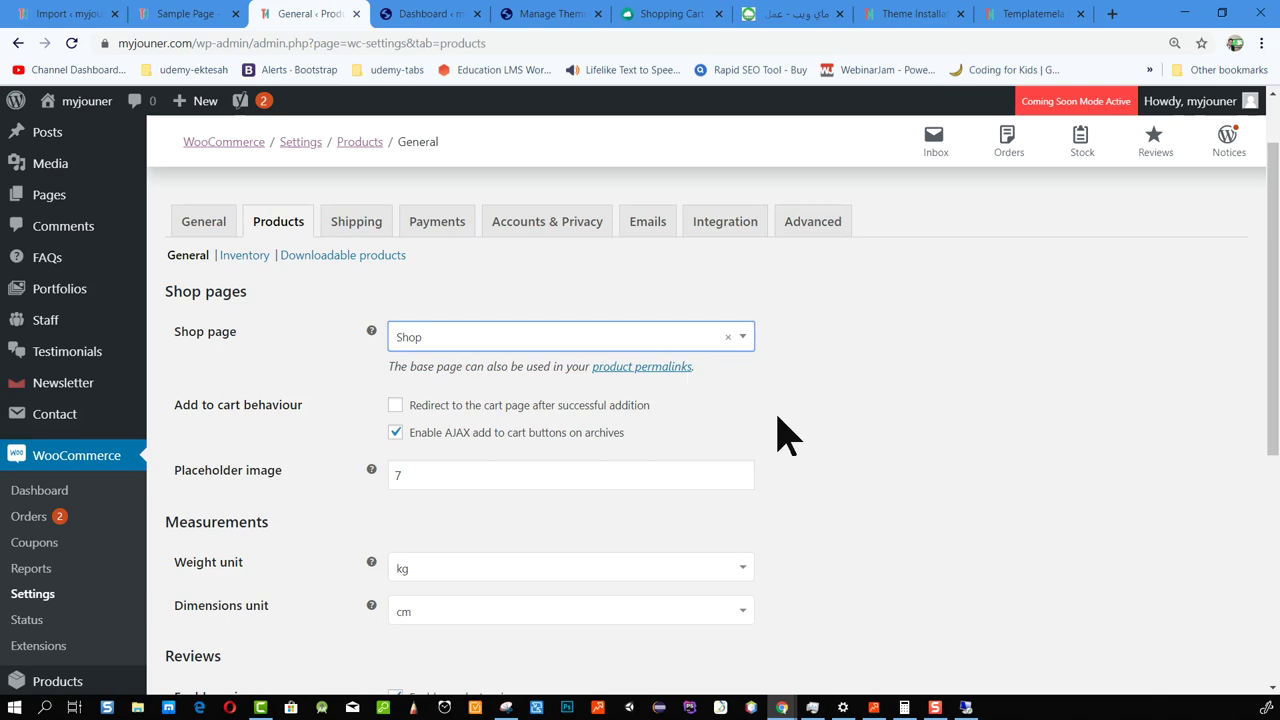
pyautogui.scroll(-5, 755, 415)
pyautogui.scroll(6, 634, 349)
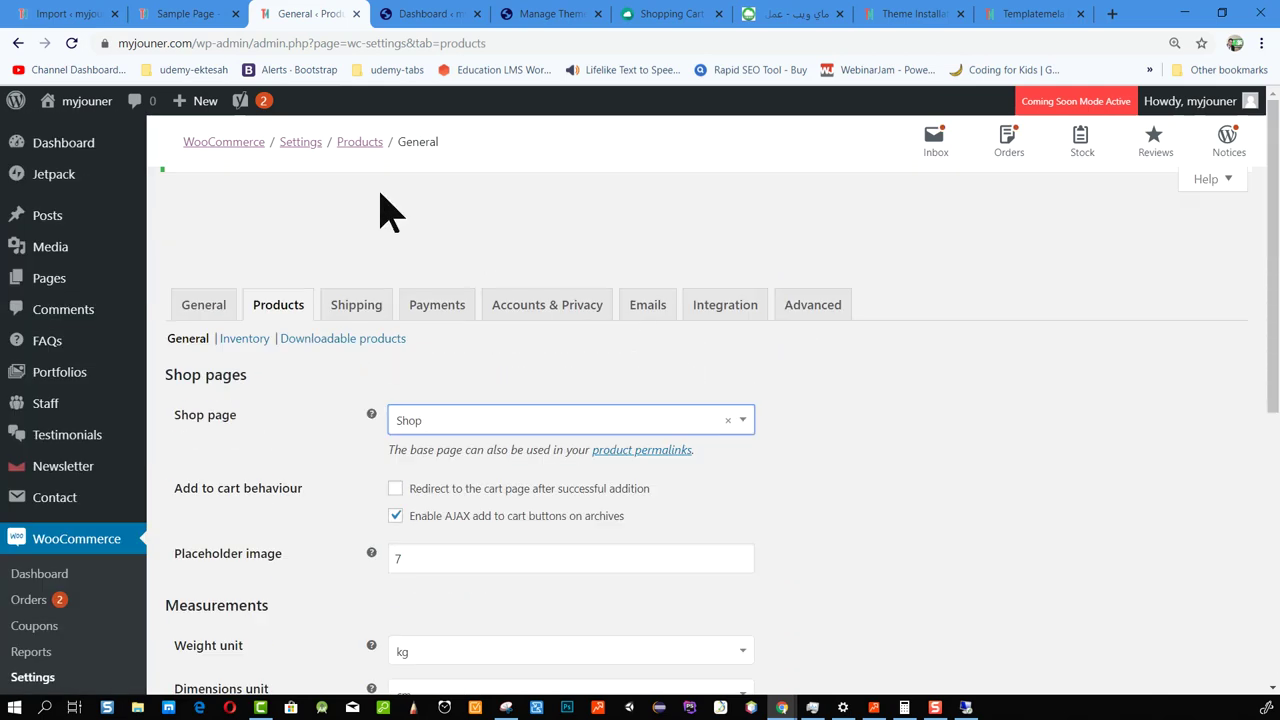
pyautogui.click(352, 308)
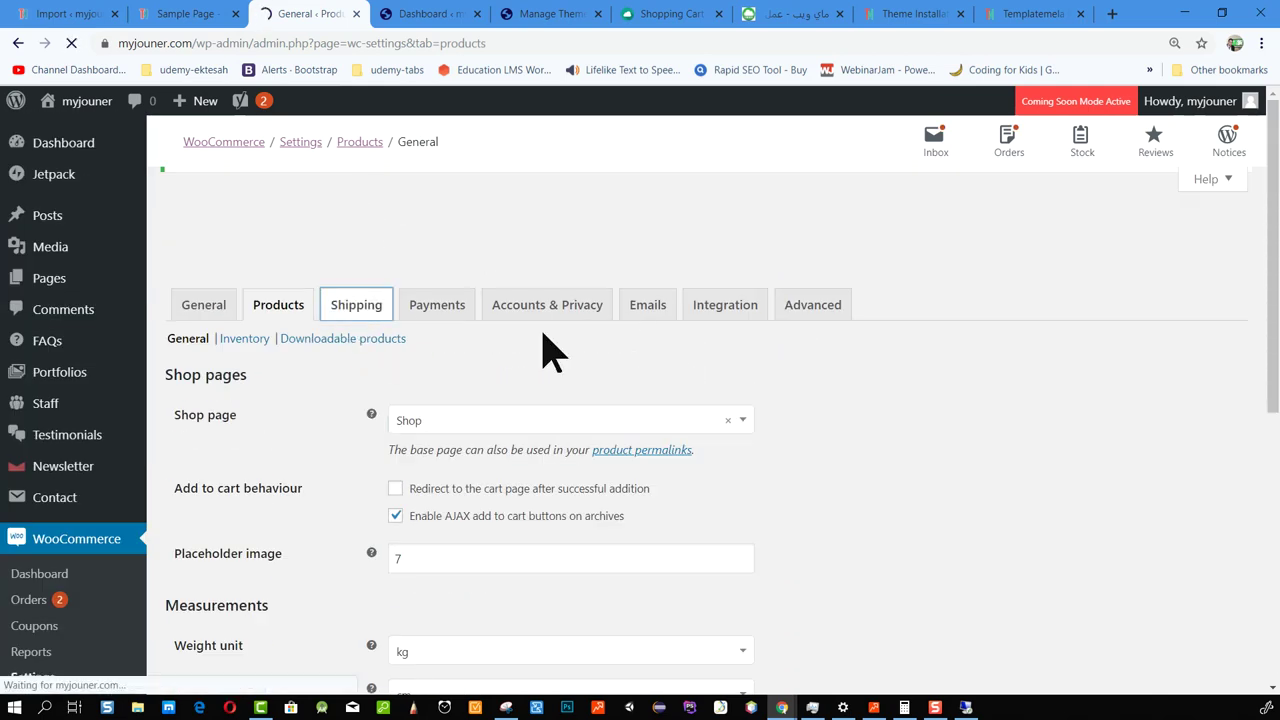
pyautogui.scroll(-1, 447, 375)
pyautogui.scroll(1, 447, 375)
# Enable Cash on delivery in the WooCommerce Payments tab.
pyautogui.click(445, 316)
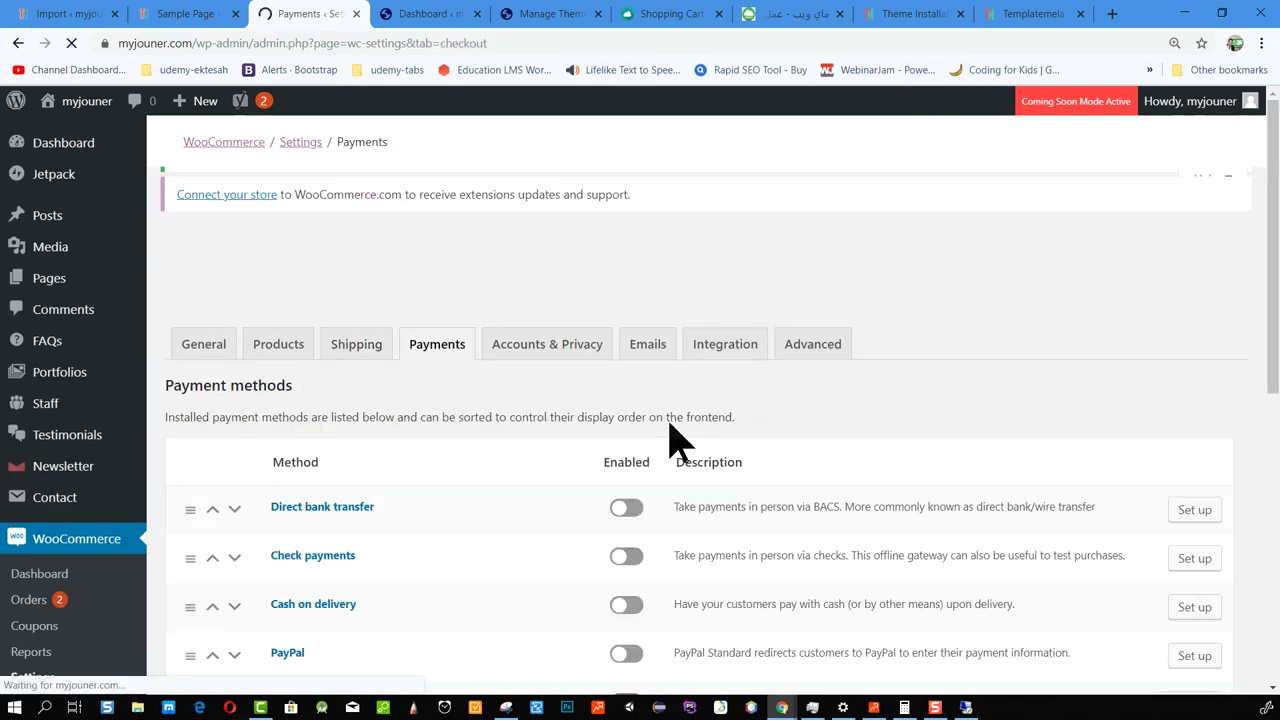
pyautogui.scroll(-3, 660, 430)
pyautogui.scroll(-2, 414, 363)
pyautogui.scroll(4, 414, 363)
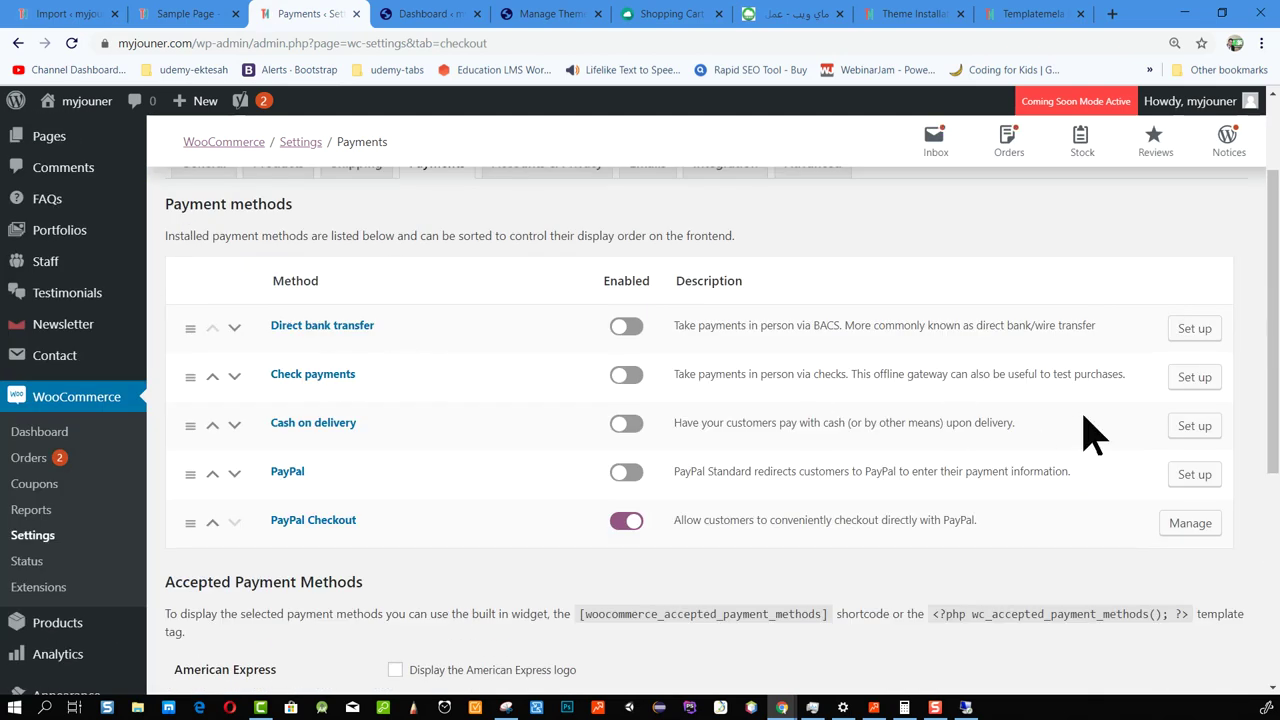
pyautogui.click(643, 425)
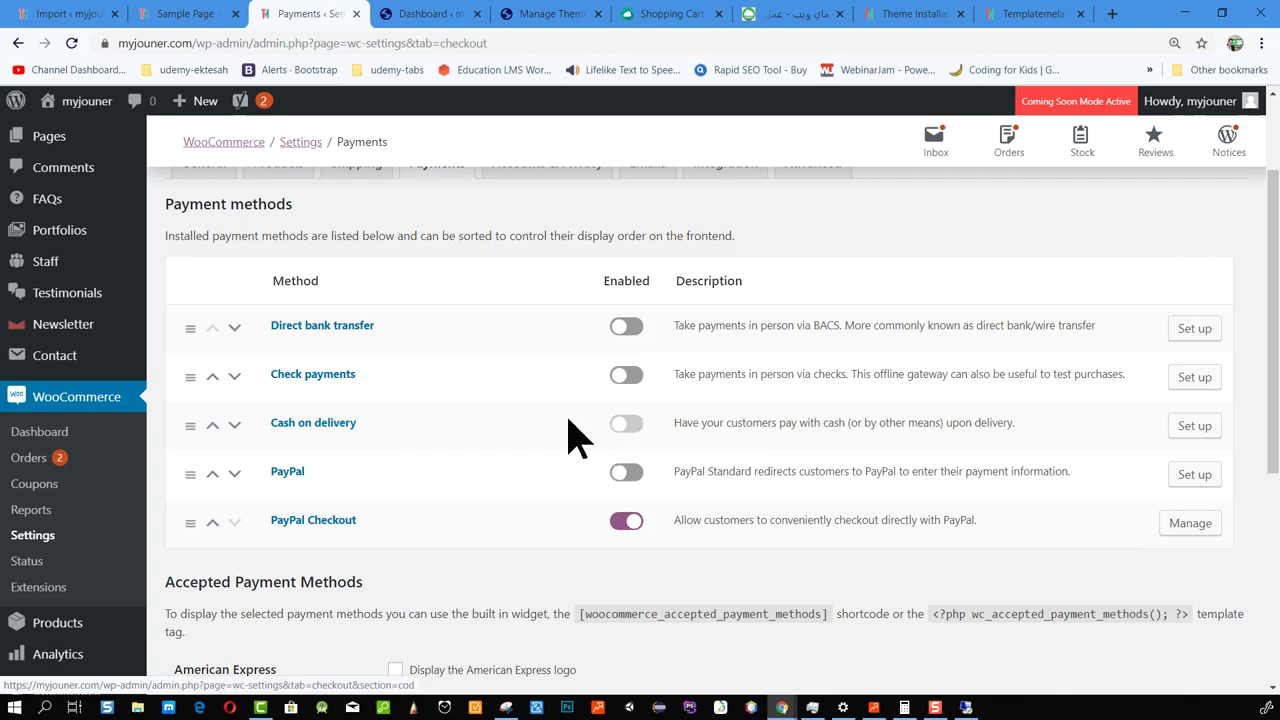
pyautogui.scroll(2, 500, 430)
pyautogui.click(530, 310)
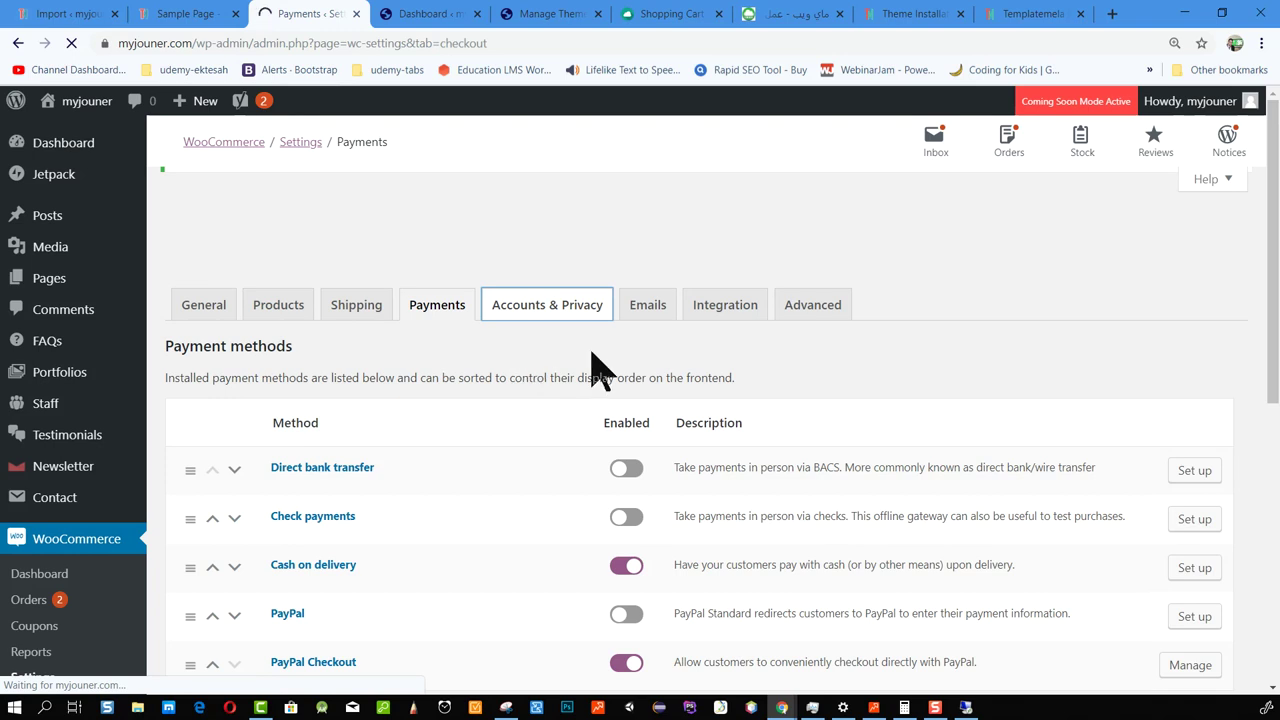
# Review the Accounts & Privacy options and the Emails notification list, then move to Advanced.
pyautogui.scroll(-3, 655, 440)
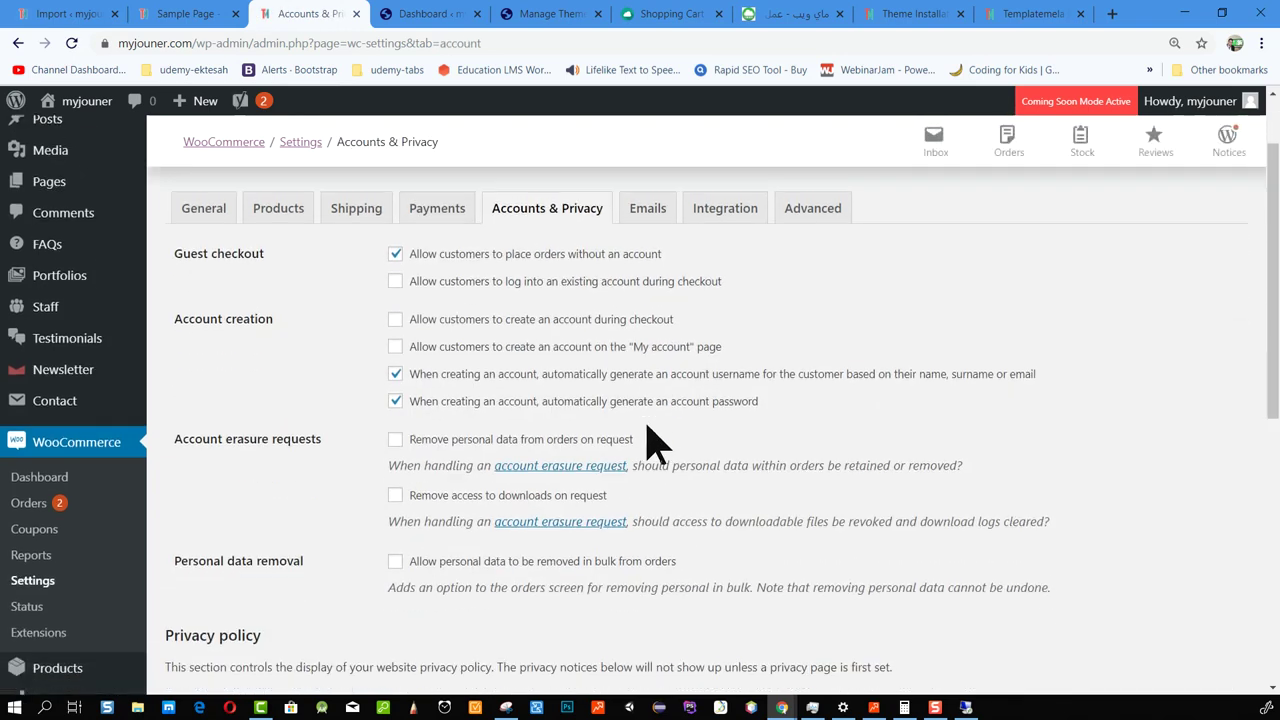
pyautogui.scroll(-2, 560, 422)
pyautogui.scroll(-3, 634, 457)
pyautogui.scroll(8, 629, 457)
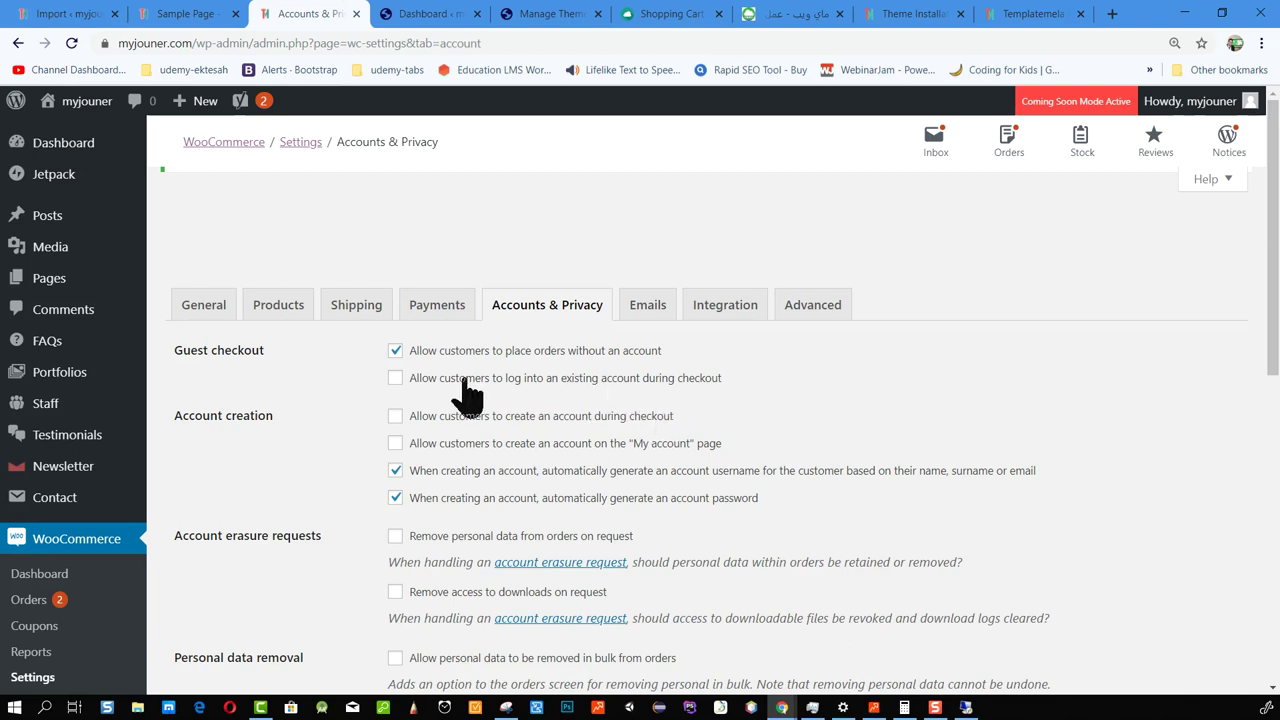
pyautogui.scroll(-1, 478, 410)
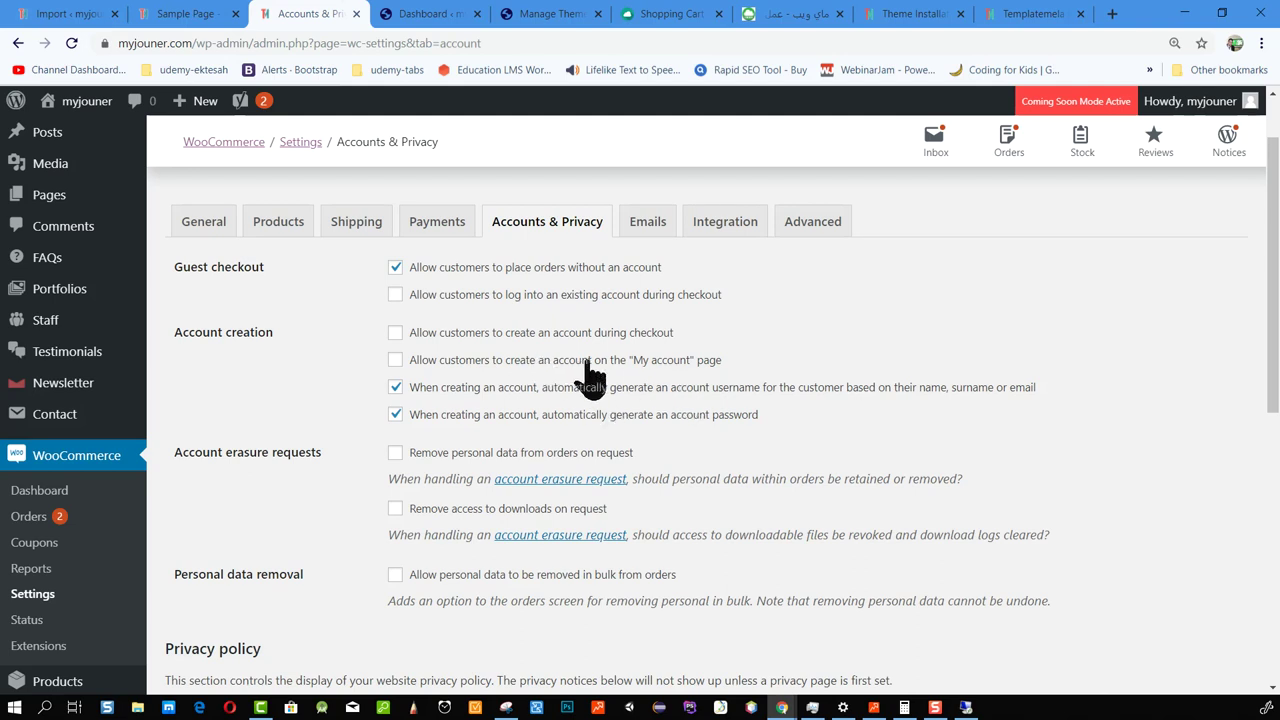
pyautogui.scroll(-3, 710, 388)
pyautogui.scroll(3, 697, 390)
pyautogui.click(650, 240)
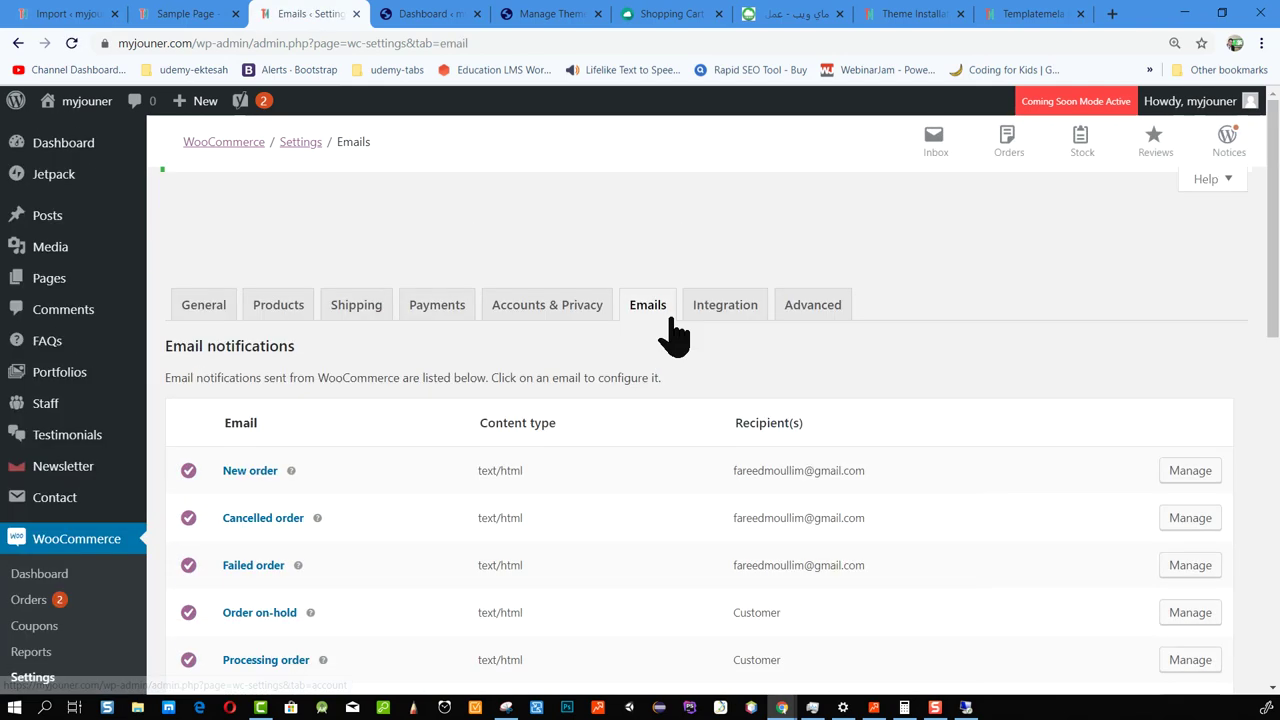
pyautogui.click(800, 310)
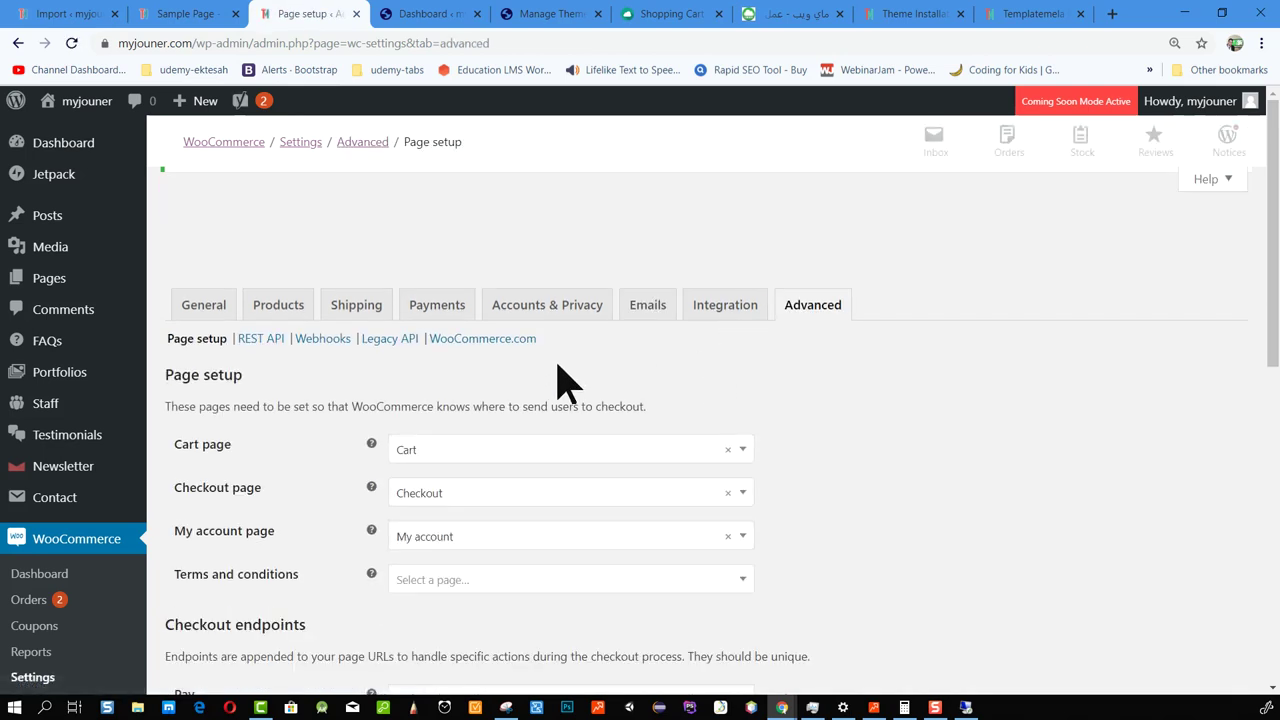
# Set Terms & Conditions as the terms and conditions page in Page setup.
pyautogui.scroll(-1, 565, 383)
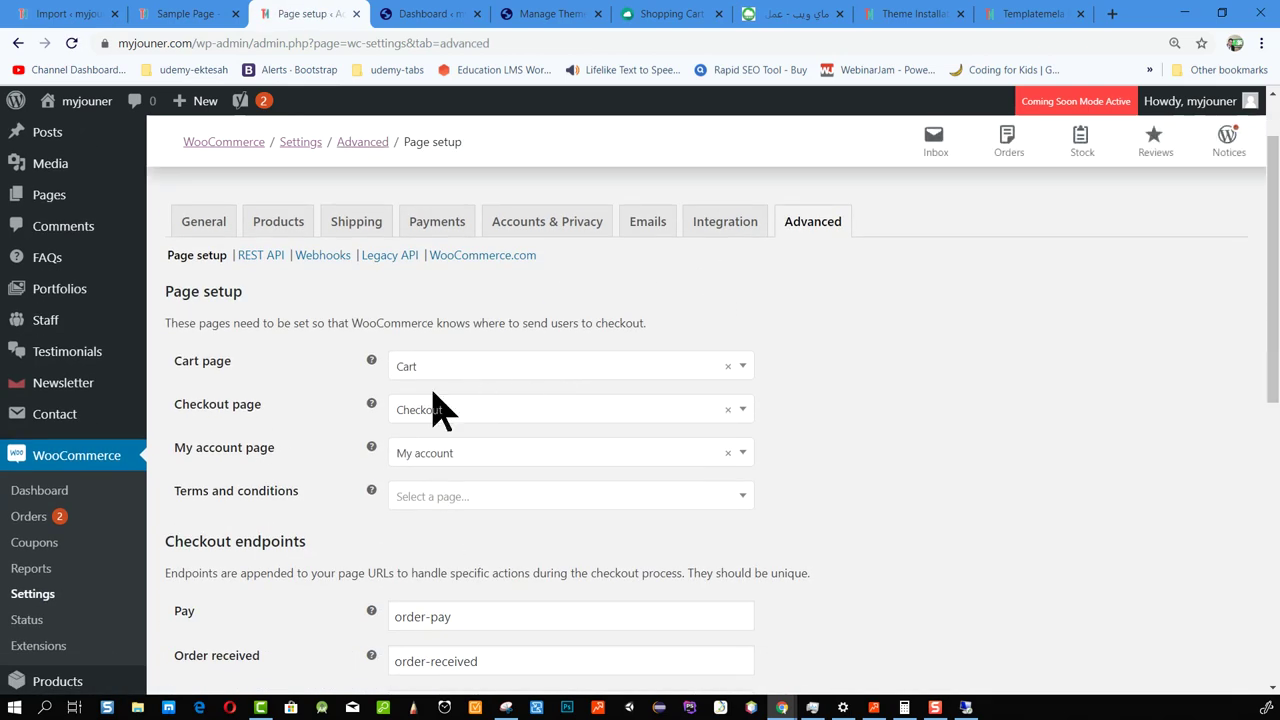
pyautogui.click(462, 497)
pyautogui.scroll(3, 505, 430)
pyautogui.scroll(-4, 513, 400)
pyautogui.scroll(2, 513, 400)
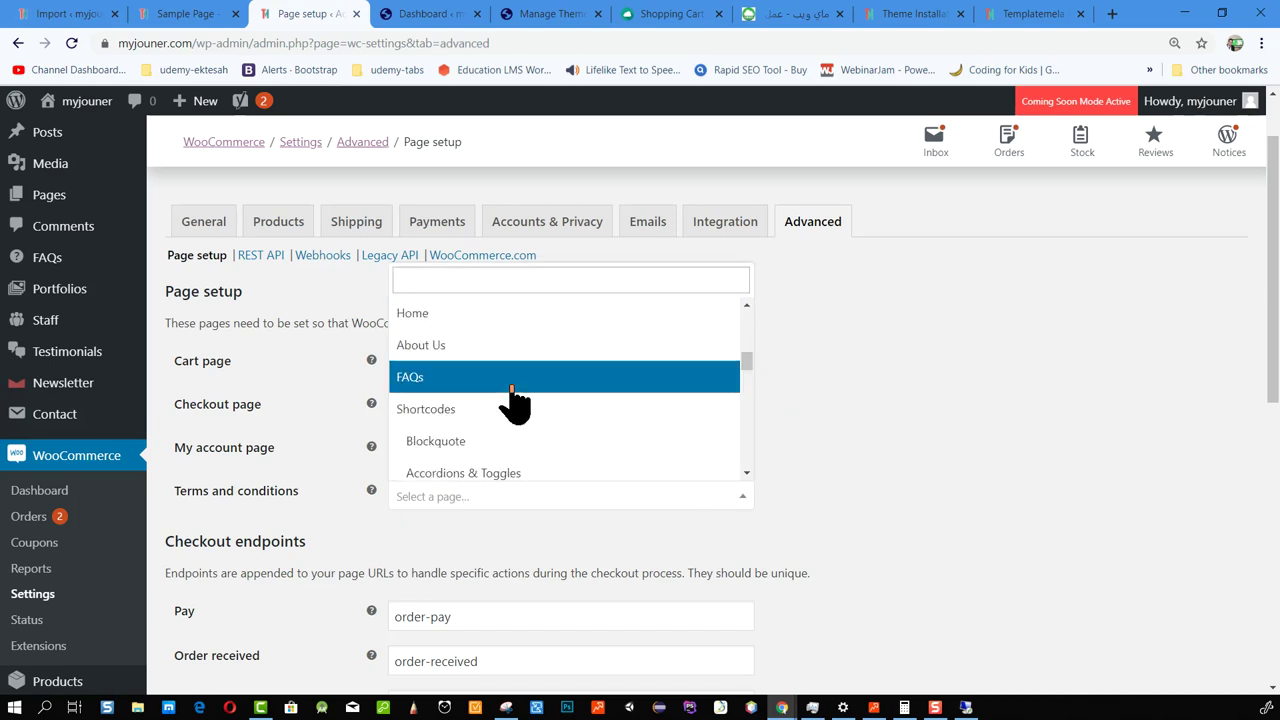
pyautogui.write('tt')
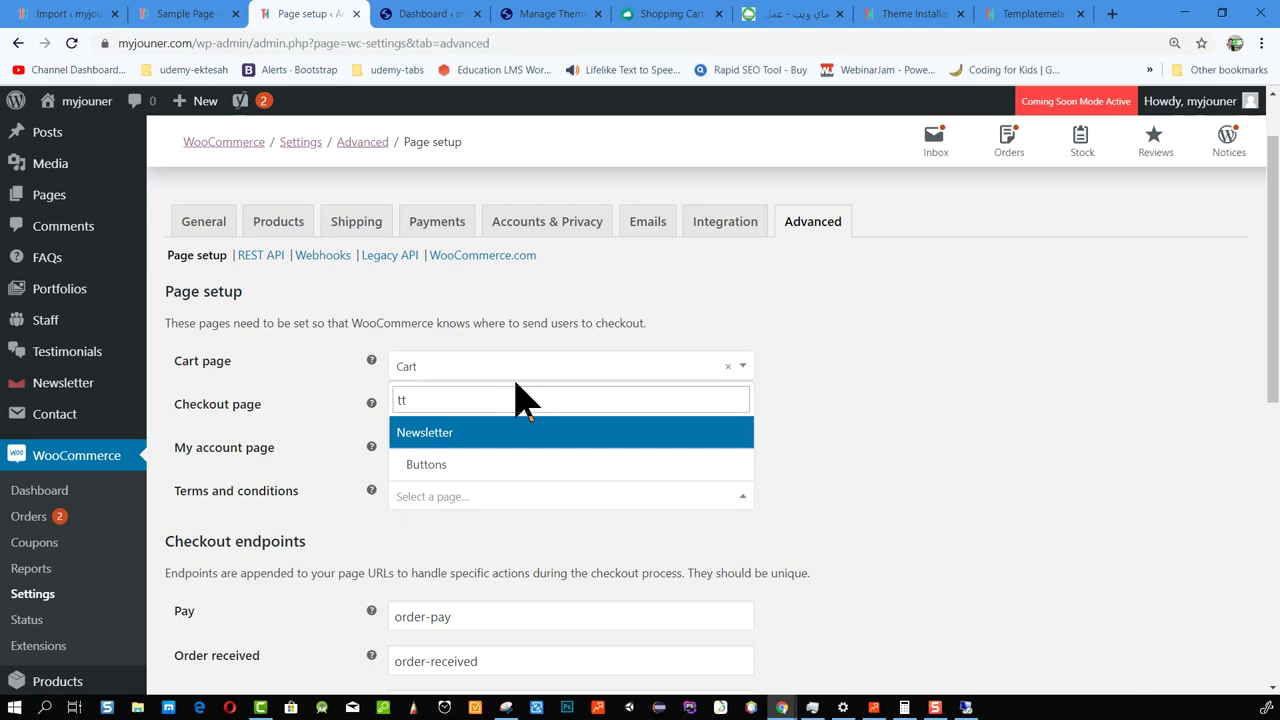
pyautogui.press('BackSpace')
pyautogui.write('er')
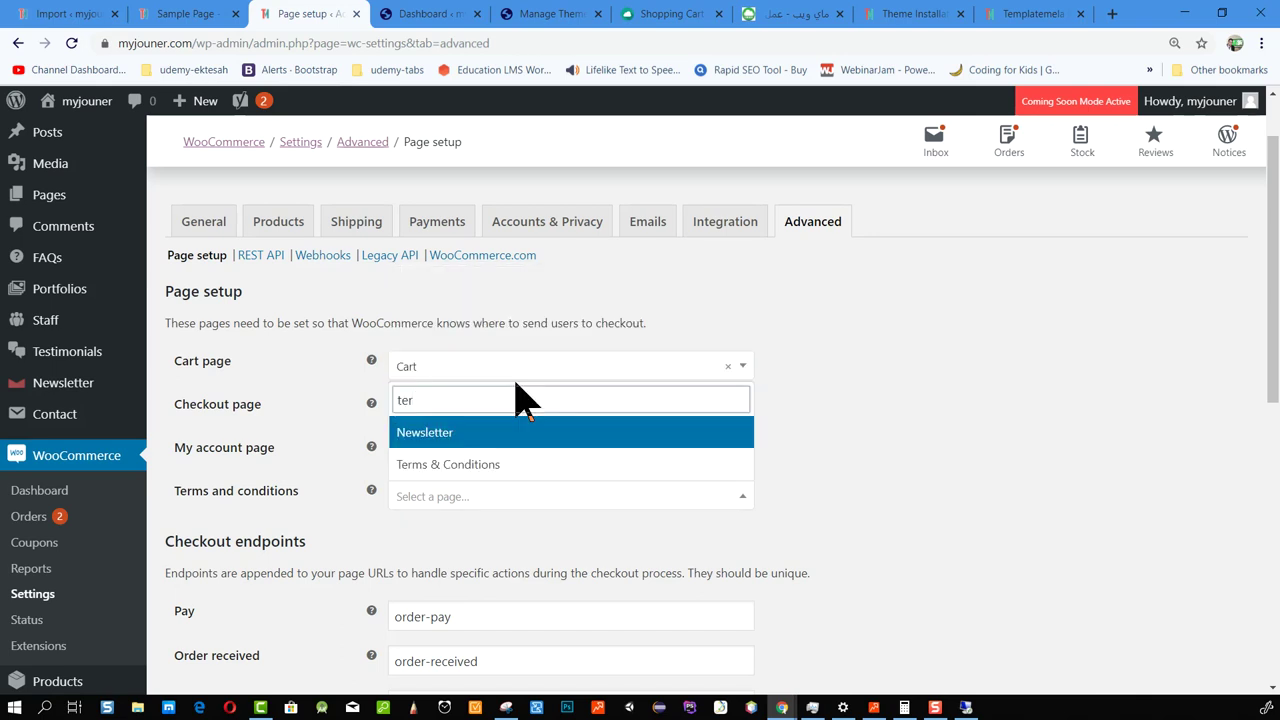
pyautogui.press('Down')
pyautogui.press('Return')
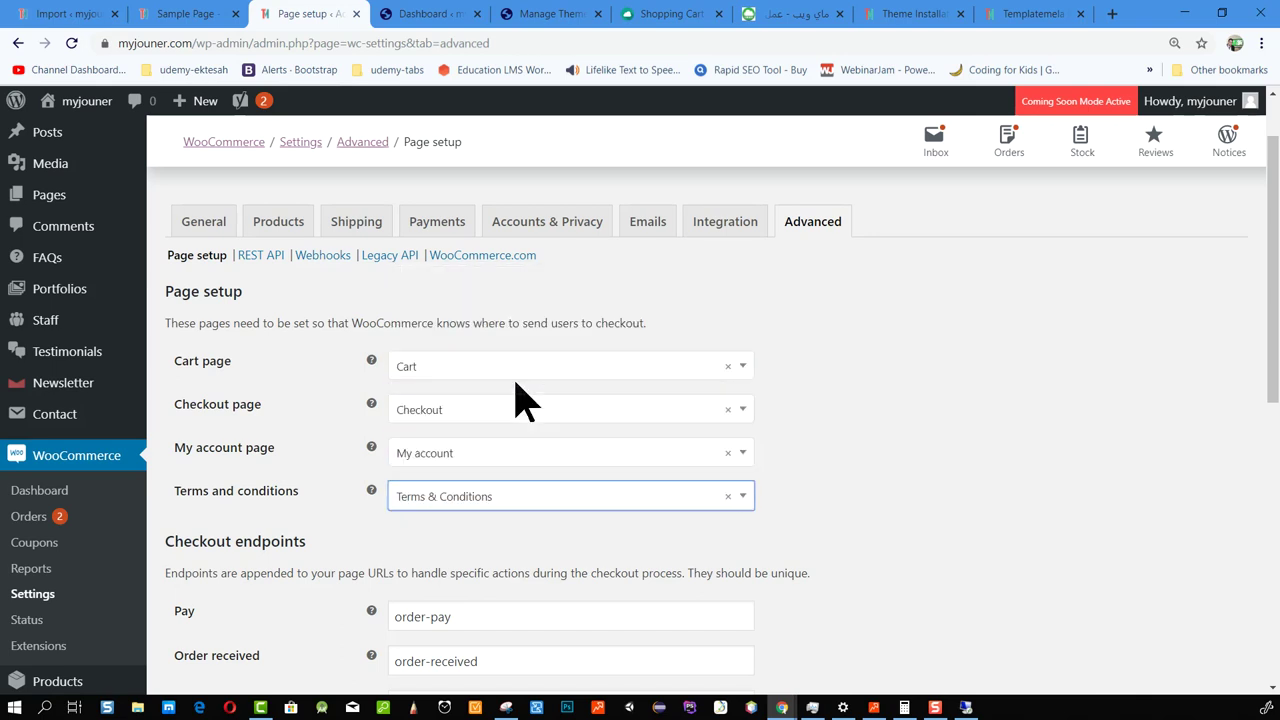
# Save the WooCommerce Advanced page setup settings.
pyautogui.scroll(-3, 666, 466)
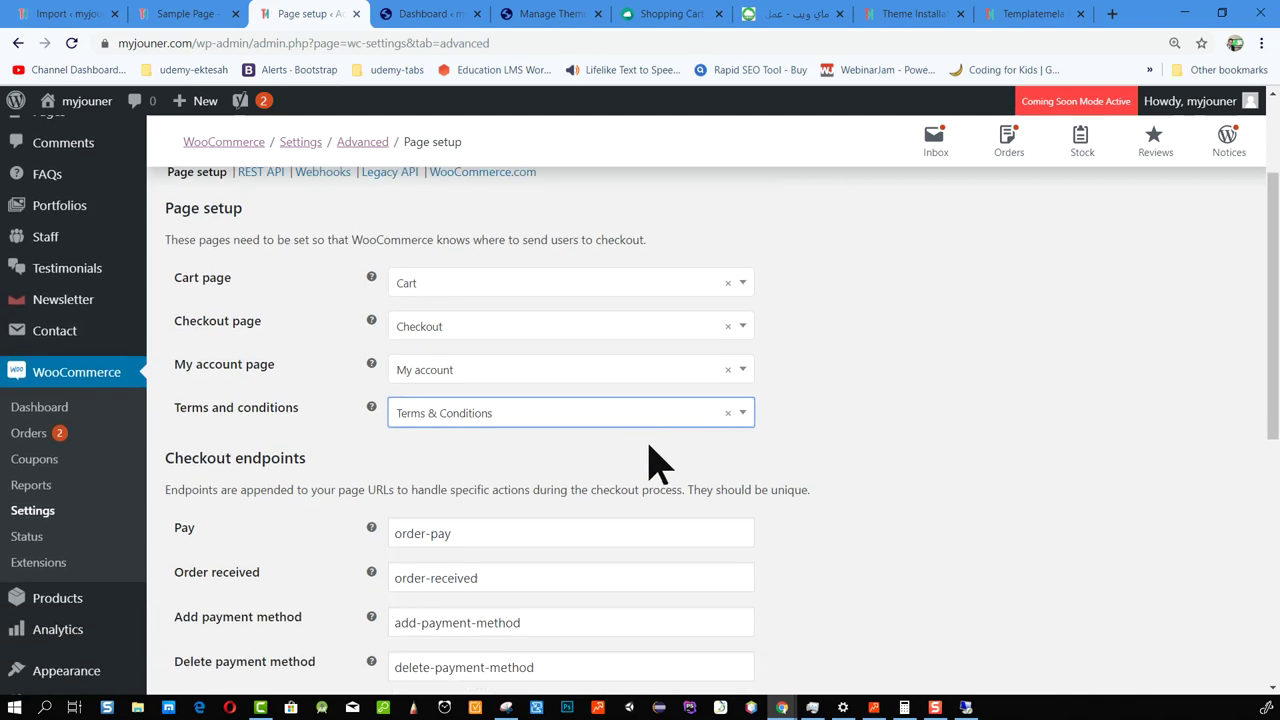
pyautogui.scroll(-4, 448, 411)
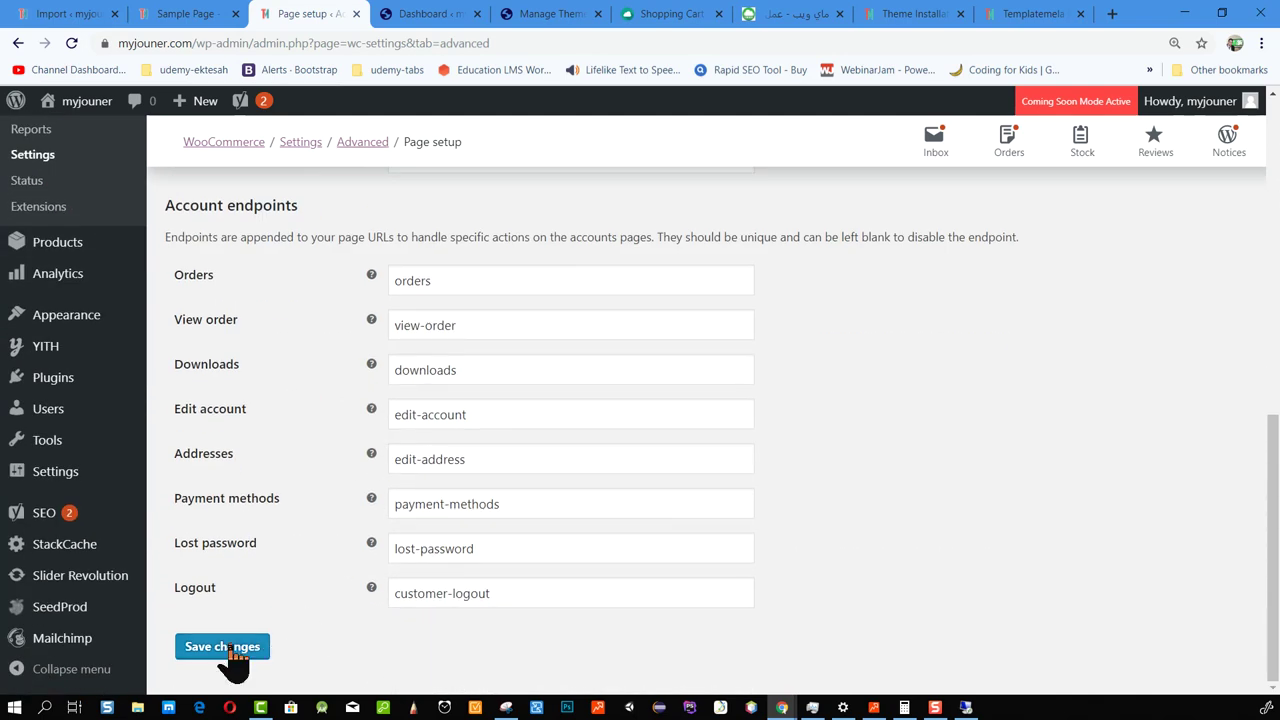
pyautogui.click(200, 652)
pyautogui.scroll(5, 370, 490)
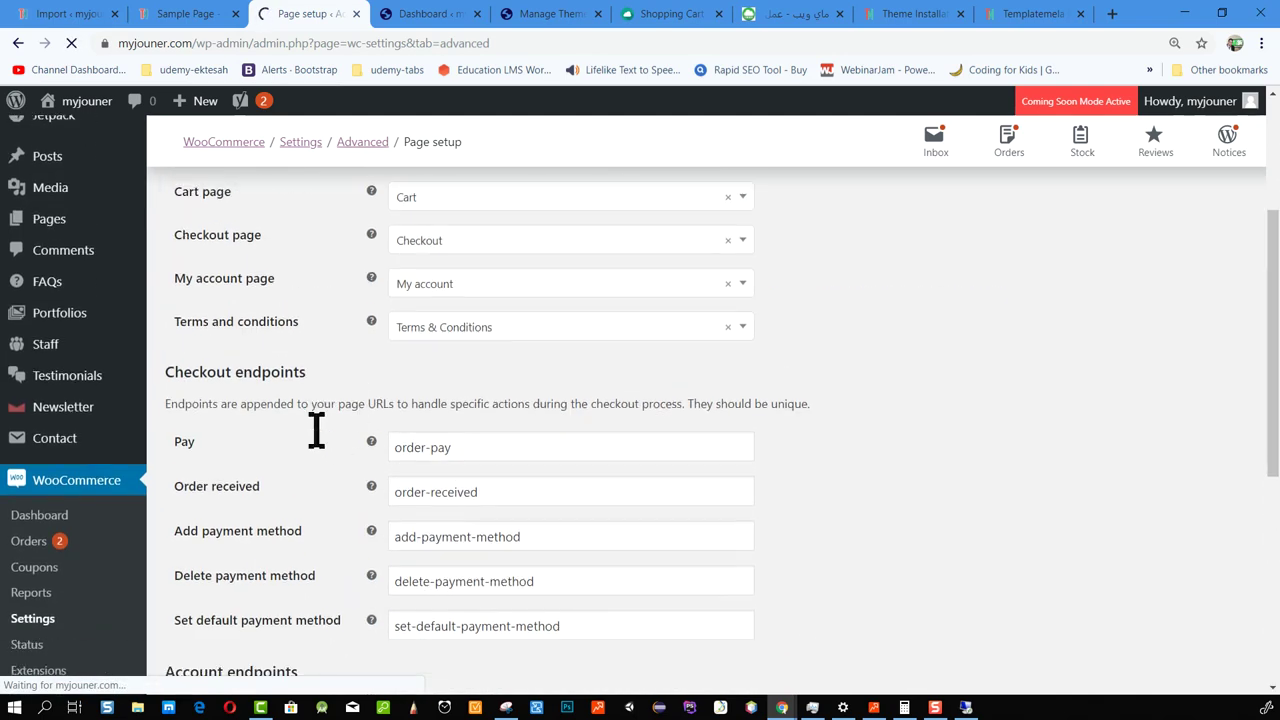
pyautogui.scroll(-3, 277, 466)
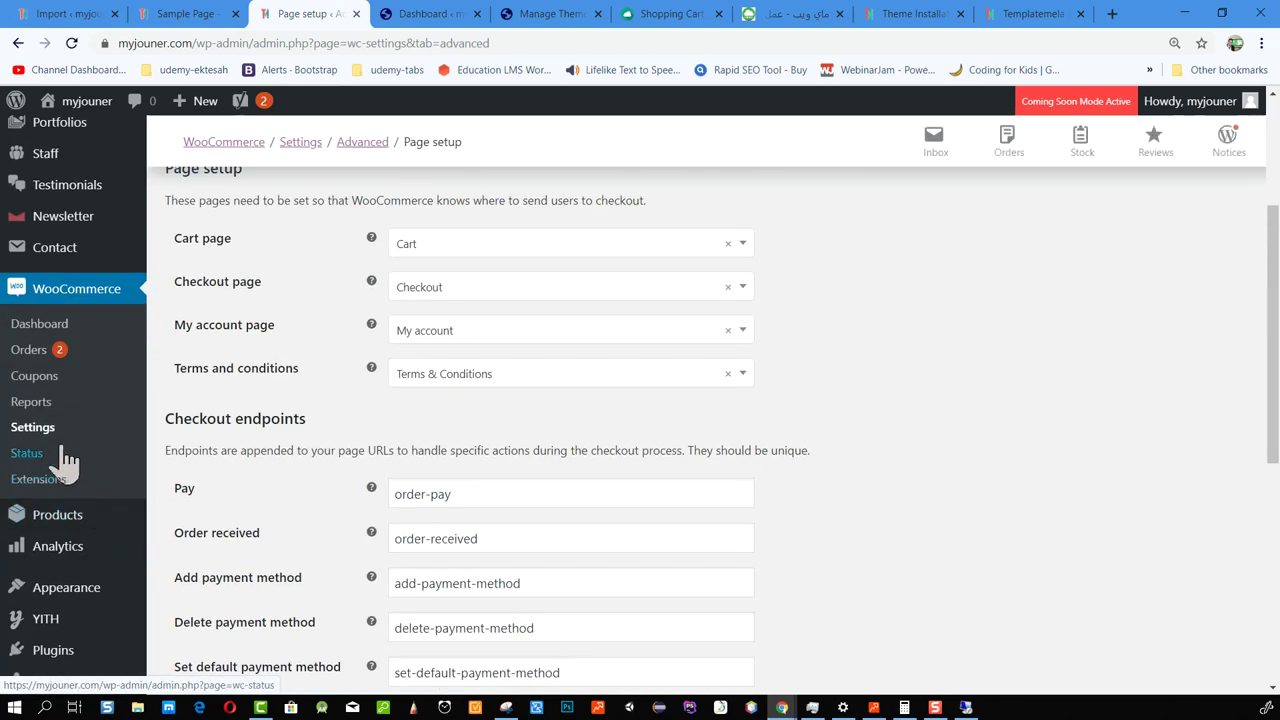
pyautogui.scroll(-3, 85, 445)
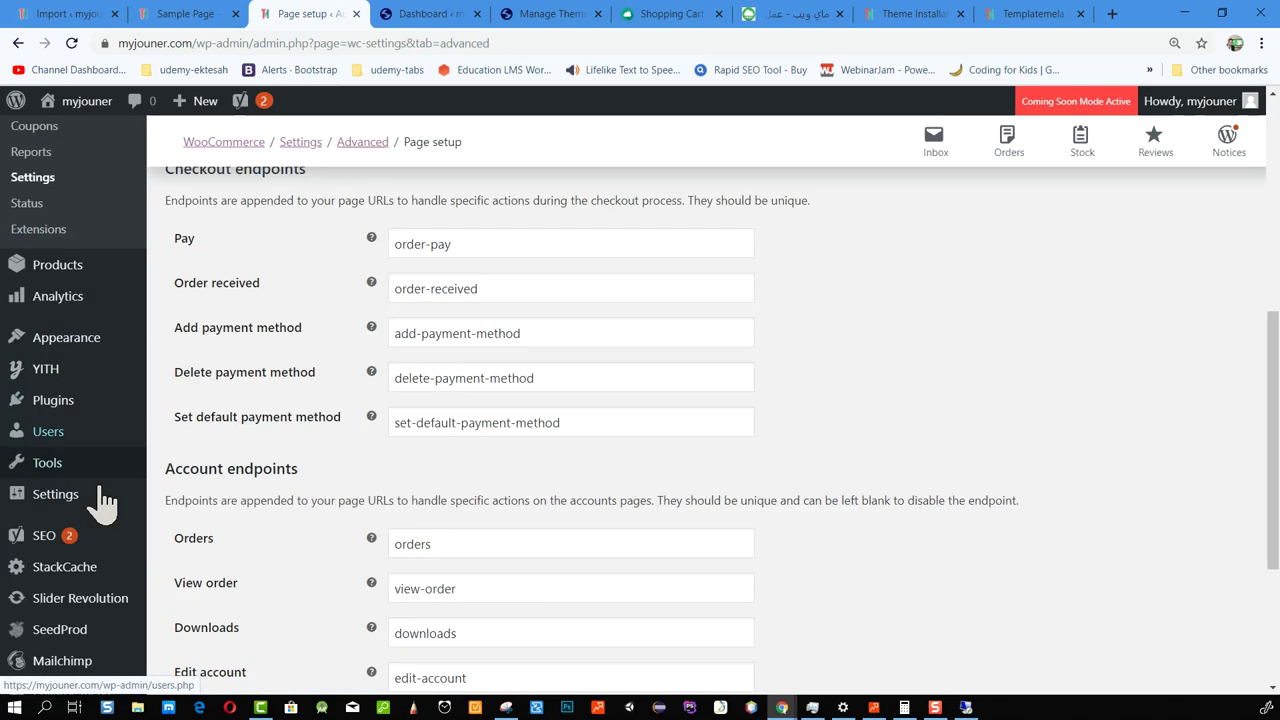
pyautogui.moveTo(70, 498)
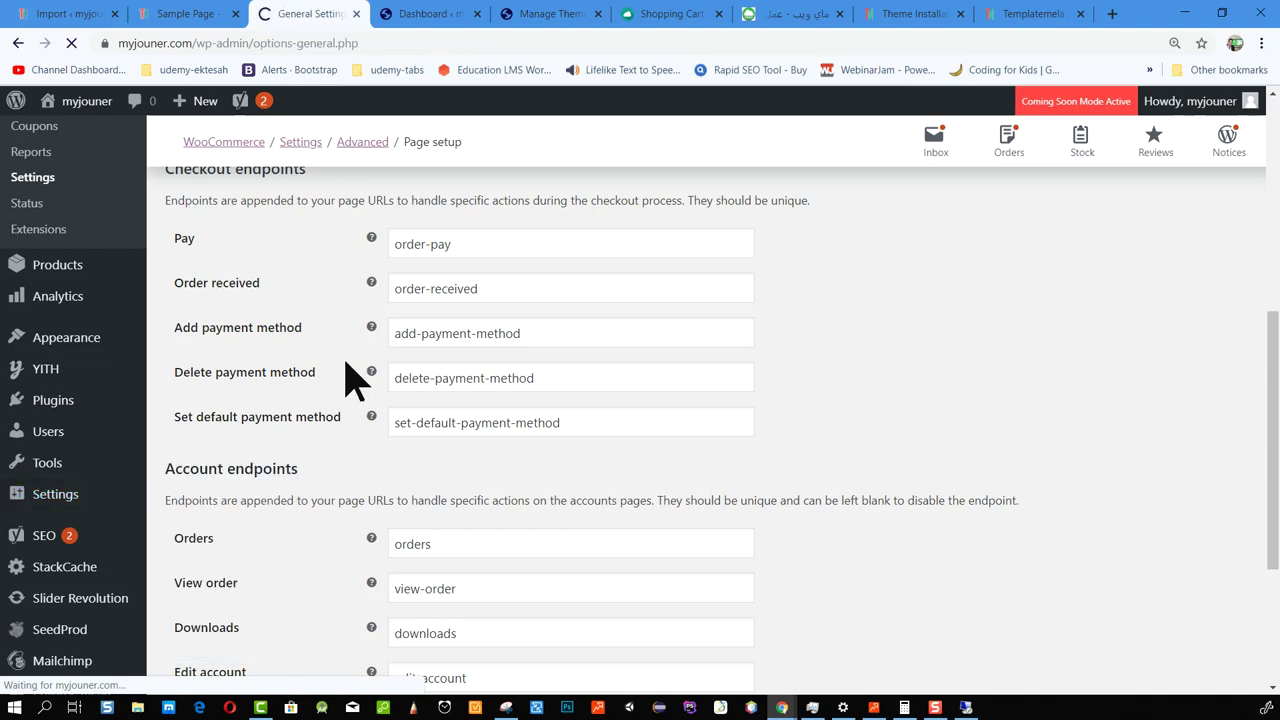
# Replace the default tagline with 'My Jouner Shop'.
pyautogui.scroll(-1, 290, 372)
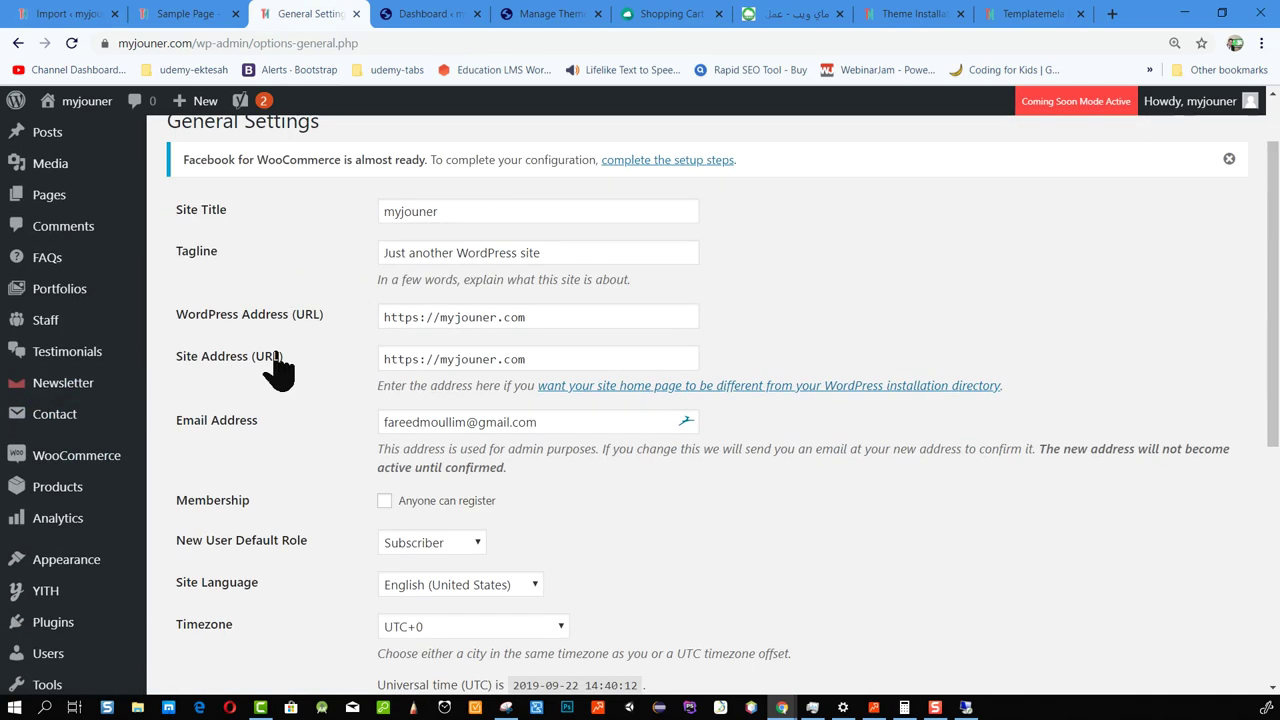
pyautogui.scroll(-1, 500, 586)
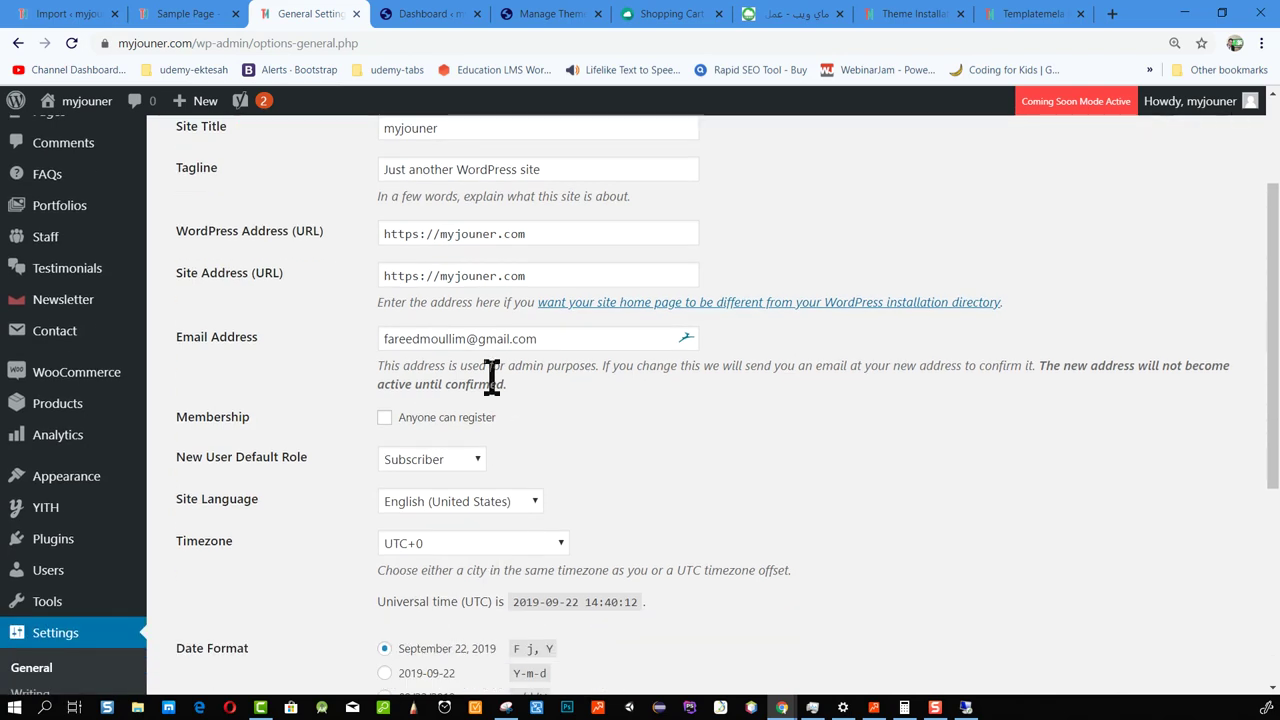
pyautogui.doubleClick(165, 43)
pyautogui.hotkey('ctrl', 'c')
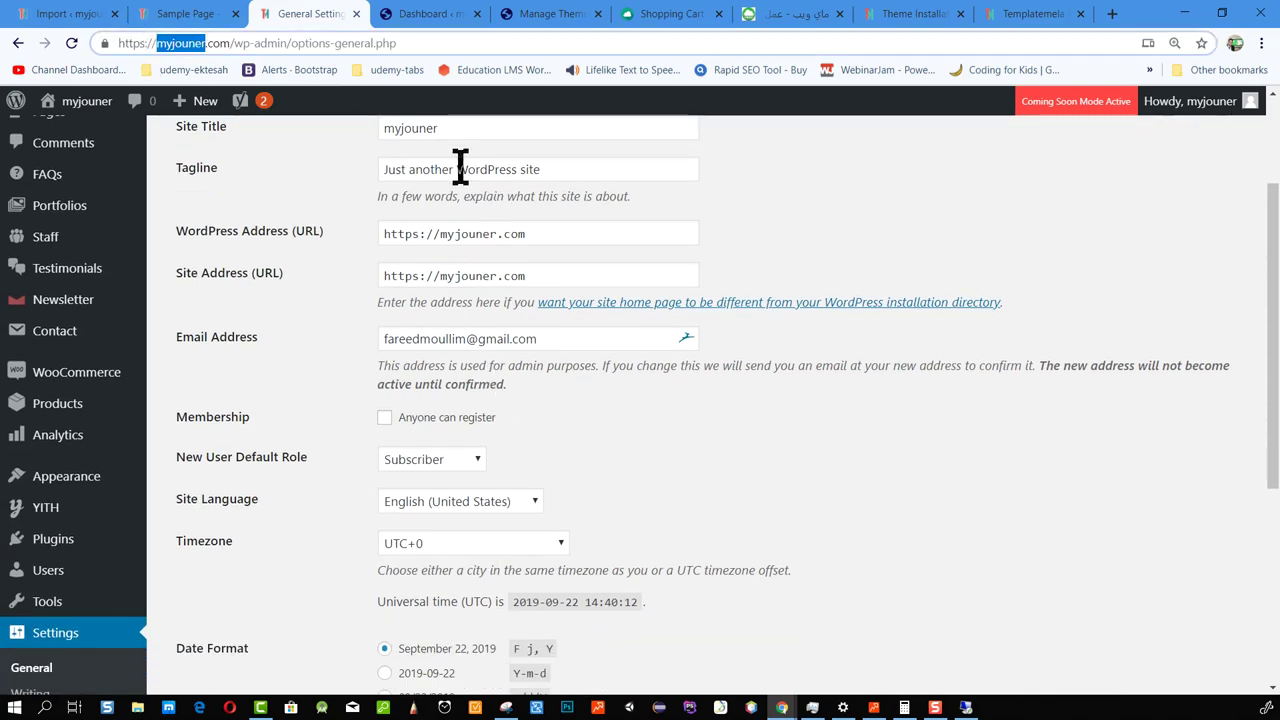
pyautogui.tripleClick(613, 169)
pyautogui.hotkey('ctrl', 'v')
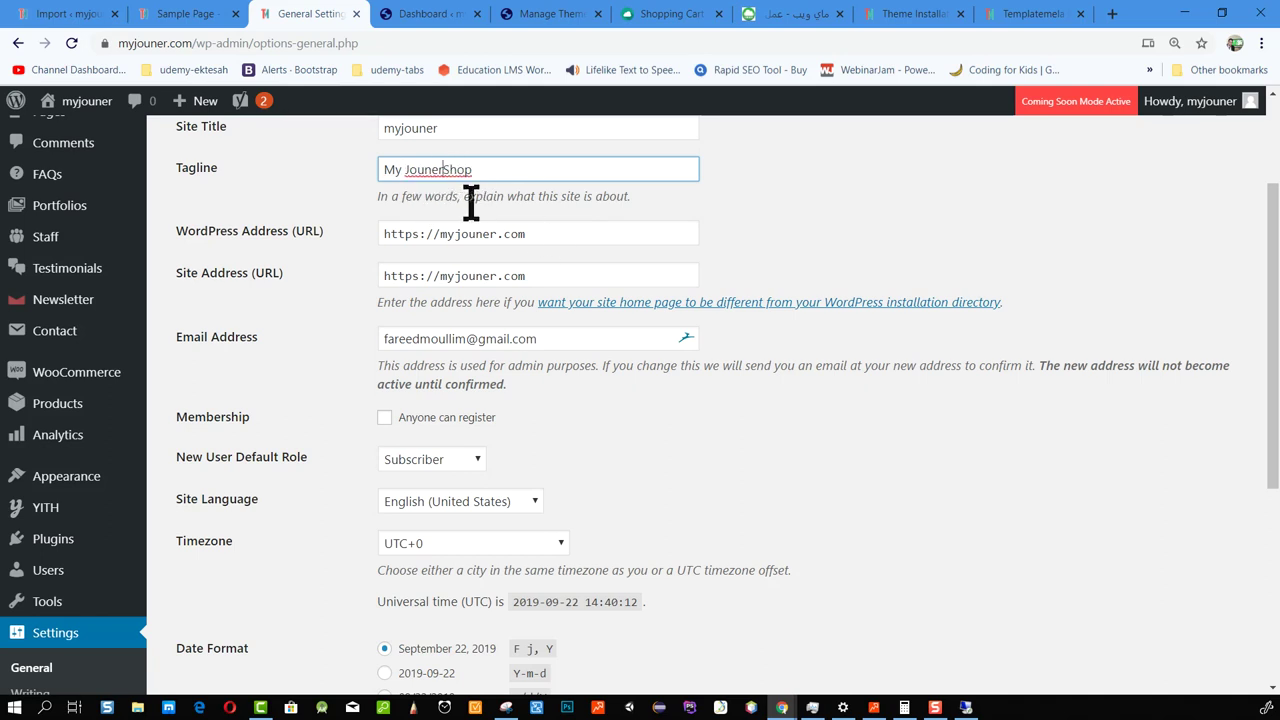
# Save the General Settings with membership set so anyone can register.
pyautogui.tripleClick(570, 236)
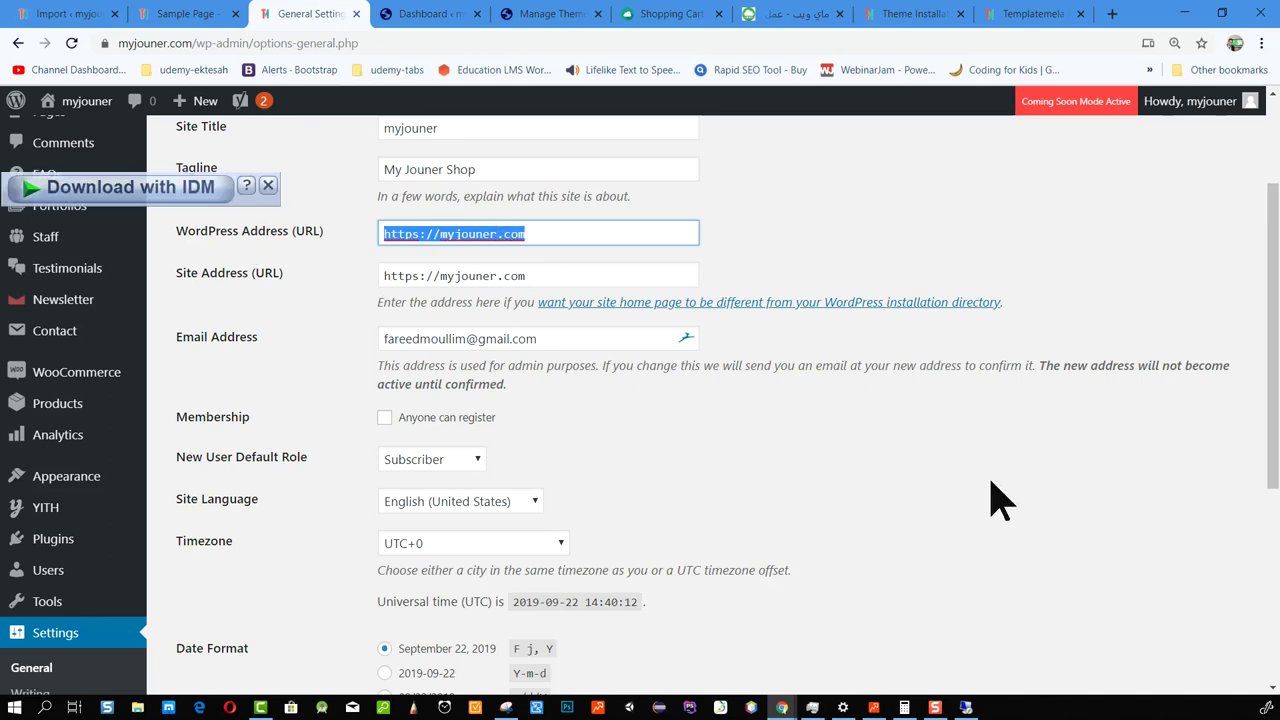
pyautogui.click(820, 470)
pyautogui.scroll(-2, 423, 392)
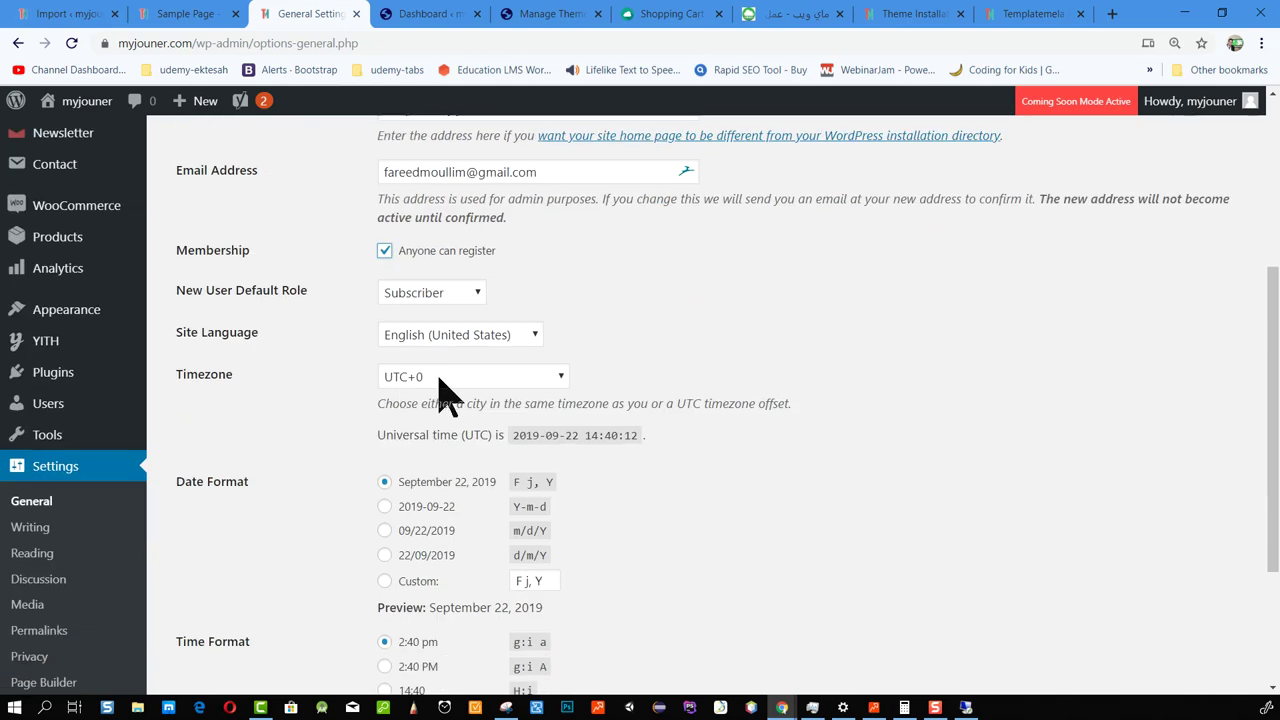
pyautogui.scroll(-3, 390, 330)
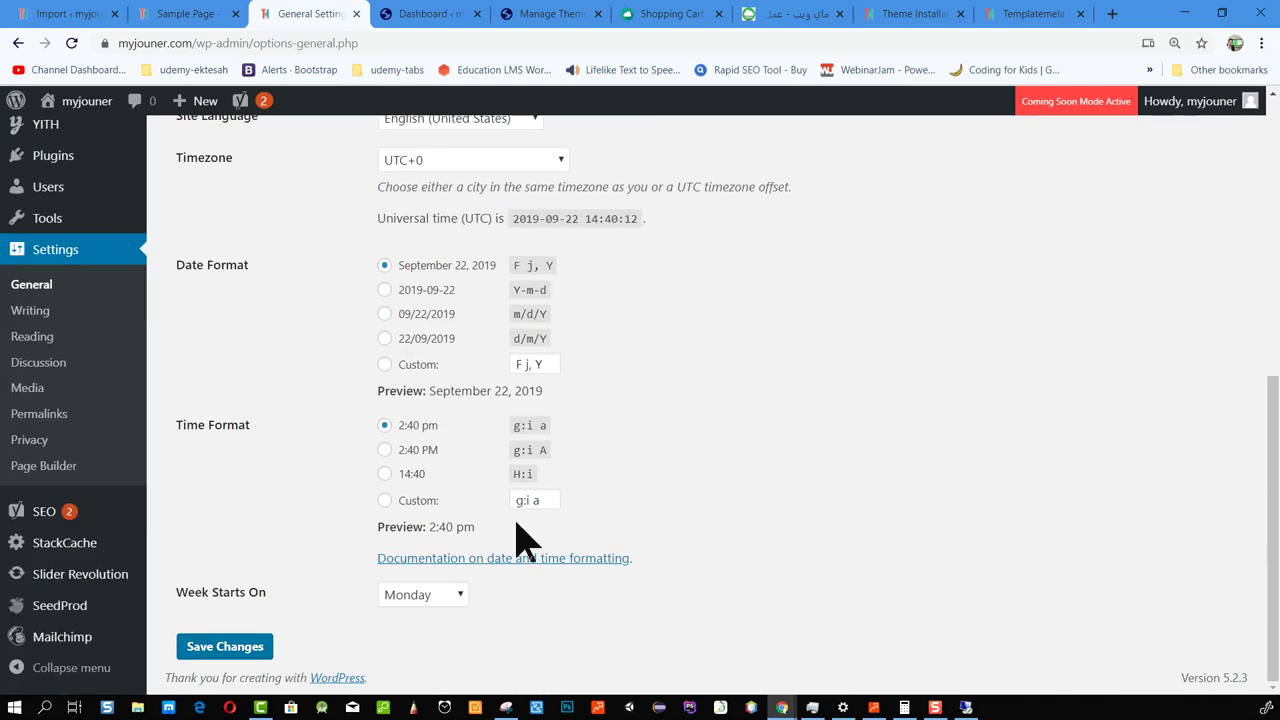
pyautogui.click(202, 651)
pyautogui.scroll(4, 471, 500)
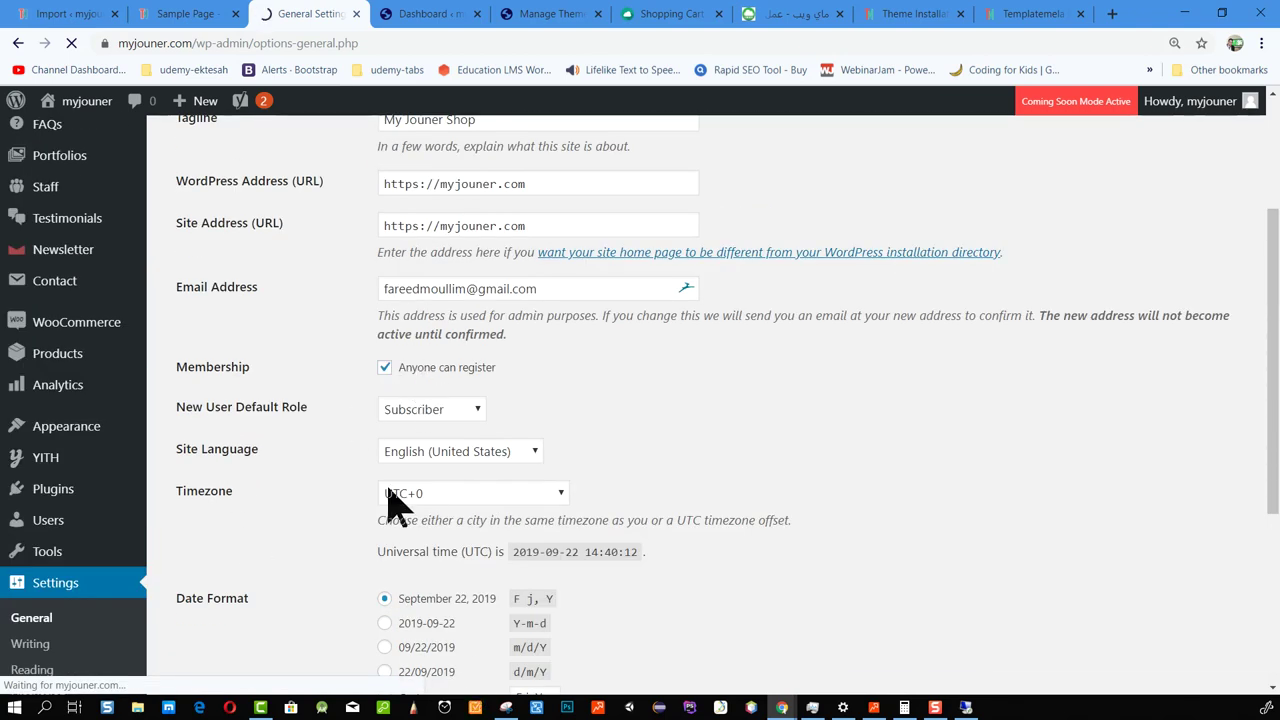
pyautogui.scroll(-3, 200, 495)
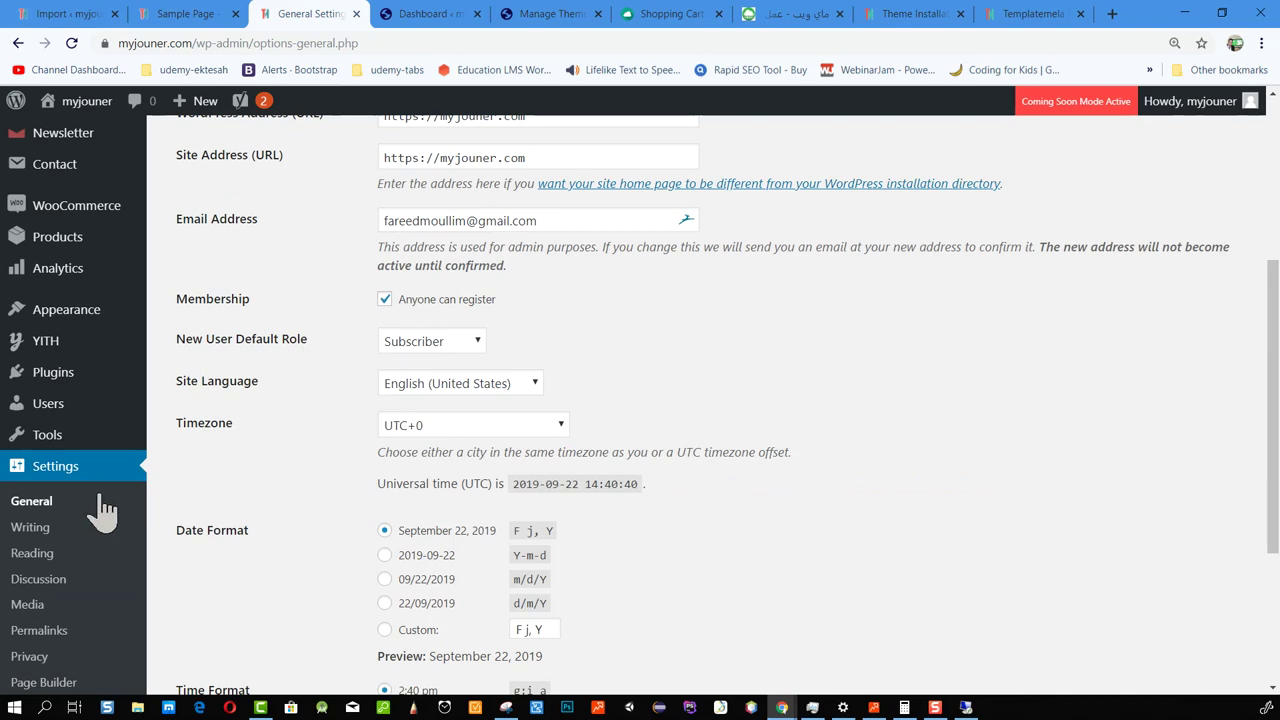
# In Reading Settings, choose Home as the static homepage.
pyautogui.click(46, 561)
pyautogui.scroll(3, 55, 565)
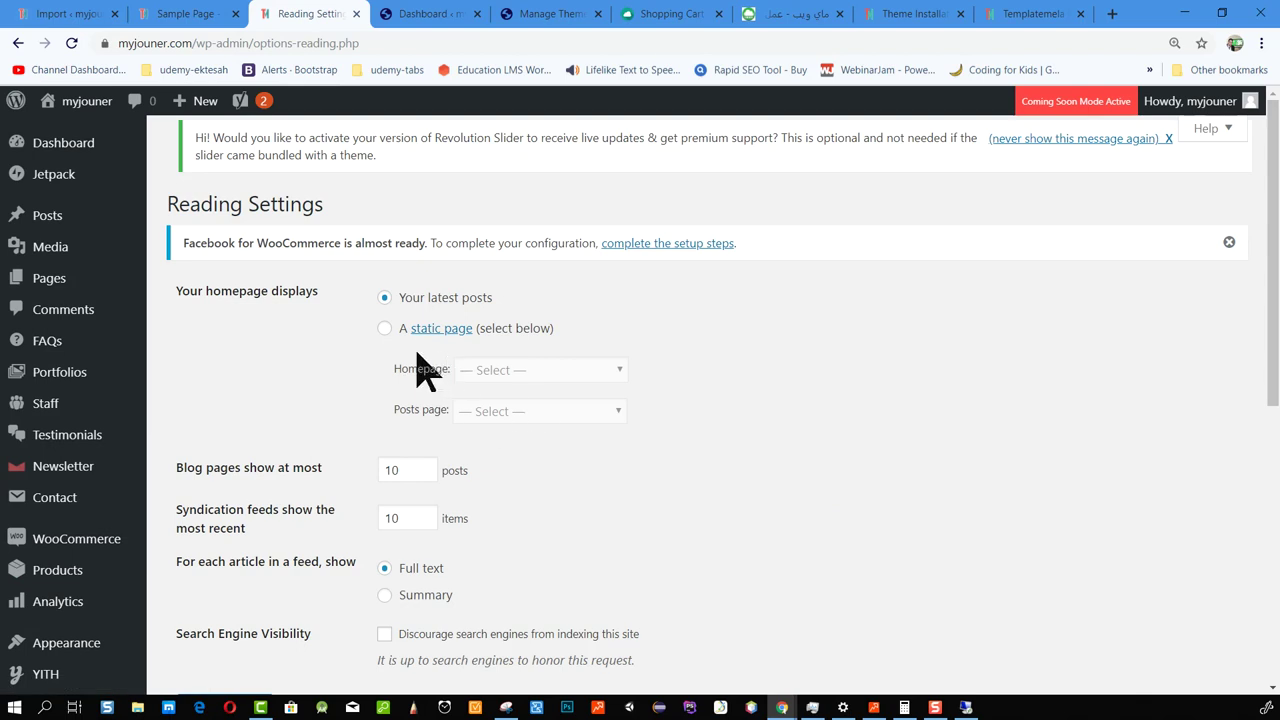
pyautogui.click(551, 372)
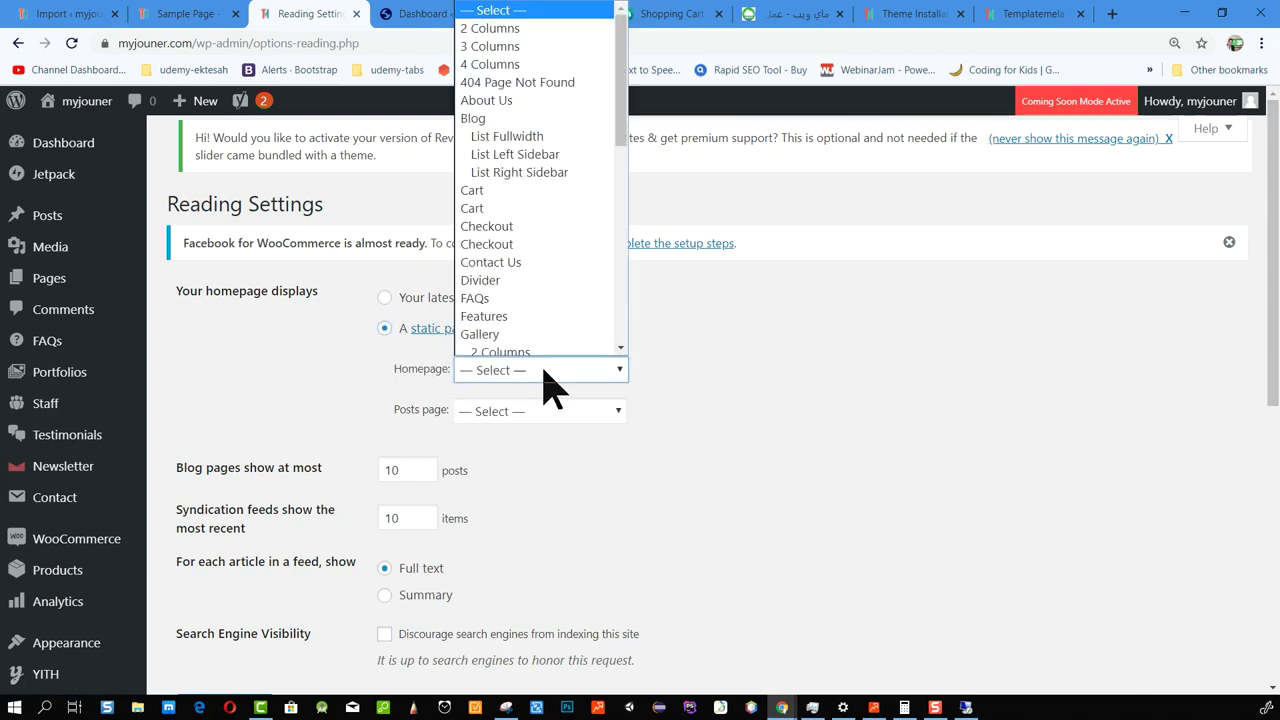
pyautogui.scroll(-3, 571, 243)
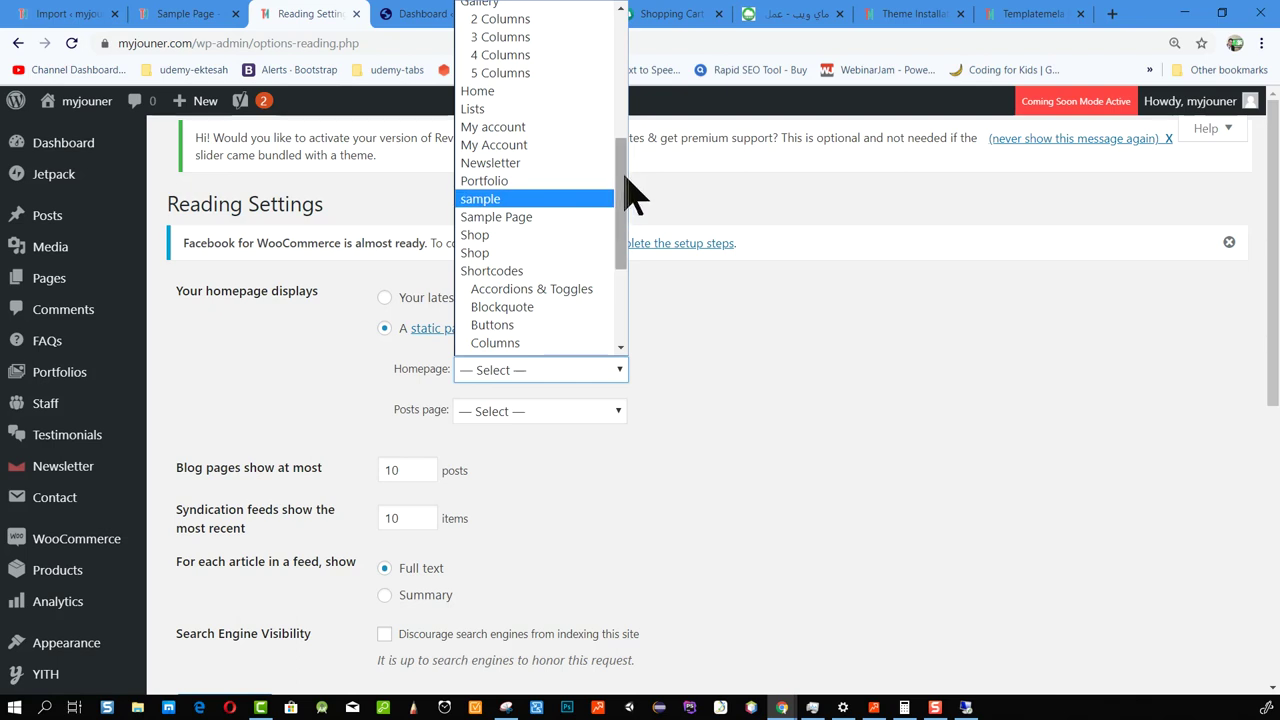
pyautogui.scroll(-4, 622, 195)
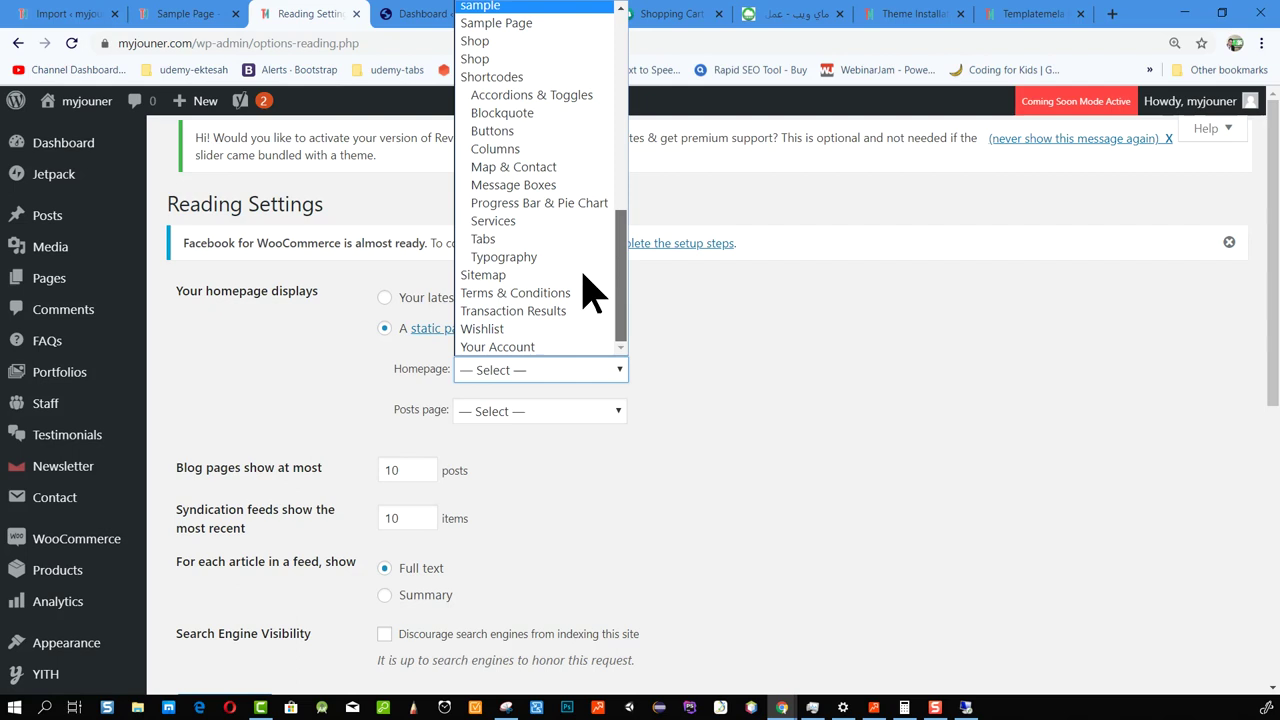
pyautogui.scroll(4, 605, 255)
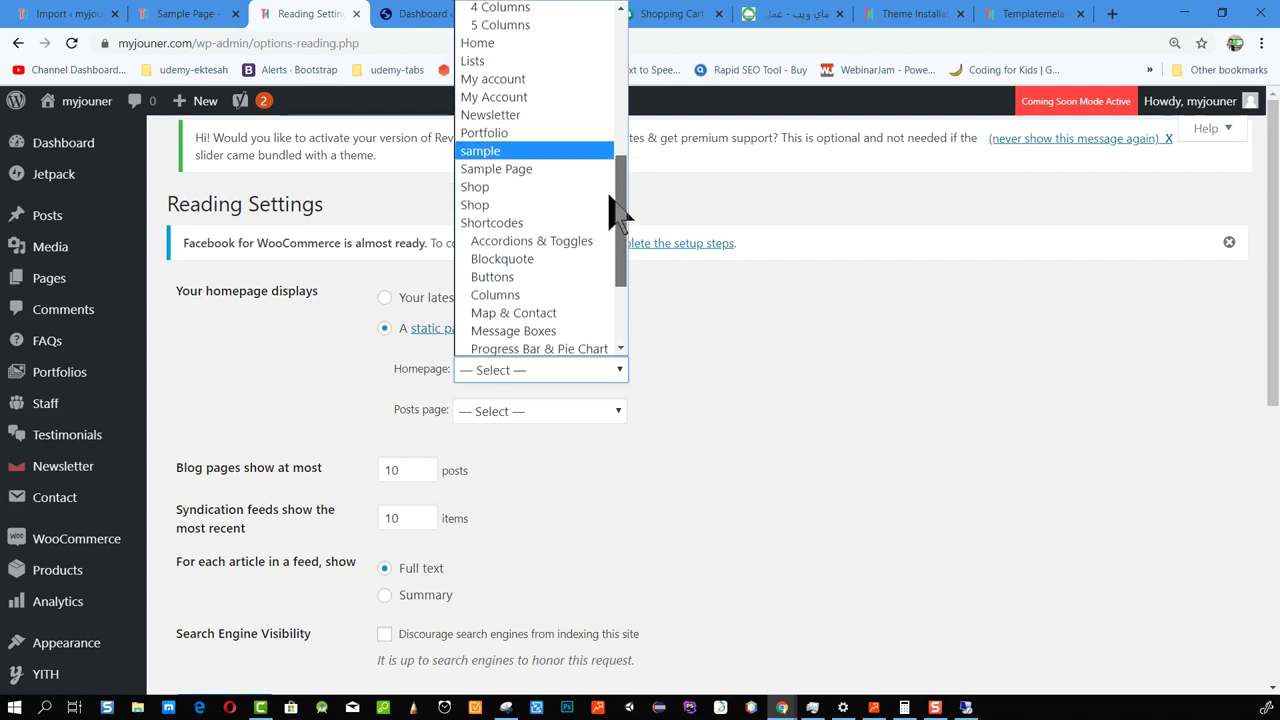
pyautogui.moveTo(607, 174); pyautogui.dragTo(607, 152)
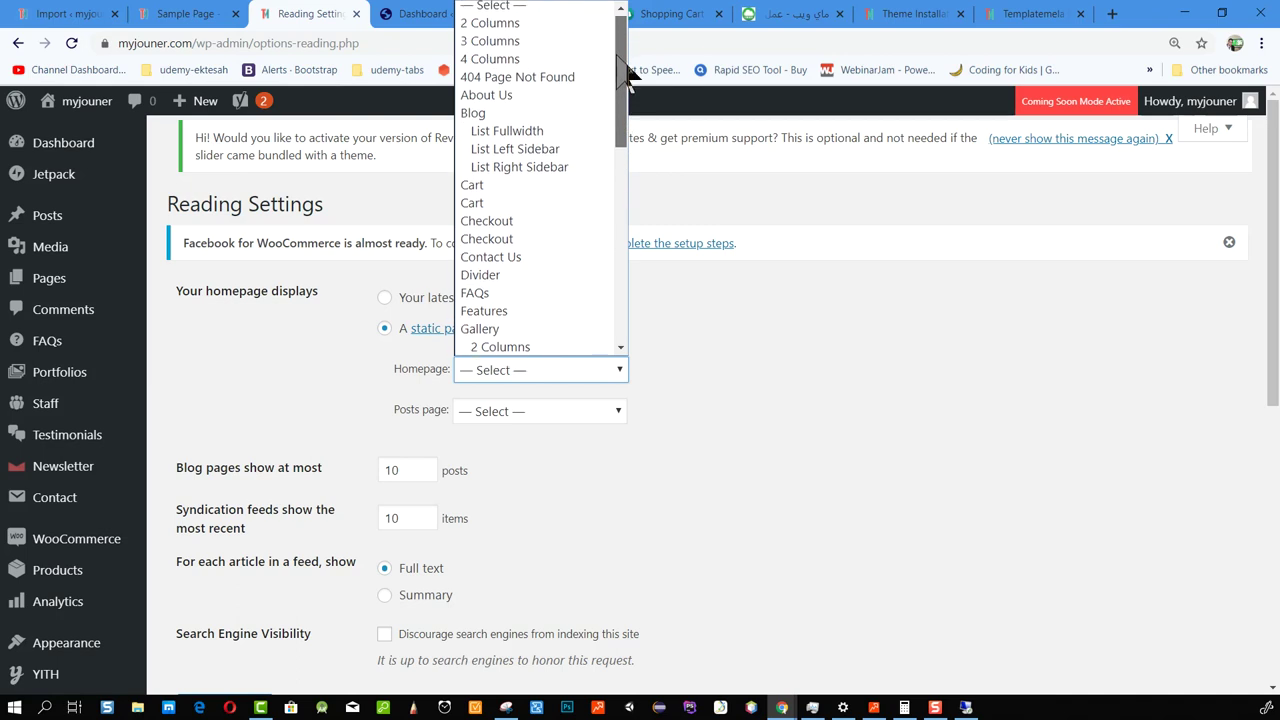
pyautogui.moveTo(614, 77); pyautogui.dragTo(609, 102)
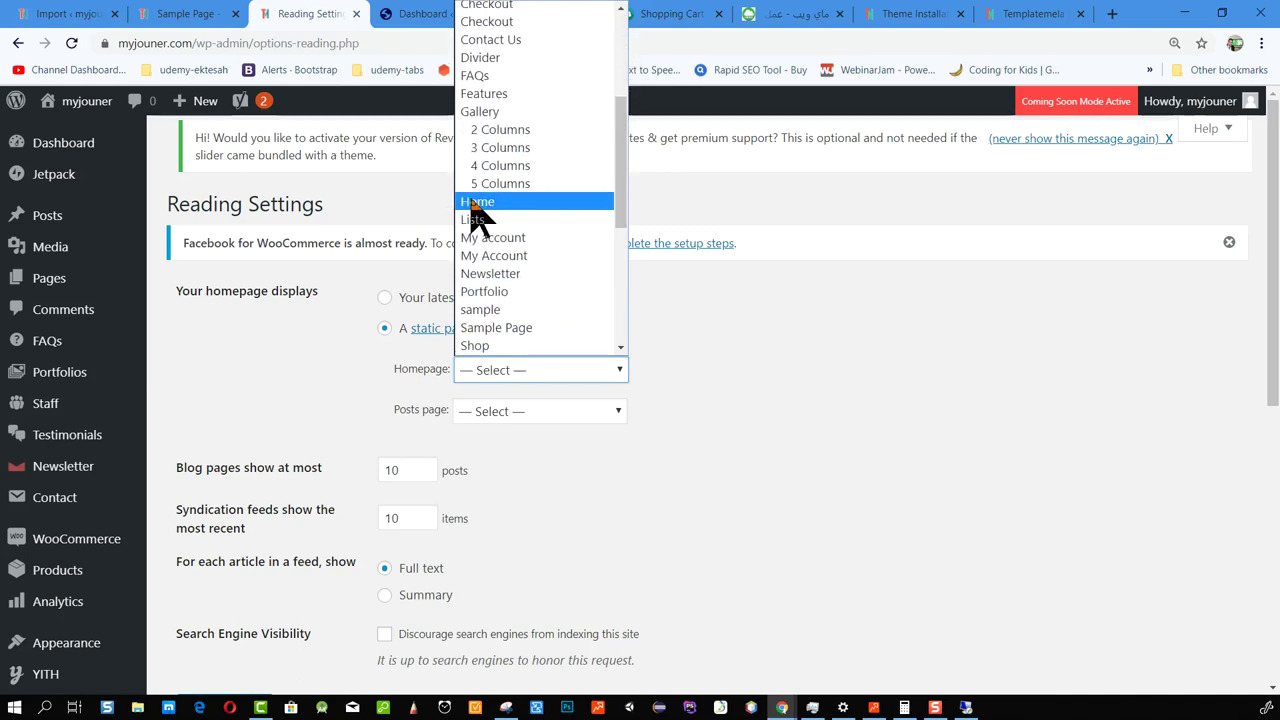
pyautogui.click(478, 203)
# Pick List Fullwidth as the posts page and save the reading settings.
pyautogui.click(506, 418)
pyautogui.scroll(-1, 531, 243)
pyautogui.scroll(1, 537, 249)
pyautogui.scroll(-6, 537, 237)
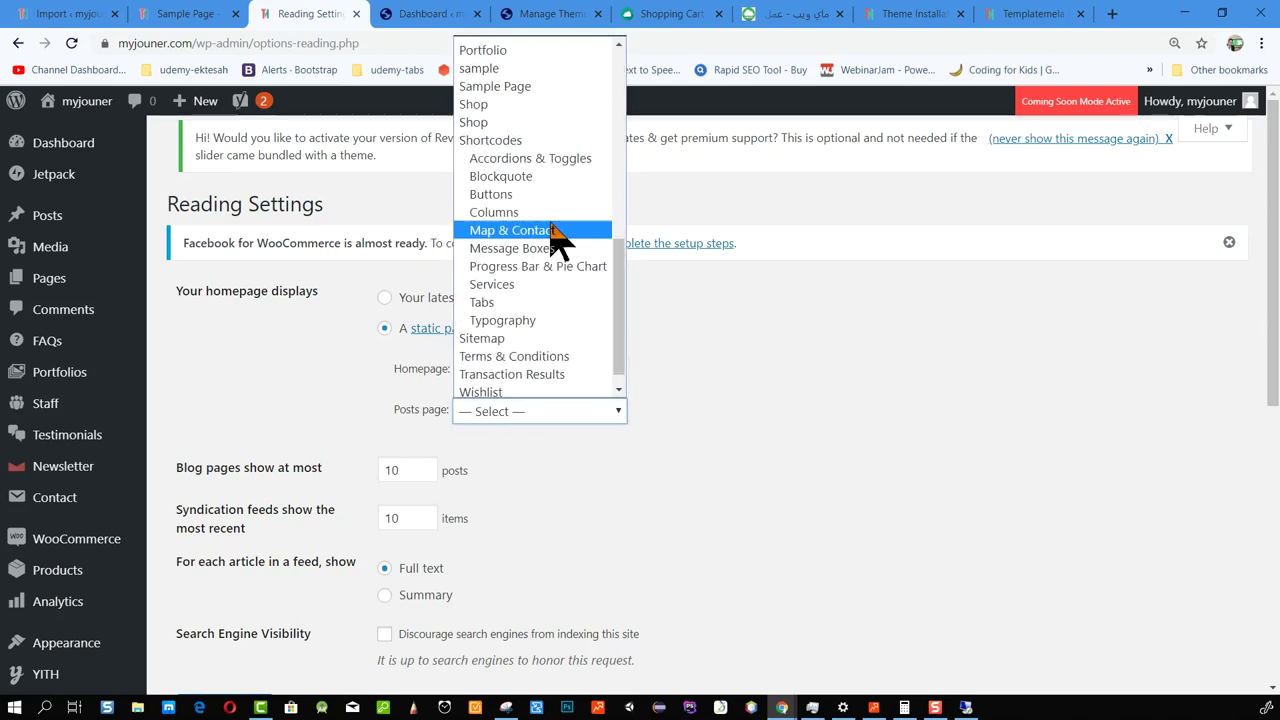
pyautogui.scroll(1, 622, 300)
pyautogui.moveTo(623, 307); pyautogui.dragTo(622, 130)
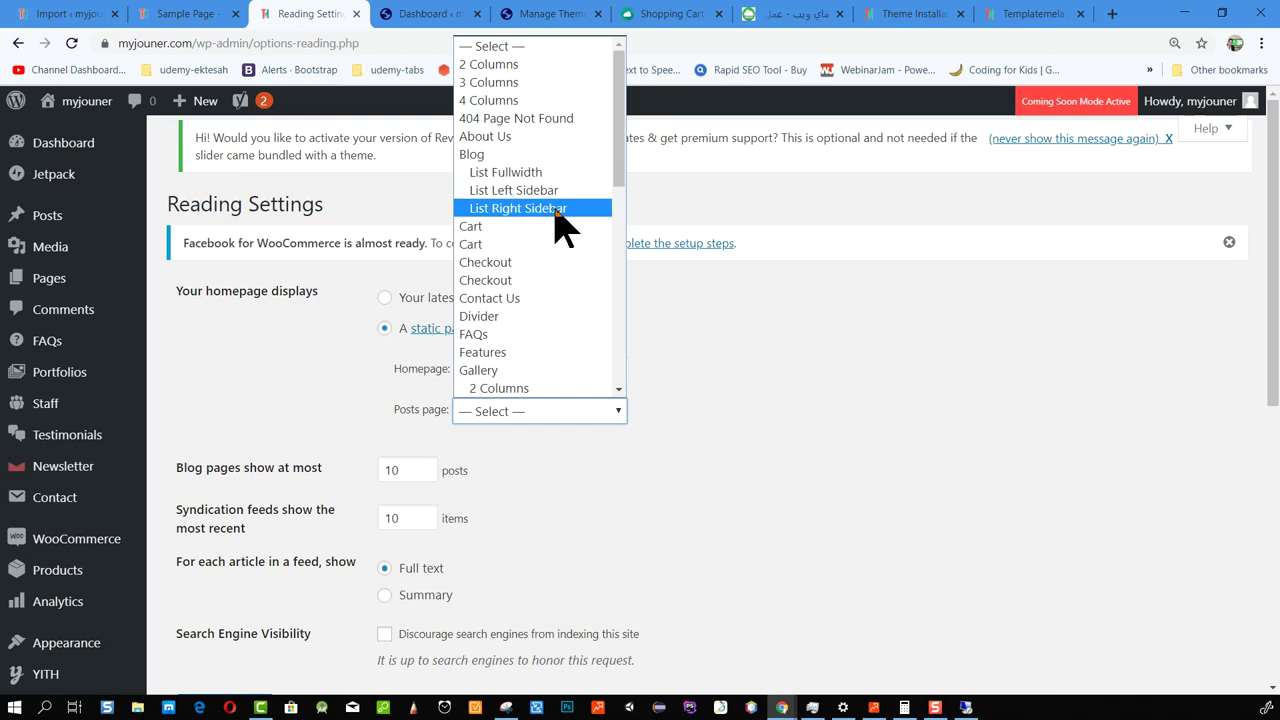
pyautogui.click(525, 172)
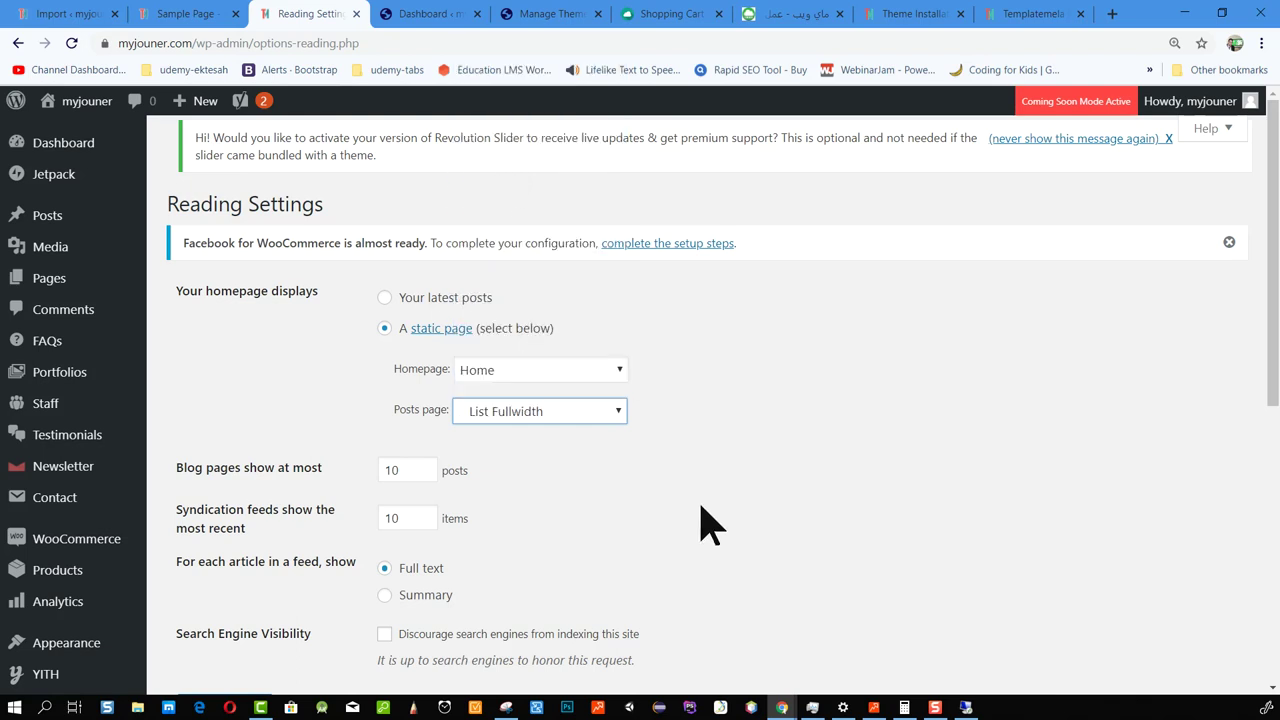
pyautogui.scroll(-2, 722, 487)
pyautogui.click(241, 549)
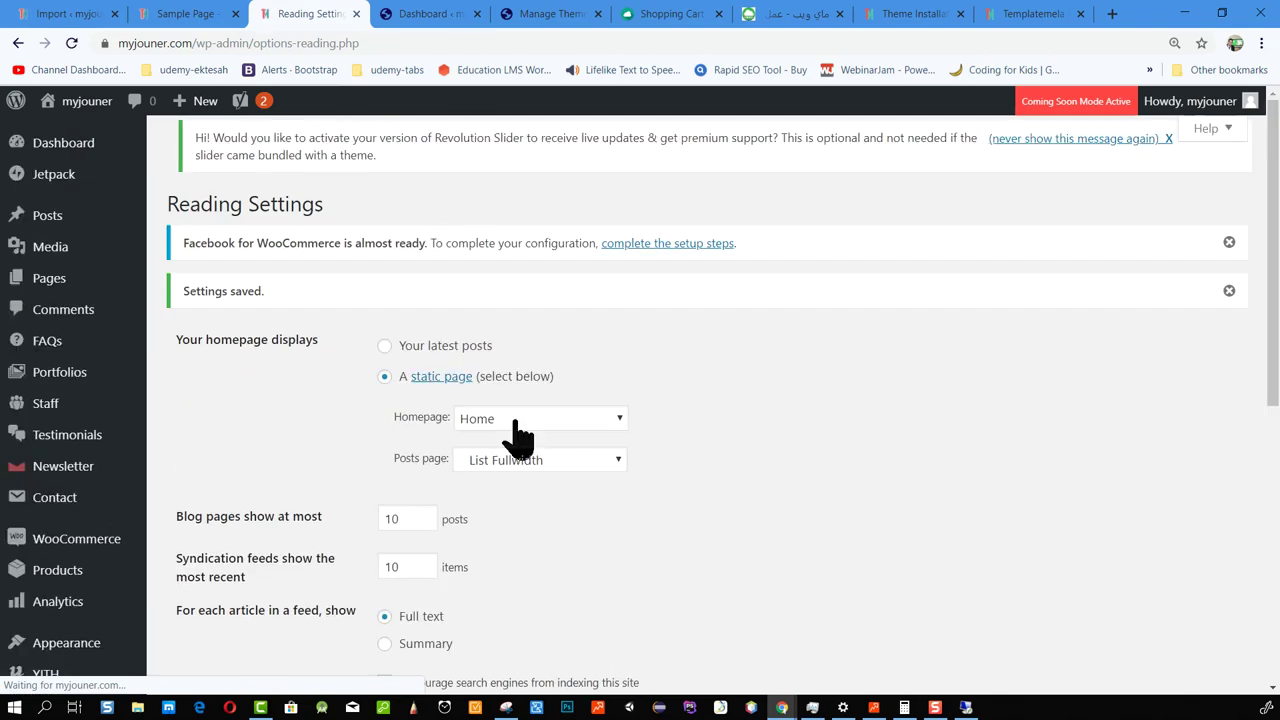
# Visit the live site from the admin bar, scroll the homepage and load more products.
pyautogui.moveTo(86, 112)
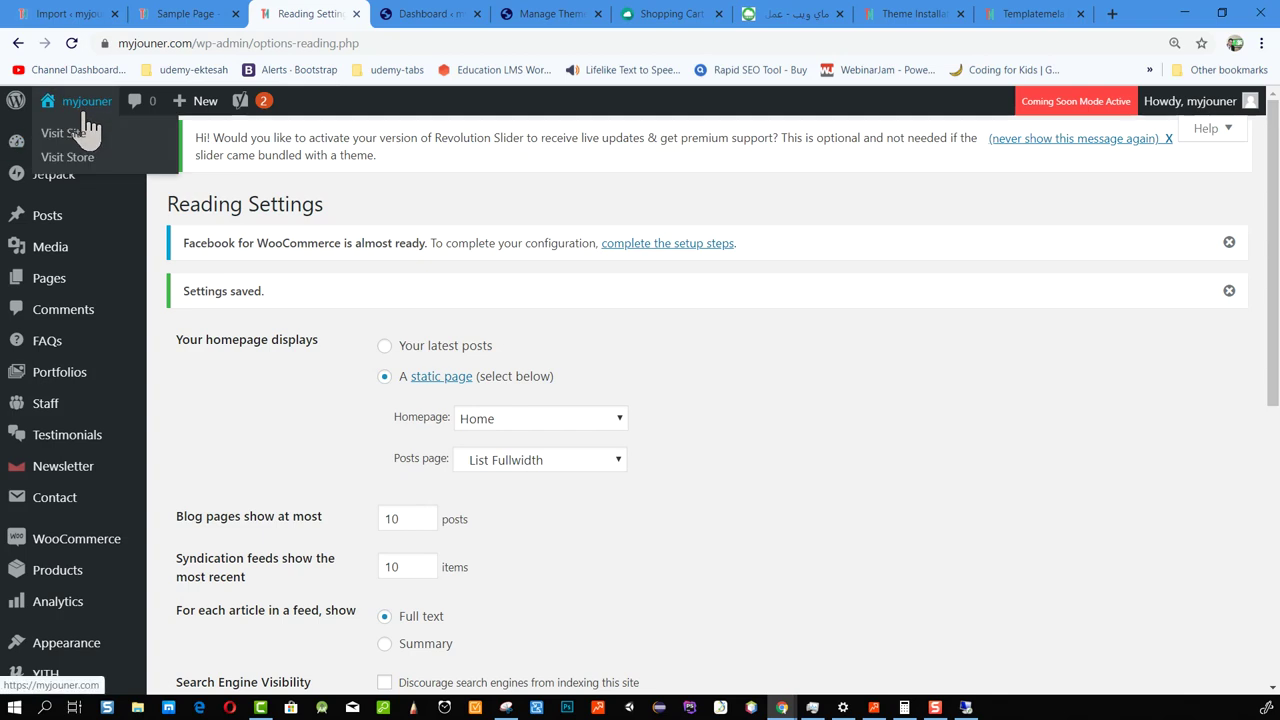
pyautogui.click(66, 140)
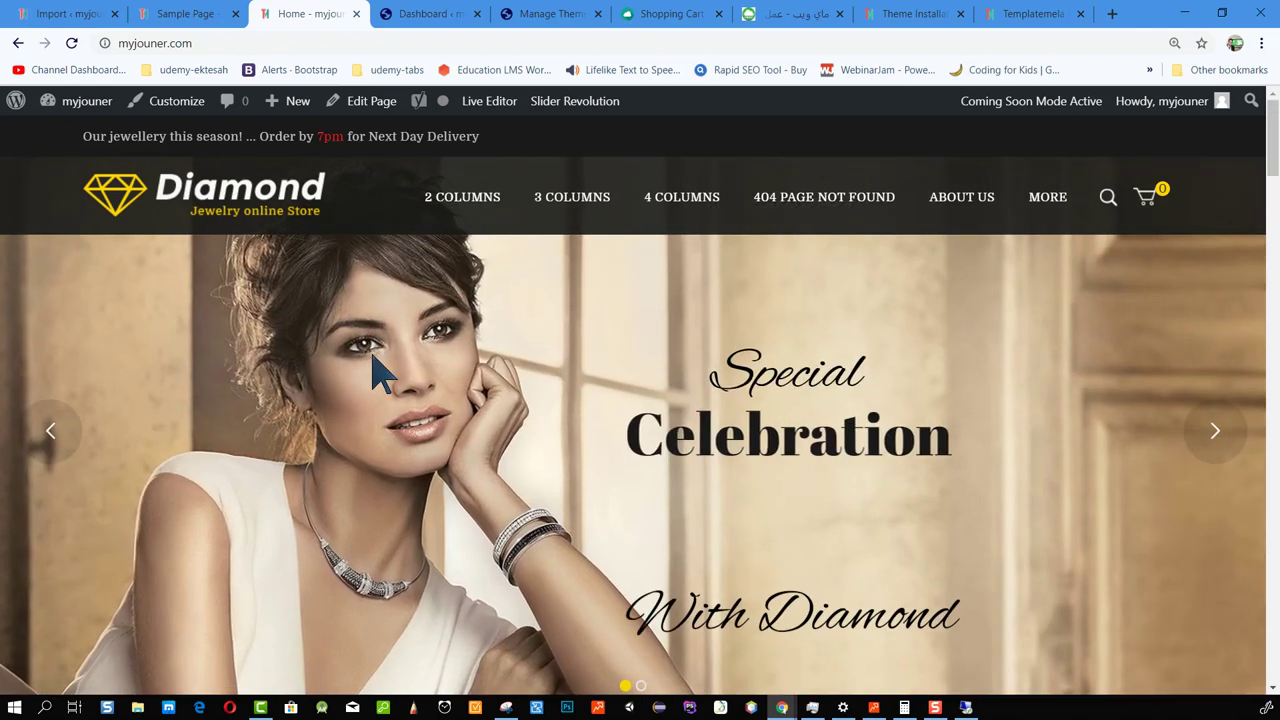
pyautogui.scroll(-3, 694, 366)
pyautogui.scroll(-5, 697, 370)
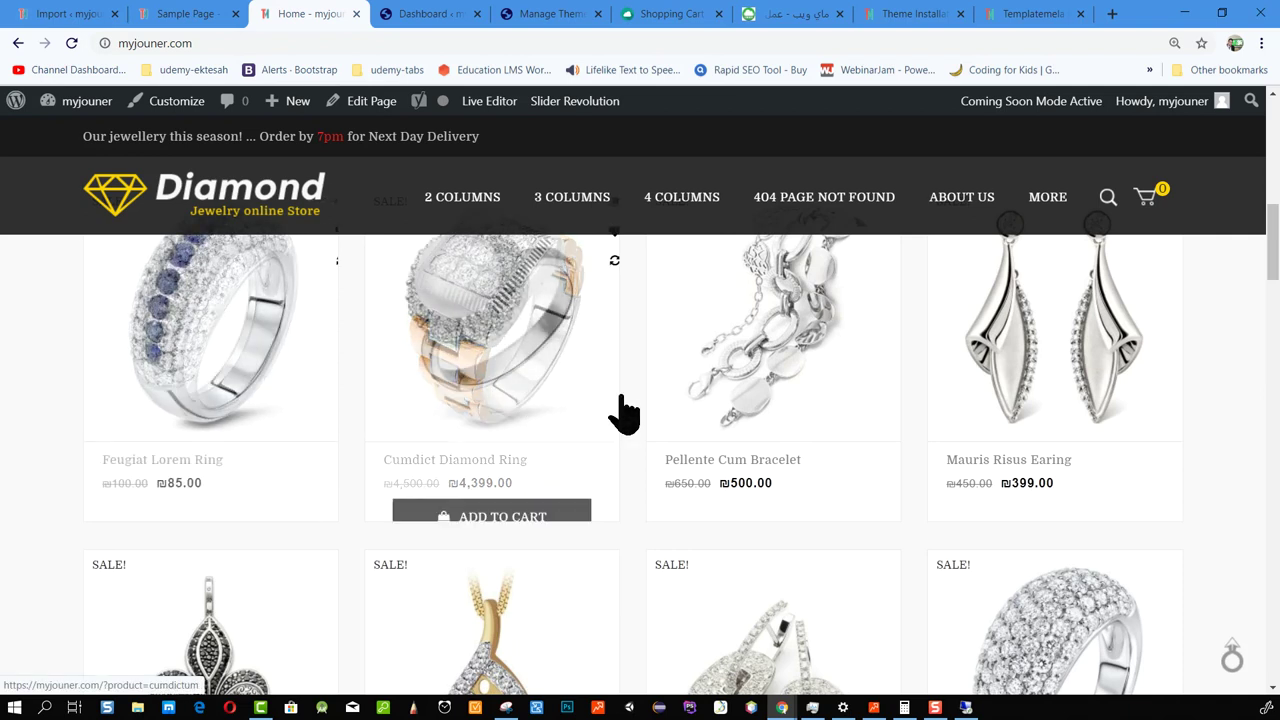
pyautogui.scroll(-4, 537, 400)
pyautogui.scroll(-1, 614, 400)
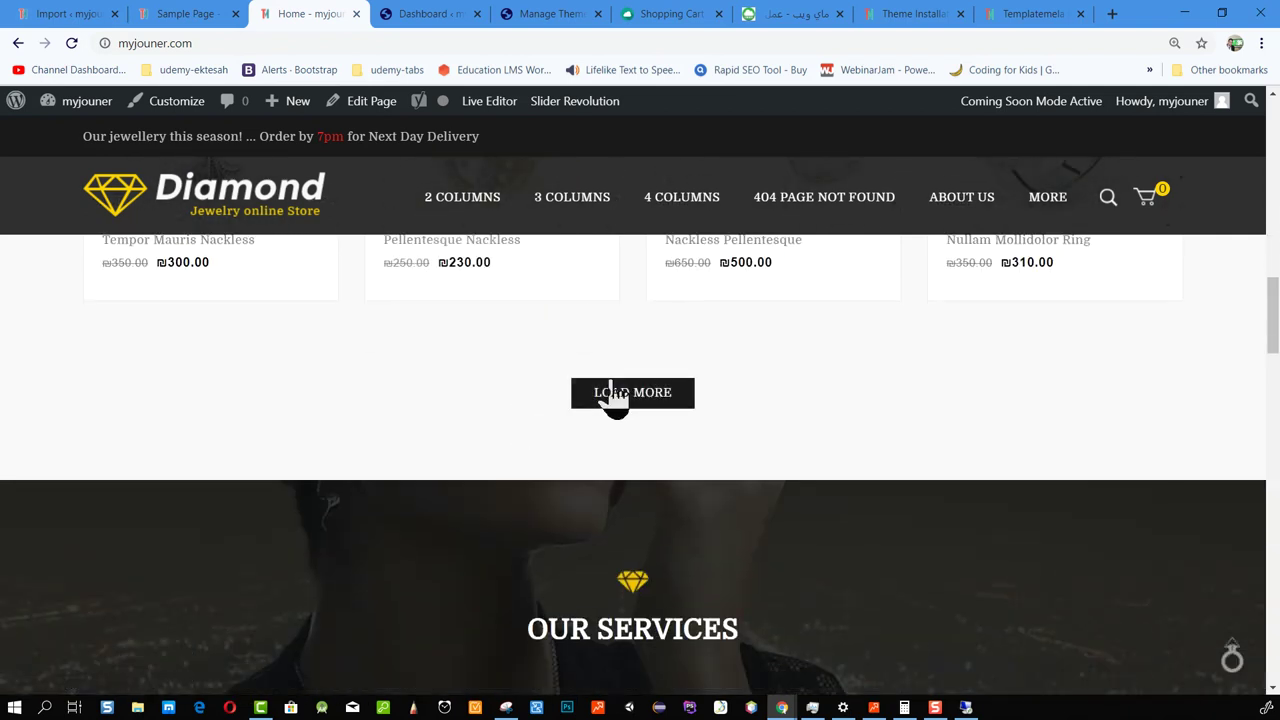
pyautogui.click(614, 400)
# Load a second batch of products and browse the expanded product grid.
pyautogui.scroll(-6, 671, 451)
pyautogui.scroll(-1, 619, 401)
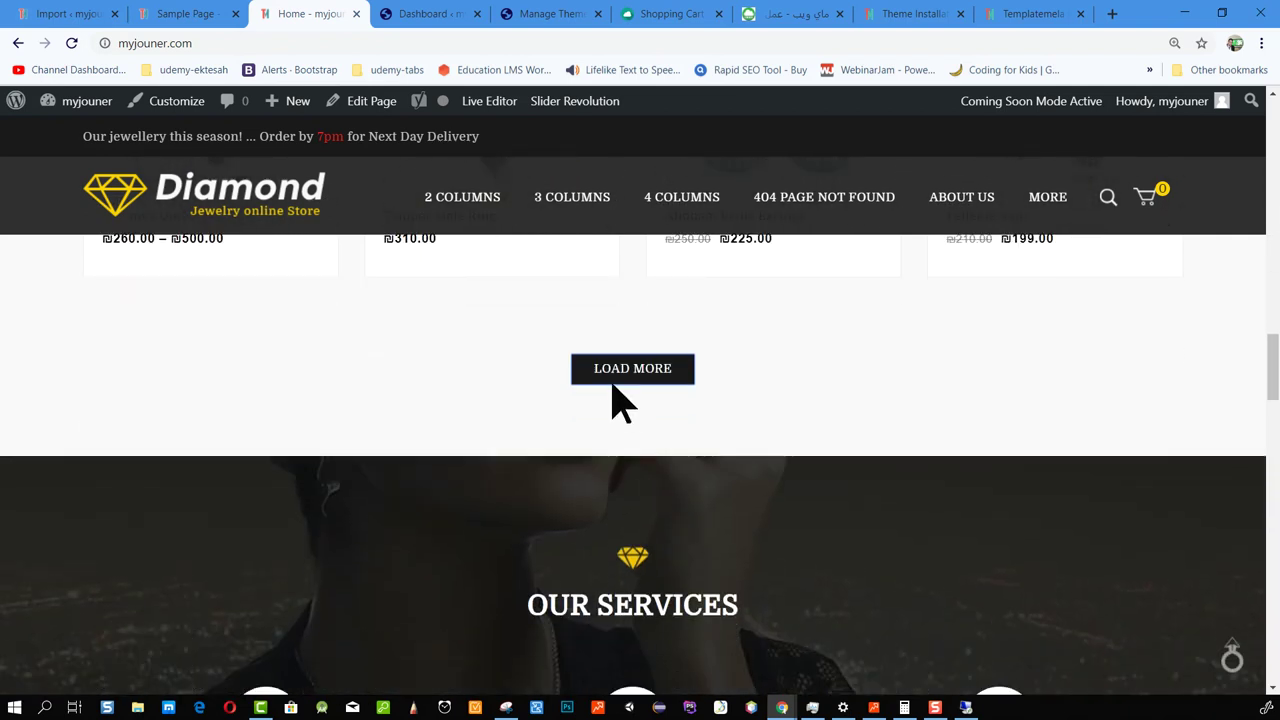
pyautogui.click(619, 385)
pyautogui.scroll(-15, 757, 509)
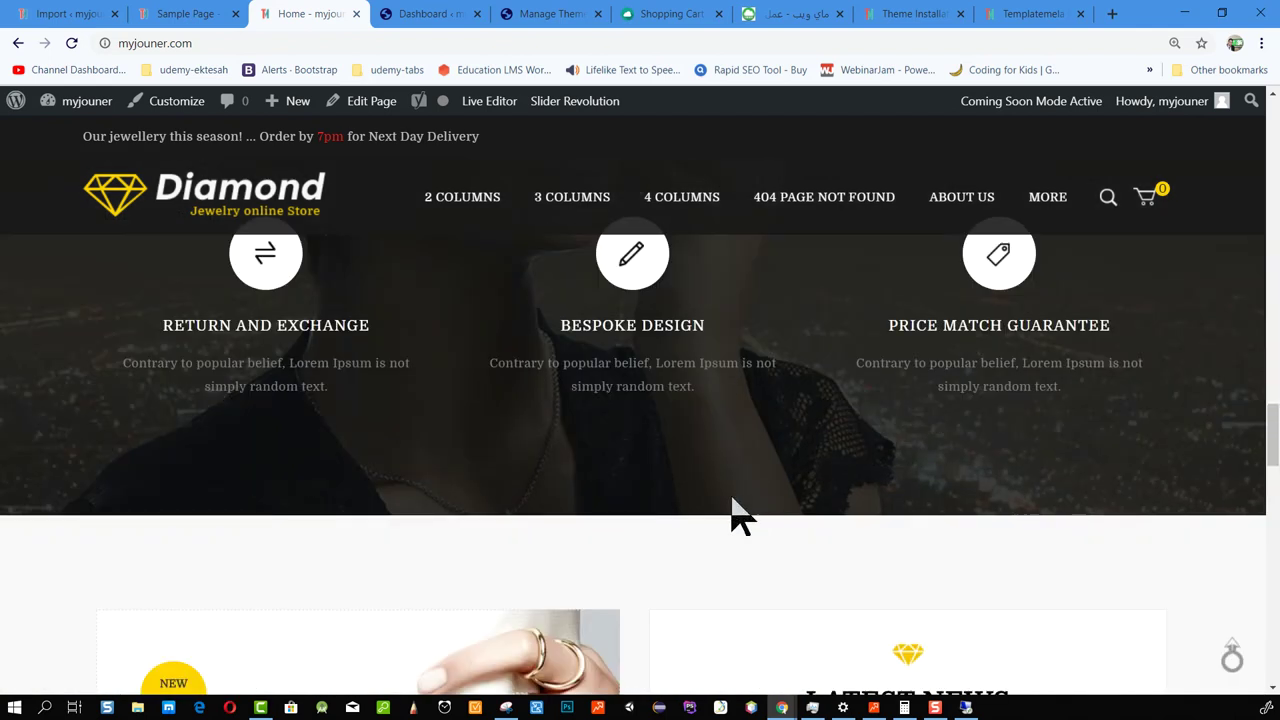
pyautogui.scroll(-5, 651, 486)
pyautogui.scroll(-5, 651, 484)
pyautogui.scroll(15, 651, 482)
pyautogui.scroll(10, 651, 482)
pyautogui.scroll(12, 993, 468)
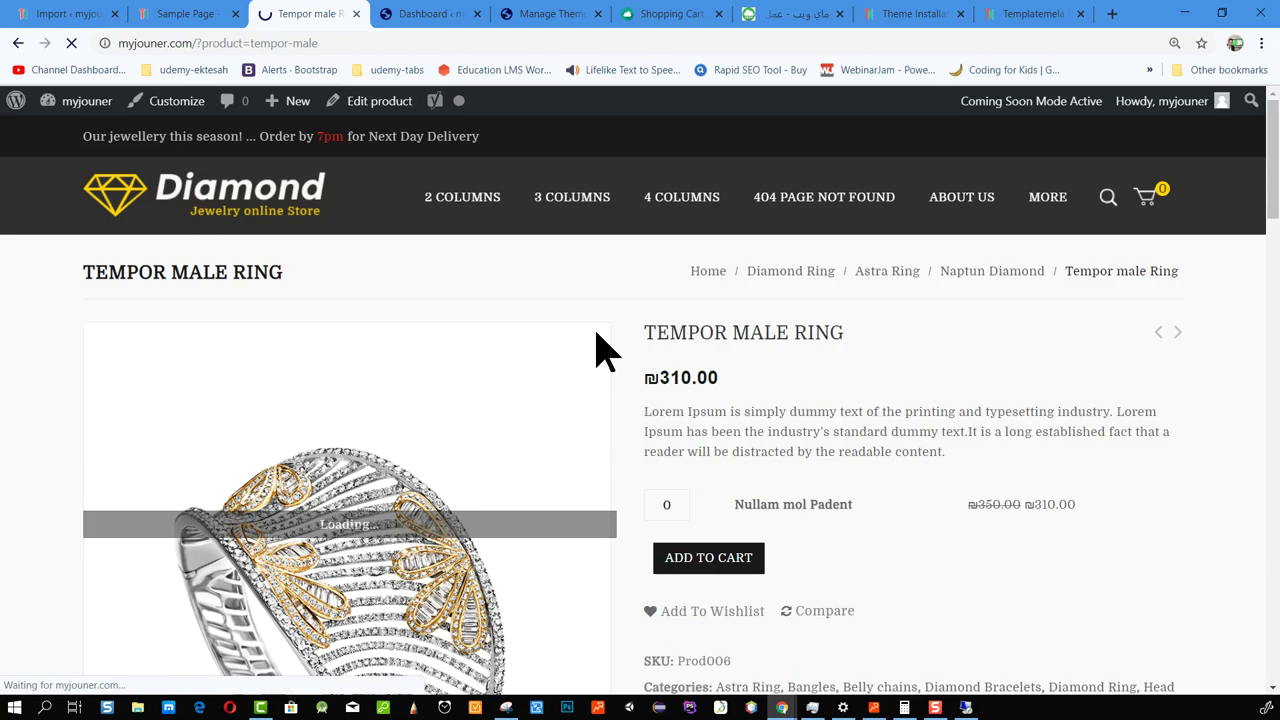
# Browse the Tempor Male Ring product page, priced ₪310.00, up and down.
pyautogui.scroll(-3, 864, 435)
pyautogui.scroll(-4, 435, 405)
pyautogui.scroll(7, 420, 466)
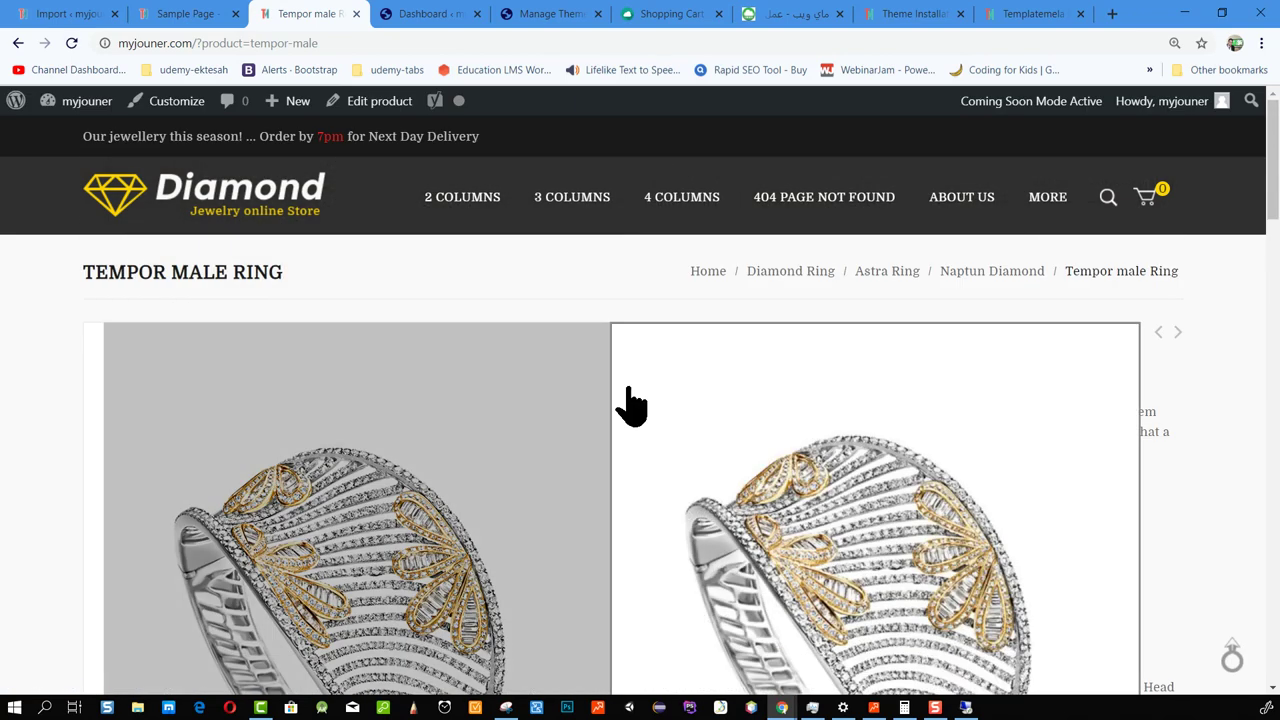
pyautogui.scroll(-2, 398, 500)
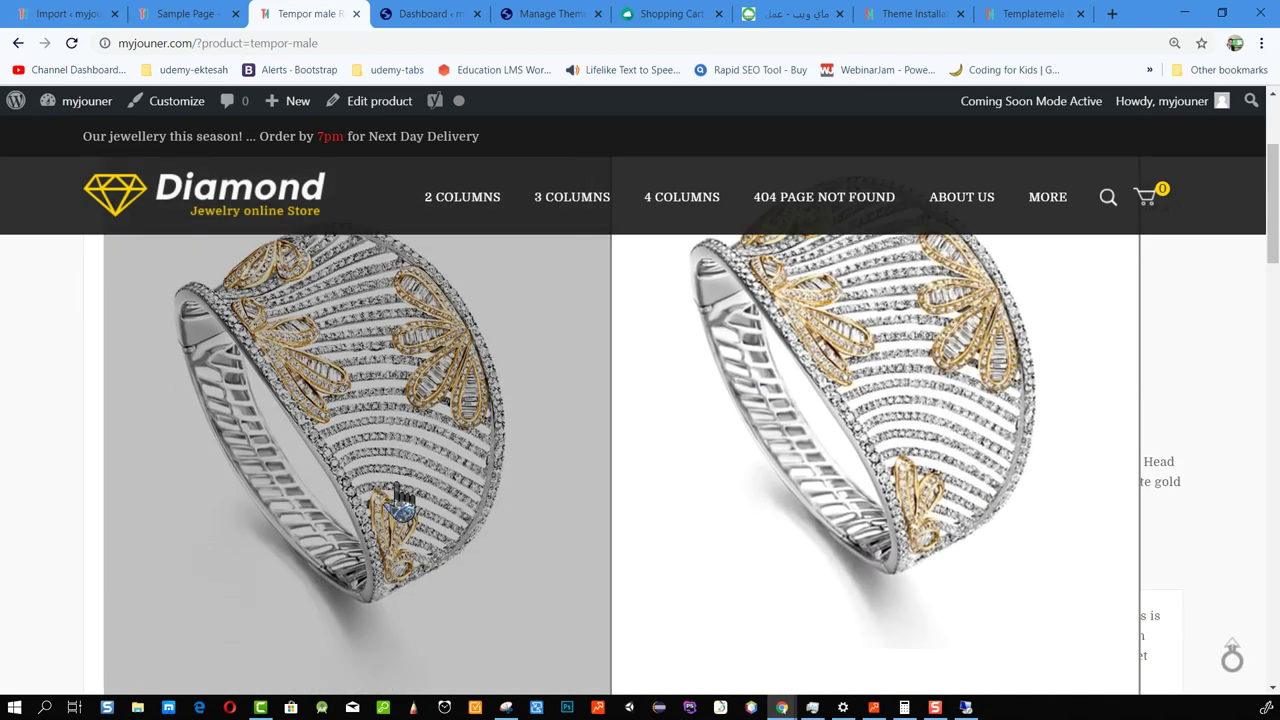
pyautogui.scroll(-15, 405, 492)
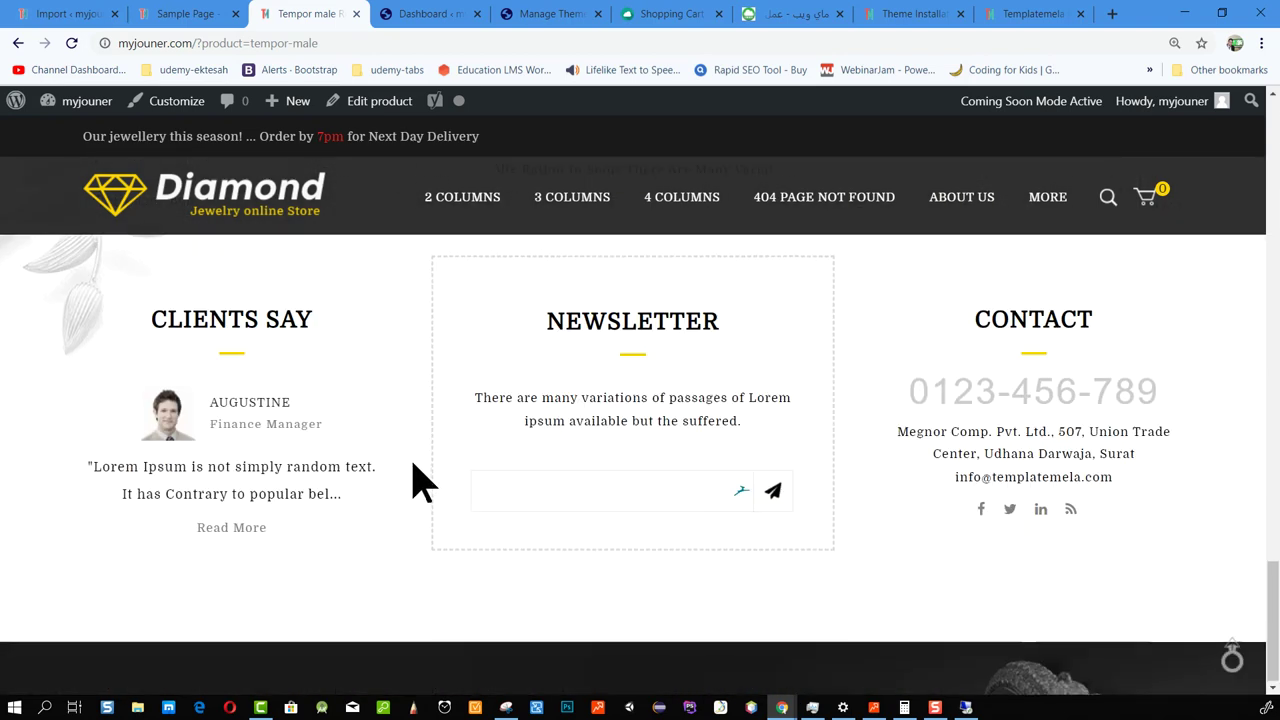
pyautogui.scroll(18, 430, 470)
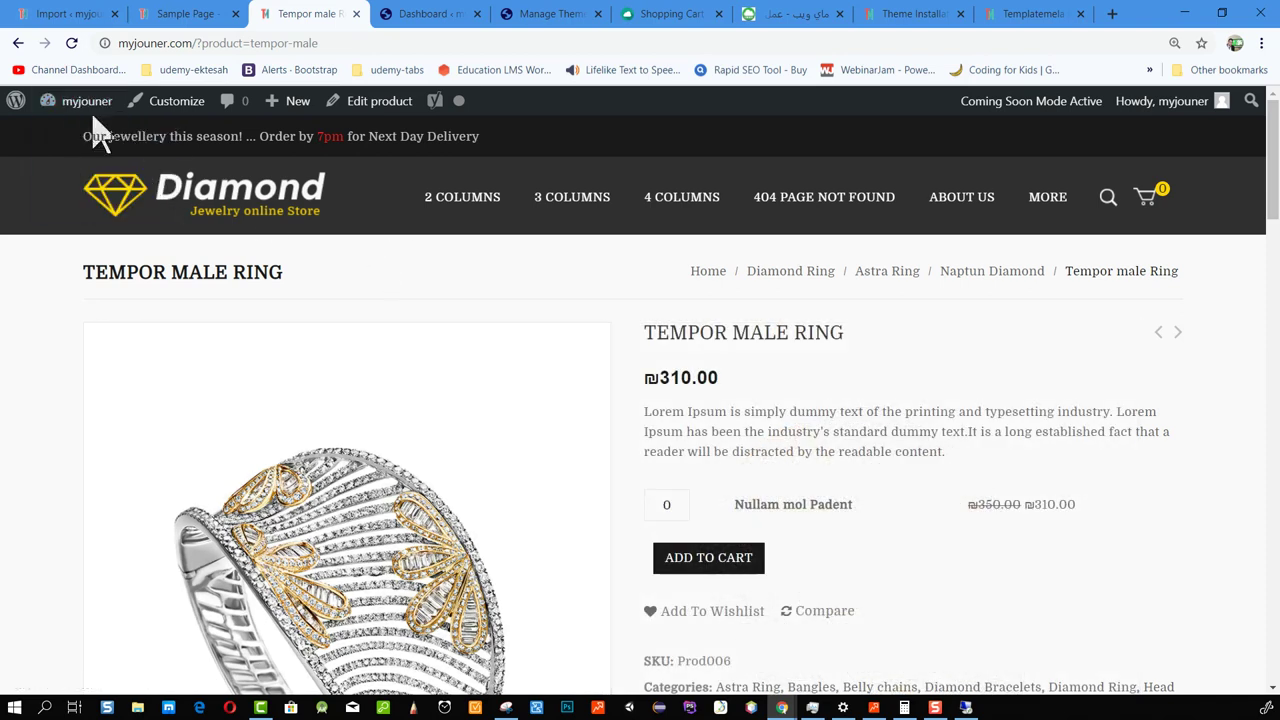
pyautogui.scroll(-3, 1000, 420)
pyautogui.scroll(-2, 960, 430)
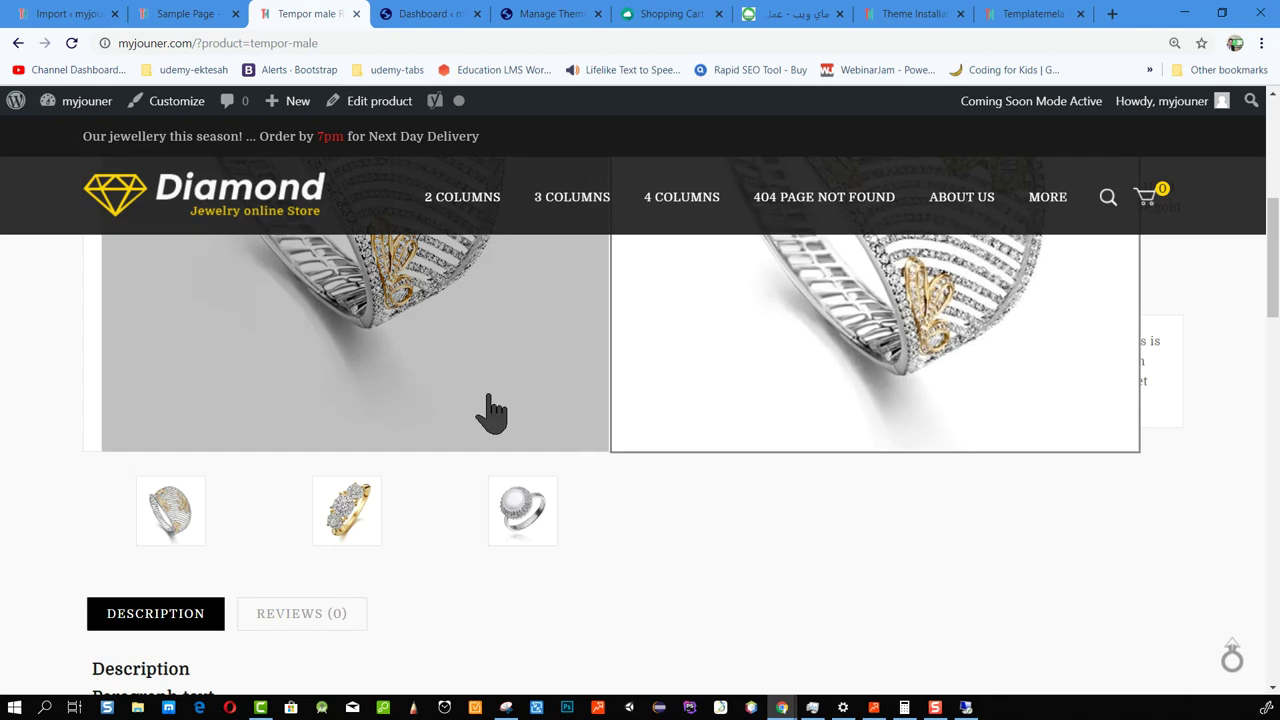
pyautogui.scroll(-4, 563, 394)
pyautogui.scroll(6, 560, 410)
pyautogui.scroll(3, 560, 412)
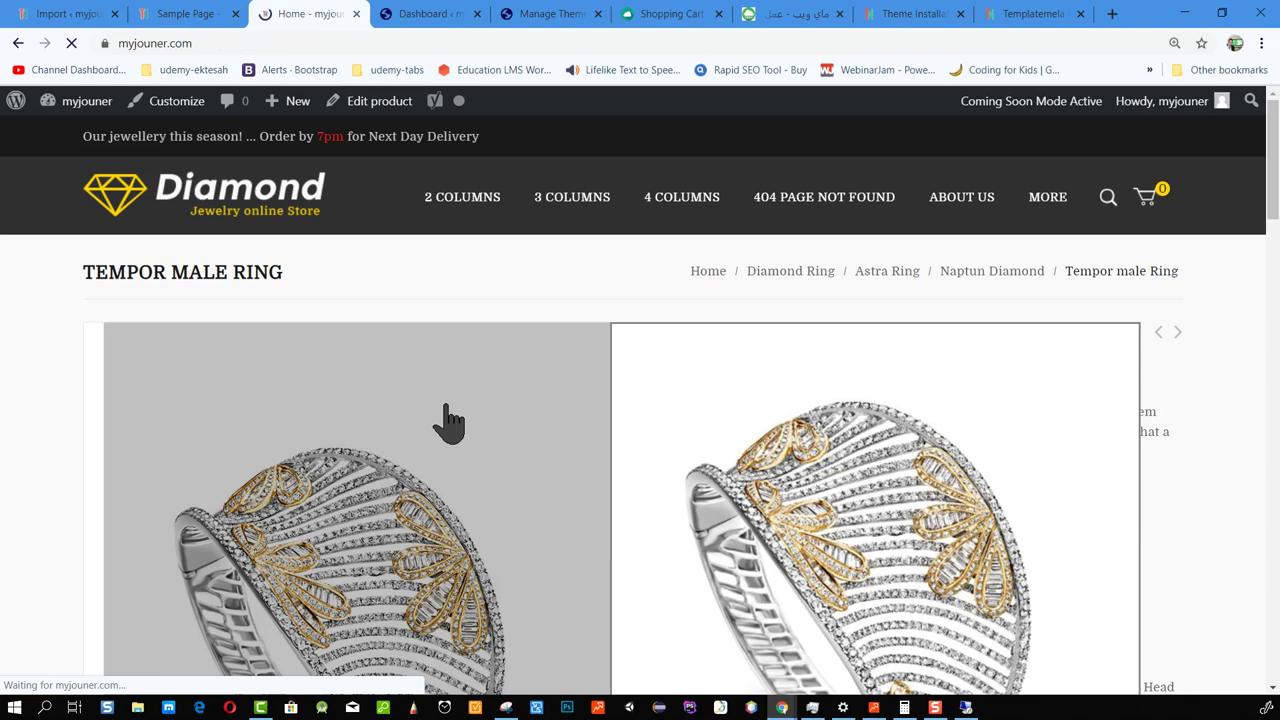
# Scroll the home page down to the footer and jump back to the top.
pyautogui.scroll(-3, 637, 363)
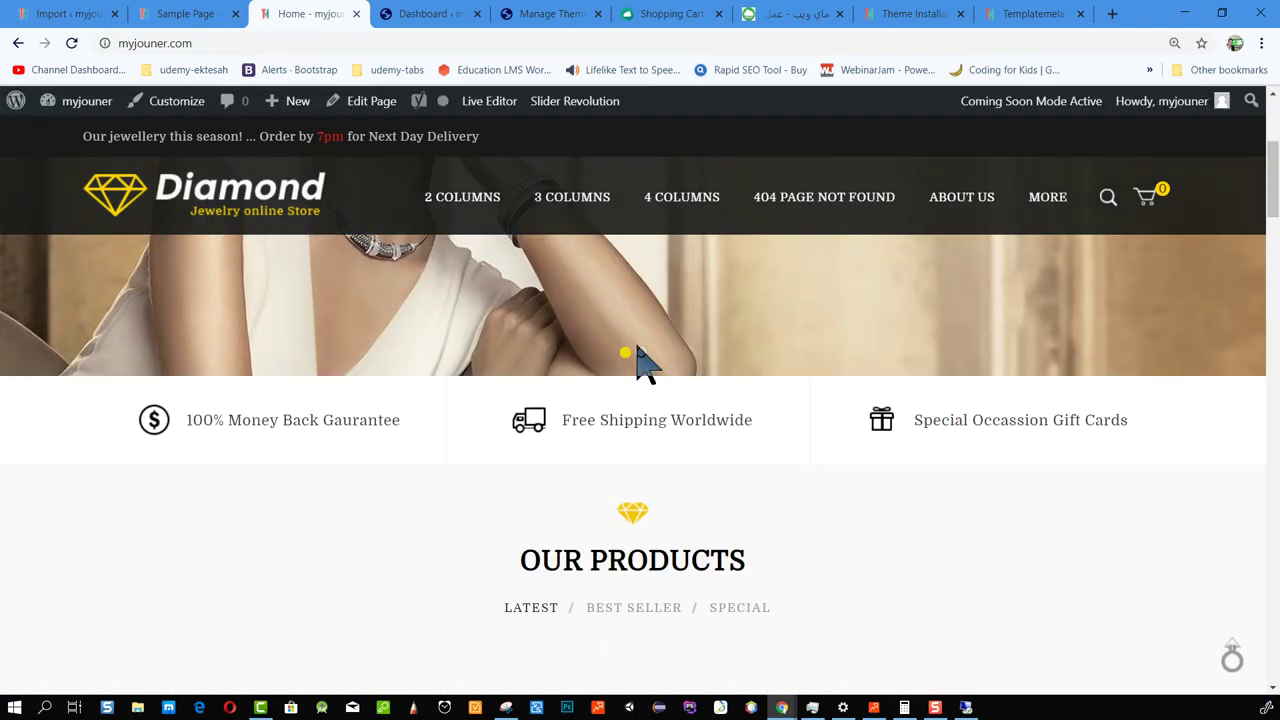
pyautogui.scroll(-10, 637, 363)
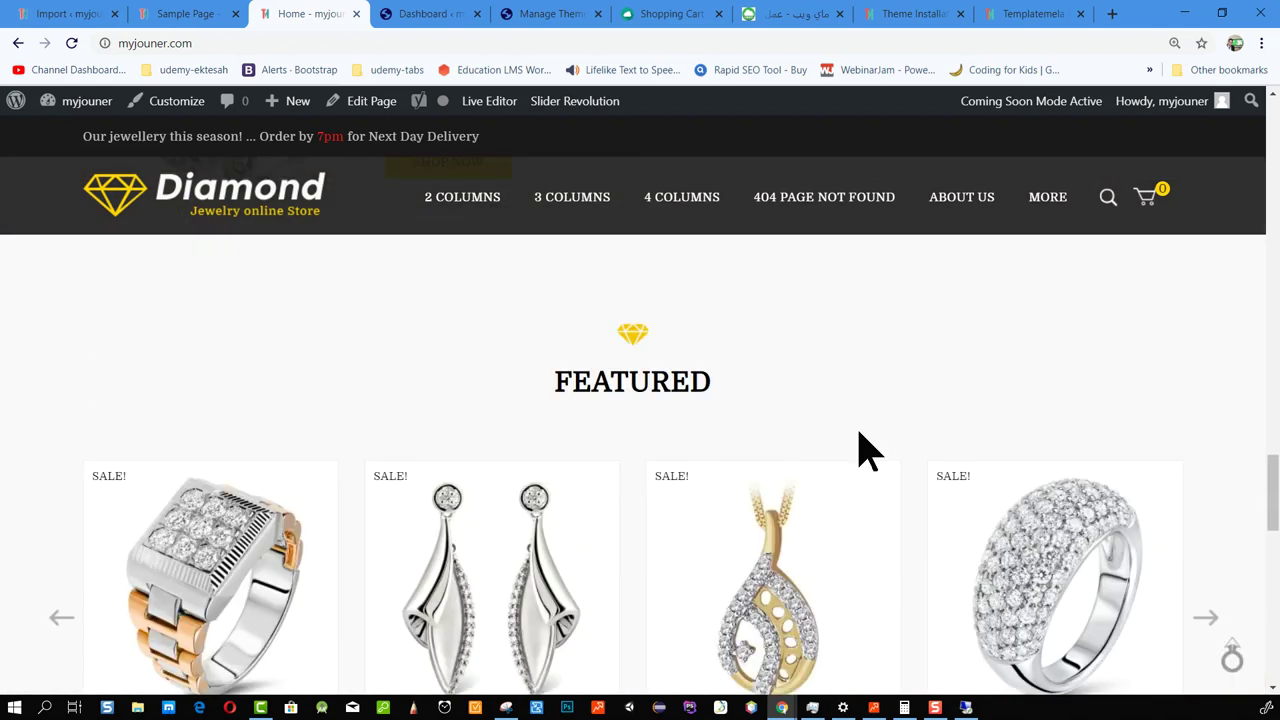
pyautogui.scroll(-10, 860, 450)
pyautogui.scroll(5, 860, 450)
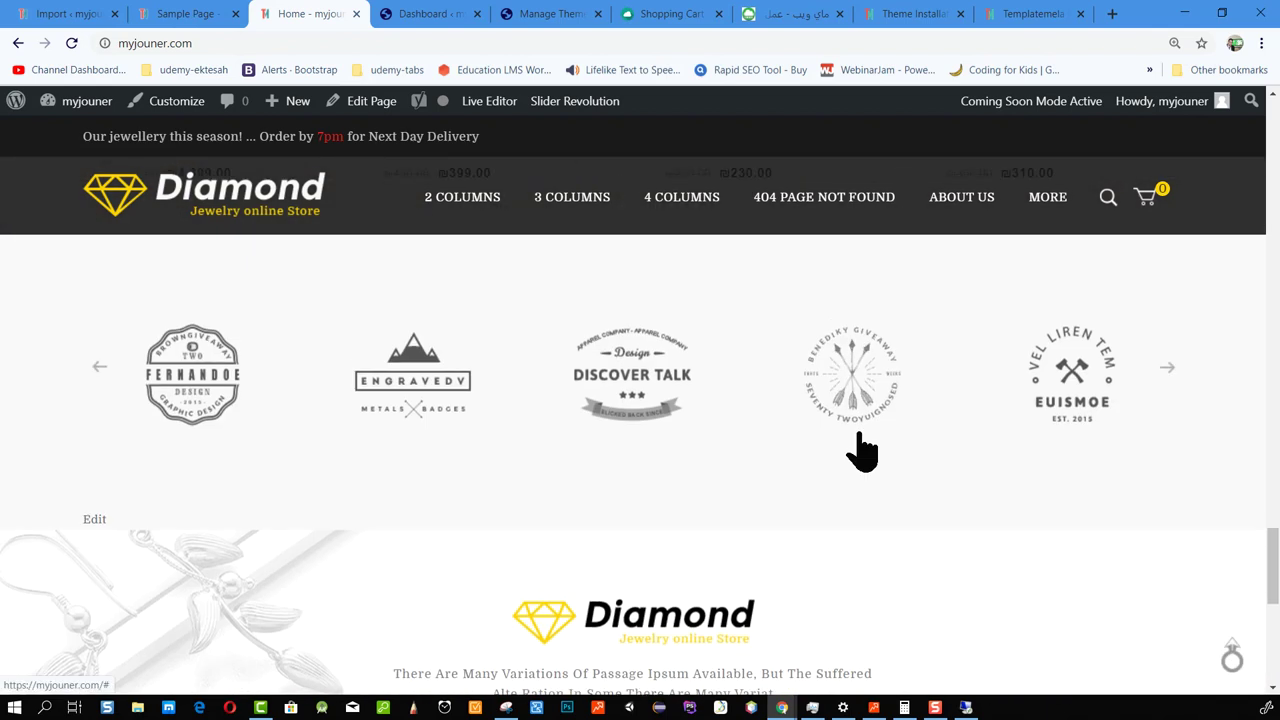
pyautogui.scroll(-6, 749, 457)
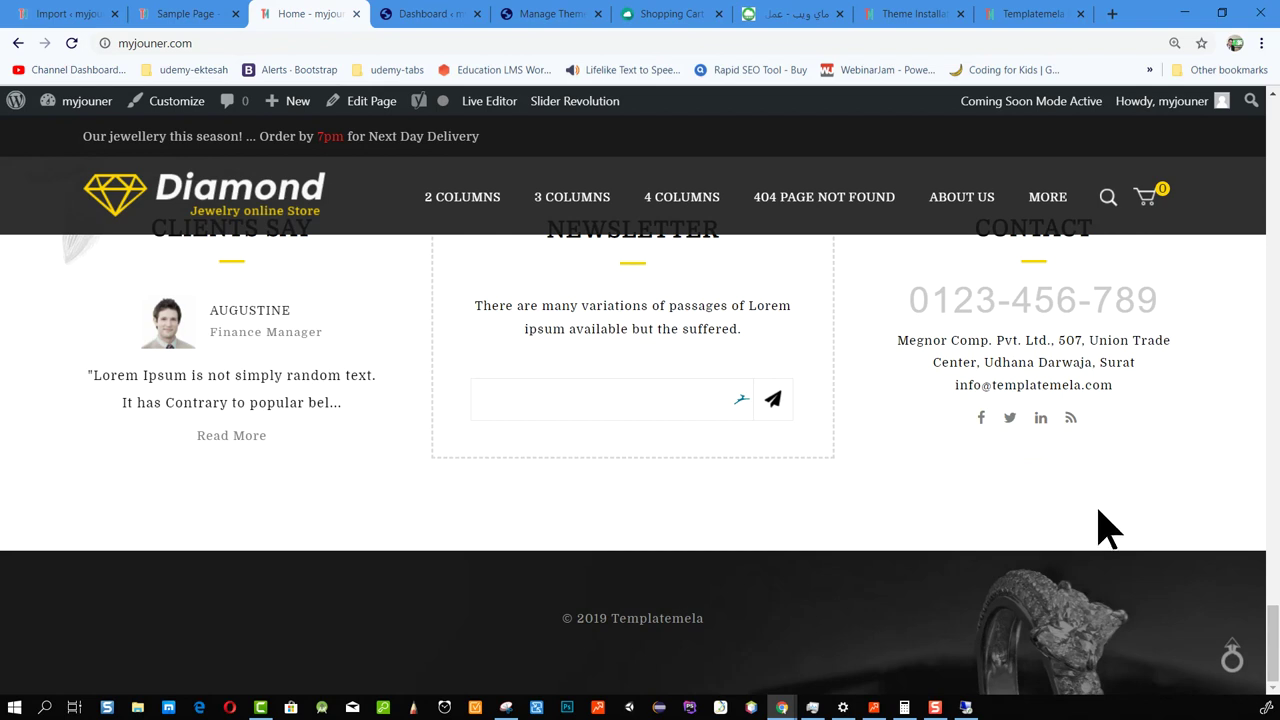
pyautogui.click(1231, 662)
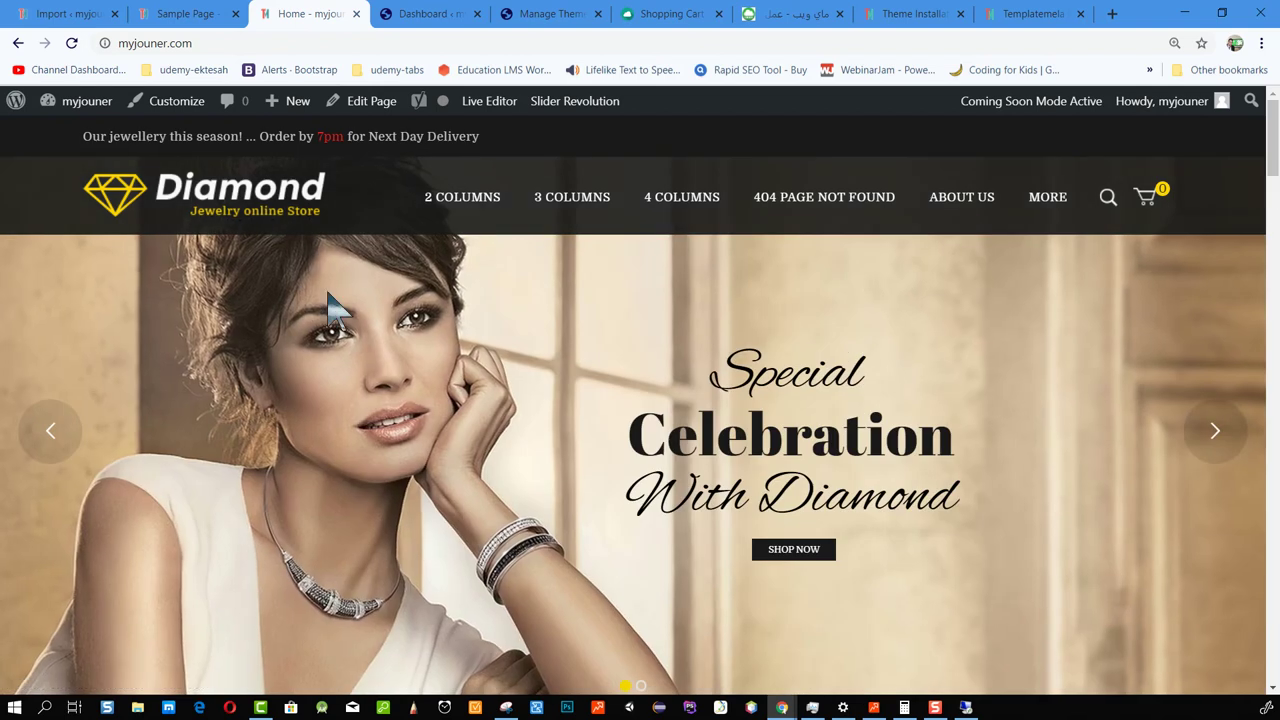
# Review the home page's hero slider and upper sections once more.
pyautogui.scroll(-3, 1000, 425)
pyautogui.scroll(-20, 1000, 425)
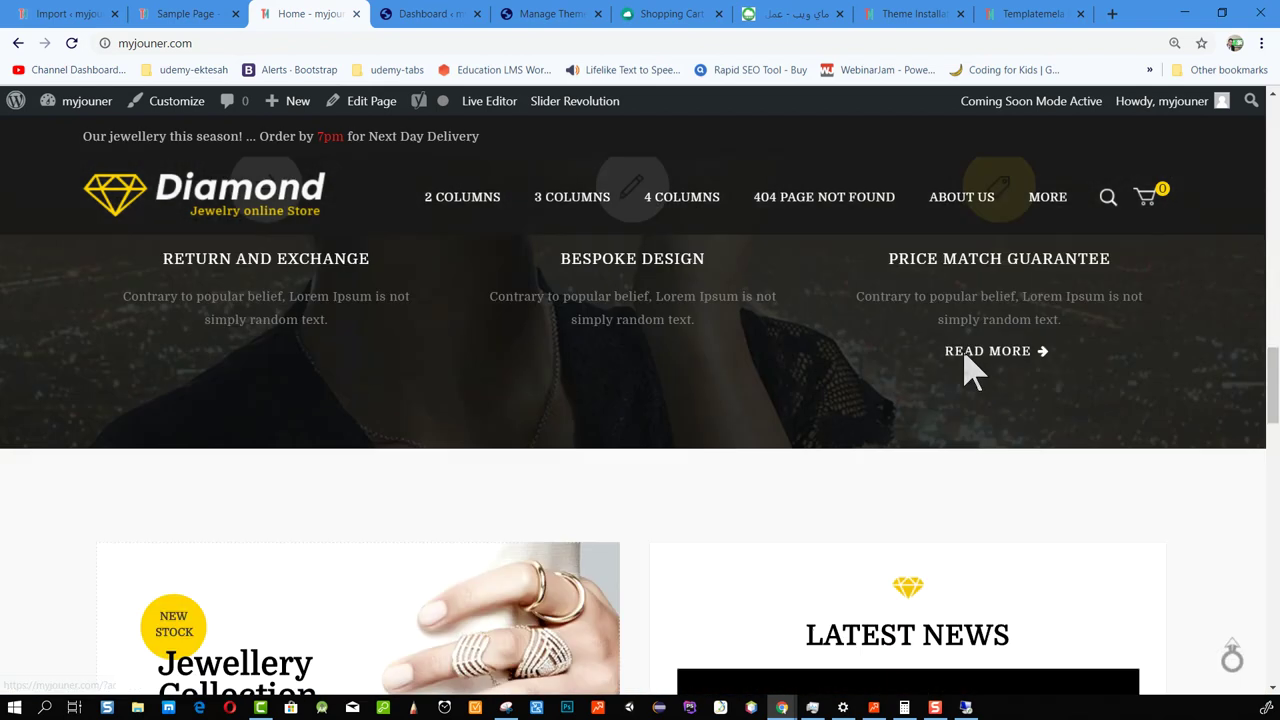
pyautogui.scroll(10, 955, 375)
pyautogui.scroll(-10, 951, 374)
pyautogui.scroll(1, 934, 391)
pyautogui.scroll(-1, 906, 351)
pyautogui.scroll(10, 897, 355)
pyautogui.scroll(-20, 851, 371)
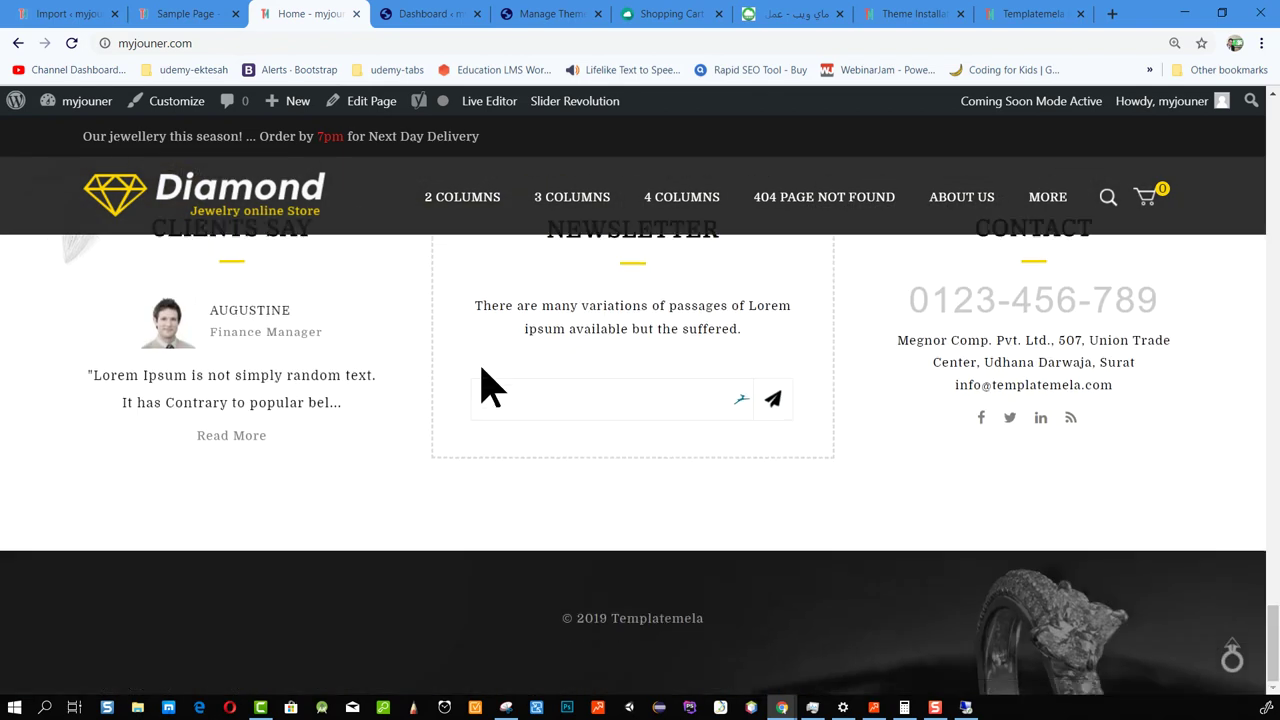
pyautogui.scroll(15, 517, 418)
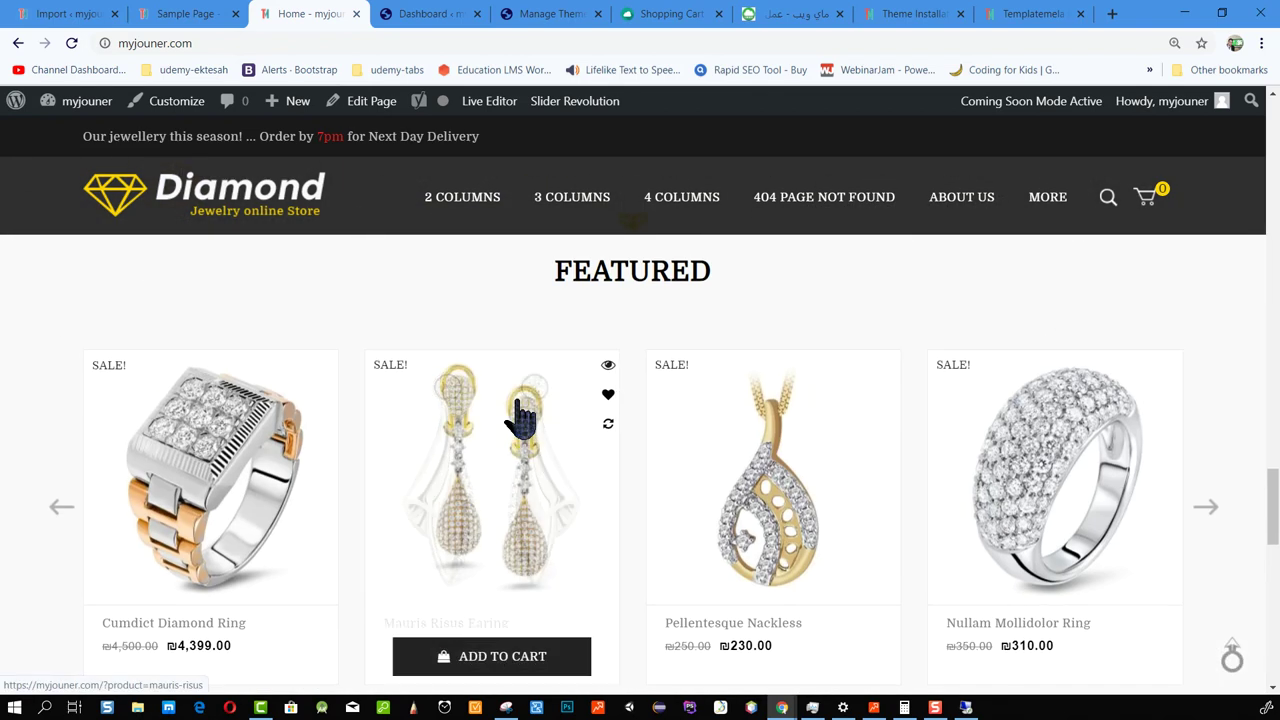
pyautogui.scroll(-10, 520, 410)
pyautogui.scroll(15, 520, 418)
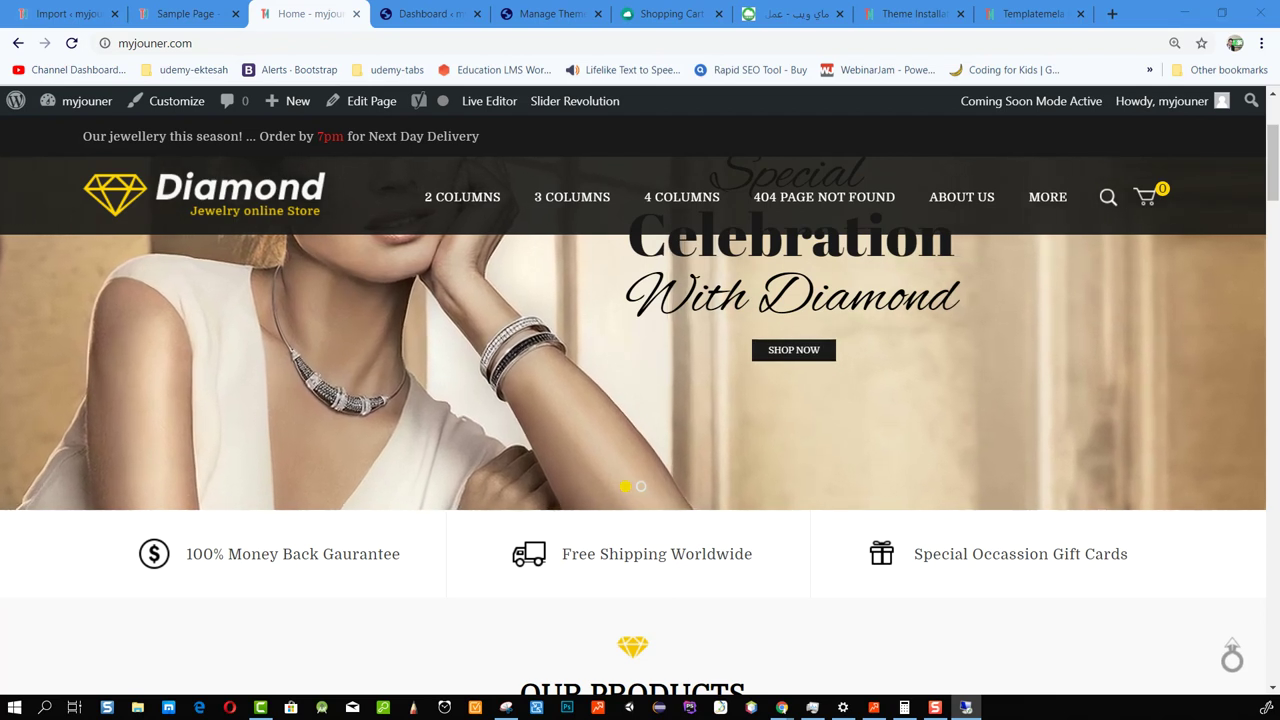
# Maximise the Remote Desktop window and open Manage for the myjouner.com hosting package.
pyautogui.doubleClick(134, 47)
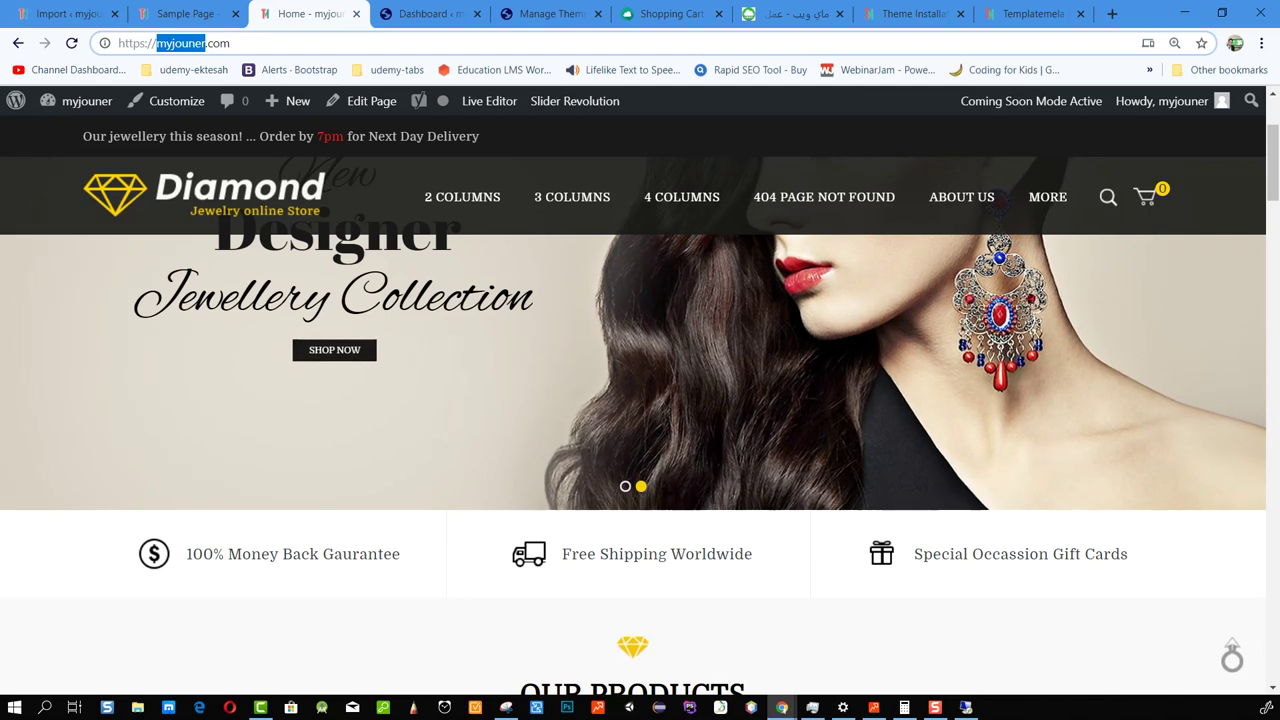
pyautogui.press('F10')
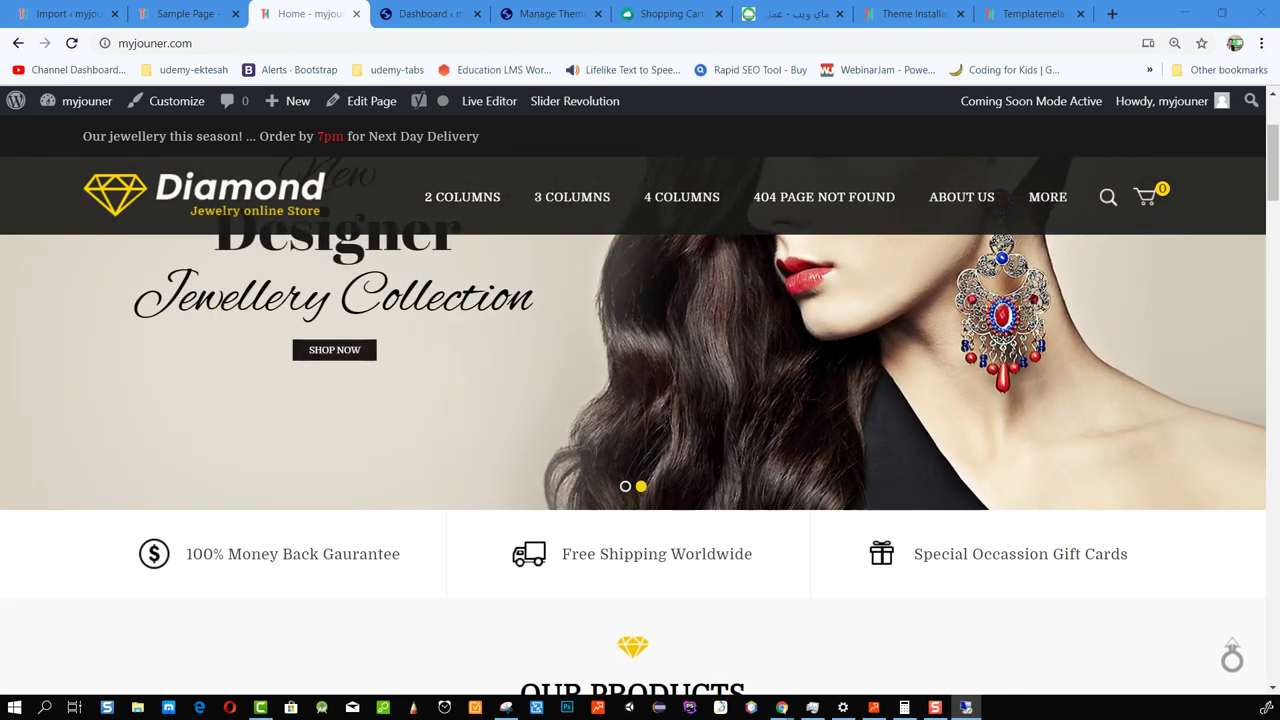
pyautogui.click(965, 707)
pyautogui.moveTo(670, 103); pyautogui.dragTo(608, 8)
pyautogui.click(1200, 379)
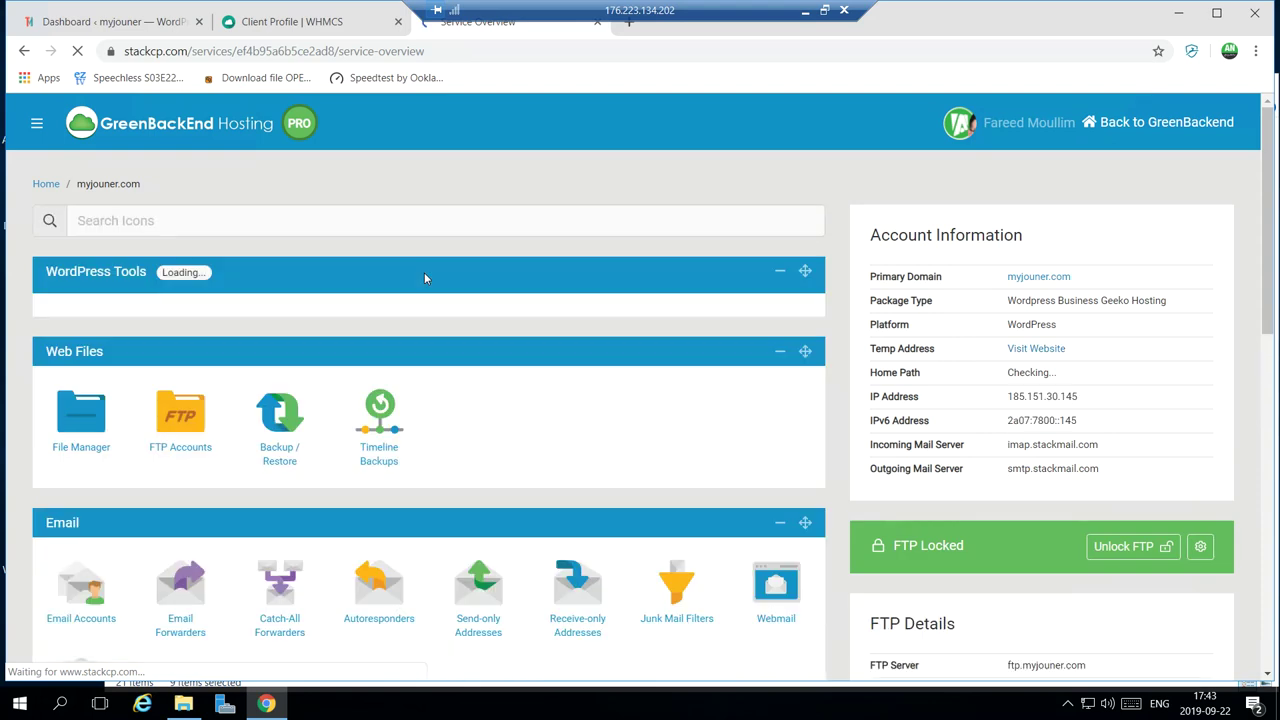
# Snapshot the Database row in Timeline Backups, confirm it, then go to WordPress Dashboard Home.
pyautogui.scroll(-2, 383, 430)
pyautogui.click(384, 428)
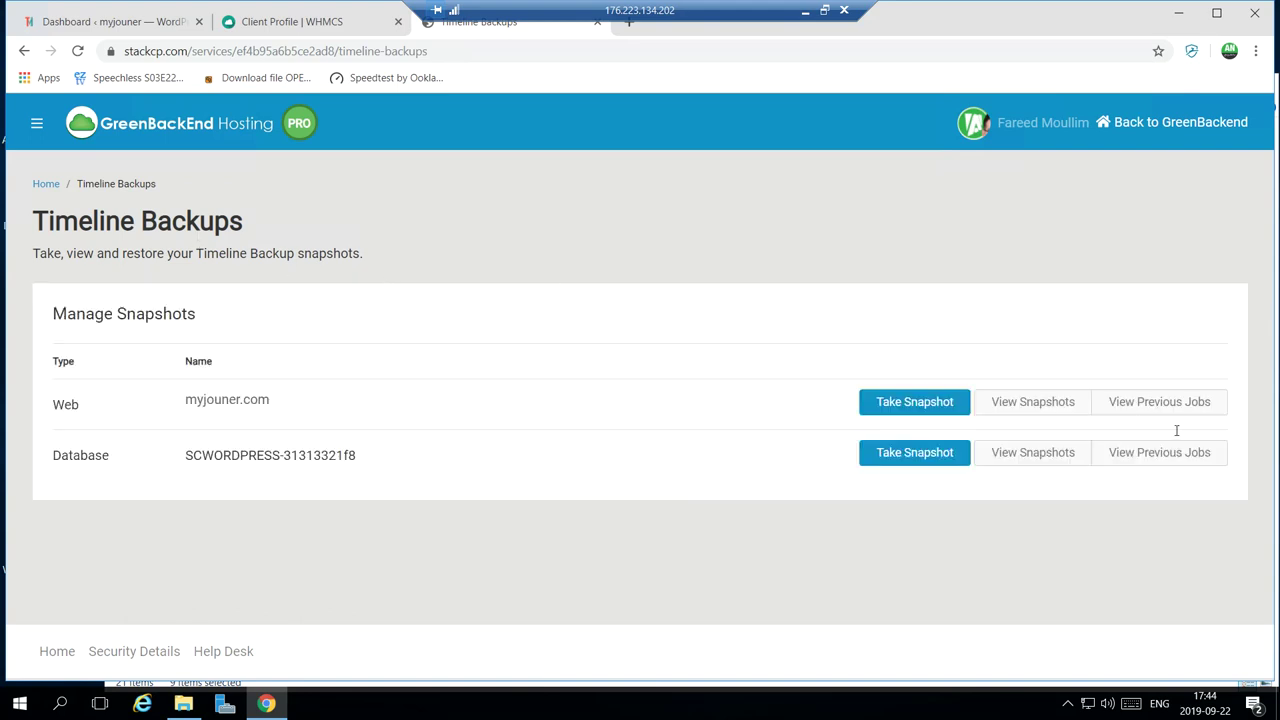
pyautogui.click(886, 406)
pyautogui.click(914, 455)
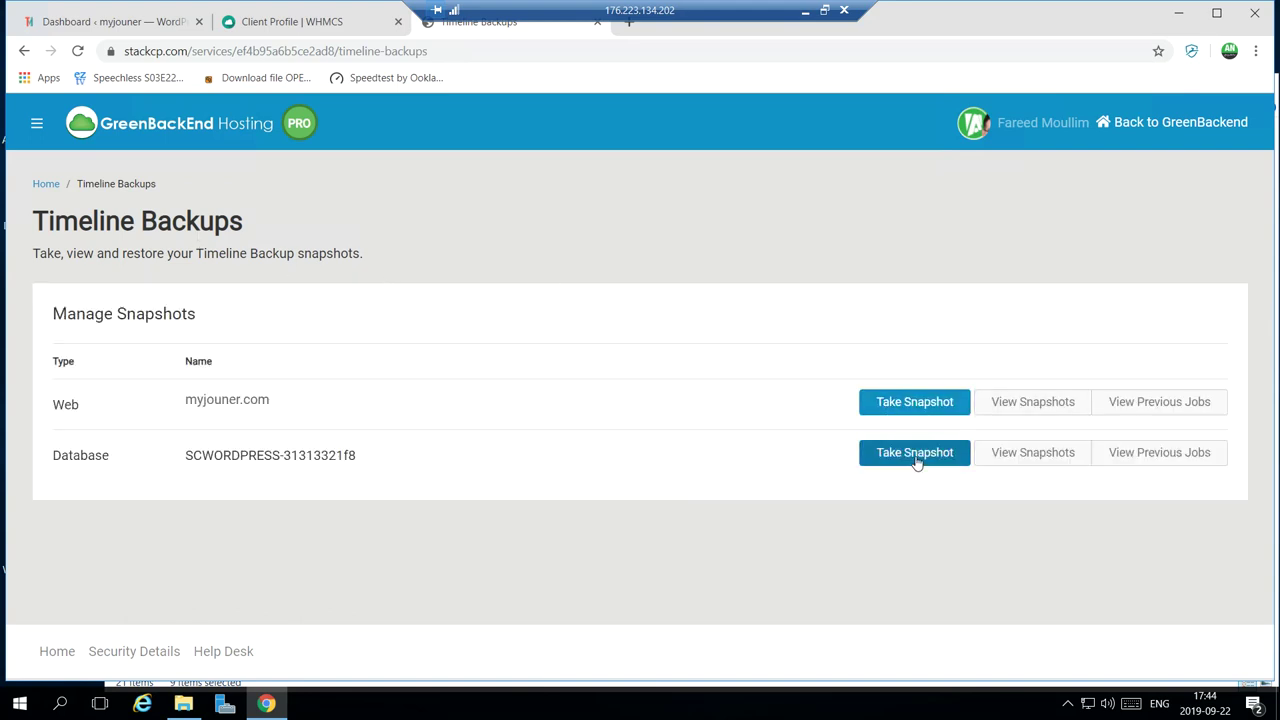
pyautogui.scroll(-1, 162, 500)
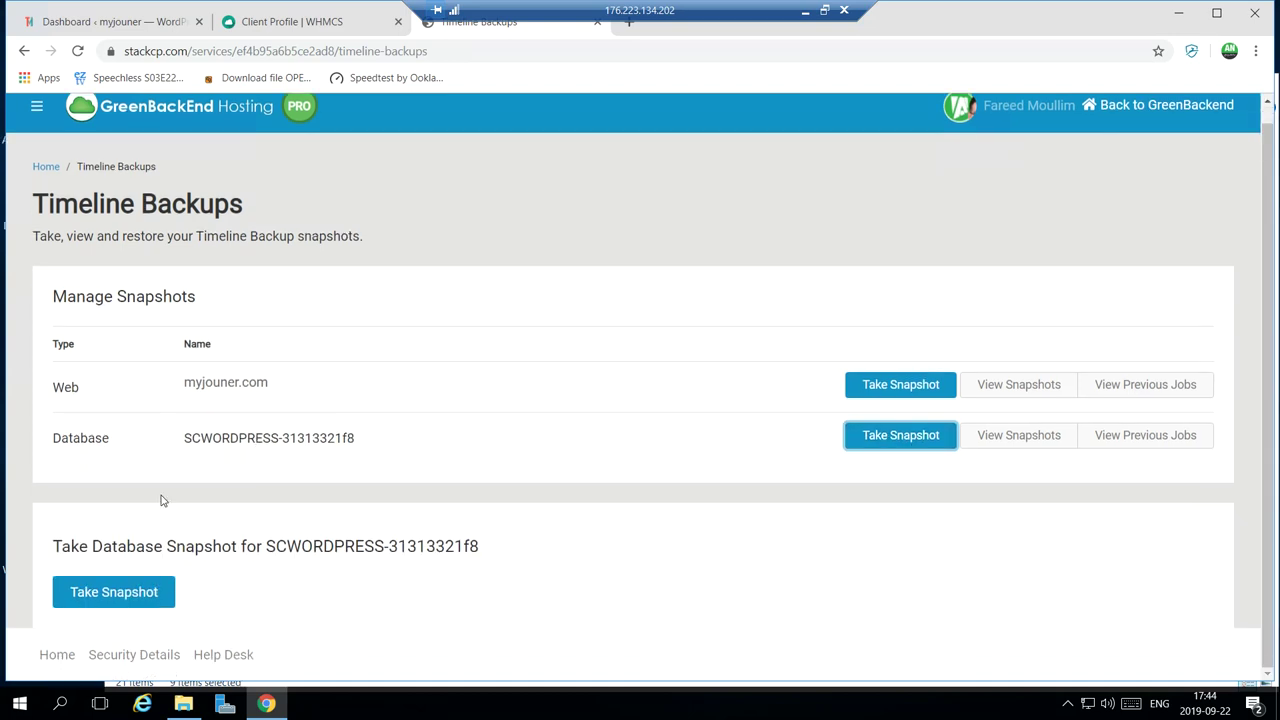
pyautogui.click(130, 592)
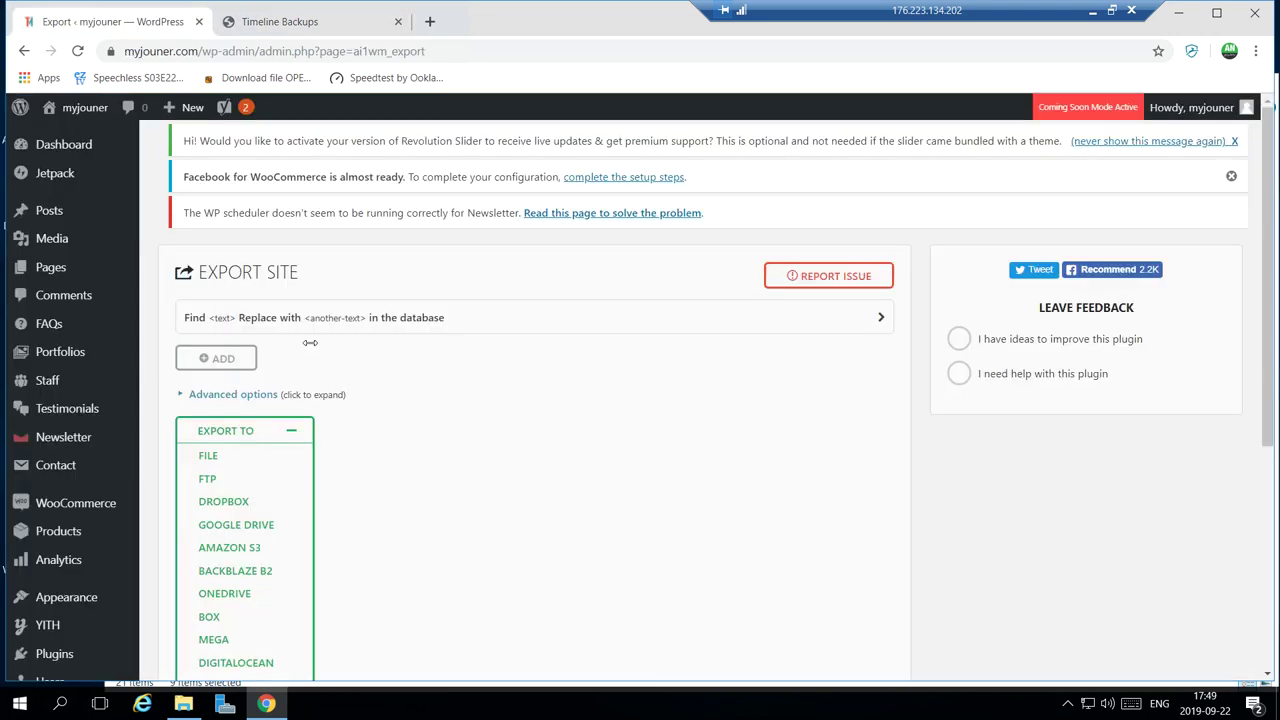
pyautogui.click(82, 147)
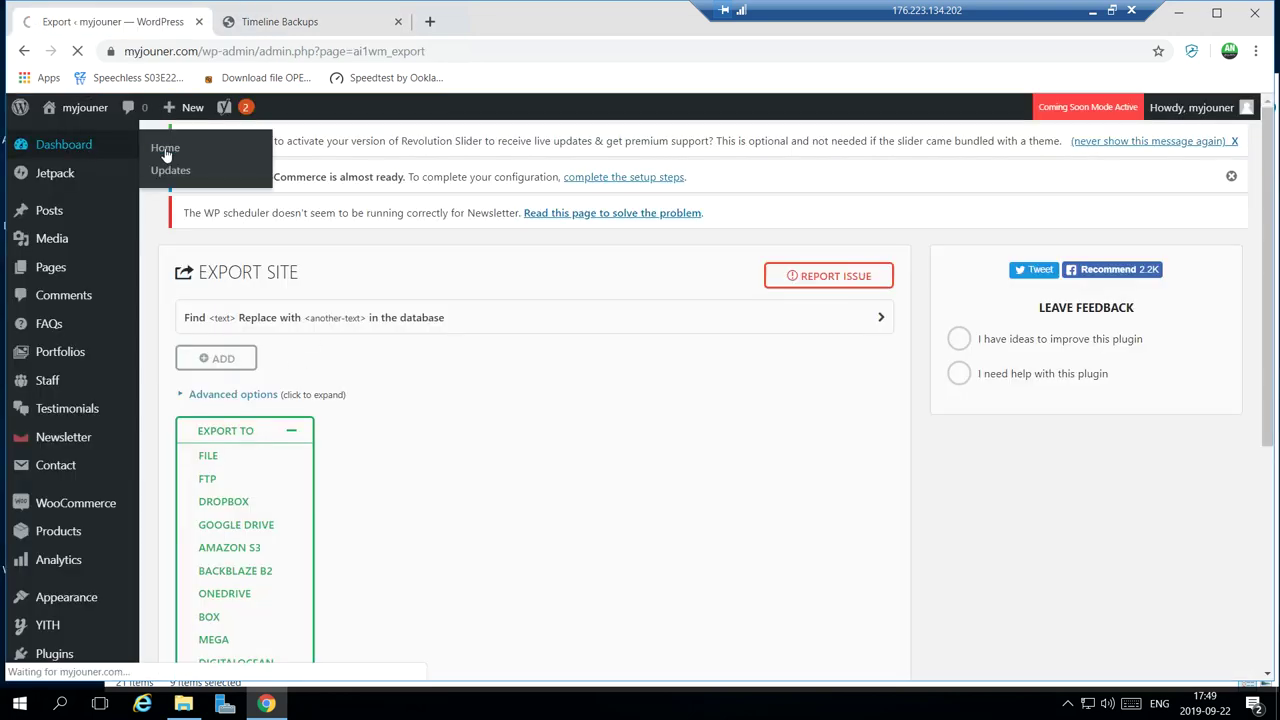
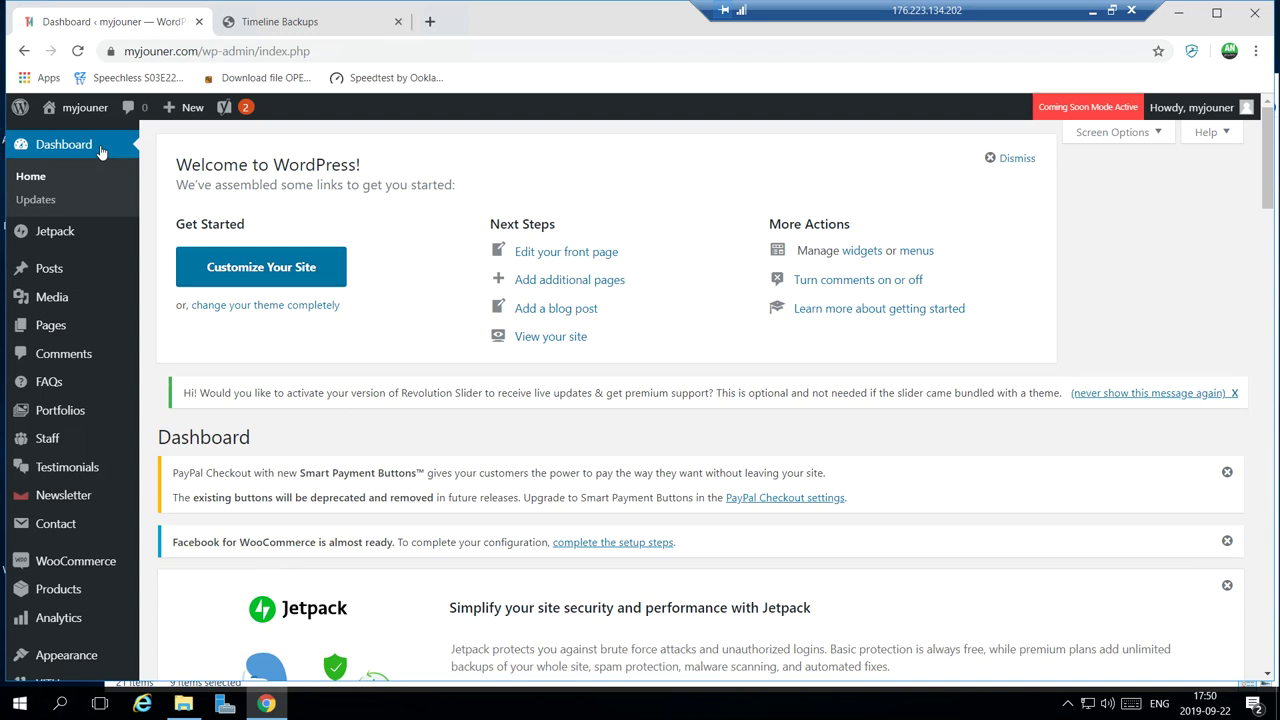
# Go to Plugins > Add New from the dashboard sidebar.
pyautogui.scroll(-2, 477, 445)
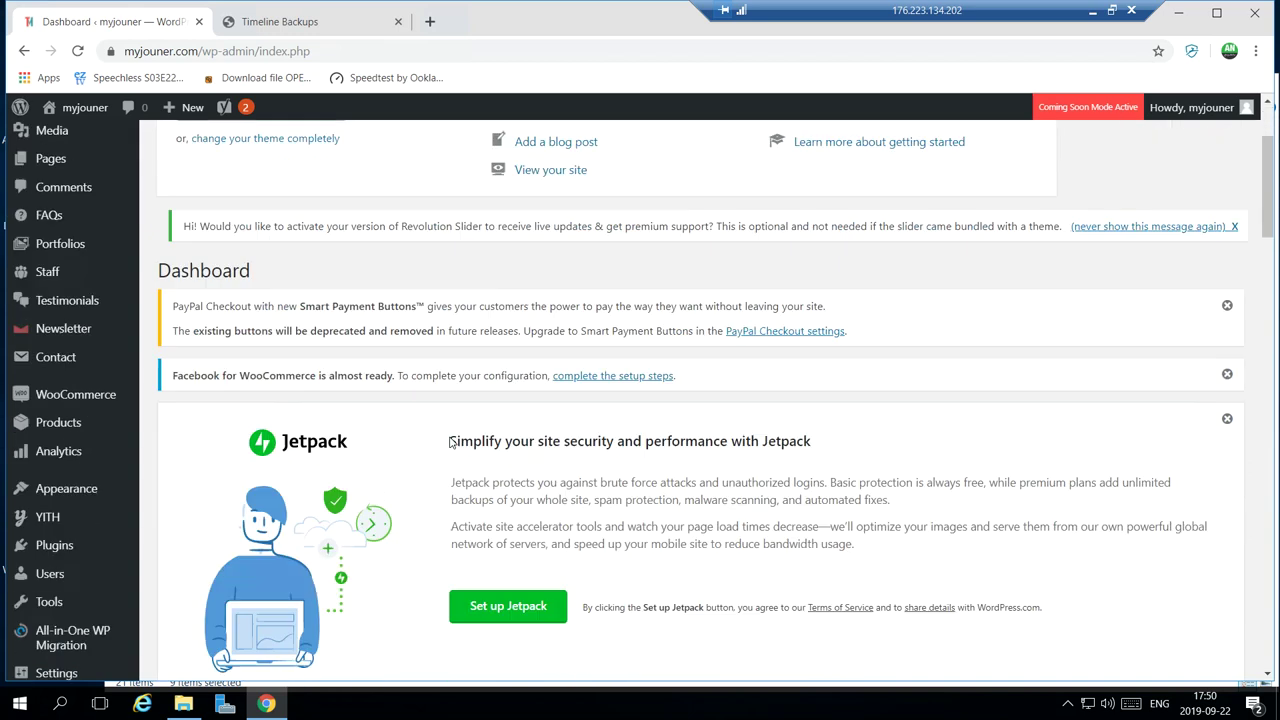
pyautogui.scroll(-3, 550, 430)
pyautogui.moveTo(80, 362)
pyautogui.click(195, 378)
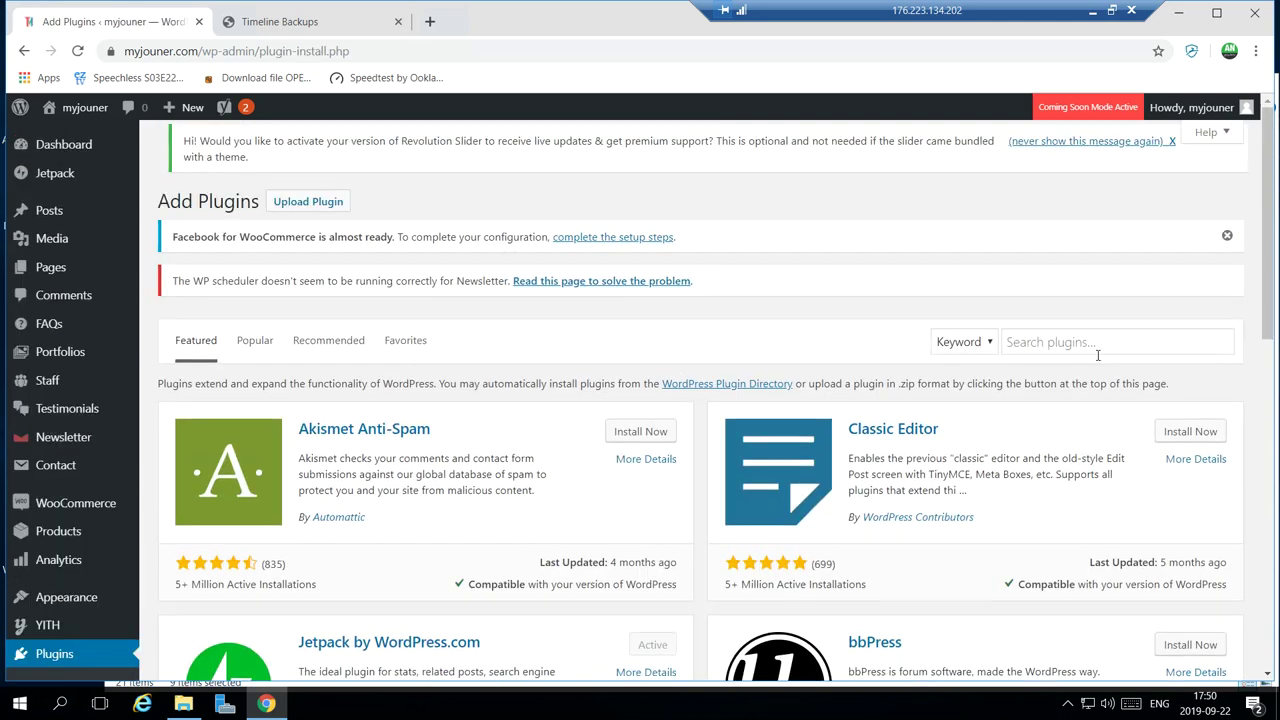
# Search the plugin directory for 'file'.
pyautogui.click(1106, 352)
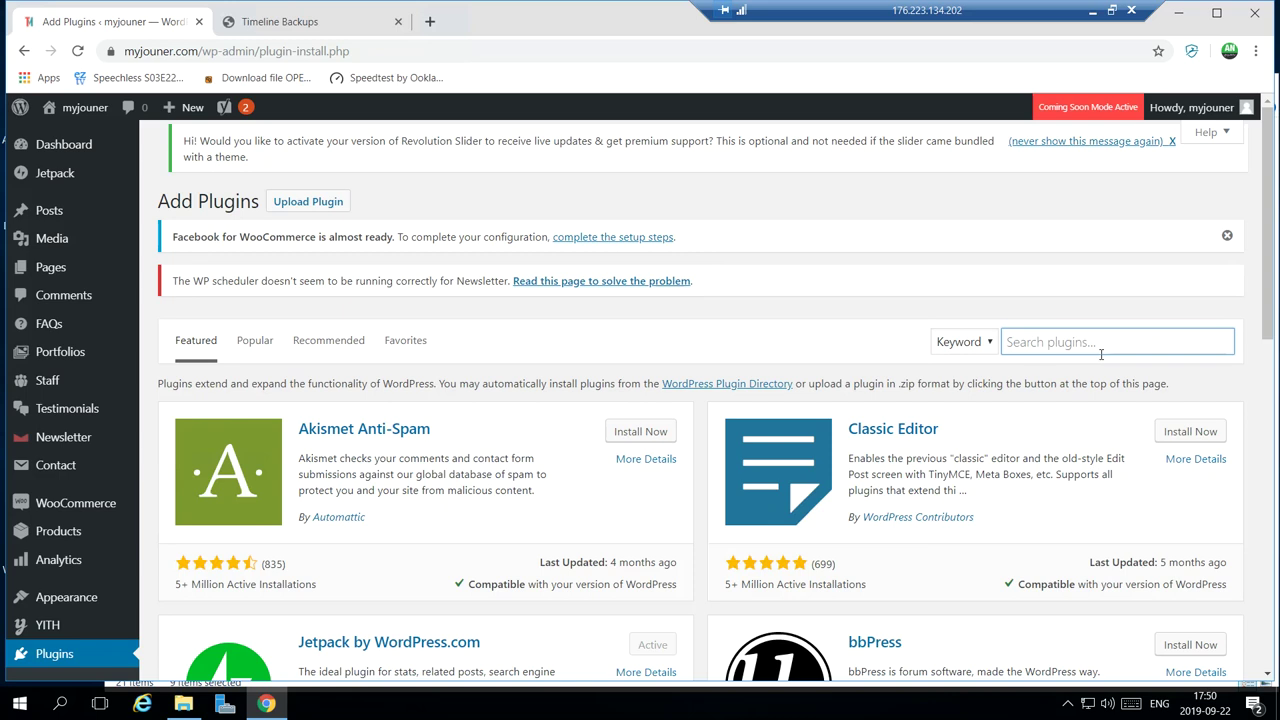
pyautogui.write('filemar')
pyautogui.press('BackSpace')
pyautogui.press('BackSpace')
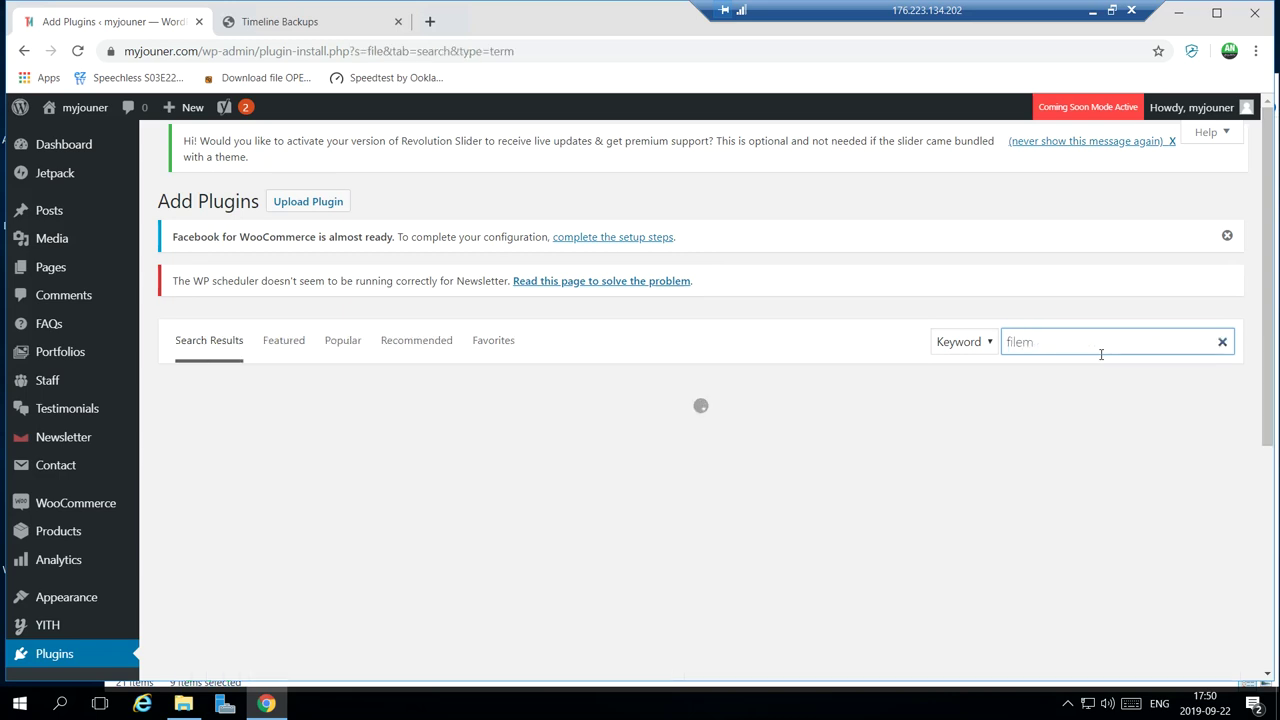
pyautogui.press('BackSpace')
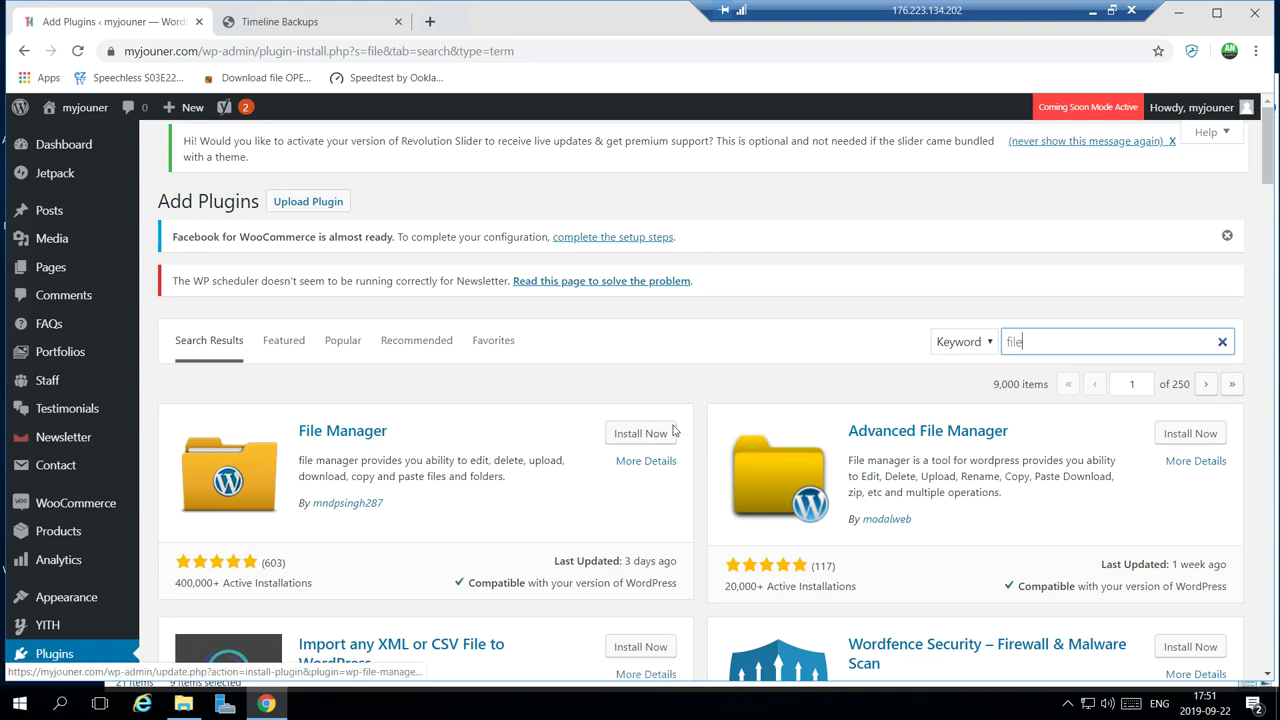
# Install and activate the File Manager plugin.
pyautogui.click(642, 434)
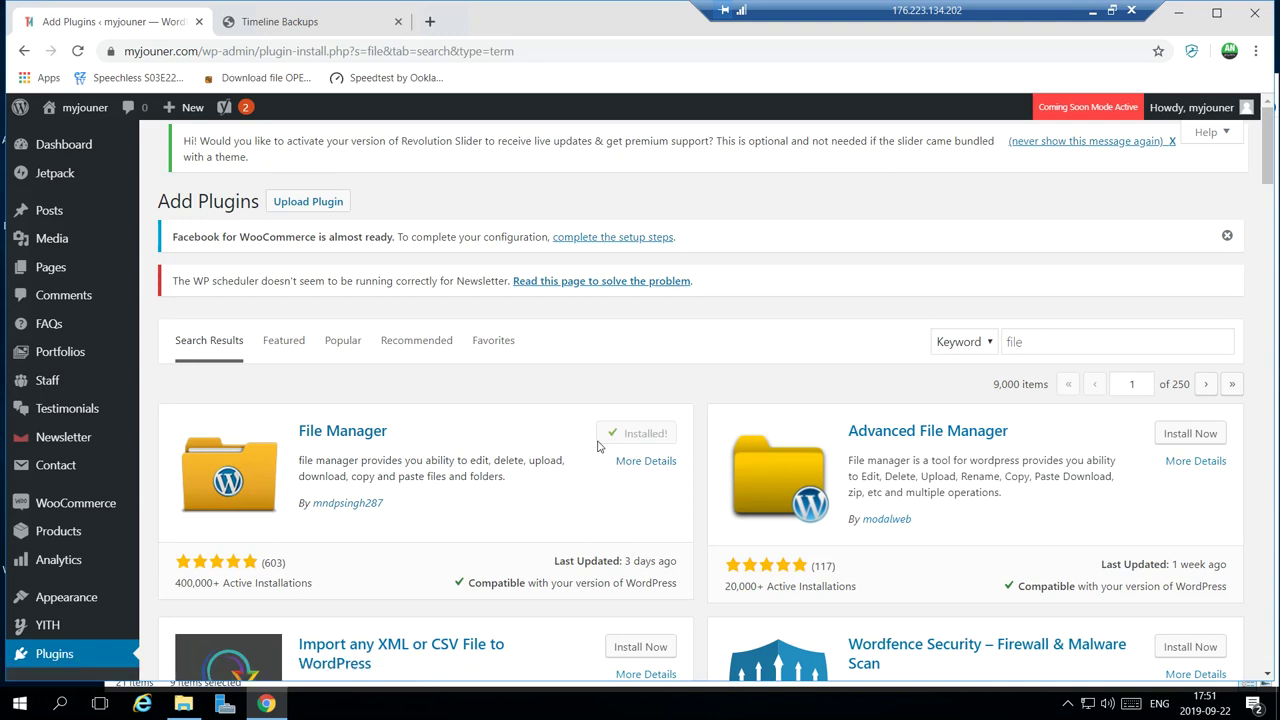
pyautogui.click(648, 435)
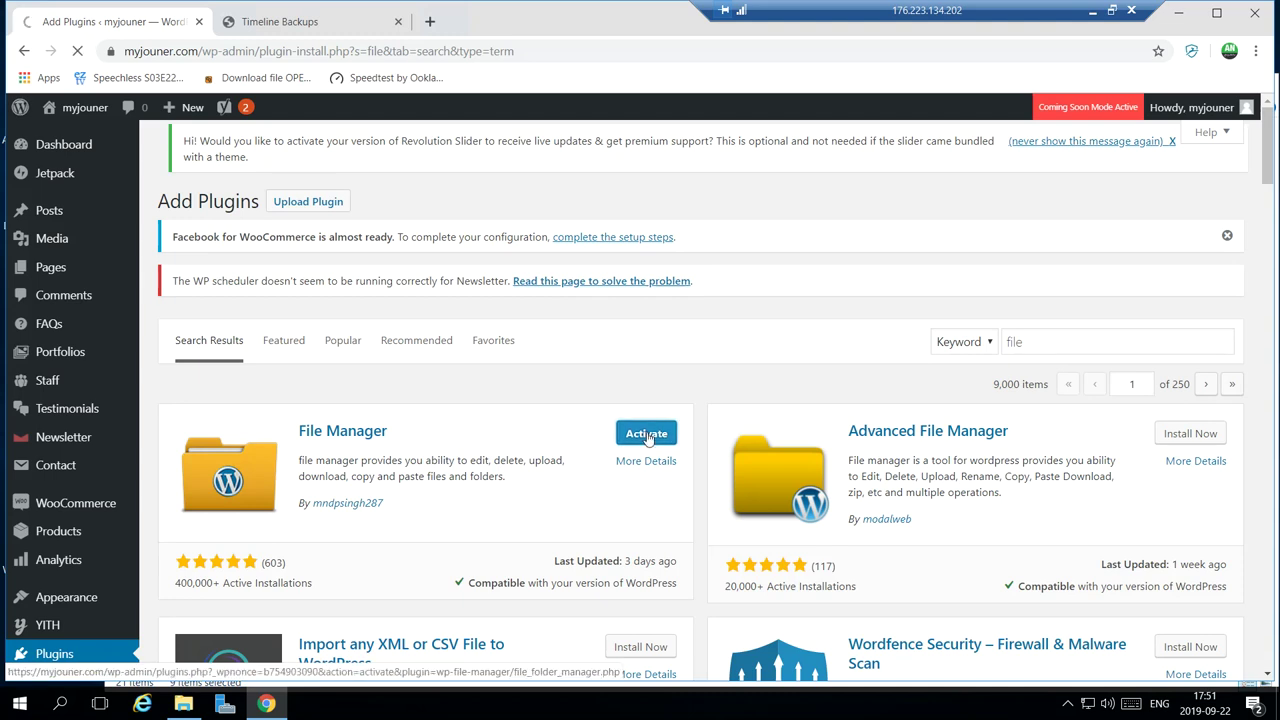
pyautogui.scroll(-4, 630, 440)
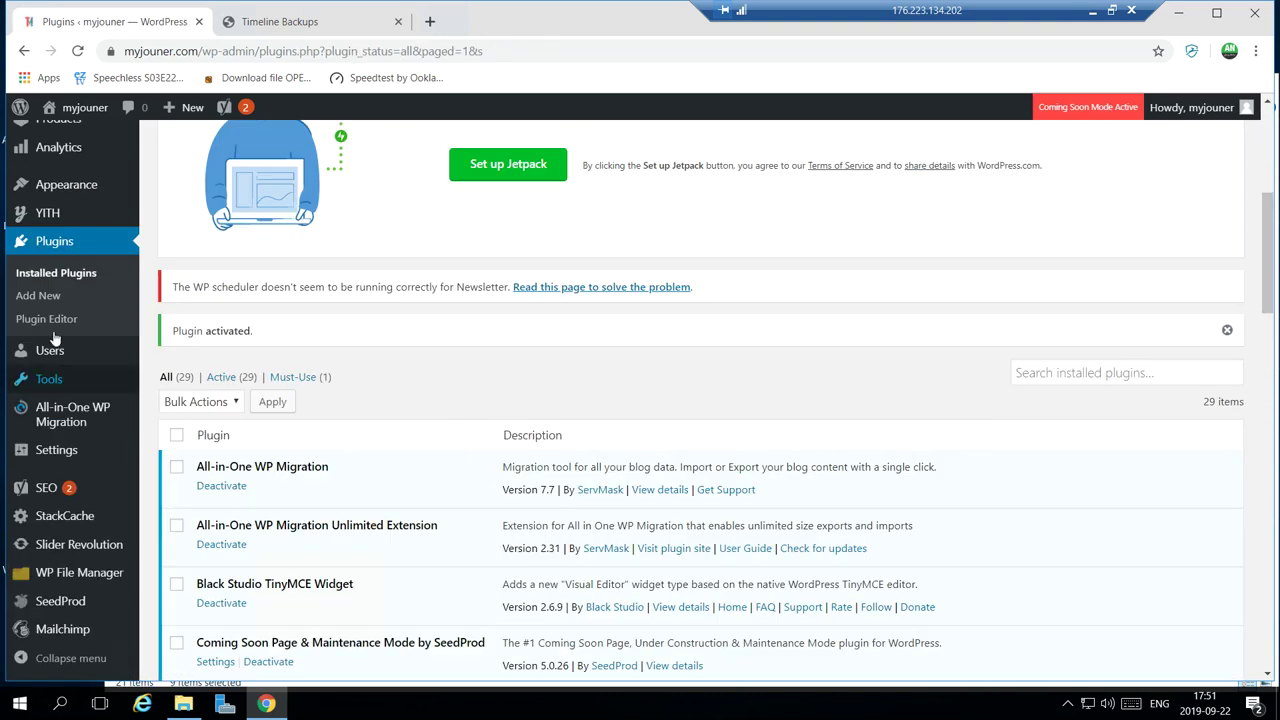
# Install and activate Classic Editor from the Add New plugins page.
pyautogui.click(50, 296)
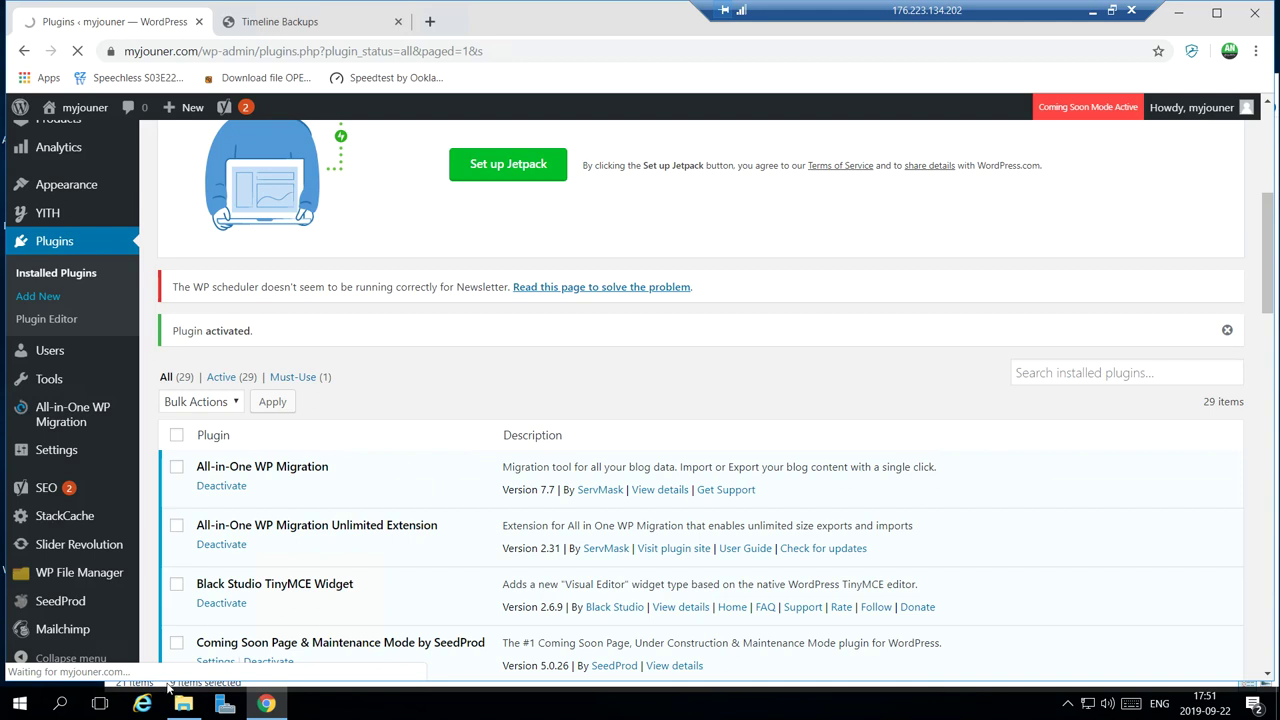
pyautogui.moveTo(38, 574)
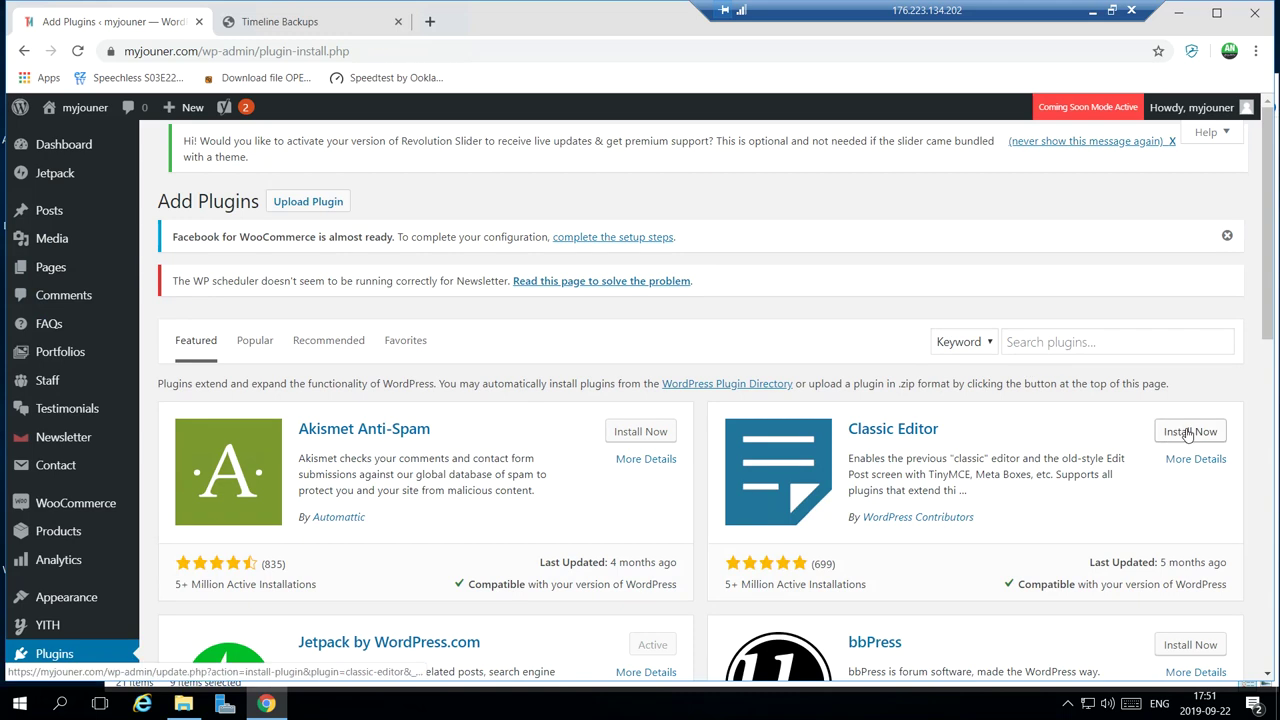
pyautogui.click(1188, 433)
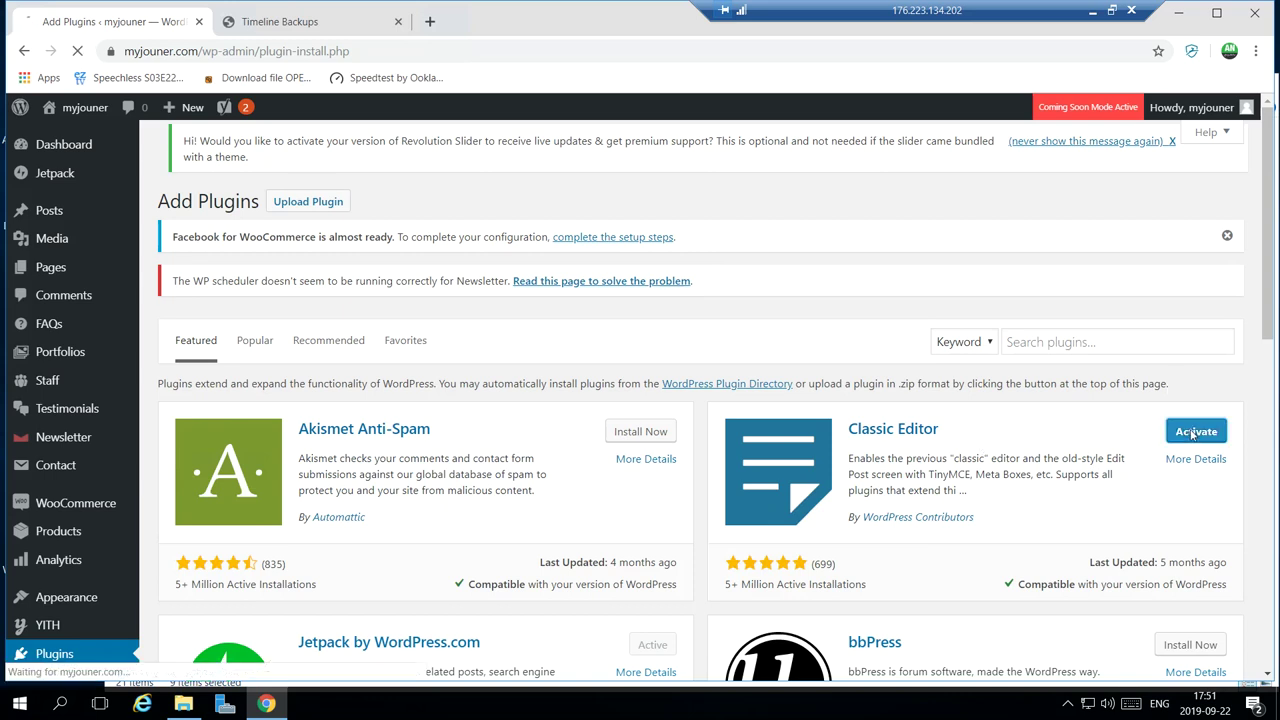
pyautogui.click(1194, 433)
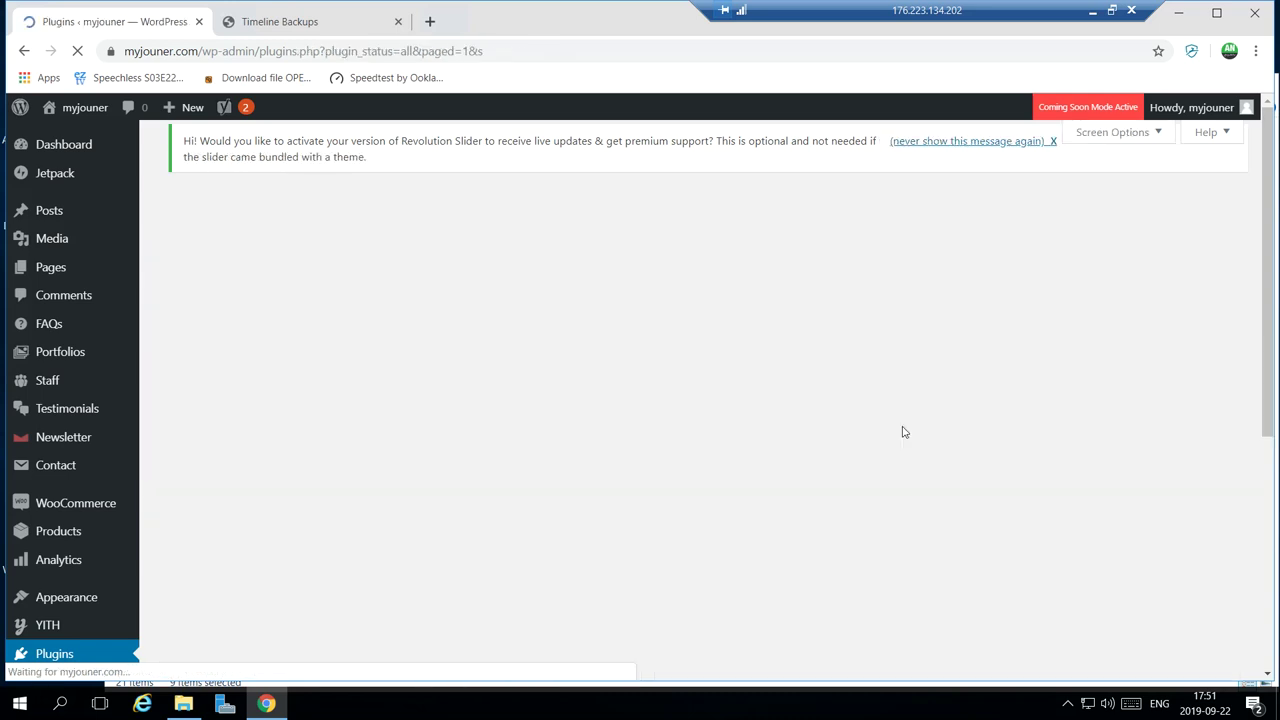
pyautogui.scroll(-3, 627, 460)
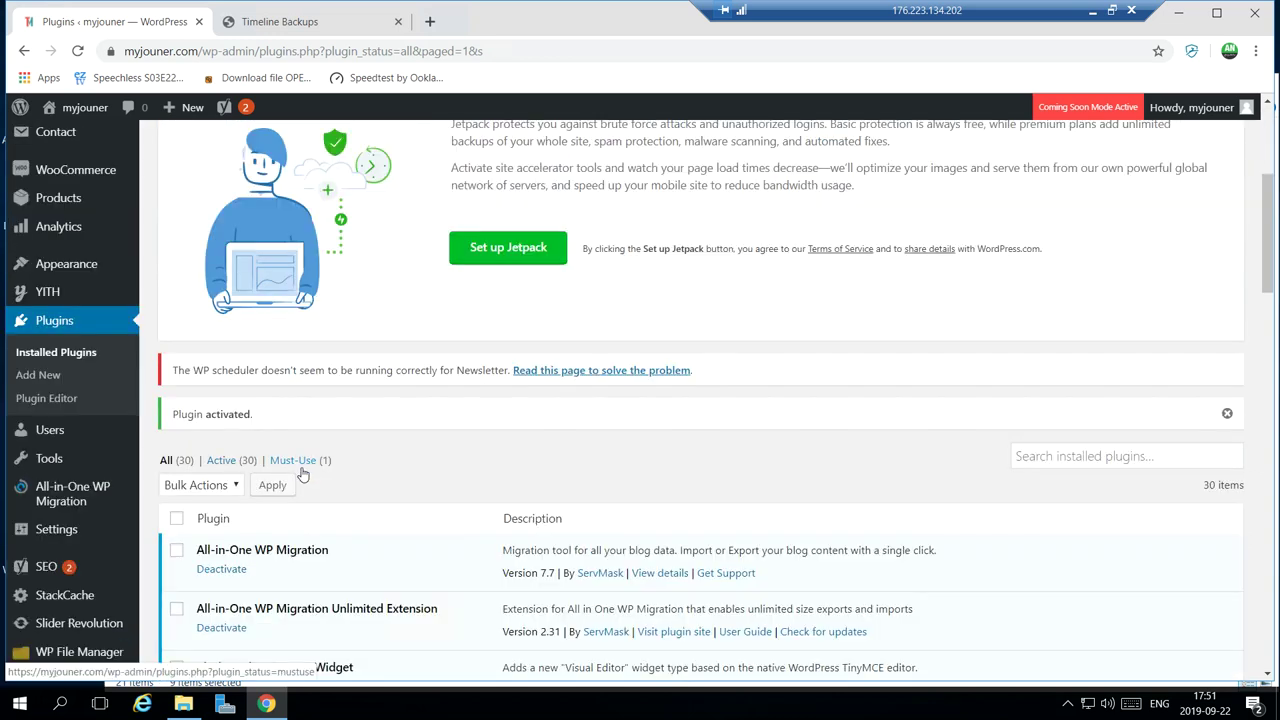
# Search Google for 'wpml' in a new tab and open the official wpml.org site.
pyautogui.click(430, 22)
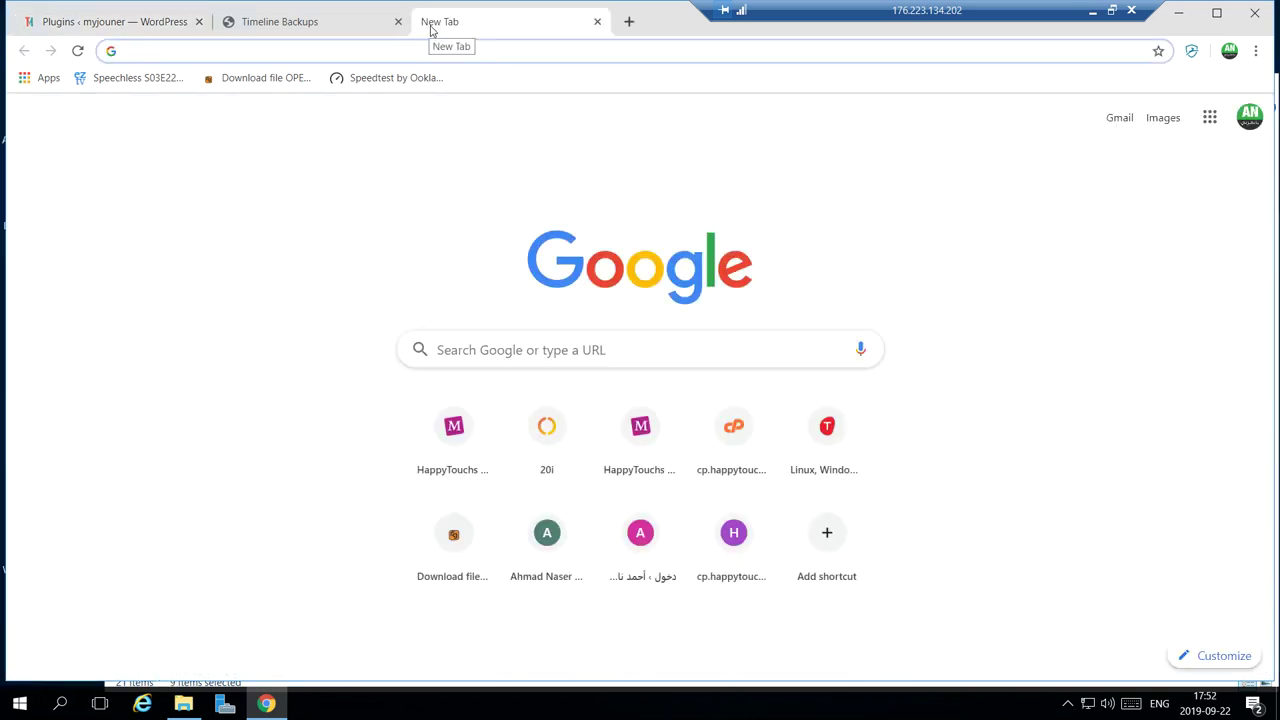
pyautogui.write('wpml')
pyautogui.press('Return')
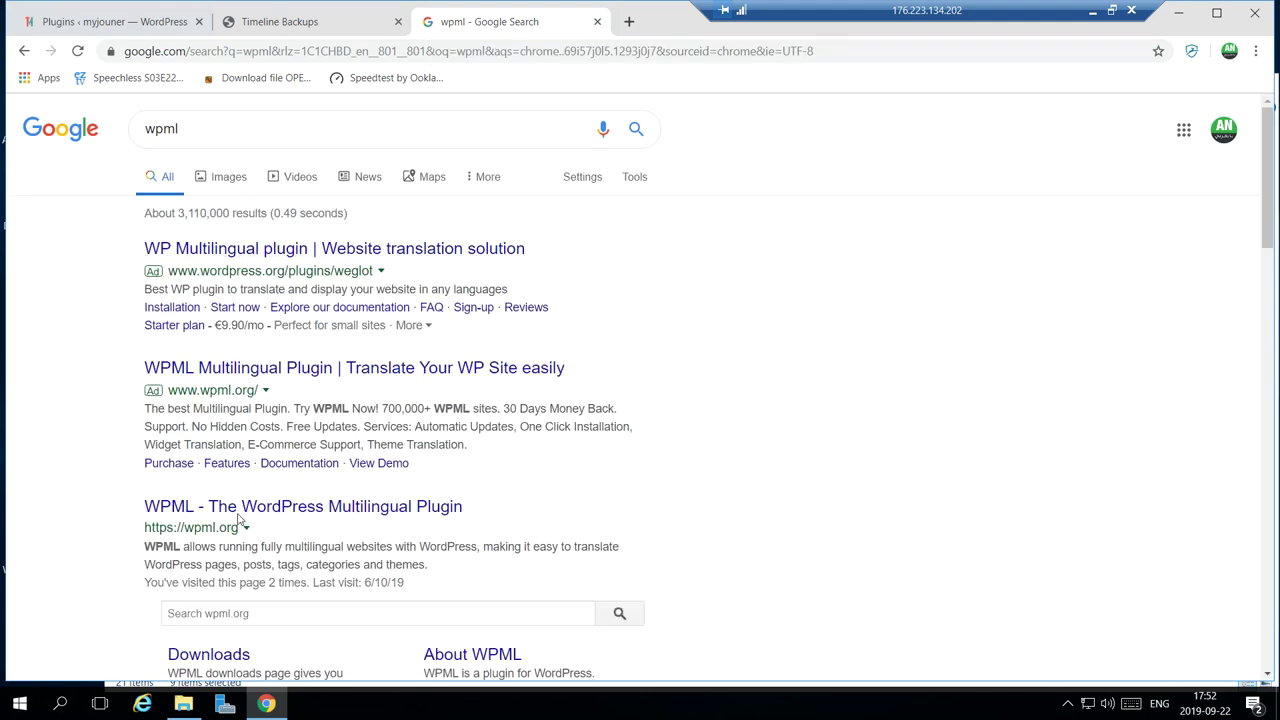
pyautogui.hotkey('ctrl', '-')
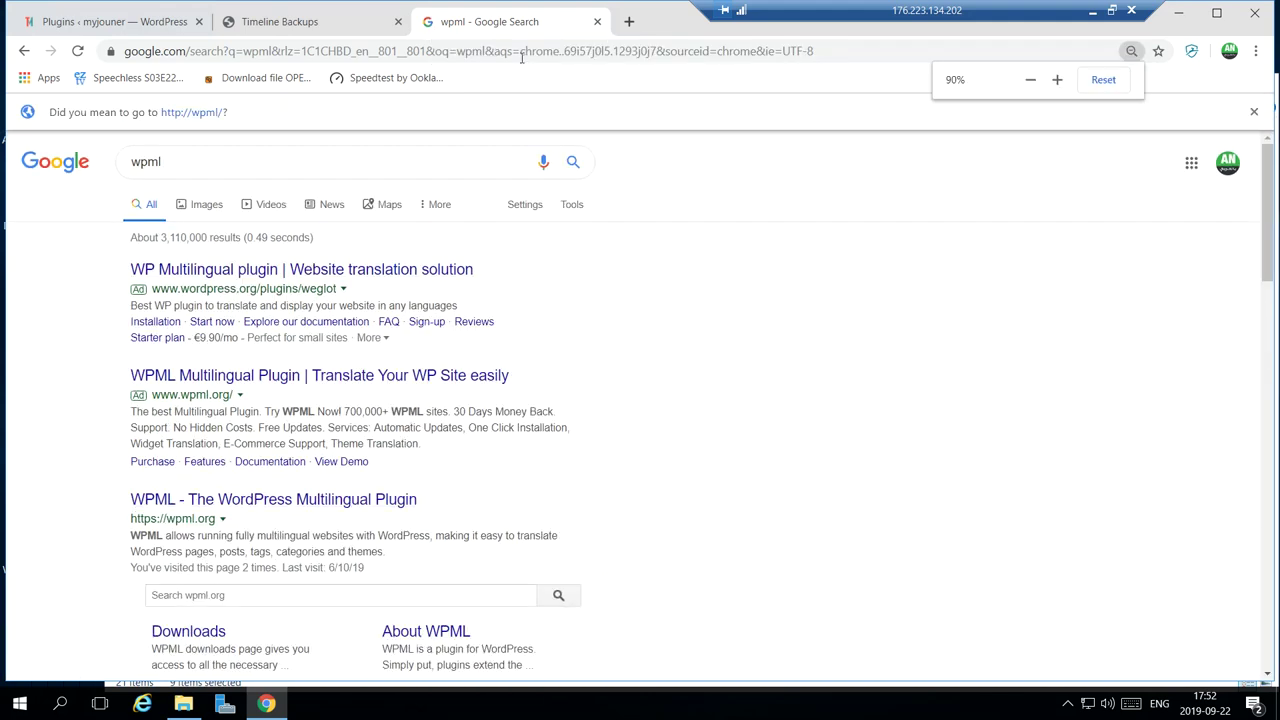
pyautogui.click(238, 503)
# Load the cp.greenbackend.com client portal in another new tab.
pyautogui.click(629, 21)
pyautogui.write('cp.')
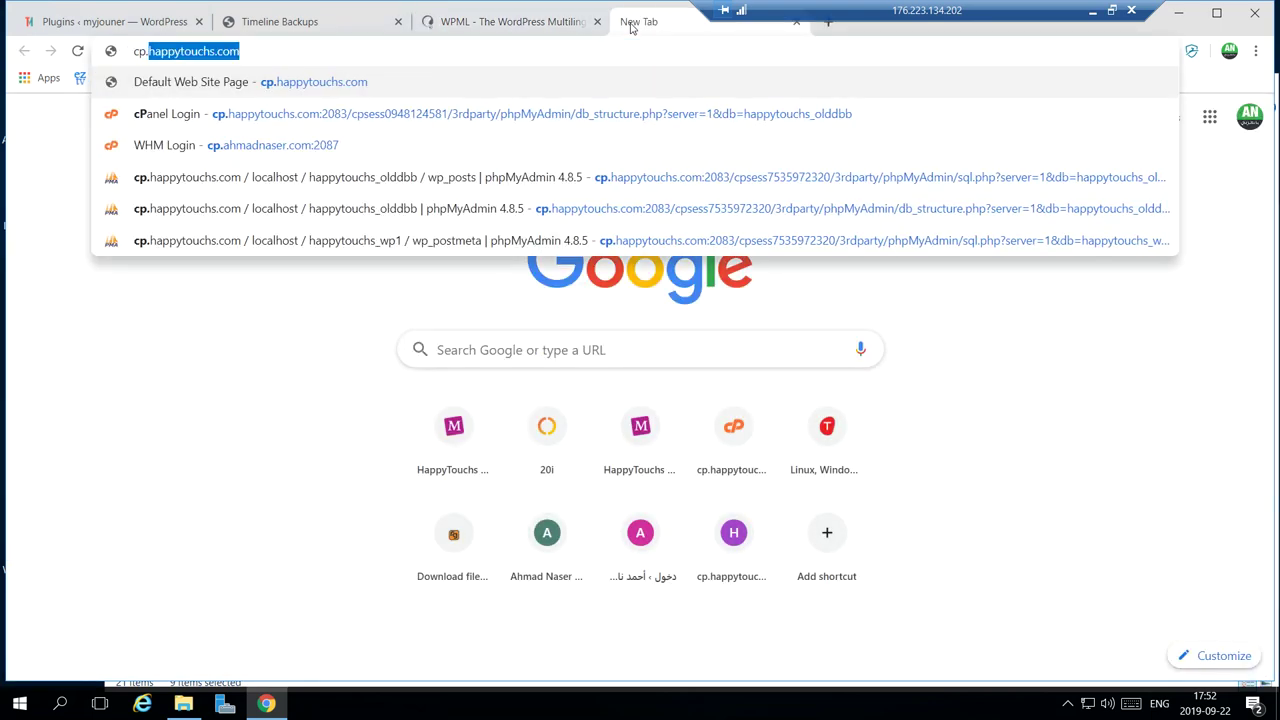
pyautogui.write('gre')
pyautogui.press('Return')
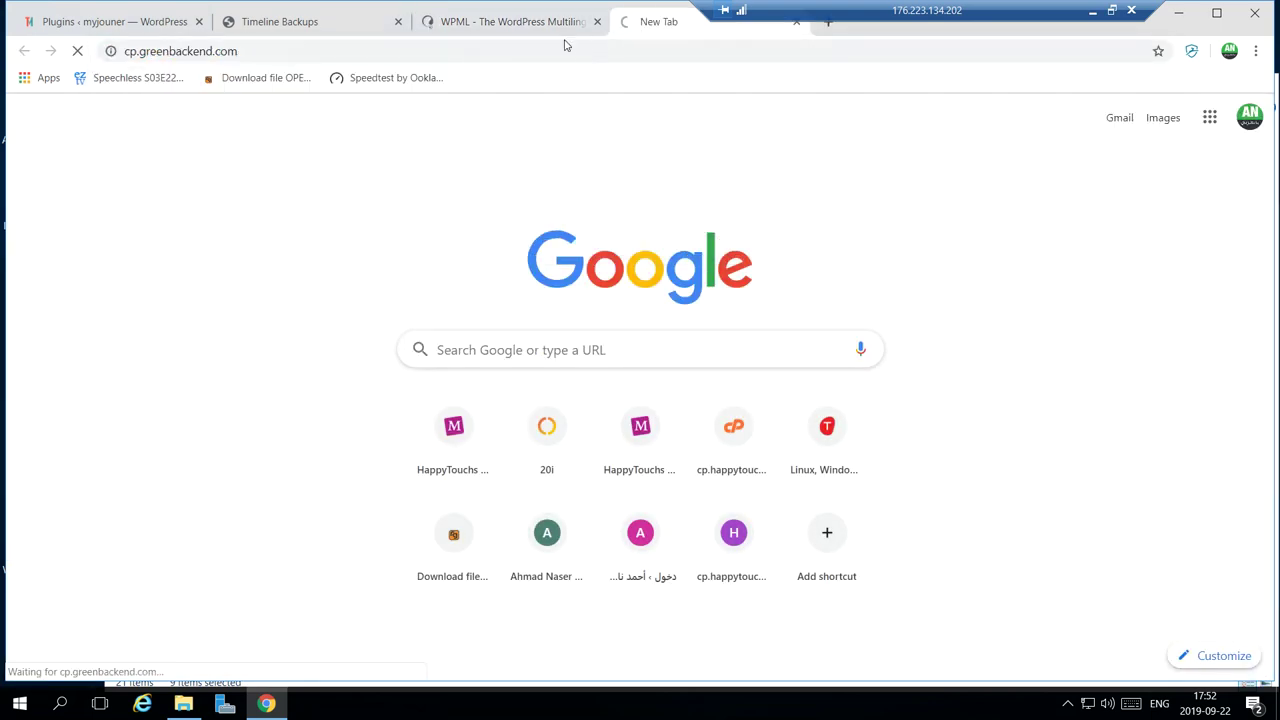
# Return to wpml.org and browse its Features page.
pyautogui.click(537, 33)
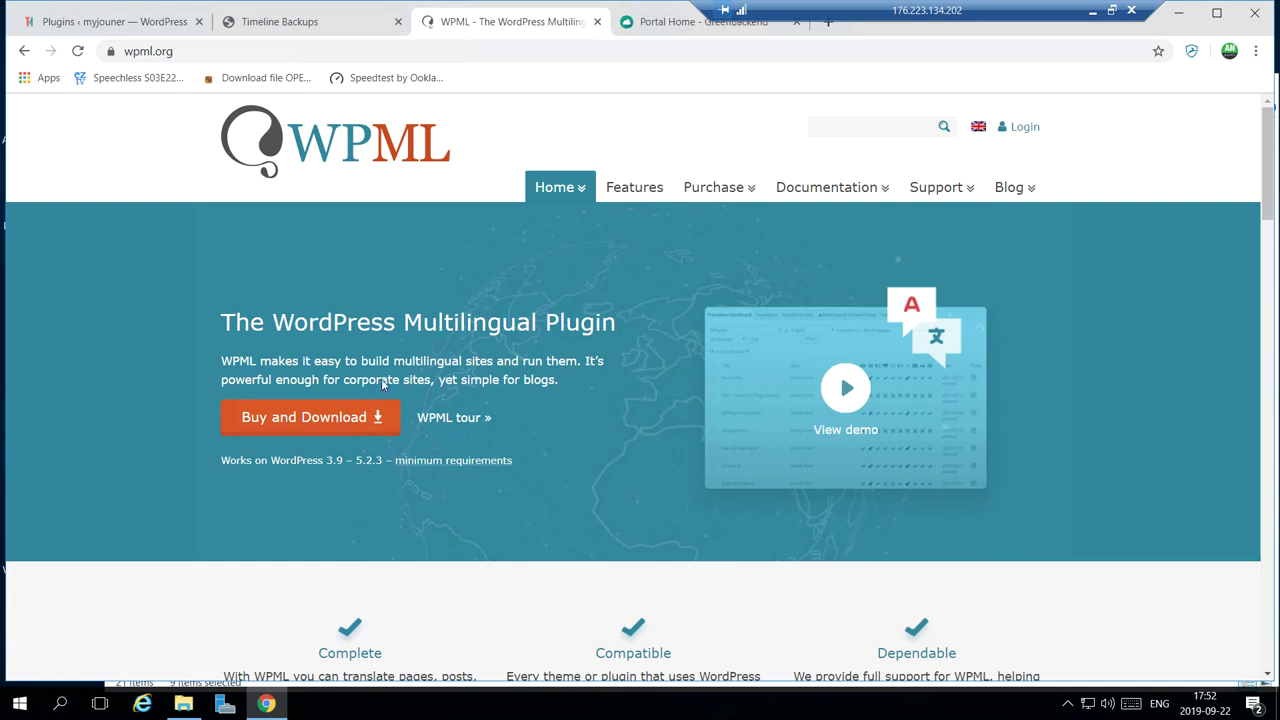
pyautogui.scroll(-4, 530, 322)
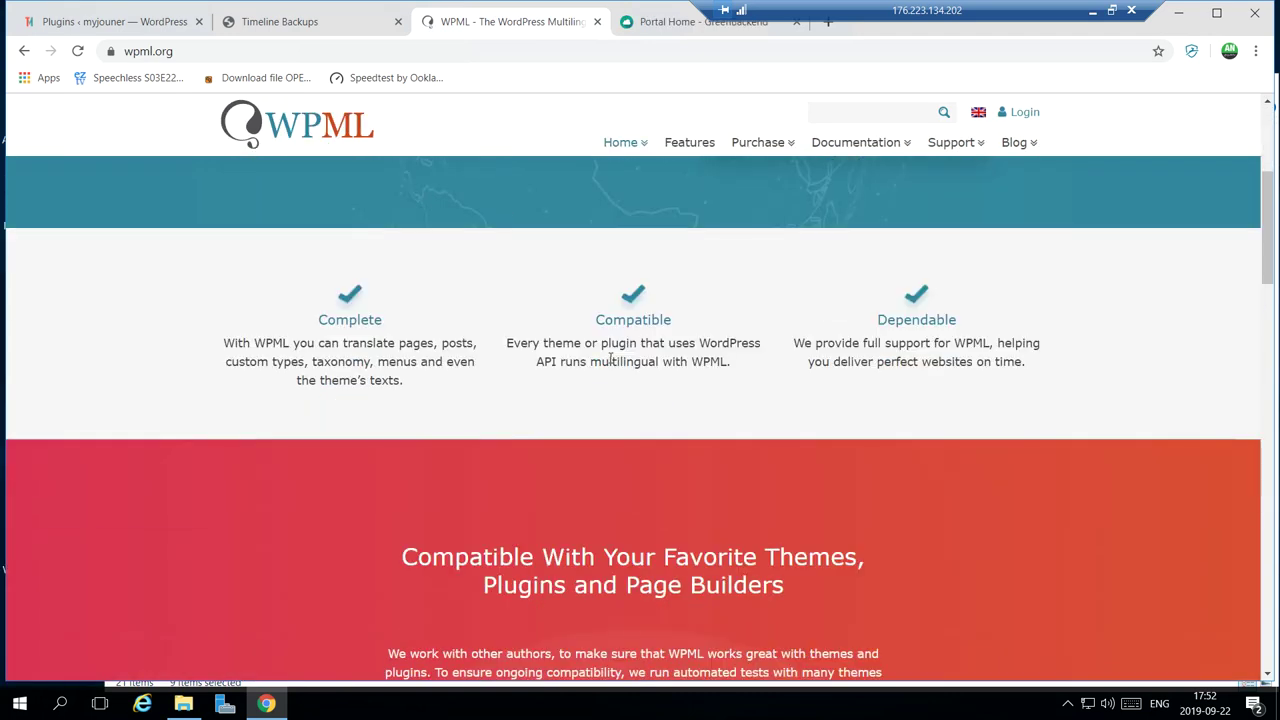
pyautogui.scroll(-8, 592, 361)
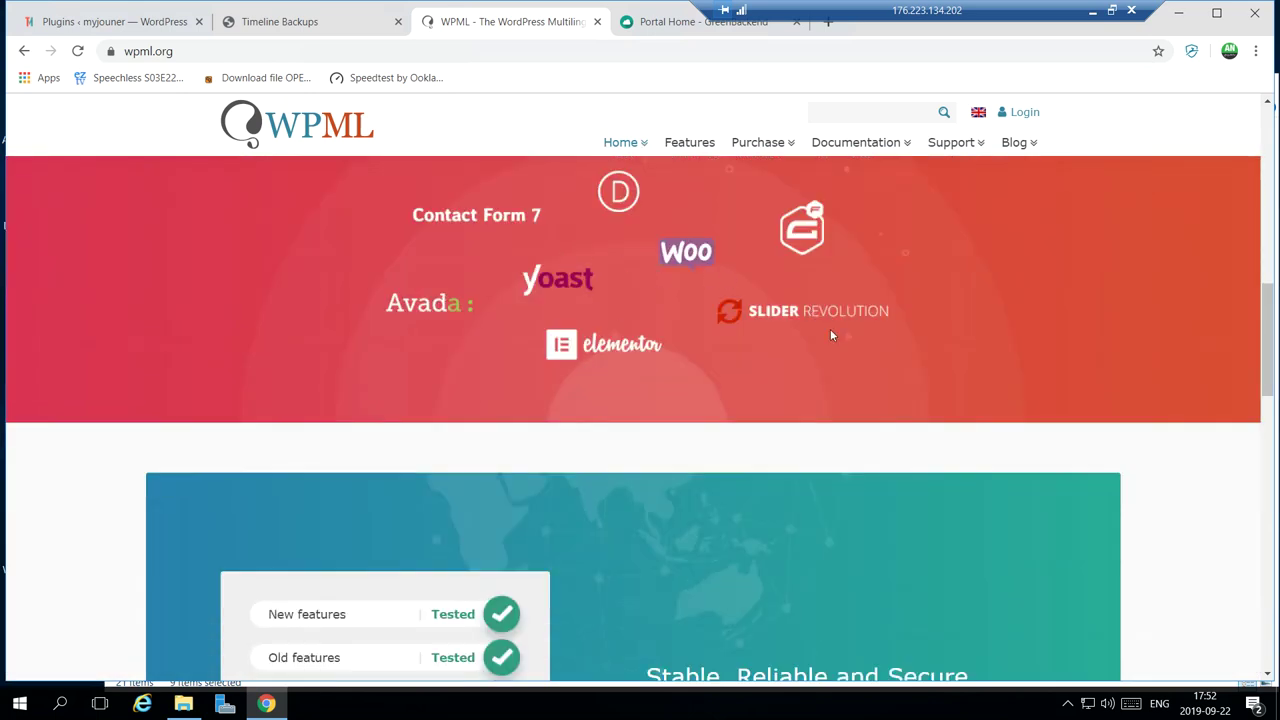
pyautogui.scroll(-6, 637, 310)
pyautogui.scroll(-6, 588, 338)
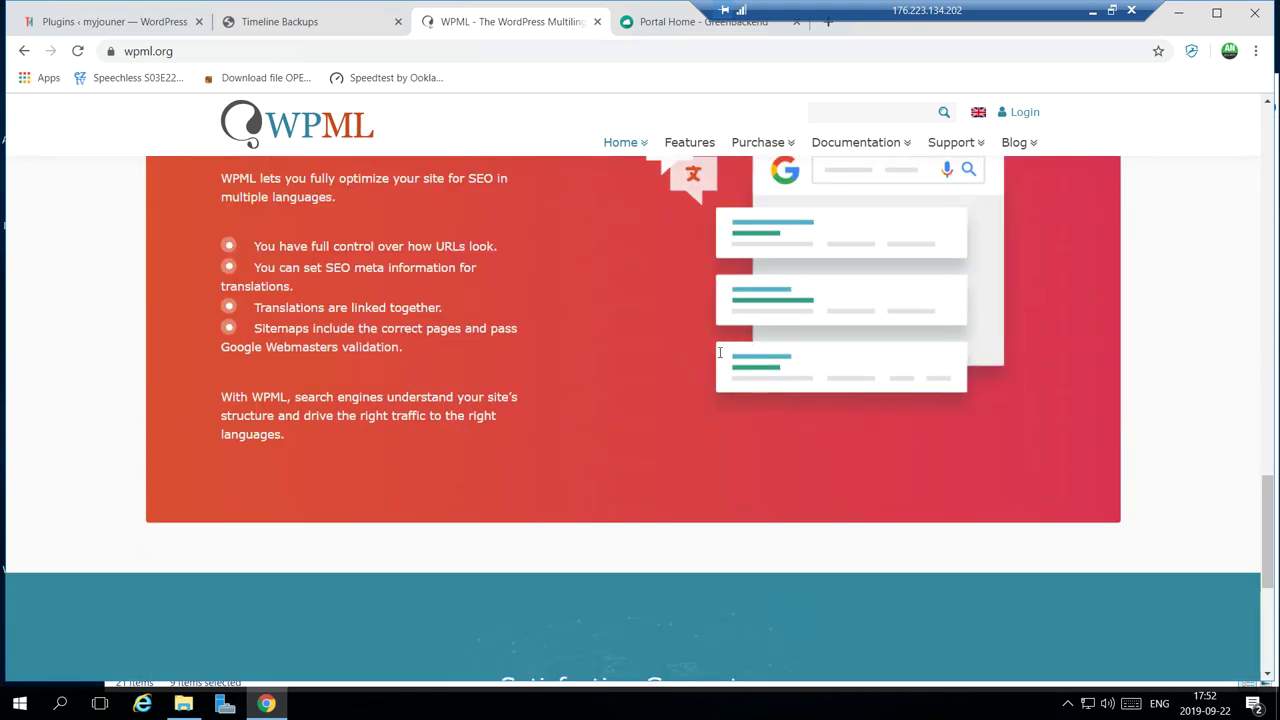
pyautogui.scroll(-5, 724, 346)
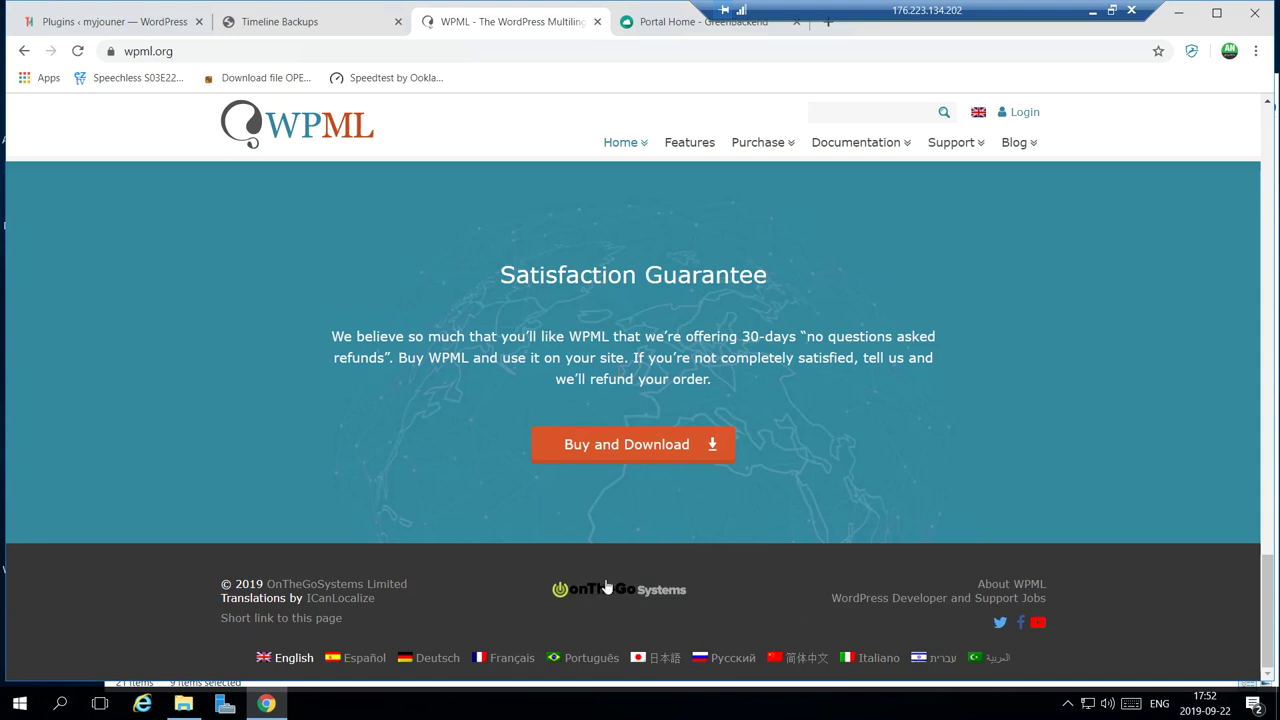
pyautogui.moveTo(758, 150)
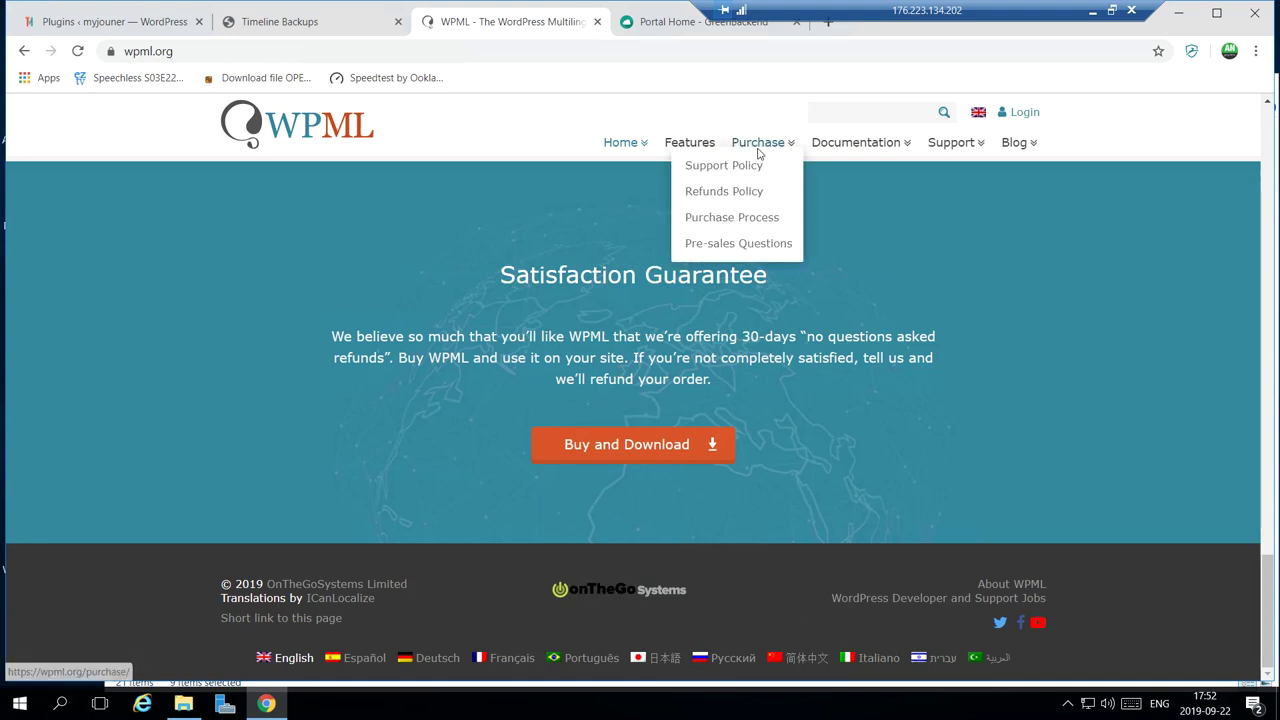
pyautogui.click(697, 146)
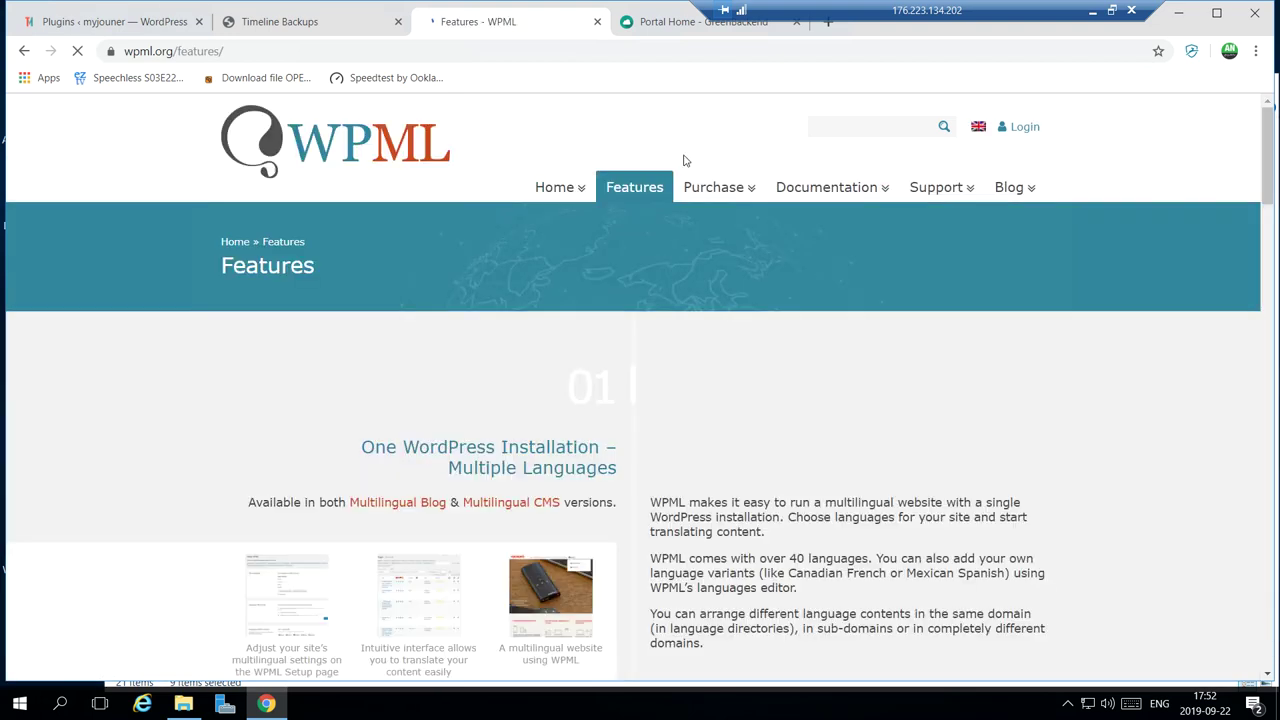
pyautogui.scroll(-3, 591, 396)
pyautogui.scroll(-8, 591, 398)
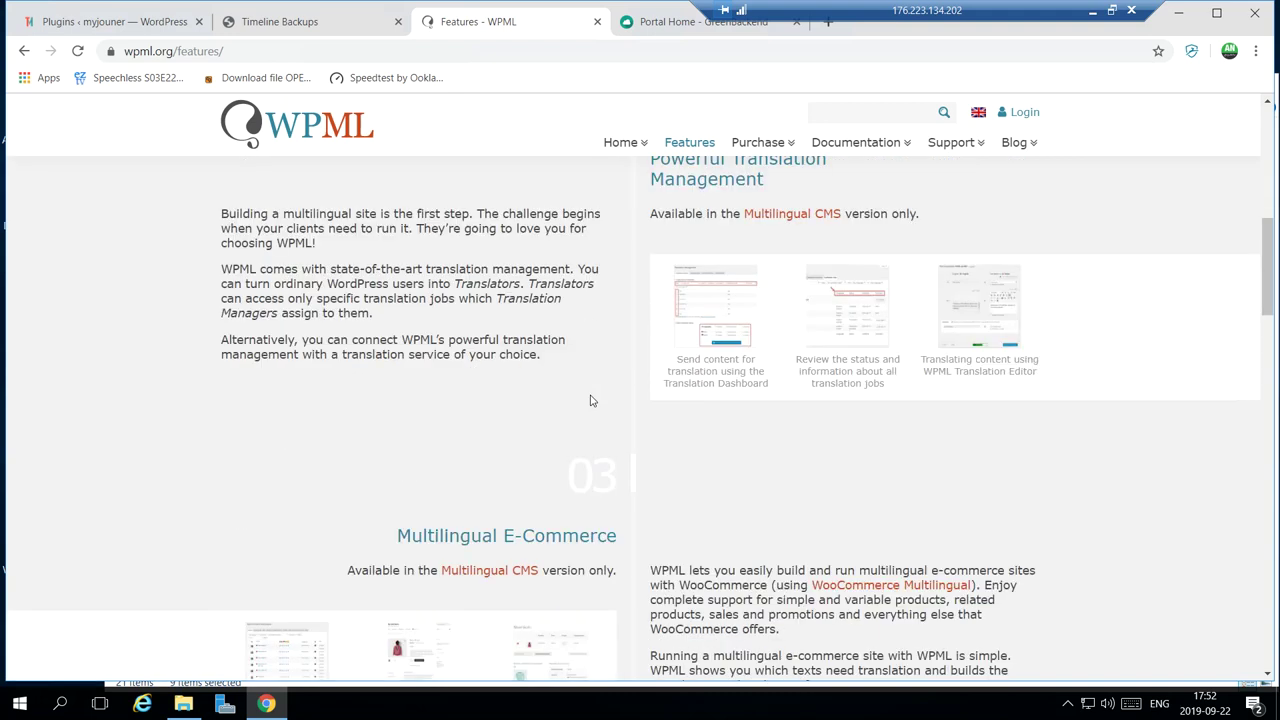
pyautogui.scroll(-10, 590, 400)
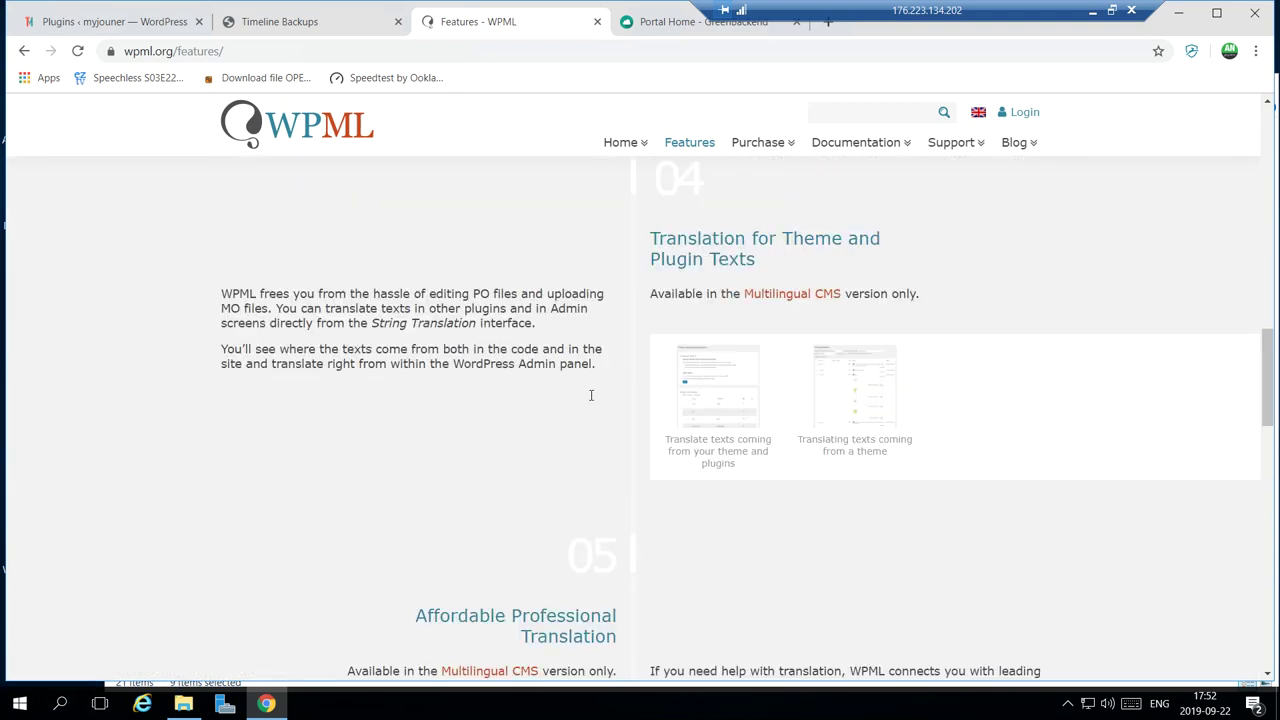
pyautogui.scroll(-7, 591, 400)
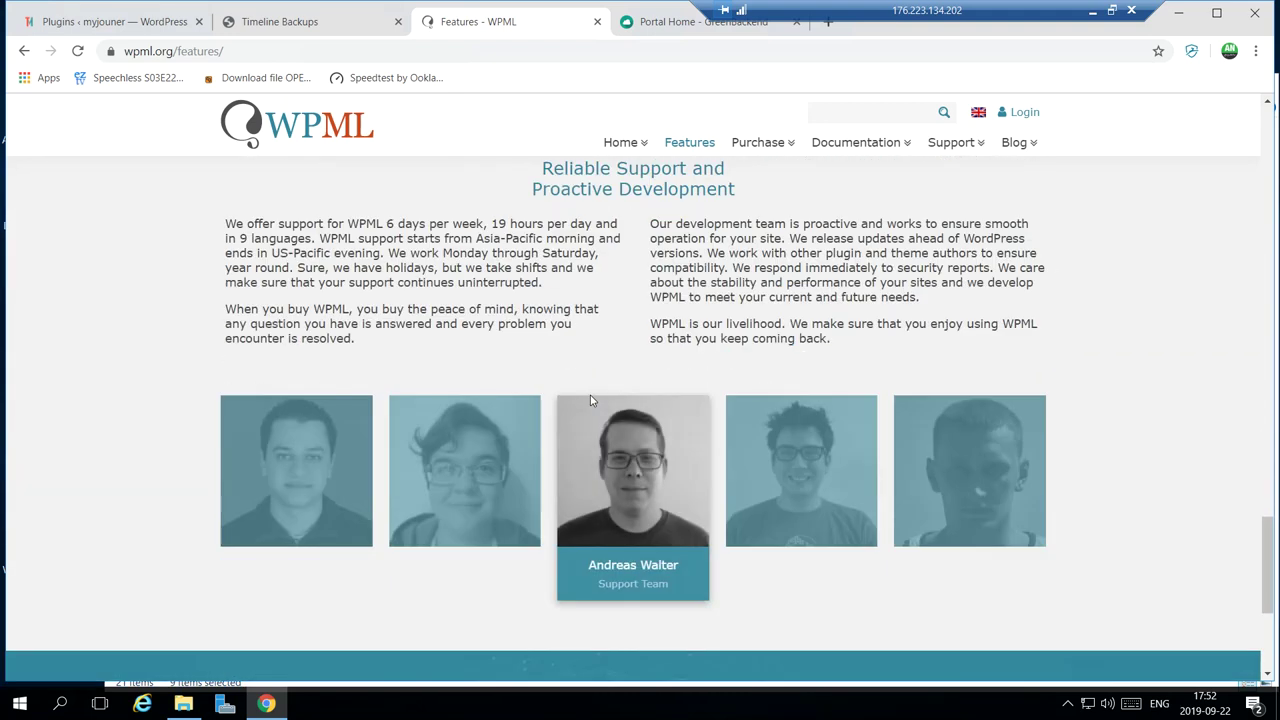
# Review the WPML Blog ($29), CMS ($79) and Agency ($159) plans, highlighting Agency details.
pyautogui.click(766, 145)
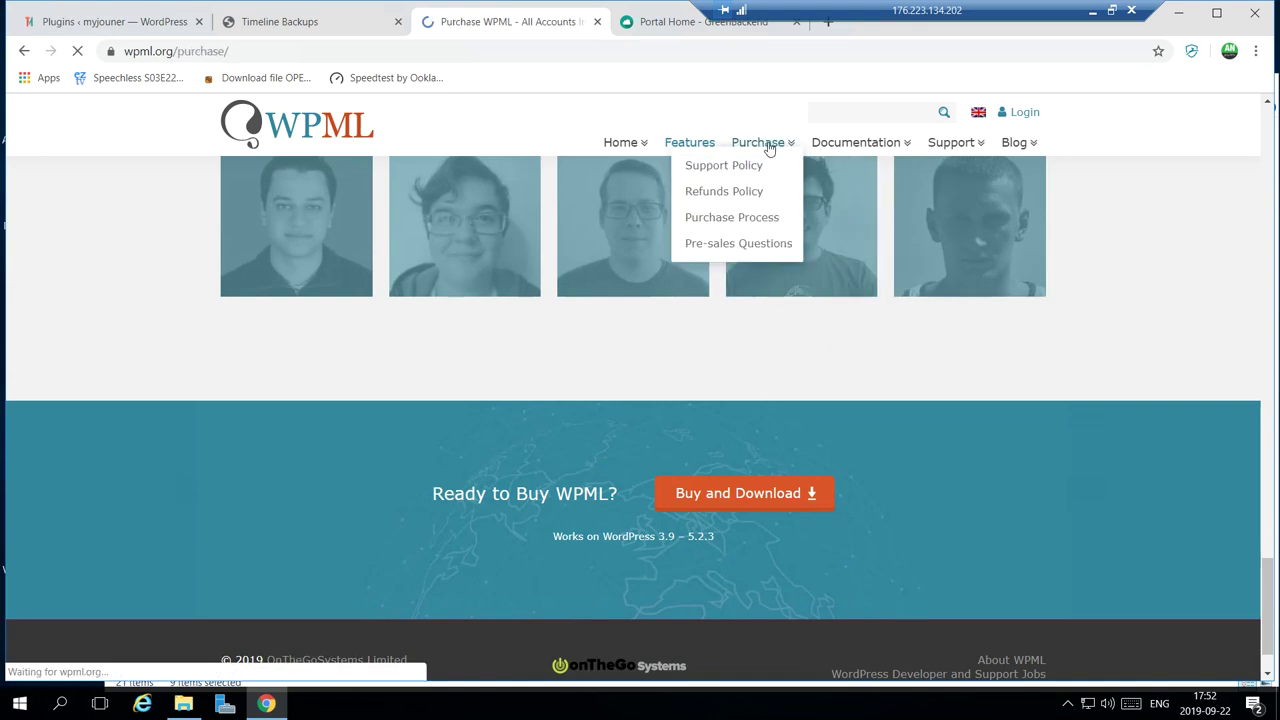
pyautogui.scroll(-3, 622, 324)
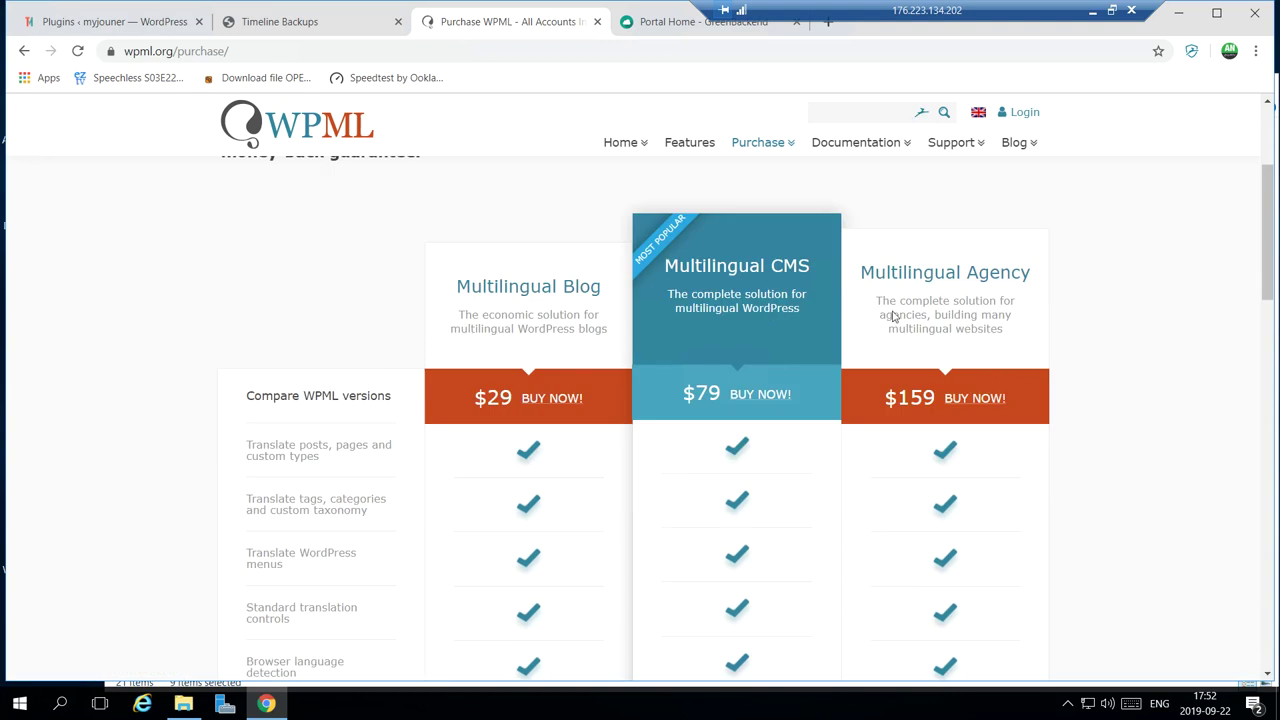
pyautogui.moveTo(866, 272); pyautogui.dragTo(972, 304)
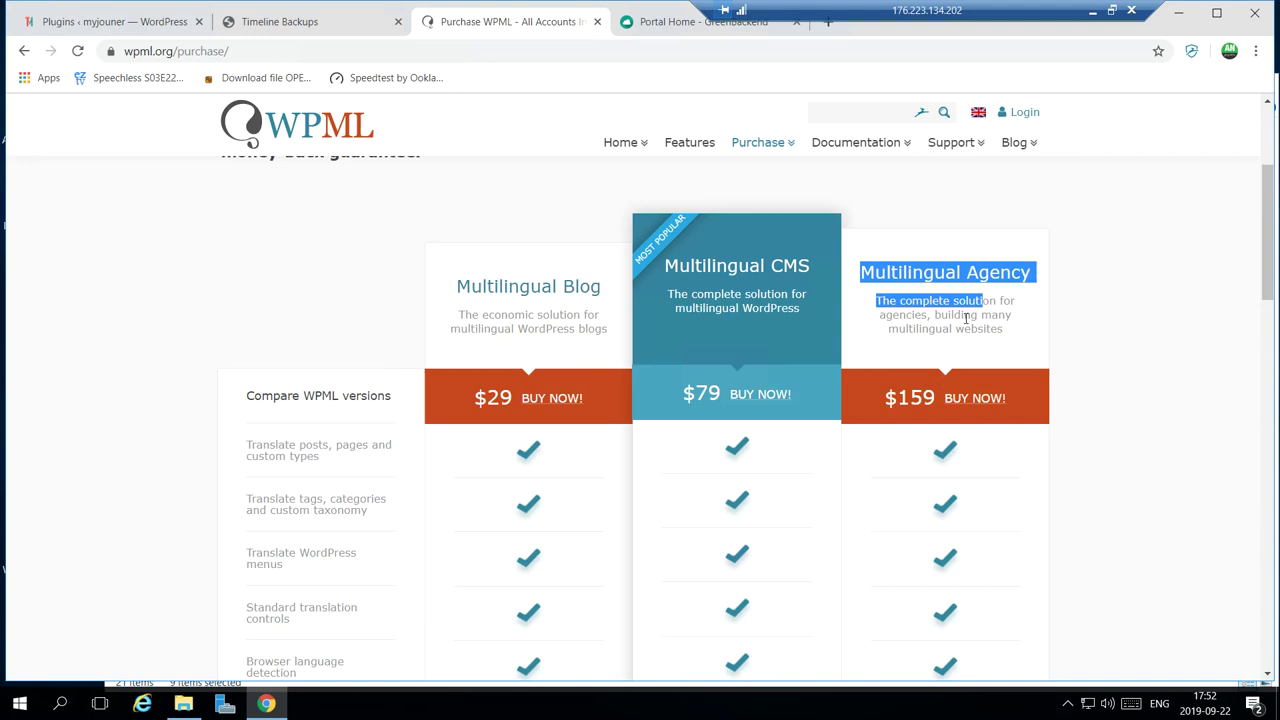
pyautogui.scroll(-8, 966, 324)
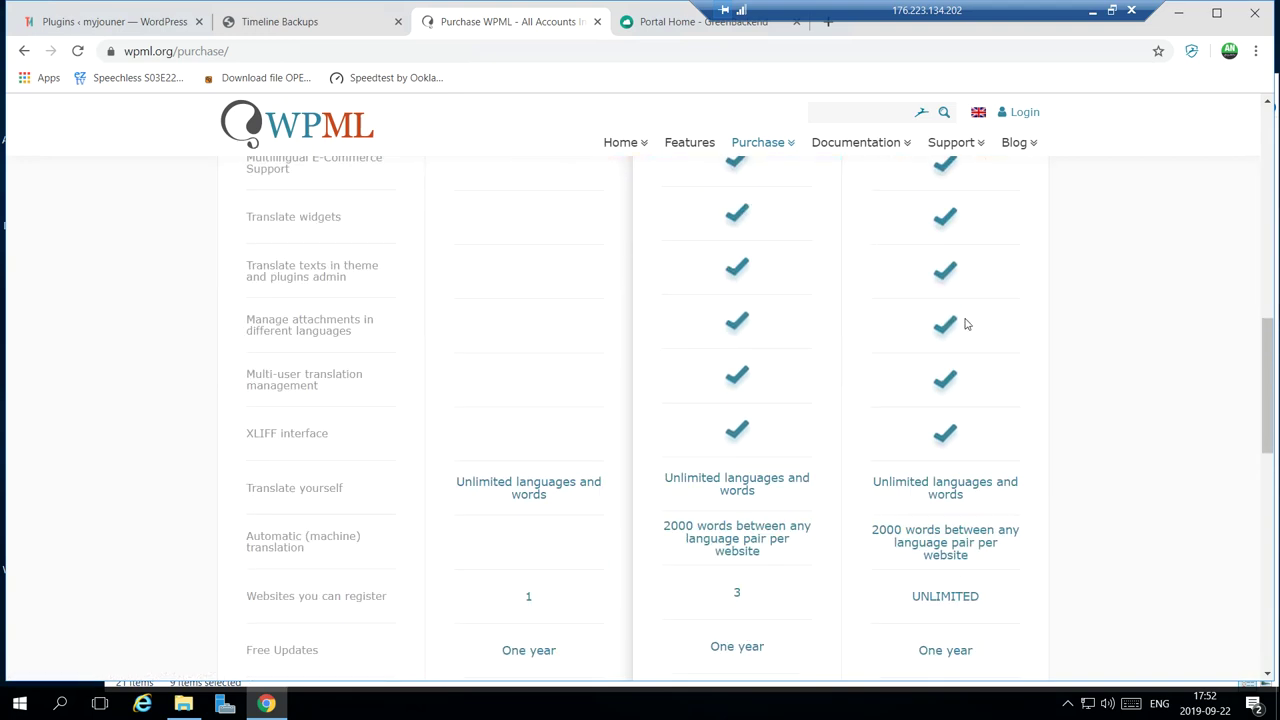
pyautogui.scroll(-1, 966, 324)
pyautogui.moveTo(917, 545); pyautogui.dragTo(974, 541)
pyautogui.scroll(8, 587, 311)
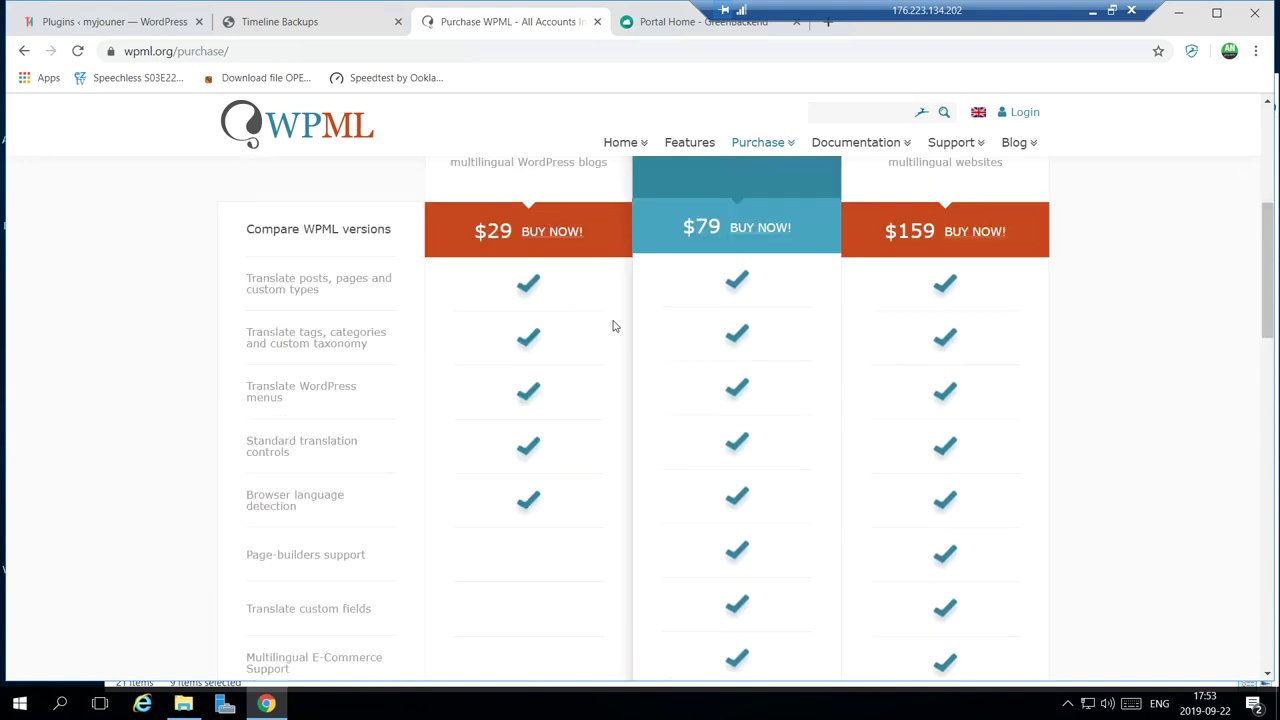
pyautogui.click(705, 24)
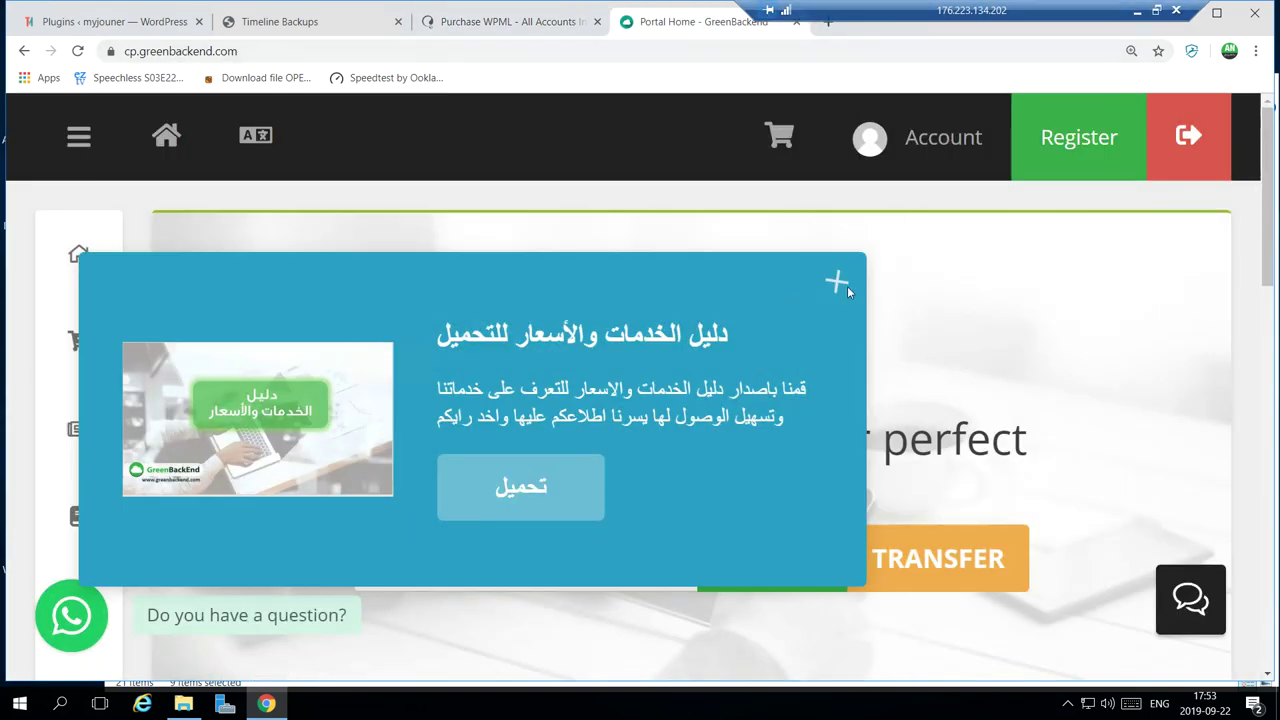
# Dismiss the GreenBackend popup and open the Addons category via Store > Browse All.
pyautogui.click(836, 281)
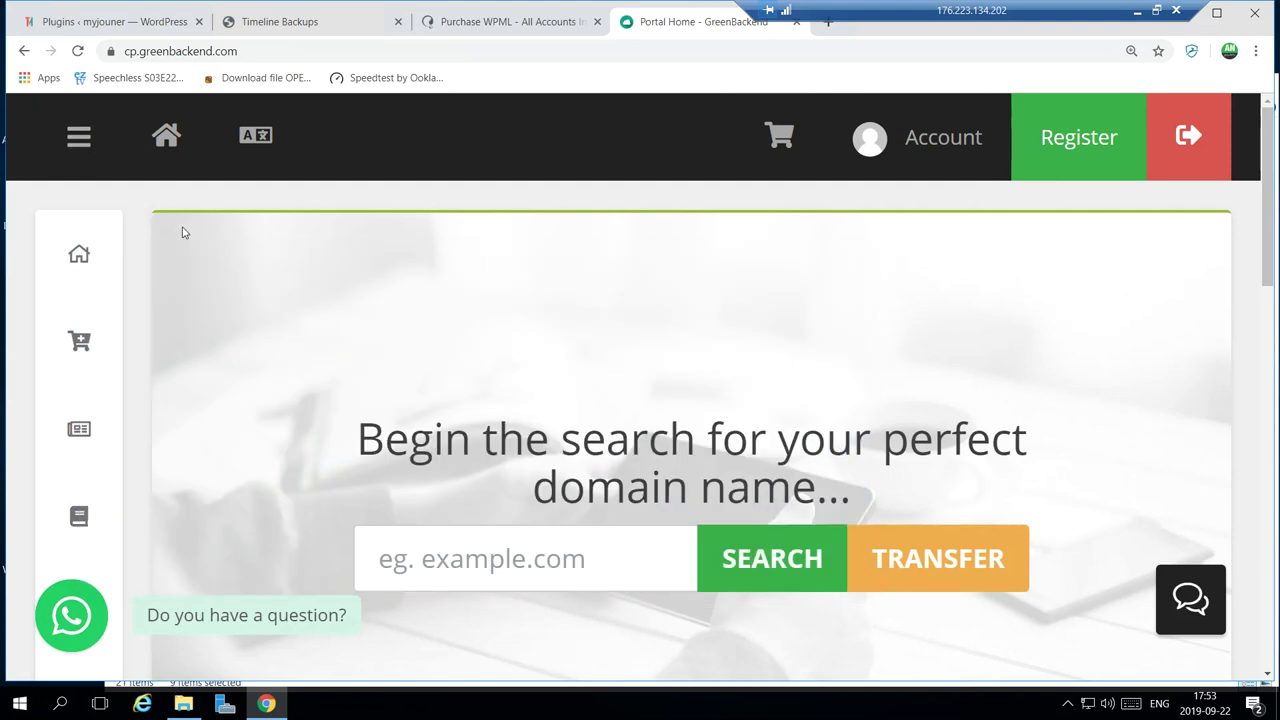
pyautogui.hotkey('ctrl', '-')
pyautogui.hotkey('ctrl', '-')
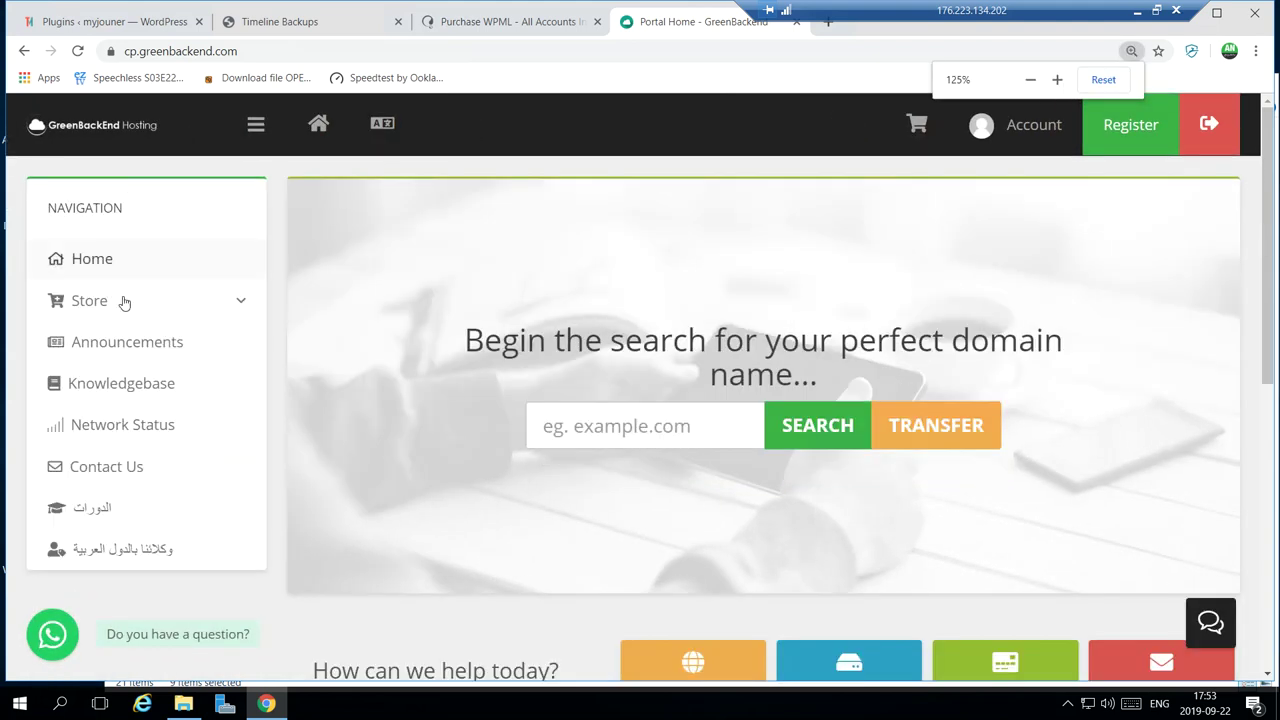
pyautogui.click(127, 306)
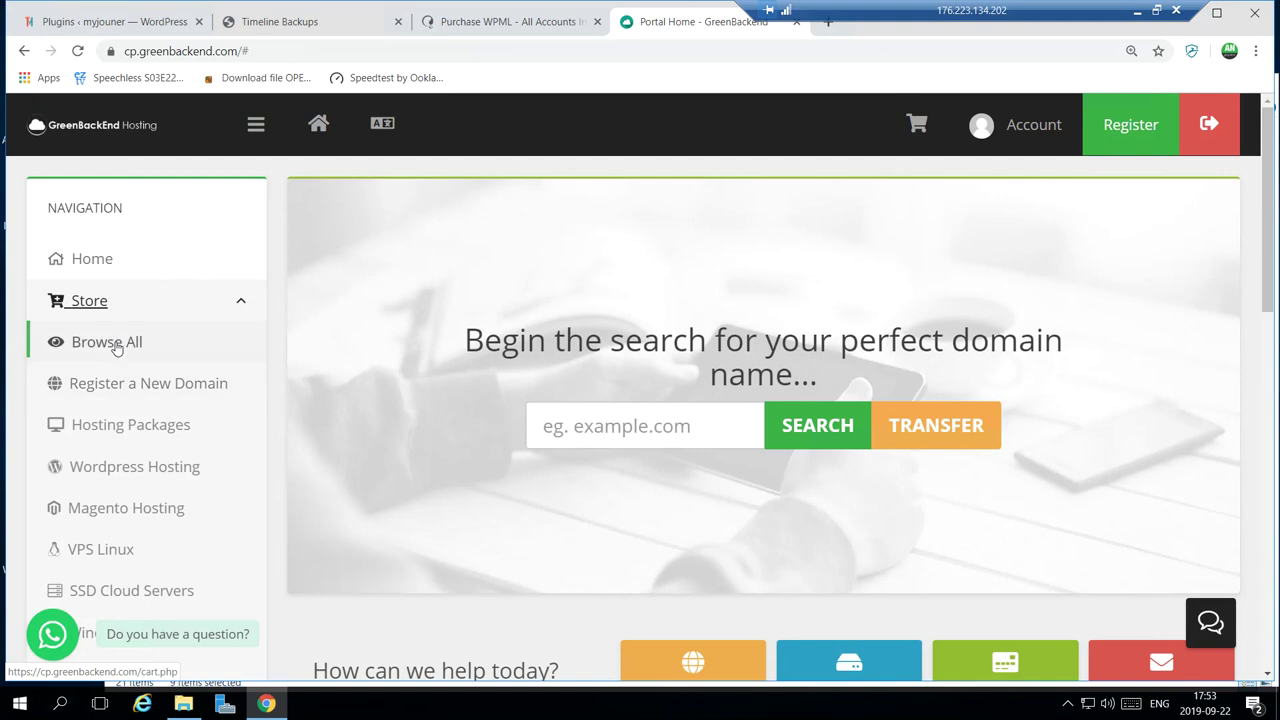
pyautogui.click(108, 345)
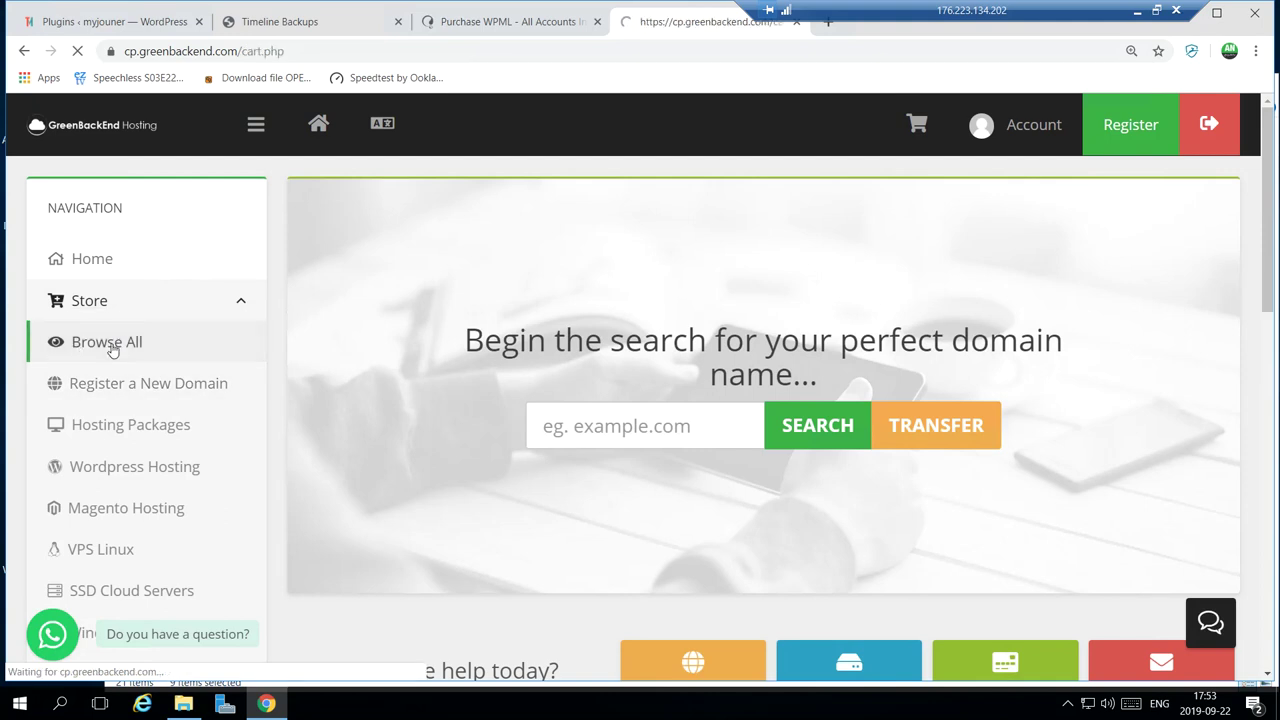
pyautogui.scroll(-2, 1150, 405)
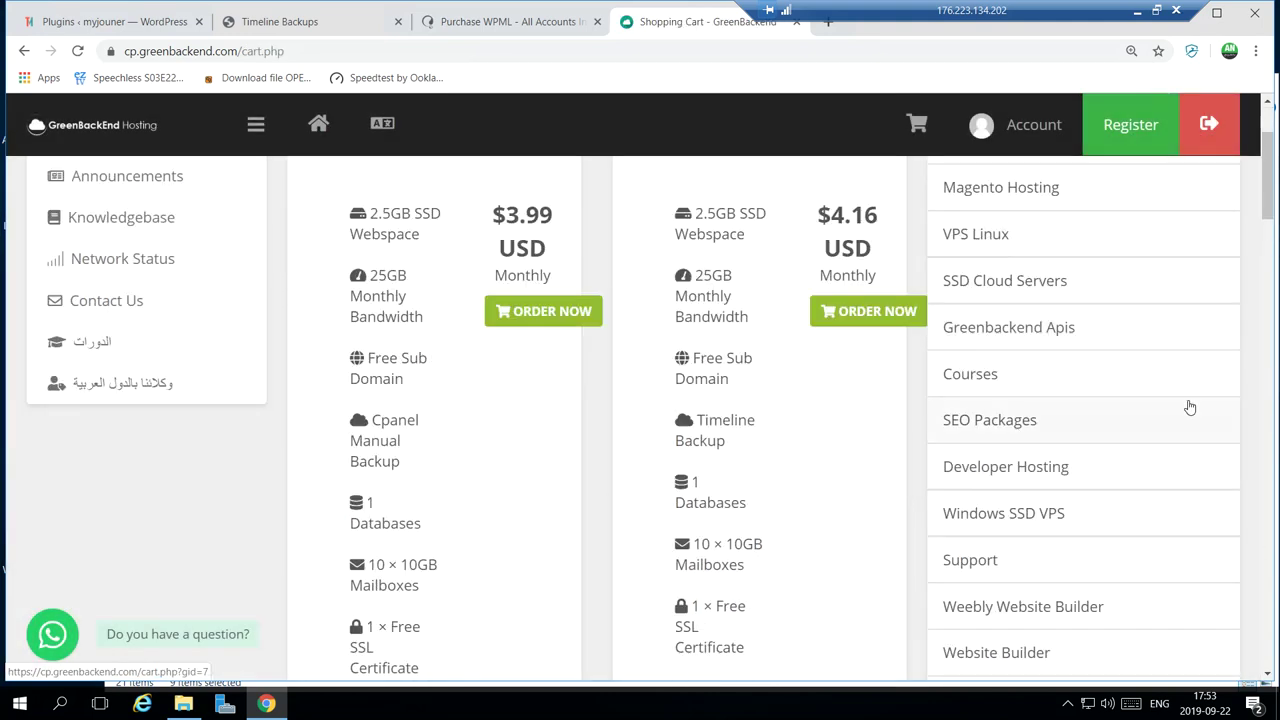
pyautogui.scroll(-2, 1190, 407)
pyautogui.scroll(-3, 1080, 315)
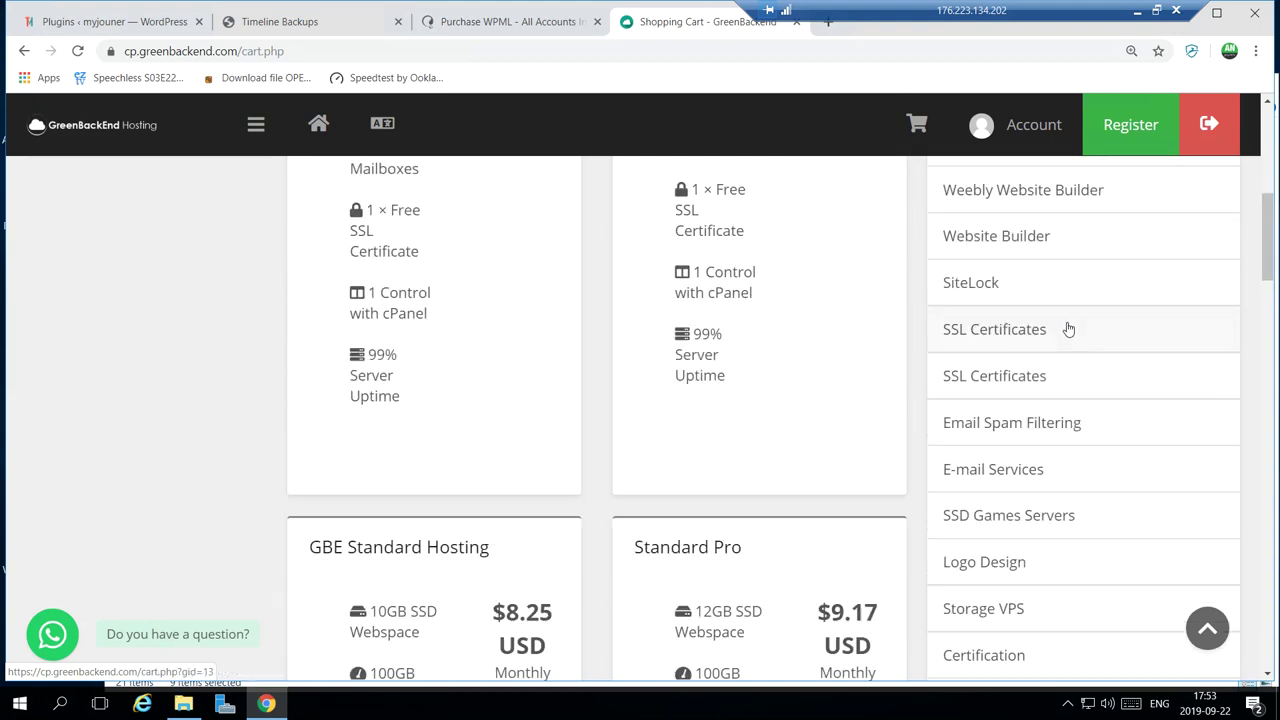
pyautogui.scroll(-2, 1065, 328)
pyautogui.scroll(-2, 1051, 343)
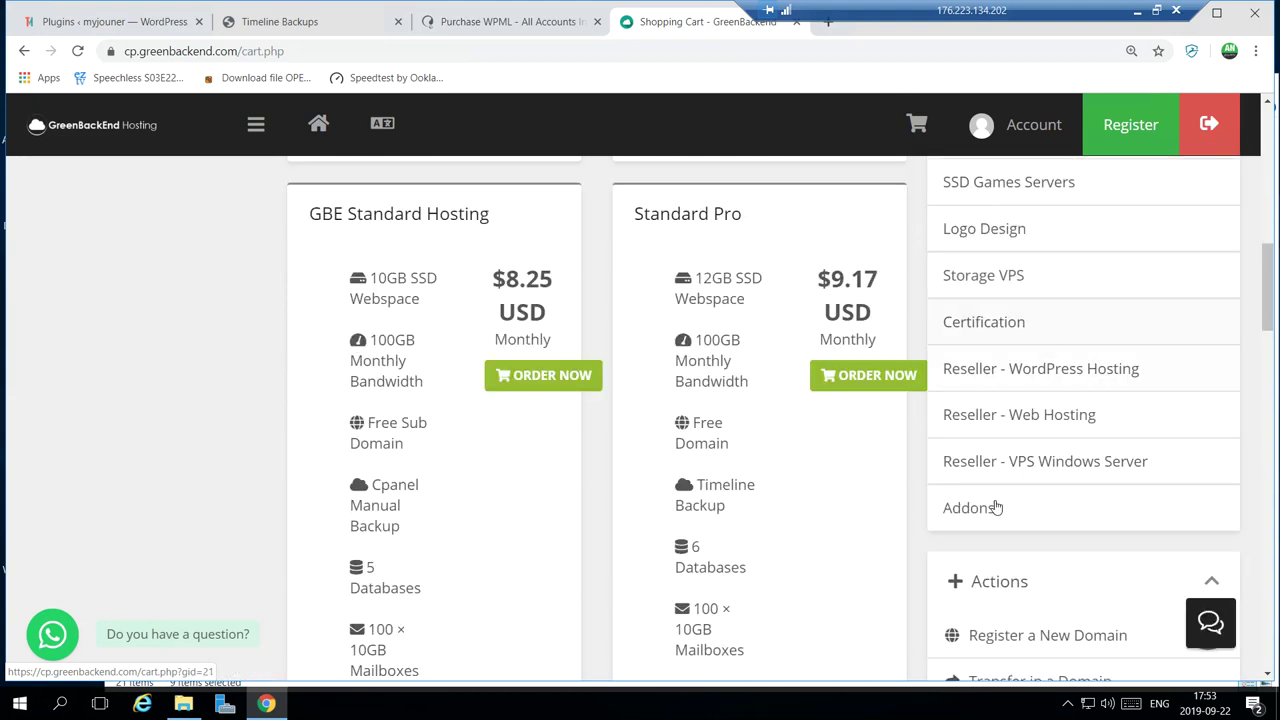
pyautogui.click(981, 512)
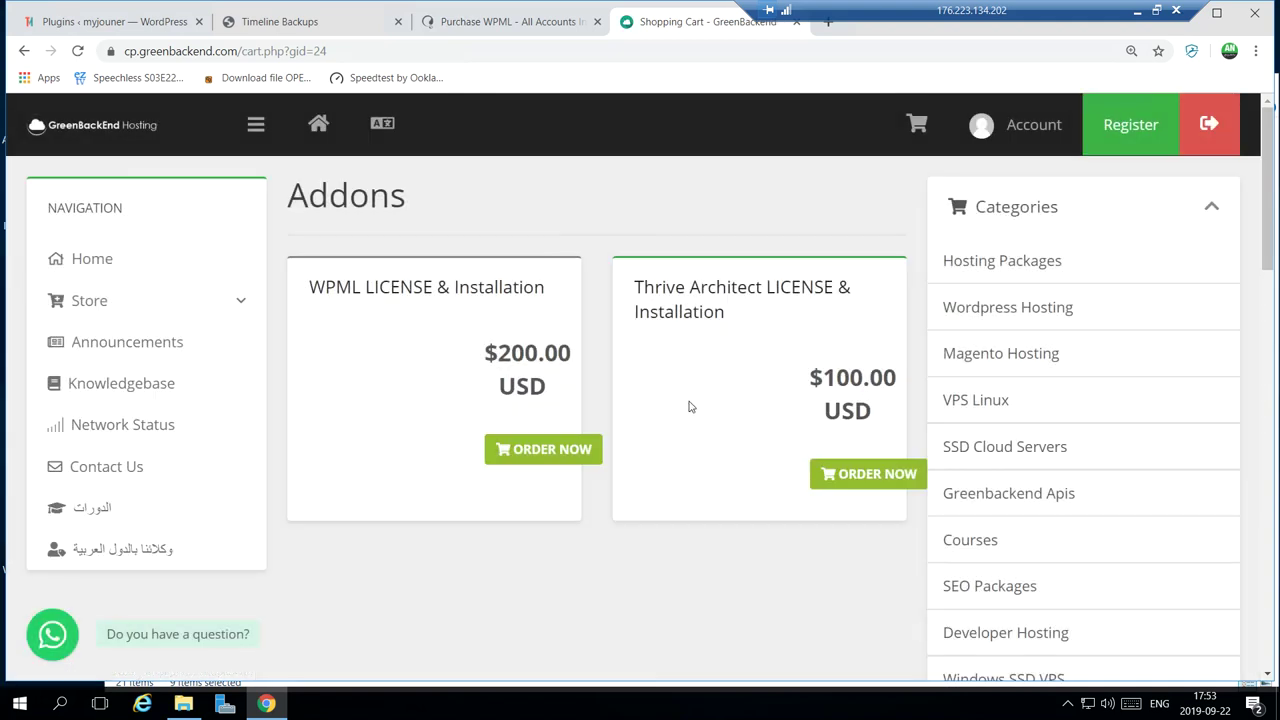
# Compare the $200 WPML LICENSE & Installation addon against WPML's pricing page.
pyautogui.hotkey('ctrl', '0')
pyautogui.moveTo(249, 250); pyautogui.dragTo(405, 257)
pyautogui.click(443, 262)
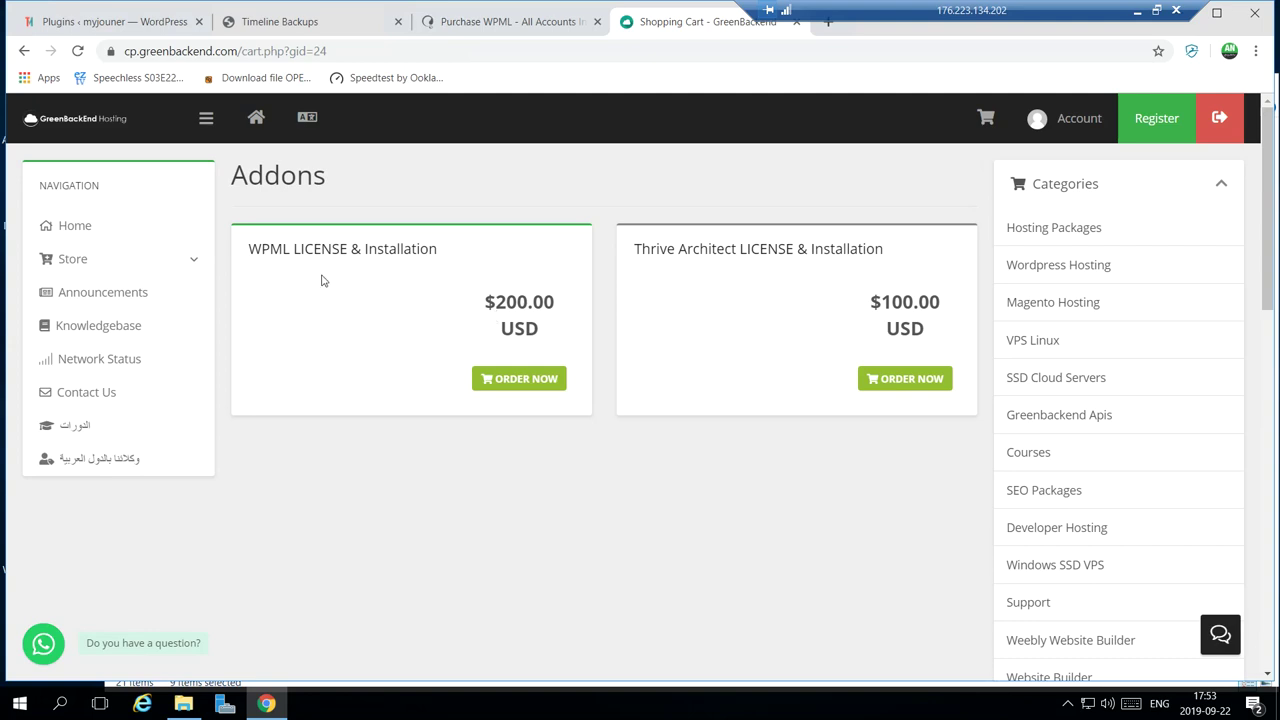
pyautogui.click(480, 25)
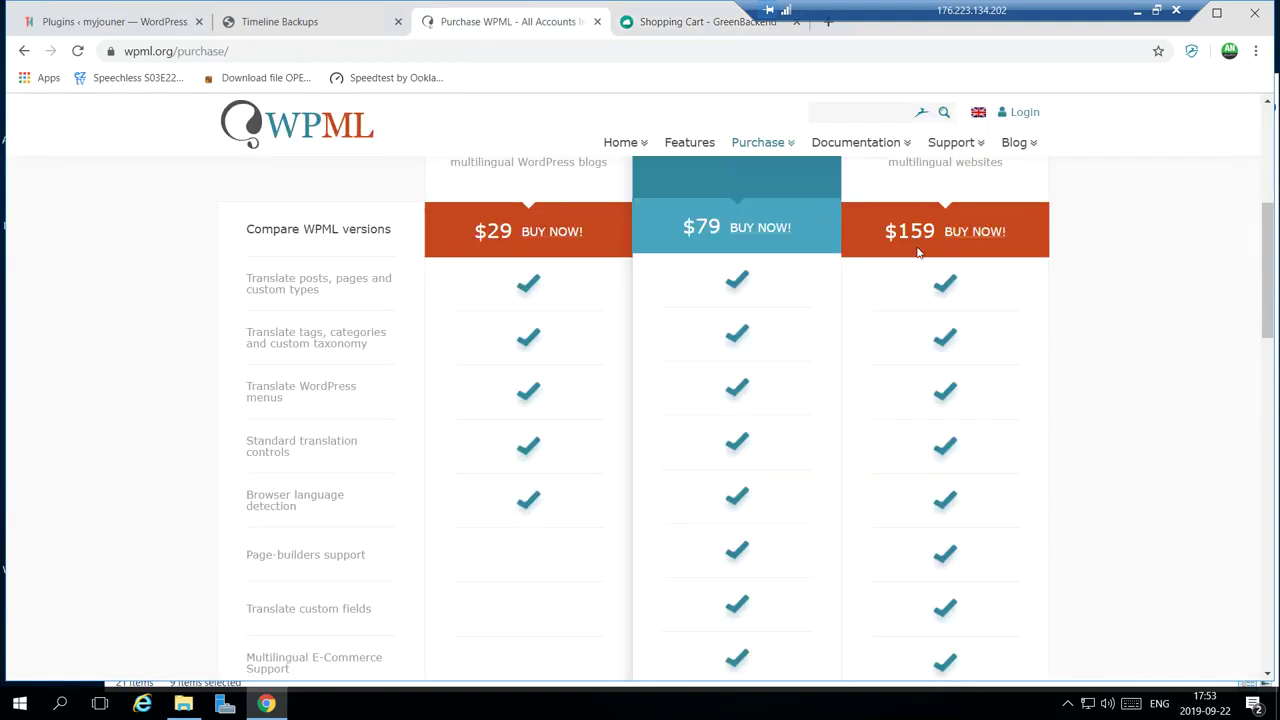
pyautogui.click(660, 25)
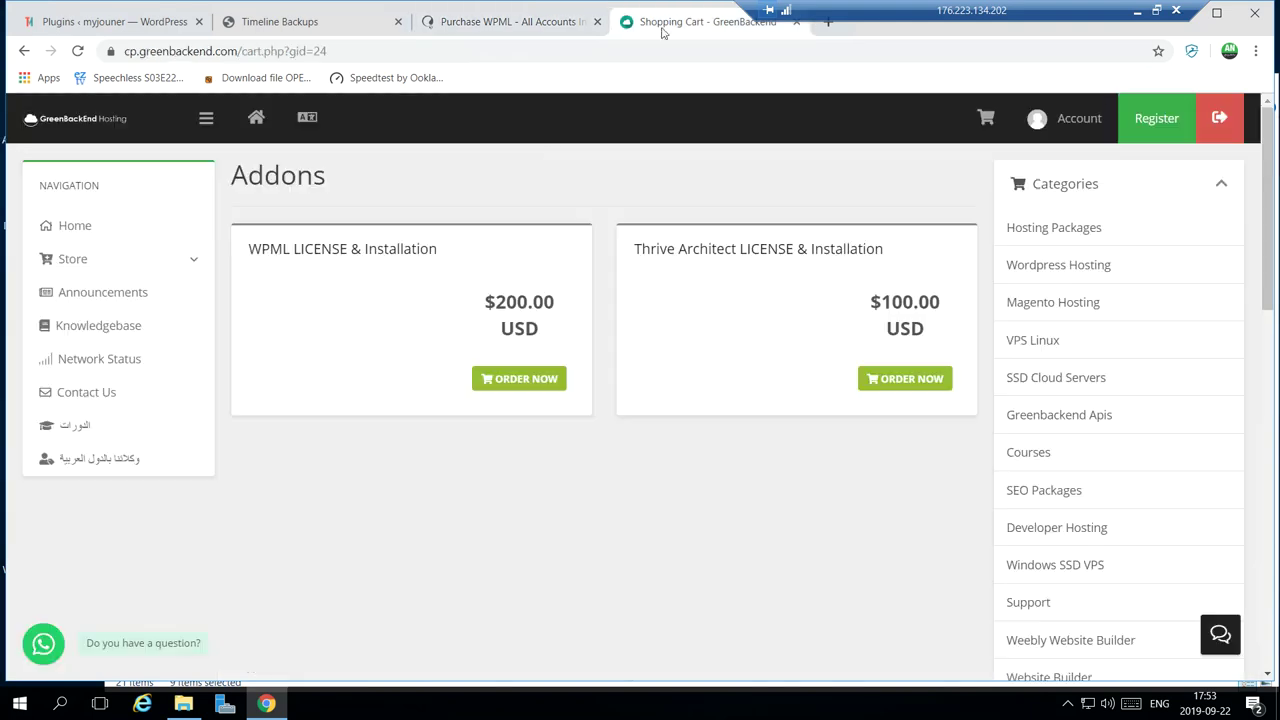
pyautogui.moveTo(250, 248); pyautogui.dragTo(361, 250)
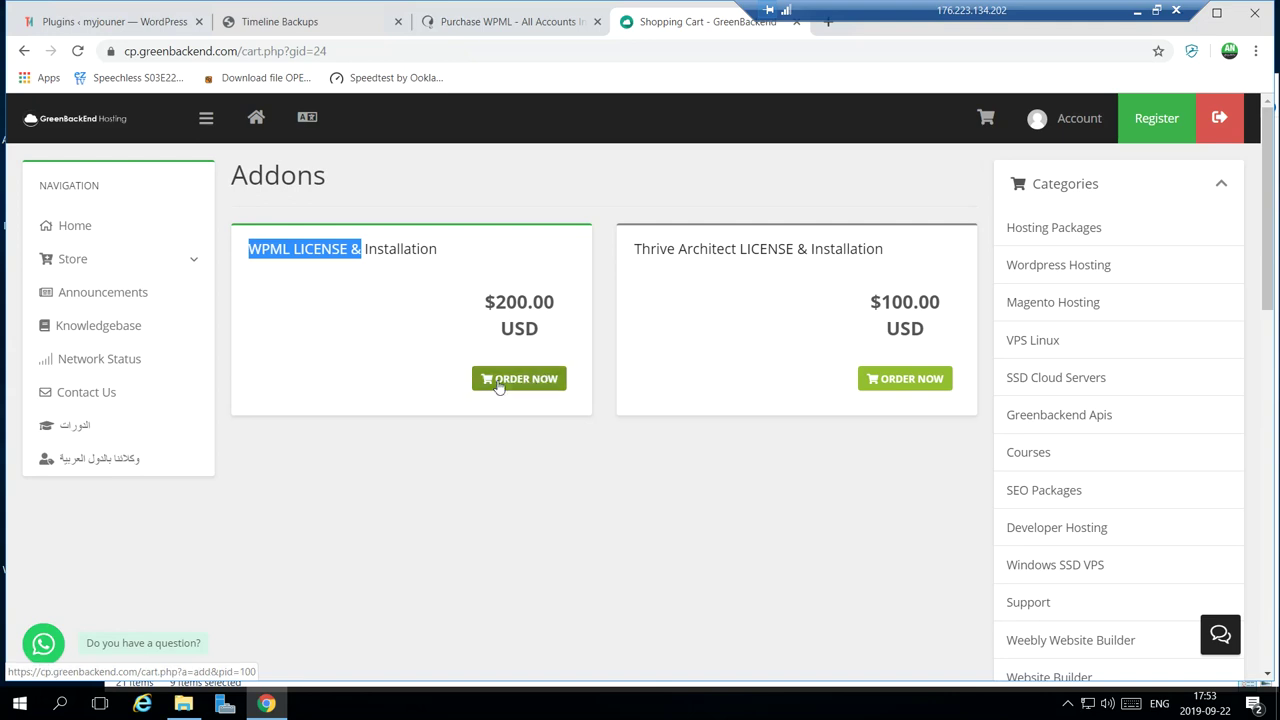
pyautogui.moveTo(250, 249); pyautogui.dragTo(439, 281)
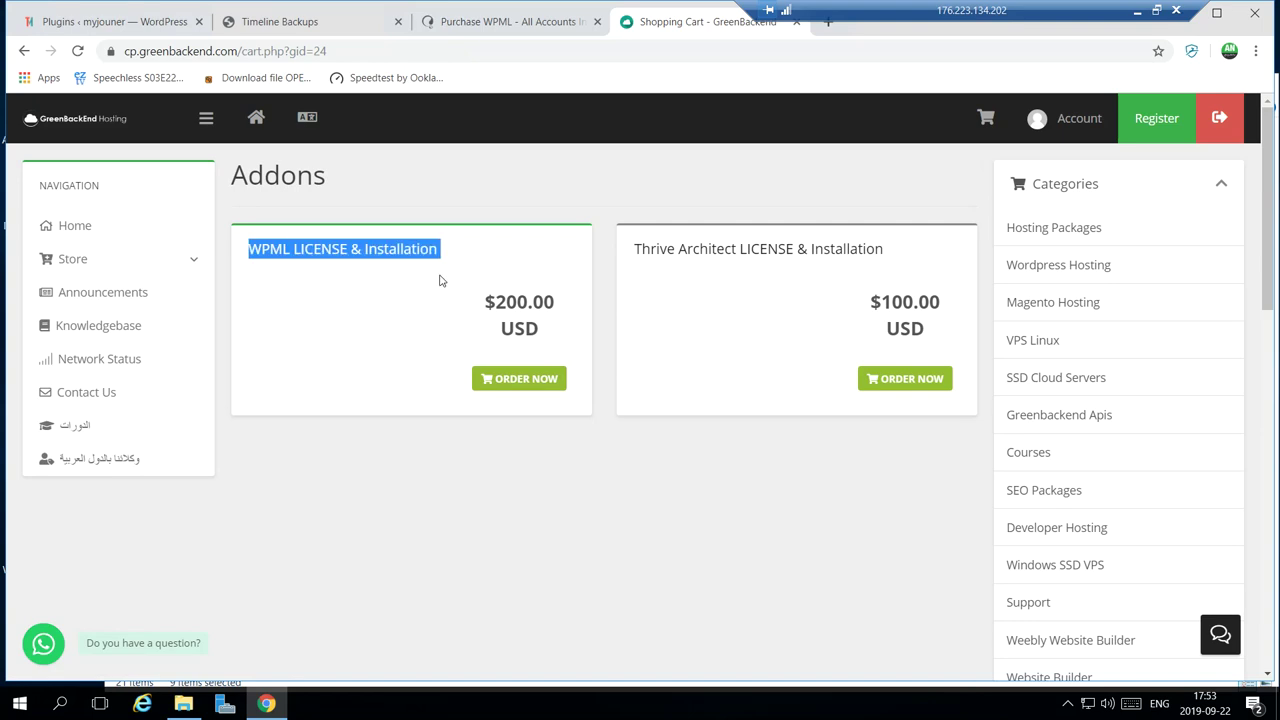
pyautogui.click(512, 22)
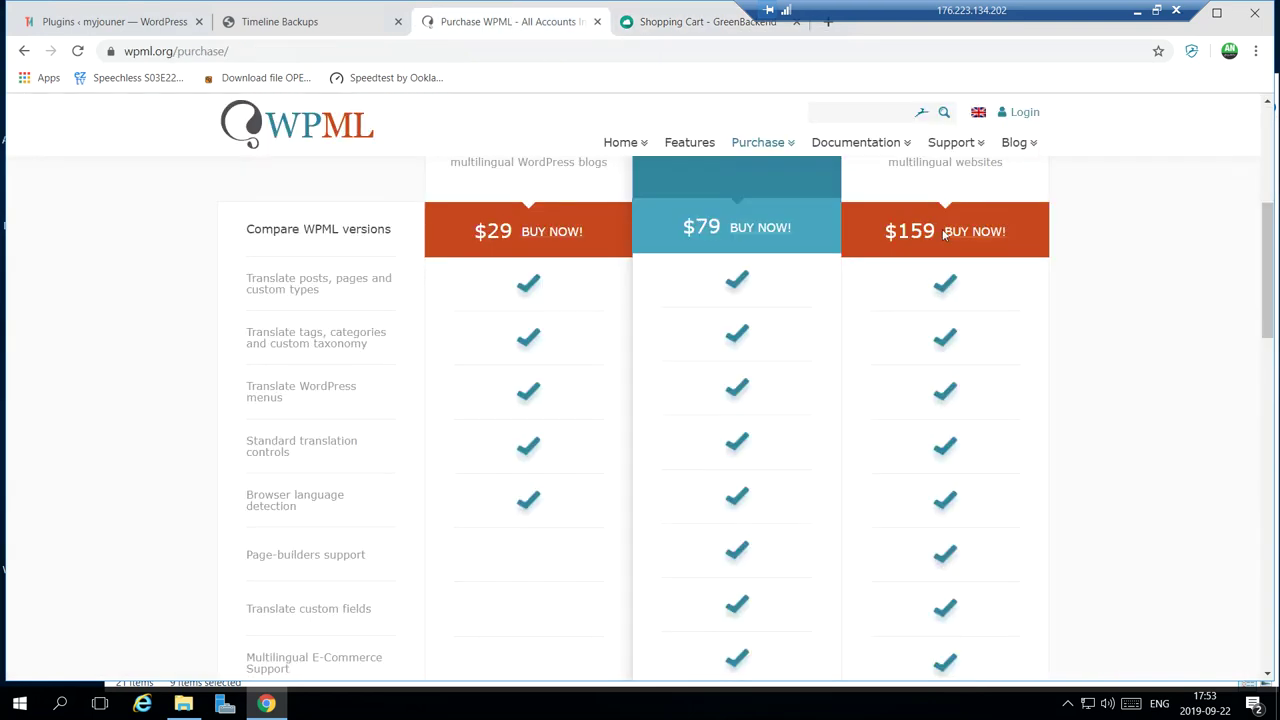
pyautogui.scroll(2, 986, 328)
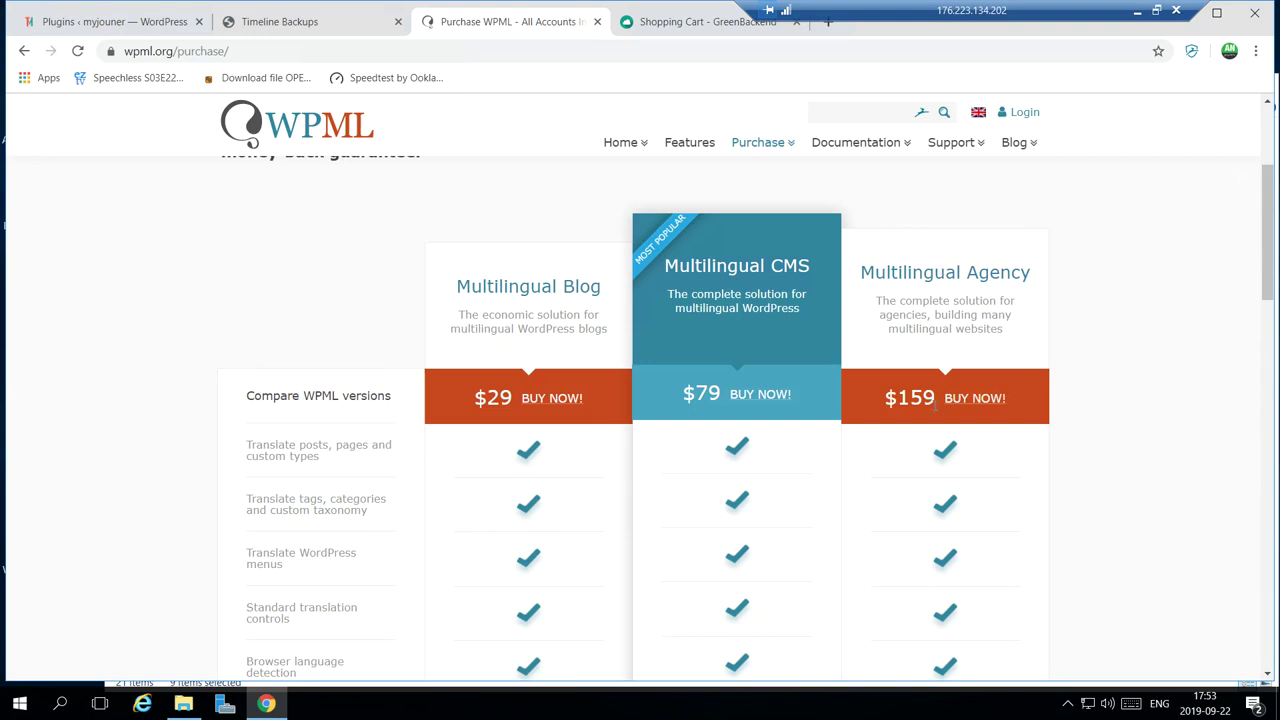
pyautogui.click(664, 26)
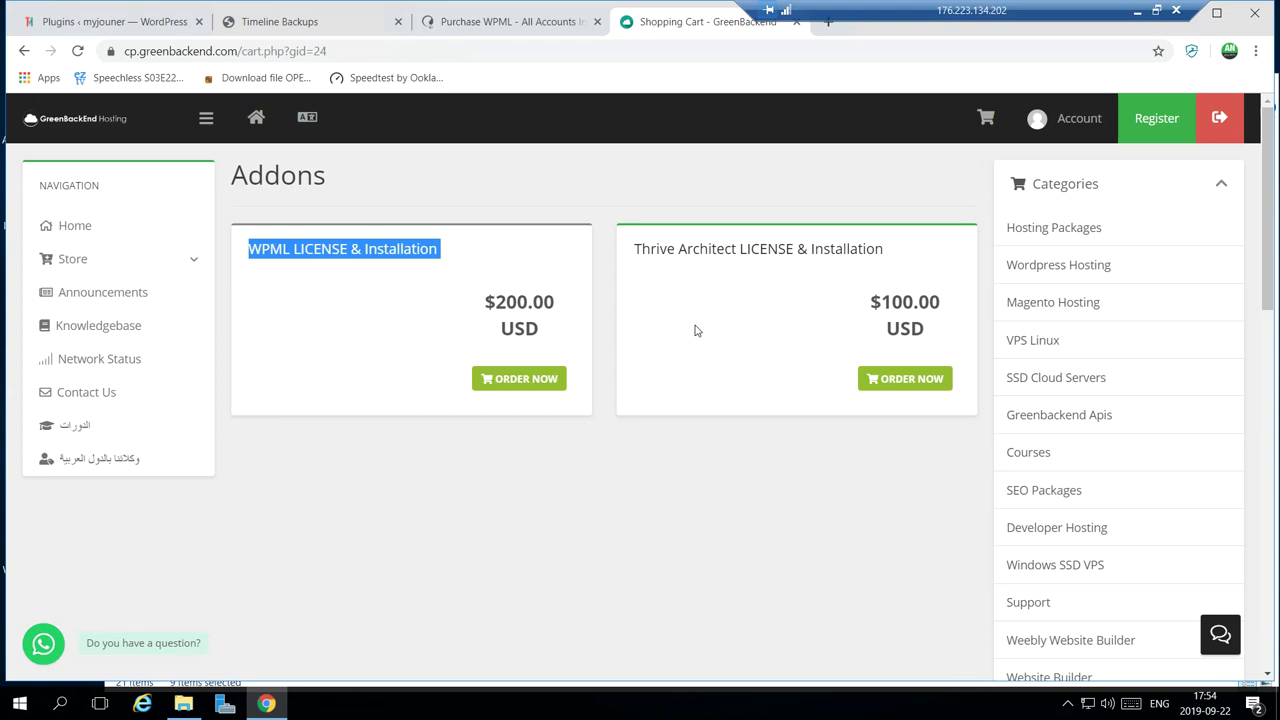
pyautogui.click(545, 30)
# Log into the WPML account using the browser's saved credentials.
pyautogui.click(1022, 113)
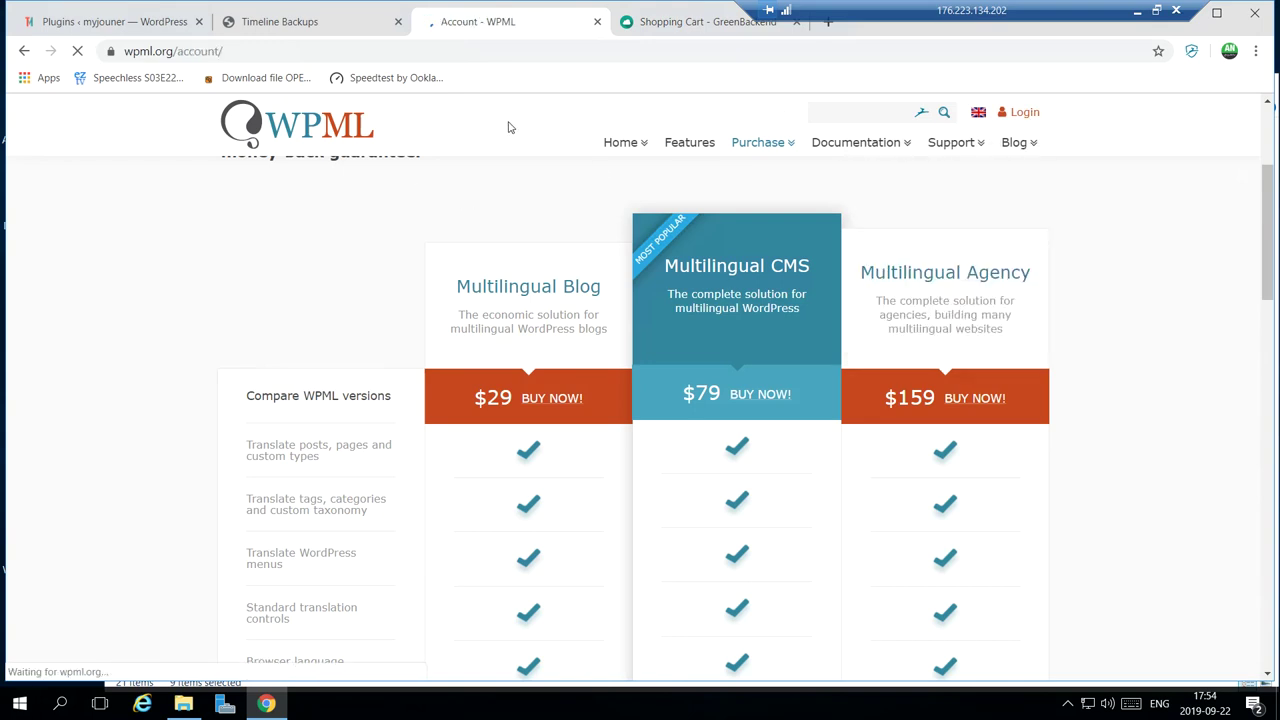
pyautogui.scroll(-2, 876, 477)
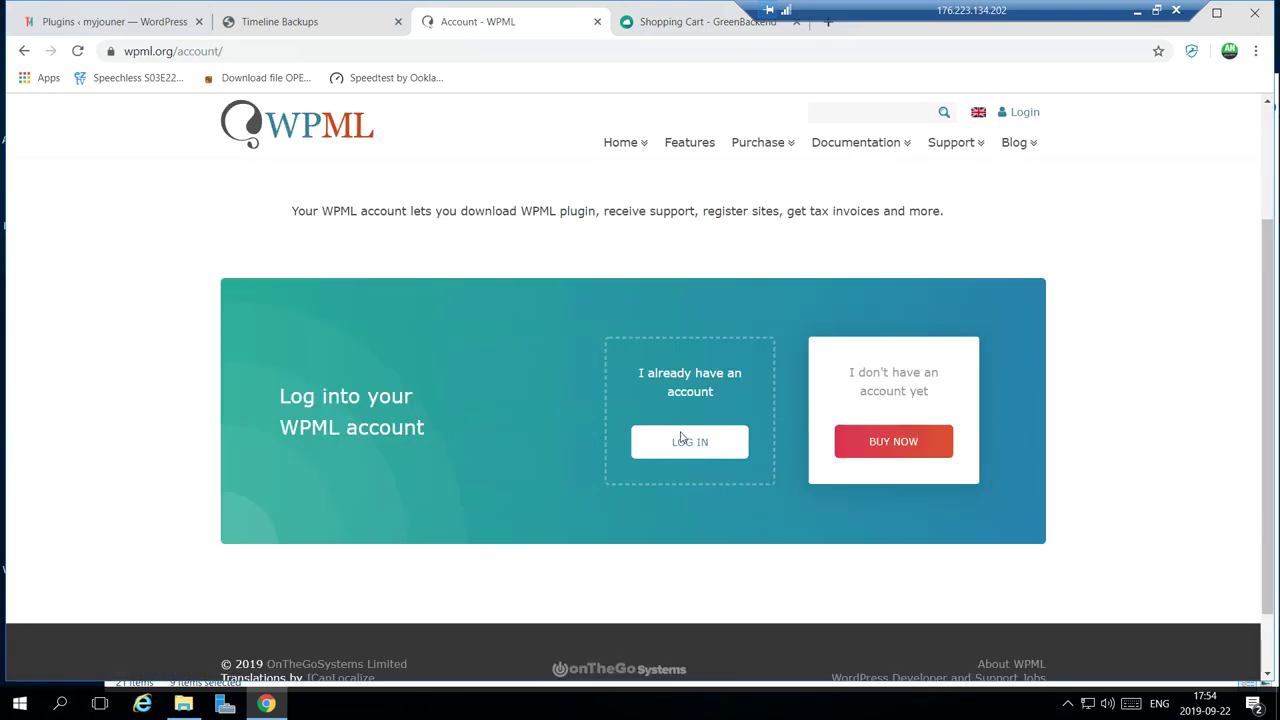
pyautogui.click(686, 440)
pyautogui.click(716, 408)
pyautogui.click(703, 536)
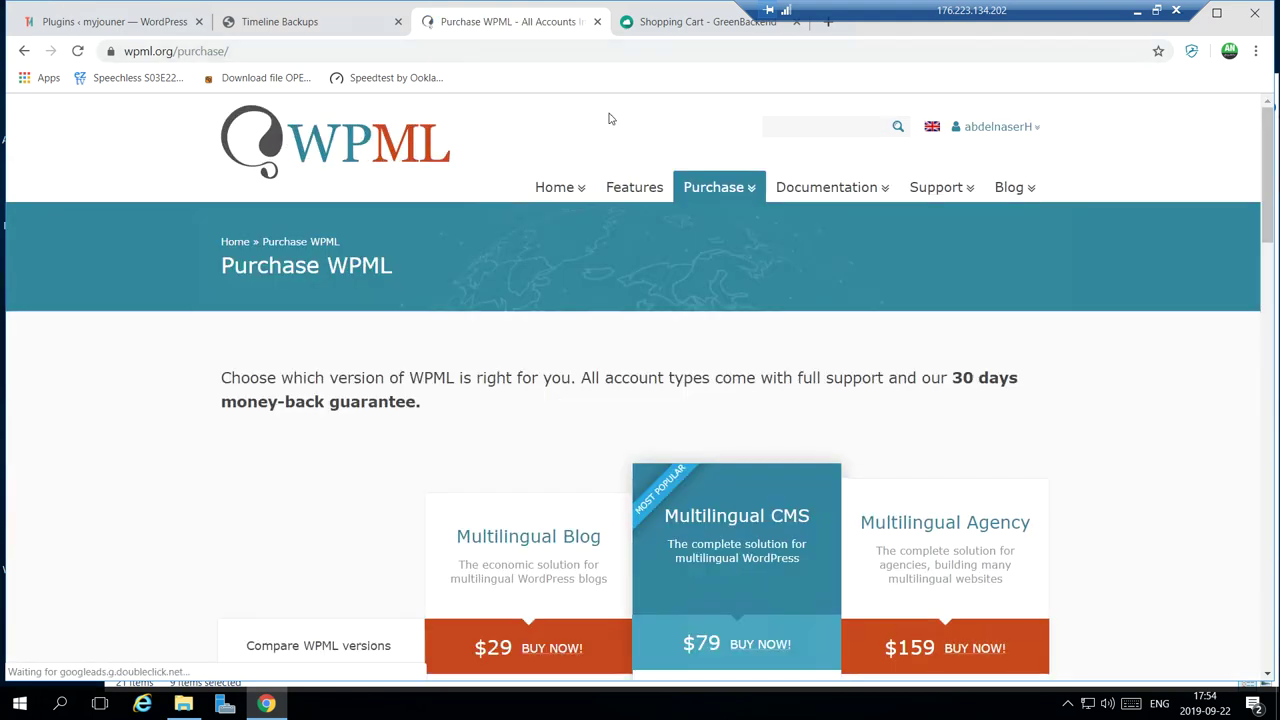
# Open WP File Manager in WordPress and dismiss its Welcome popup.
pyautogui.click(115, 22)
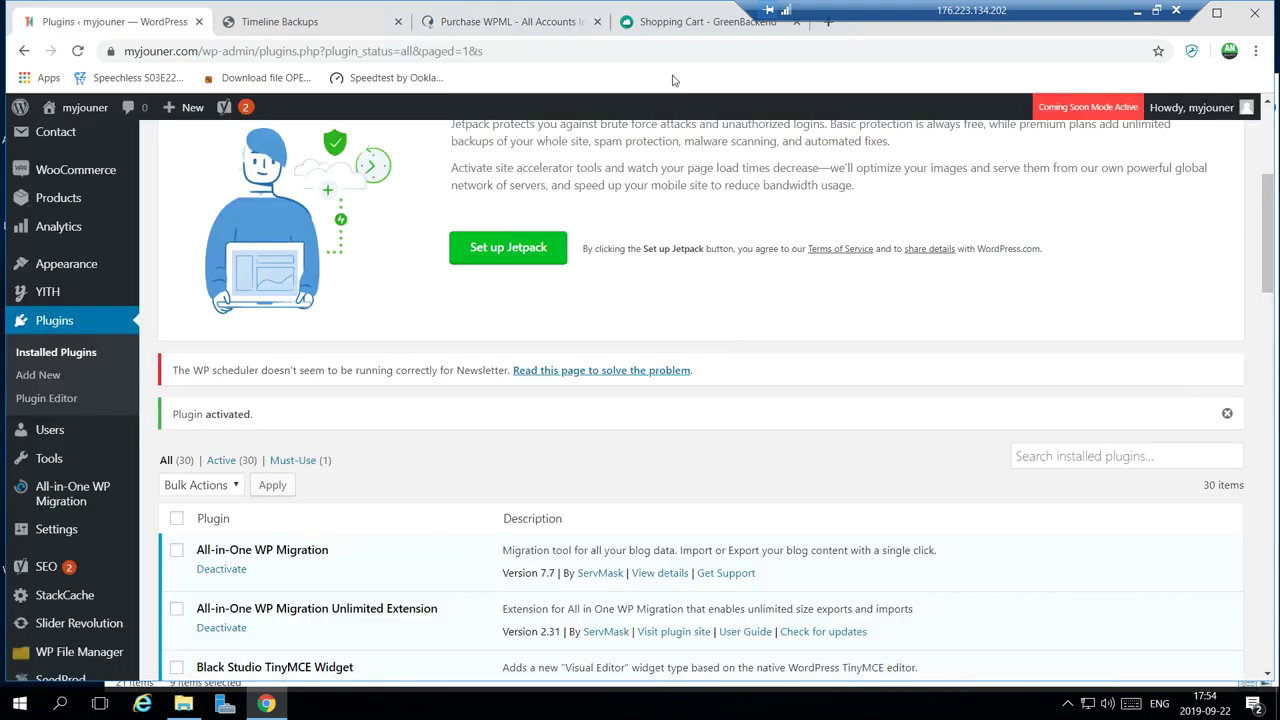
pyautogui.scroll(-1, 409, 450)
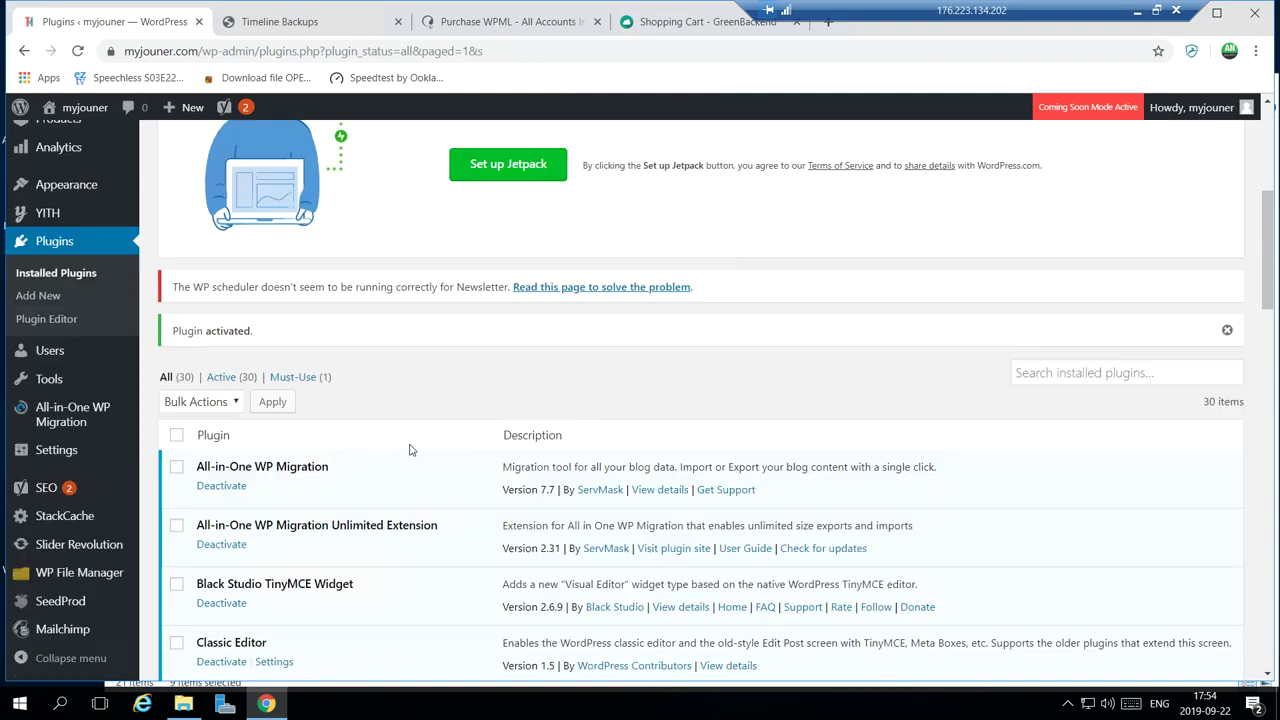
pyautogui.moveTo(95, 578)
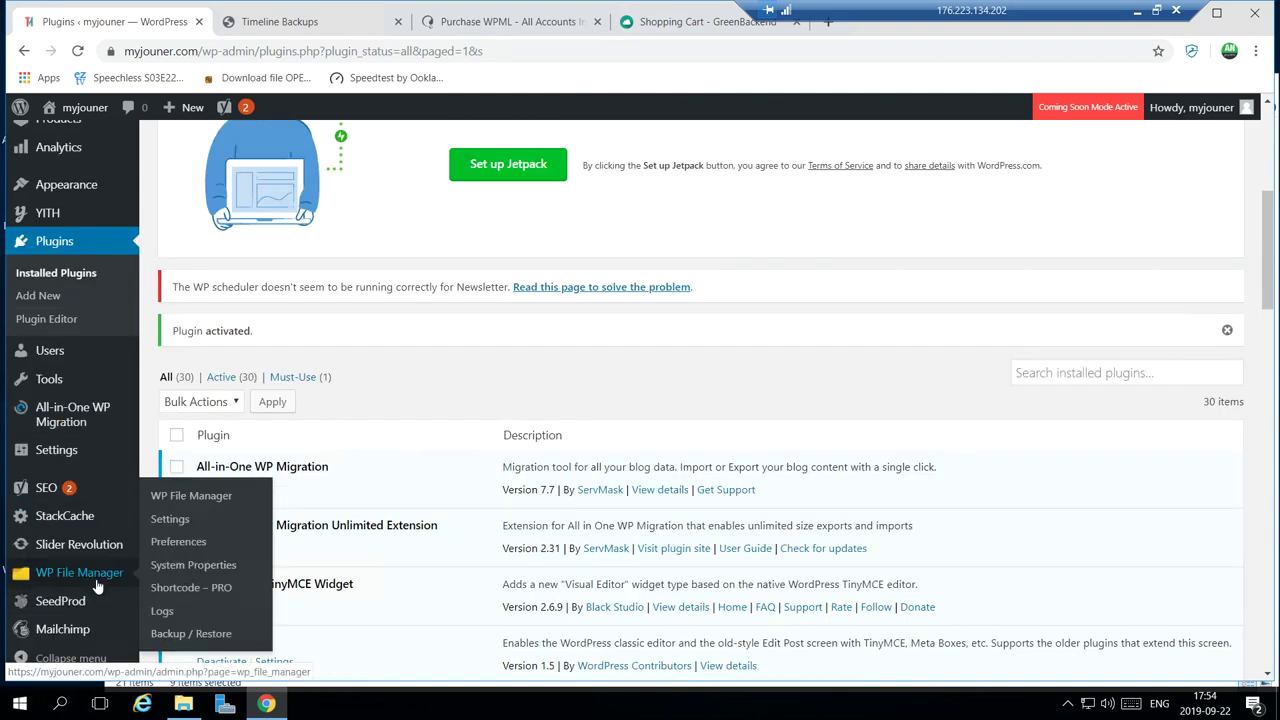
pyautogui.click(179, 500)
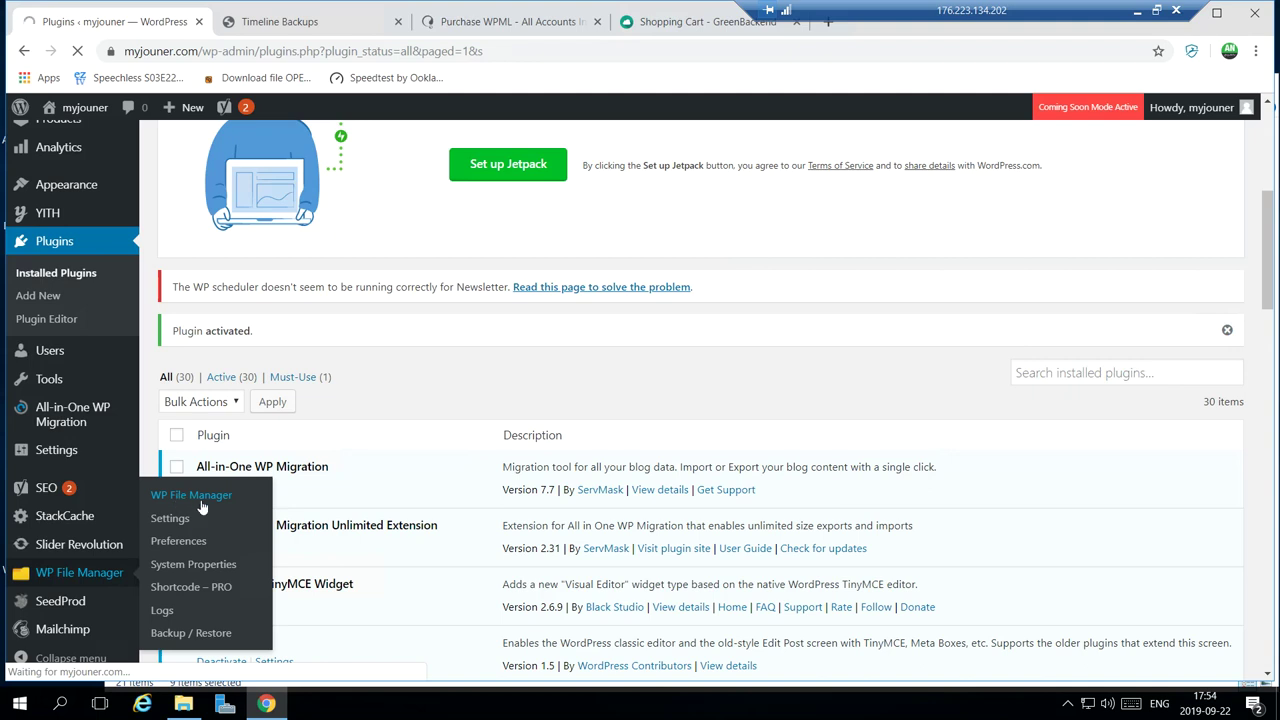
pyautogui.click(183, 704)
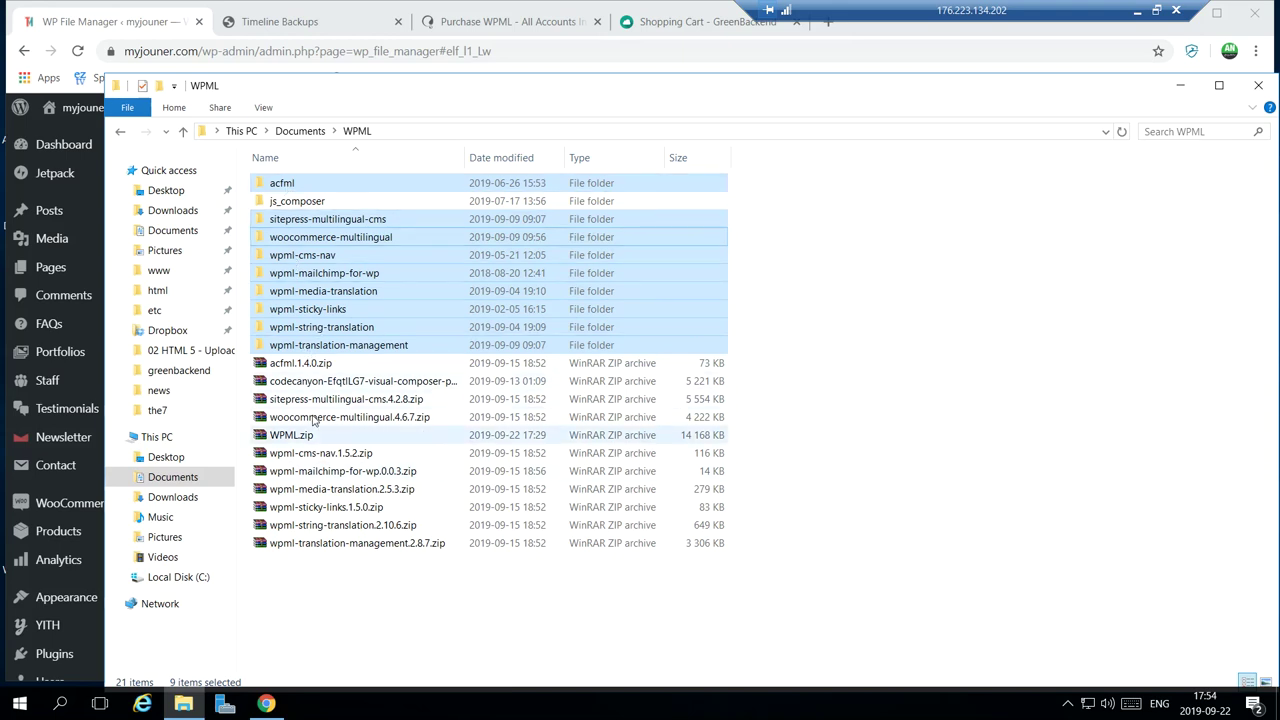
pyautogui.click(281, 436)
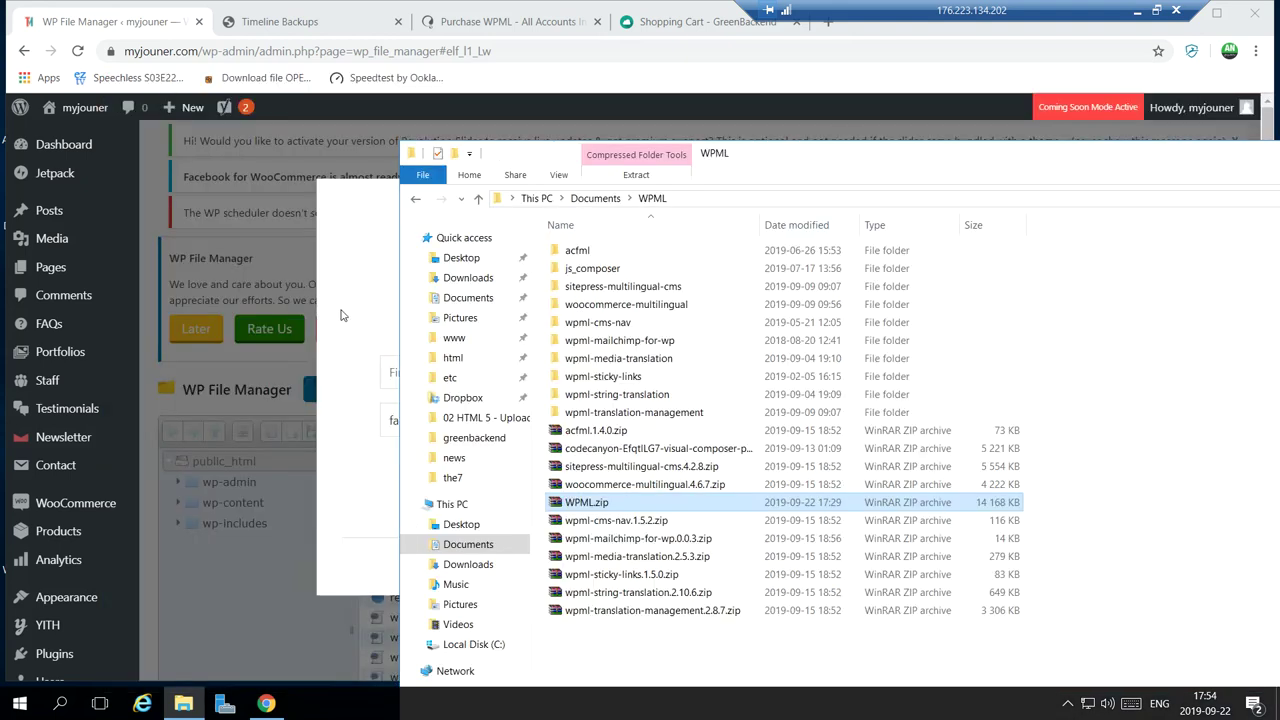
pyautogui.click(343, 312)
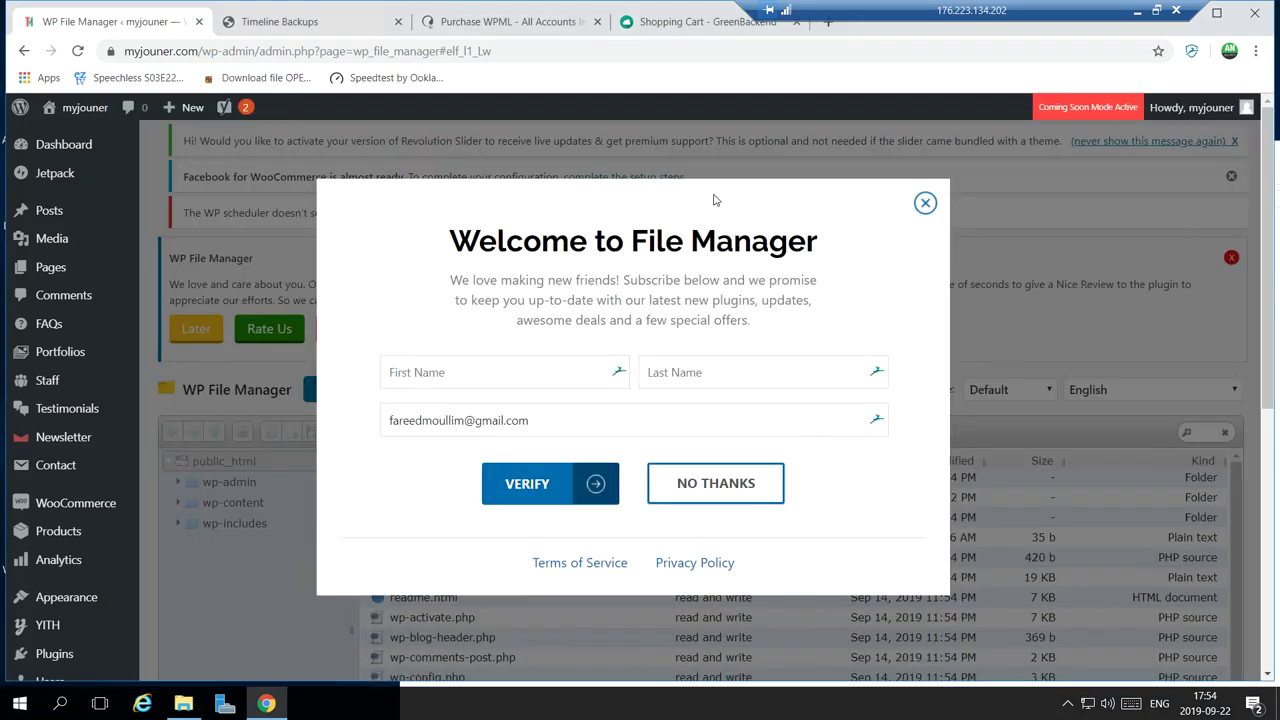
pyautogui.click(924, 205)
# Navigate into the wp-content/plugins folder.
pyautogui.doubleClick(383, 503)
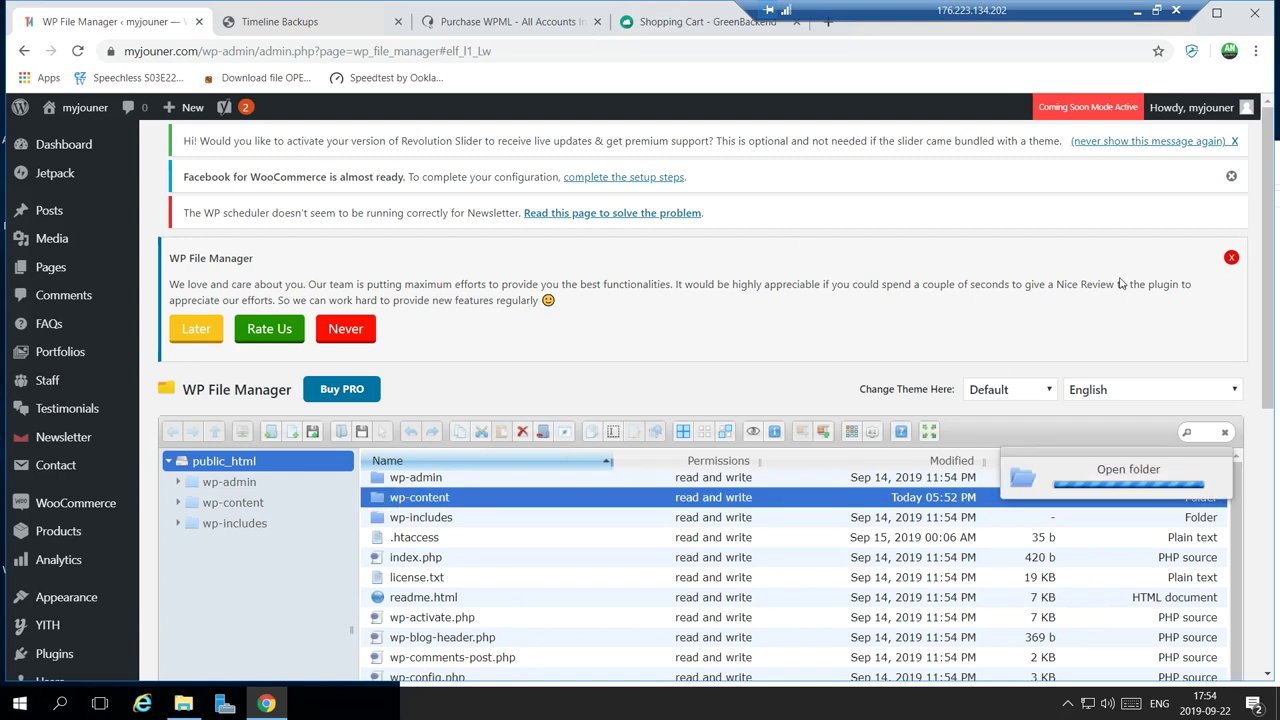
pyautogui.scroll(-2, 1085, 283)
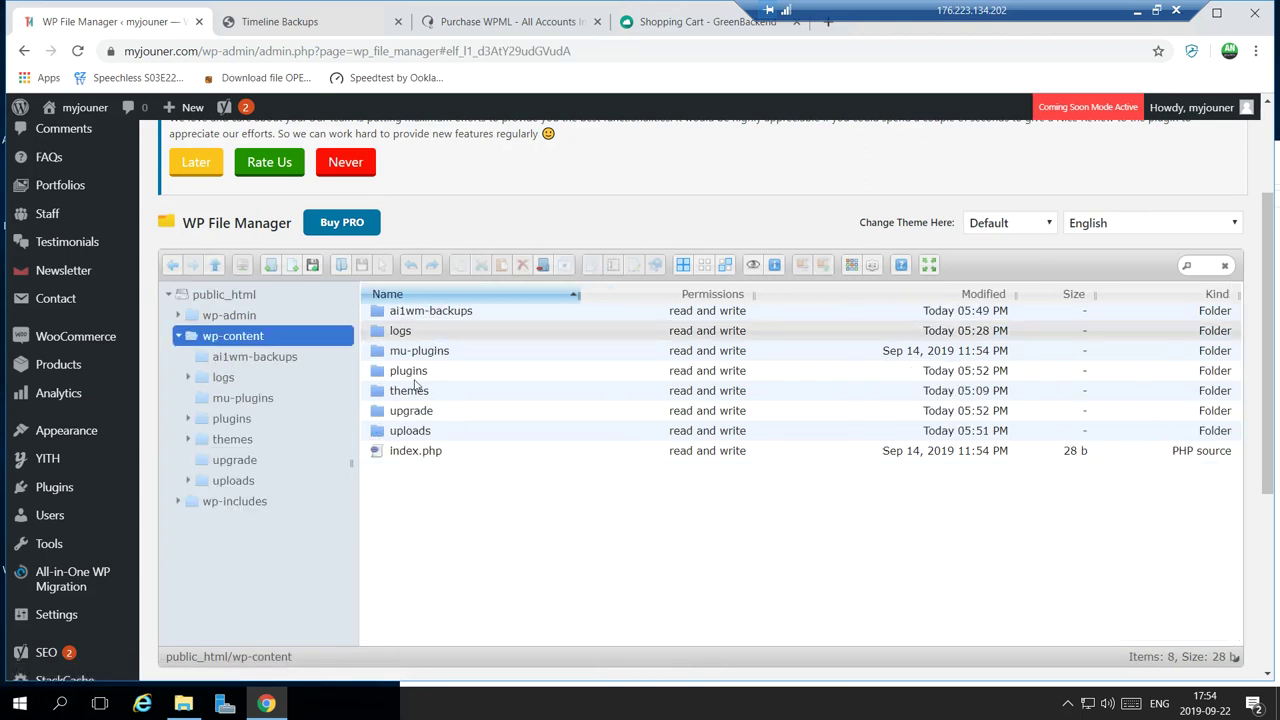
pyautogui.click(410, 373)
pyautogui.doubleClick(410, 373)
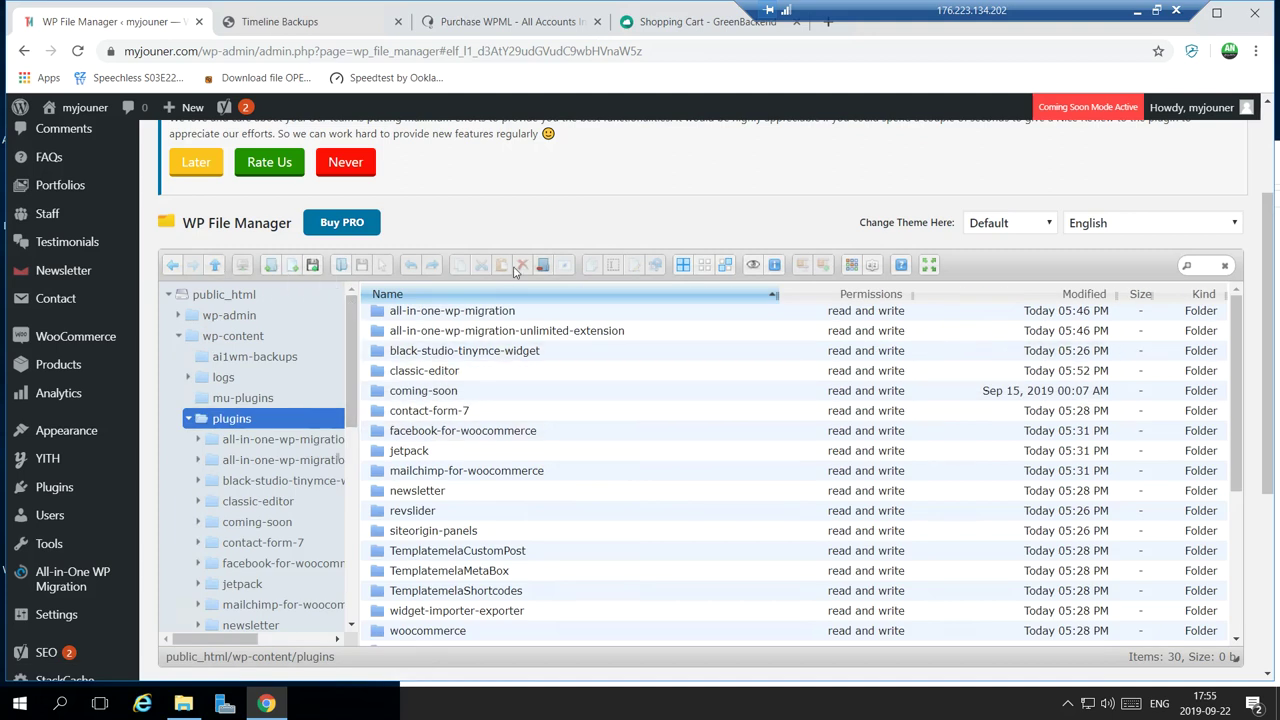
# Upload WPML.zip from the local WPML folder into plugins with Upload files.
pyautogui.rightClick(238, 421)
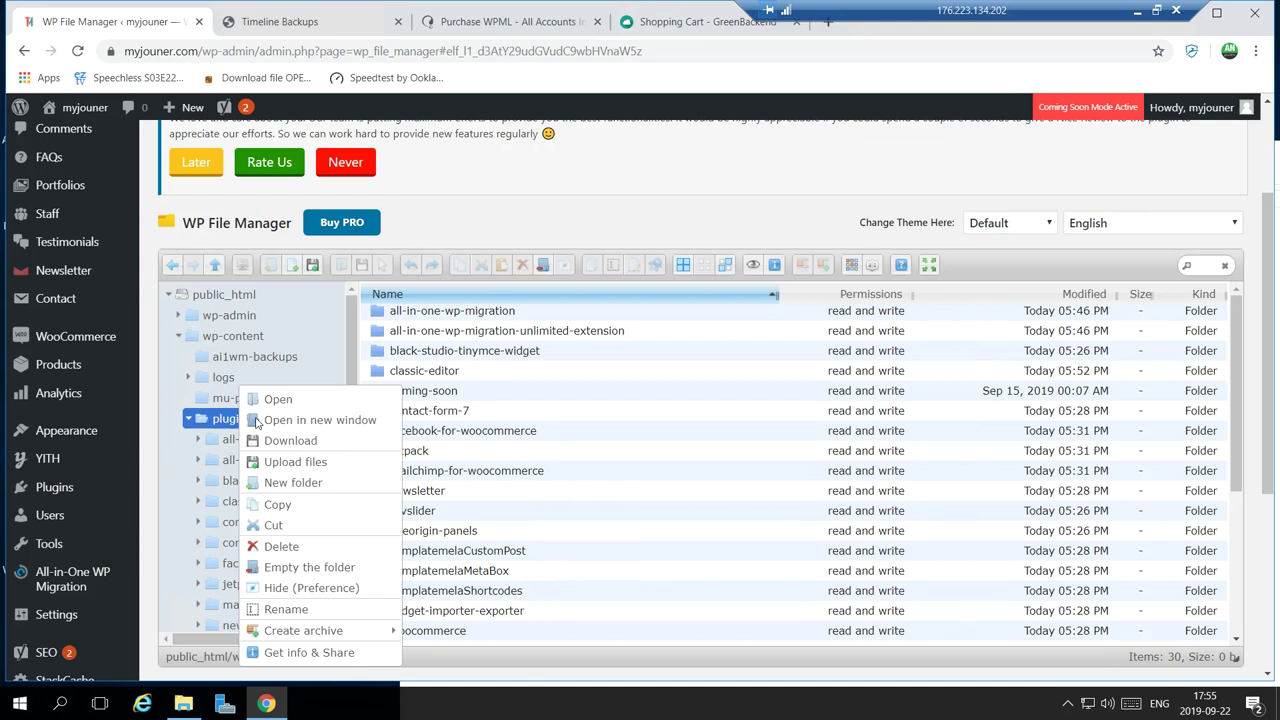
pyautogui.click(302, 462)
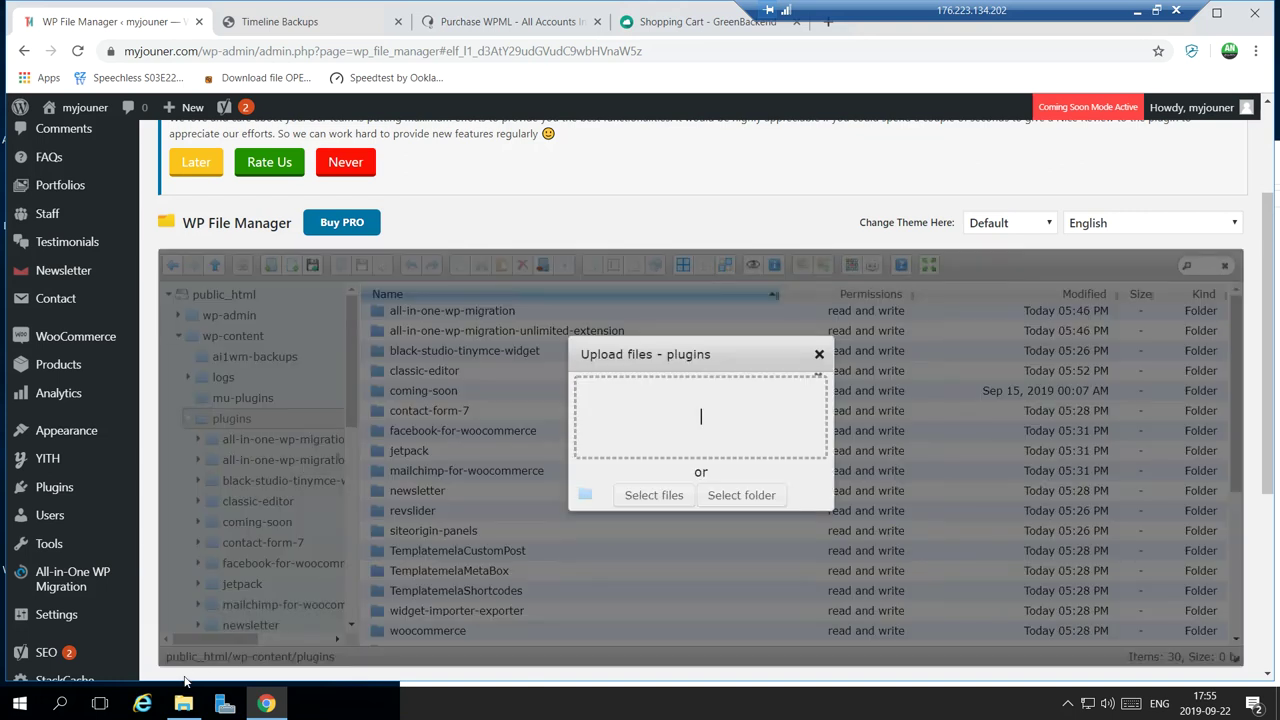
pyautogui.click(186, 706)
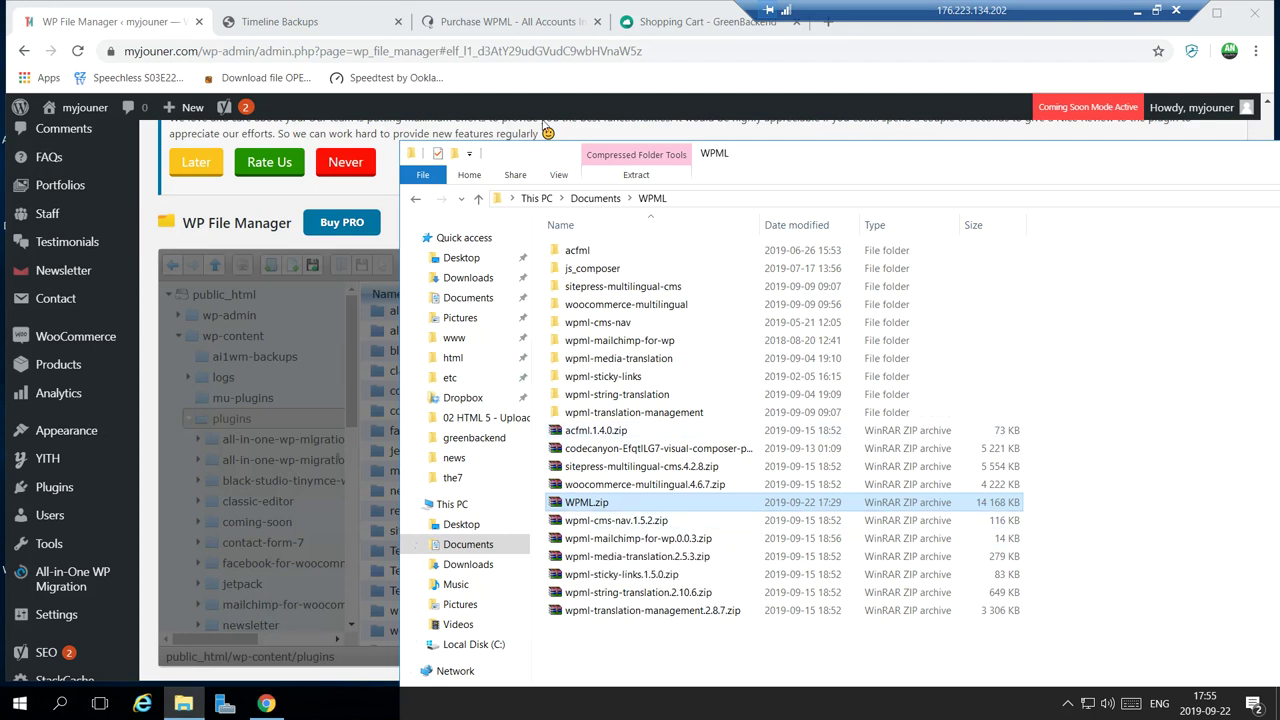
pyautogui.moveTo(733, 160); pyautogui.dragTo(970, 156)
pyautogui.moveTo(868, 498); pyautogui.dragTo(624, 430)
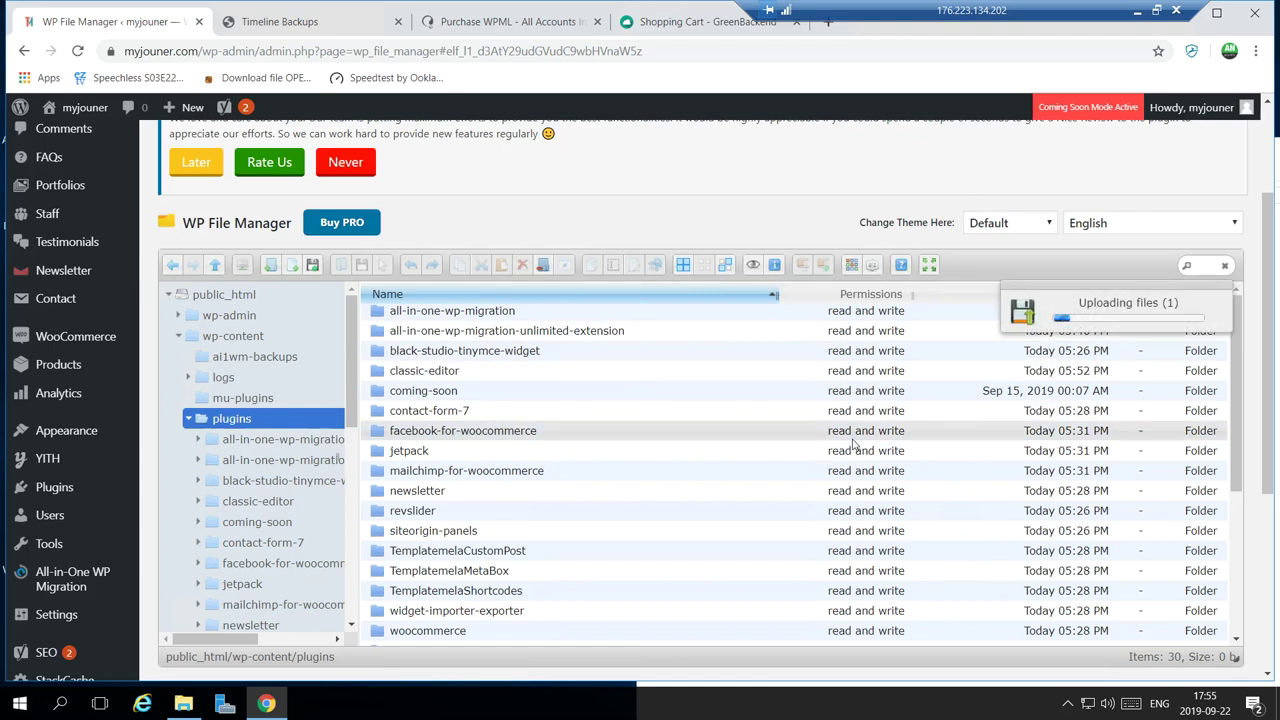
pyautogui.click(183, 703)
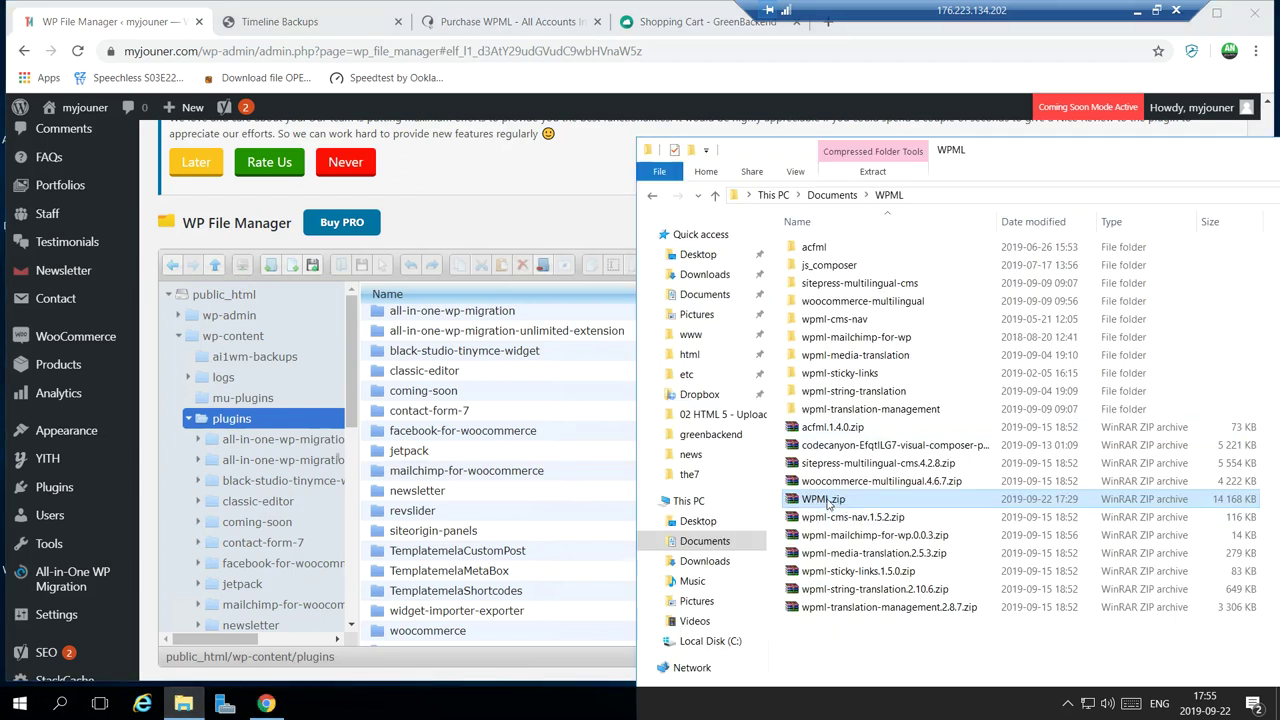
# Inspect the plugin folders inside WPML.zip in WinRAR.
pyautogui.doubleClick(827, 500)
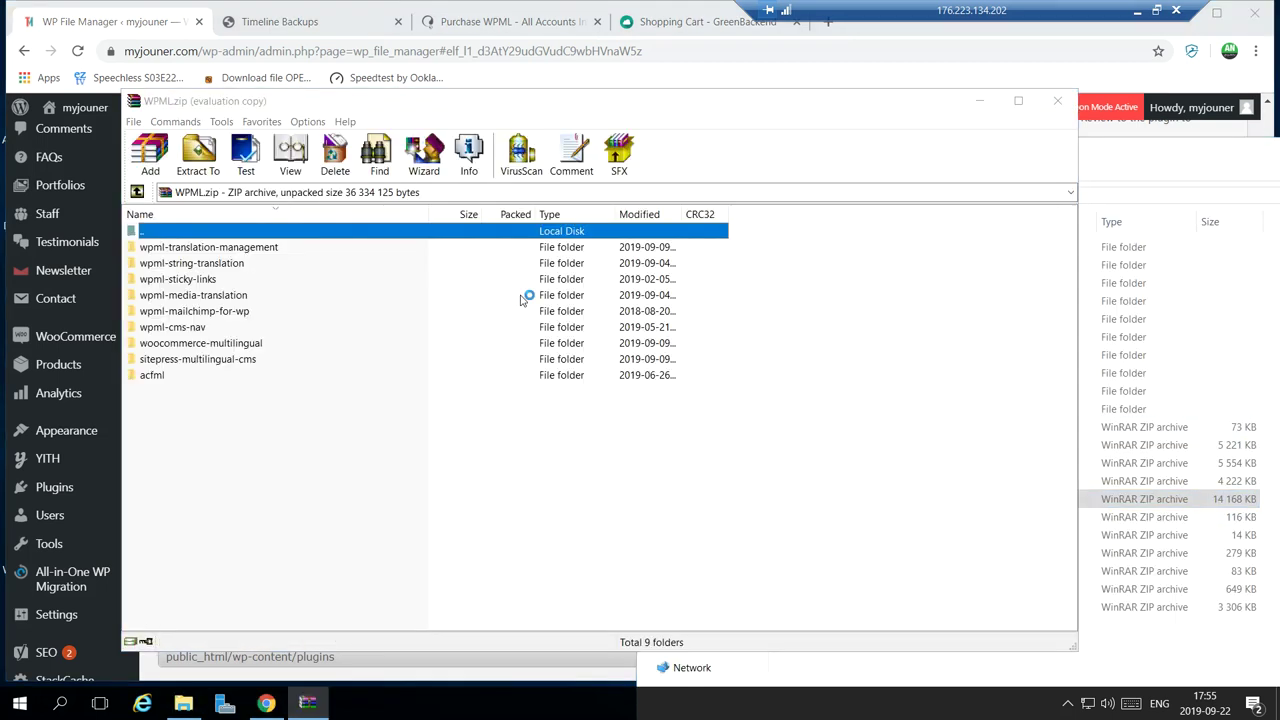
pyautogui.click(960, 86)
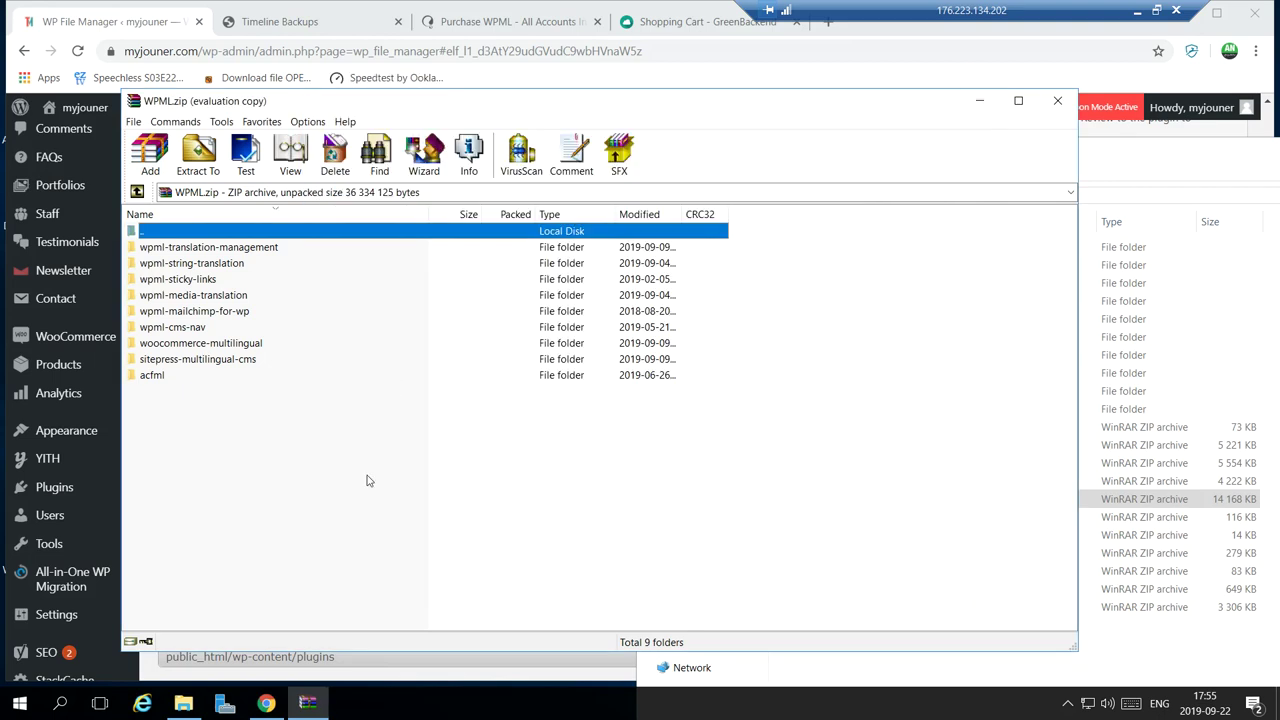
pyautogui.hotkey('ctrl', 'a')
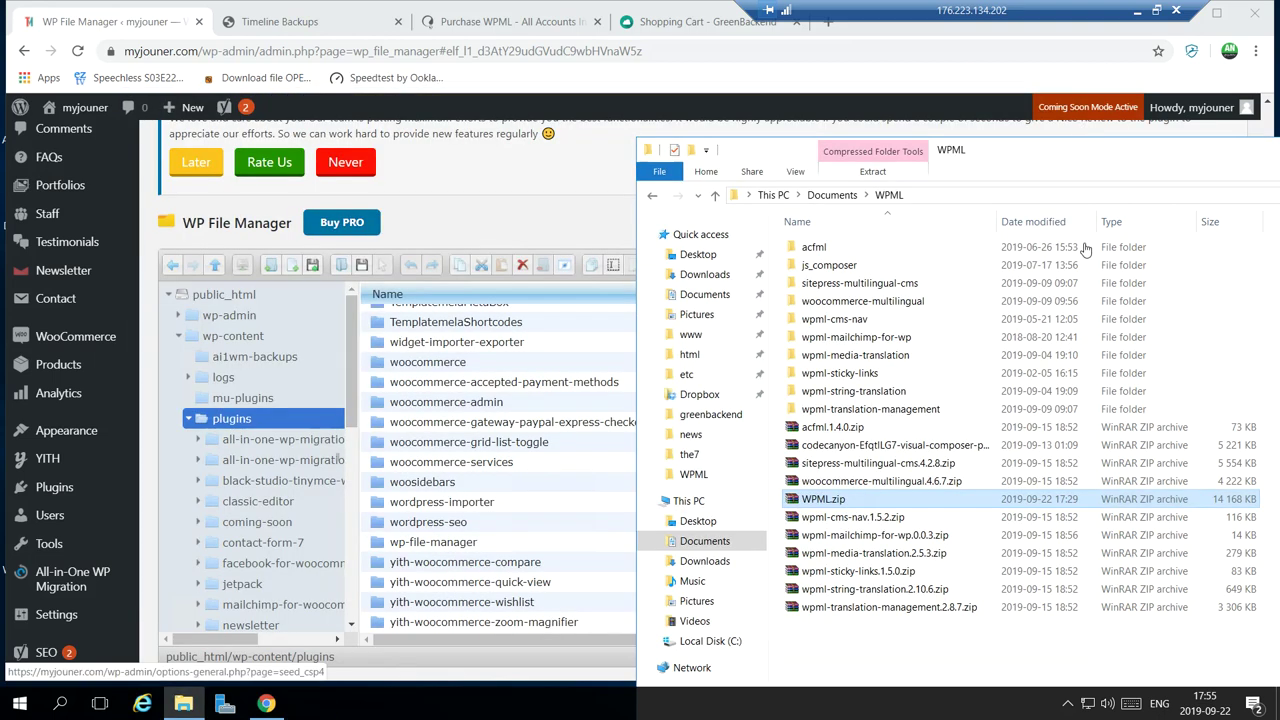
pyautogui.click(1057, 100)
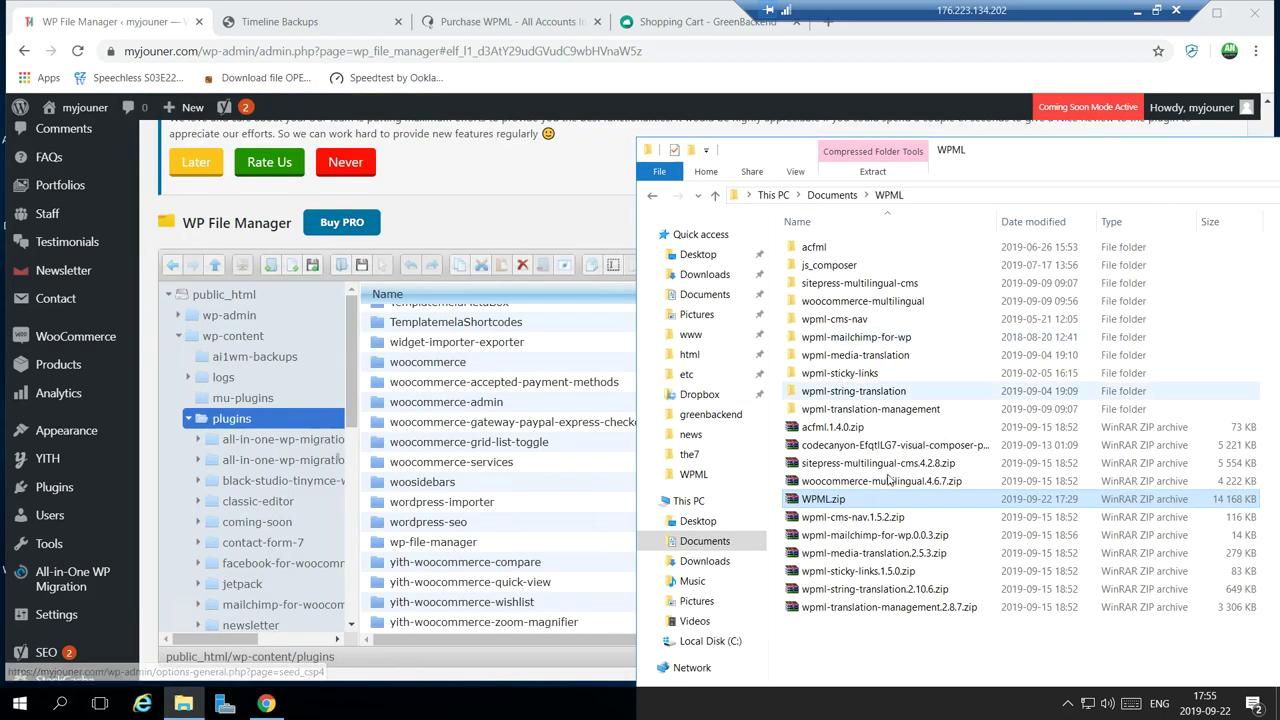
# Check the total size of the ten local WPML plugin folders in Properties.
pyautogui.moveTo(779, 416); pyautogui.dragTo(815, 254)
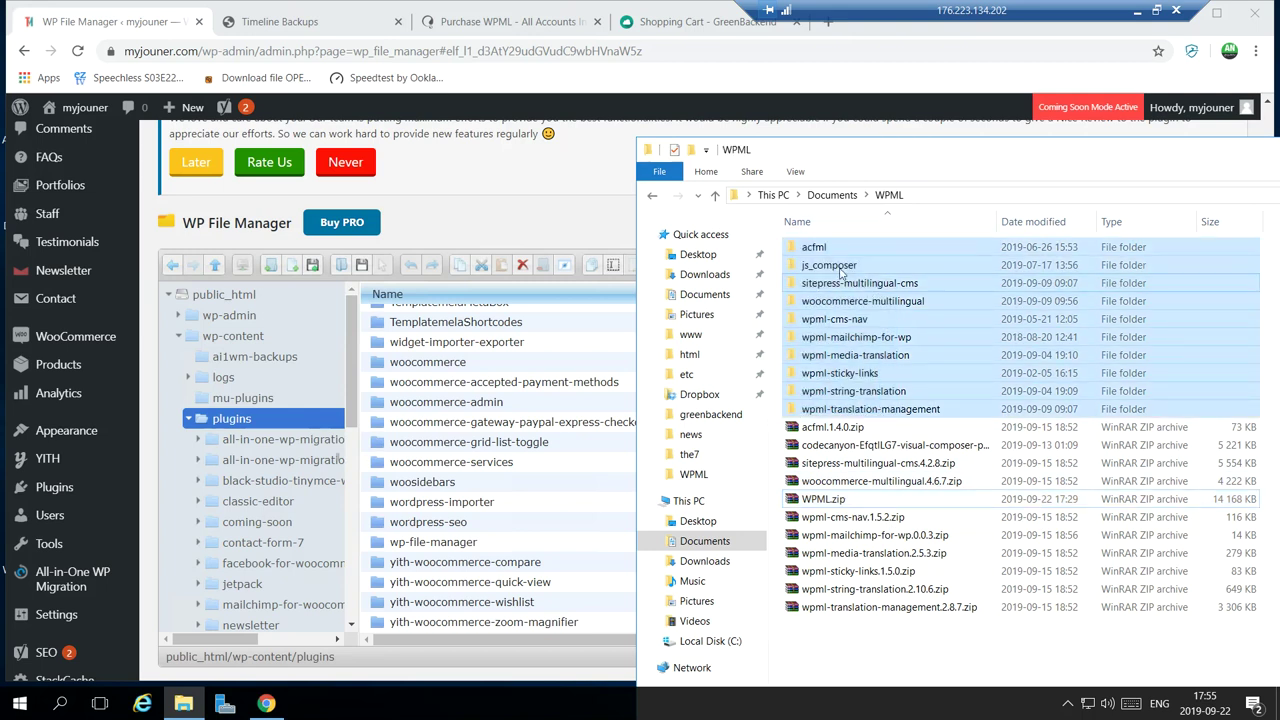
pyautogui.rightClick(868, 378)
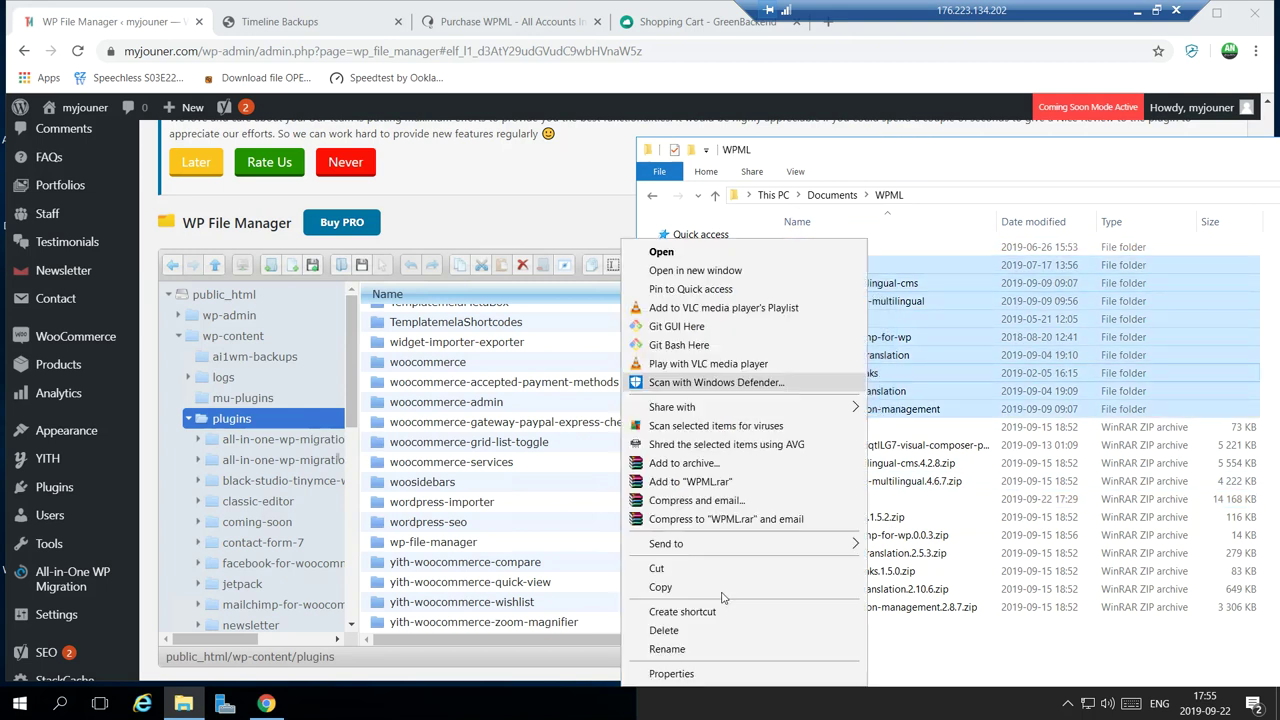
pyautogui.click(678, 678)
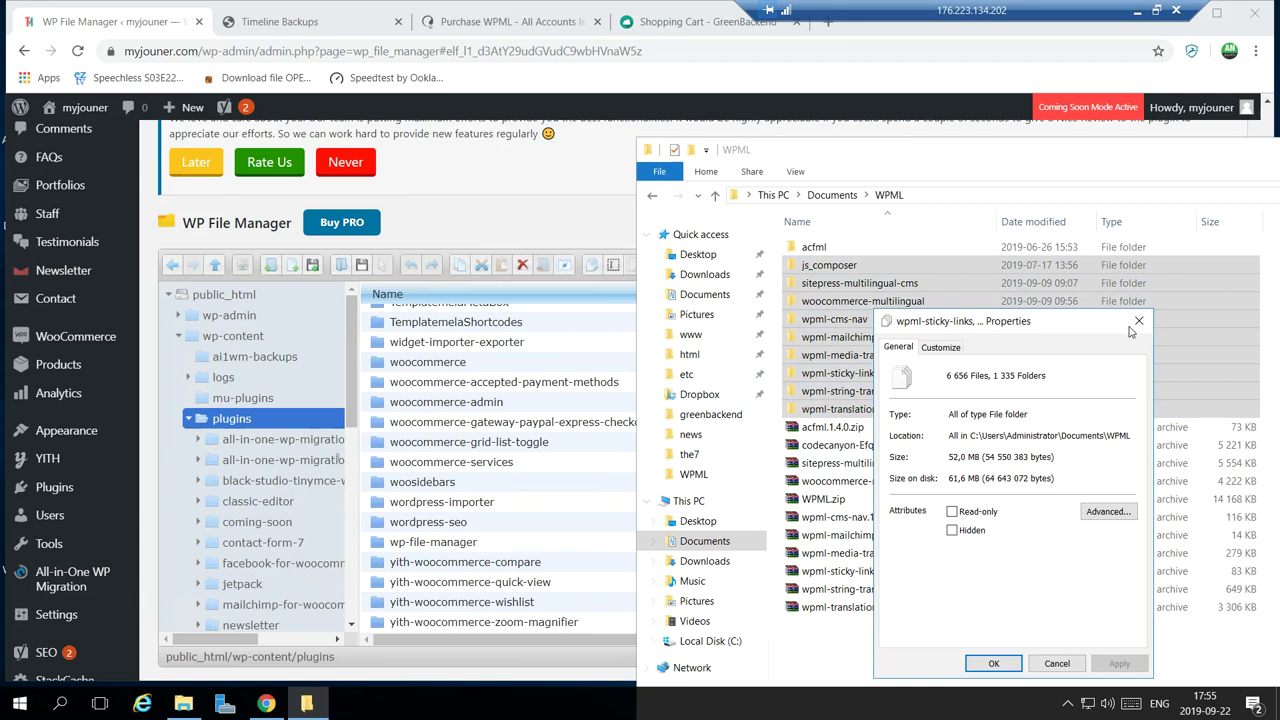
pyautogui.press('Escape')
pyautogui.keyDown('ctrl'); pyautogui.click(833, 246); pyautogui.keyUp('ctrl')
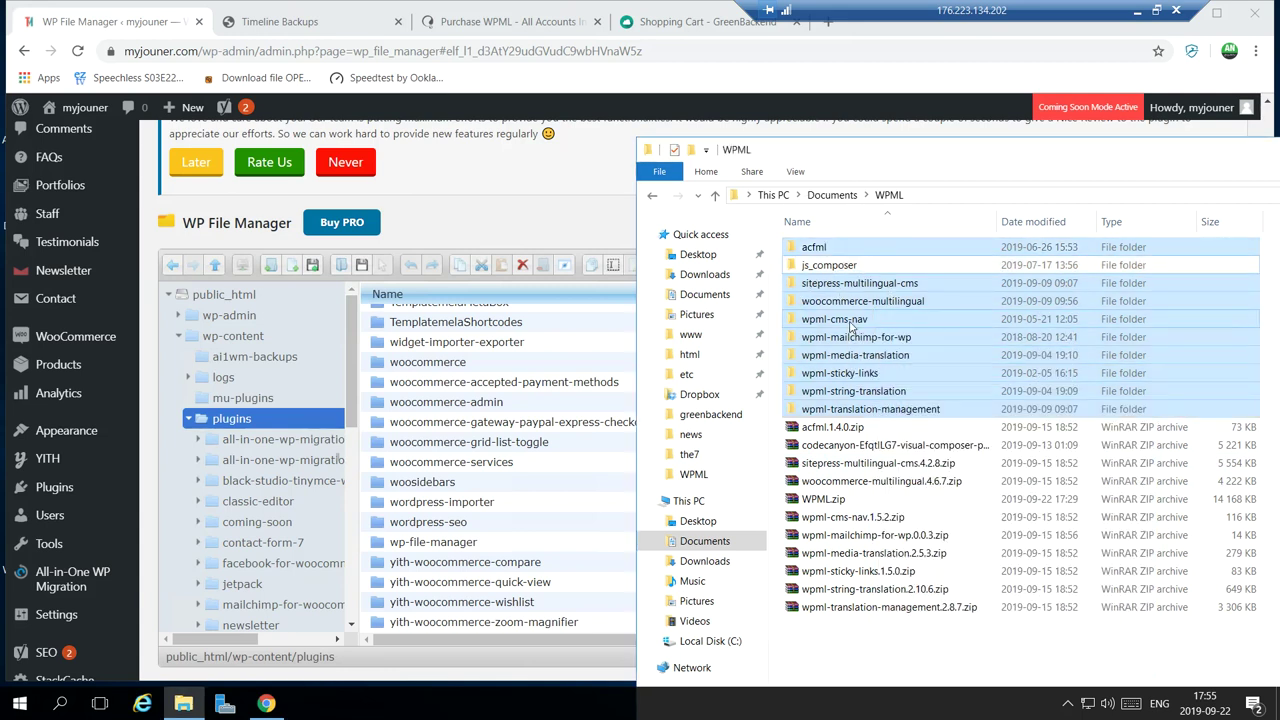
pyautogui.rightClick(848, 244)
pyautogui.click(695, 674)
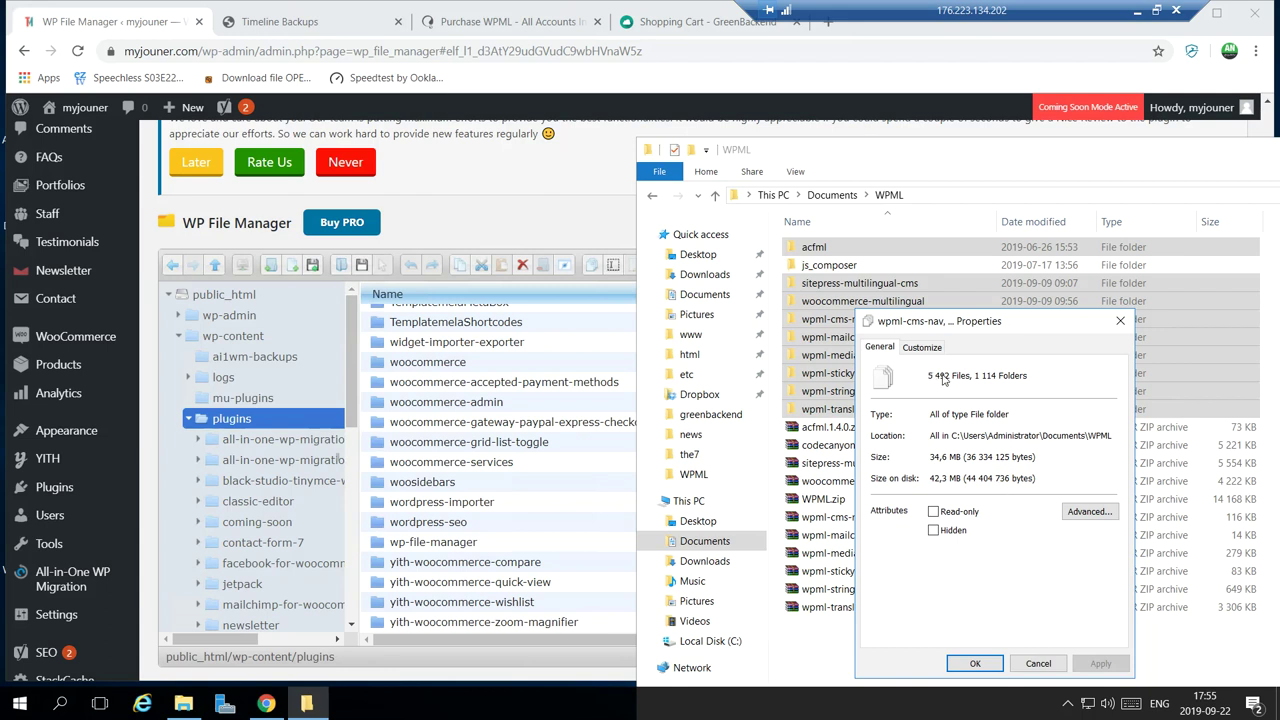
pyautogui.click(1035, 663)
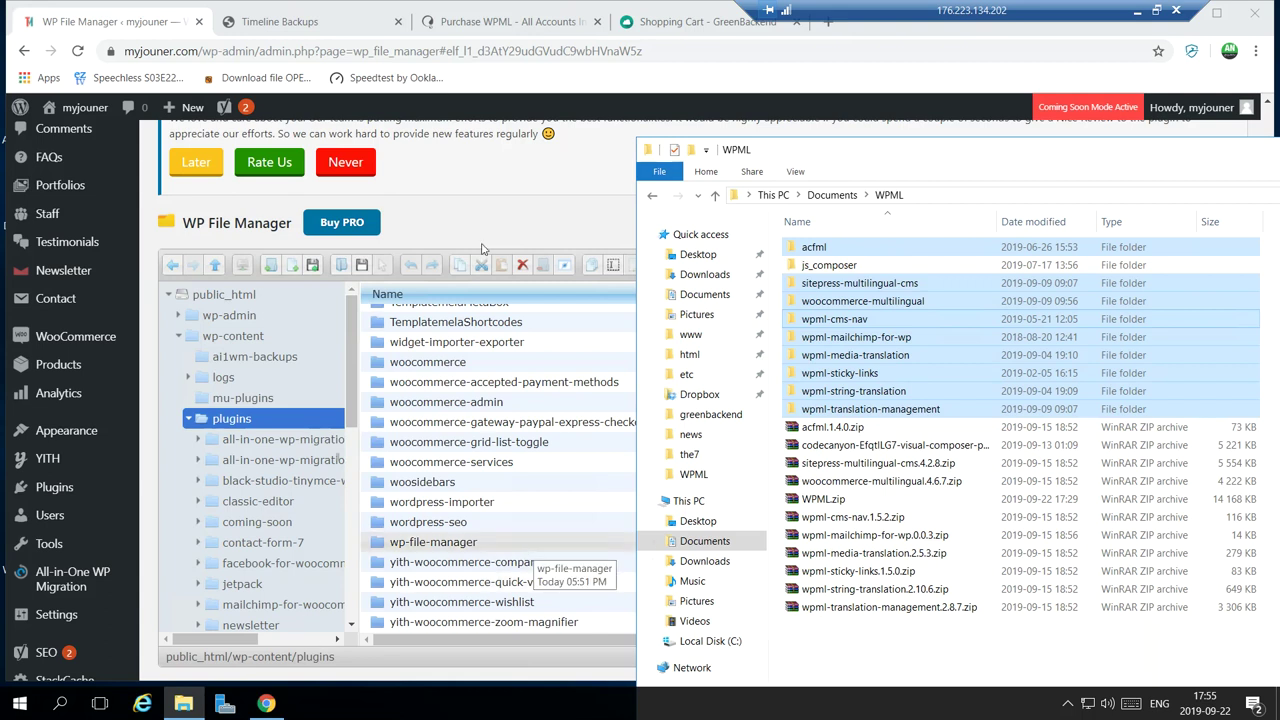
pyautogui.click(532, 212)
pyautogui.scroll(-5, 629, 463)
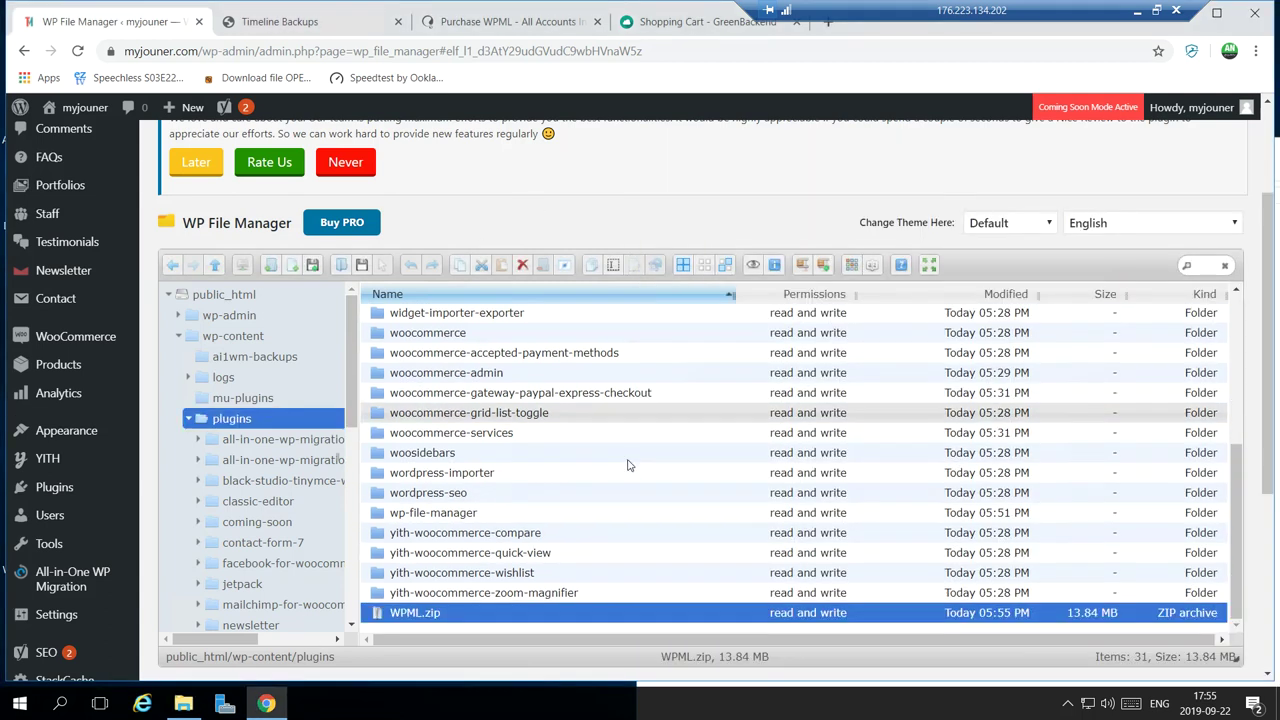
# Extract WPML.zip here in the plugins folder, confirming with Yes.
pyautogui.rightClick(425, 284)
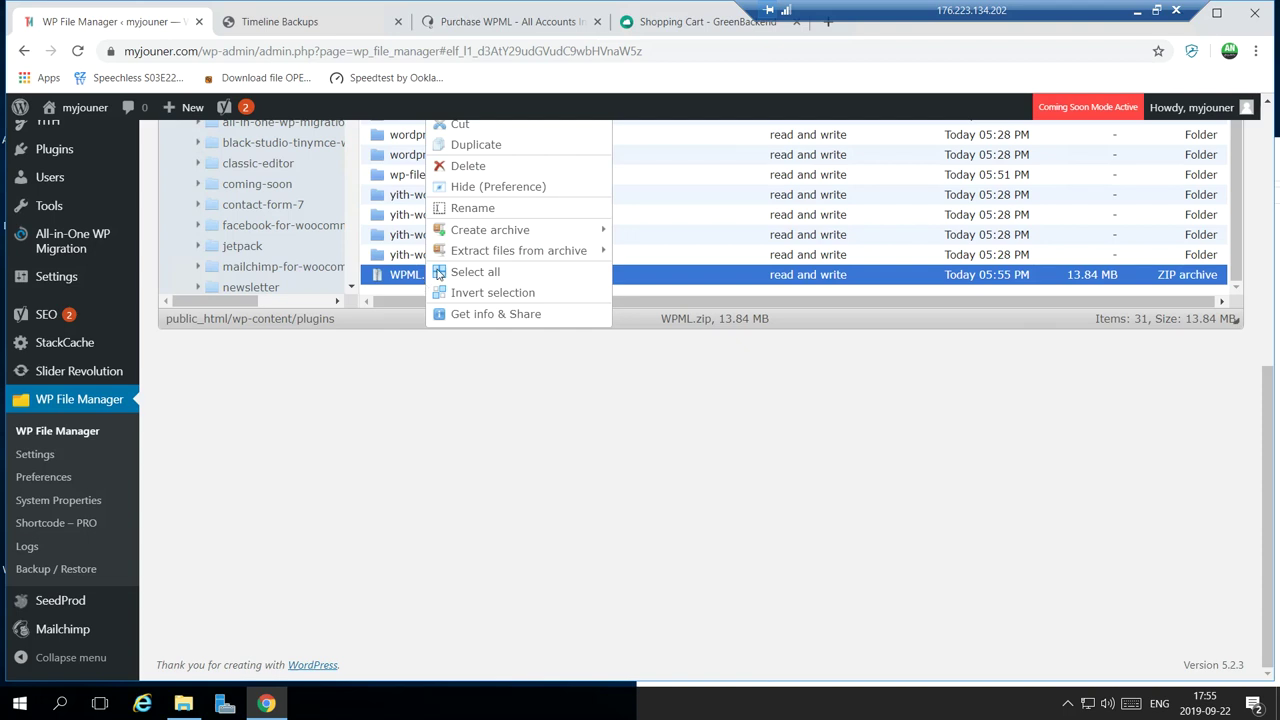
pyautogui.moveTo(498, 254)
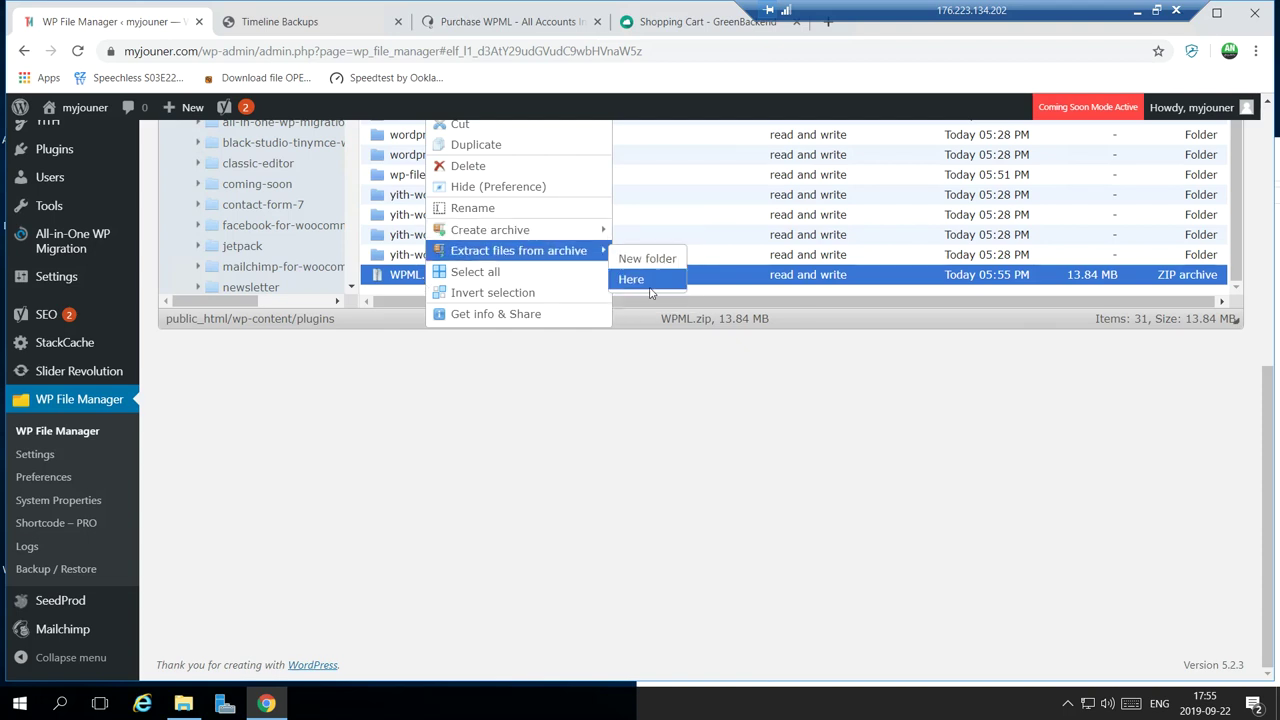
pyautogui.click(625, 278)
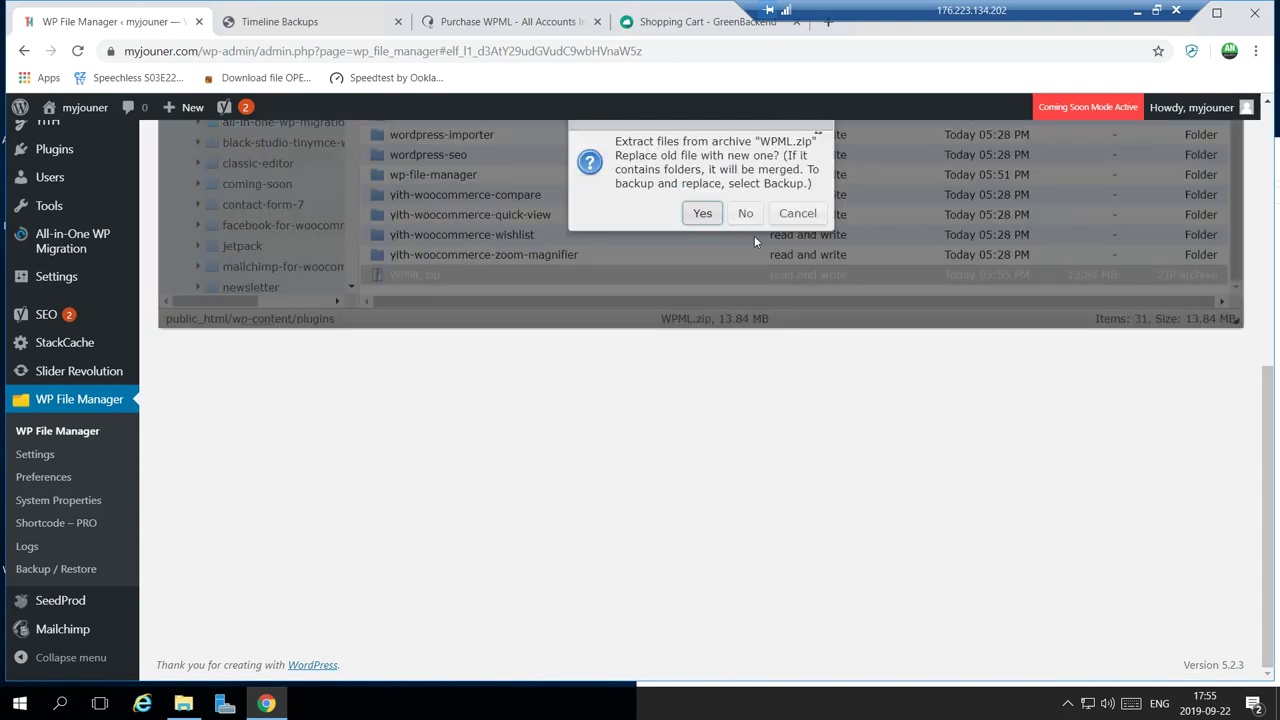
pyautogui.click(702, 213)
pyautogui.scroll(2, 793, 571)
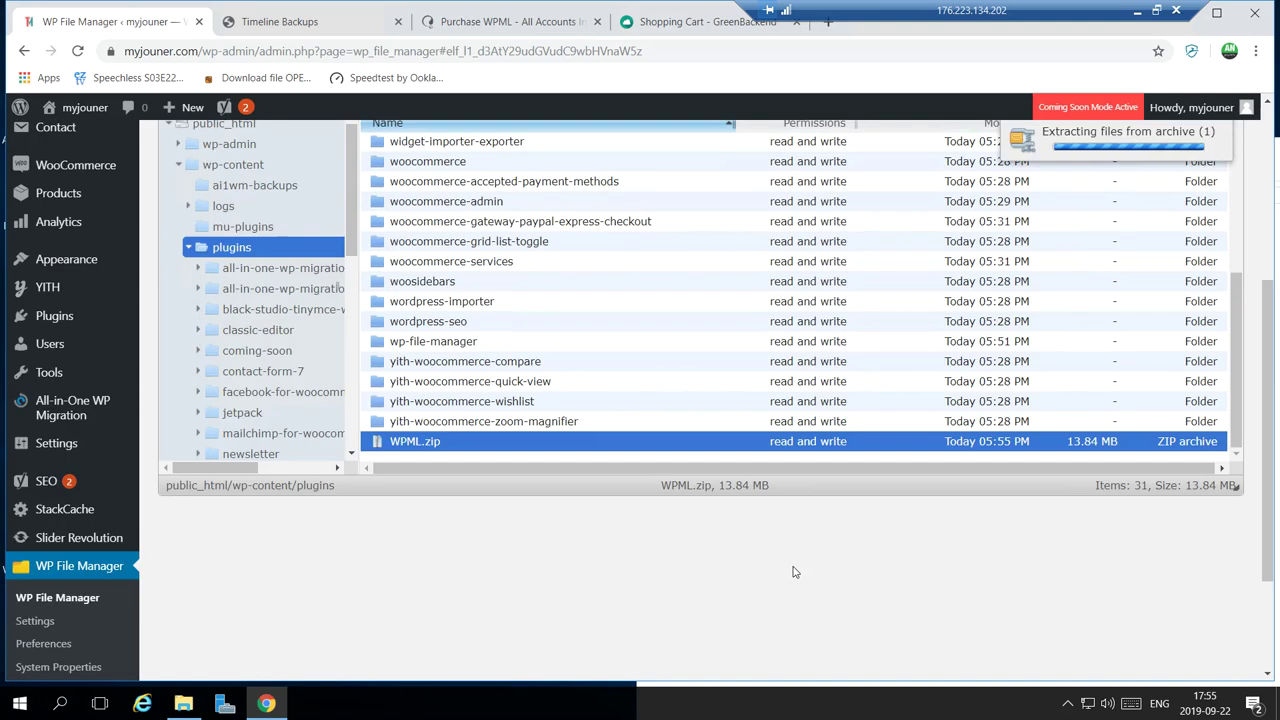
pyautogui.scroll(1, 793, 571)
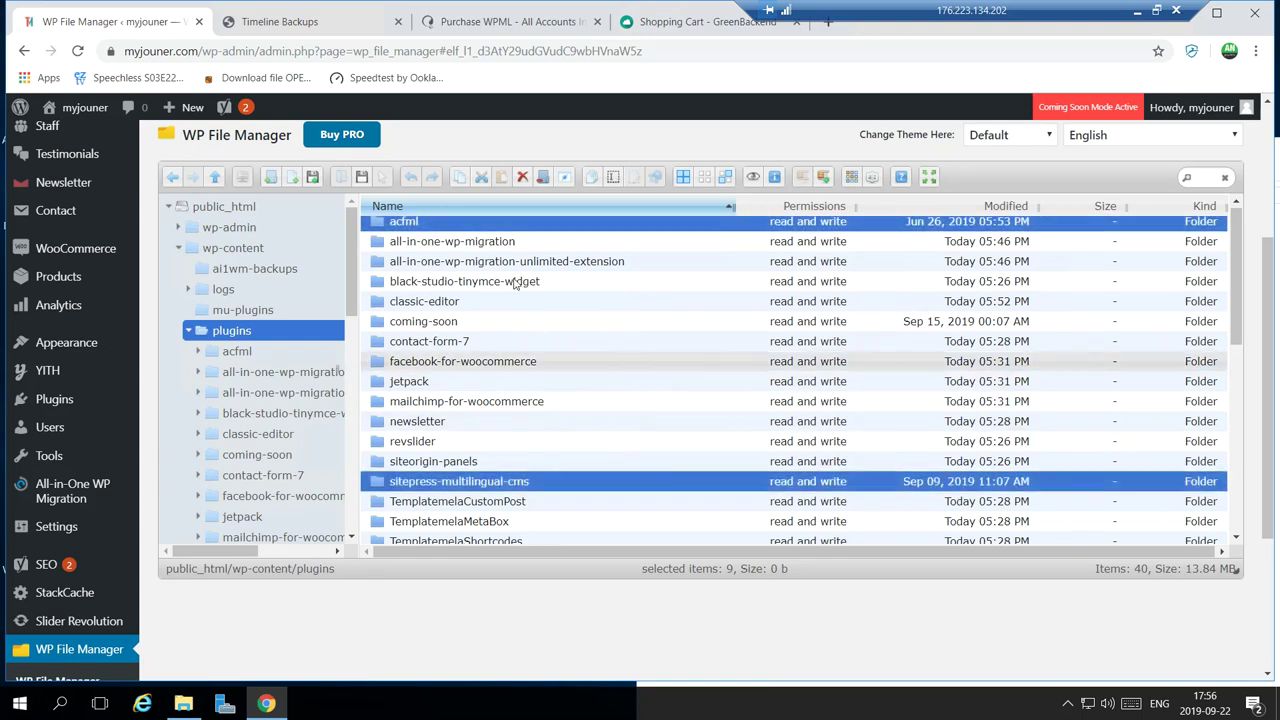
# Glance at the other browser tabs, then go from WP File Manager to the Installed Plugins list.
pyautogui.scroll(1, 620, 430)
pyautogui.scroll(1, 610, 480)
pyautogui.scroll(-8, 595, 540)
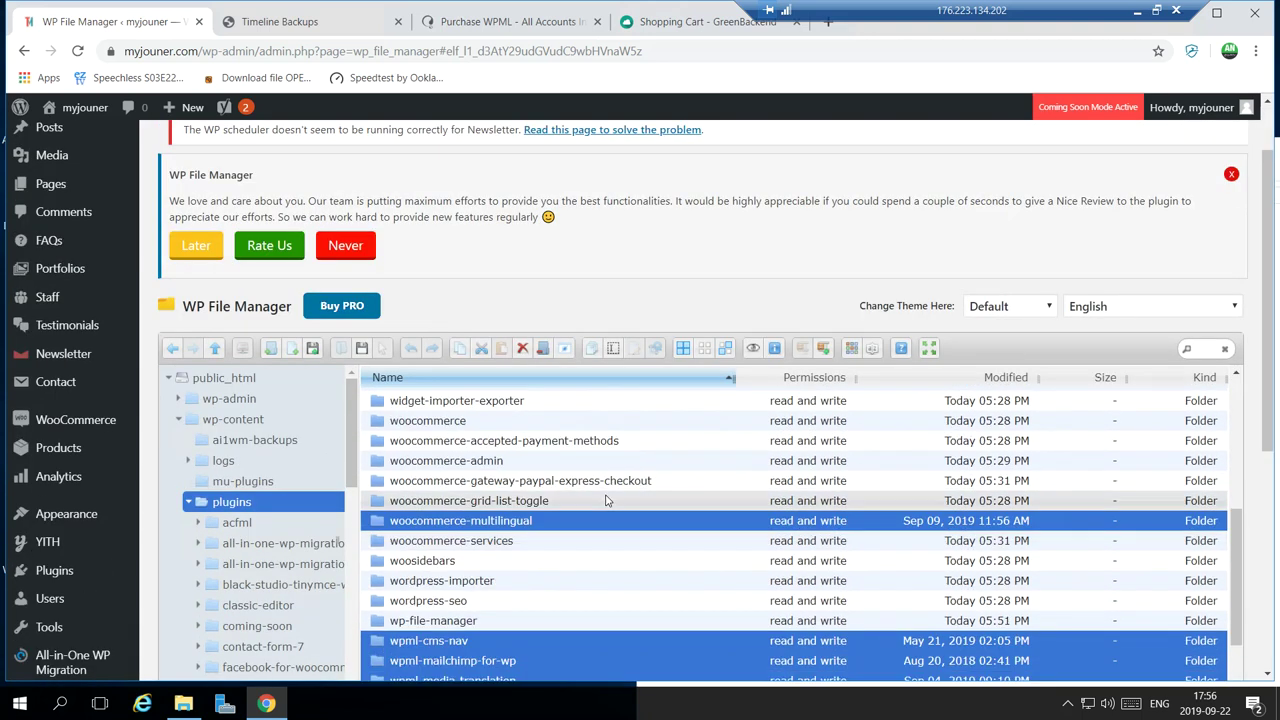
pyautogui.scroll(-3, 560, 460)
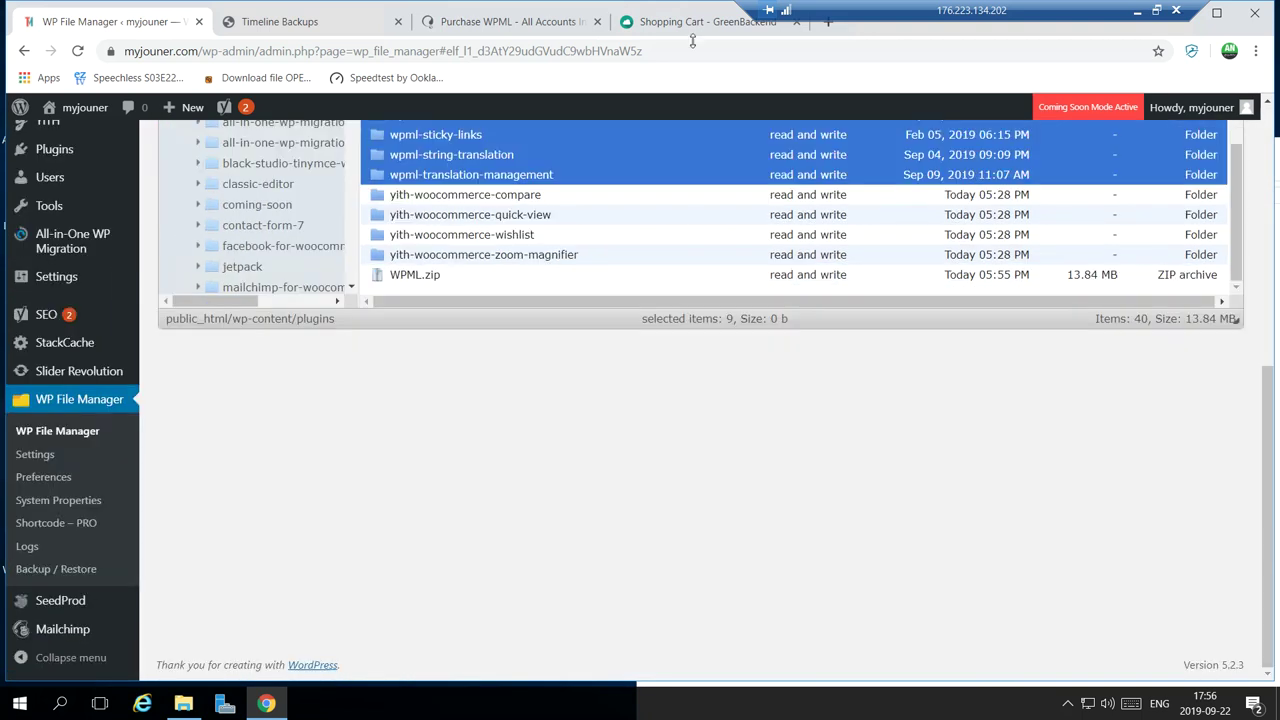
pyautogui.click(506, 22)
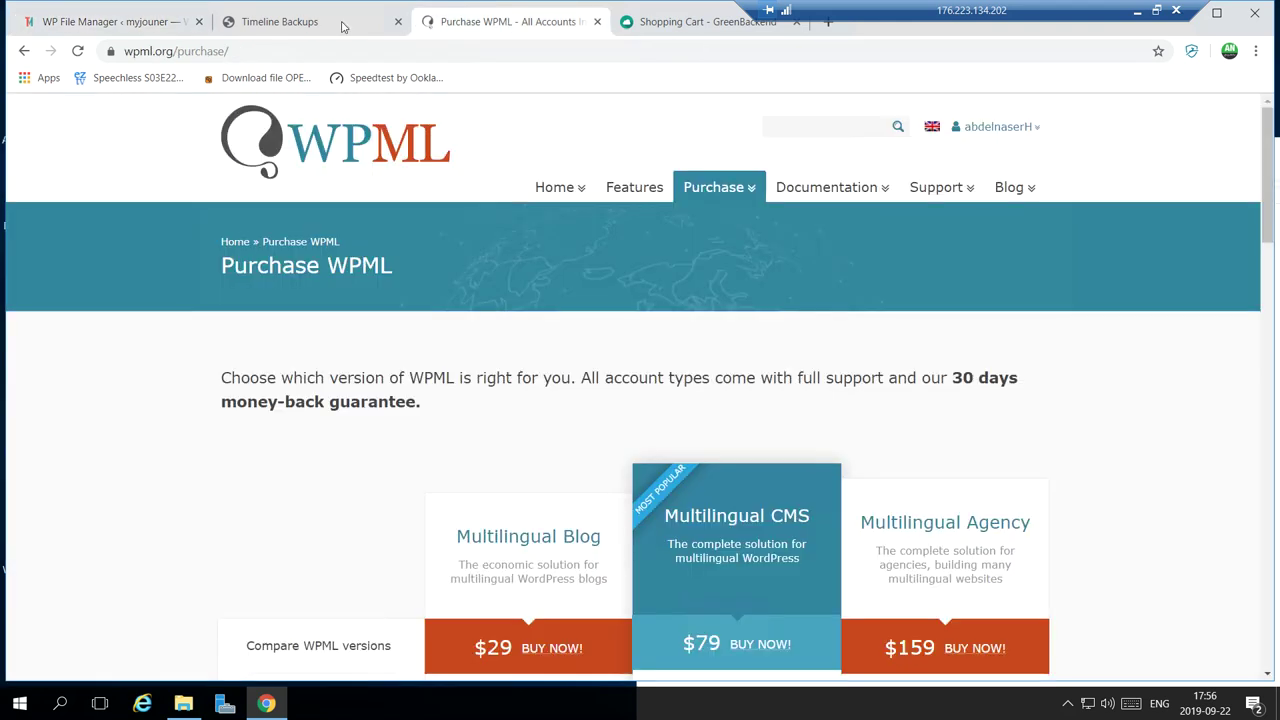
pyautogui.click(229, 22)
pyautogui.click(80, 24)
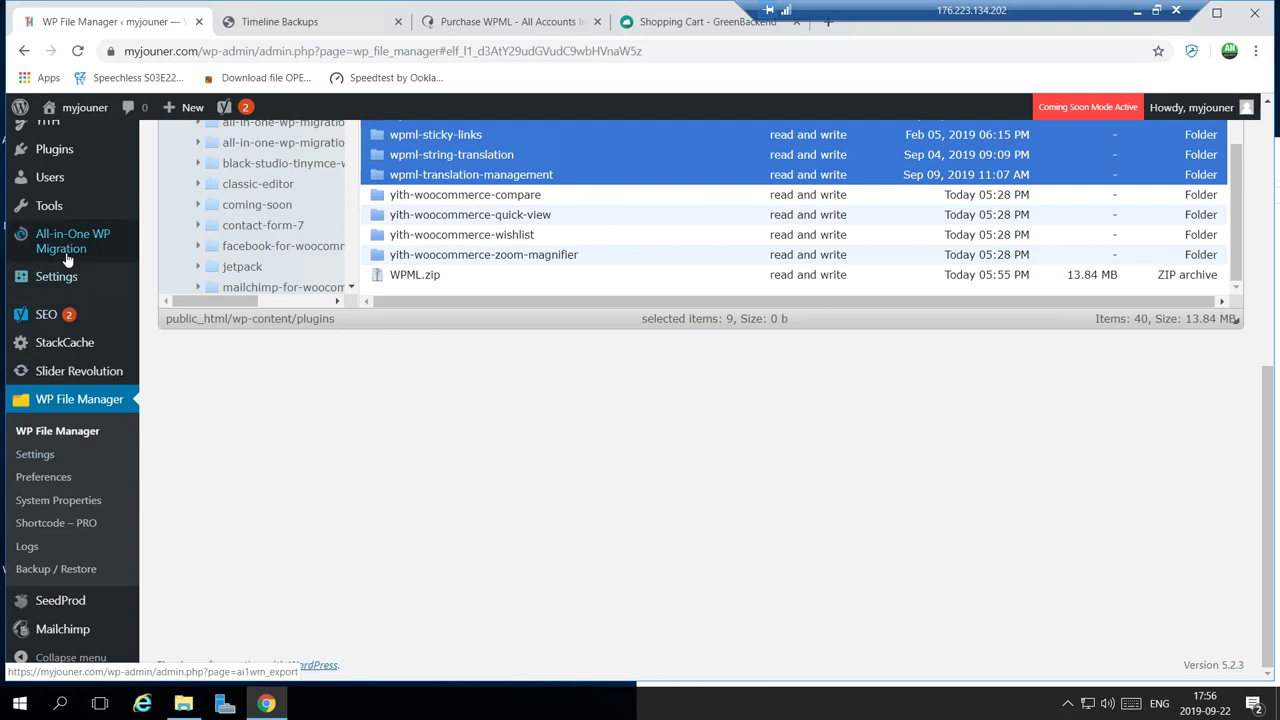
pyautogui.moveTo(54, 150)
pyautogui.click(180, 151)
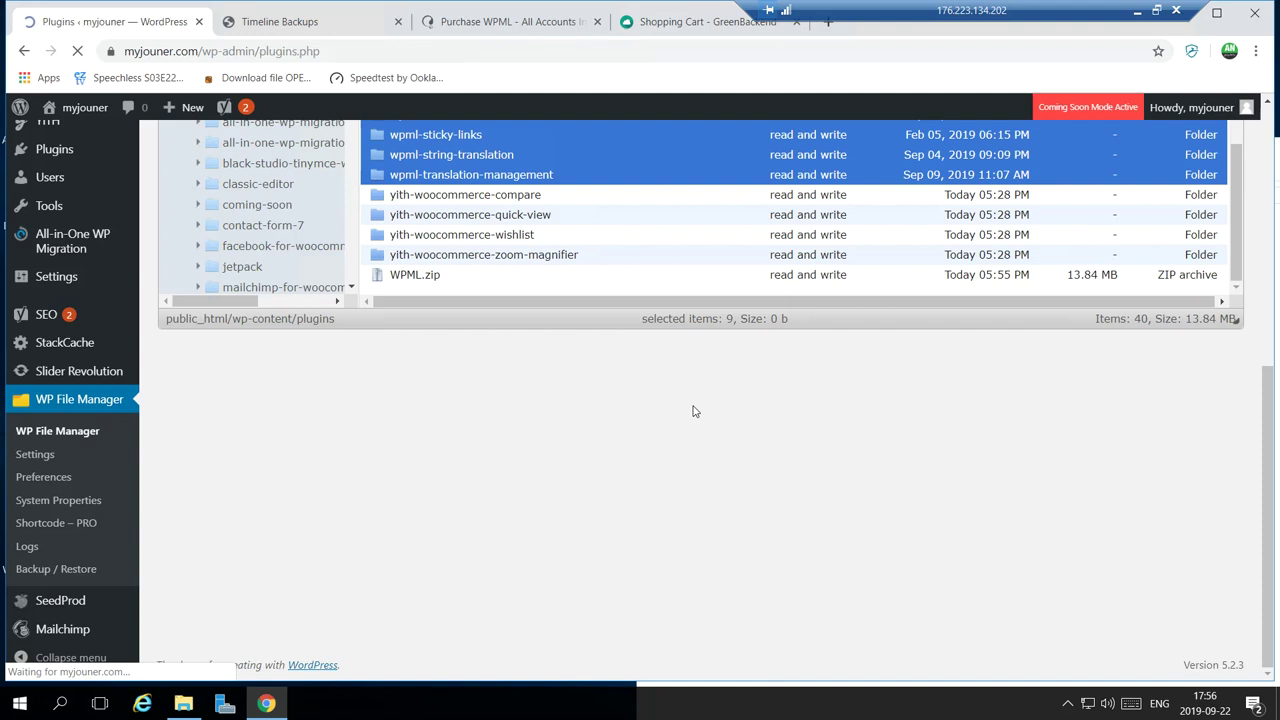
# Filter the plugins to Inactive and activate WPML Multilingual CMS.
pyautogui.scroll(-3, 434, 343)
pyautogui.scroll(-5, 434, 343)
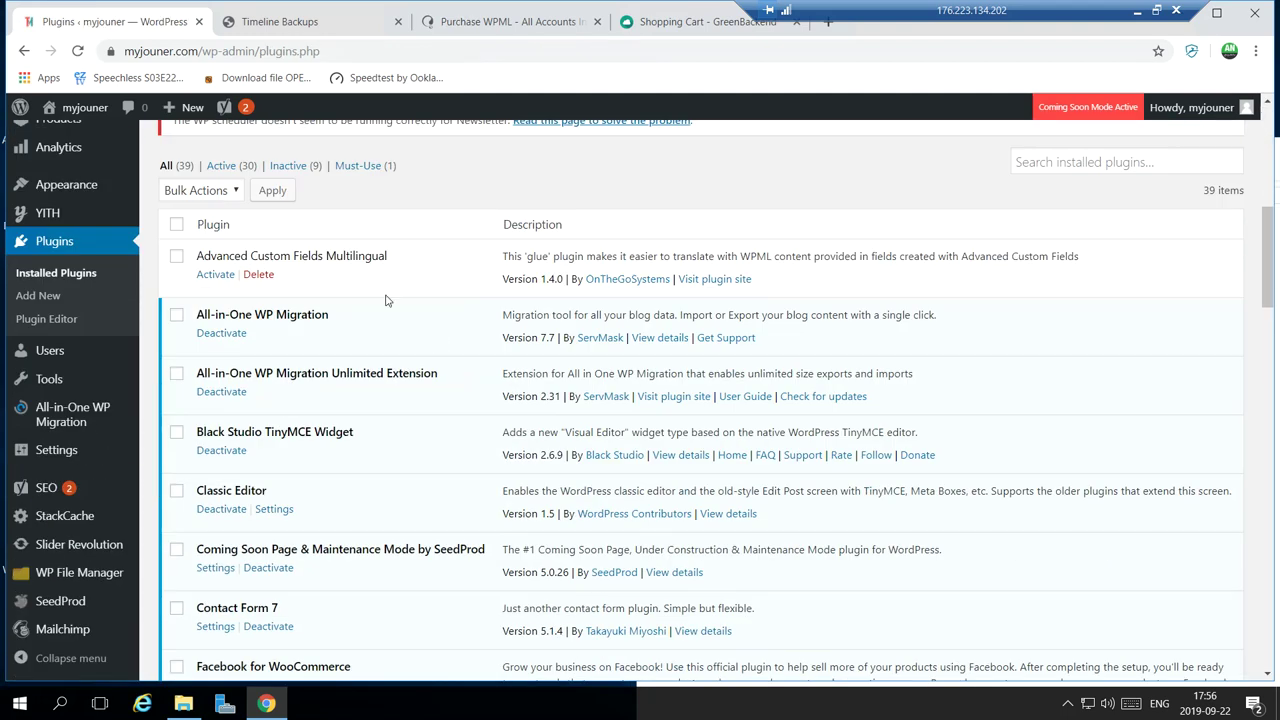
pyautogui.scroll(4, 337, 266)
pyautogui.click(288, 334)
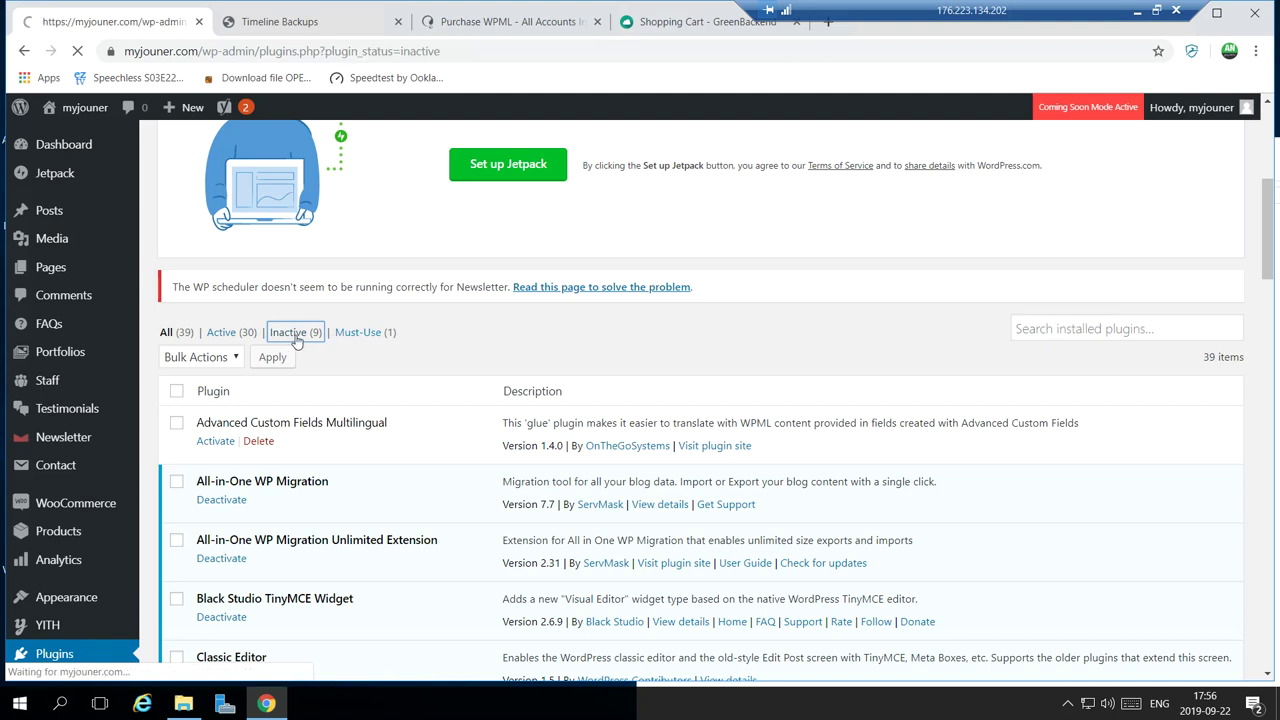
pyautogui.scroll(-3, 361, 340)
pyautogui.scroll(-4, 361, 340)
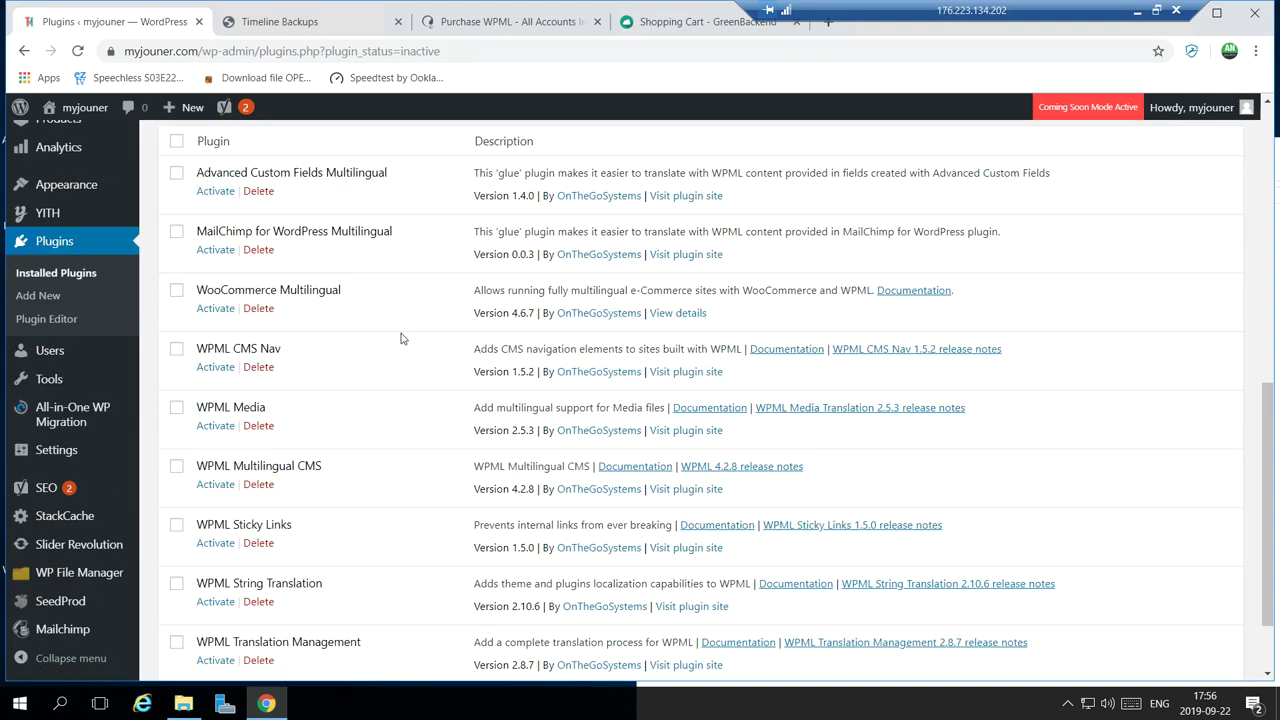
pyautogui.moveTo(203, 466); pyautogui.dragTo(311, 464)
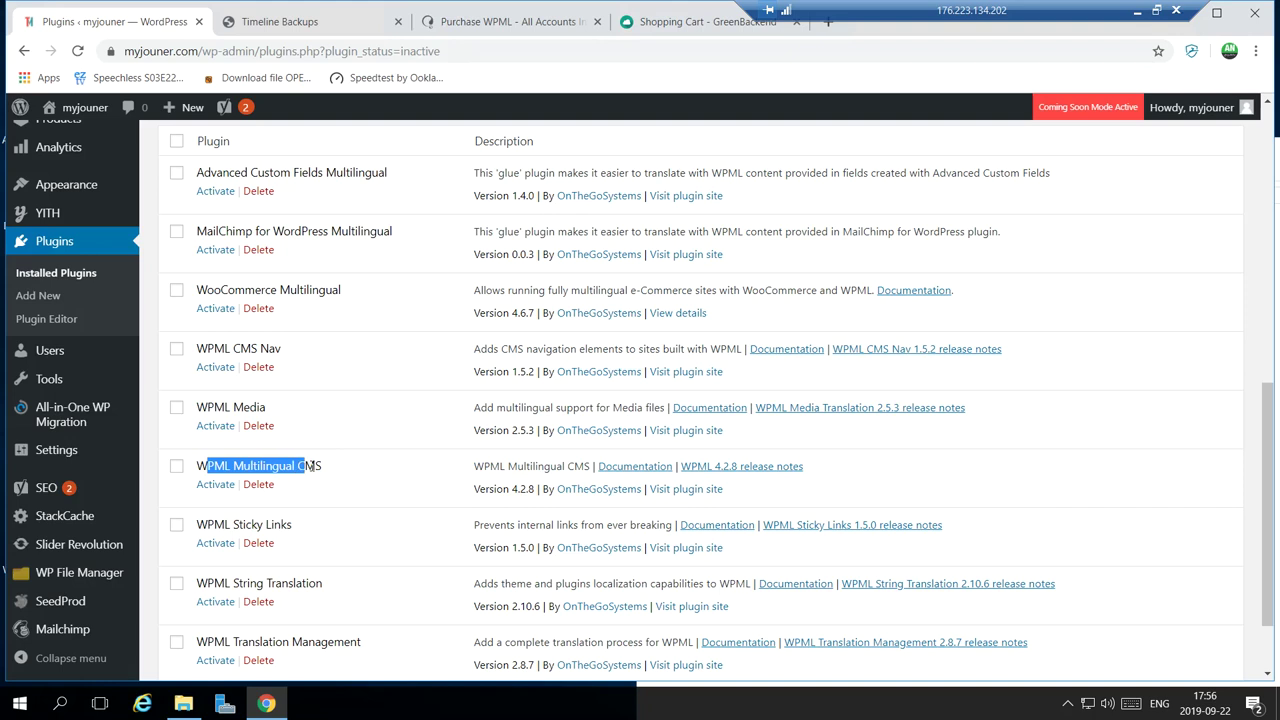
pyautogui.click(214, 487)
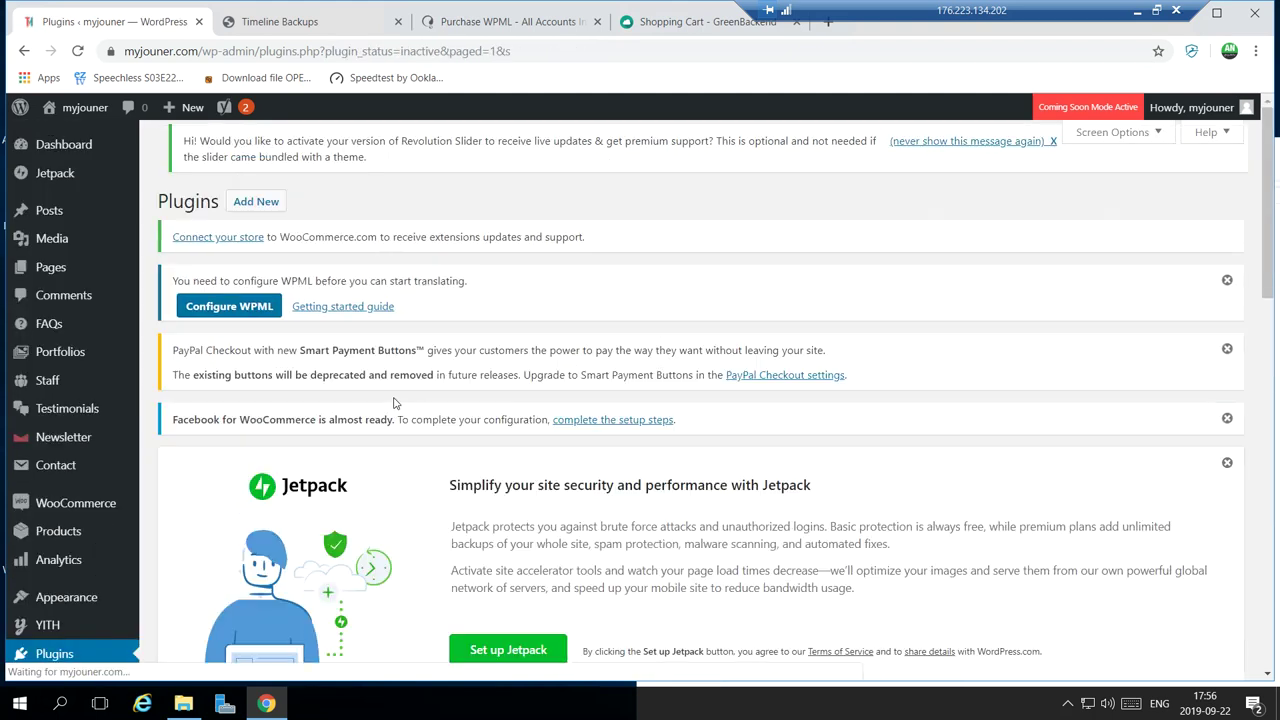
# Launch the Setup WPML wizard from the Configure WPML notice.
pyautogui.scroll(-3, 394, 403)
pyautogui.scroll(-8, 394, 403)
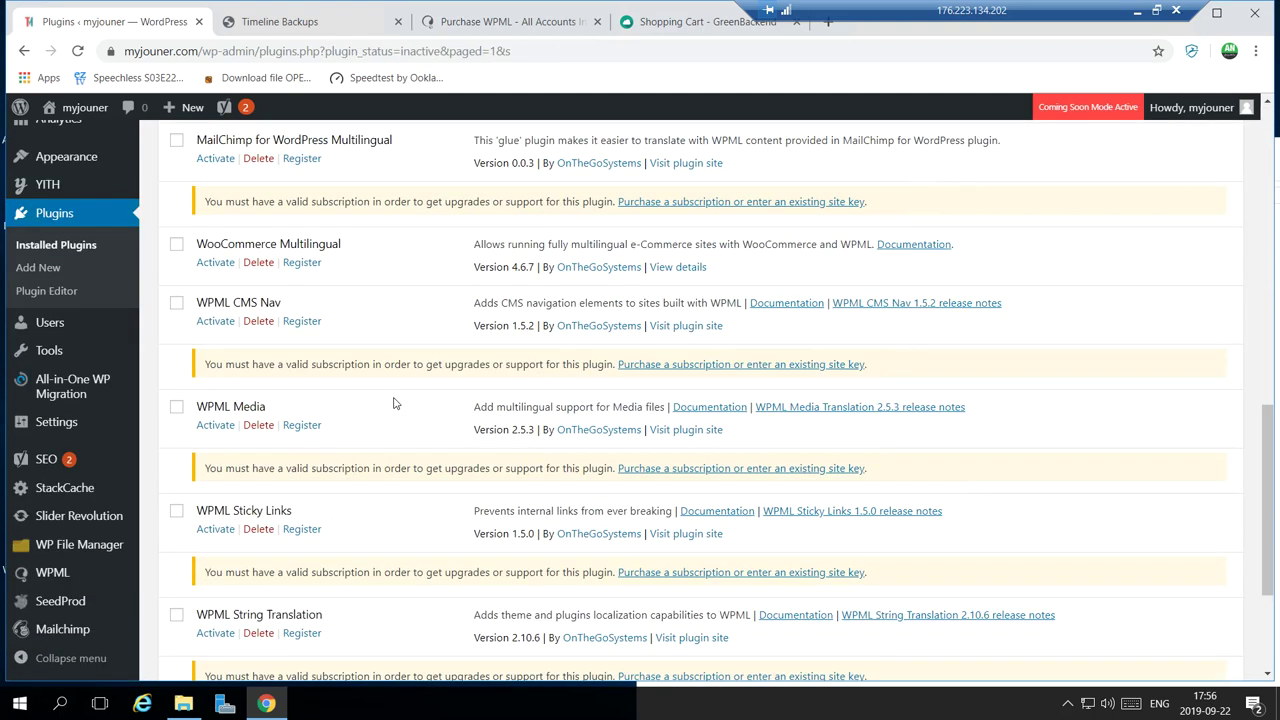
pyautogui.scroll(-3, 394, 403)
pyautogui.scroll(8, 392, 401)
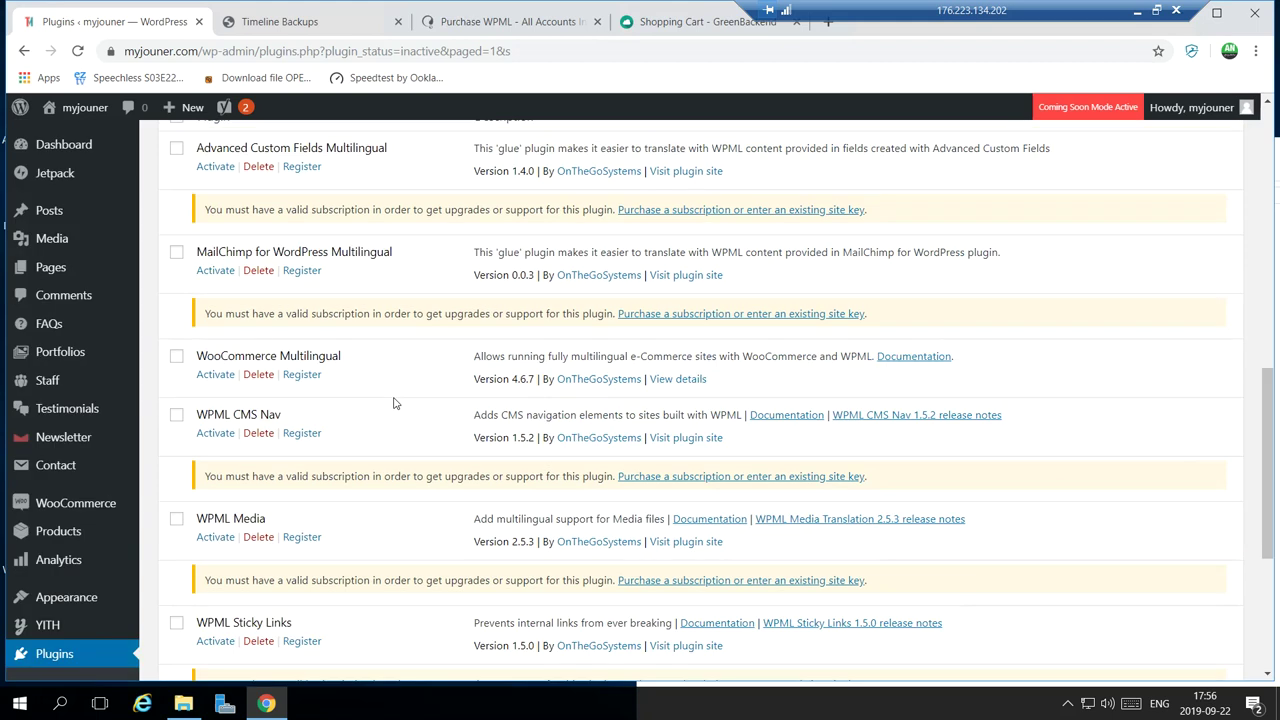
pyautogui.scroll(-5, 168, 480)
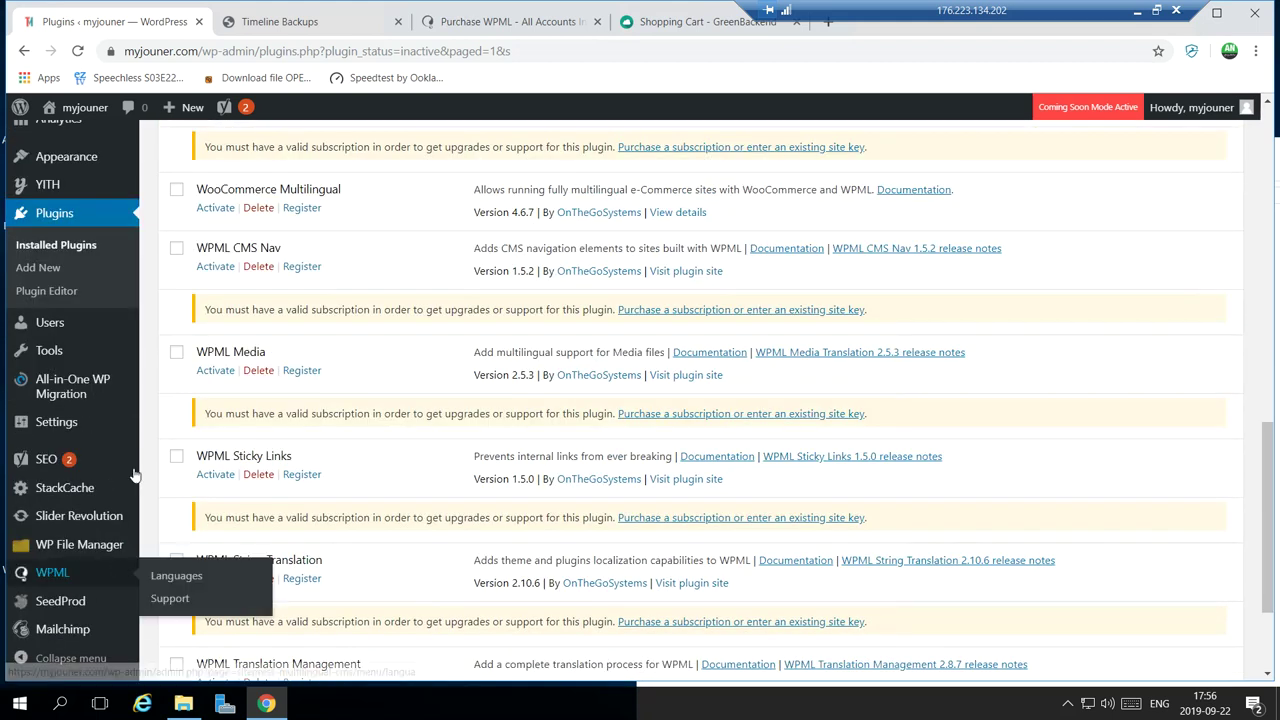
pyautogui.scroll(-2, 121, 398)
pyautogui.moveTo(67, 574)
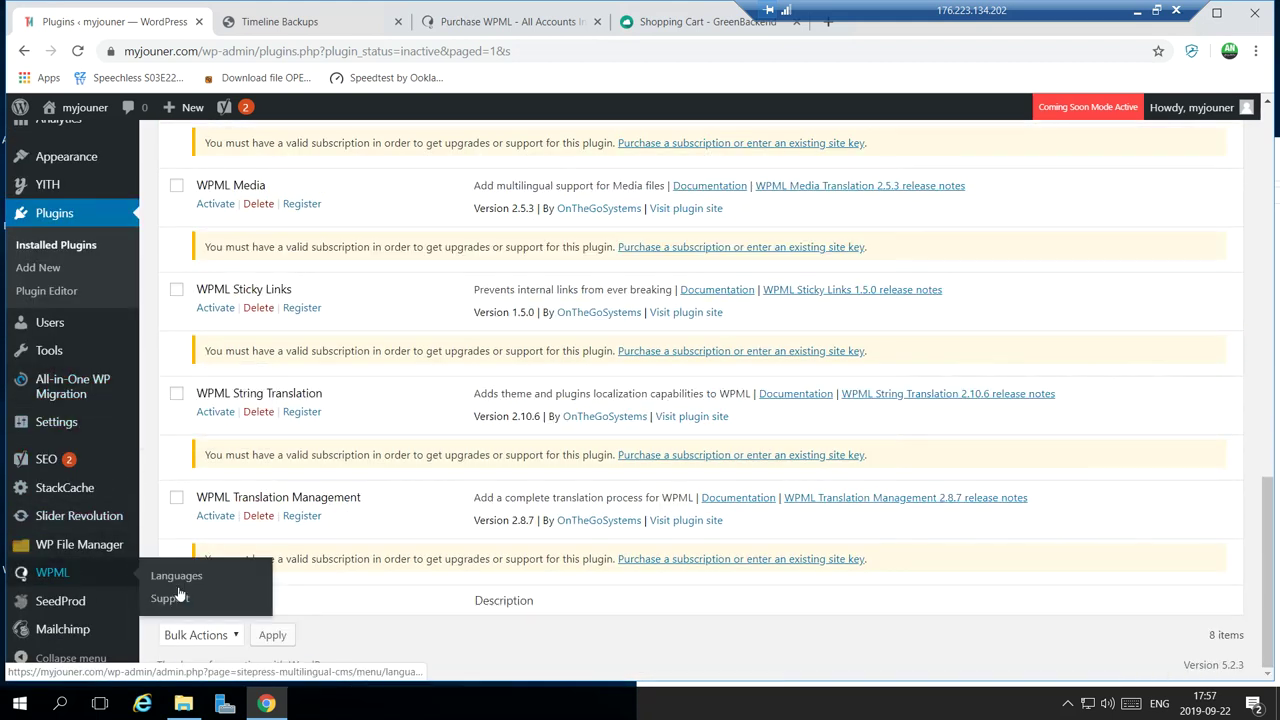
pyautogui.scroll(15, 408, 531)
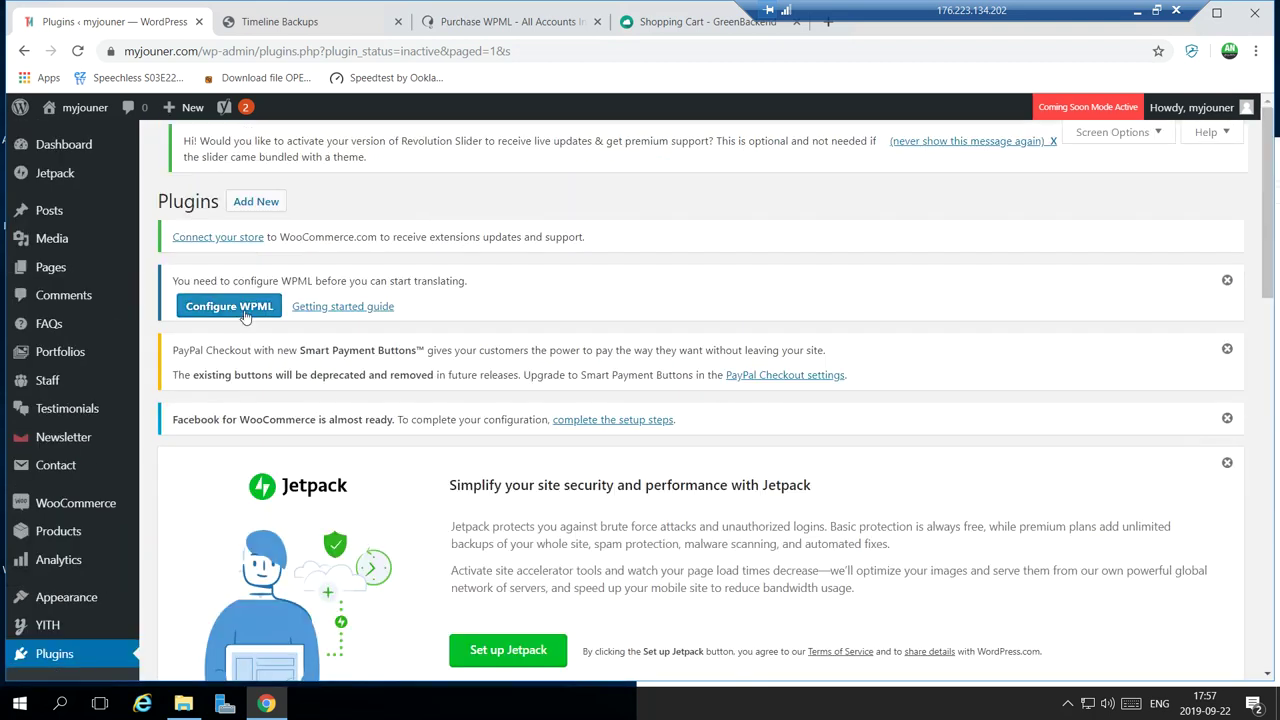
pyautogui.click(246, 315)
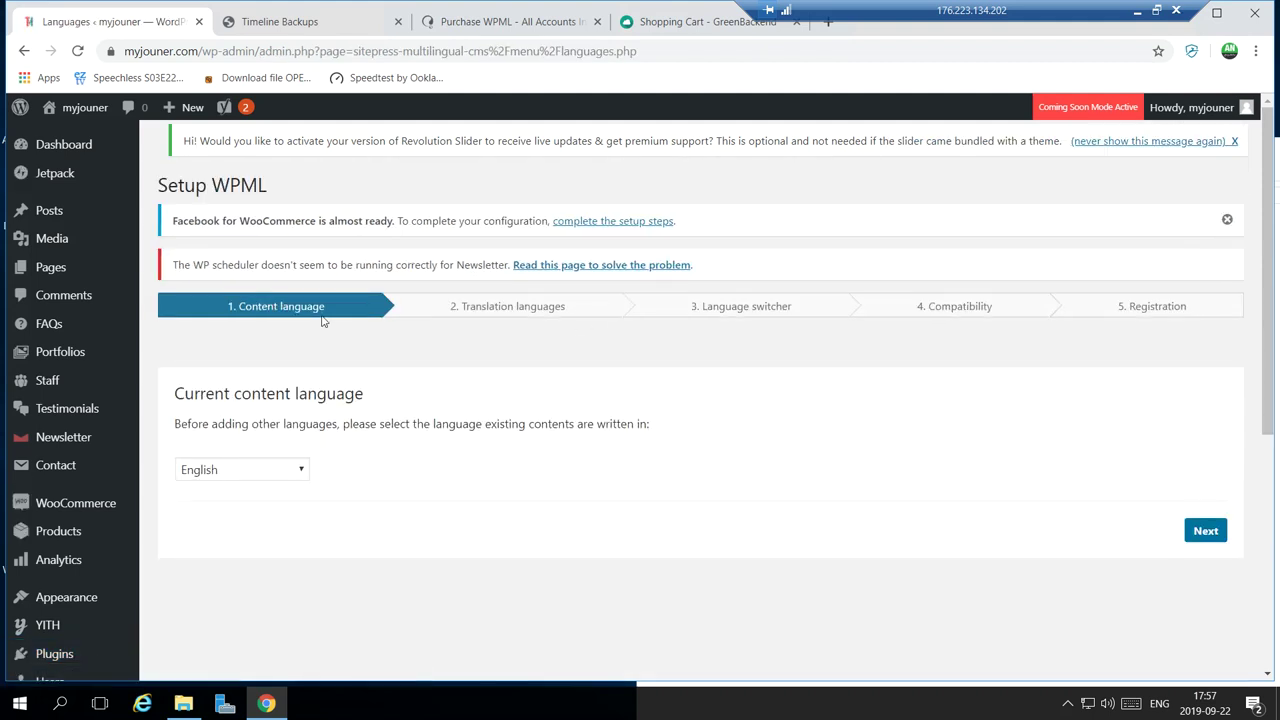
# Keep English as the content language and add Arabic and Hebrew as translation languages.
pyautogui.click(1206, 531)
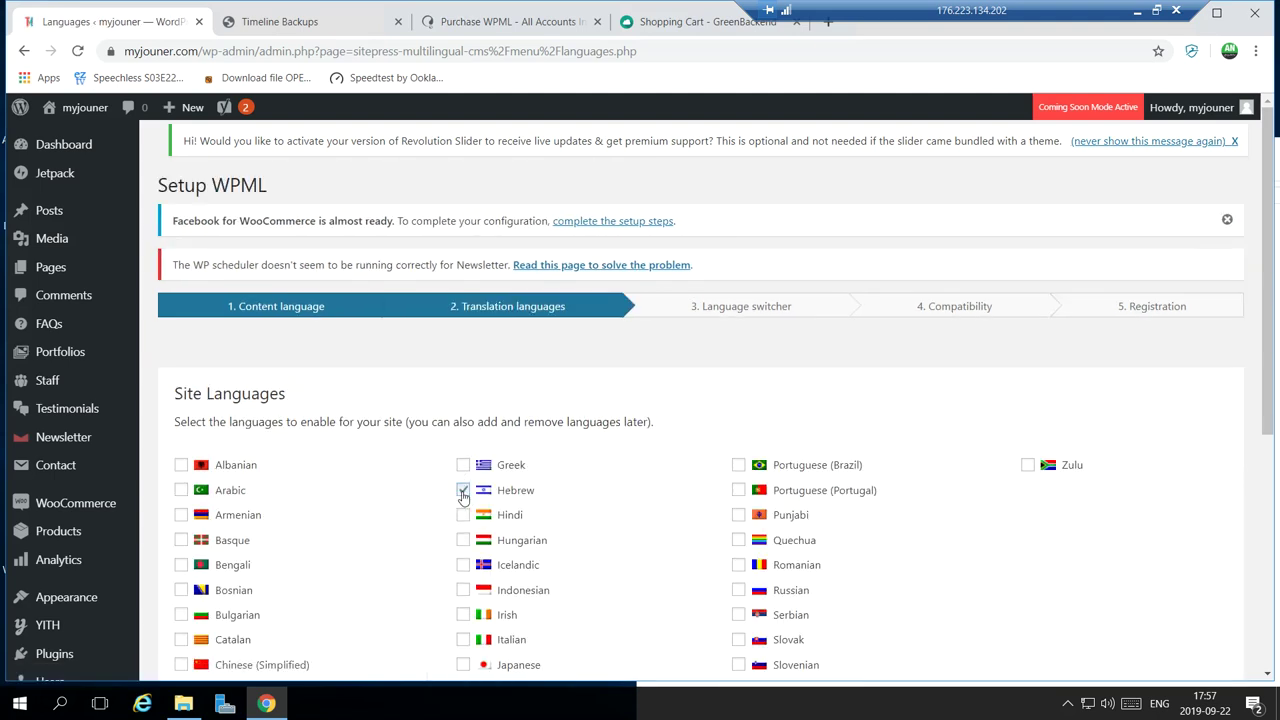
pyautogui.click(181, 490)
pyautogui.scroll(-5, 364, 477)
pyautogui.click(1203, 634)
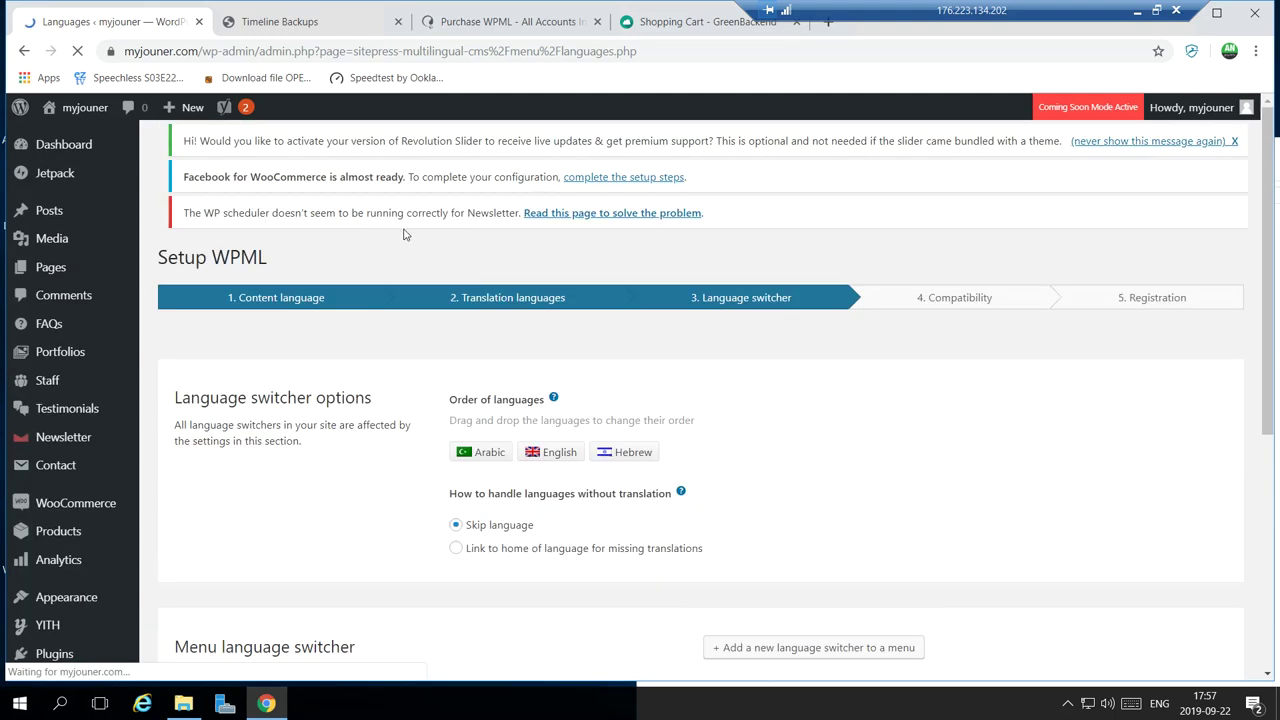
pyautogui.scroll(-4, 565, 367)
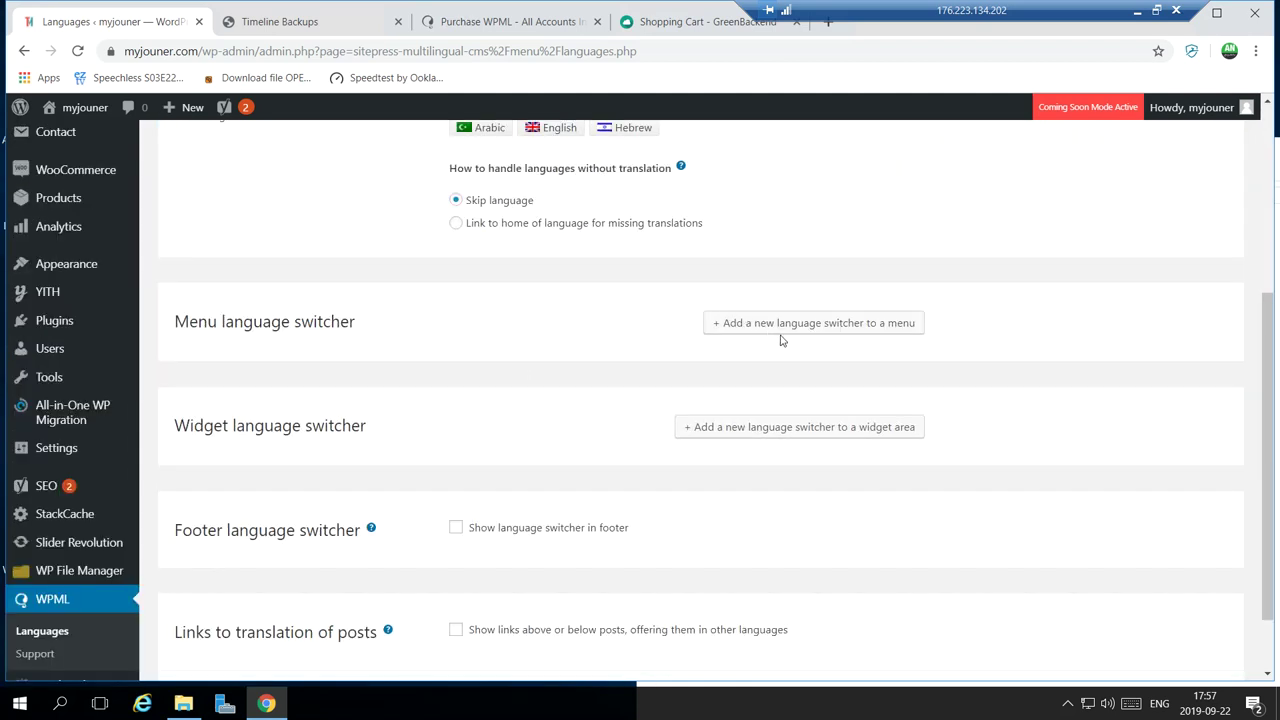
# Save a language switcher on the menu named Menu, then continue to Compatibility reporting.
pyautogui.click(808, 323)
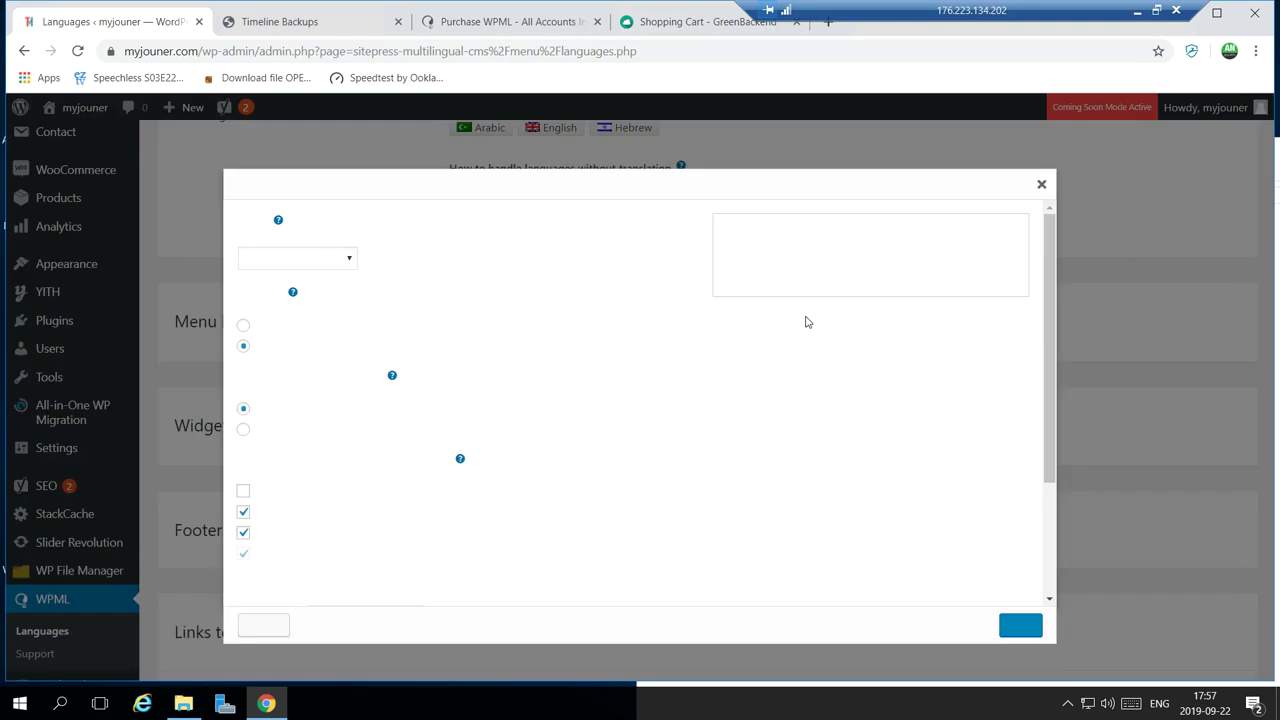
pyautogui.click(336, 257)
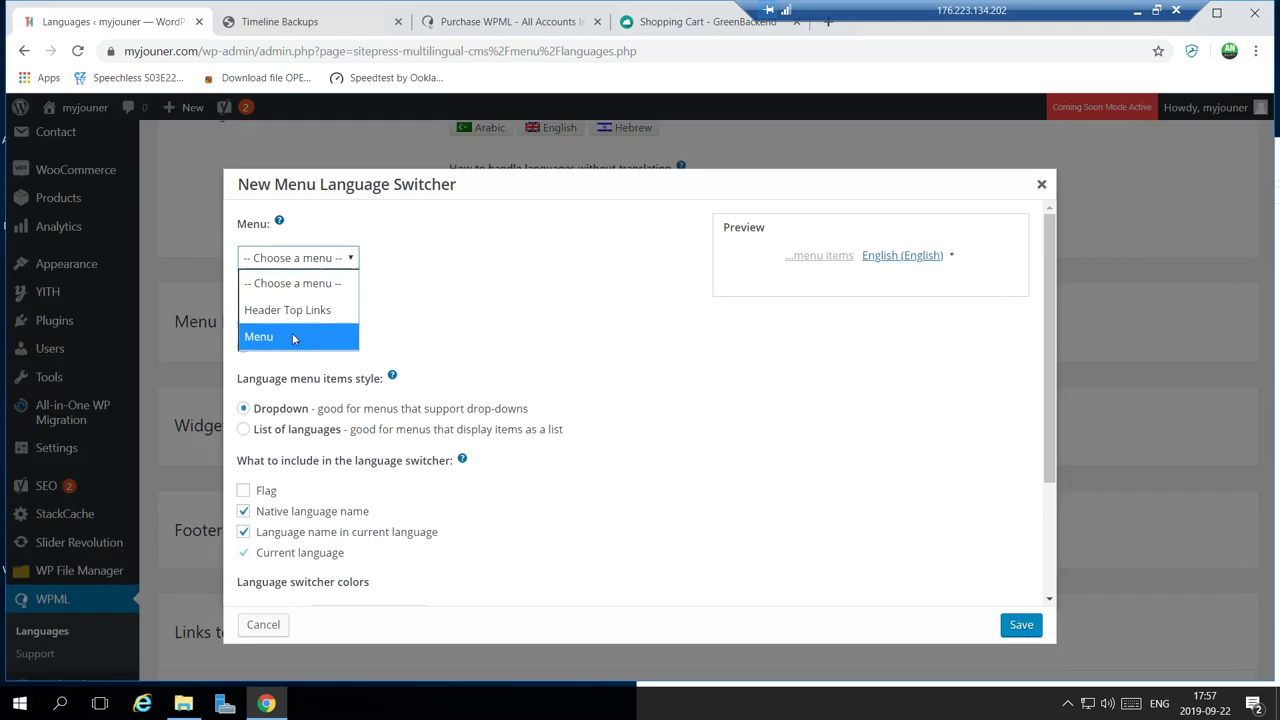
pyautogui.click(294, 338)
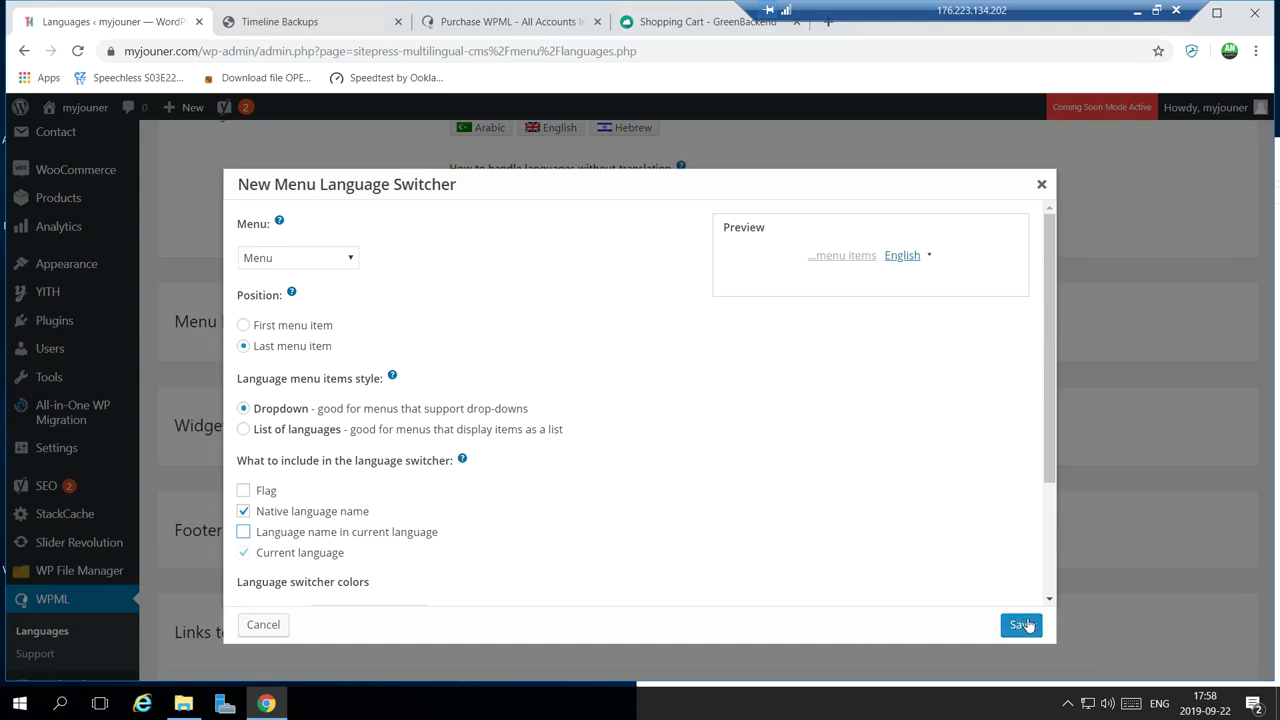
pyautogui.click(1021, 625)
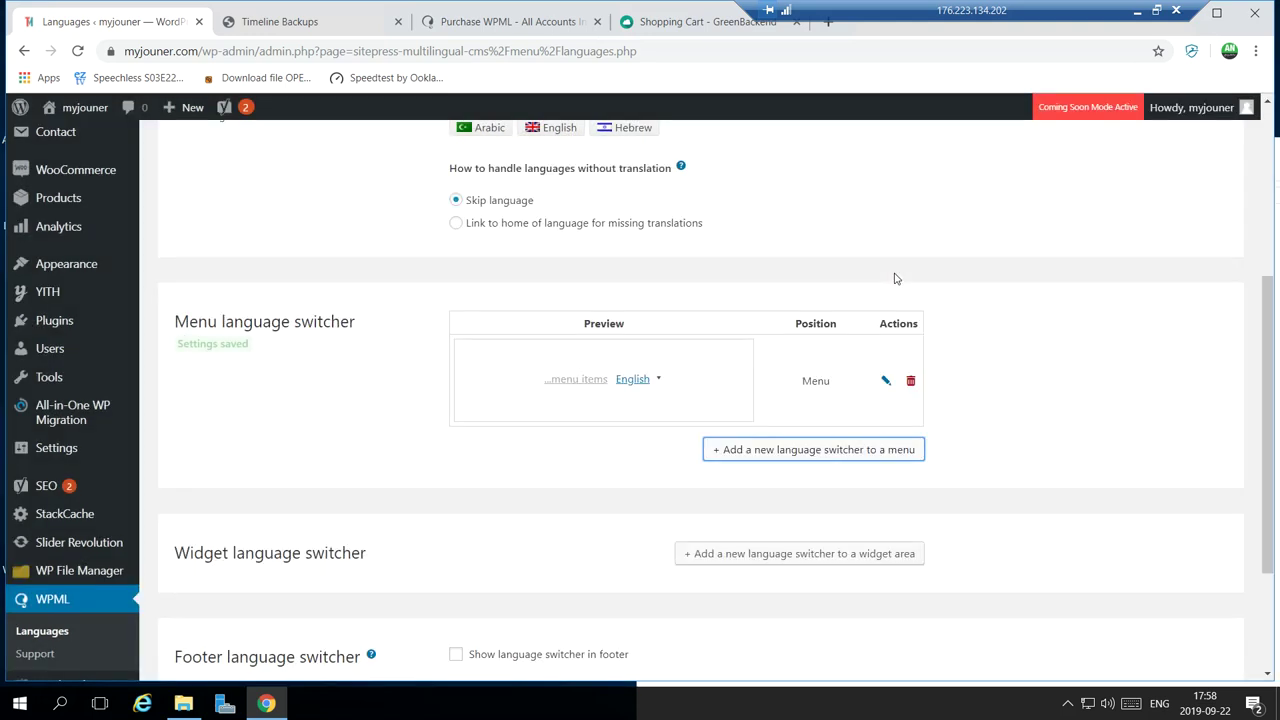
pyautogui.scroll(-2, 426, 305)
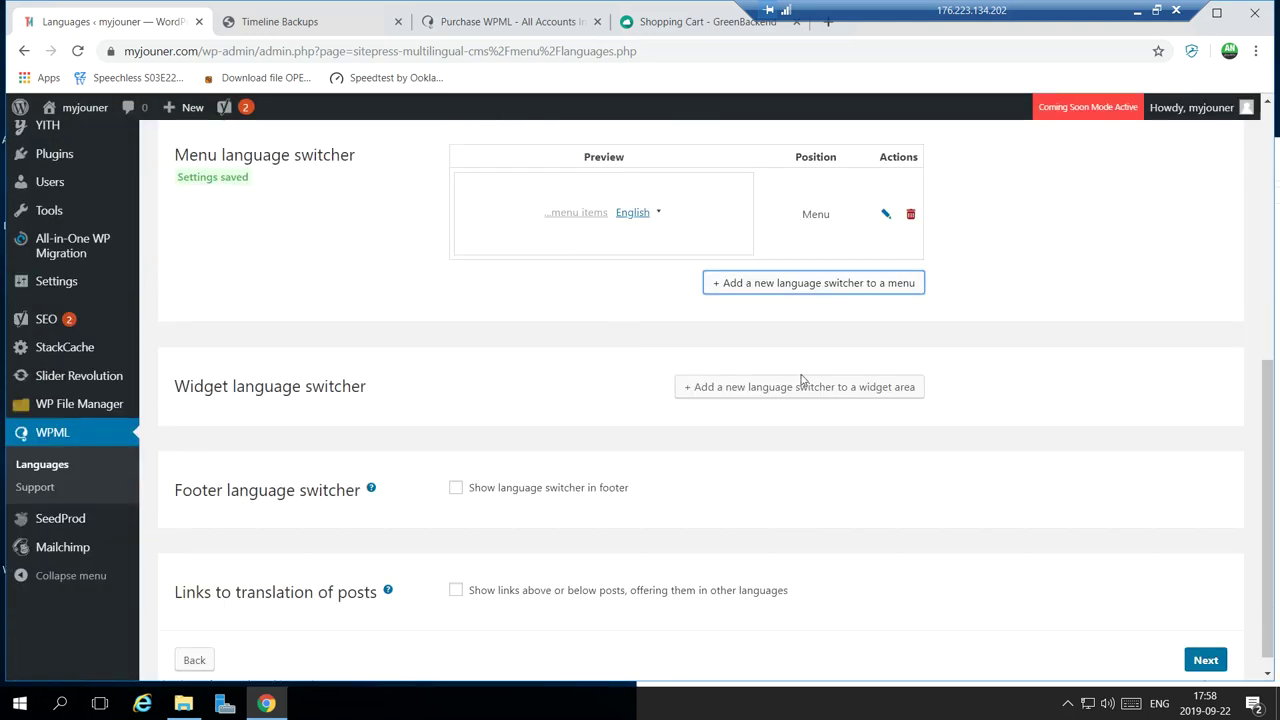
pyautogui.scroll(-1, 793, 395)
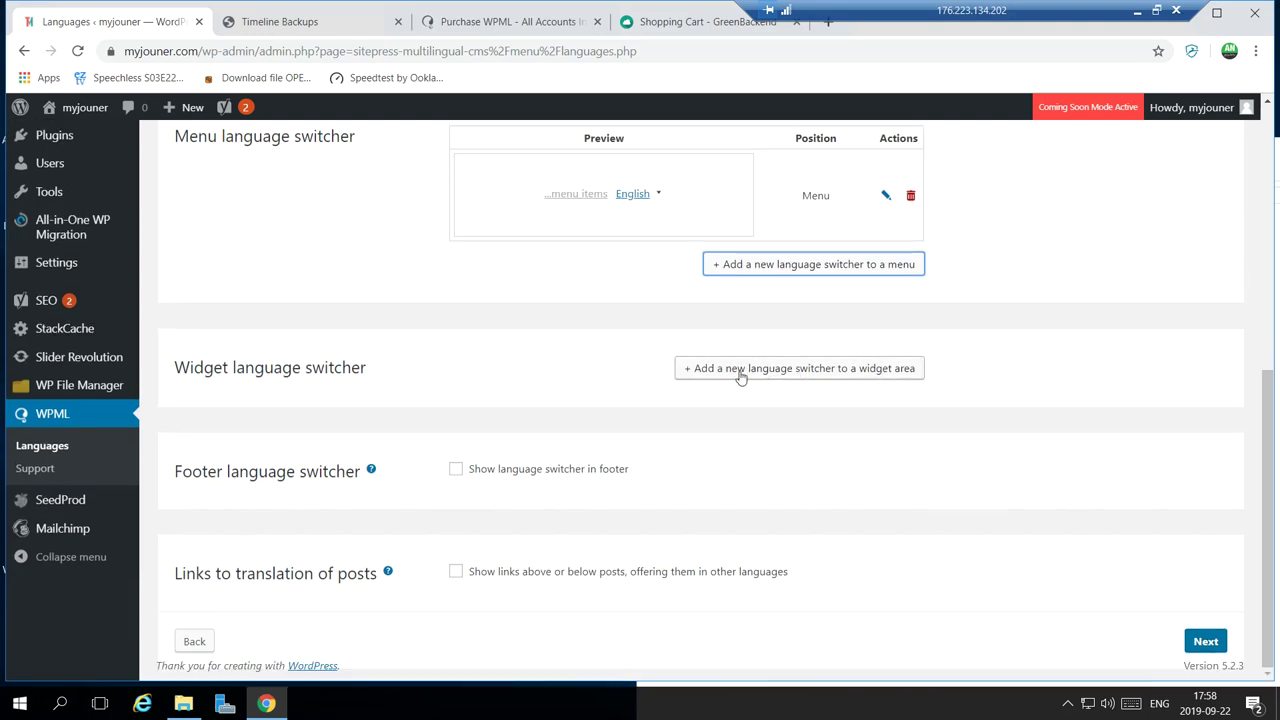
pyautogui.click(1207, 641)
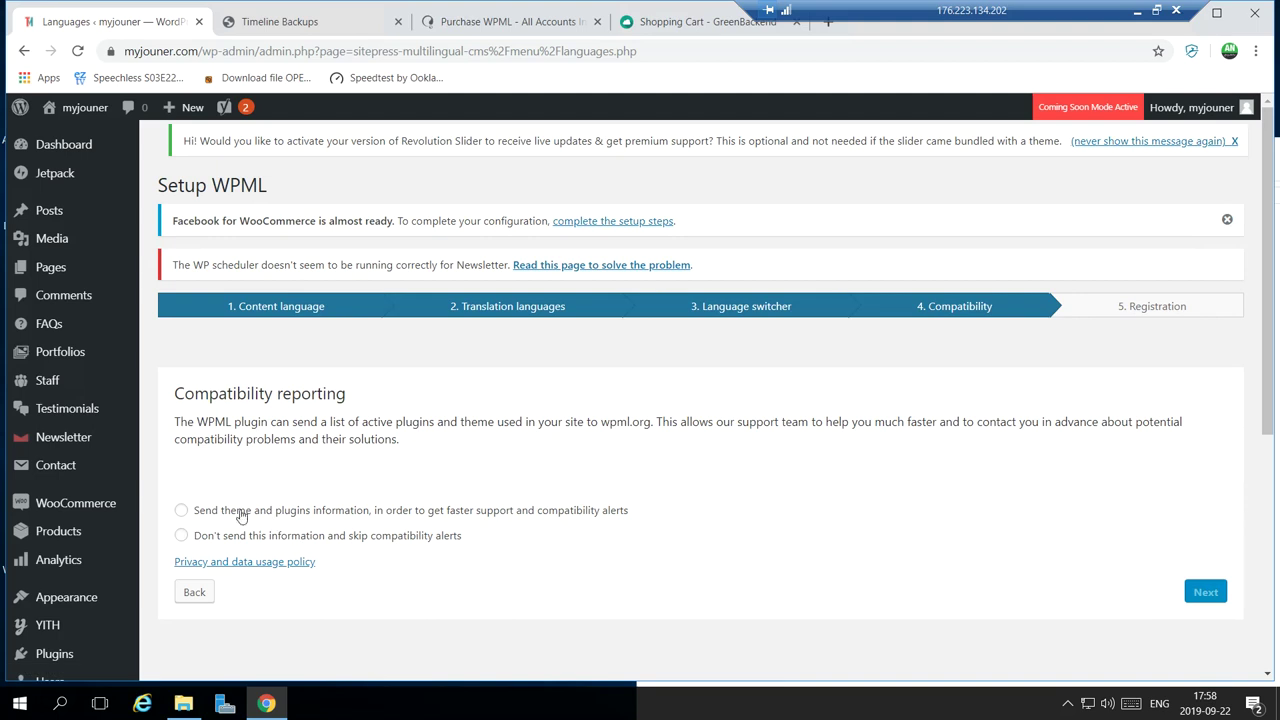
# Choose not to send compatibility information, reach Registration, and request a new site key from wpml.org.
pyautogui.click(226, 541)
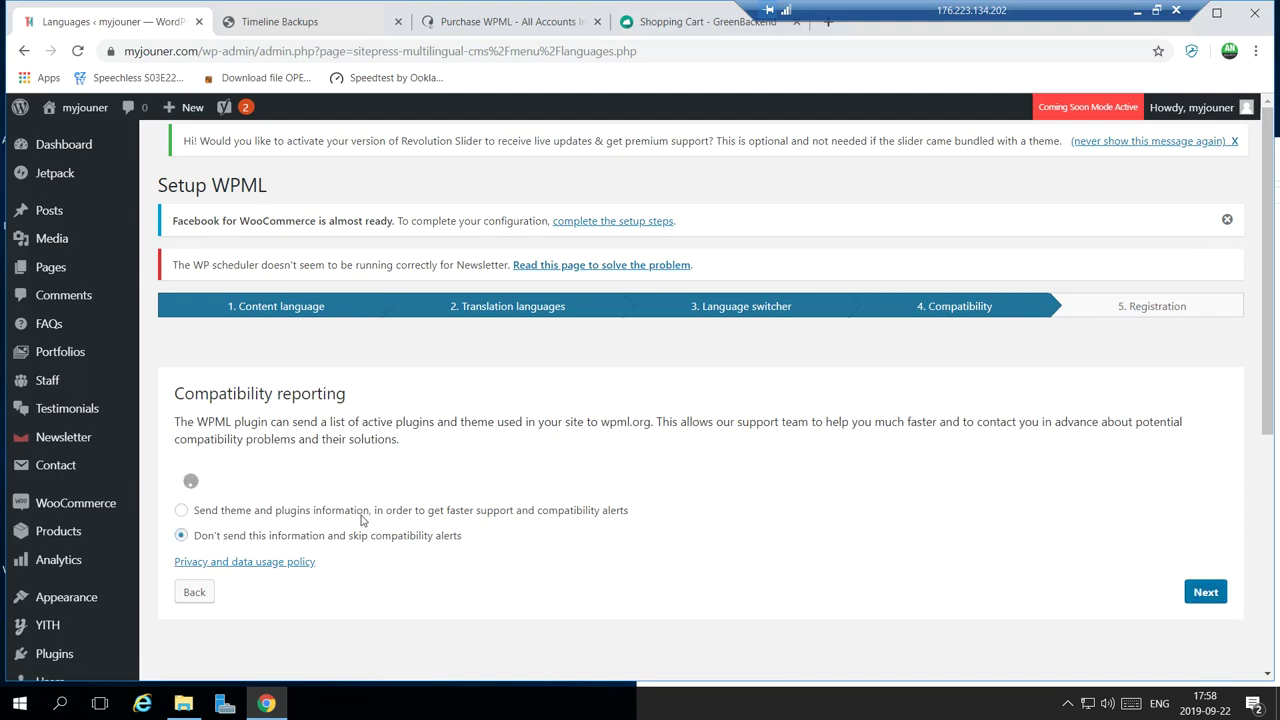
pyautogui.click(1210, 593)
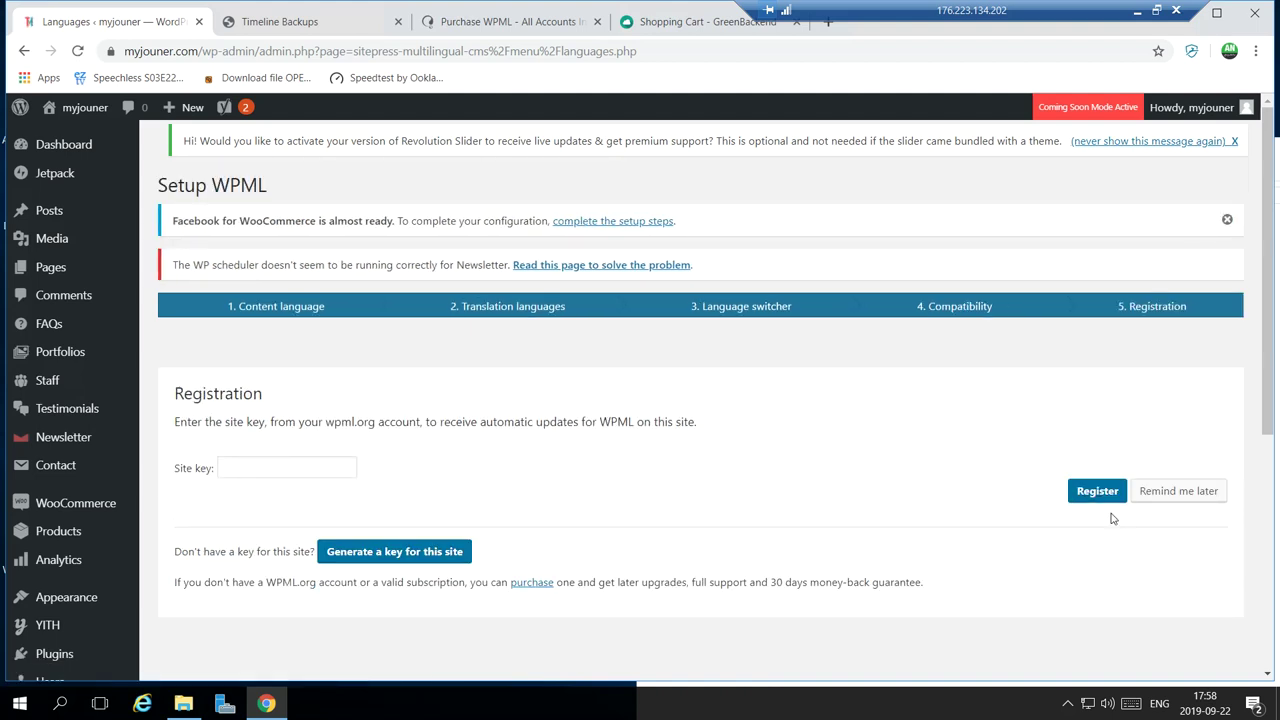
pyautogui.click(1093, 494)
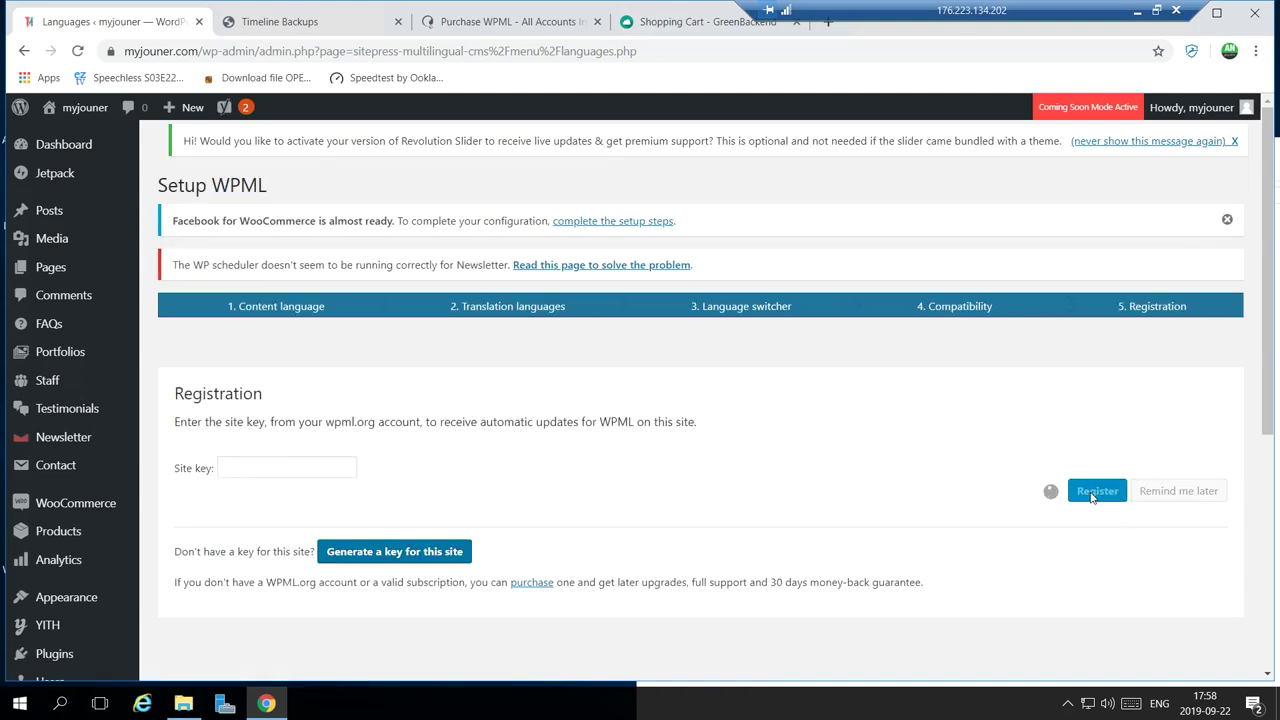
pyautogui.click(384, 574)
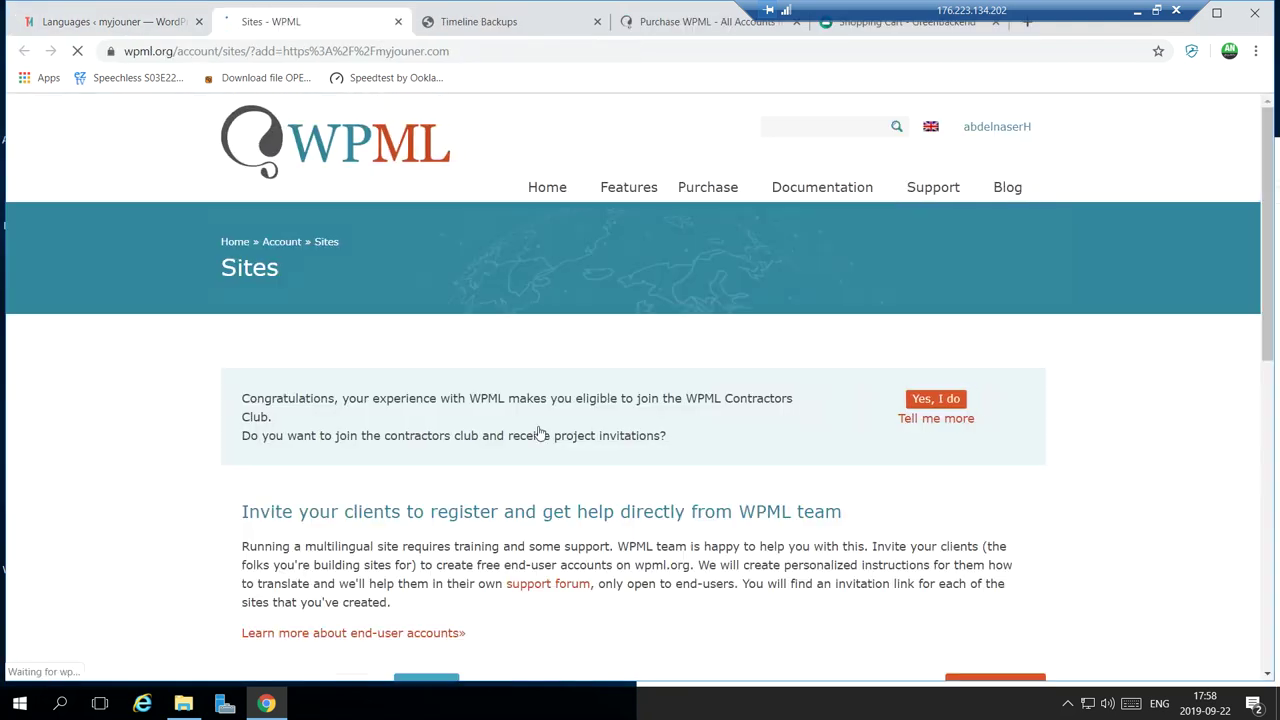
# Copy the generated site key for myjouner.com and return to the WordPress setup page.
pyautogui.scroll(-2, 640, 450)
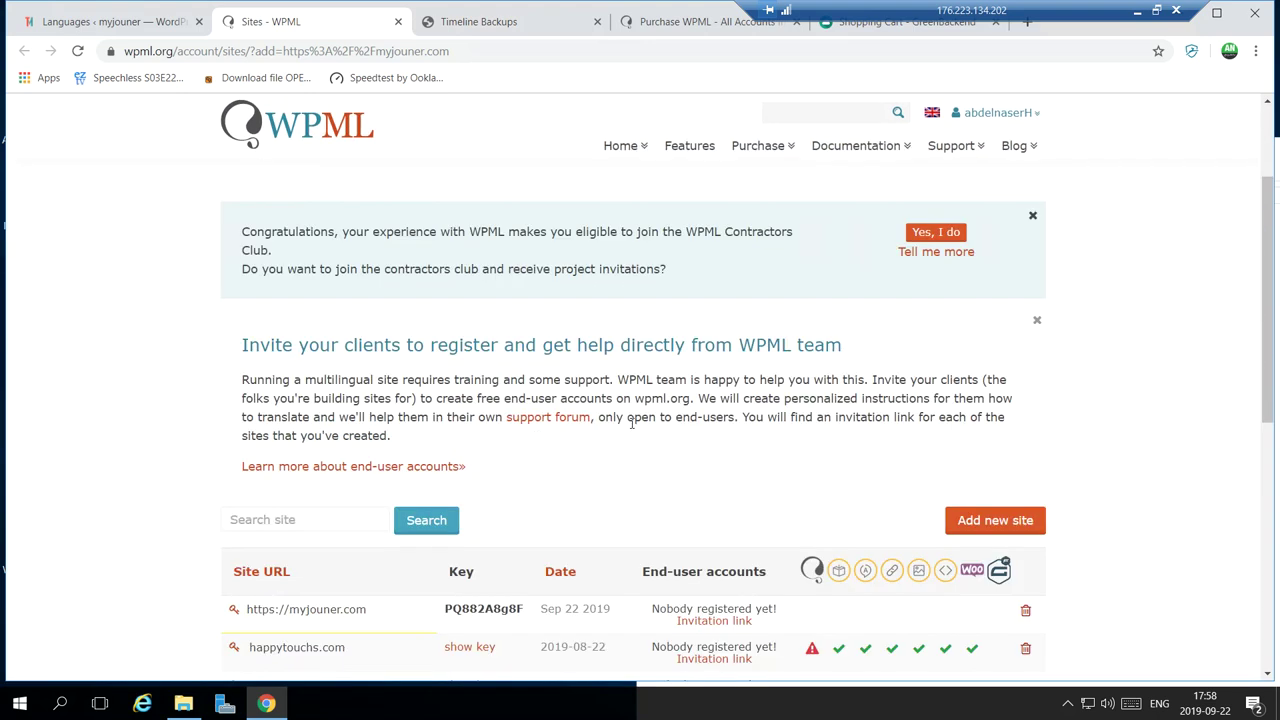
pyautogui.doubleClick(446, 612)
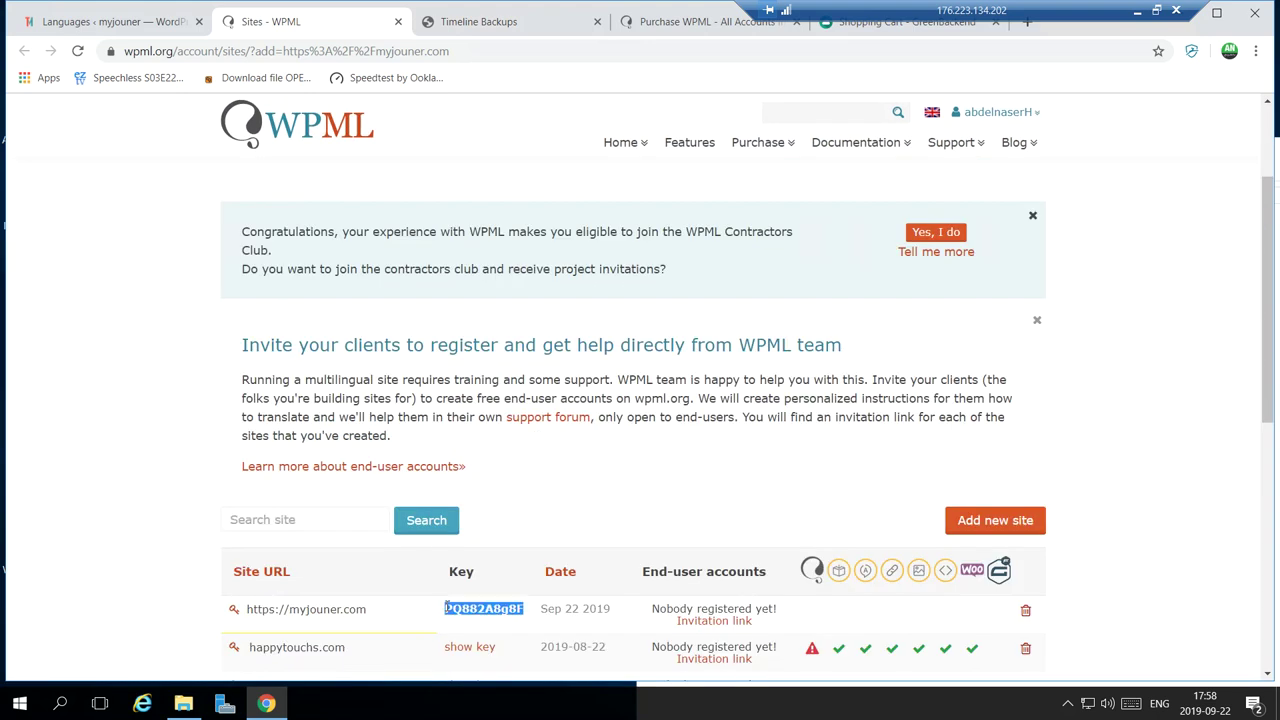
pyautogui.rightClick(446, 612)
pyautogui.click(489, 527)
pyautogui.click(145, 25)
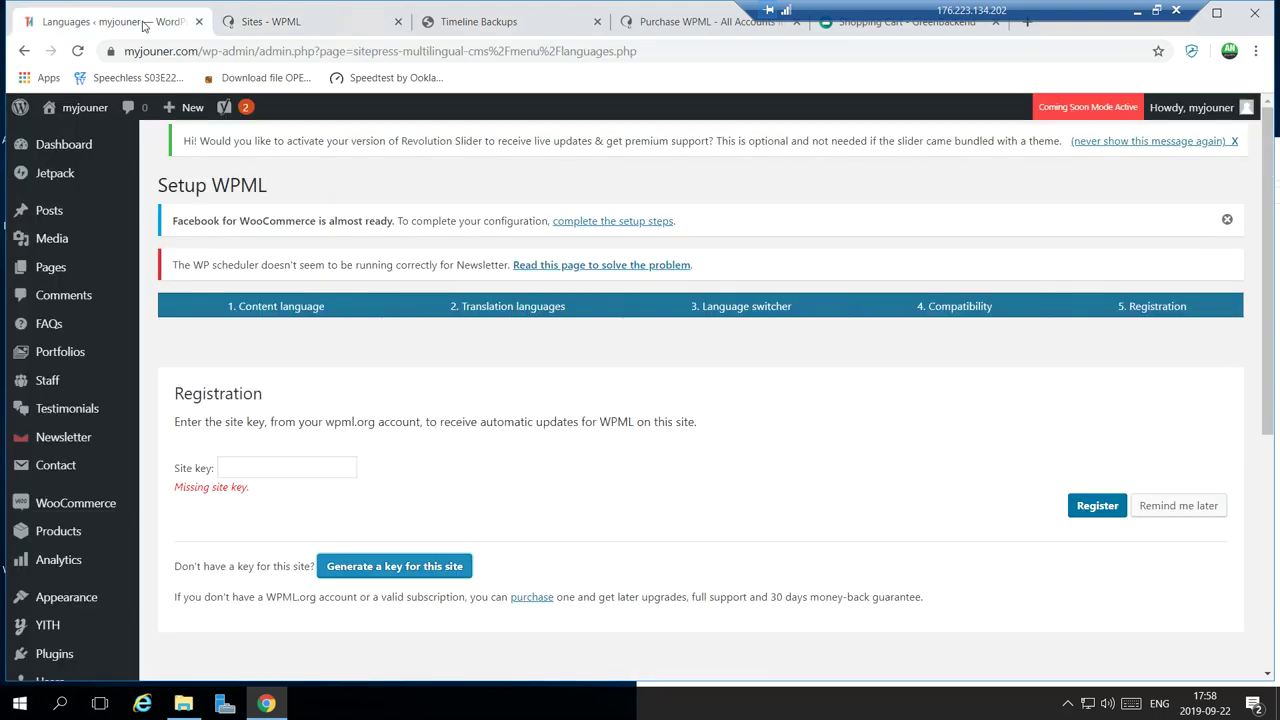
pyautogui.rightClick(236, 468)
pyautogui.click(278, 339)
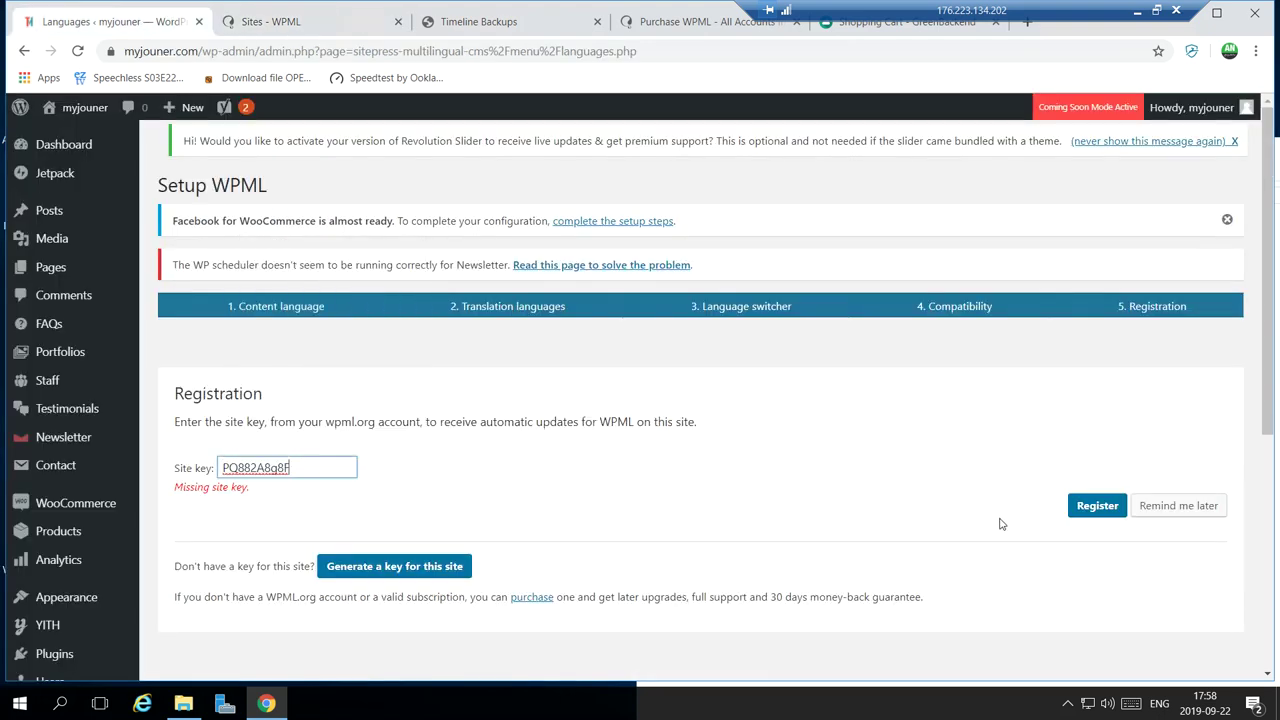
pyautogui.click(1096, 505)
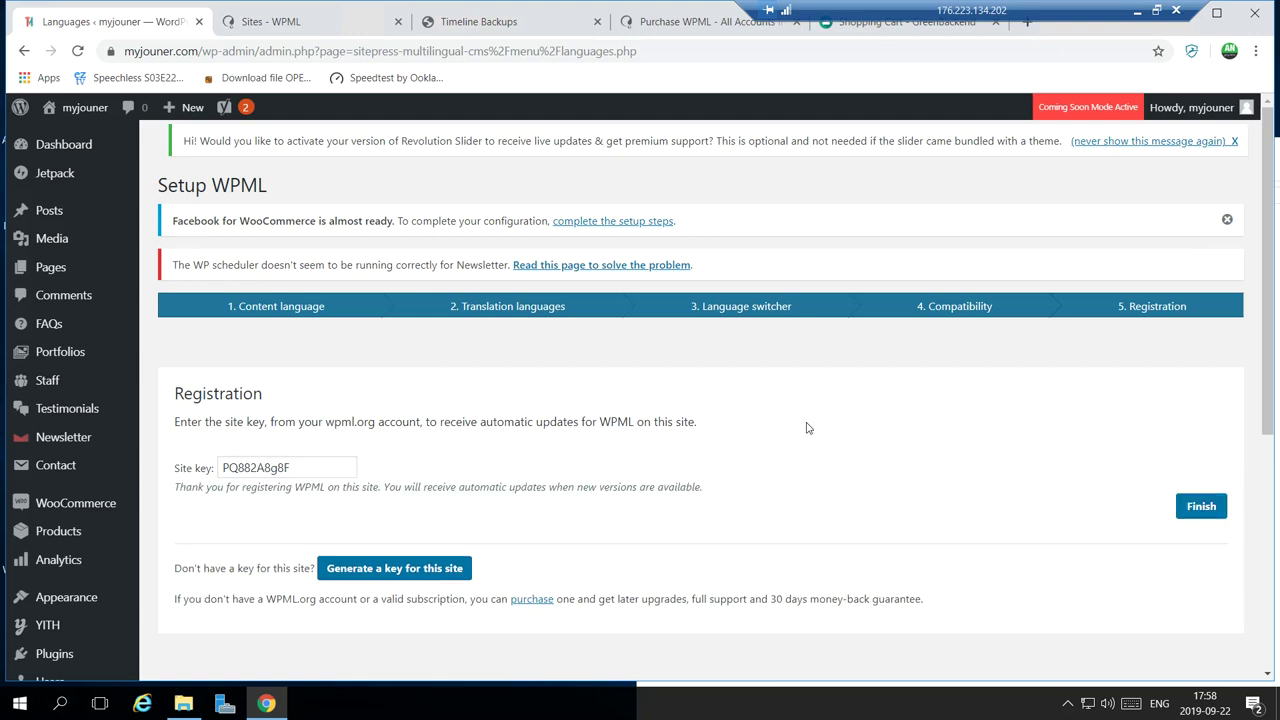
pyautogui.click(1186, 512)
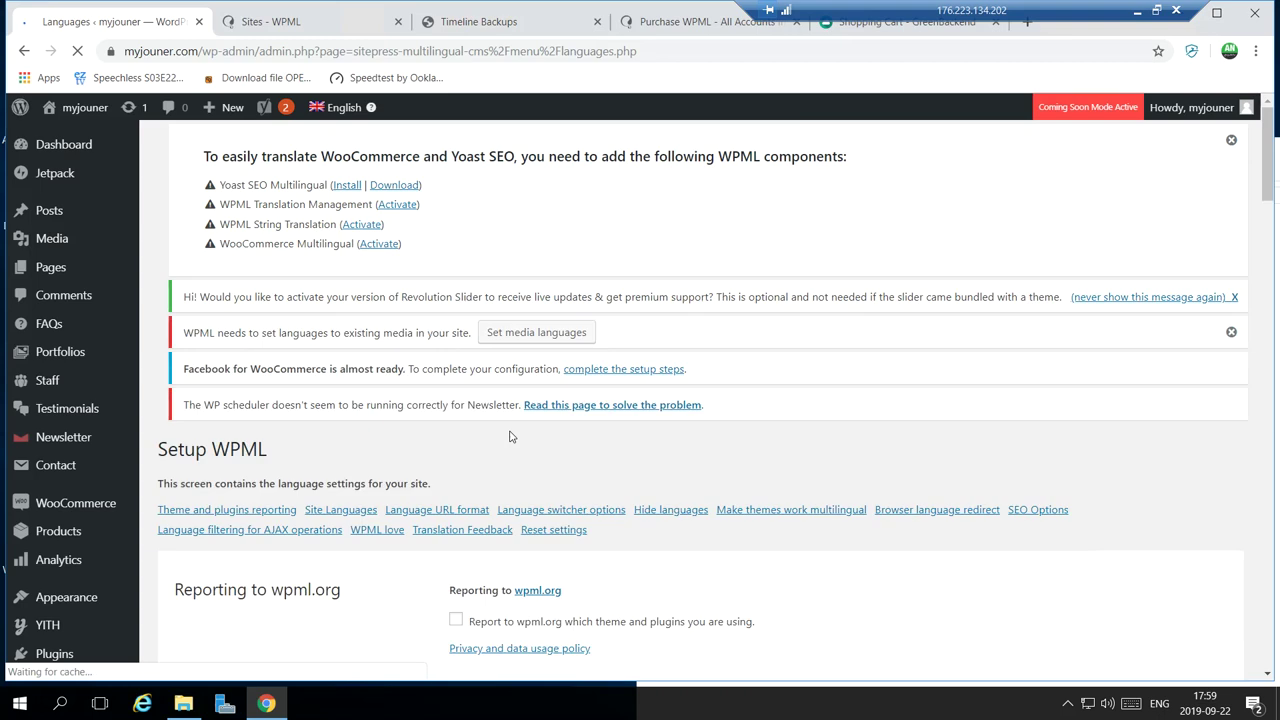
pyautogui.scroll(-3, 644, 449)
pyautogui.scroll(-3, 644, 449)
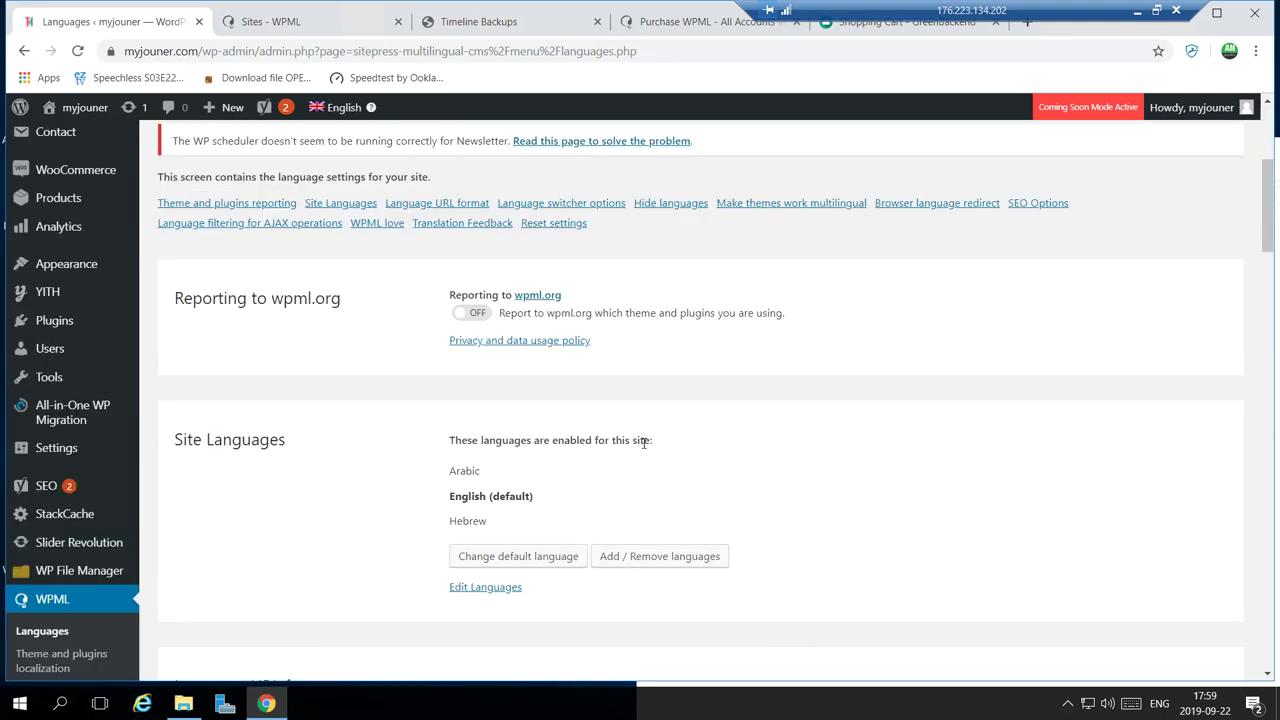
pyautogui.scroll(5, 646, 366)
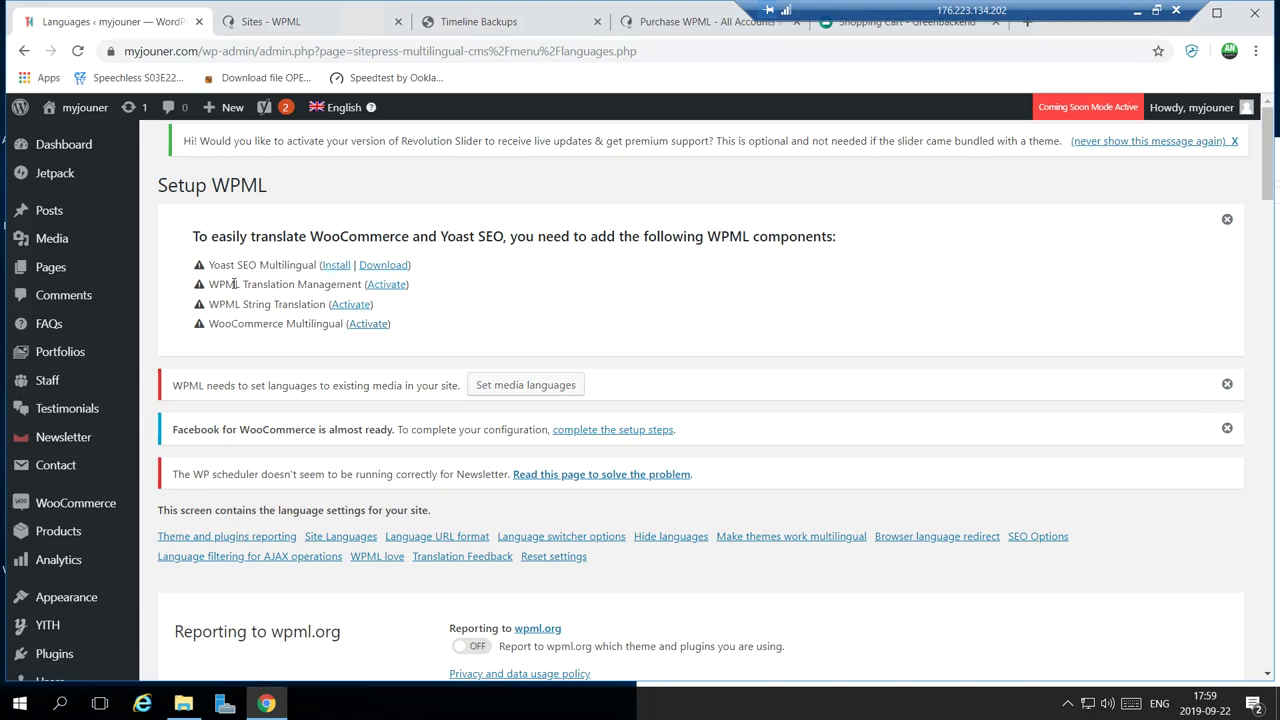
pyautogui.moveTo(210, 285); pyautogui.dragTo(308, 286)
pyautogui.click(328, 288)
pyautogui.scroll(-3, 104, 481)
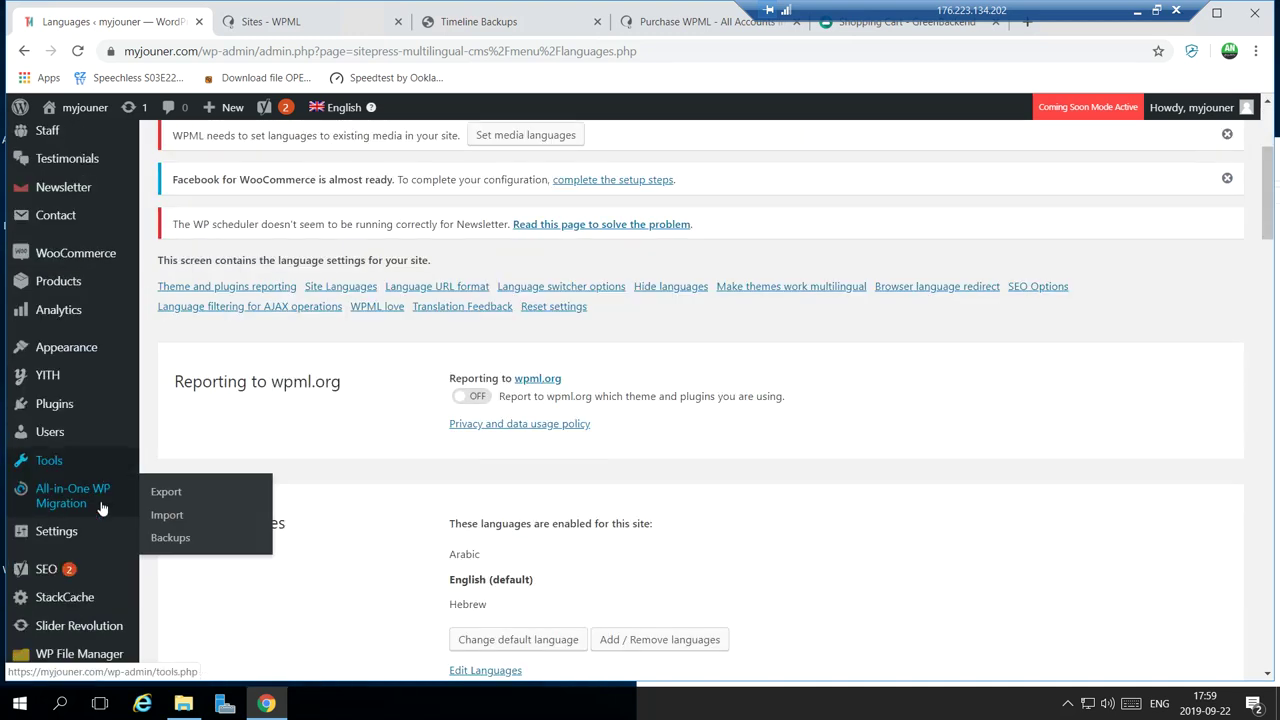
pyautogui.scroll(-2, 100, 515)
pyautogui.scroll(5, 95, 450)
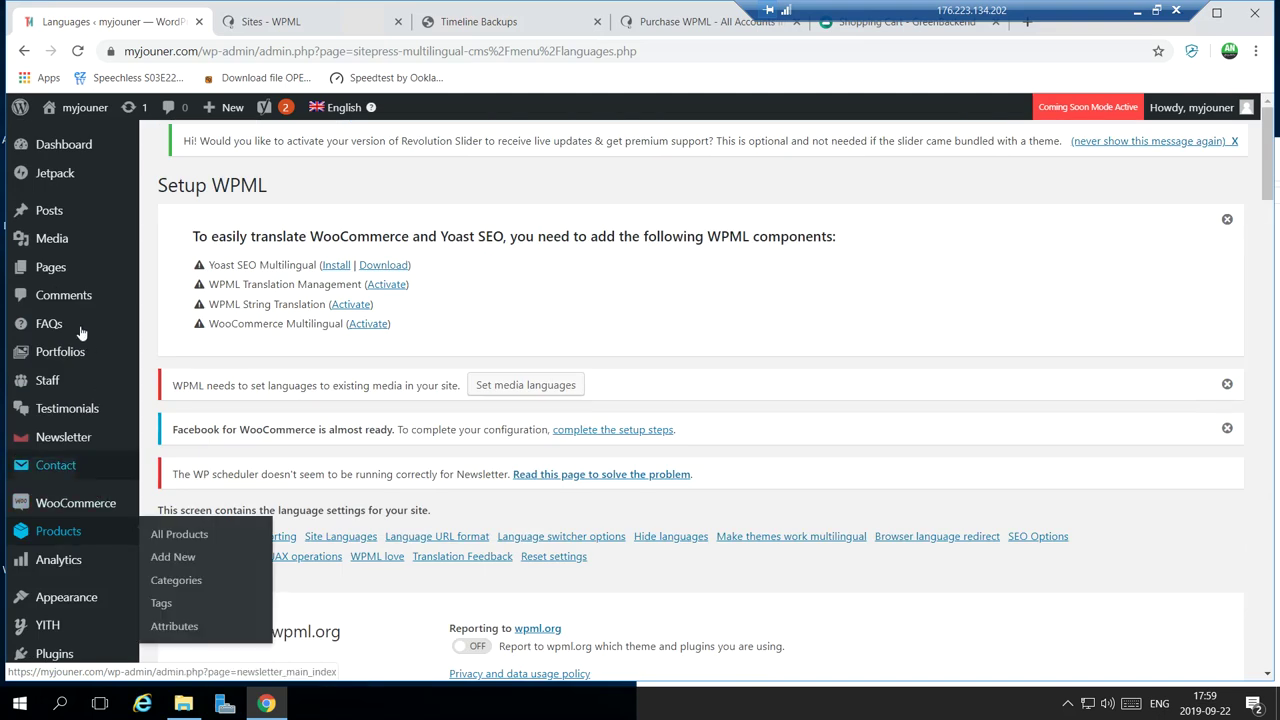
pyautogui.scroll(-5, 50, 468)
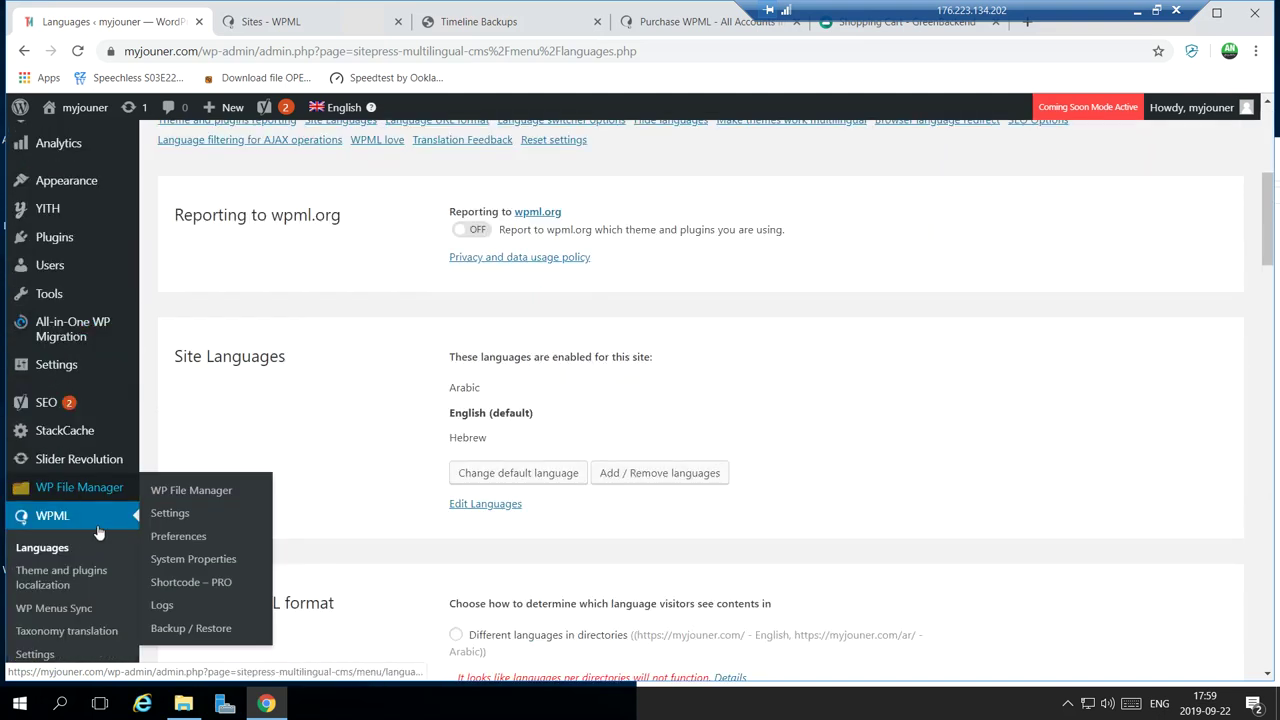
pyautogui.scroll(5, 97, 535)
pyautogui.scroll(-2, 80, 285)
pyautogui.scroll(-3, 78, 300)
pyautogui.scroll(-2, 90, 360)
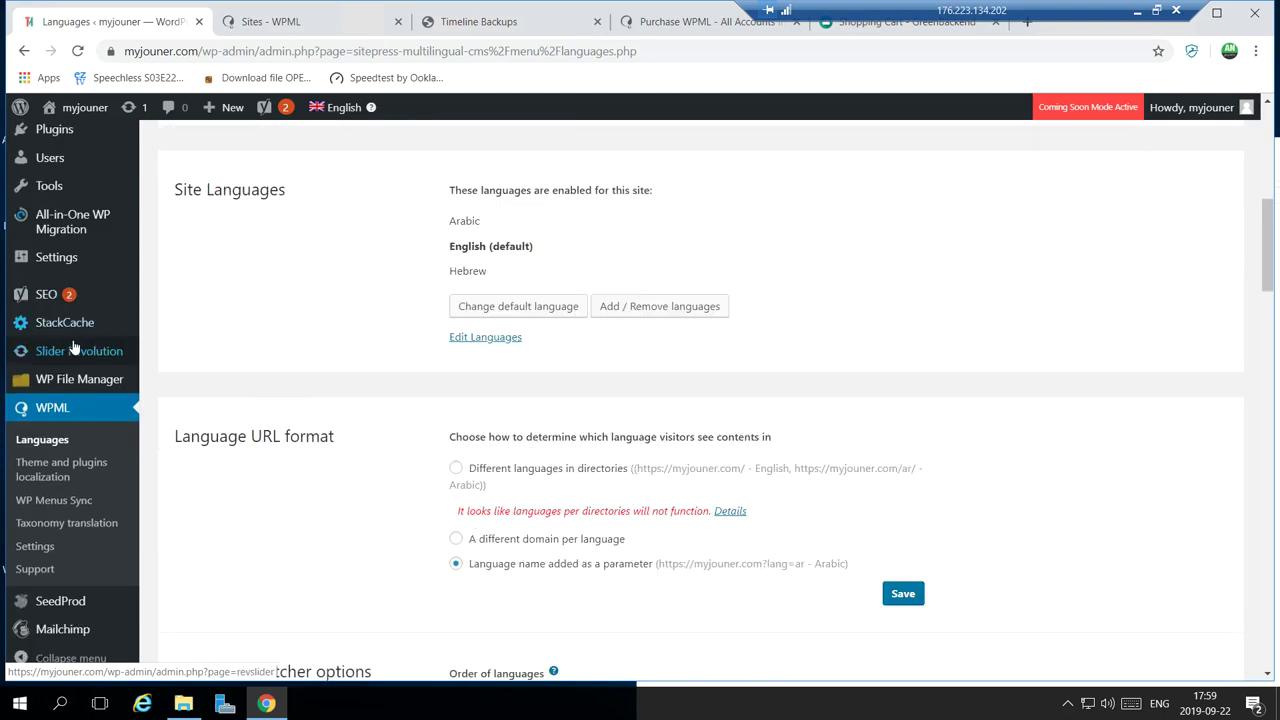
pyautogui.scroll(6, 70, 320)
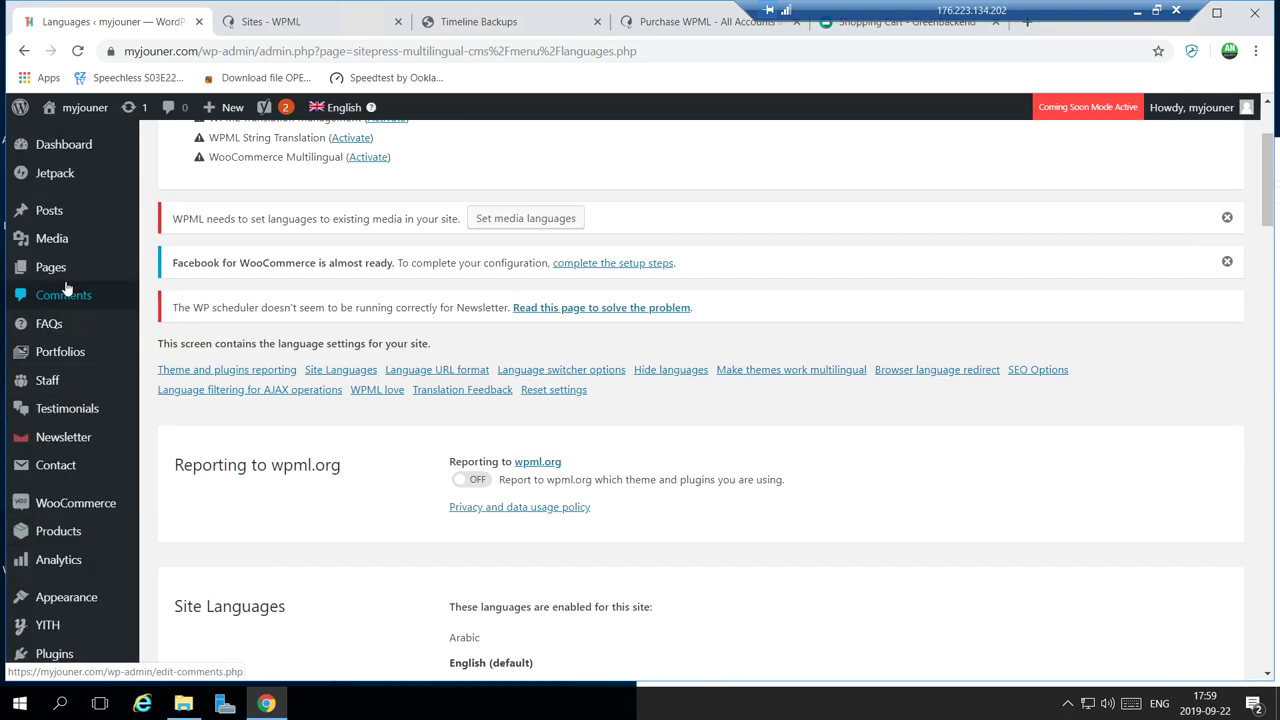
pyautogui.scroll(-1, 80, 565)
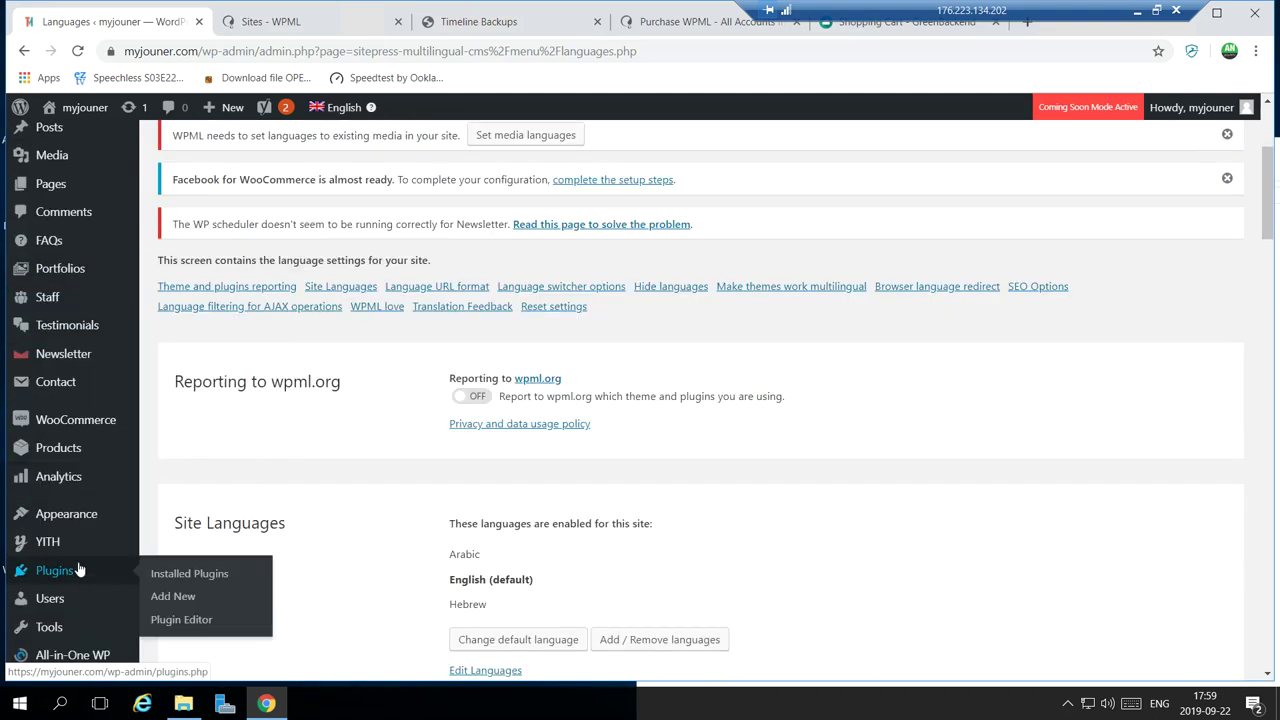
# Open Installed Plugins and filter the list to inactive plugins.
pyautogui.click(220, 576)
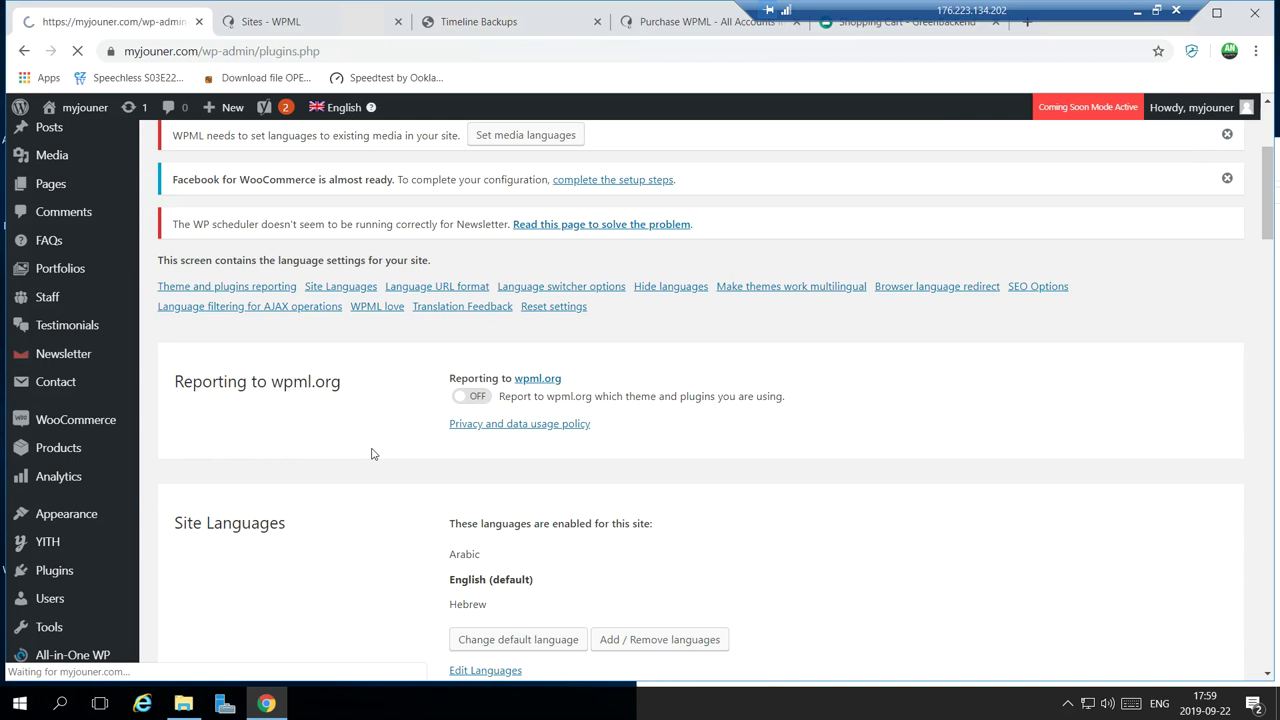
pyautogui.scroll(-3, 402, 442)
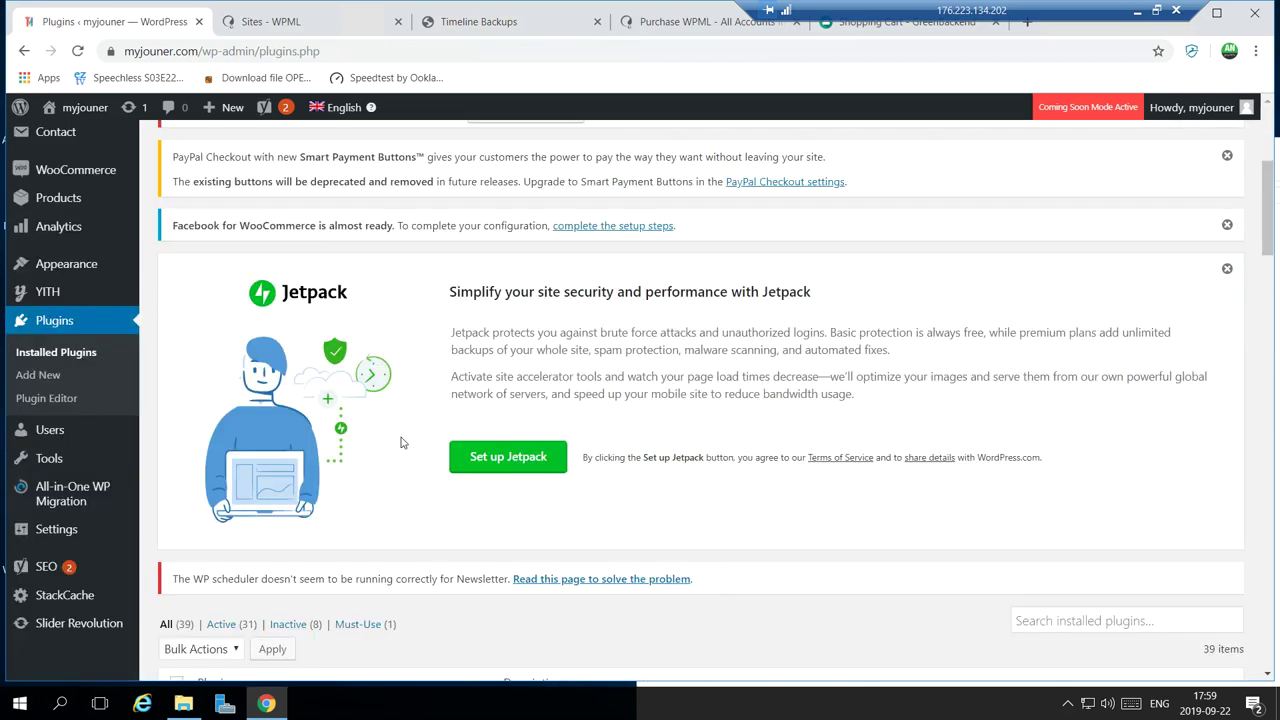
pyautogui.scroll(-5, 402, 442)
pyautogui.scroll(3, 400, 440)
pyautogui.click(298, 295)
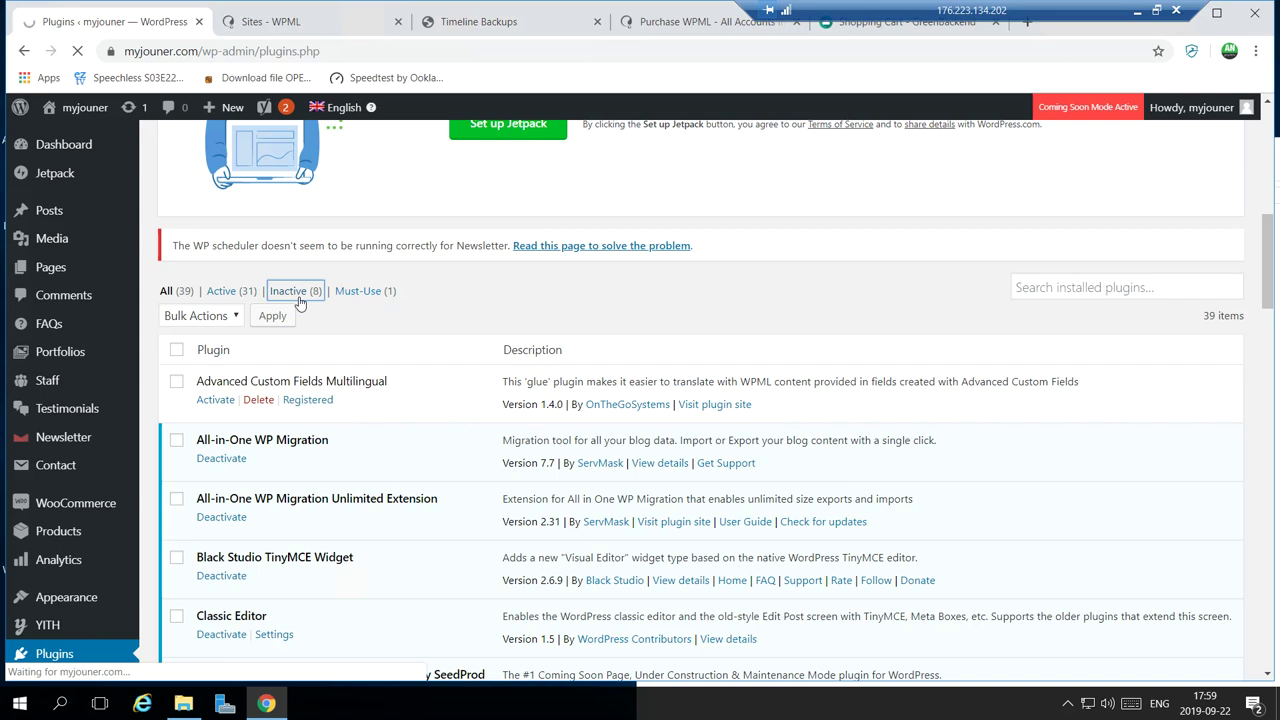
# Select all eight inactive plugins and bulk-activate them so all 39 are active.
pyautogui.scroll(-5, 337, 374)
pyautogui.scroll(-1, 337, 374)
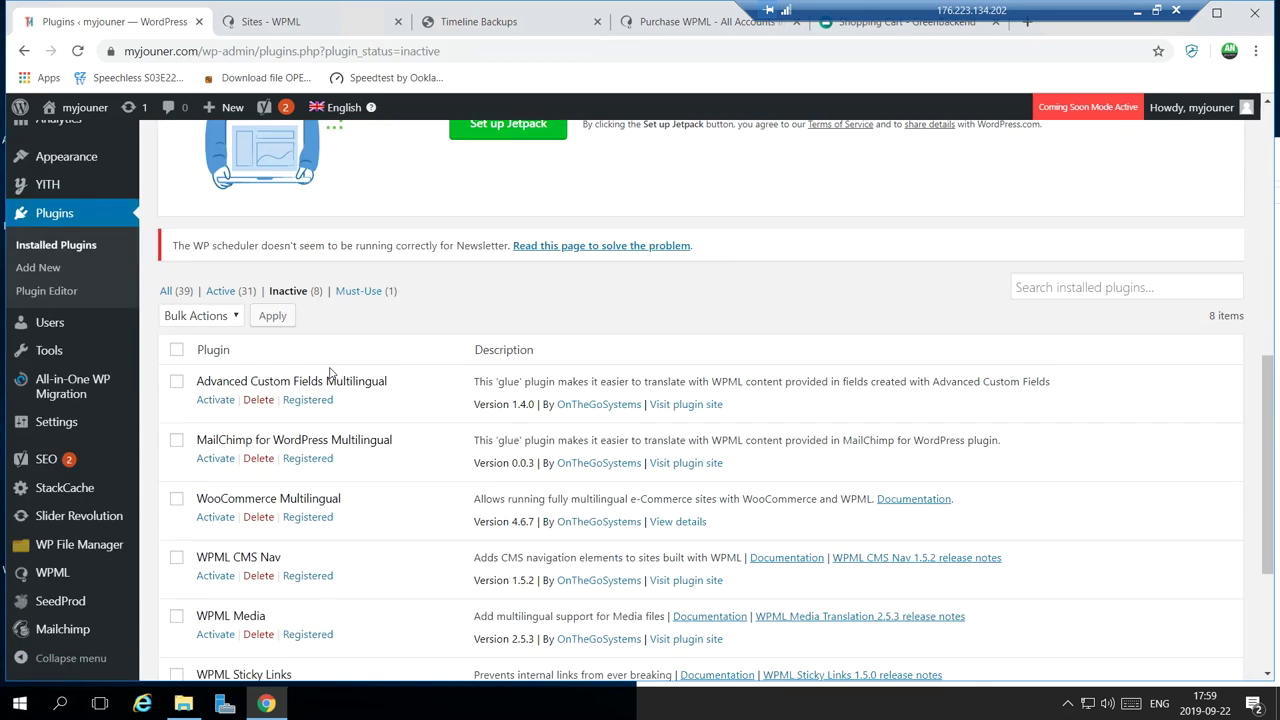
pyautogui.click(176, 349)
pyautogui.click(196, 316)
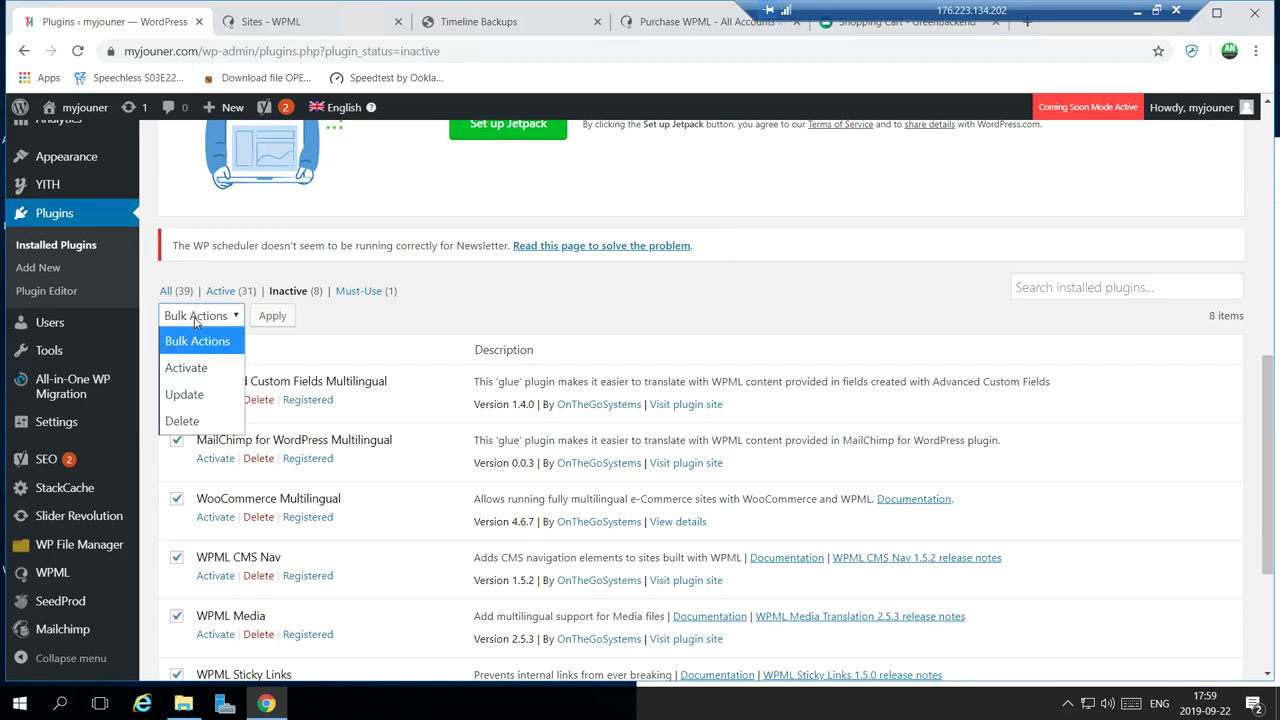
pyautogui.click(190, 368)
pyautogui.click(272, 315)
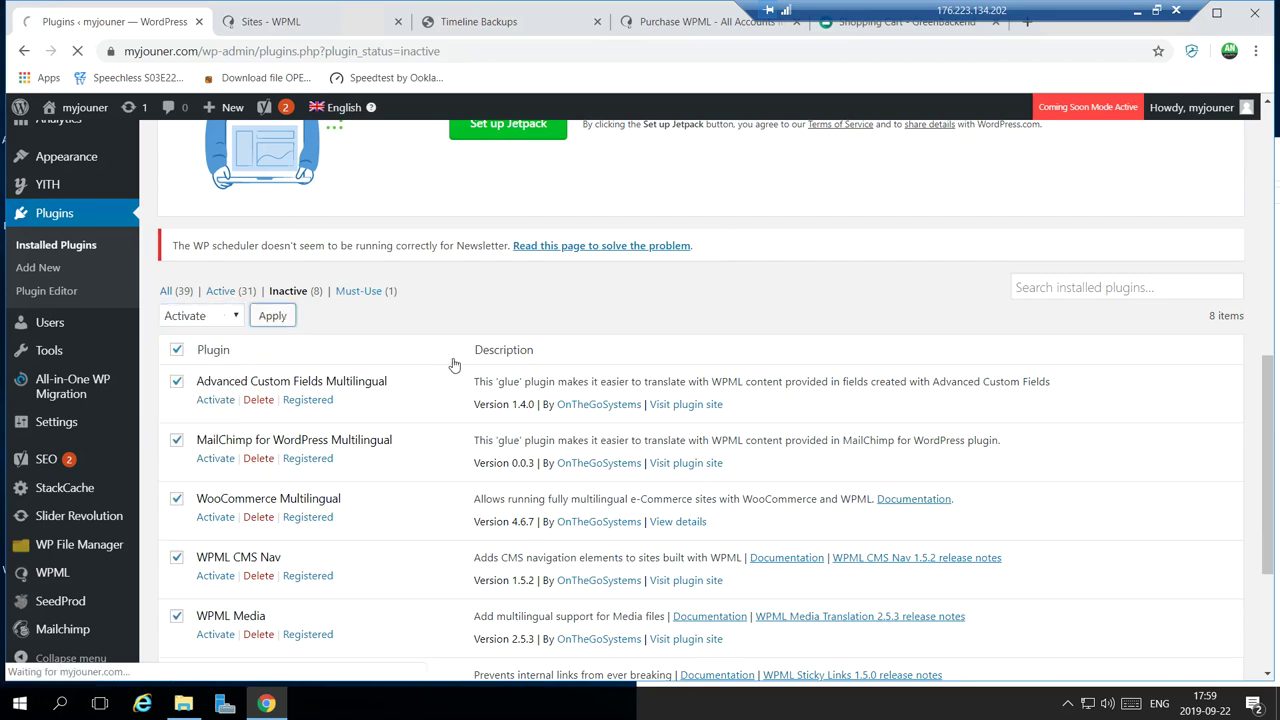
pyautogui.scroll(3, 455, 365)
pyautogui.scroll(-5, 450, 370)
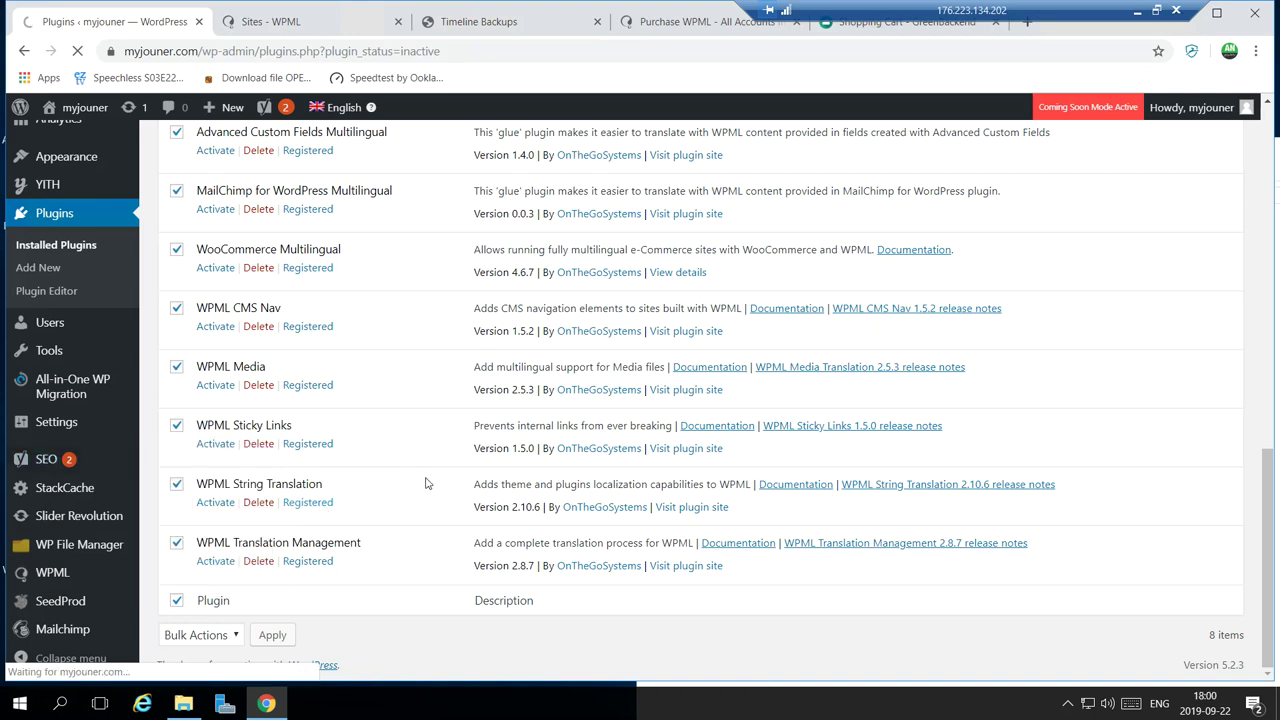
pyautogui.scroll(1, 425, 483)
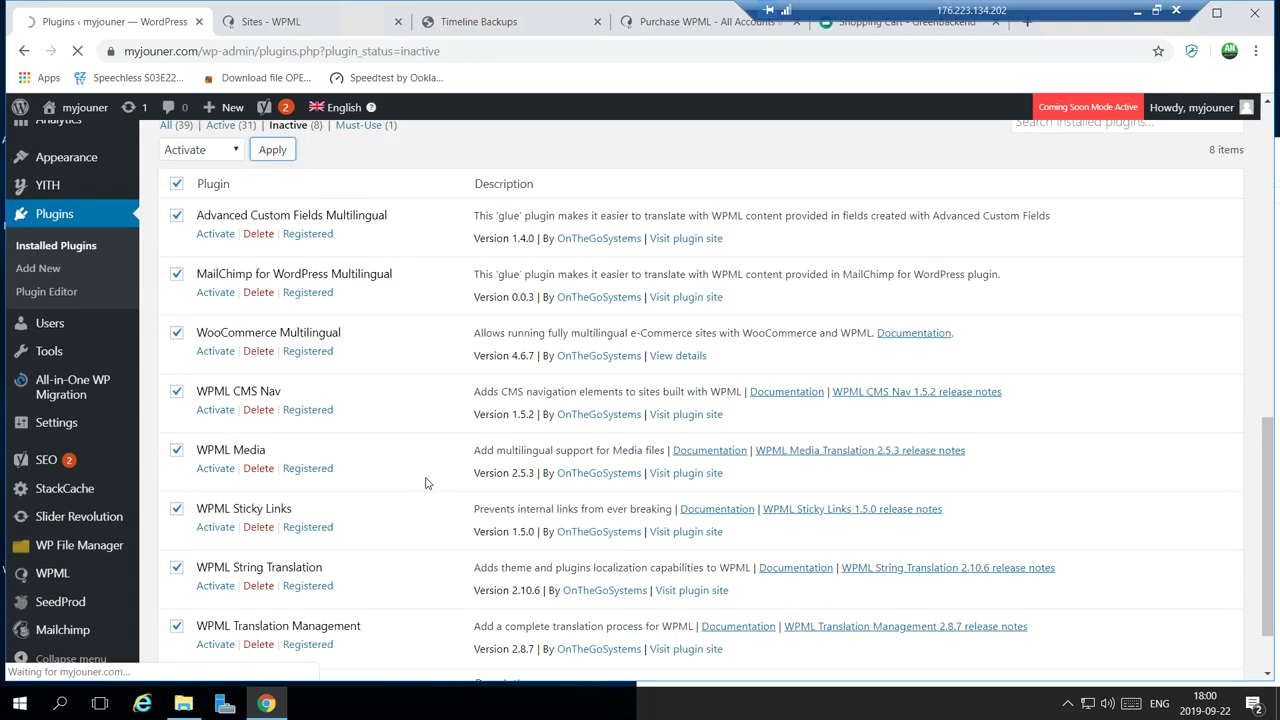
pyautogui.scroll(1, 425, 483)
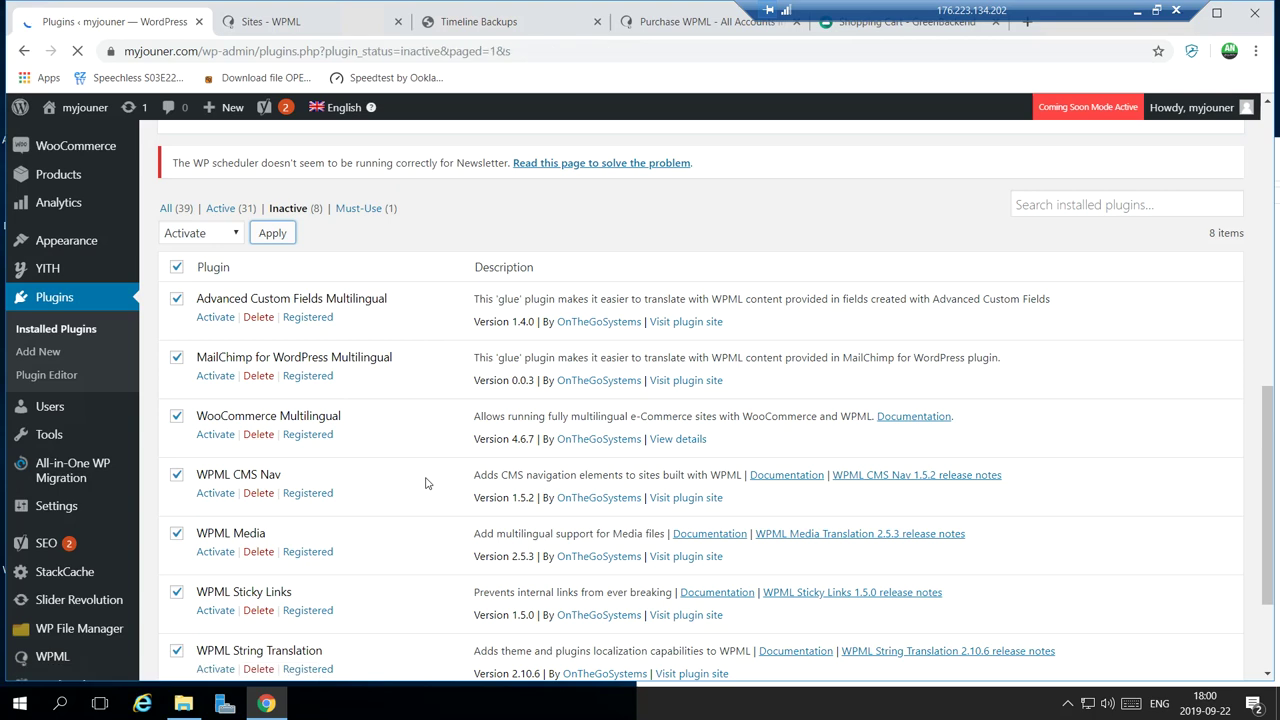
pyautogui.scroll(-12, 401, 480)
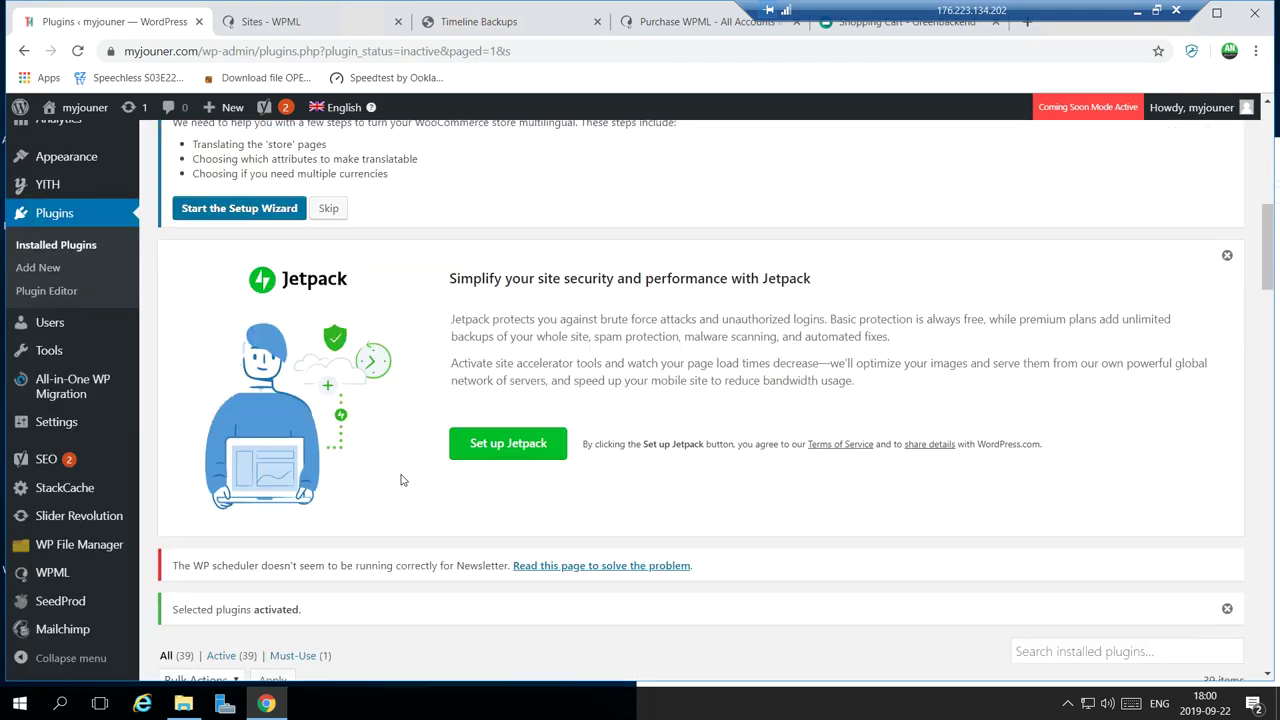
pyautogui.scroll(-2, 377, 465)
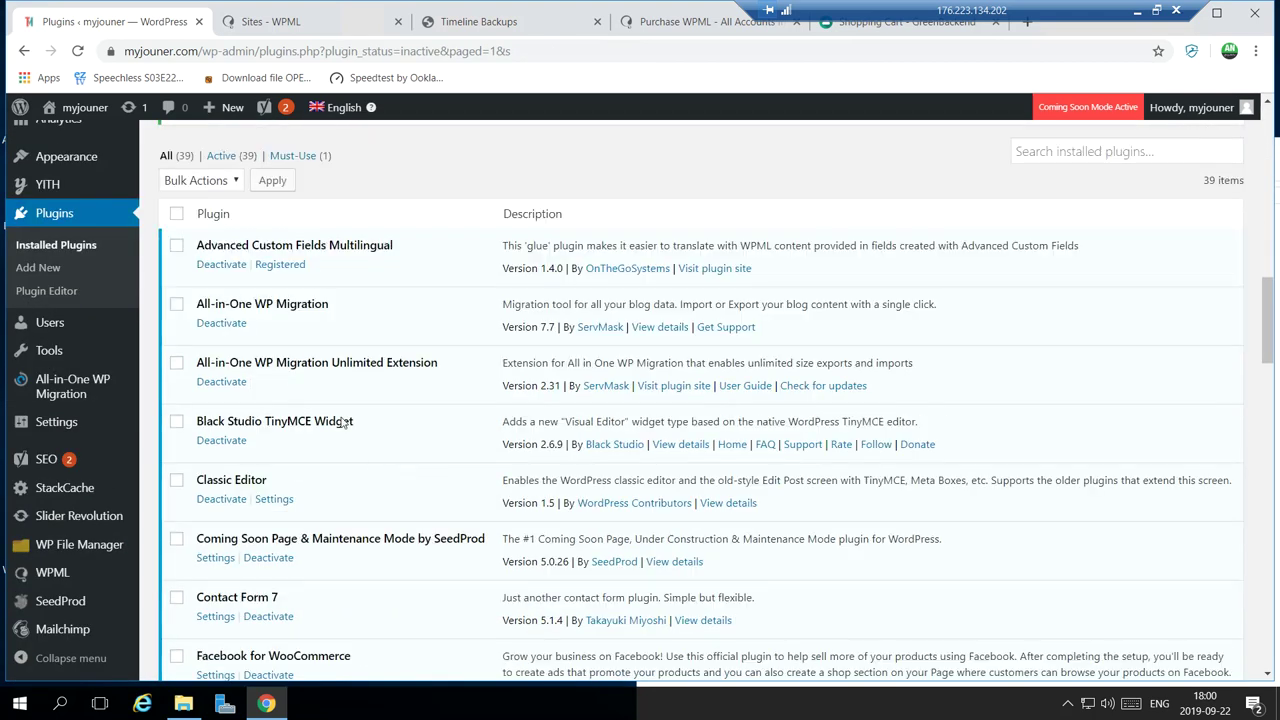
pyautogui.scroll(10, 370, 467)
pyautogui.scroll(3, 430, 465)
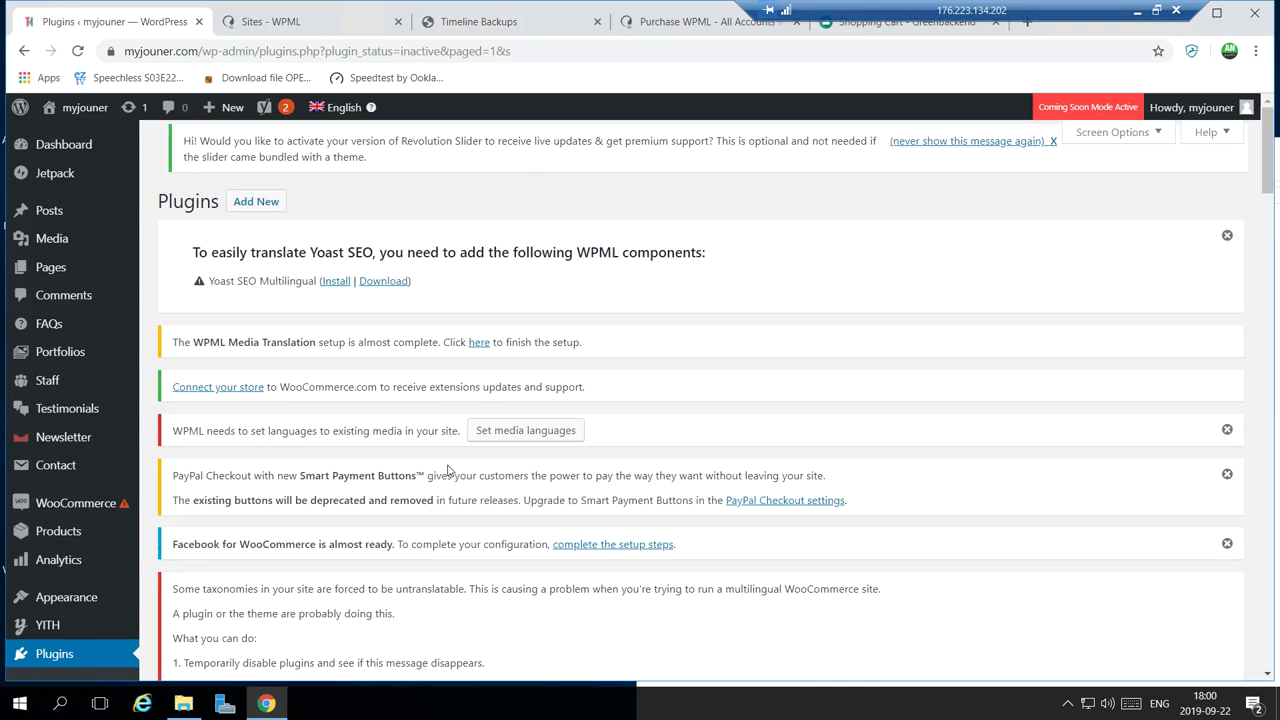
# Mark the missing Yoast SEO Multilingual component for download in the Commercial tab.
pyautogui.click(345, 281)
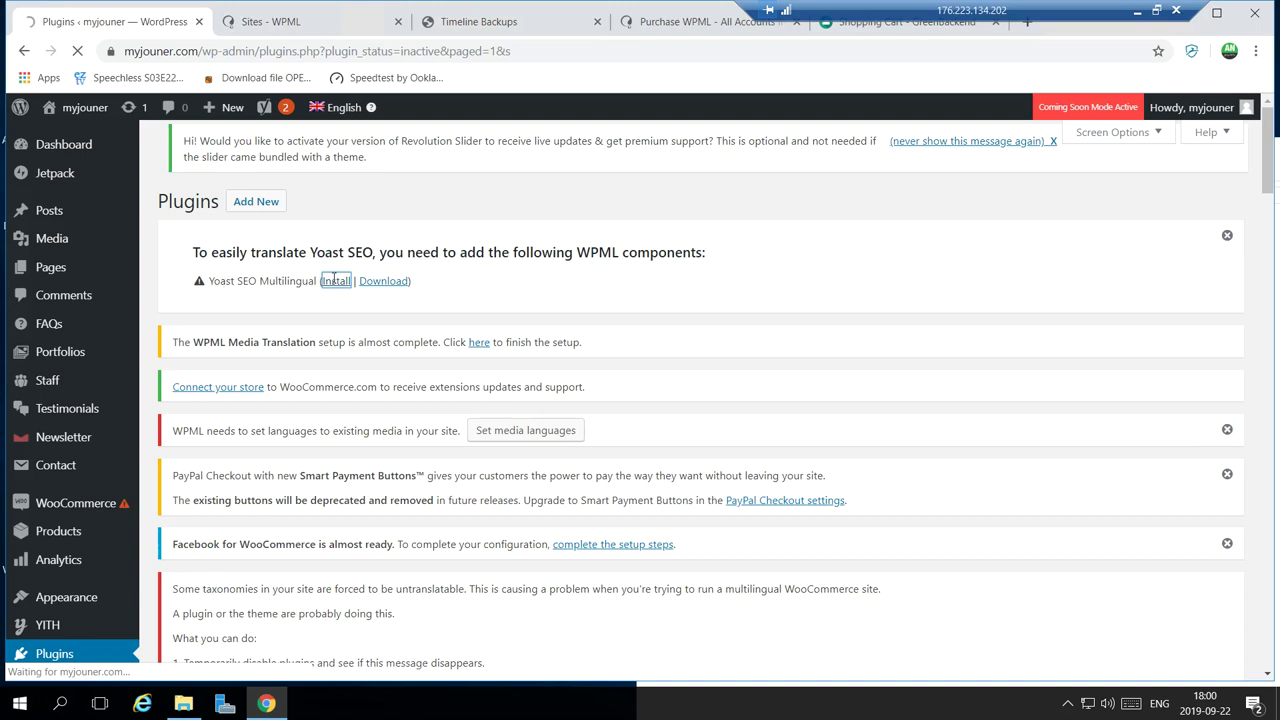
pyautogui.scroll(-8, 630, 448)
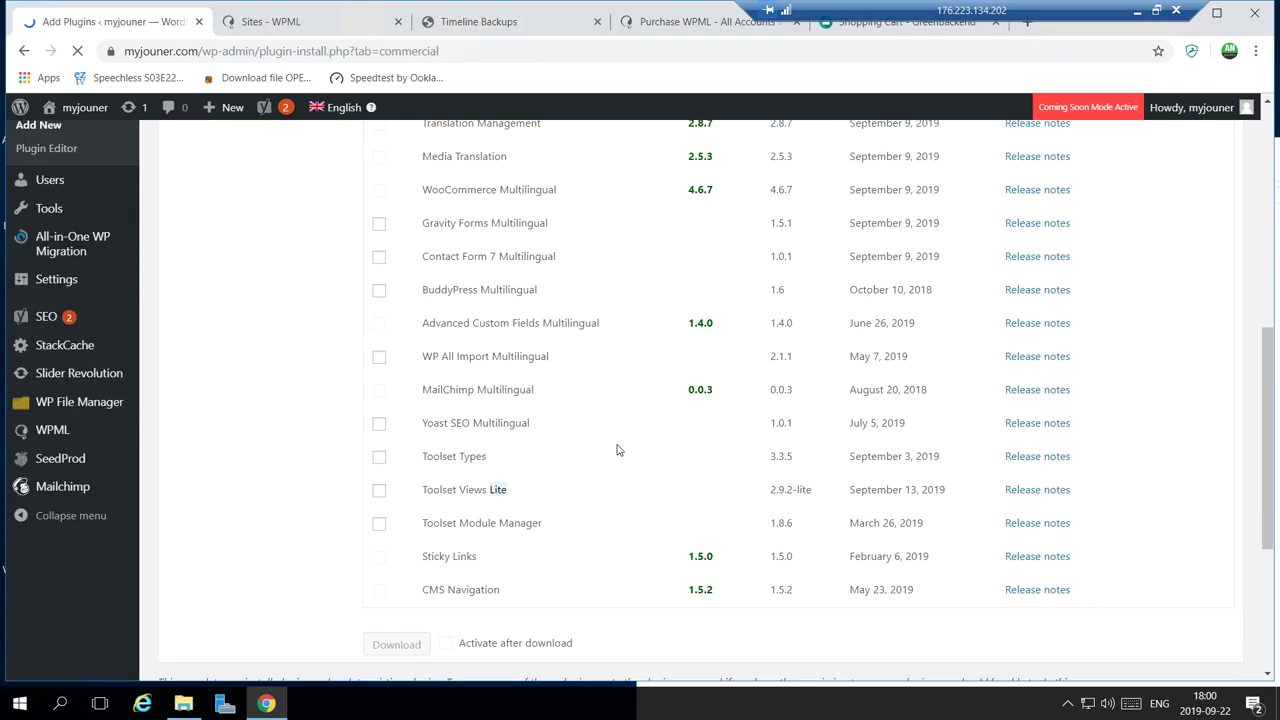
pyautogui.scroll(2, 540, 450)
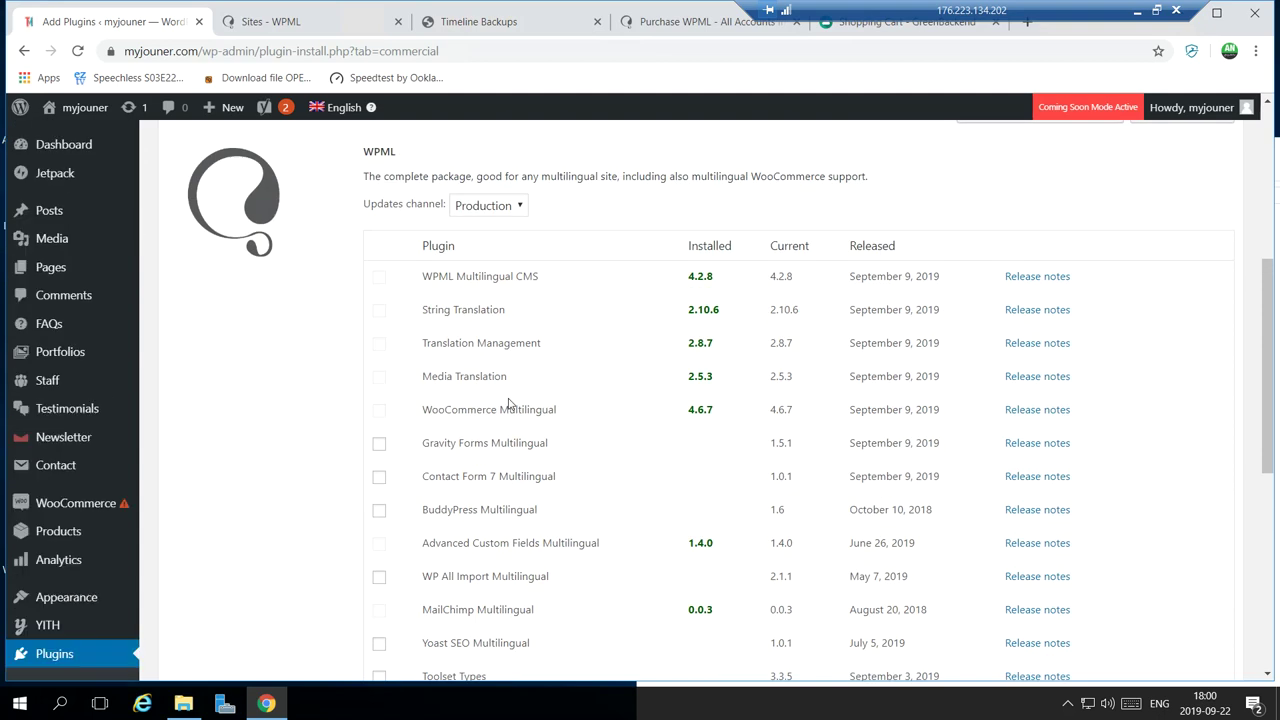
pyautogui.scroll(-2, 478, 442)
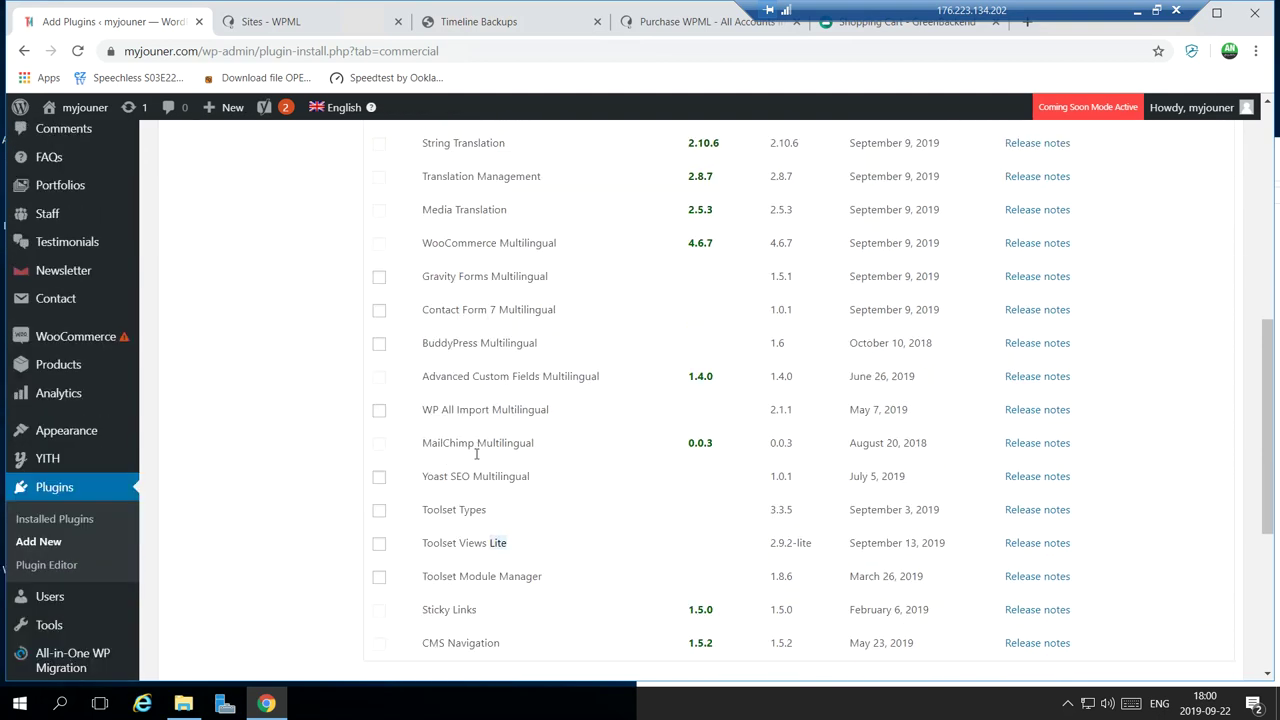
pyautogui.click(379, 477)
# Download and install Yoast SEO Multilingual with activate-after-download enabled.
pyautogui.scroll(-3, 502, 492)
pyautogui.click(446, 447)
pyautogui.click(396, 447)
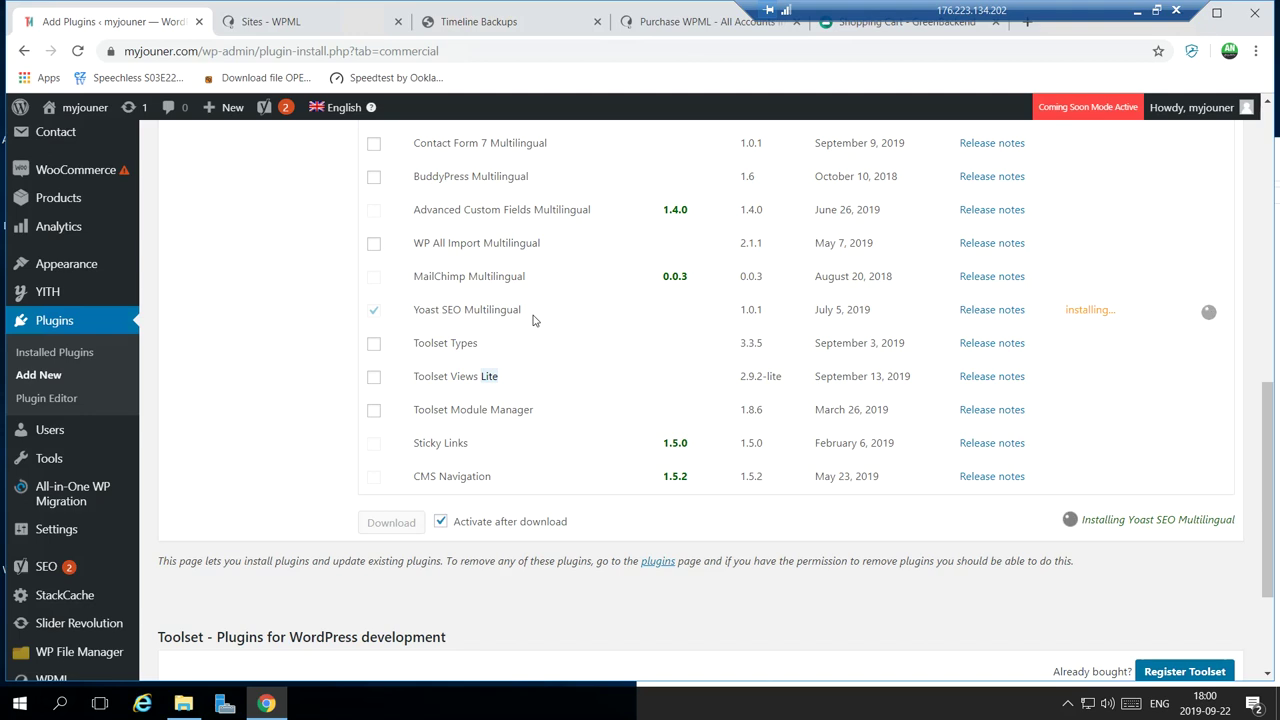
pyautogui.scroll(-2, 725, 457)
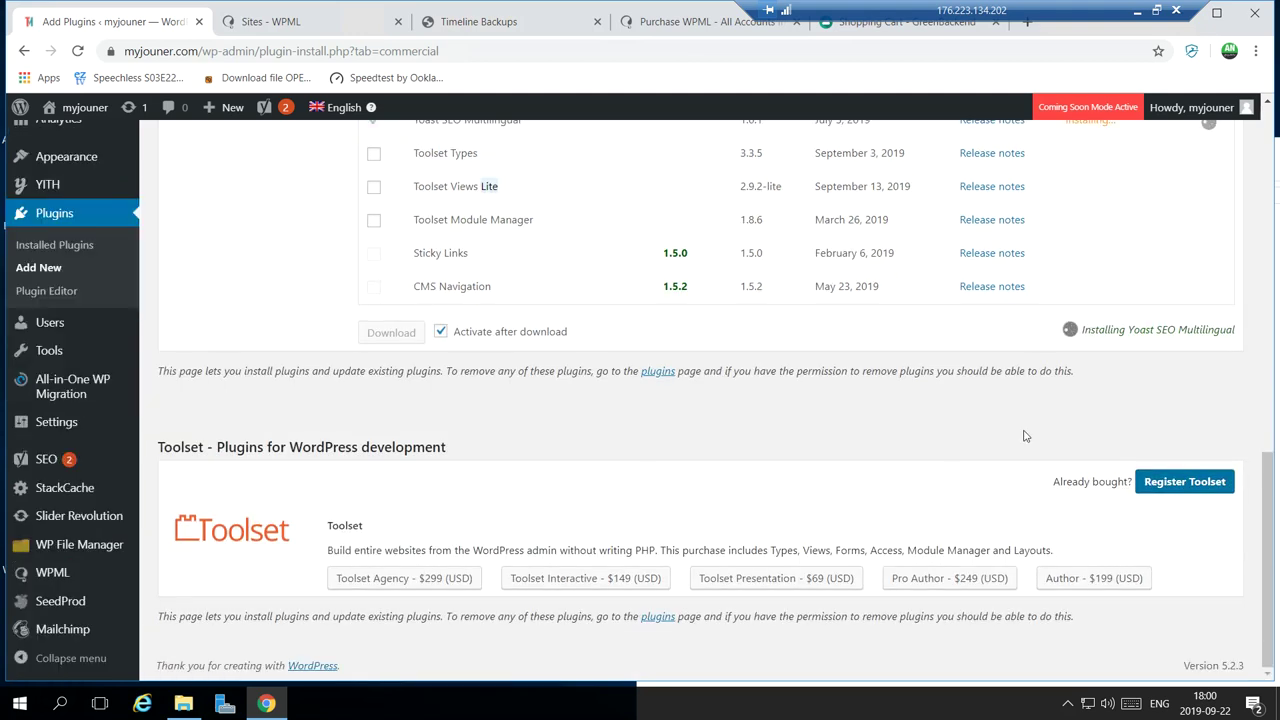
pyautogui.scroll(3, 735, 424)
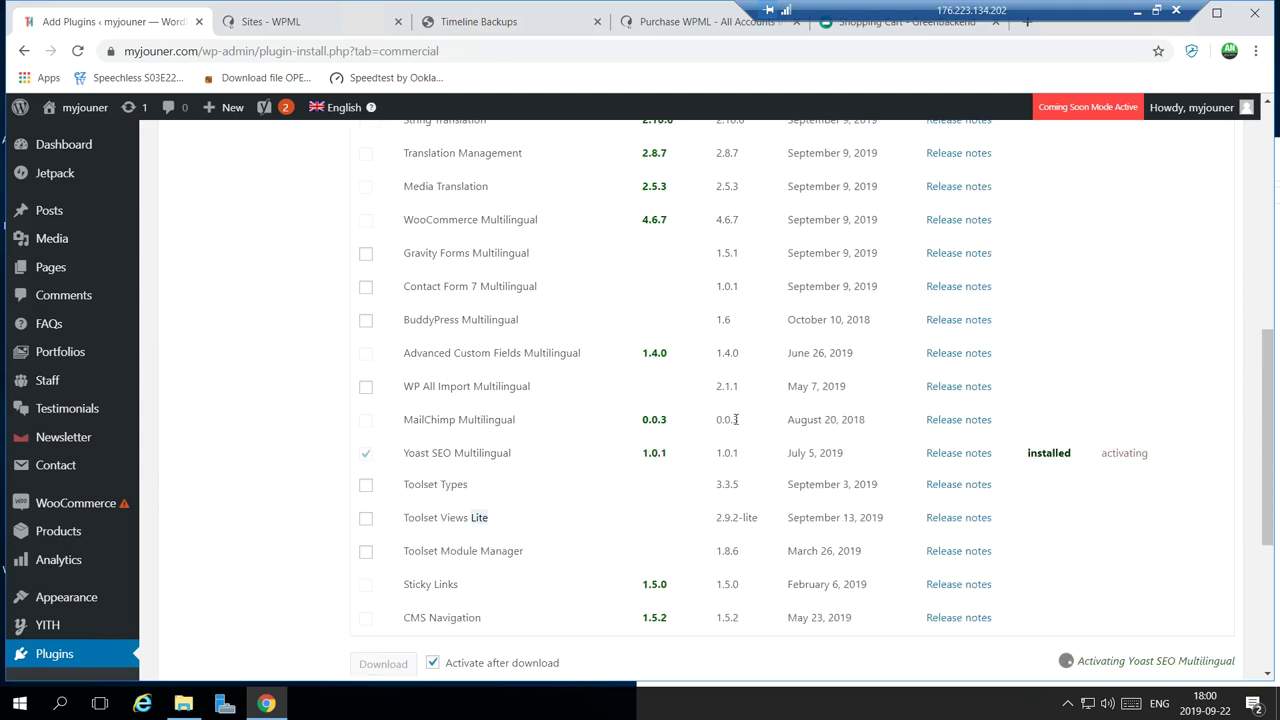
pyautogui.scroll(-3, 1145, 559)
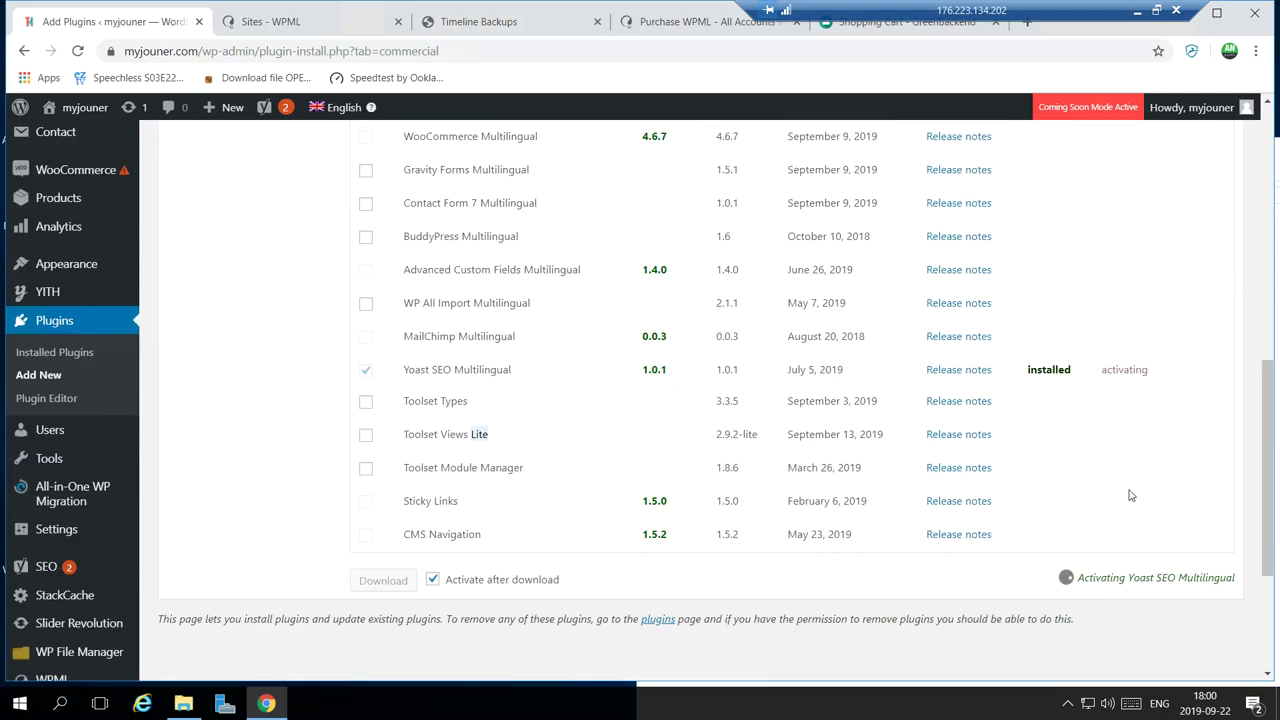
pyautogui.scroll(3, 1136, 422)
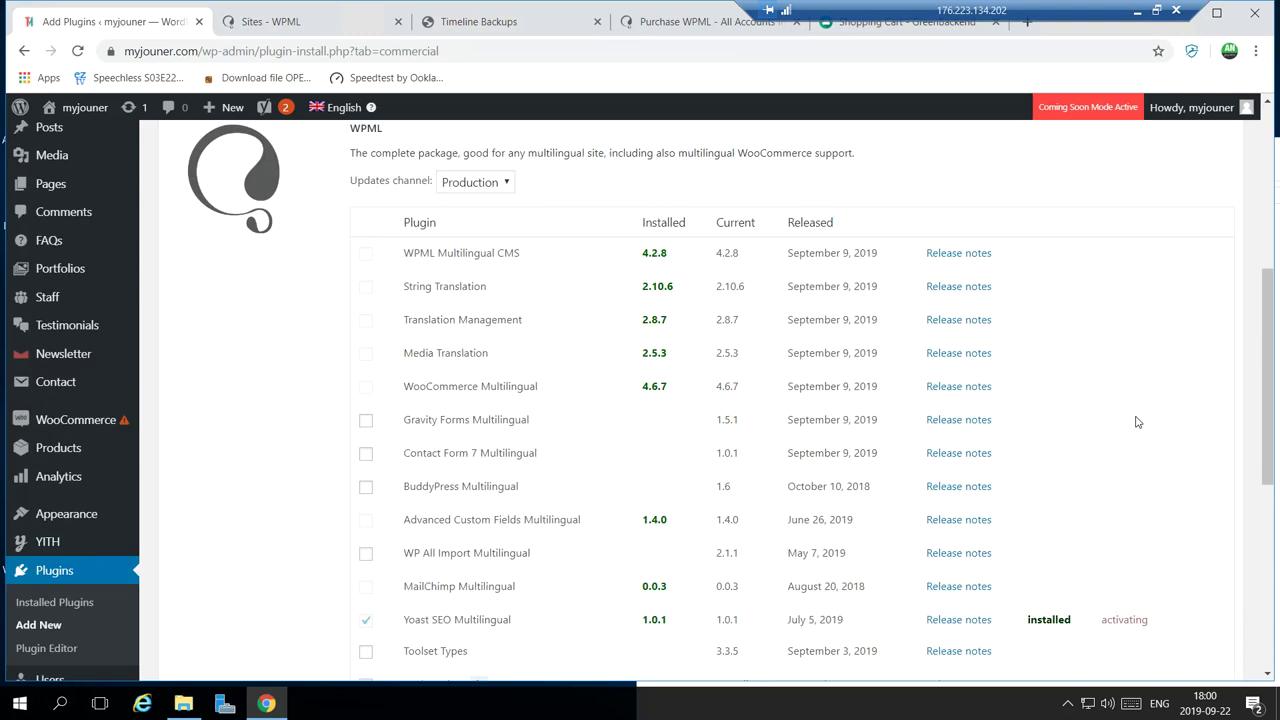
pyautogui.scroll(-2, 1136, 422)
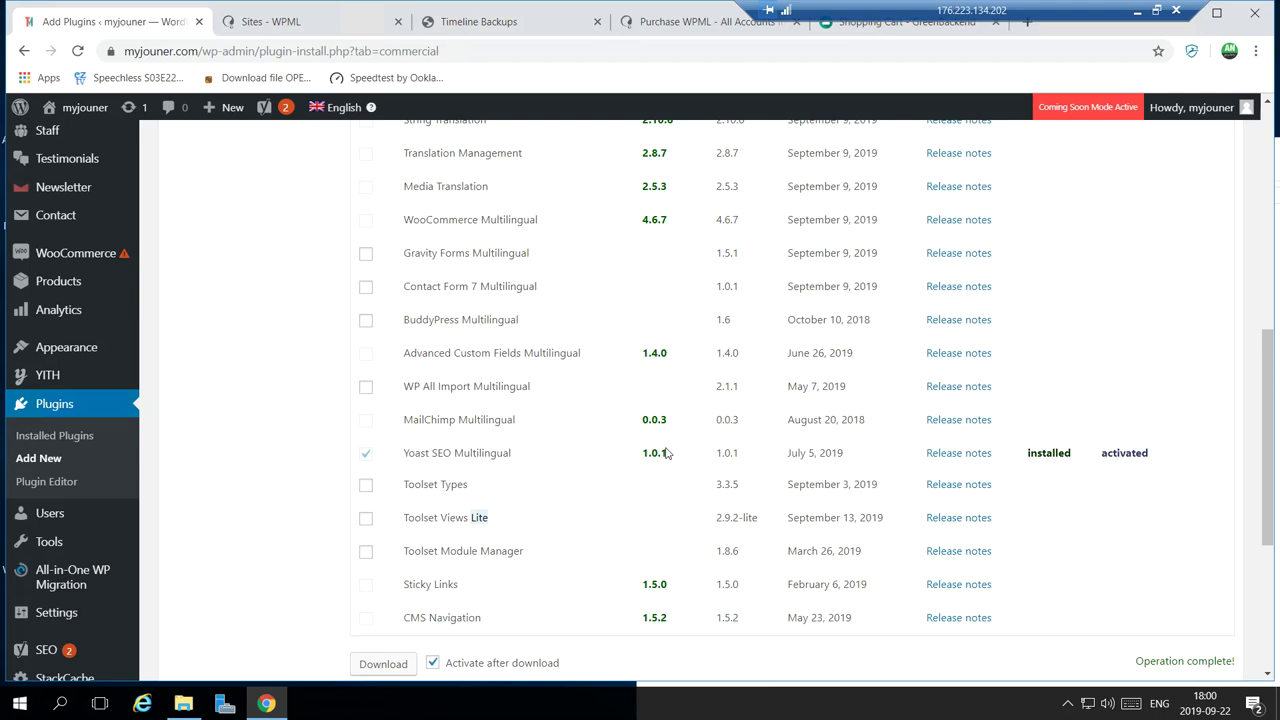
pyautogui.scroll(6, 666, 449)
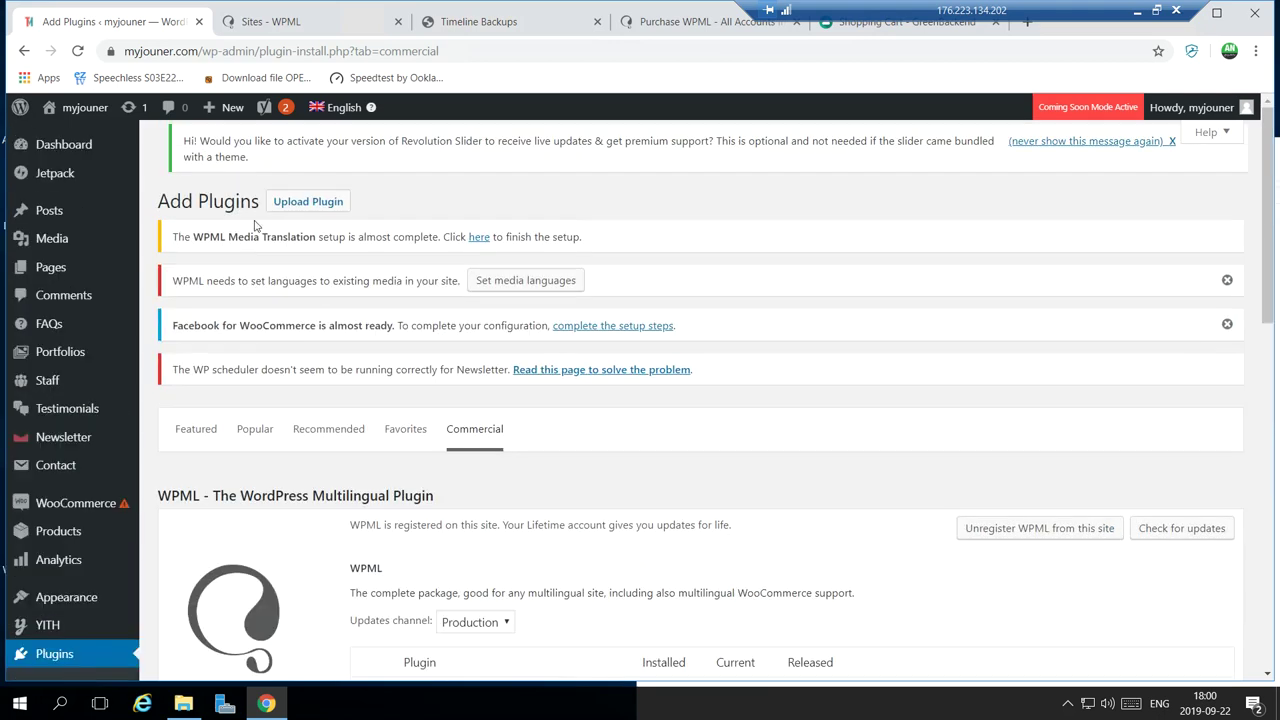
# Go to Dashboard Home, skip the WooCommerce Multilingual setup, and choose Set media languages.
pyautogui.moveTo(88, 148)
pyautogui.click(170, 148)
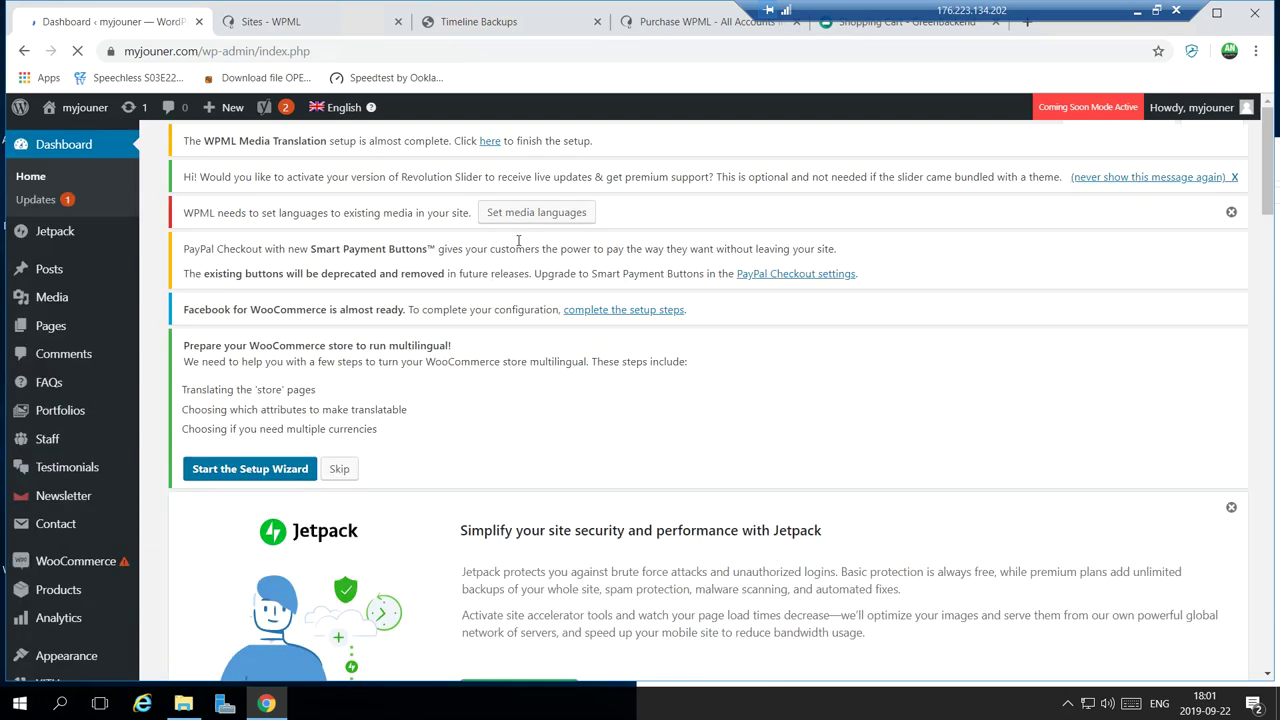
pyautogui.click(339, 469)
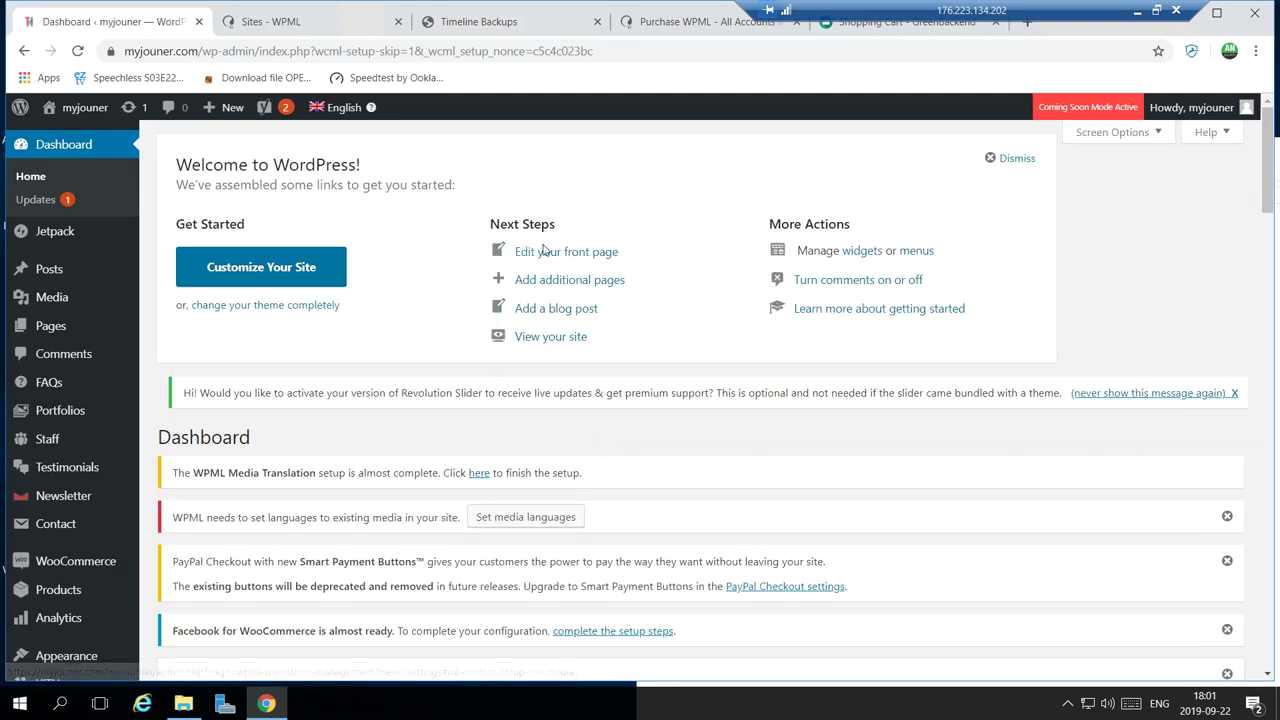
pyautogui.click(516, 518)
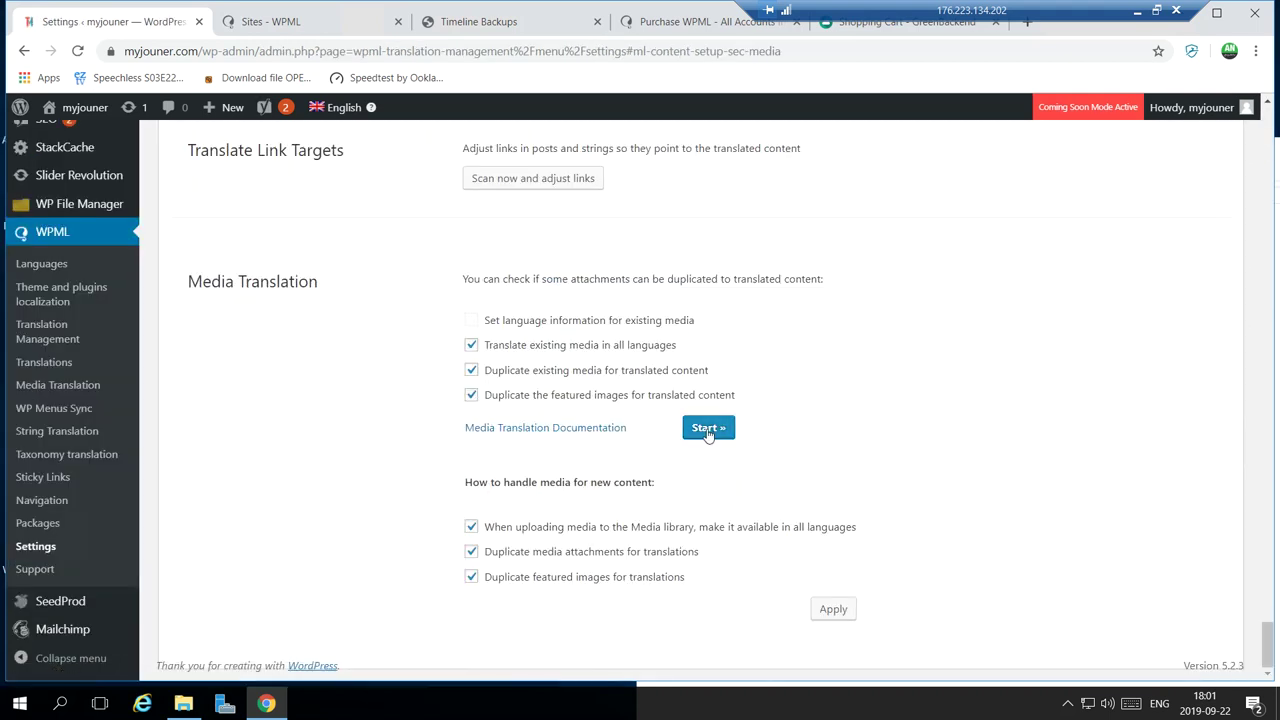
# Start WPML translating existing media into all languages, with 69 items left.
pyautogui.click(708, 431)
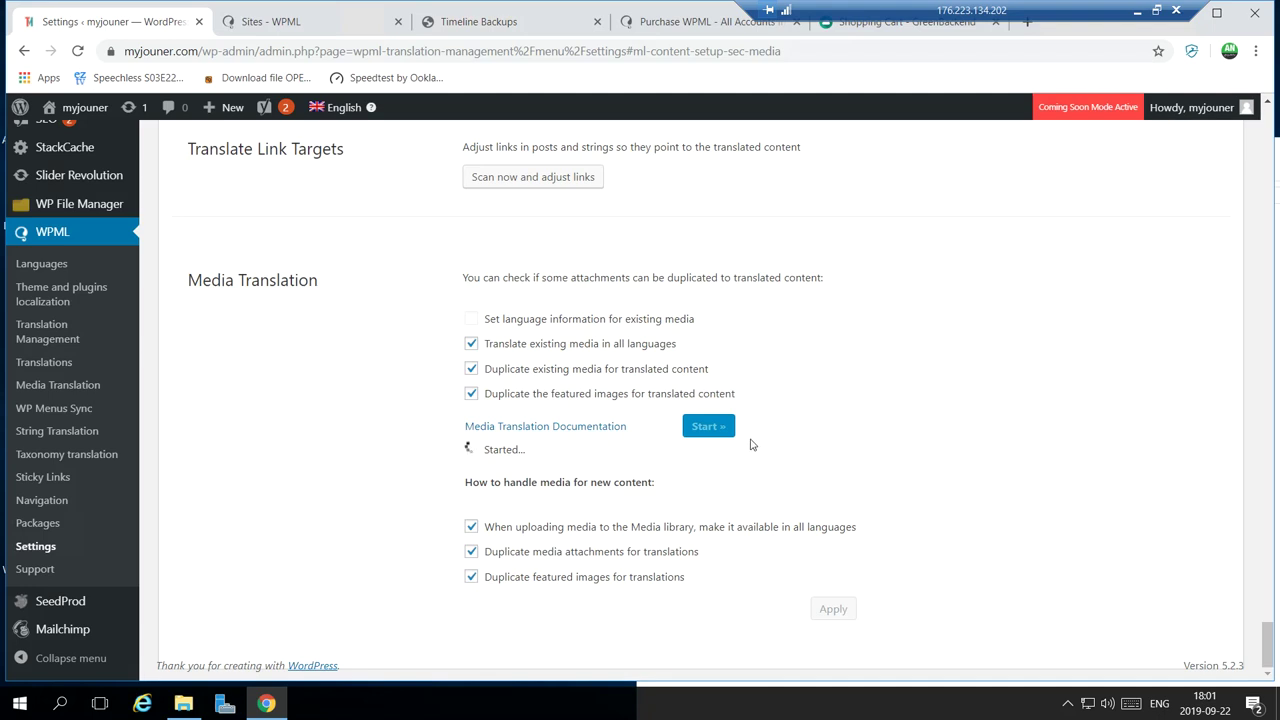
pyautogui.scroll(8, 679, 470)
pyautogui.scroll(-8, 679, 470)
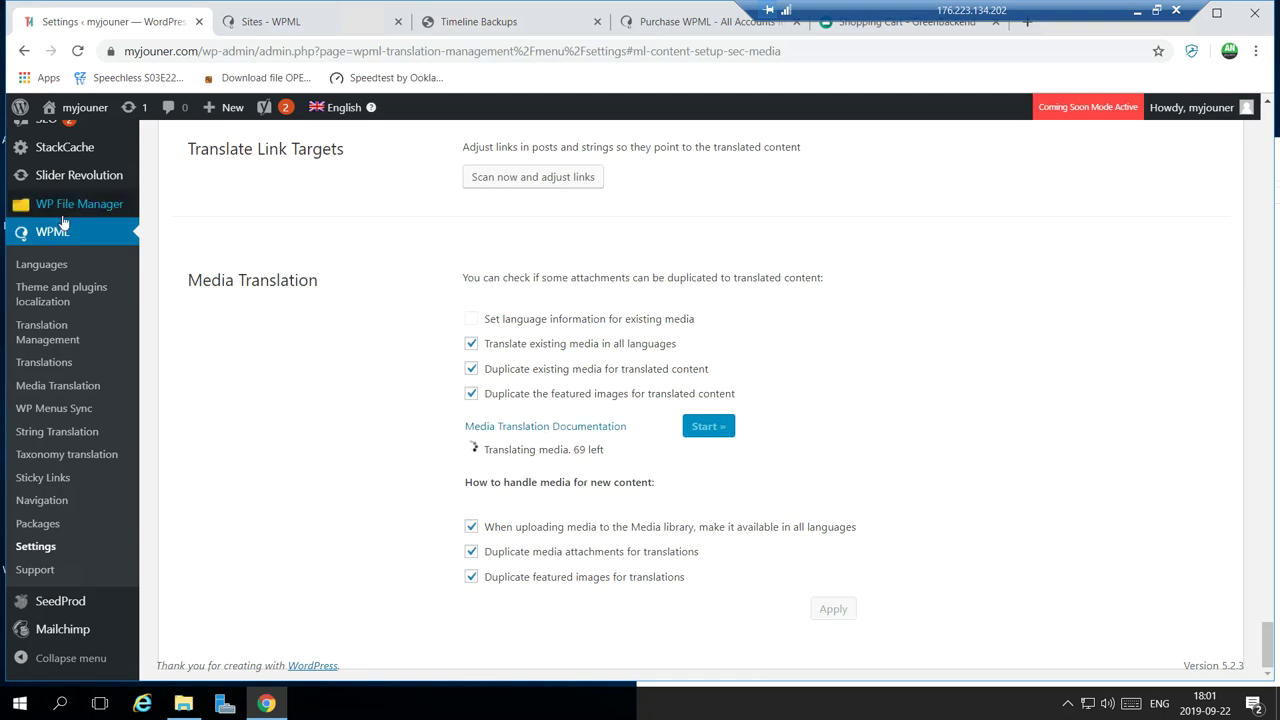
pyautogui.scroll(5, 110, 300)
pyautogui.moveTo(109, 158)
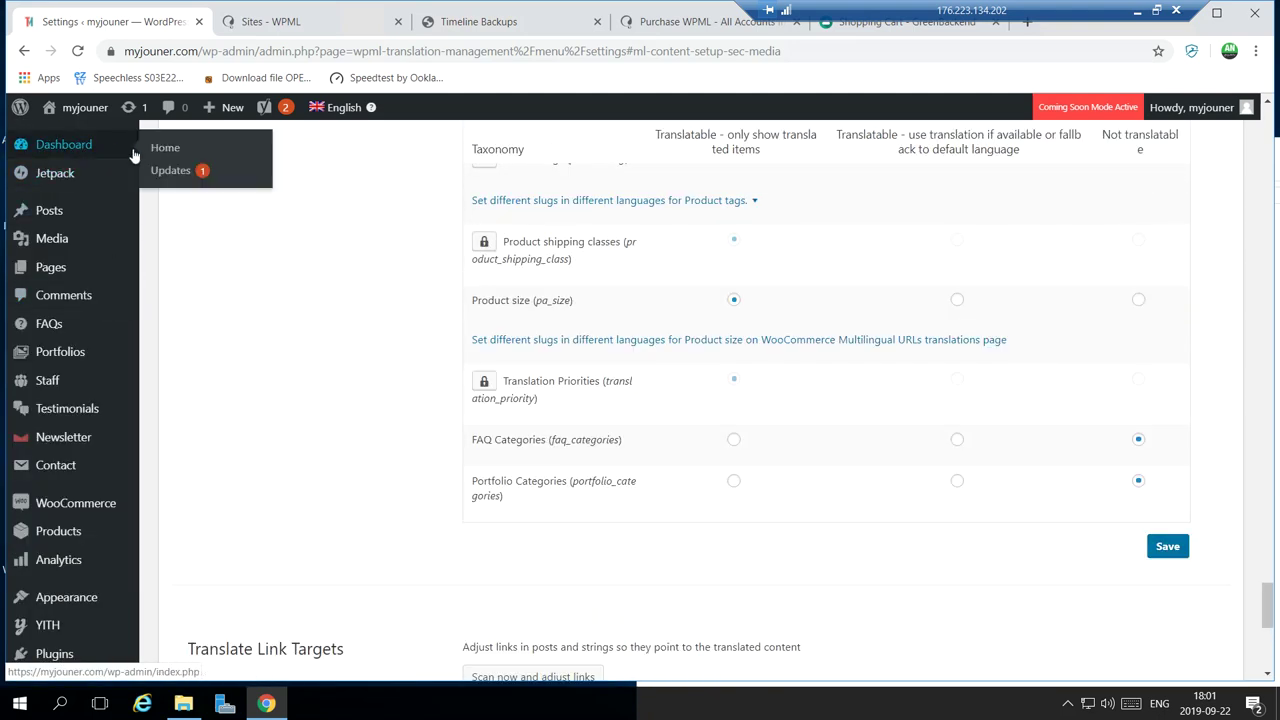
pyautogui.rightClick(148, 152)
# Open the Dashboard home in a separate tab and look it over.
pyautogui.click(172, 163)
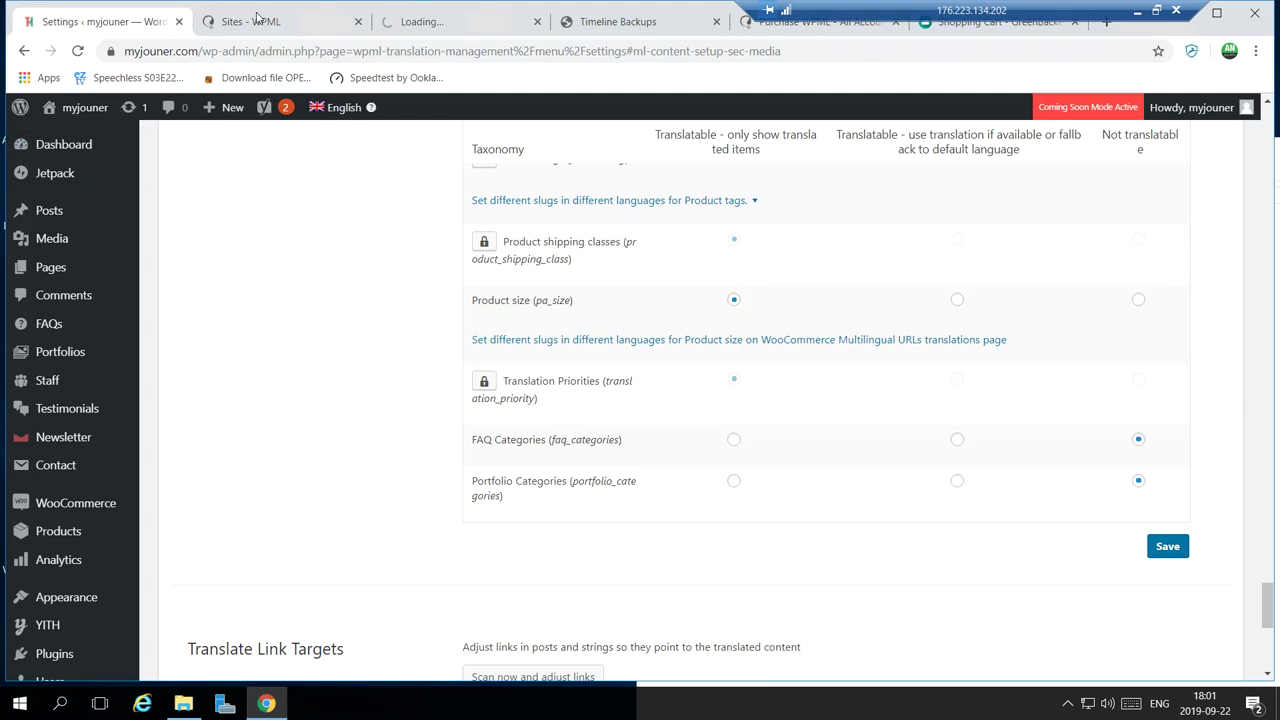
pyautogui.click(435, 24)
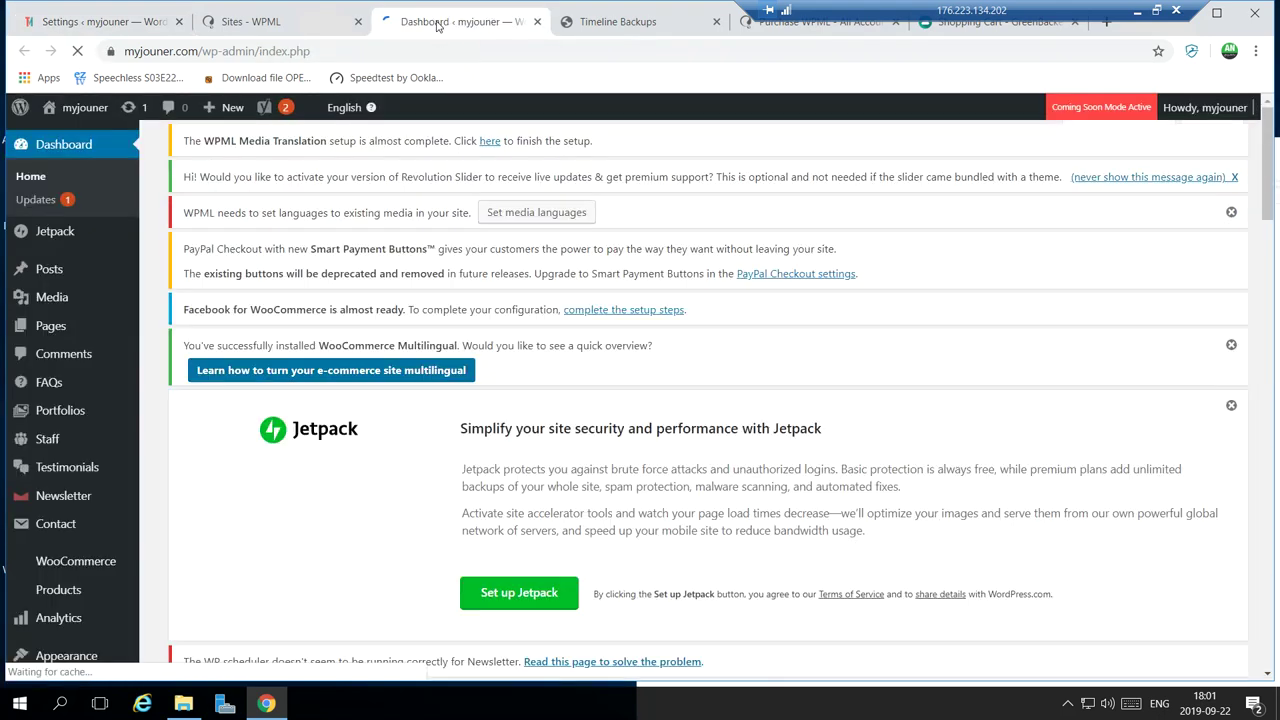
pyautogui.scroll(-4, 522, 365)
pyautogui.scroll(2, 522, 365)
pyautogui.scroll(-10, 522, 365)
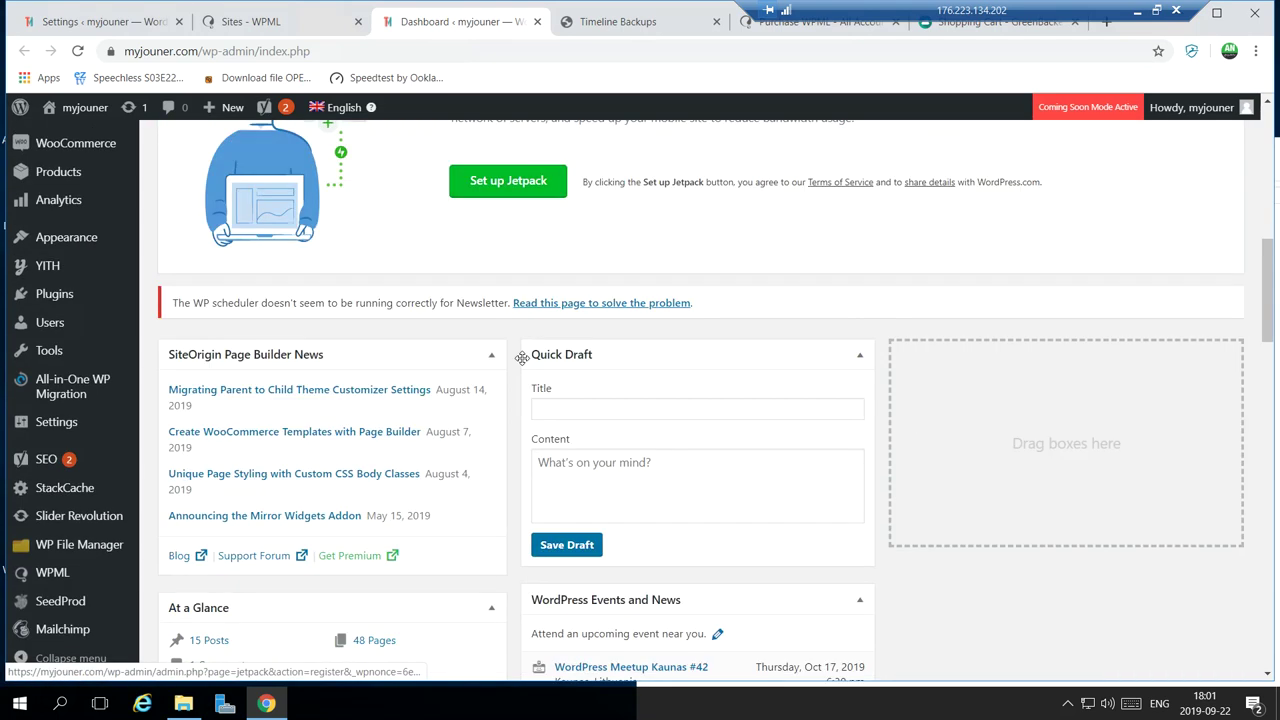
pyautogui.scroll(-10, 523, 363)
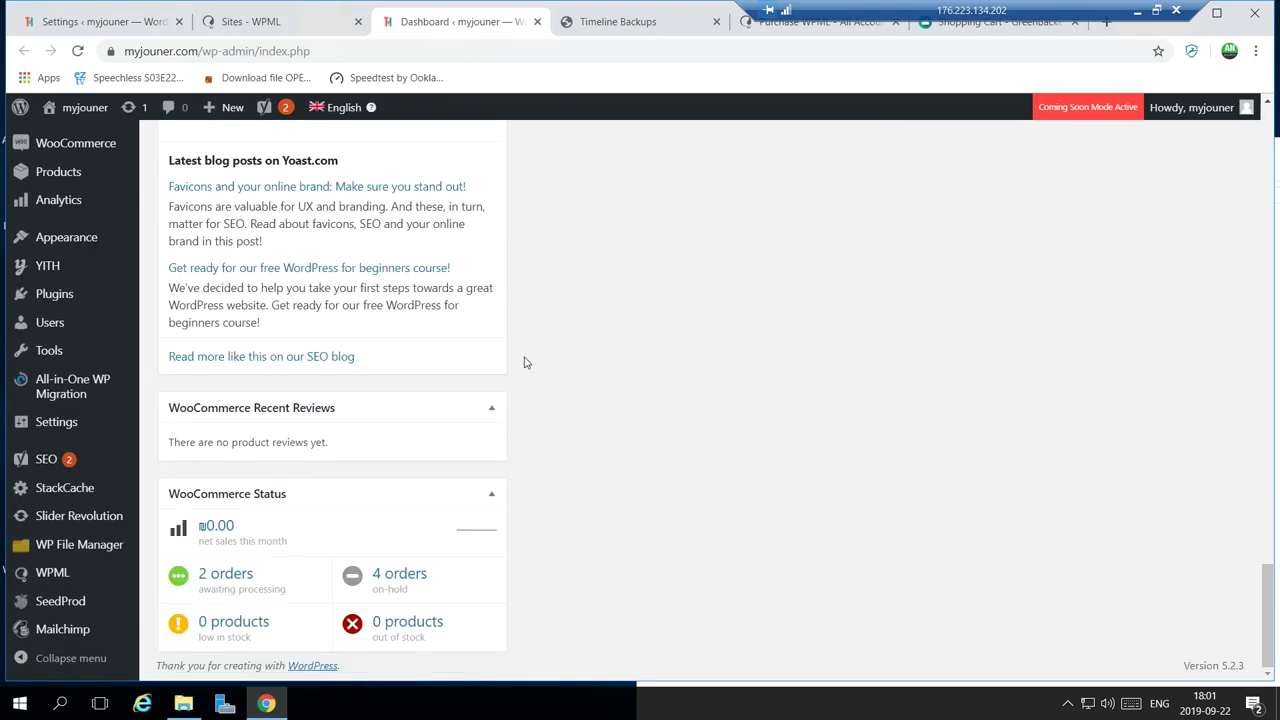
pyautogui.scroll(20, 467, 427)
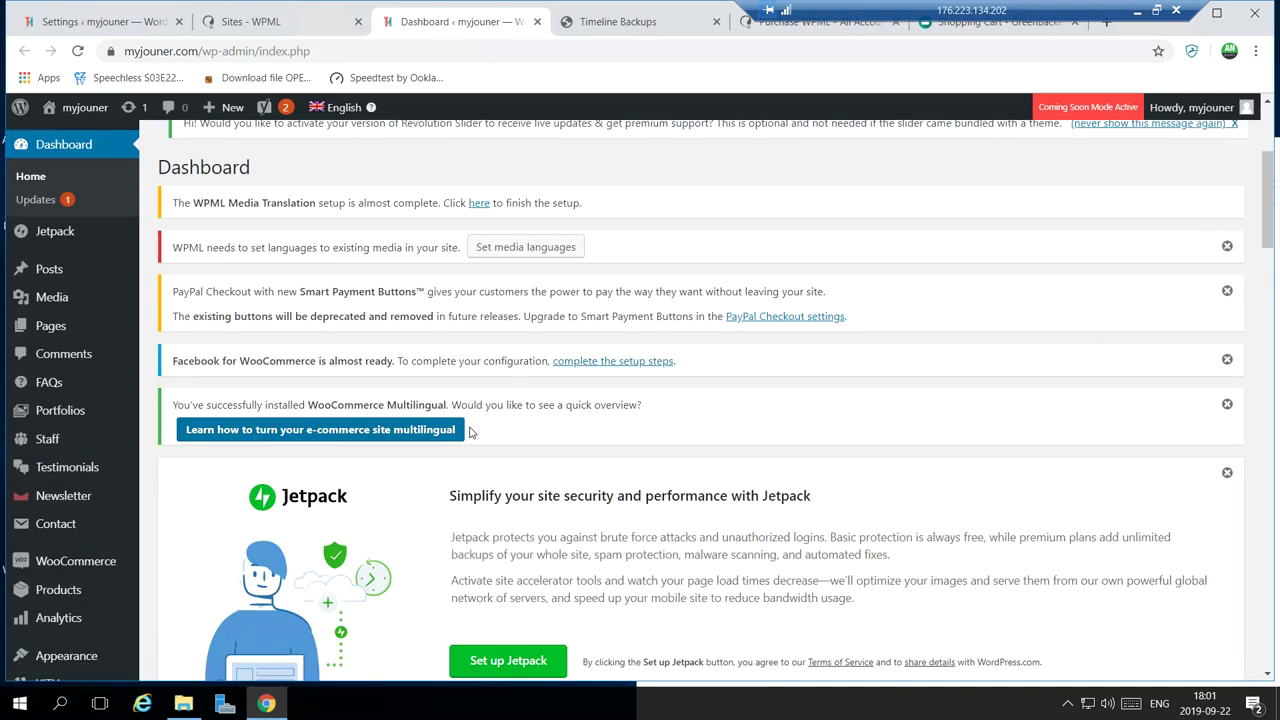
pyautogui.scroll(1, 470, 432)
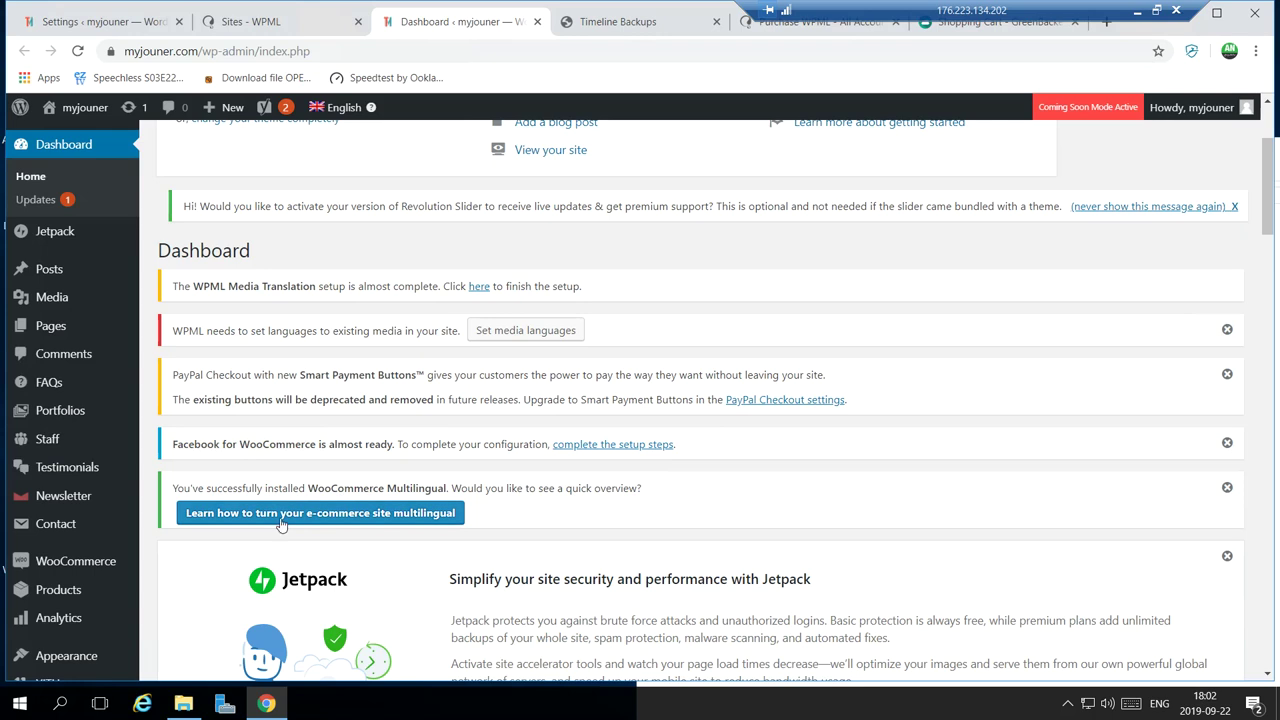
# Go to WooCommerce > WooCommerce Multilingual.
pyautogui.scroll(2, 470, 485)
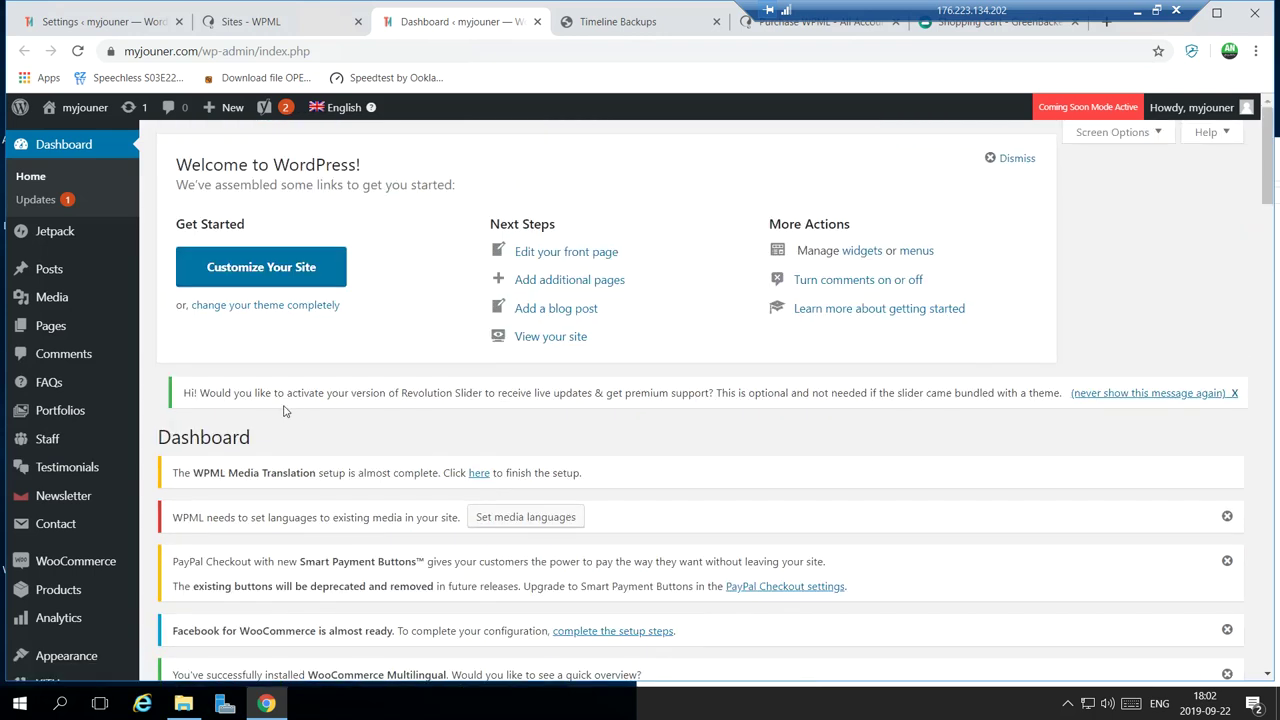
pyautogui.scroll(-3, 296, 412)
pyautogui.moveTo(97, 318)
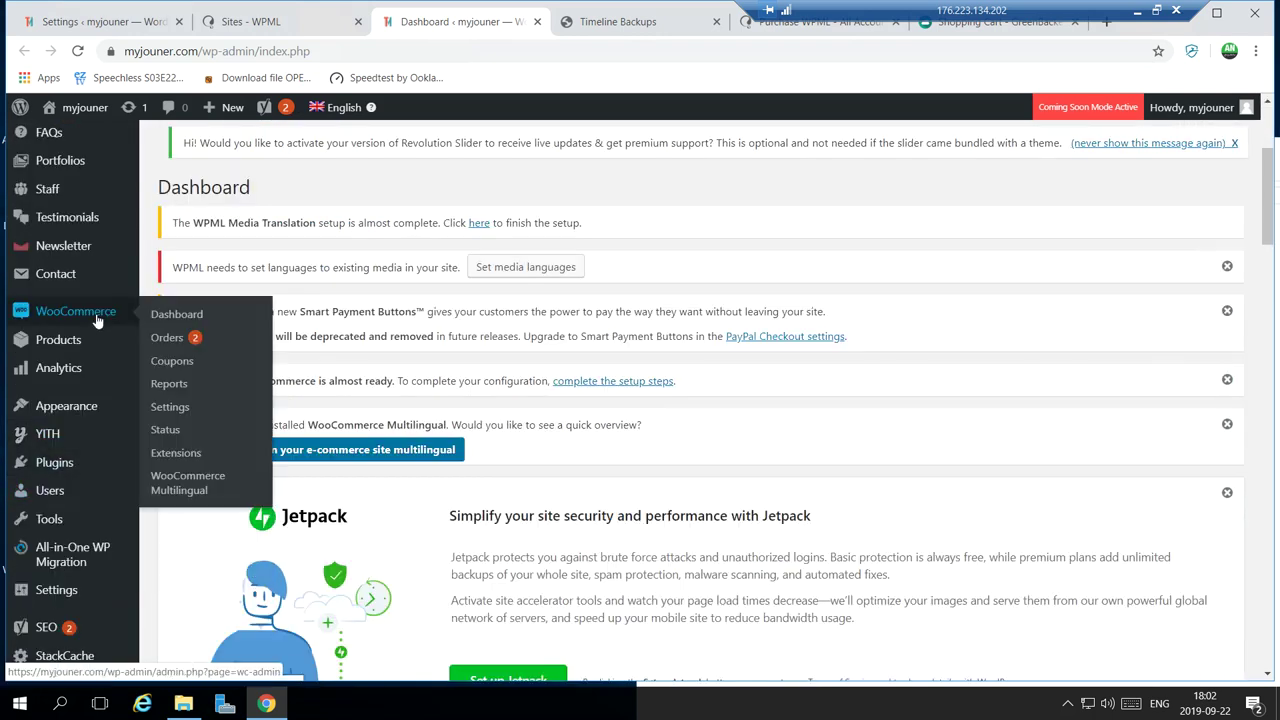
pyautogui.click(193, 490)
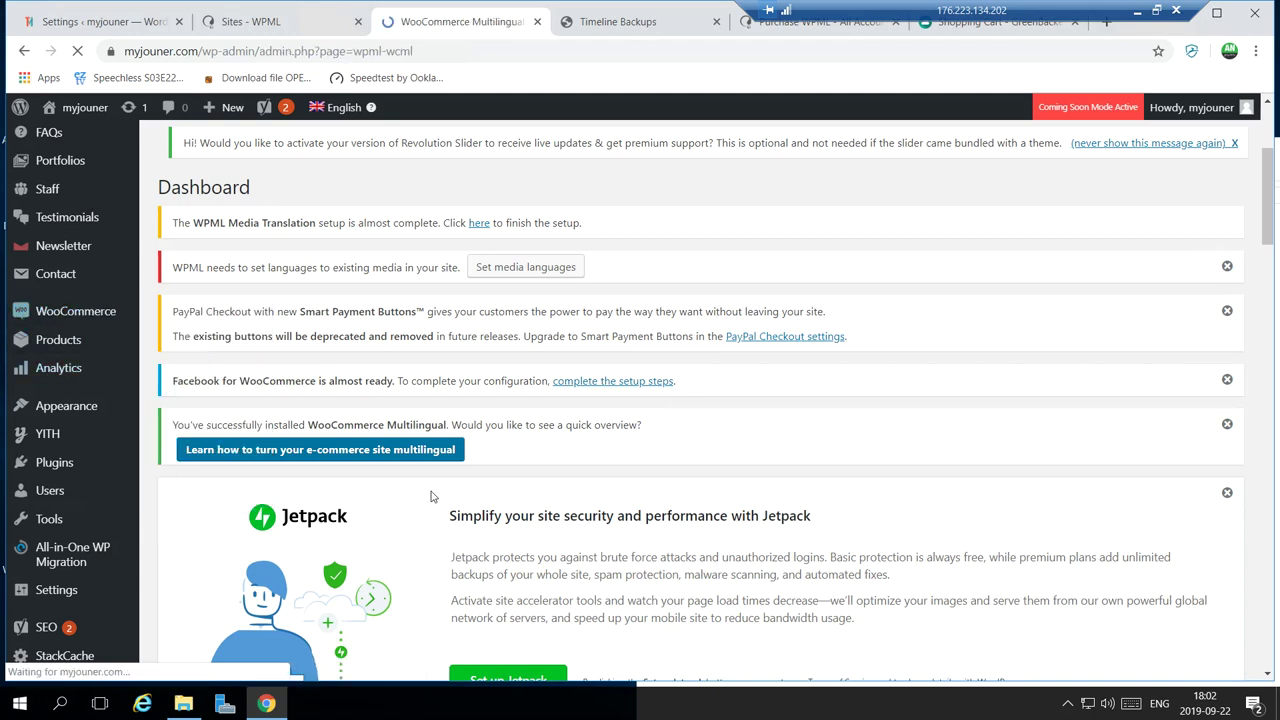
# Review the Products list and the product category translations.
pyautogui.scroll(-4, 459, 335)
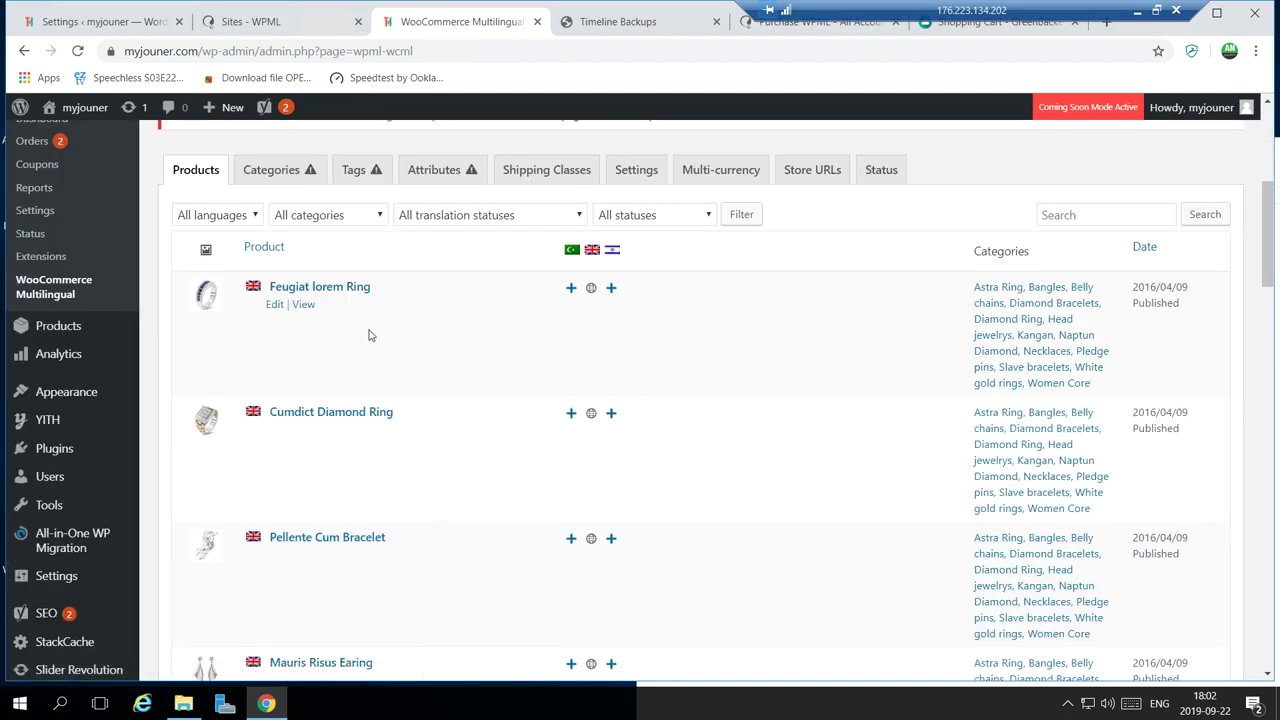
pyautogui.scroll(-5, 367, 334)
pyautogui.scroll(-3, 630, 435)
pyautogui.scroll(5, 633, 436)
pyautogui.scroll(6, 449, 366)
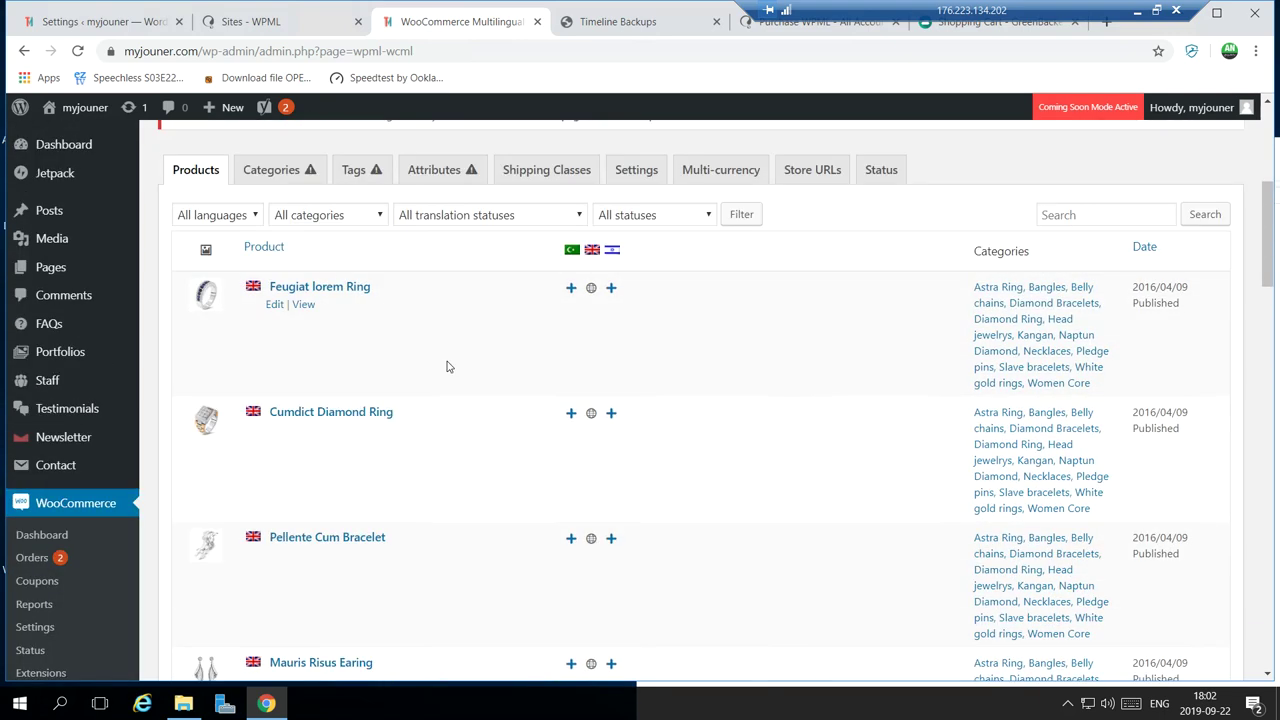
pyautogui.click(277, 424)
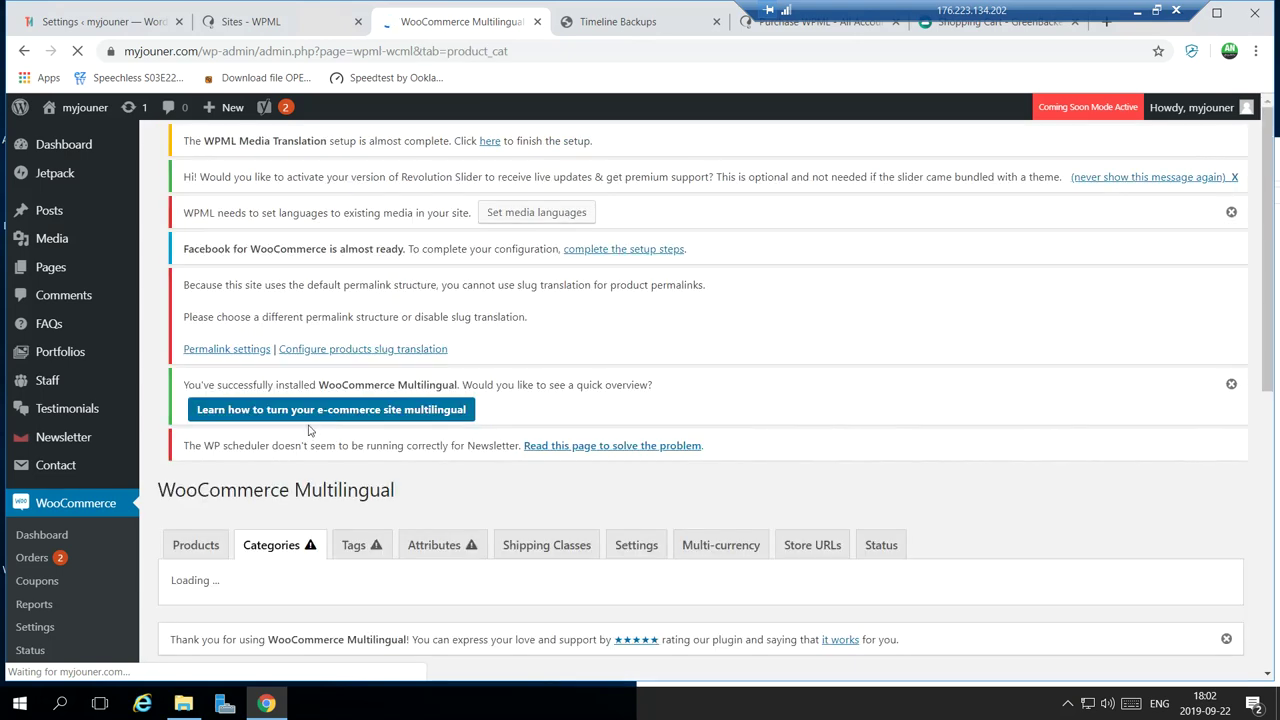
pyautogui.scroll(-2, 330, 470)
pyautogui.scroll(-2, 315, 471)
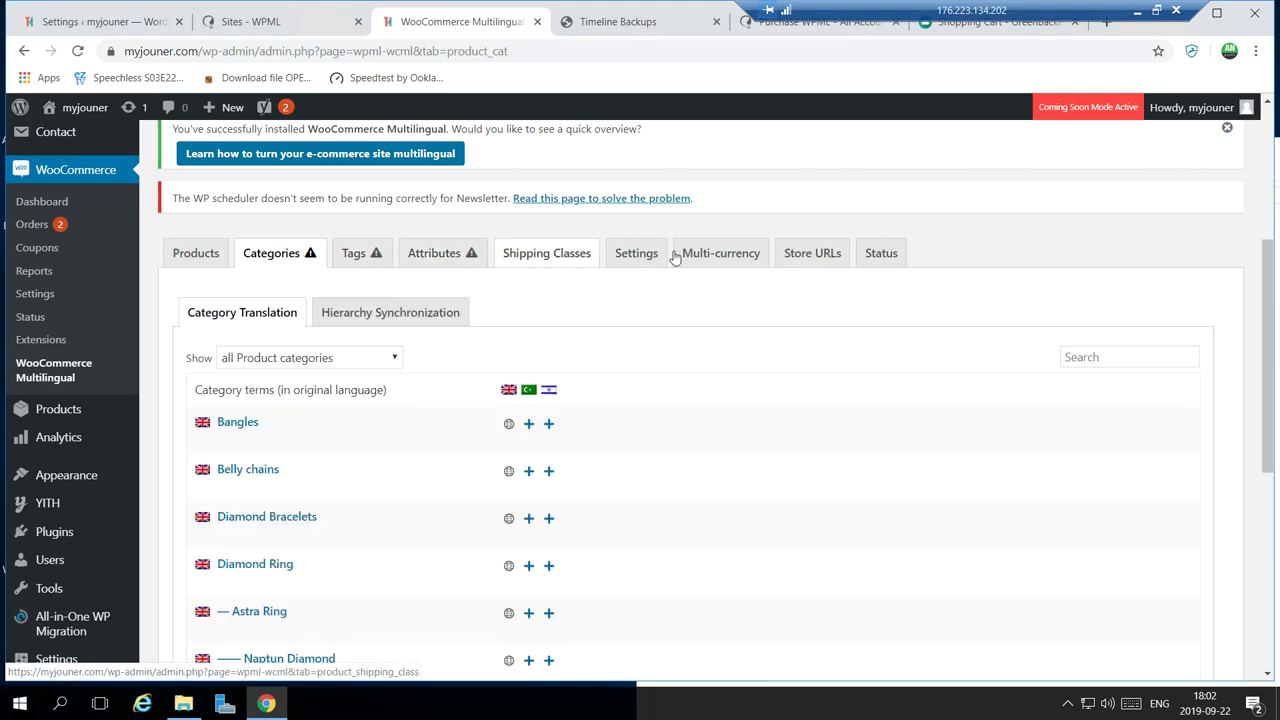
# Check the Multi-currency settings, which are disabled.
pyautogui.click(722, 257)
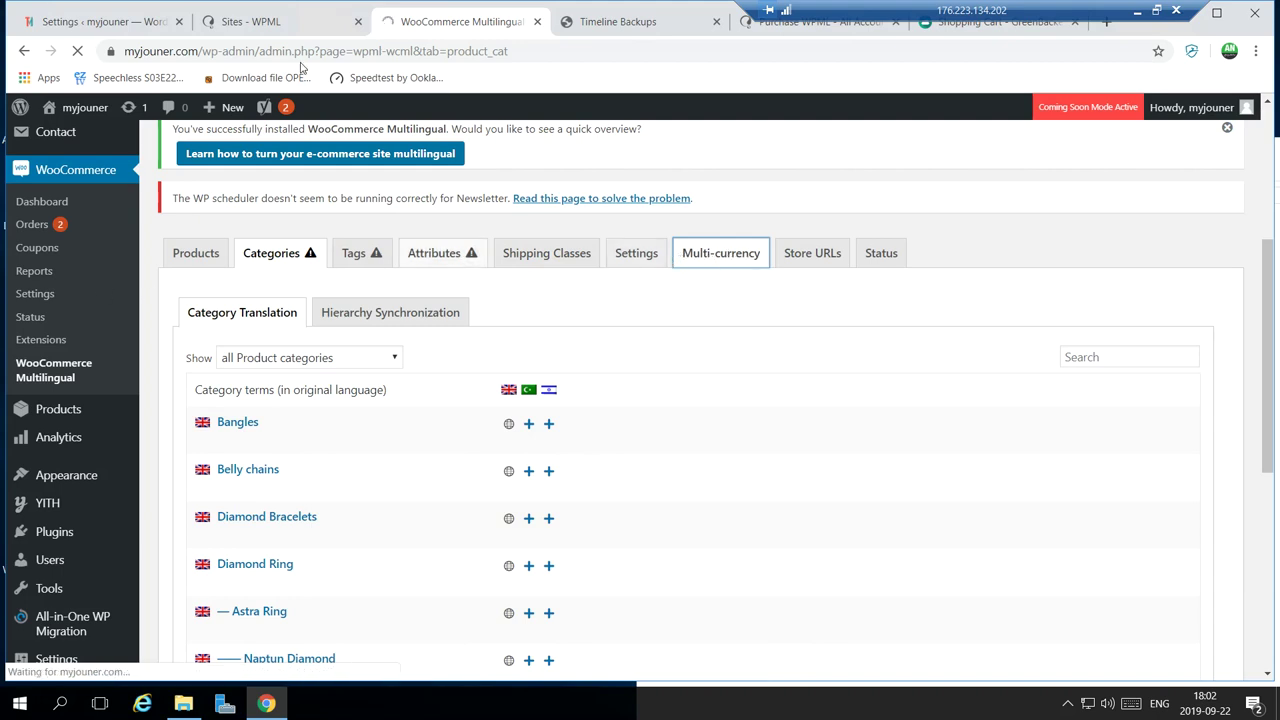
pyautogui.scroll(-4, 485, 343)
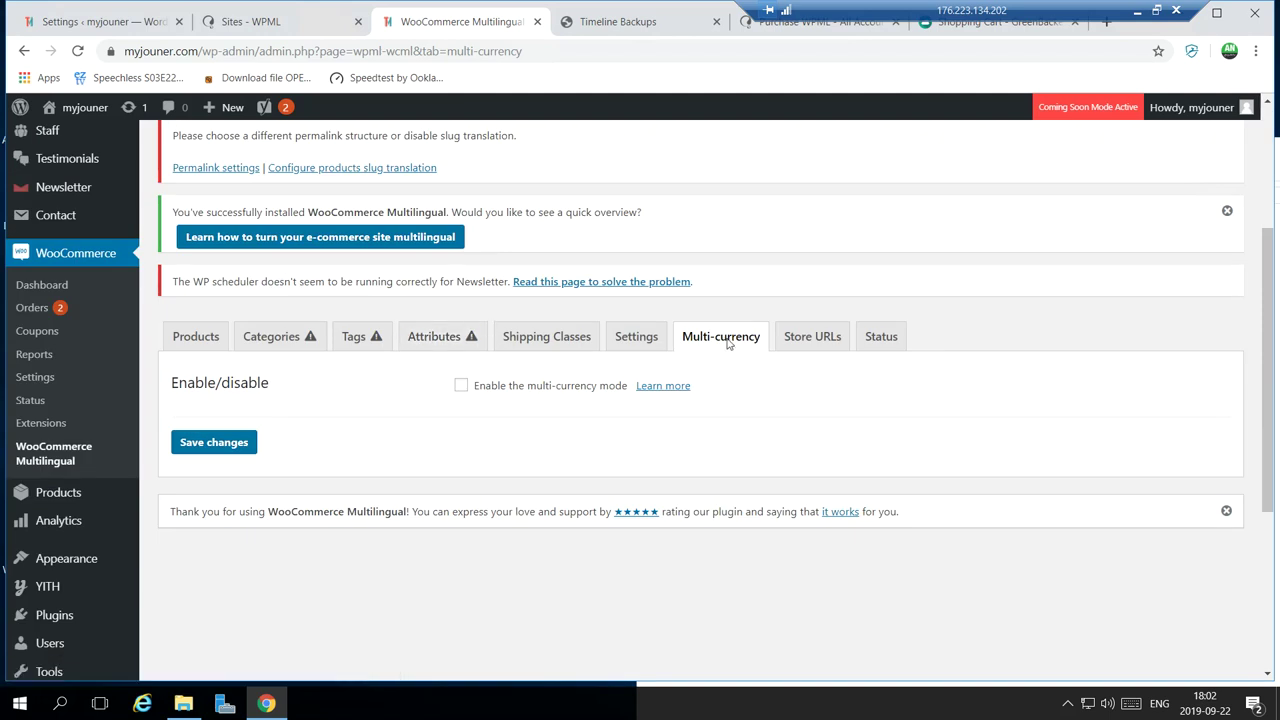
pyautogui.scroll(1, 507, 365)
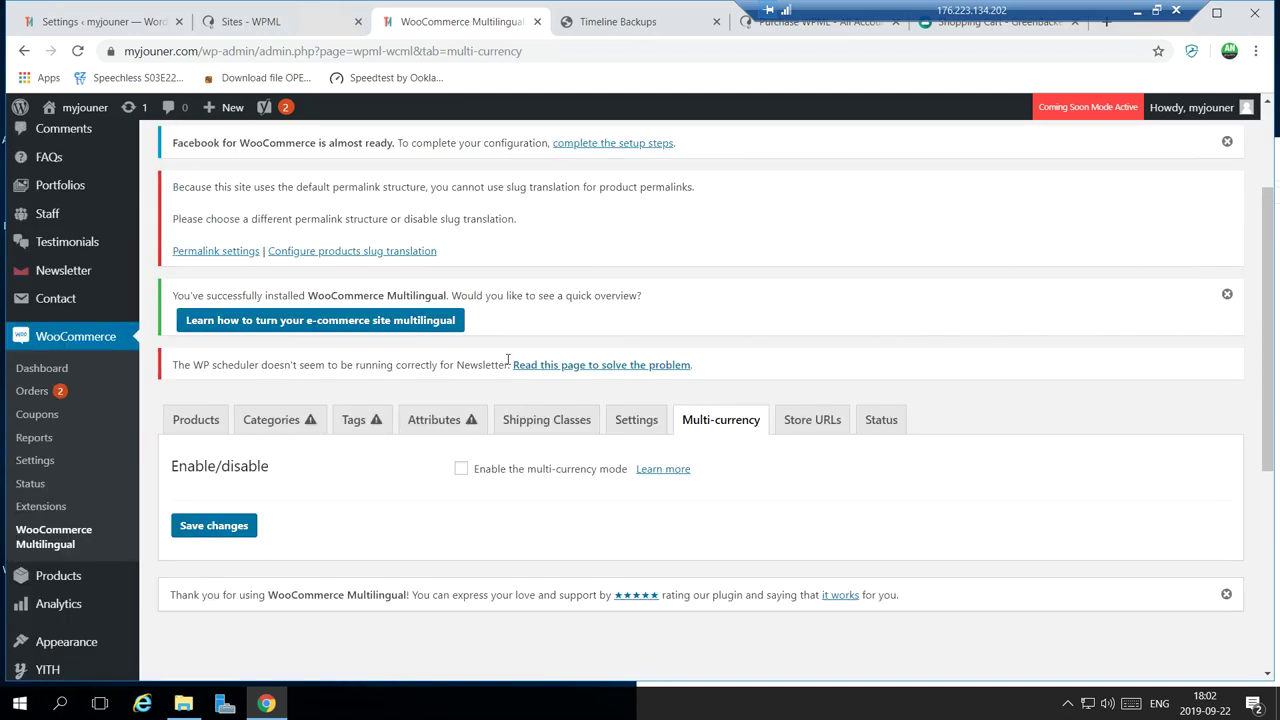
pyautogui.scroll(-1, 507, 360)
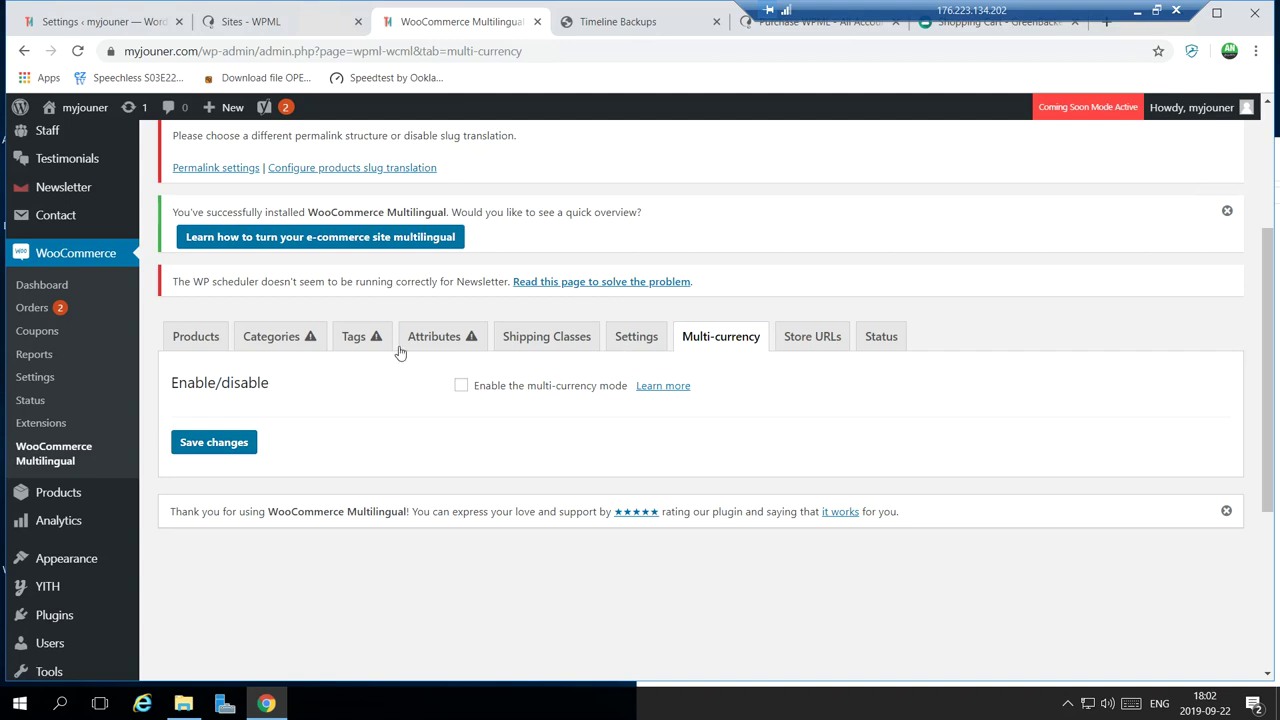
pyautogui.scroll(3, 290, 374)
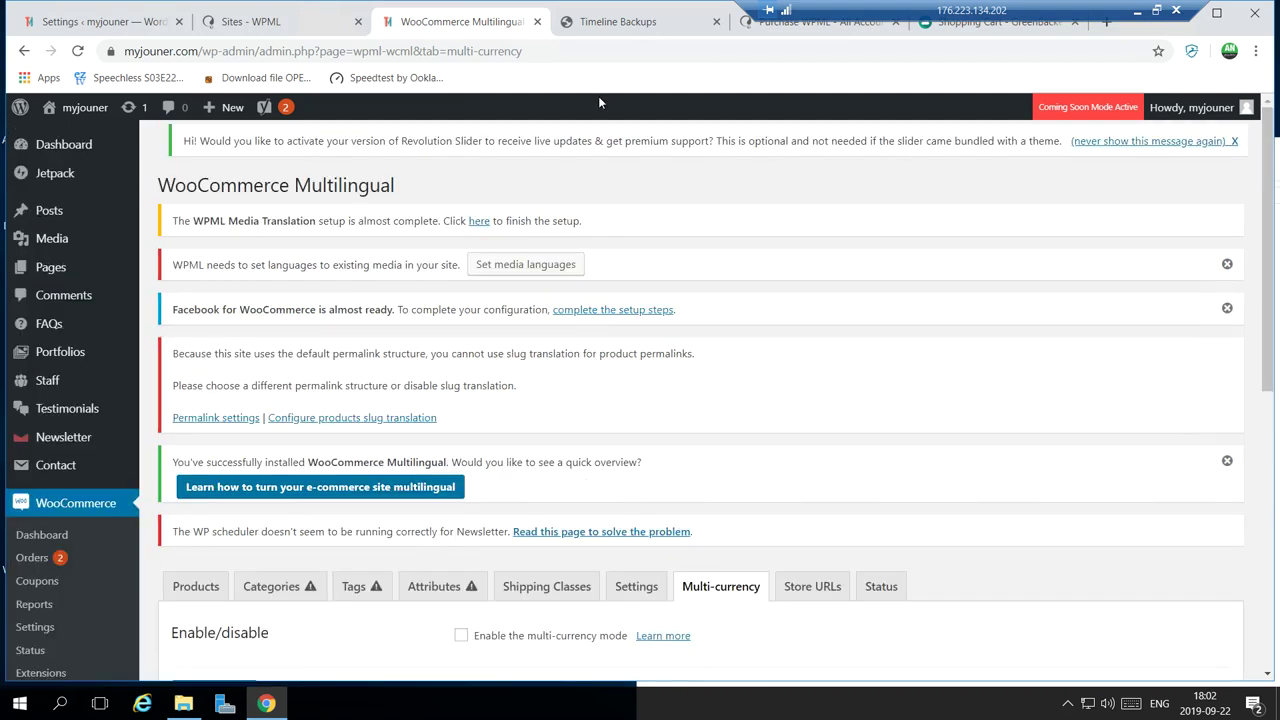
# Open the live site from the admin bar's site menu in a new tab.
pyautogui.moveTo(80, 108)
pyautogui.rightClick(78, 137)
pyautogui.click(108, 148)
# Browse the Diamond Jewelry online Store homepage in the new tab.
pyautogui.click(525, 30)
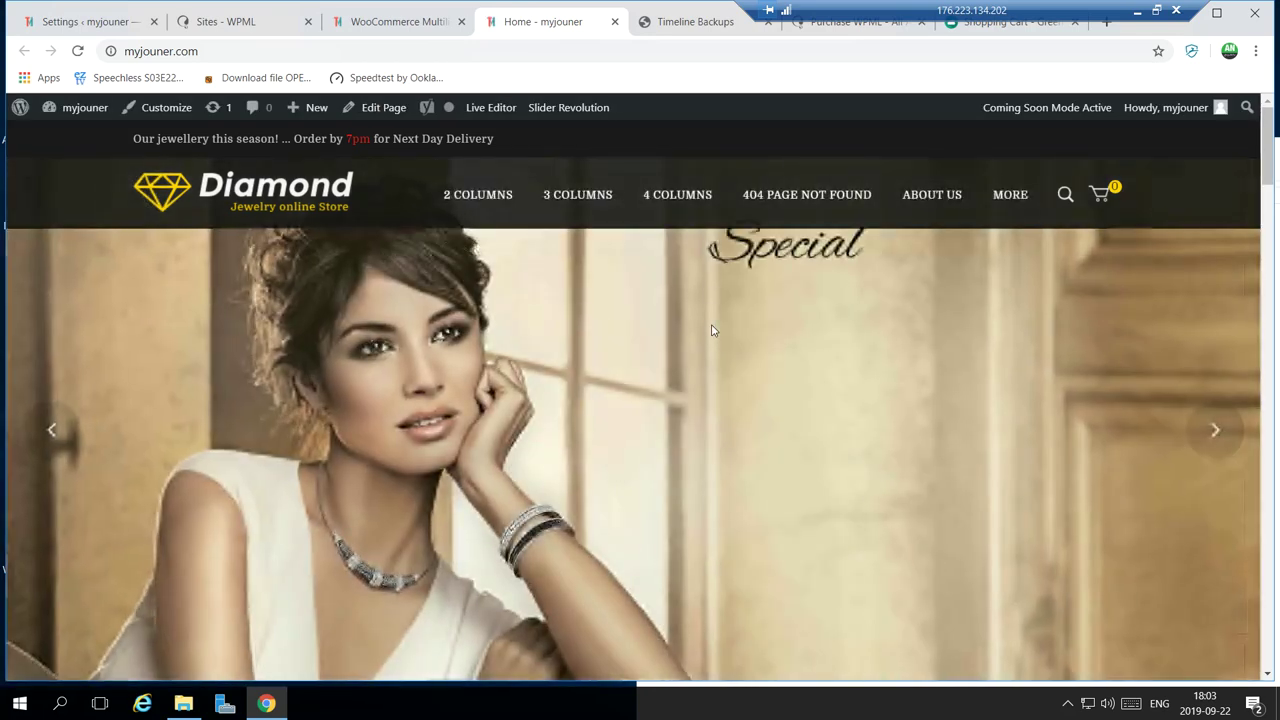
pyautogui.scroll(-7, 716, 329)
pyautogui.scroll(7, 736, 332)
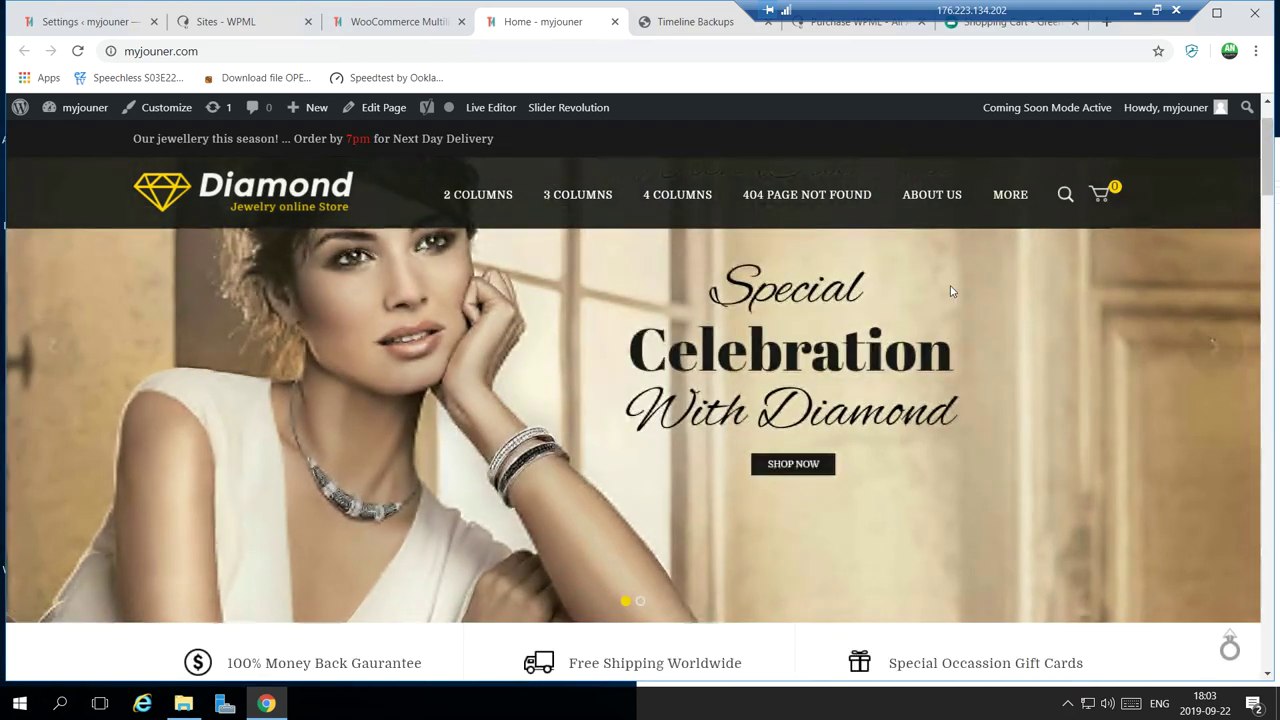
pyautogui.scroll(-10, 698, 377)
pyautogui.scroll(-15, 698, 376)
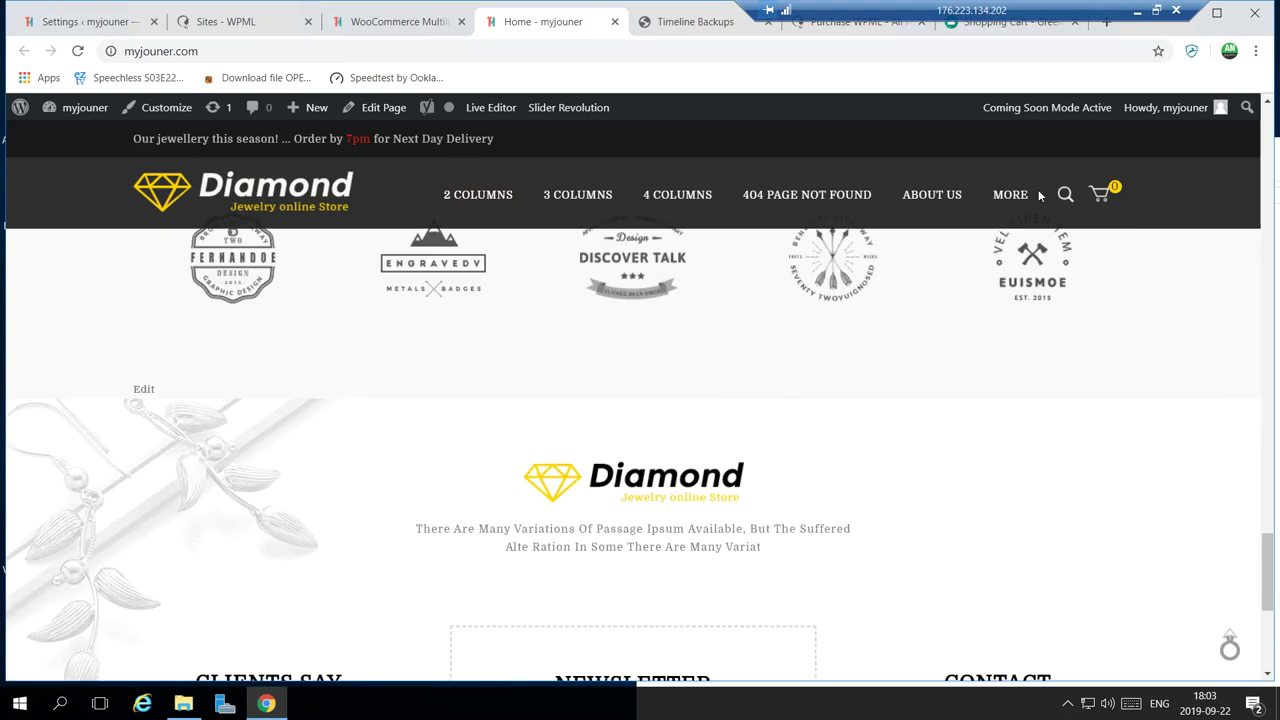
pyautogui.moveTo(1015, 200)
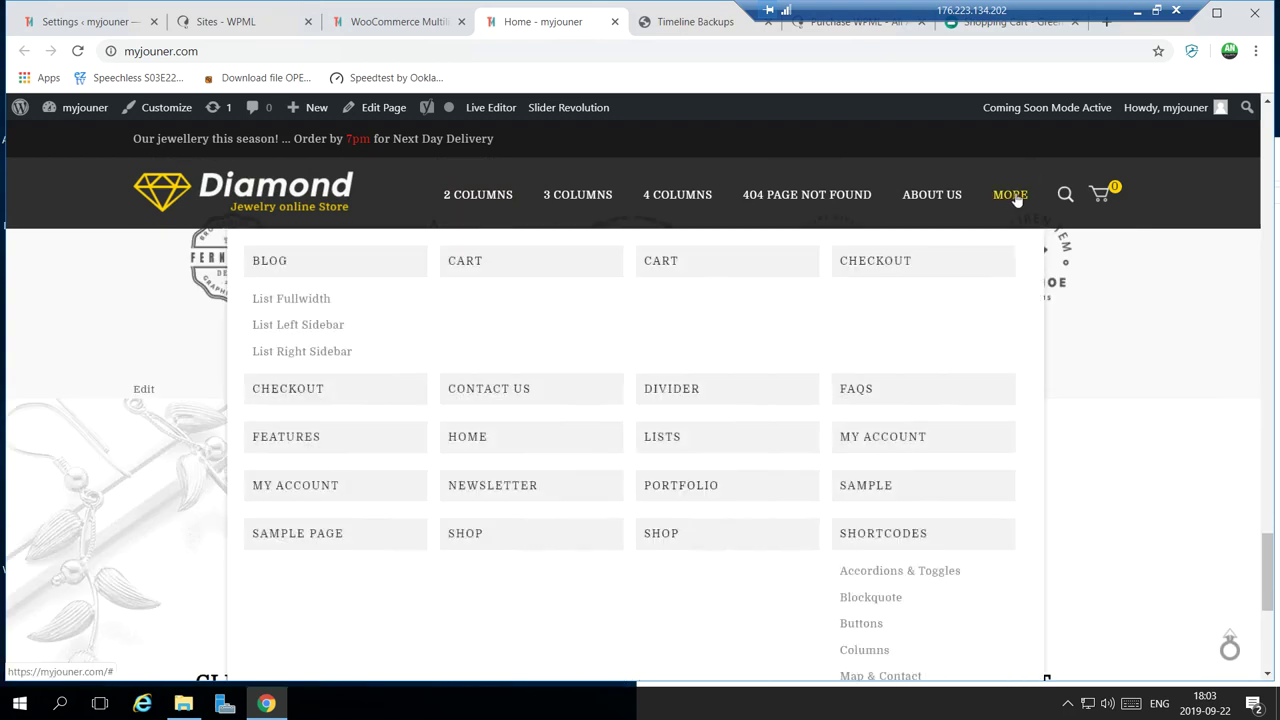
pyautogui.scroll(-2, 963, 234)
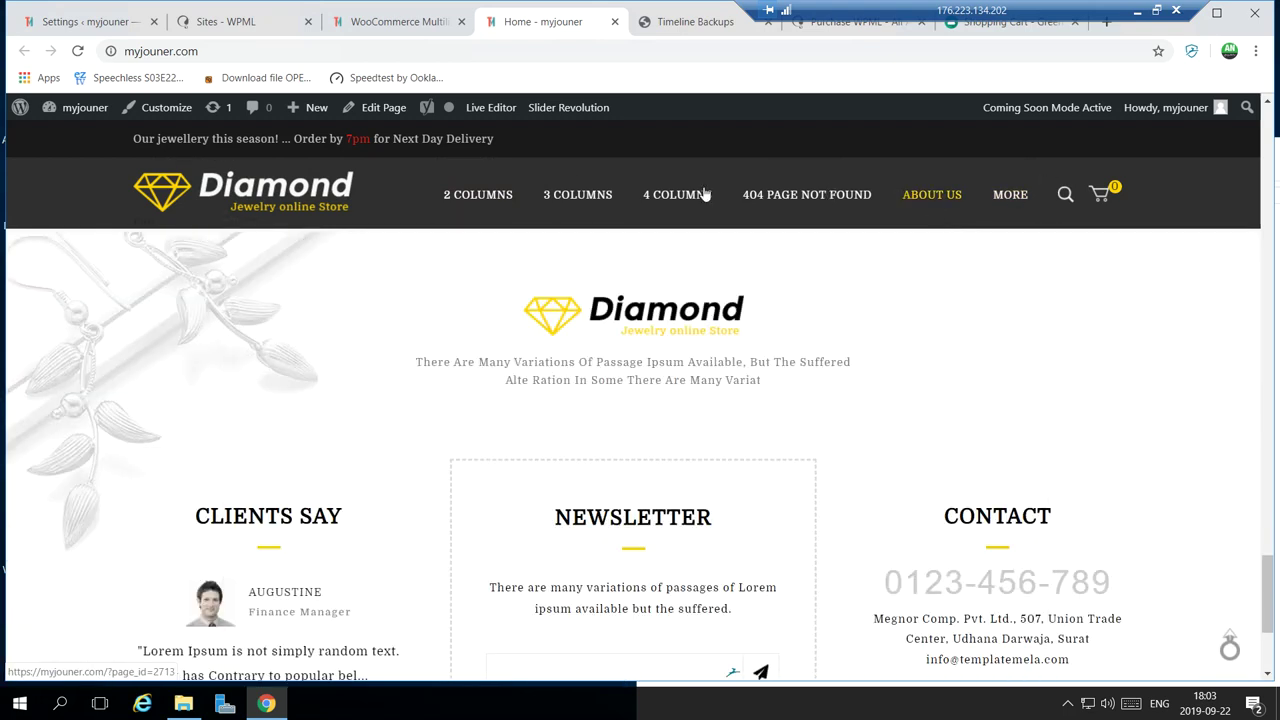
pyautogui.scroll(15, 495, 205)
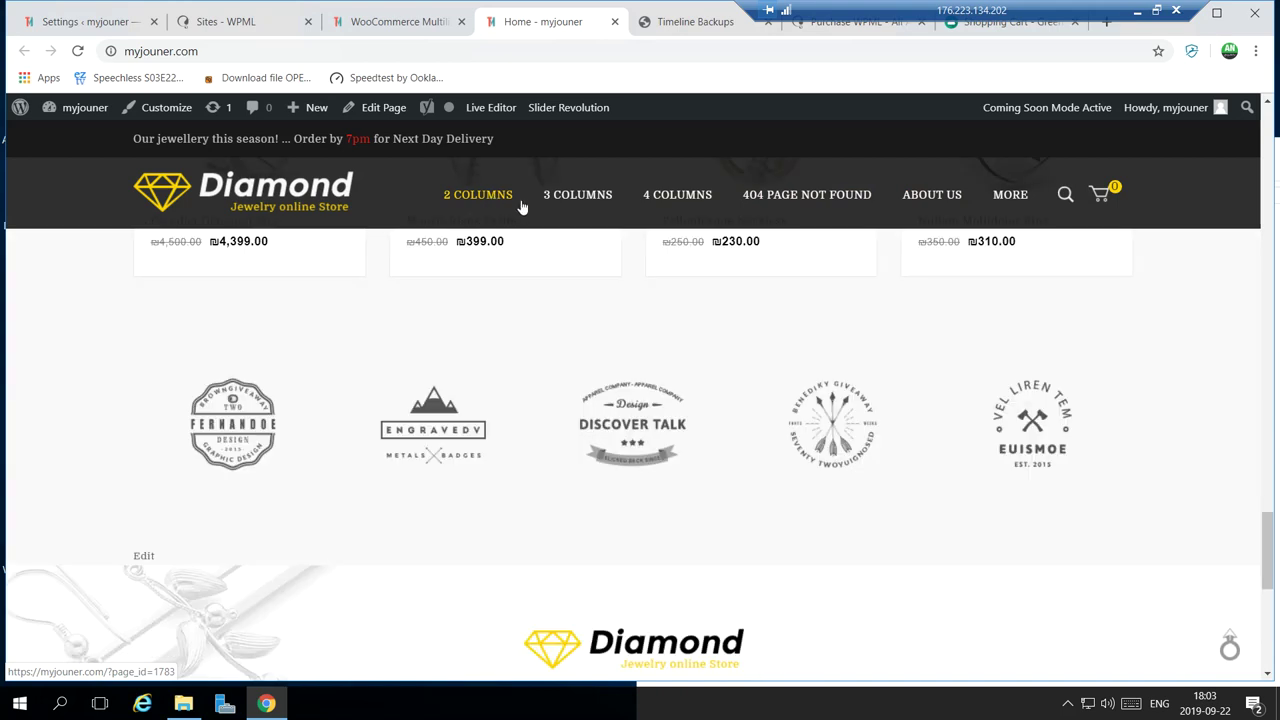
pyautogui.scroll(-5, 518, 206)
pyautogui.scroll(5, 600, 210)
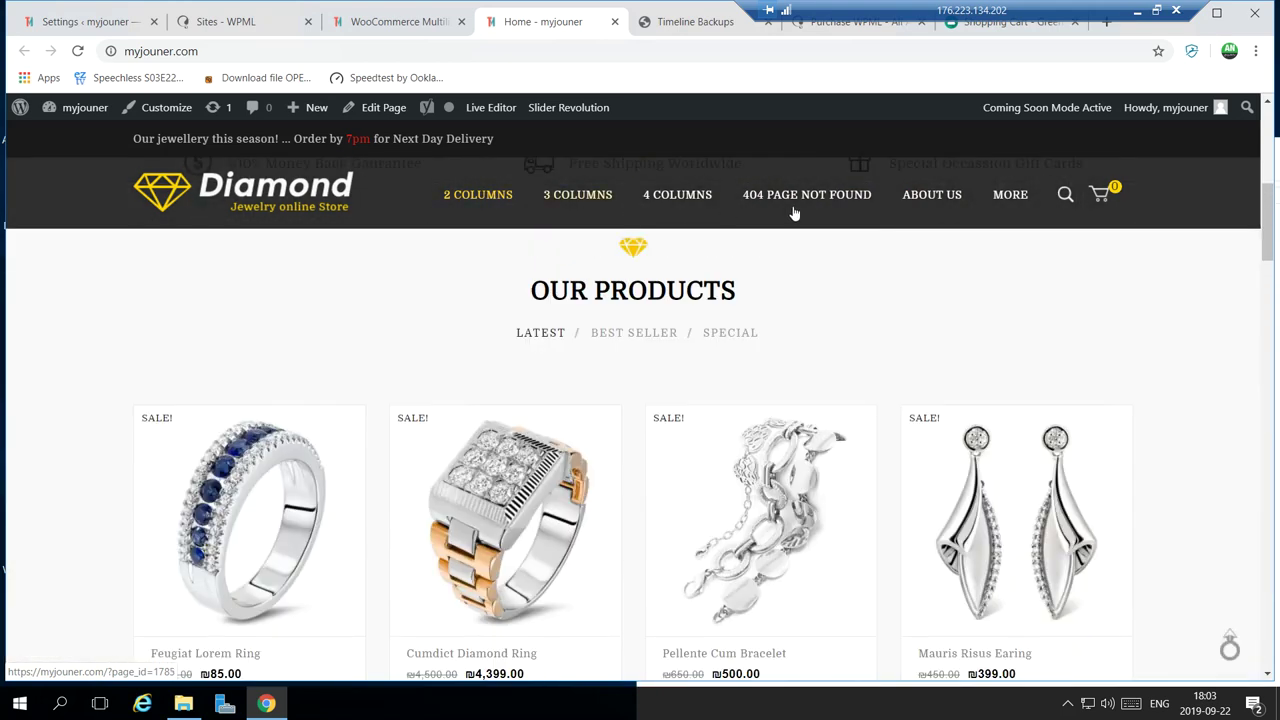
# Start a new Page from the admin bar's + New menu.
pyautogui.scroll(5, 662, 415)
pyautogui.scroll(2, 662, 415)
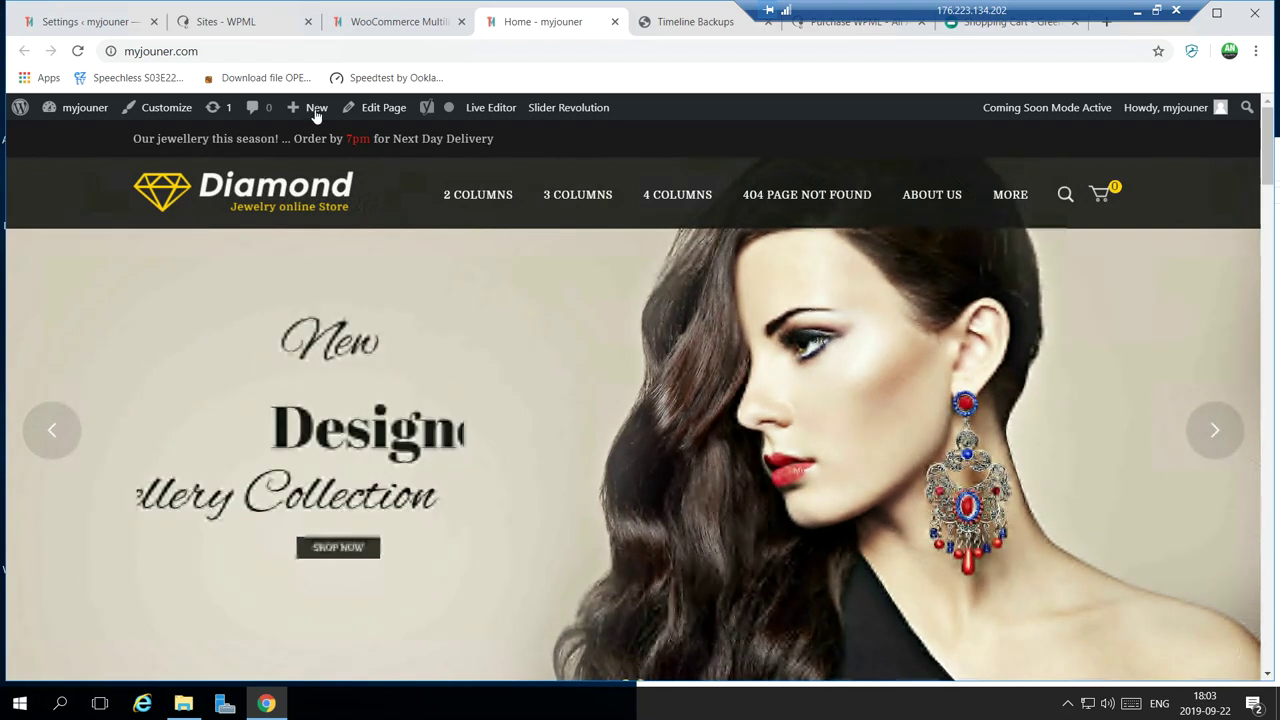
pyautogui.moveTo(315, 111)
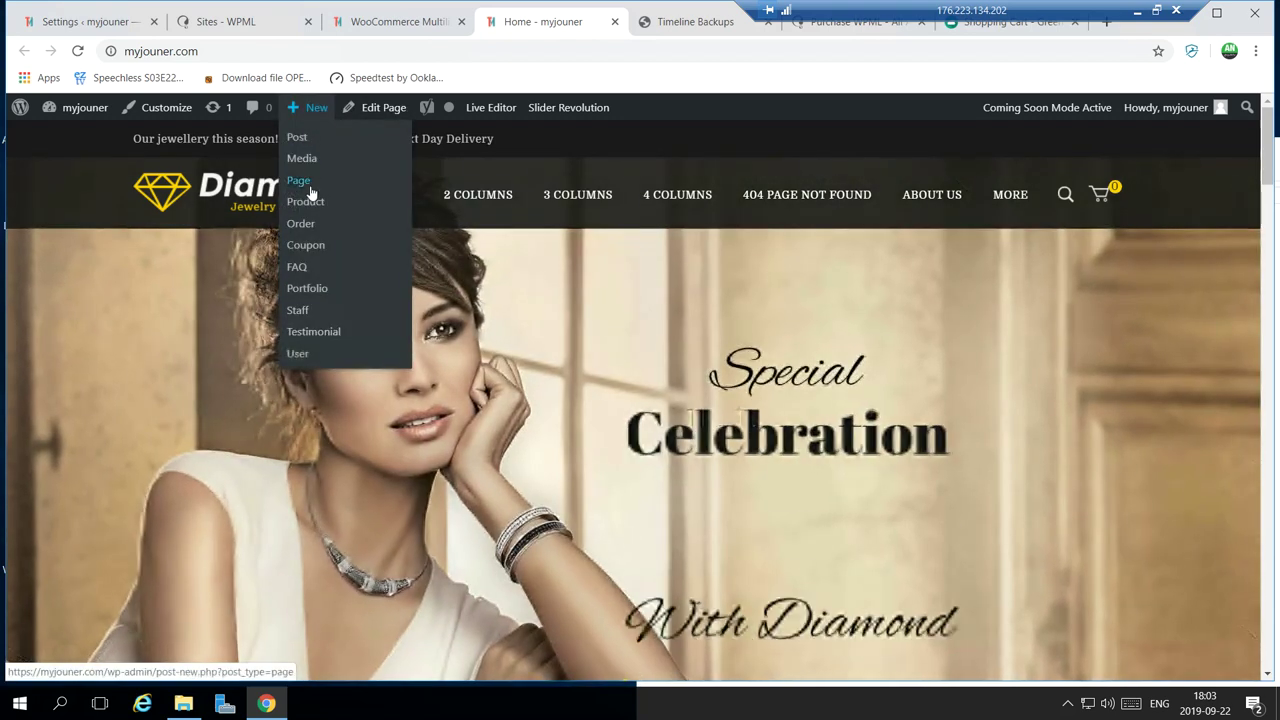
pyautogui.click(306, 181)
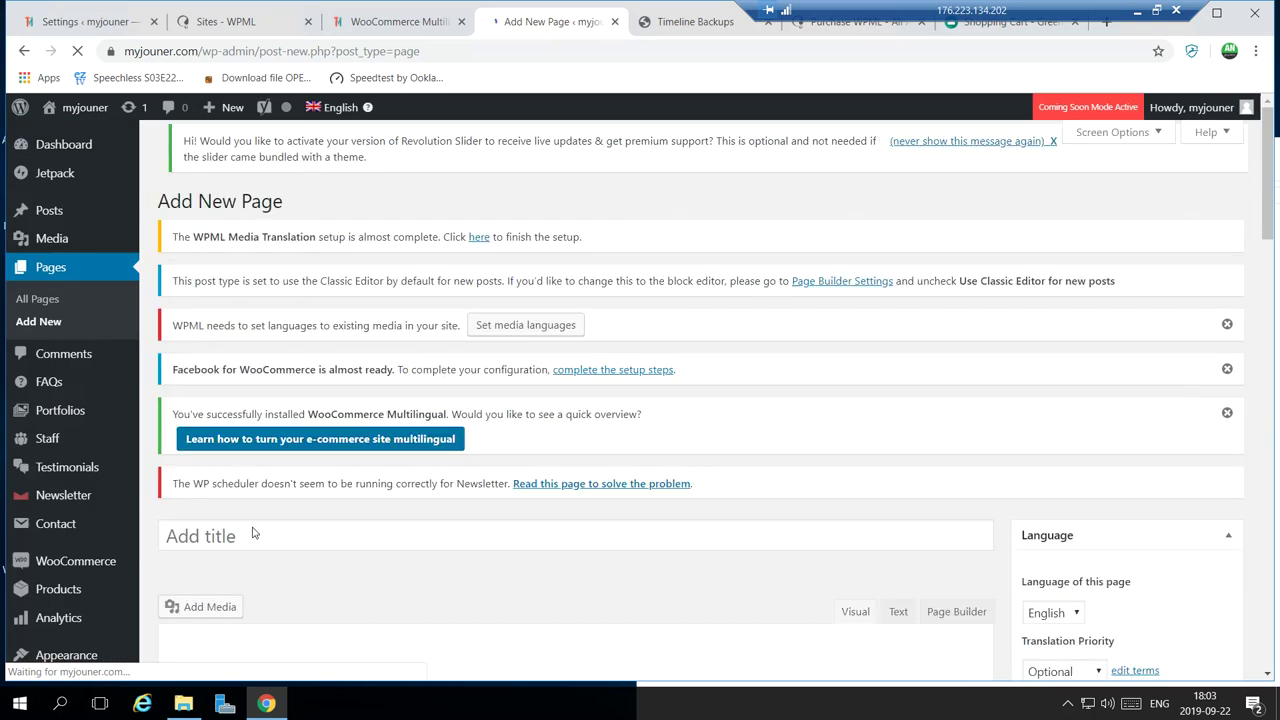
# Publish an English page titled 'r2' with the body text 'english'.
pyautogui.write('r2')
pyautogui.scroll(-3, 1078, 493)
pyautogui.click(539, 456)
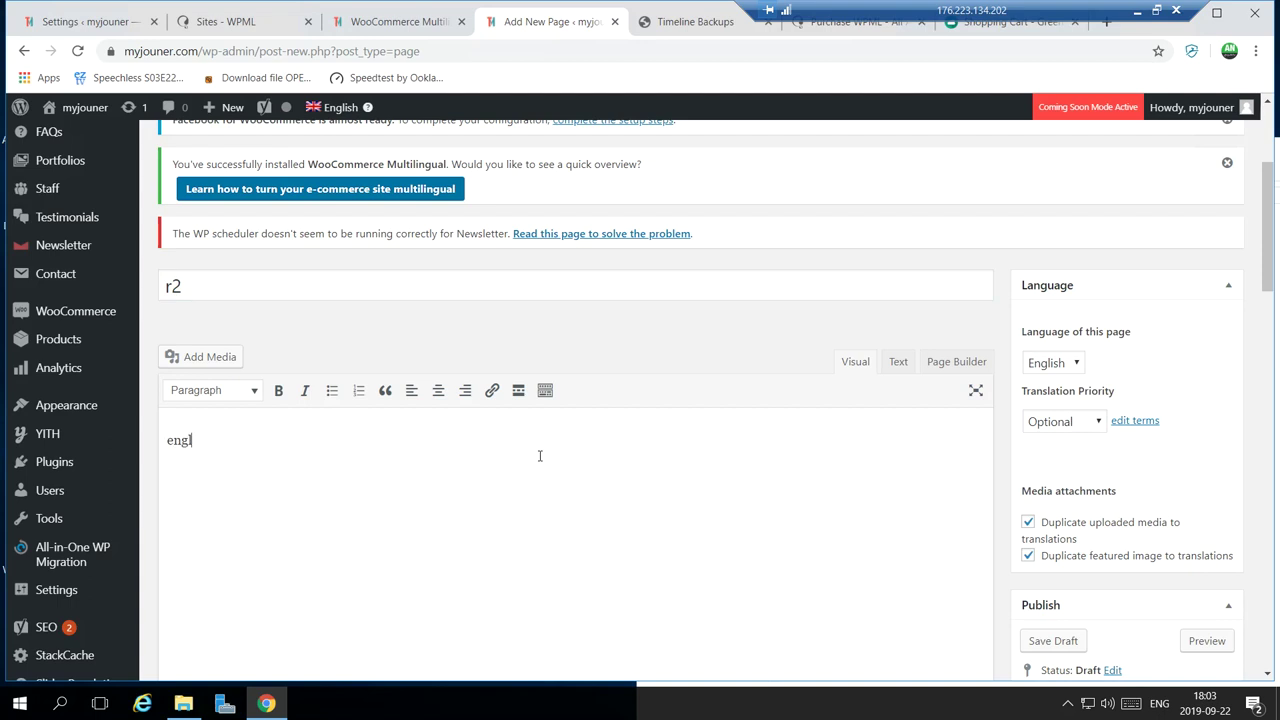
pyautogui.write('english')
pyautogui.scroll(-2, 1015, 515)
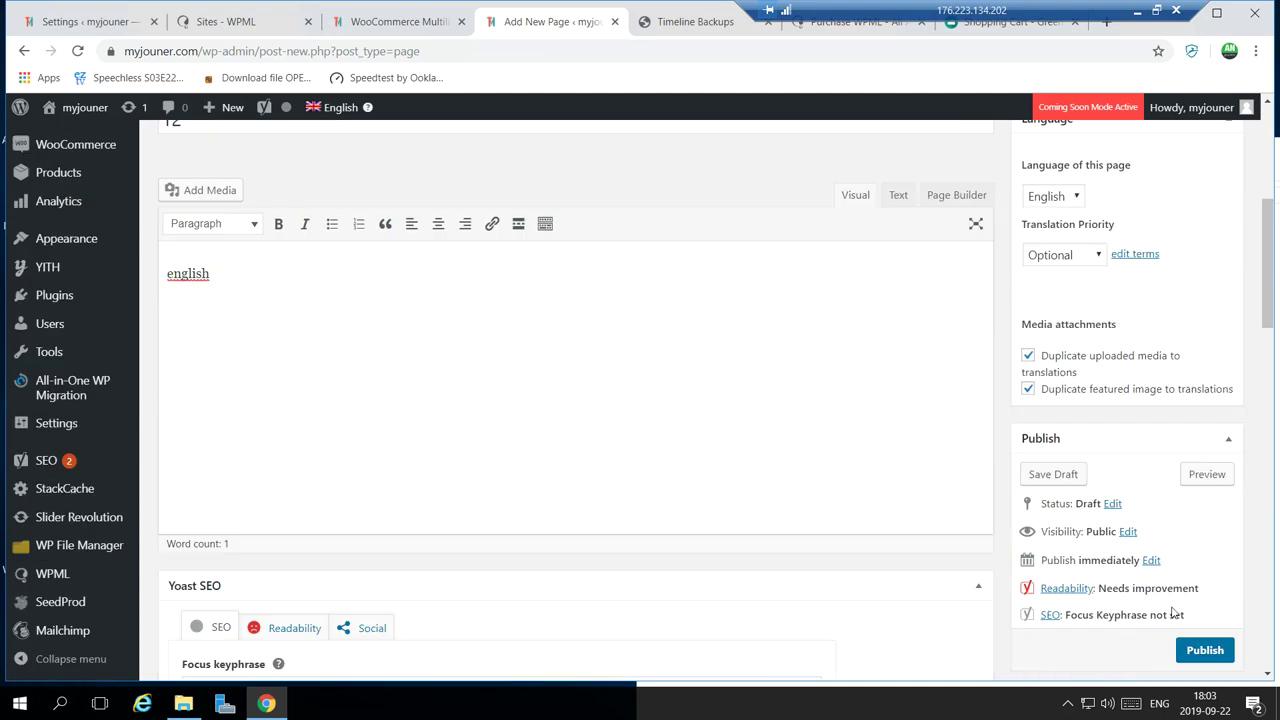
pyautogui.click(1203, 658)
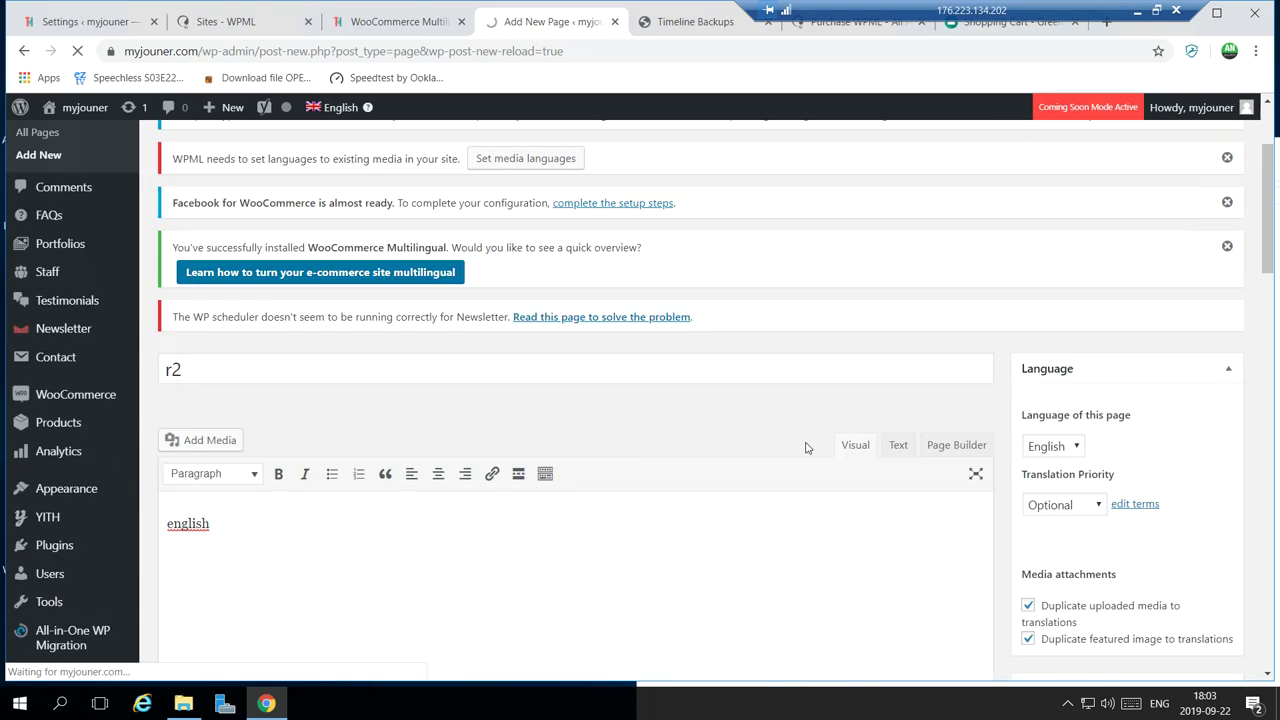
pyautogui.hotkey('ctrl', 'a')
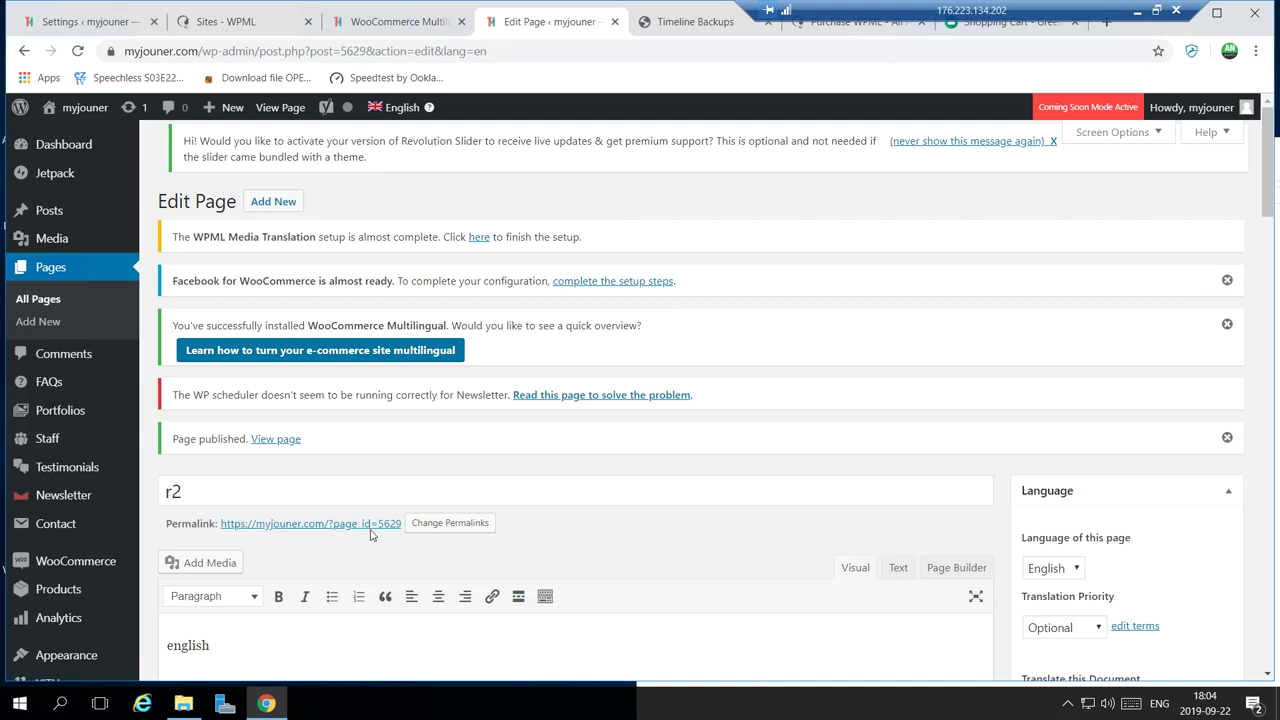
# Set the permalink structure to Post name and save the change.
pyautogui.scroll(-2, 337, 529)
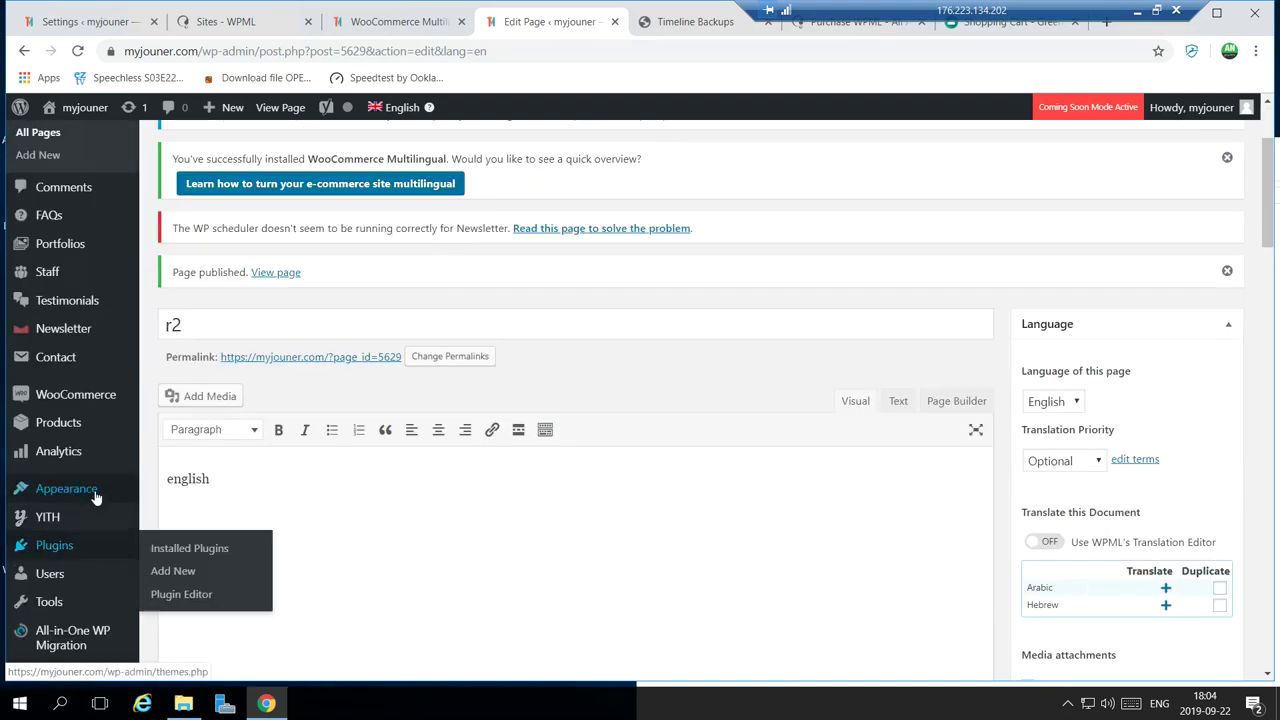
pyautogui.moveTo(96, 497)
pyautogui.scroll(-1, 78, 520)
pyautogui.moveTo(72, 533)
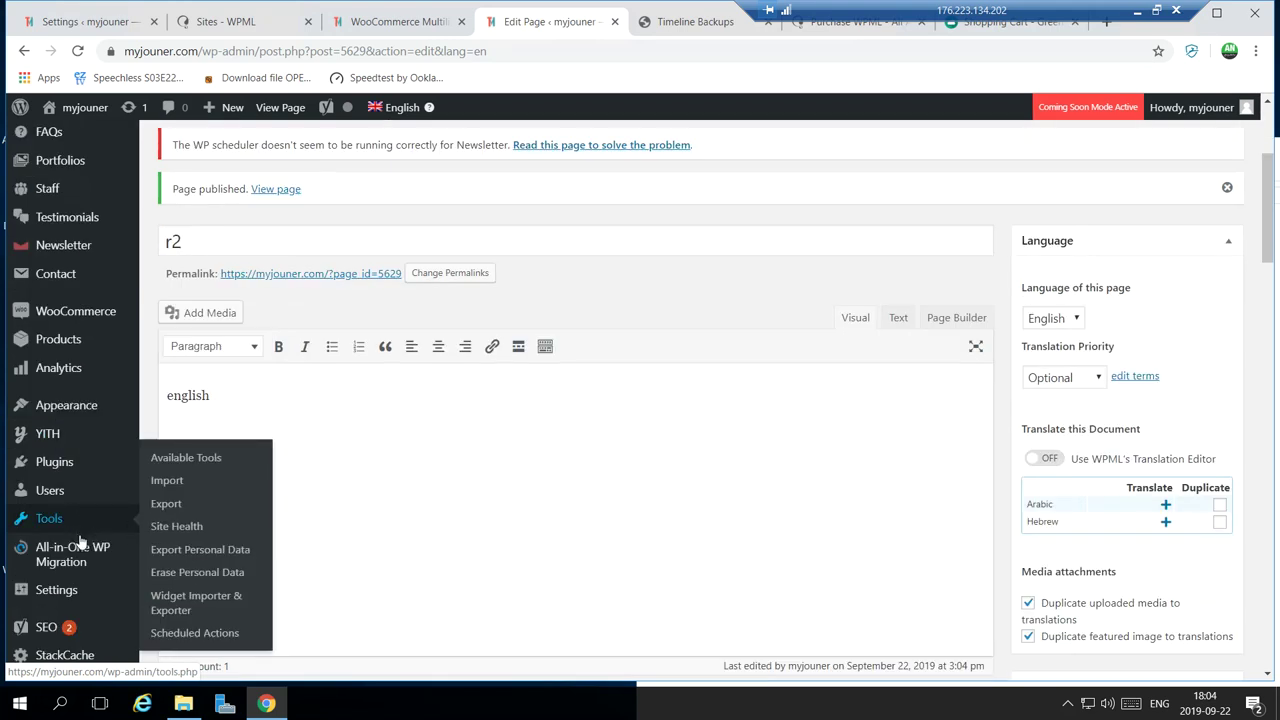
pyautogui.moveTo(74, 600)
pyautogui.click(178, 587)
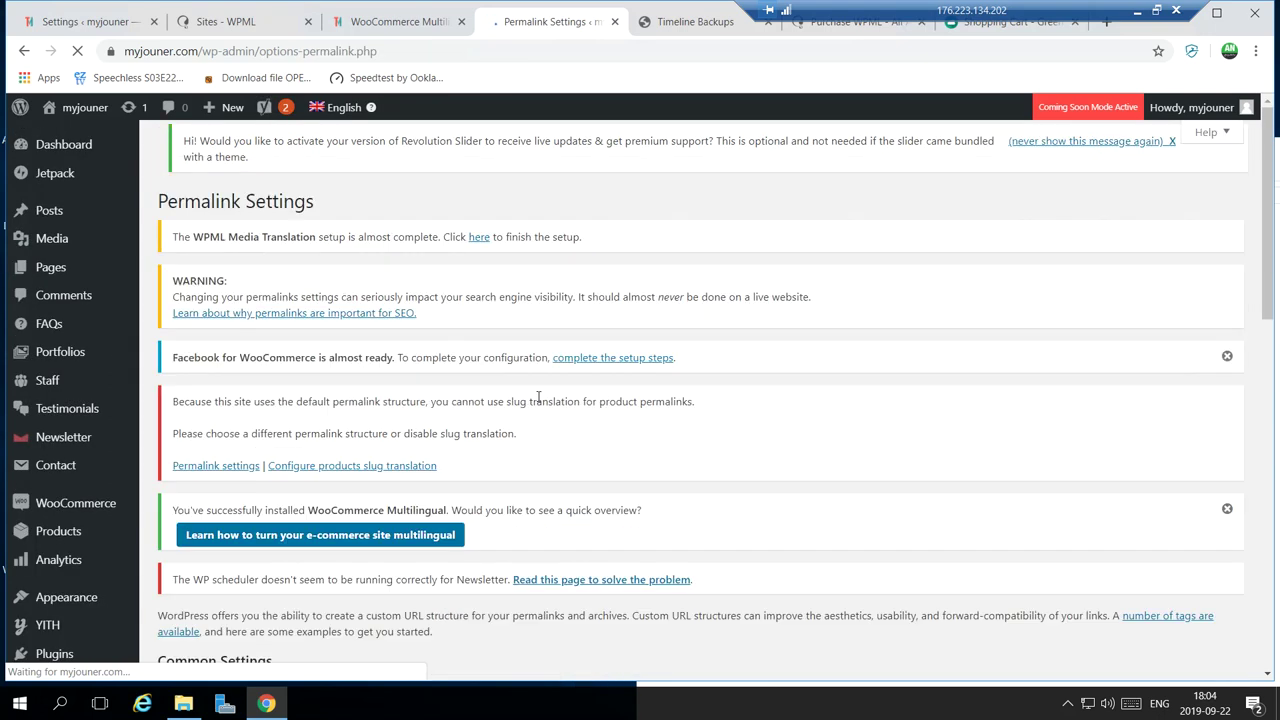
pyautogui.scroll(-4, 530, 398)
pyautogui.scroll(-3, 530, 398)
pyautogui.click(224, 254)
pyautogui.scroll(2, 714, 411)
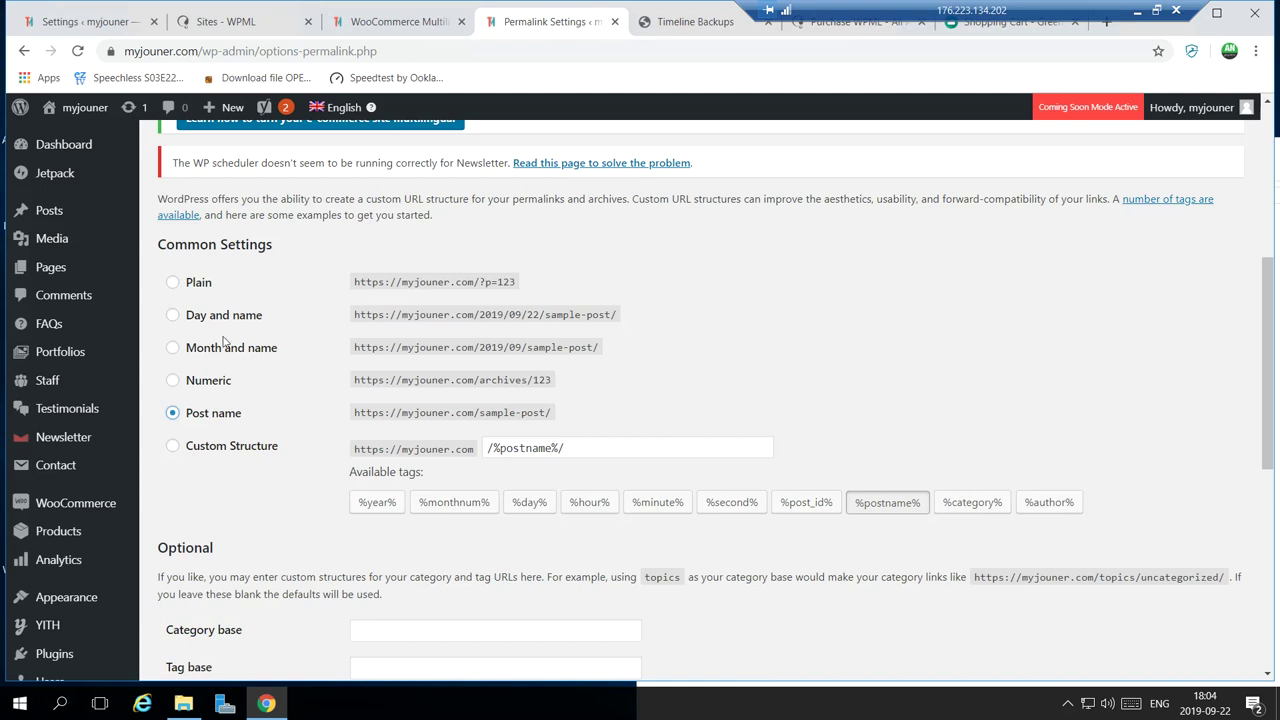
pyautogui.scroll(-6, 499, 413)
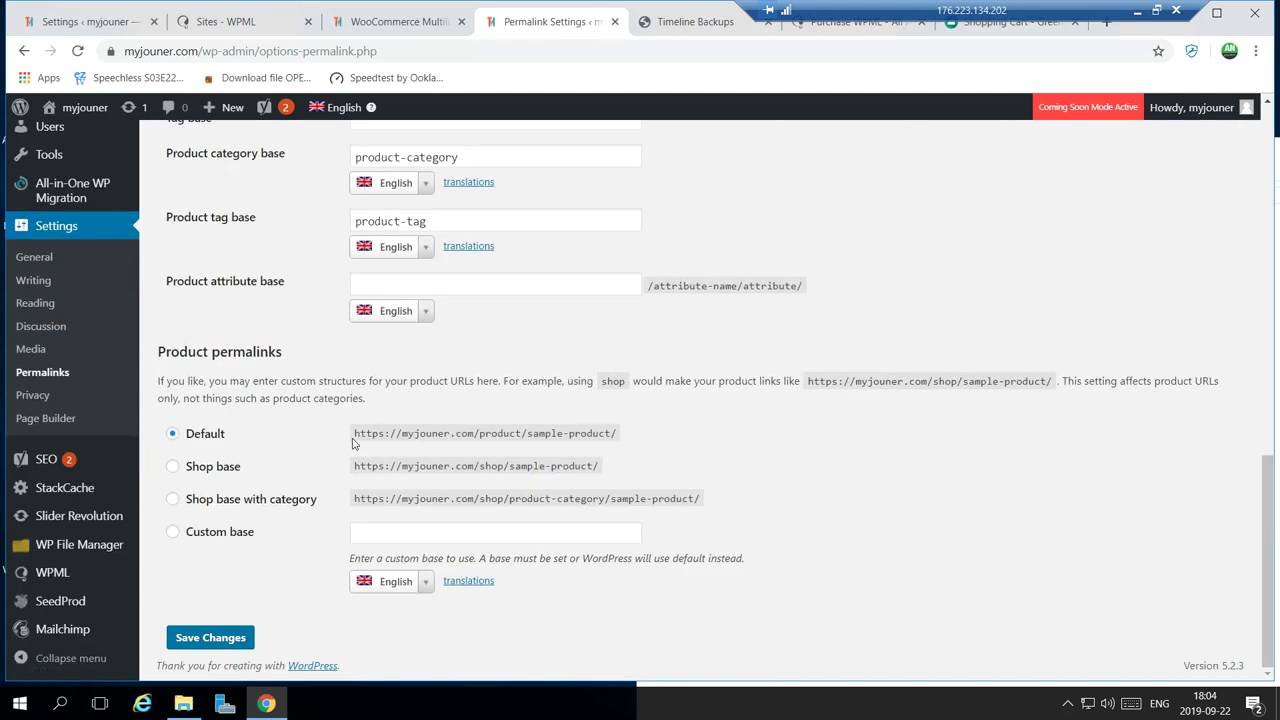
pyautogui.click(198, 643)
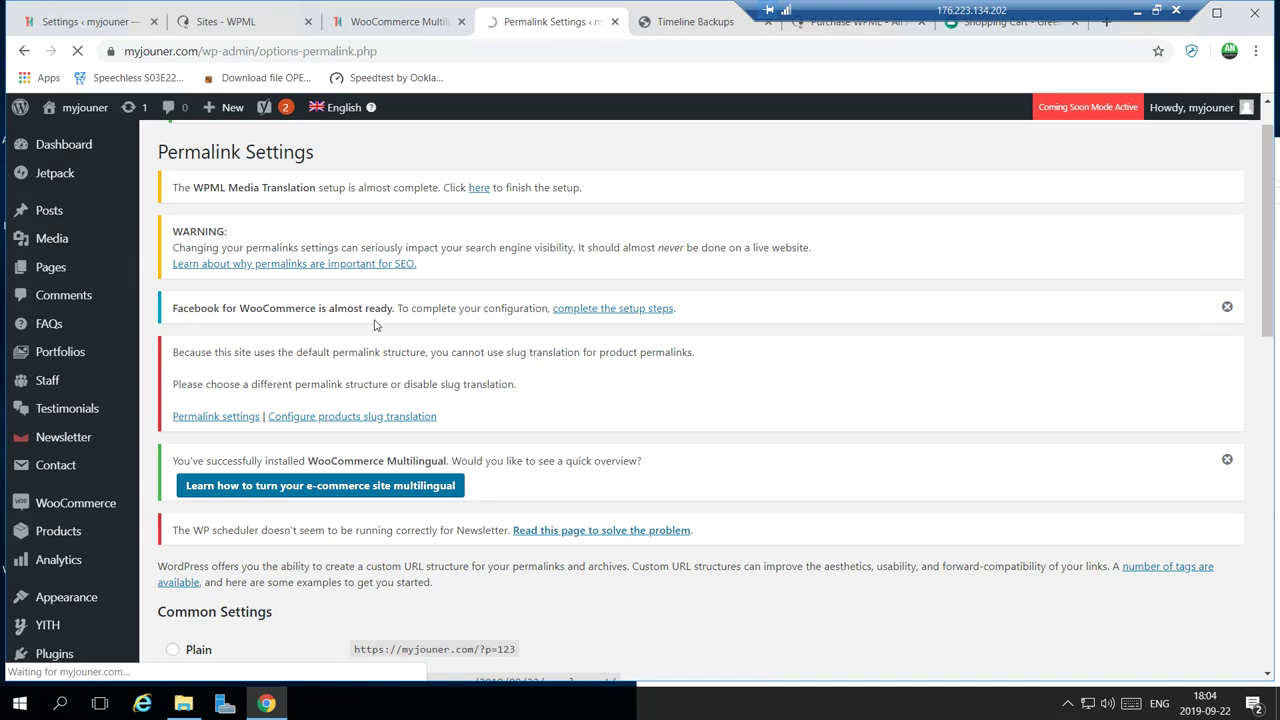
# Open the All Pages list in a new tab and switch to it.
pyautogui.moveTo(60, 267)
pyautogui.click(167, 281)
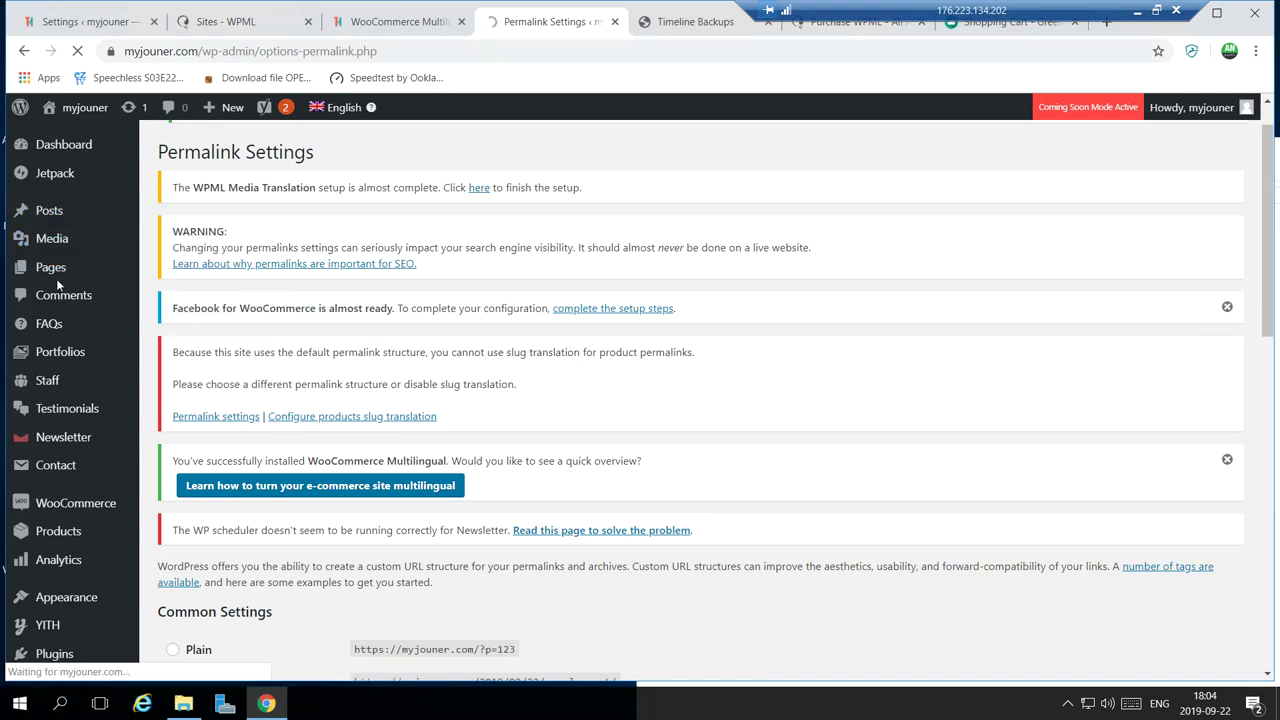
pyautogui.moveTo(56, 274)
pyautogui.middleClick(162, 272)
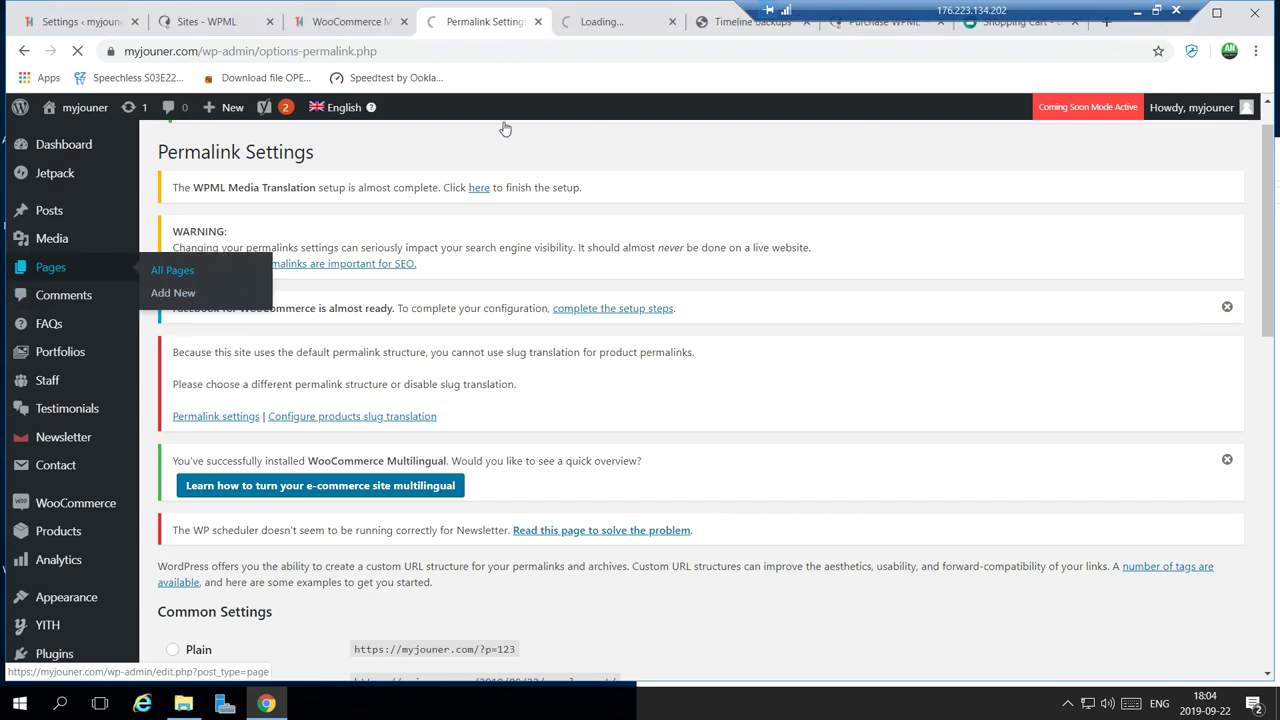
pyautogui.click(600, 21)
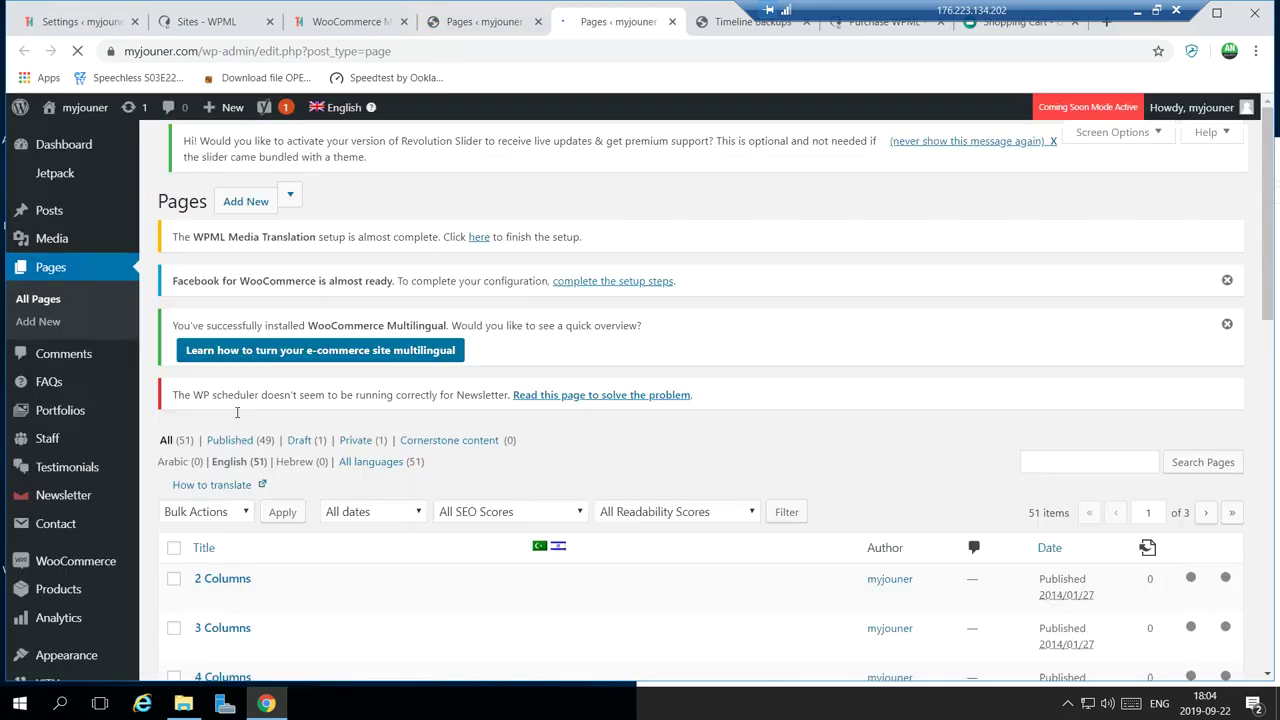
# Sort the pages list by date and open the r2 page for editing.
pyautogui.scroll(-2, 322, 440)
pyautogui.scroll(-4, 594, 409)
pyautogui.scroll(6, 640, 430)
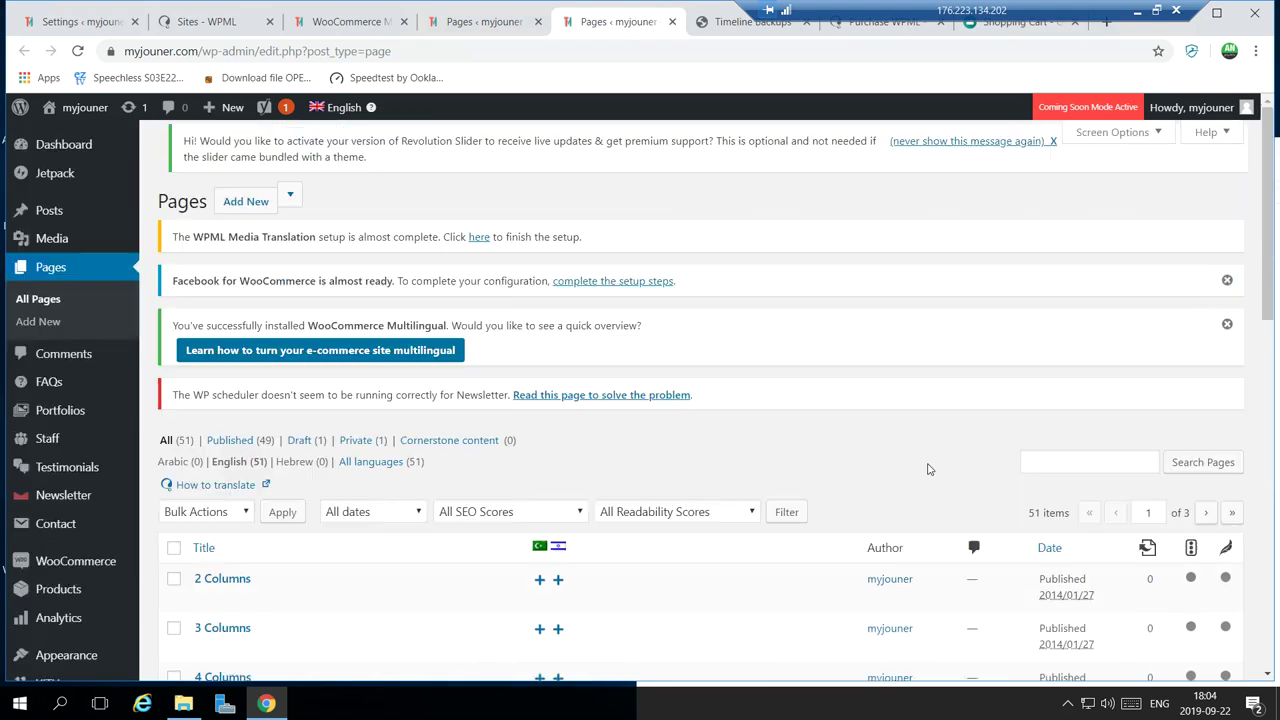
pyautogui.click(1050, 550)
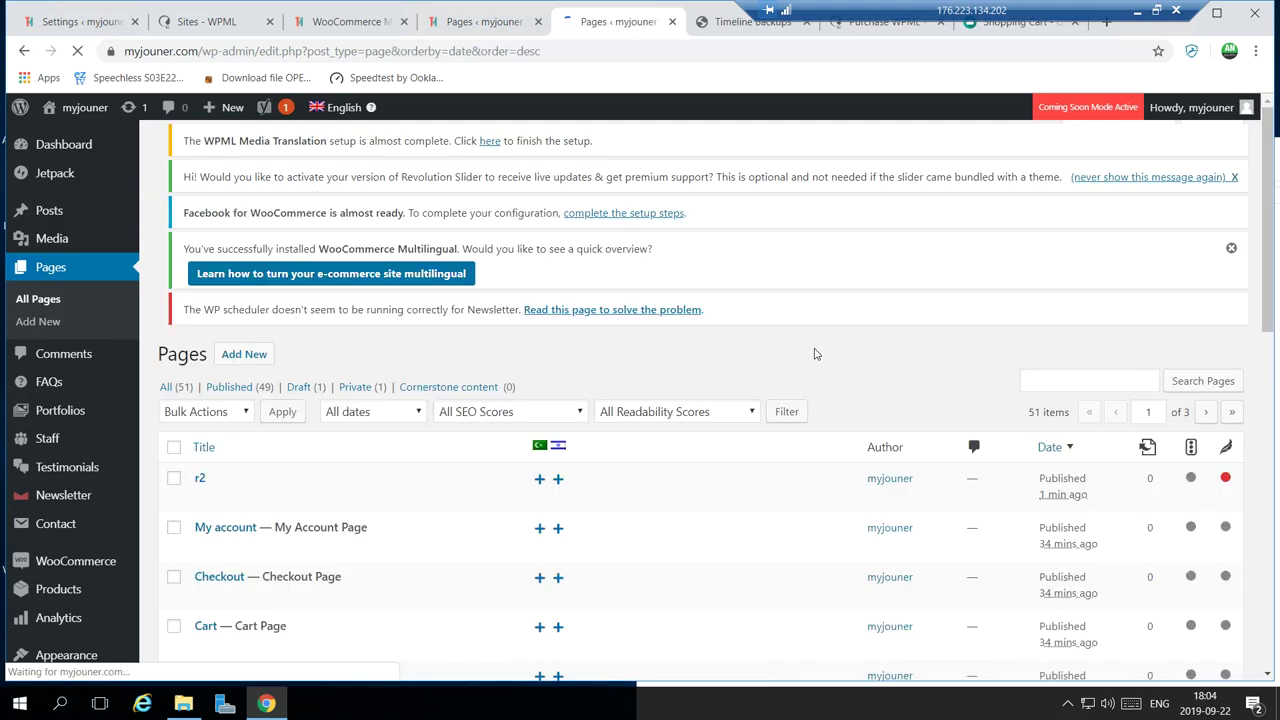
pyautogui.scroll(-1, 666, 408)
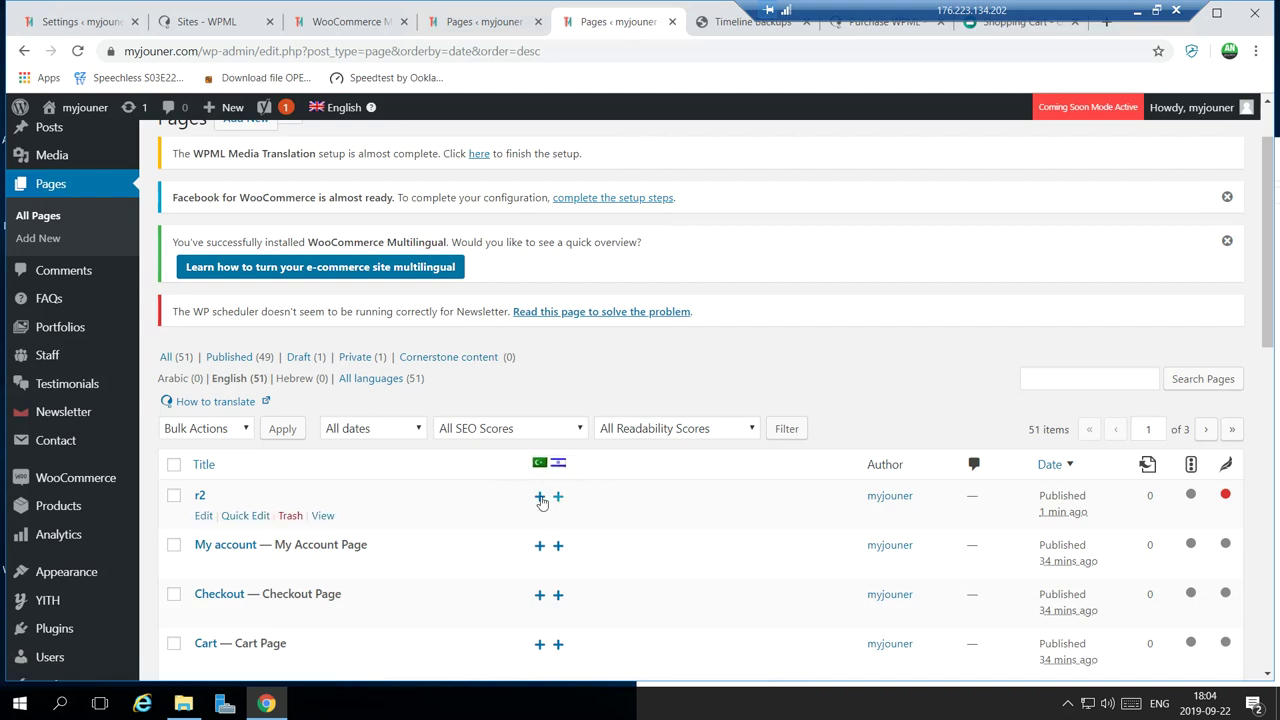
pyautogui.click(203, 516)
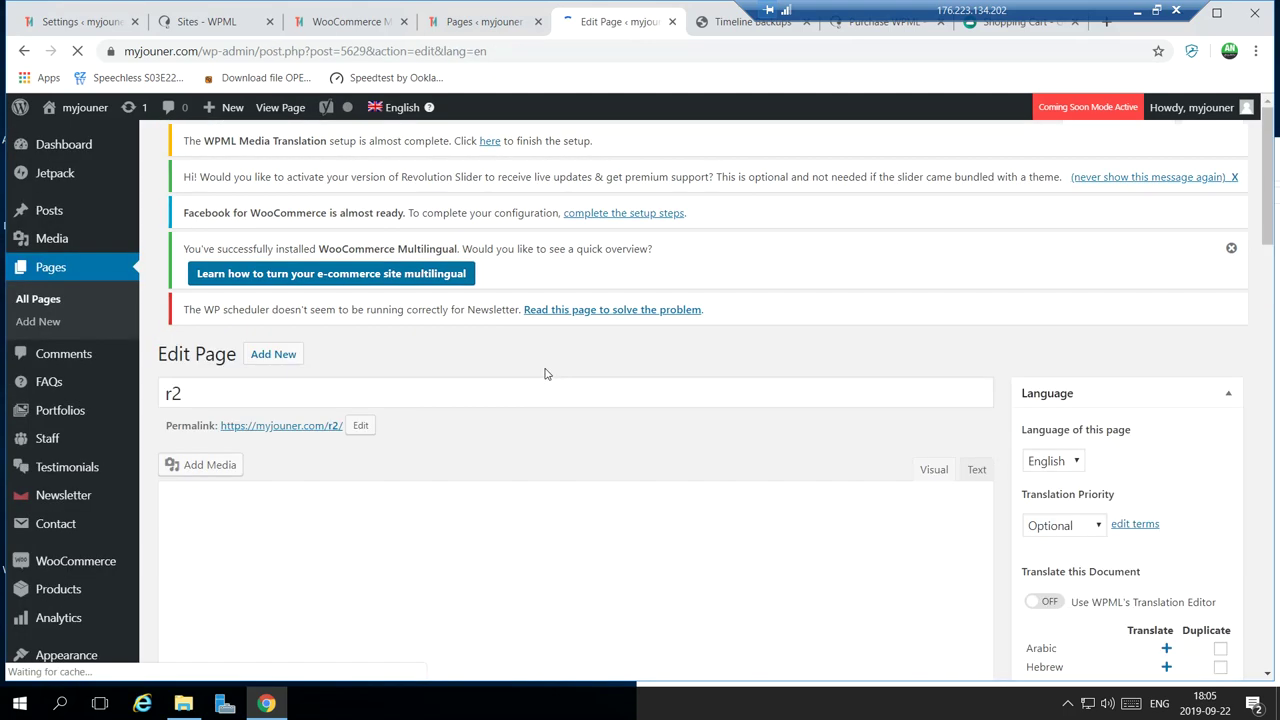
# Create Arabic and Hebrew duplicates of r2 from the language panel.
pyautogui.scroll(-3, 999, 393)
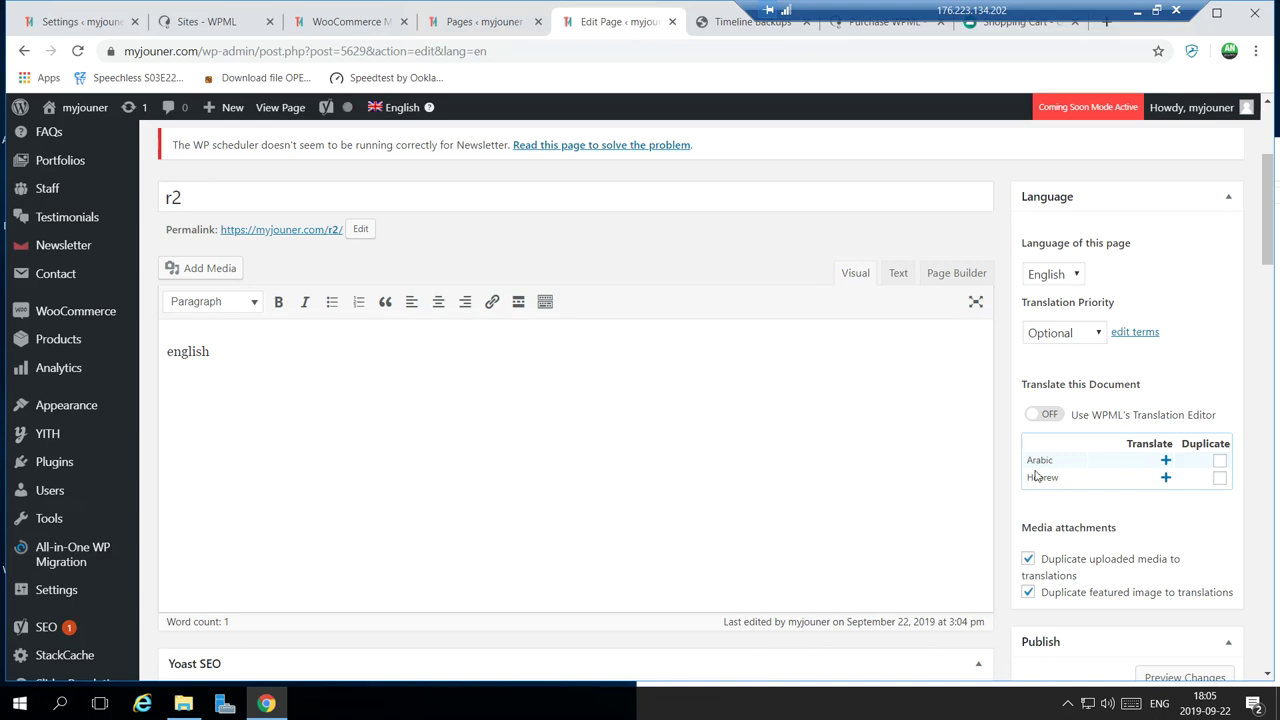
pyautogui.click(1220, 461)
pyautogui.click(1220, 477)
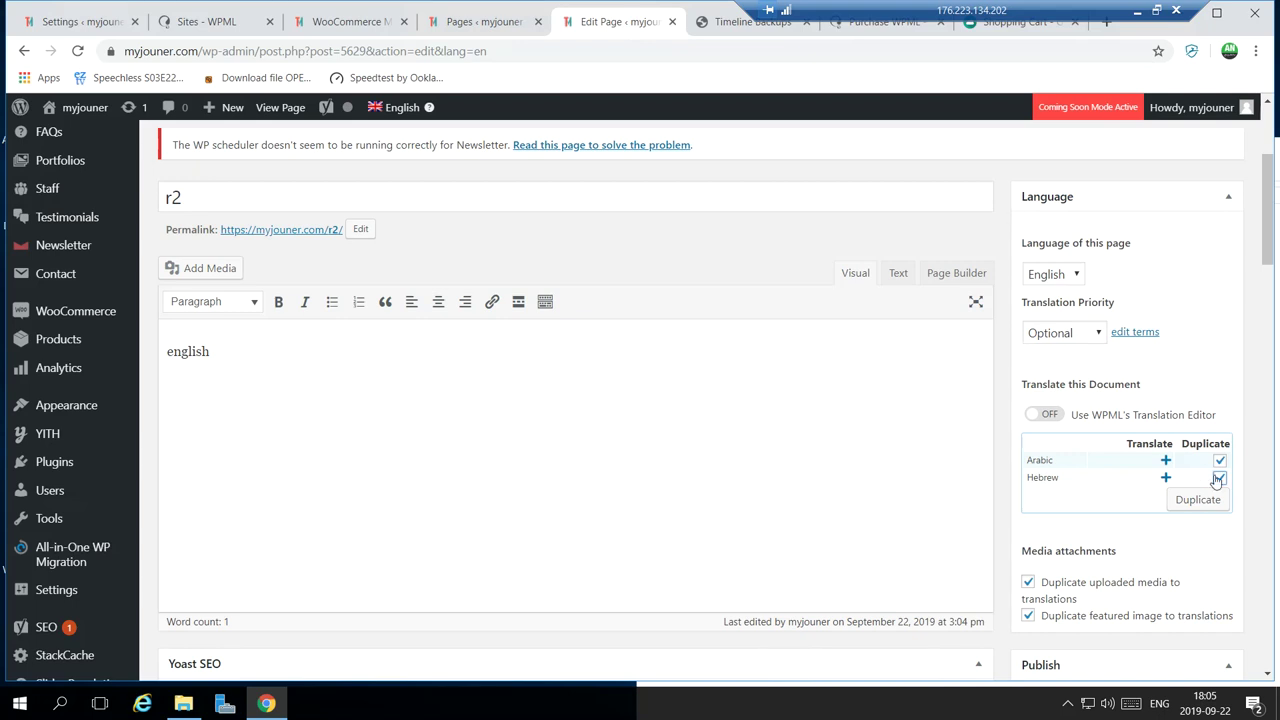
pyautogui.click(1201, 502)
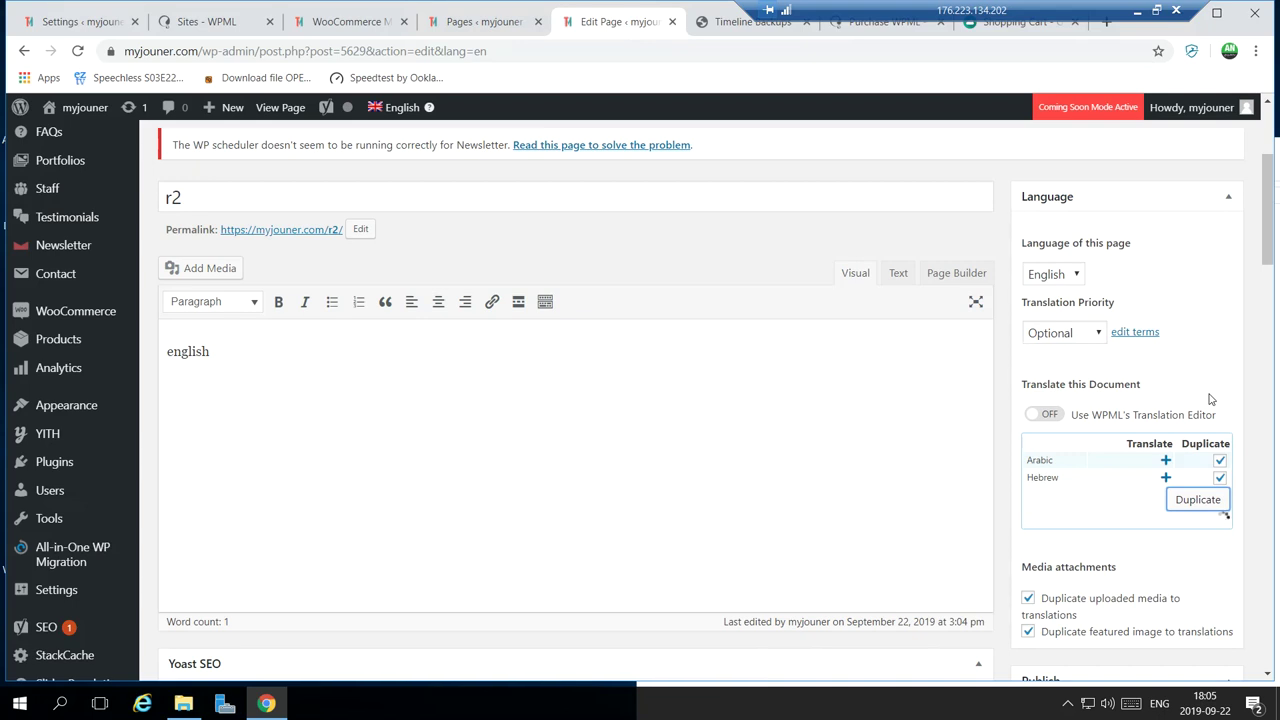
# Check r2's page language setting and keep it as English.
pyautogui.scroll(2, 800, 390)
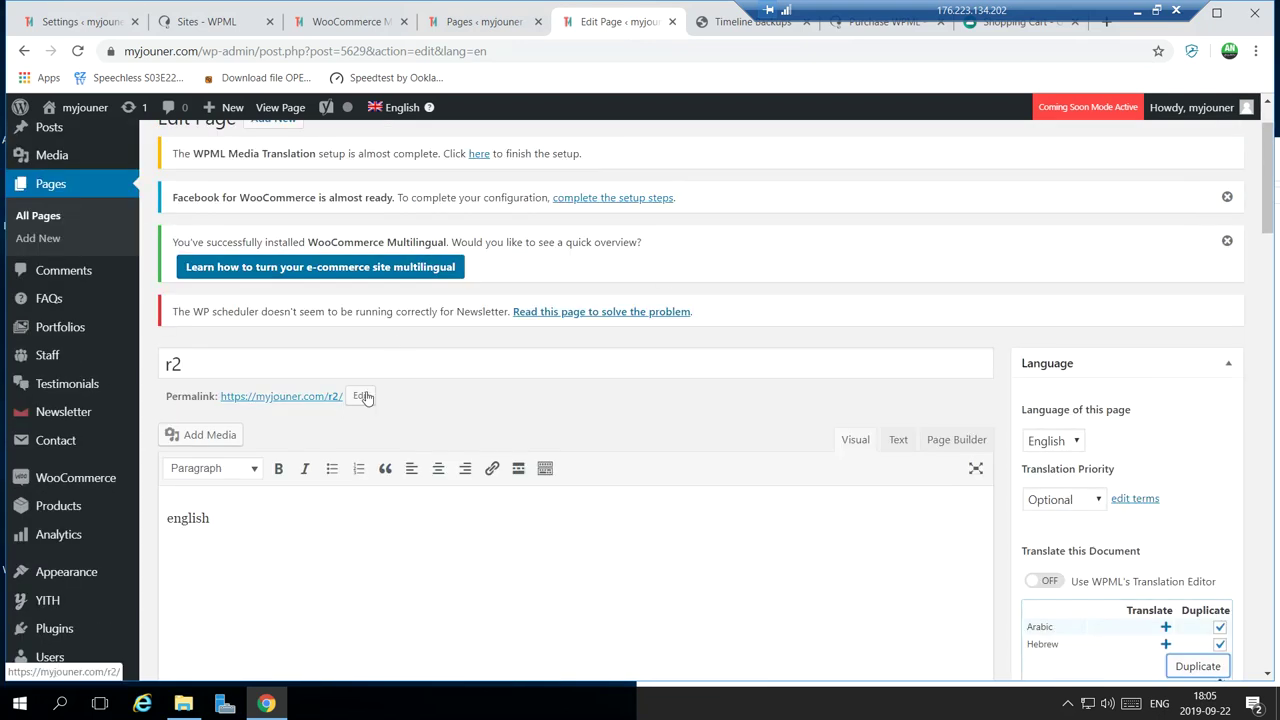
pyautogui.scroll(-1, 1125, 458)
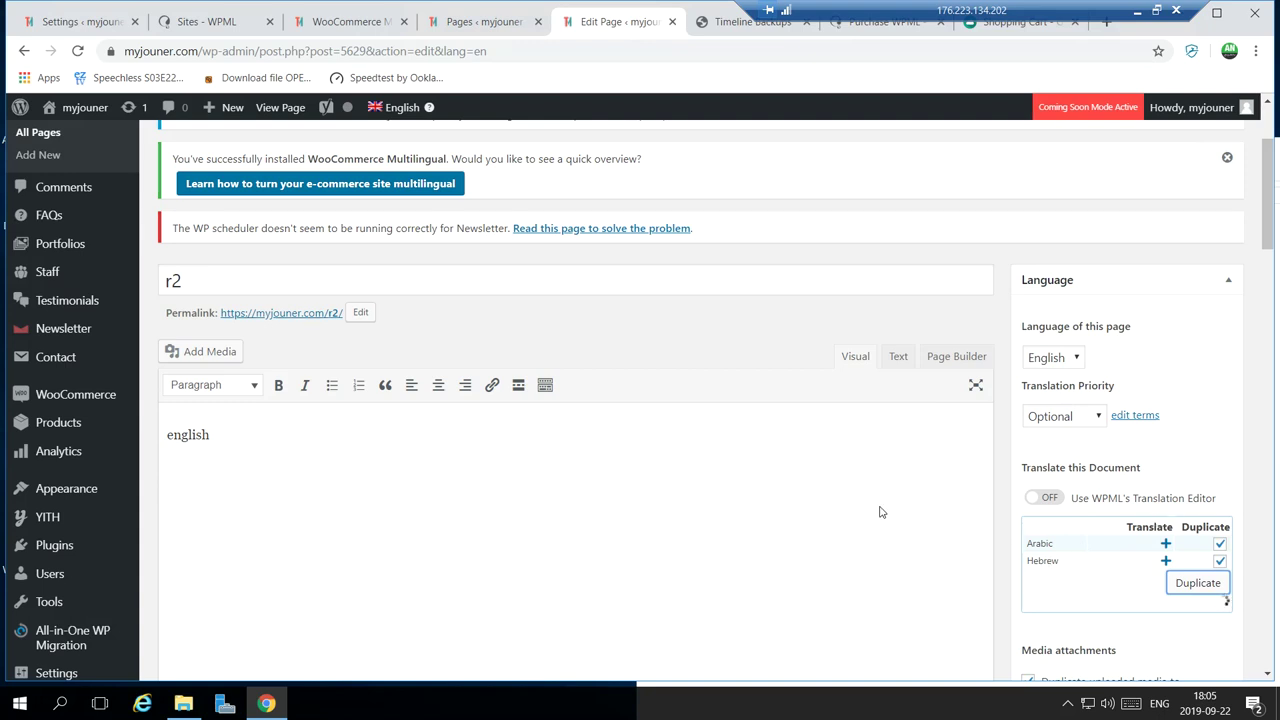
pyautogui.scroll(-2, 1000, 480)
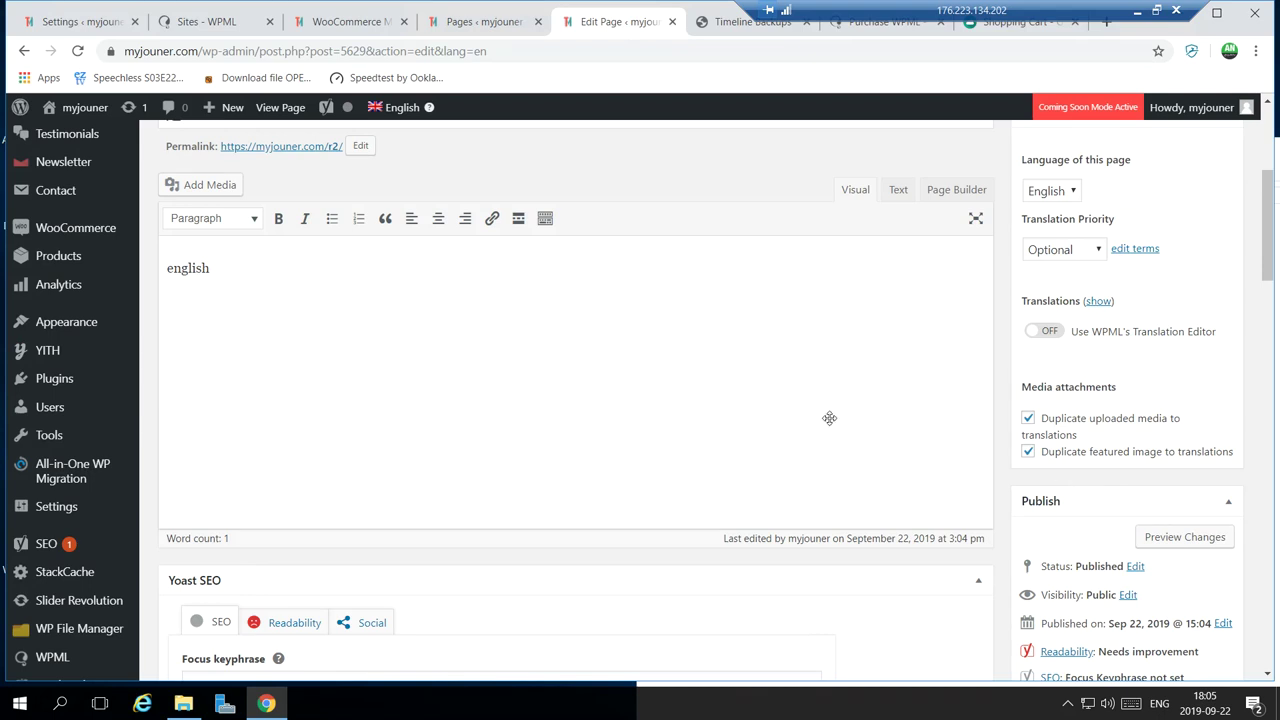
pyautogui.scroll(1, 410, 315)
pyautogui.scroll(-4, 598, 354)
pyautogui.scroll(-3, 1004, 470)
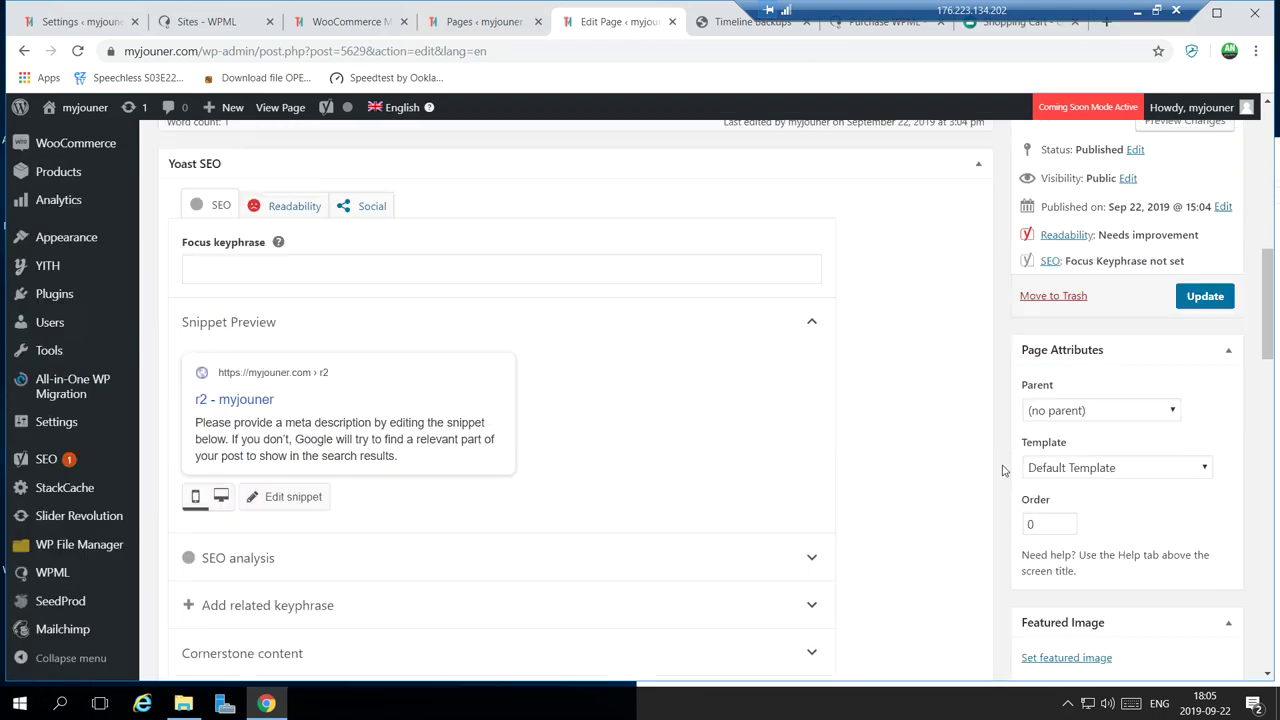
pyautogui.scroll(7, 1001, 470)
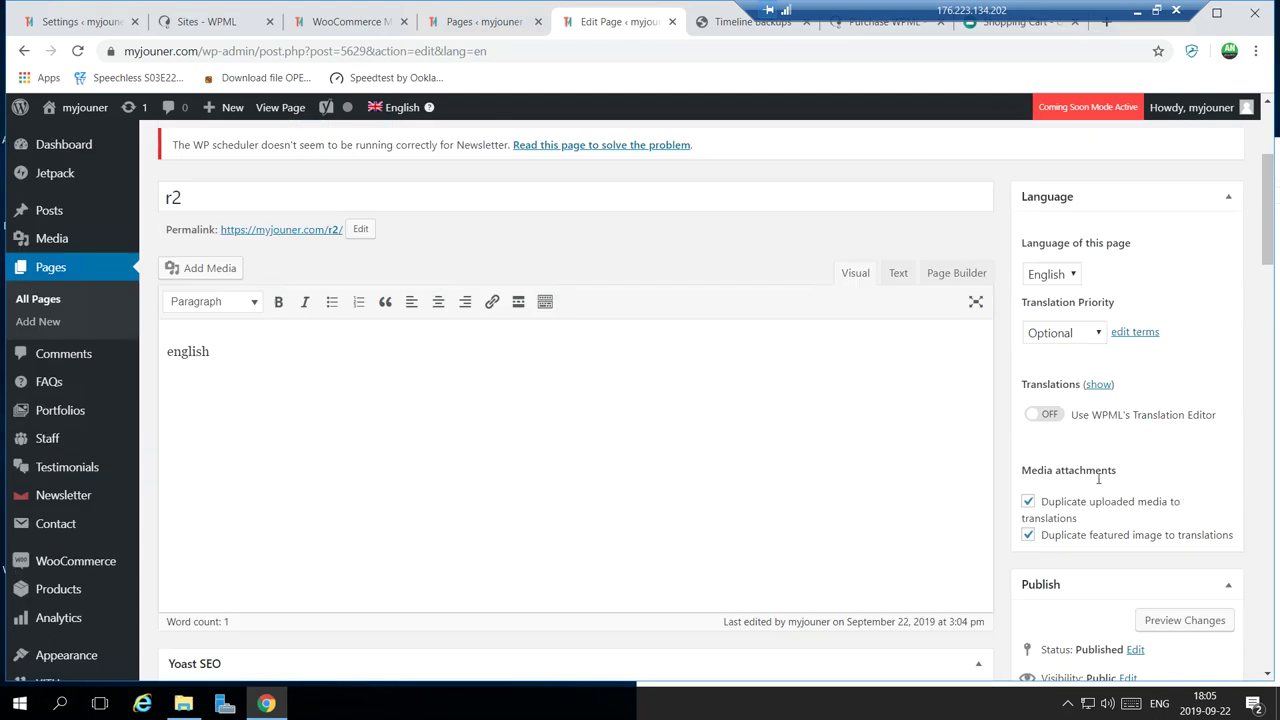
pyautogui.scroll(-3, 1160, 378)
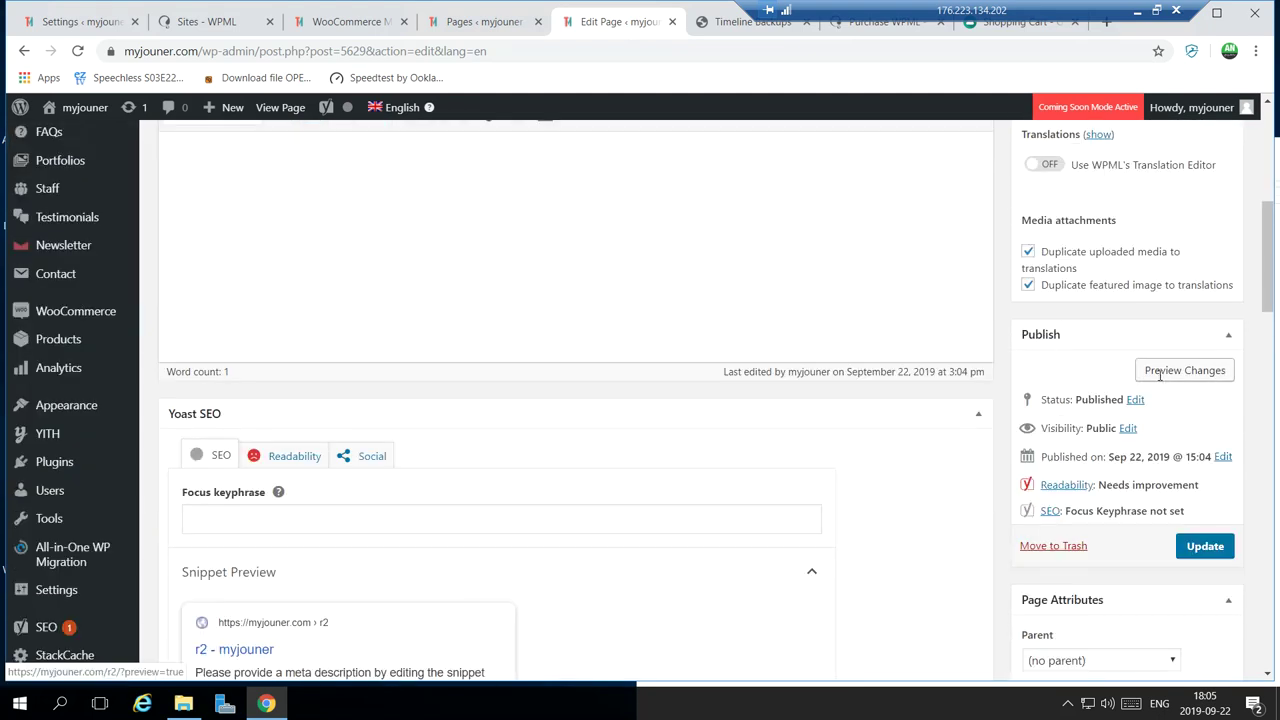
pyautogui.scroll(-4, 1160, 378)
pyautogui.scroll(-10, 1160, 378)
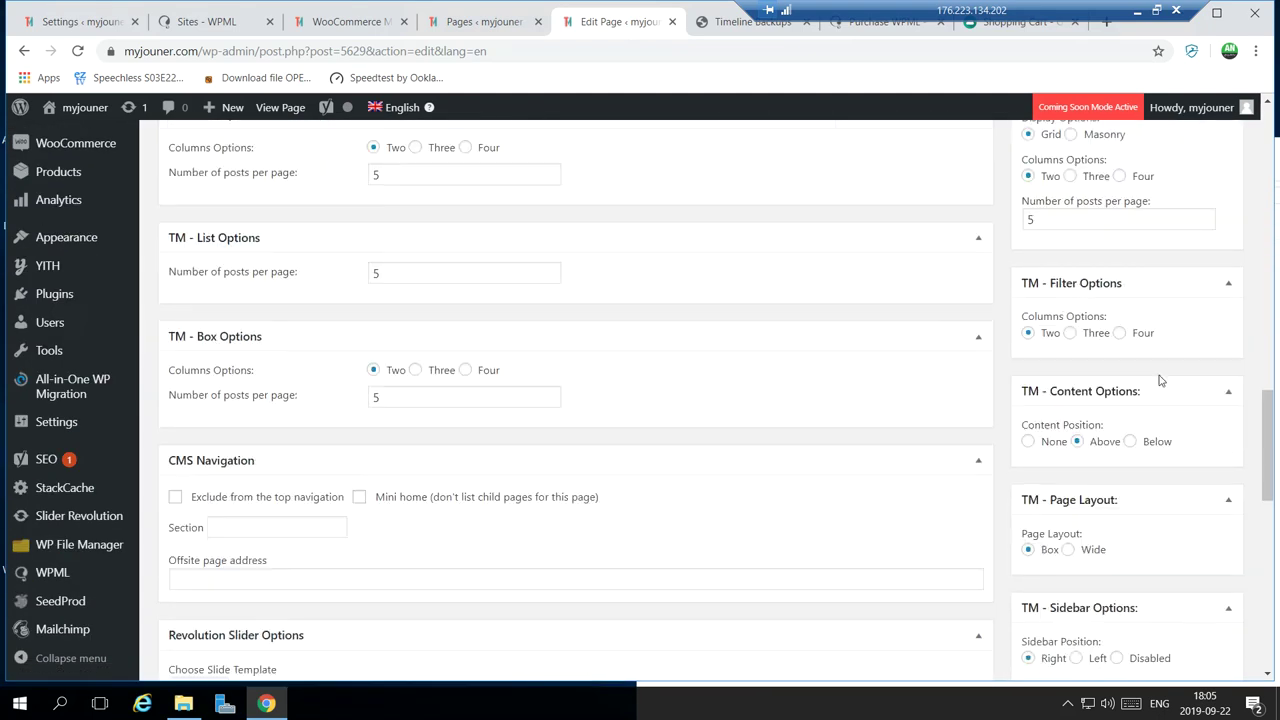
pyautogui.scroll(-8, 1100, 503)
pyautogui.scroll(12, 1100, 503)
pyautogui.scroll(15, 1102, 500)
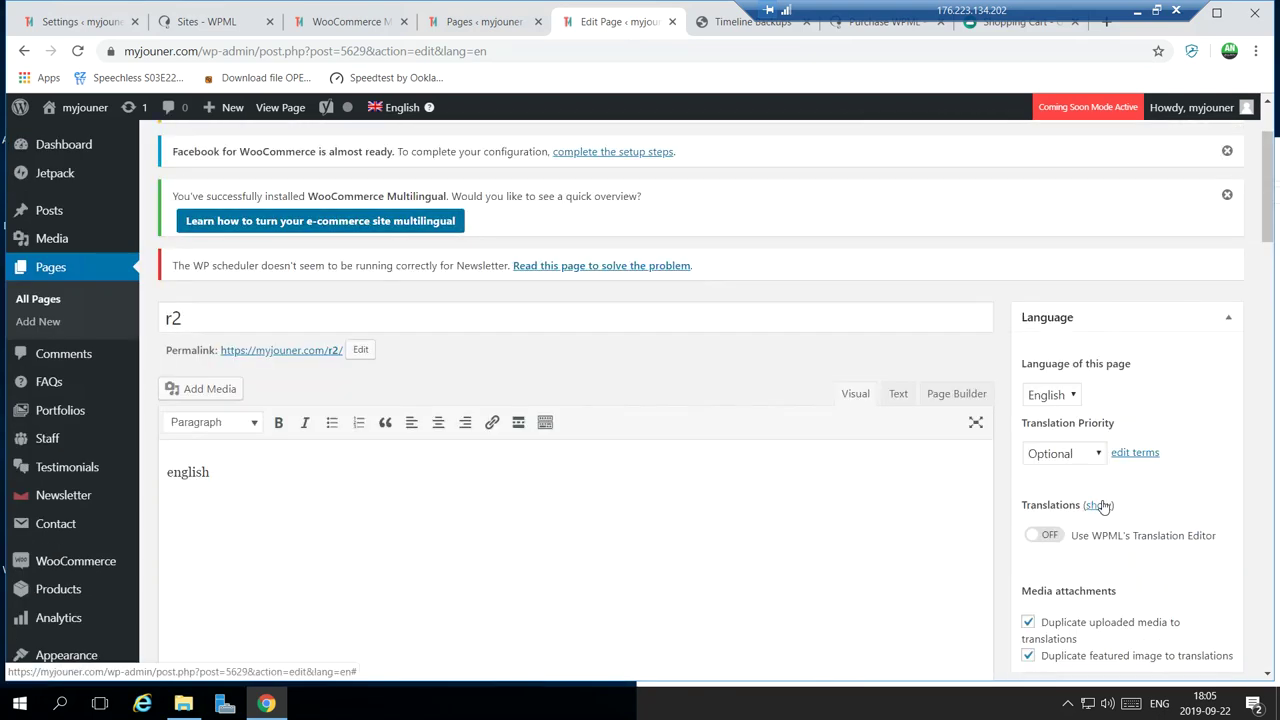
pyautogui.click(1045, 396)
pyautogui.click(1050, 420)
# Show r2's translations and open the Arabic and Hebrew editors in background tabs.
pyautogui.scroll(-1, 1176, 470)
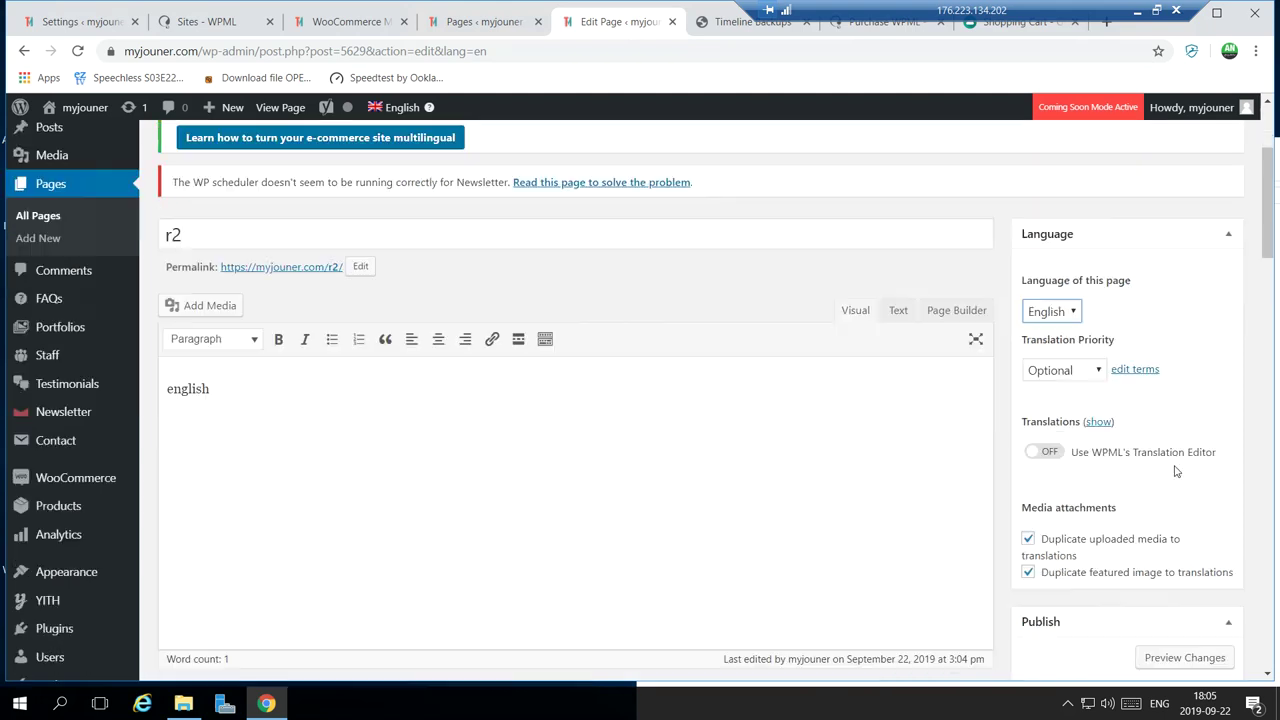
pyautogui.click(1099, 422)
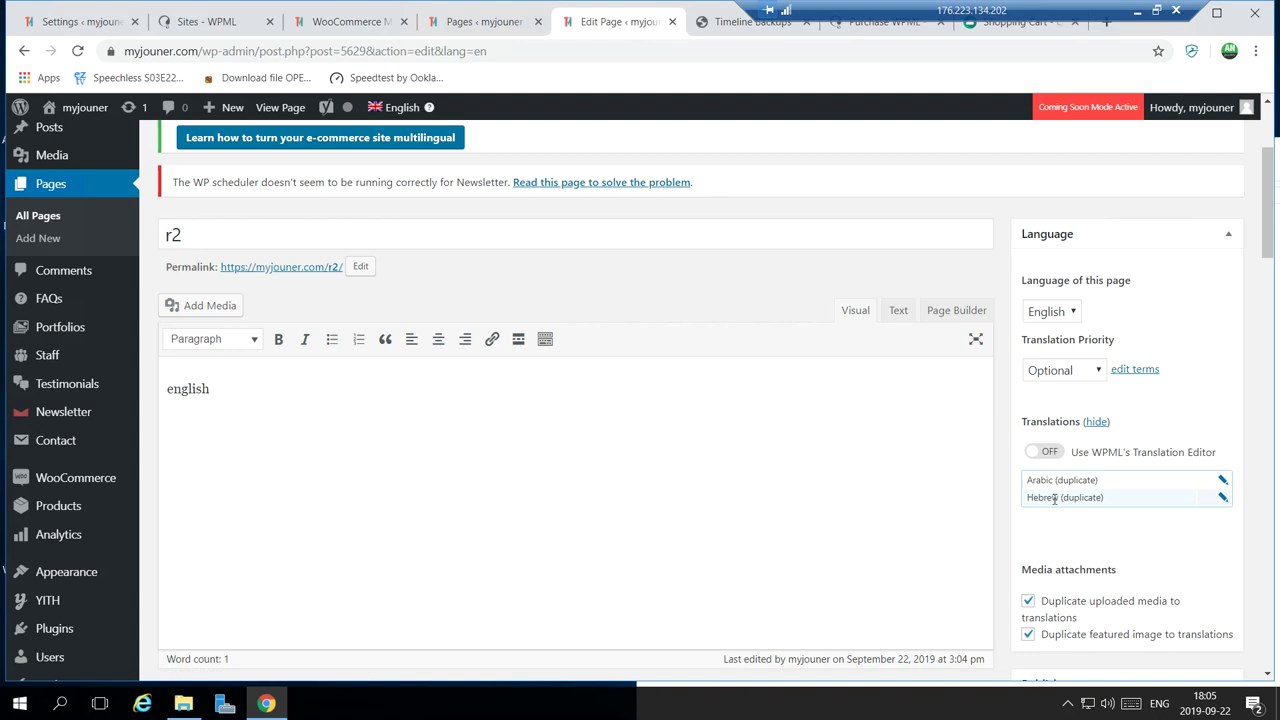
pyautogui.middleClick(1223, 482)
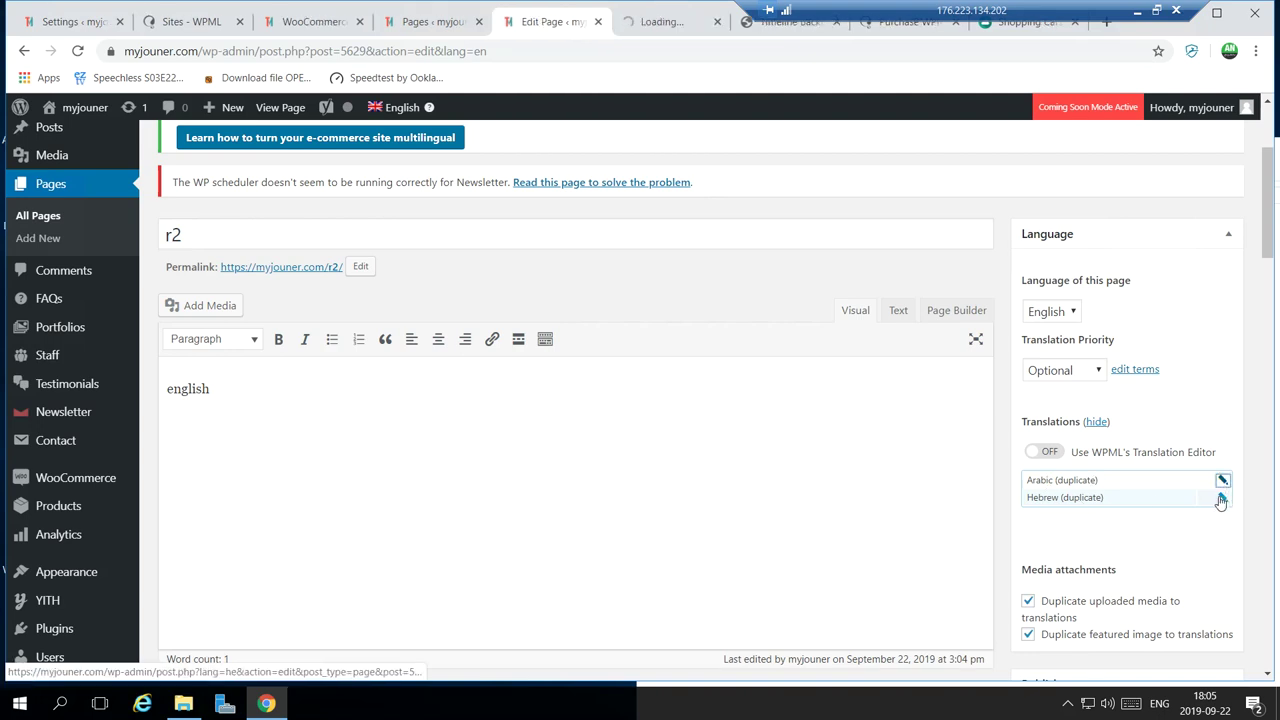
pyautogui.middleClick(1221, 499)
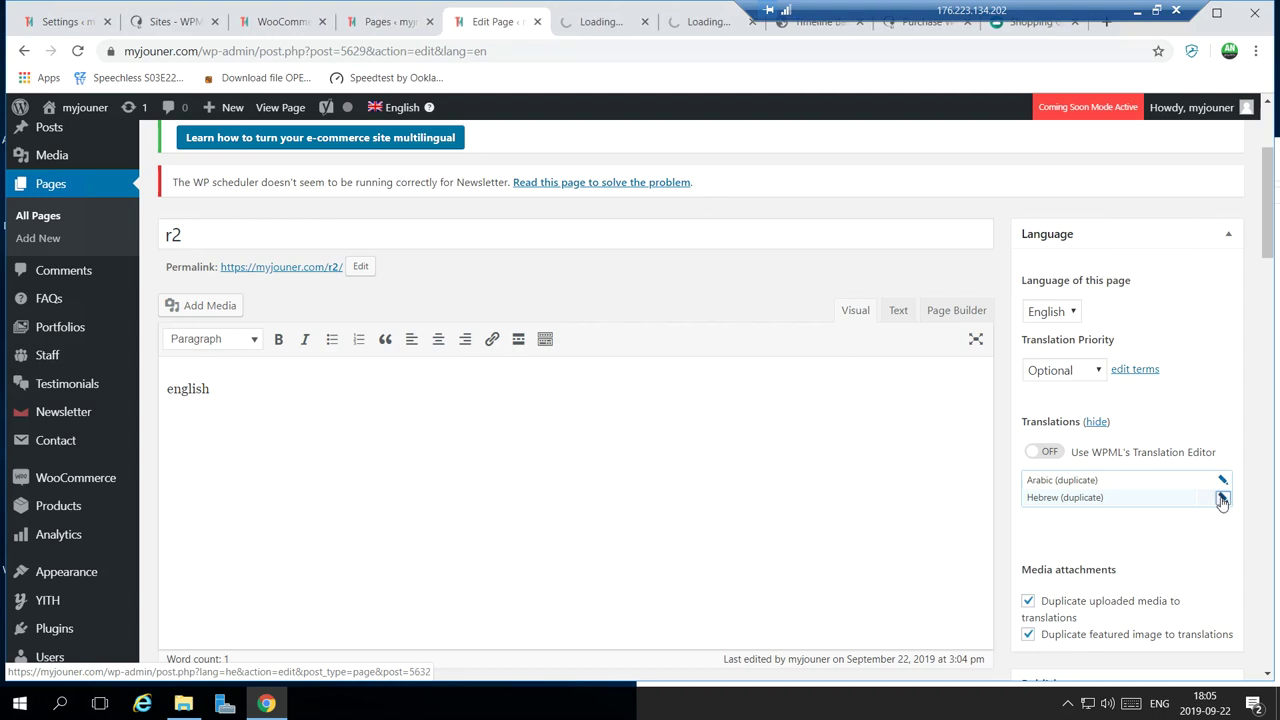
# In the Arabic duplicate's editor, clear out the 'english' body text.
pyautogui.click(588, 29)
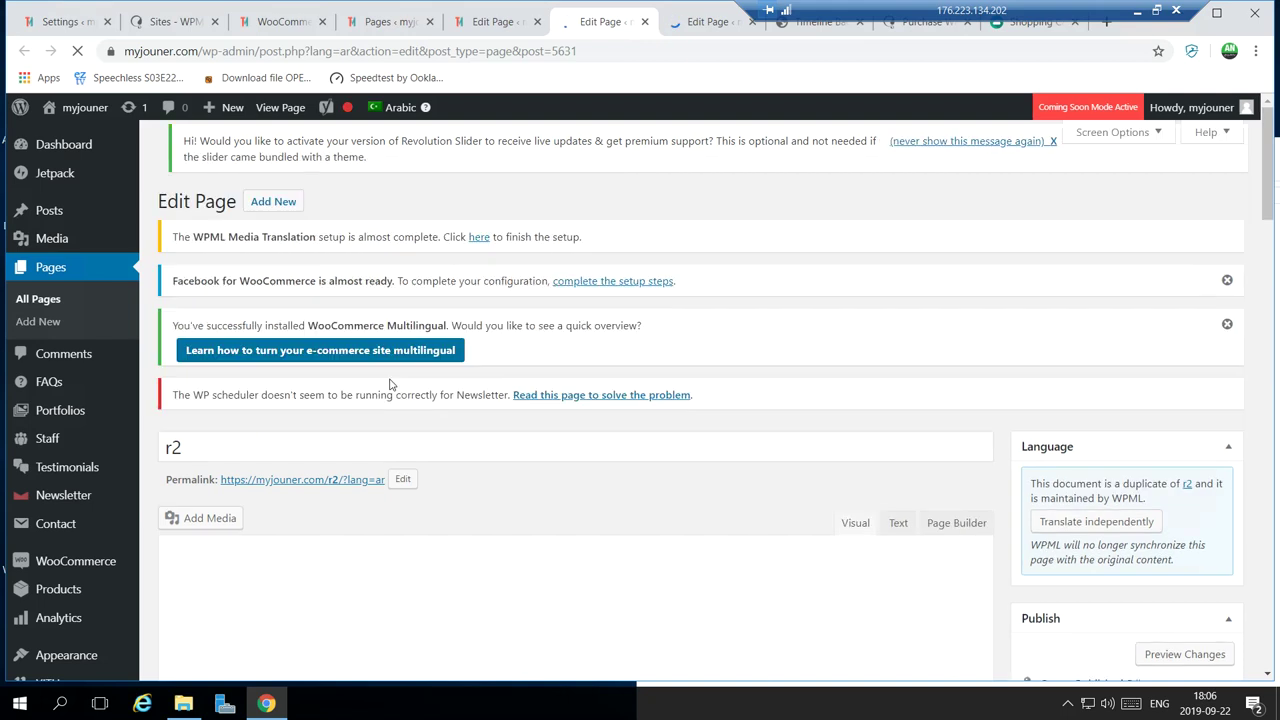
pyautogui.scroll(-1, 440, 350)
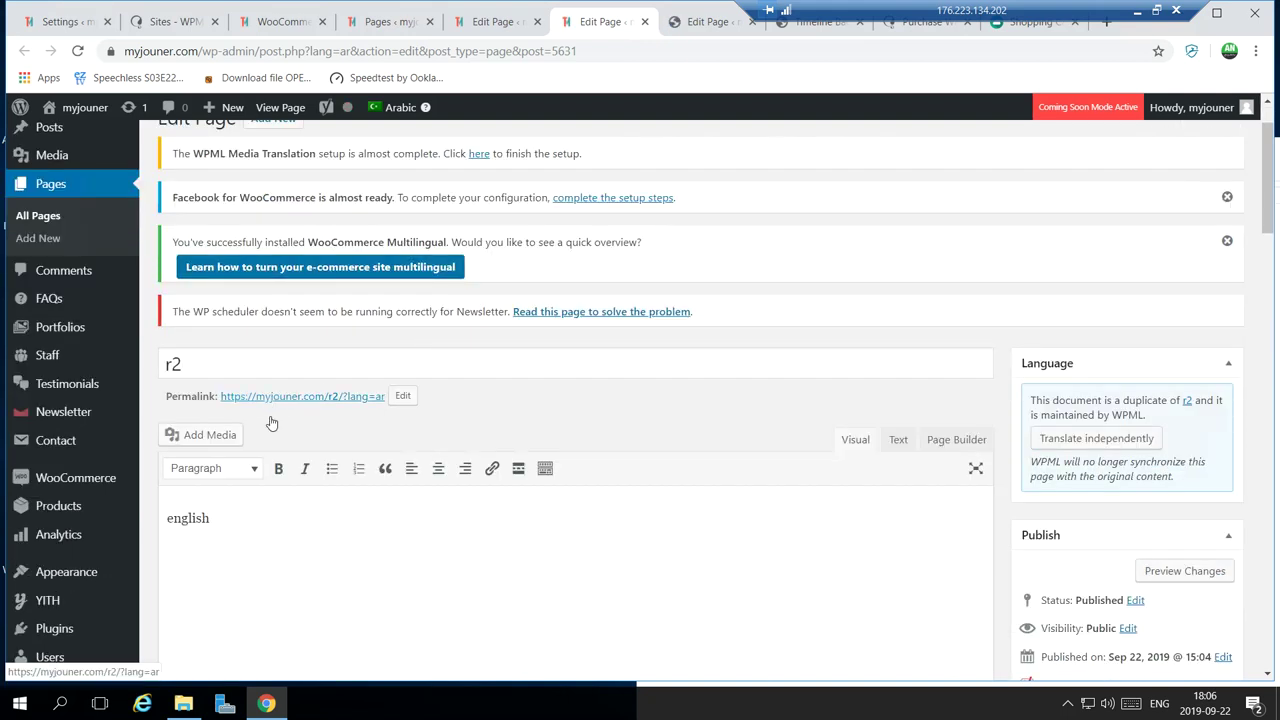
pyautogui.moveTo(210, 518); pyautogui.dragTo(160, 516)
pyautogui.write('* v')
pyautogui.hotkey('shift', 'Home')
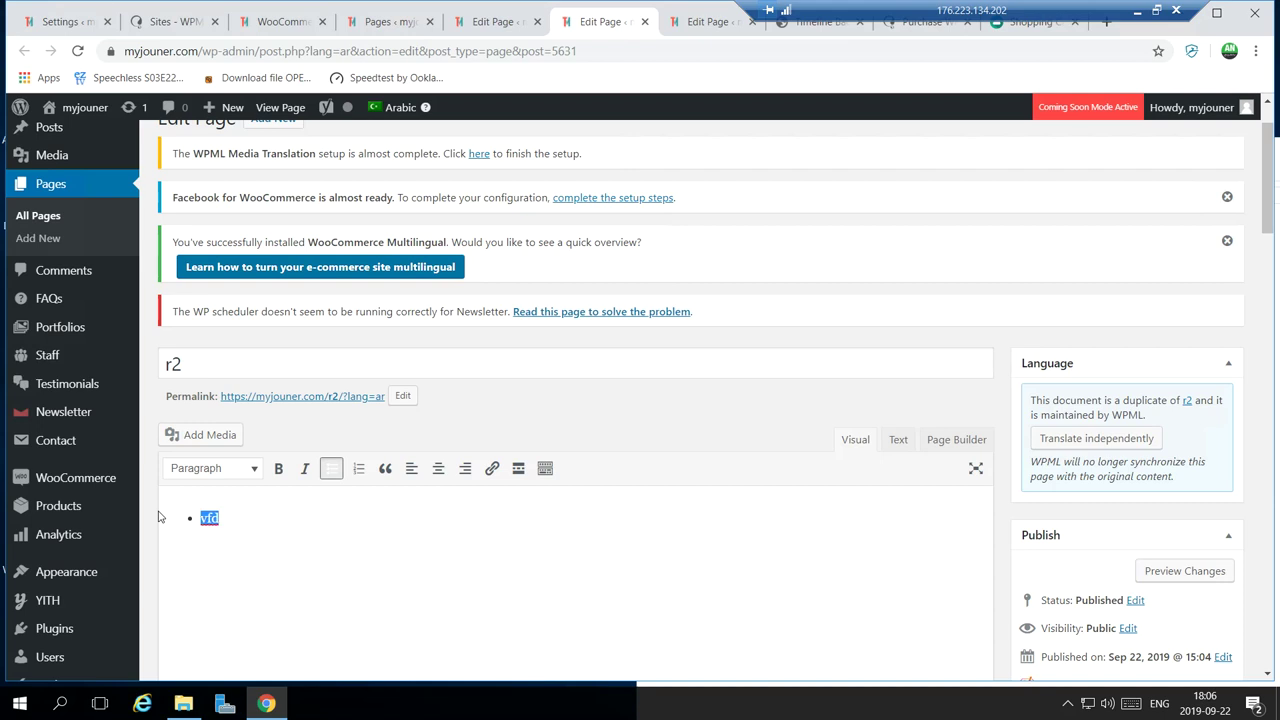
pyautogui.write('y')
pyautogui.press('BackSpace')
pyautogui.press('BackSpace')
# Enter عربي with the Arabic keyboard and update the page, confirming the duplicate edit.
pyautogui.click(1158, 704)
pyautogui.click(1160, 553)
pyautogui.scroll(-2, 916, 420)
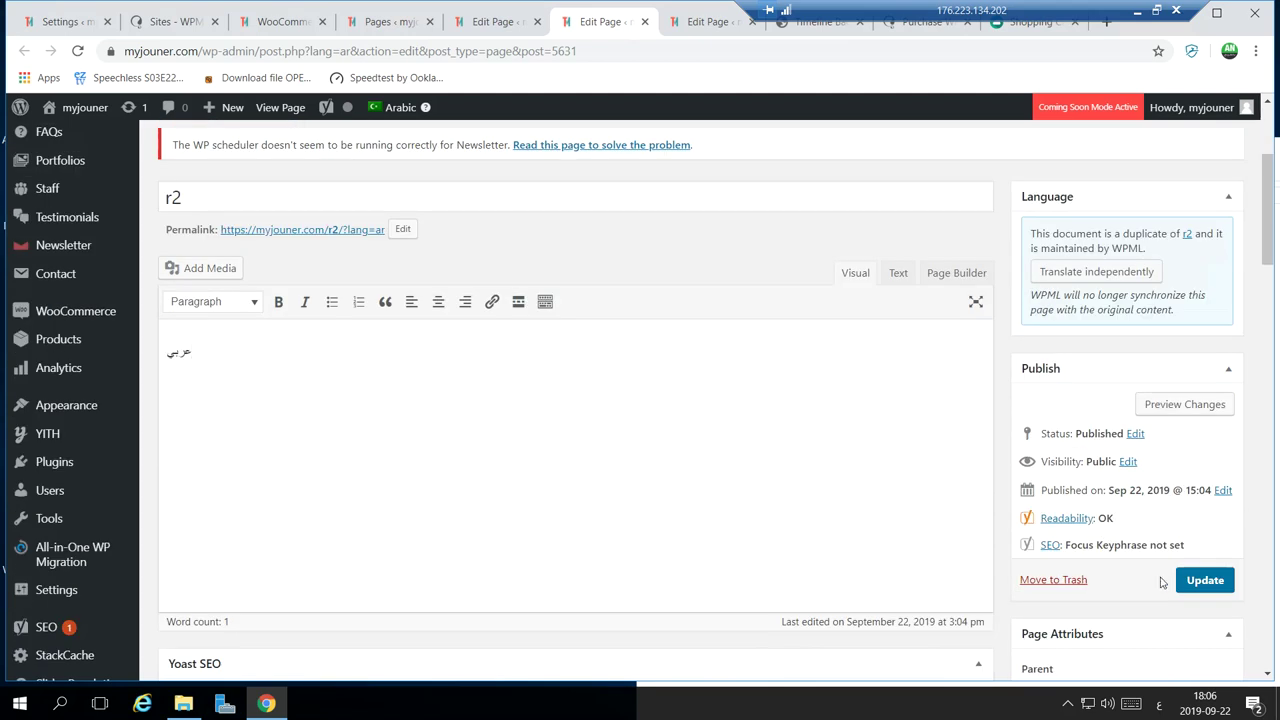
pyautogui.click(1198, 588)
pyautogui.click(721, 196)
# Replace the Hebrew duplicate's 'english' body with 'hw' and update it.
pyautogui.click(697, 28)
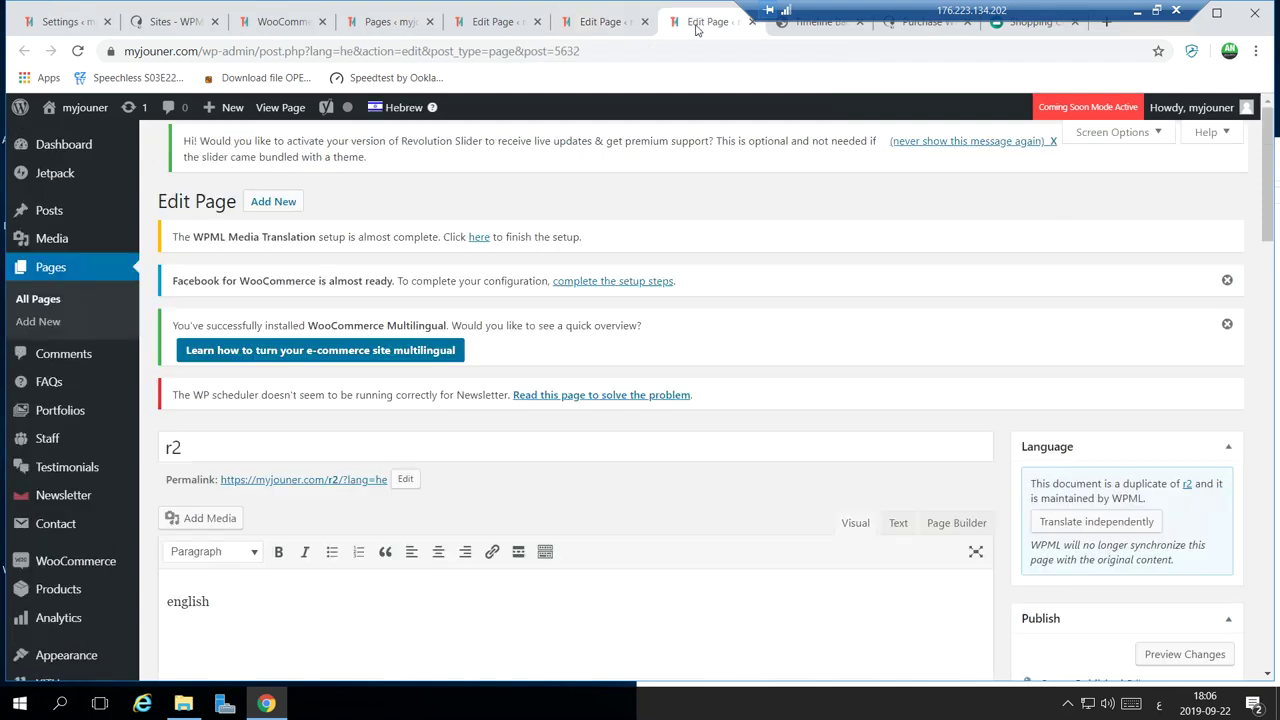
pyautogui.scroll(-2, 270, 500)
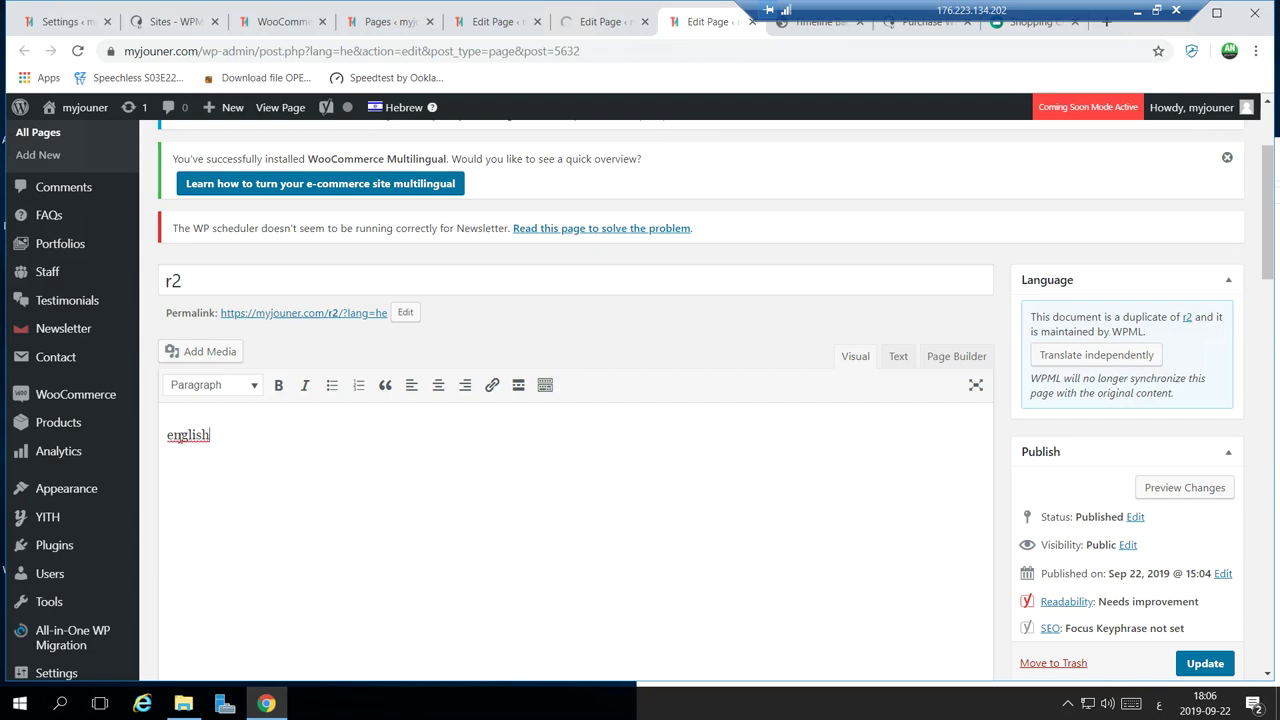
pyautogui.moveTo(168, 434); pyautogui.dragTo(300, 461)
pyautogui.hotkey('alt', 'shift', 'h')
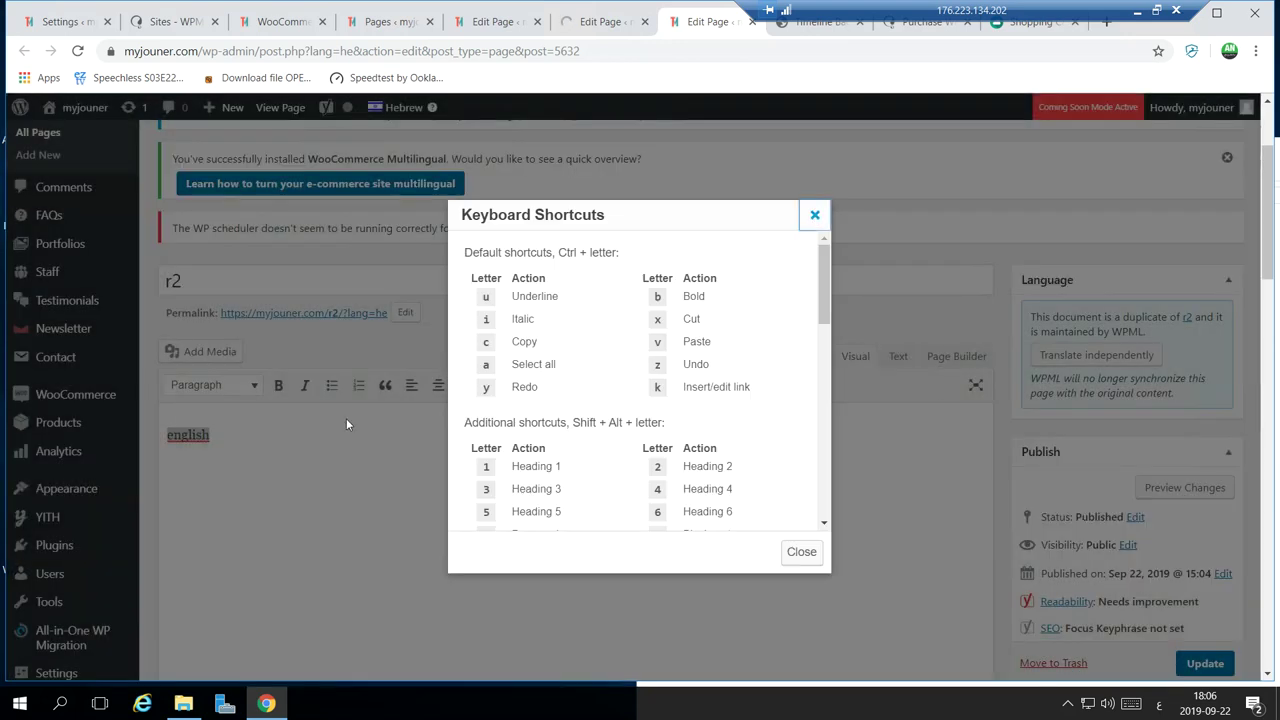
pyautogui.press('Escape')
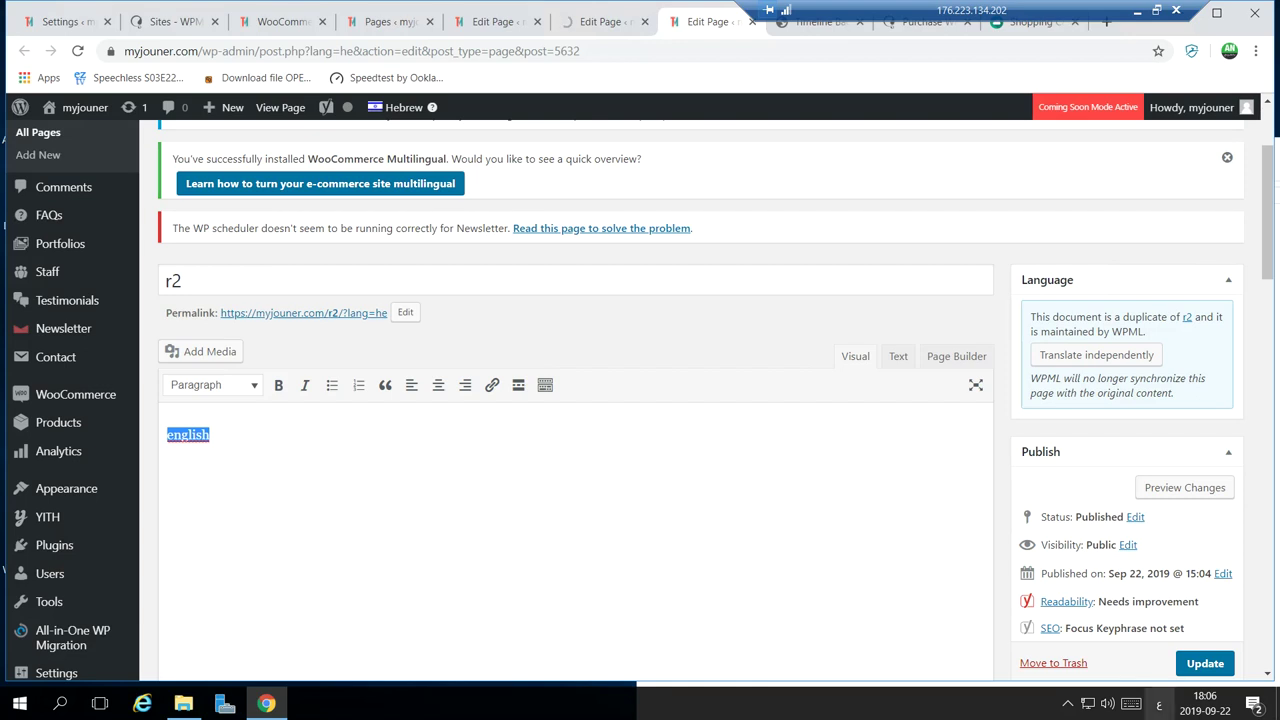
pyautogui.press('super+space')
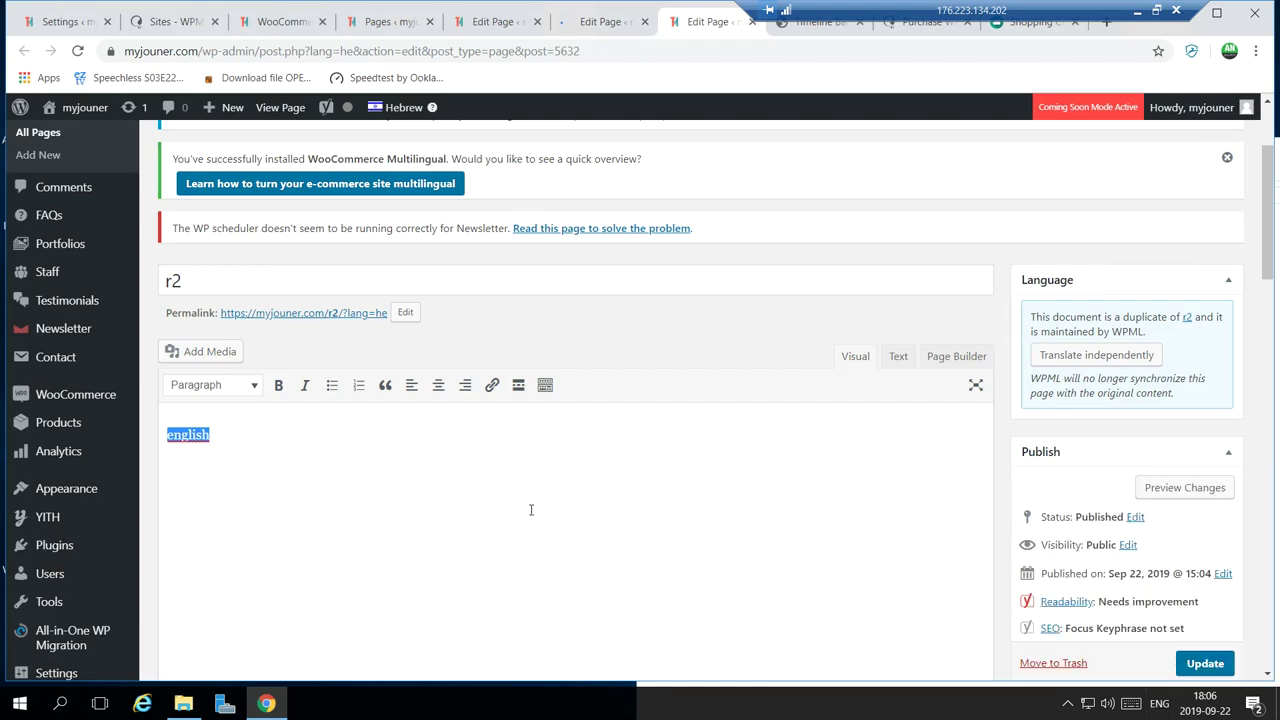
pyautogui.write('hw')
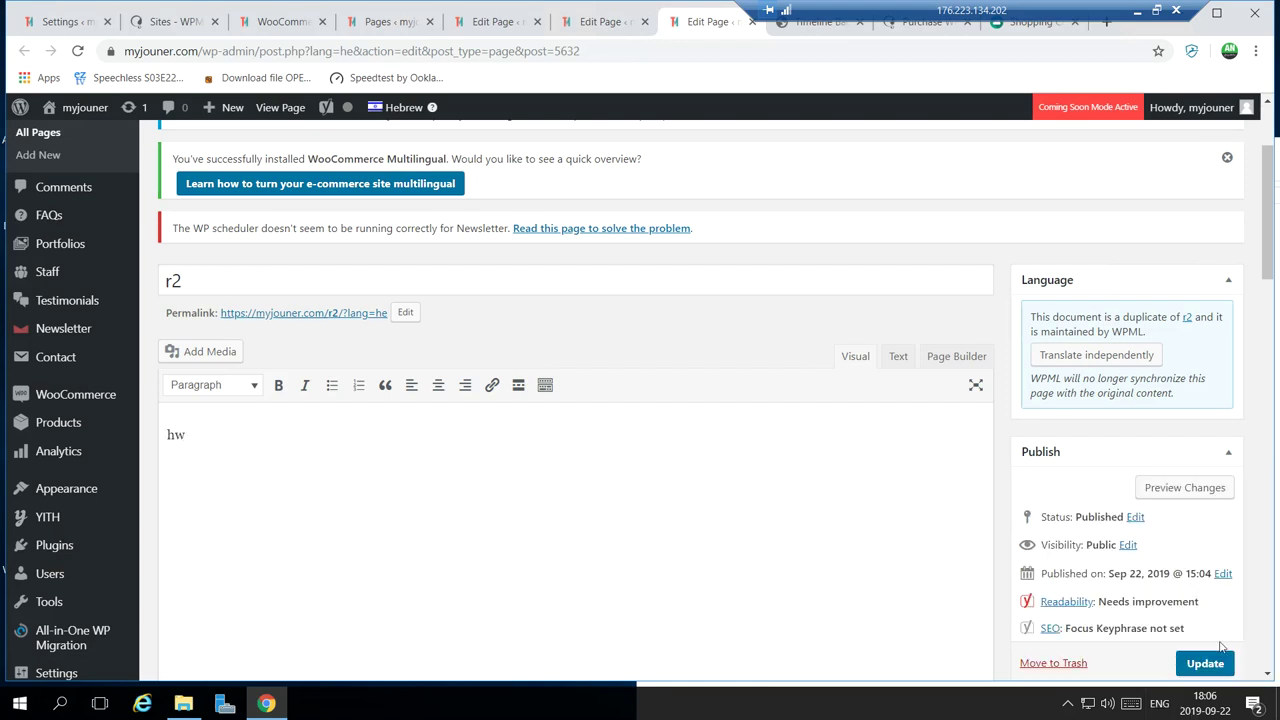
pyautogui.click(1205, 665)
pyautogui.click(729, 205)
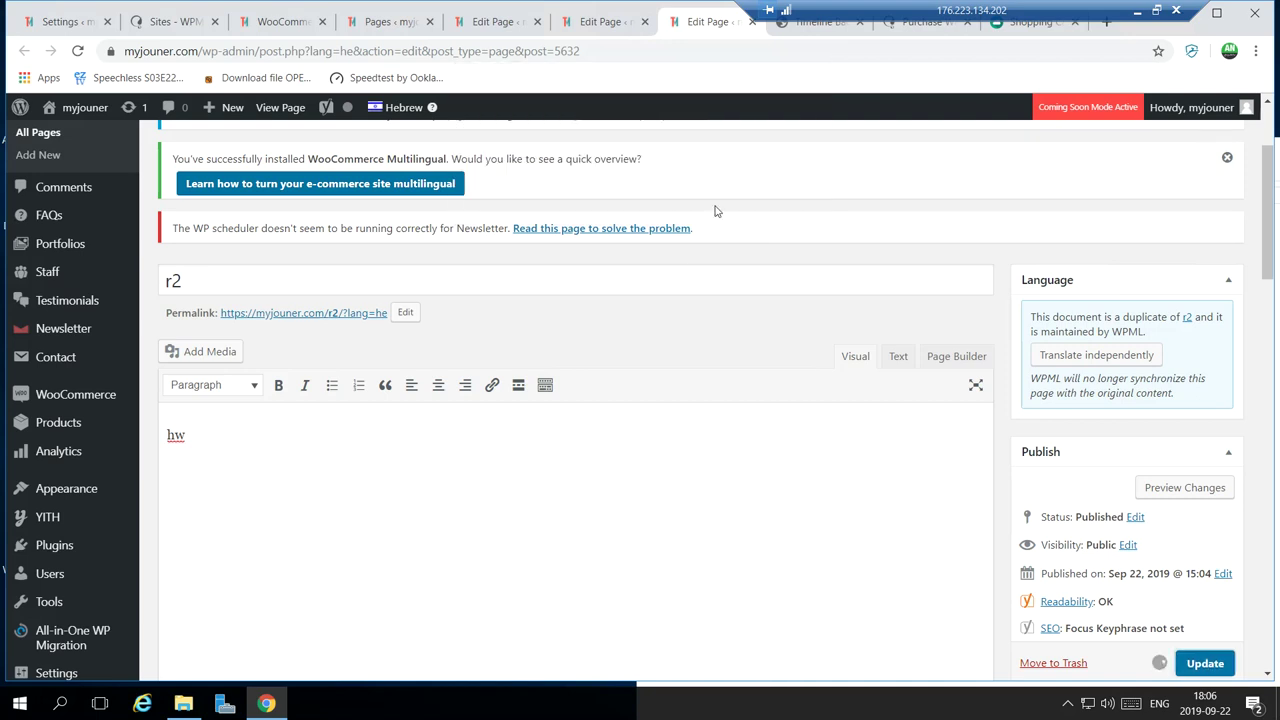
# Return to the original English r2 page editor.
pyautogui.scroll(-2, 1100, 497)
pyautogui.scroll(1, 1128, 326)
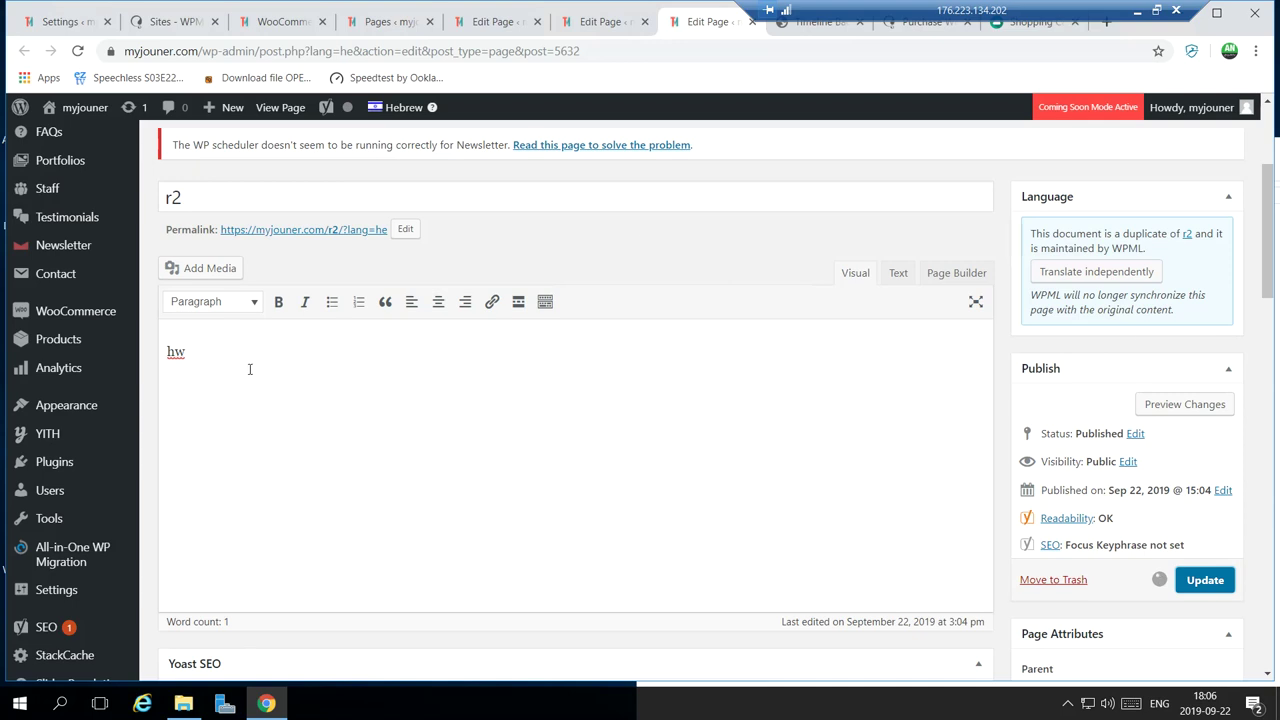
pyautogui.click(599, 23)
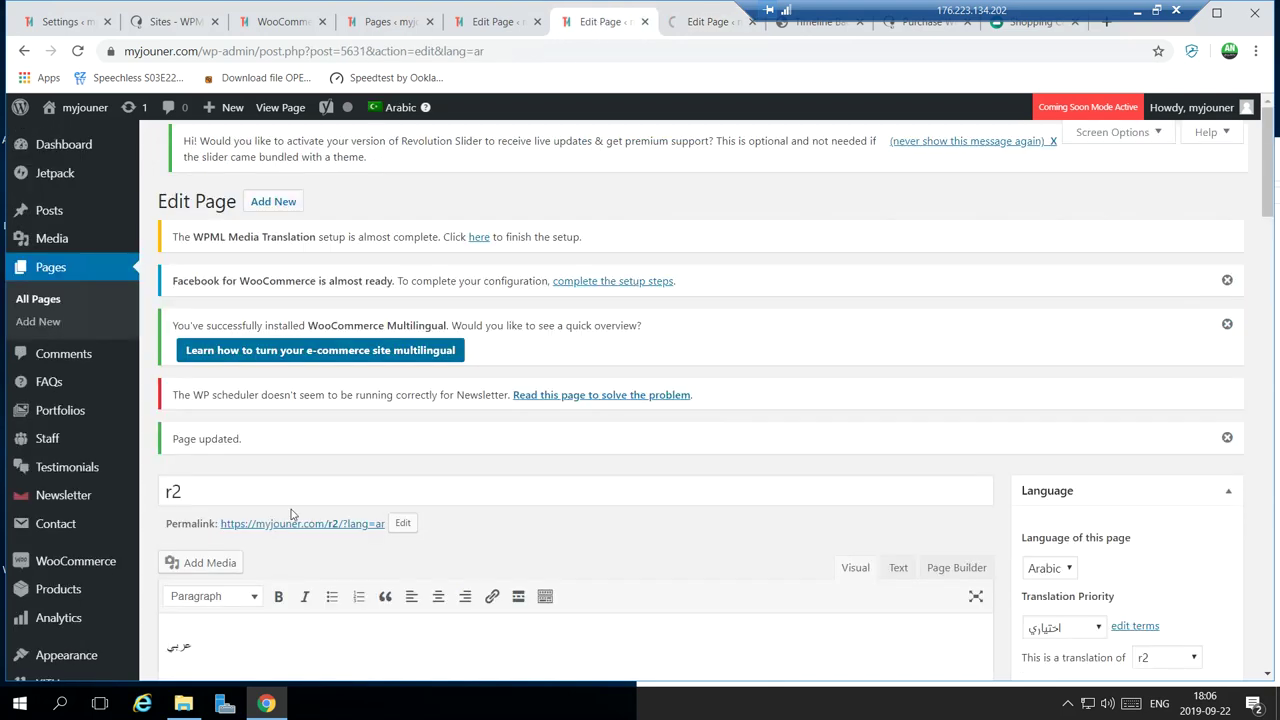
pyautogui.scroll(-1, 244, 554)
pyautogui.click(490, 22)
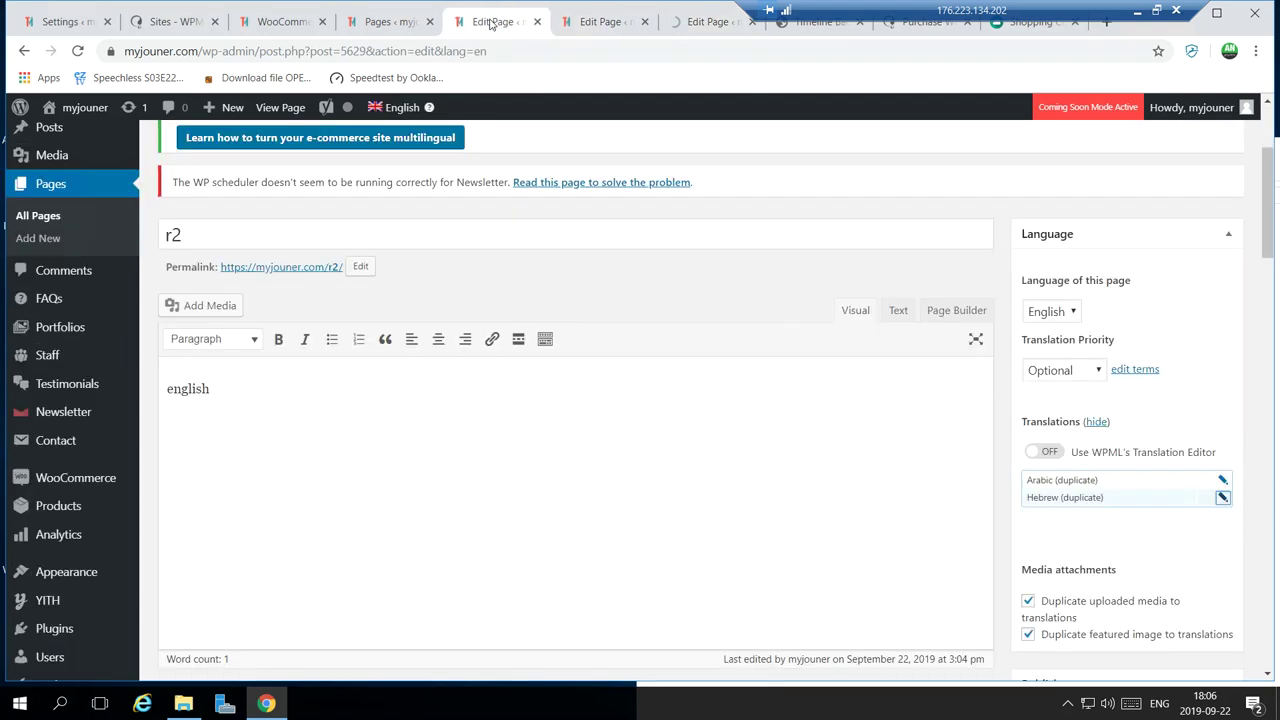
pyautogui.click(308, 266)
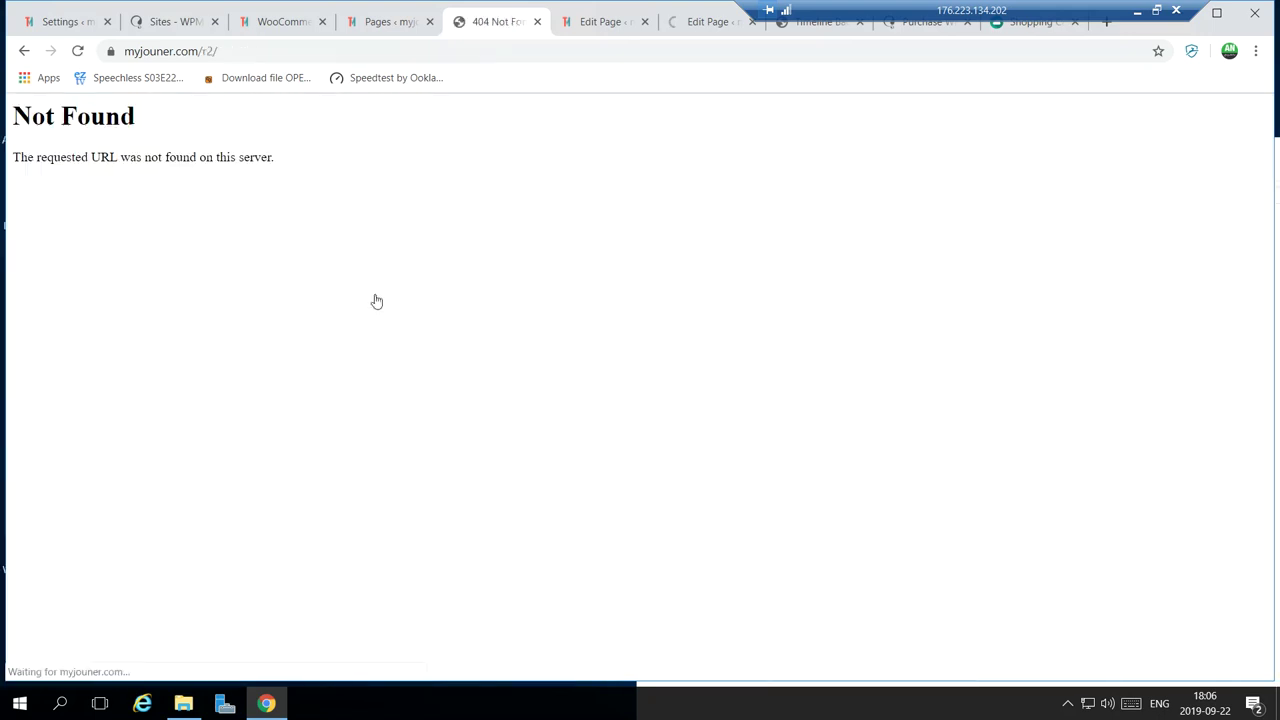
pyautogui.rightClick(264, 193)
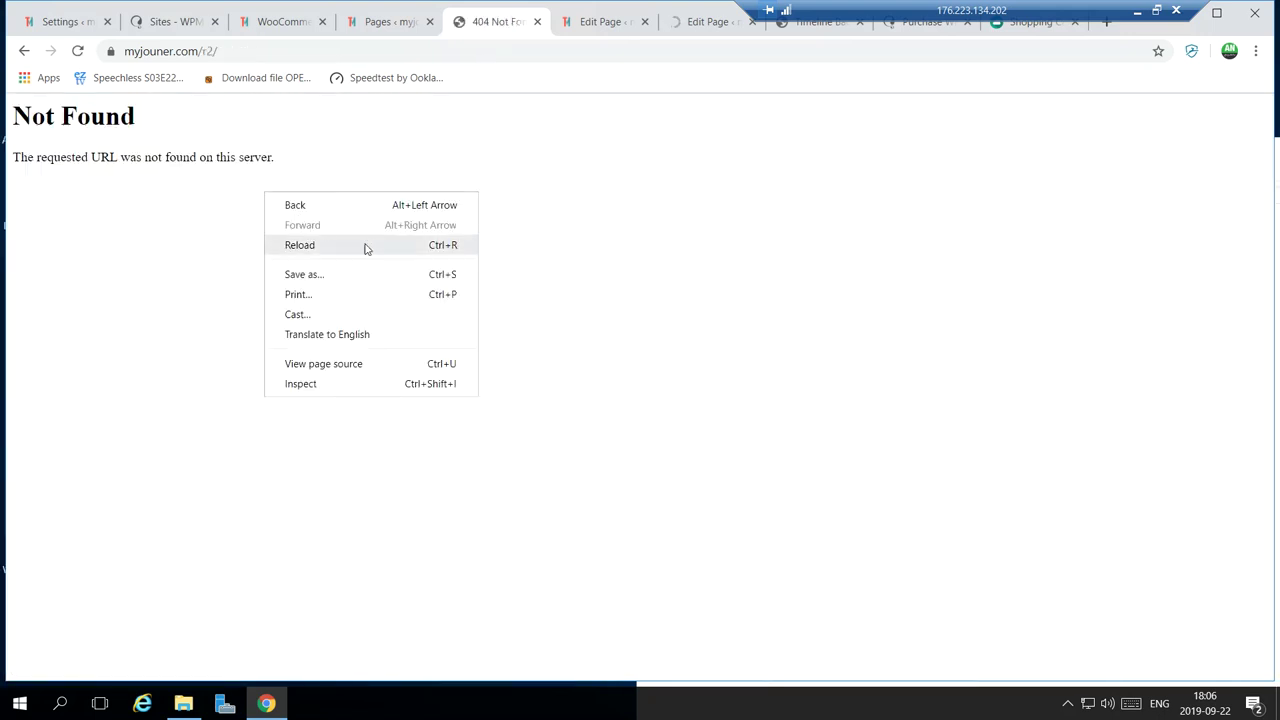
pyautogui.click(330, 245)
pyautogui.tripleClick(176, 135)
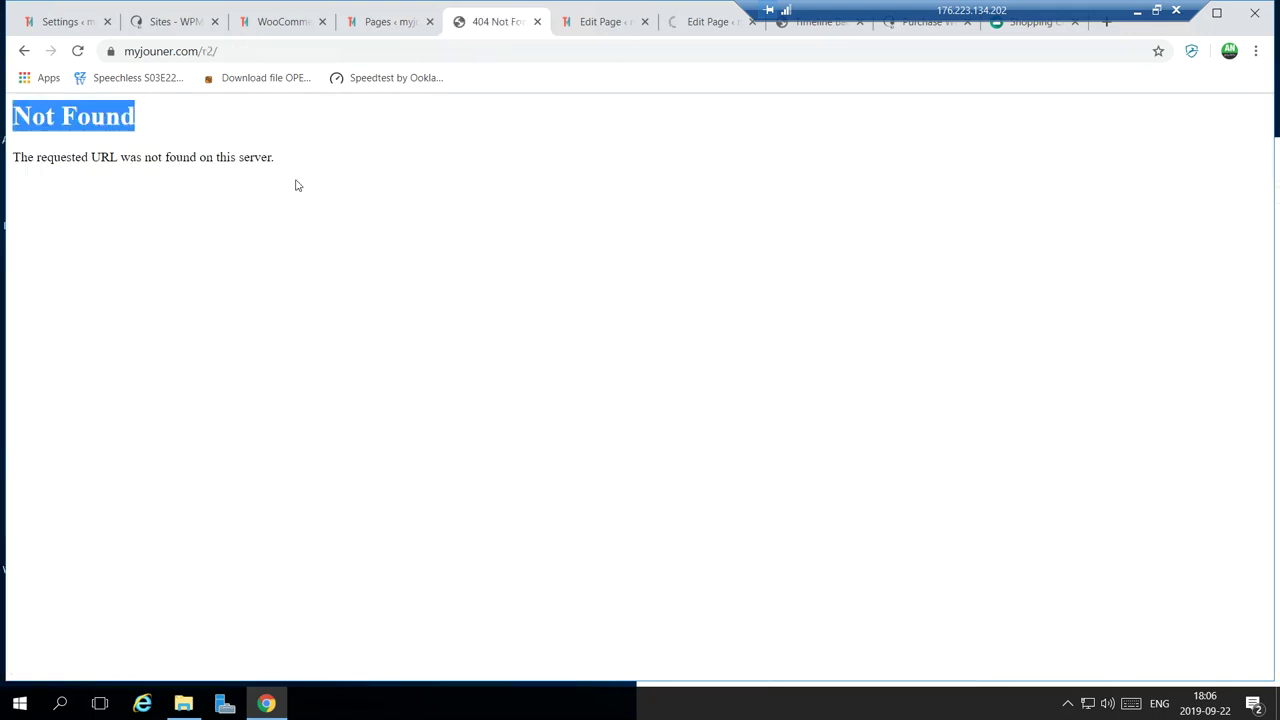
pyautogui.click(371, 34)
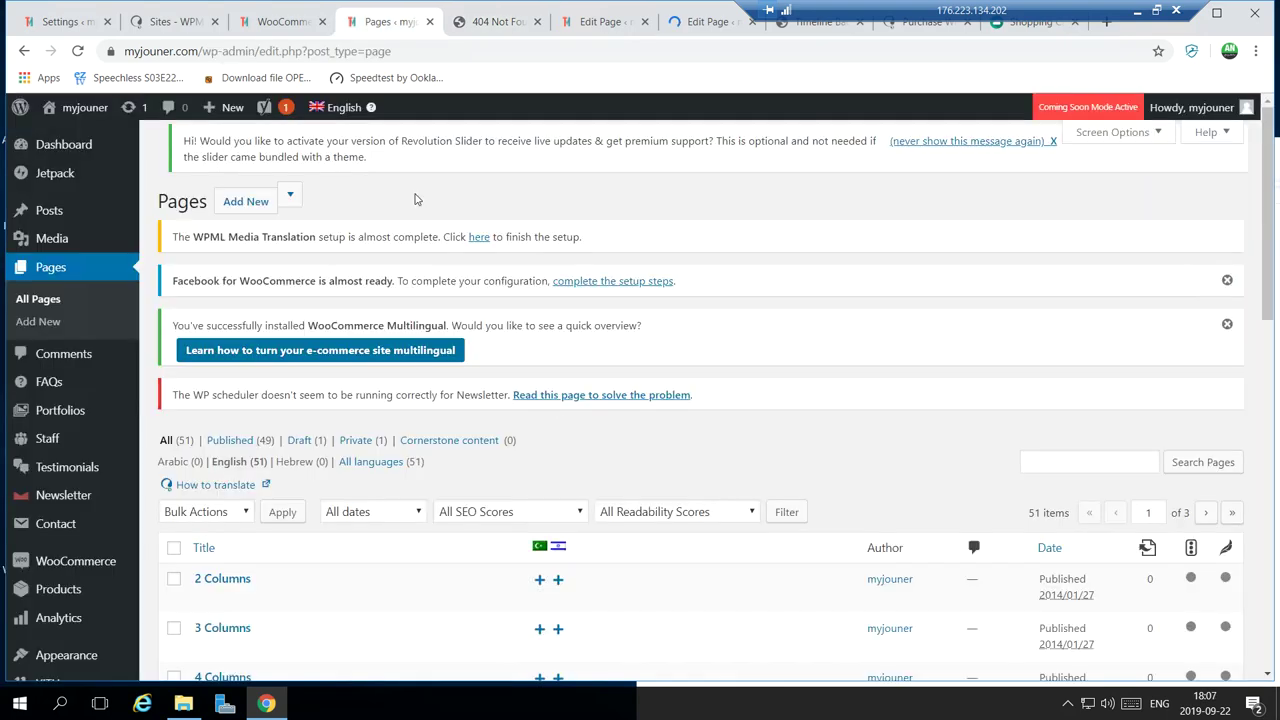
pyautogui.click(497, 30)
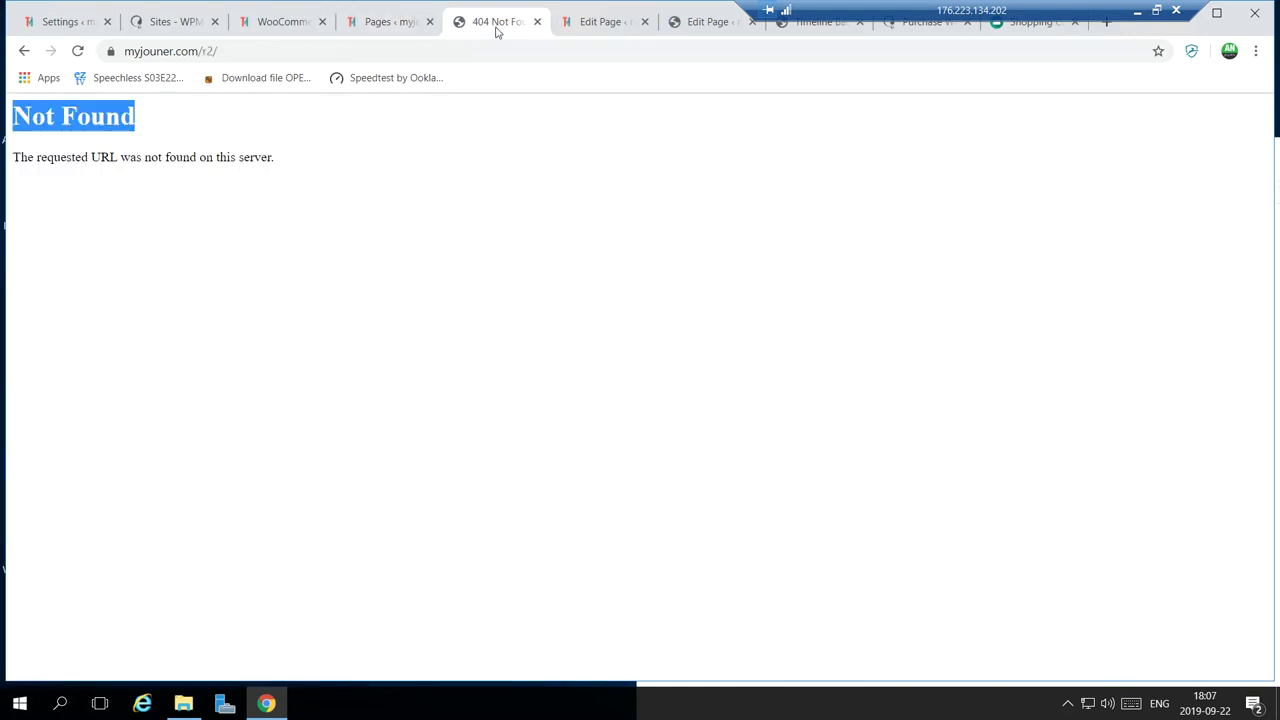
pyautogui.click(614, 30)
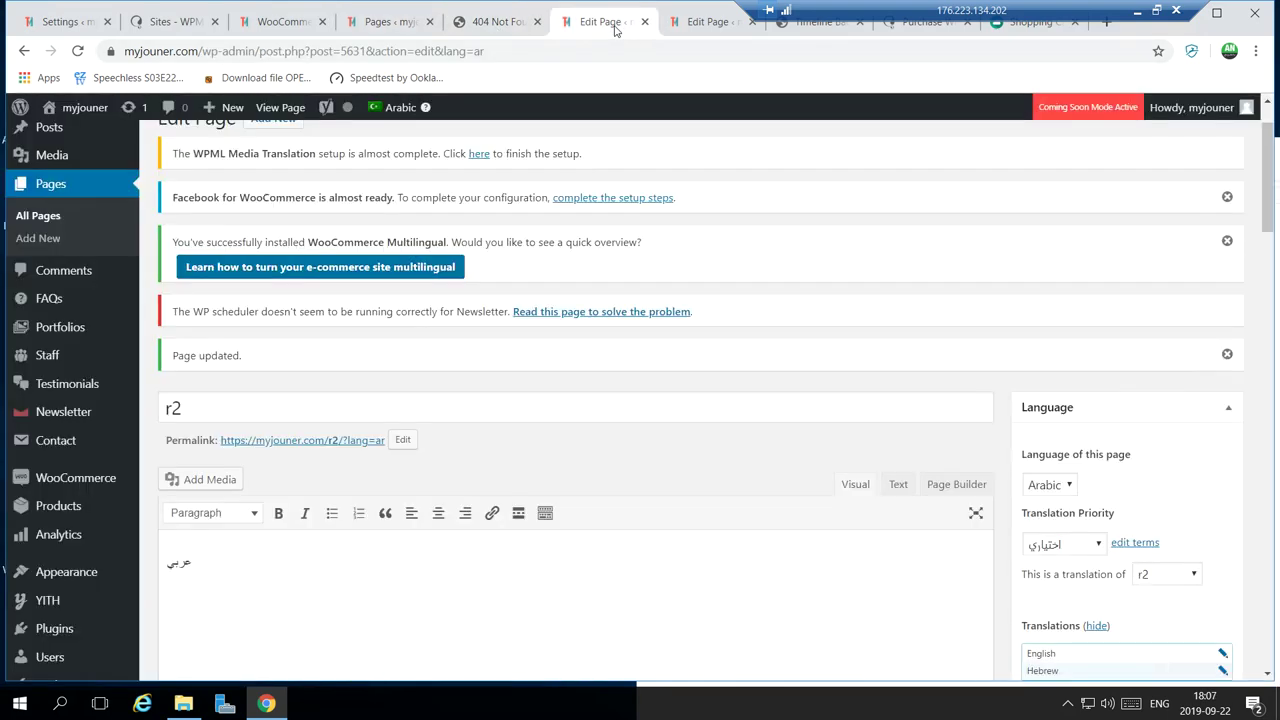
pyautogui.click(330, 443)
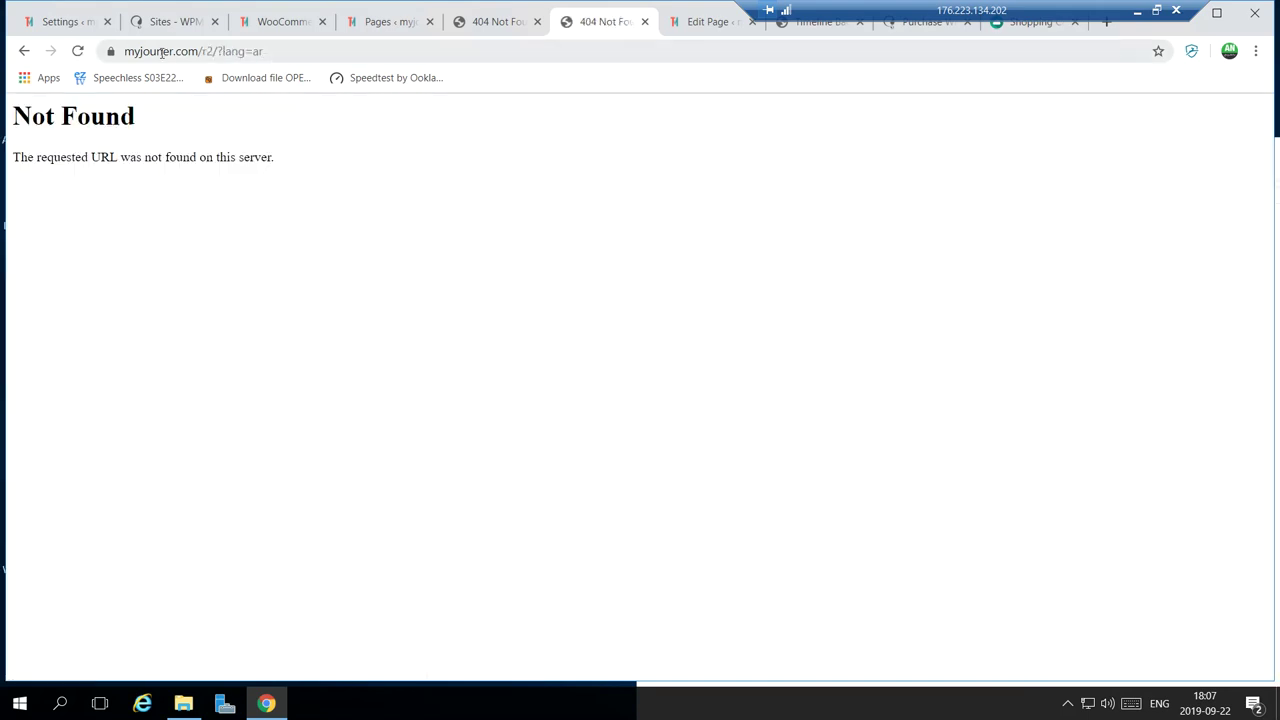
pyautogui.moveTo(163, 51); pyautogui.dragTo(349, 66)
pyautogui.click(497, 22)
pyautogui.click(390, 22)
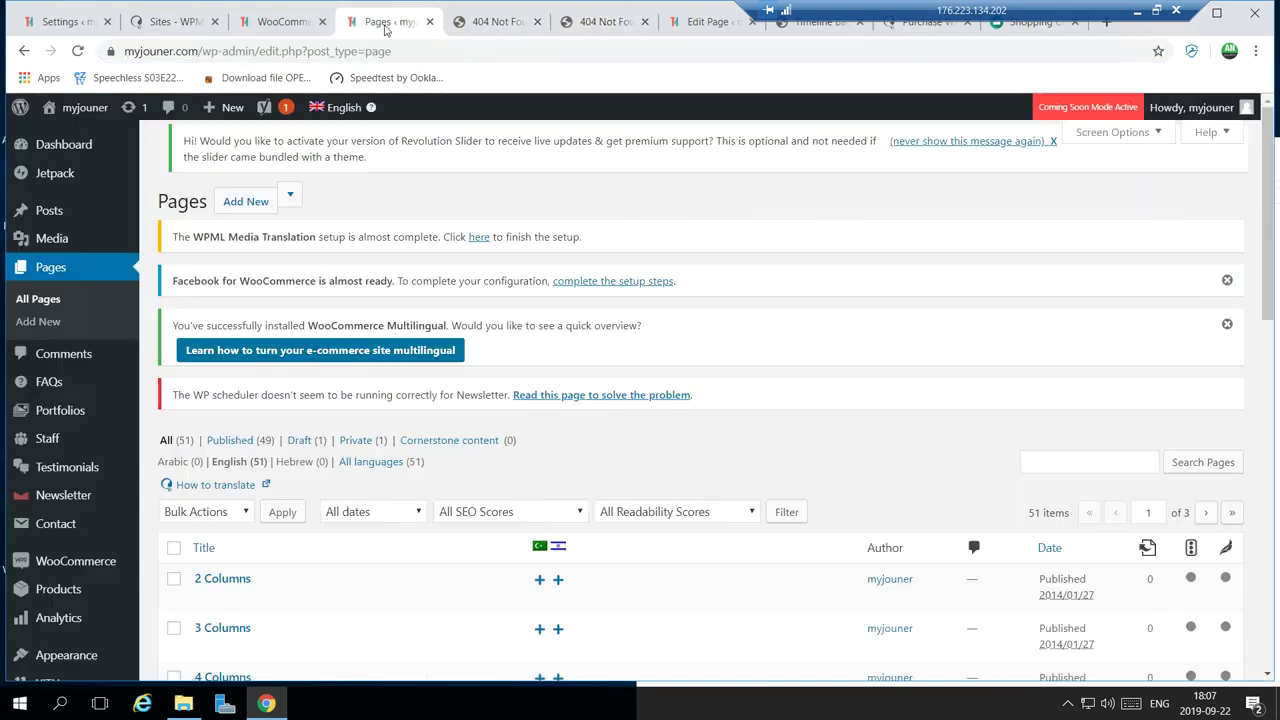
pyautogui.scroll(-3, 104, 552)
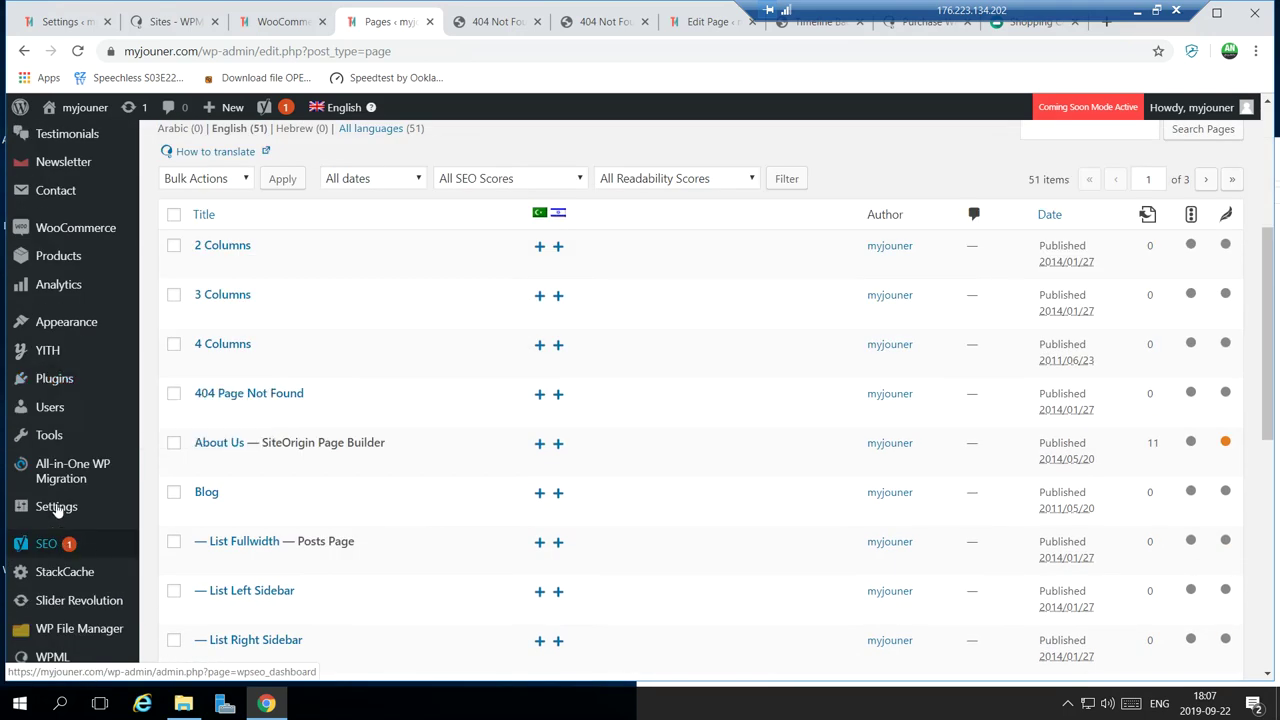
pyautogui.moveTo(58, 510)
pyautogui.scroll(-3, 58, 510)
pyautogui.moveTo(57, 572)
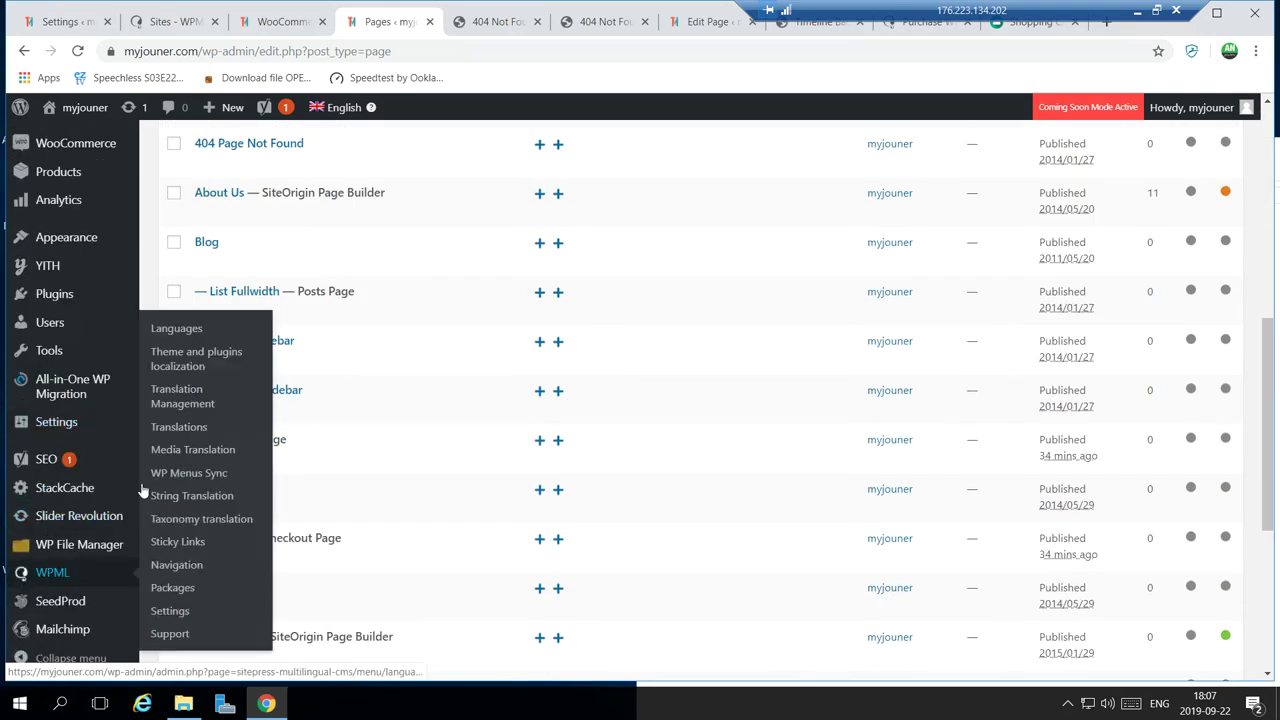
# Set WPML's language URL format to different languages in directories and save.
pyautogui.click(167, 332)
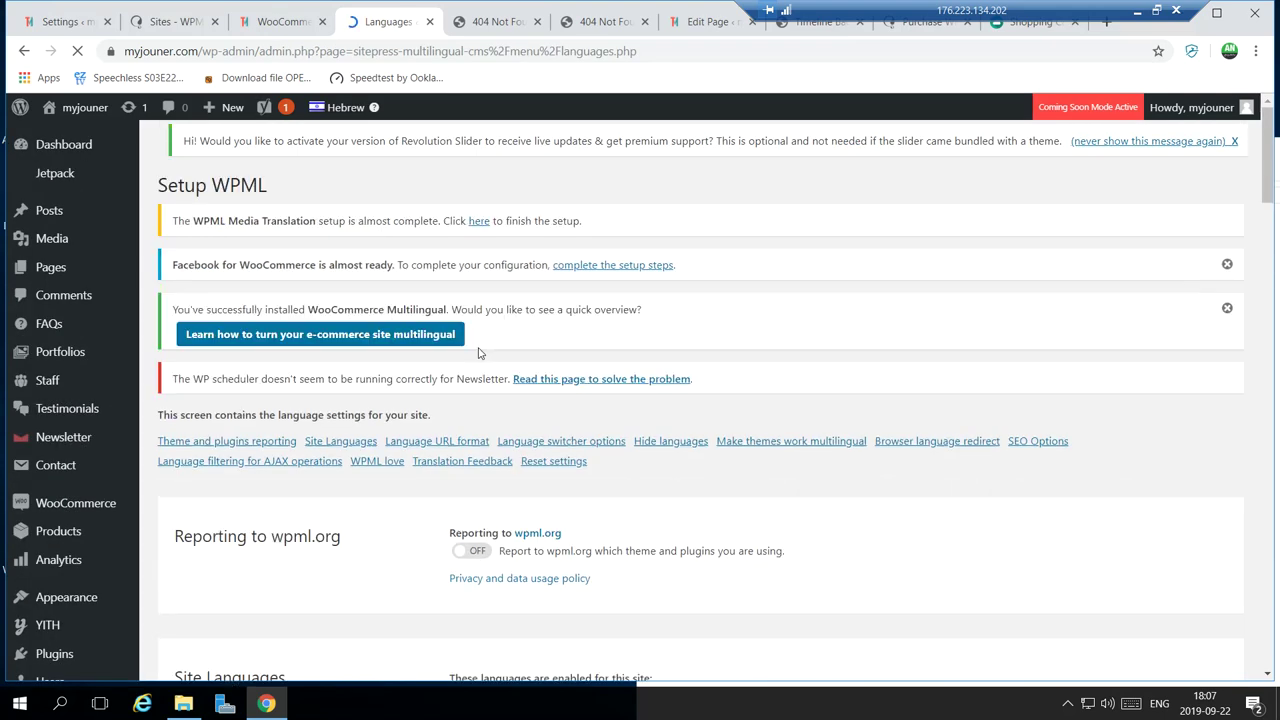
pyautogui.scroll(-3, 378, 368)
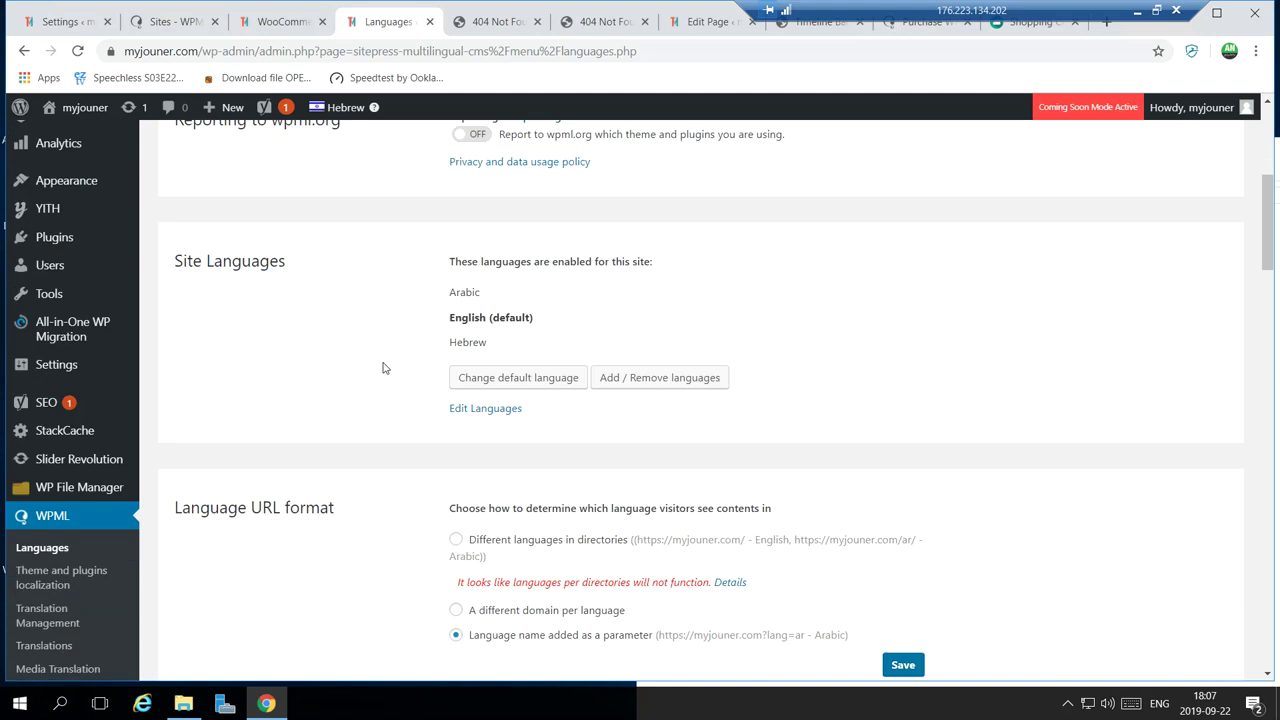
pyautogui.scroll(-2, 382, 368)
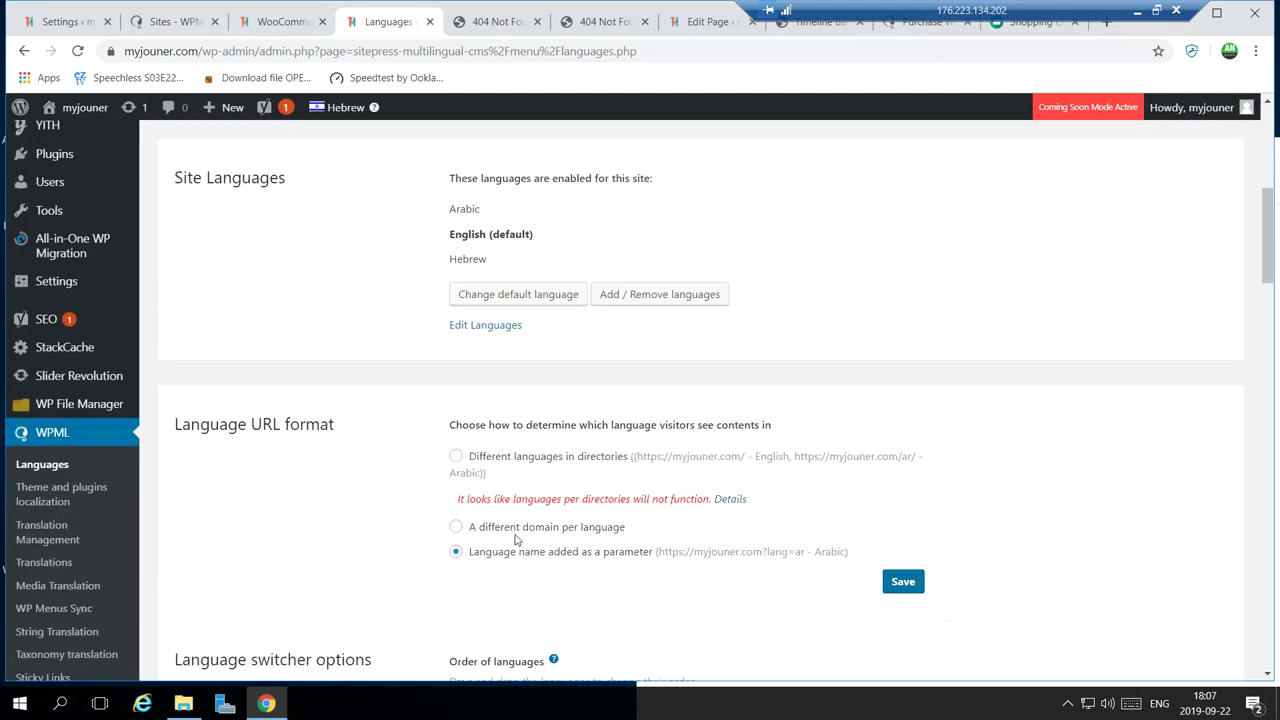
pyautogui.click(506, 460)
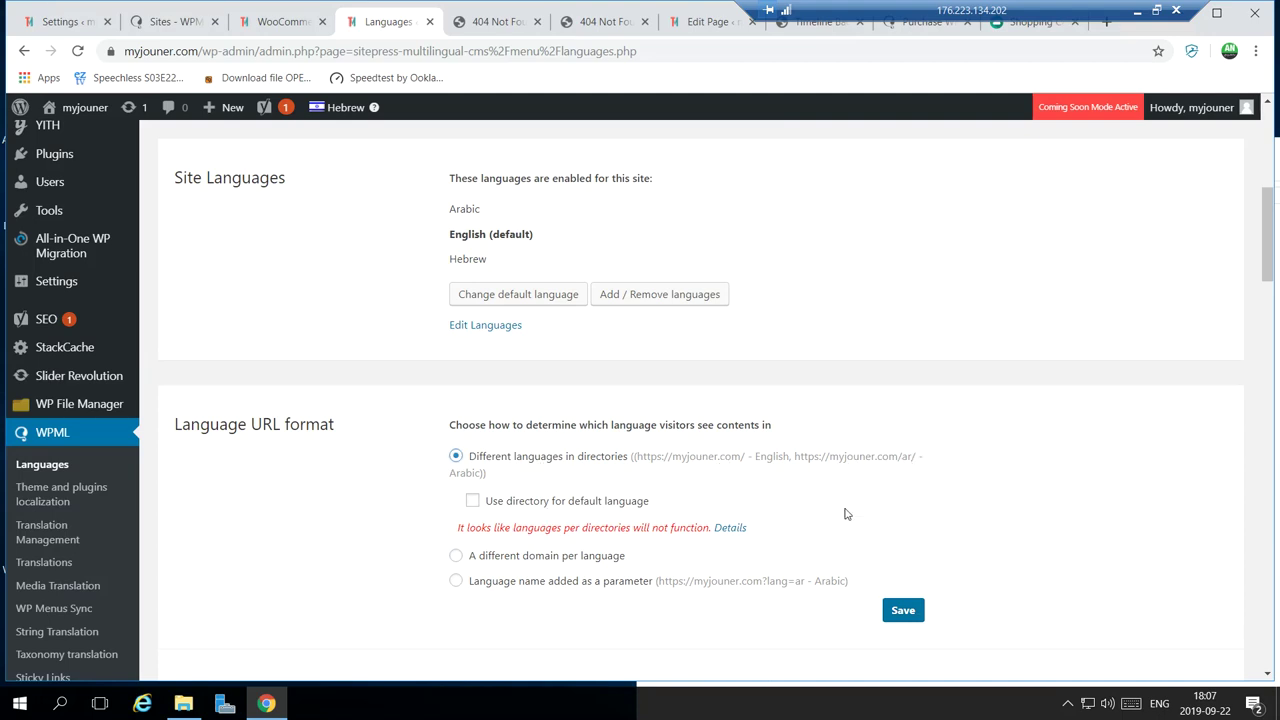
pyautogui.click(905, 610)
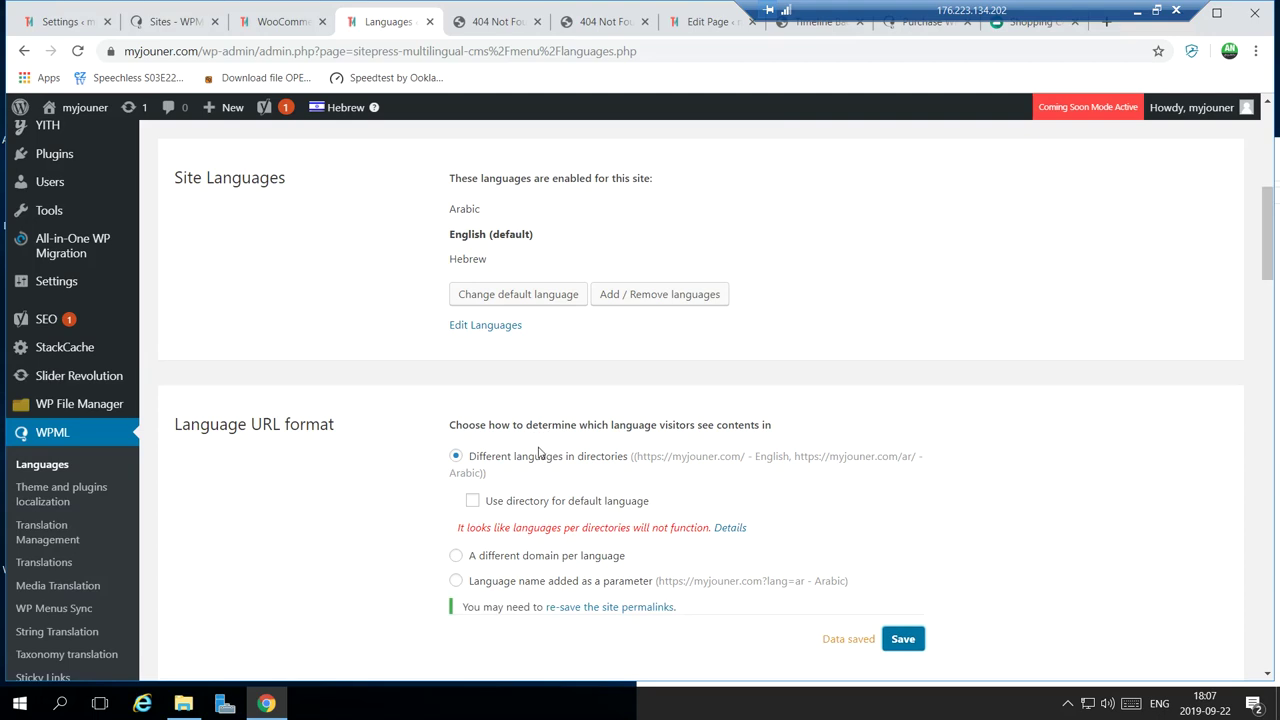
# Follow the prompt to re-save the site permalinks.
pyautogui.scroll(-1, 647, 505)
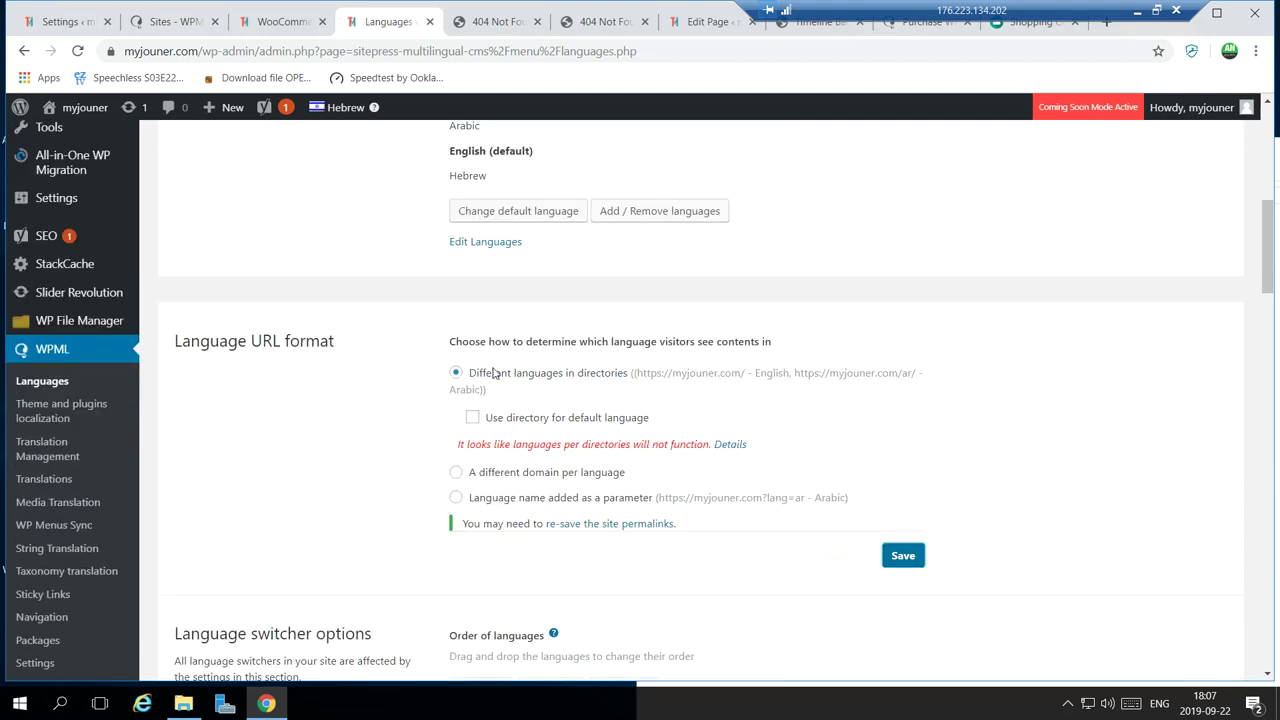
pyautogui.click(616, 525)
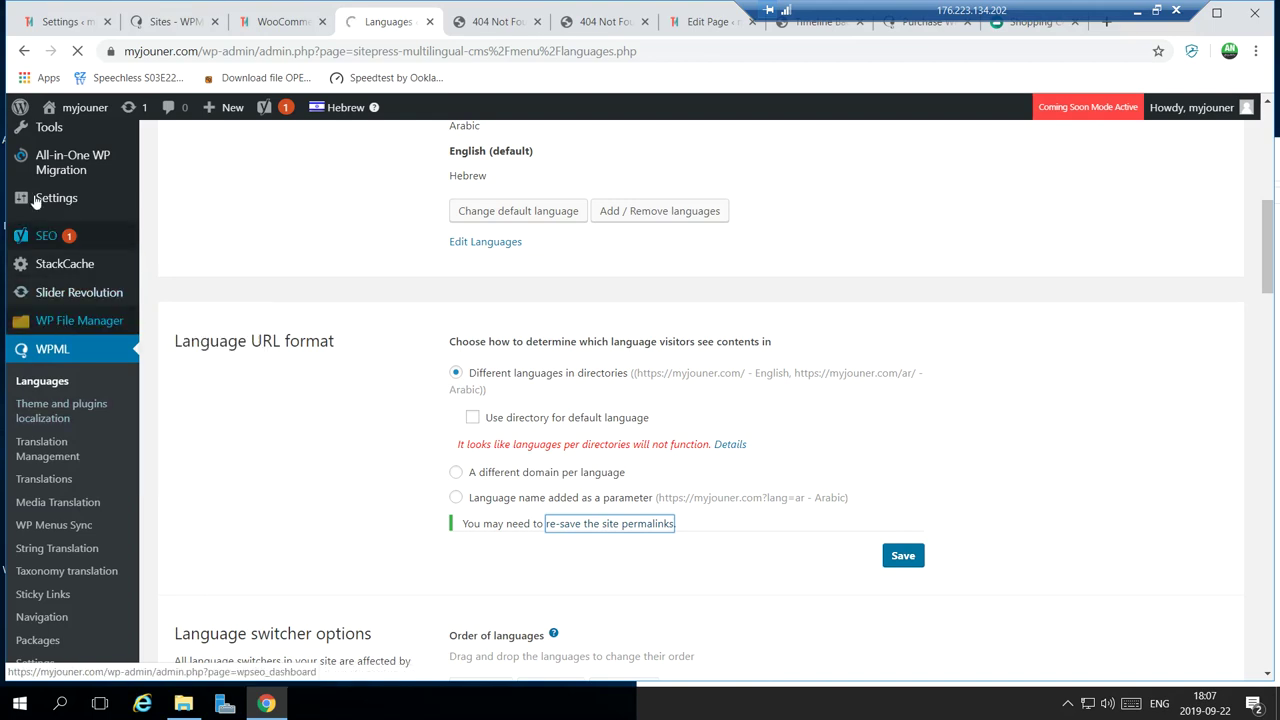
pyautogui.moveTo(60, 198)
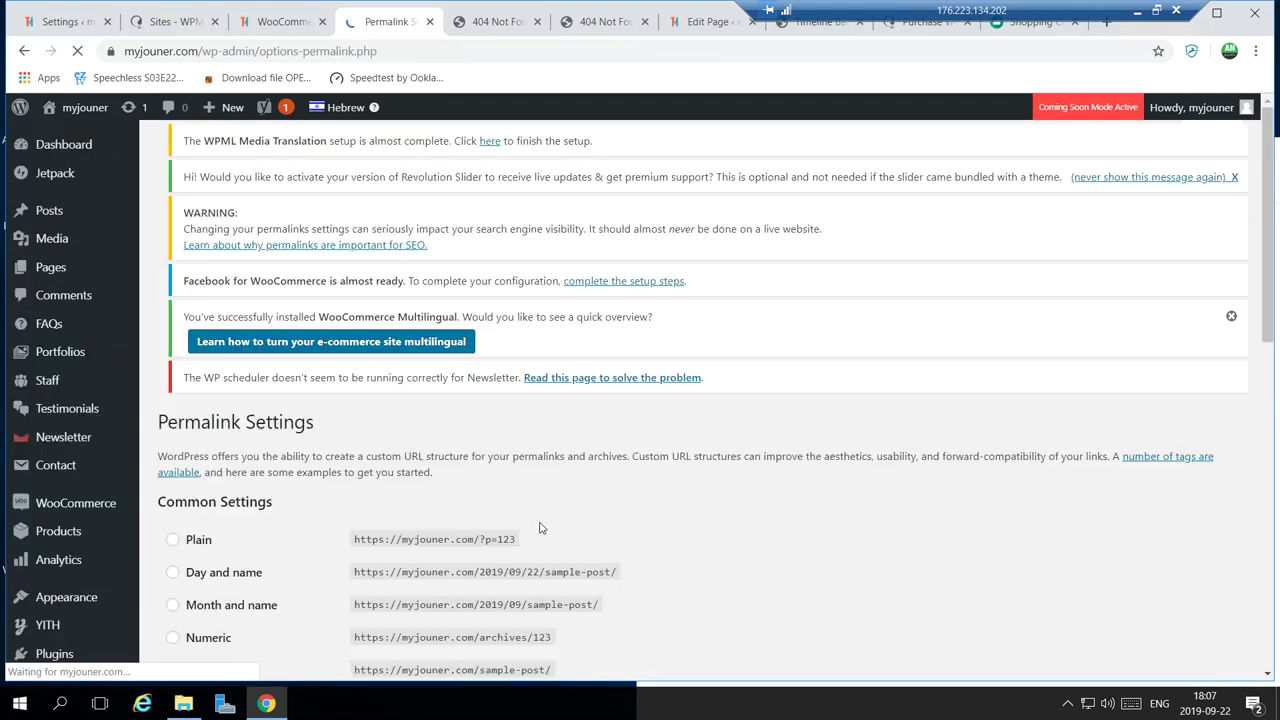
# Re-save the Permalink Settings with the Post name structure and product base unchanged.
pyautogui.scroll(-4, 538, 527)
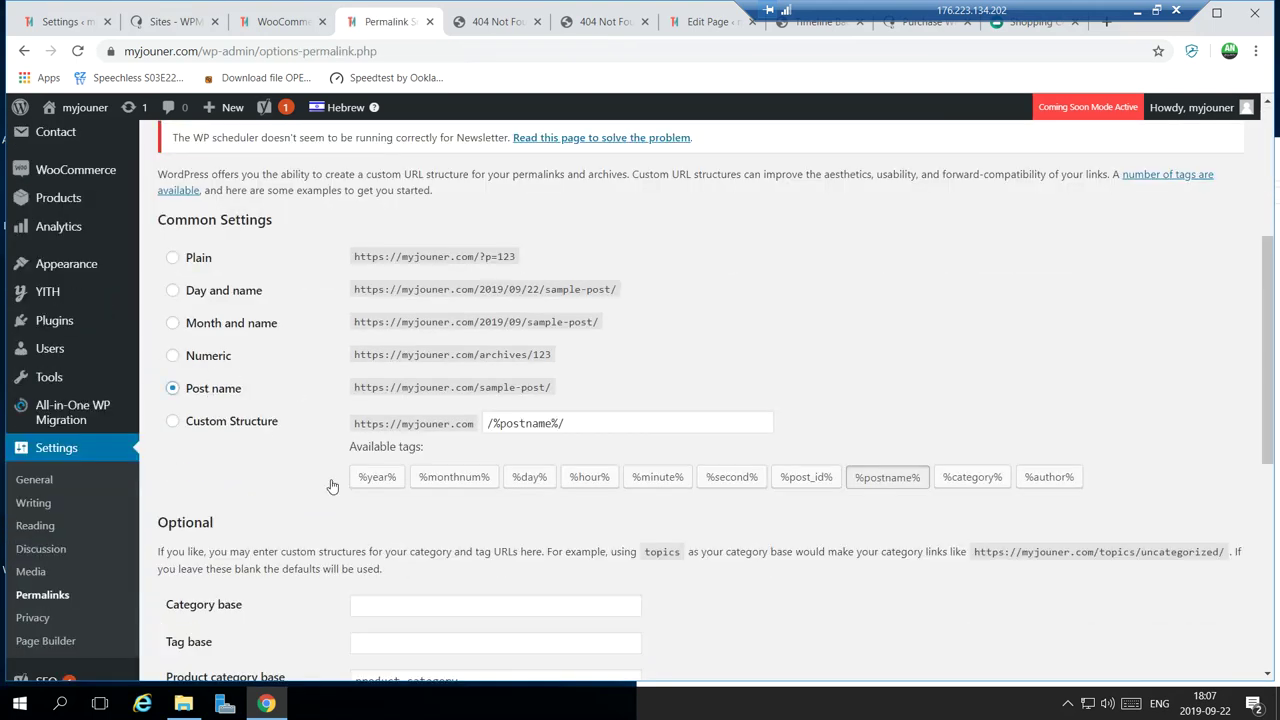
pyautogui.scroll(-3, 337, 489)
pyautogui.scroll(-3, 337, 489)
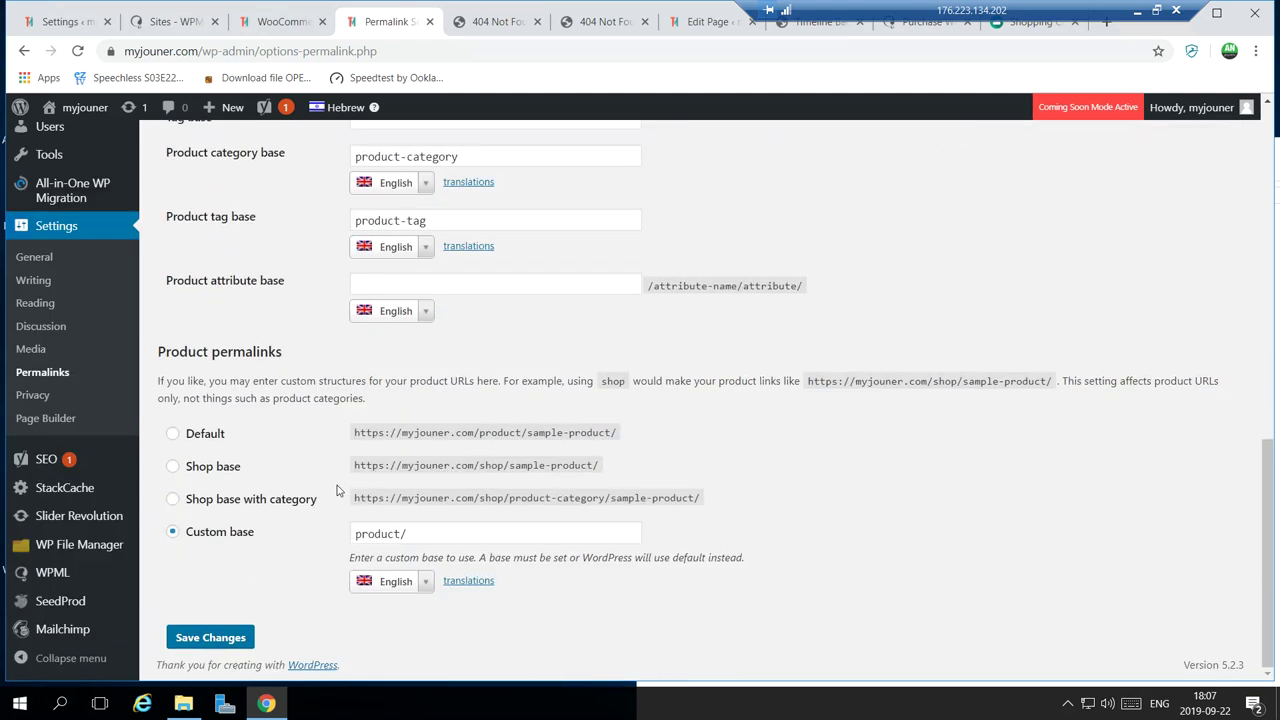
pyautogui.click(210, 637)
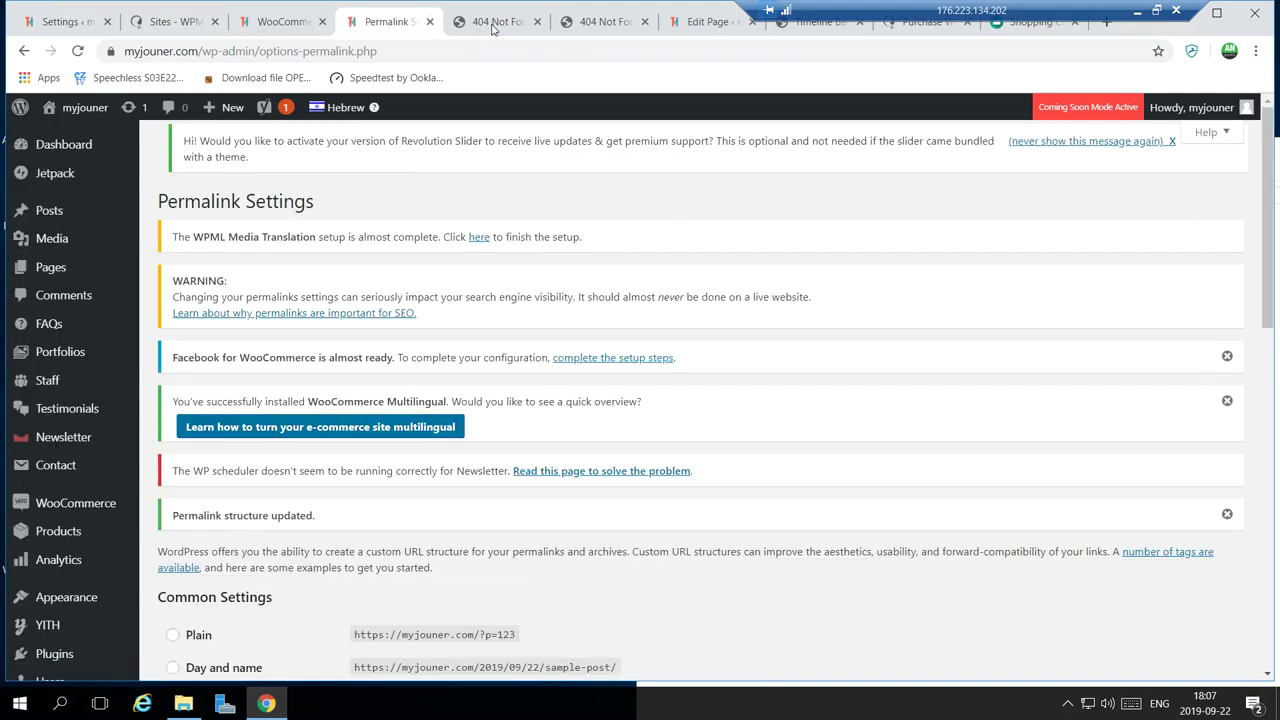
# Return to the English r2 page editor and update the page again.
pyautogui.click(495, 22)
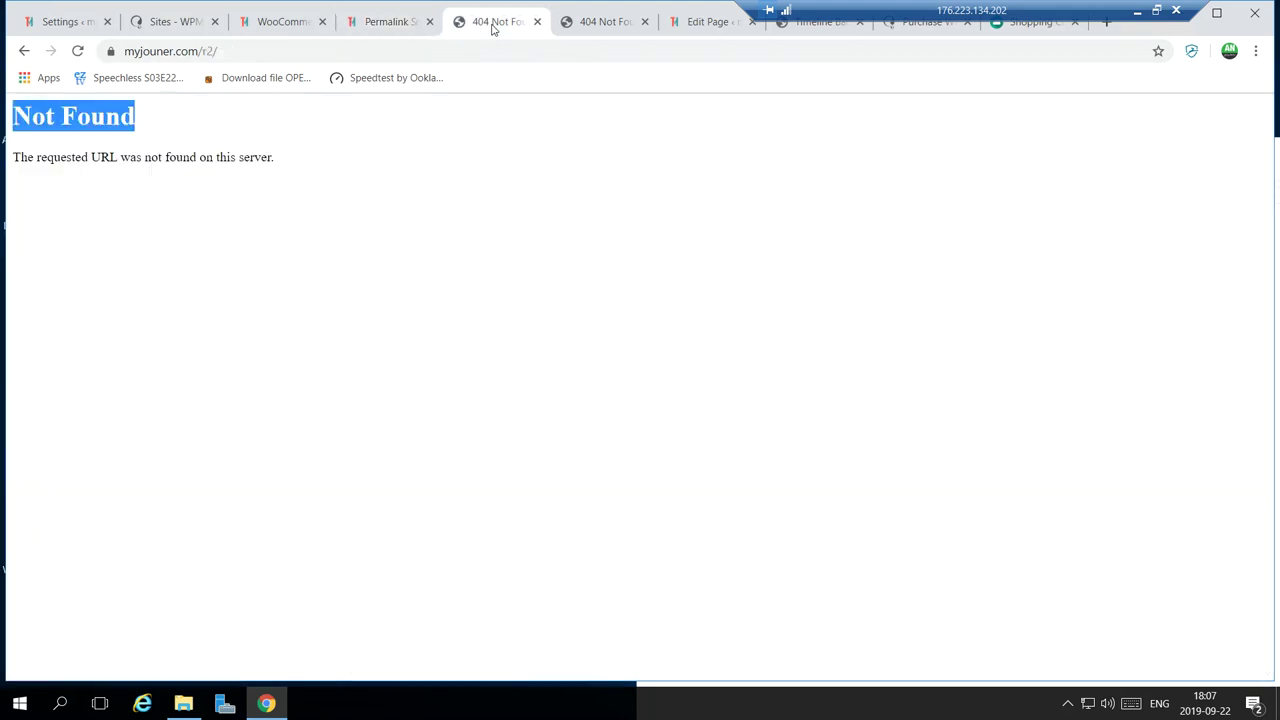
pyautogui.click(24, 51)
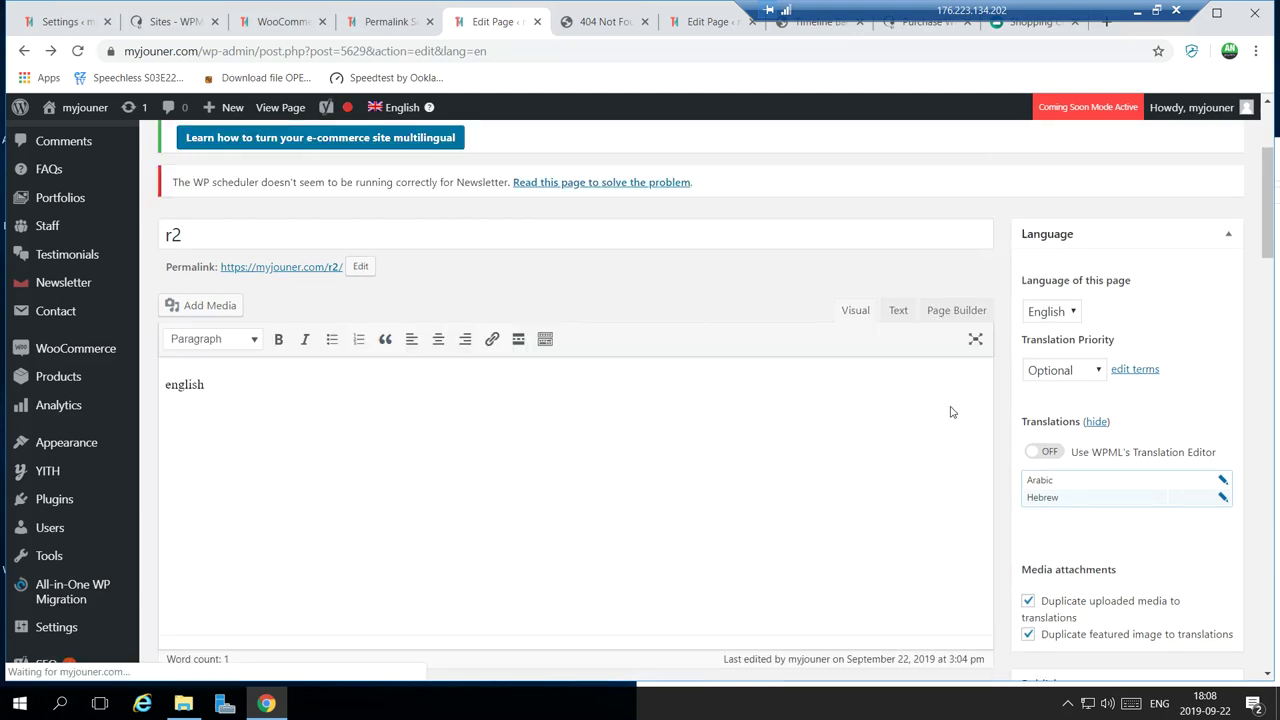
pyautogui.scroll(-1, 655, 309)
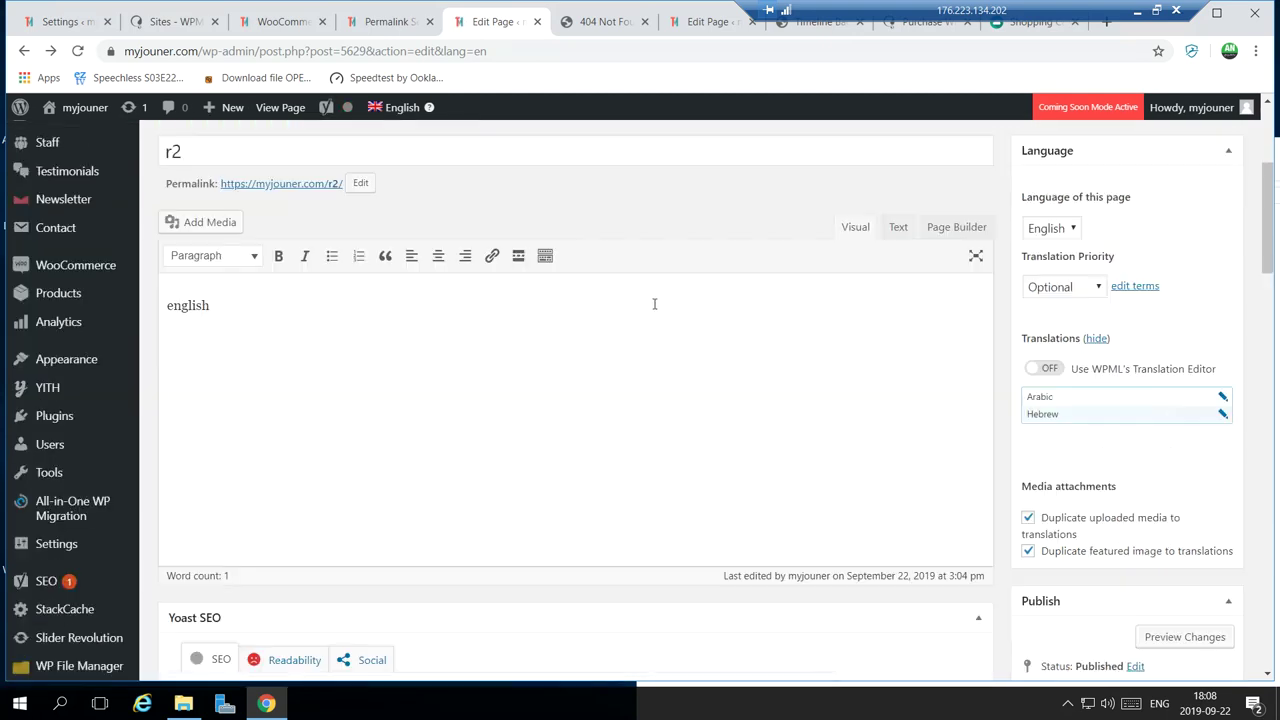
pyautogui.scroll(-2, 1087, 507)
pyautogui.click(1219, 668)
pyautogui.scroll(-2, 1172, 530)
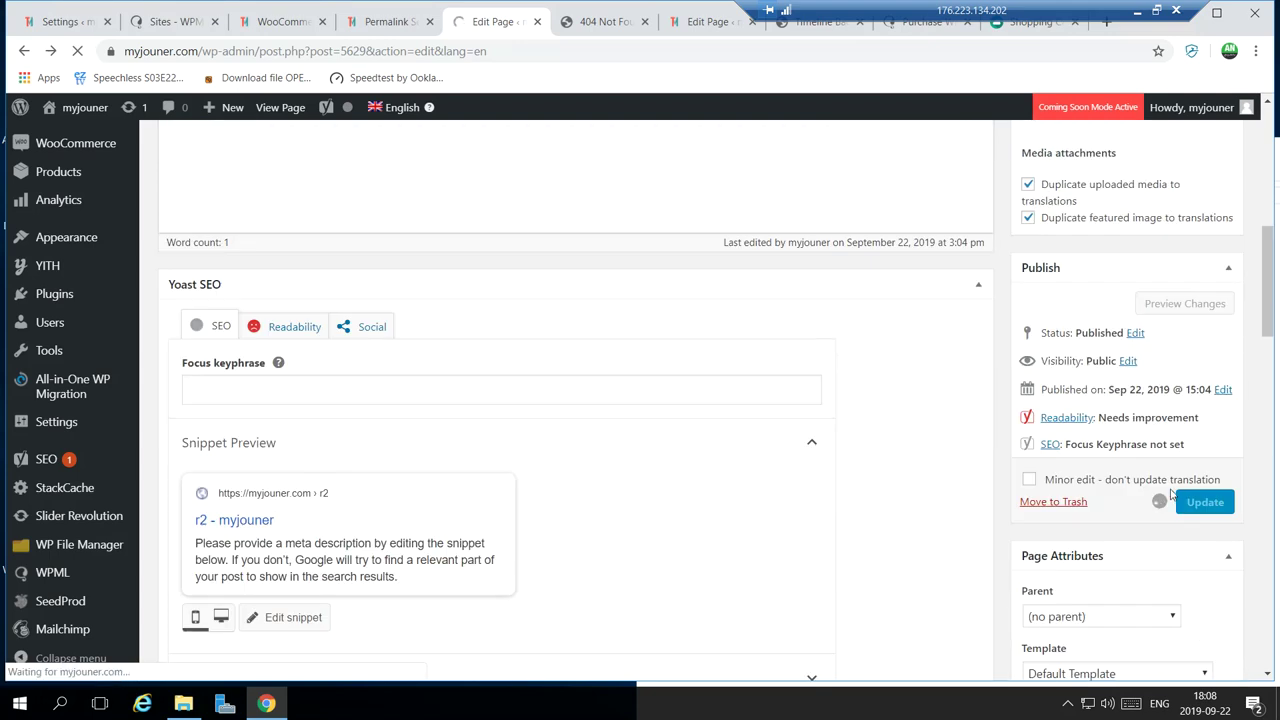
pyautogui.scroll(3, 610, 528)
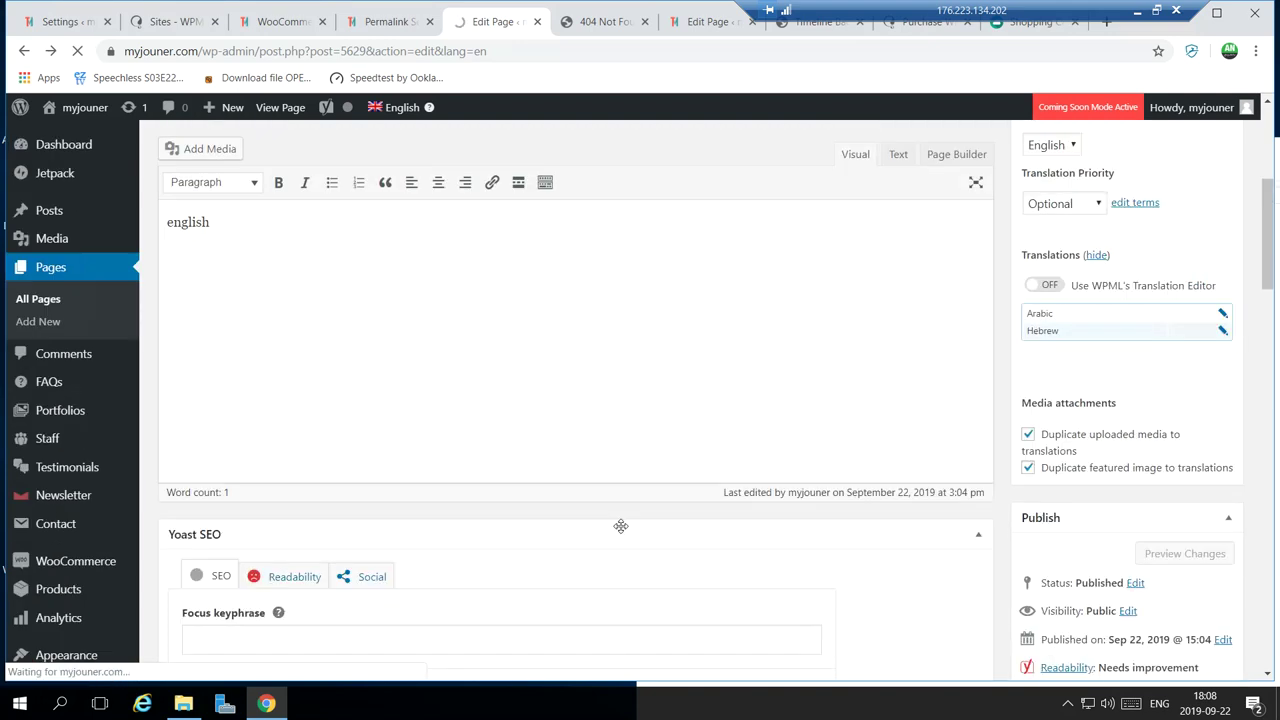
pyautogui.scroll(2, 628, 526)
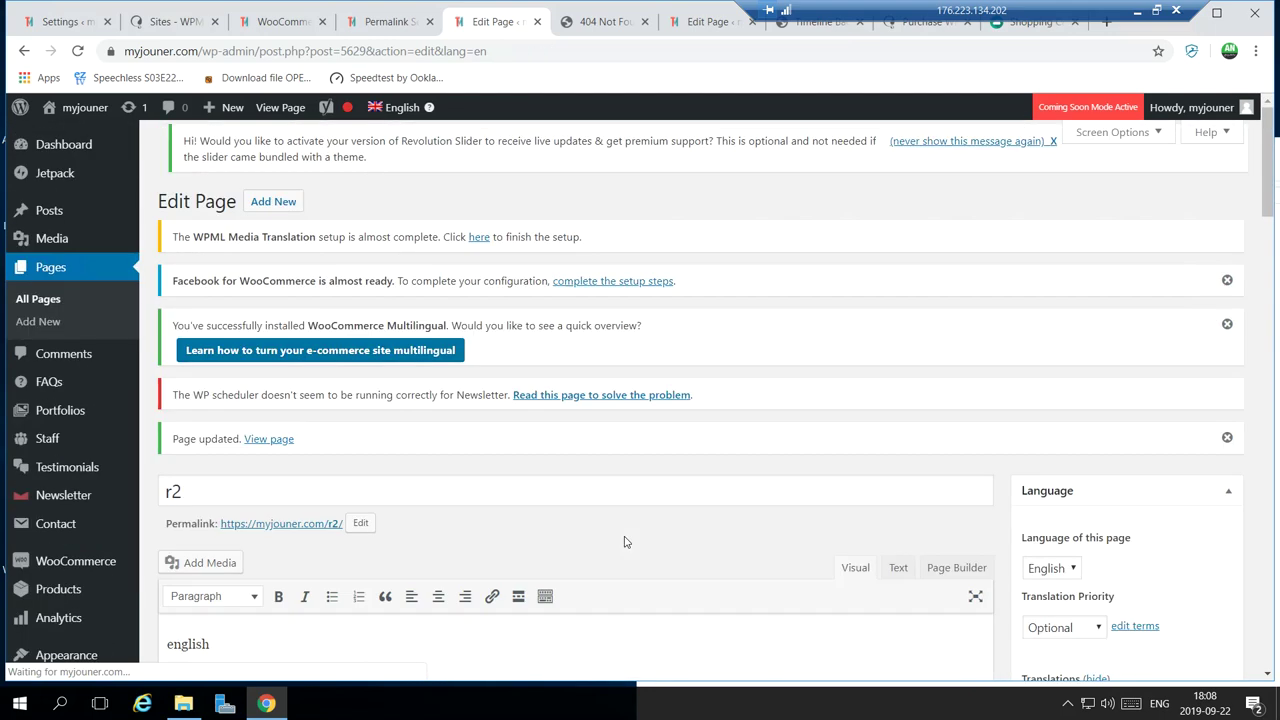
# Open the r2 permalink on the live site and reload it, confirming it still shows Not Found.
pyautogui.rightClick(282, 527)
pyautogui.click(320, 532)
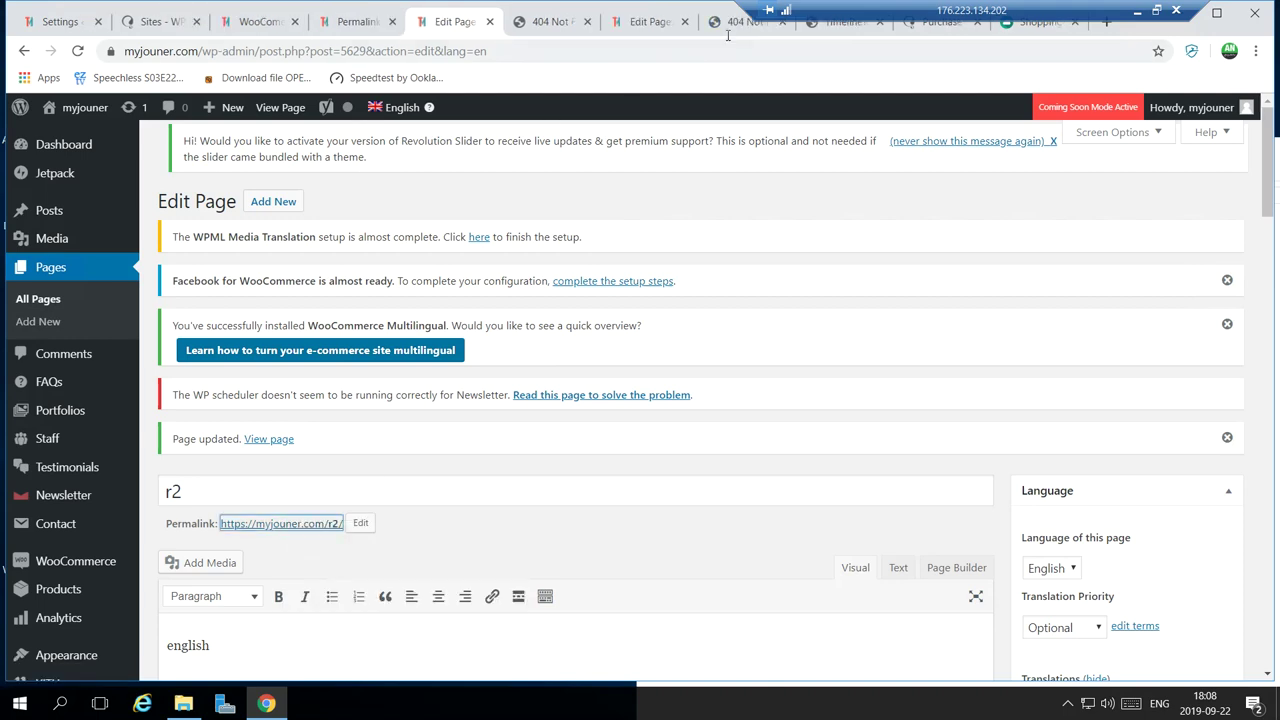
pyautogui.click(277, 527)
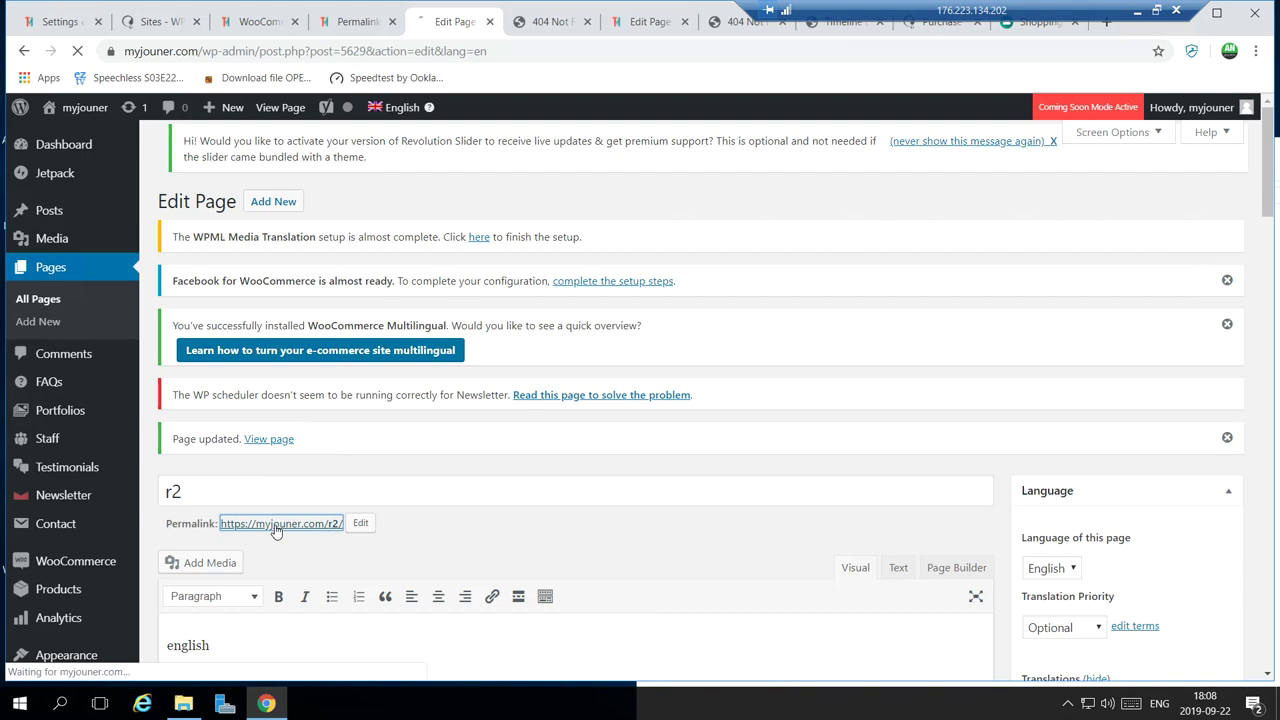
pyautogui.rightClick(279, 199)
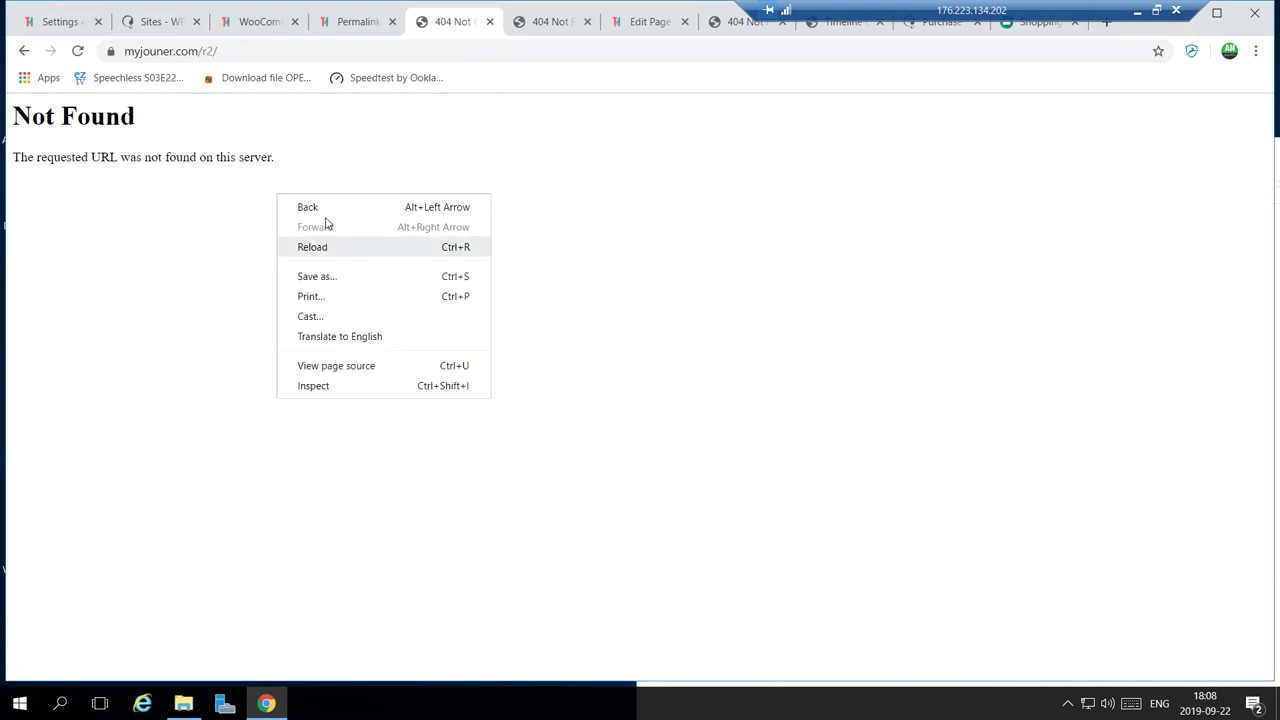
pyautogui.click(333, 248)
pyautogui.moveTo(89, 158); pyautogui.dragTo(297, 177)
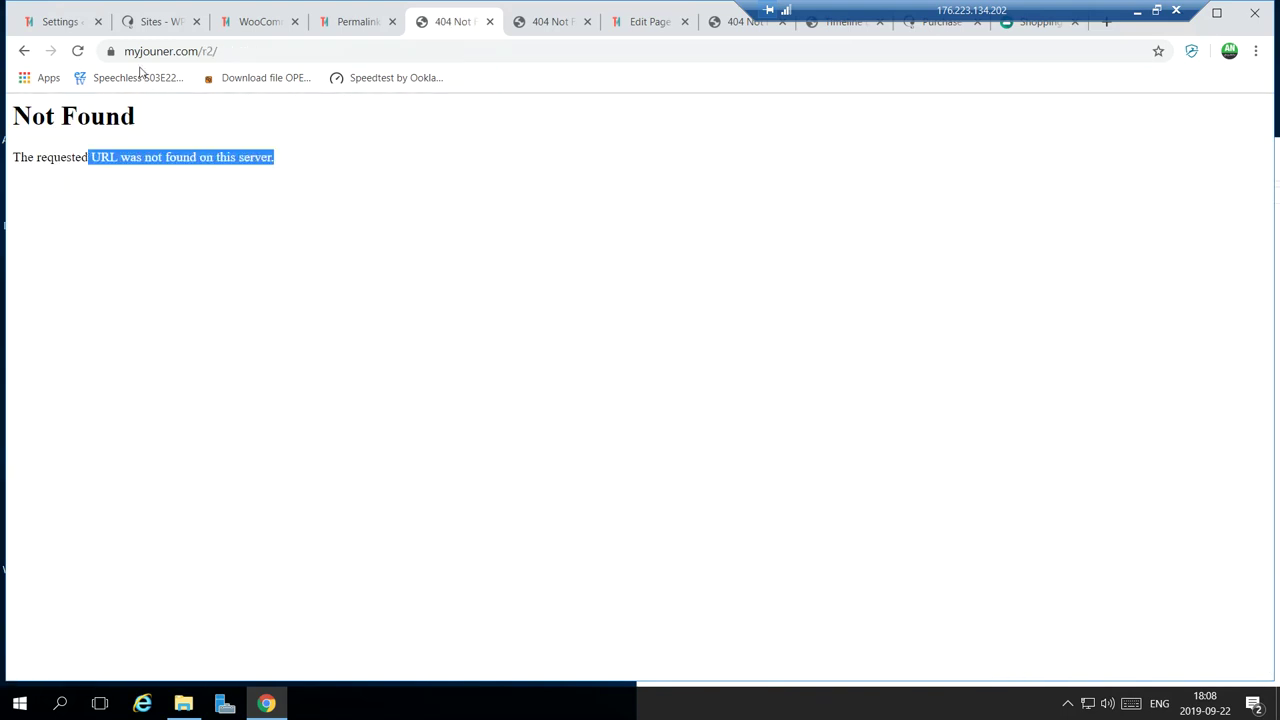
# Reload the Hebrew r2 edit page.
pyautogui.click(648, 23)
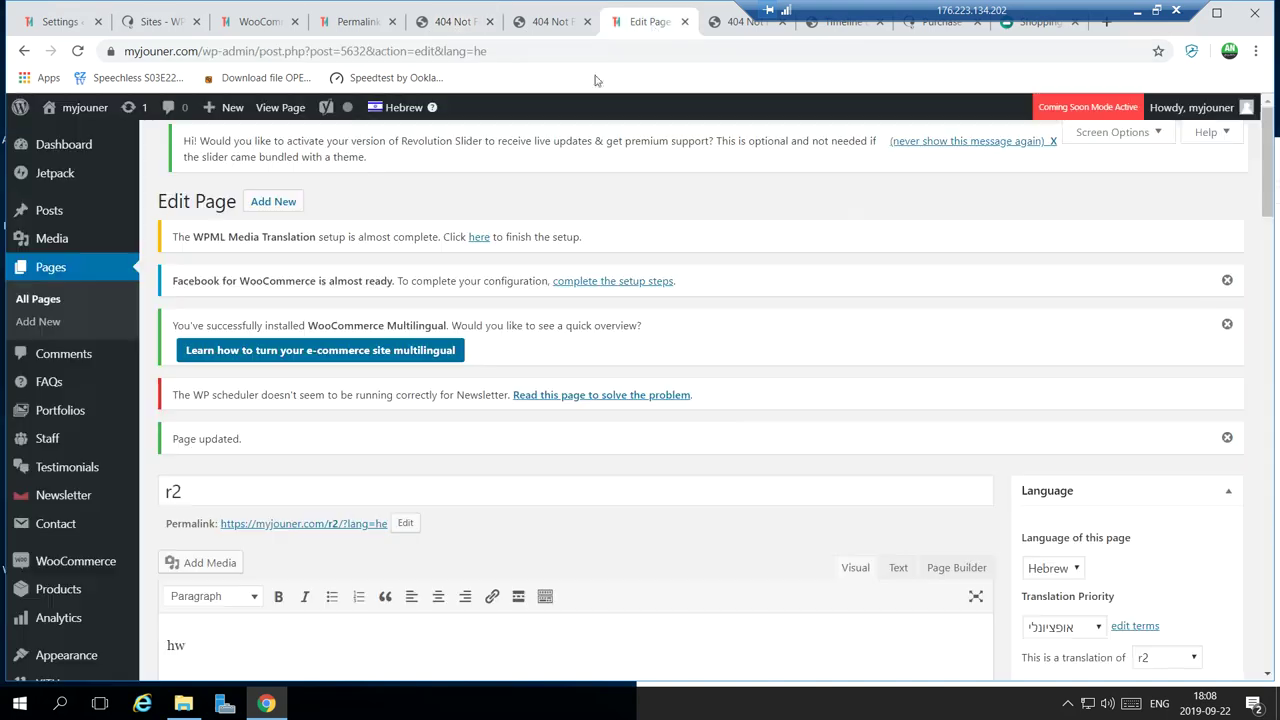
pyautogui.click(594, 503)
pyautogui.rightClick(595, 505)
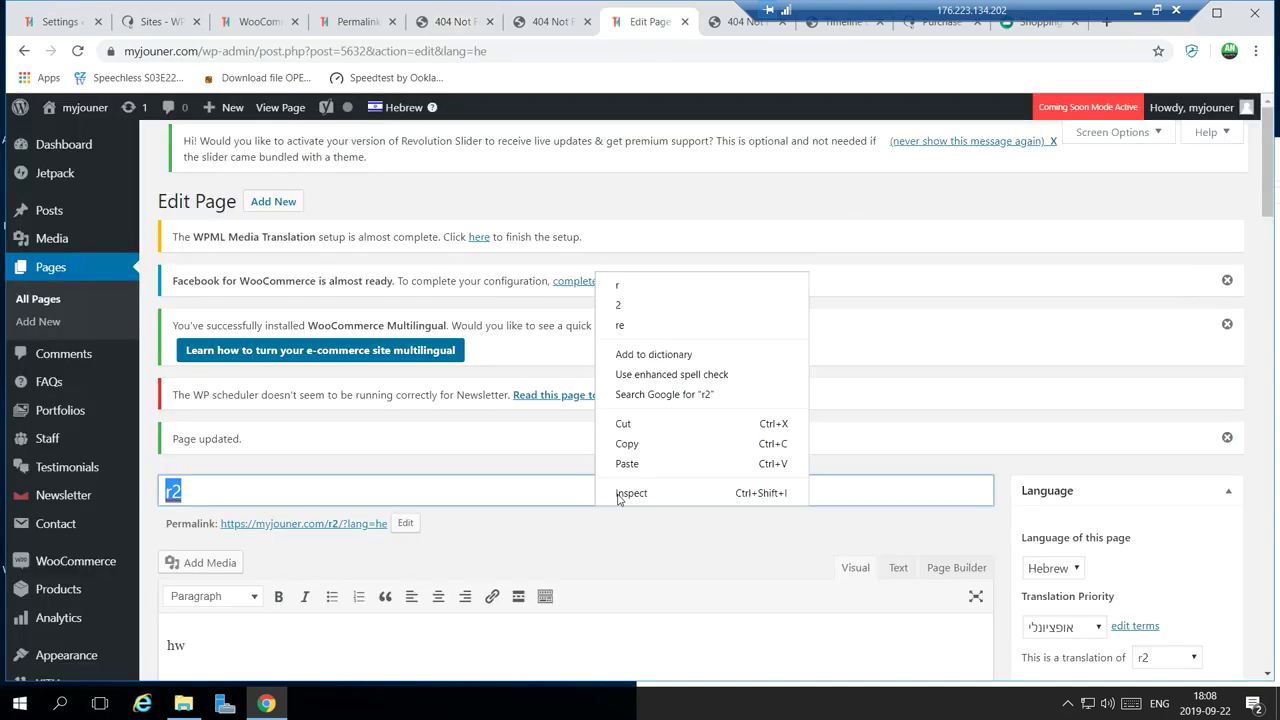
pyautogui.rightClick(624, 533)
pyautogui.click(677, 384)
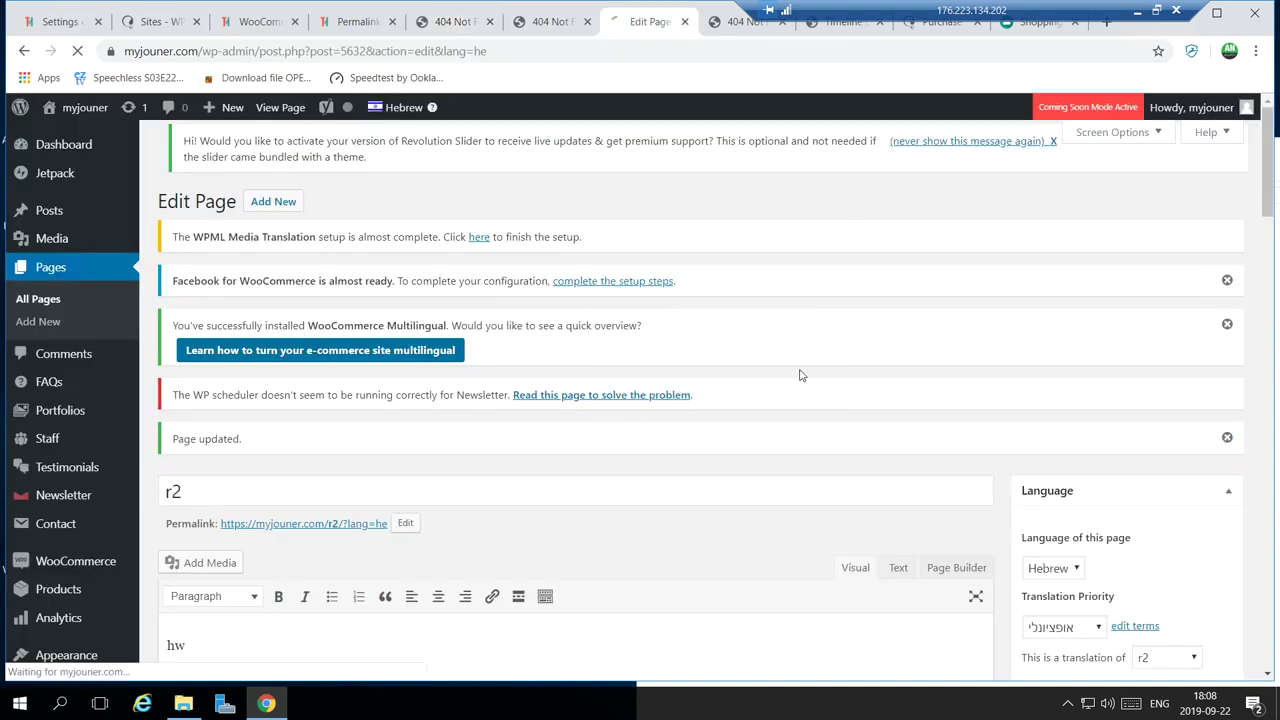
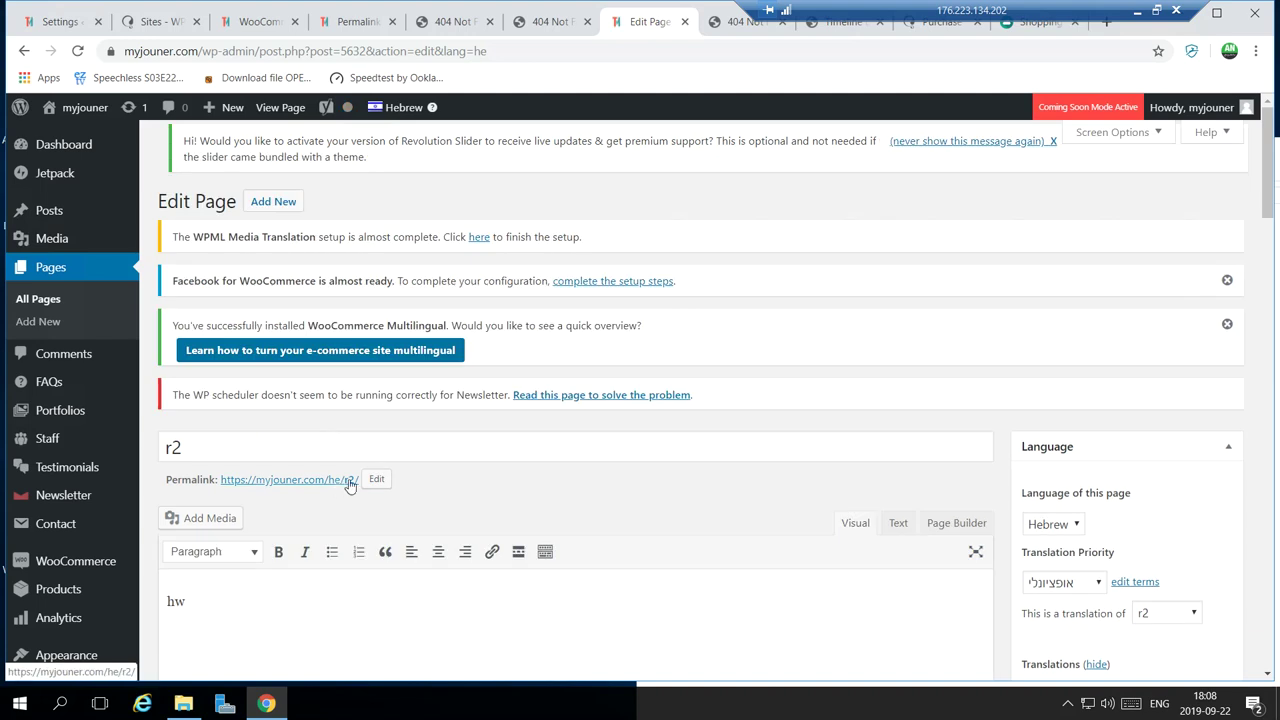
# Open the page's permalink to view it live on the site.
pyautogui.scroll(-2, 881, 370)
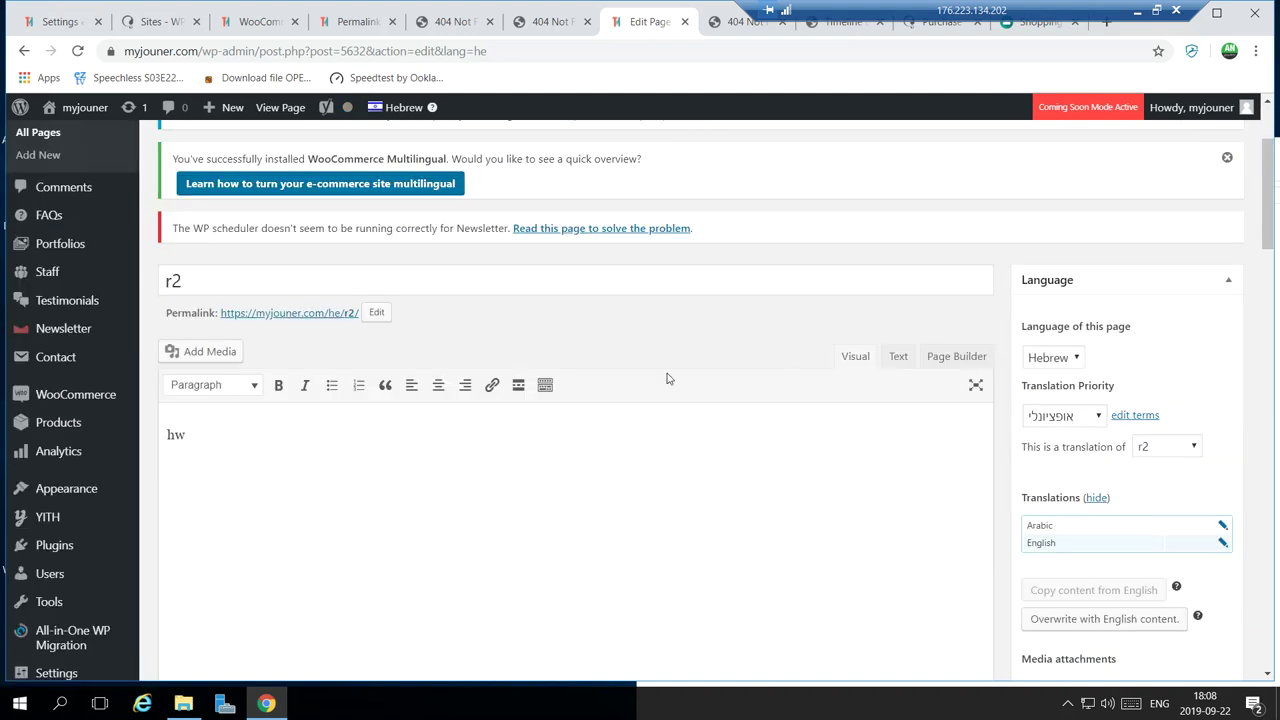
pyautogui.click(312, 316)
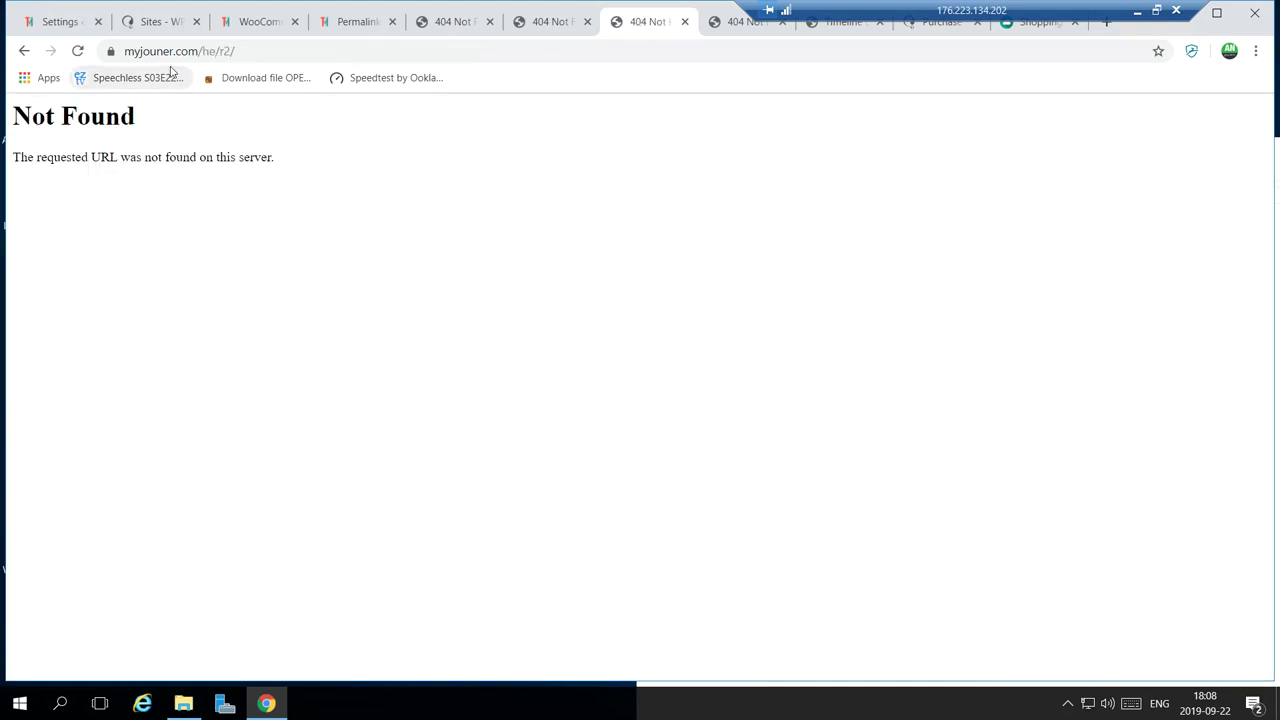
pyautogui.moveTo(192, 51); pyautogui.dragTo(289, 49)
pyautogui.click(309, 170)
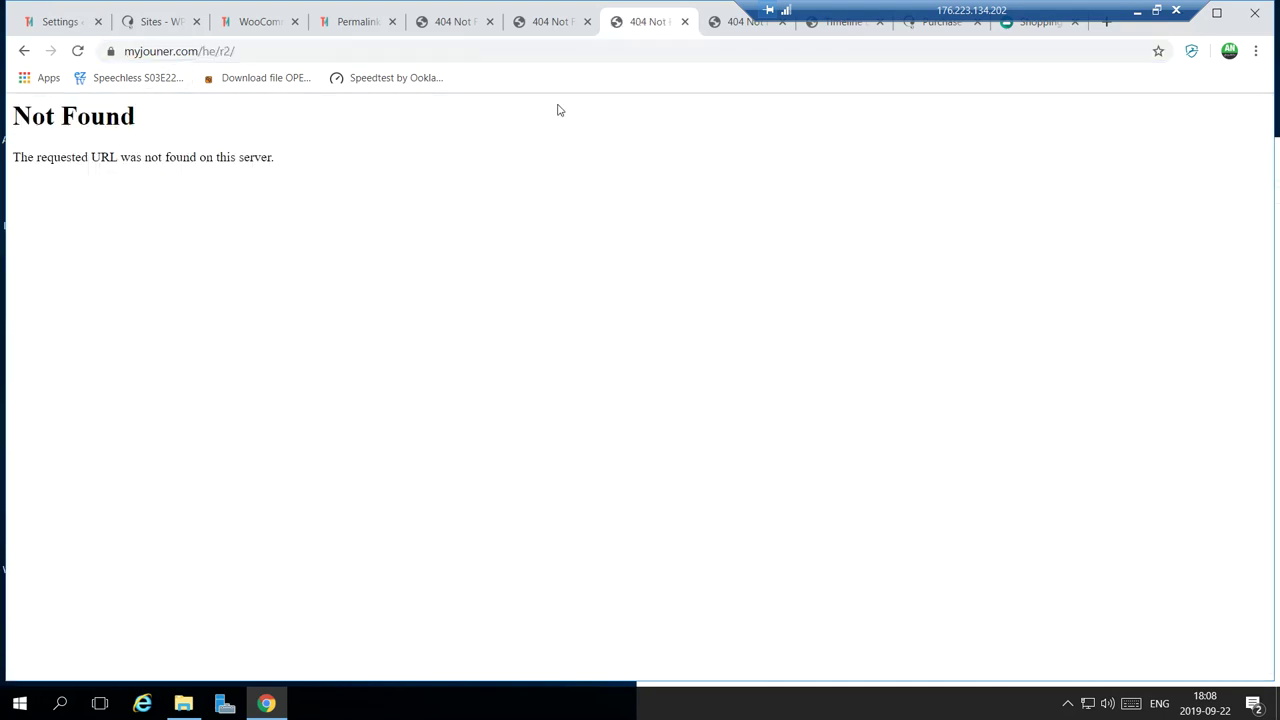
# From the Permalinks settings tab, open WP File Manager in the admin sidebar.
pyautogui.click(519, 27)
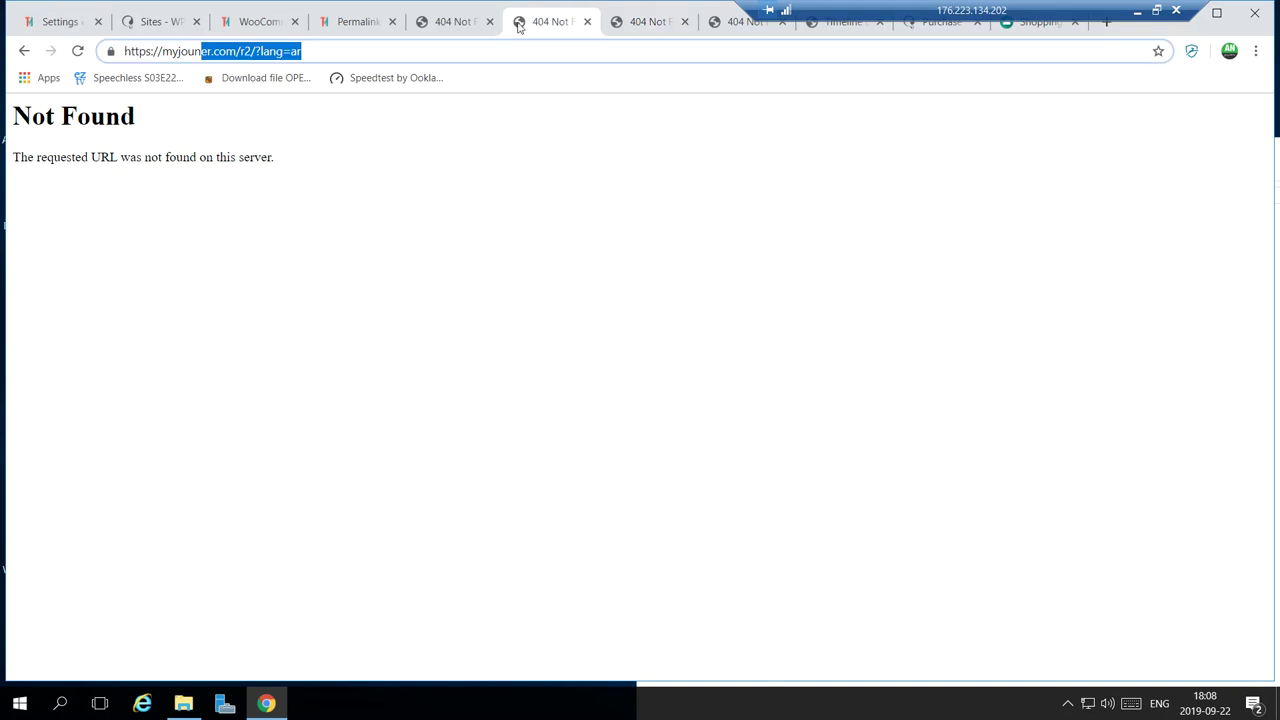
pyautogui.click(359, 22)
pyautogui.scroll(-3, 91, 531)
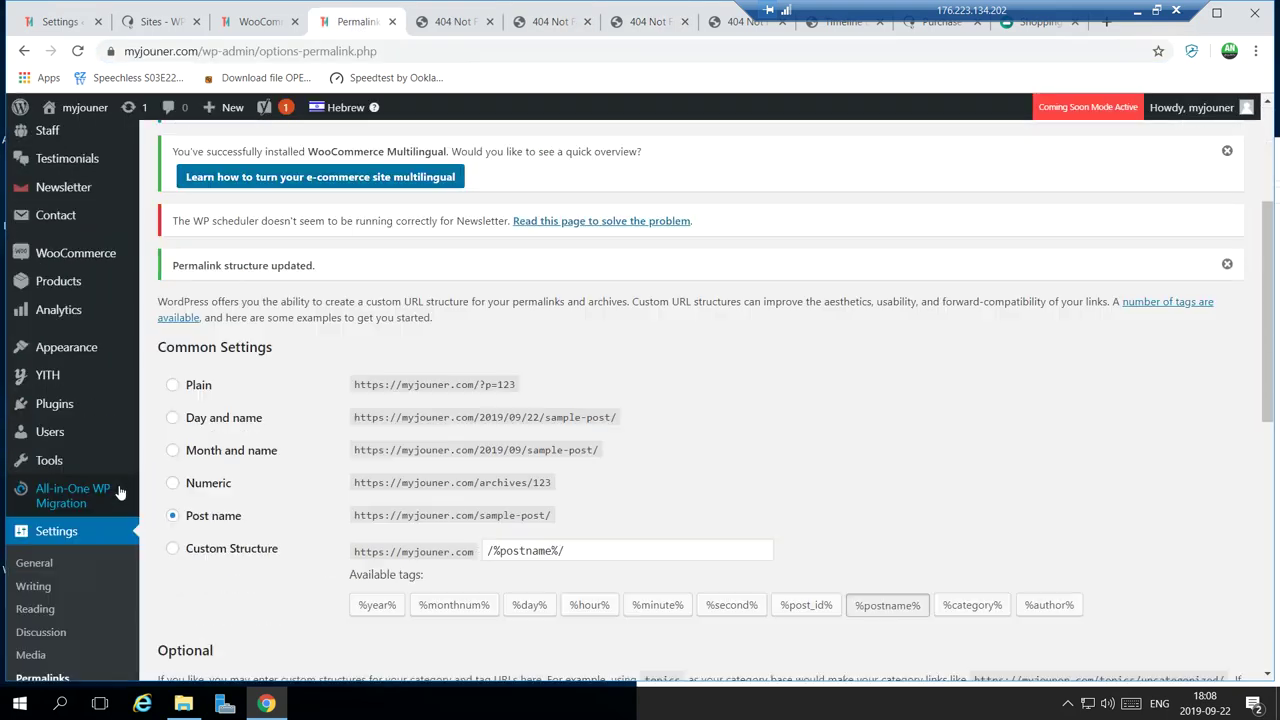
pyautogui.scroll(-2, 107, 497)
pyautogui.scroll(-2, 107, 497)
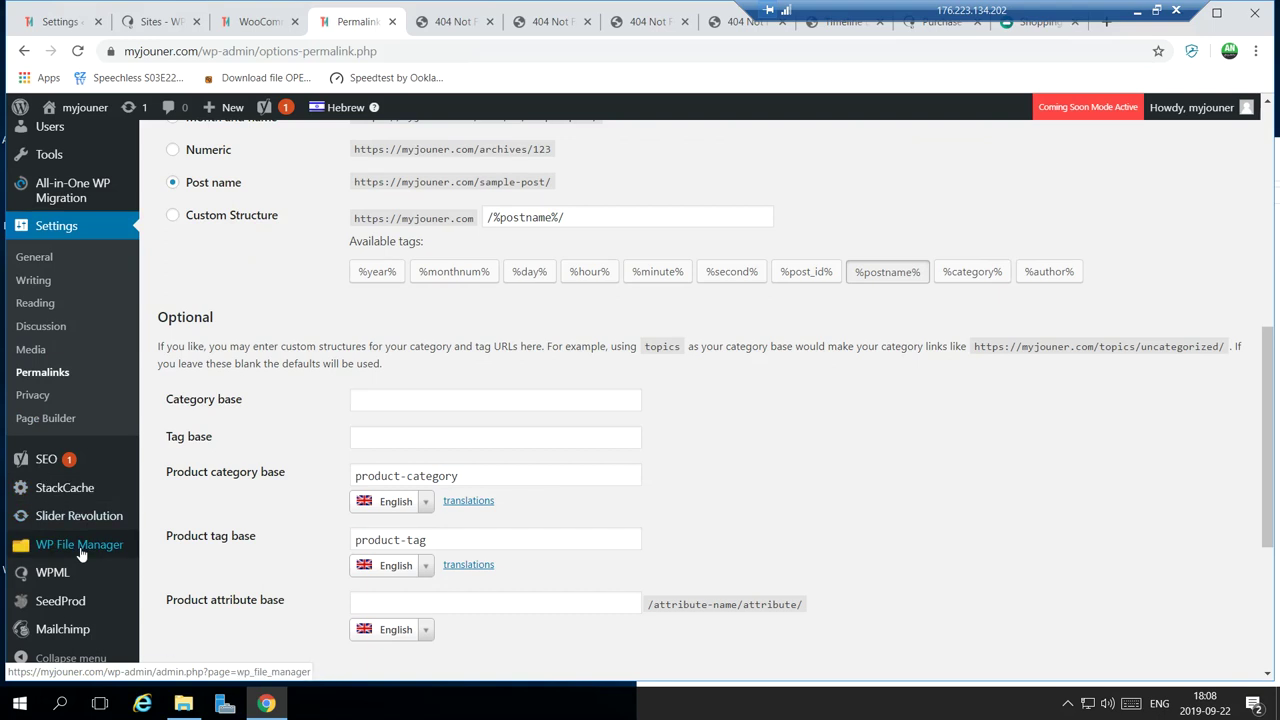
pyautogui.moveTo(80, 550)
pyautogui.click(190, 496)
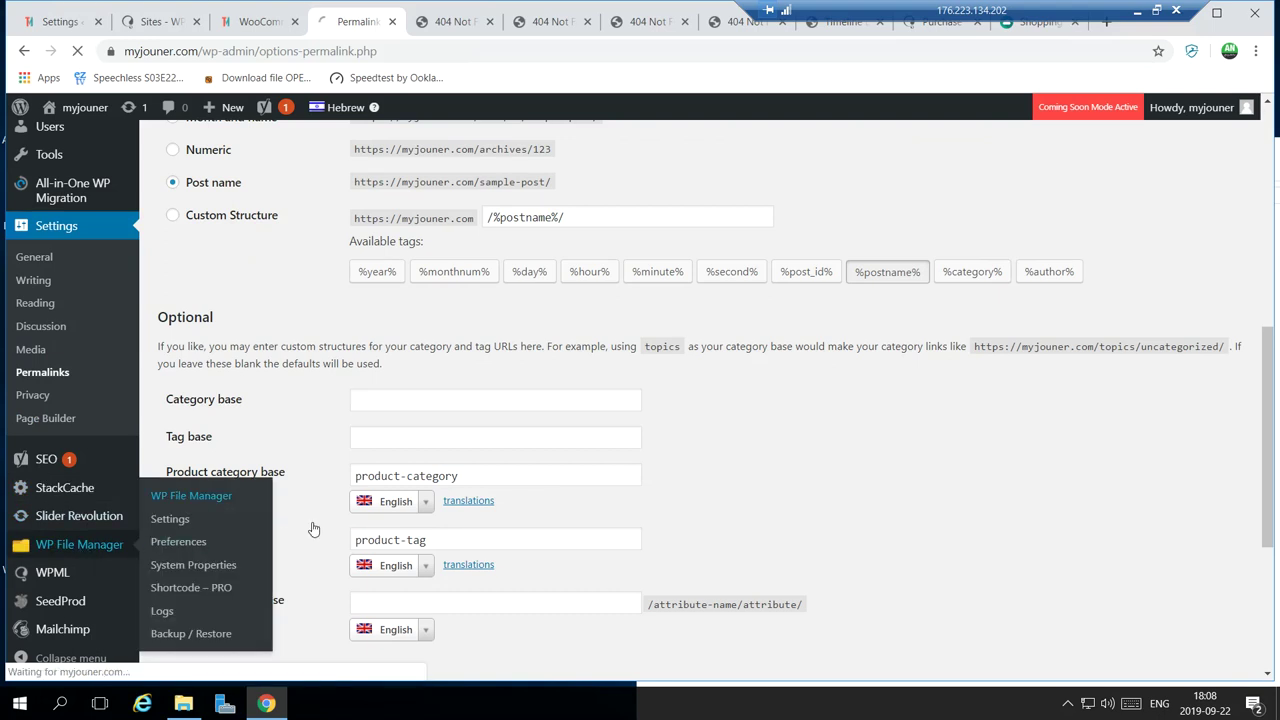
pyautogui.moveTo(100, 560)
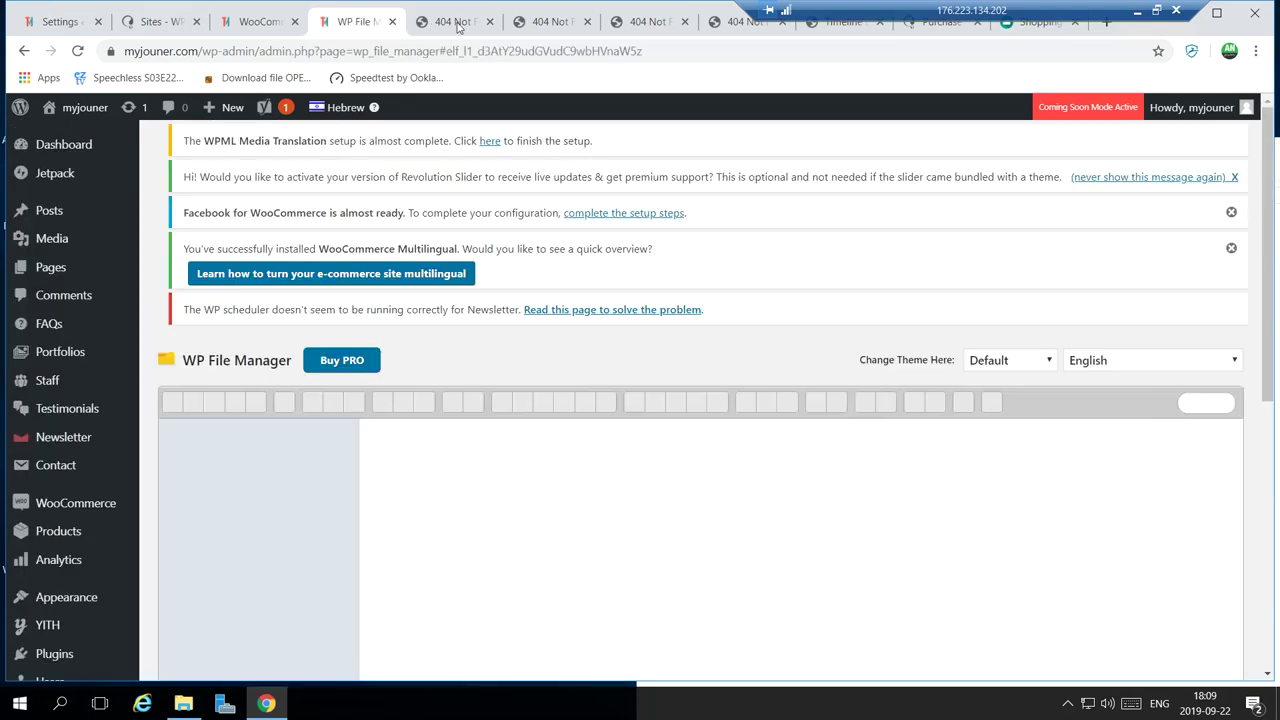
# Load the ahmadnaser.com website in the other Not Found tab.
pyautogui.click(455, 21)
pyautogui.click(470, 47)
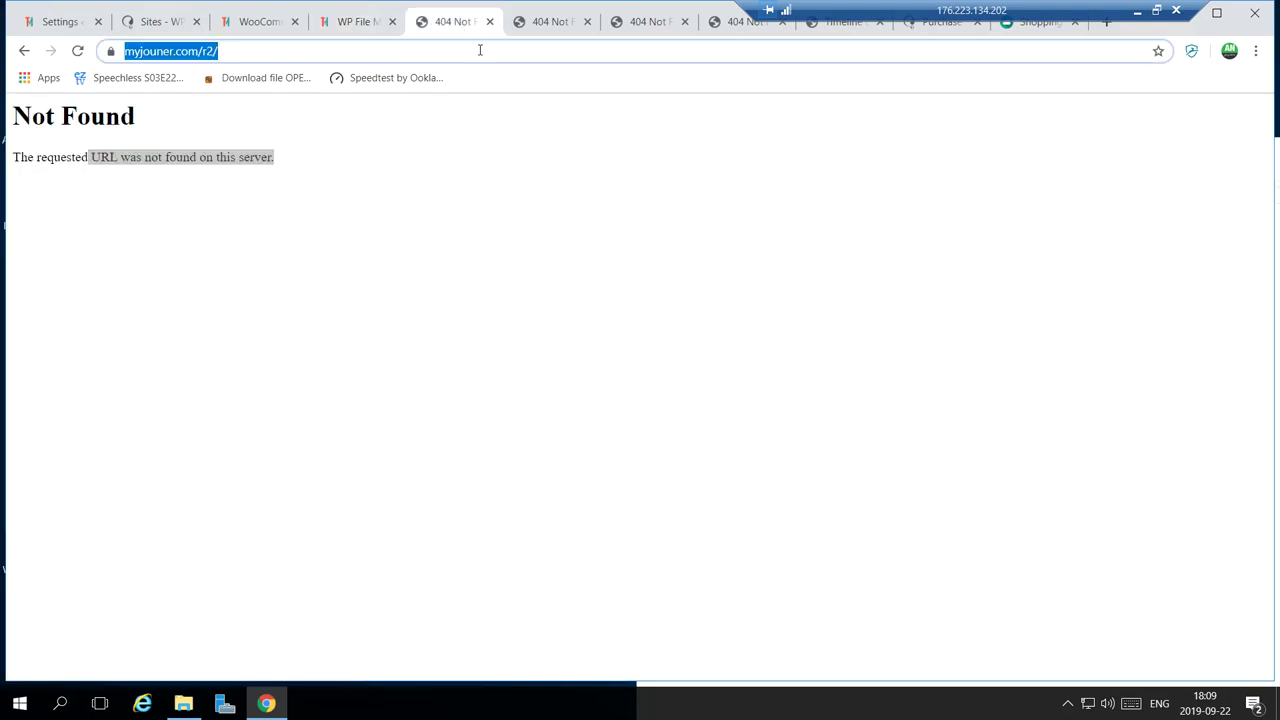
pyautogui.write('ahmad')
pyautogui.press('Return')
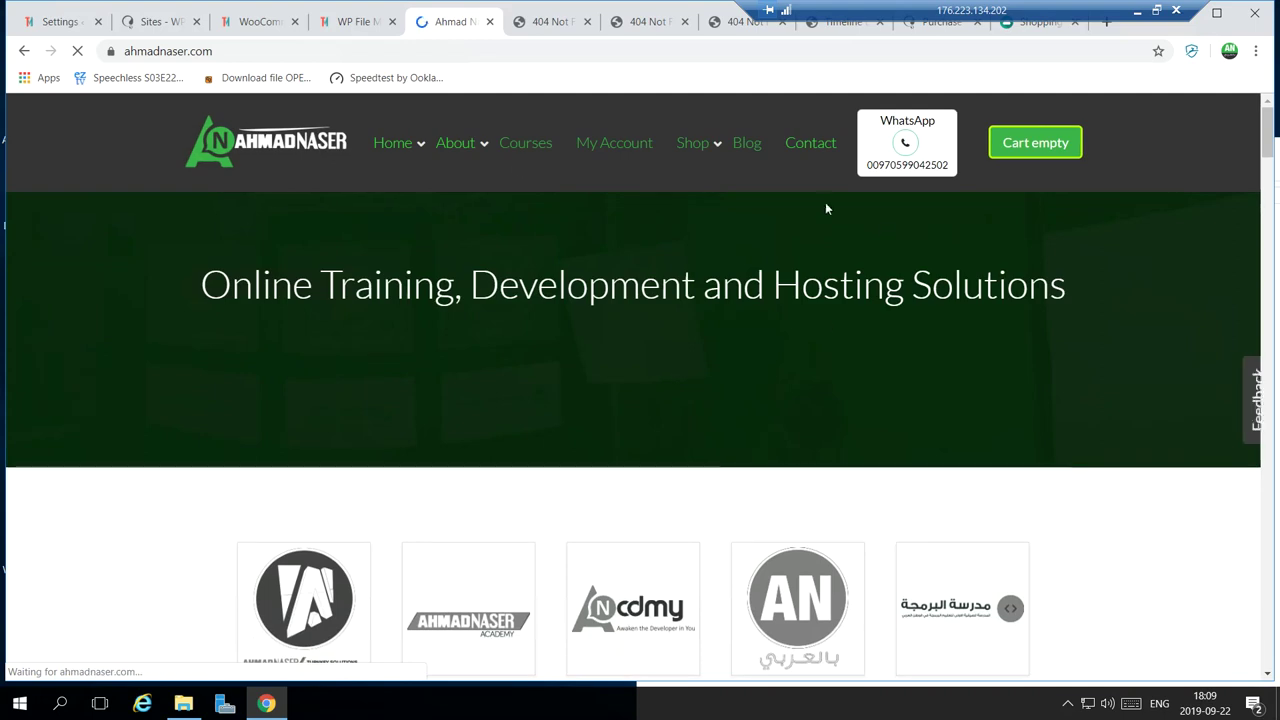
# Open Code Snippets and the 'fix Wordpress Request exceeded the limit of 10 internal redirects' snippet.
pyautogui.moveTo(428, 150)
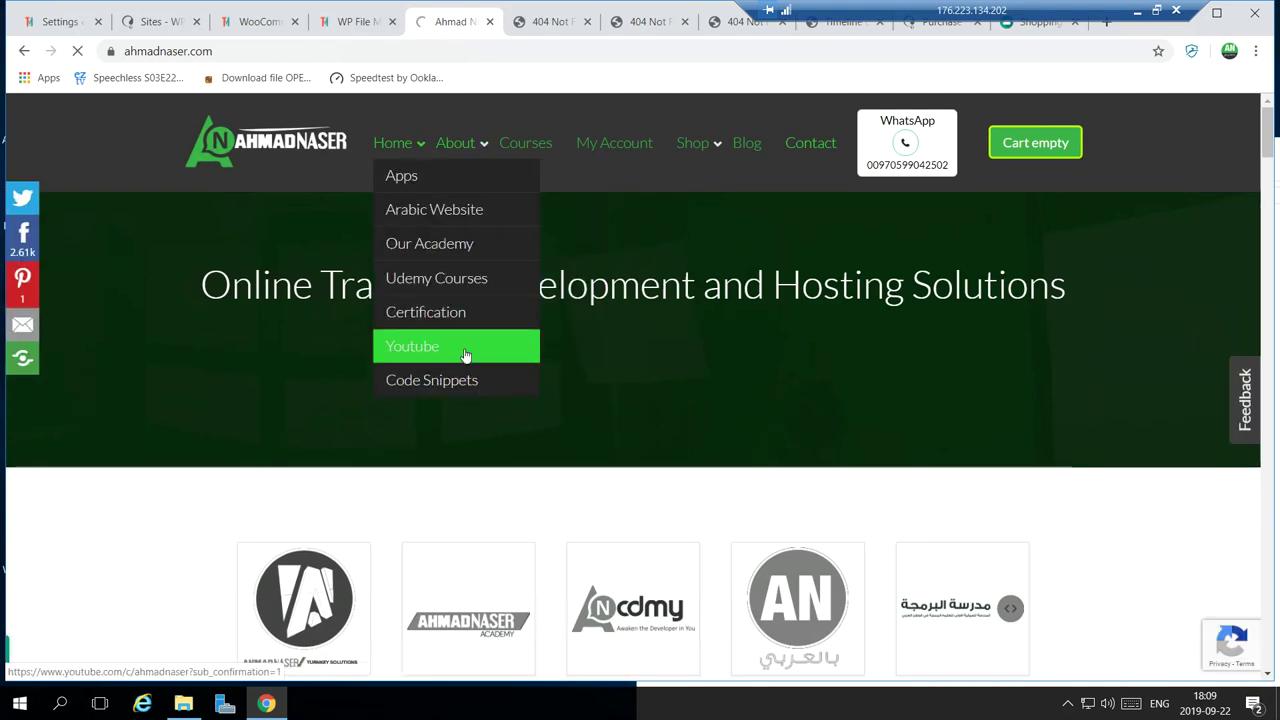
pyautogui.click(431, 380)
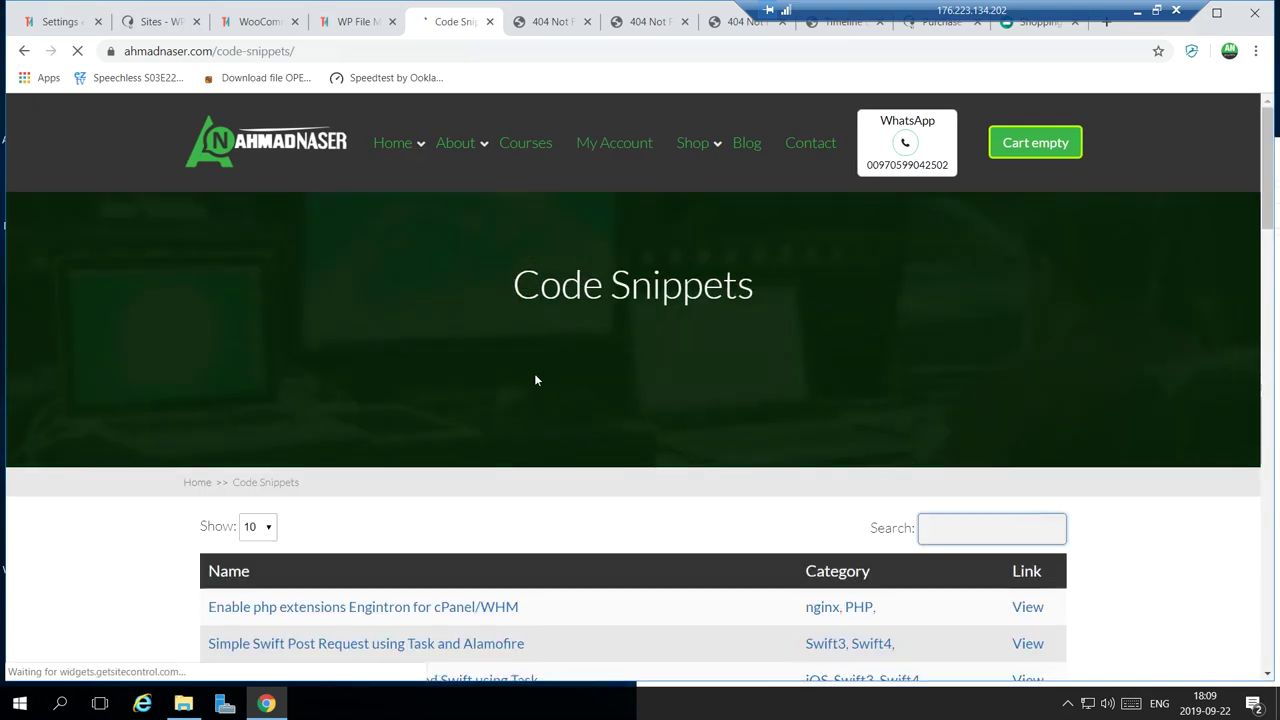
pyautogui.scroll(-2, 534, 378)
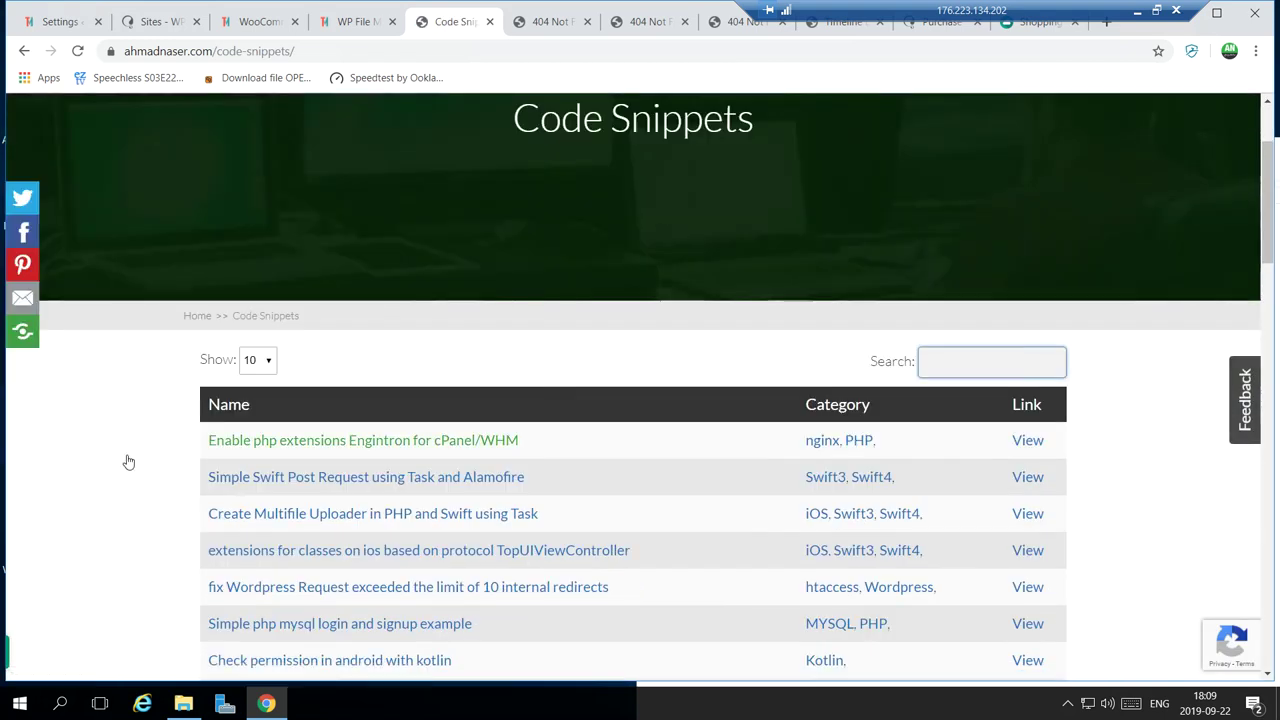
pyautogui.scroll(-1, 127, 460)
pyautogui.scroll(-1, 127, 460)
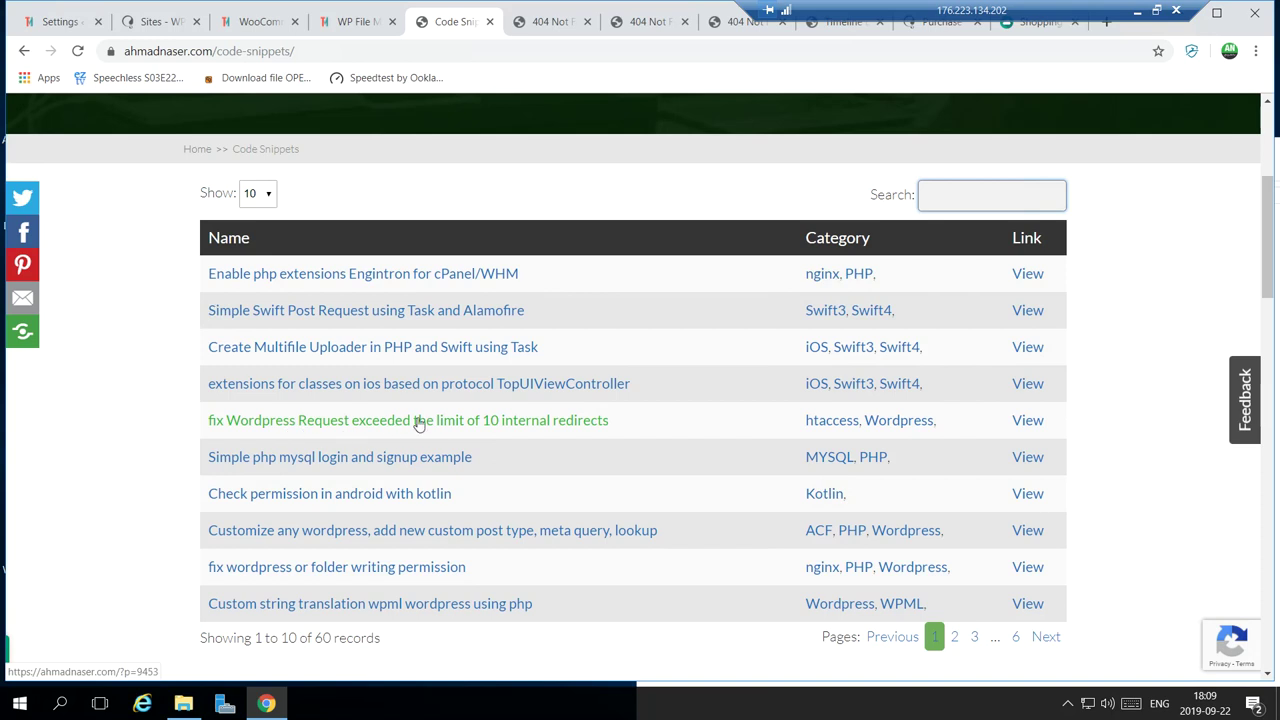
pyautogui.click(461, 430)
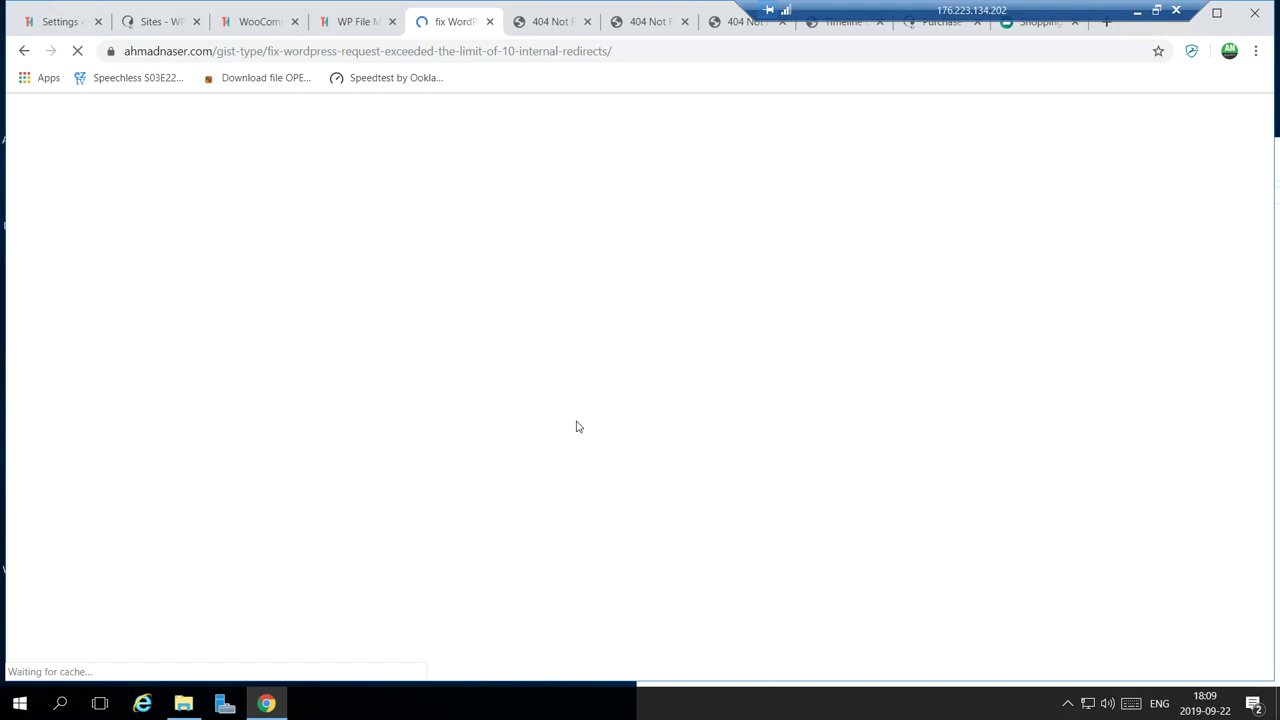
pyautogui.scroll(-3, 573, 426)
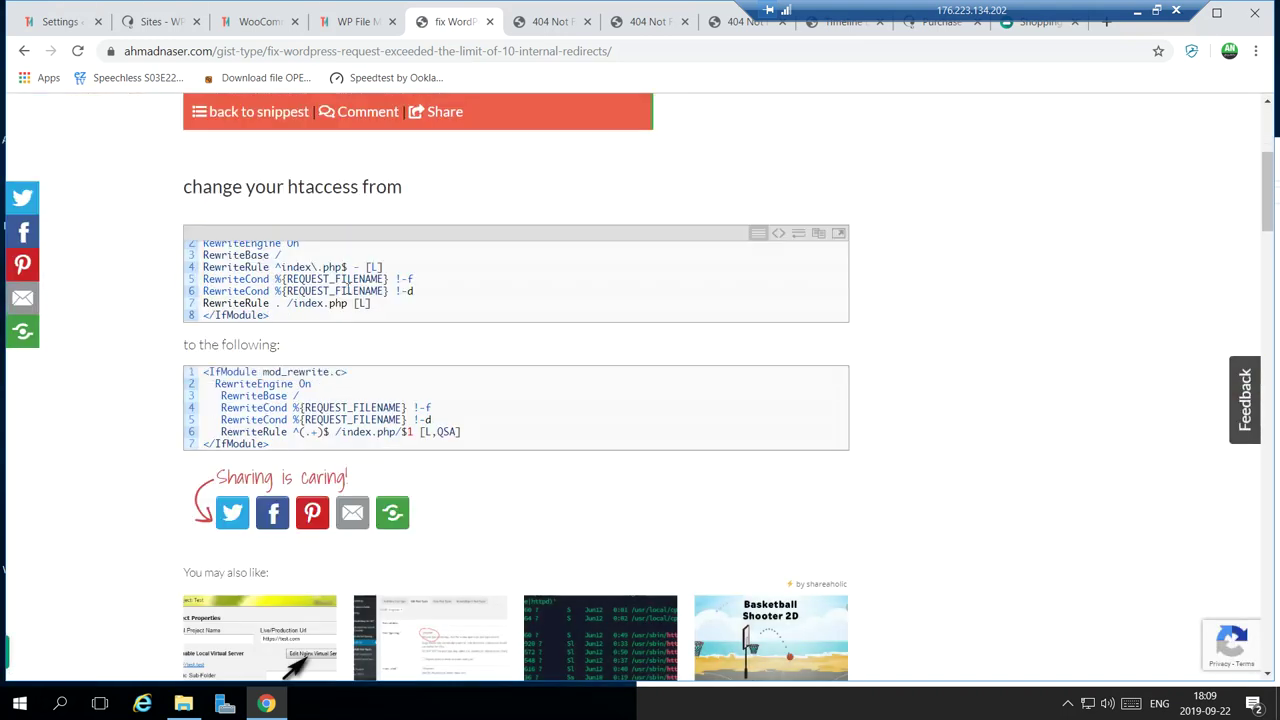
# Copy the second code block's htaccess rewrite rules and return to WP File Manager.
pyautogui.moveTo(269, 444); pyautogui.dragTo(208, 385)
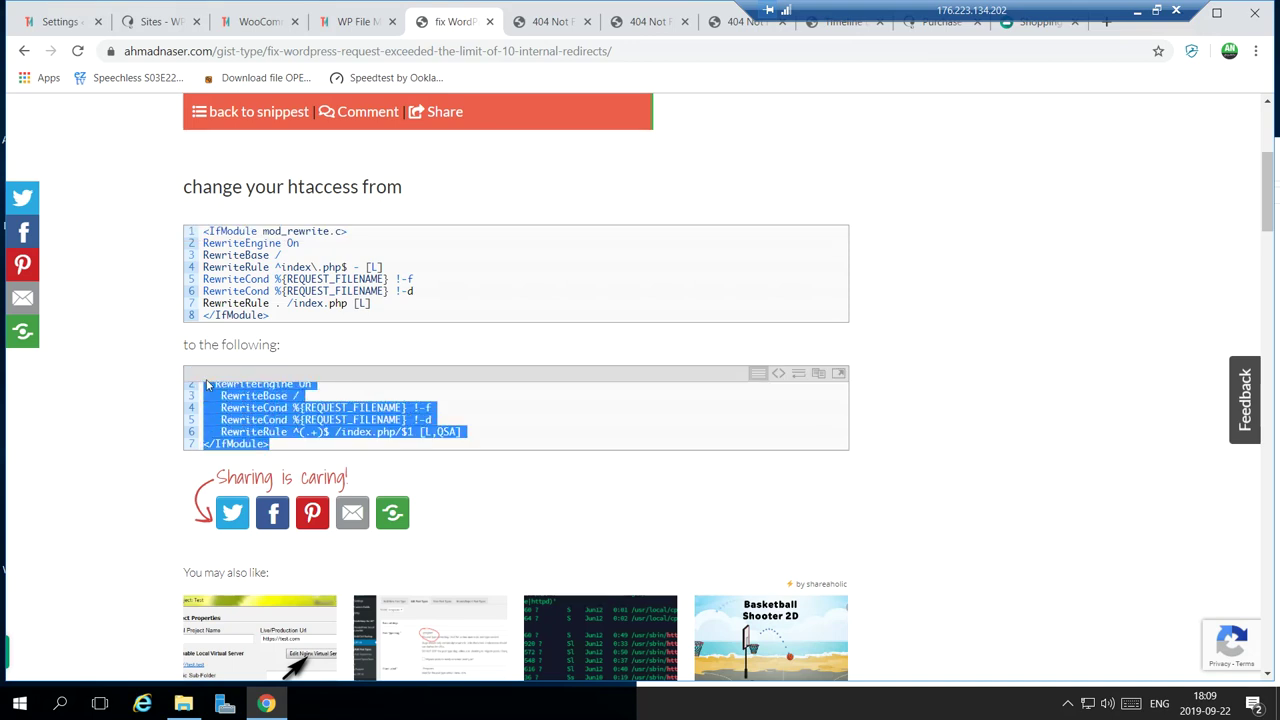
pyautogui.click(781, 374)
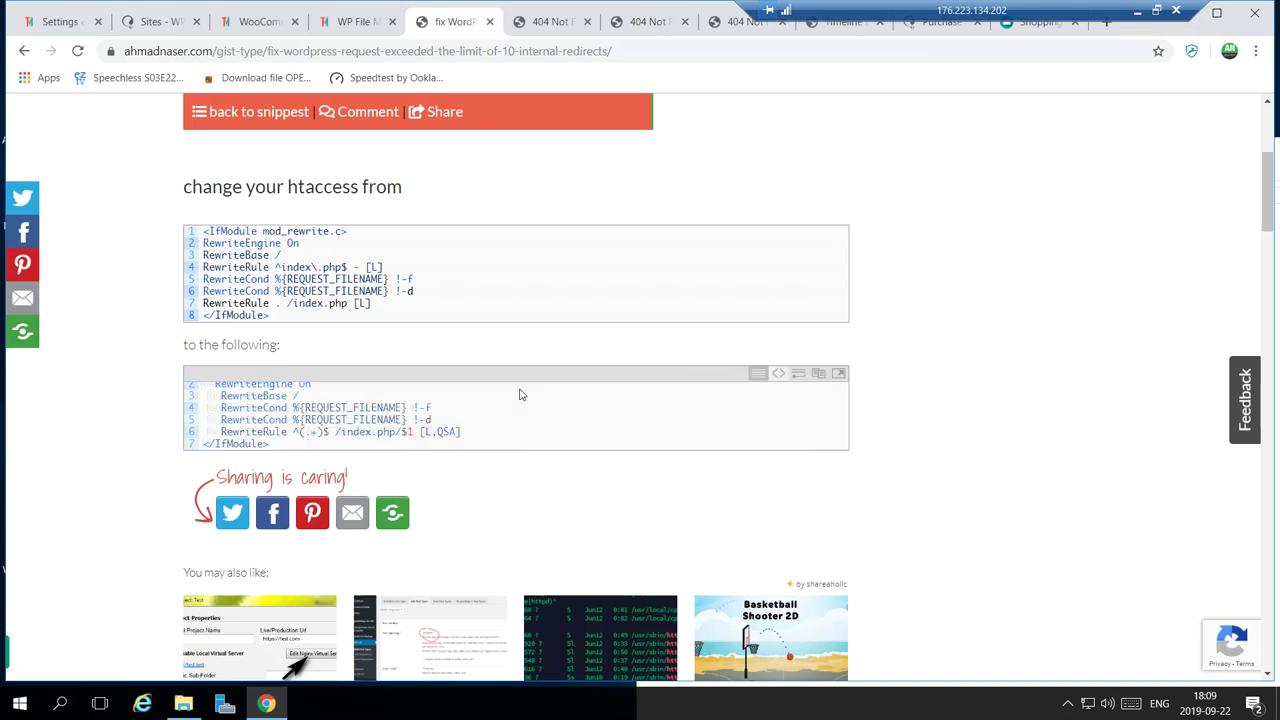
pyautogui.click(819, 373)
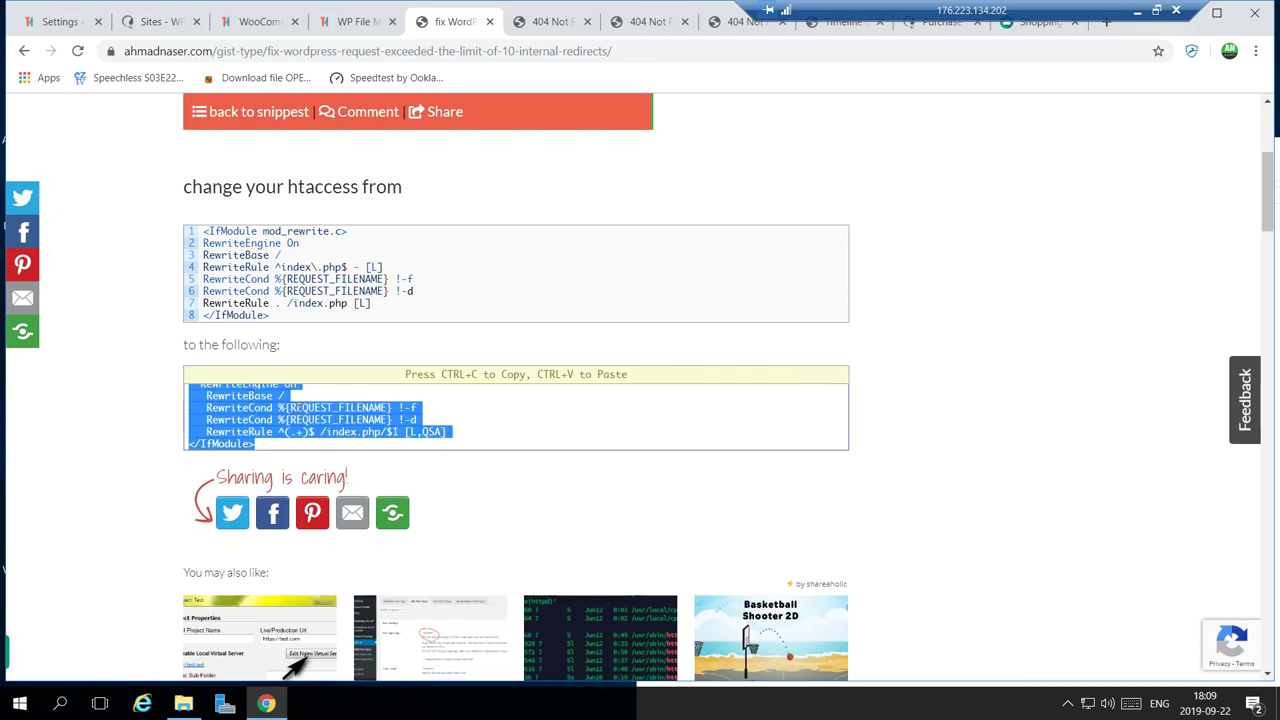
pyautogui.rightClick(300, 409)
pyautogui.click(340, 424)
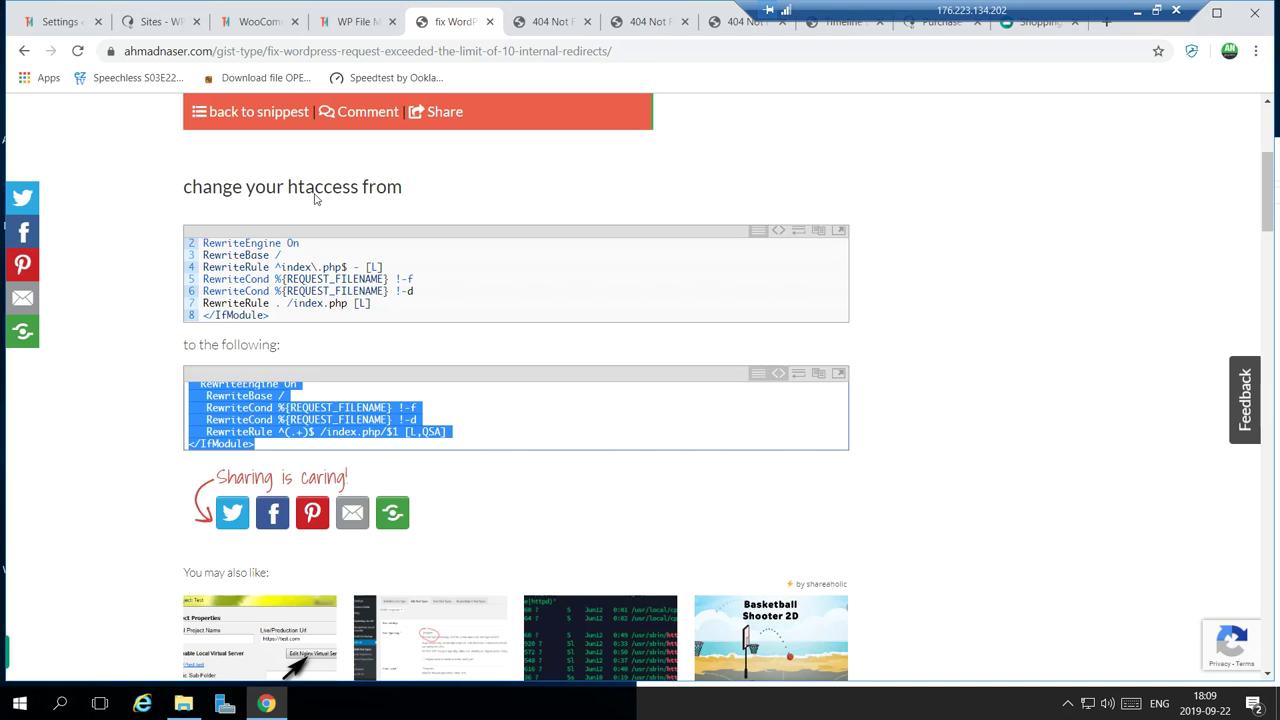
pyautogui.moveTo(280, 190); pyautogui.dragTo(332, 190)
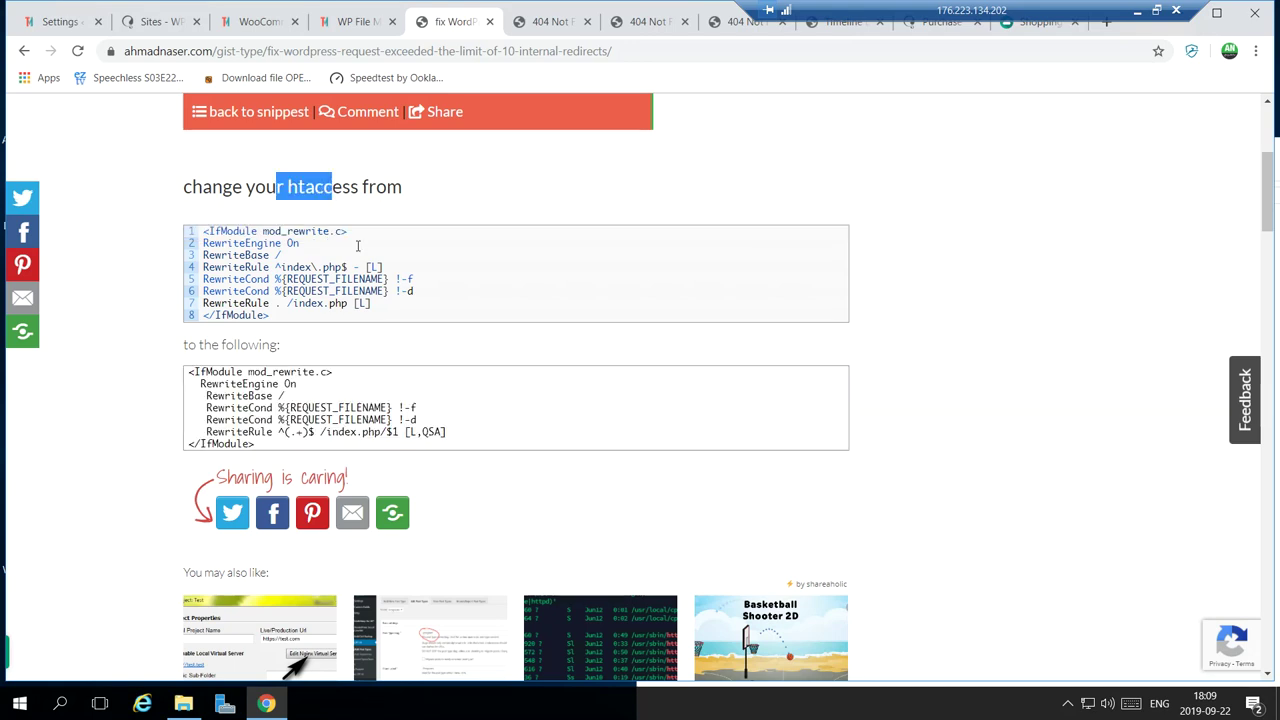
pyautogui.click(353, 30)
pyautogui.scroll(-10, 715, 588)
pyautogui.scroll(-8, 715, 588)
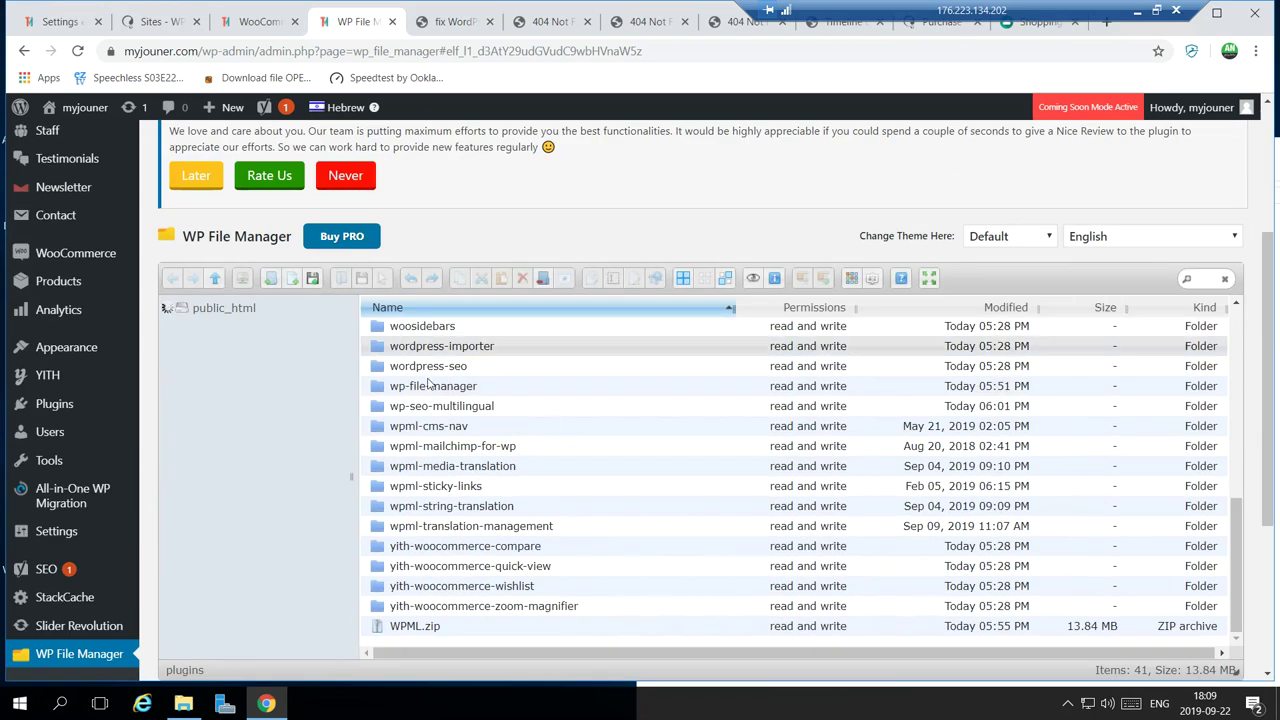
# Open the public_html .htaccess file in the code editor.
pyautogui.click(226, 309)
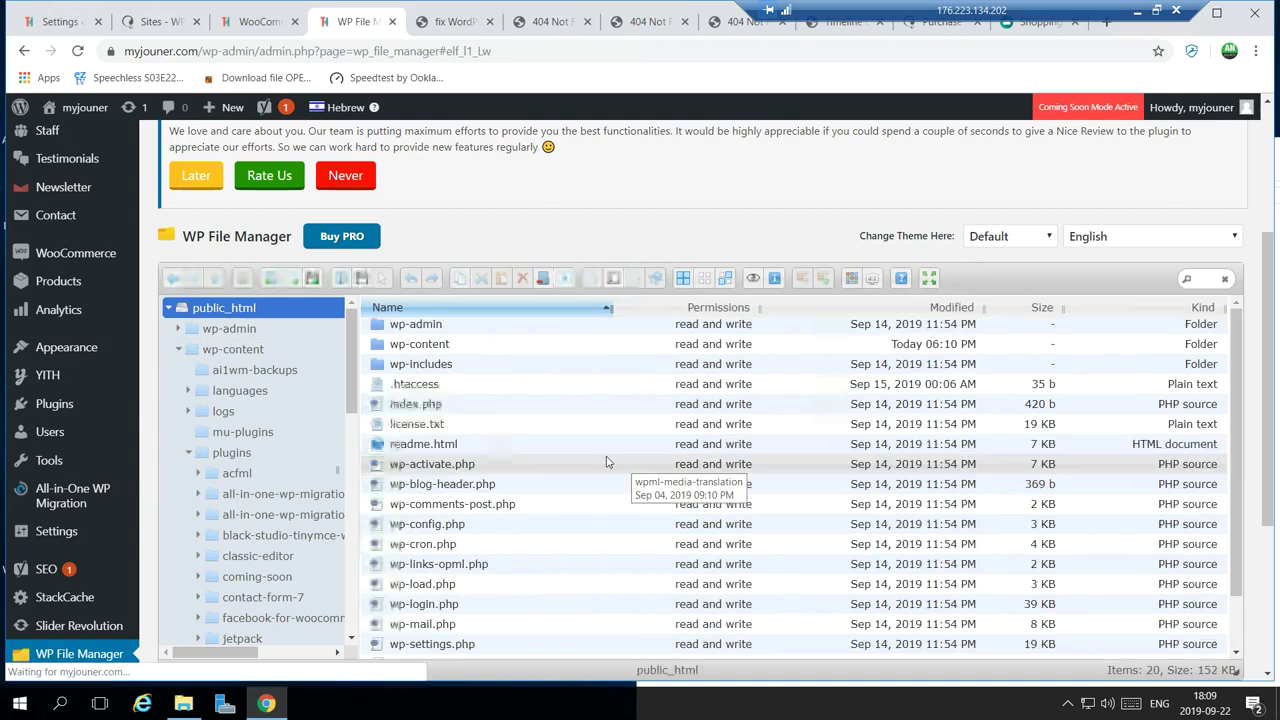
pyautogui.rightClick(402, 389)
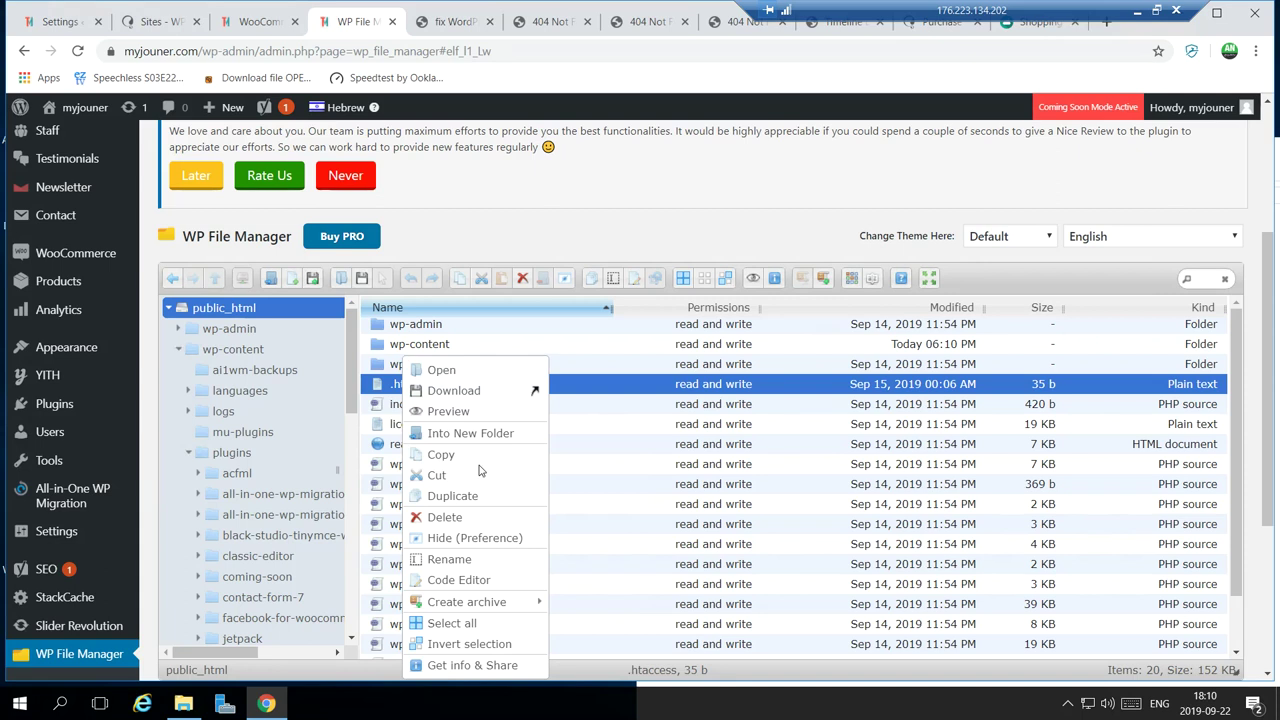
pyautogui.click(485, 581)
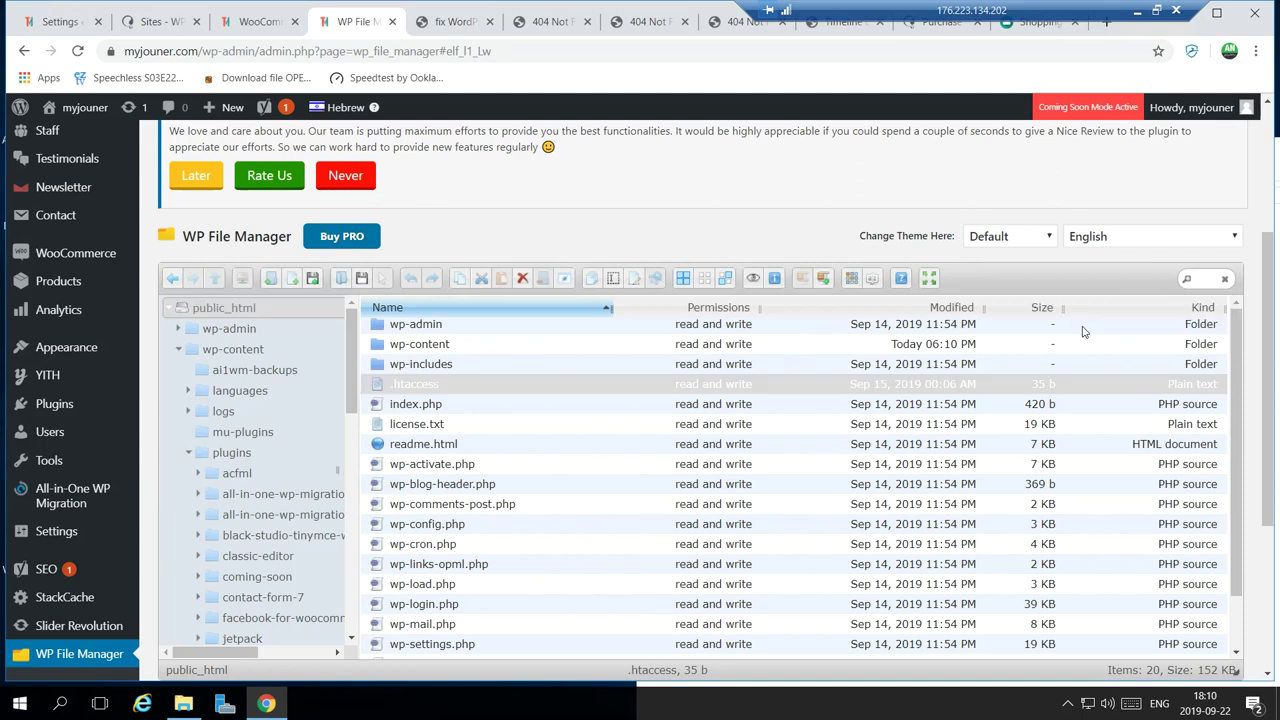
# Replace all .htaccess contents with the copied rewrite rules and Save & Close.
pyautogui.click(538, 370)
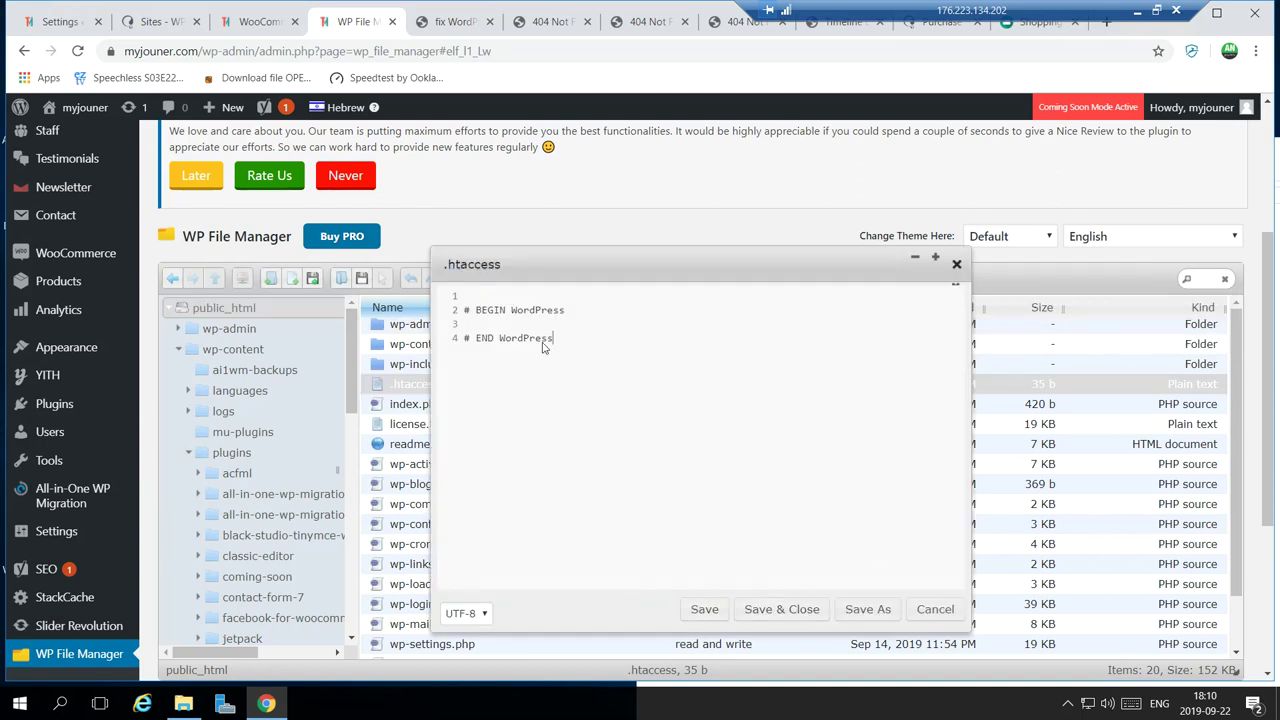
pyautogui.hotkey('ctrl', 'a')
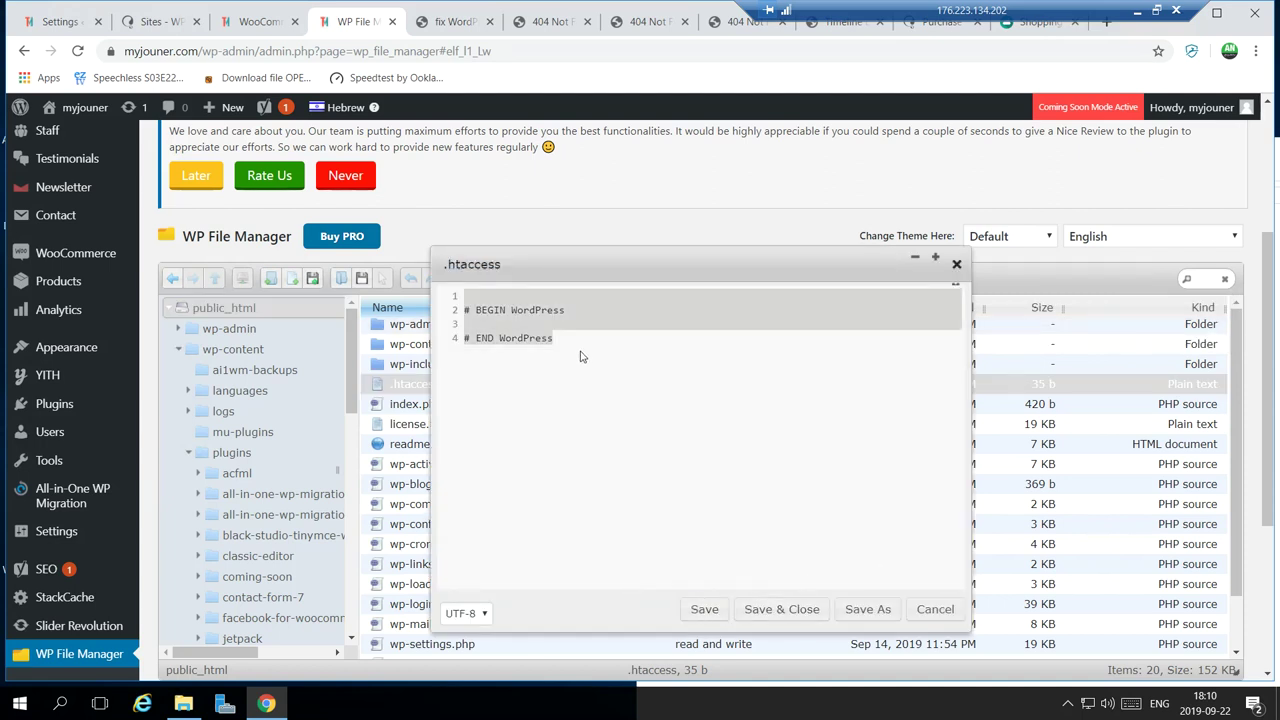
pyautogui.hotkey('ctrl', 'v')
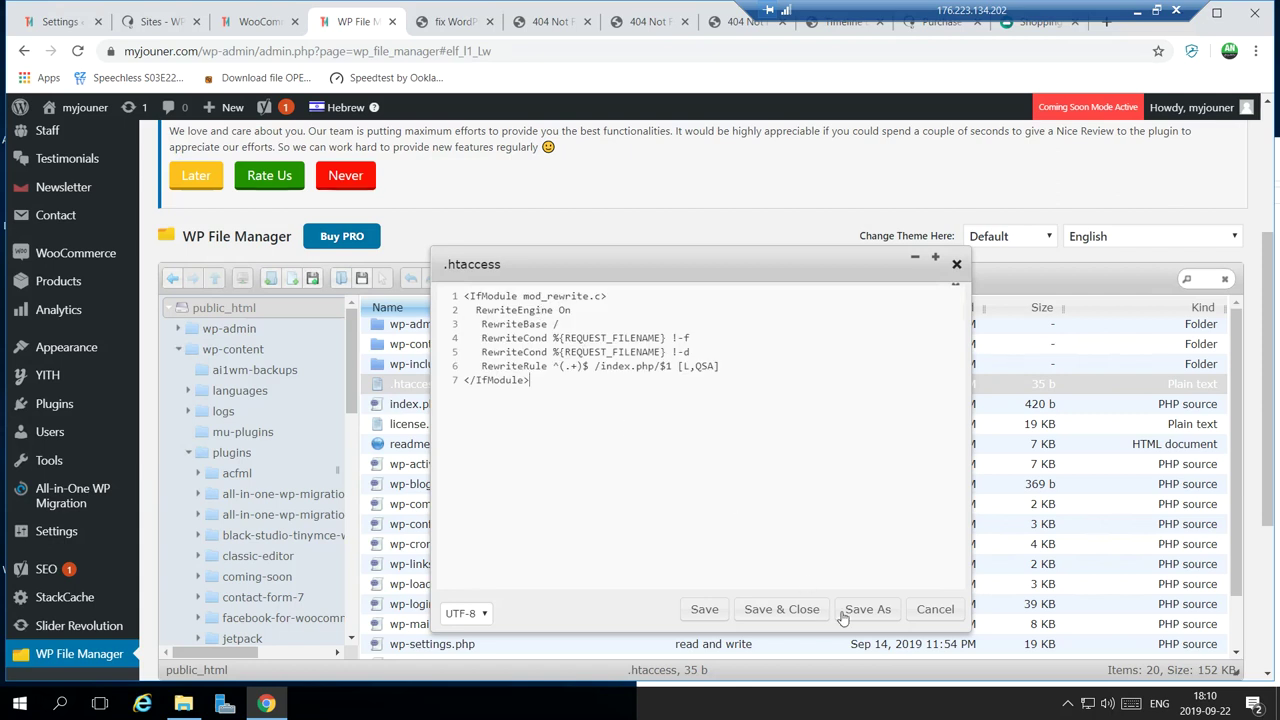
pyautogui.click(716, 605)
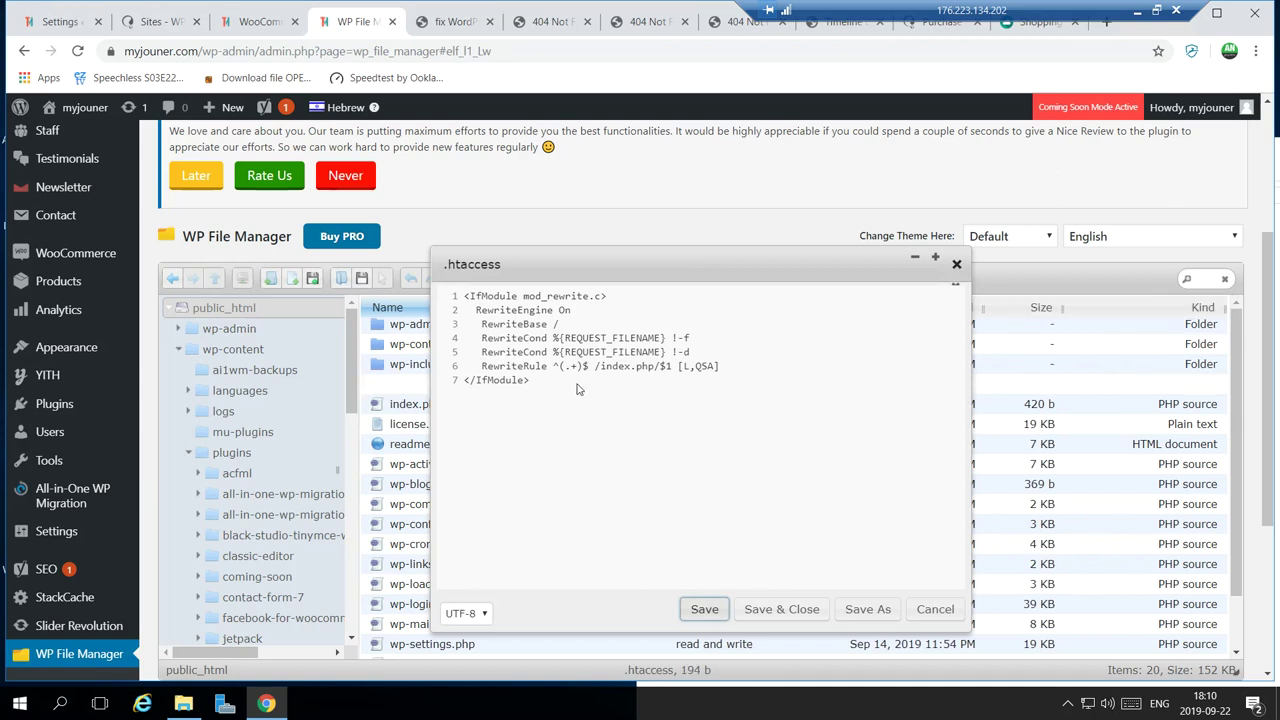
pyautogui.click(786, 616)
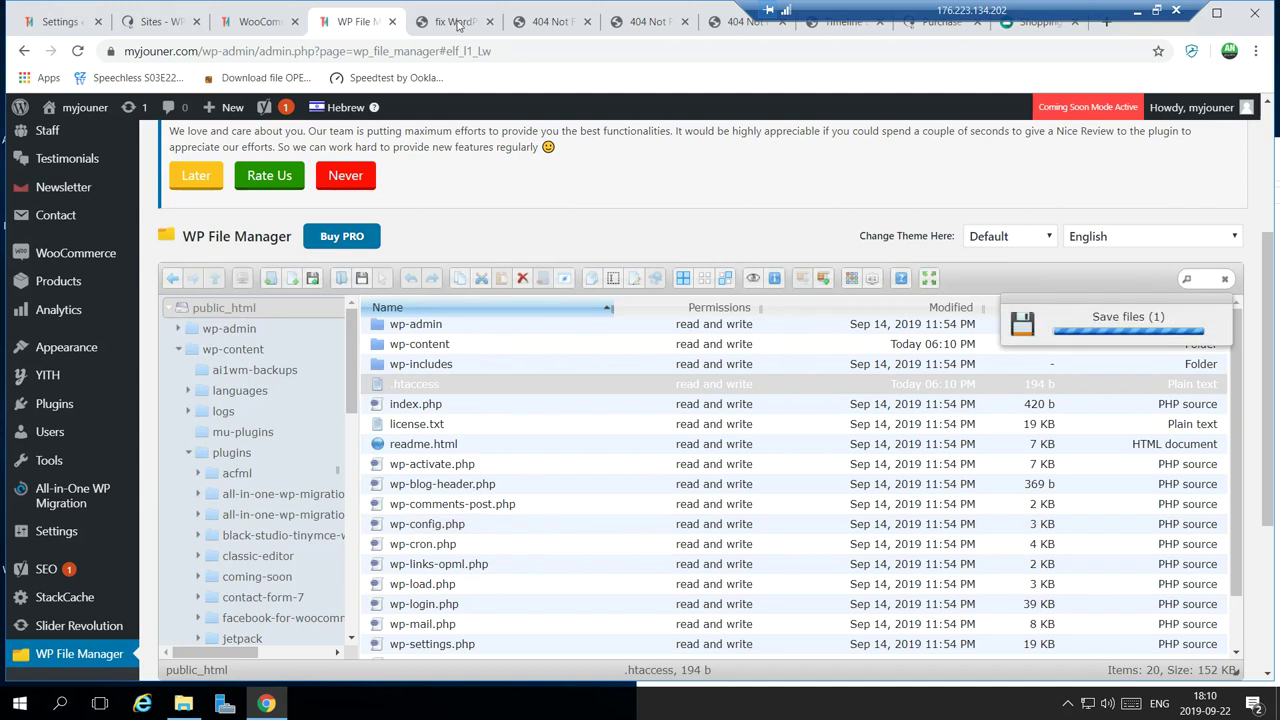
pyautogui.click(450, 22)
pyautogui.click(552, 22)
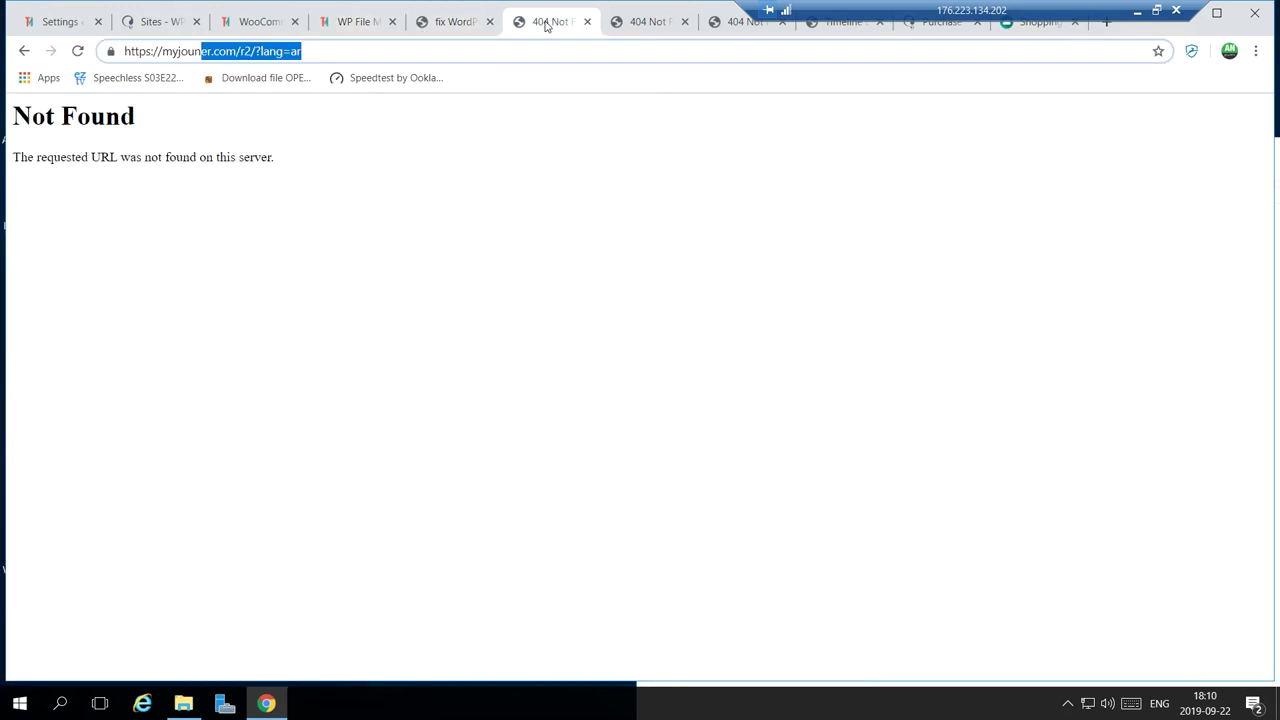
# Remove '?lang=ar' from the address and load the R2 page.
pyautogui.click(265, 51)
pyautogui.moveTo(228, 51); pyautogui.dragTo(320, 57)
pyautogui.press('End')
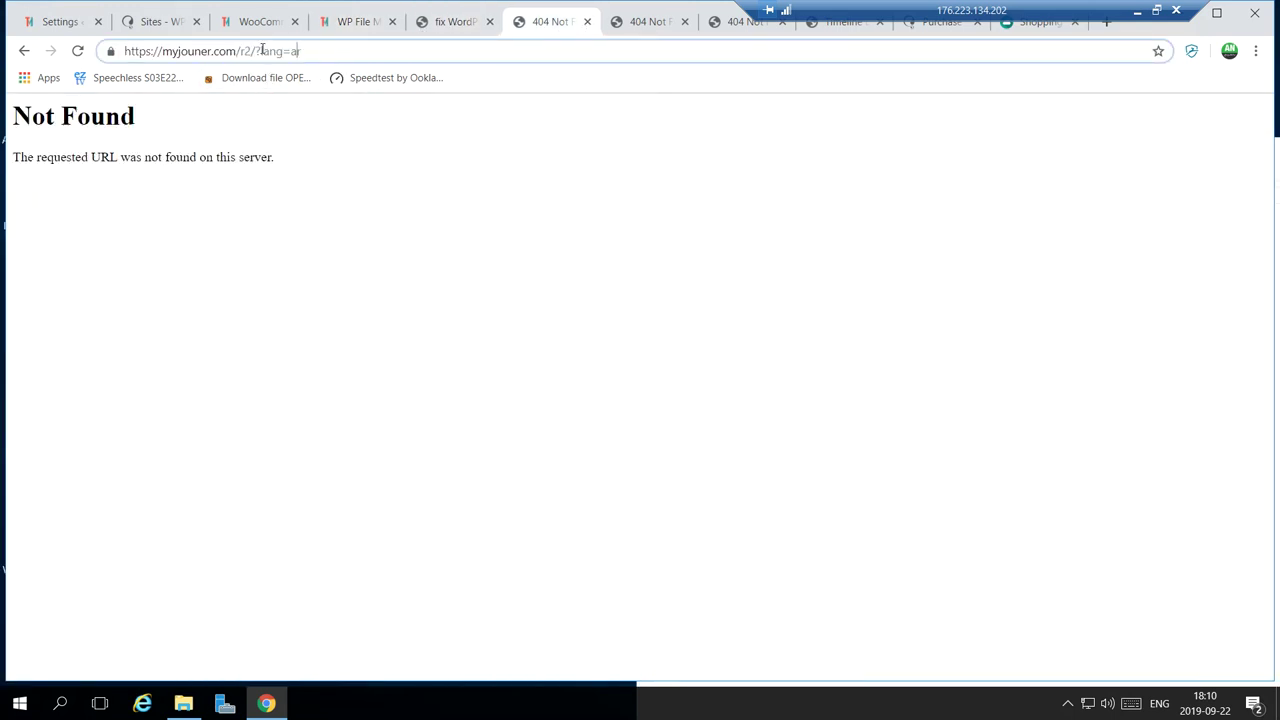
pyautogui.hotkey('shift', 'End')
pyautogui.press('BackSpace')
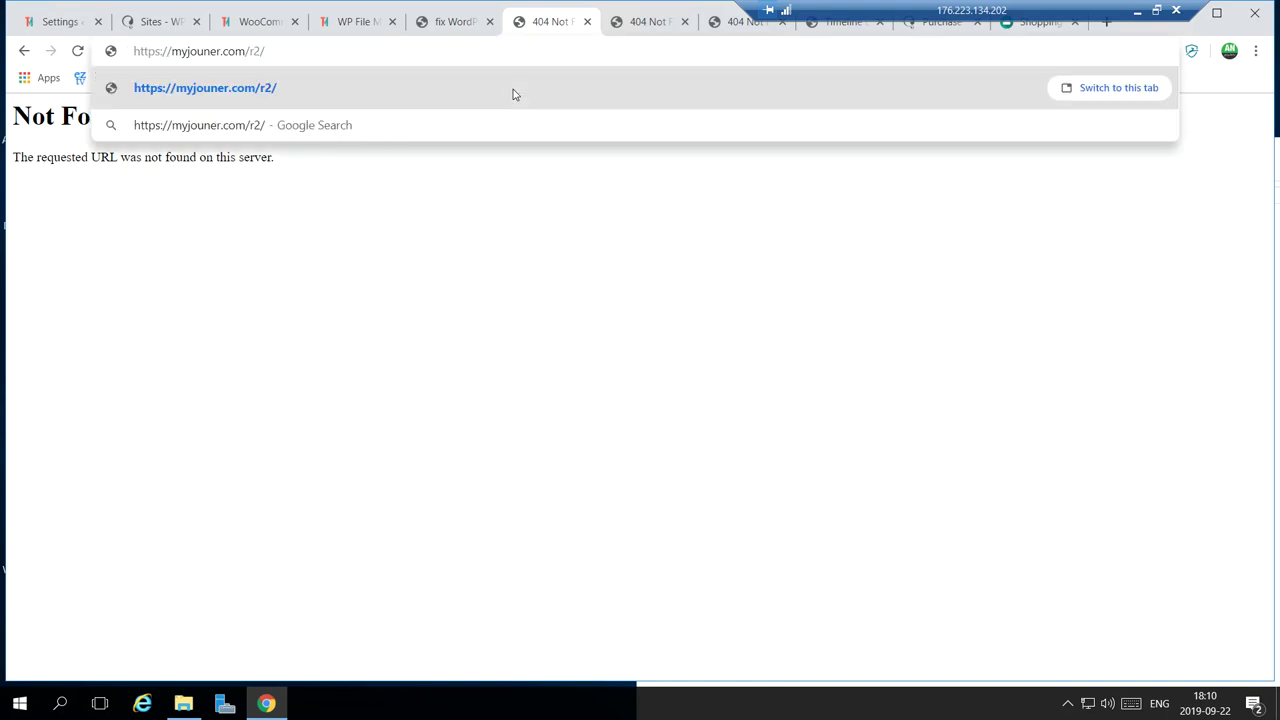
pyautogui.press('Return')
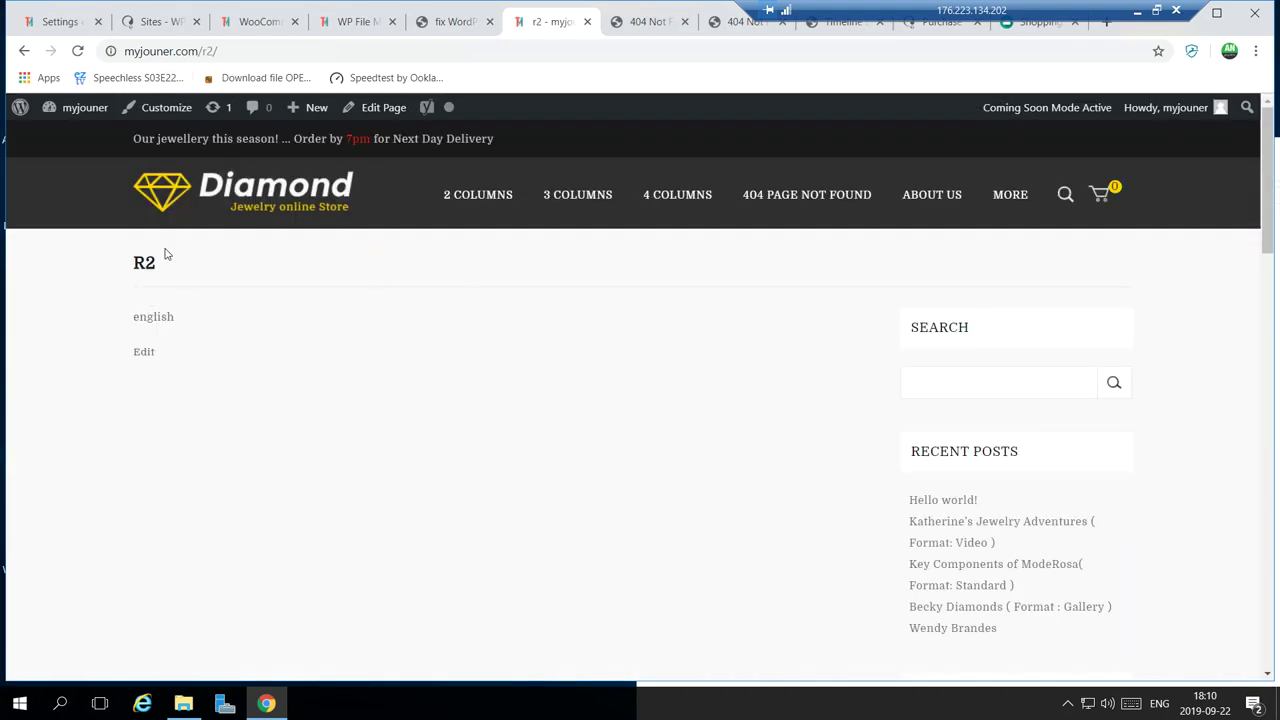
pyautogui.doubleClick(151, 316)
pyautogui.scroll(-15, 649, 380)
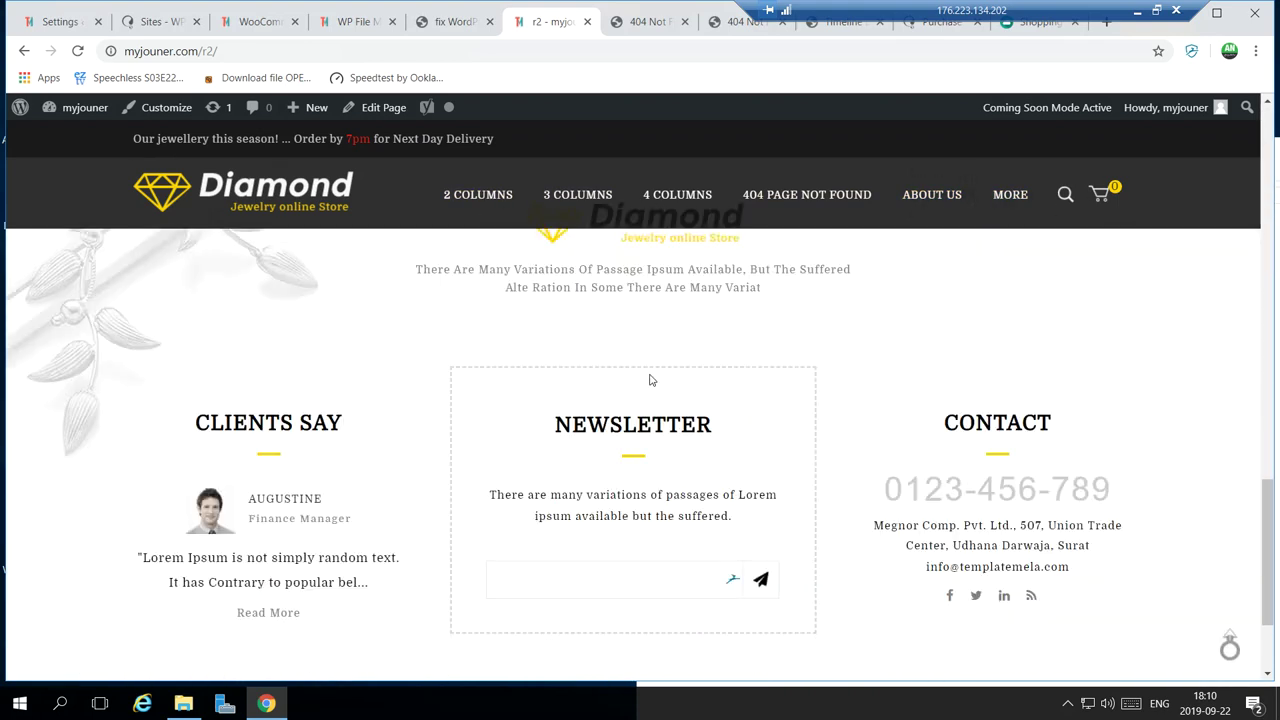
pyautogui.scroll(15, 649, 380)
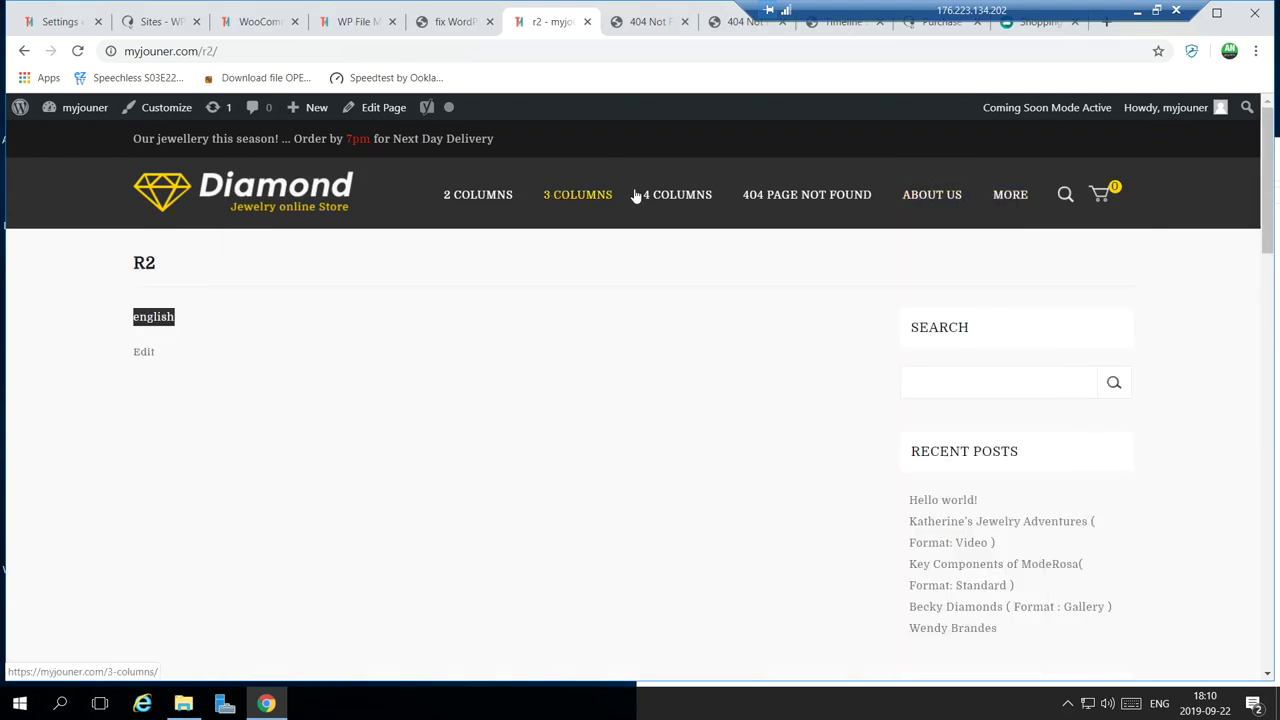
# Open the 404 Page Not Found page from the site navigation.
pyautogui.rightClick(1010, 198)
pyautogui.click(865, 178)
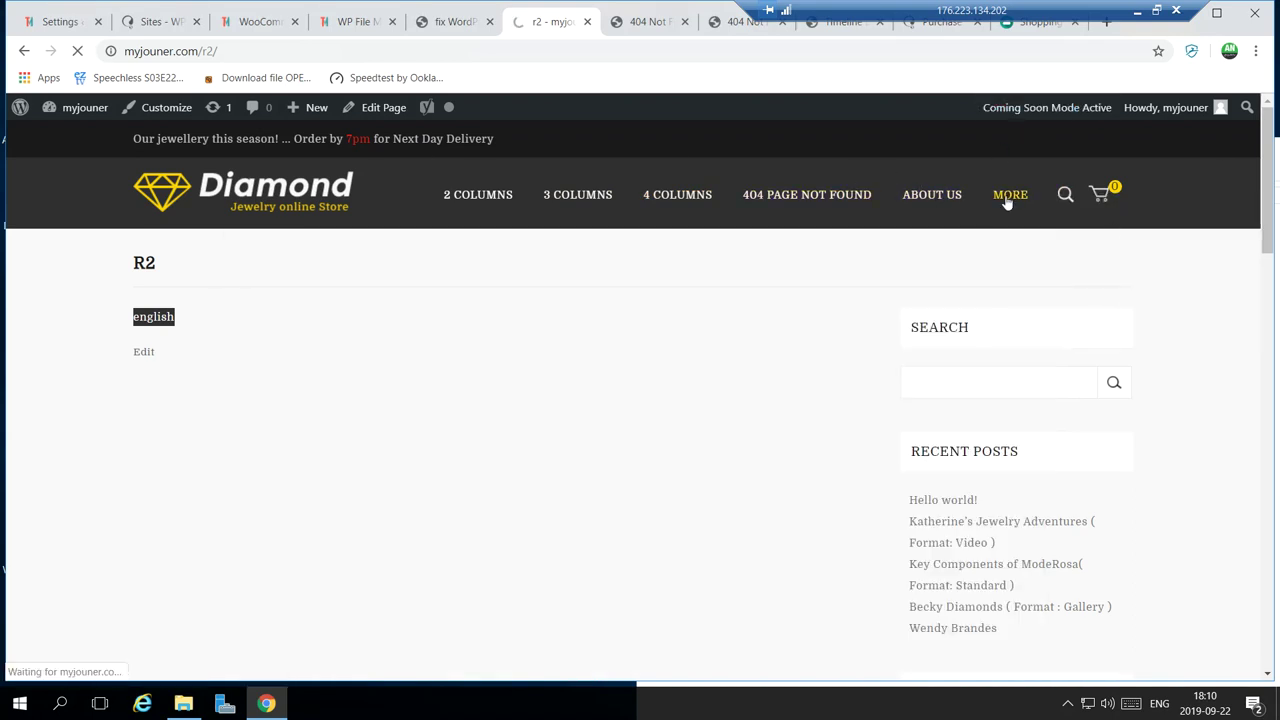
pyautogui.moveTo(1010, 195)
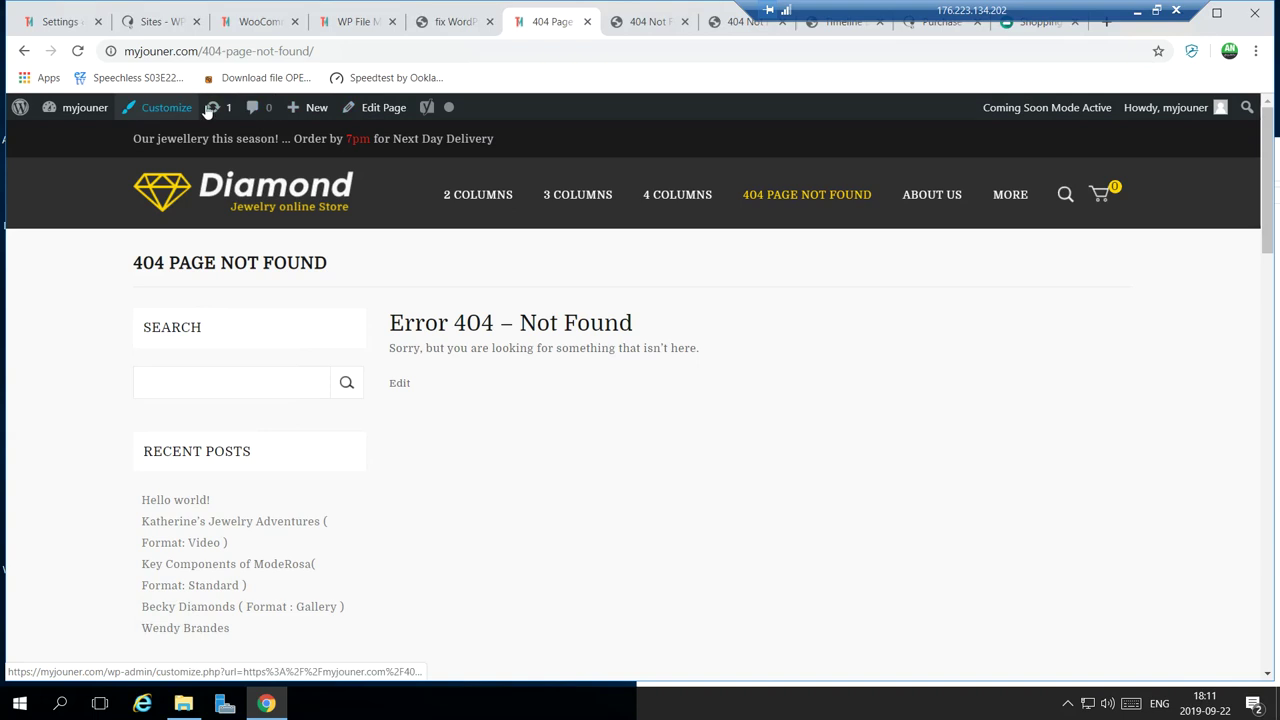
# In Appearance > Menus, switch to English and load the menu named Menu.
pyautogui.moveTo(80, 110)
pyautogui.click(62, 202)
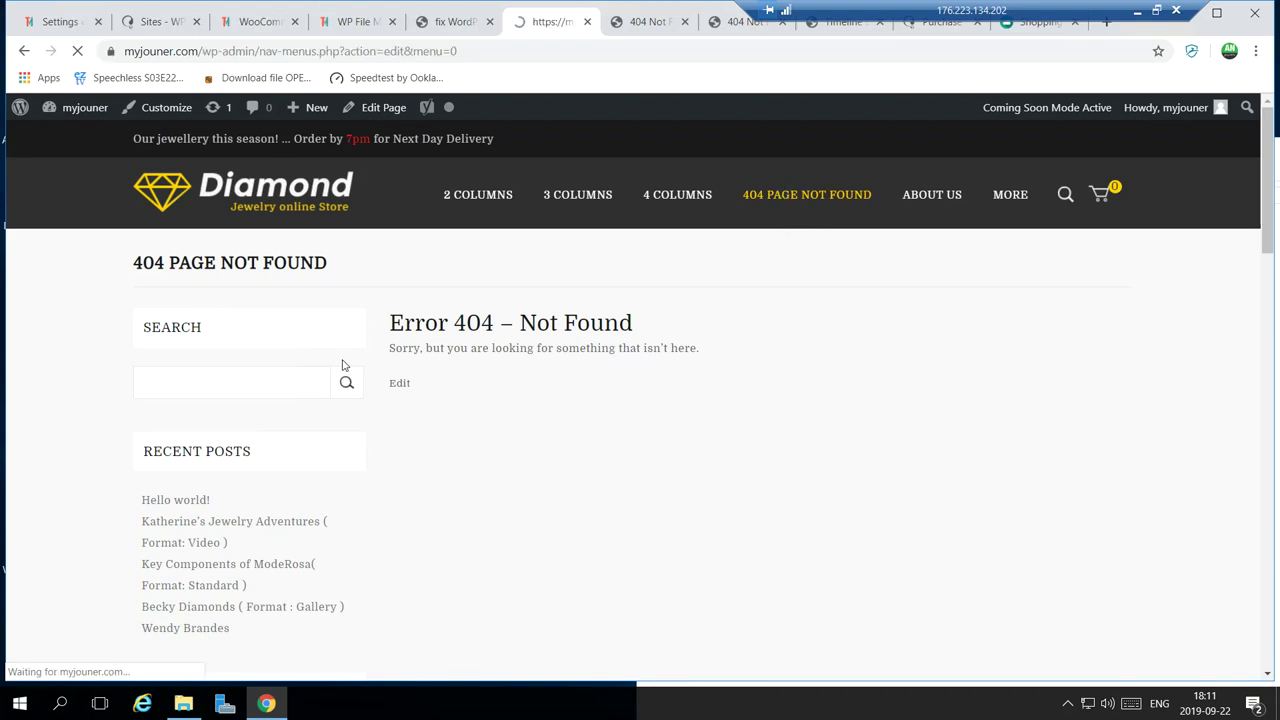
pyautogui.scroll(-2, 531, 329)
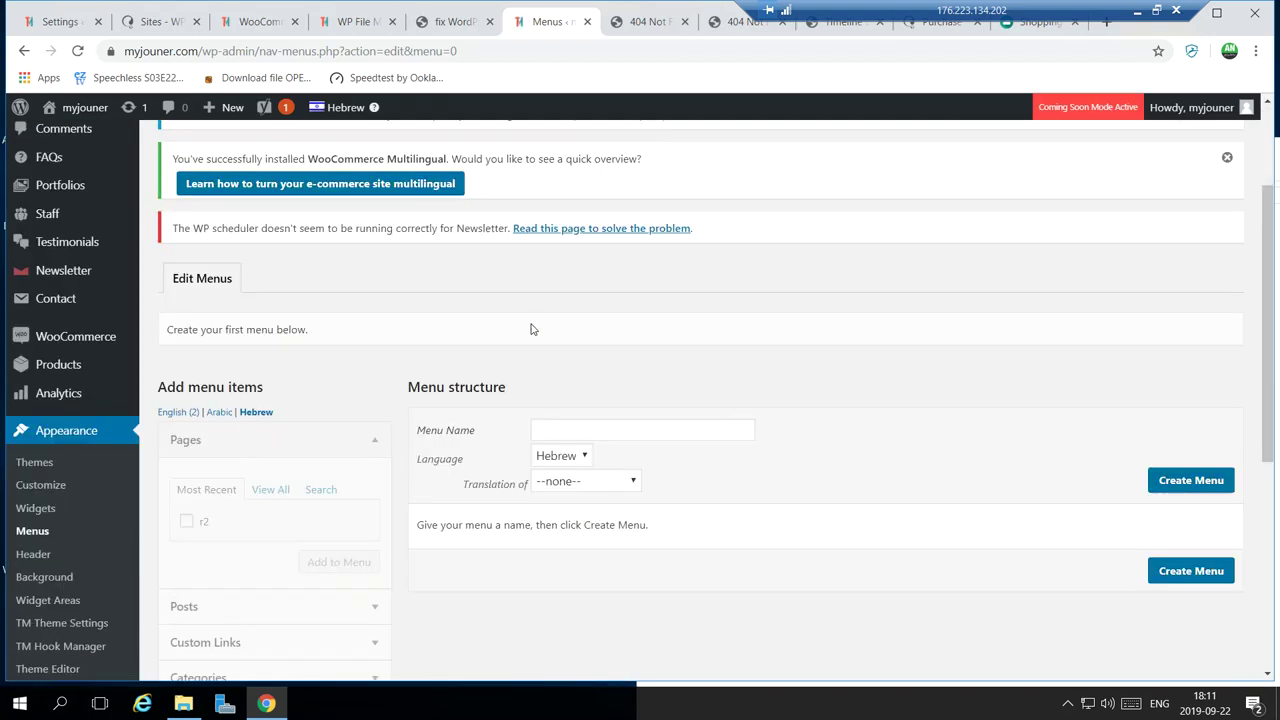
pyautogui.click(181, 416)
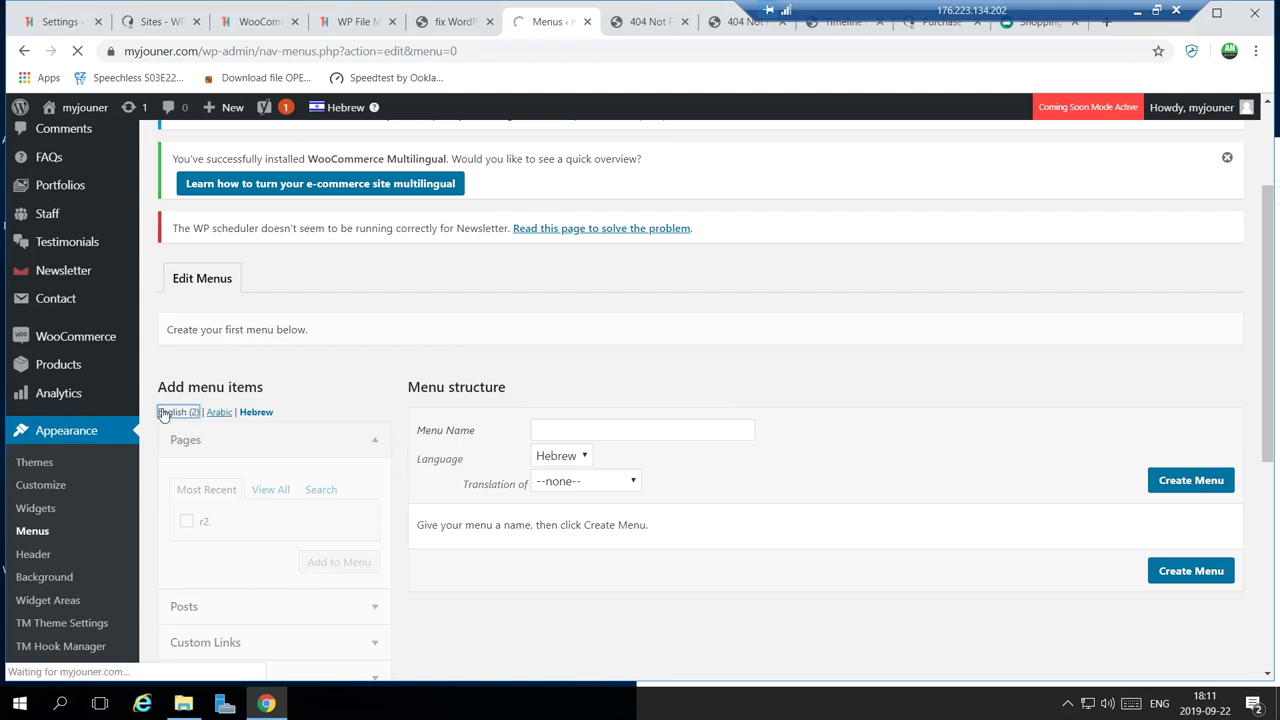
pyautogui.scroll(-2, 640, 465)
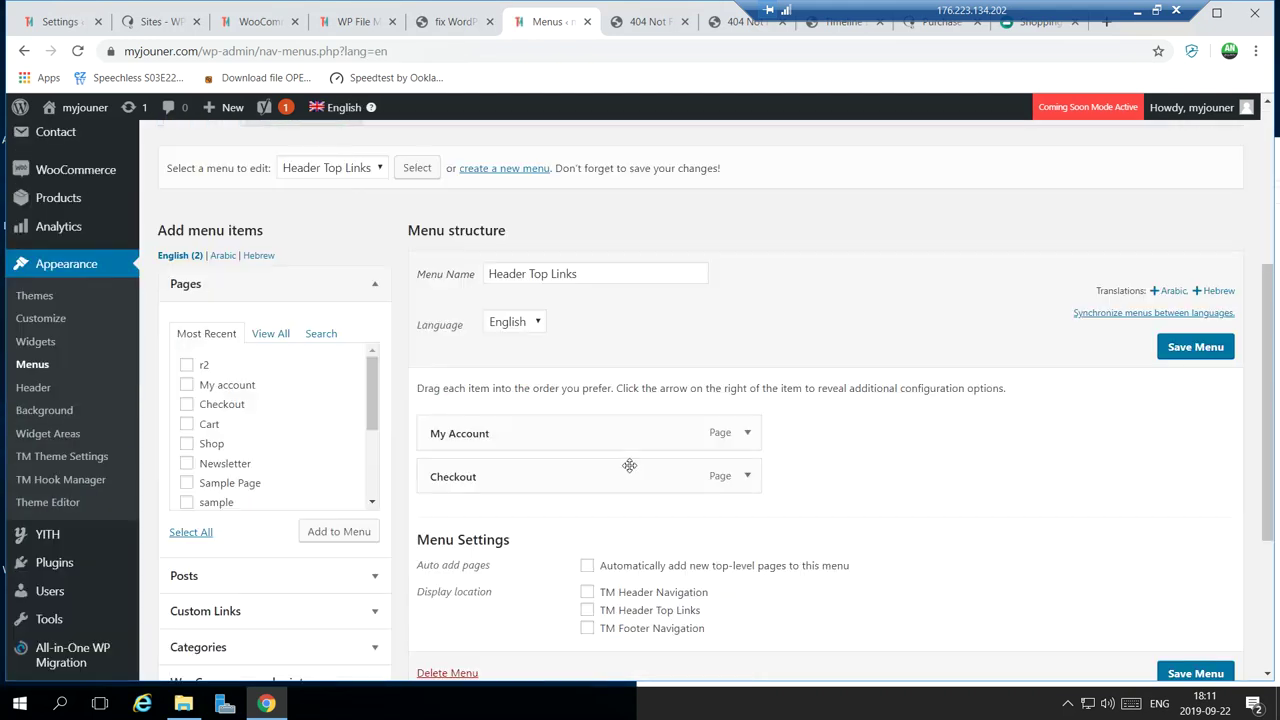
pyautogui.click(375, 170)
pyautogui.click(330, 217)
pyautogui.click(417, 170)
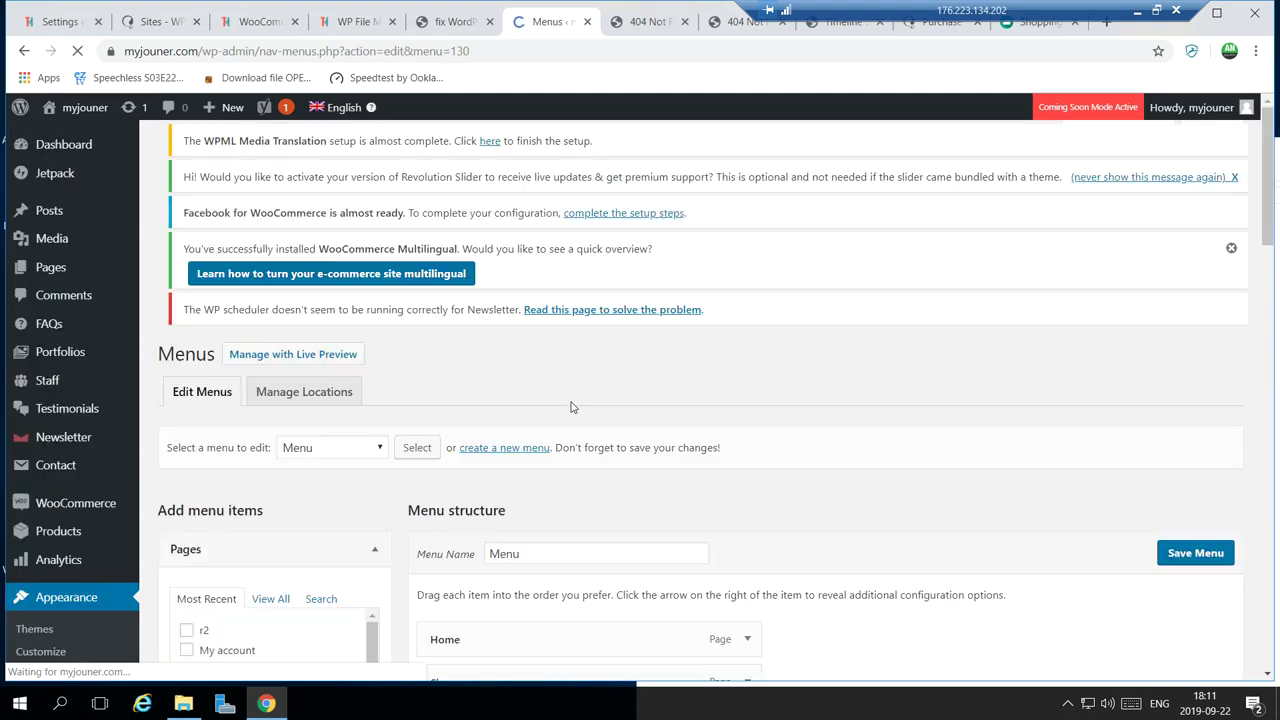
# Scroll through all the items of the Menu menu.
pyautogui.scroll(-3, 537, 328)
pyautogui.scroll(-4, 537, 328)
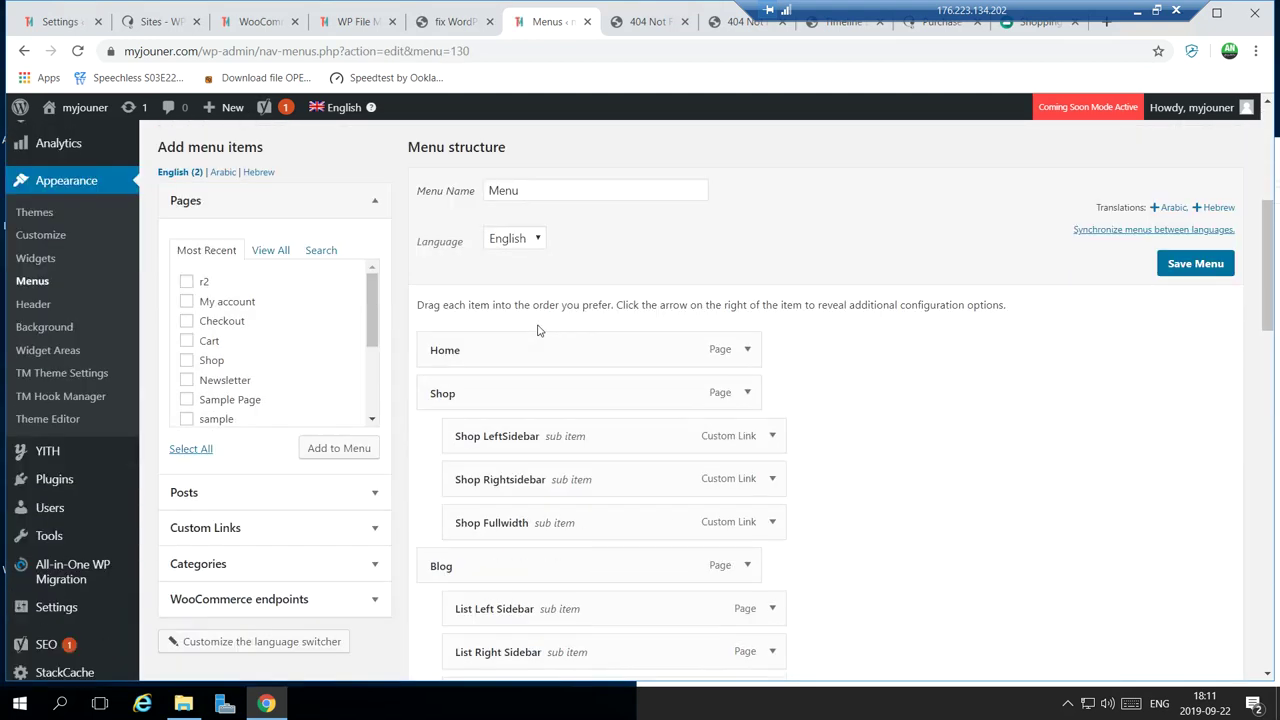
pyautogui.scroll(-10, 524, 407)
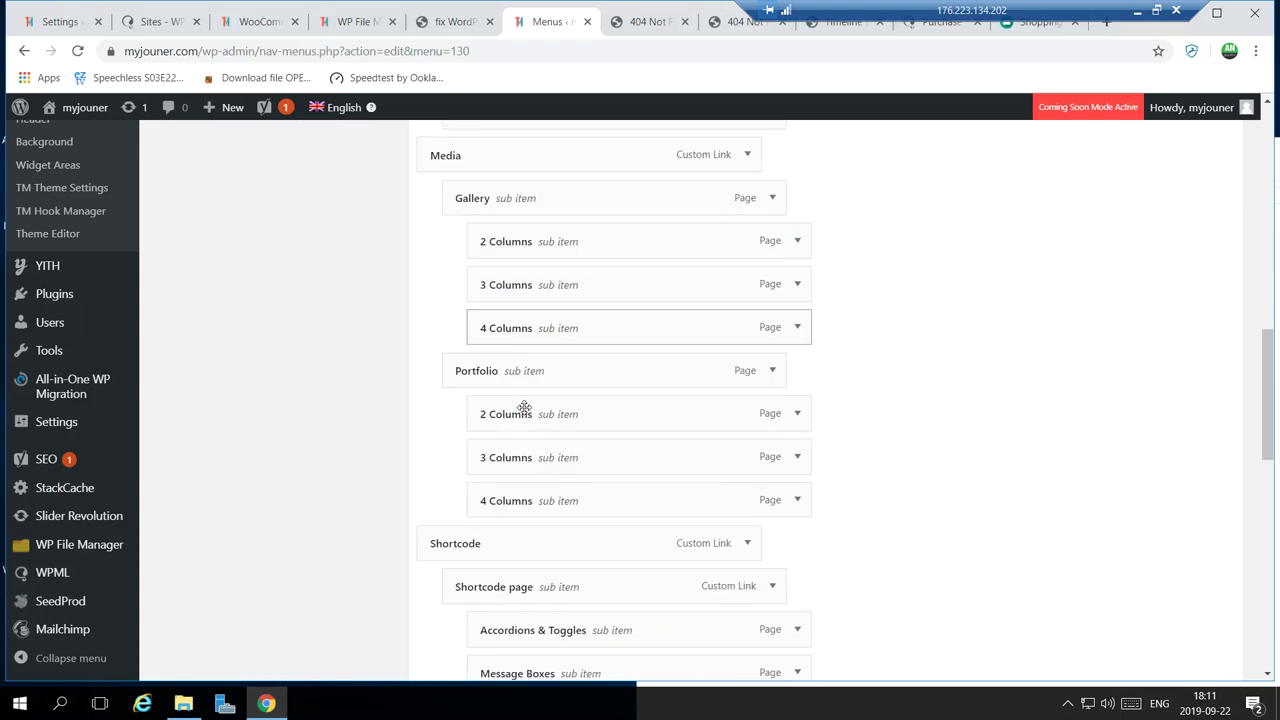
pyautogui.scroll(-3, 524, 407)
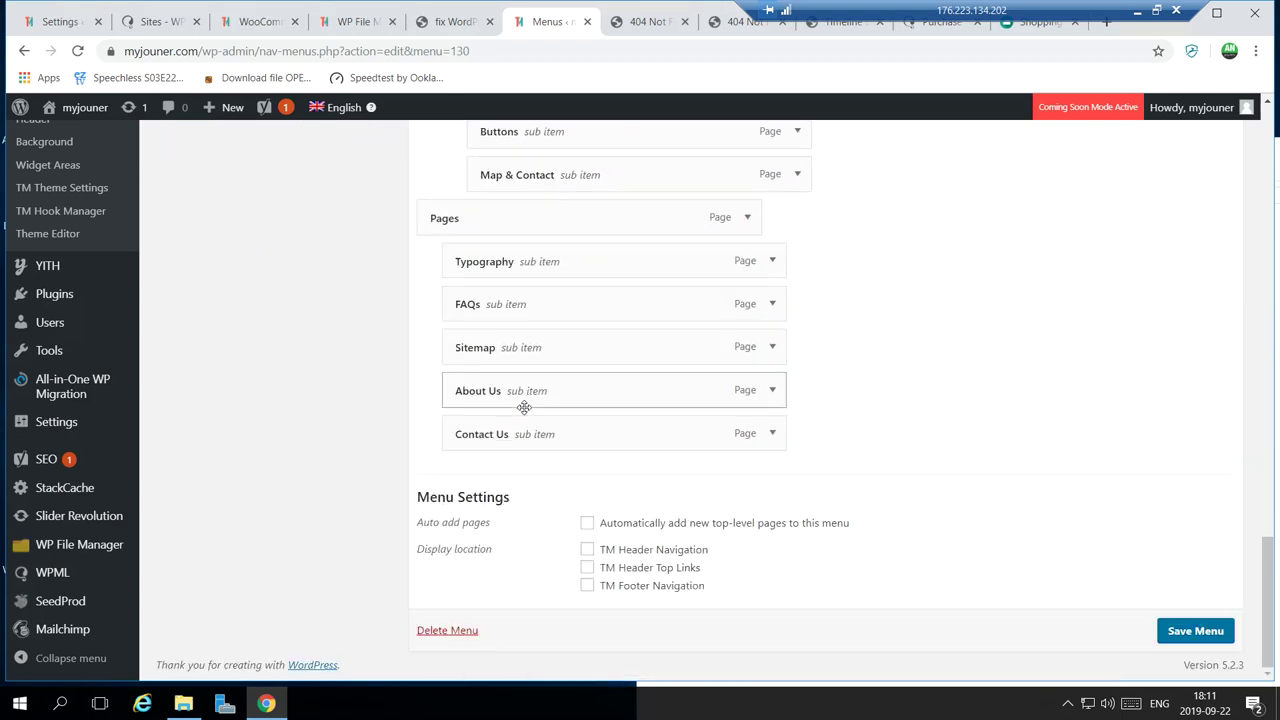
pyautogui.scroll(12, 574, 423)
pyautogui.scroll(3, 577, 423)
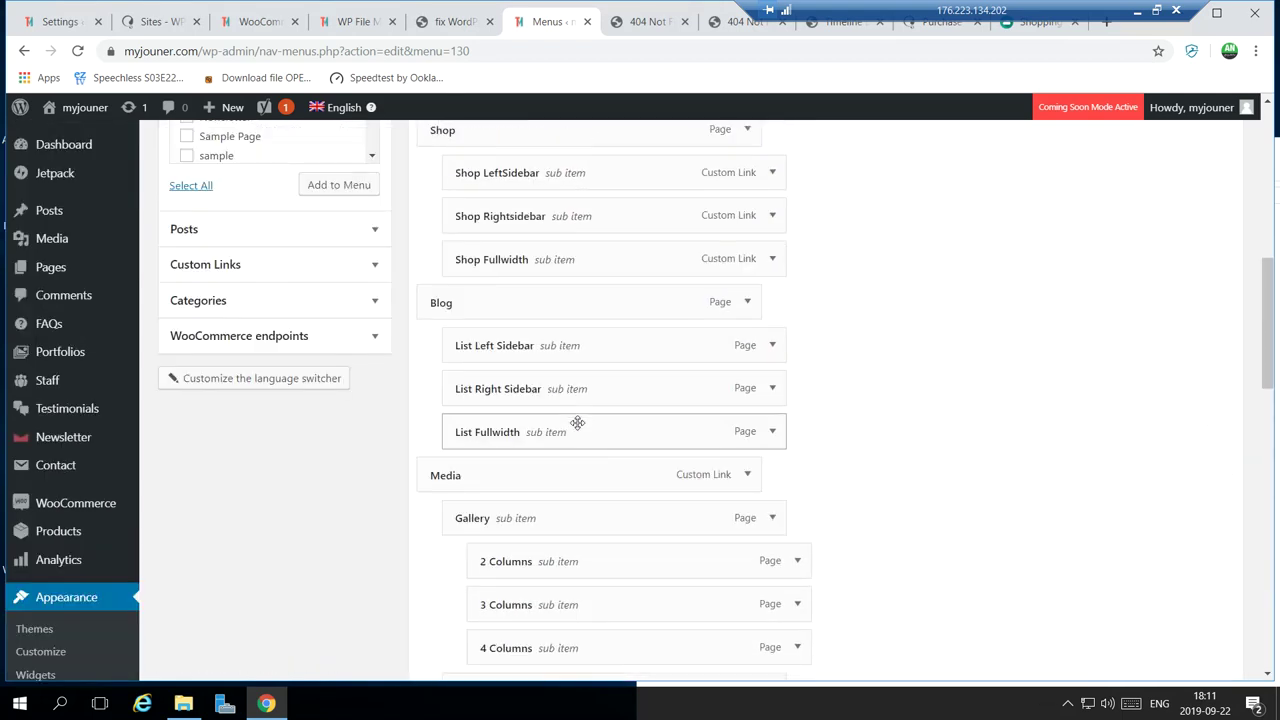
pyautogui.scroll(-5, 855, 400)
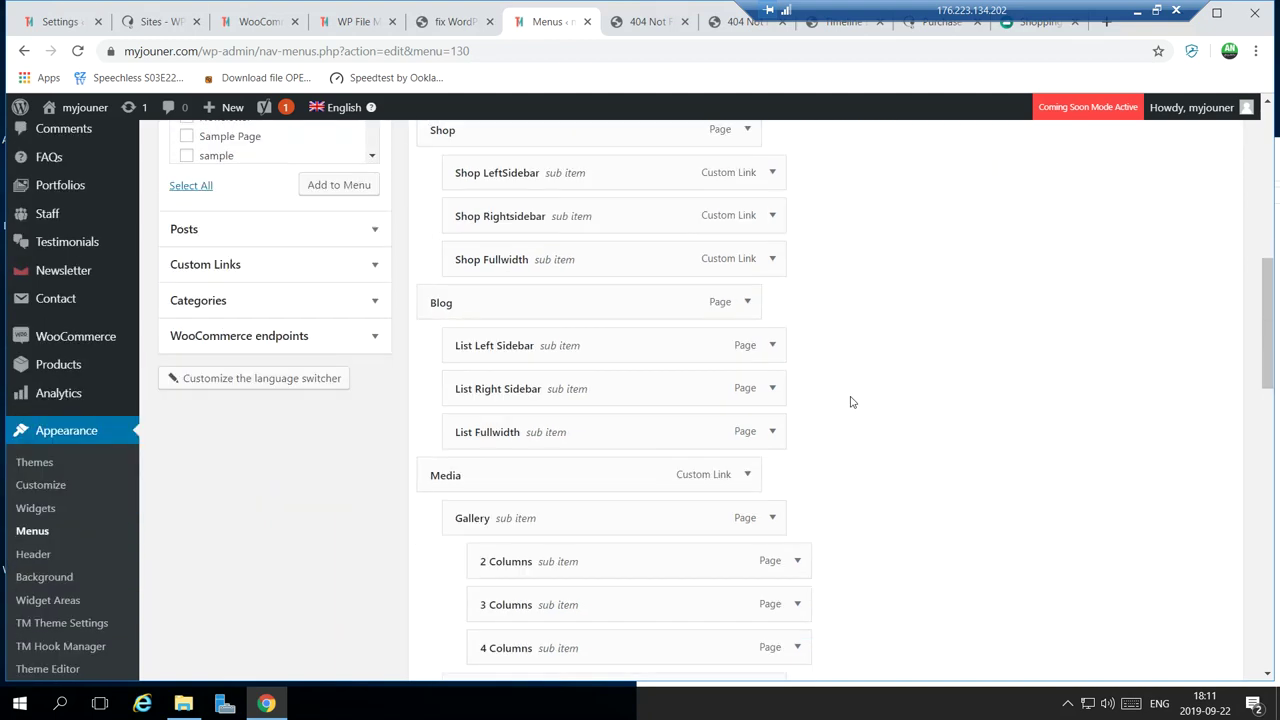
pyautogui.scroll(-8, 850, 402)
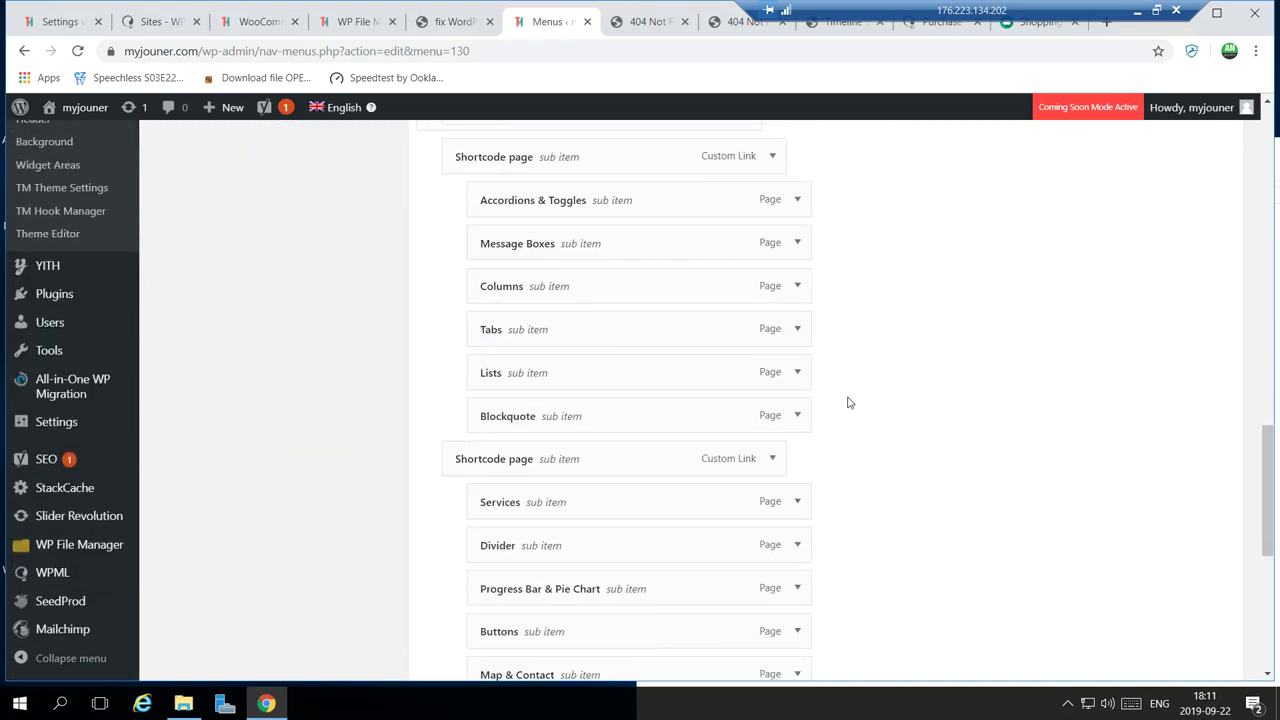
pyautogui.scroll(-2, 849, 402)
pyautogui.scroll(9, 849, 402)
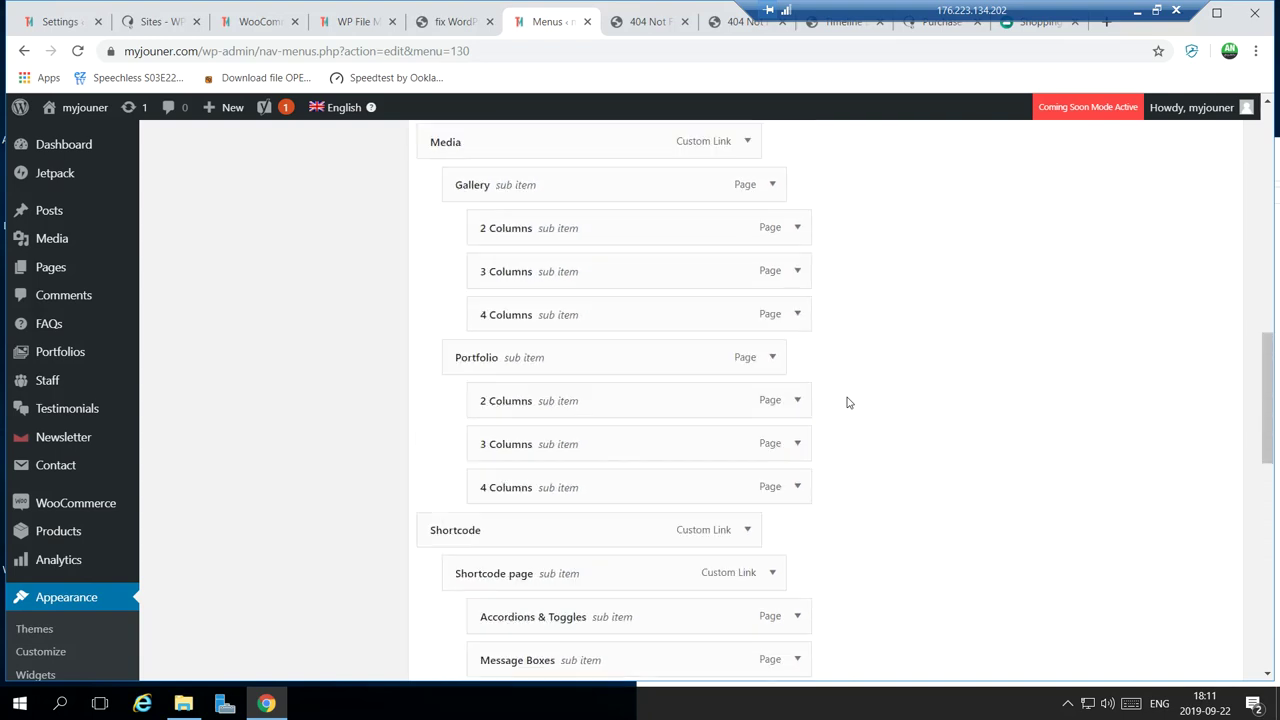
pyautogui.scroll(3, 848, 402)
pyautogui.scroll(2, 848, 402)
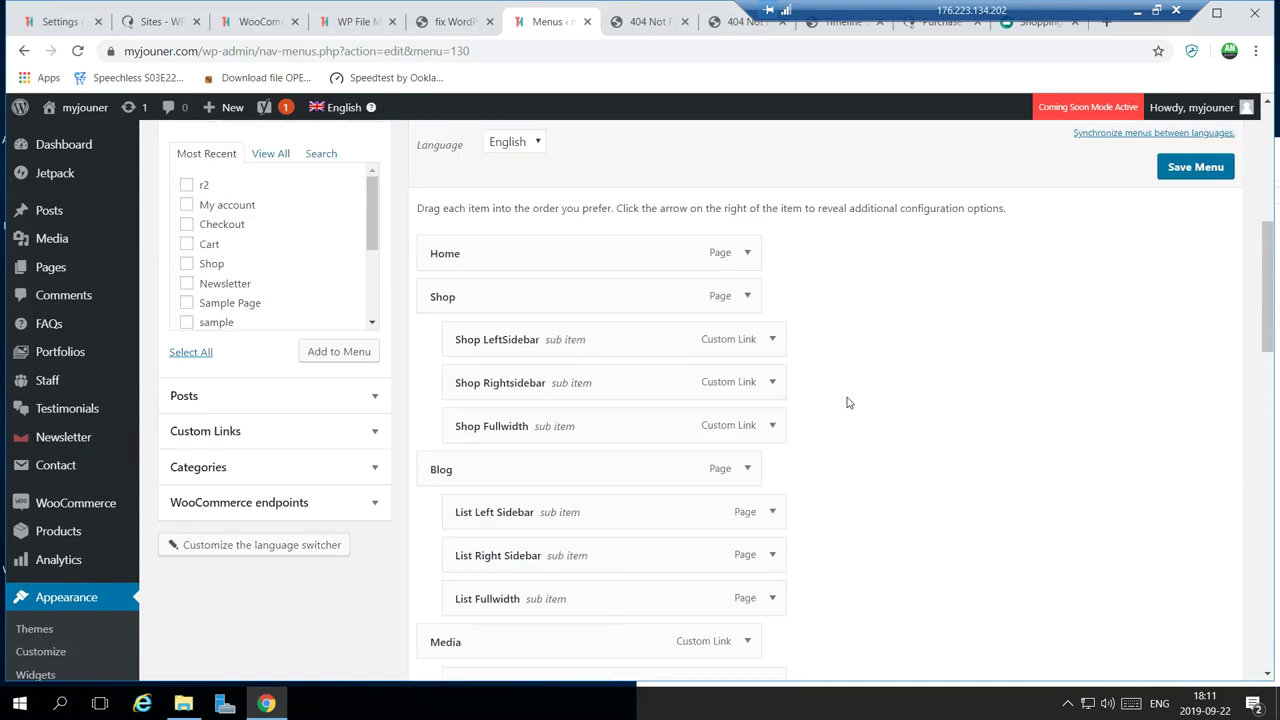
# Visit the site's front-end homepage and scroll down it.
pyautogui.moveTo(93, 120)
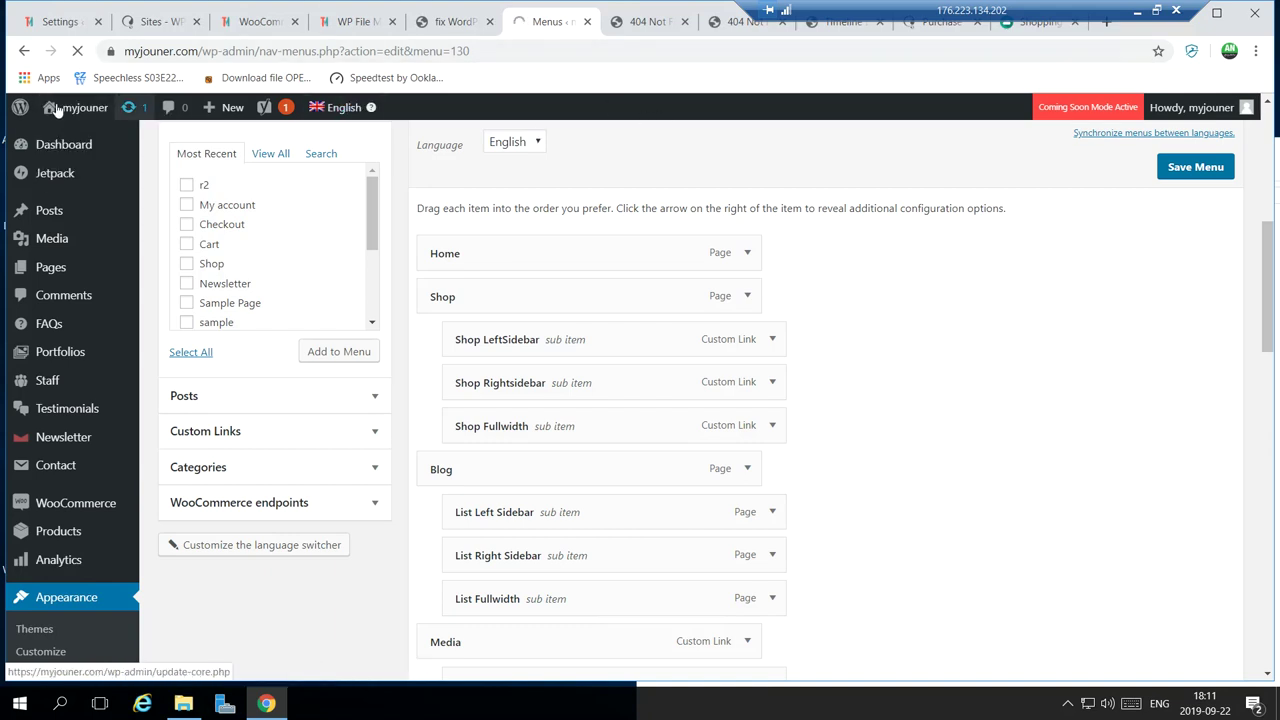
pyautogui.click(88, 142)
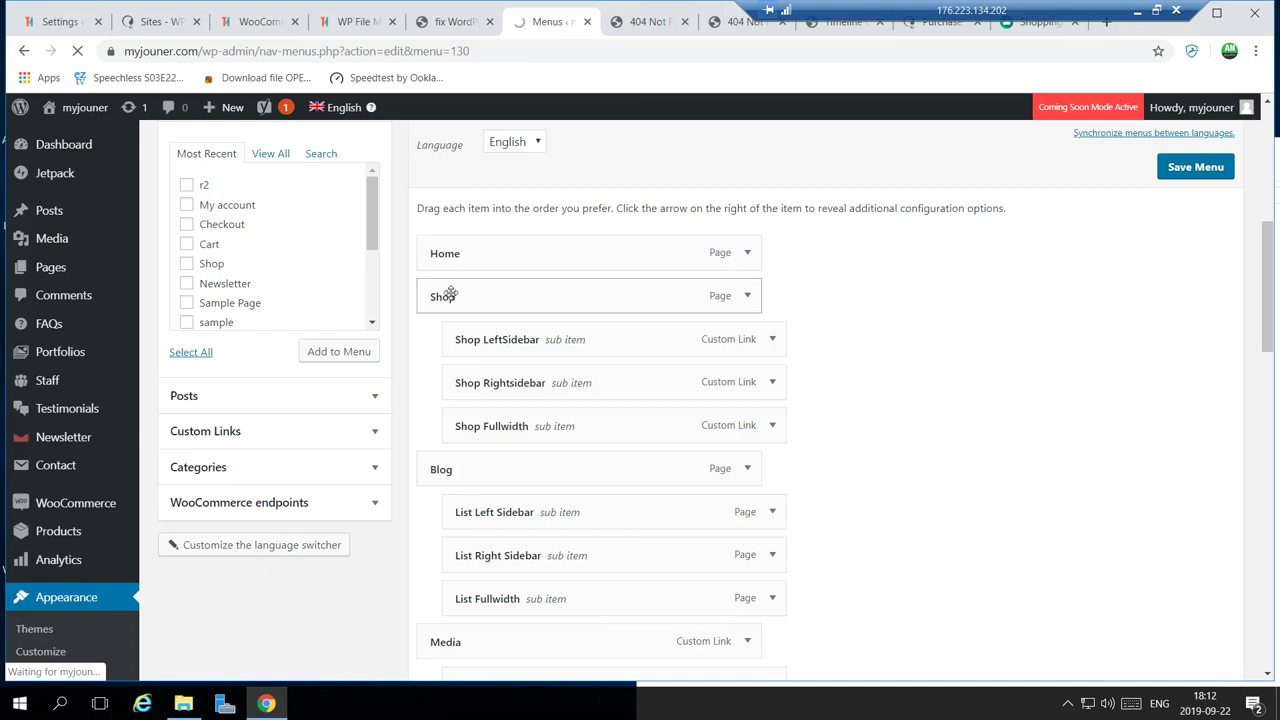
pyautogui.scroll(-2, 451, 292)
pyautogui.scroll(-9, 453, 290)
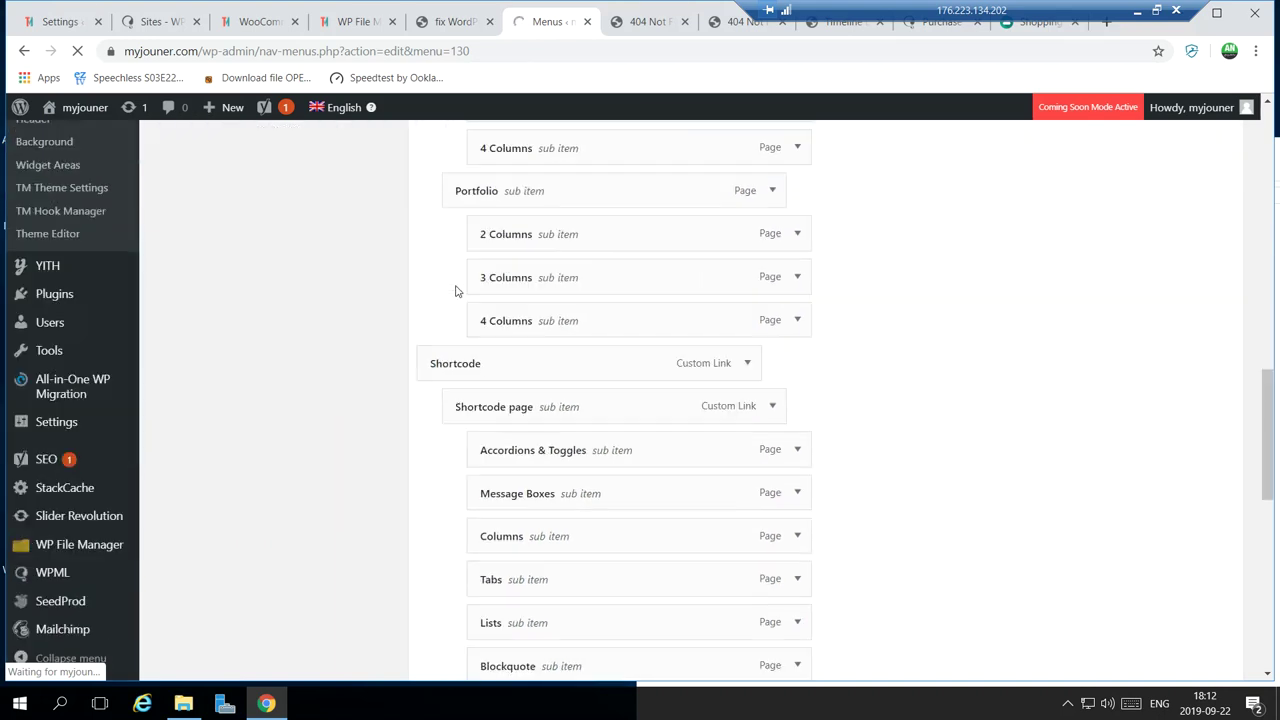
pyautogui.scroll(-2, 455, 290)
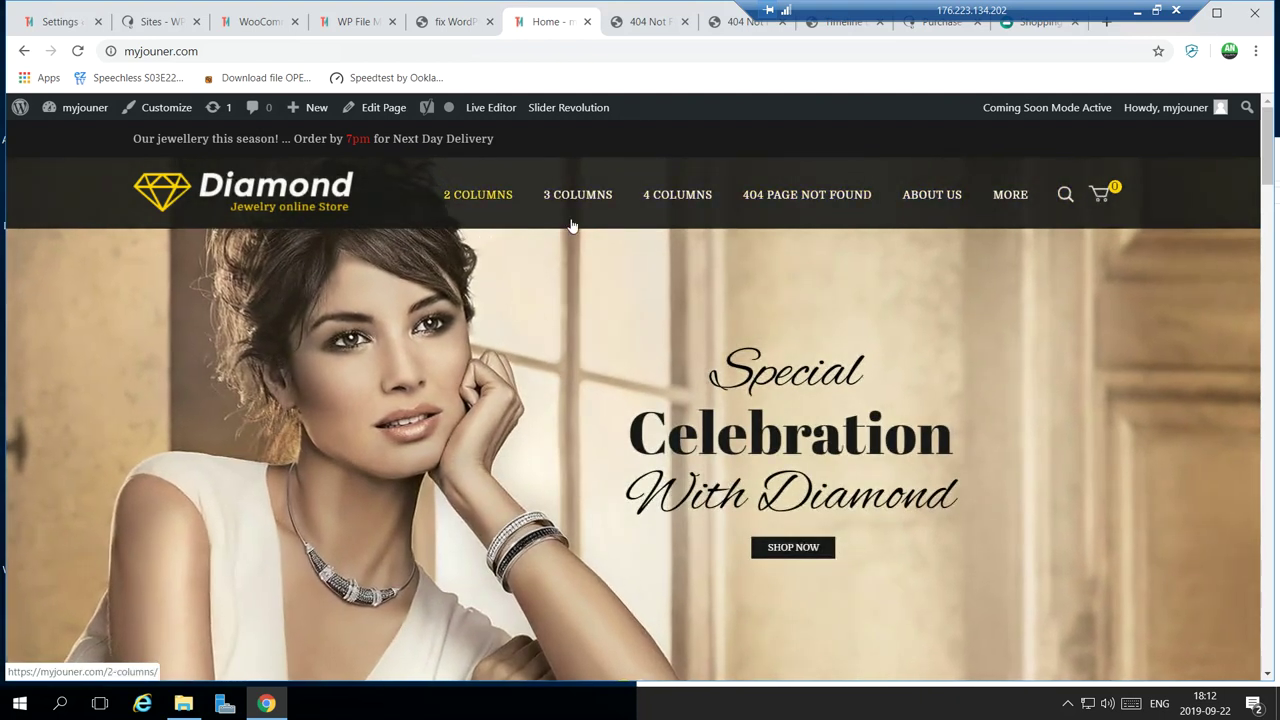
# Scroll down the homepage to the product grid and open a product.
pyautogui.scroll(-3, 573, 250)
pyautogui.scroll(-3, 624, 356)
pyautogui.click(732, 469)
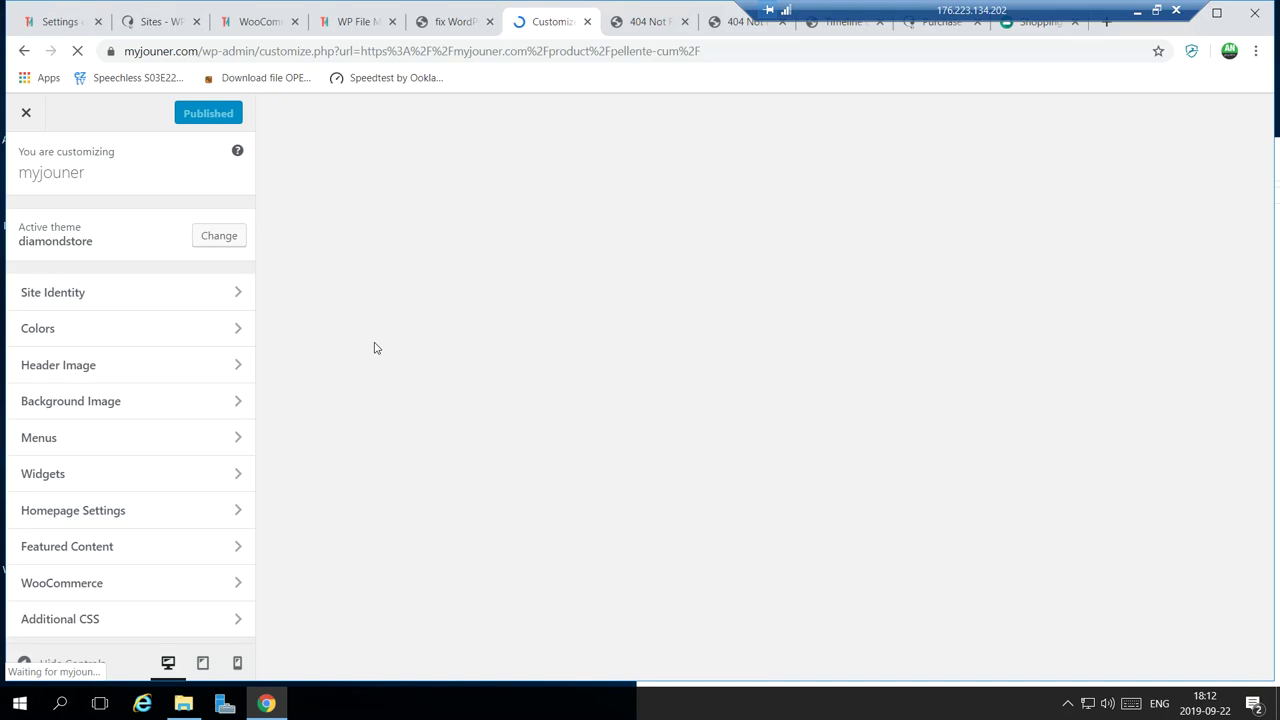
# Browse the items of Menus > Menu, then go back to the main Customizer panel.
pyautogui.click(113, 444)
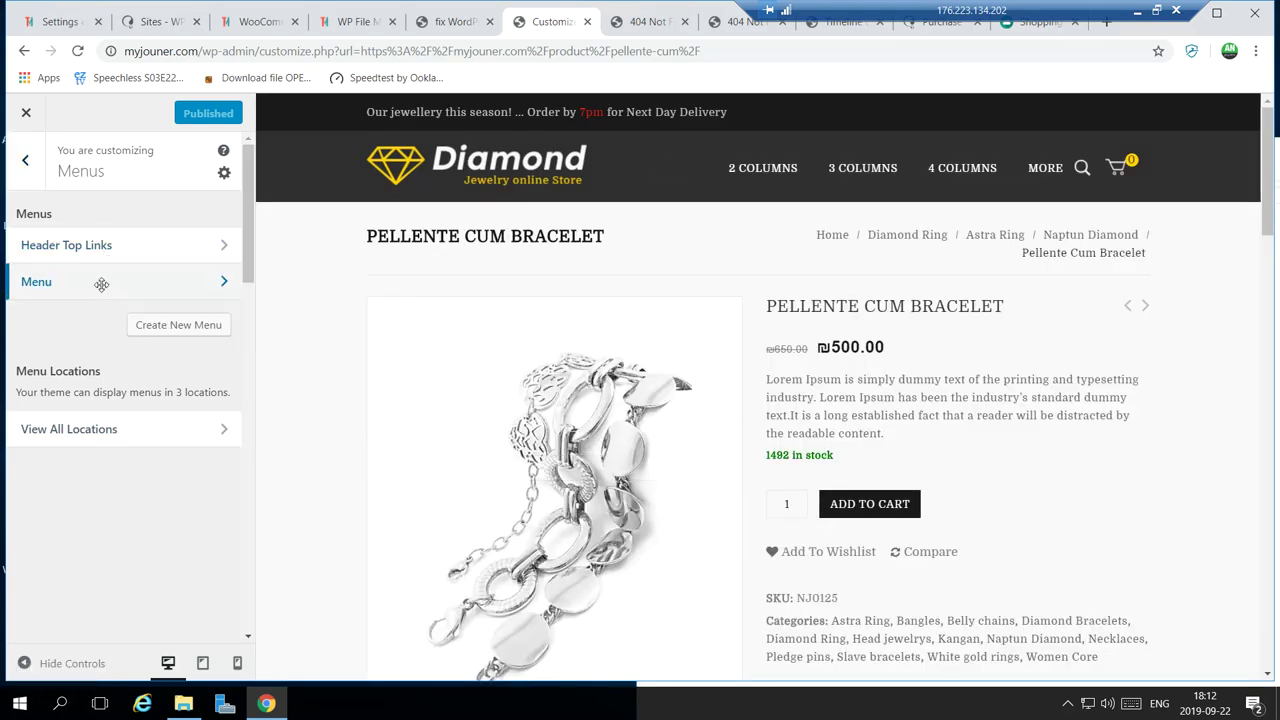
pyautogui.click(102, 285)
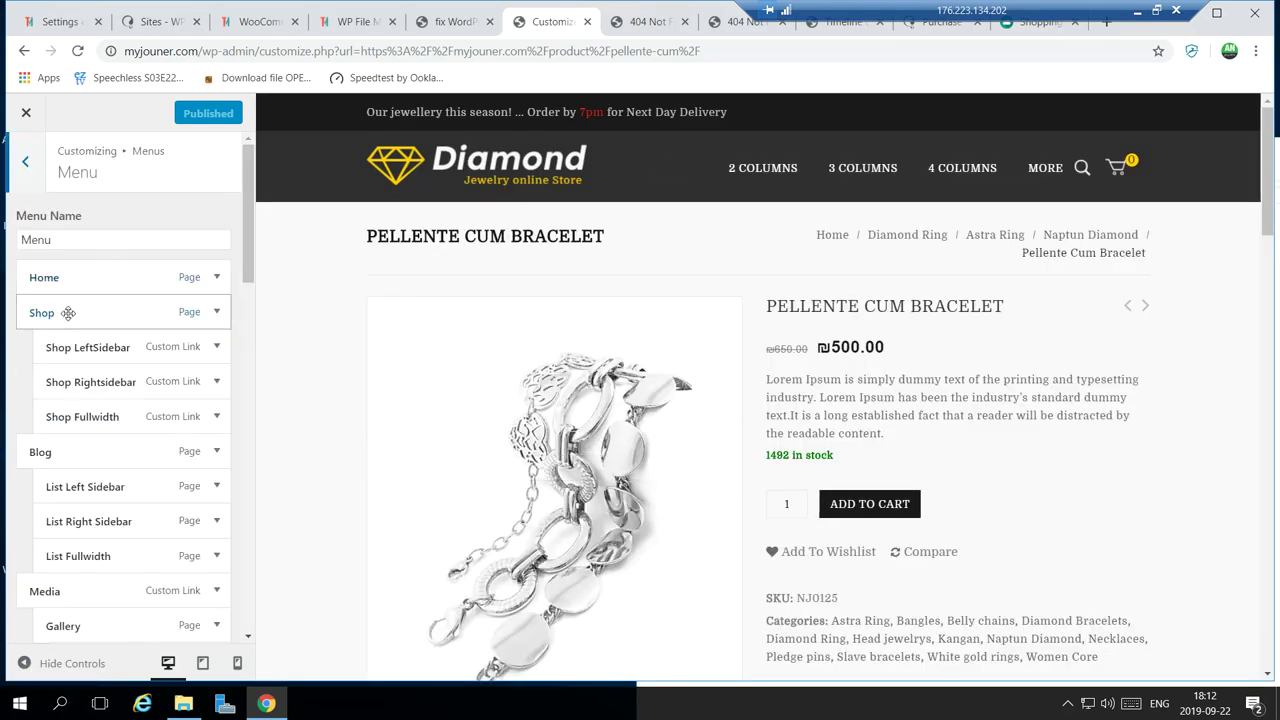
pyautogui.scroll(-3, 85, 390)
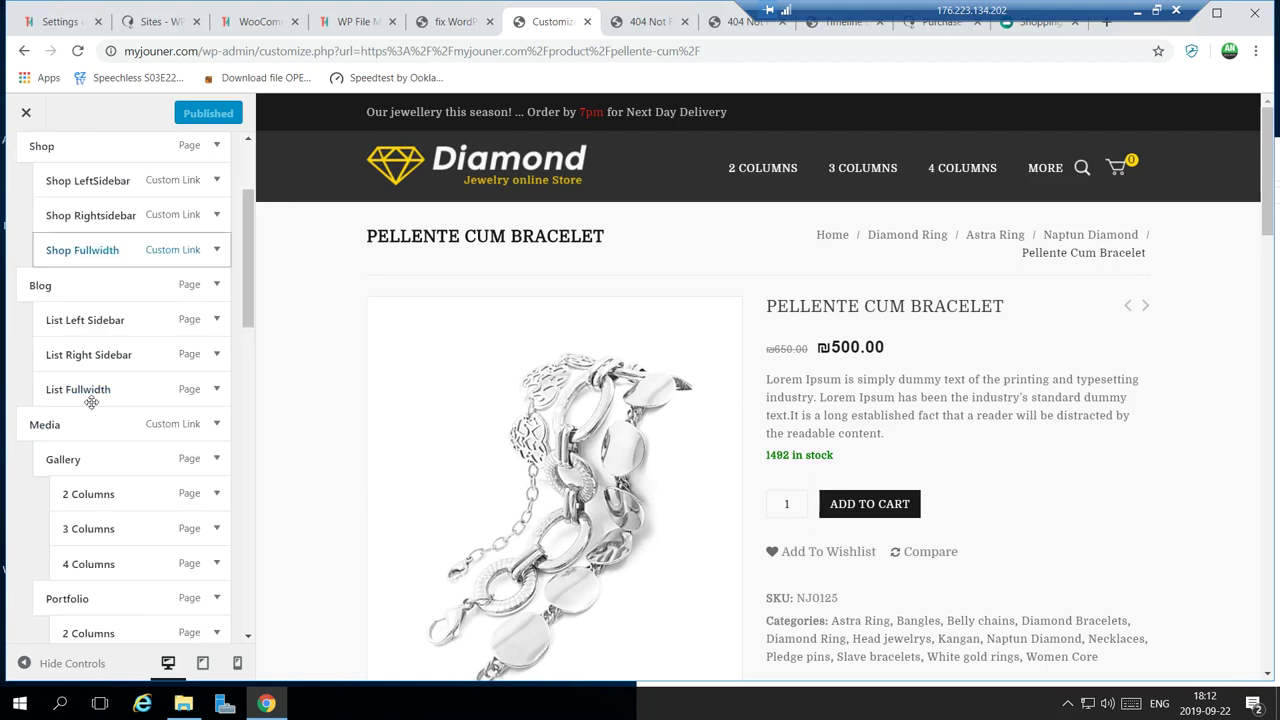
pyautogui.scroll(-6, 91, 402)
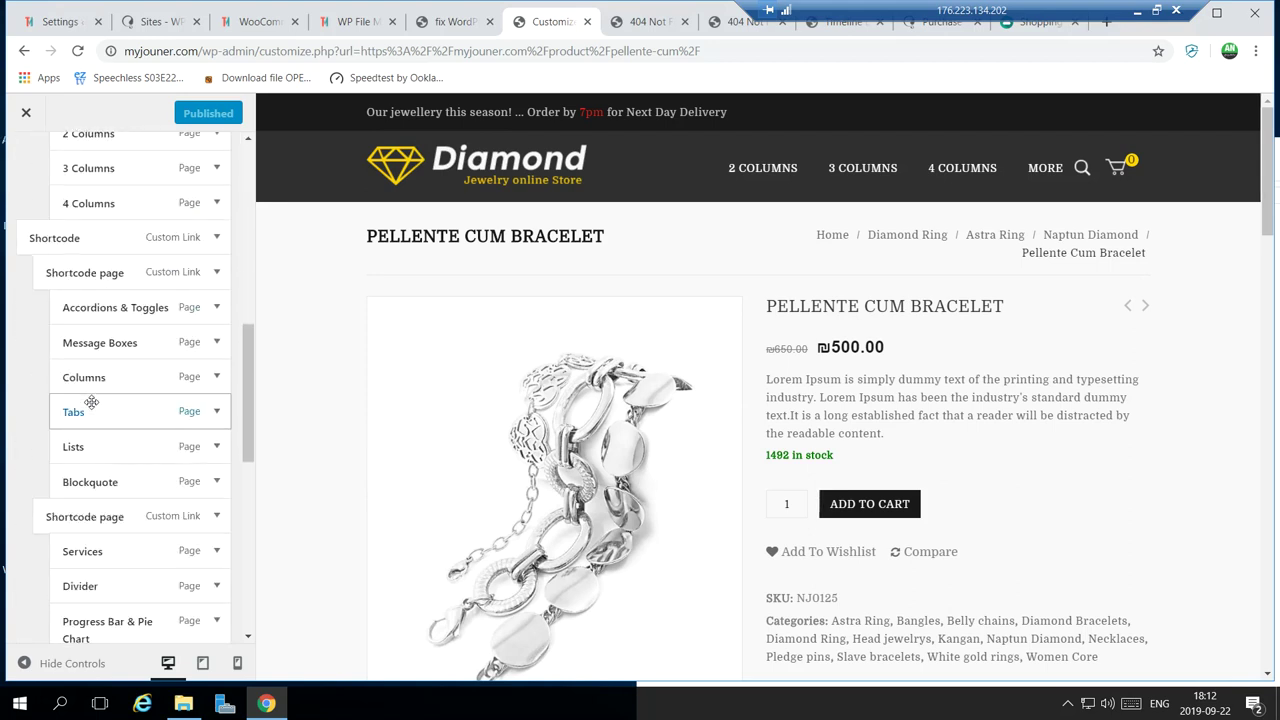
pyautogui.scroll(-5, 91, 402)
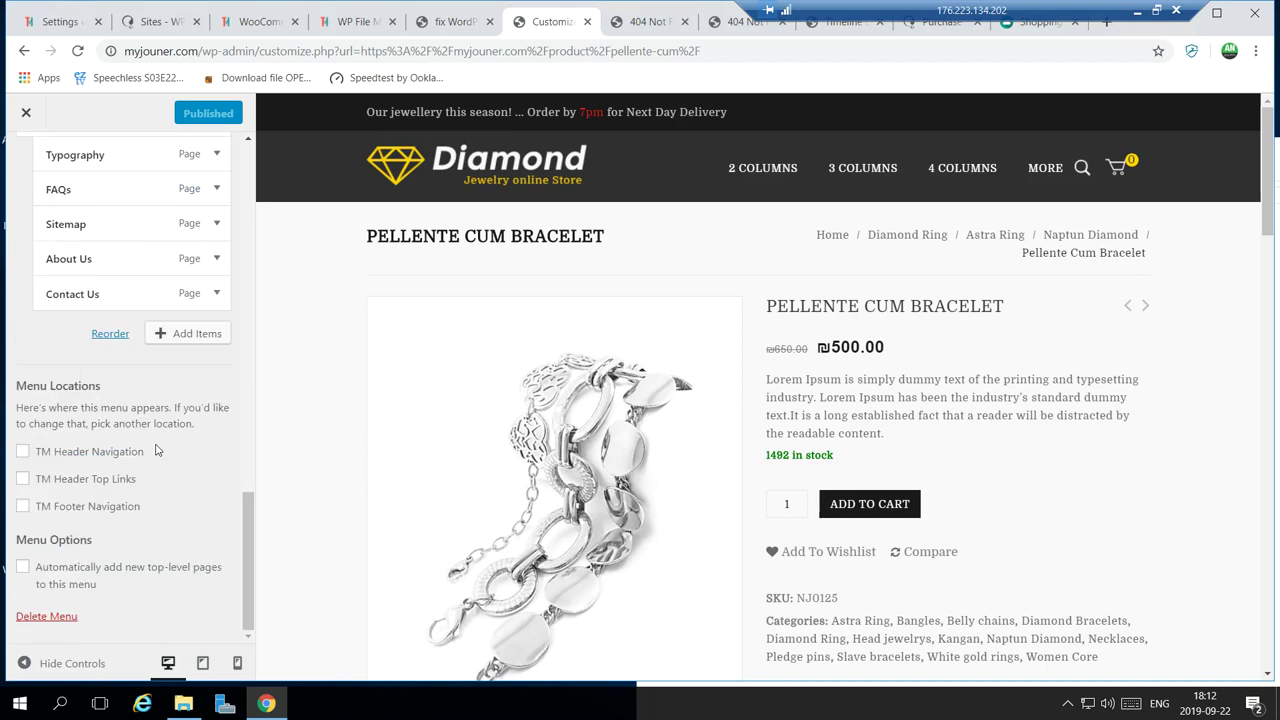
pyautogui.scroll(15, 155, 445)
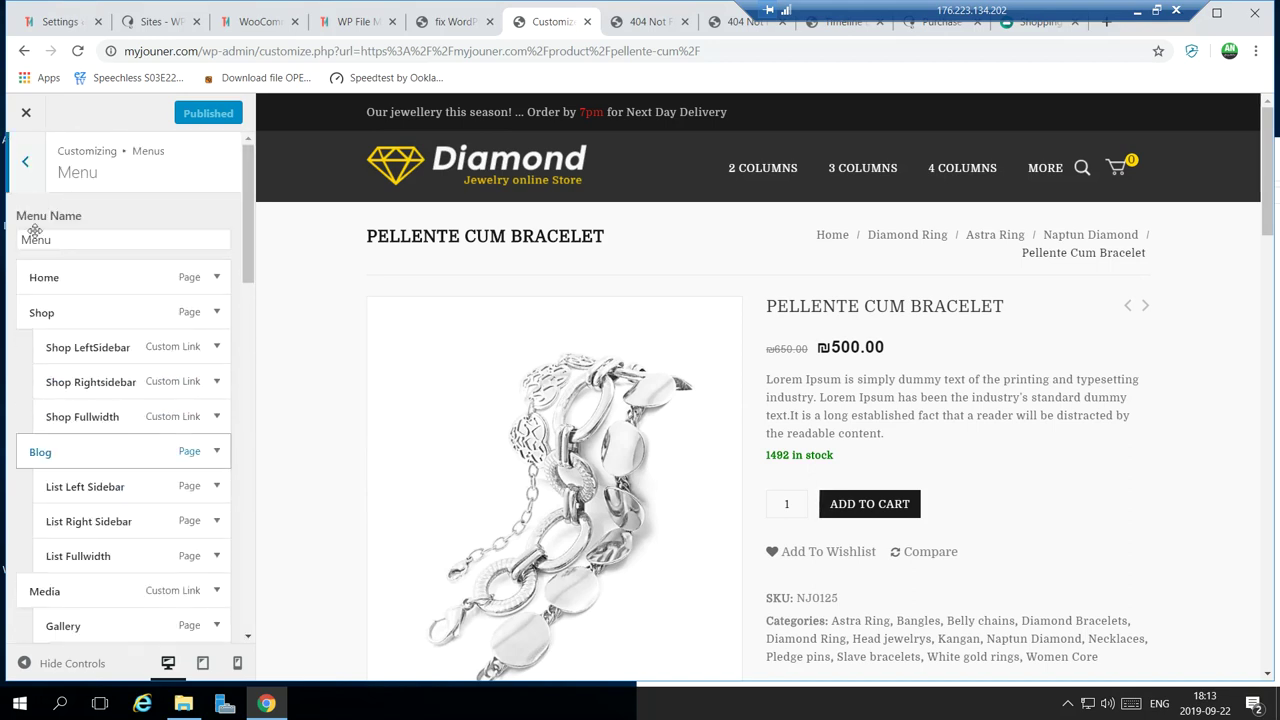
pyautogui.click(26, 172)
pyautogui.click(26, 166)
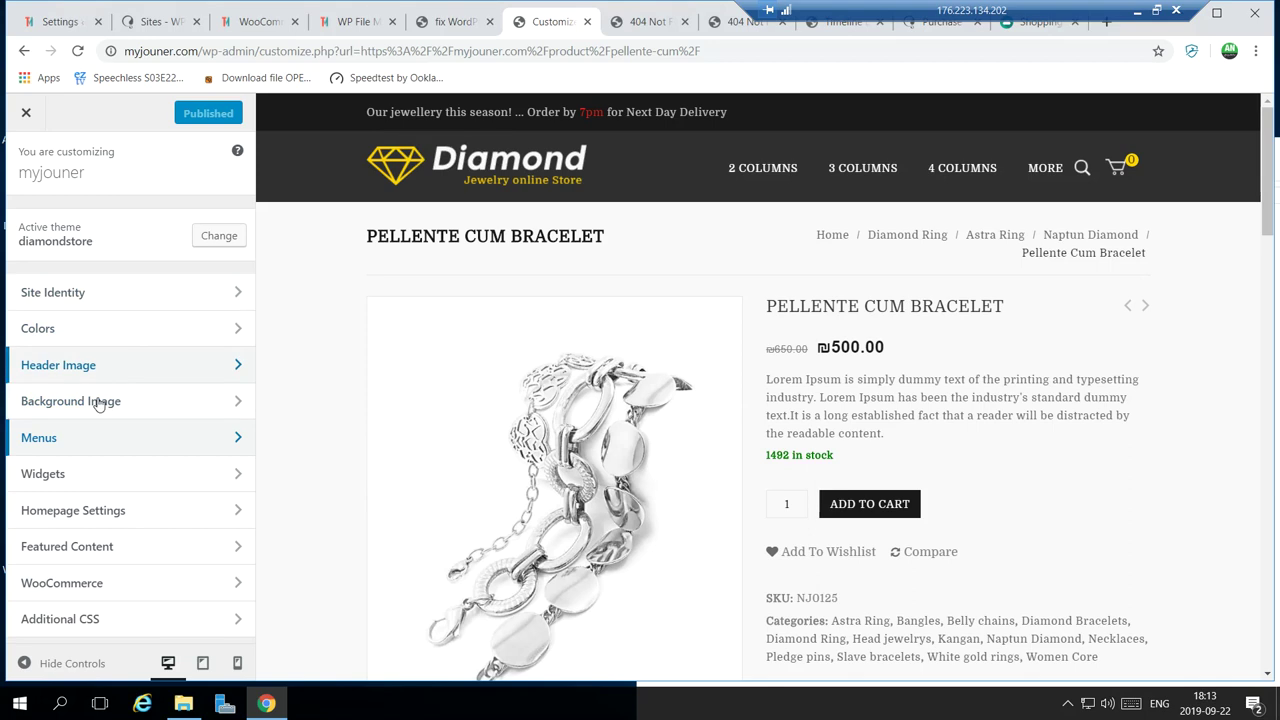
# Look into the Homepage Settings, Header Image and Site Identity sections.
pyautogui.click(121, 511)
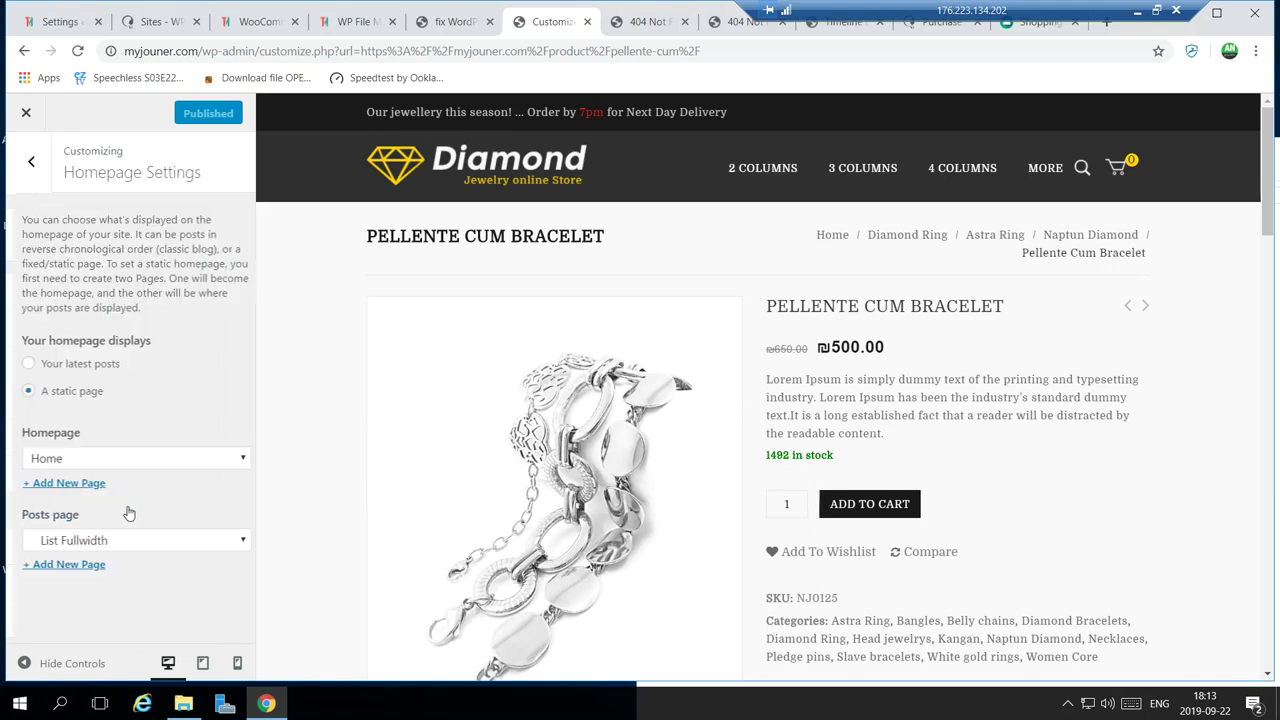
pyautogui.click(27, 165)
pyautogui.click(86, 365)
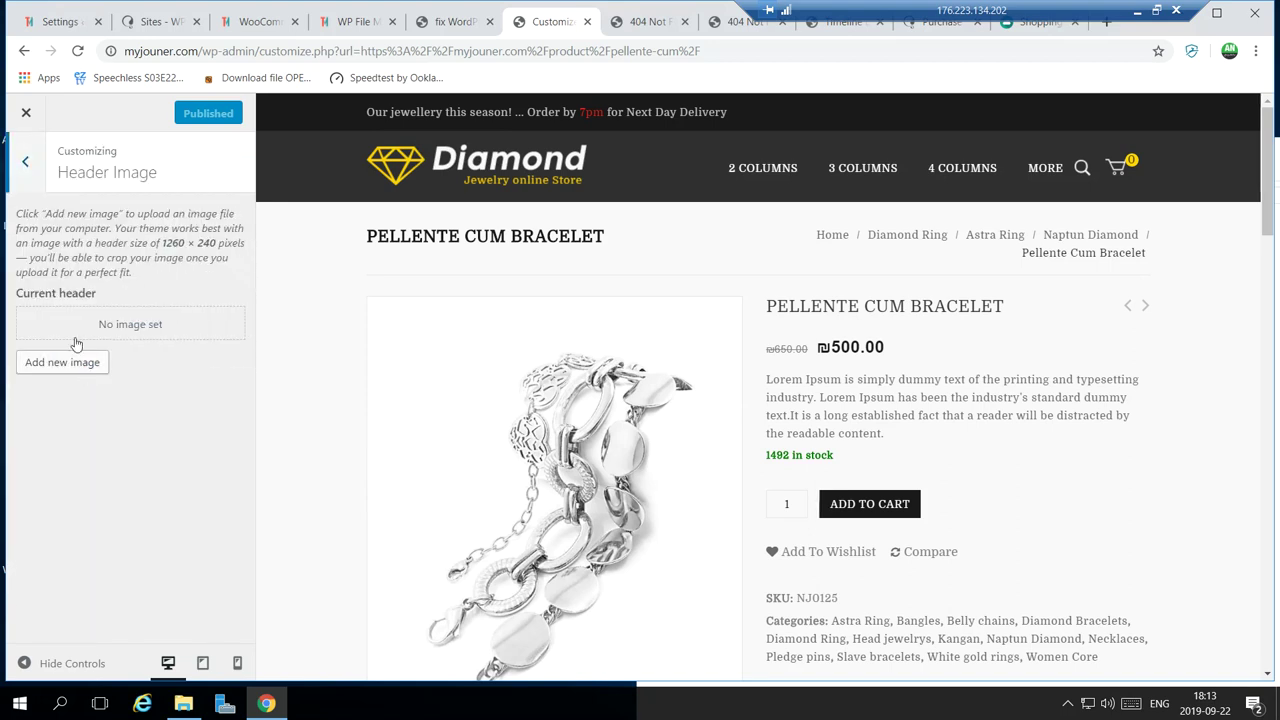
pyautogui.click(24, 170)
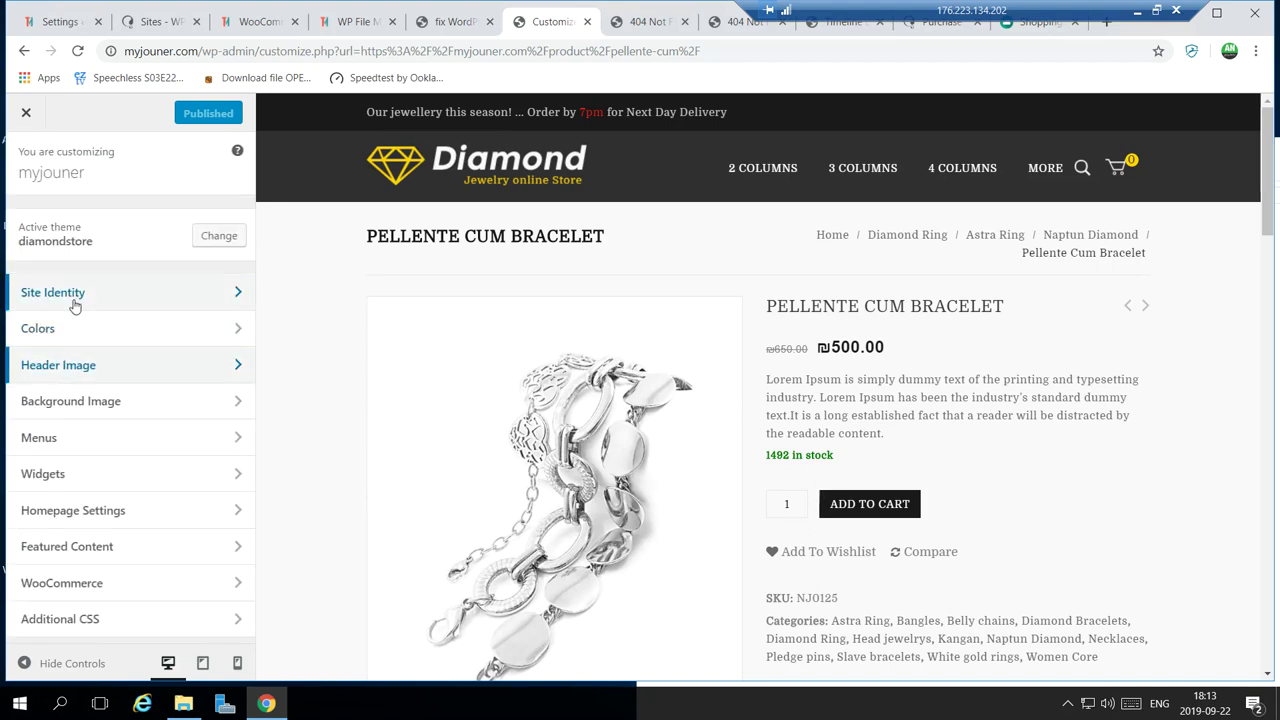
pyautogui.click(76, 297)
pyautogui.click(25, 170)
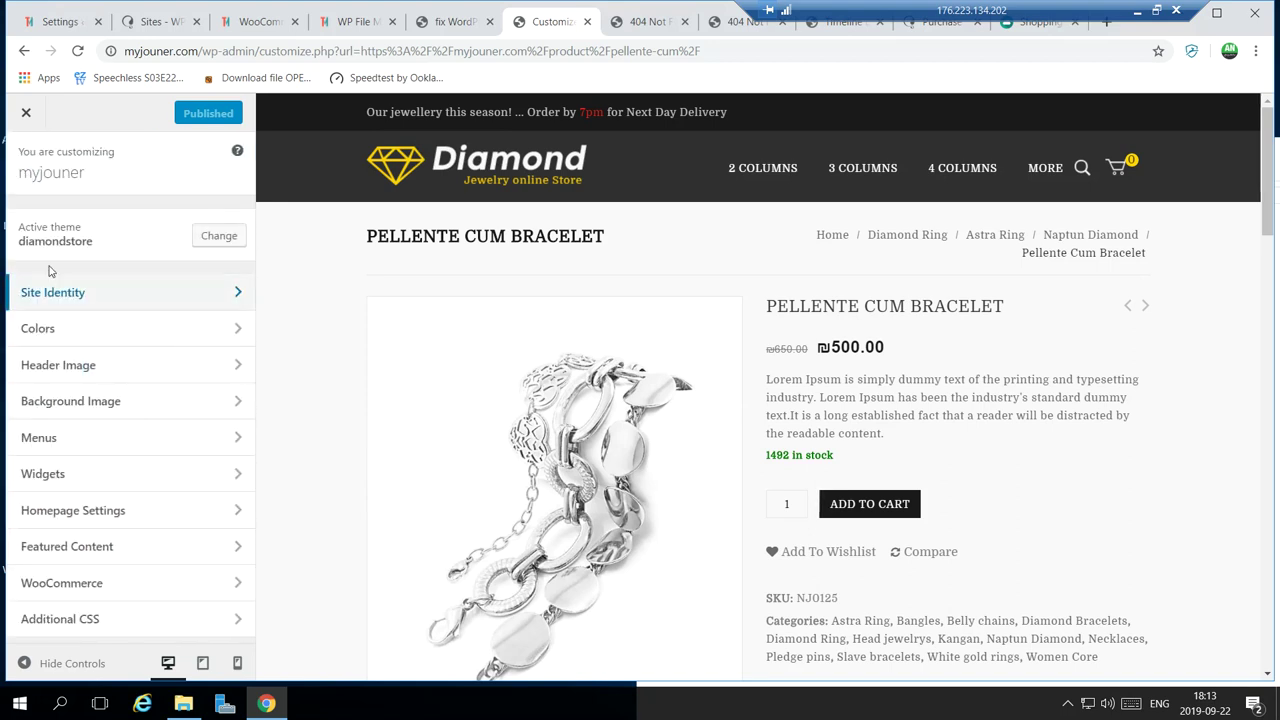
# Inspect the Menu and Header Top Links menus, including the My Account item.
pyautogui.click(66, 447)
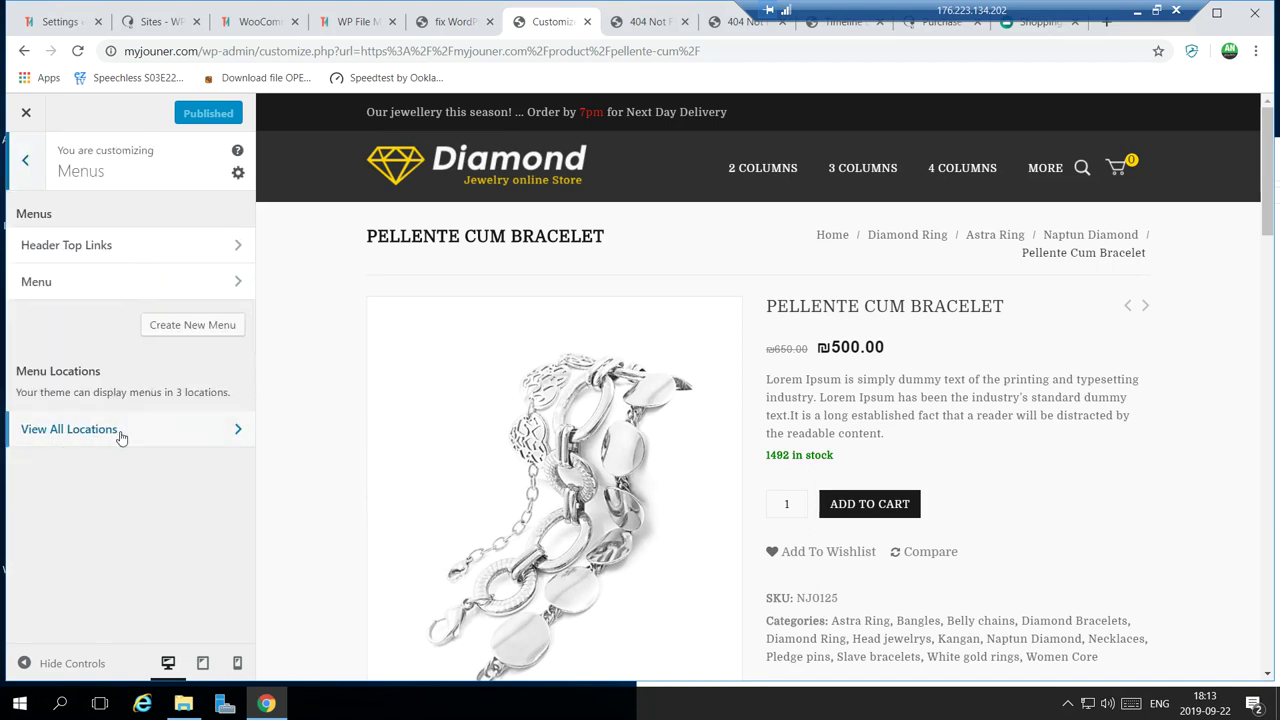
pyautogui.click(70, 284)
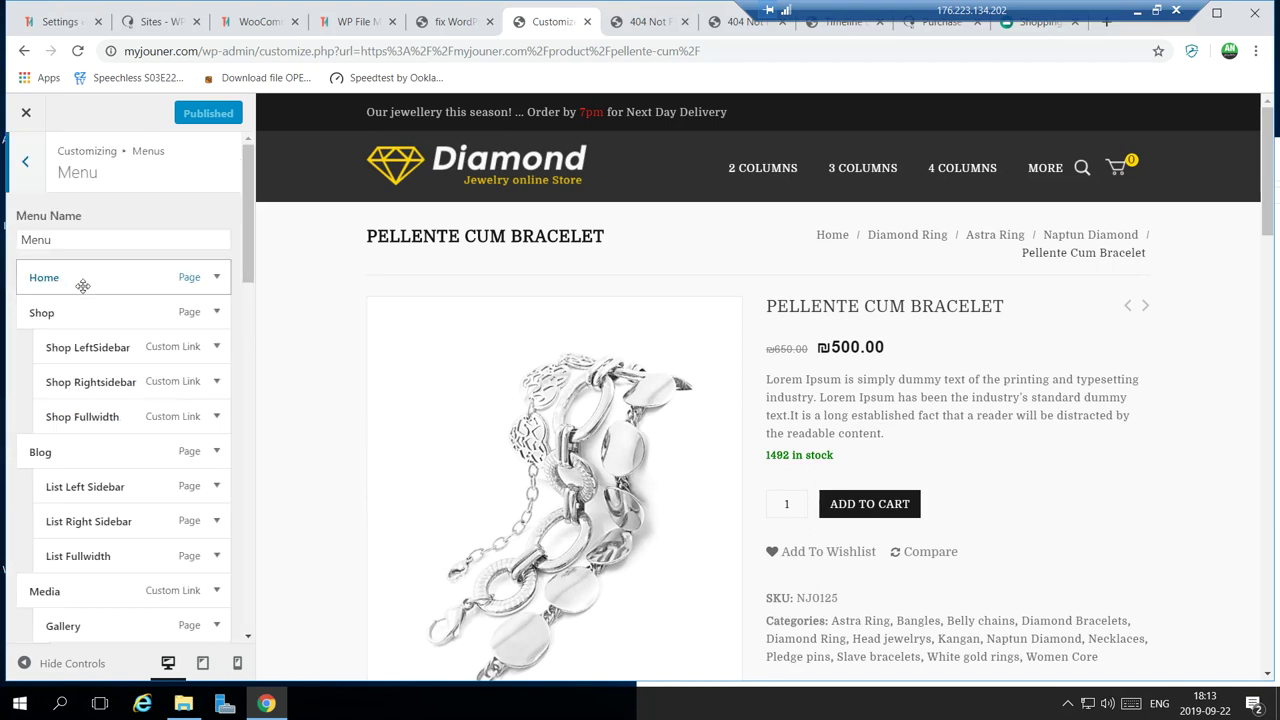
pyautogui.click(25, 165)
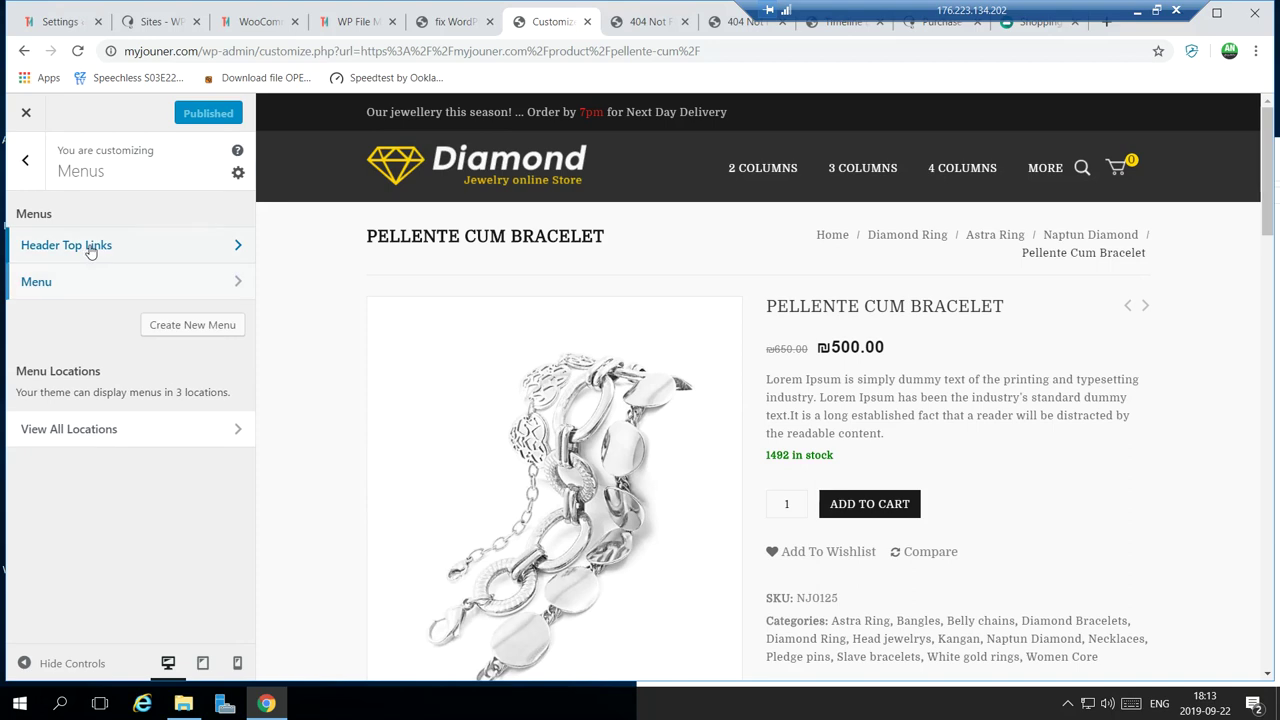
pyautogui.click(92, 248)
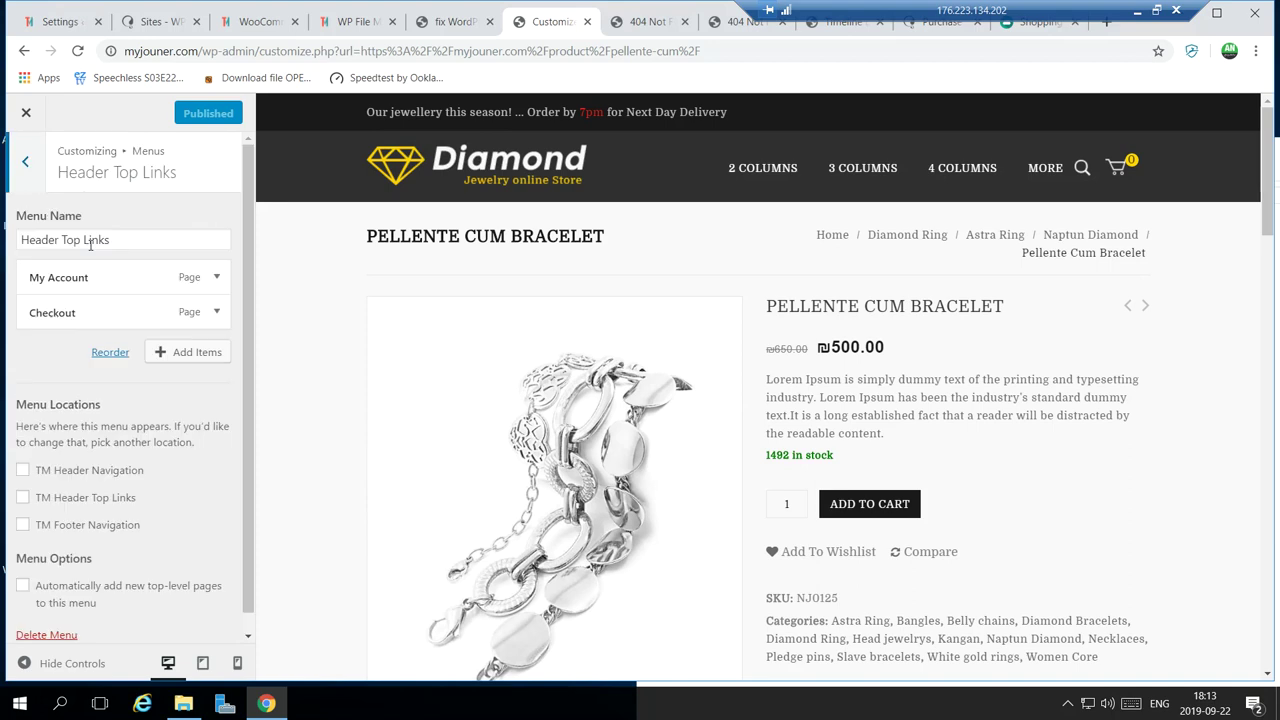
pyautogui.click(216, 277)
pyautogui.click(216, 277)
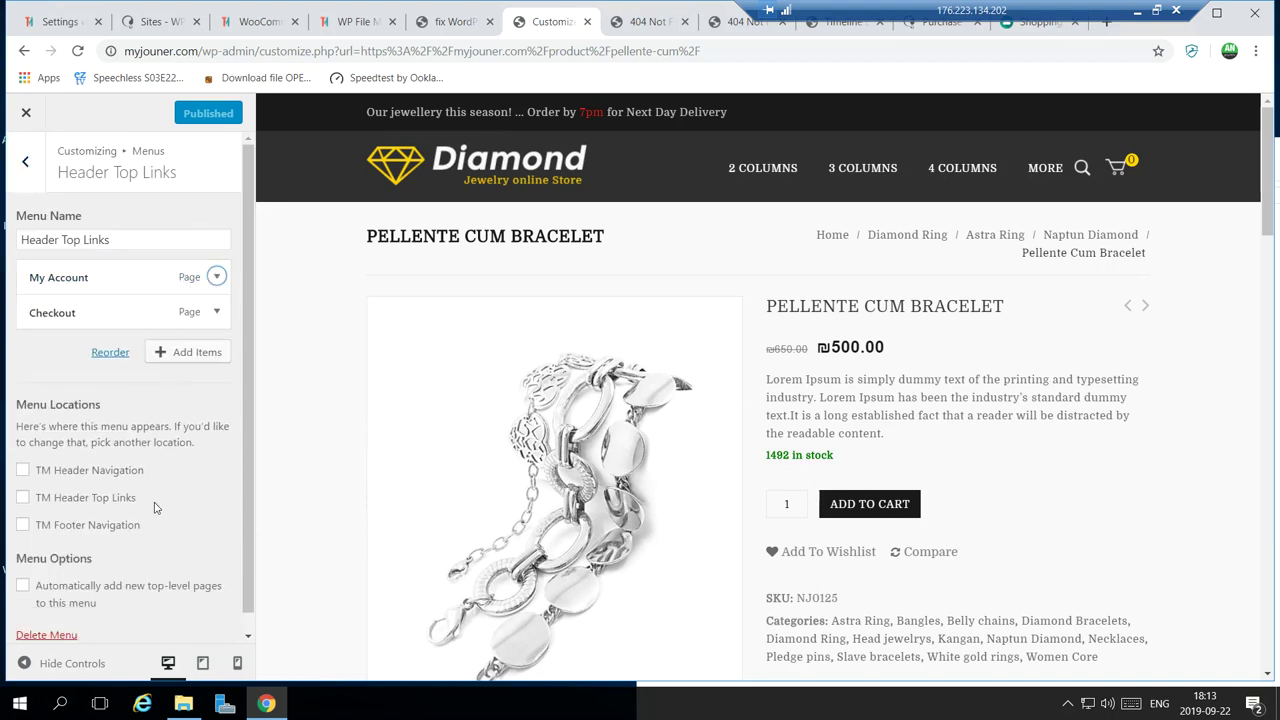
pyautogui.click(29, 165)
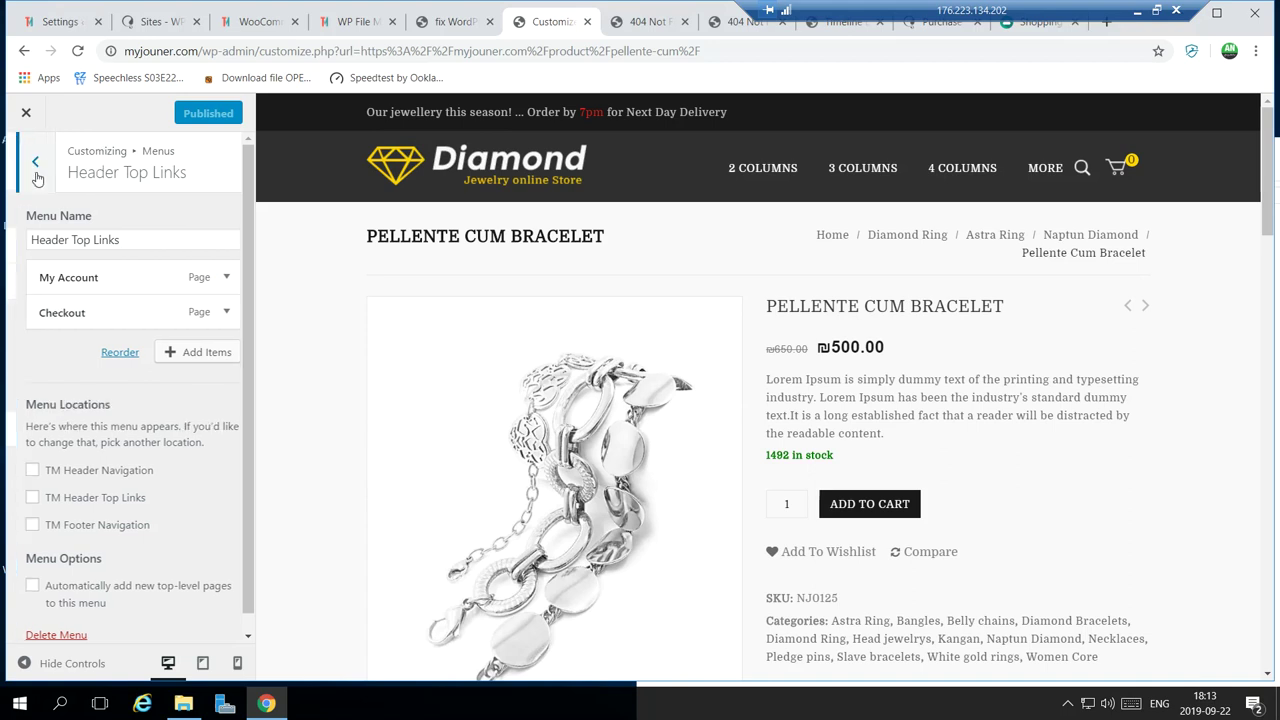
# Assign Menu to TM Header Navigation, leaving TM Footer Navigation unticked.
pyautogui.click(113, 288)
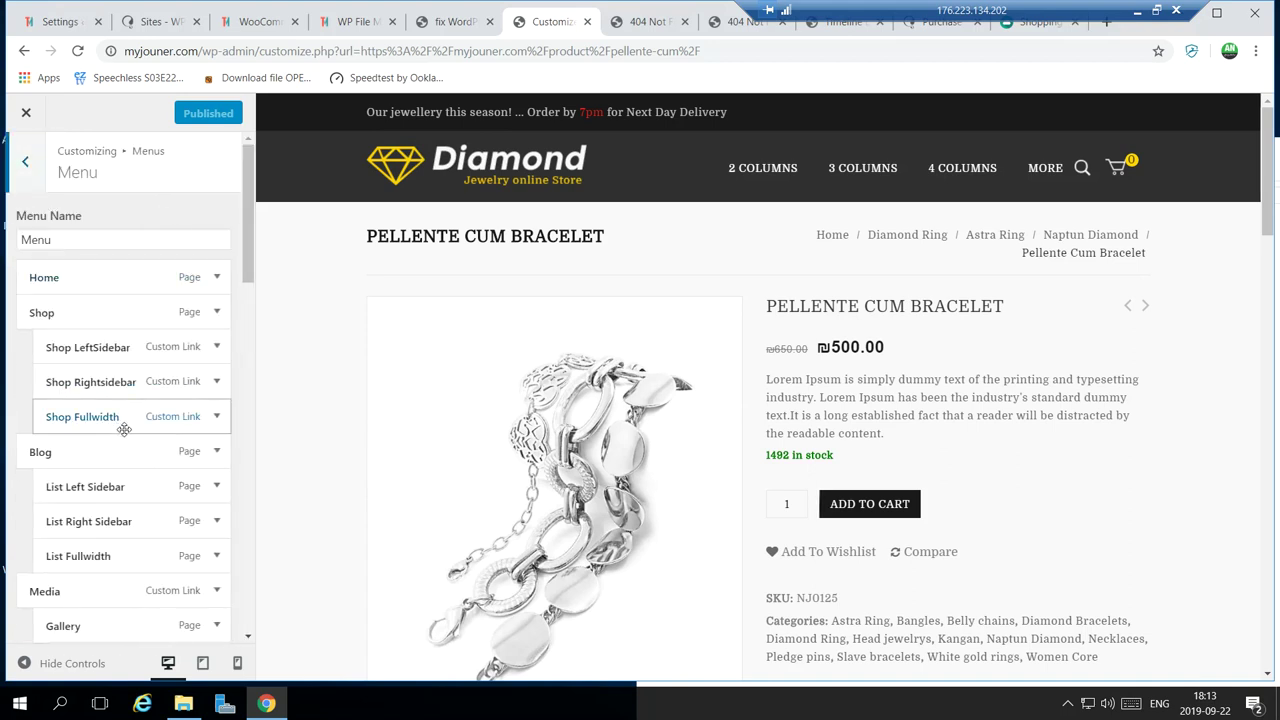
pyautogui.scroll(-10, 117, 417)
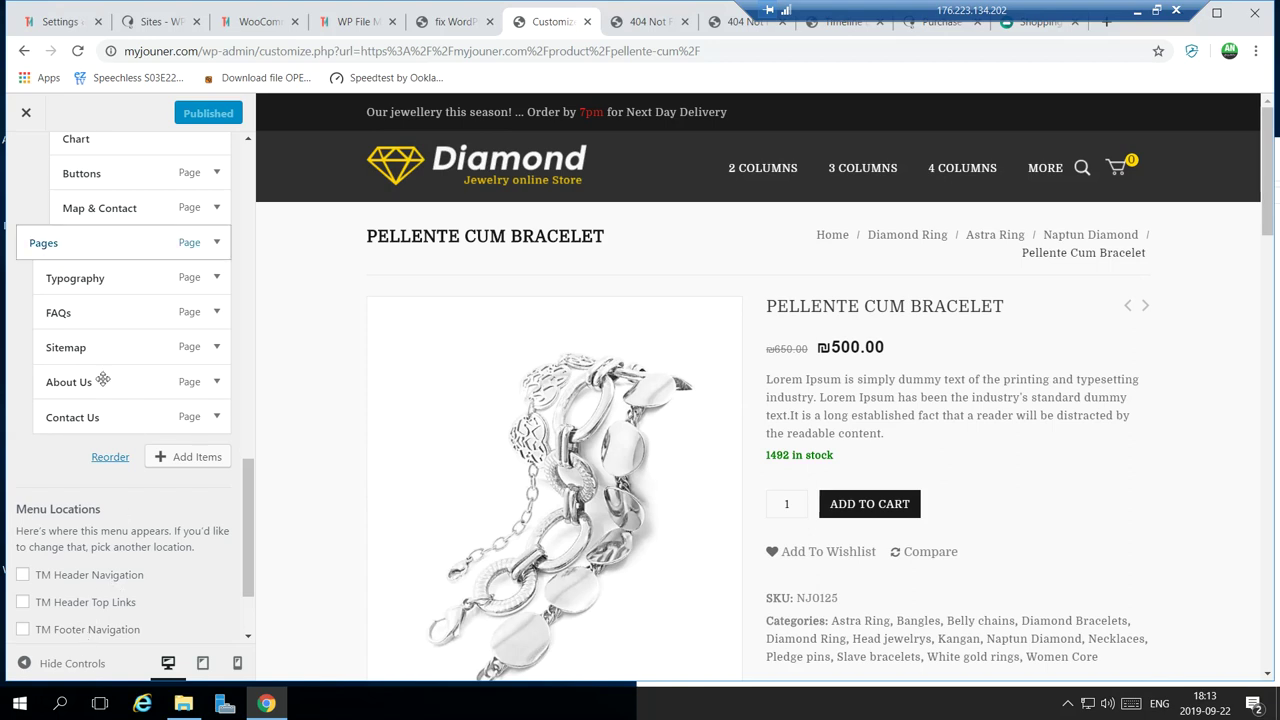
pyautogui.click(80, 631)
pyautogui.click(57, 634)
pyautogui.click(82, 576)
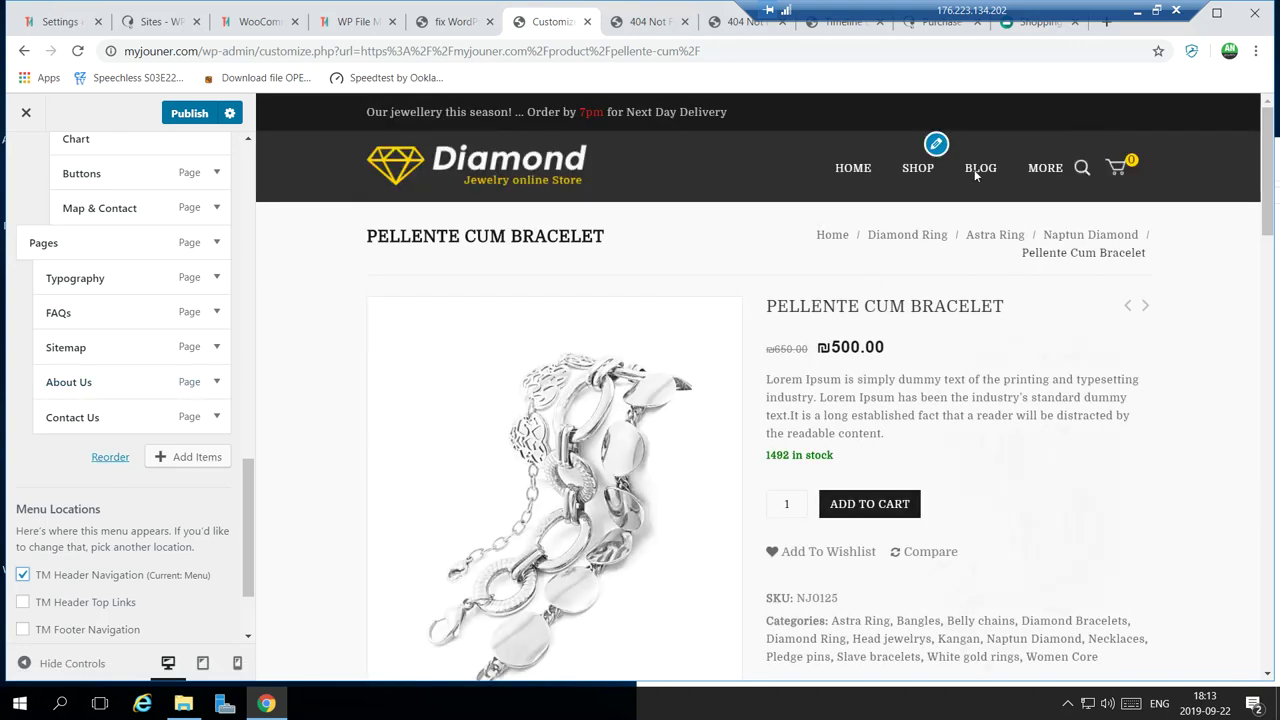
# Publish the Customizer changes and open the Diamond logo's homepage link in a new tab.
pyautogui.moveTo(1048, 170)
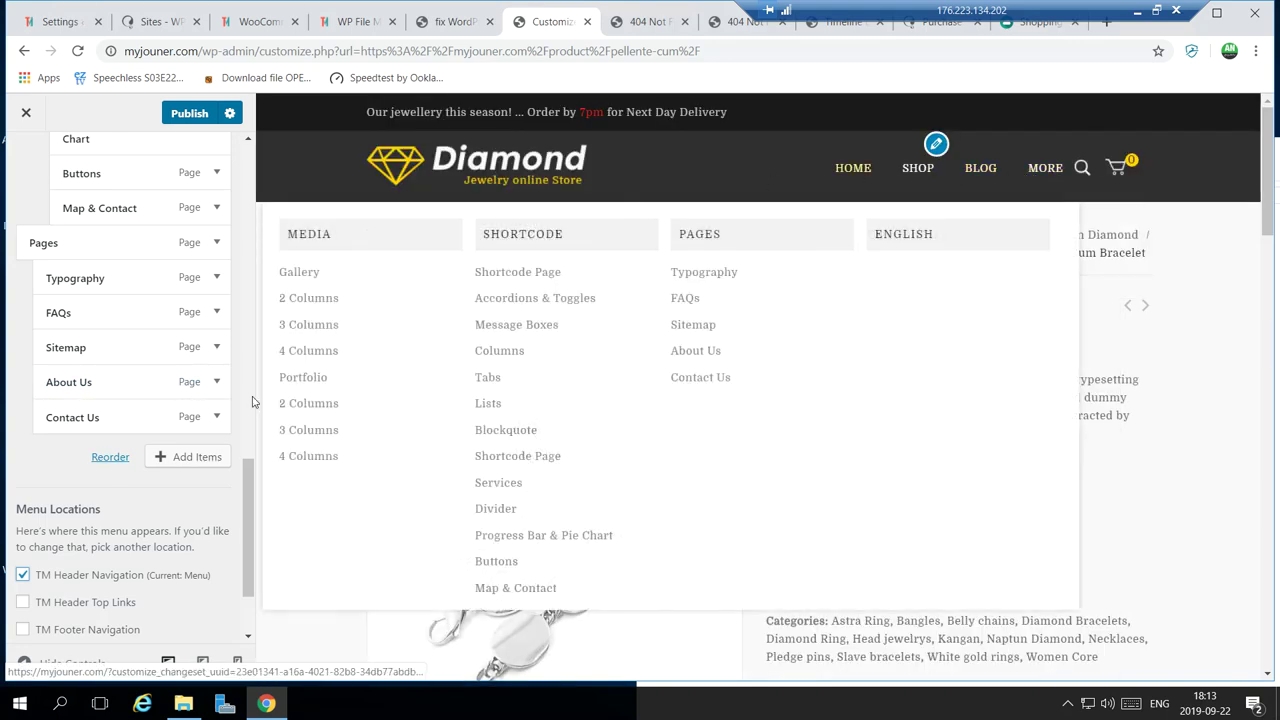
pyautogui.click(189, 113)
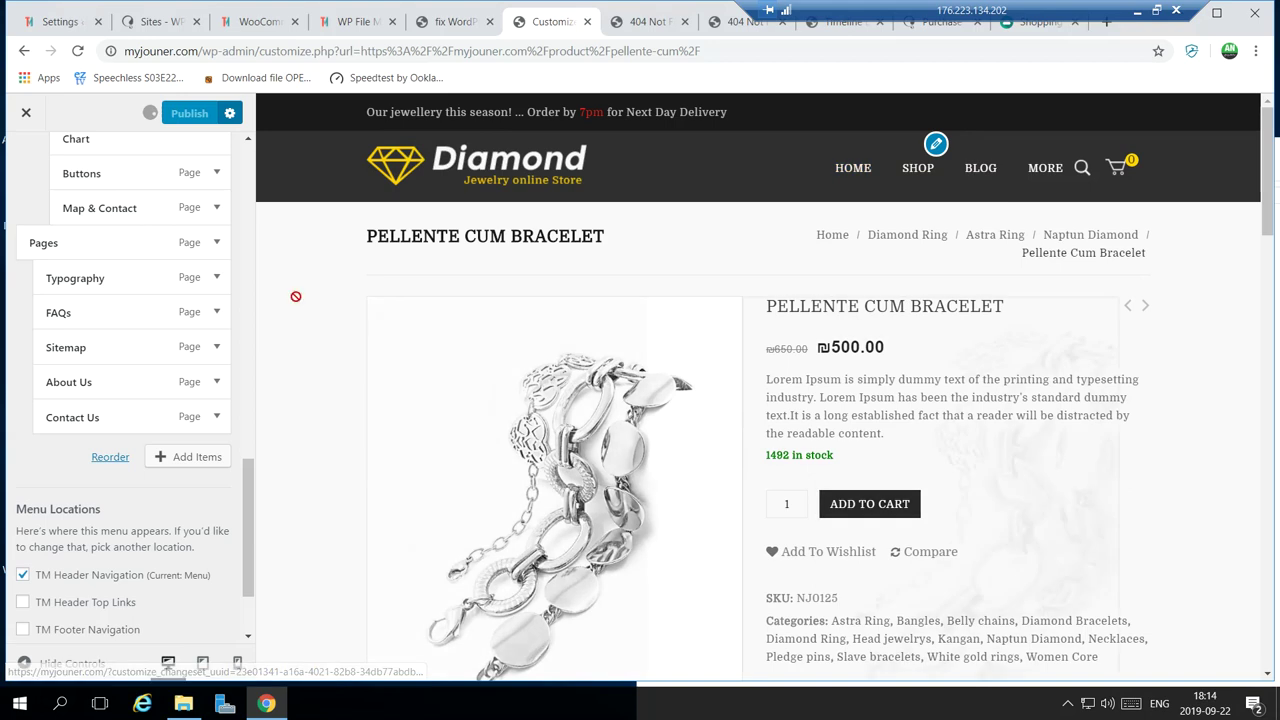
pyautogui.rightClick(467, 178)
pyautogui.click(490, 183)
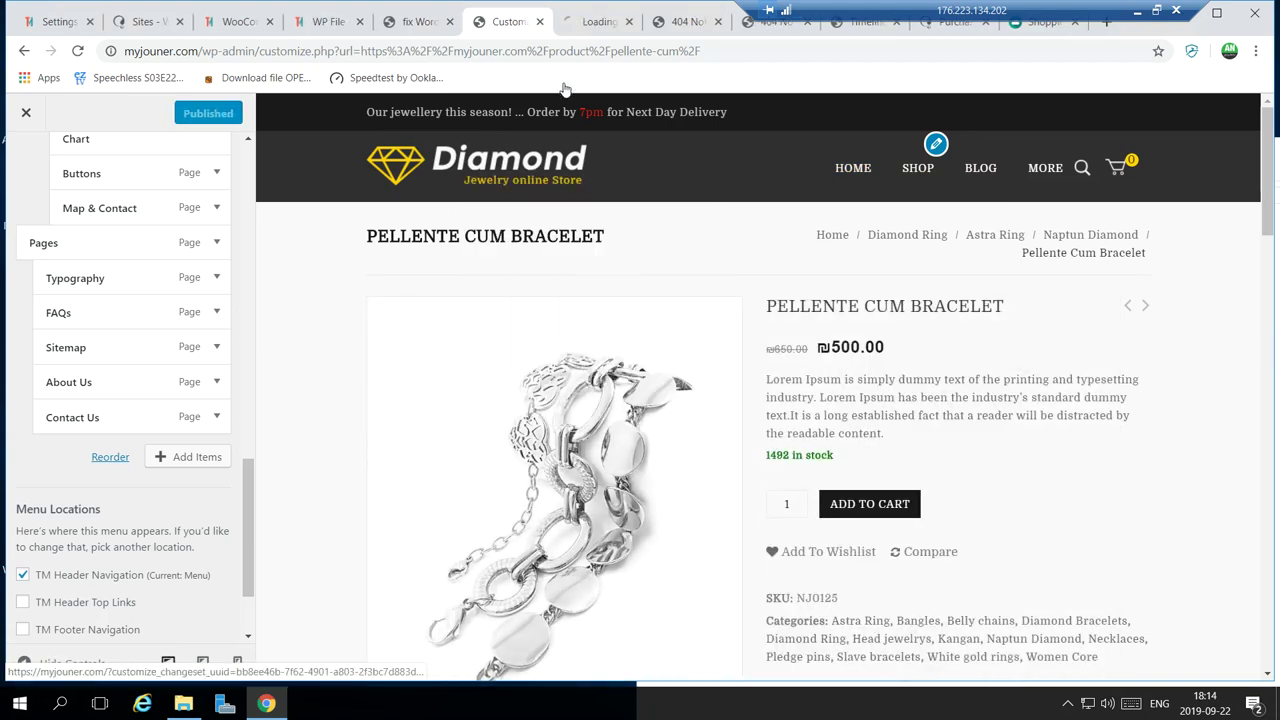
# Strip the customizer query string from the new tab's address and load Home - myjouner.
pyautogui.click(598, 21)
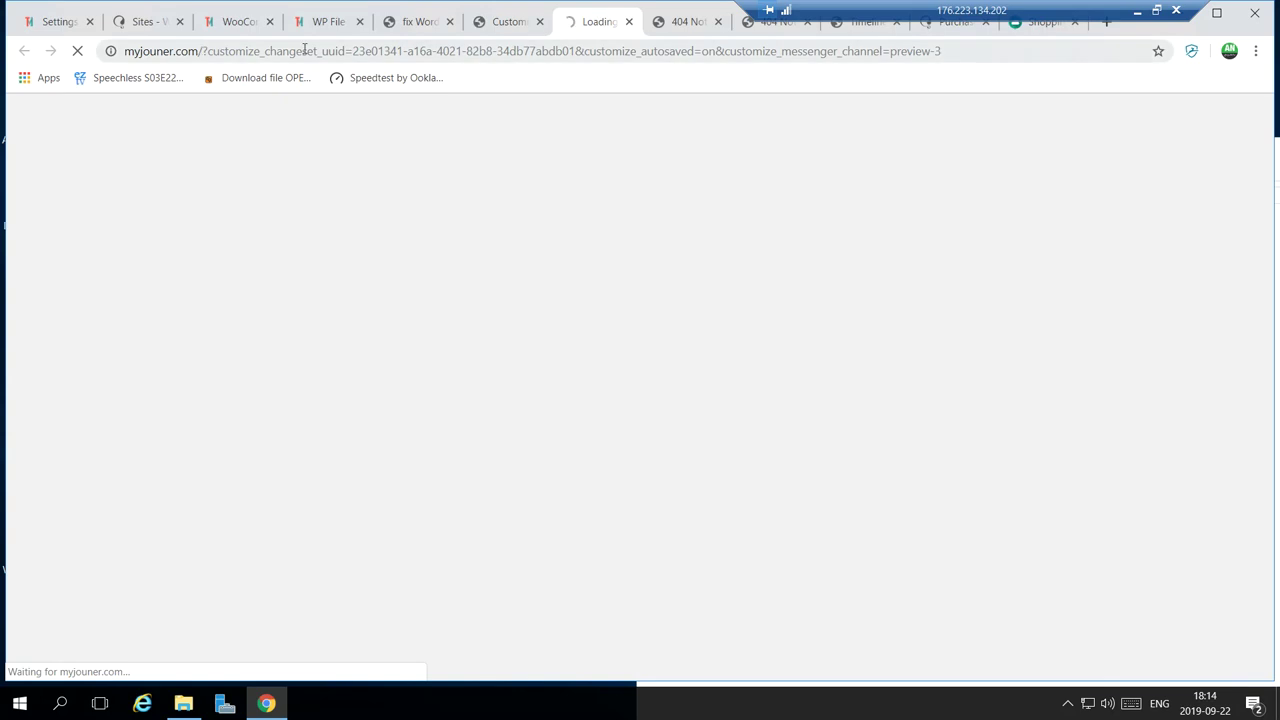
pyautogui.moveTo(200, 50); pyautogui.dragTo(808, 51)
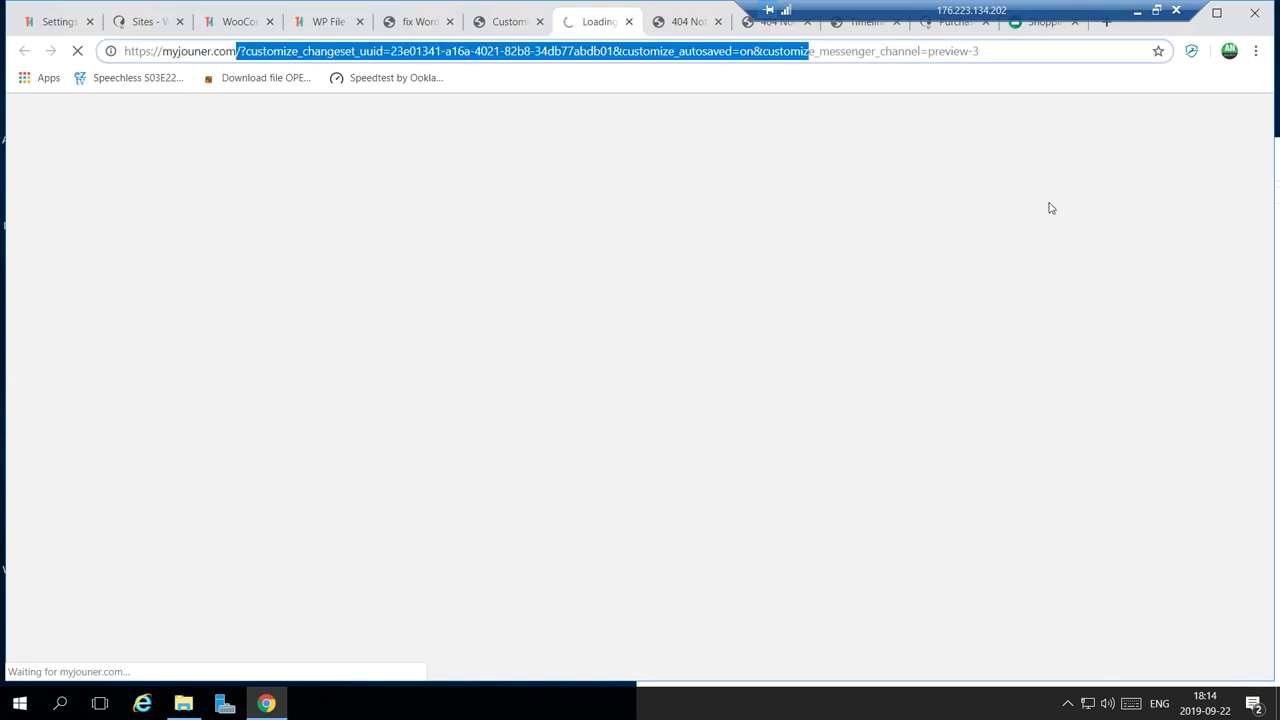
pyautogui.moveTo(1000, 51); pyautogui.dragTo(252, 50)
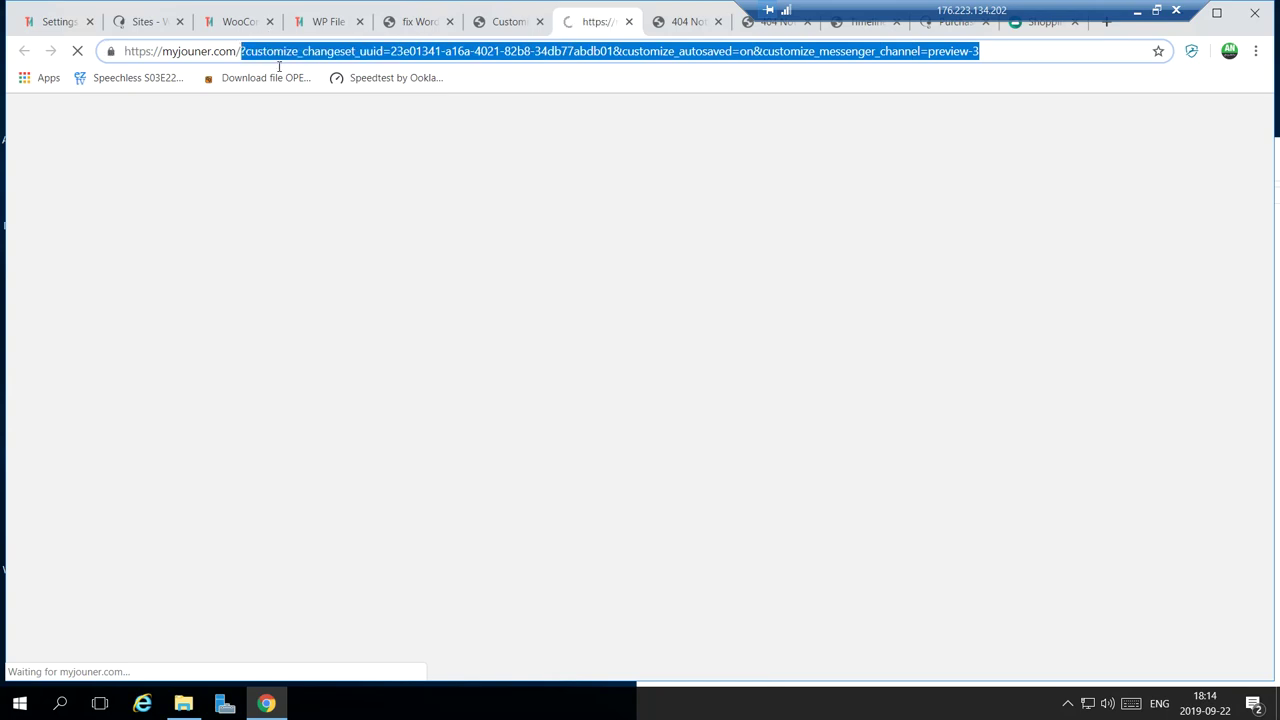
pyautogui.write('=')
pyautogui.press('BackSpace')
pyautogui.click(314, 84)
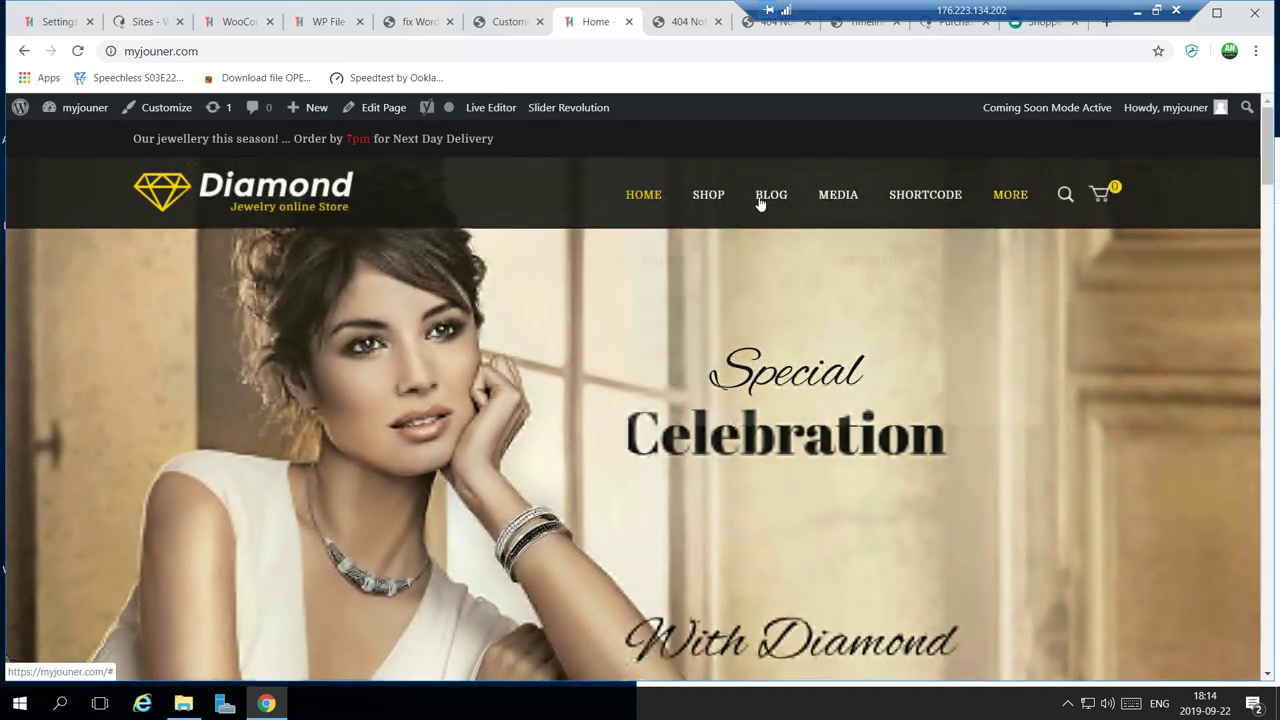
# Load myjouner.com/r2 and switch it to the right-to-left Arabic version at /ar/r2/.
pyautogui.click(280, 47)
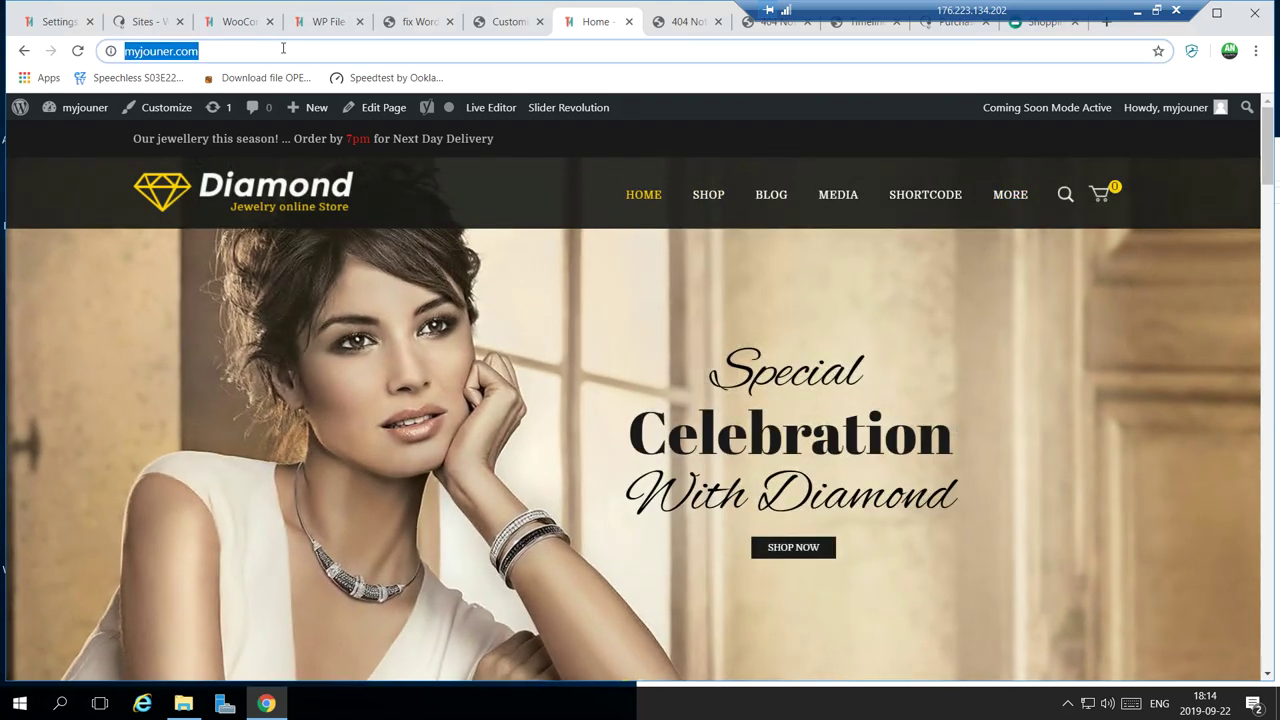
pyautogui.click(283, 48)
pyautogui.write('/r2')
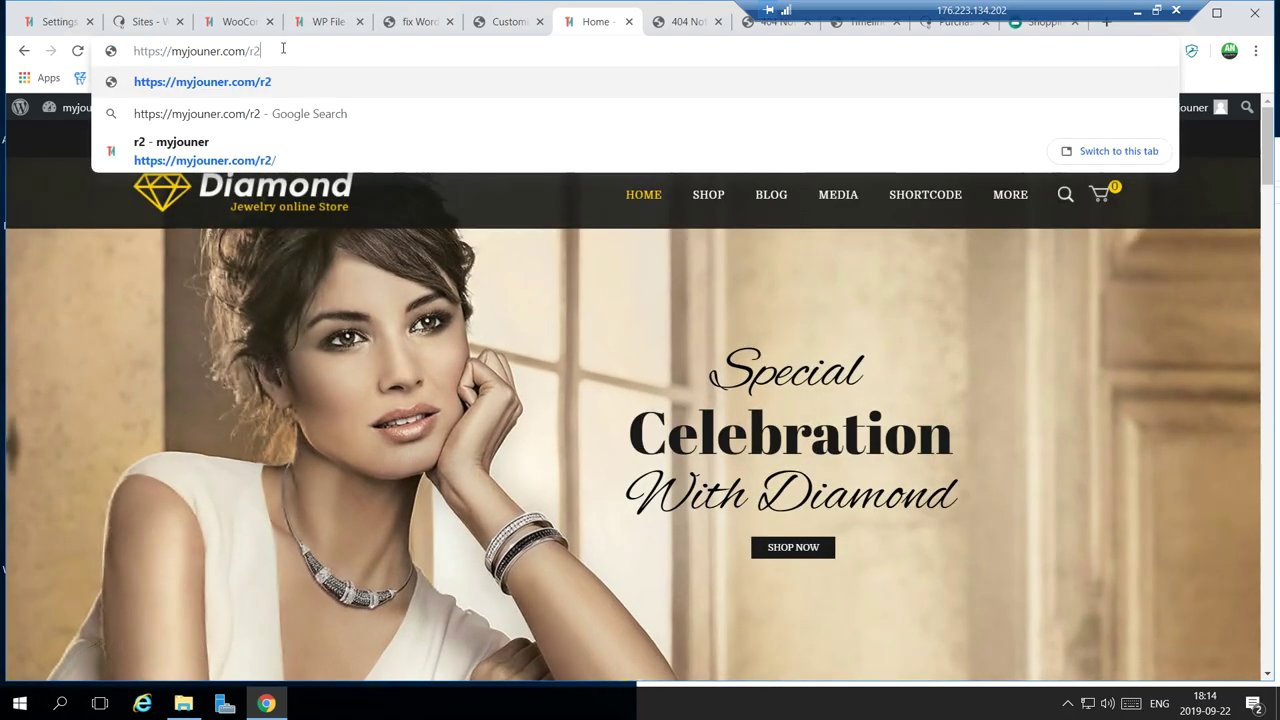
pyautogui.press('Return')
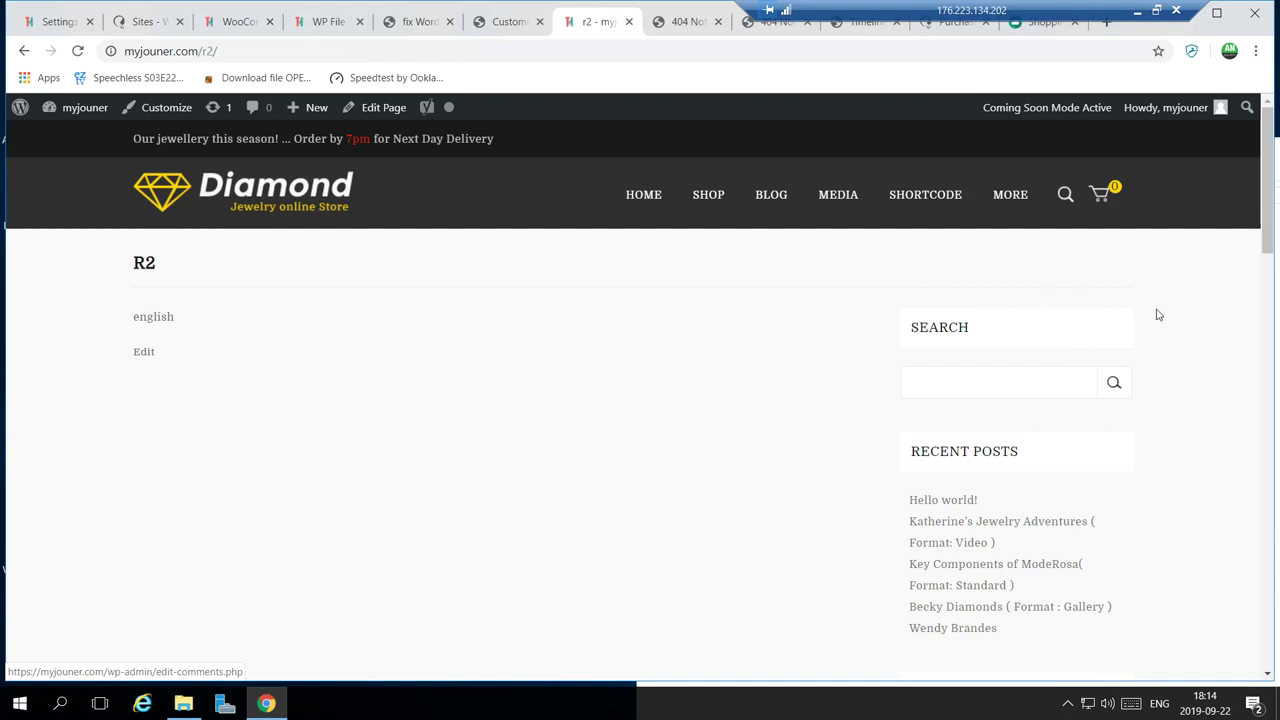
pyautogui.scroll(-3, 1160, 330)
pyautogui.scroll(3, 1170, 387)
pyautogui.moveTo(1010, 206)
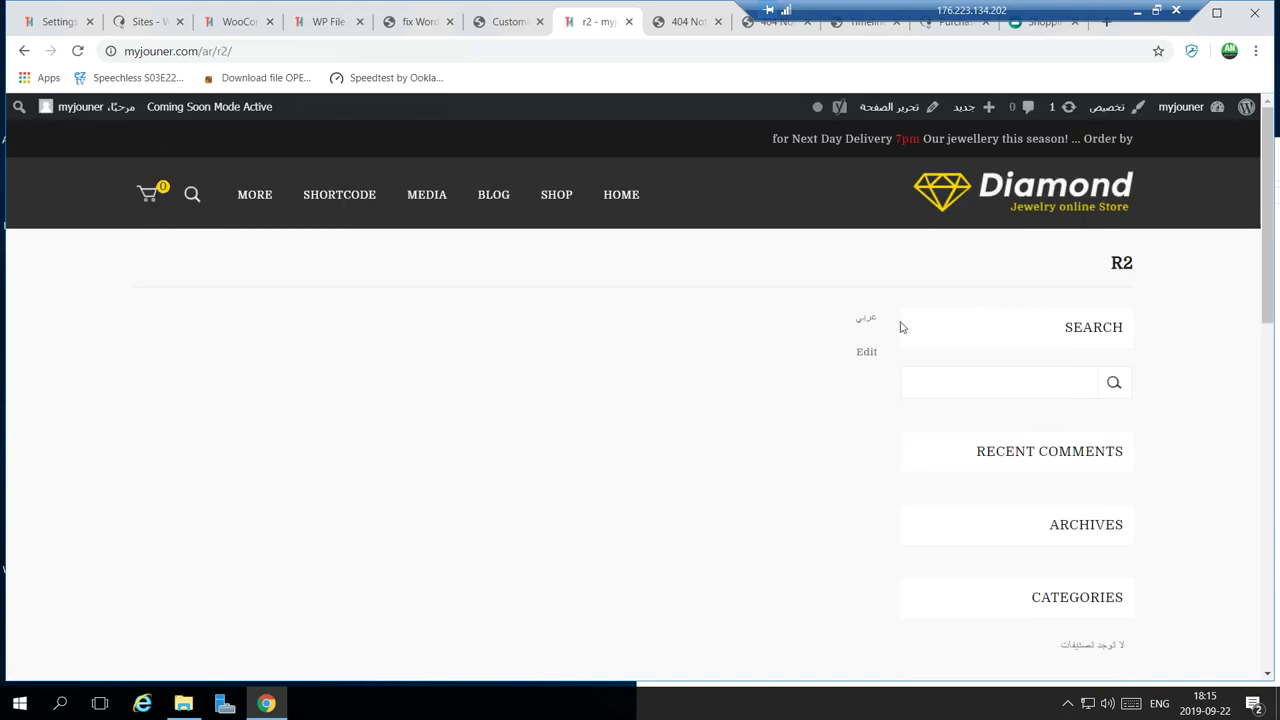
# Browse the R2 page and switch its language back to English.
pyautogui.scroll(-10, 1127, 333)
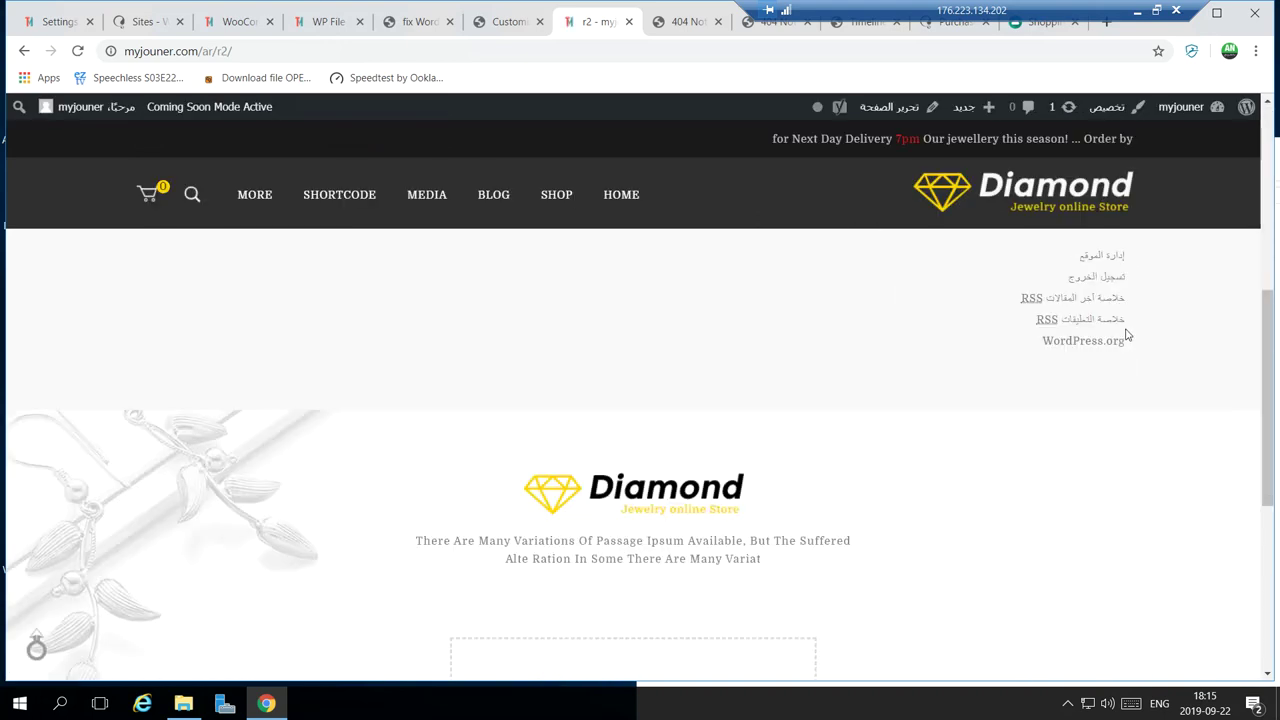
pyautogui.scroll(9, 1127, 335)
pyautogui.scroll(1, 1127, 336)
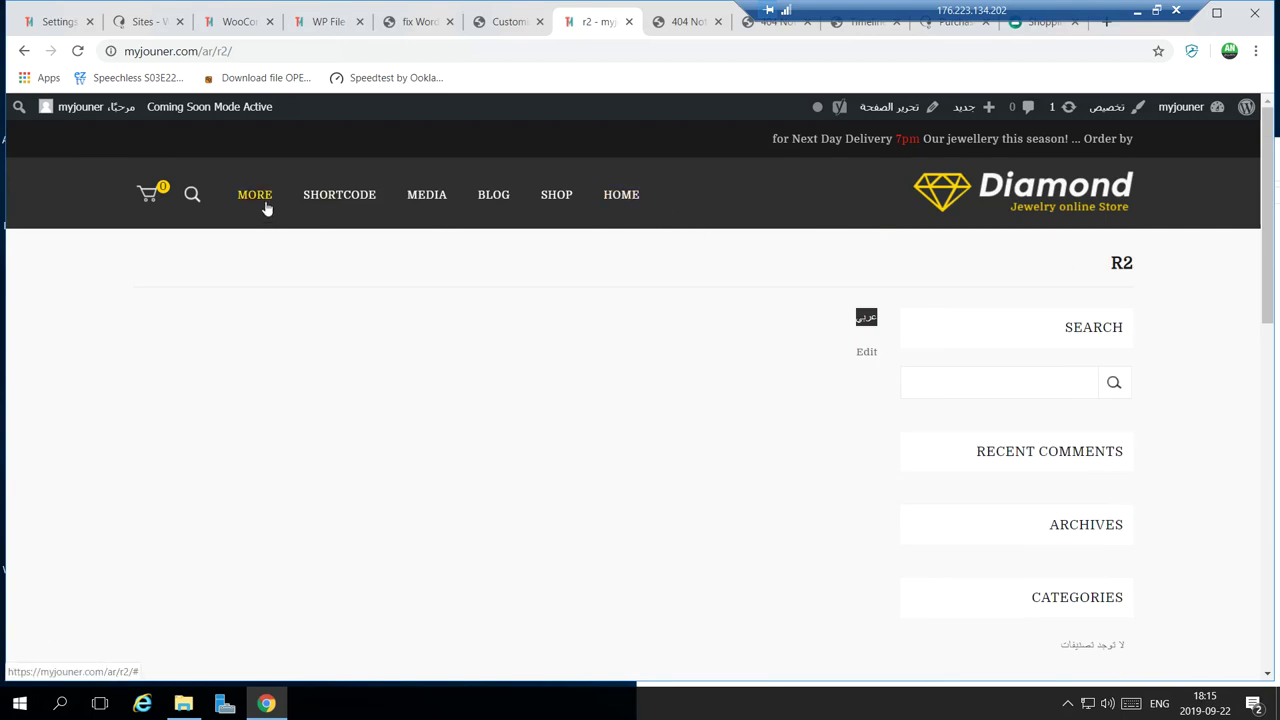
pyautogui.moveTo(266, 207)
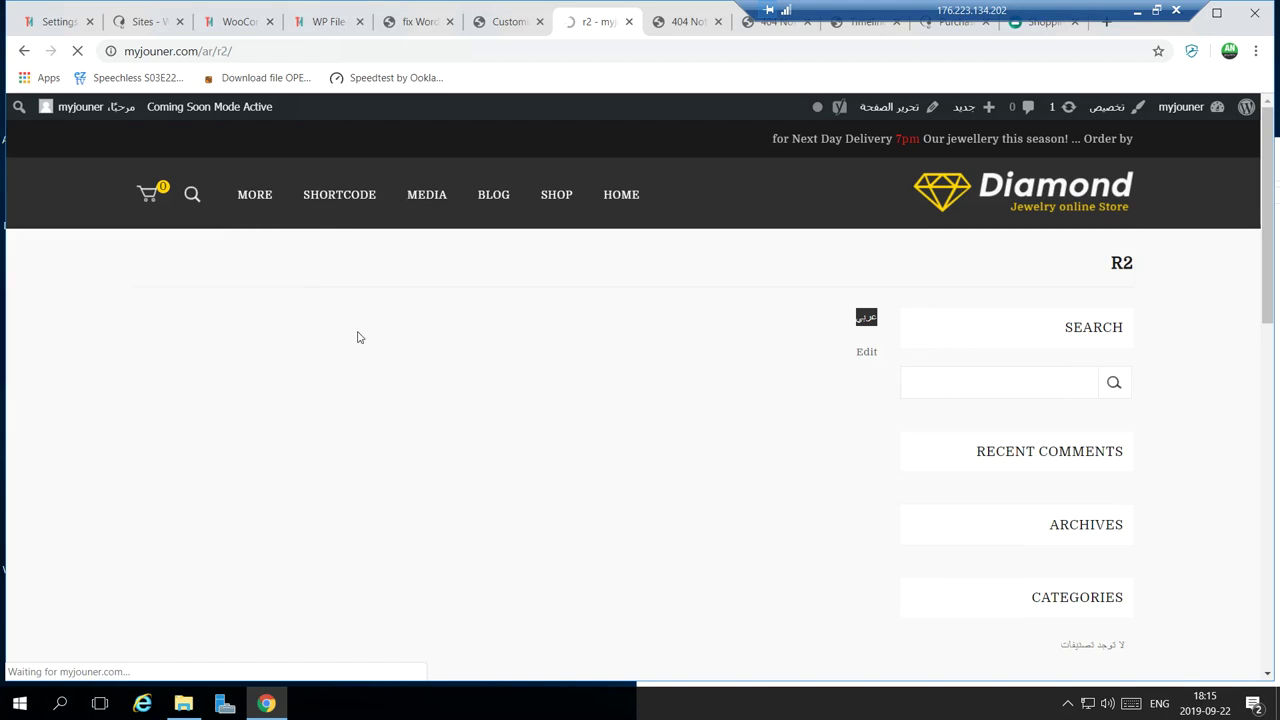
pyautogui.scroll(-5, 797, 332)
pyautogui.scroll(5, 800, 334)
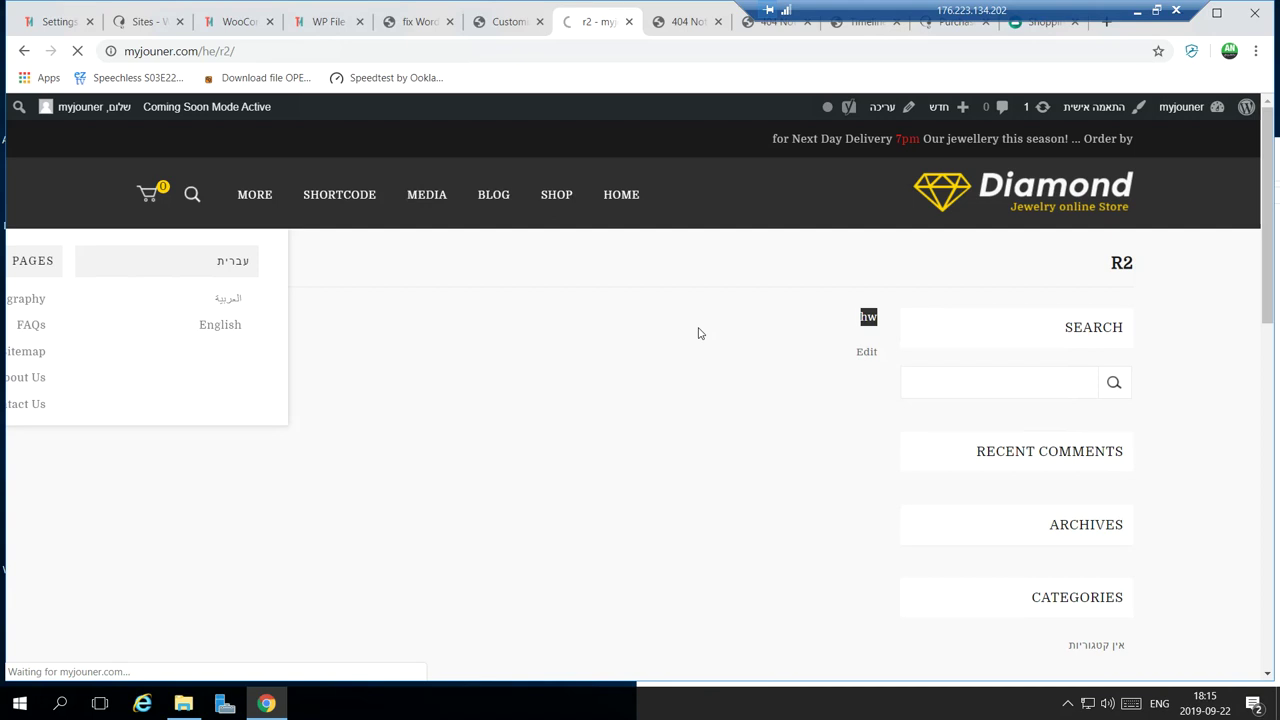
pyautogui.scroll(-8, 706, 363)
pyautogui.scroll(8, 711, 368)
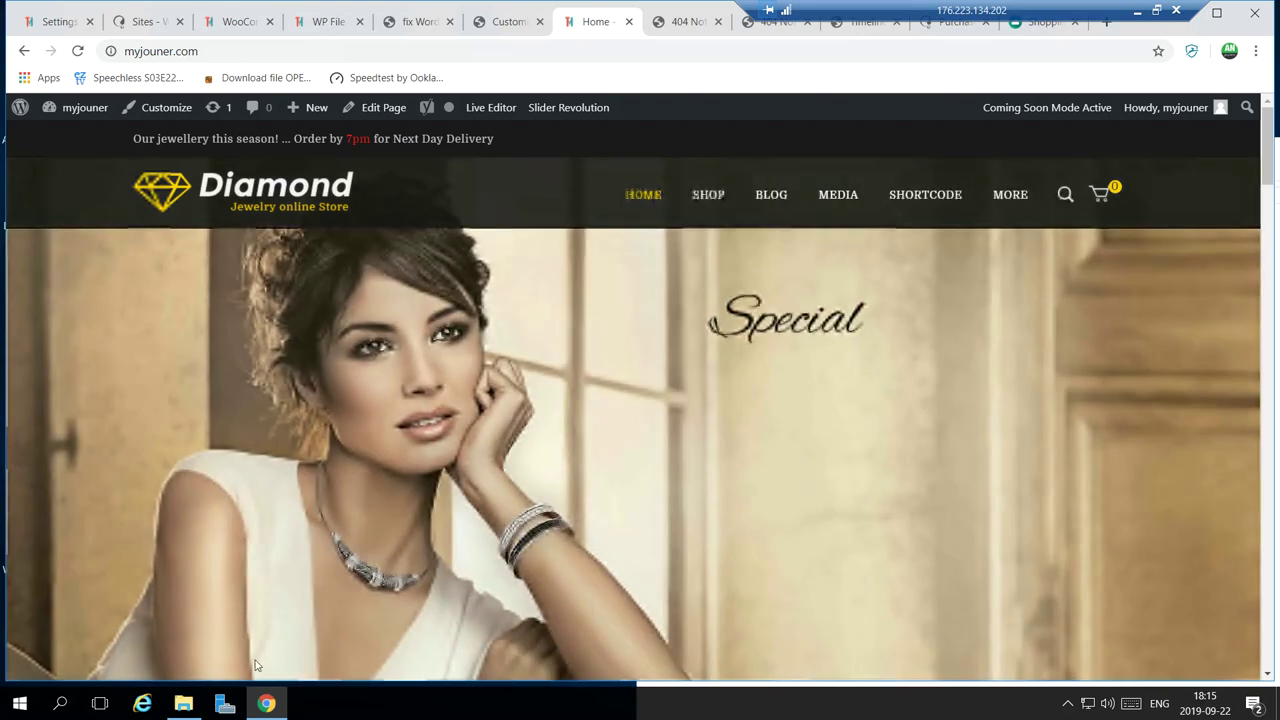
# Minimise the remote desktop session and open a new local File Explorer window.
pyautogui.click(182, 705)
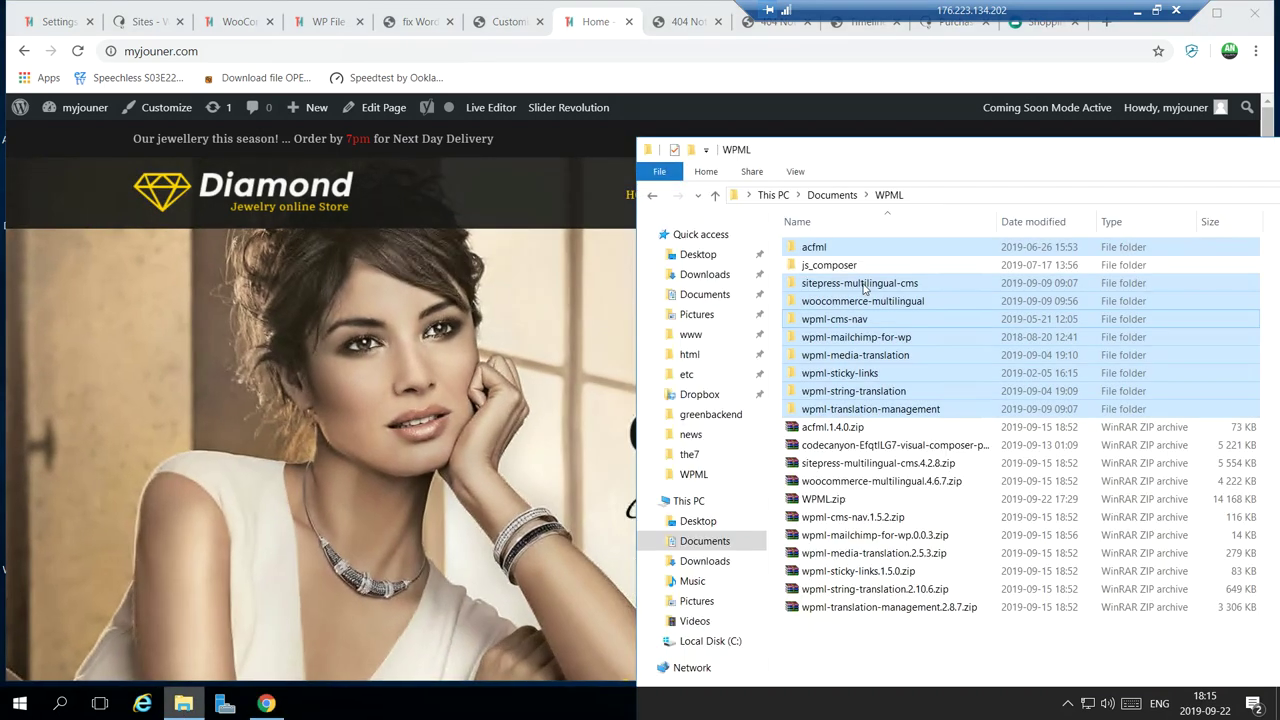
pyautogui.click(1136, 11)
pyautogui.scroll(2, 366, 286)
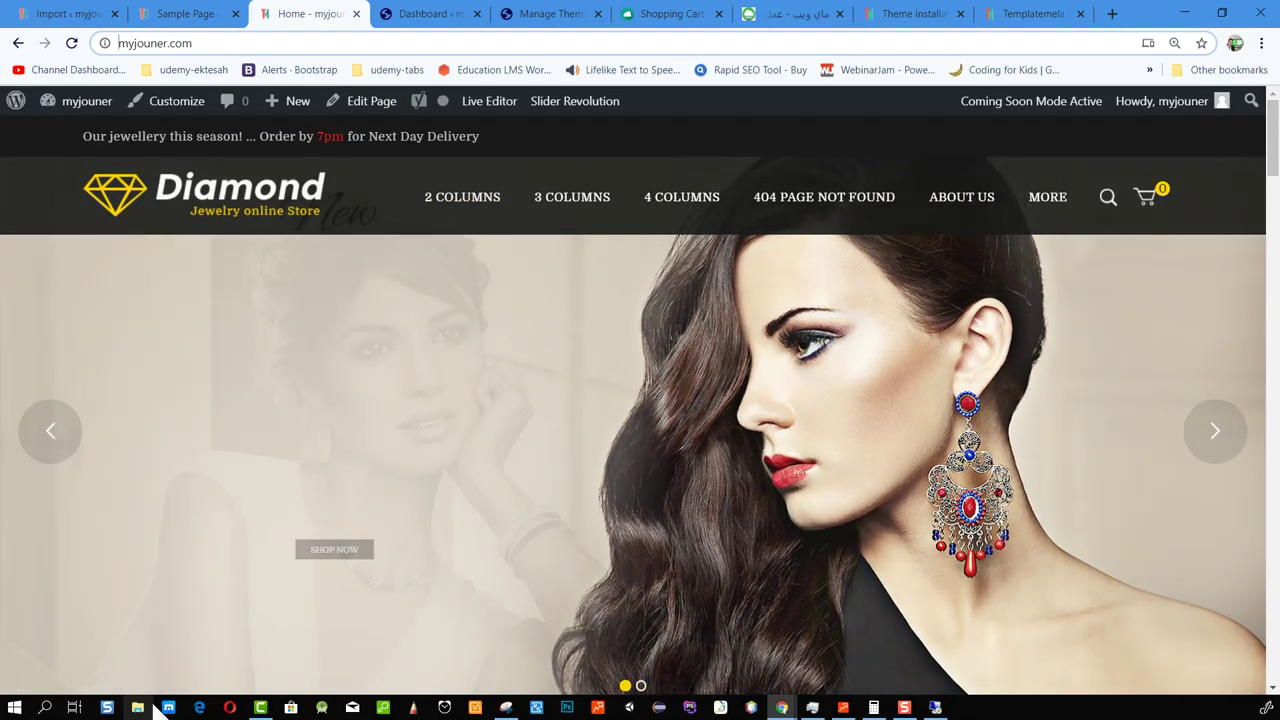
pyautogui.press('super+e')
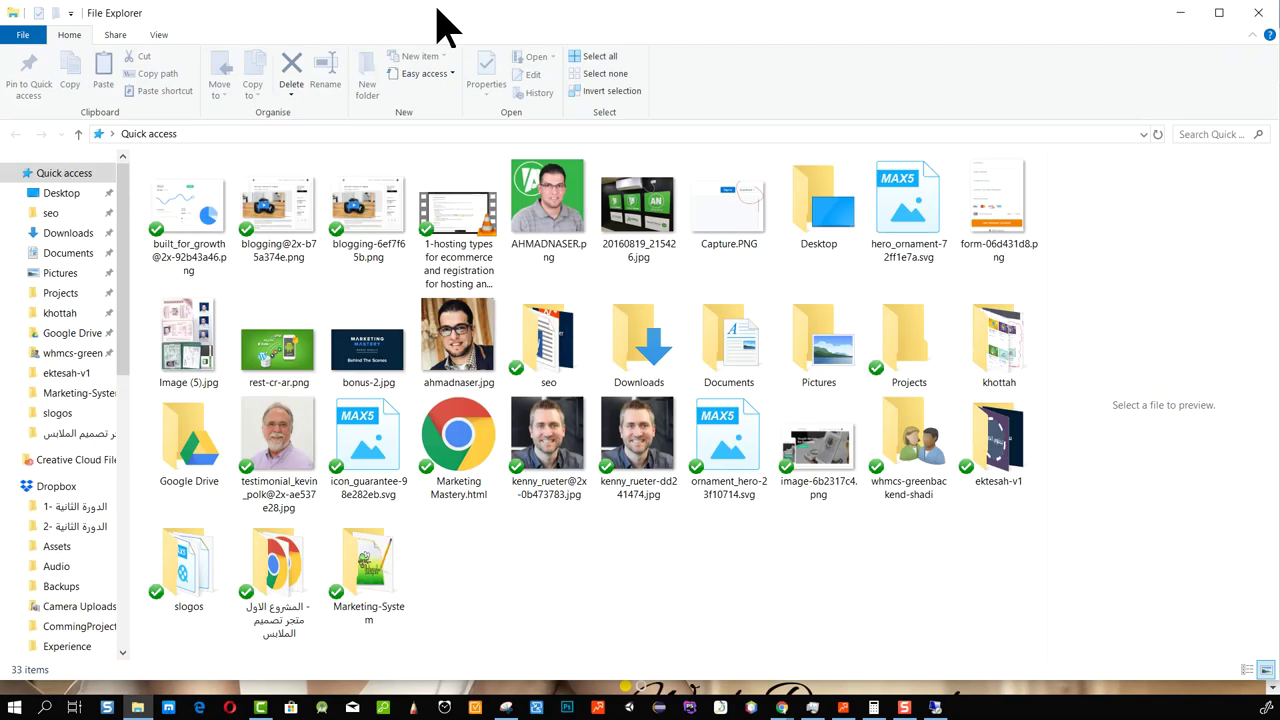
# Open the jouner project's logo folder, closing the jouner.gif preview along the way.
pyautogui.moveTo(443, 23); pyautogui.dragTo(1279, 220)
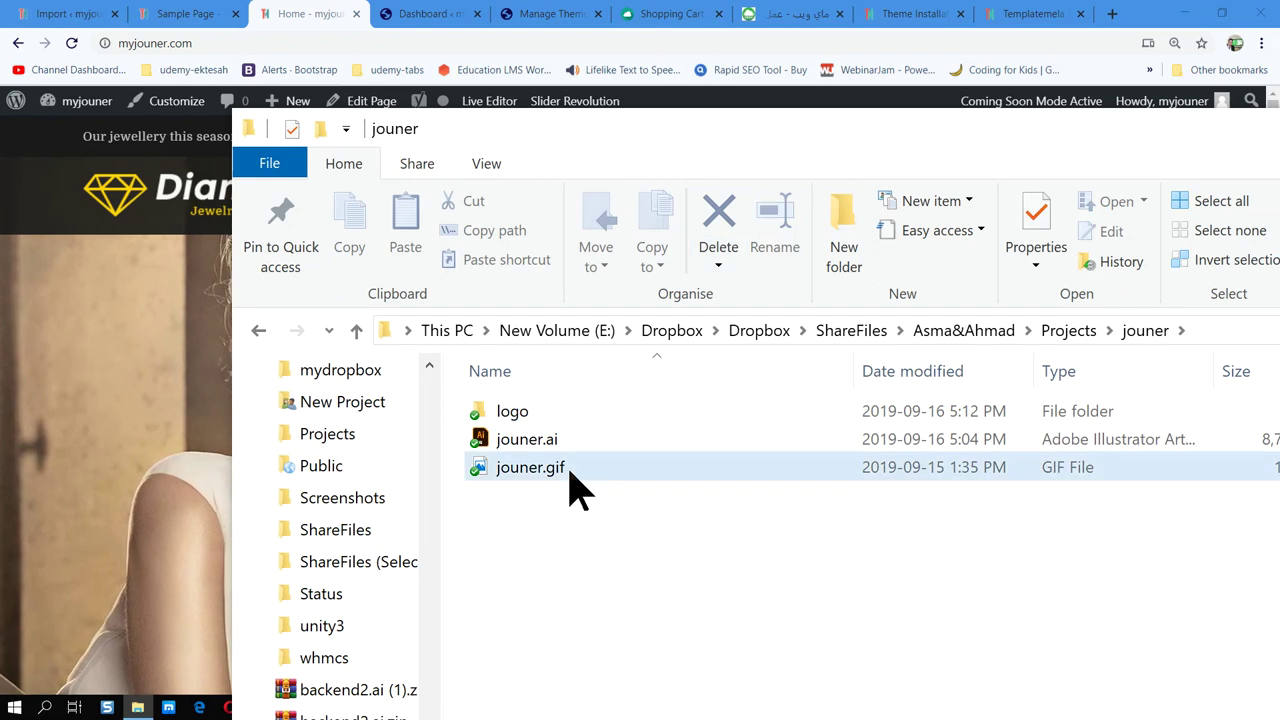
pyautogui.click(570, 470)
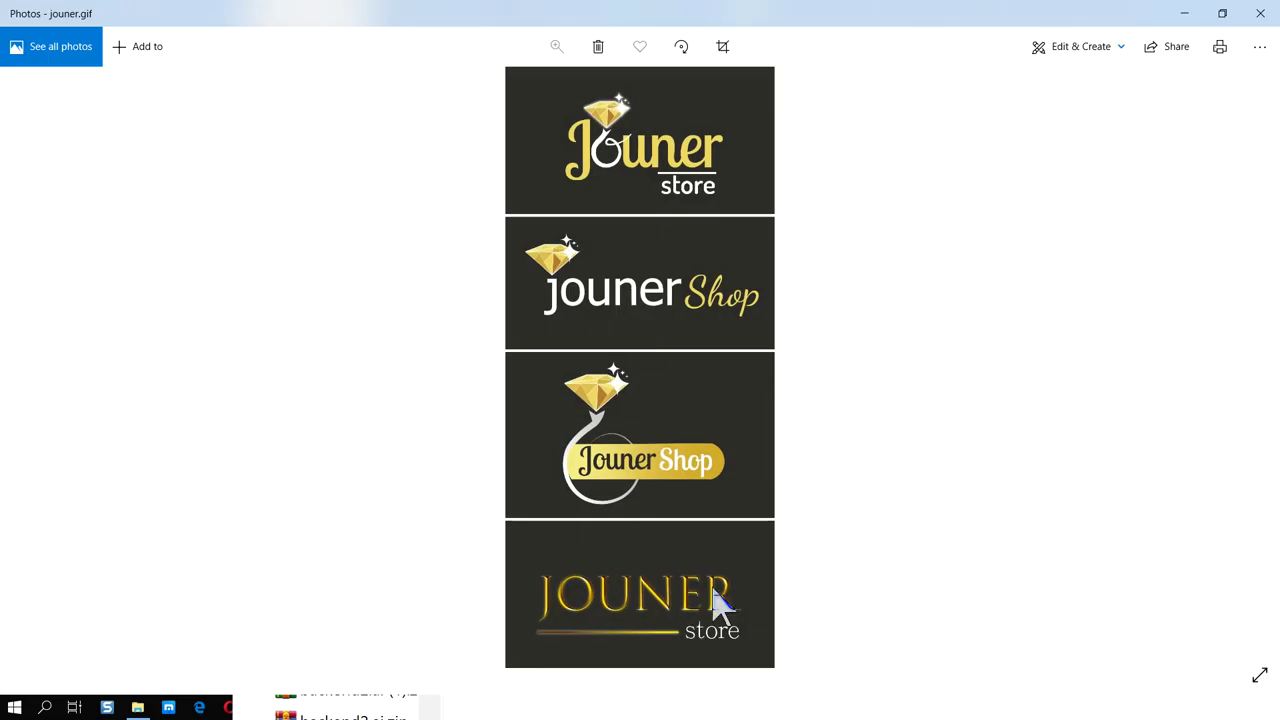
pyautogui.moveTo(733, 12); pyautogui.dragTo(443, 263)
pyautogui.click(749, 252)
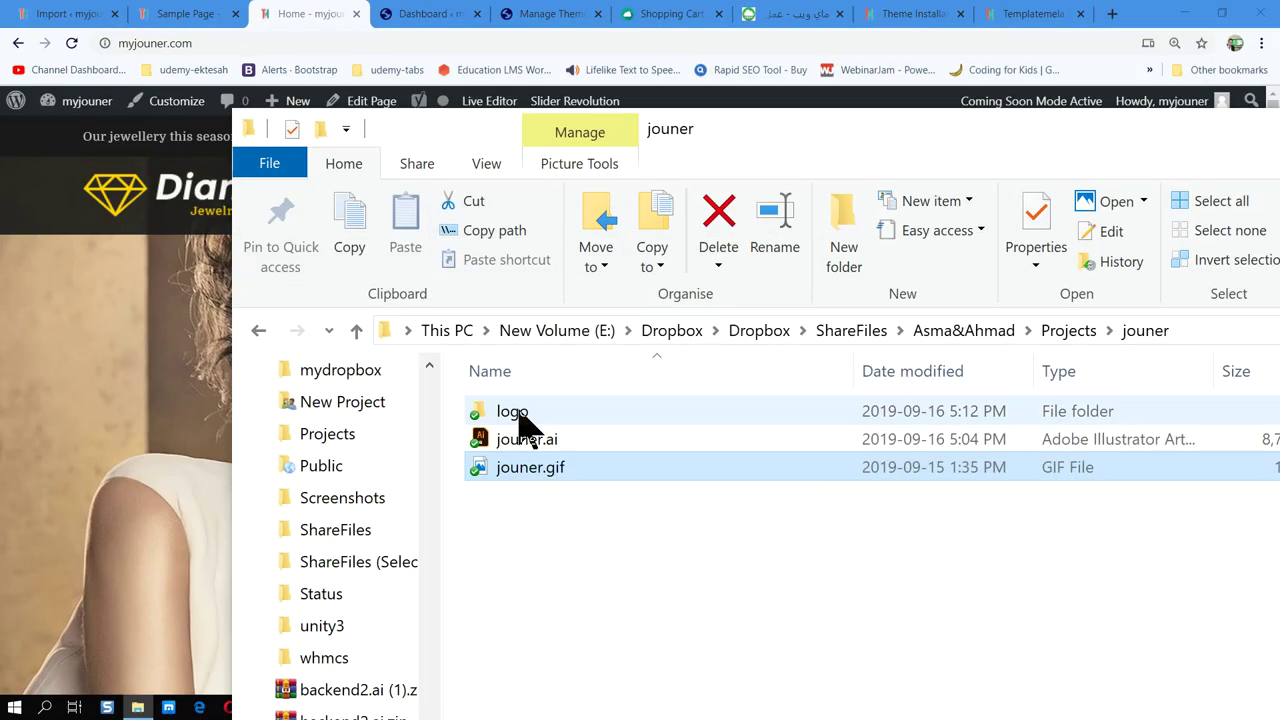
pyautogui.doubleClick(527, 430)
pyautogui.moveTo(955, 138); pyautogui.dragTo(600, 155)
# Preview the jouner4.png logo full size.
pyautogui.click(690, 372)
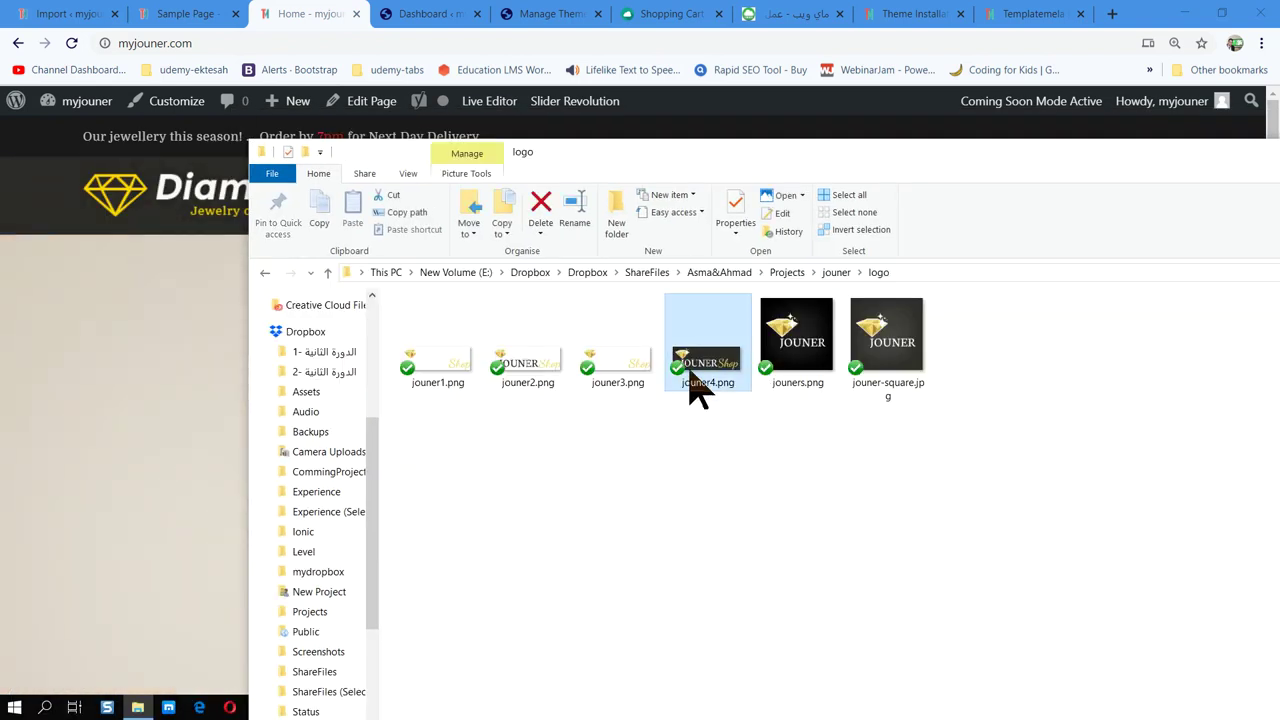
pyautogui.doubleClick(717, 367)
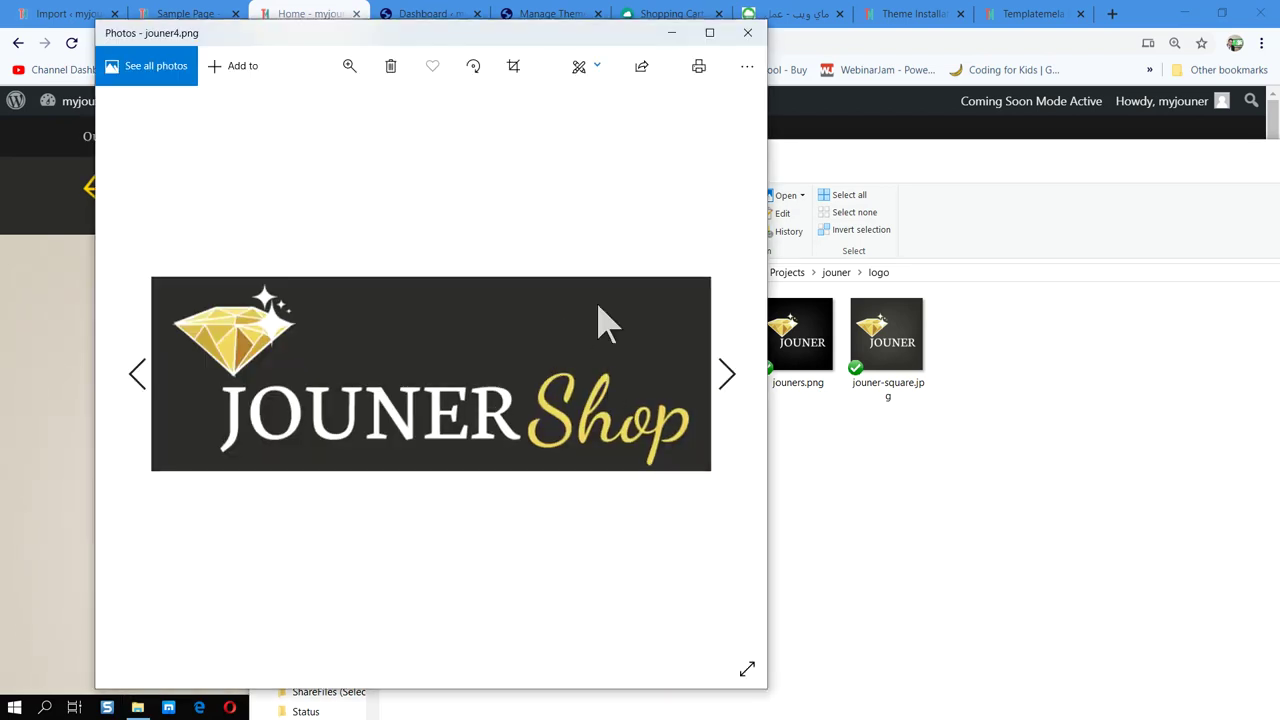
pyautogui.click(749, 38)
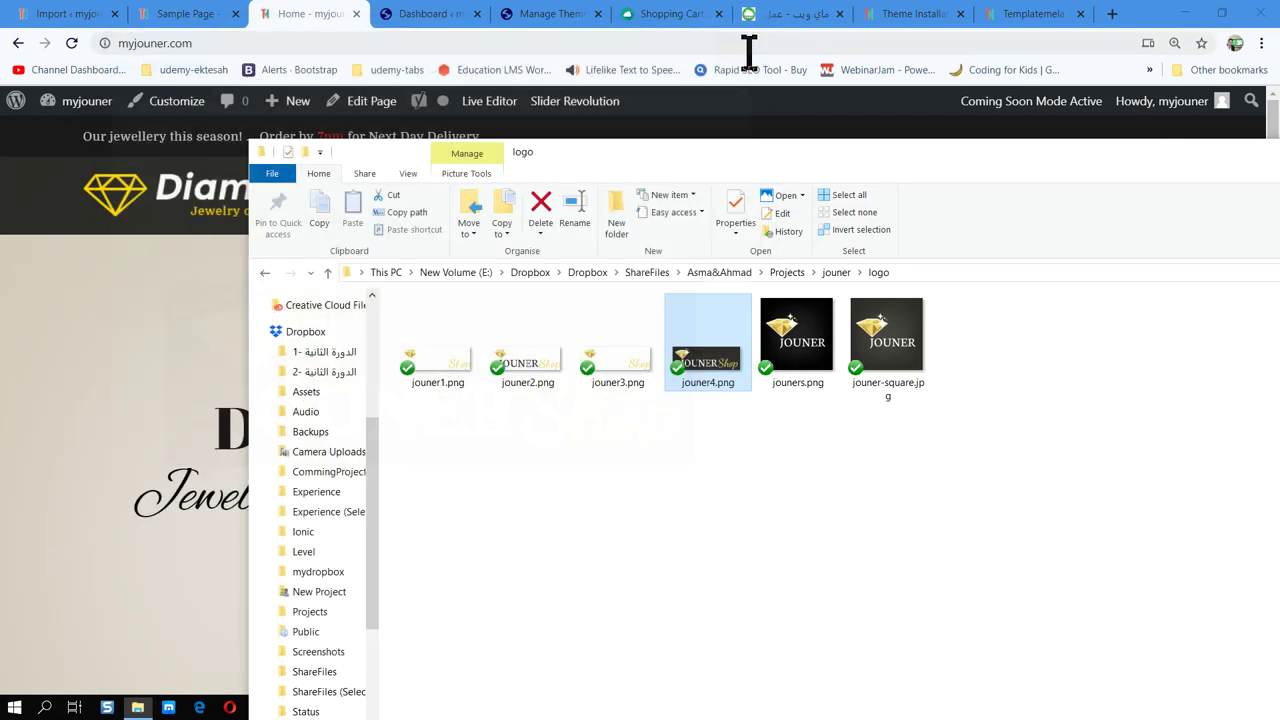
# Compare the jouner1.png, jouner2.png and jouner3.png thumbnails, then bring the browser back.
pyautogui.click(628, 360)
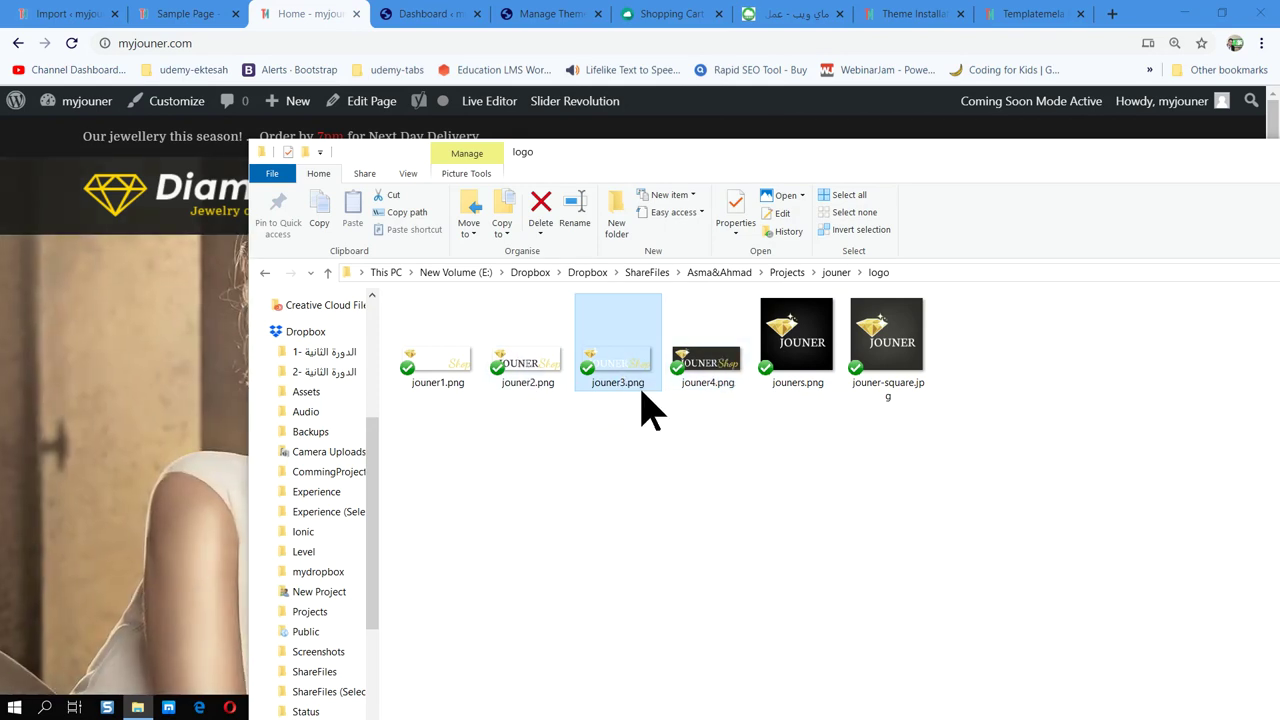
pyautogui.click(549, 369)
pyautogui.click(629, 386)
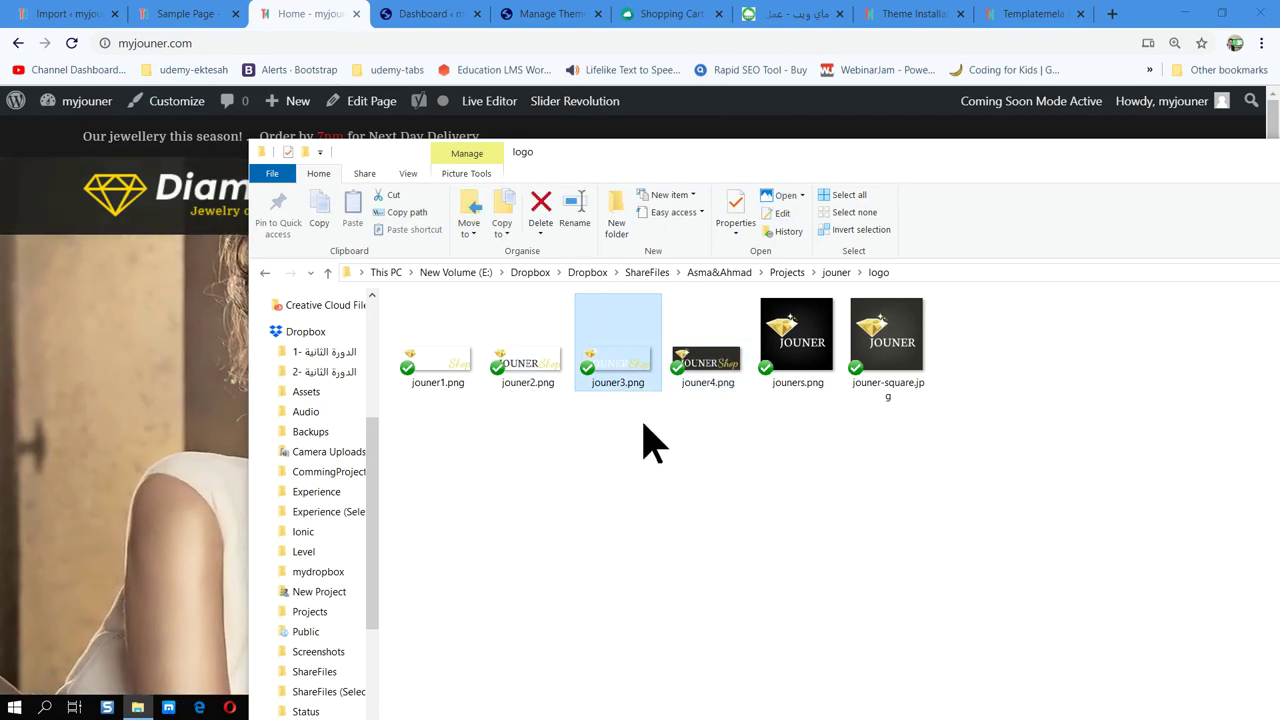
pyautogui.click(528, 365)
pyautogui.click(470, 365)
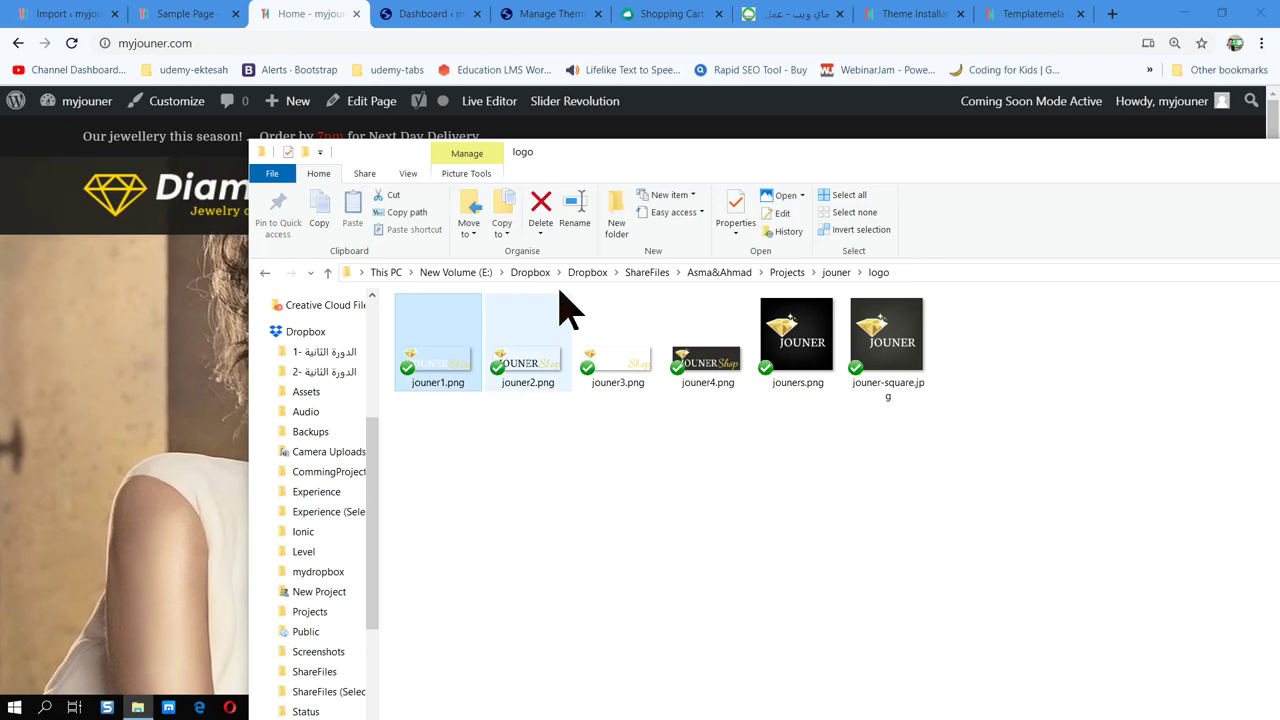
pyautogui.click(605, 382)
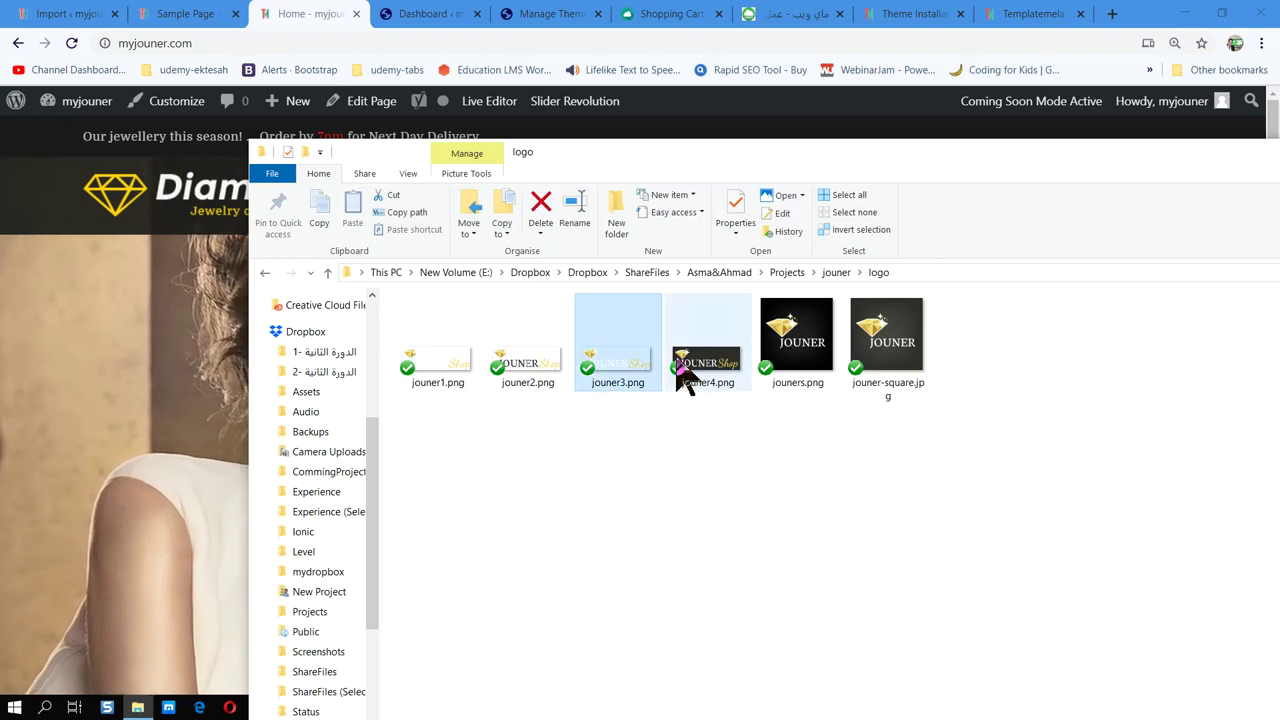
pyautogui.click(515, 356)
pyautogui.click(468, 360)
pyautogui.click(555, 370)
pyautogui.click(640, 371)
pyautogui.click(471, 366)
pyautogui.click(615, 375)
pyautogui.click(452, 358)
pyautogui.click(608, 363)
pyautogui.click(458, 360)
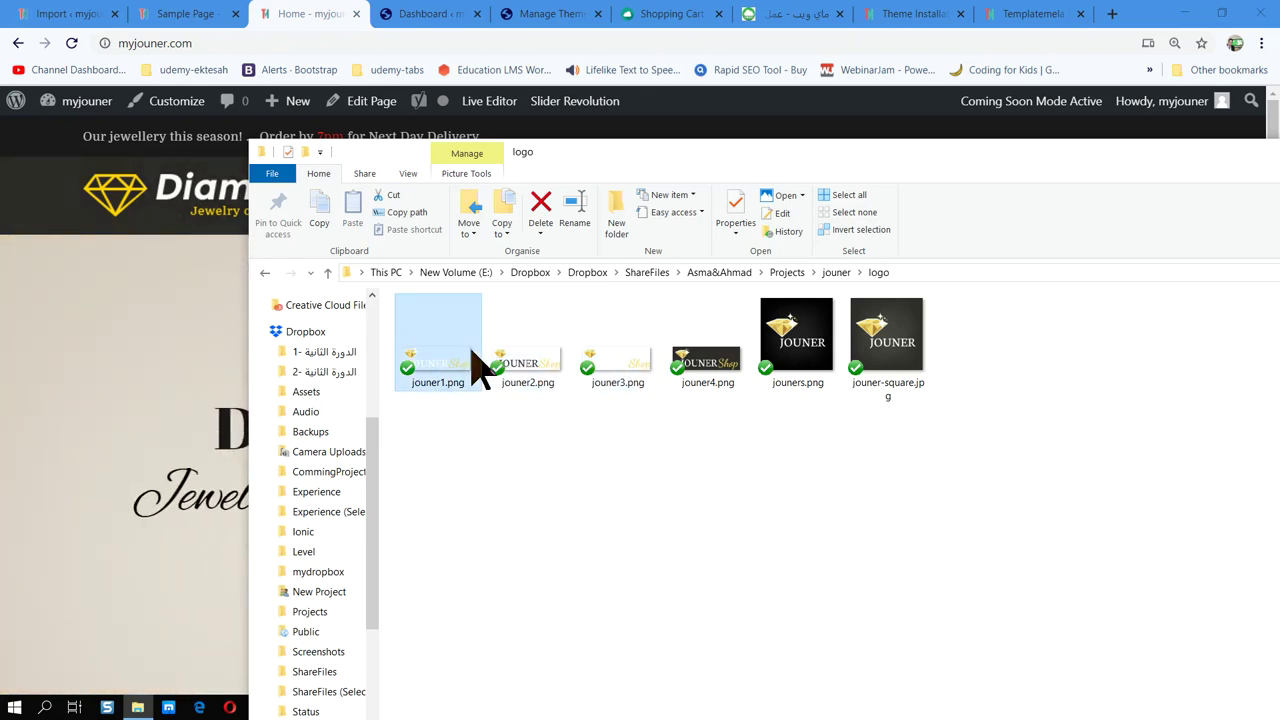
pyautogui.click(533, 360)
pyautogui.click(605, 364)
pyautogui.click(470, 360)
pyautogui.click(640, 370)
pyautogui.click(996, 279)
pyautogui.hotkey('ctrl', 'c')
pyautogui.click(157, 371)
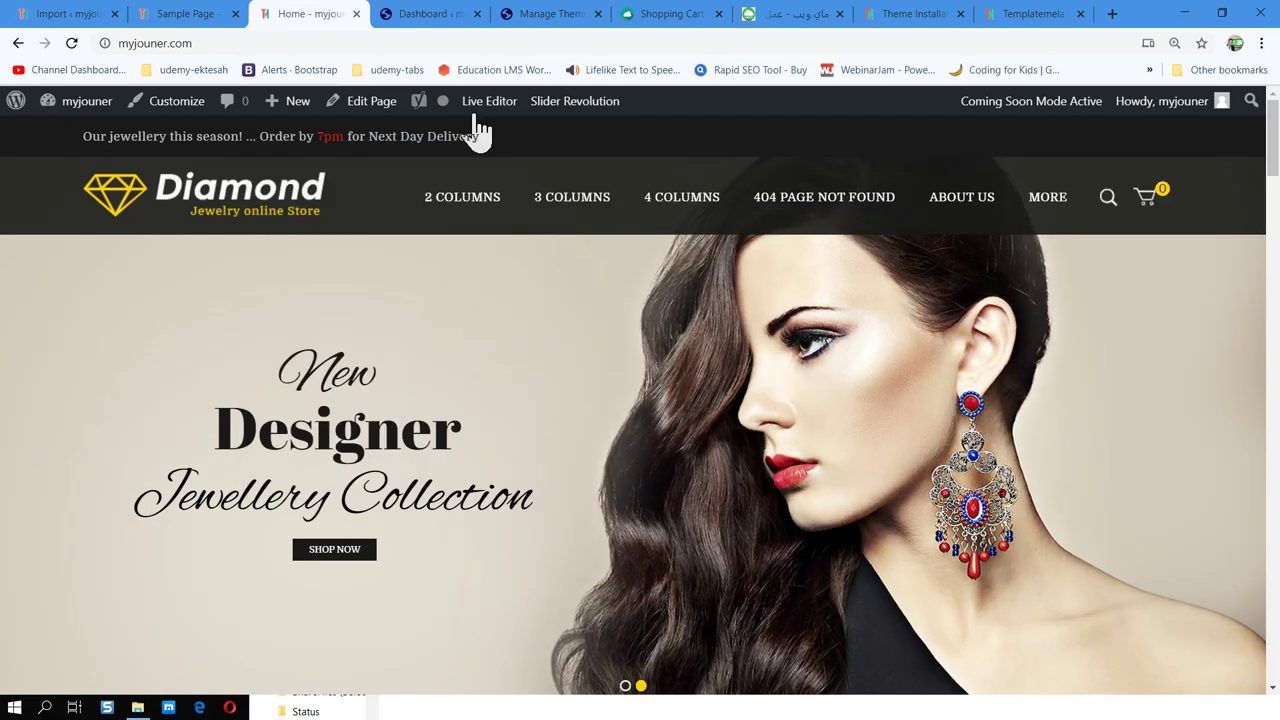
# Go to the admin Dashboard and reset the page zoom to 100%.
pyautogui.moveTo(100, 108)
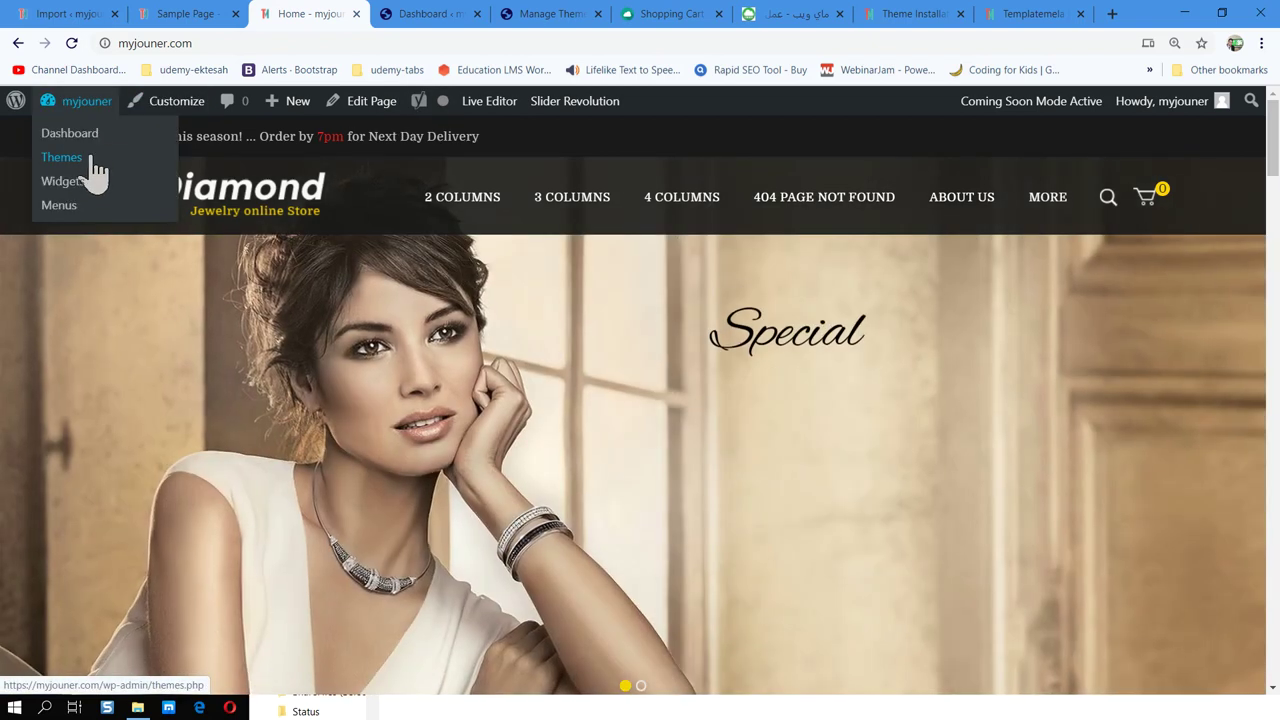
pyautogui.click(92, 132)
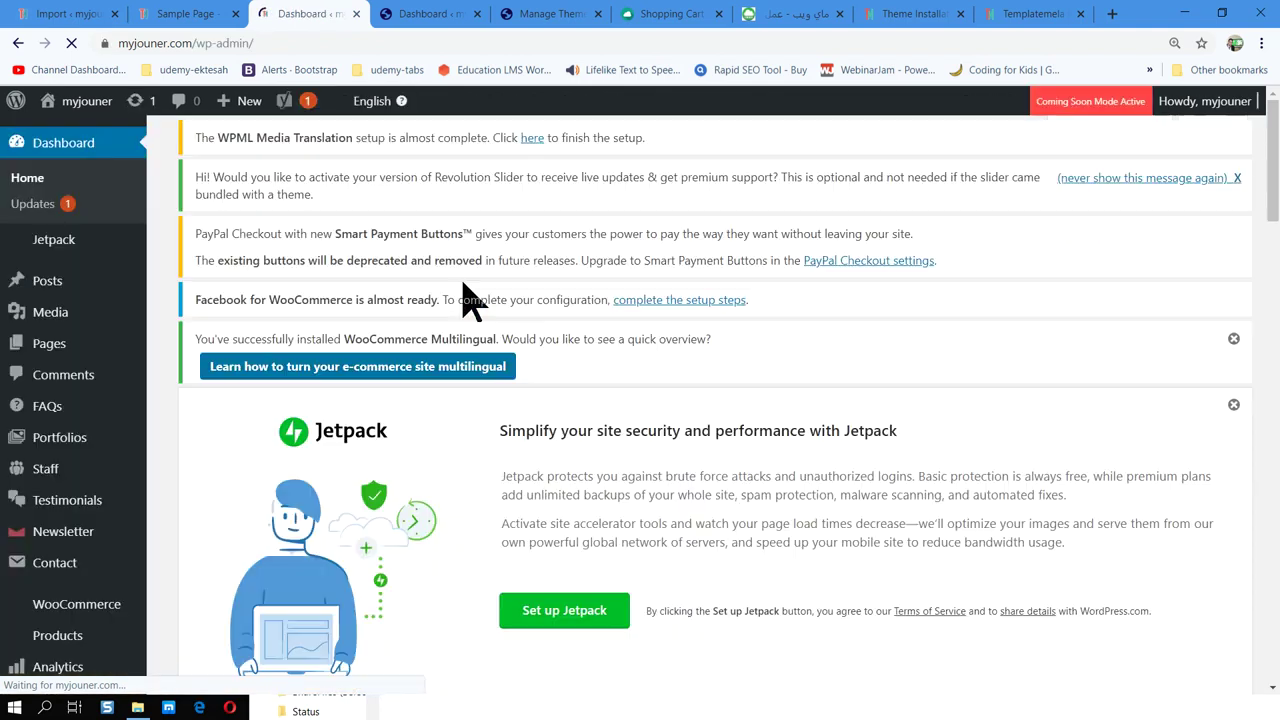
pyautogui.hotkey('ctrl', '-')
pyautogui.hotkey('ctrl', '-')
pyautogui.hotkey('ctrl', '0')
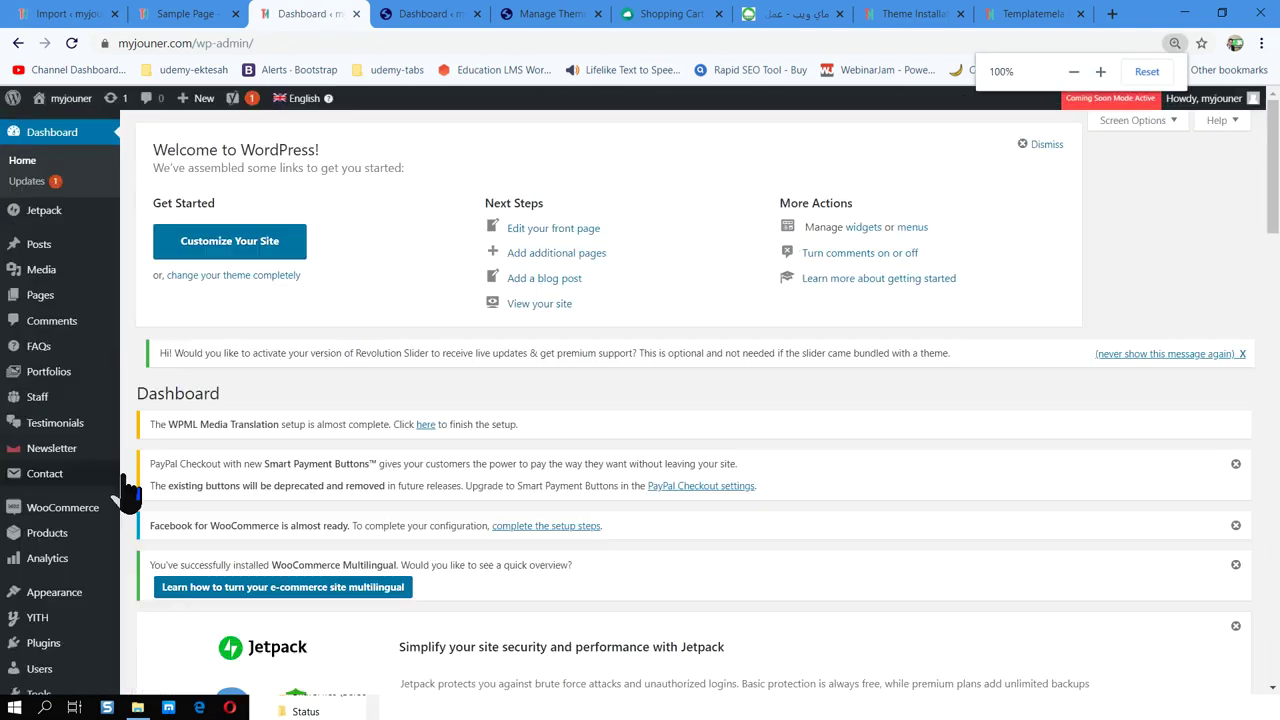
pyautogui.scroll(-10, 206, 357)
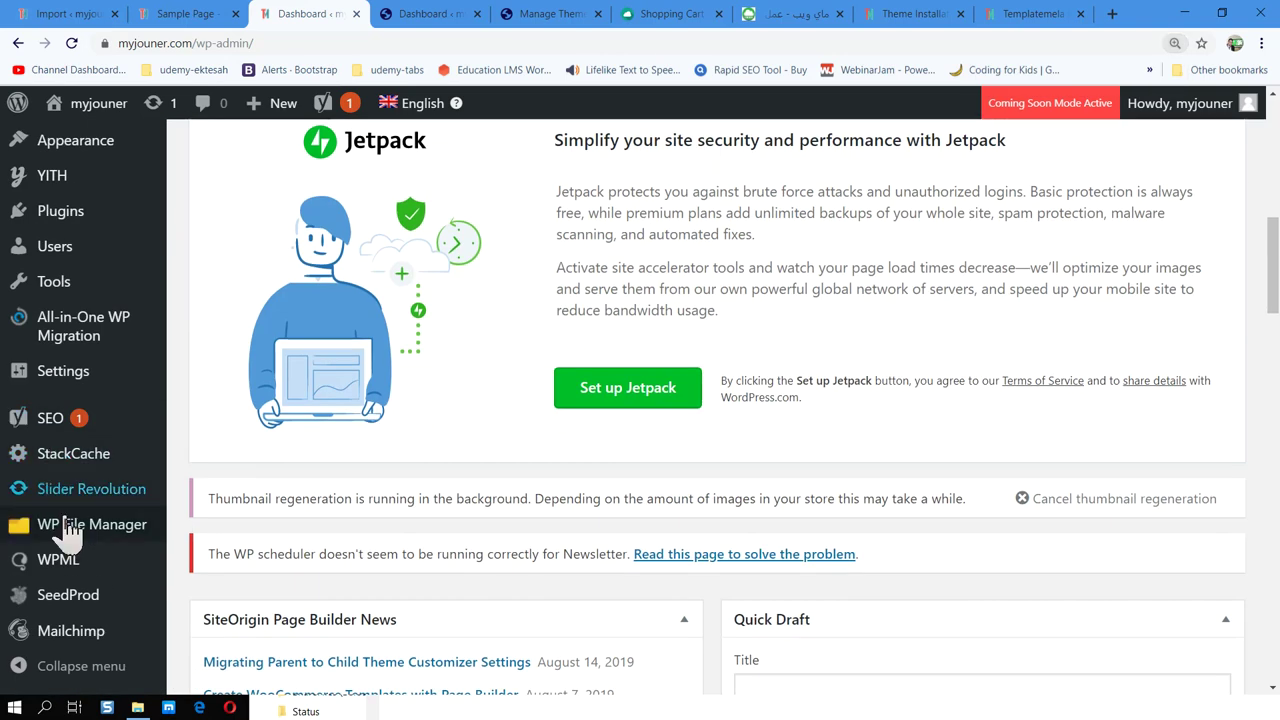
pyautogui.scroll(-1, 80, 510)
pyautogui.scroll(2, 130, 300)
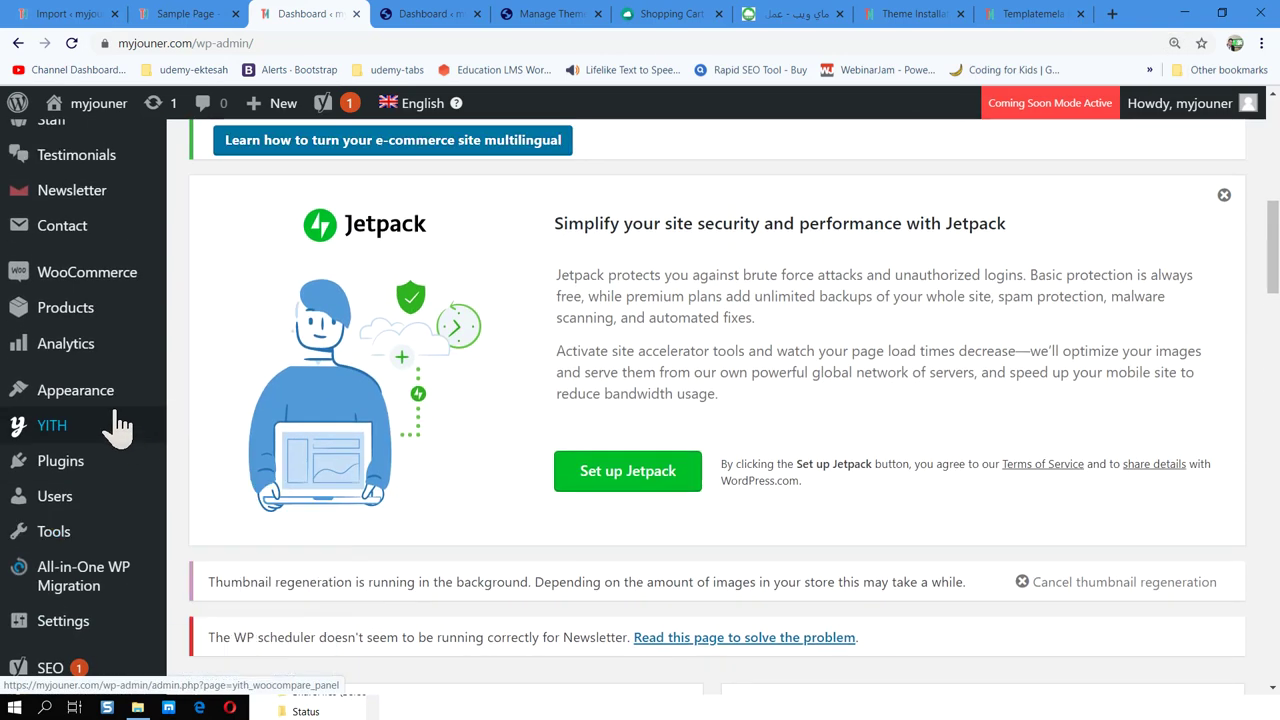
# Open Appearance > TM Theme Settings and scroll to the General tab's Logo Image.
pyautogui.moveTo(110, 402)
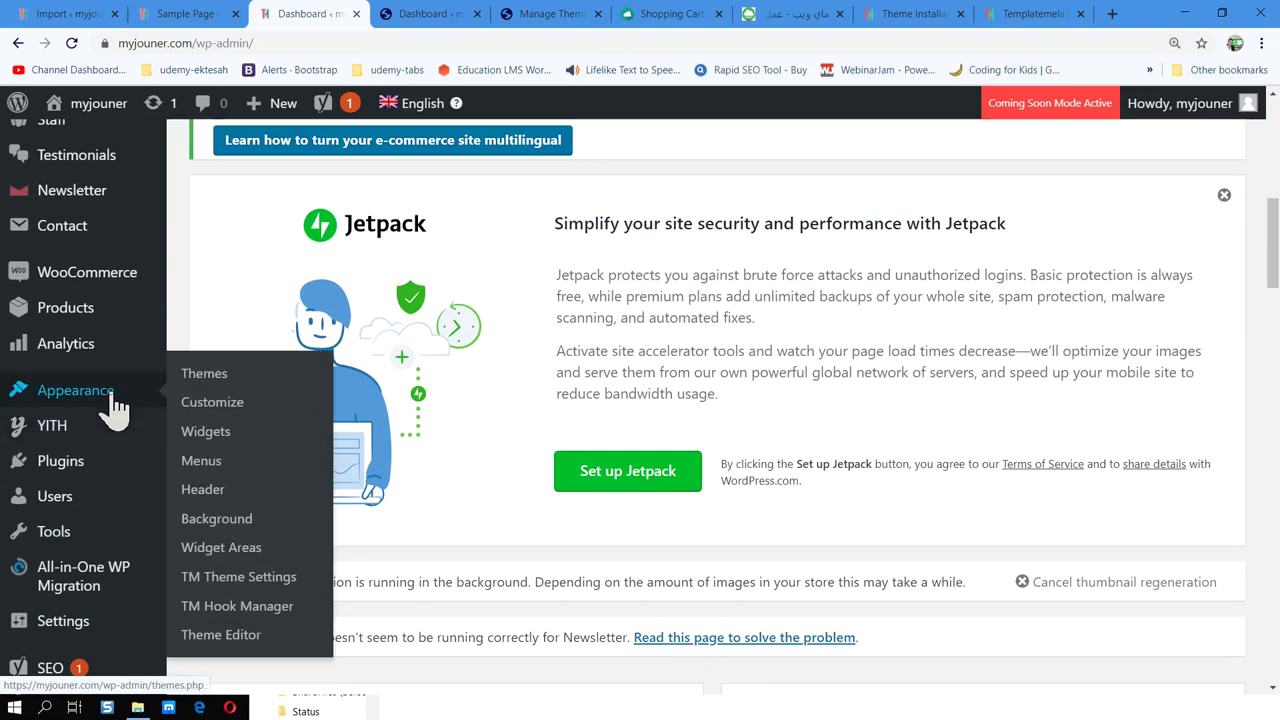
pyautogui.click(238, 580)
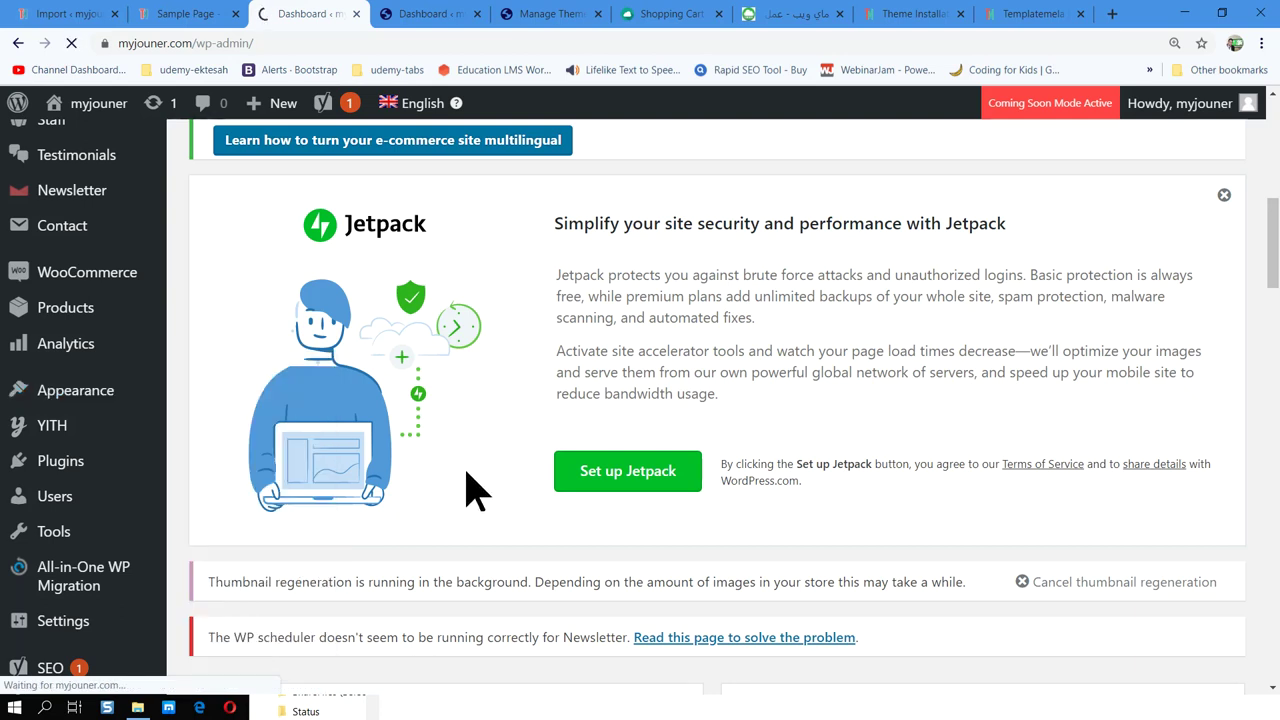
pyautogui.scroll(-3, 440, 470)
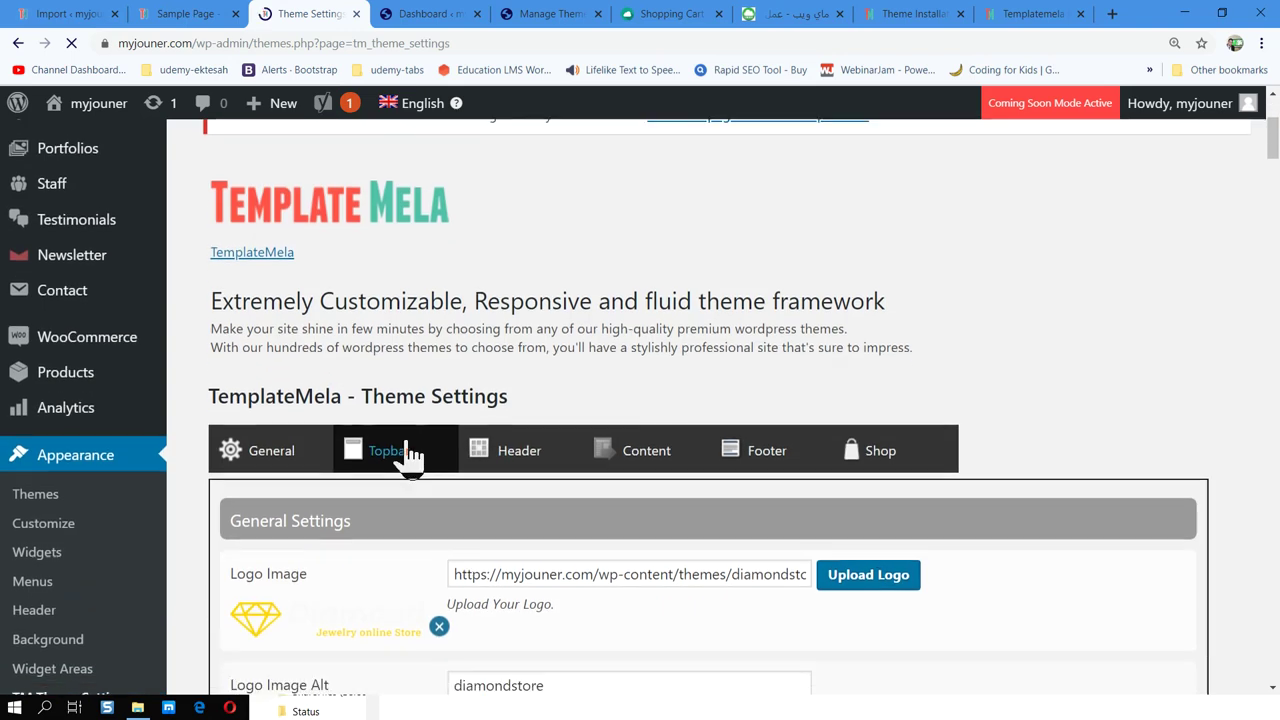
pyautogui.scroll(-1, 525, 466)
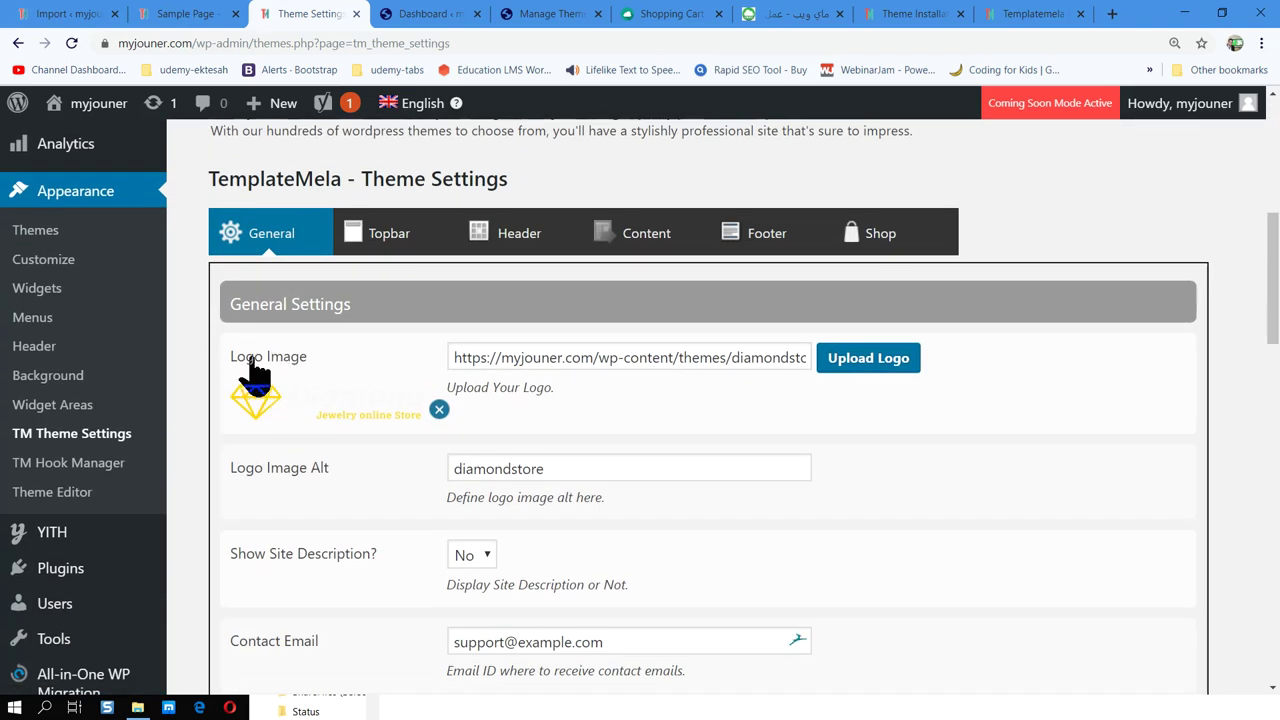
# Start a Logo Image upload and browse to the jouner logo folder via a pasted path.
pyautogui.click(866, 360)
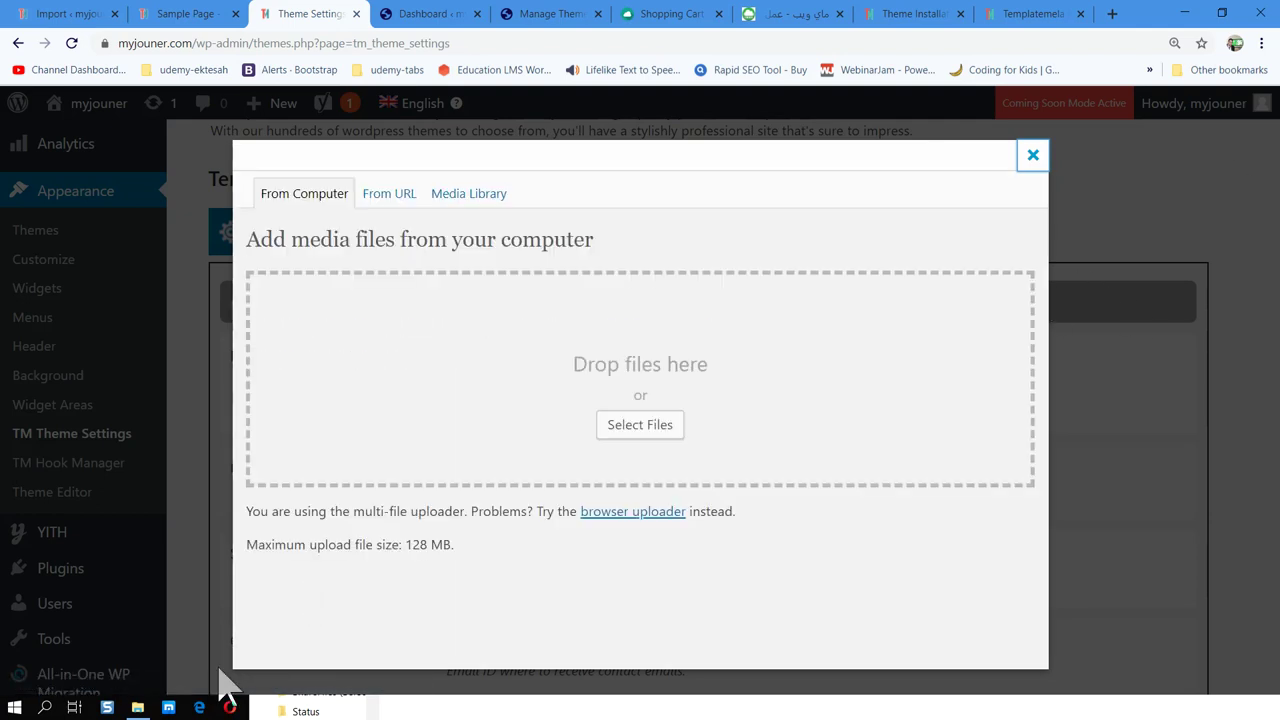
pyautogui.click(655, 428)
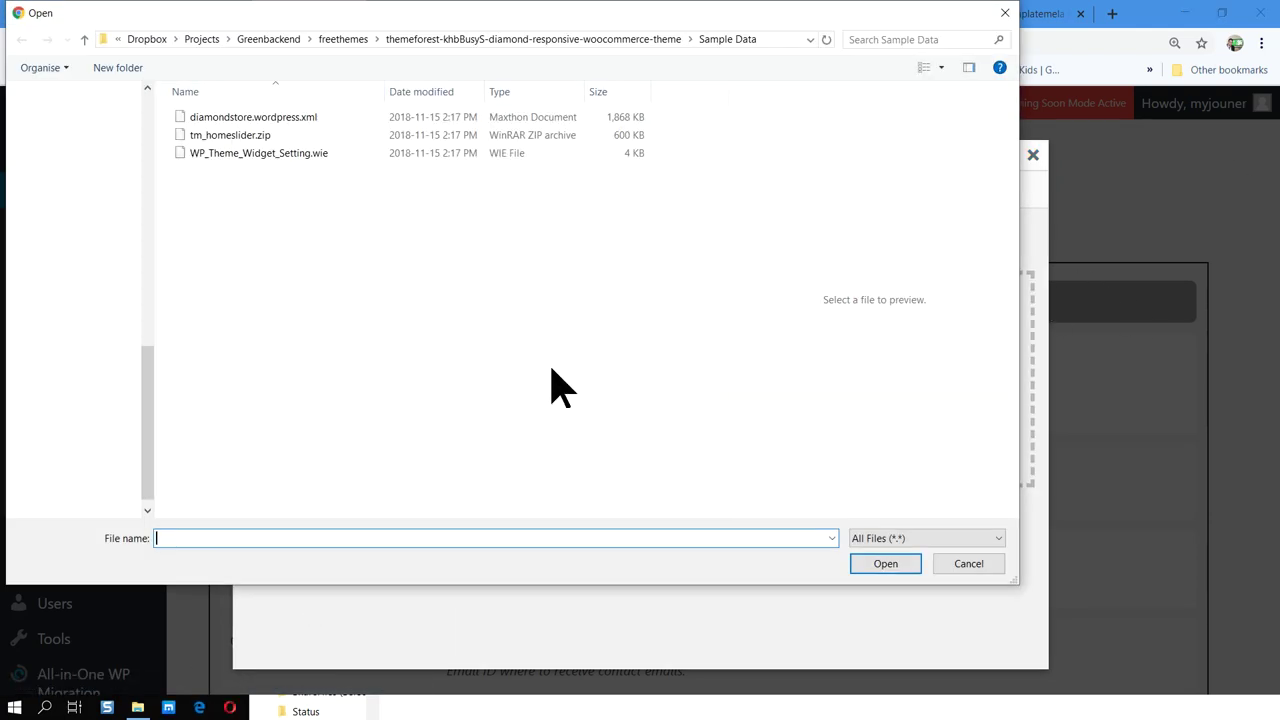
pyautogui.click(433, 538)
pyautogui.hotkey('ctrl', 'v')
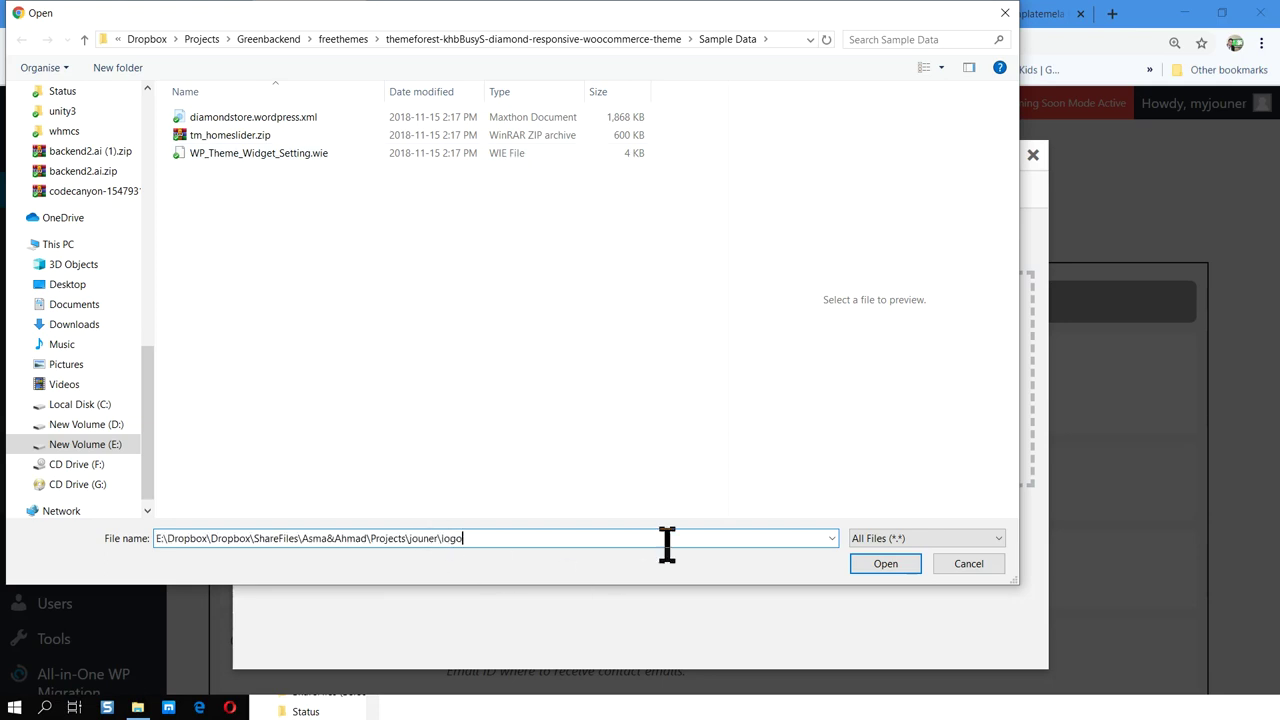
pyautogui.click(895, 565)
# Pick jouner1.png over jouner2.png, upload it and insert it for the Logo Image.
pyautogui.click(330, 160)
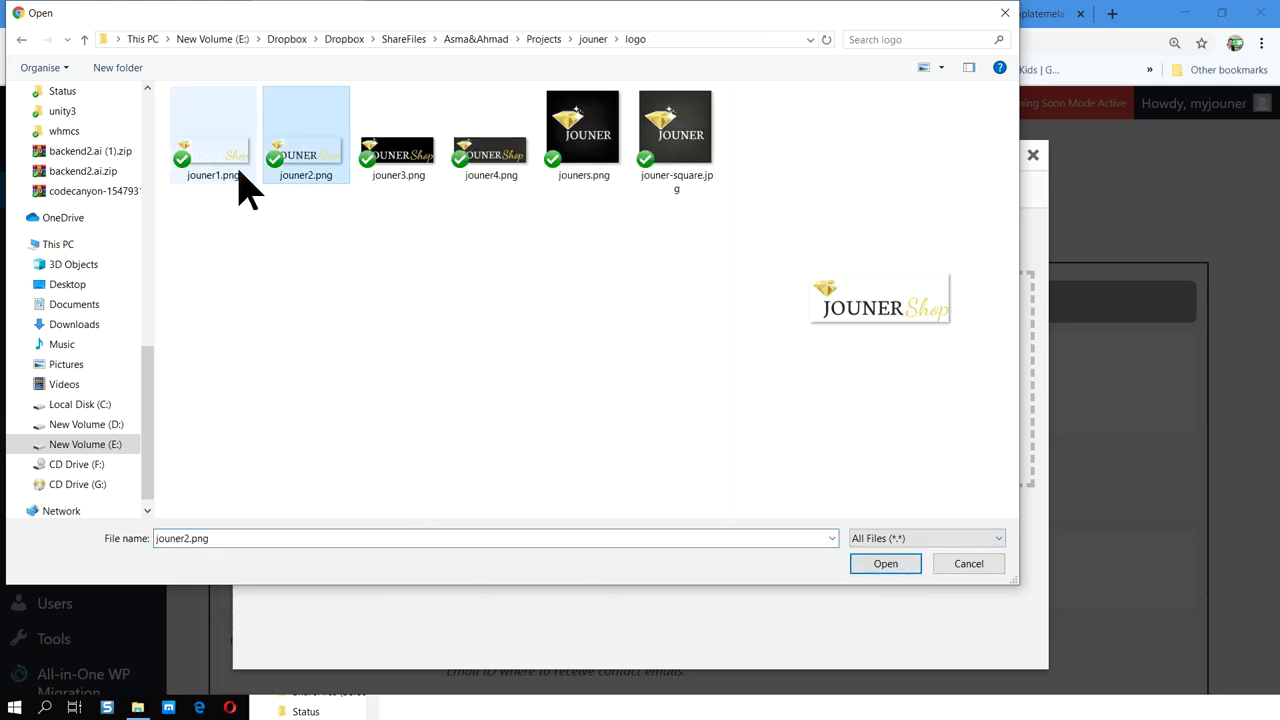
pyautogui.click(235, 150)
pyautogui.click(310, 155)
pyautogui.click(240, 150)
pyautogui.click(305, 155)
pyautogui.click(235, 155)
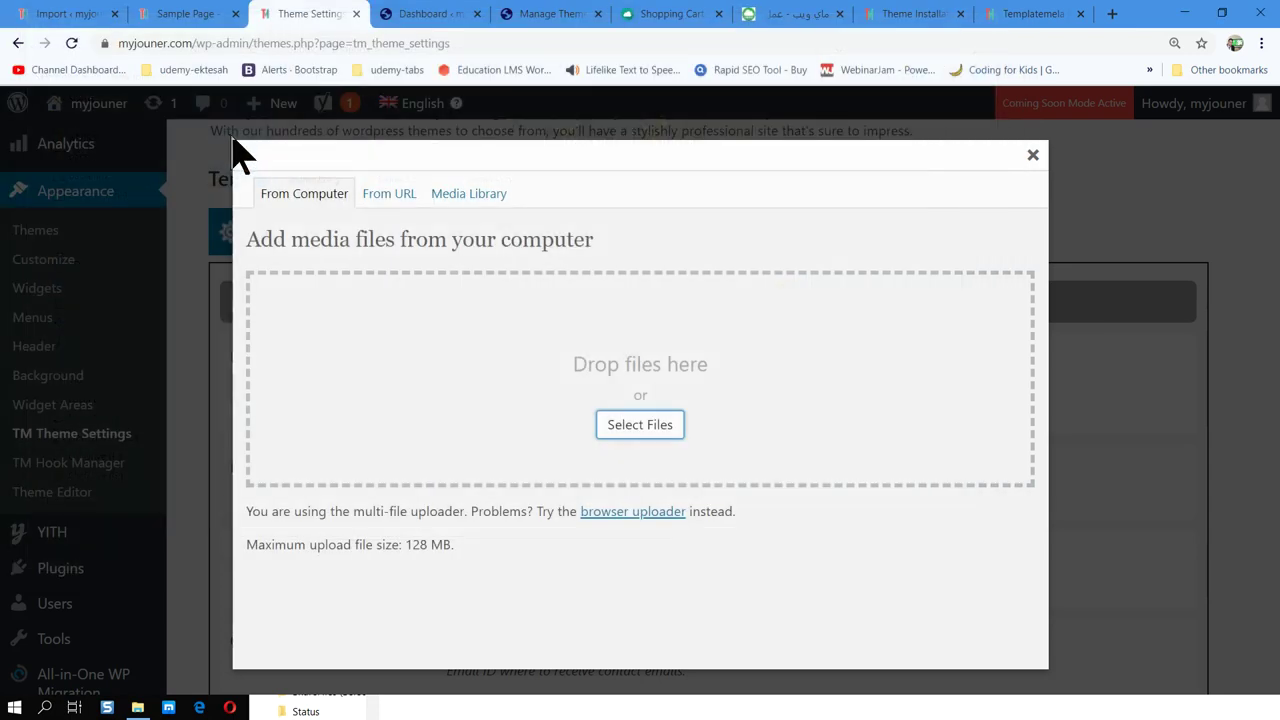
pyautogui.doubleClick(232, 152)
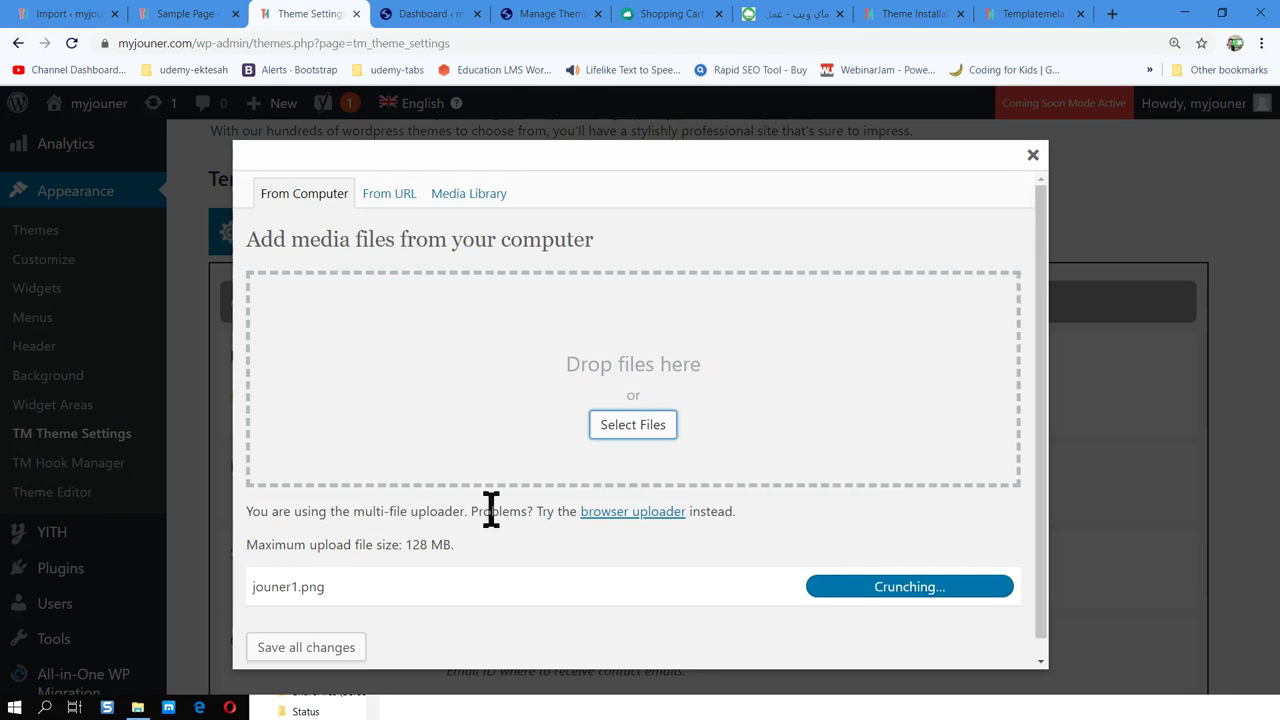
pyautogui.scroll(-3, 429, 537)
pyautogui.scroll(-5, 418, 443)
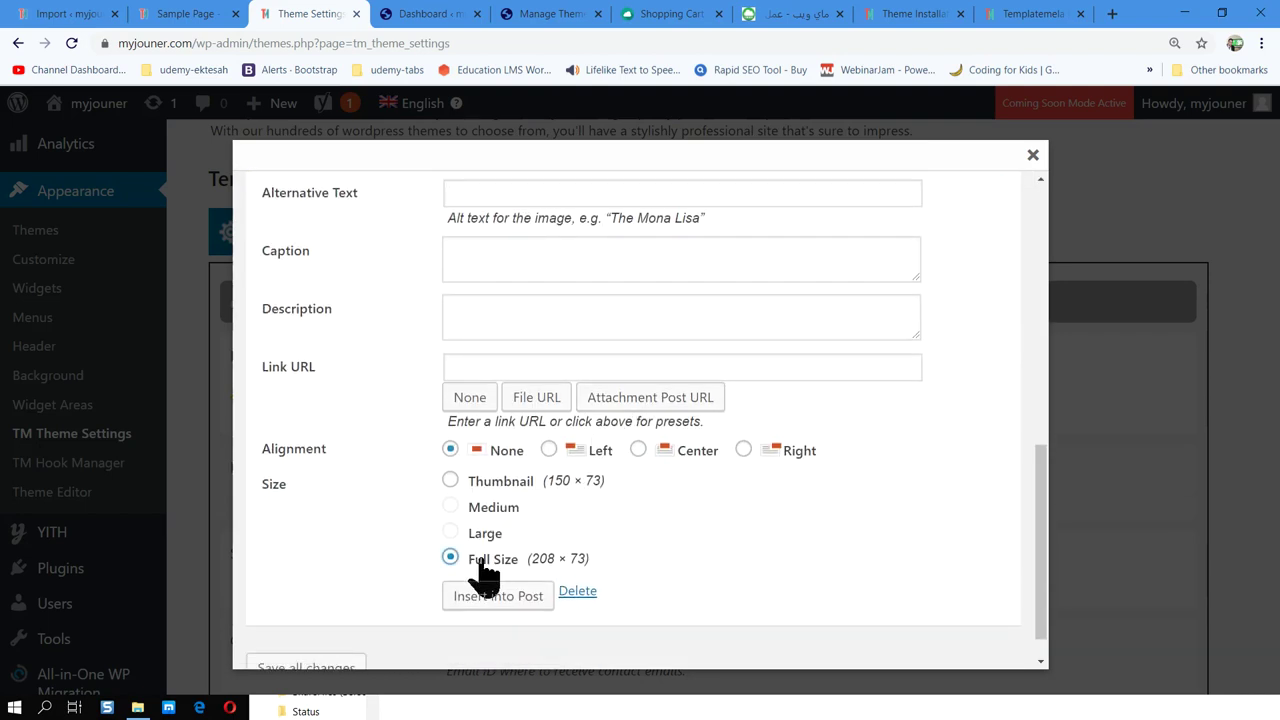
pyautogui.click(491, 593)
pyautogui.scroll(-1, 394, 551)
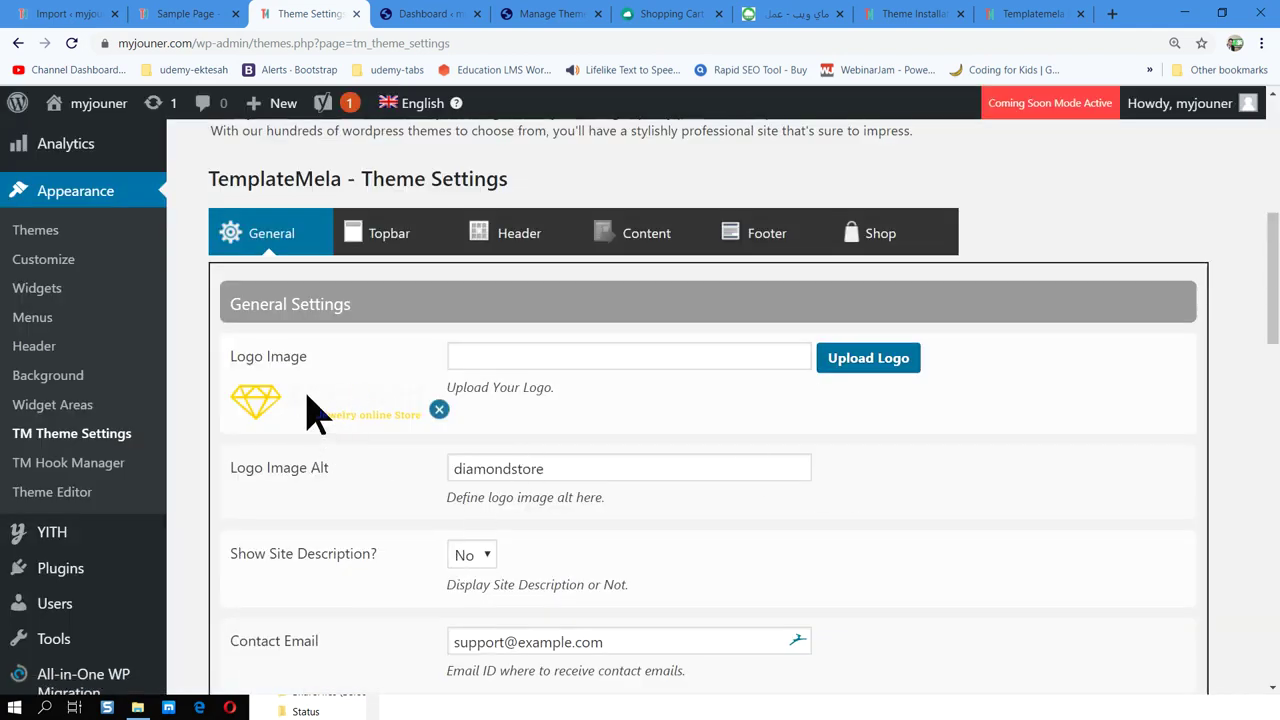
pyautogui.click(547, 363)
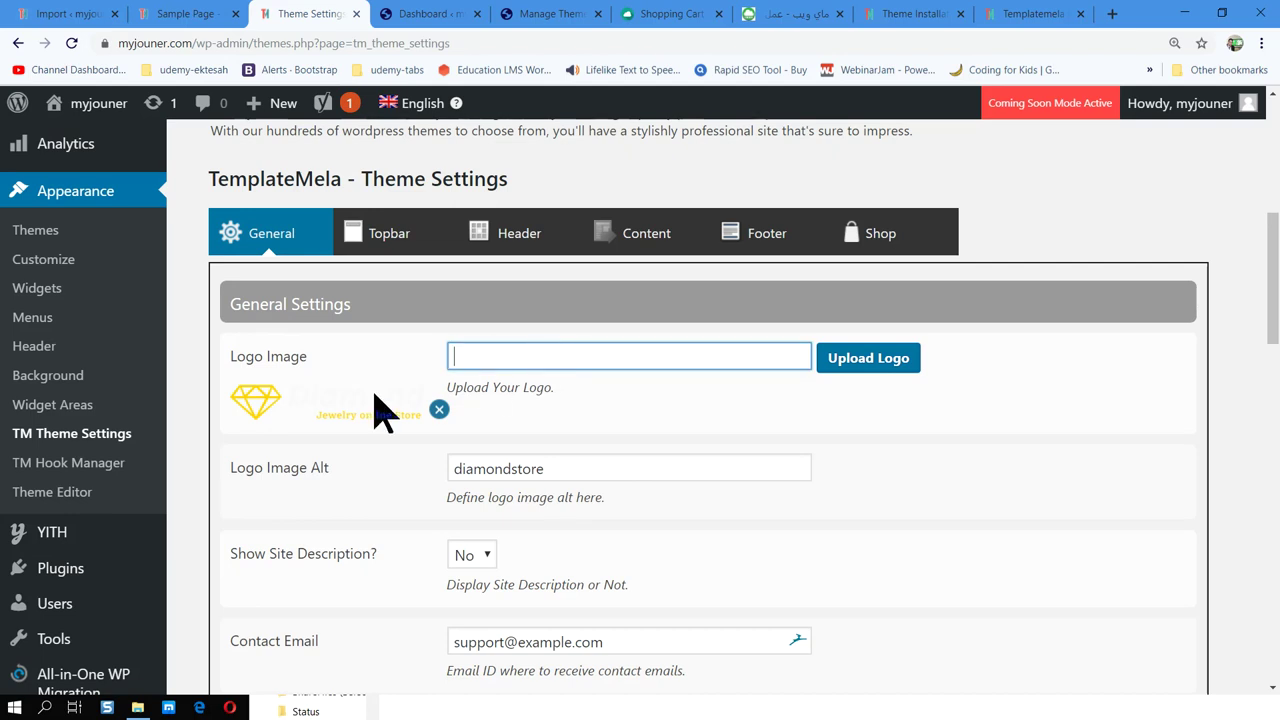
# Remove the old diamondstore logo preview and reopen the logo uploader.
pyautogui.click(440, 410)
pyautogui.click(845, 366)
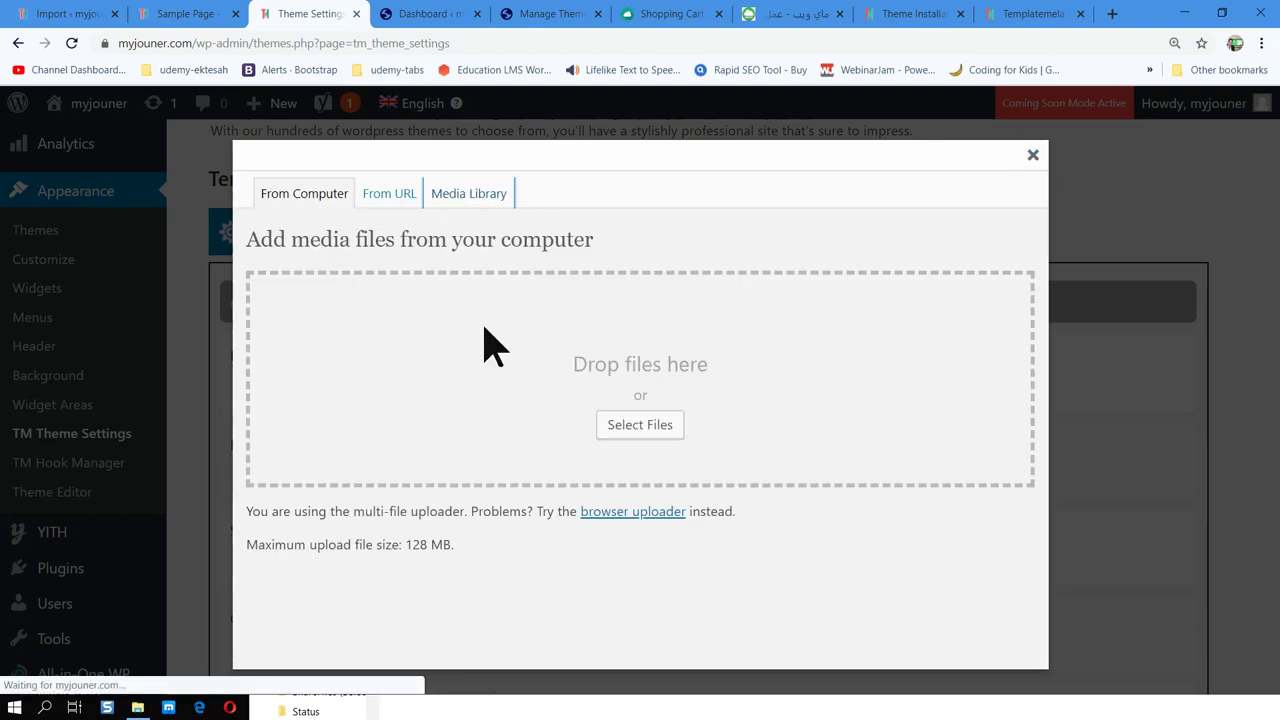
pyautogui.click(478, 200)
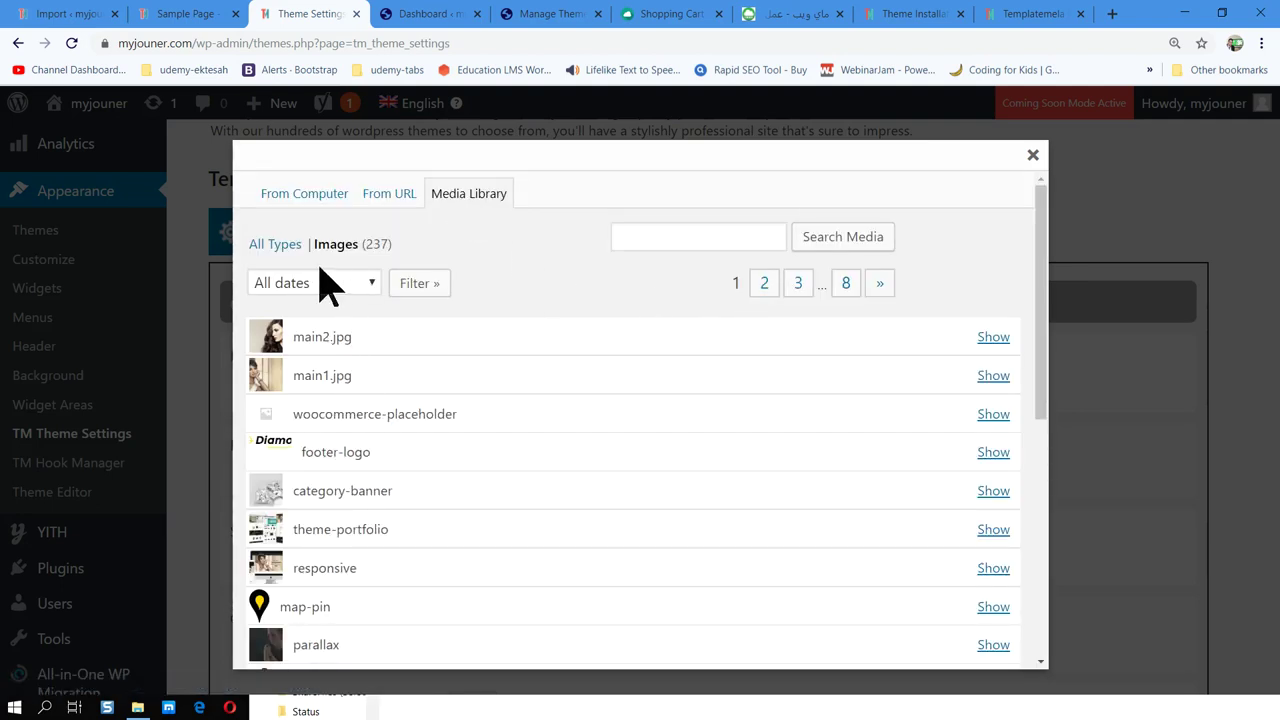
pyautogui.scroll(-3, 466, 497)
pyautogui.scroll(4, 466, 497)
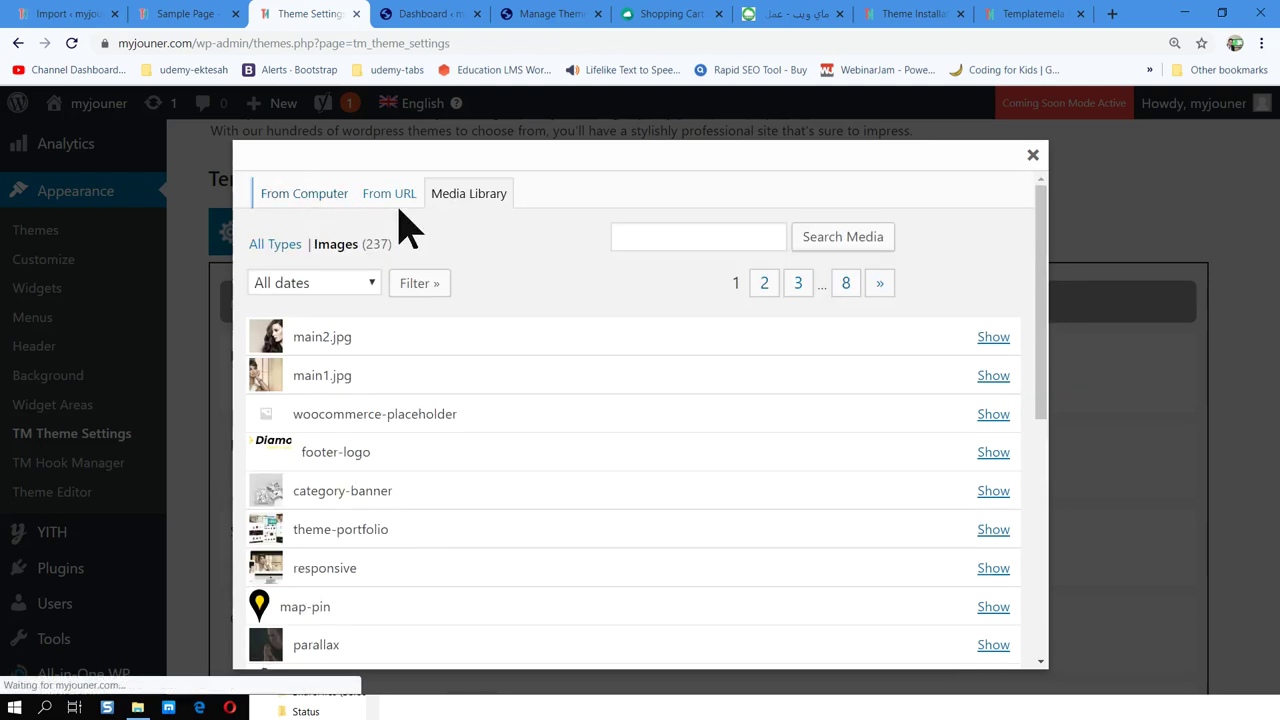
pyautogui.click(304, 193)
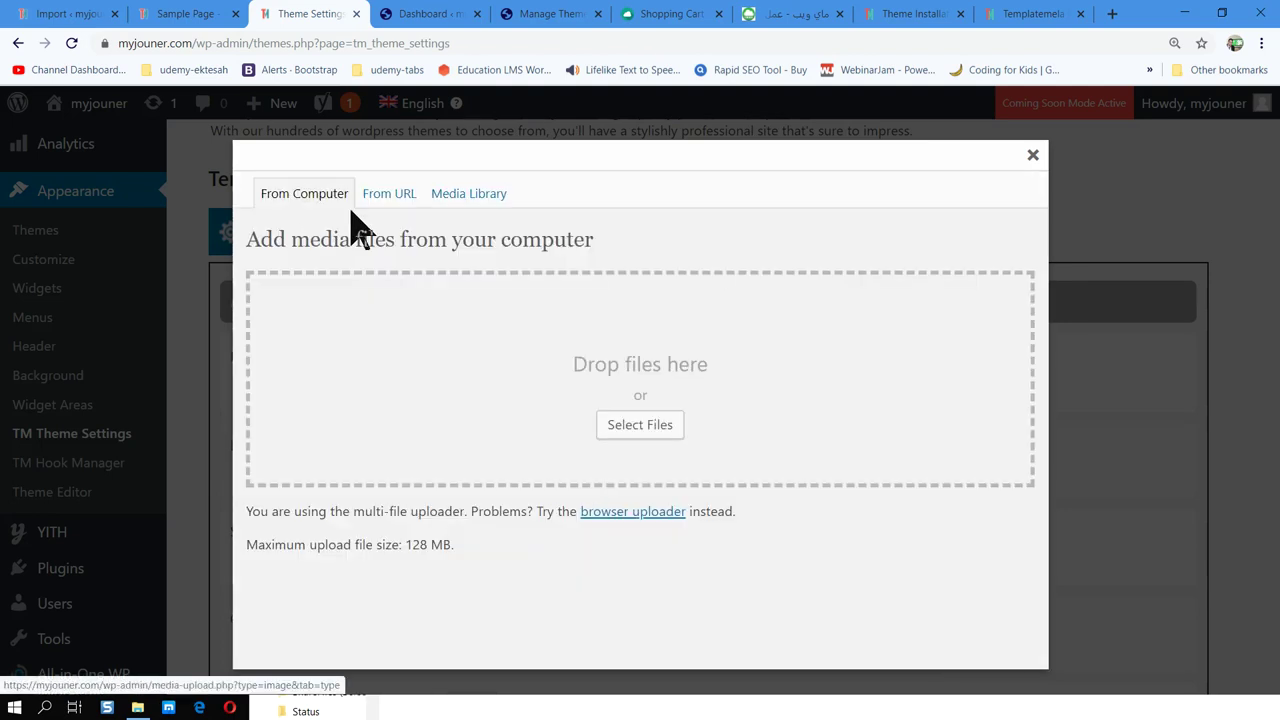
# Re-upload jouner1.png from the computer and save its image details.
pyautogui.click(655, 425)
pyautogui.click(245, 160)
pyautogui.doubleClick(240, 166)
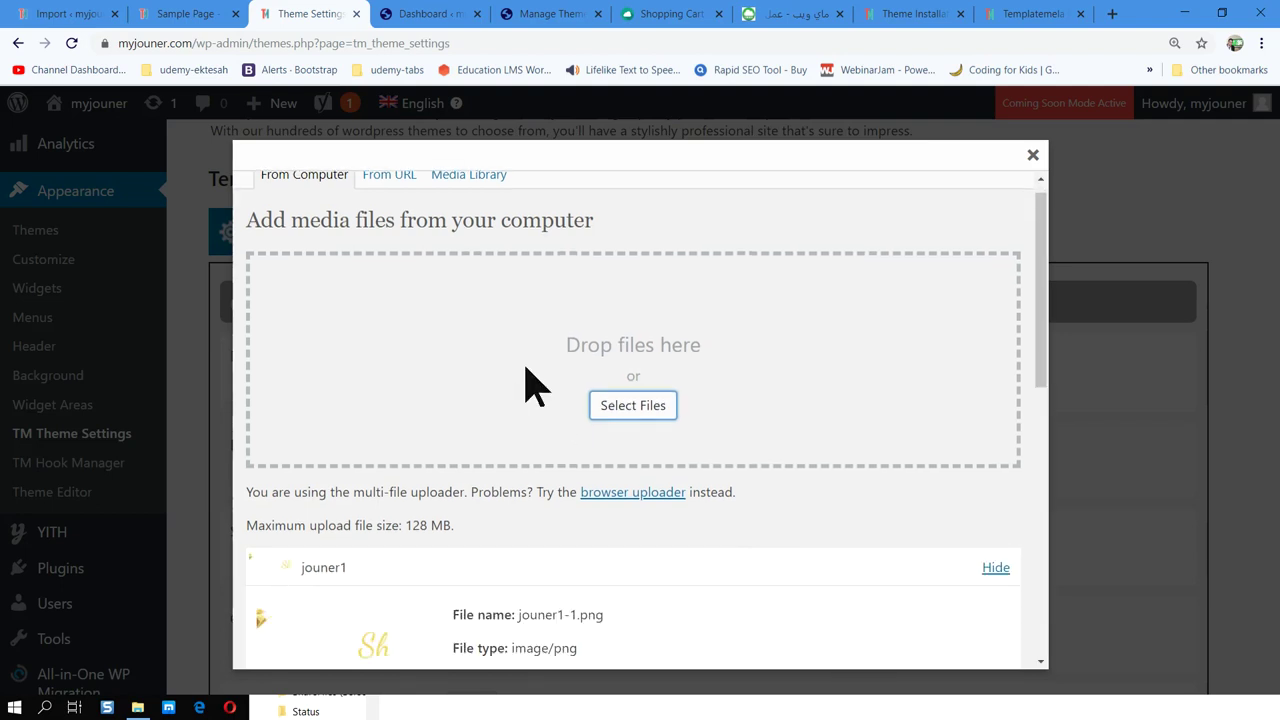
pyautogui.scroll(-8, 523, 403)
pyautogui.click(322, 632)
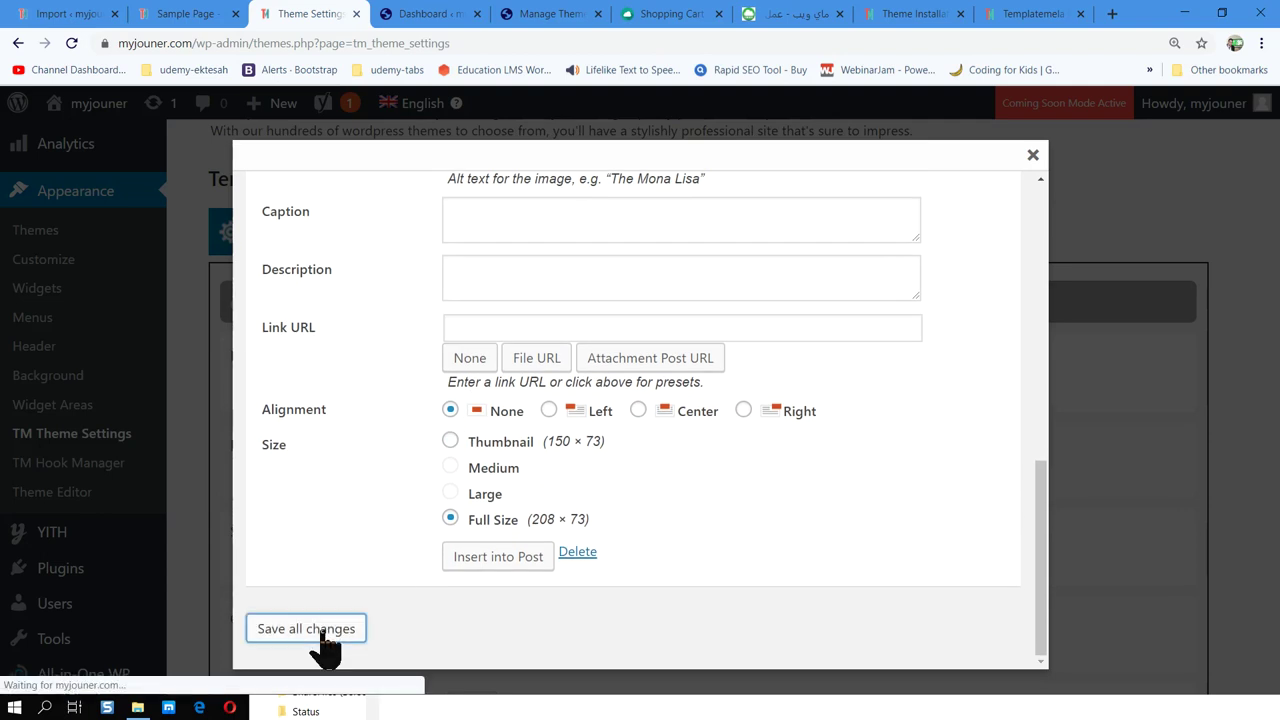
pyautogui.scroll(8, 563, 428)
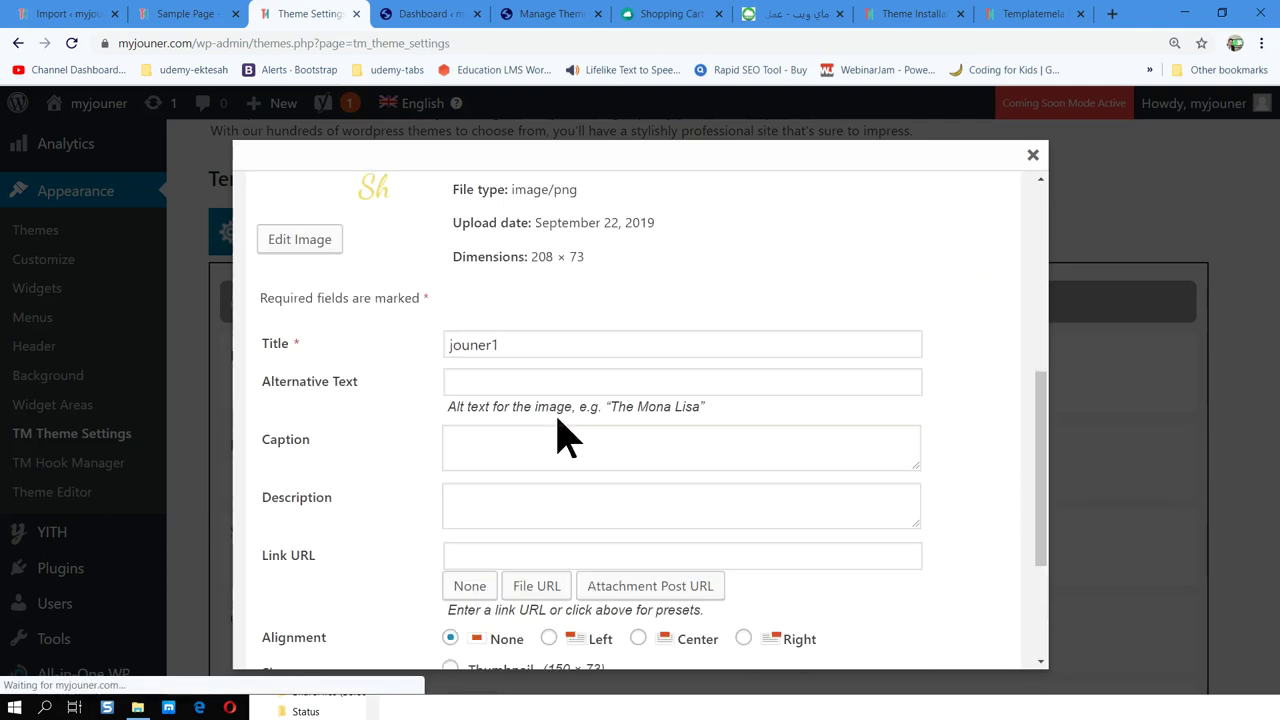
pyautogui.scroll(-8, 563, 434)
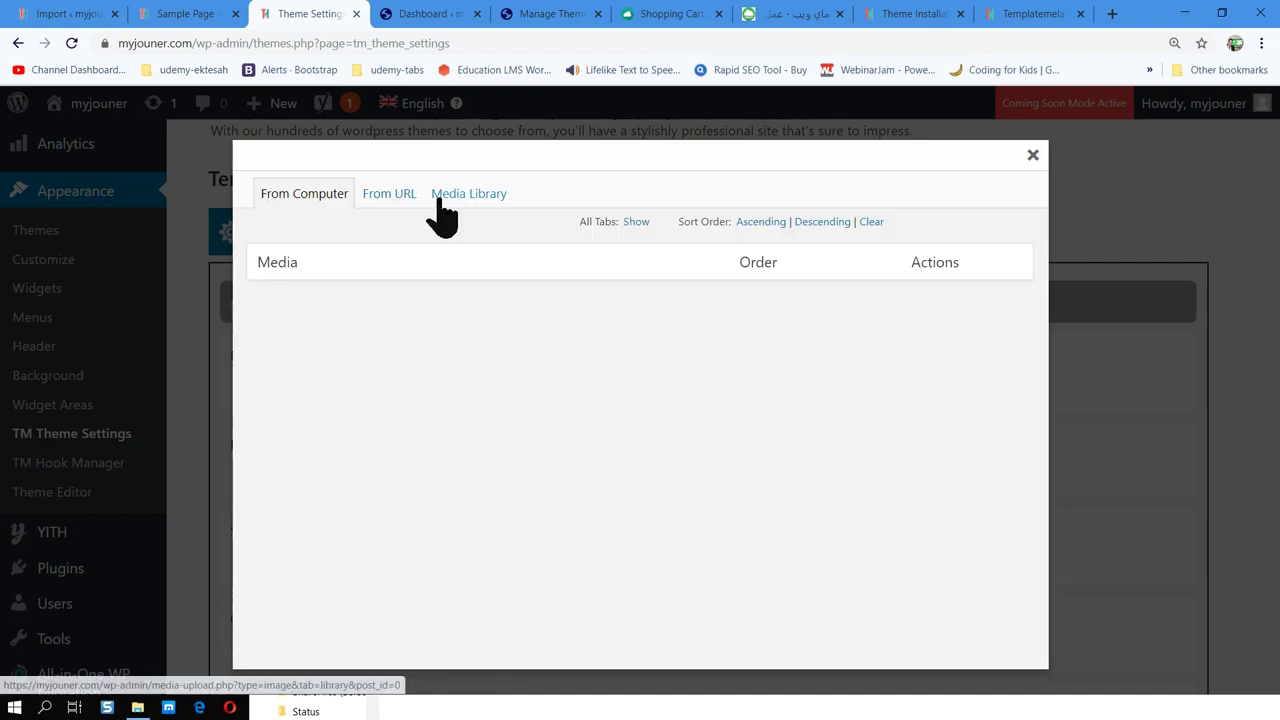
# Browse the media library images filtered to all dates, then close the media dialog.
pyautogui.click(482, 200)
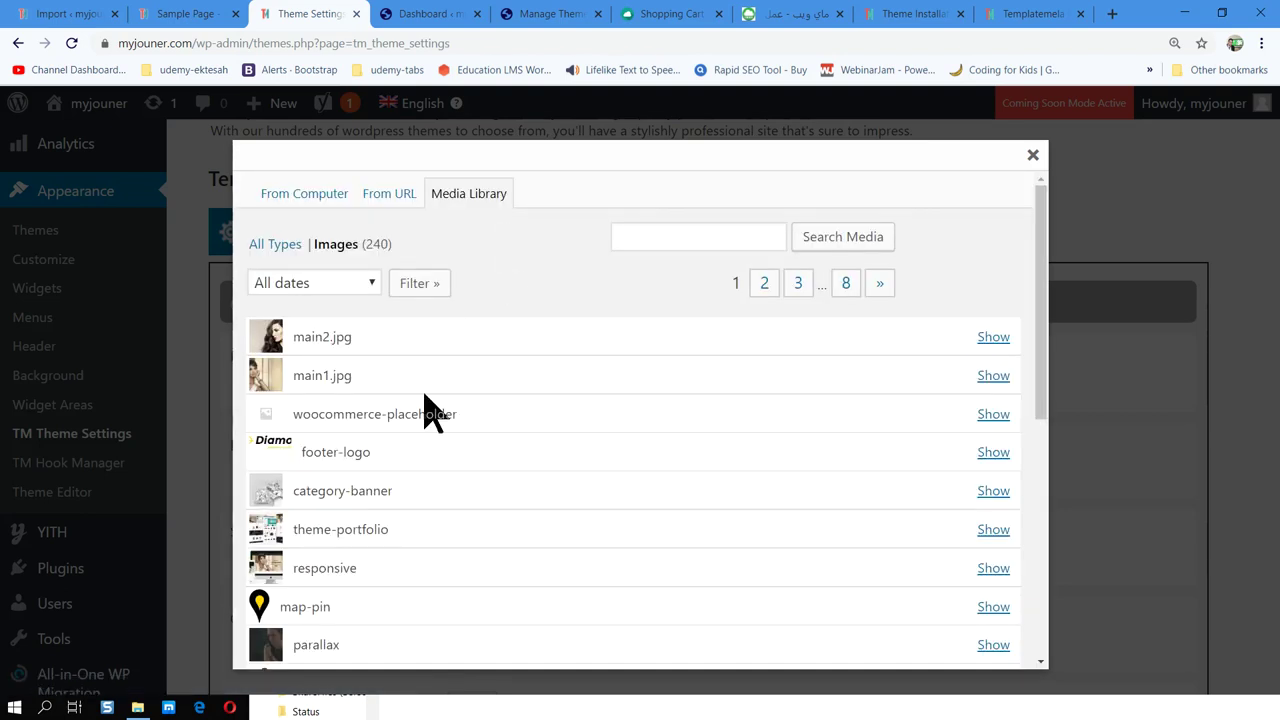
pyautogui.click(333, 285)
pyautogui.click(310, 313)
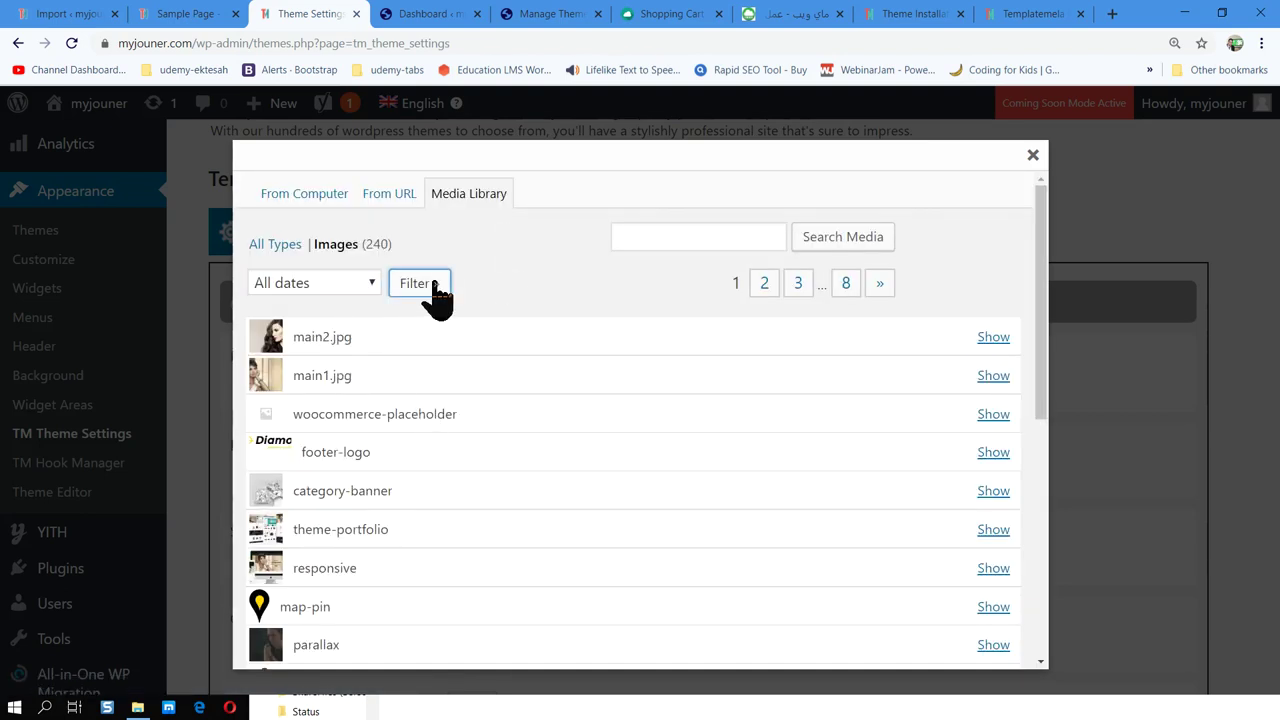
pyautogui.click(437, 296)
pyautogui.scroll(-10, 512, 378)
pyautogui.scroll(10, 512, 378)
pyautogui.click(1033, 157)
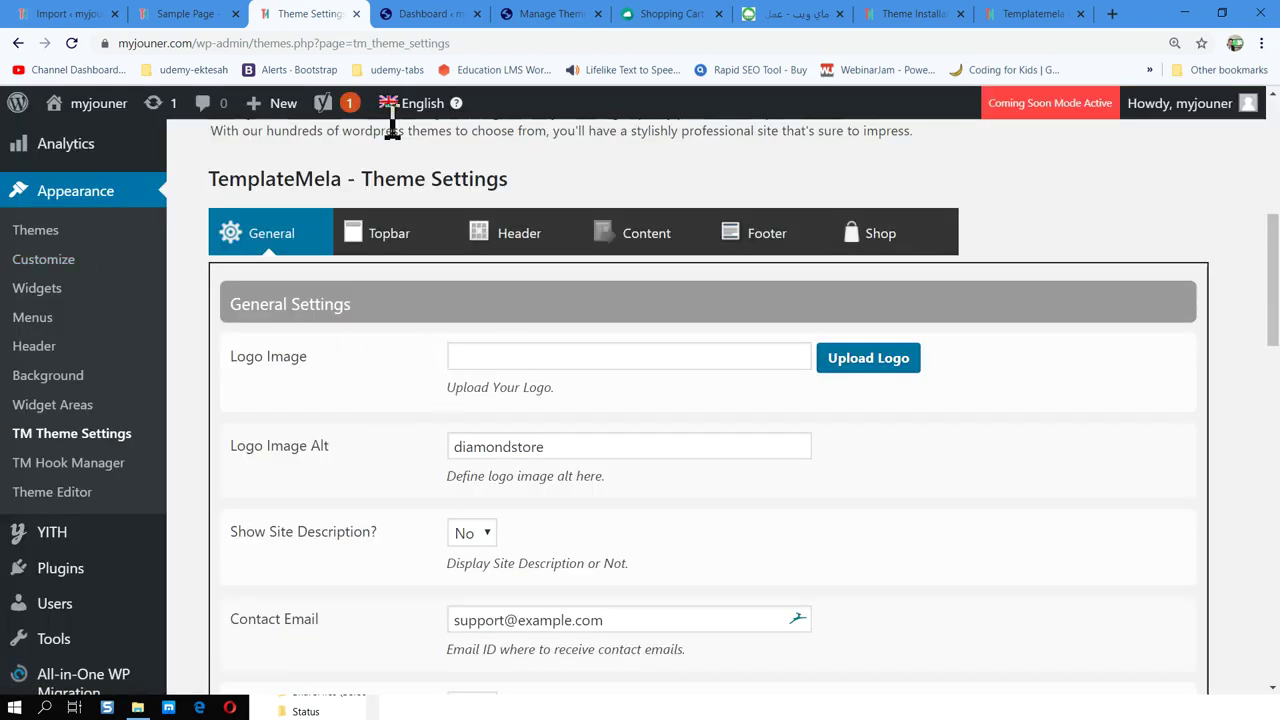
# Open the Media Add New upload page and the Media Library in separate tabs.
pyautogui.moveTo(282, 116)
pyautogui.middleClick(295, 170)
pyautogui.click(383, 14)
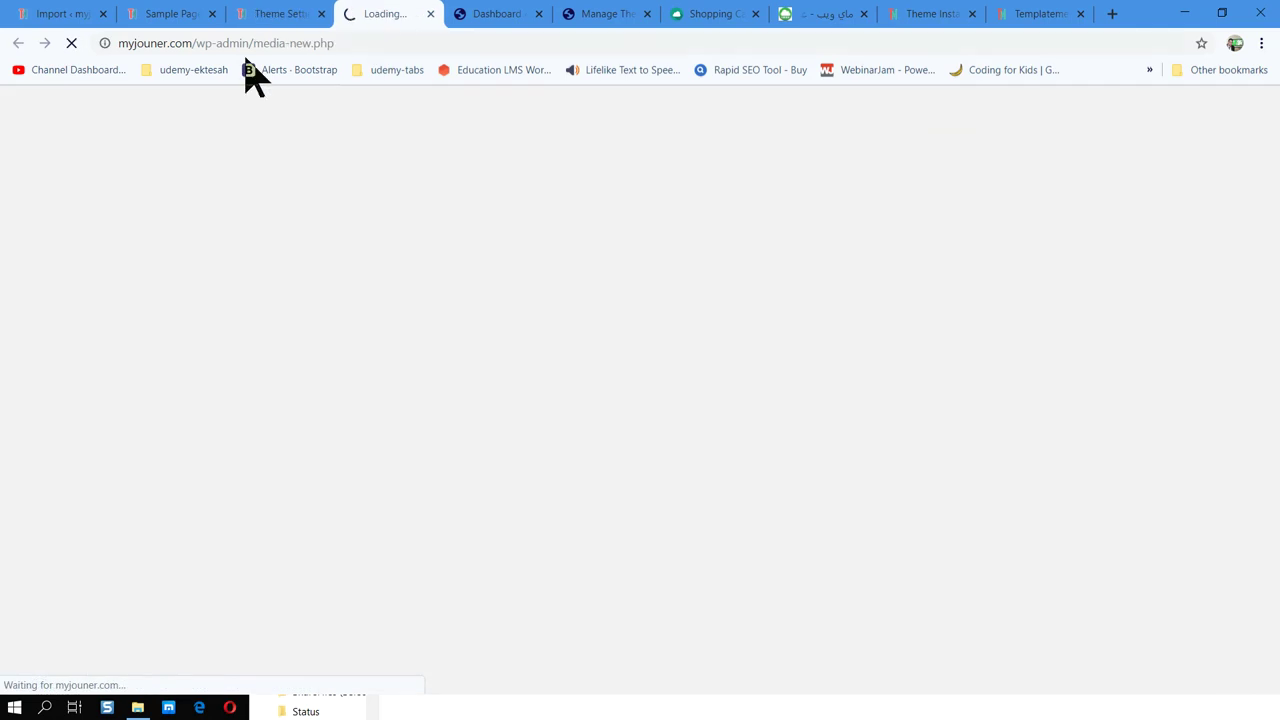
pyautogui.click(286, 14)
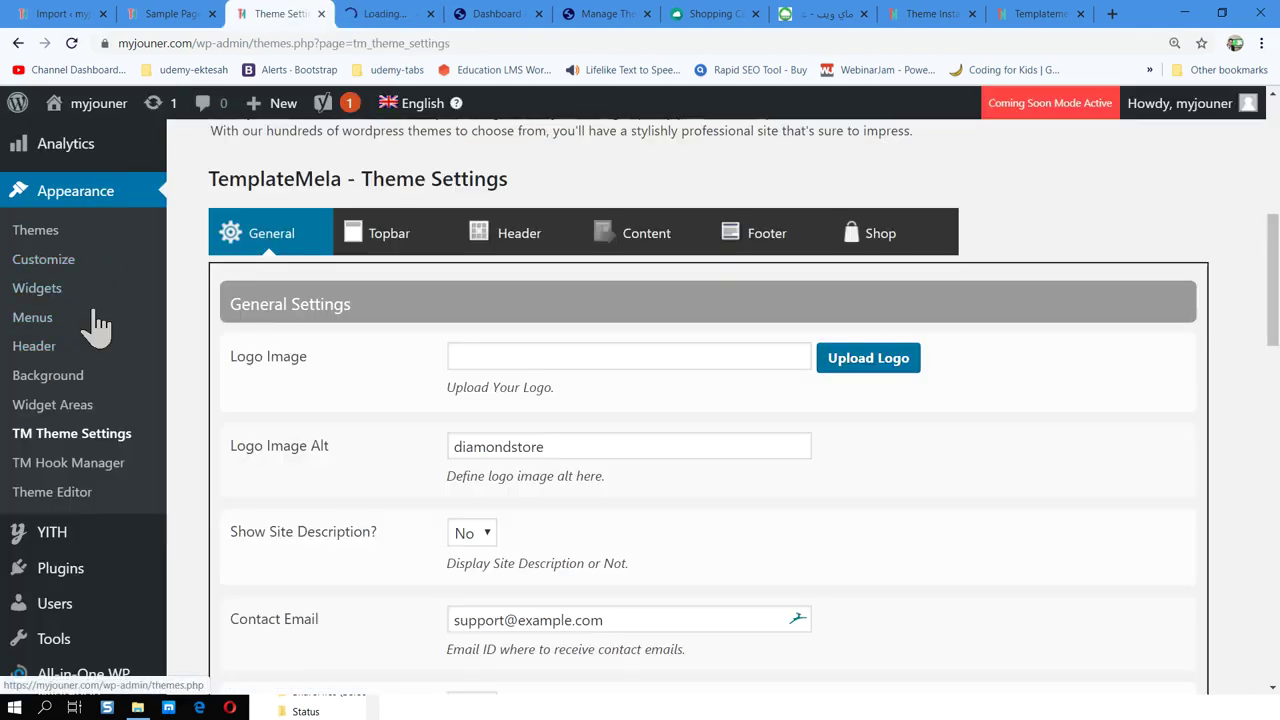
pyautogui.hotkey('ctrl', '-')
pyautogui.moveTo(117, 565)
pyautogui.scroll(2, 86, 500)
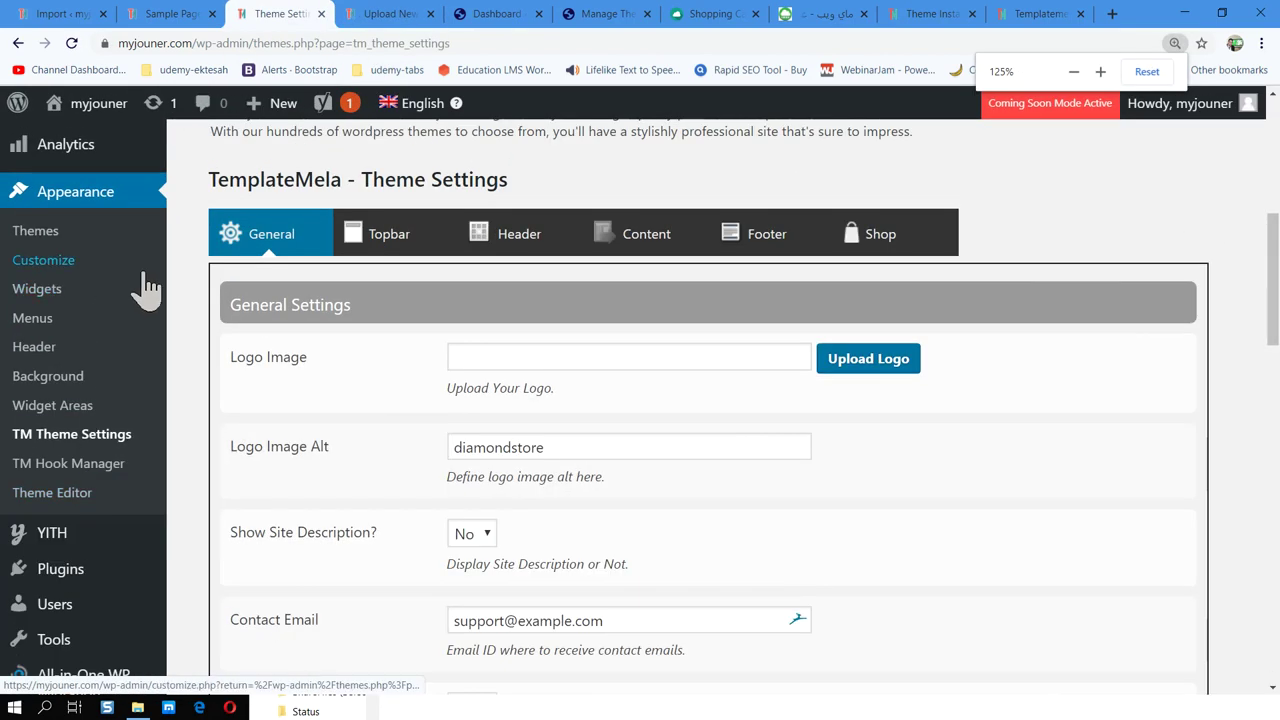
pyautogui.hotkey('ctrl', '+')
pyautogui.hotkey('ctrl', '+')
pyautogui.scroll(4, 148, 310)
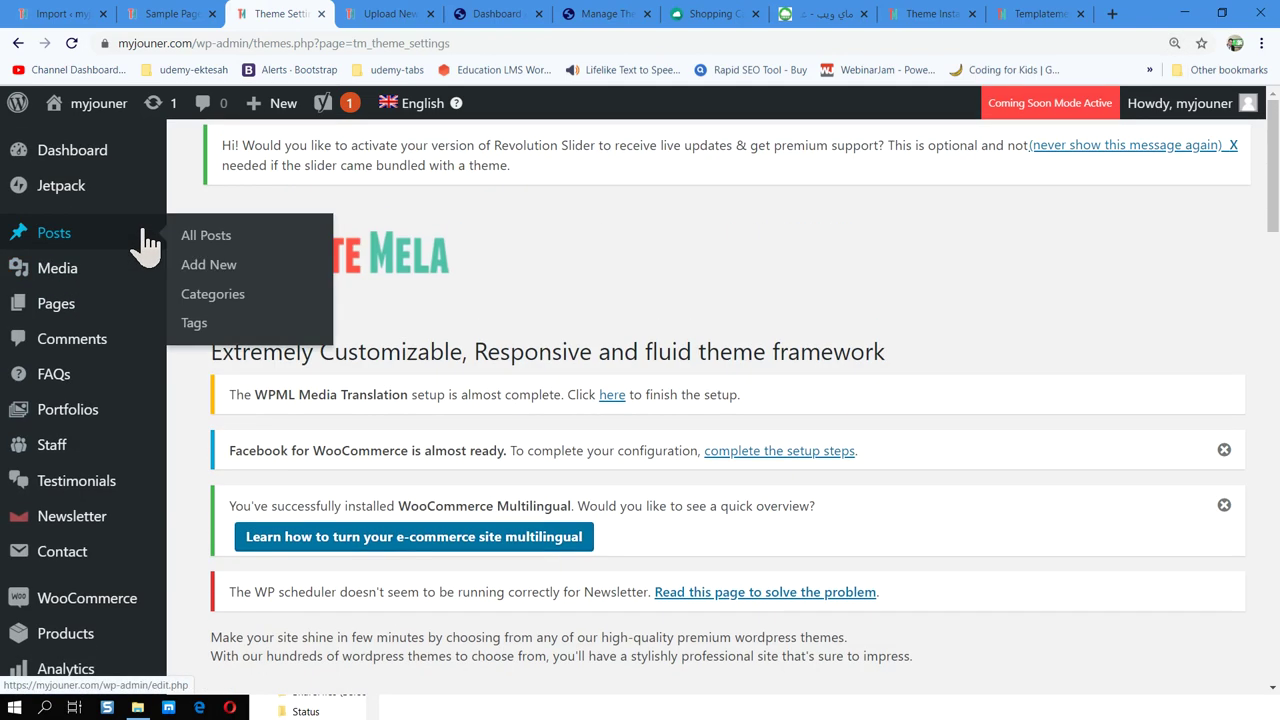
pyautogui.moveTo(100, 275)
pyautogui.middleClick(218, 271)
pyautogui.click(350, 14)
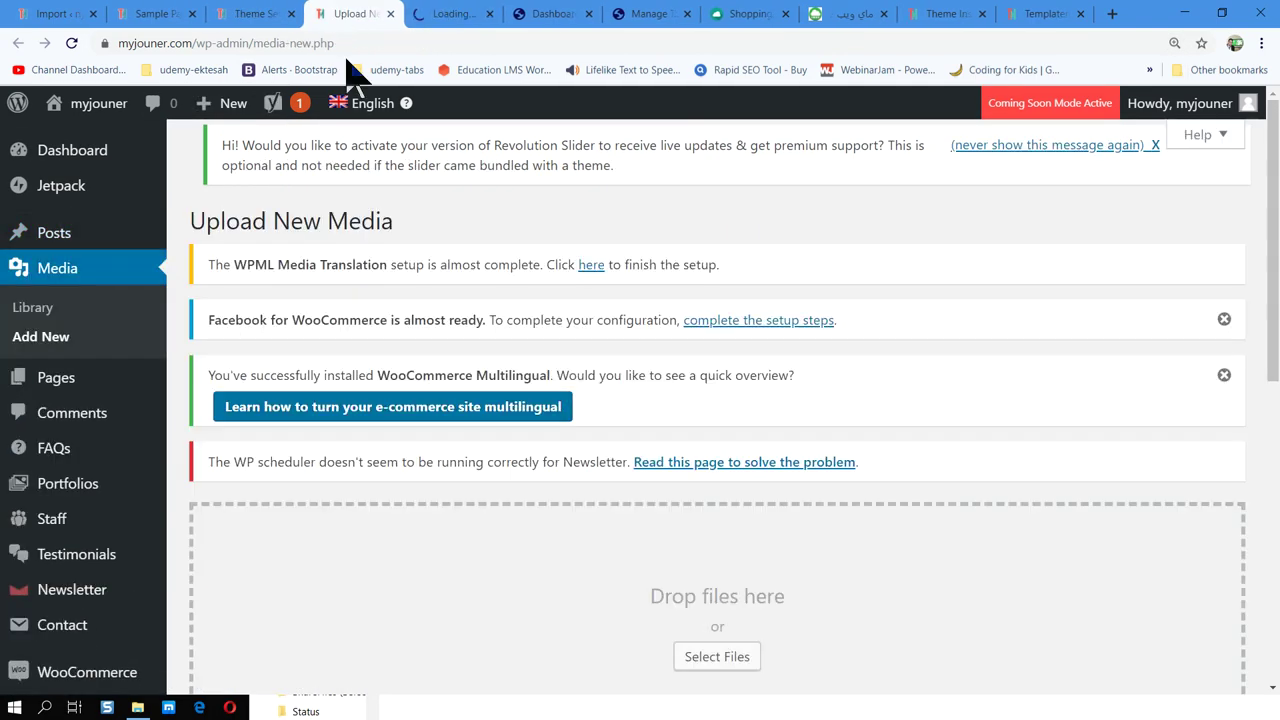
pyautogui.scroll(-6, 563, 486)
pyautogui.click(447, 8)
pyautogui.click(341, 8)
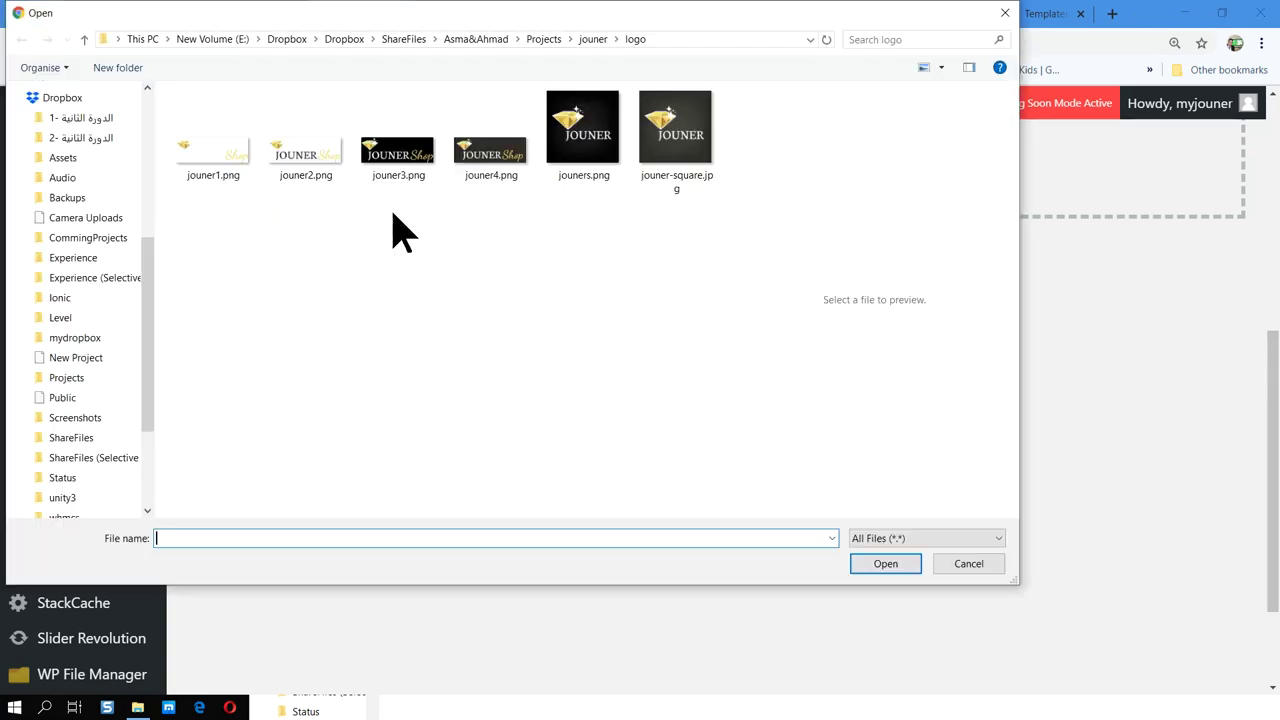
# Select all six jouner logo files and upload them to the media library.
pyautogui.moveTo(350, 224); pyautogui.dragTo(206, 137)
pyautogui.moveTo(497, 231); pyautogui.dragTo(220, 172)
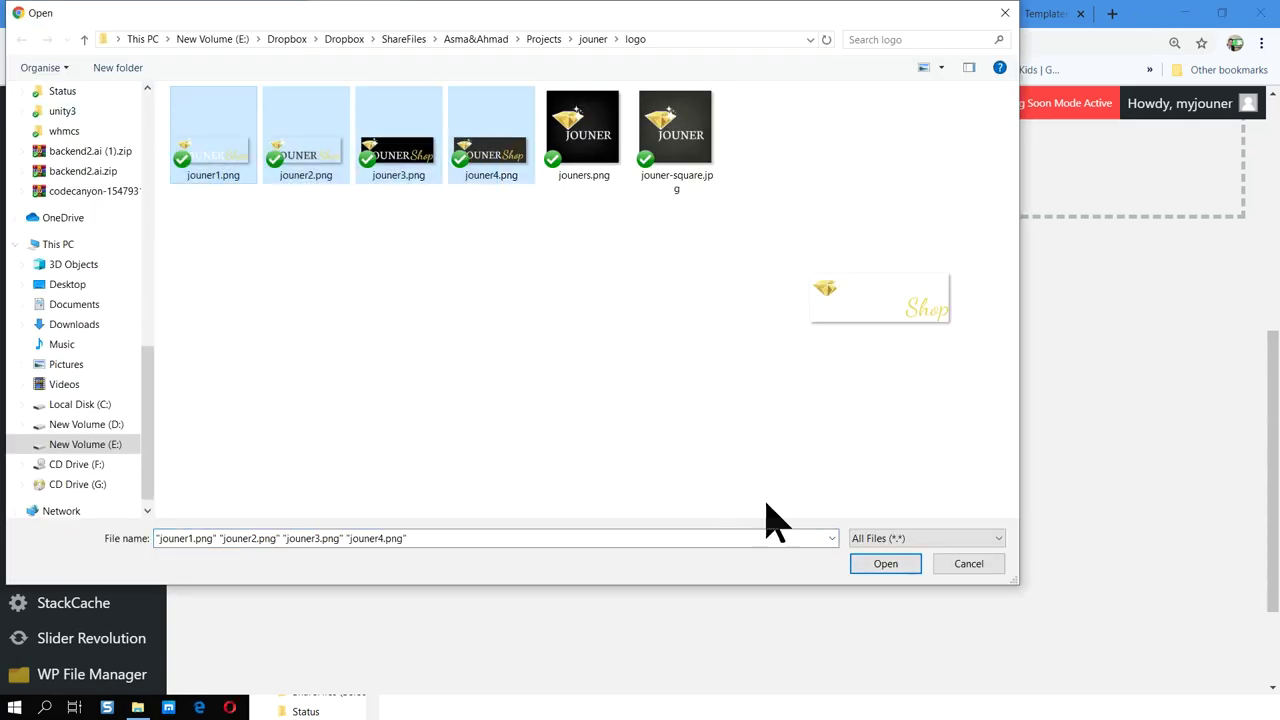
pyautogui.click(895, 570)
pyautogui.moveTo(669, 263); pyautogui.dragTo(160, 90)
pyautogui.click(886, 566)
# Copy the link of the uploaded jouner1-1.png from the Media Library.
pyautogui.click(466, 14)
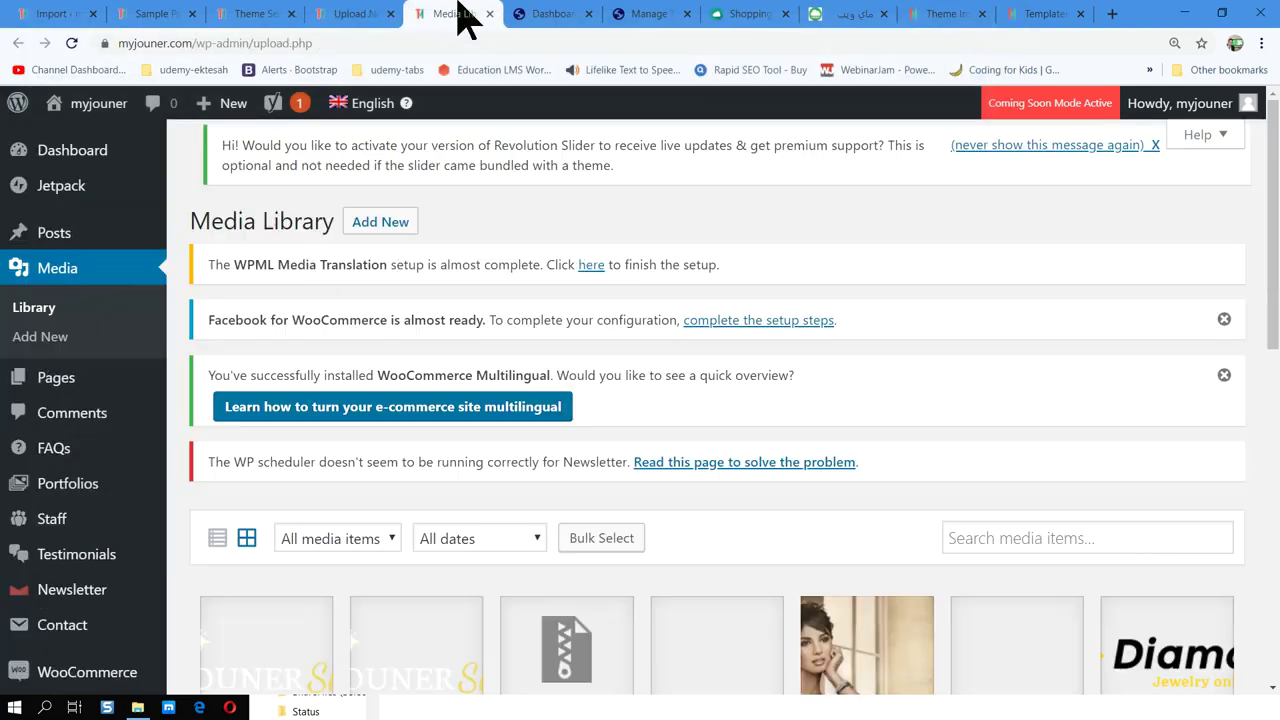
pyautogui.scroll(-3, 669, 329)
pyautogui.click(300, 364)
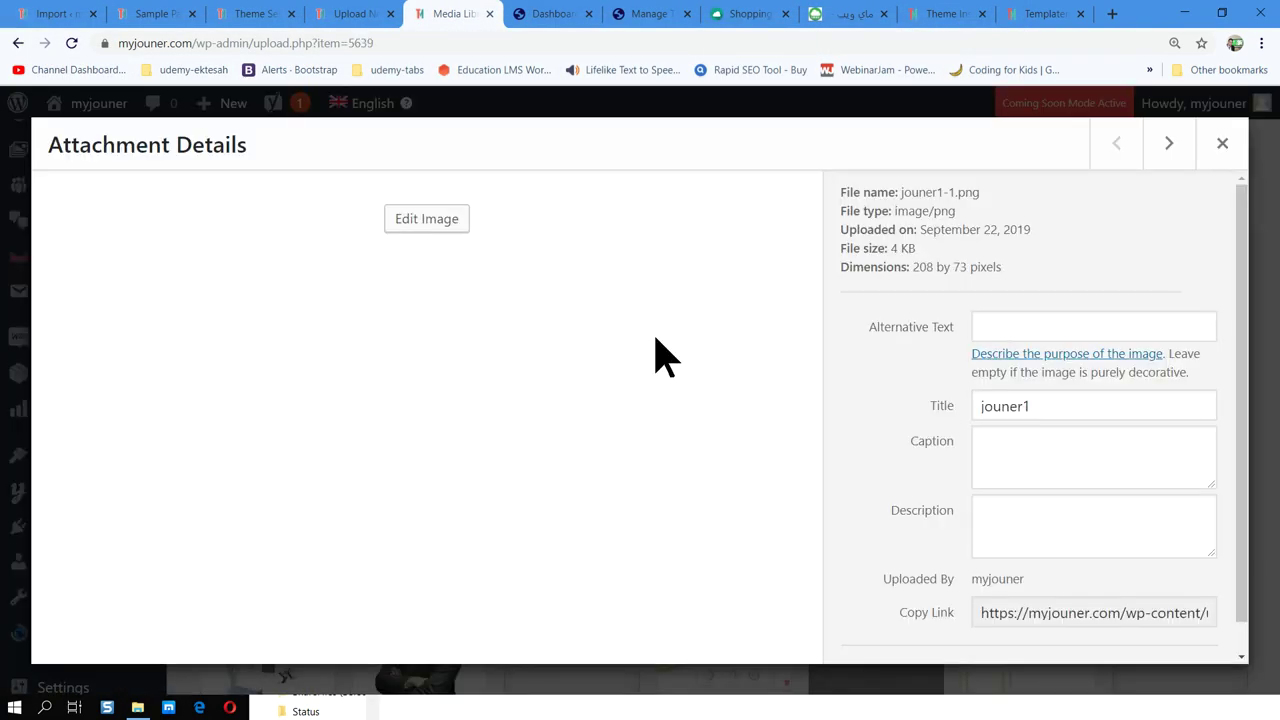
pyautogui.click(1076, 614)
pyautogui.click(360, 14)
pyautogui.click(284, 14)
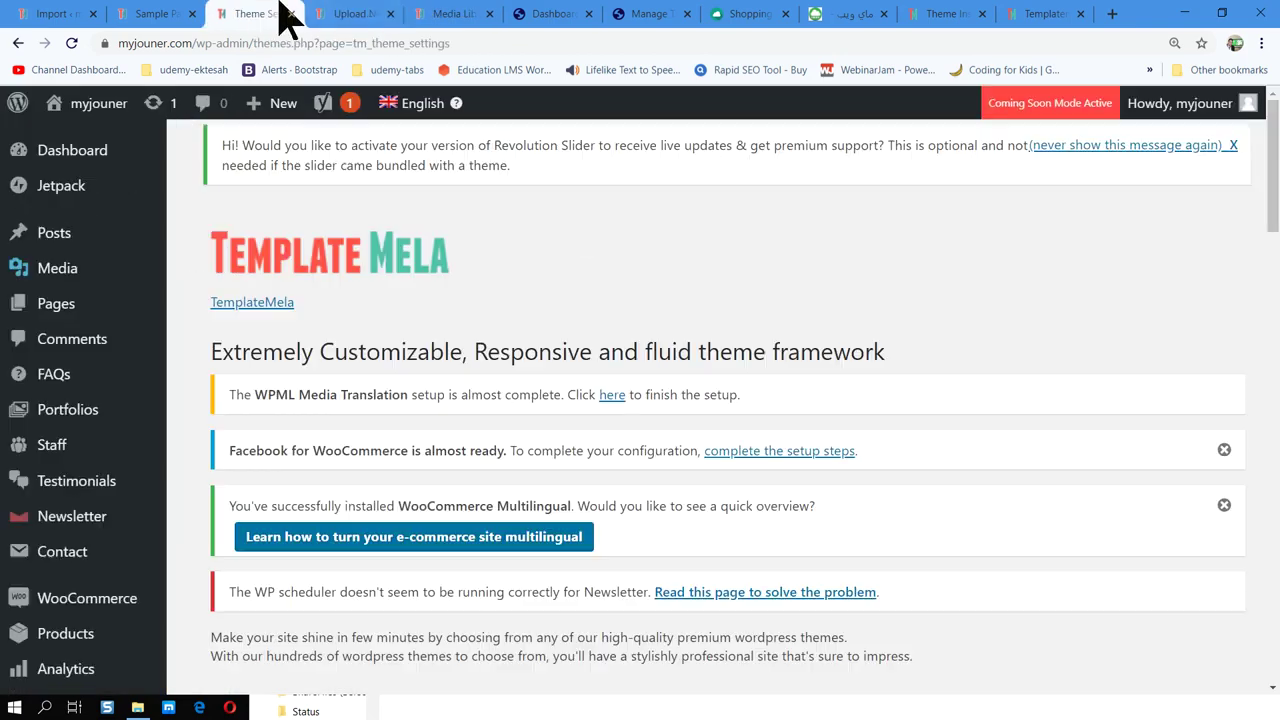
# Paste the jouner1-1.png link into the Logo Image field and save the theme settings.
pyautogui.scroll(-3, 535, 562)
pyautogui.click(529, 549)
pyautogui.hotkey('ctrl', 'v')
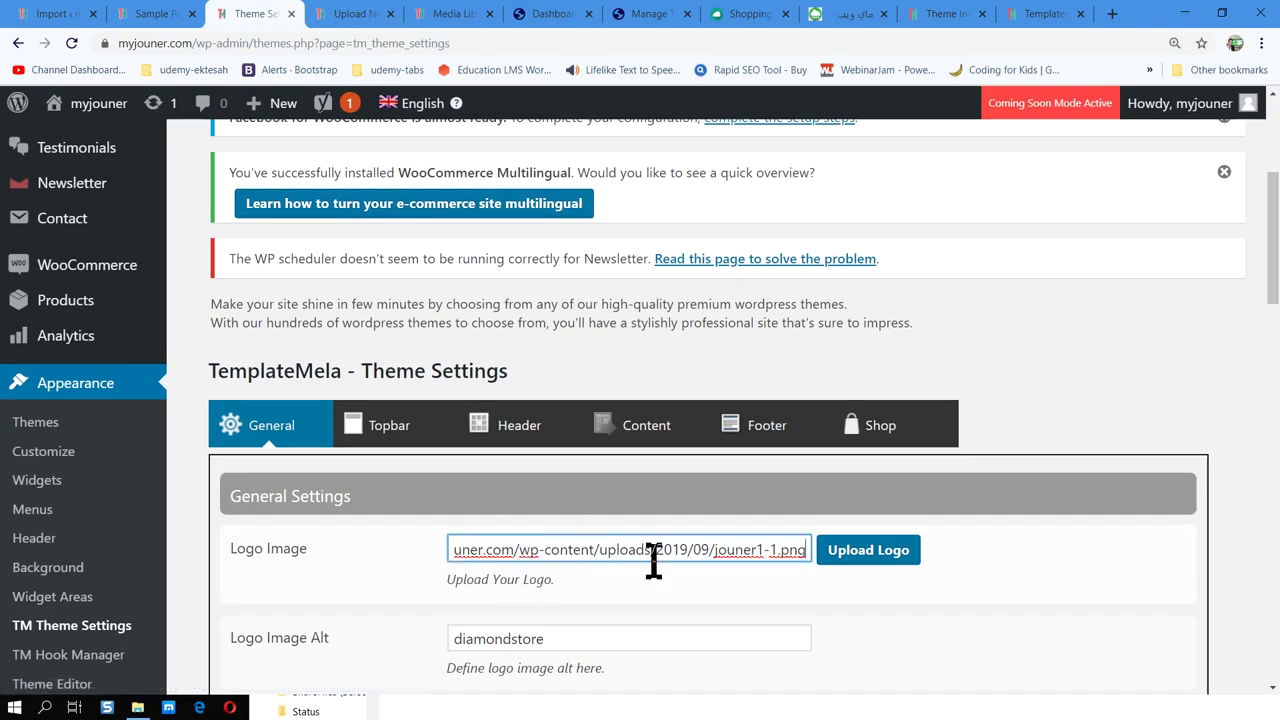
pyautogui.moveTo(687, 550); pyautogui.dragTo(833, 567)
pyautogui.click(1010, 595)
pyautogui.scroll(-2, 830, 470)
pyautogui.click(872, 383)
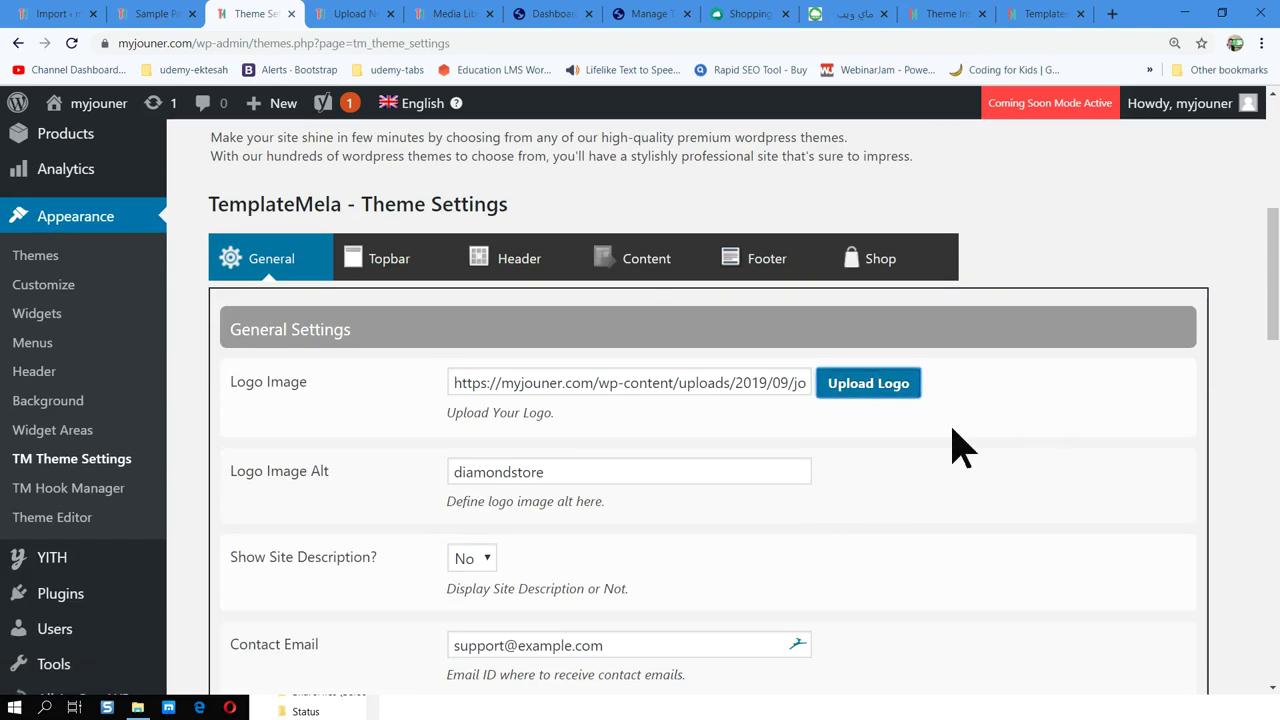
pyautogui.scroll(-3, 1027, 435)
pyautogui.scroll(-5, 646, 437)
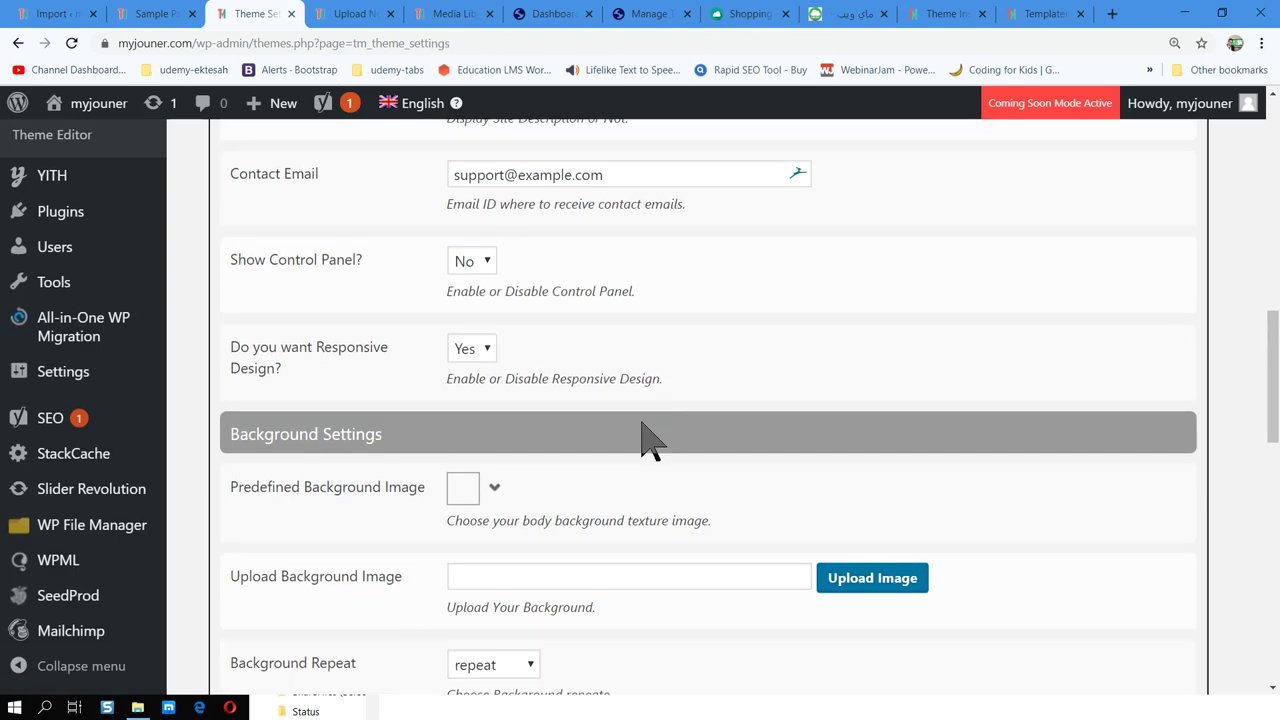
pyautogui.scroll(3, 828, 537)
pyautogui.scroll(7, 829, 537)
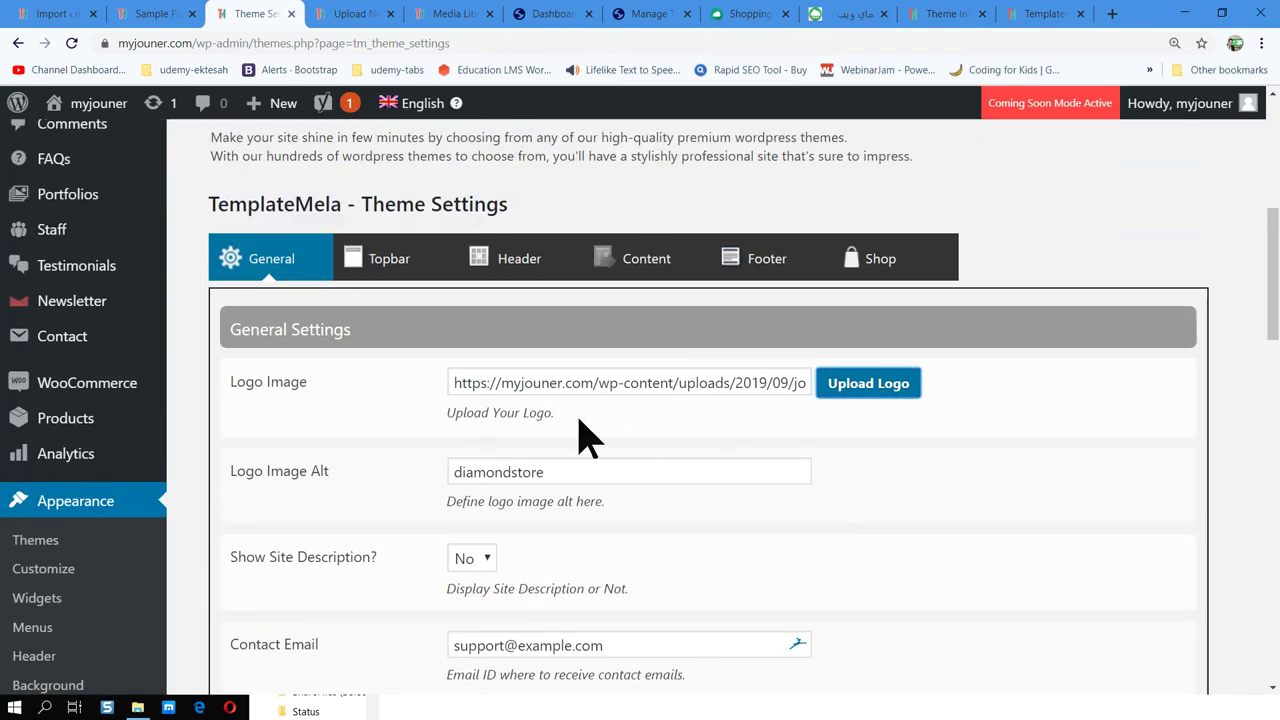
pyautogui.scroll(-20, 677, 425)
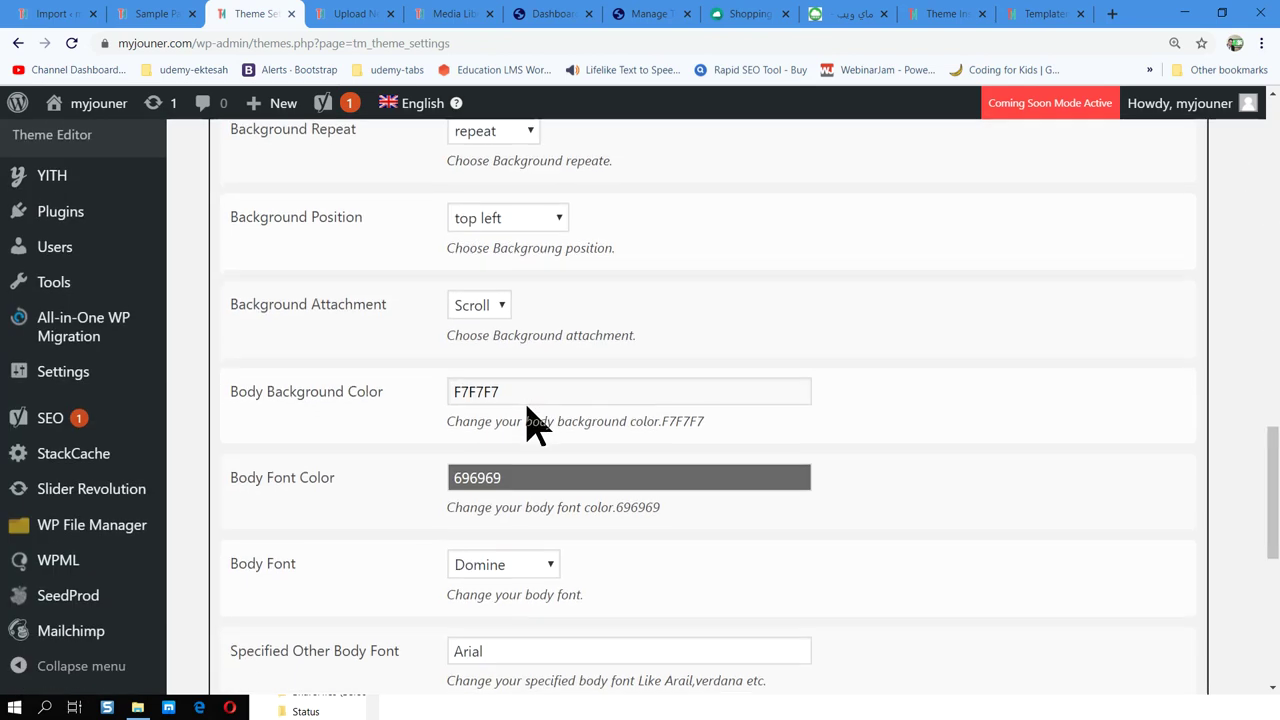
pyautogui.click(1112, 604)
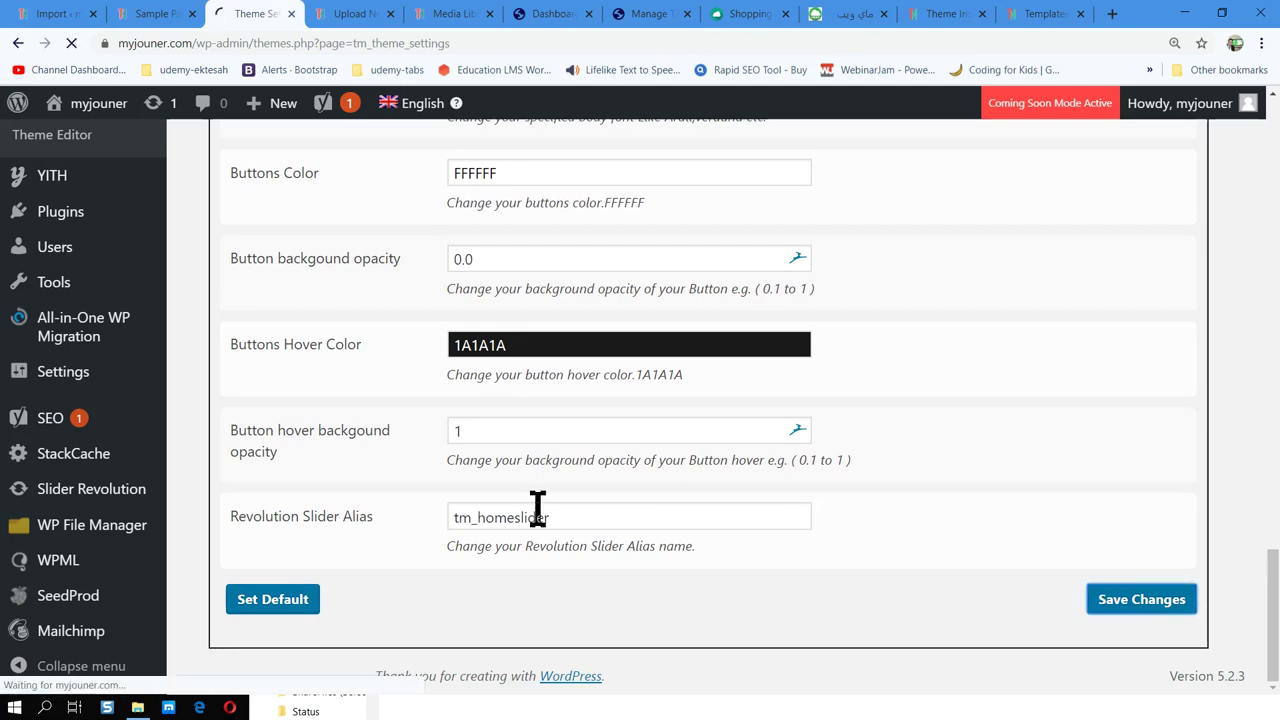
pyautogui.scroll(8, 466, 517)
pyautogui.scroll(10, 466, 517)
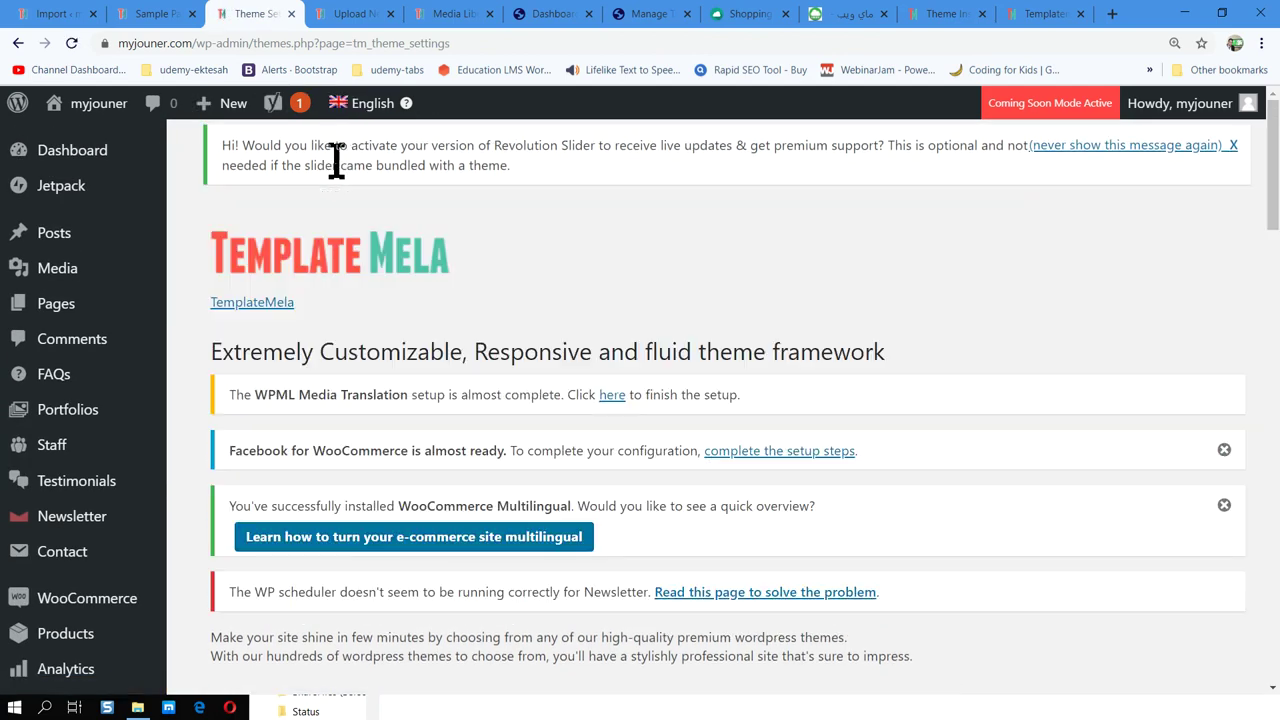
# Zoom the homepage out and scroll through it to check the new Jouner Shop logo header.
pyautogui.moveTo(95, 103)
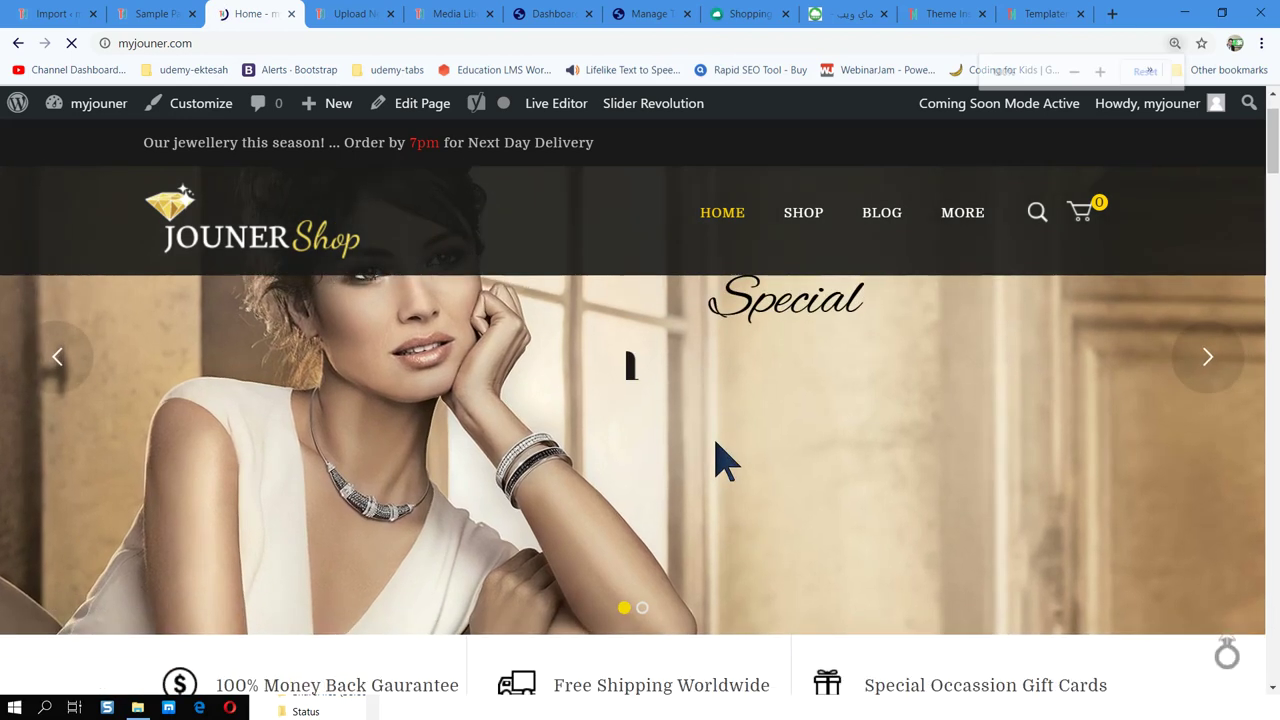
pyautogui.hotkey('ctrl', '-')
pyautogui.scroll(6, 610, 440)
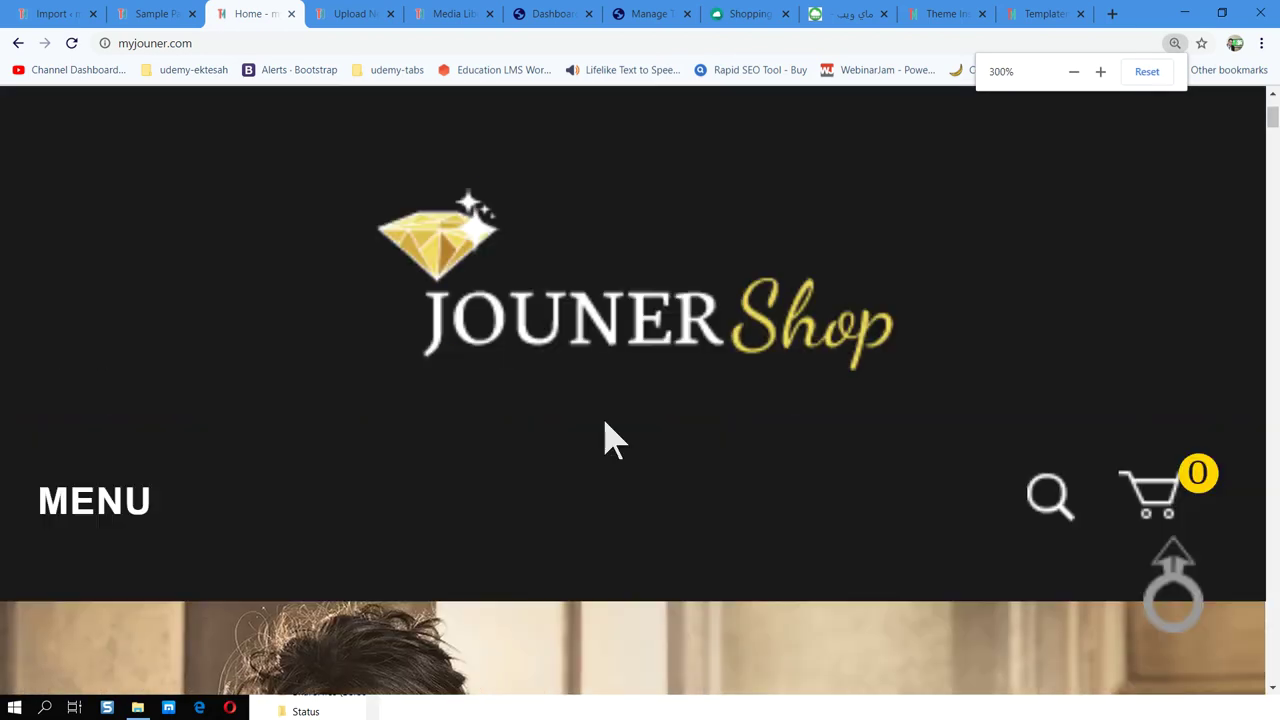
pyautogui.scroll(-4, 610, 437)
pyautogui.scroll(-2, 608, 437)
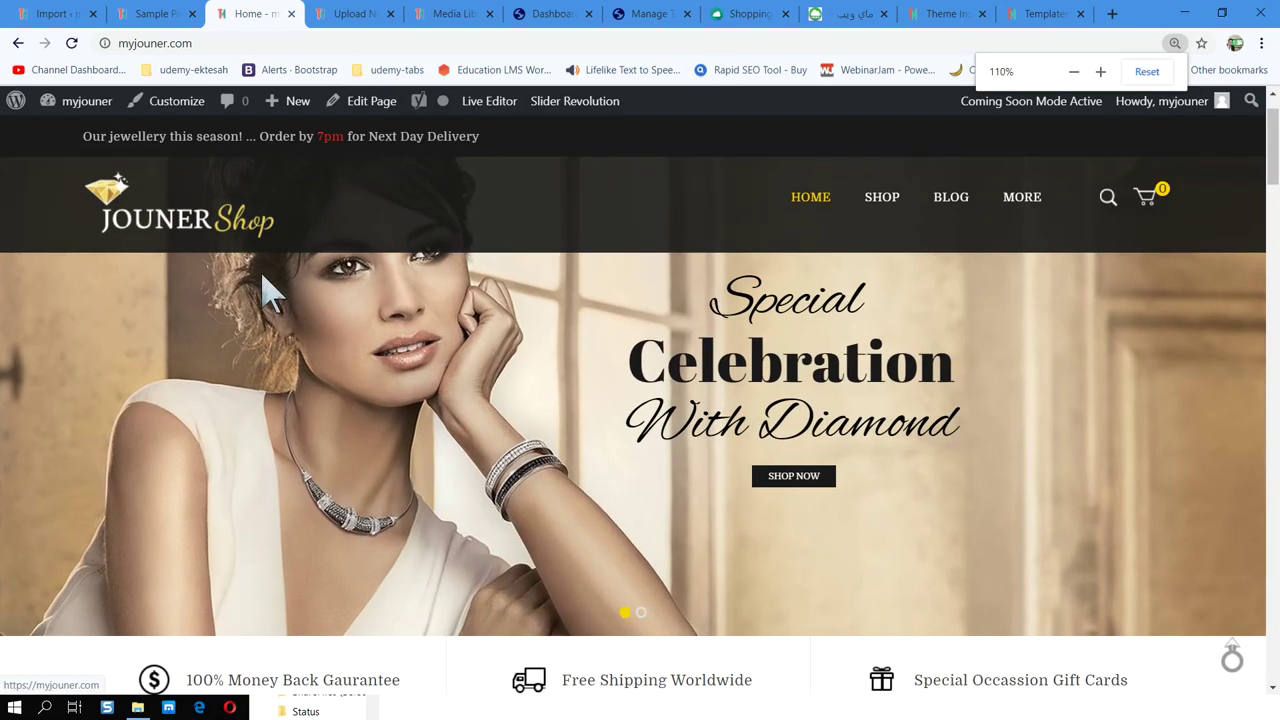
pyautogui.scroll(-1, 571, 414)
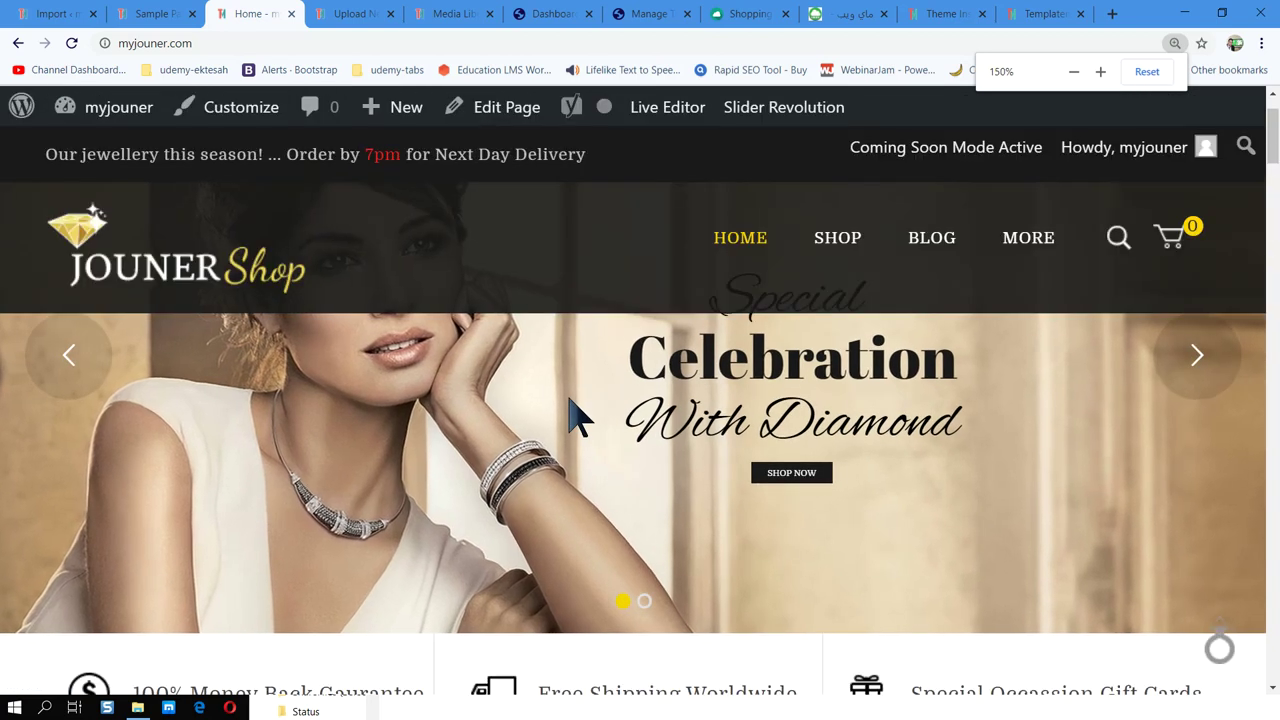
pyautogui.scroll(-2, 571, 414)
pyautogui.scroll(-8, 585, 415)
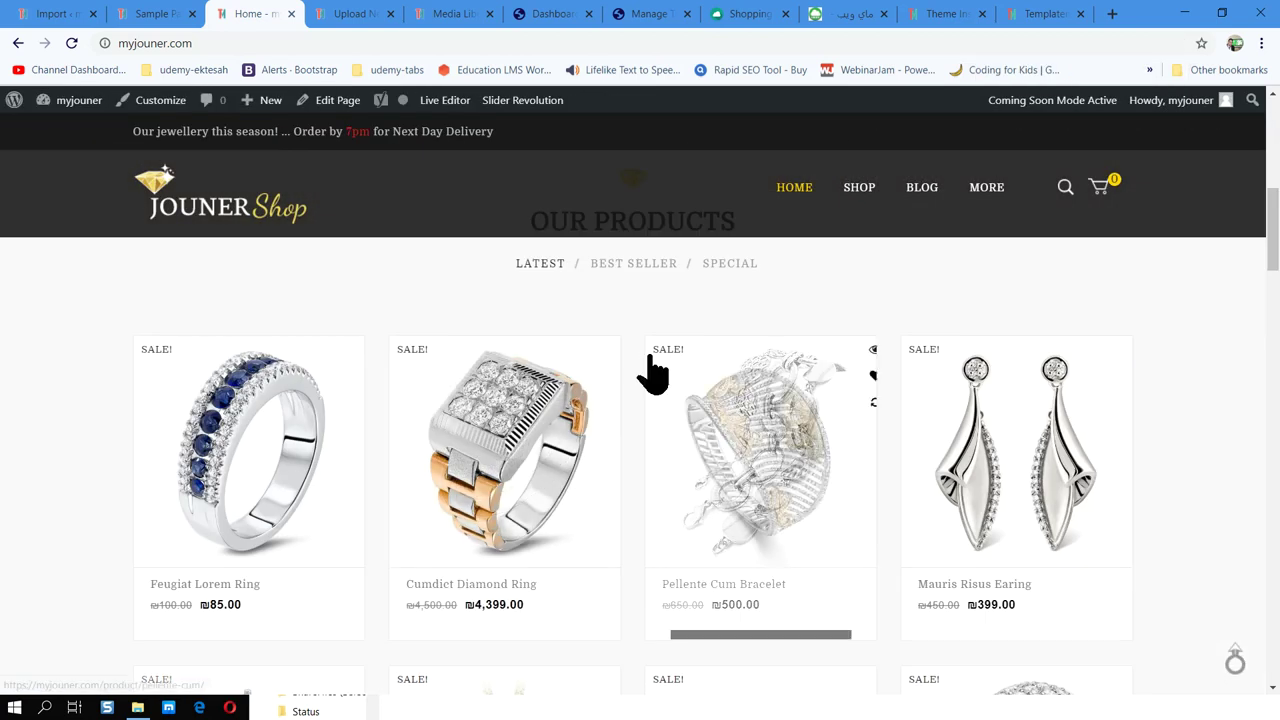
# Inspect the header logo image's markup and styles in DevTools, then close DevTools and launch the Customizer.
pyautogui.rightClick(222, 225)
pyautogui.click(335, 495)
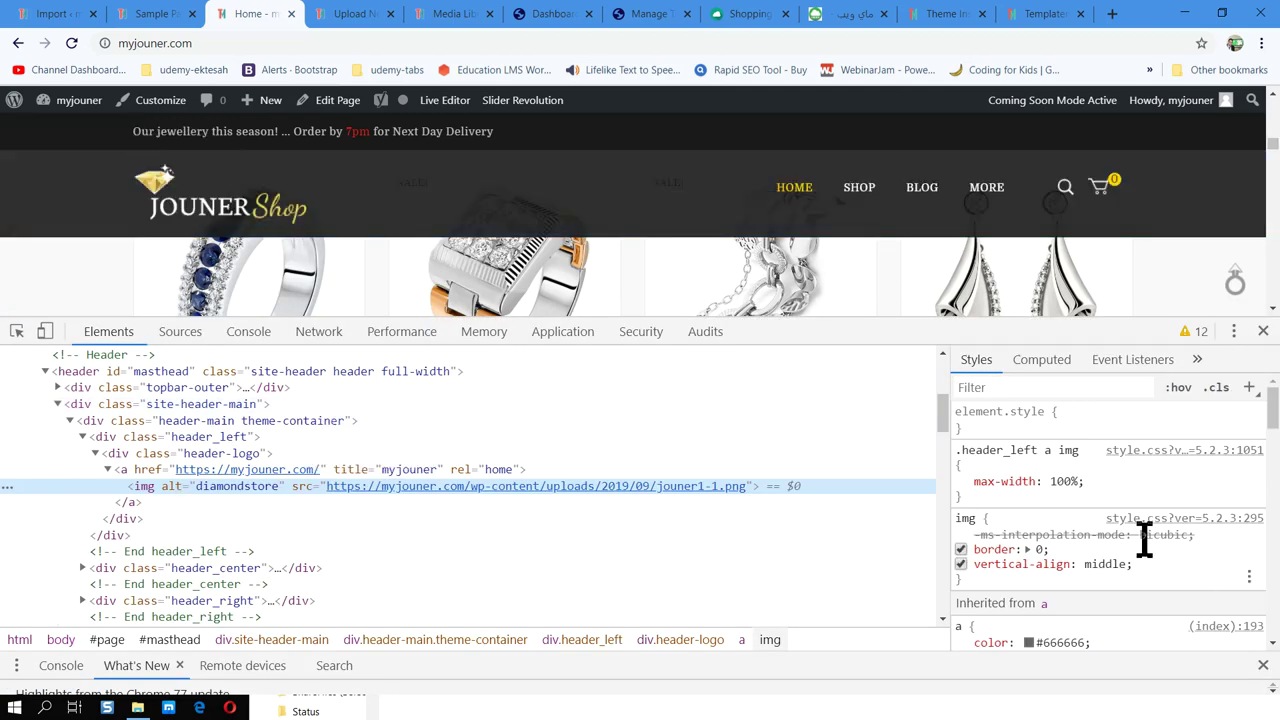
pyautogui.click(155, 100)
pyautogui.click(1262, 331)
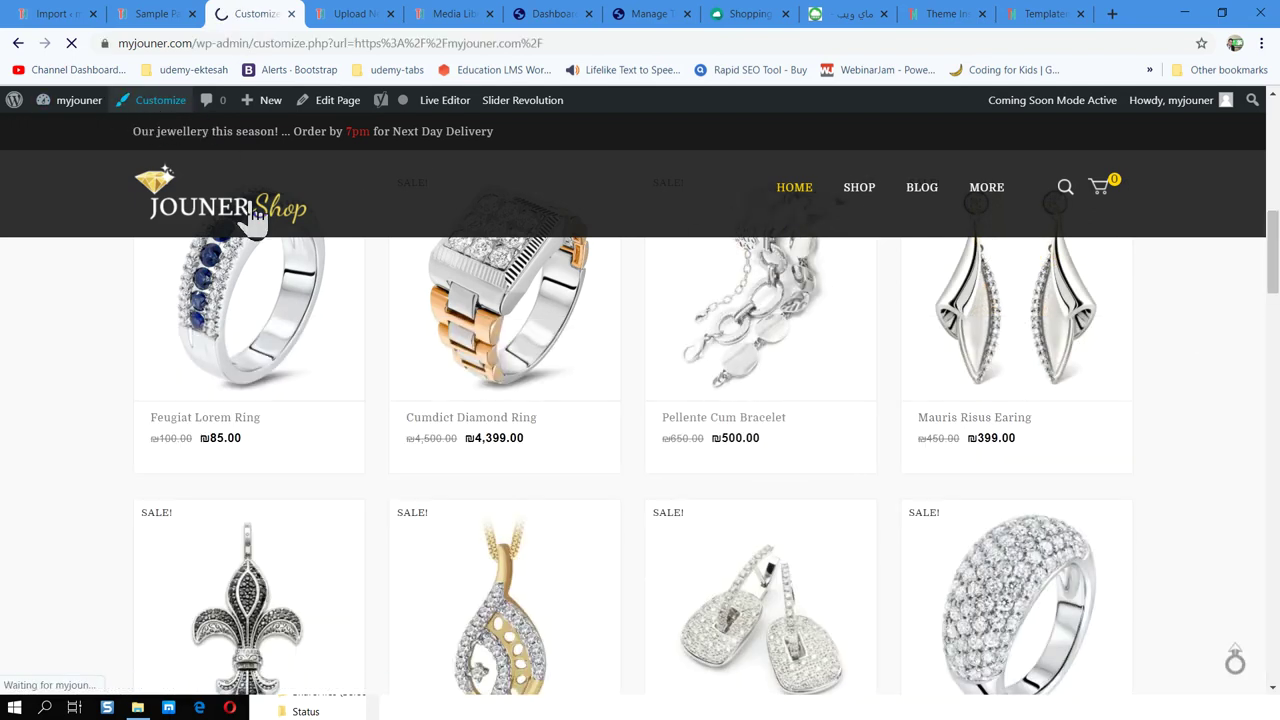
# Move through the open tabs (Sample Page, media upload) and return to the Customizer.
pyautogui.click(168, 14)
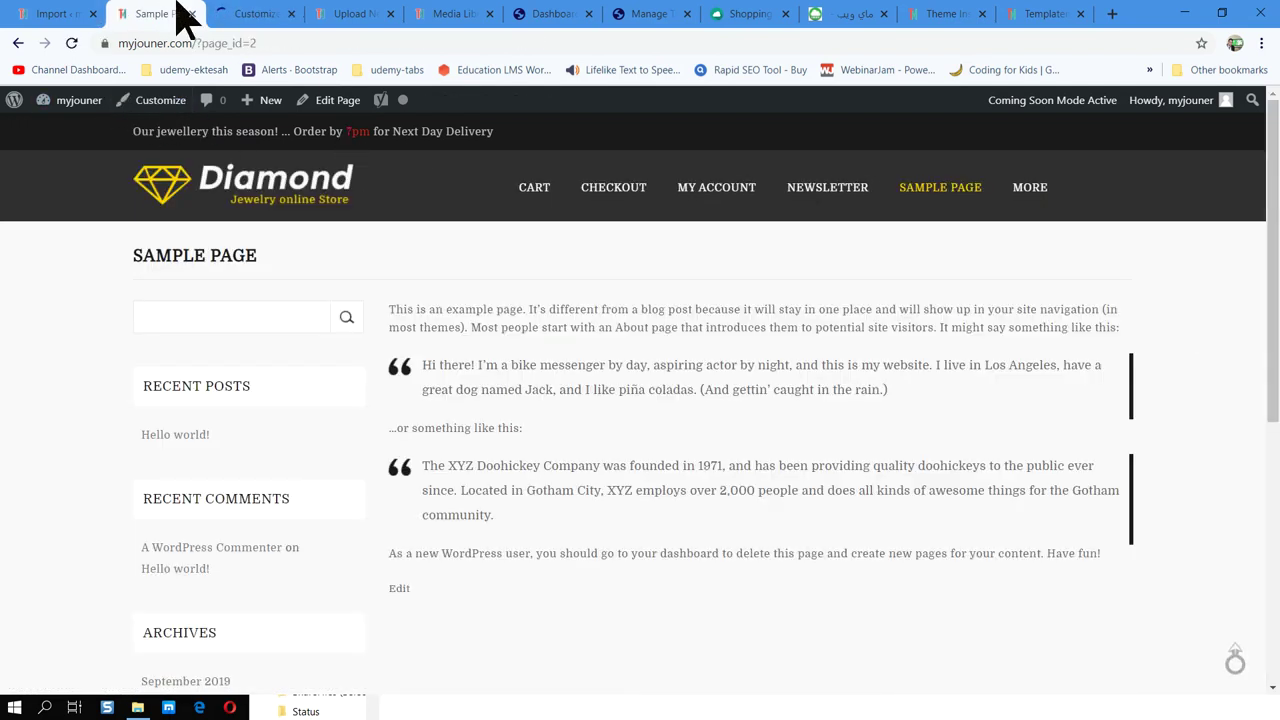
pyautogui.click(272, 14)
pyautogui.click(360, 14)
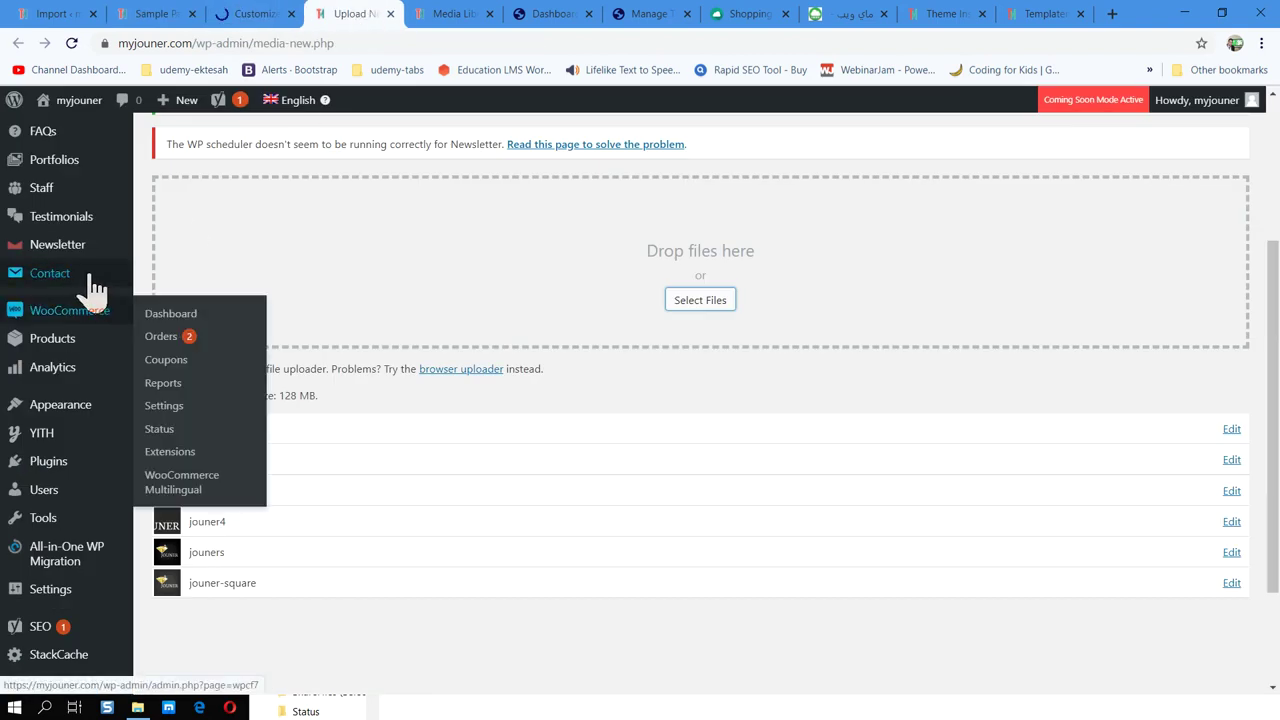
pyautogui.moveTo(75, 404)
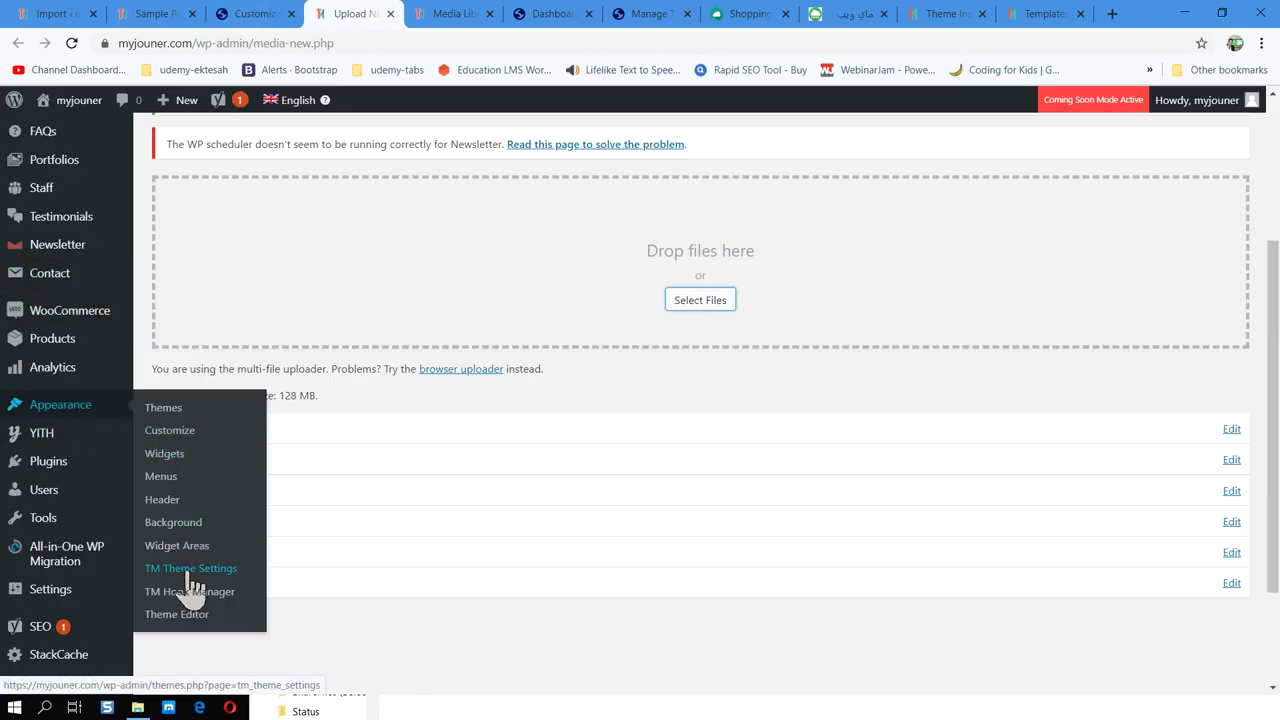
pyautogui.click(268, 15)
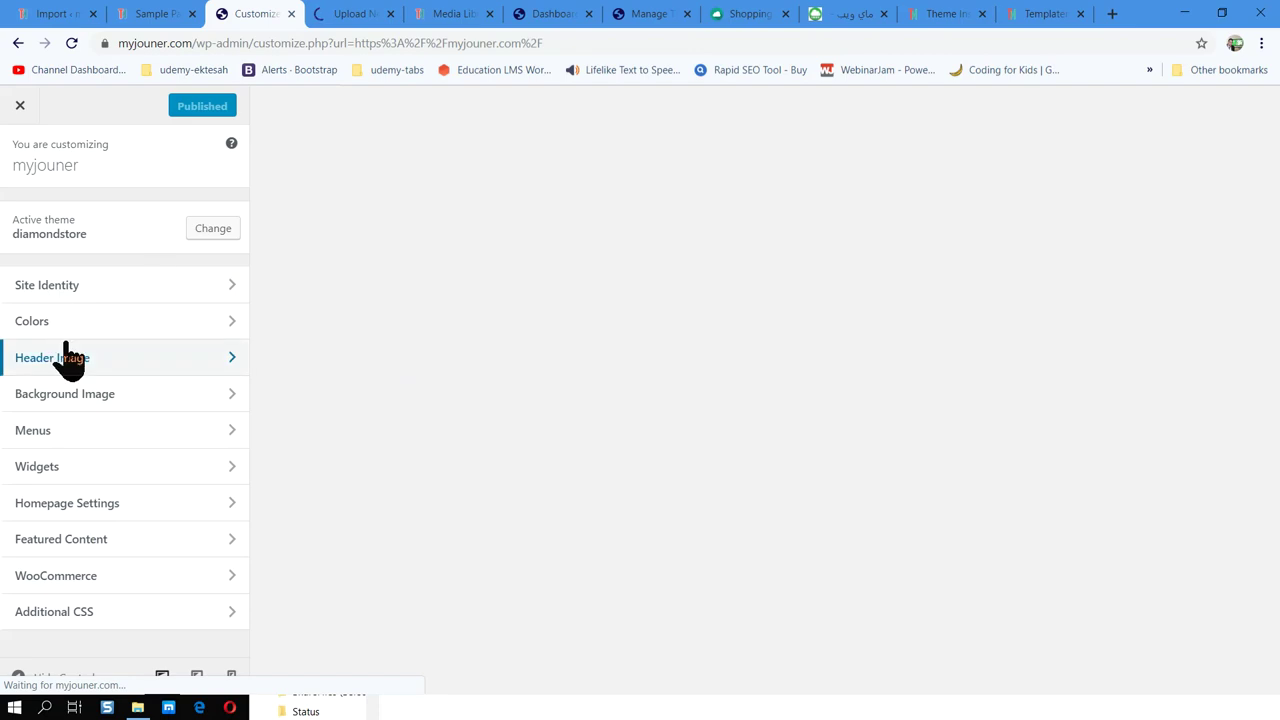
# Look over the Header Image and Site Identity sections, then return to Theme Settings.
pyautogui.click(95, 370)
pyautogui.click(22, 154)
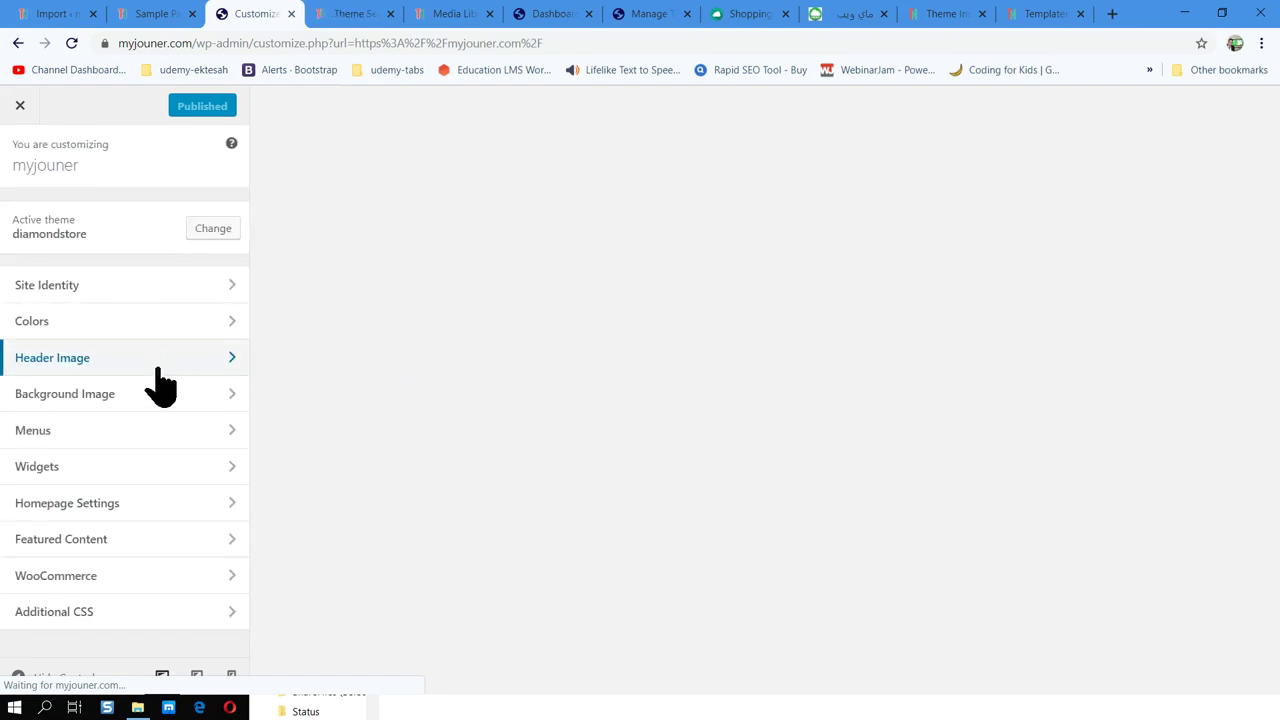
pyautogui.click(95, 292)
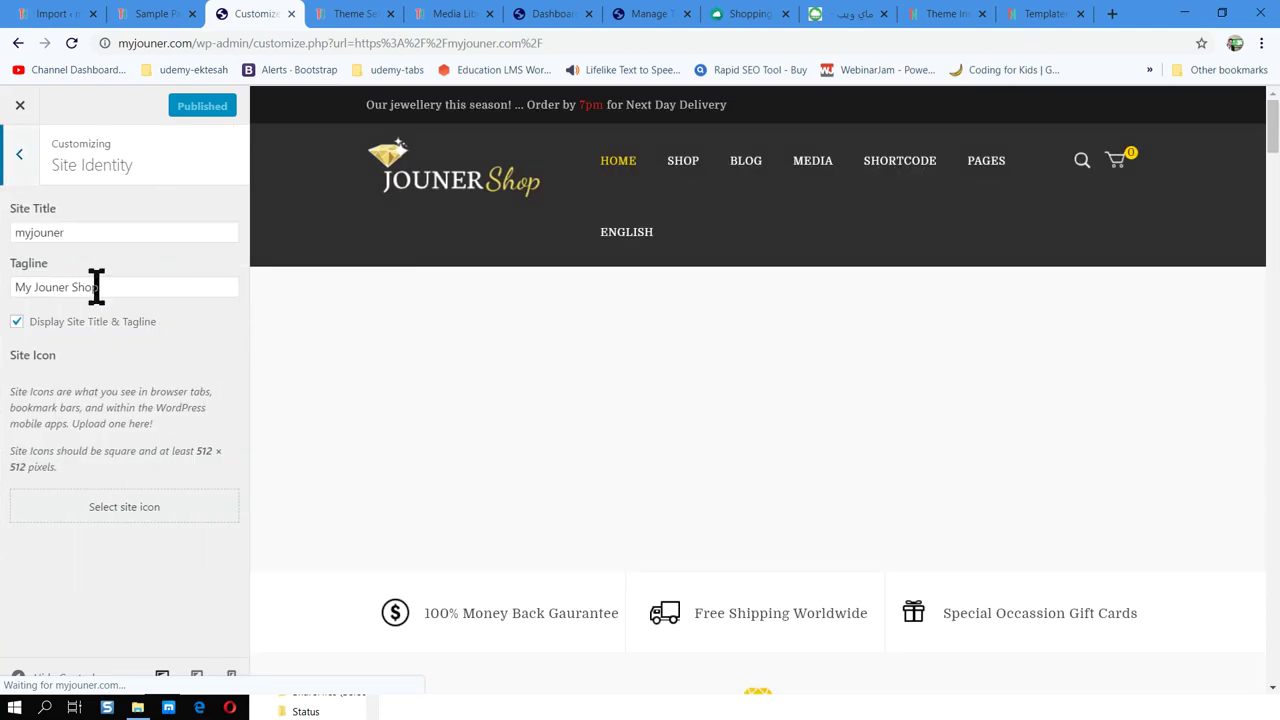
pyautogui.click(19, 155)
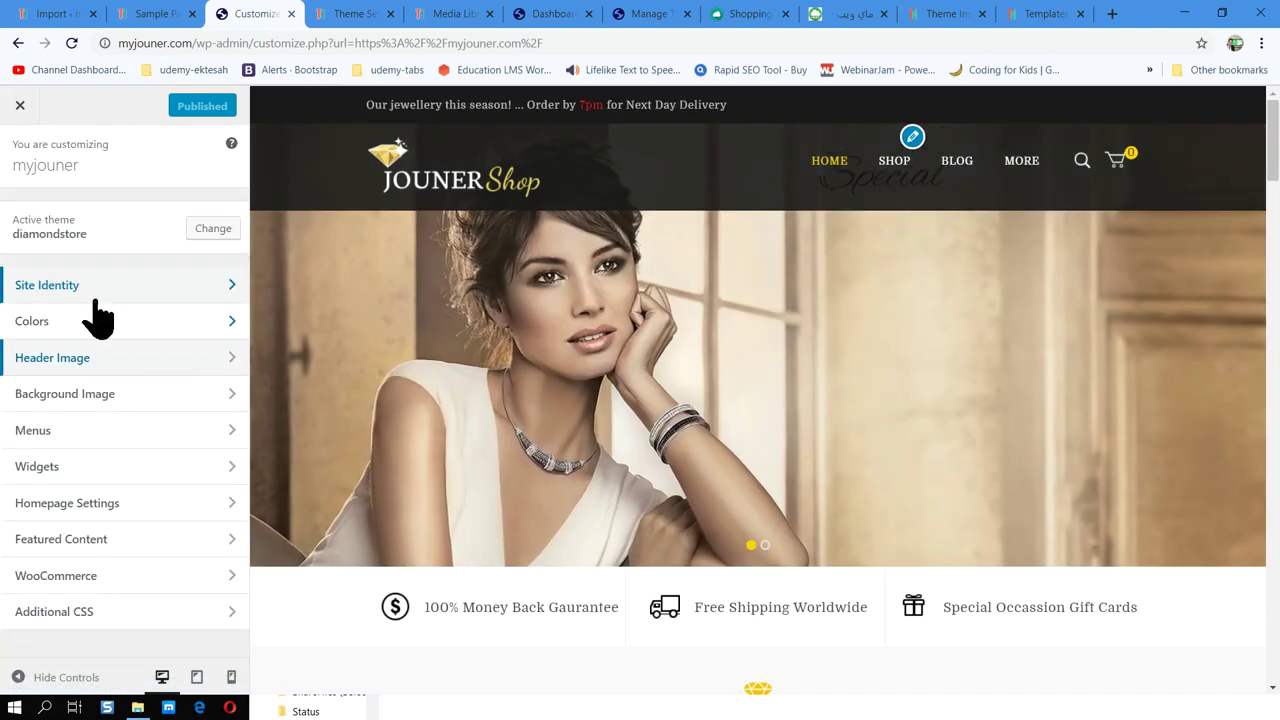
pyautogui.click(352, 14)
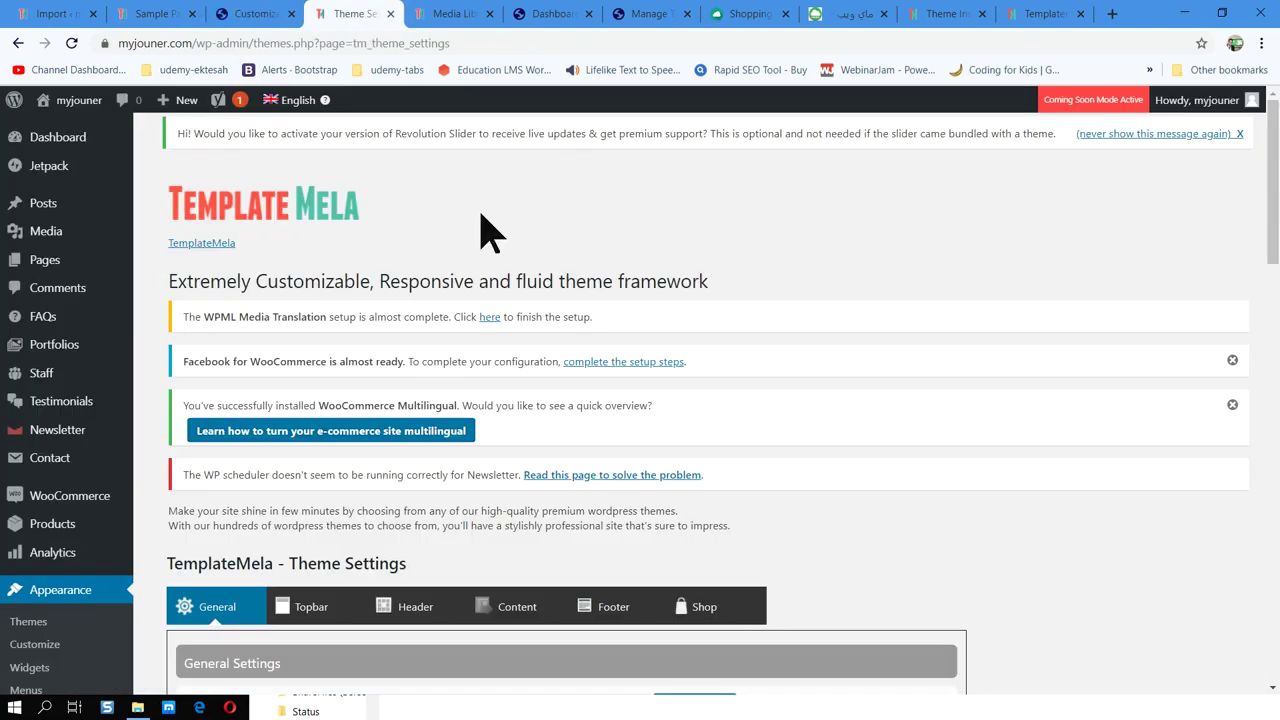
# Scroll through the TemplateMela Theme Settings page to review its options.
pyautogui.scroll(-4, 566, 443)
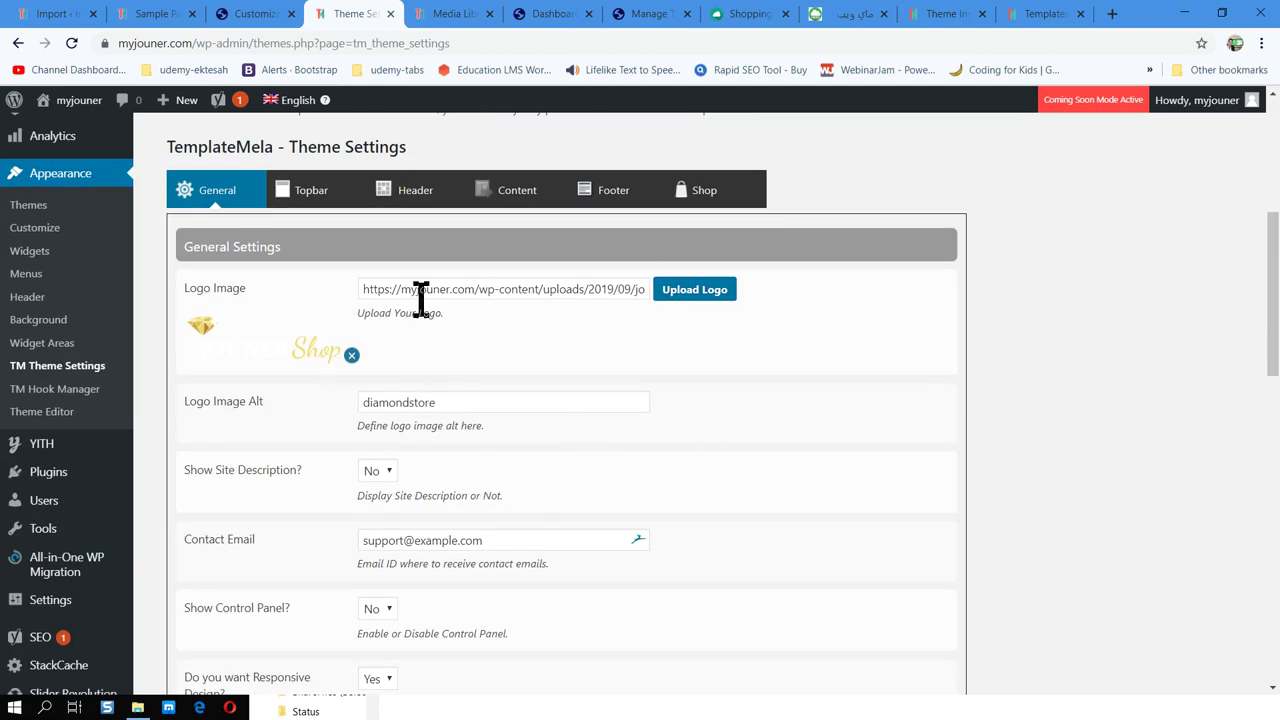
pyautogui.scroll(-2, 543, 451)
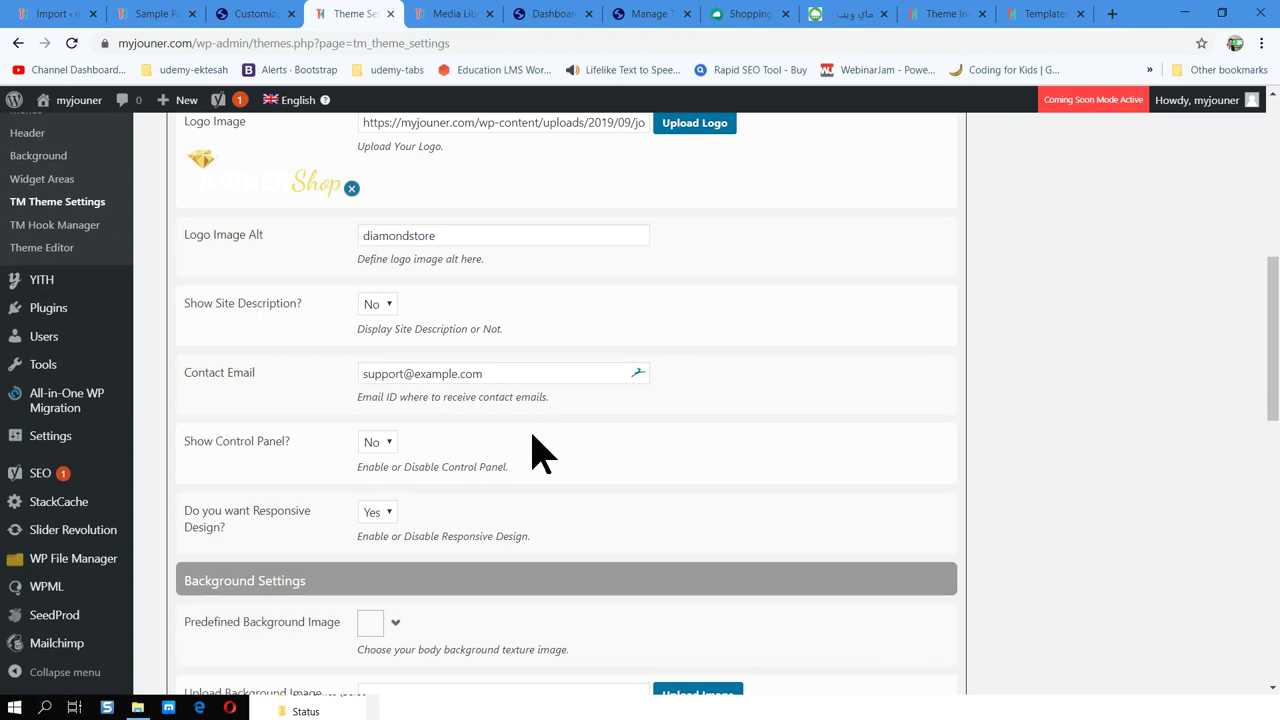
pyautogui.scroll(-4, 409, 423)
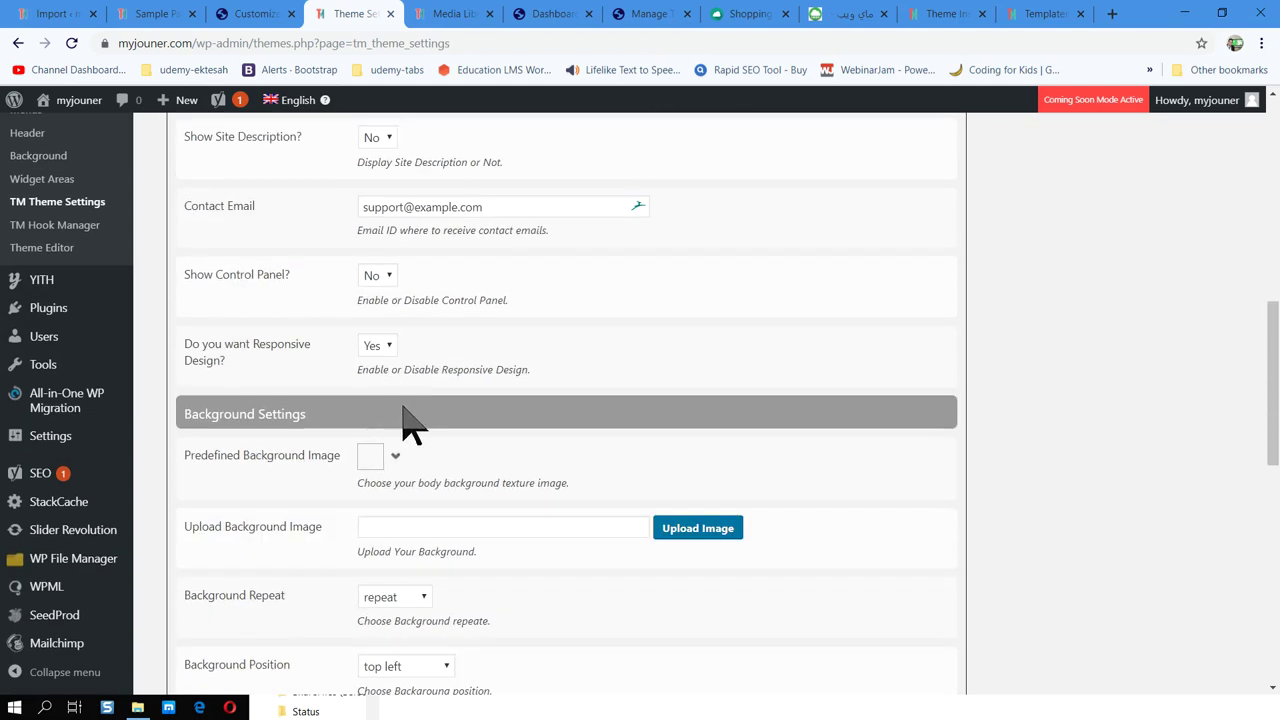
pyautogui.scroll(-5, 403, 405)
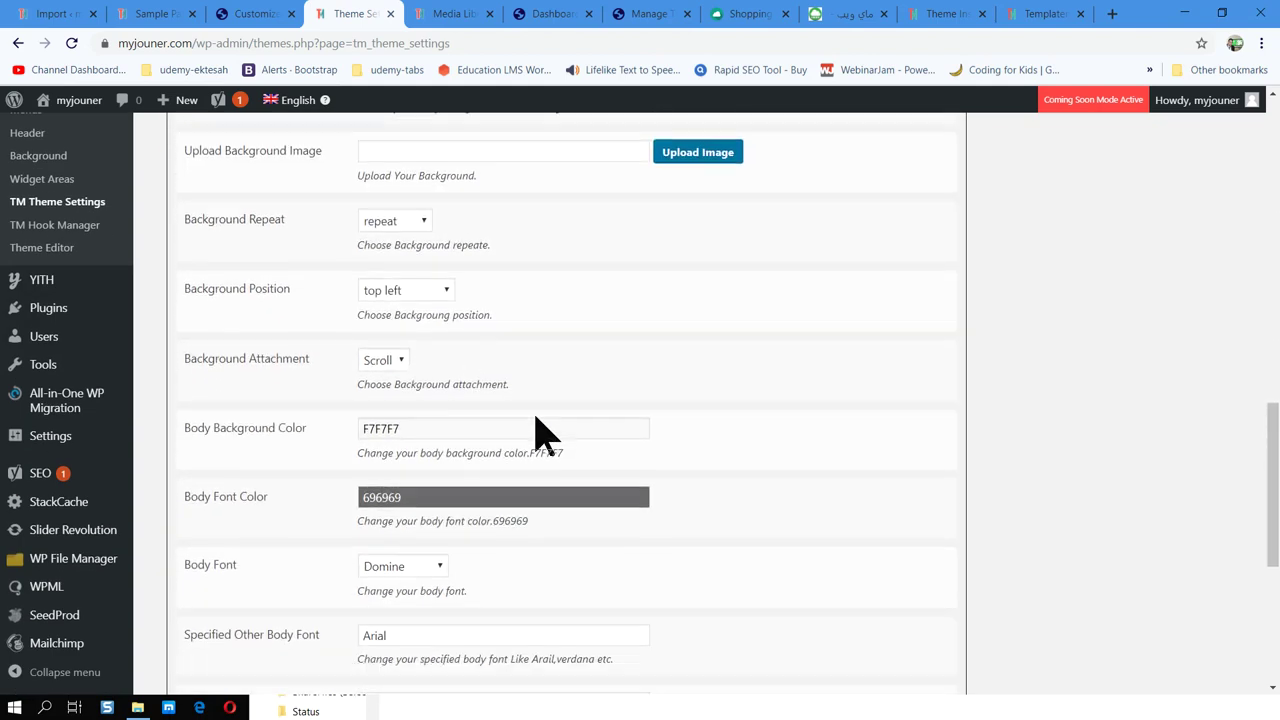
pyautogui.scroll(-3, 535, 418)
pyautogui.scroll(8, 509, 497)
pyautogui.scroll(5, 520, 488)
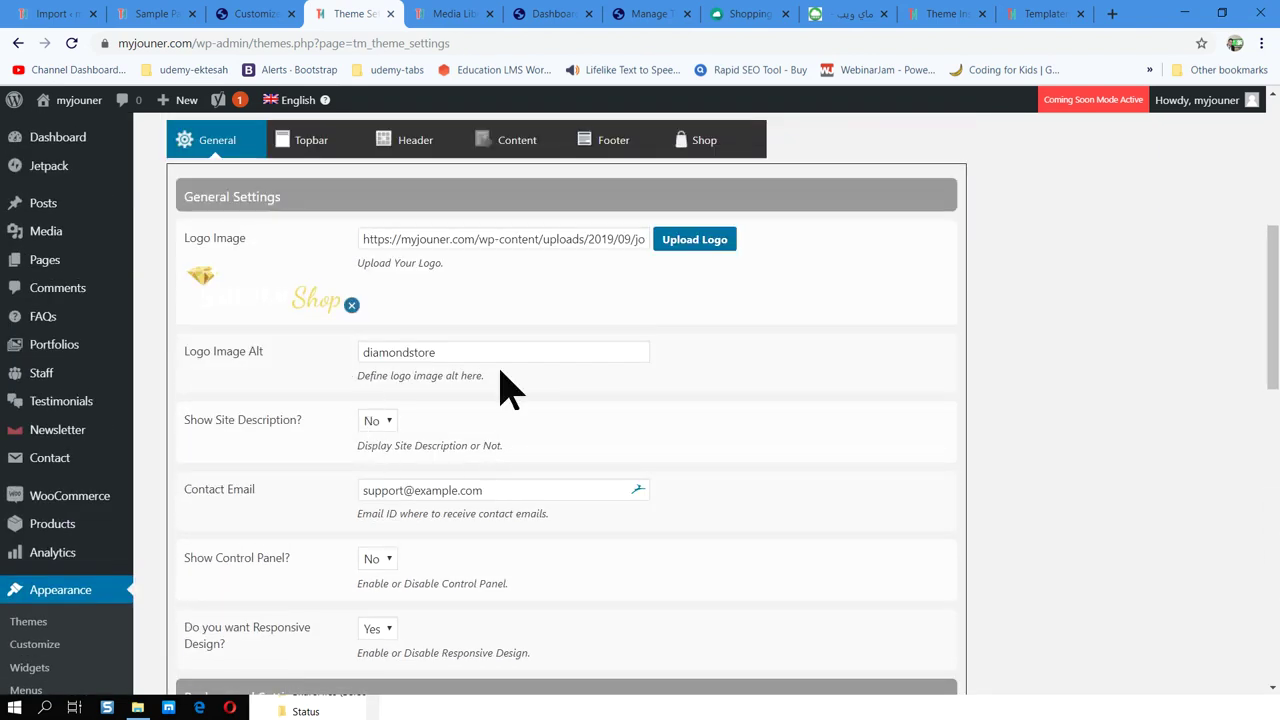
pyautogui.scroll(-1, 505, 389)
pyautogui.scroll(3, 383, 545)
# View the Header and General settings tabs, then show jouner1-1.png's Attachment Details.
pyautogui.click(428, 312)
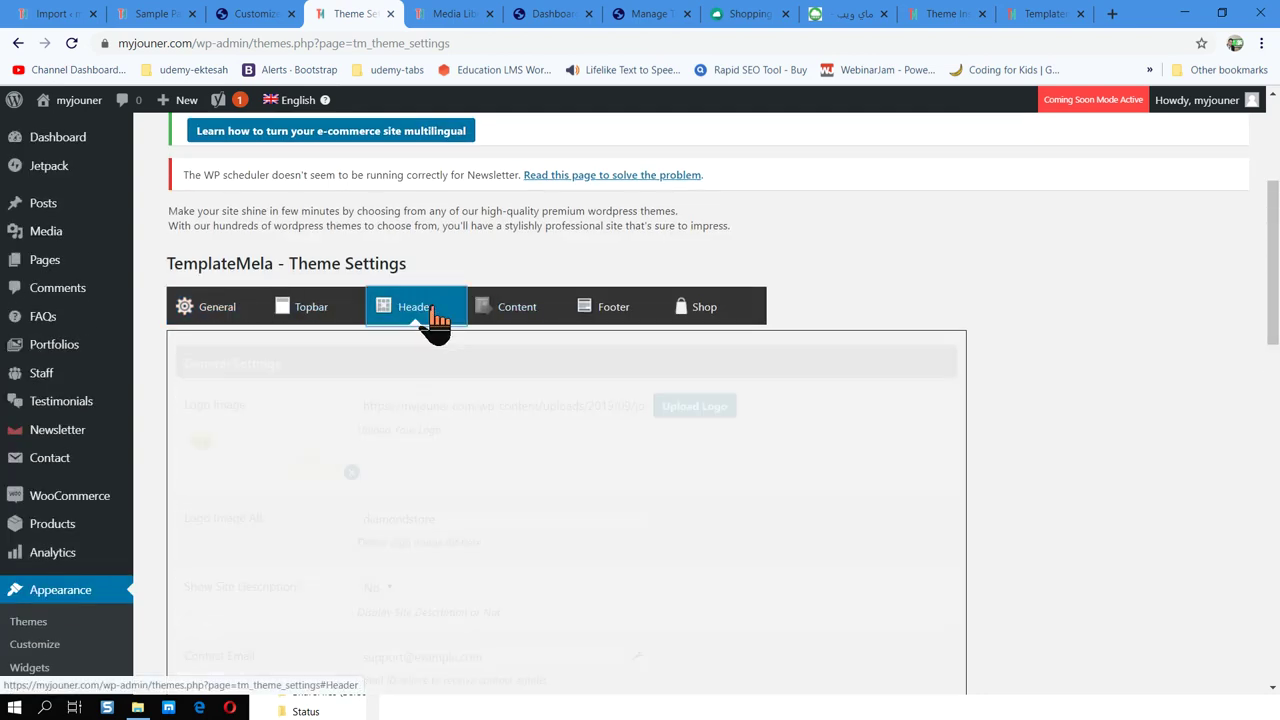
pyautogui.scroll(4, 594, 457)
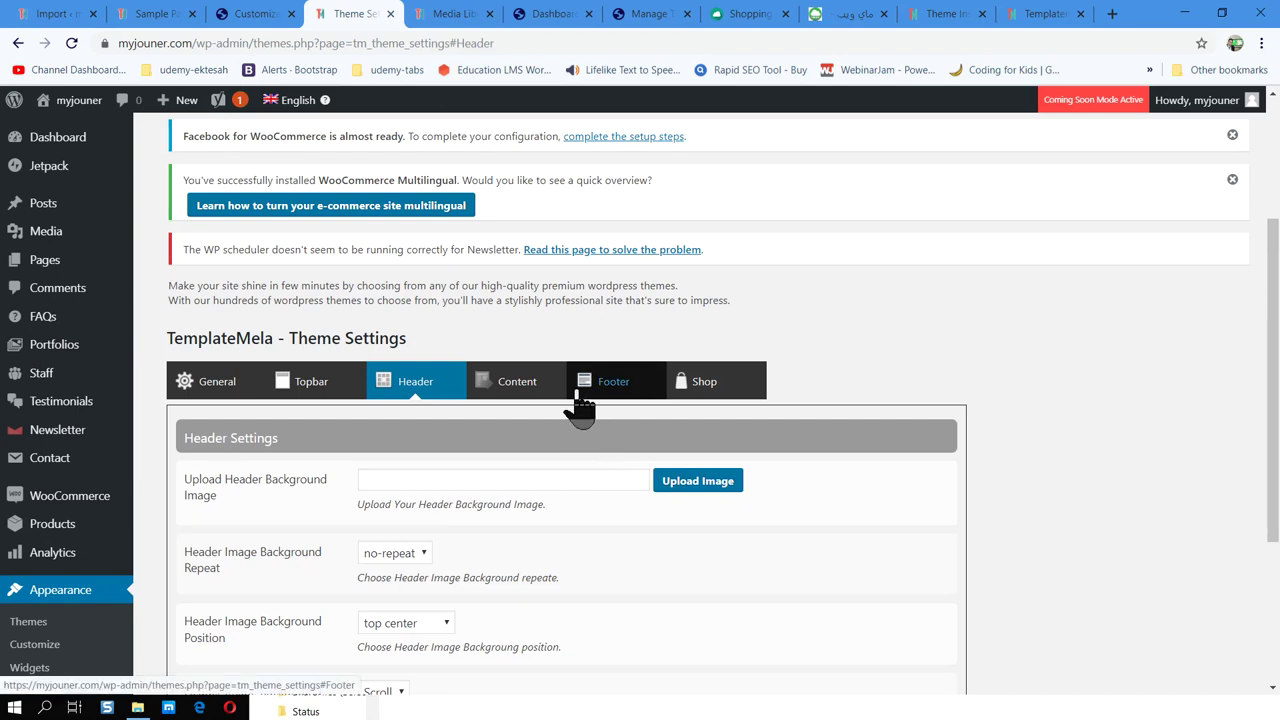
pyautogui.click(203, 381)
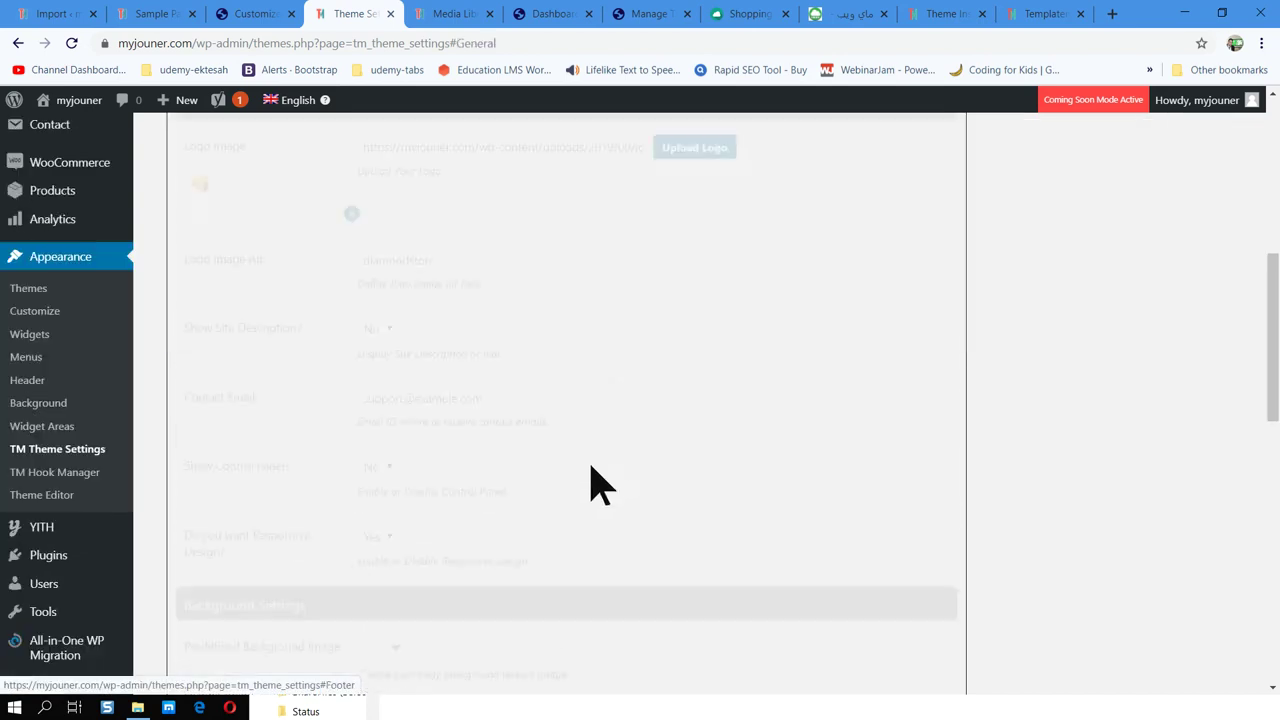
pyautogui.click(430, 14)
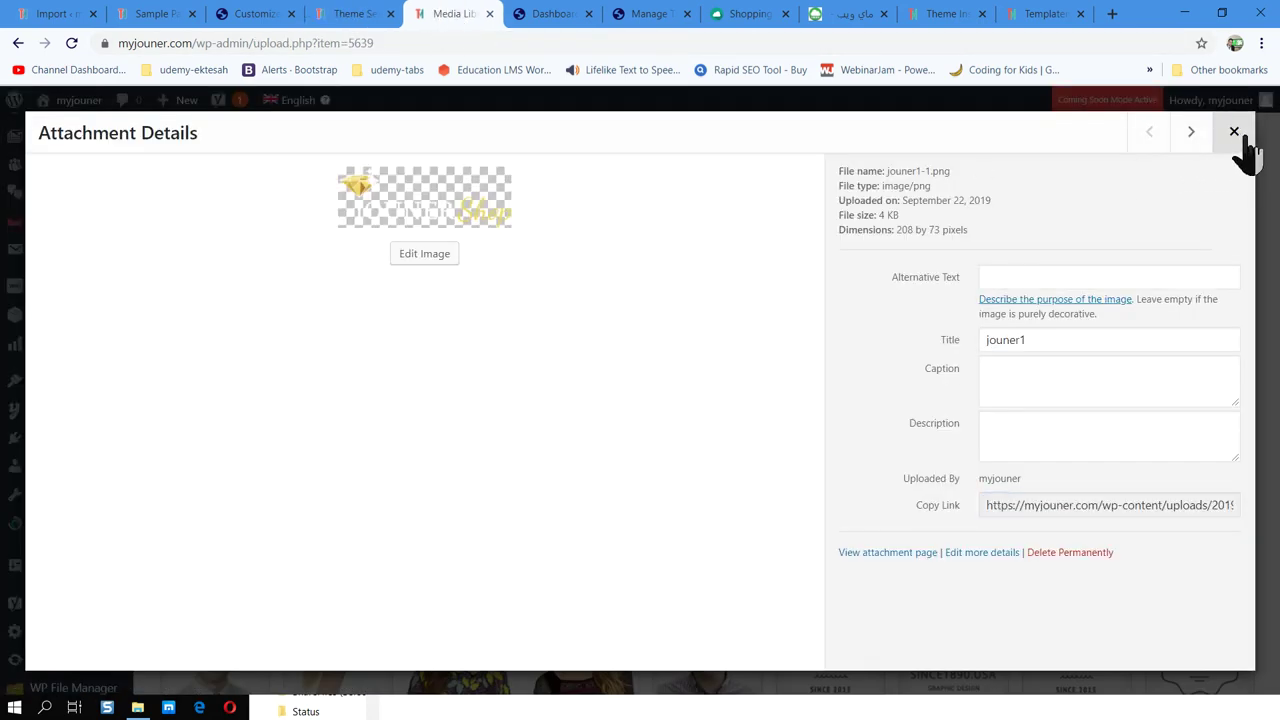
# Open the site home link in a new tab and load the plain myjouner.com URL.
pyautogui.click(1234, 131)
pyautogui.click(285, 14)
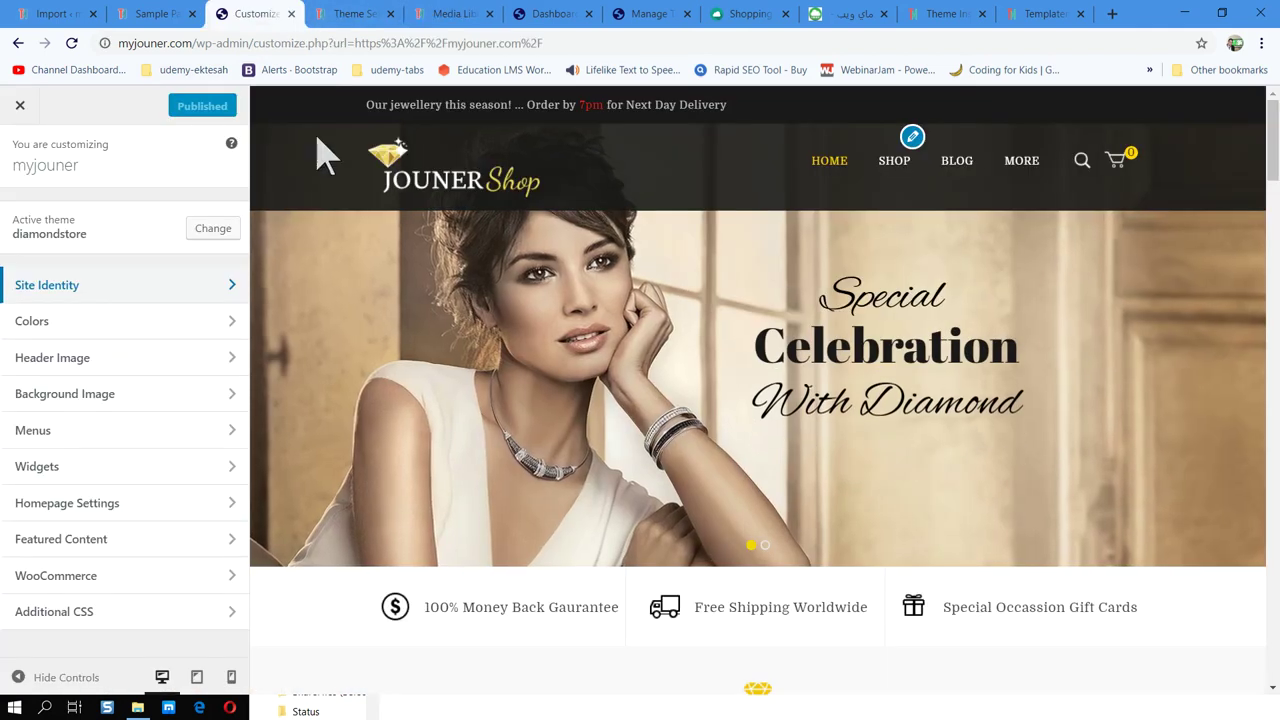
pyautogui.rightClick(423, 176)
pyautogui.click(450, 187)
pyautogui.click(340, 16)
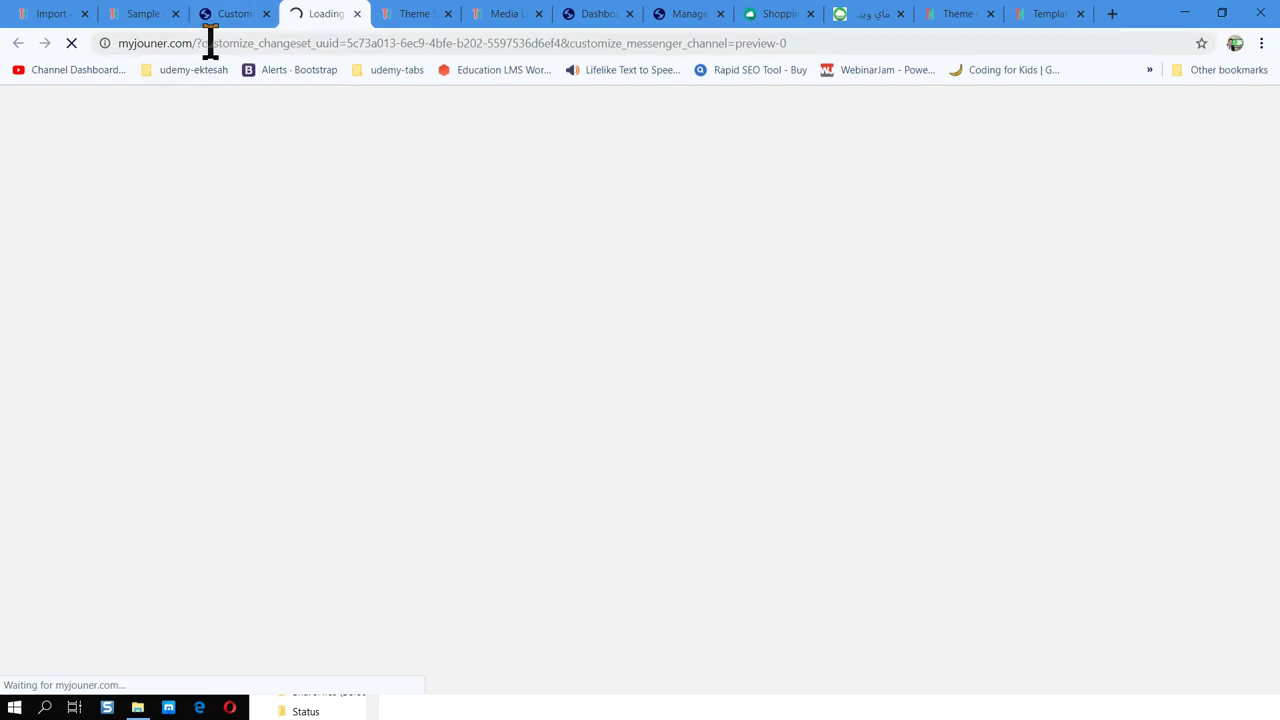
pyautogui.moveTo(195, 43); pyautogui.dragTo(971, 137)
pyautogui.press('Delete')
pyautogui.press('Return')
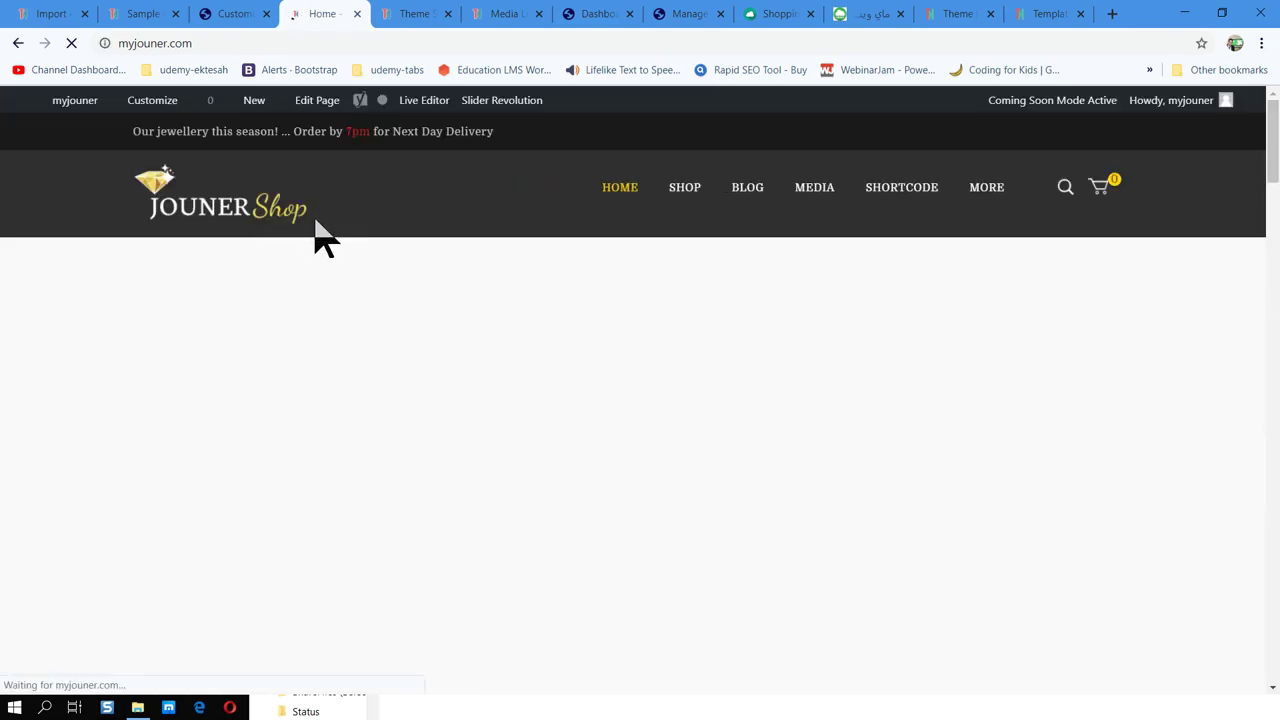
# Inspect the header logo image and add a new inspector-stylesheet rule for it.
pyautogui.rightClick(262, 226)
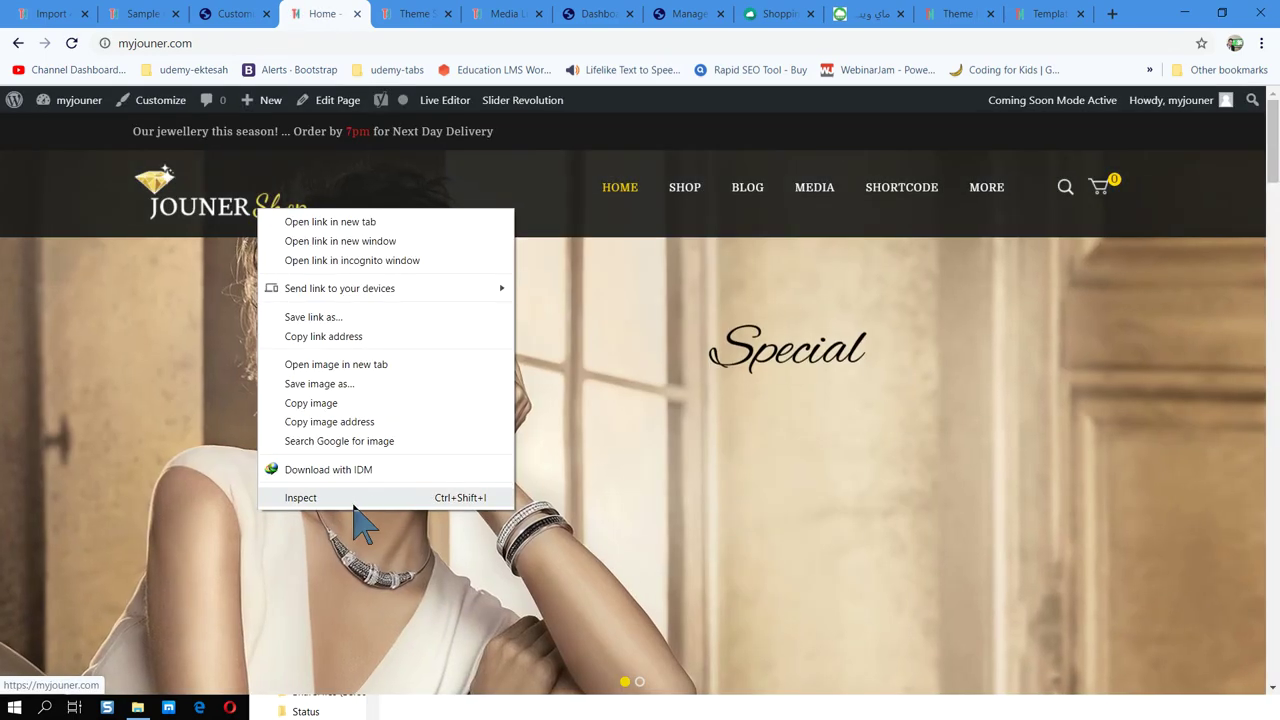
pyautogui.click(352, 496)
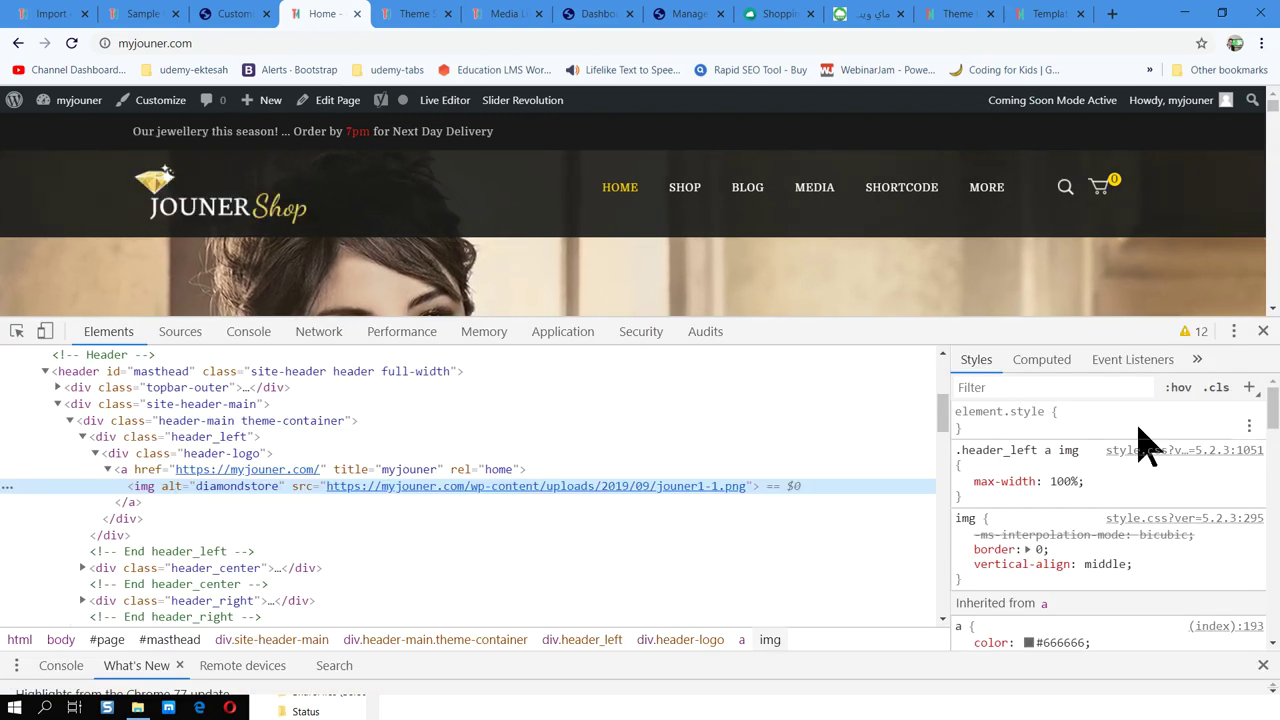
pyautogui.click(1249, 387)
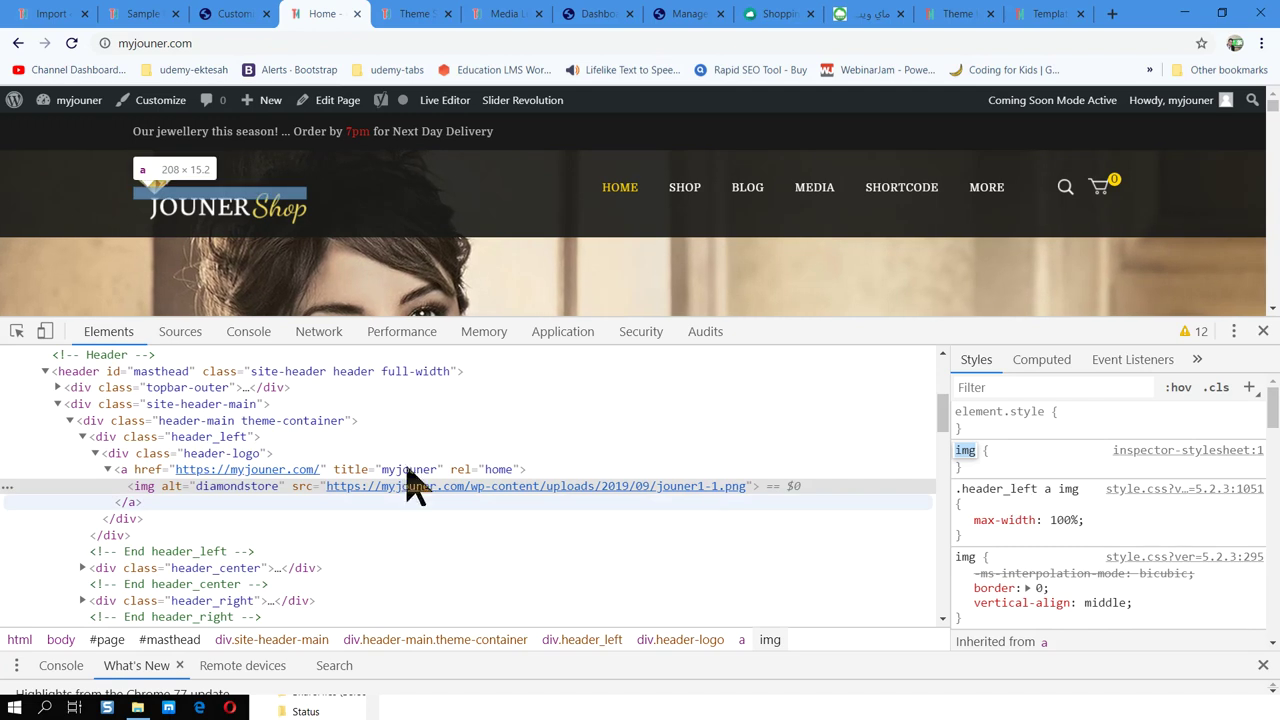
pyautogui.rightClick(183, 488)
# Give the new style rule the selector .header-logo a img, replacing the pasted logo selector.
pyautogui.moveTo(293, 283)
pyautogui.click(432, 368)
pyautogui.click(966, 450)
pyautogui.hotkey('ctrl', 'v')
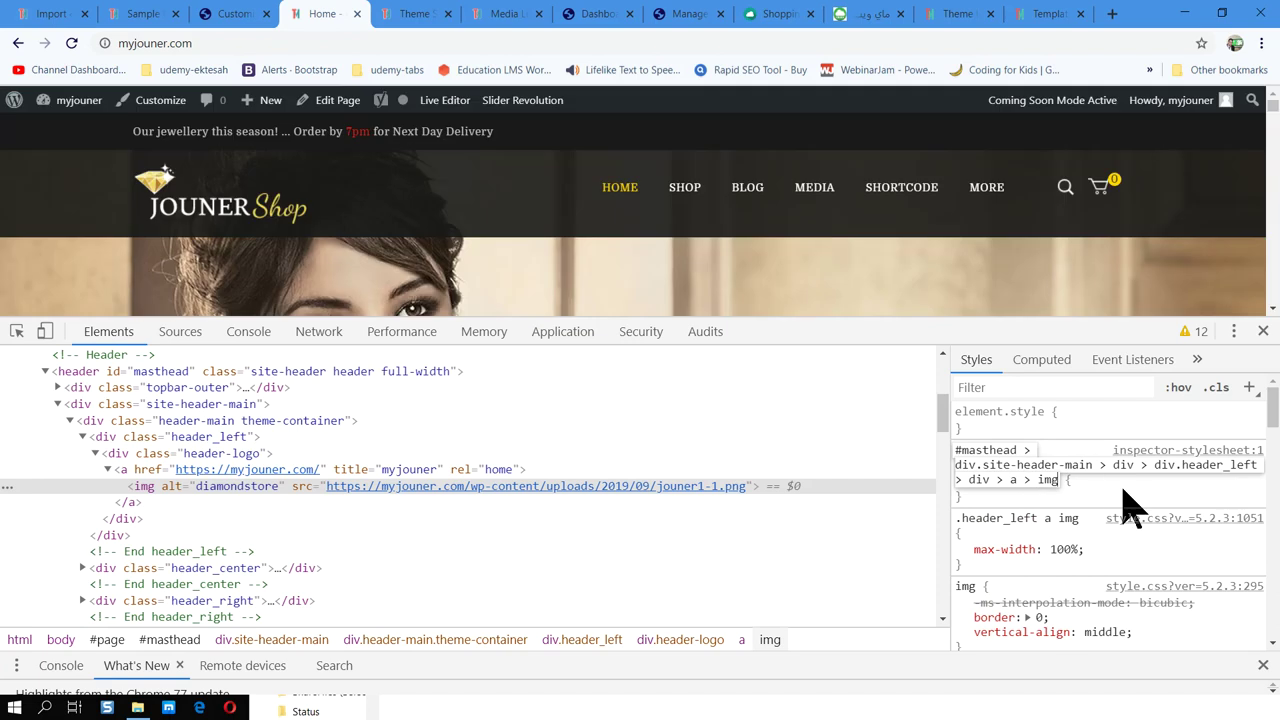
pyautogui.click(1129, 509)
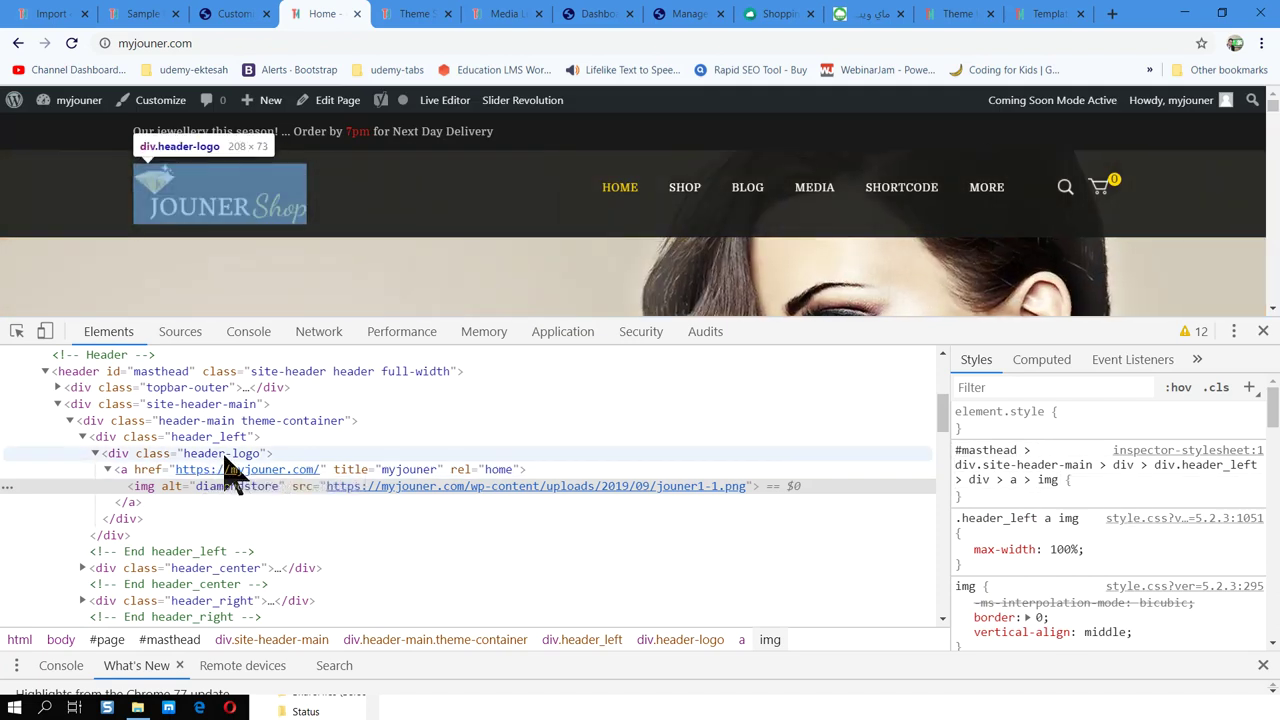
pyautogui.click(982, 467)
pyautogui.write('.header-l')
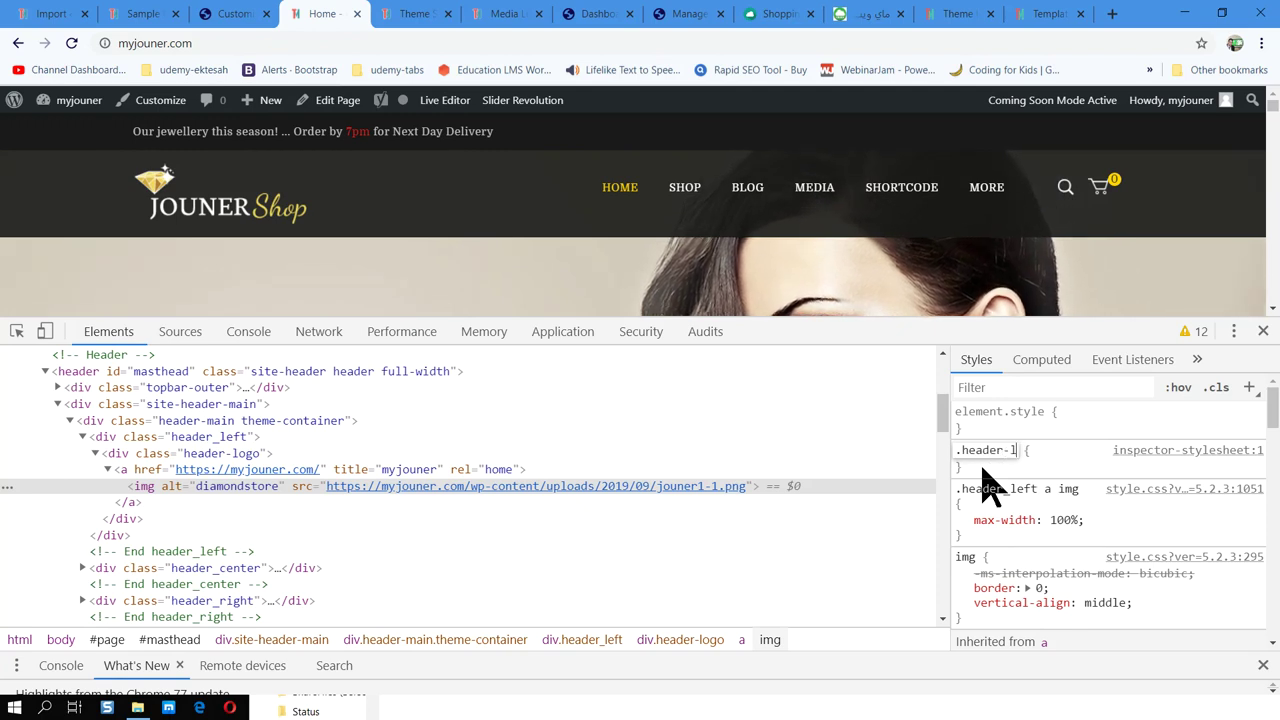
pyautogui.write('ogo a img')
pyautogui.press('Return')
# Add width: 150px, nudge the value to compare sizes, then copy the rule and close DevTools.
pyautogui.write('width: ')
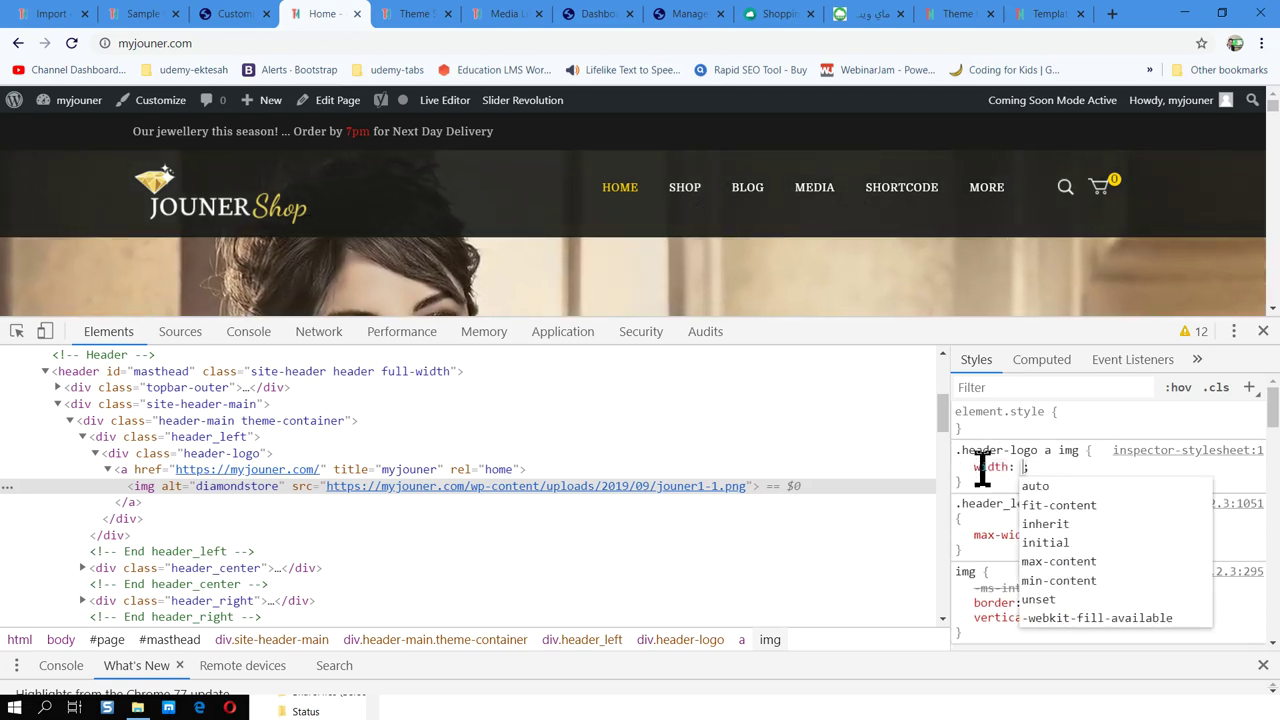
pyautogui.write('150px')
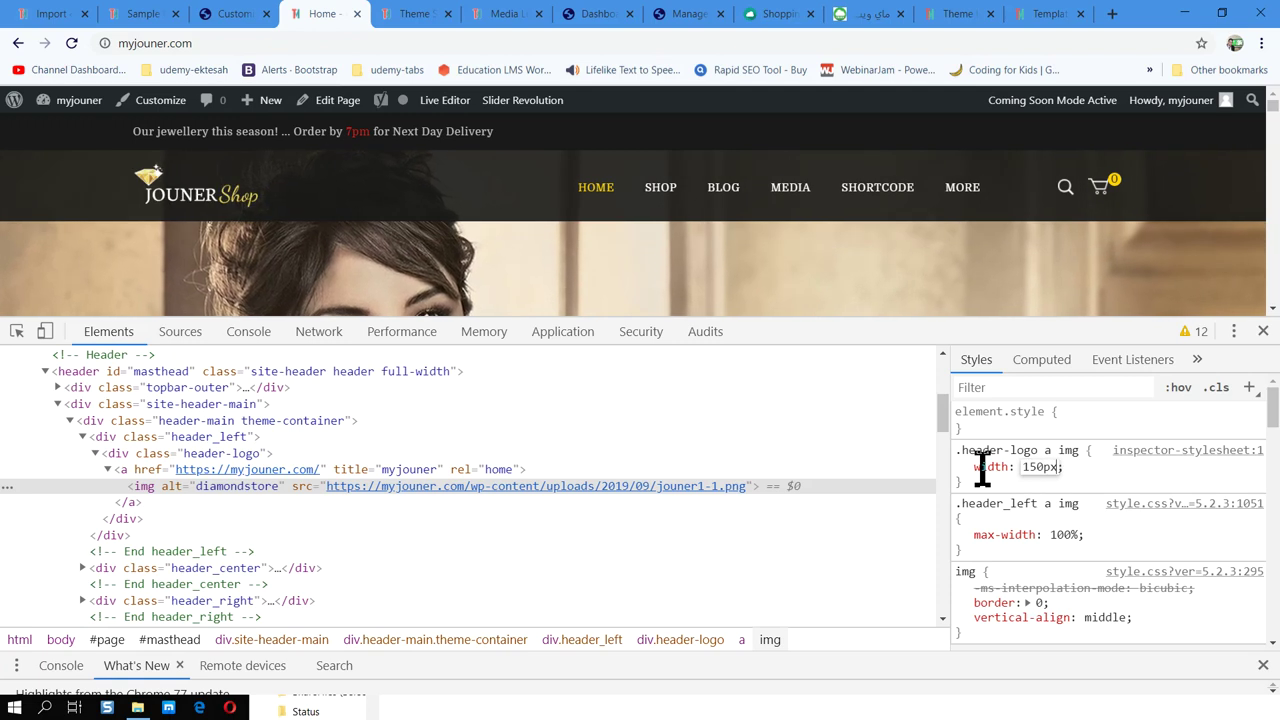
pyautogui.press('Up')
pyautogui.press('Up')
pyautogui.press('Up')
pyautogui.press('Up')
pyautogui.press('Up')
pyautogui.press('Up')
pyautogui.press('Up')
pyautogui.press('Up')
pyautogui.press('Up')
pyautogui.press('Up')
pyautogui.press('Up')
pyautogui.press('Up')
pyautogui.press('Up')
pyautogui.press('Up')
pyautogui.press('Up')
pyautogui.press('Up')
pyautogui.press('Up')
pyautogui.press('Up')
pyautogui.press('Up')
pyautogui.press('Up')
pyautogui.press('Up')
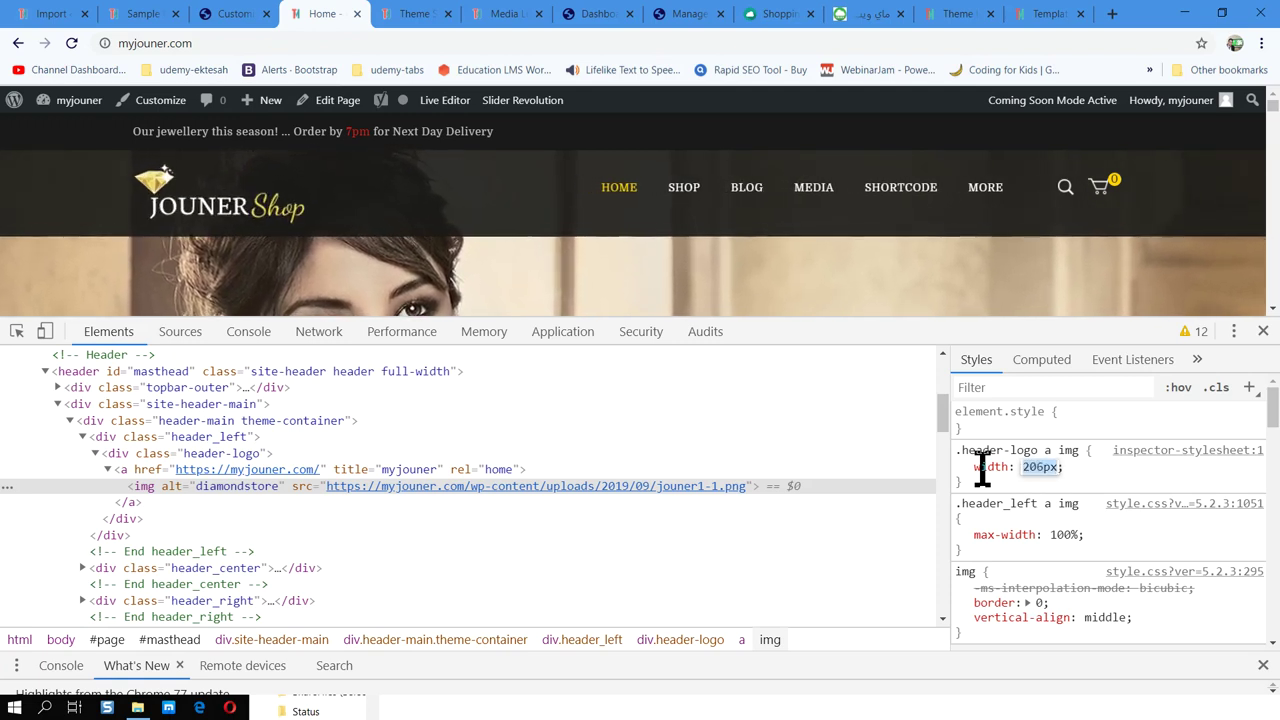
pyautogui.press('Down')
pyautogui.press('Down')
pyautogui.press('Down')
pyautogui.press('Down')
pyautogui.press('Down')
pyautogui.press('Down')
pyautogui.press('Down')
pyautogui.press('Down')
pyautogui.press('Down')
pyautogui.press('Down')
pyautogui.press('Down')
pyautogui.press('Down')
pyautogui.press('Down')
pyautogui.press('Down')
pyautogui.press('Down')
pyautogui.press('Down')
pyautogui.press('Down')
pyautogui.press('Down')
pyautogui.press('Down')
pyautogui.press('Down')
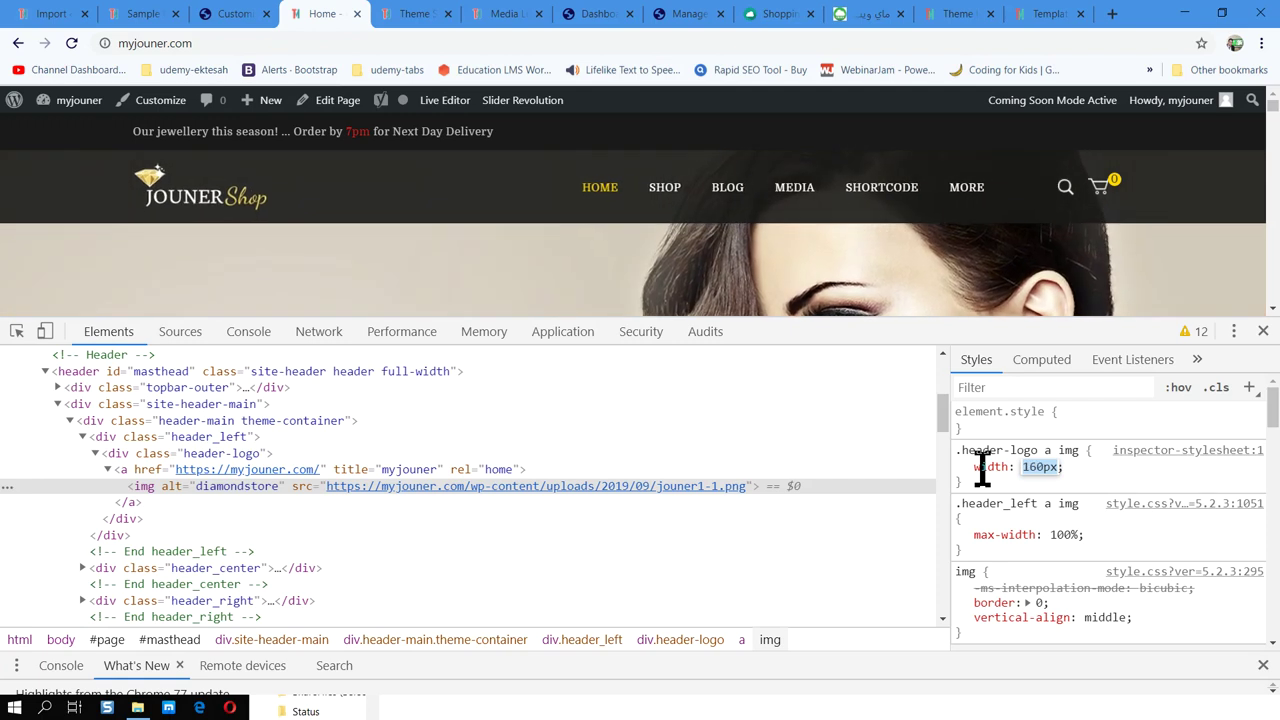
pyautogui.press('Down')
pyautogui.press('Down')
pyautogui.press('Down')
pyautogui.press('Down')
pyautogui.press('Down')
pyautogui.press('Down')
pyautogui.press('Down')
pyautogui.press('Down')
pyautogui.press('Down')
pyautogui.press('Down')
pyautogui.press('Down')
pyautogui.press('Down')
pyautogui.press('Down')
pyautogui.press('Down')
pyautogui.press('Down')
pyautogui.press('Down')
pyautogui.press('Down')
pyautogui.press('Down')
pyautogui.press('Down')
pyautogui.press('Down')
pyautogui.press('Down')
pyautogui.press('Down')
pyautogui.press('Down')
pyautogui.press('Down')
pyautogui.press('Down')
pyautogui.press('Down')
pyautogui.press('Down')
pyautogui.press('Down')
pyautogui.press('Down')
pyautogui.press('Down')
pyautogui.press('Down')
pyautogui.press('Down')
pyautogui.press('Down')
pyautogui.press('Down')
pyautogui.press('Down')
pyautogui.press('Down')
pyautogui.press('Down')
pyautogui.press('Down')
pyautogui.press('Down')
pyautogui.press('Down')
pyautogui.press('Up')
pyautogui.press('Up')
pyautogui.press('Up')
pyautogui.press('Up')
pyautogui.press('Up')
pyautogui.press('Up')
pyautogui.press('Up')
pyautogui.press('Up')
pyautogui.press('Up')
pyautogui.press('Up')
pyautogui.press('Up')
pyautogui.press('Up')
pyautogui.press('Up')
pyautogui.press('Up')
pyautogui.press('Up')
pyautogui.press('Up')
pyautogui.press('Up')
pyautogui.press('Up')
pyautogui.press('Up')
pyautogui.press('Up')
pyautogui.press('Up')
pyautogui.press('Up')
pyautogui.press('Up')
pyautogui.press('Up')
pyautogui.press('Up')
pyautogui.press('Up')
pyautogui.press('Up')
pyautogui.press('Up')
pyautogui.press('Up')
pyautogui.press('Up')
pyautogui.press('Up')
pyautogui.press('Up')
pyautogui.press('Up')
pyautogui.press('Up')
pyautogui.press('Up')
pyautogui.press('Up')
pyautogui.press('Up')
pyautogui.press('Up')
pyautogui.press('Up')
pyautogui.press('Up')
pyautogui.press('Down')
pyautogui.press('Down')
pyautogui.press('Down')
pyautogui.press('Down')
pyautogui.press('Down')
pyautogui.press('Down')
pyautogui.press('Down')
pyautogui.press('Down')
pyautogui.press('Down')
pyautogui.press('Down')
pyautogui.press('Down')
pyautogui.press('Down')
pyautogui.press('Down')
pyautogui.press('Down')
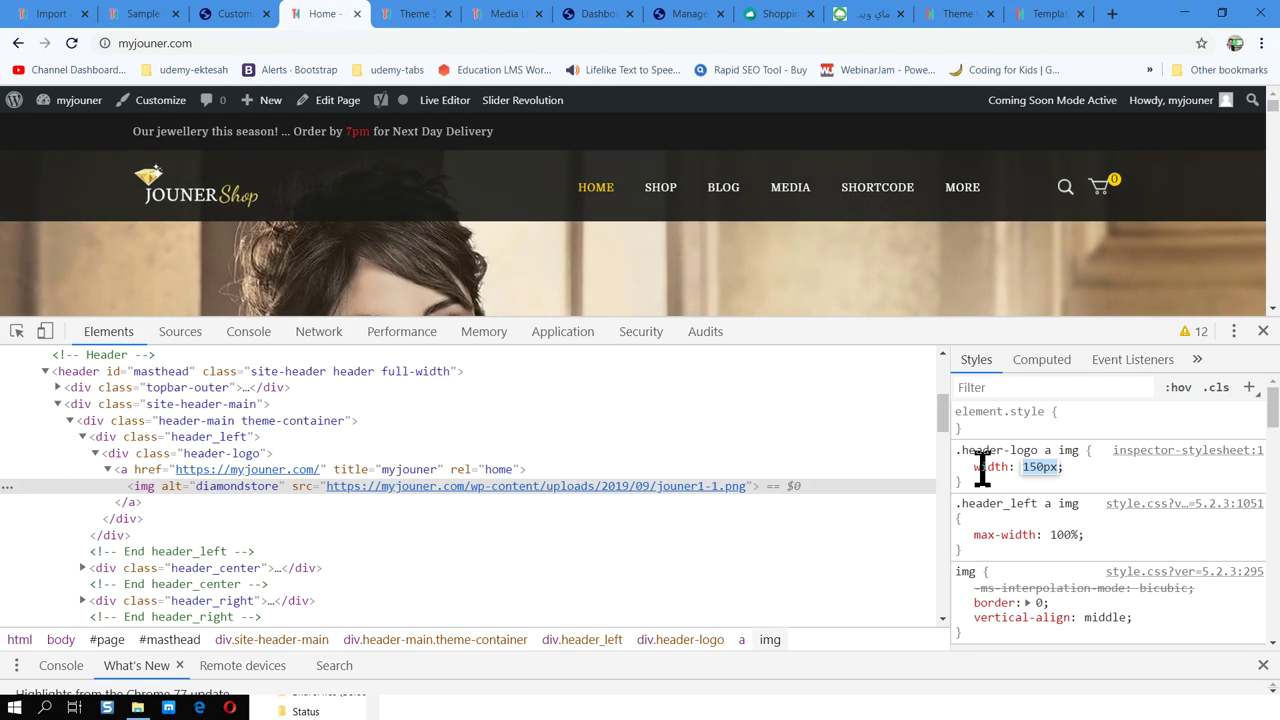
pyautogui.click(975, 497)
pyautogui.moveTo(975, 497); pyautogui.dragTo(1038, 463)
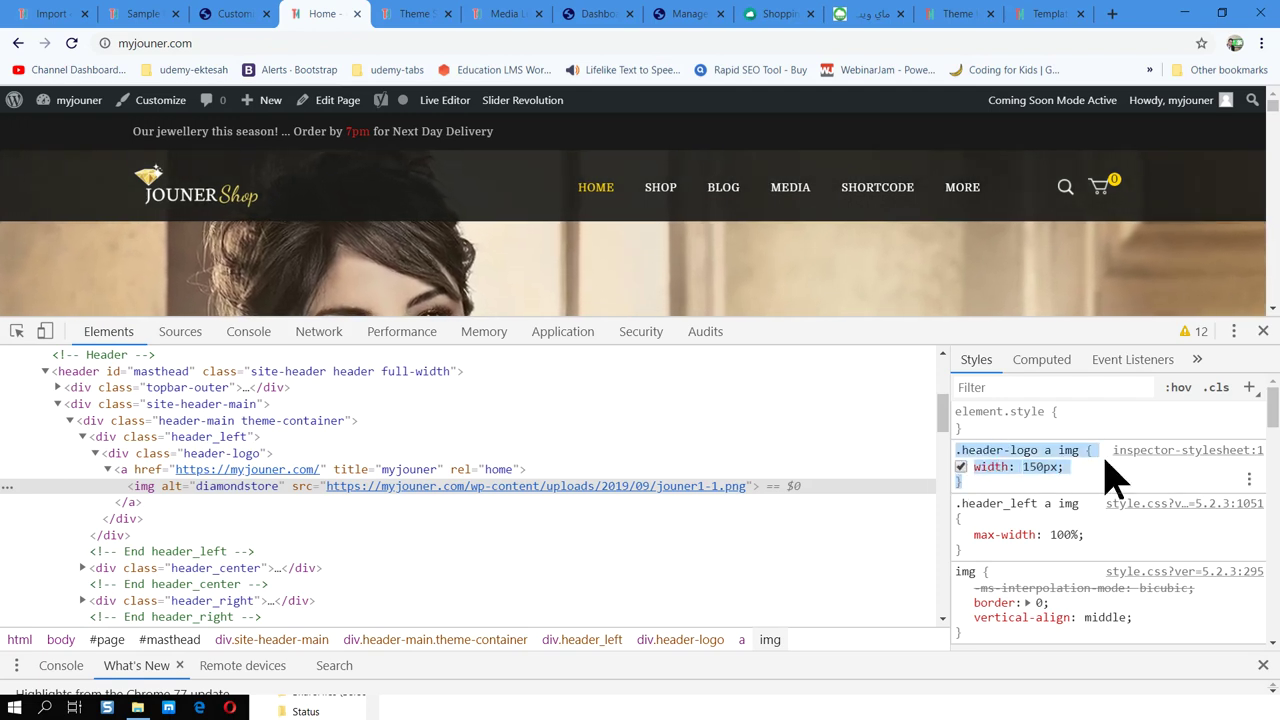
pyautogui.click(1263, 331)
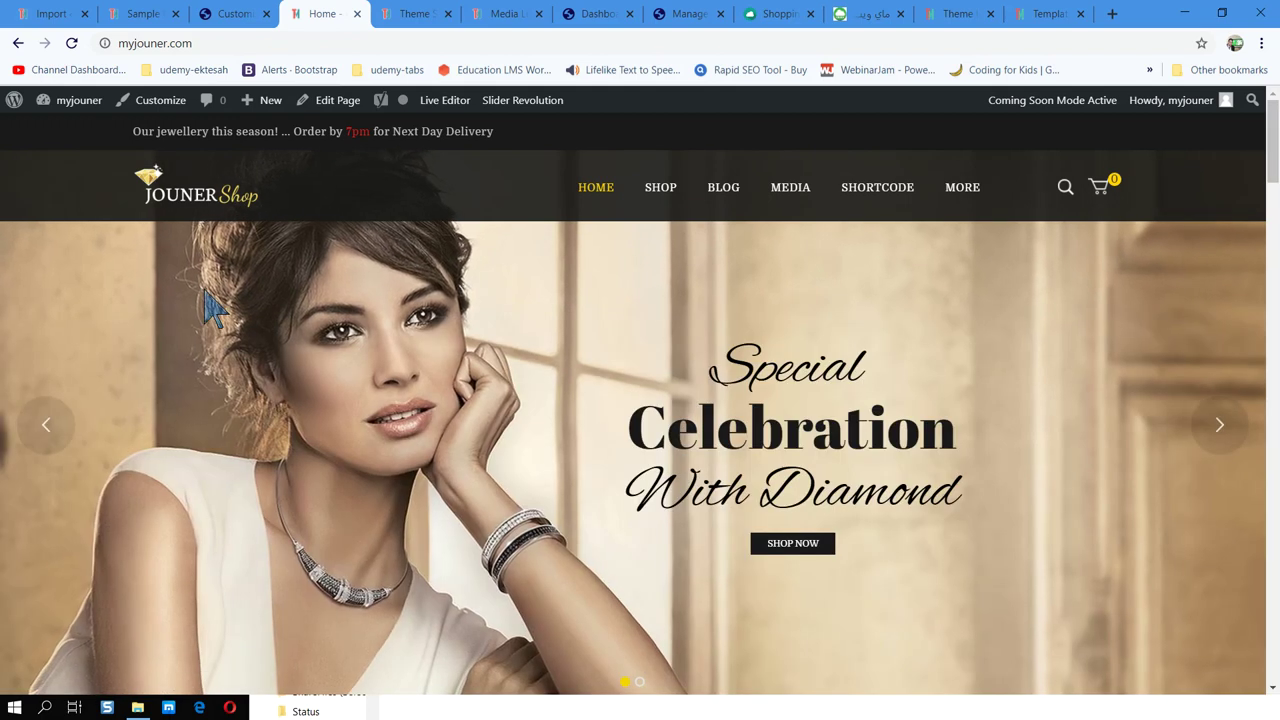
# Paste the .header-logo a img width: 150px rule into Additional CSS, publish, and exit the Customizer.
pyautogui.click(252, 22)
pyautogui.click(46, 610)
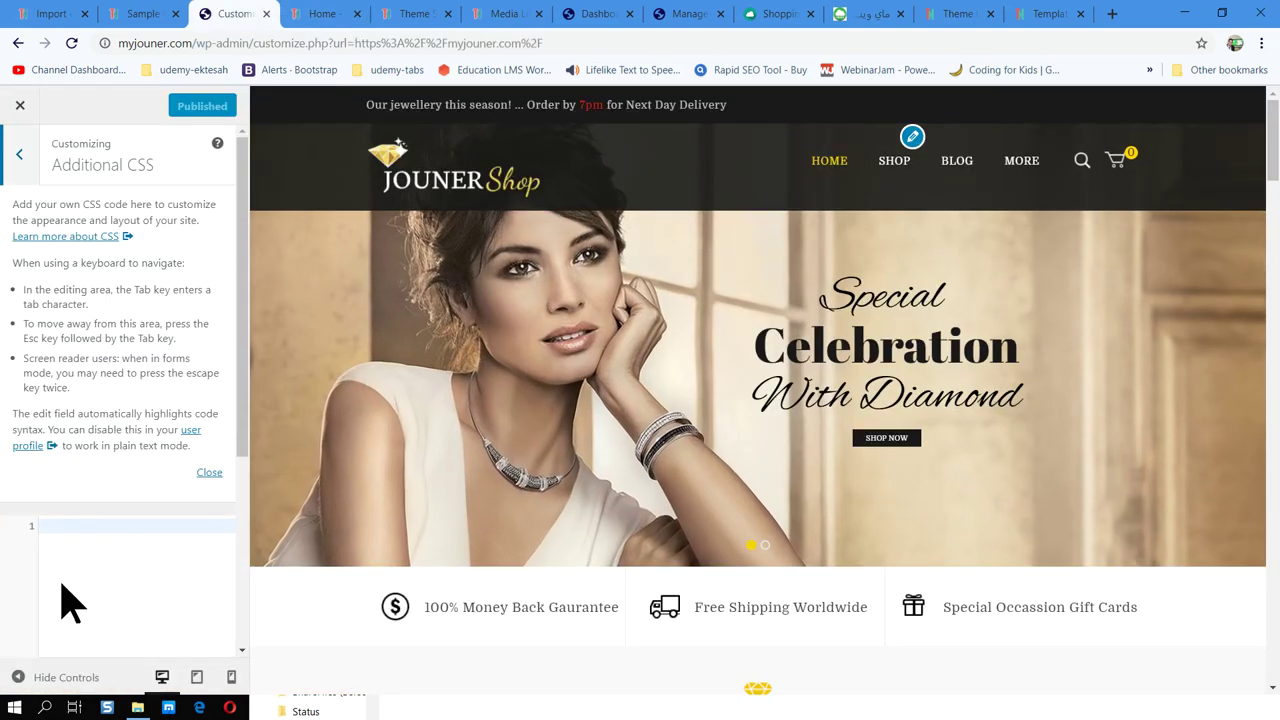
pyautogui.hotkey('ctrl', 'v')
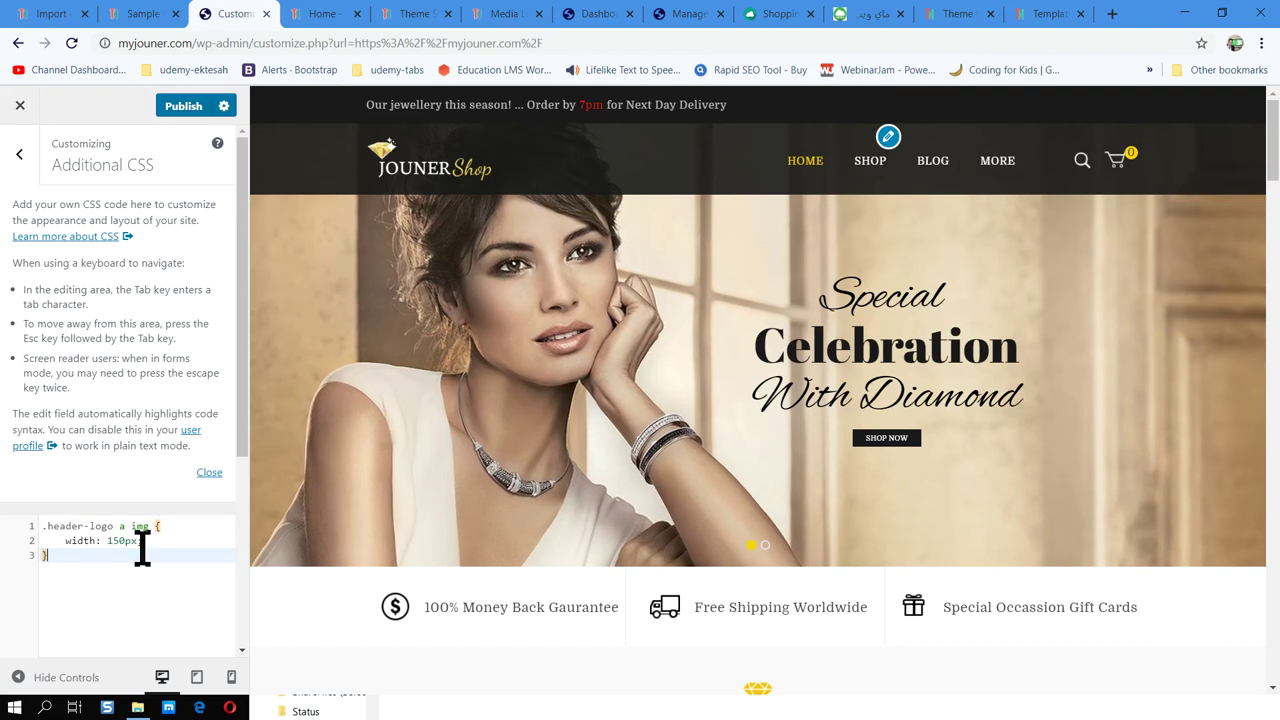
pyautogui.click(183, 106)
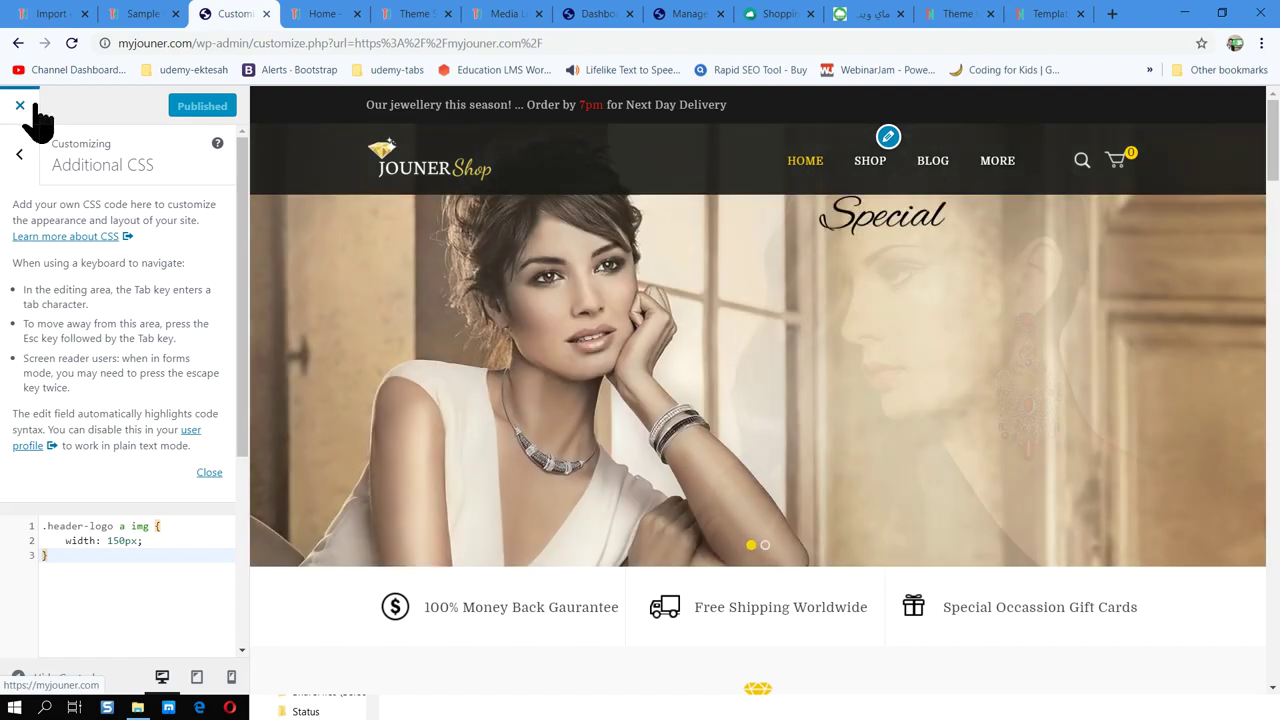
pyautogui.click(21, 106)
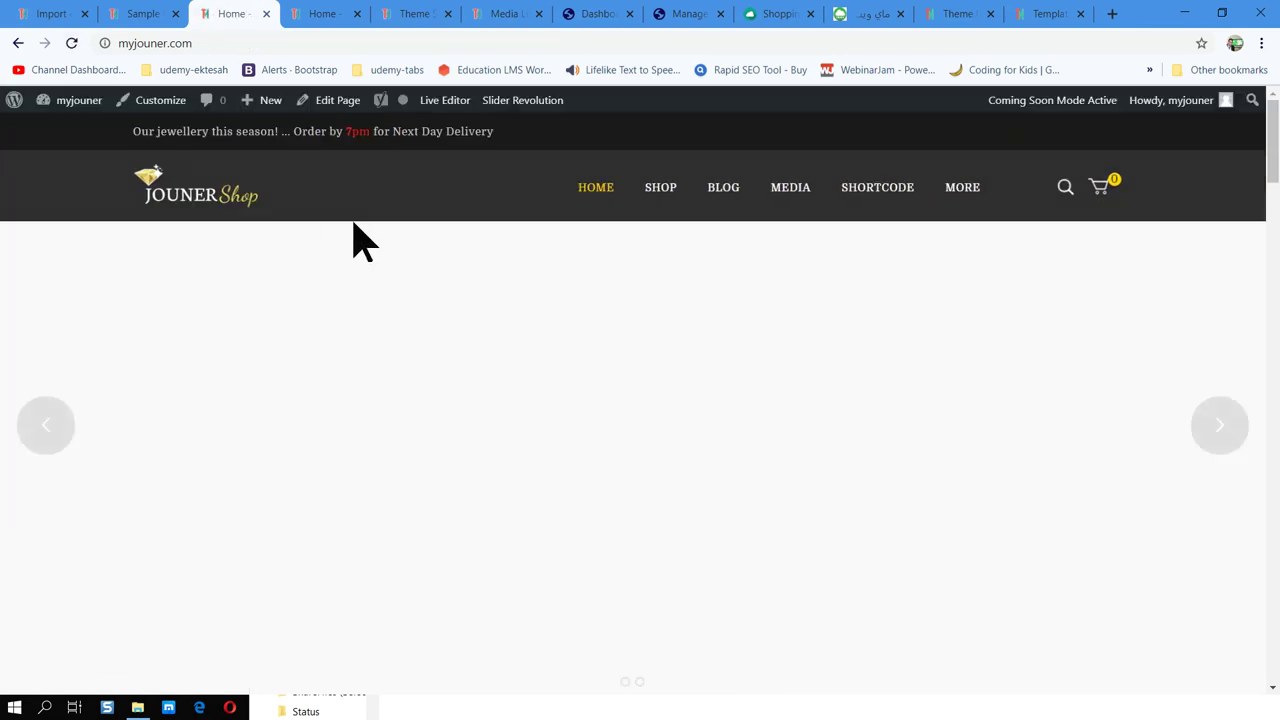
# Open the homepage's Edit Page link in a new tab and launch the Live Editor.
pyautogui.scroll(-8, 680, 345)
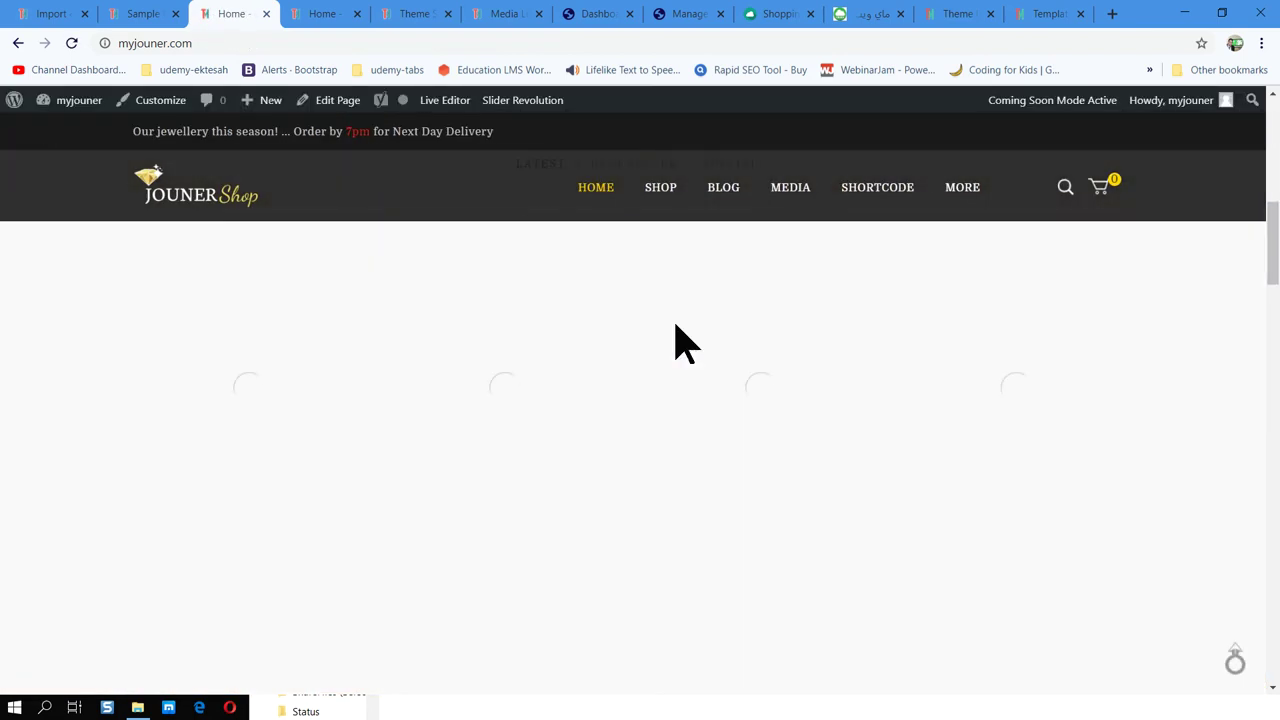
pyautogui.scroll(-5, 663, 357)
pyautogui.scroll(20, 665, 360)
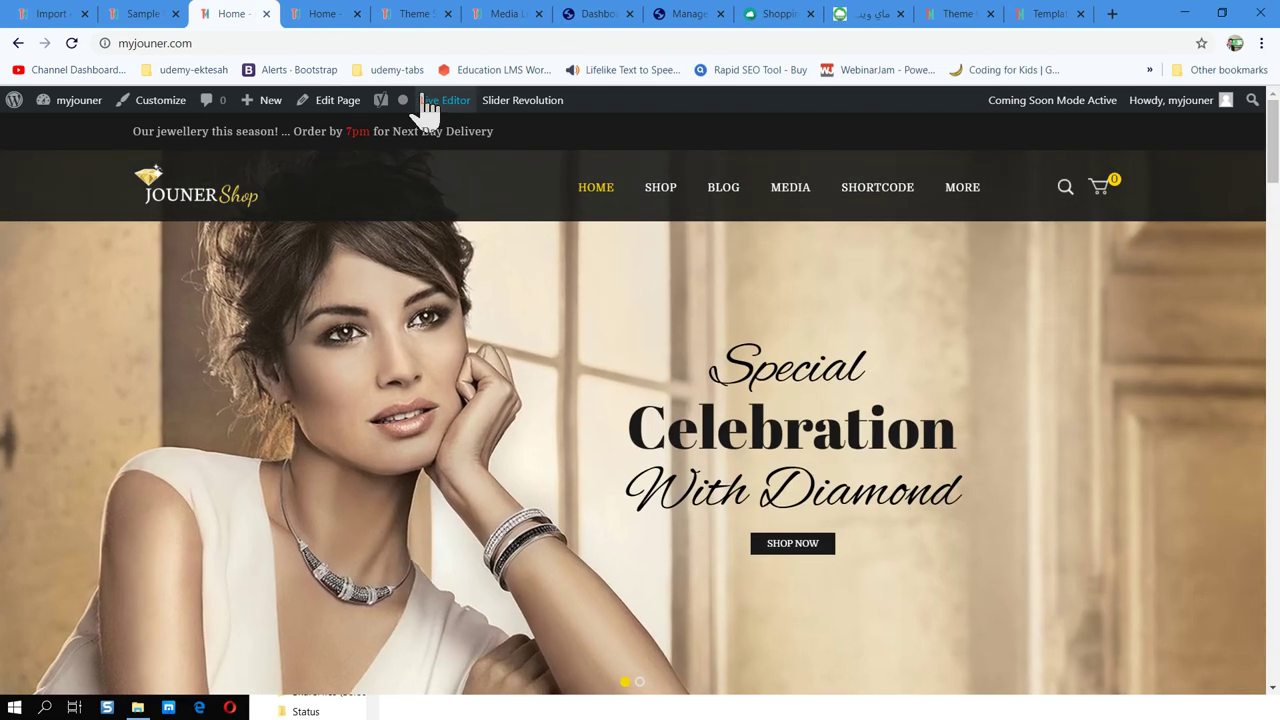
pyautogui.rightClick(165, 102)
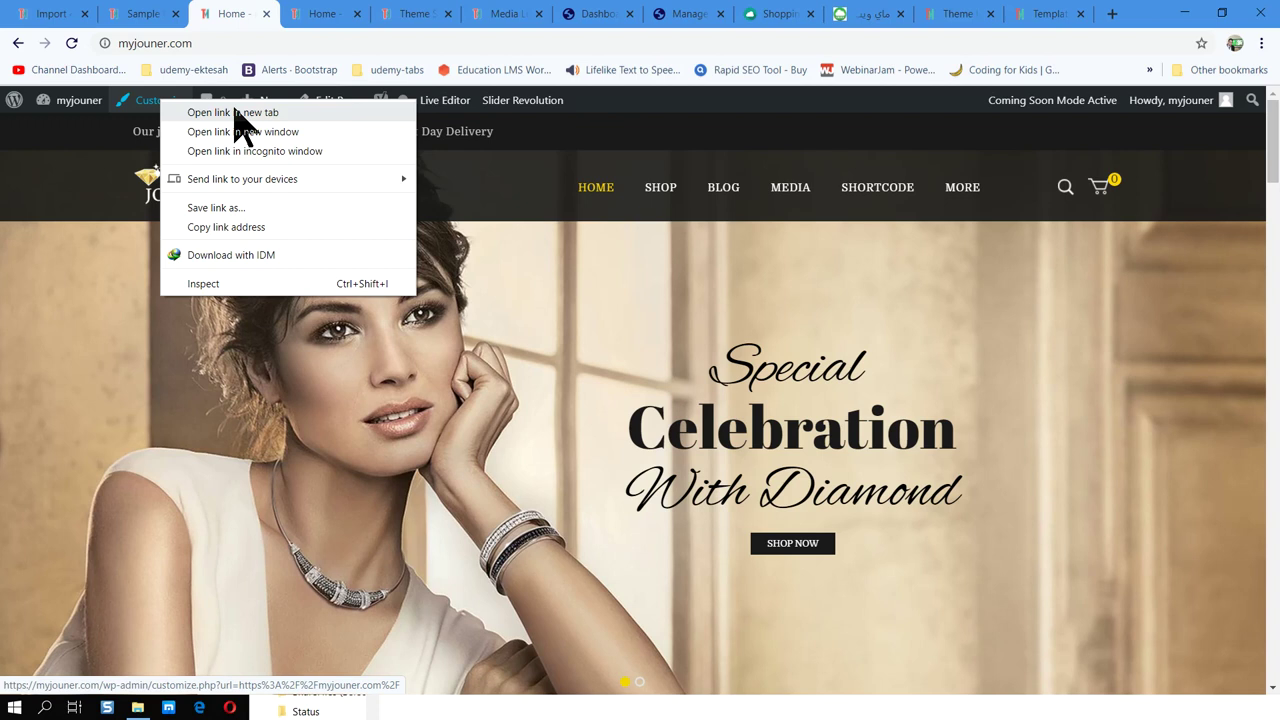
pyautogui.rightClick(330, 97)
pyautogui.click(336, 106)
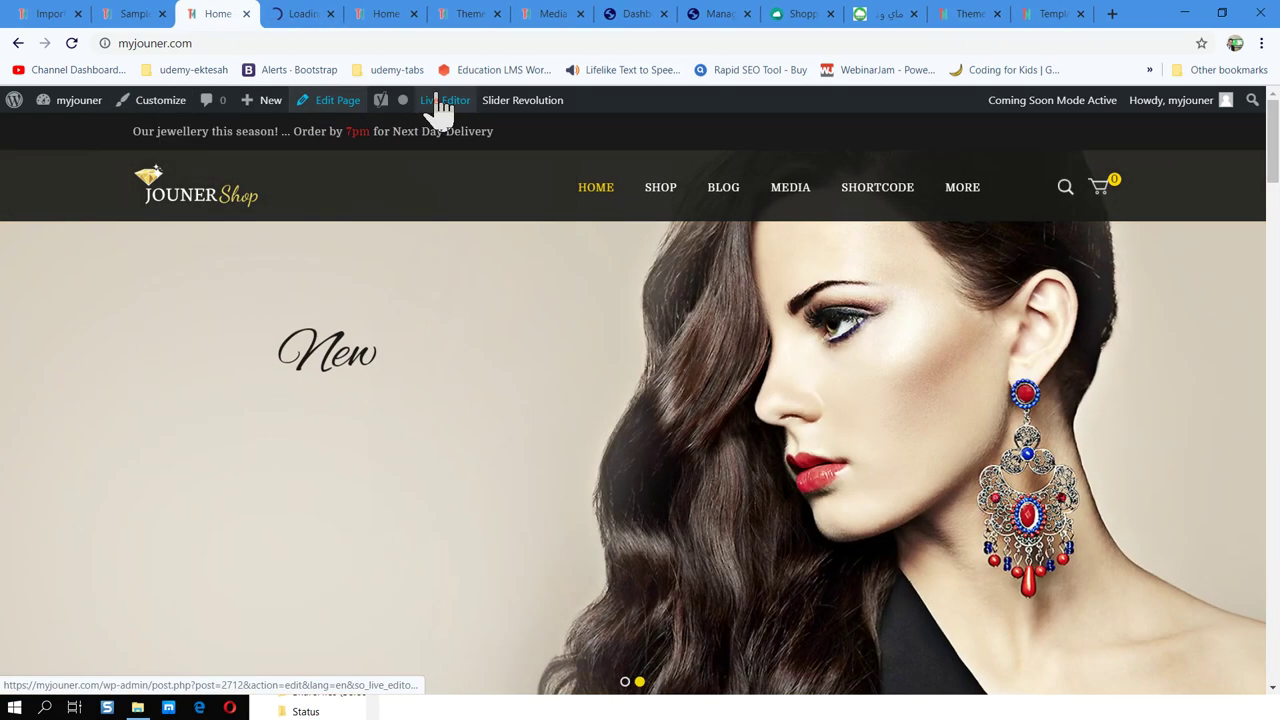
pyautogui.click(438, 104)
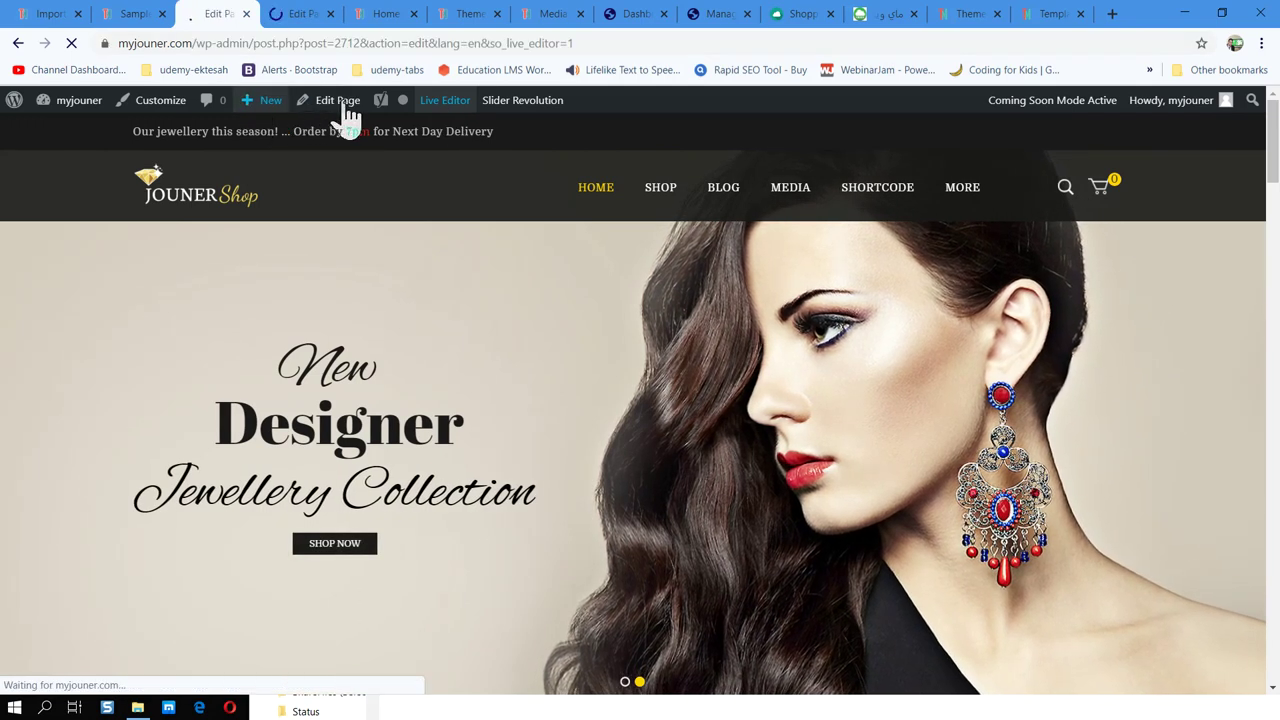
# Scroll the Home page builder's five rows, Home Product Tab to Brand Logo, then view the live preview.
pyautogui.click(303, 13)
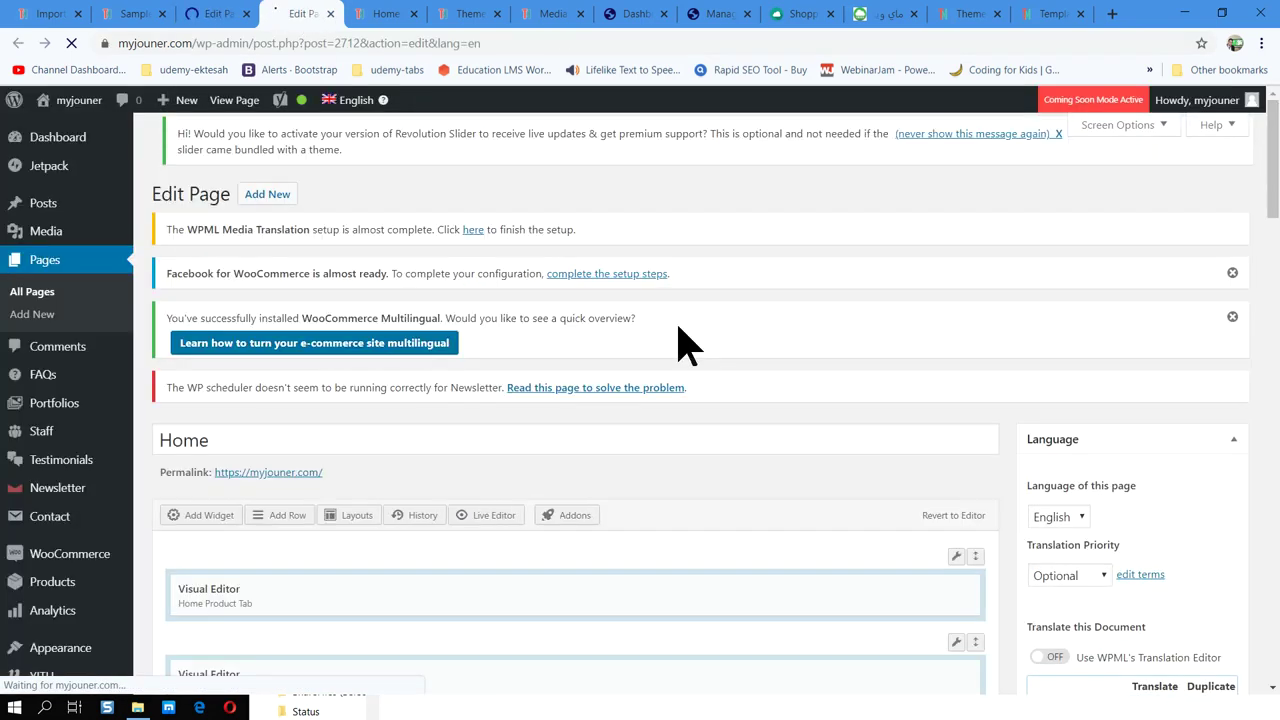
pyautogui.scroll(-3, 678, 327)
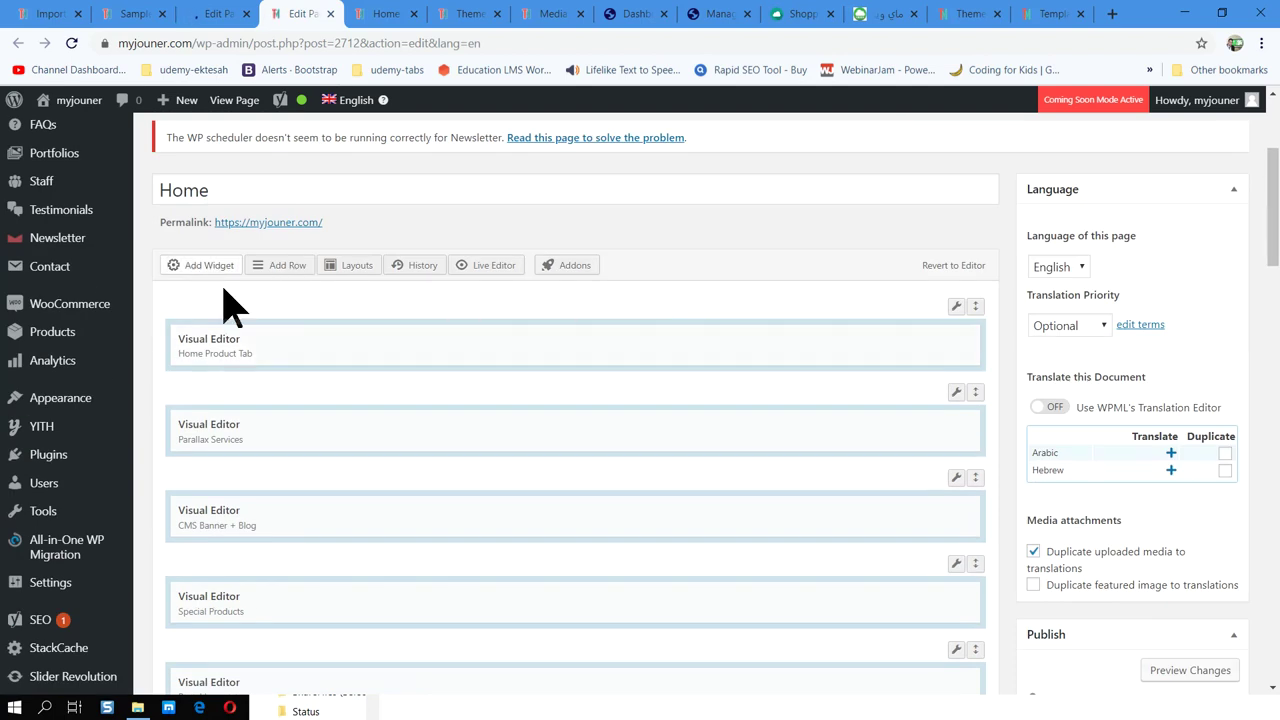
pyautogui.scroll(-5, 575, 280)
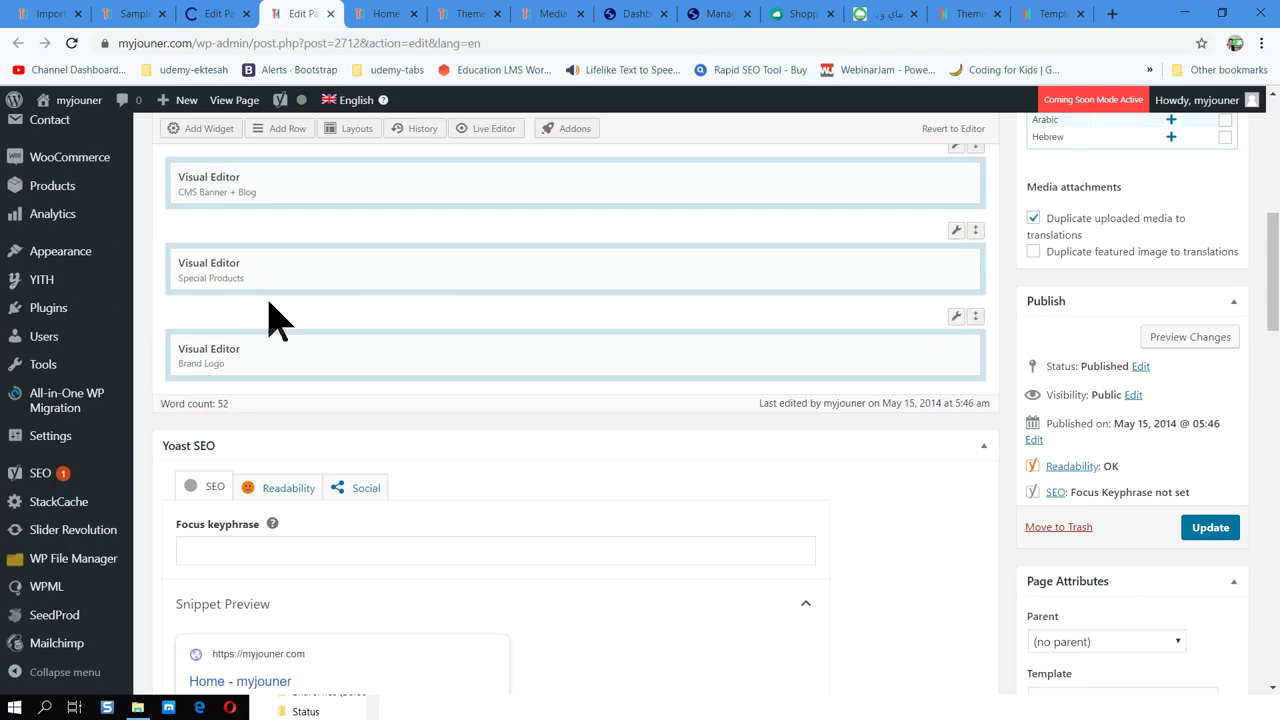
pyautogui.scroll(4, 523, 363)
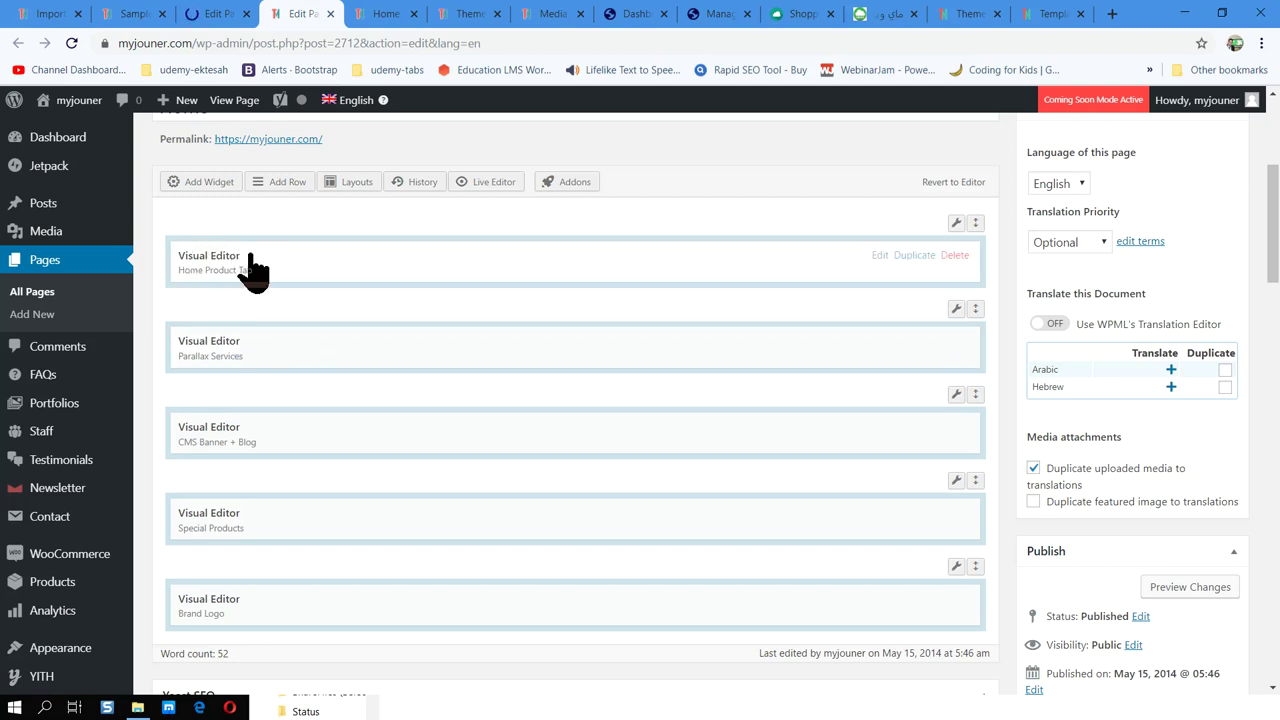
pyautogui.scroll(1, 300, 366)
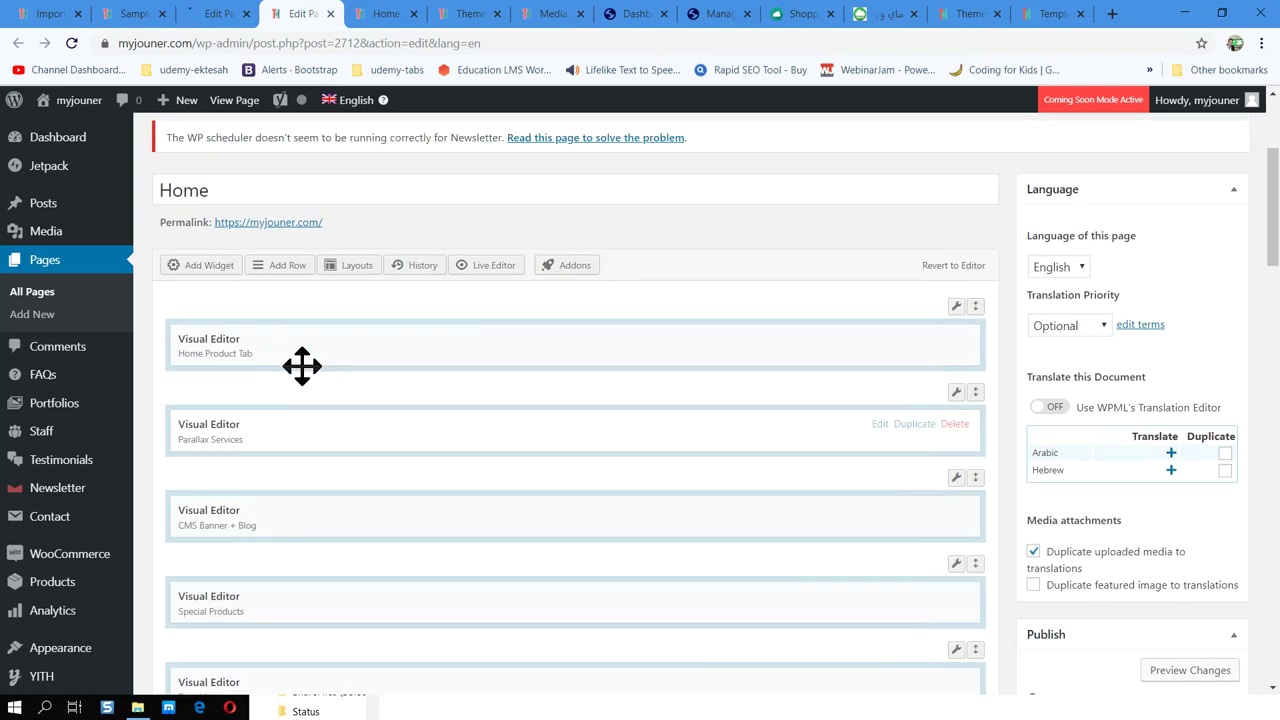
pyautogui.scroll(-3, 280, 357)
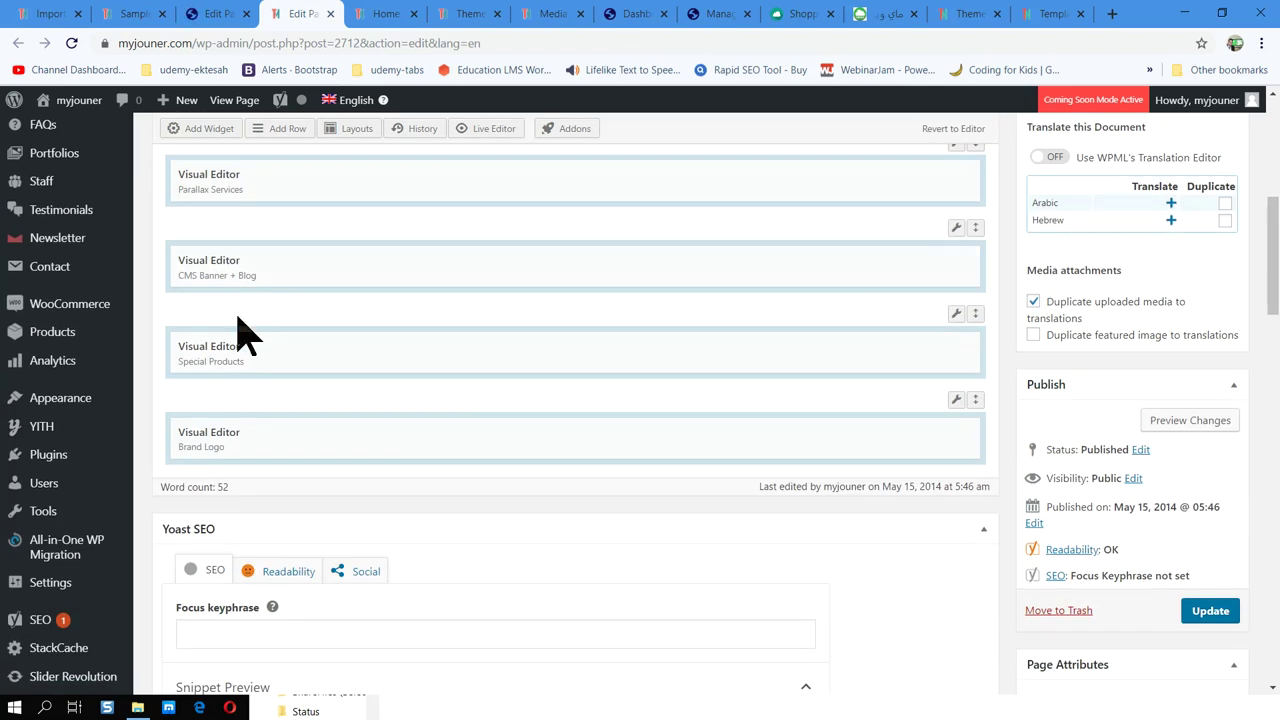
pyautogui.scroll(-1, 268, 400)
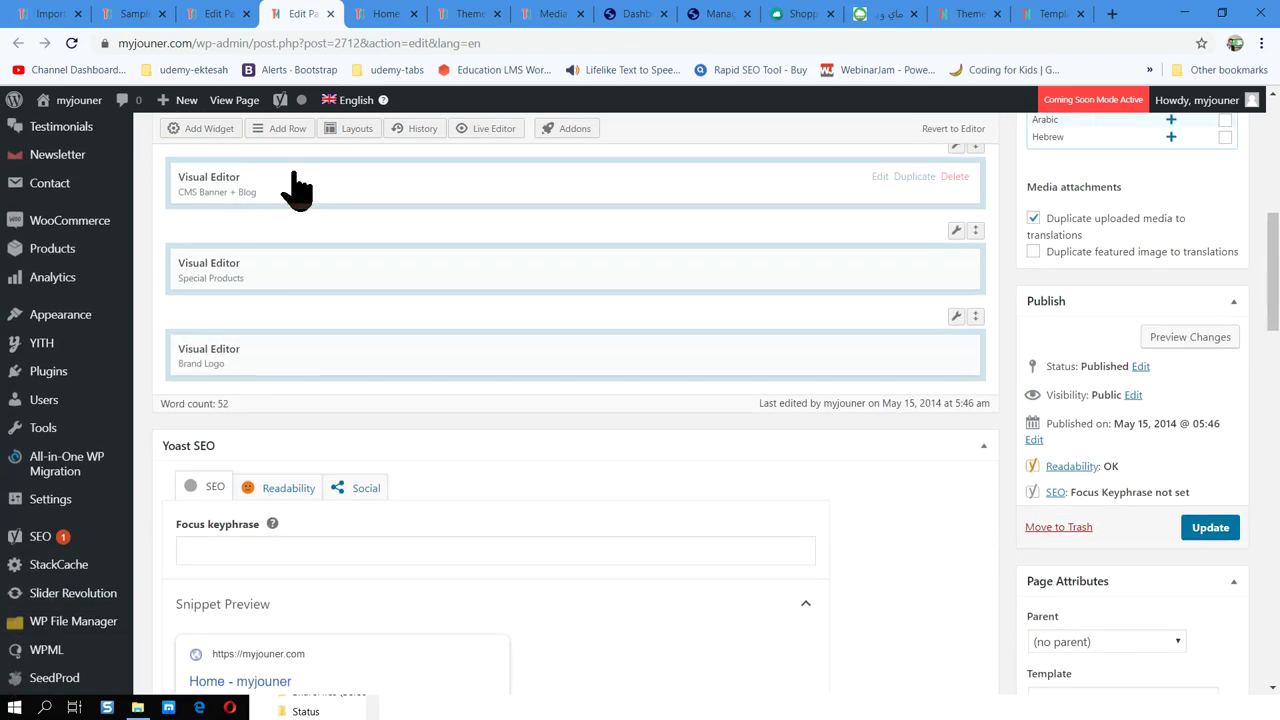
pyautogui.click(220, 16)
pyautogui.scroll(-5, 906, 477)
pyautogui.scroll(4, 1063, 414)
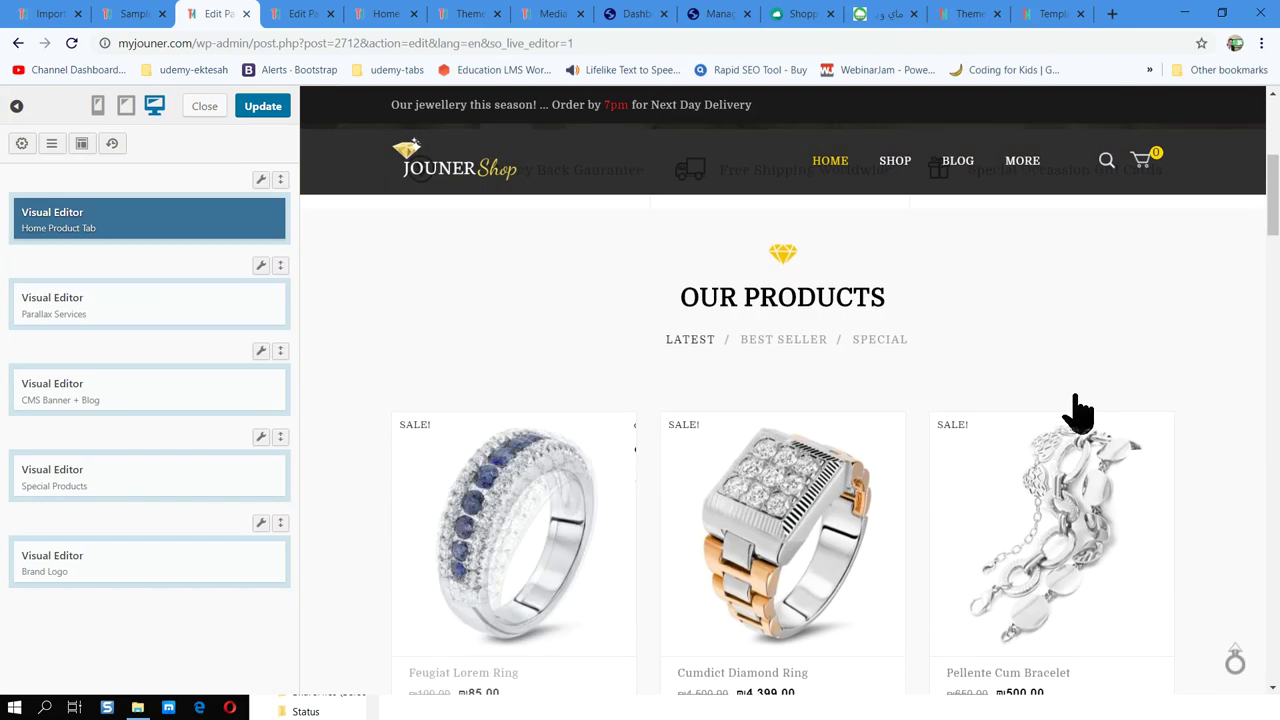
# Open the Home Product Tab widget's editor, review its title text, and close it.
pyautogui.moveTo(152, 318)
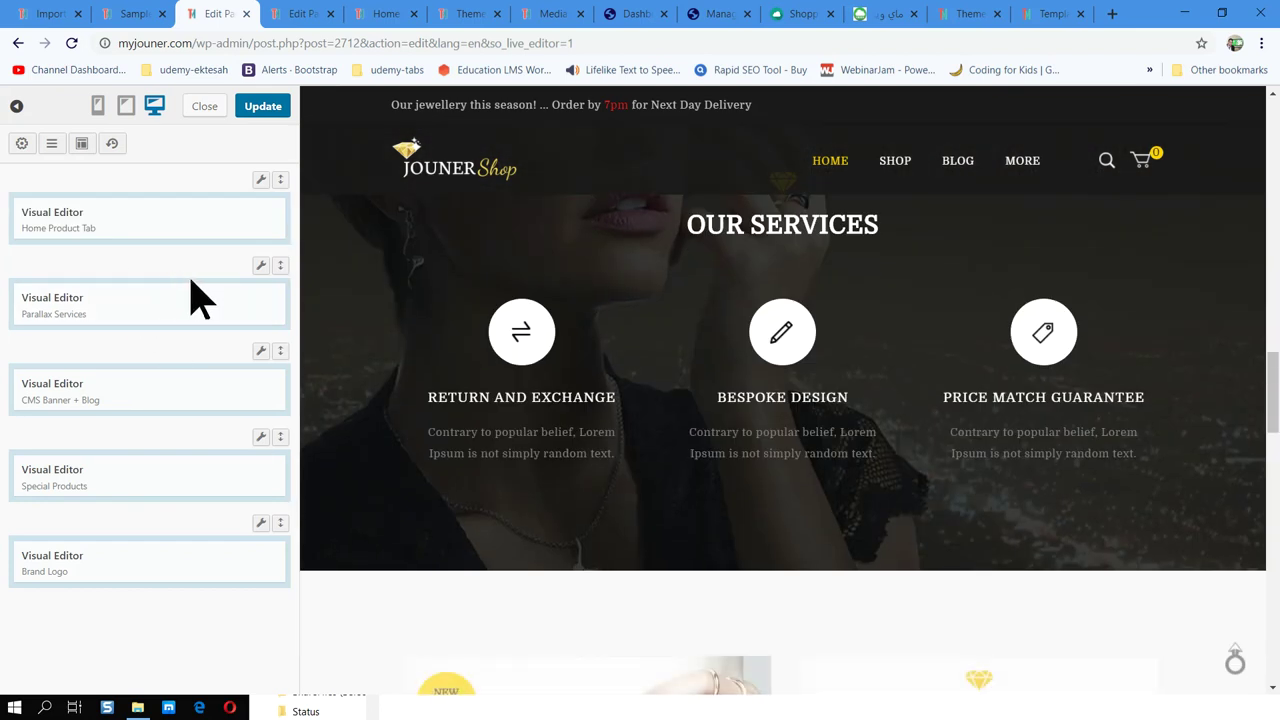
pyautogui.moveTo(63, 234)
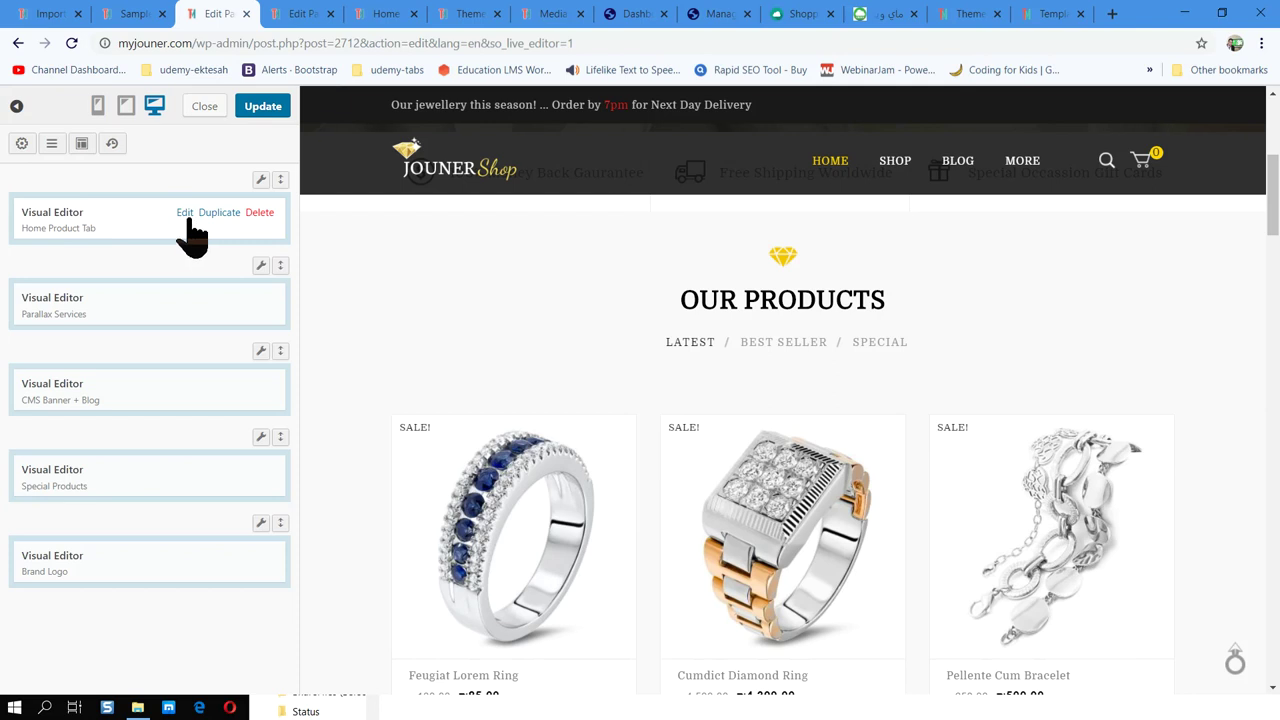
pyautogui.click(185, 214)
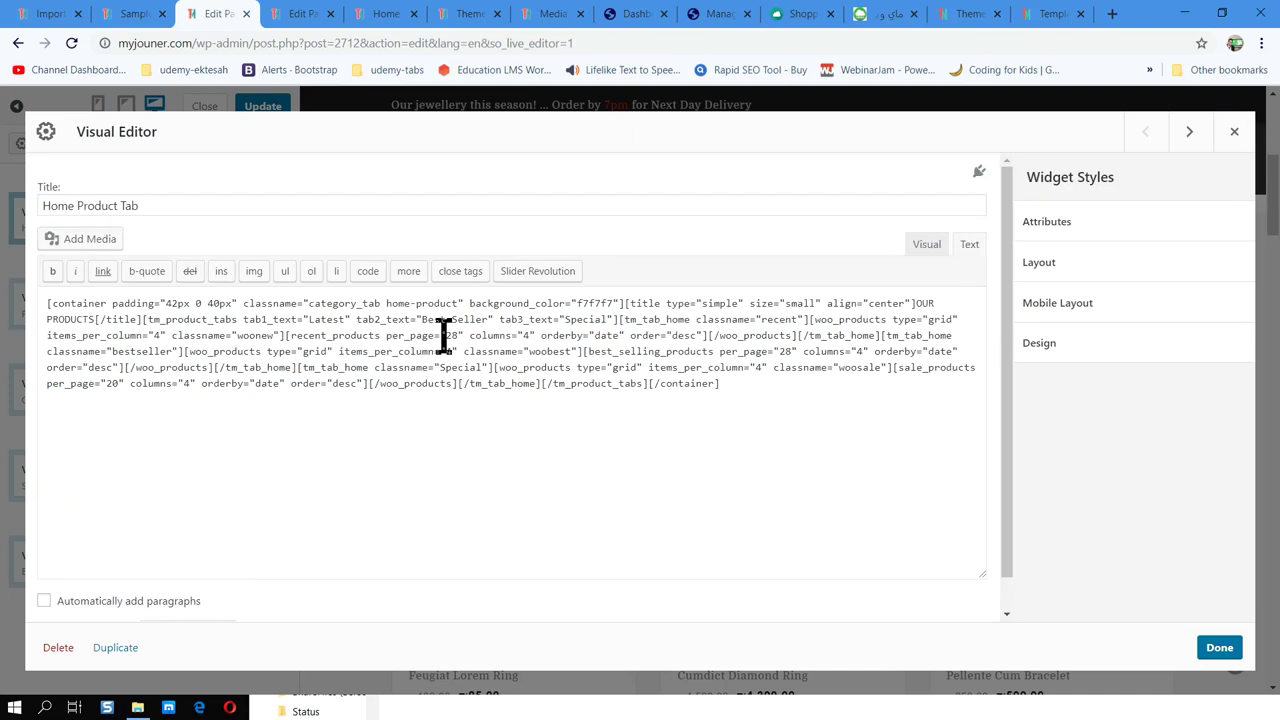
pyautogui.scroll(-1, 837, 423)
pyautogui.scroll(1, 929, 289)
pyautogui.moveTo(224, 210); pyautogui.dragTo(28, 225)
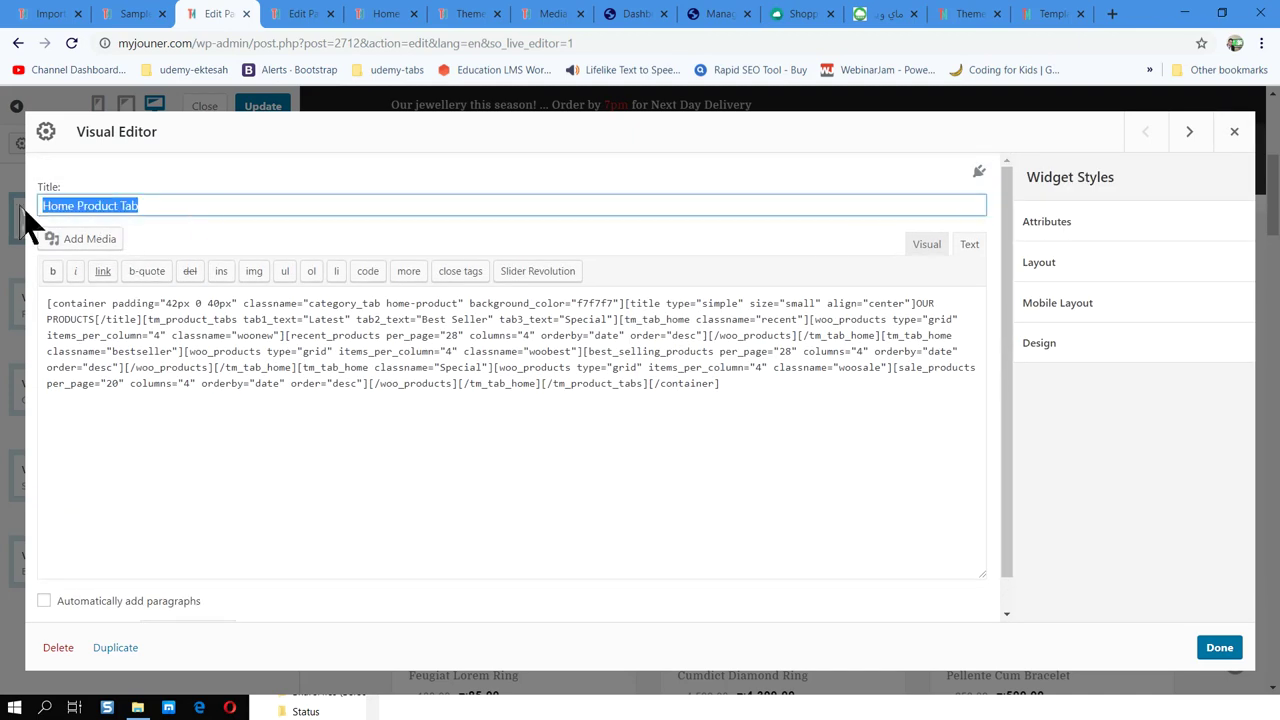
pyautogui.click(1234, 132)
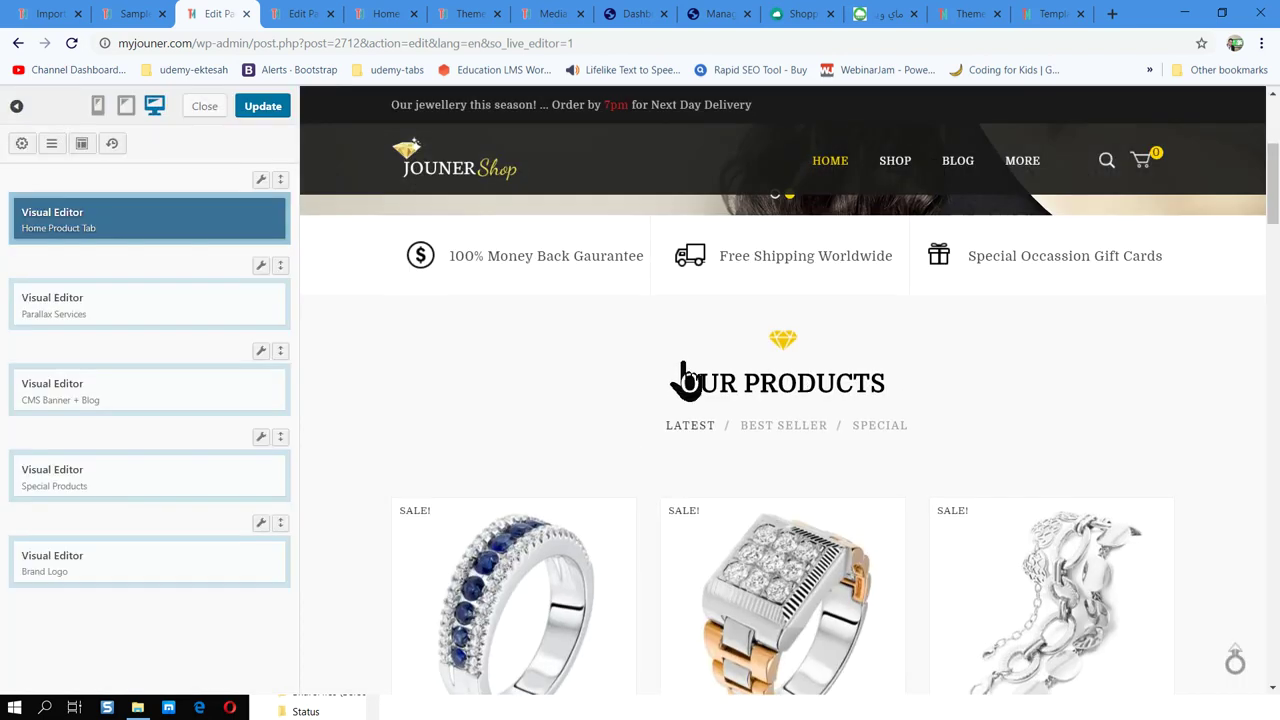
# Review the CMS Banner + Blog shortcode, then move on to the Import WordPress page.
pyautogui.scroll(-15, 893, 408)
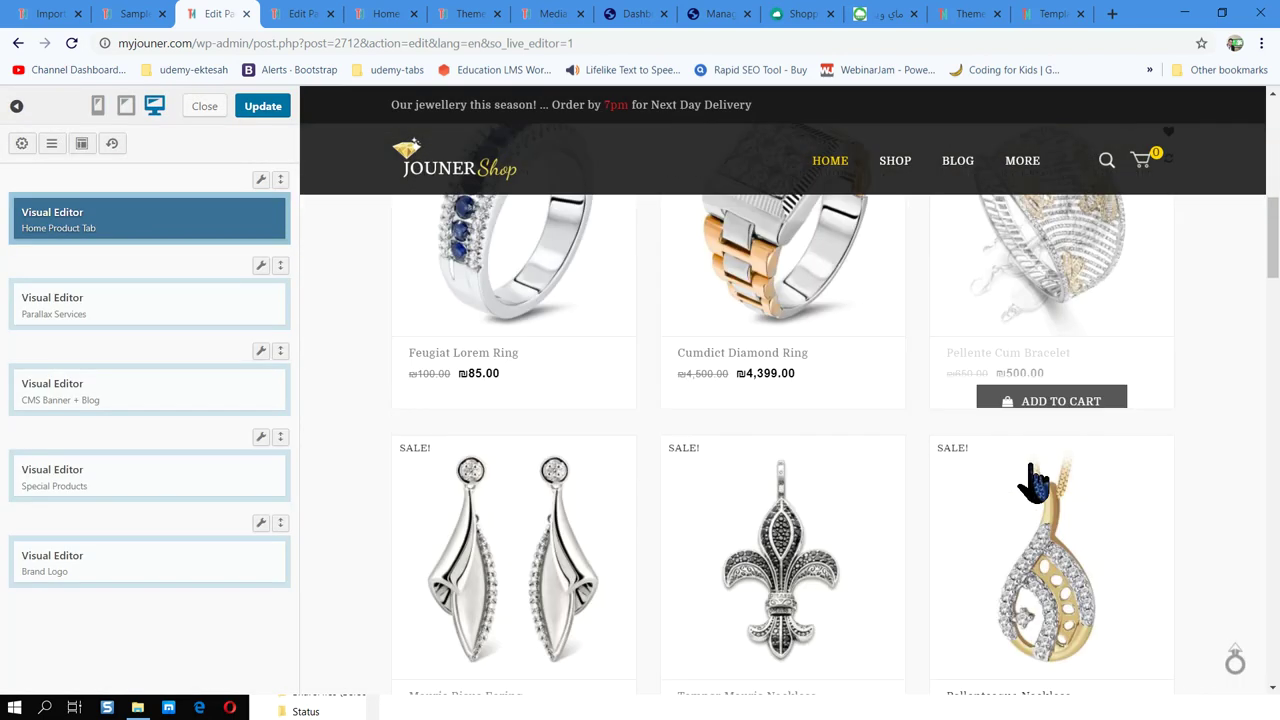
pyautogui.scroll(-3, 938, 522)
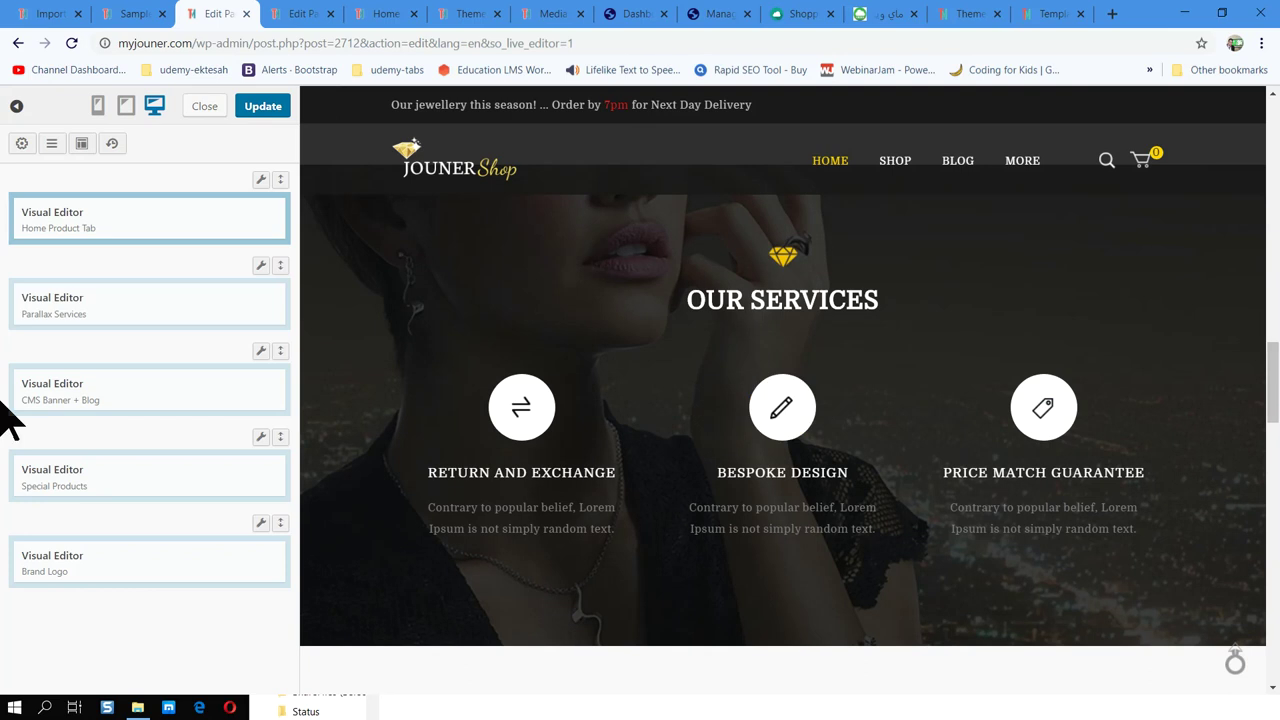
pyautogui.scroll(-4, 817, 408)
pyautogui.click(785, 358)
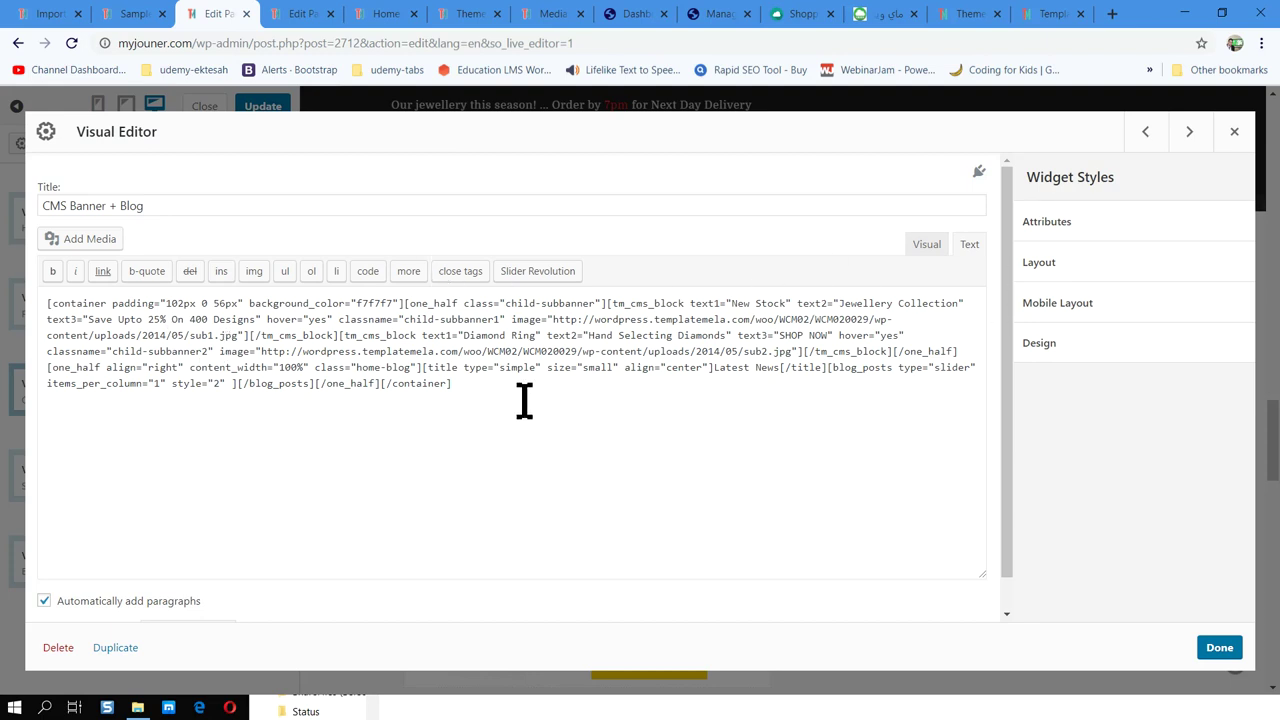
pyautogui.moveTo(452, 383); pyautogui.dragTo(40, 315)
pyautogui.click(1234, 131)
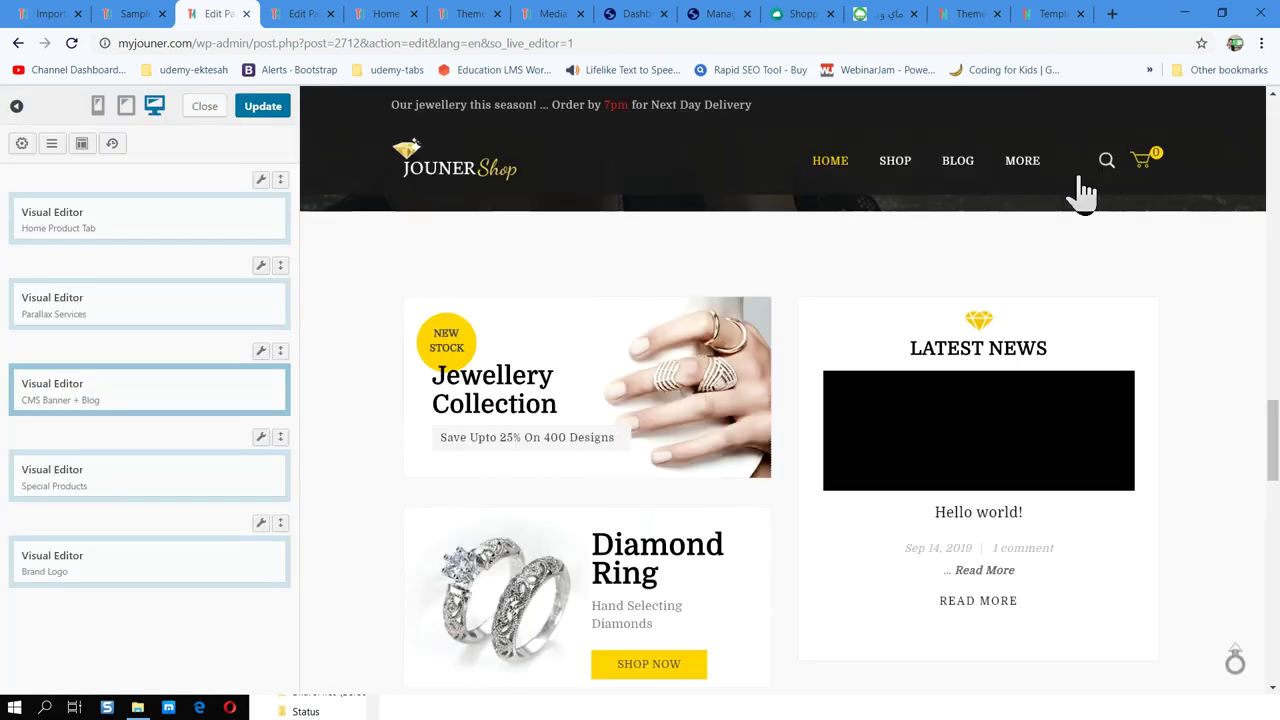
pyautogui.scroll(-2, 671, 409)
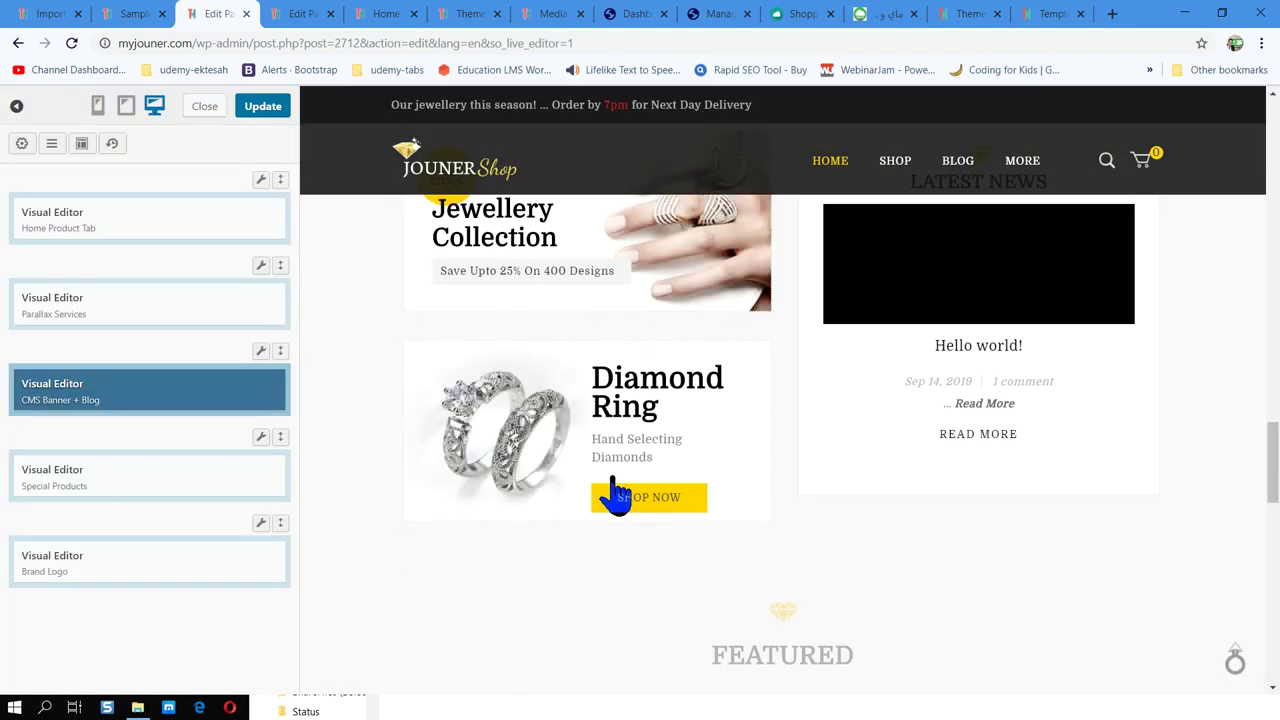
pyautogui.click(122, 14)
pyautogui.click(79, 15)
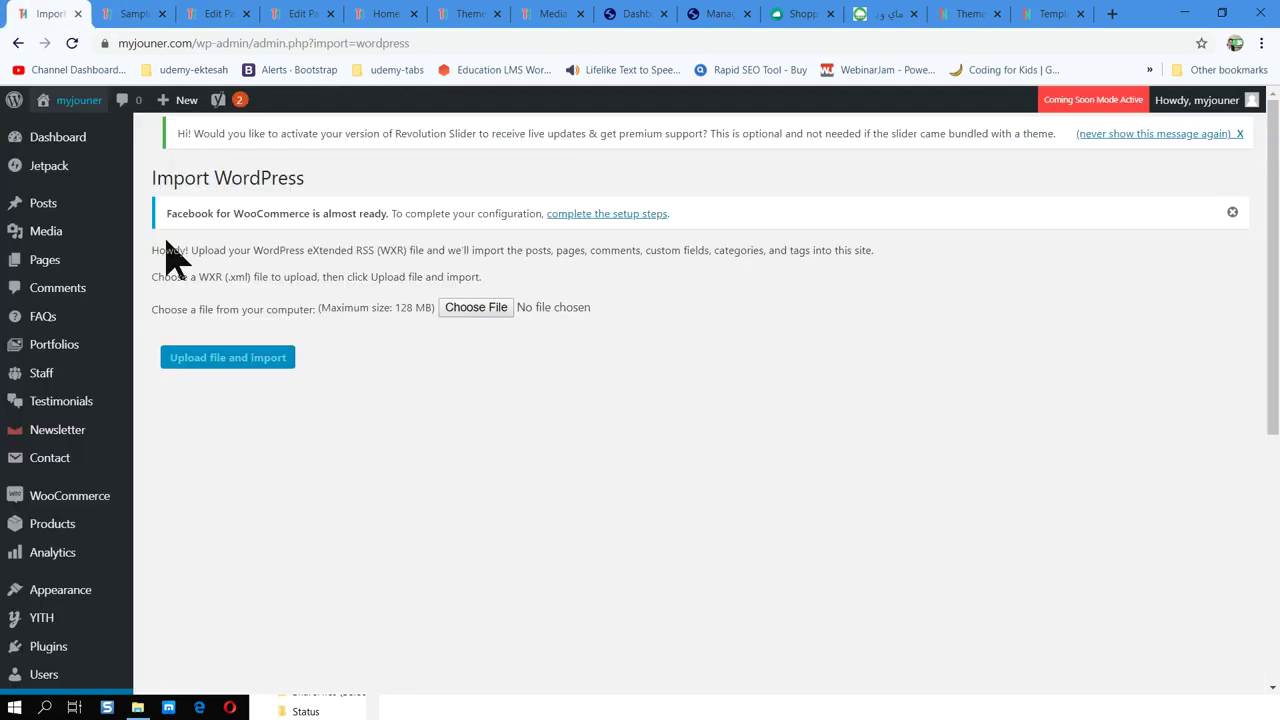
pyautogui.scroll(-3, 75, 488)
pyautogui.scroll(-2, 75, 488)
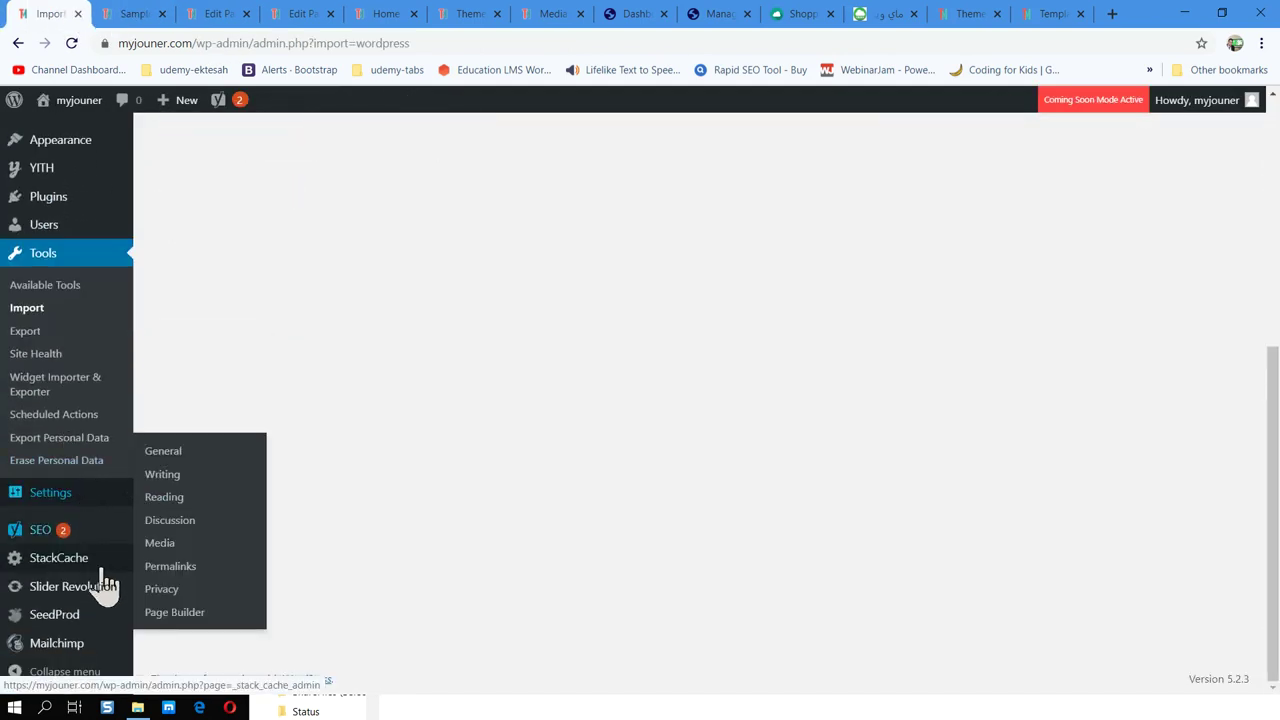
pyautogui.moveTo(105, 605)
pyautogui.scroll(4, 63, 557)
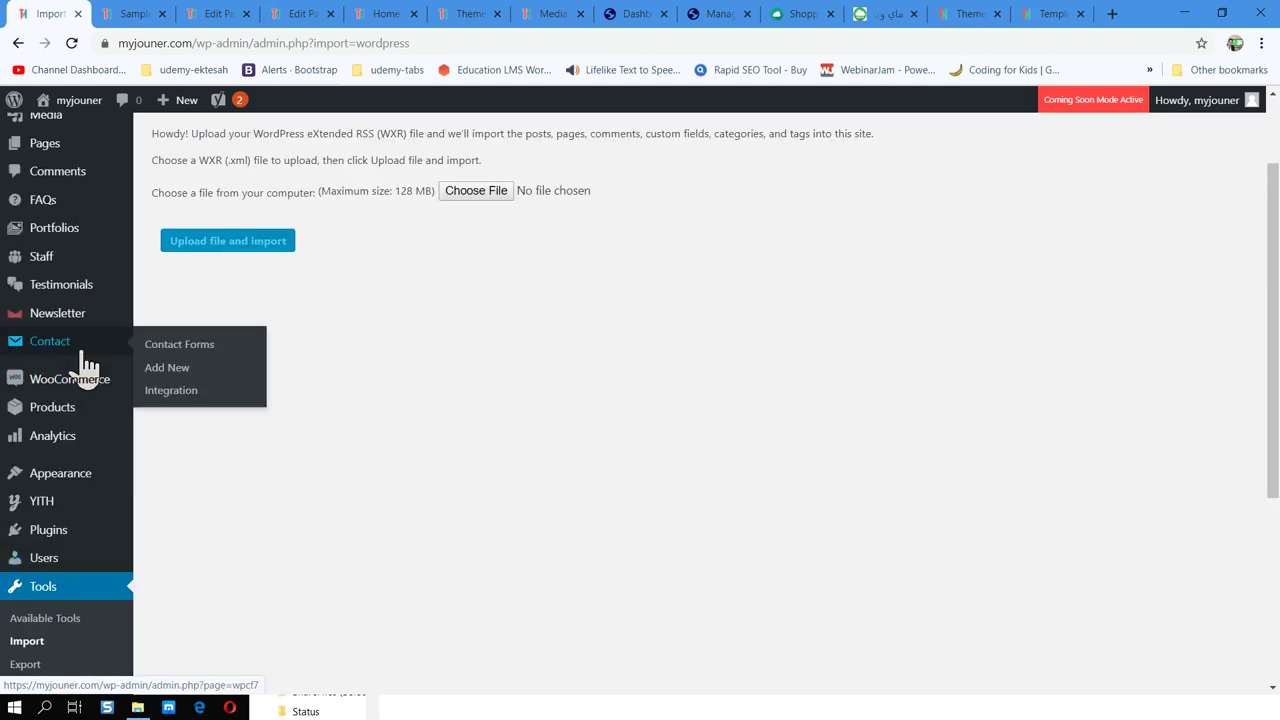
pyautogui.scroll(1, 80, 415)
pyautogui.scroll(-5, 77, 416)
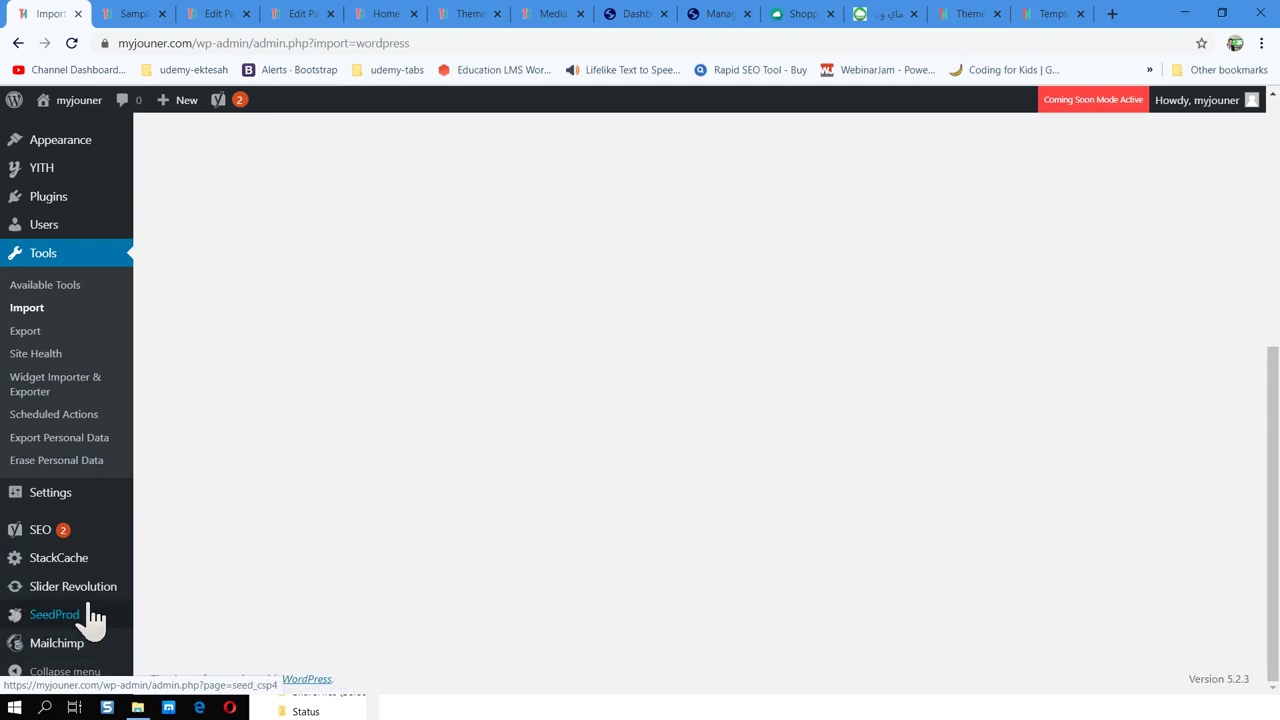
pyautogui.scroll(4, 60, 565)
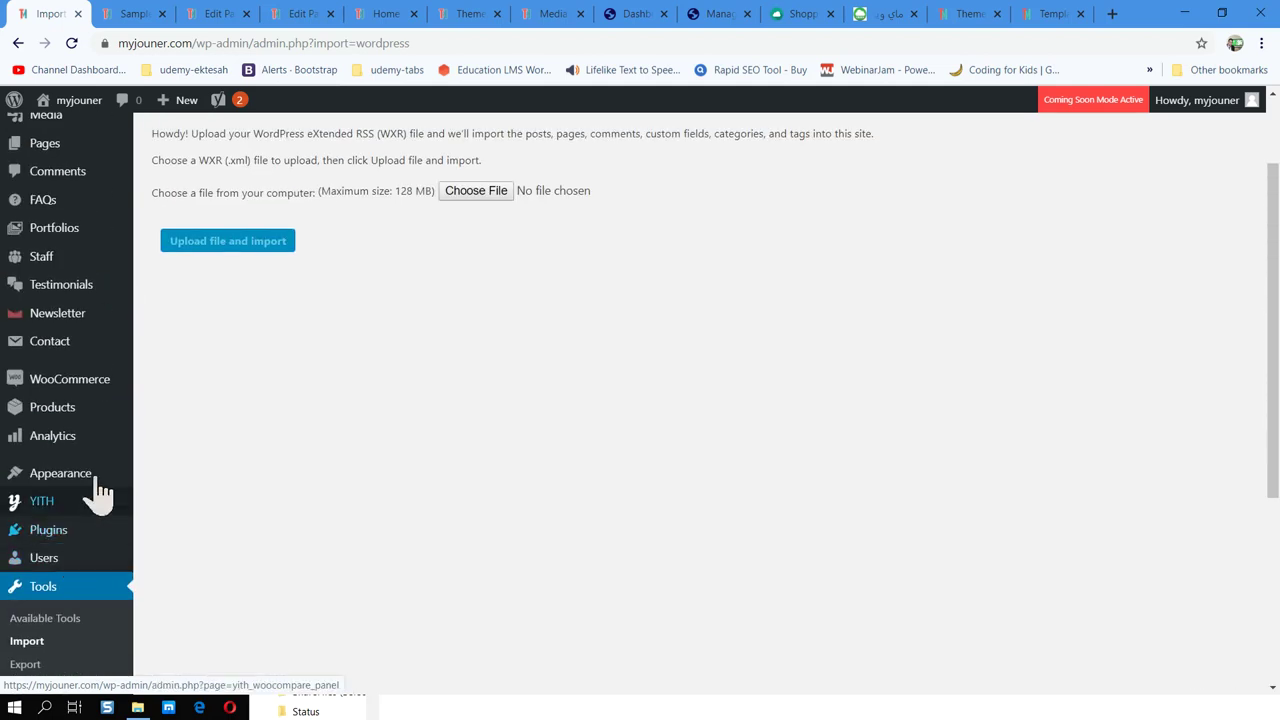
pyautogui.scroll(2, 80, 440)
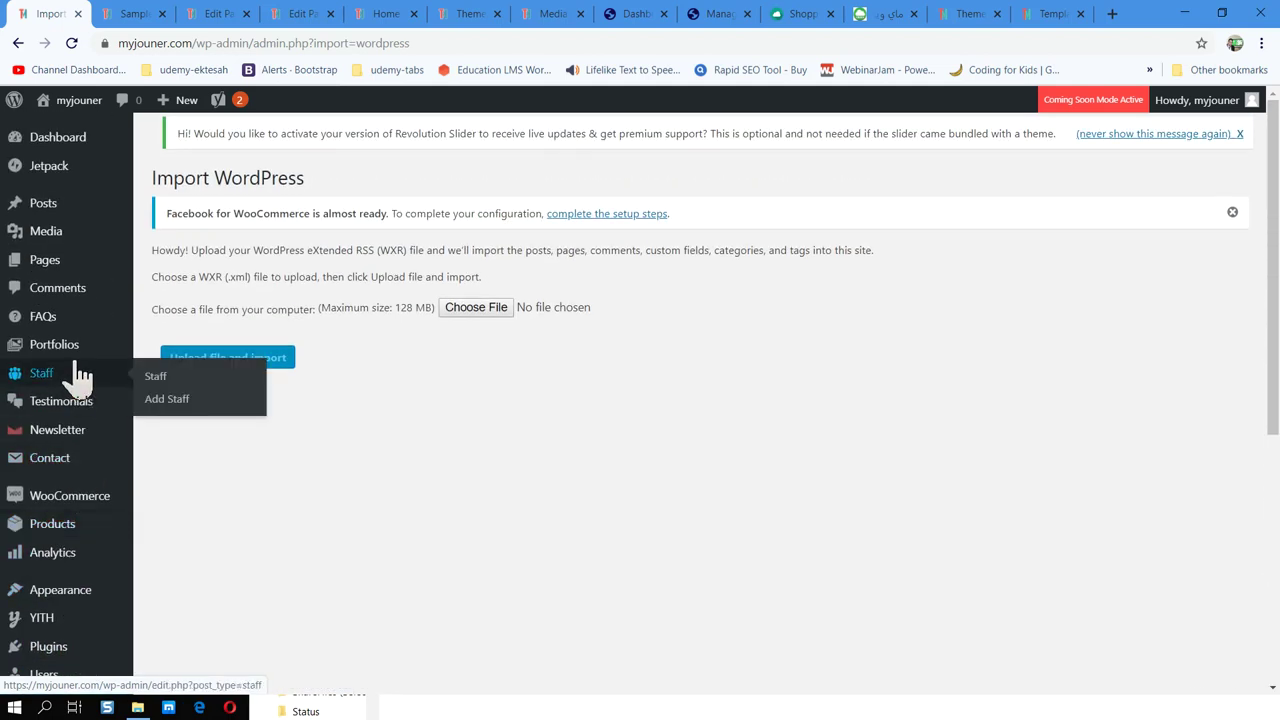
pyautogui.moveTo(64, 597)
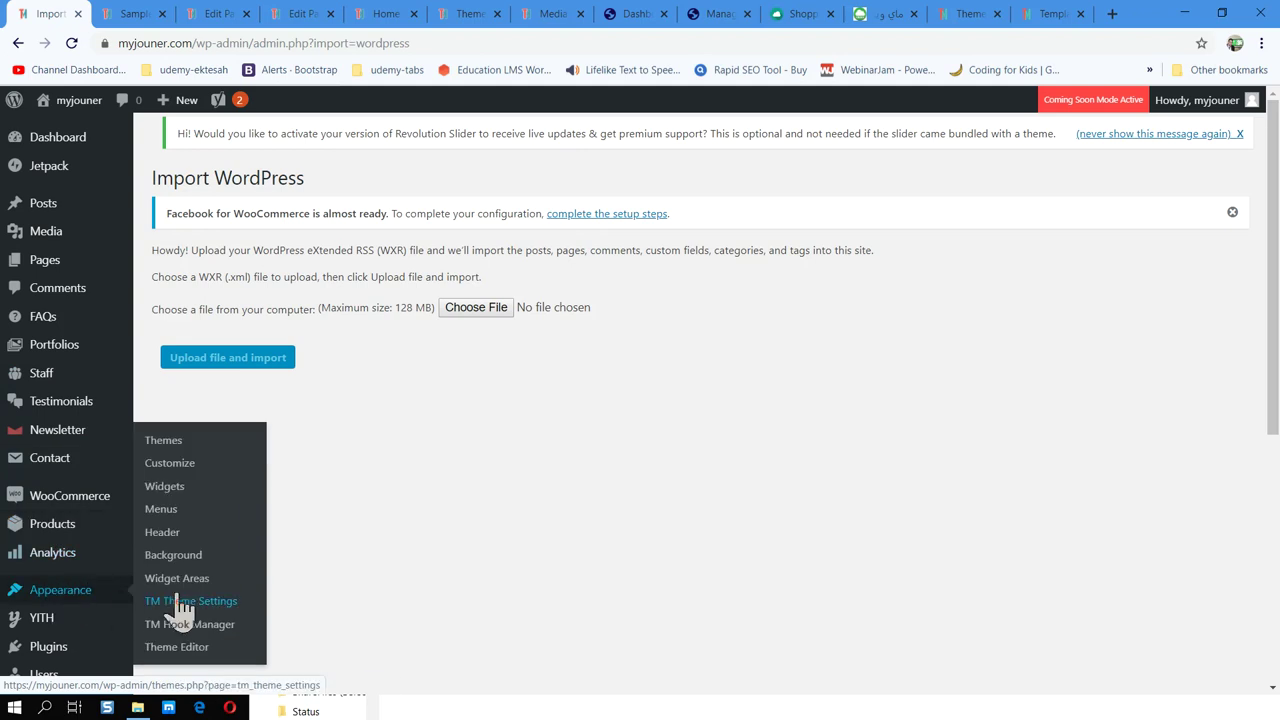
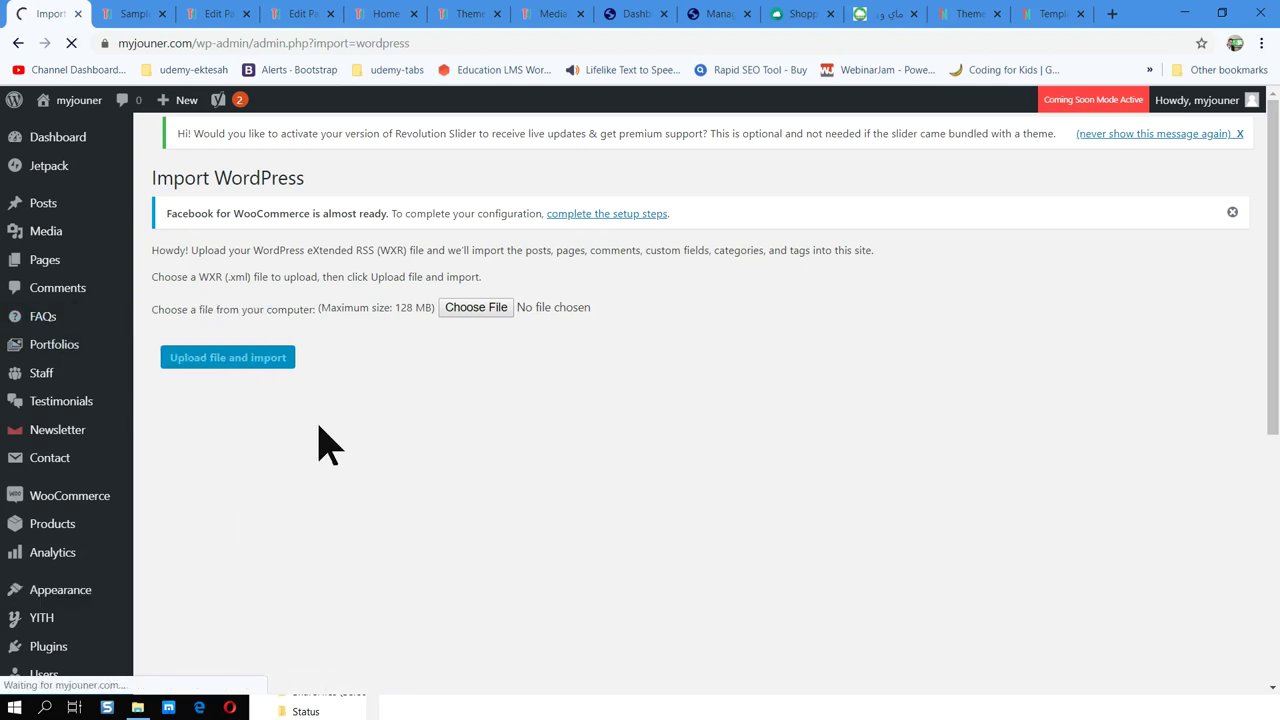
# Dismiss the theme editor warning and open the diamondstore content-page.php template.
pyautogui.scroll(-5, 200, 400)
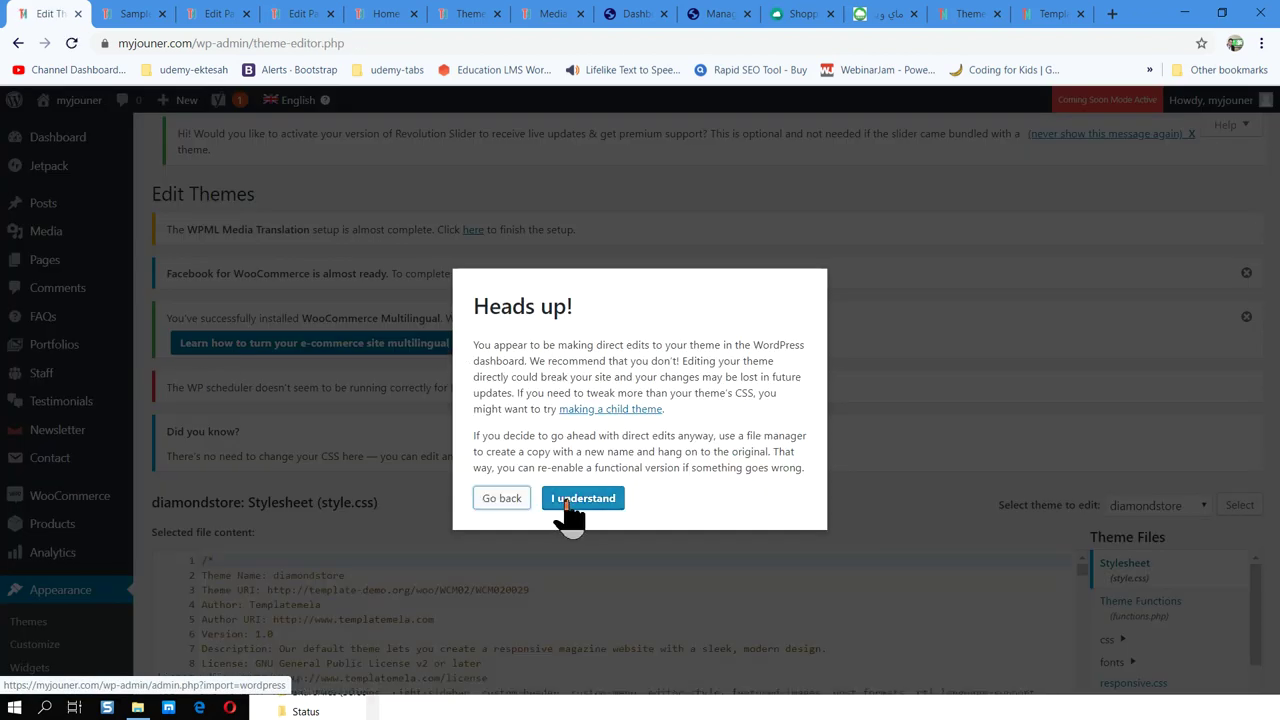
pyautogui.click(582, 498)
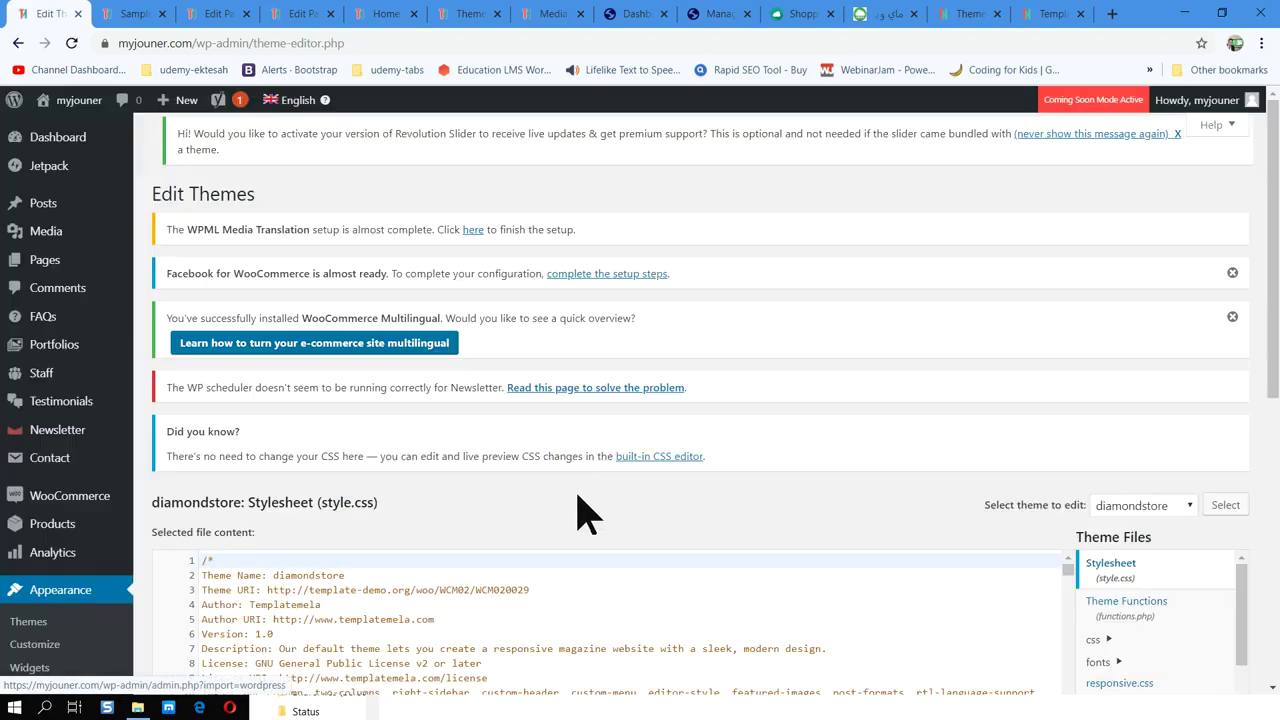
pyautogui.scroll(-5, 960, 400)
pyautogui.scroll(-10, 1108, 420)
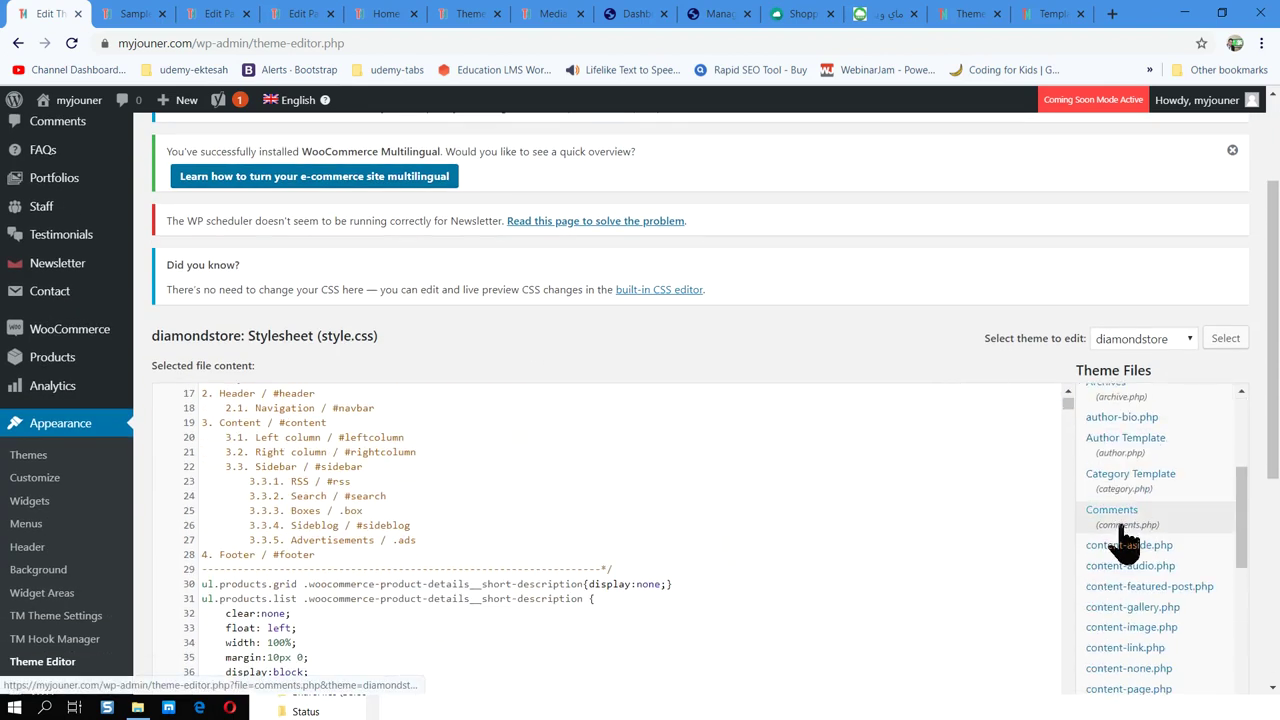
pyautogui.scroll(8, 1151, 451)
pyautogui.scroll(-5, 1188, 597)
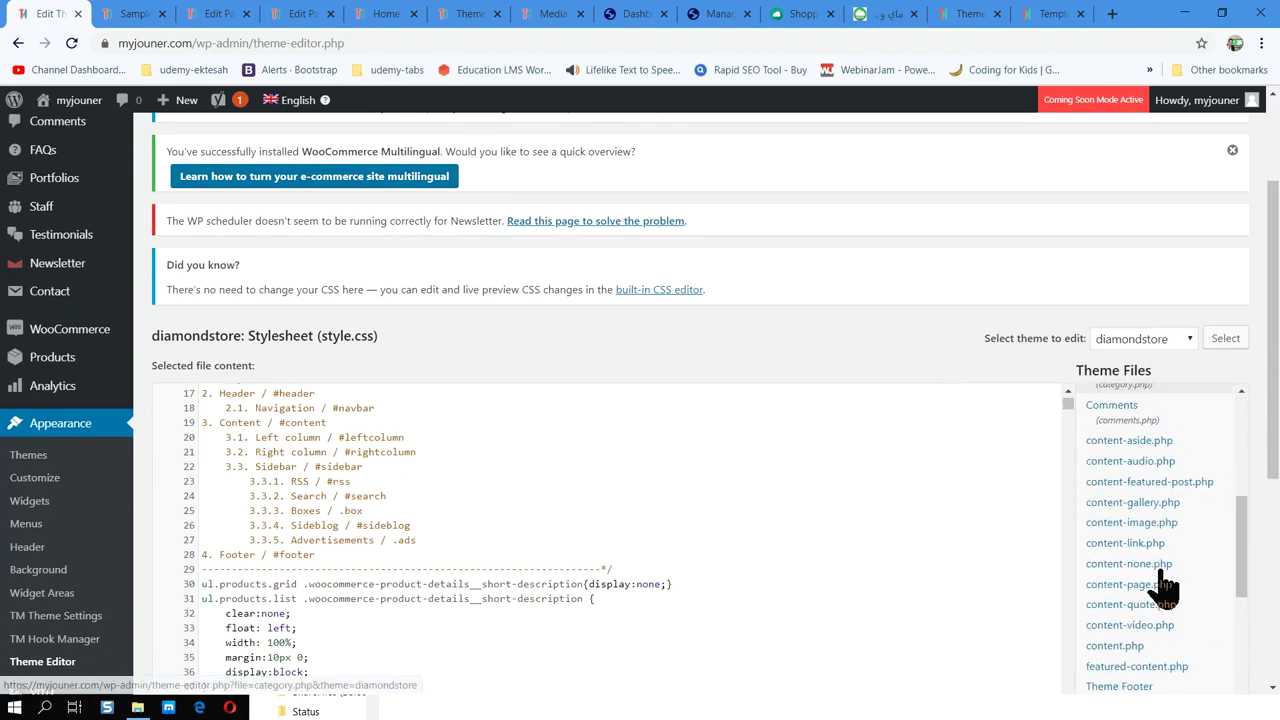
pyautogui.click(1128, 522)
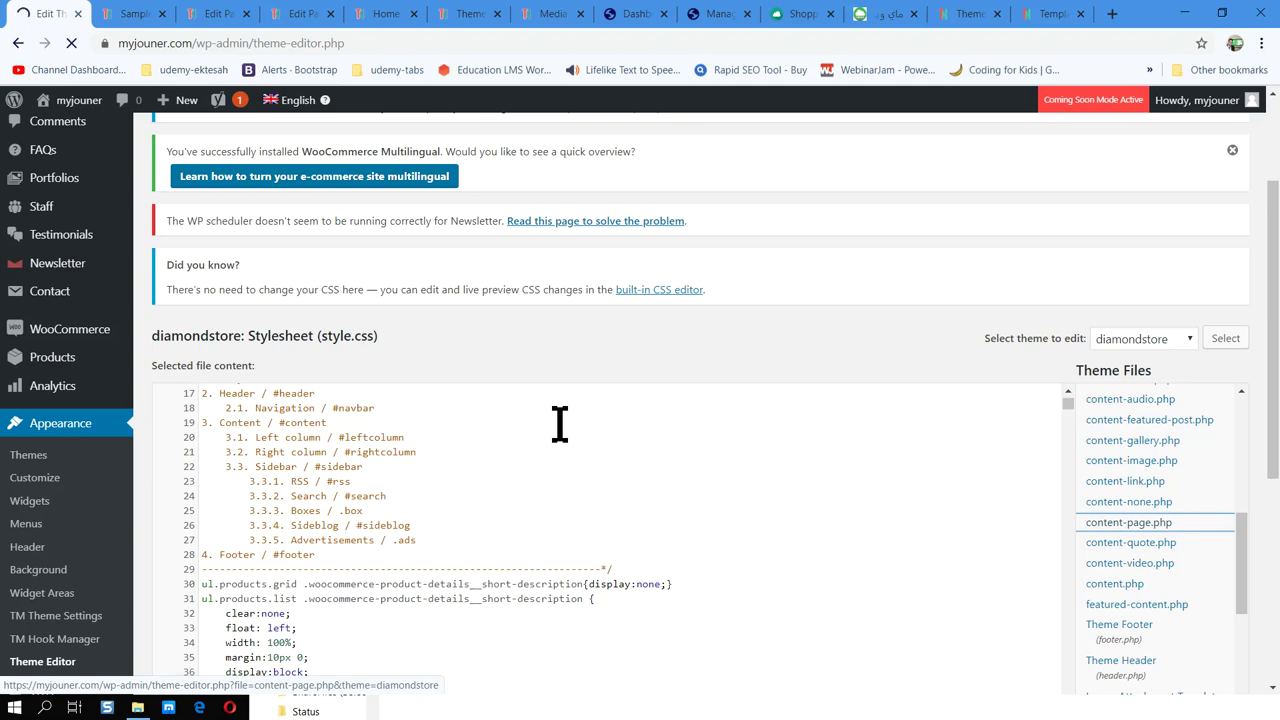
# Read through content-page.php, selecting TemplateMela, WordPress, the wp_link_pages code and the_content call.
pyautogui.scroll(-5, 571, 394)
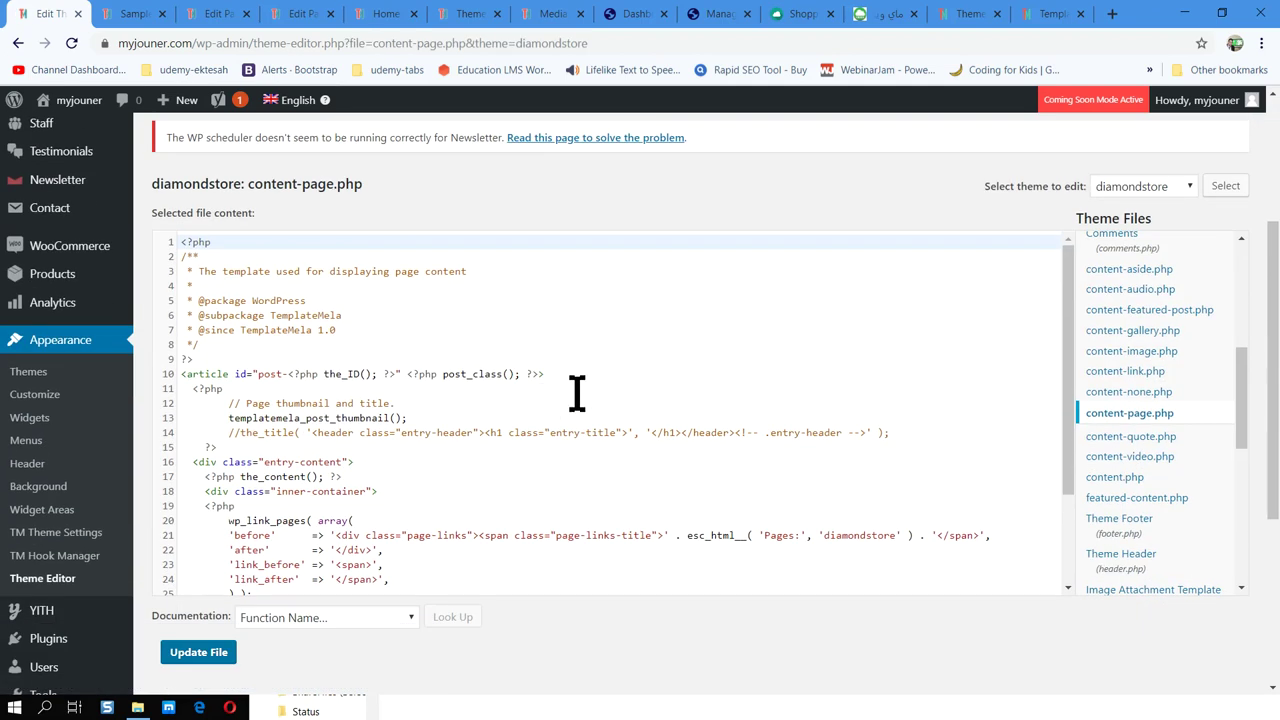
pyautogui.scroll(-1, 577, 393)
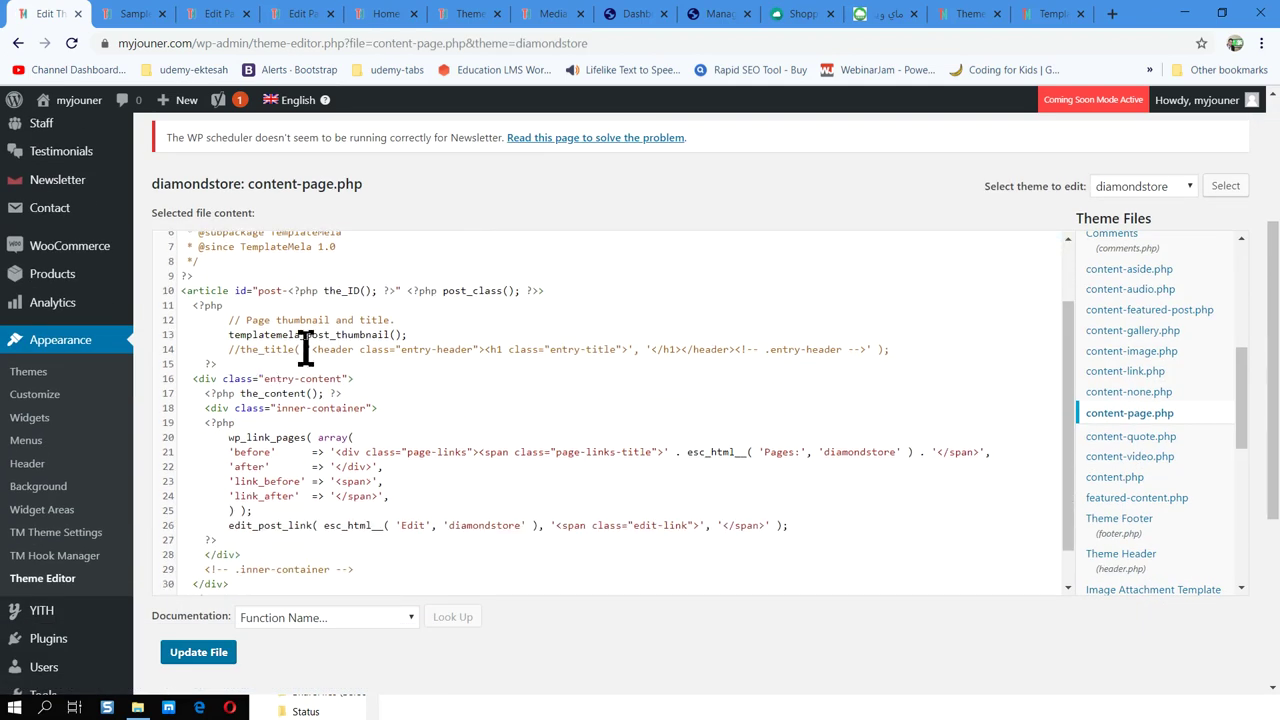
pyautogui.scroll(2, 308, 348)
pyautogui.doubleClick(242, 330)
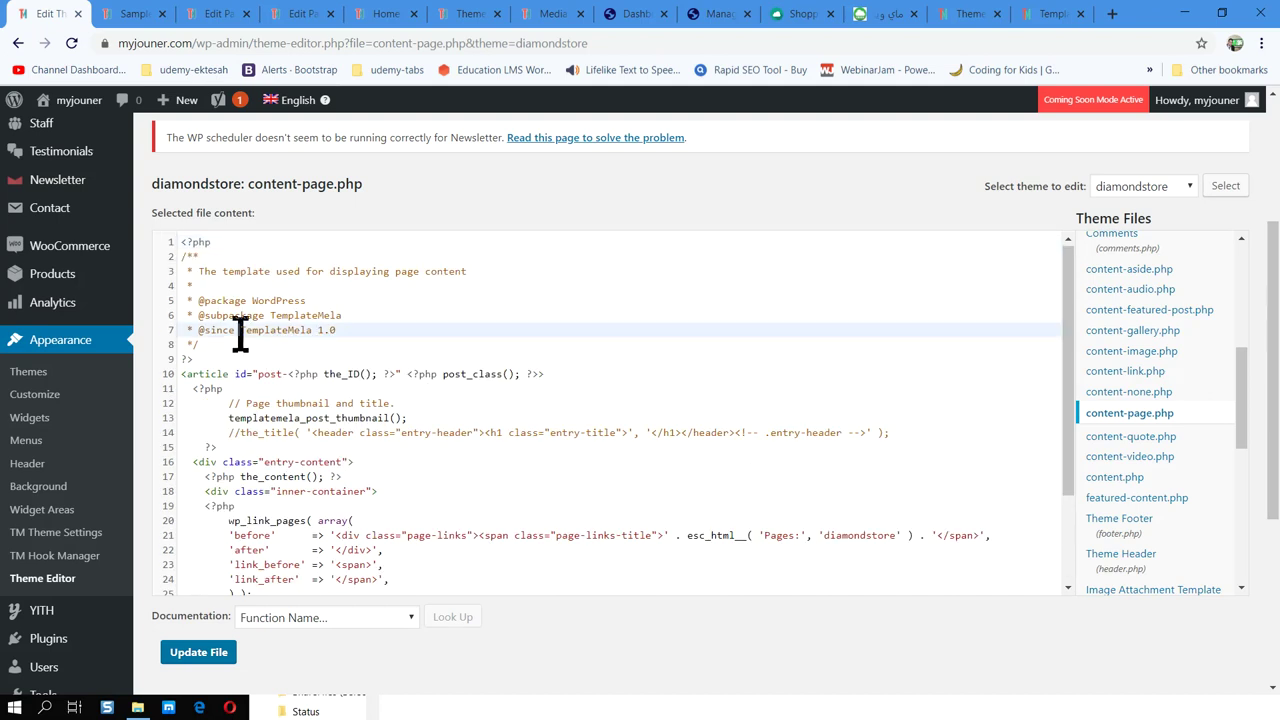
pyautogui.doubleClick(296, 303)
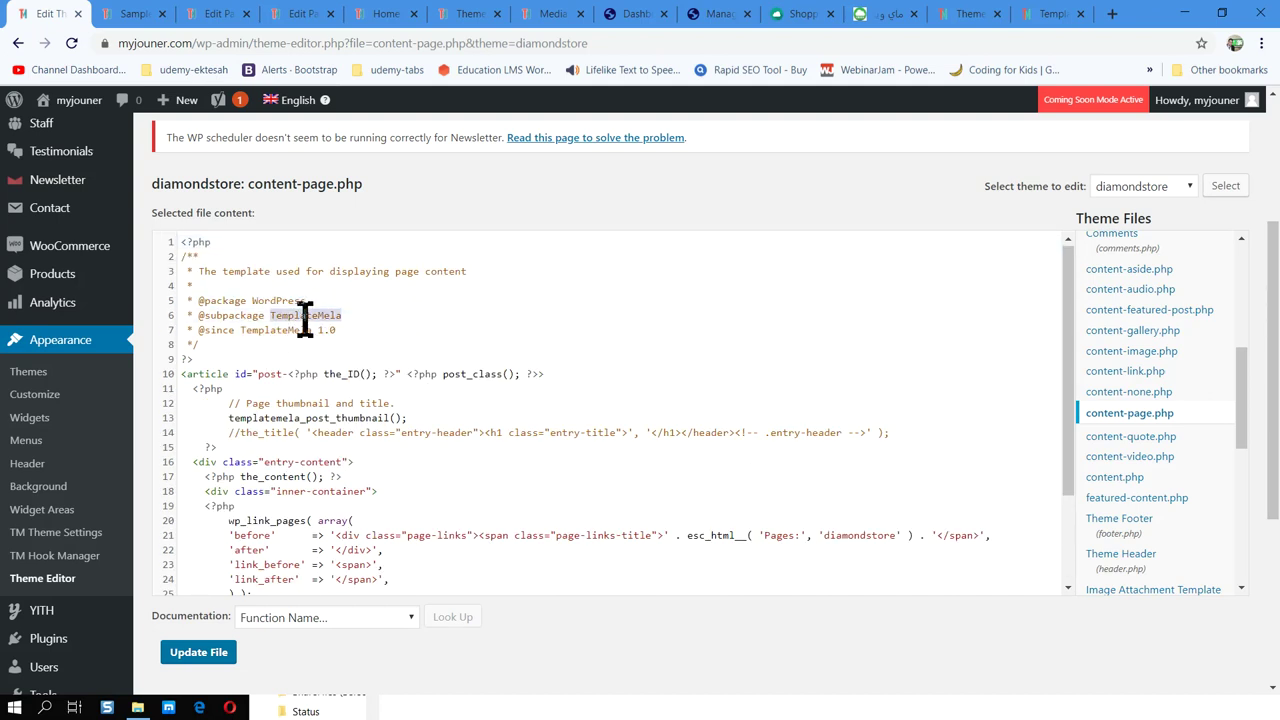
pyautogui.scroll(-3, 432, 457)
pyautogui.scroll(-1, 400, 440)
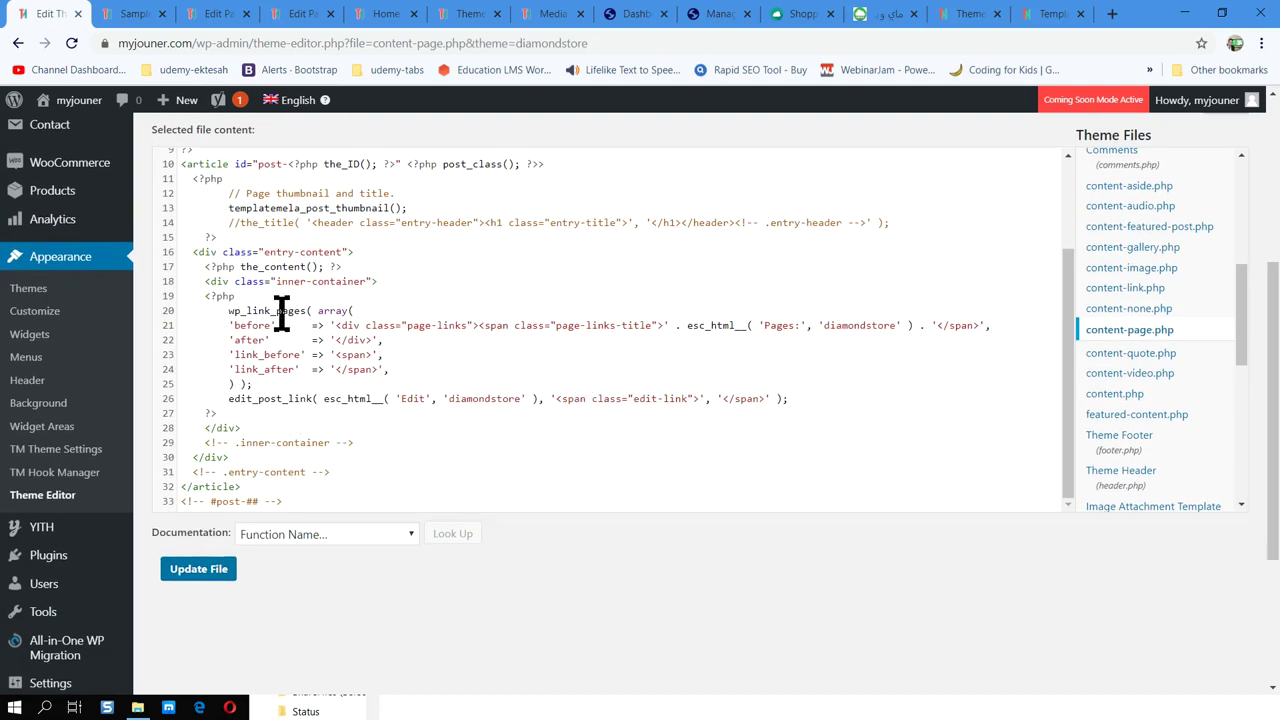
pyautogui.moveTo(216, 310); pyautogui.dragTo(353, 325)
pyautogui.doubleClick(255, 266)
# Open the content.php template and select diamondstore_sticky_post on line 16.
pyautogui.click(1106, 398)
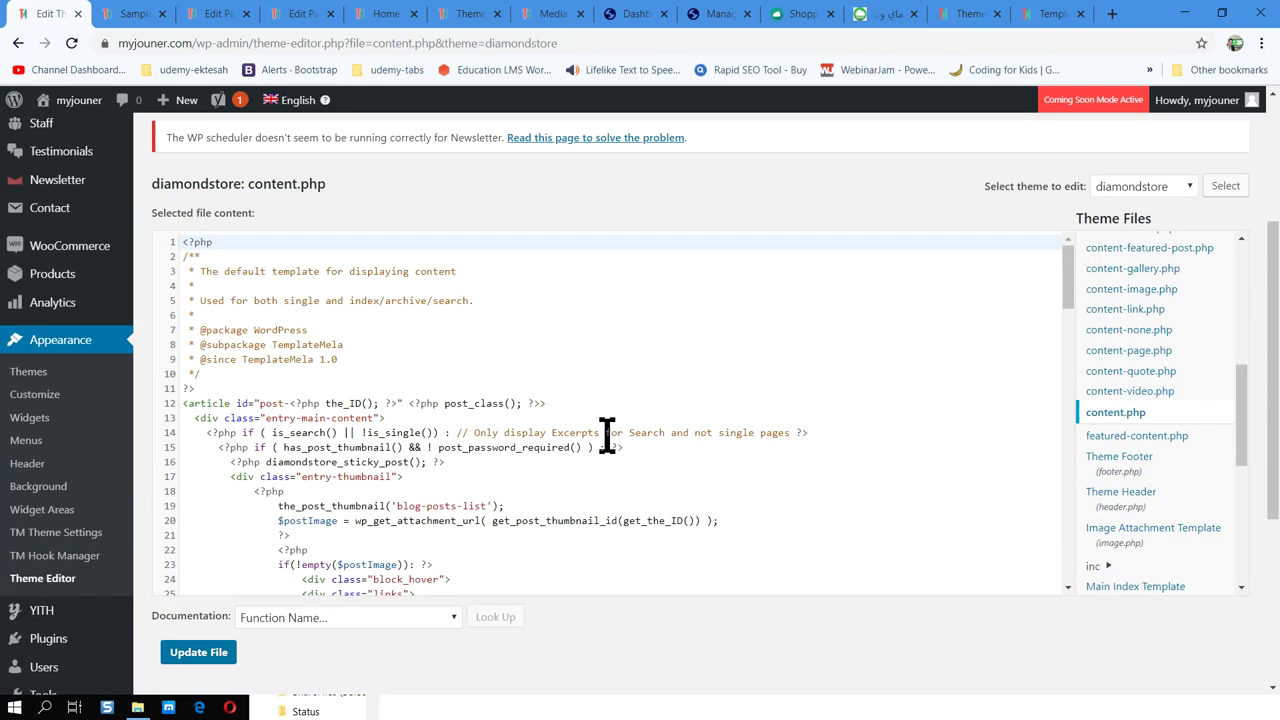
pyautogui.scroll(-2, 563, 423)
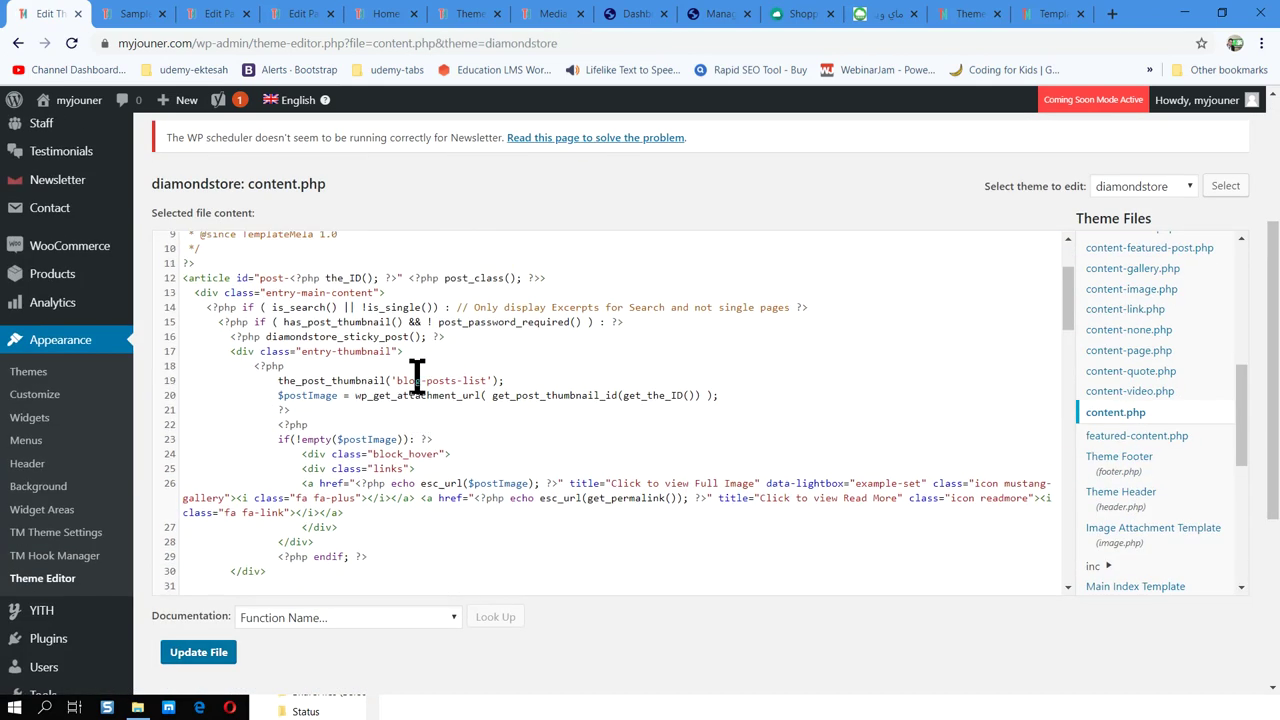
pyautogui.scroll(1, 417, 371)
pyautogui.scroll(-1, 539, 316)
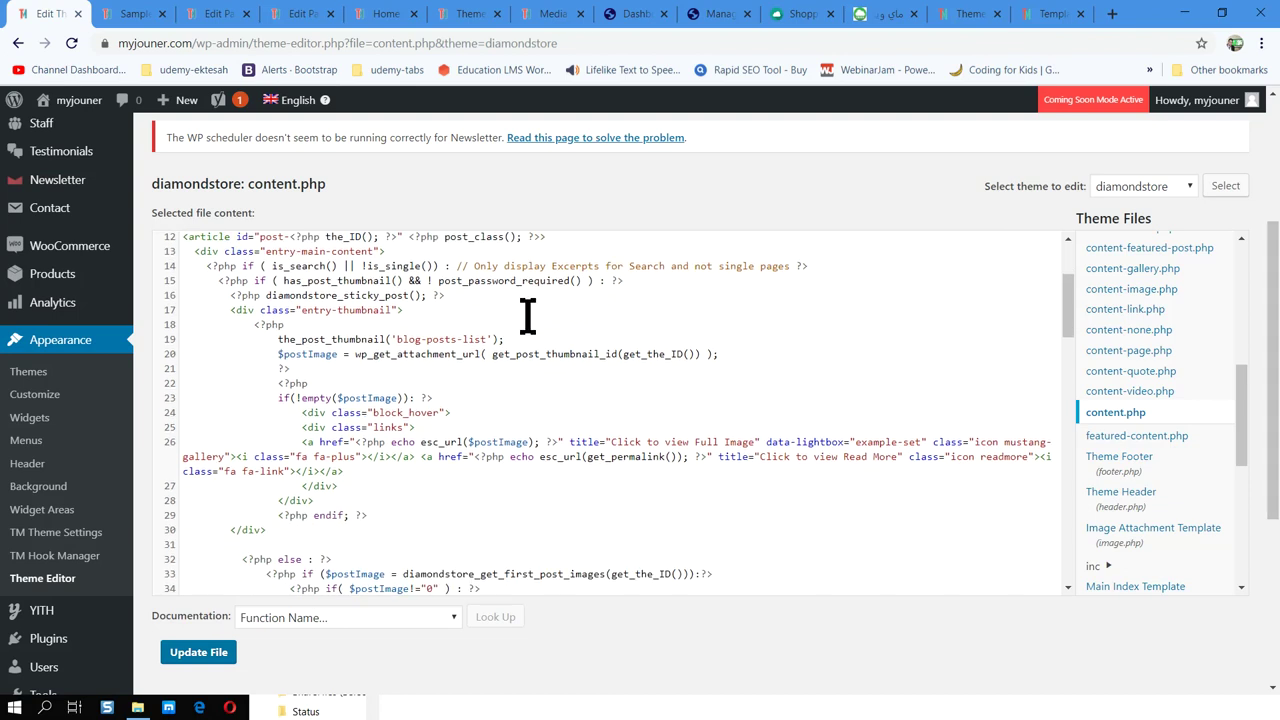
pyautogui.doubleClick(288, 296)
pyautogui.scroll(-3, 443, 463)
pyautogui.scroll(-1, 600, 377)
# Read content.php down to around line 105, then head to the All Pages list.
pyautogui.scroll(1, 600, 377)
pyautogui.scroll(-2, 600, 377)
pyautogui.scroll(-6, 600, 377)
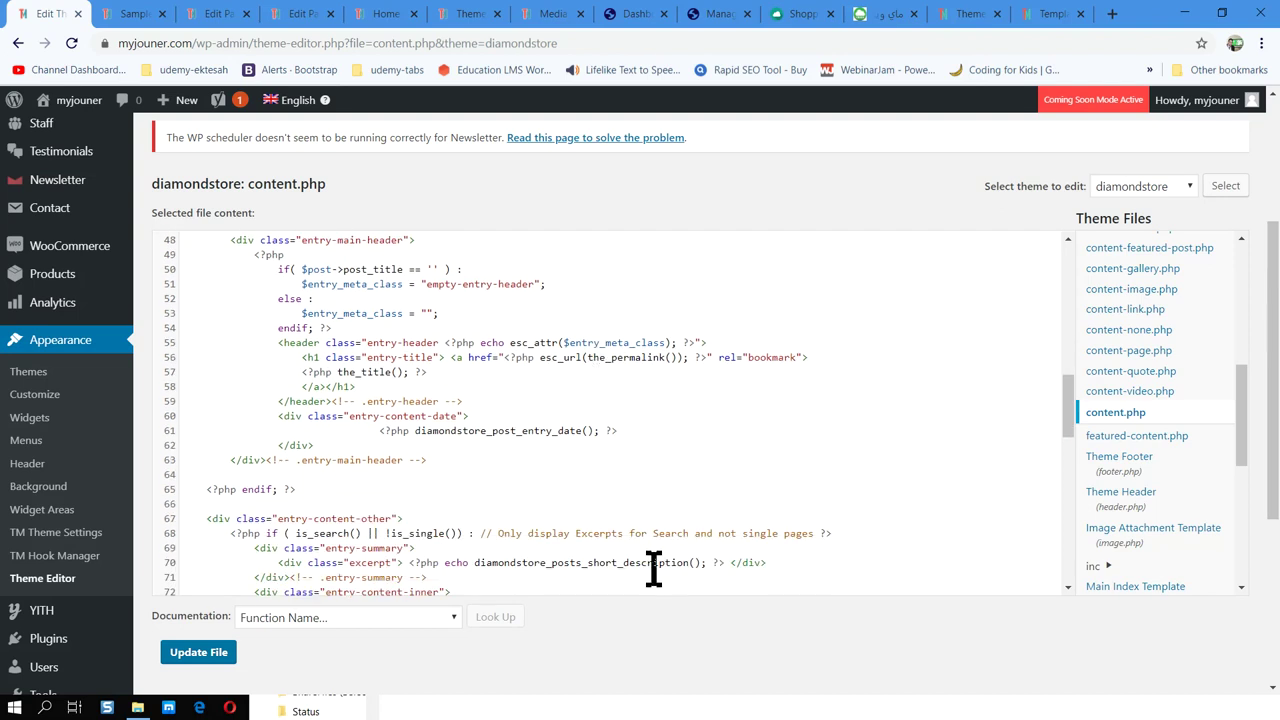
pyautogui.scroll(-1, 57, 437)
pyautogui.scroll(-3, 57, 437)
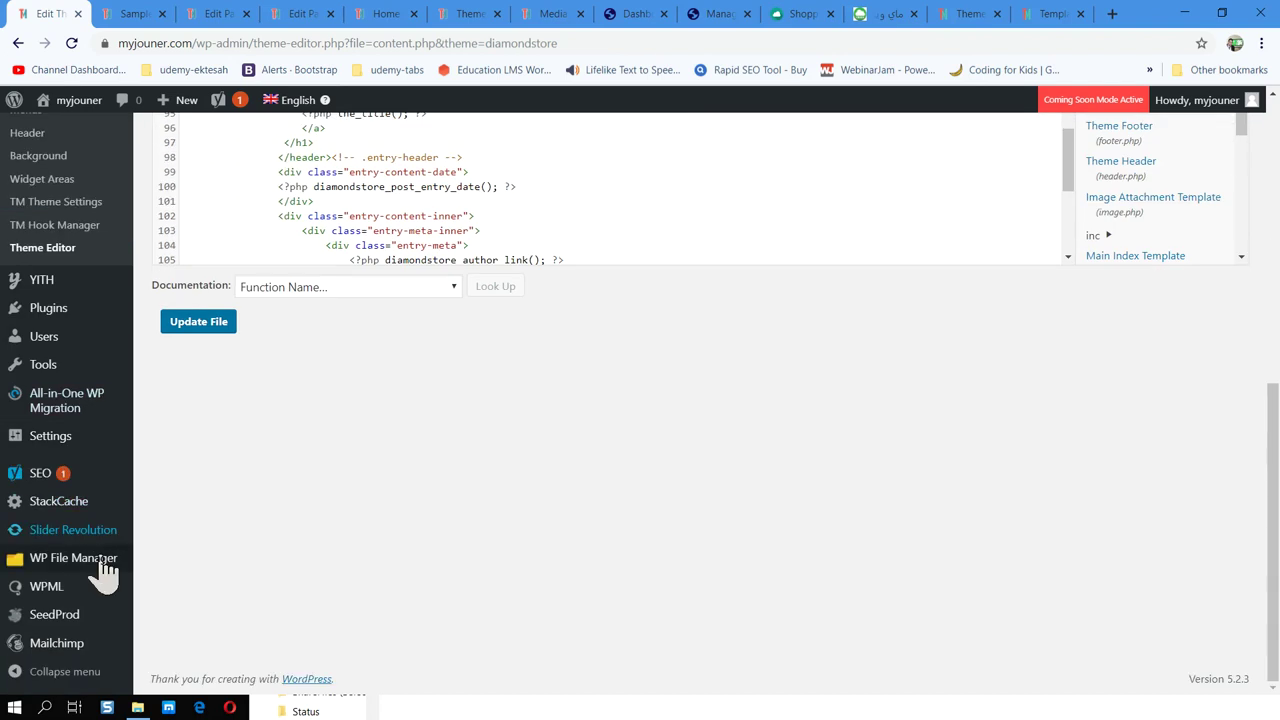
pyautogui.scroll(5, 90, 433)
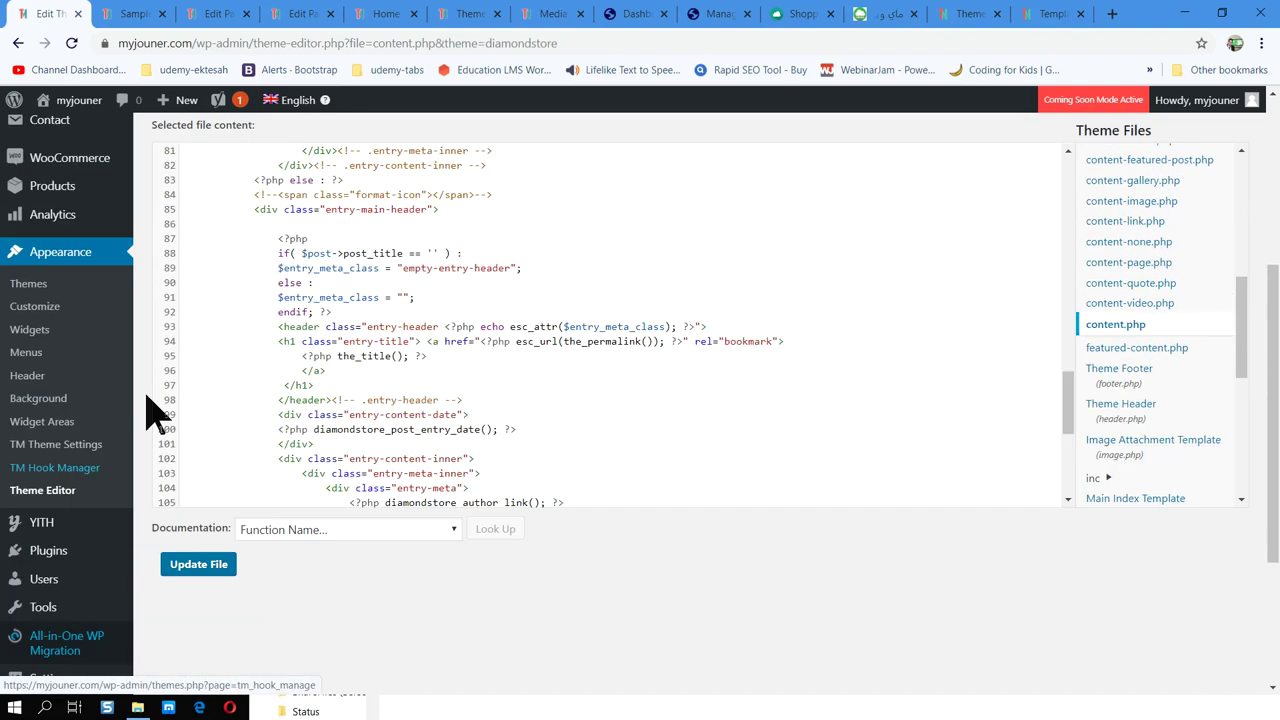
pyautogui.click(186, 272)
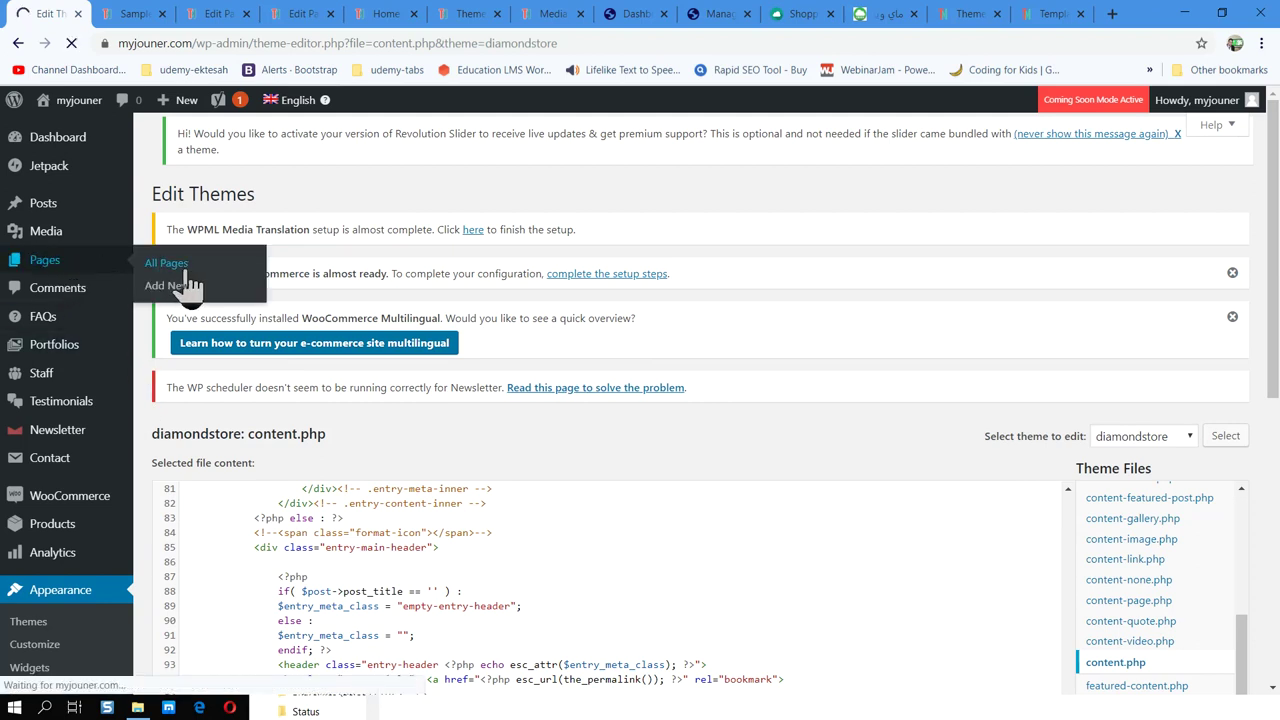
# In the live editor, inspect the CMS Banner + Blog widget's shortcode in Visual and Text modes.
pyautogui.click(133, 14)
pyautogui.click(220, 14)
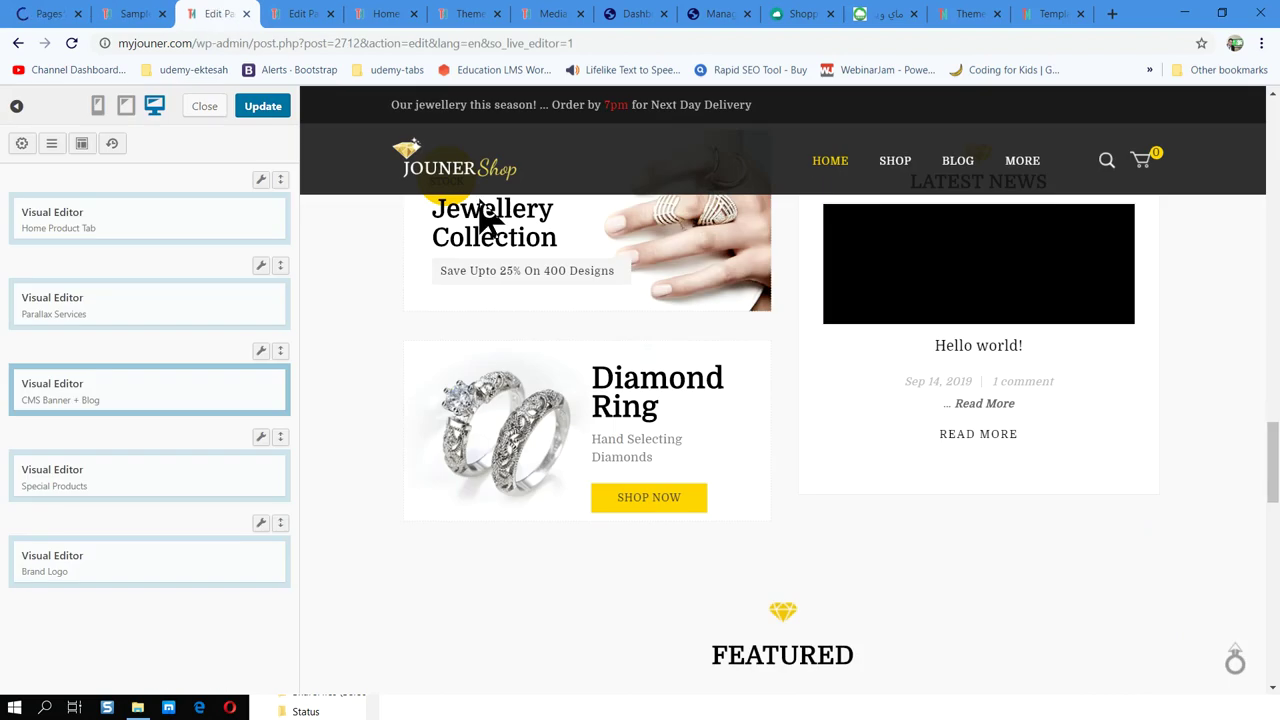
pyautogui.click(135, 395)
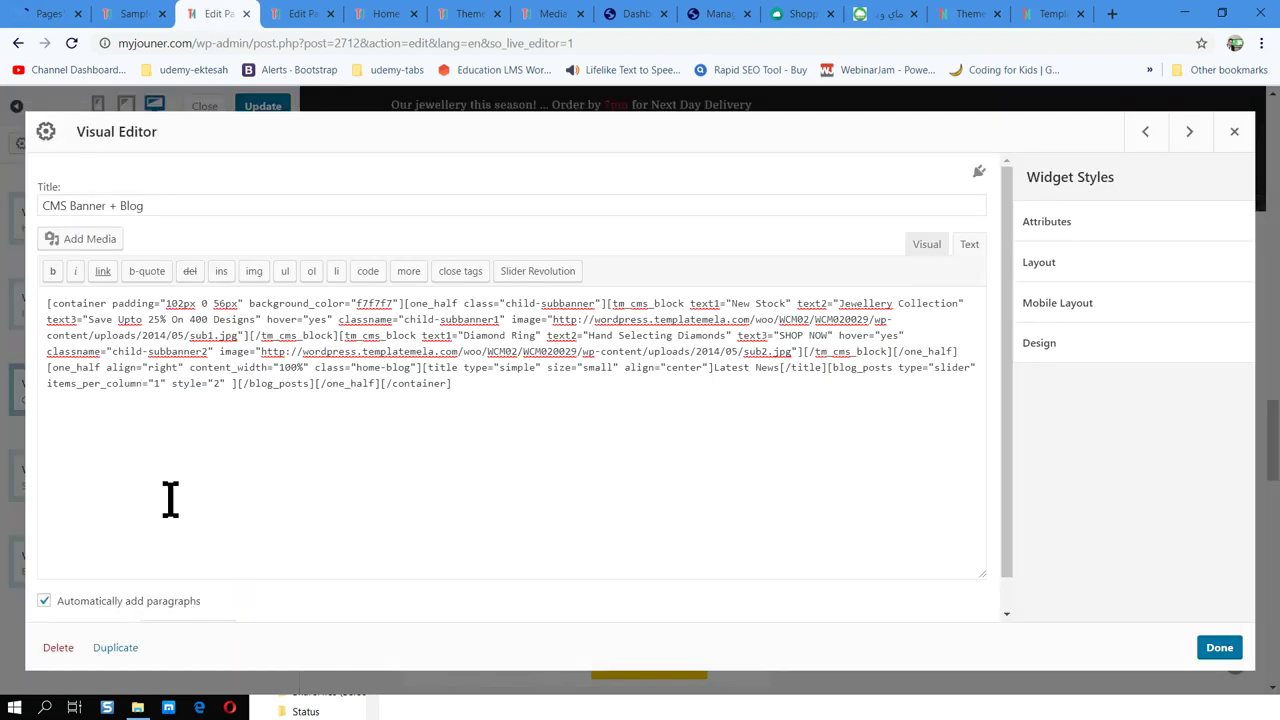
pyautogui.click(929, 244)
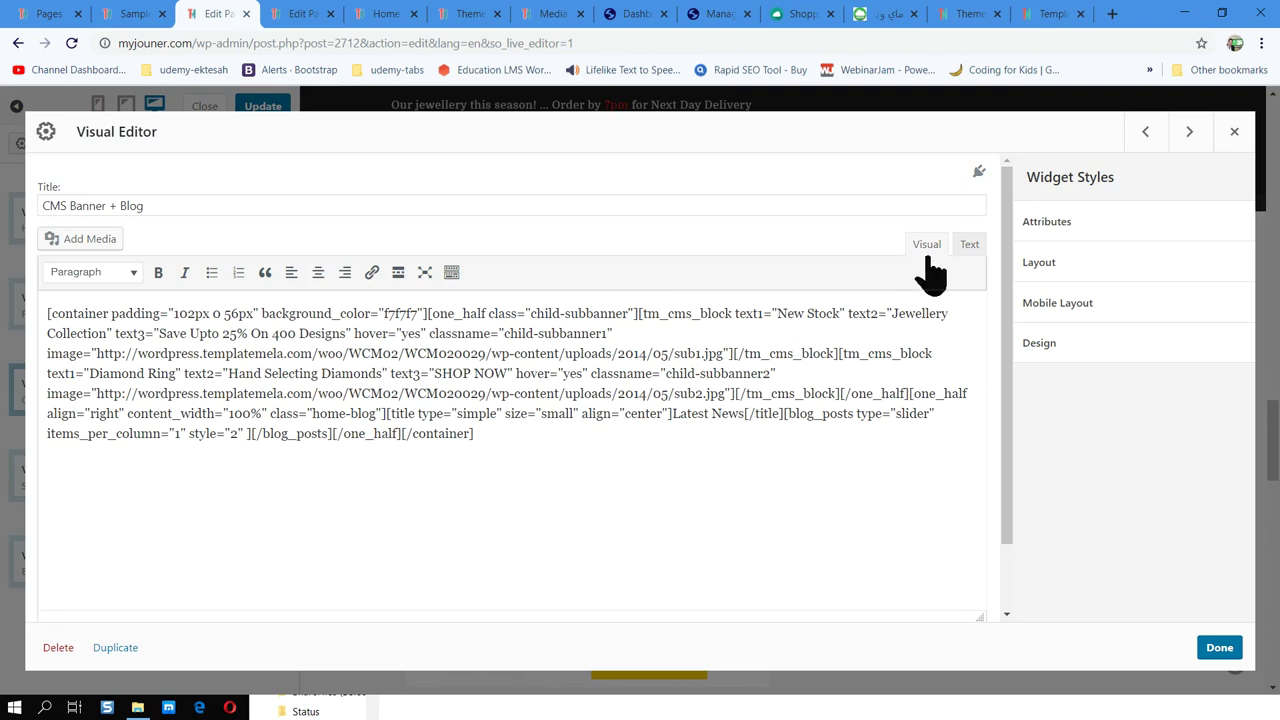
pyautogui.click(969, 244)
pyautogui.click(927, 248)
pyautogui.moveTo(478, 434); pyautogui.dragTo(47, 313)
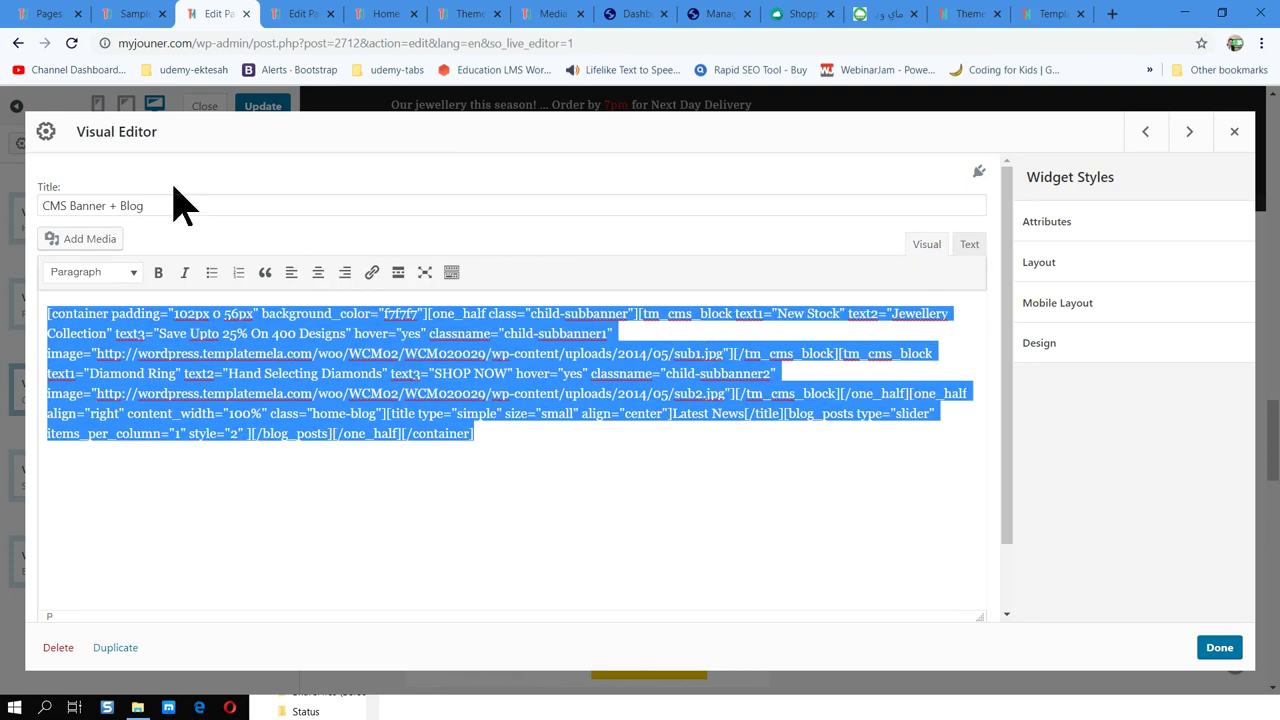
pyautogui.tripleClick(136, 135)
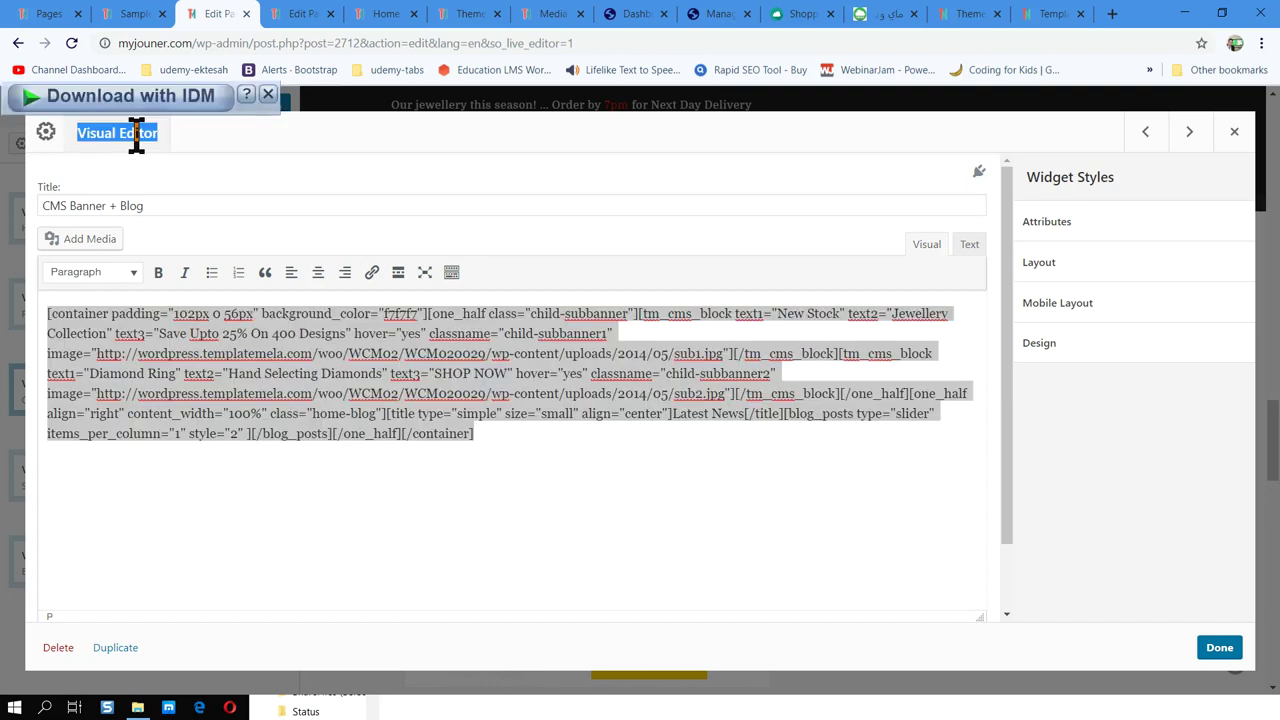
pyautogui.click(1234, 135)
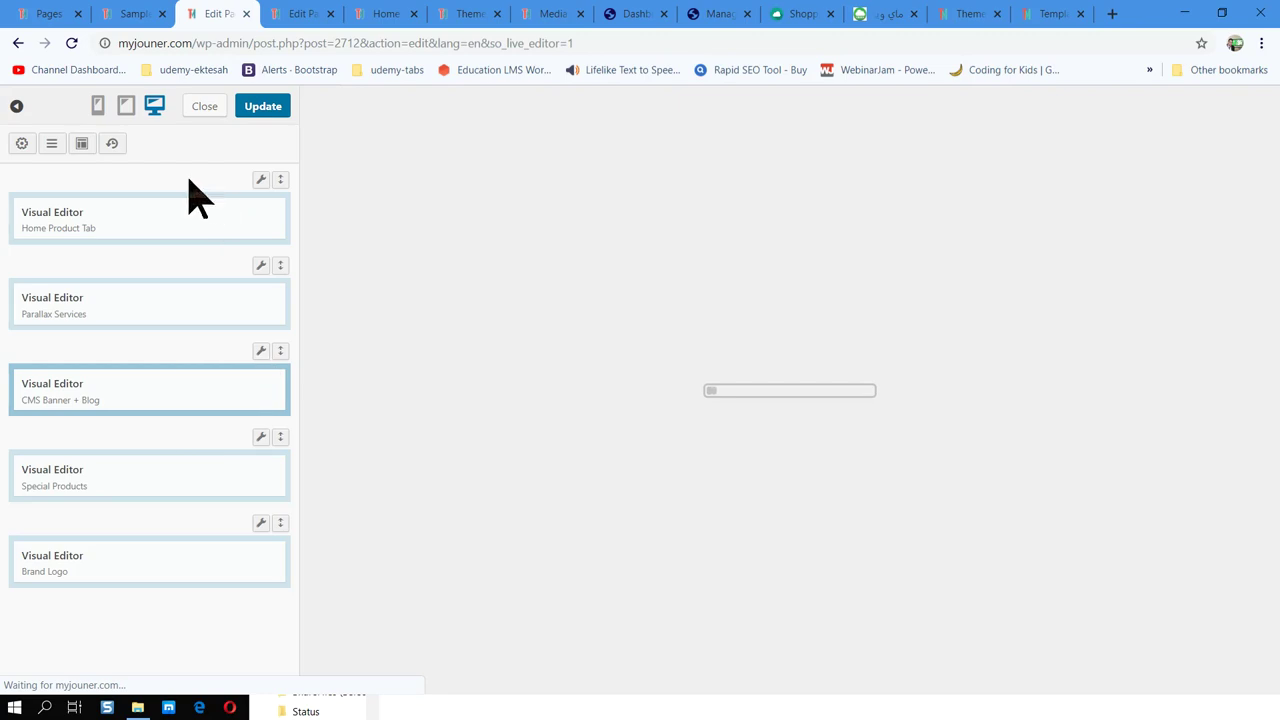
# Browse the Widgets Bundle, Page Builder and WordPress widget categories without adding any widget.
pyautogui.click(22, 143)
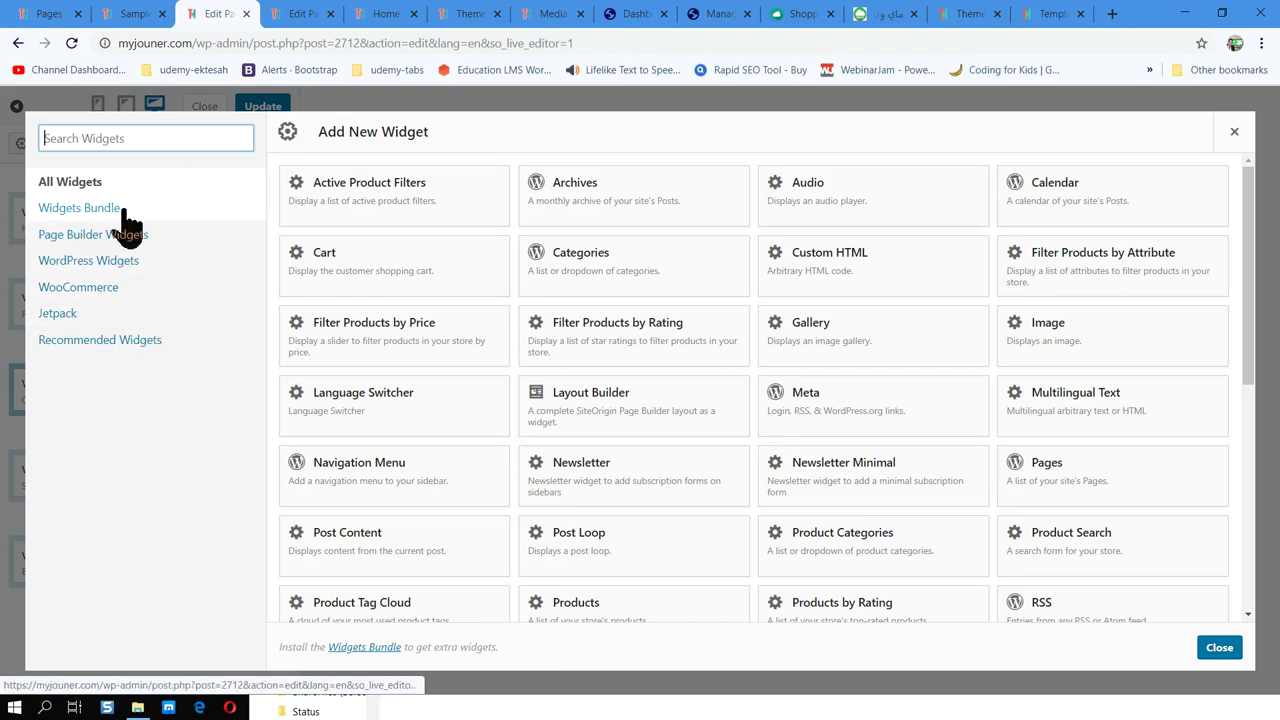
pyautogui.scroll(-2, 410, 275)
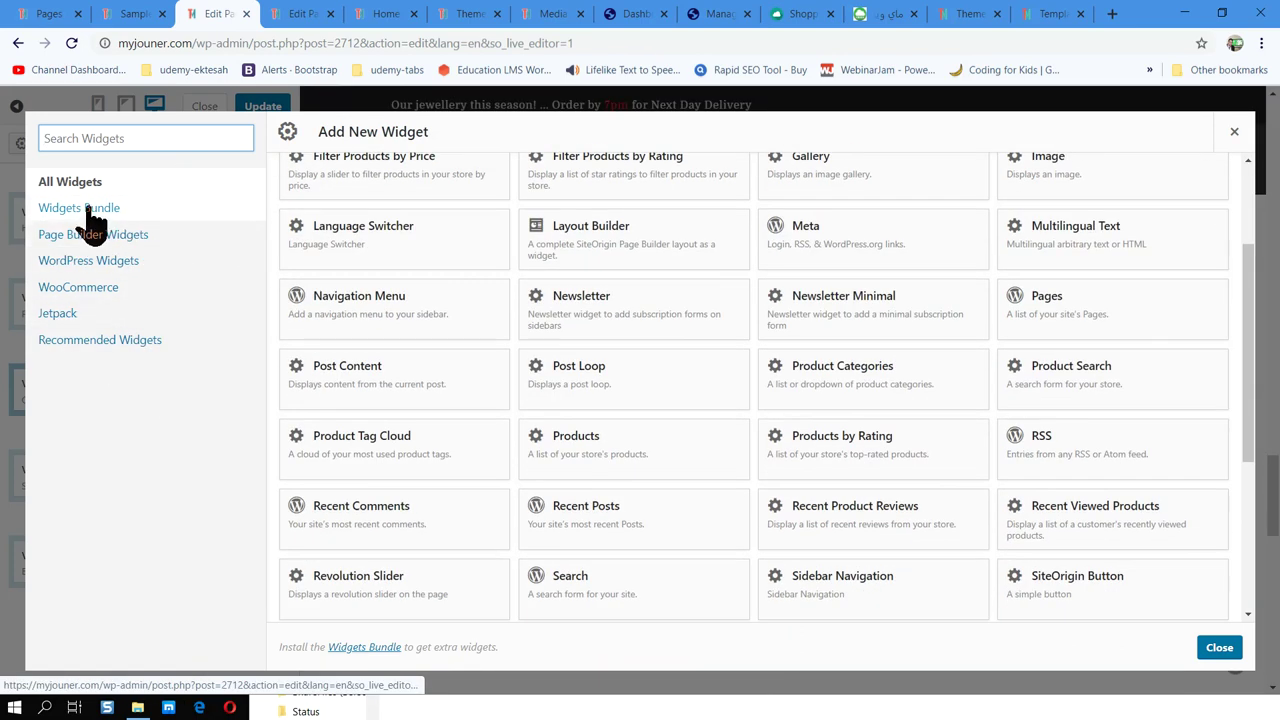
pyautogui.click(113, 210)
pyautogui.click(104, 234)
pyautogui.click(104, 261)
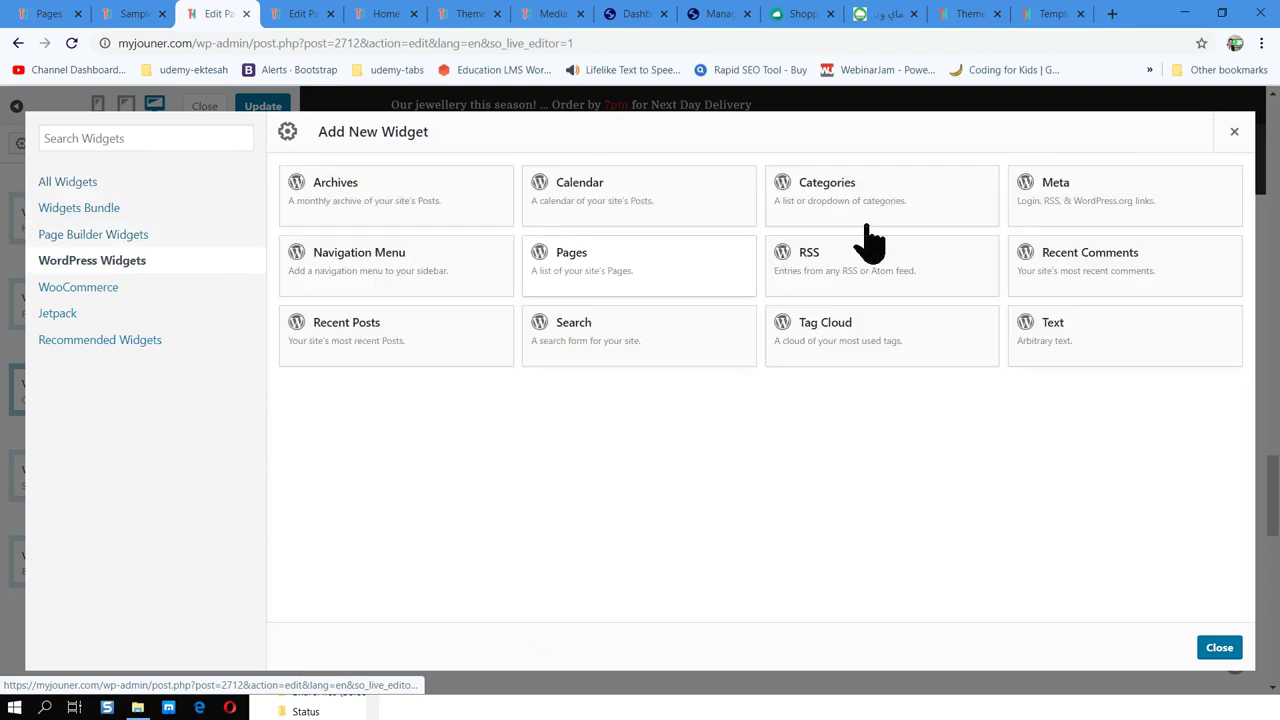
pyautogui.click(1234, 131)
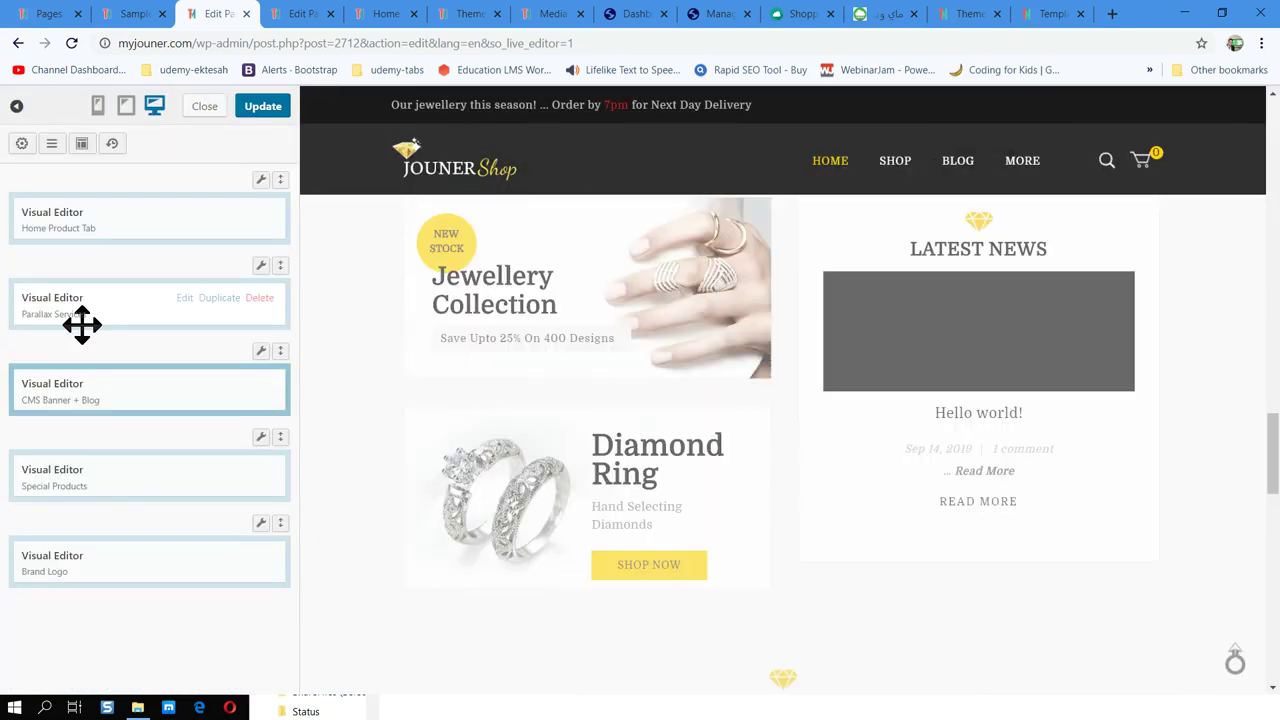
# Open the Parallax Services widget and view its shortcode in Visual and Text modes.
pyautogui.scroll(2, 750, 440)
pyautogui.scroll(-2, 797, 490)
pyautogui.moveTo(200, 323)
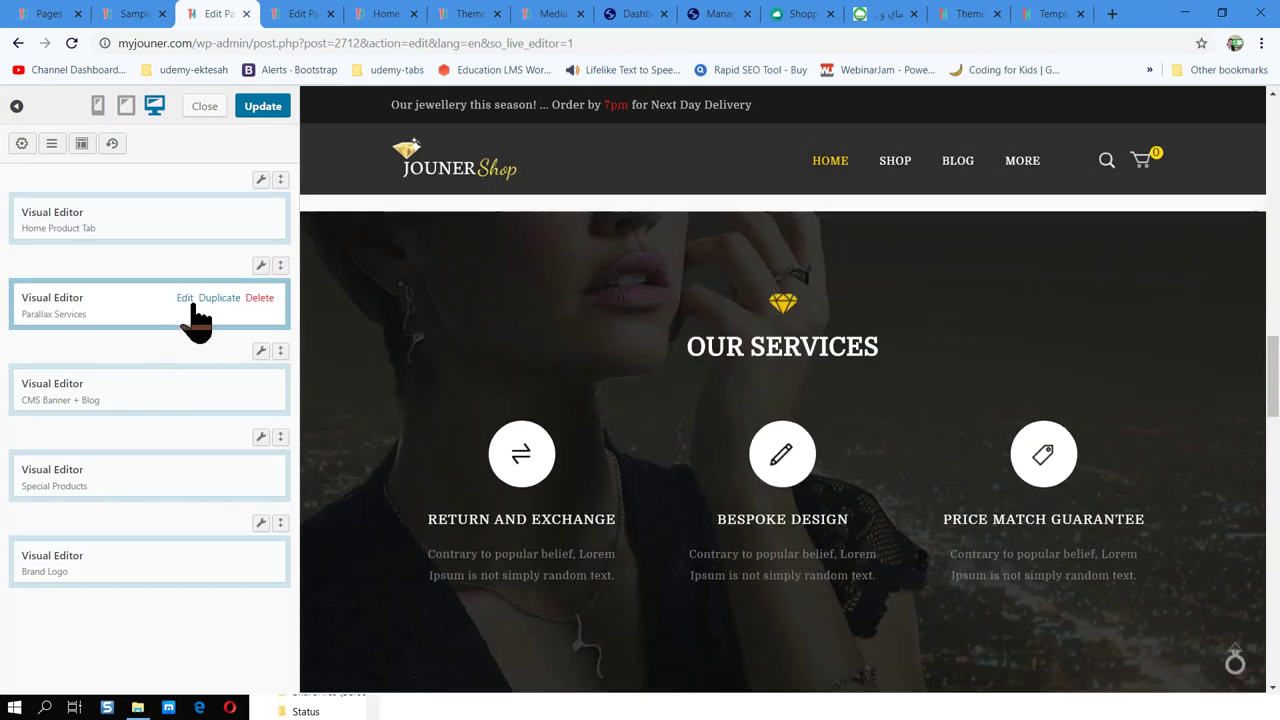
pyautogui.moveTo(270, 266)
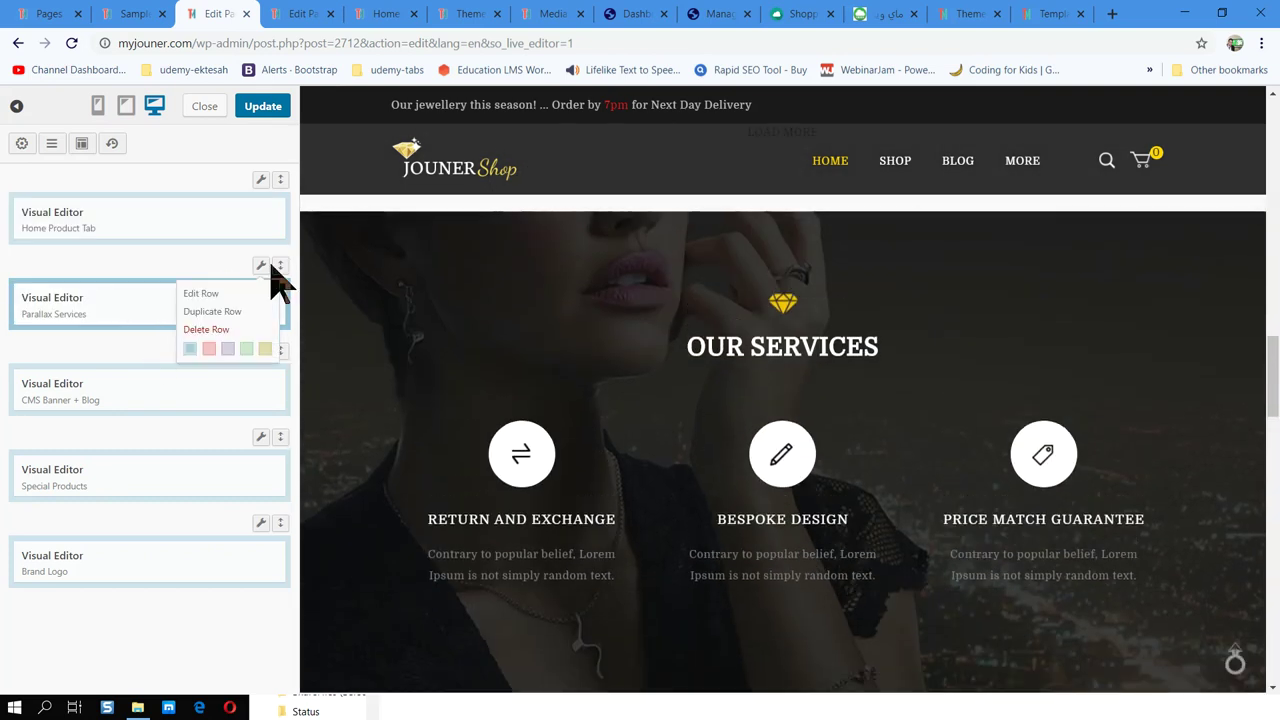
pyautogui.click(198, 302)
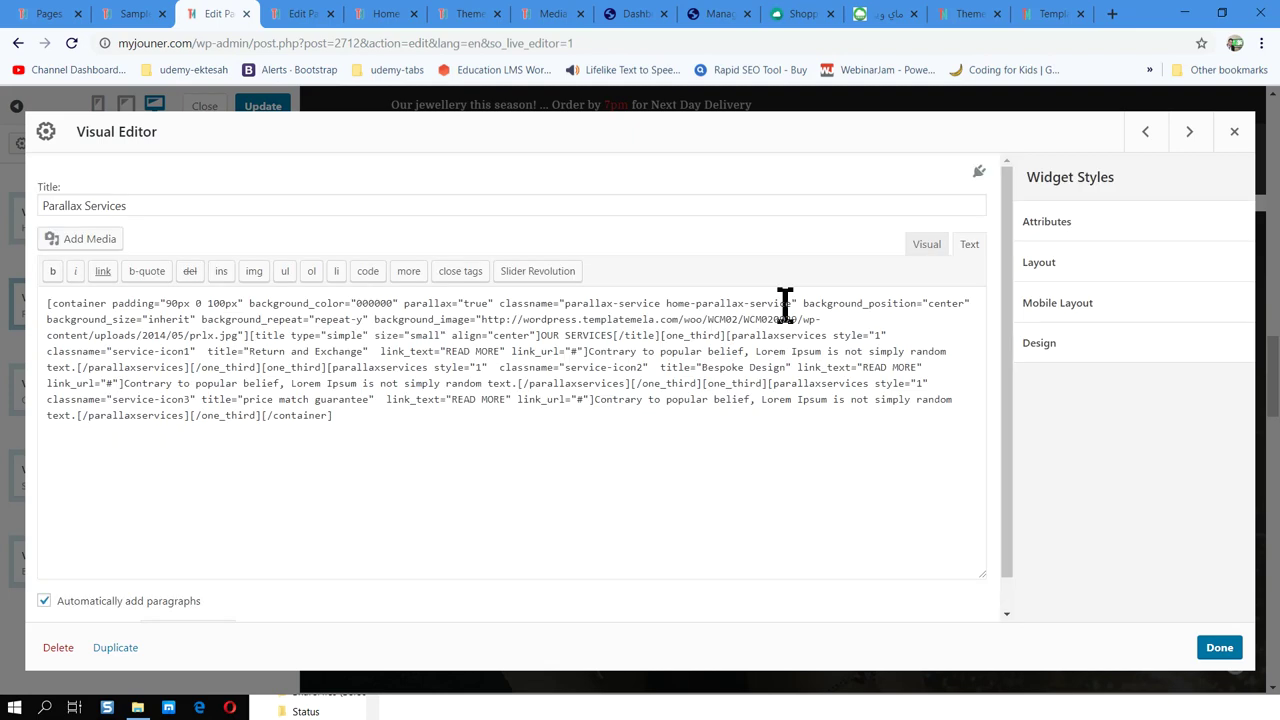
pyautogui.click(570, 375)
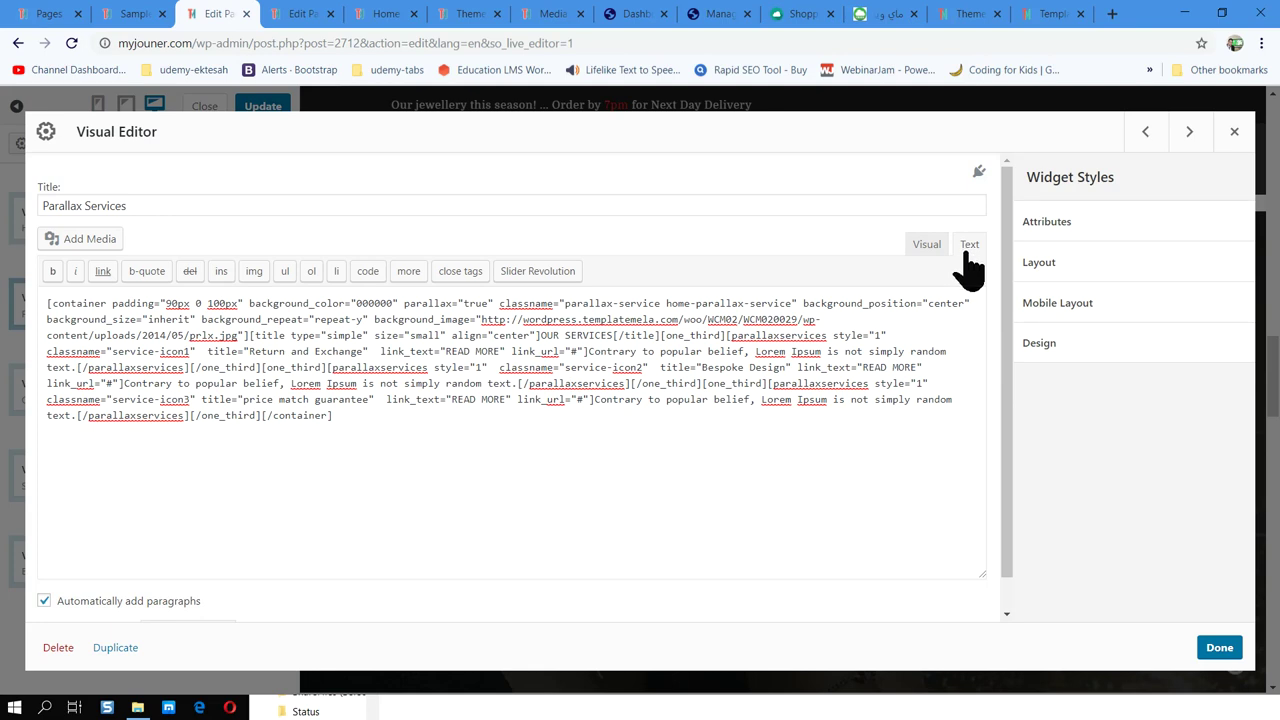
pyautogui.click(926, 245)
pyautogui.click(972, 246)
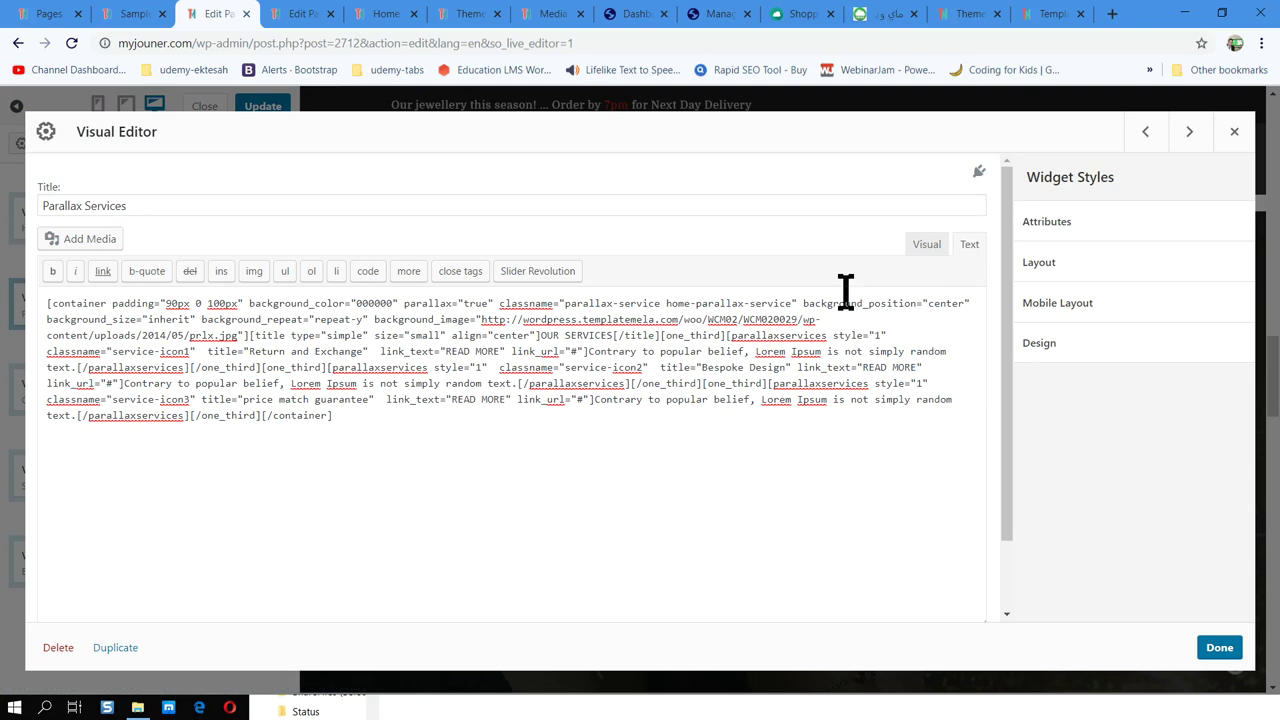
pyautogui.moveTo(357, 400); pyautogui.dragTo(46, 302)
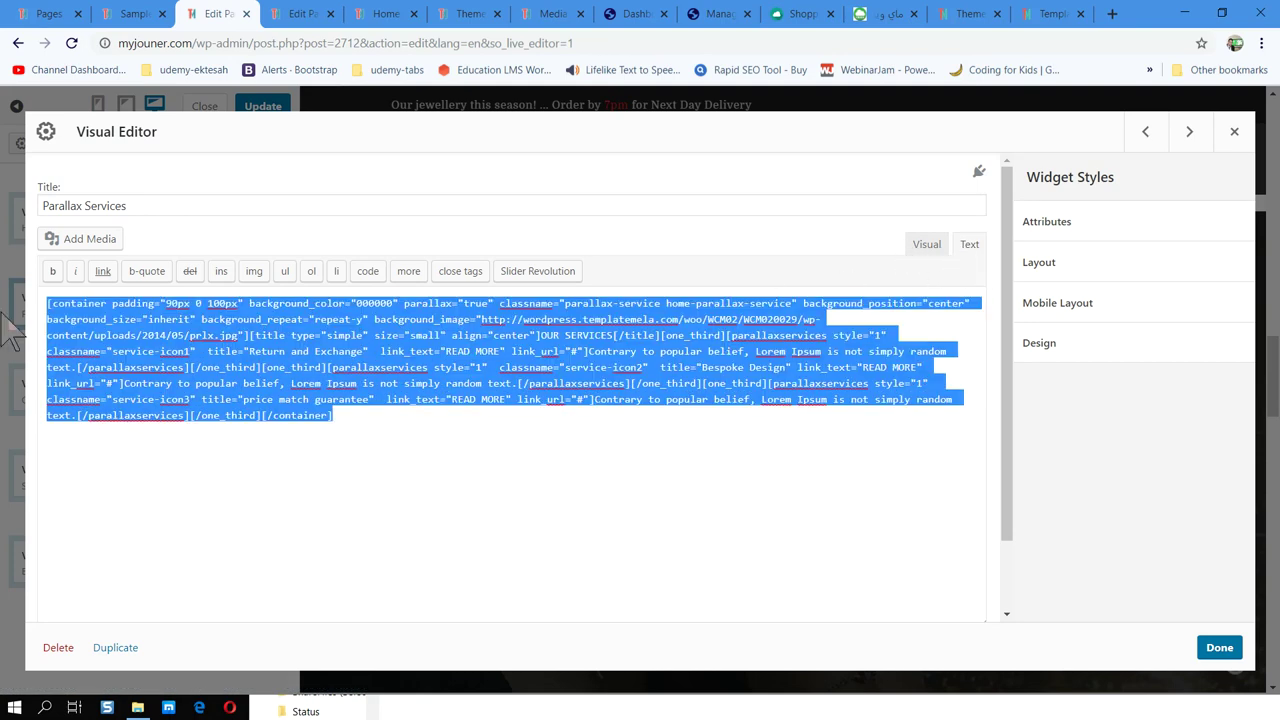
# Expand the widget's attributes, margin/padding, mobile padding and background/border settings, then close it unchanged.
pyautogui.click(1058, 222)
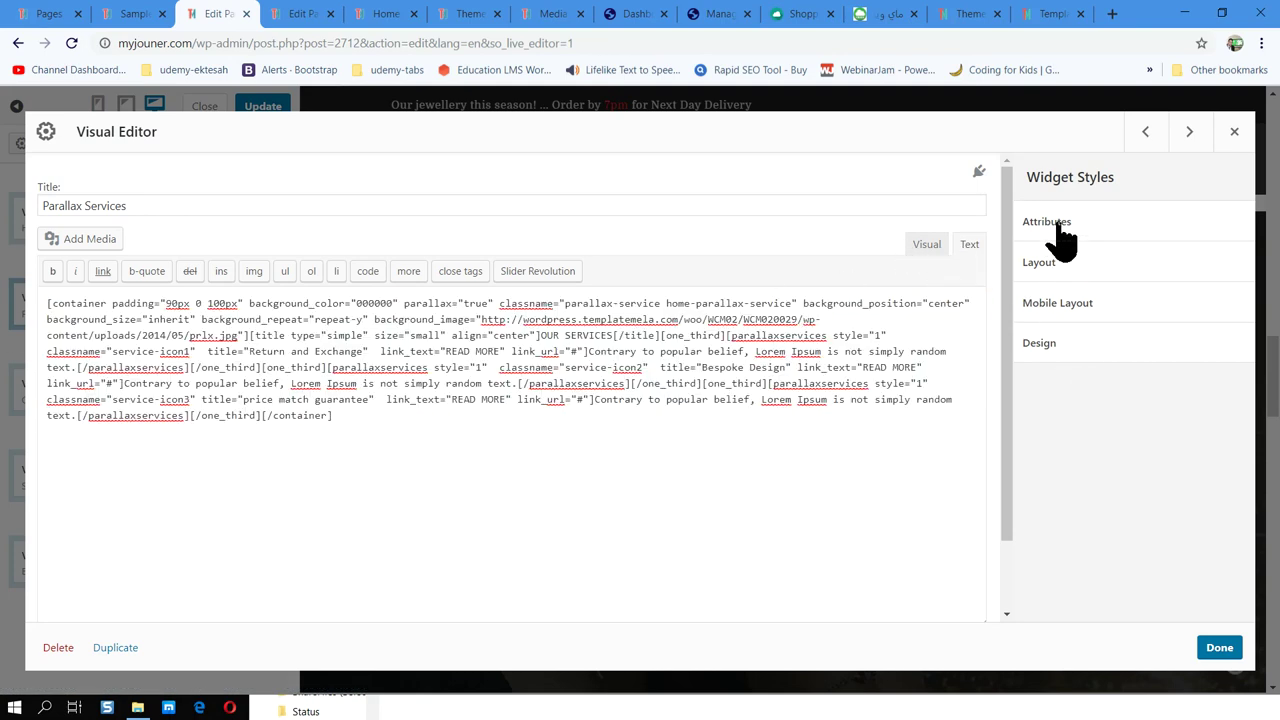
pyautogui.scroll(-2, 1118, 293)
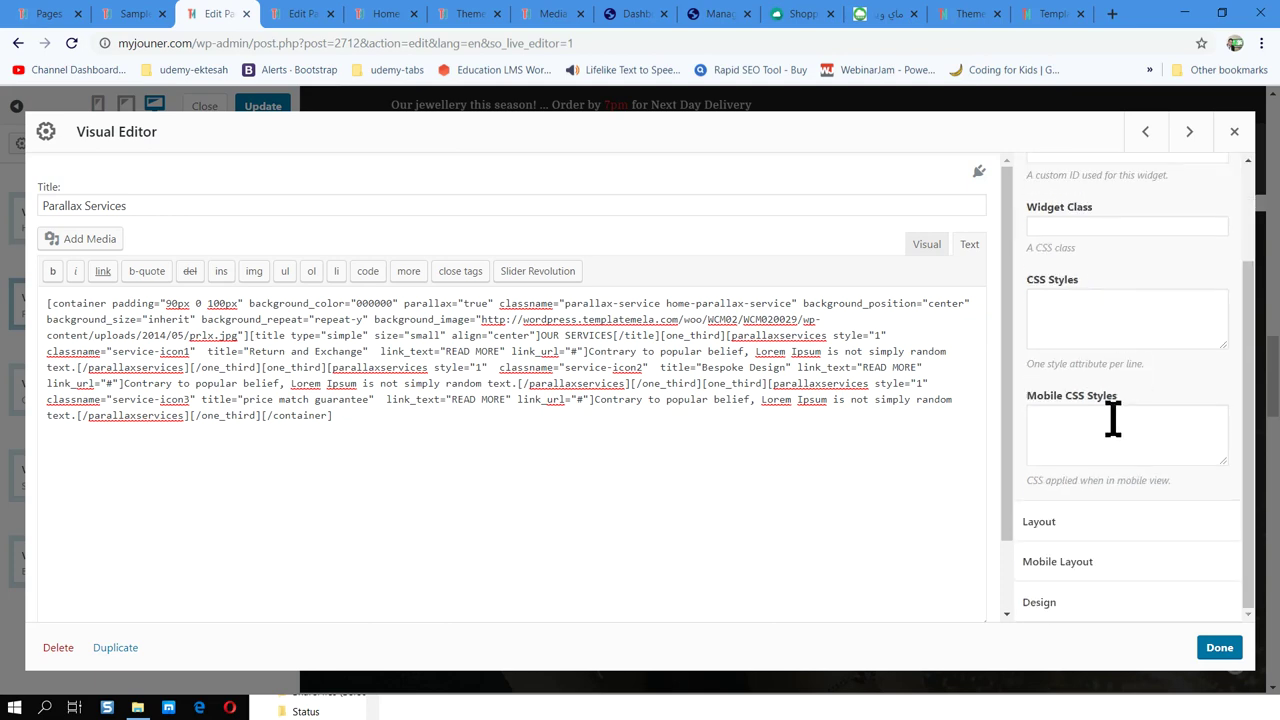
pyautogui.click(1065, 527)
pyautogui.scroll(-3, 1084, 490)
pyautogui.click(1082, 565)
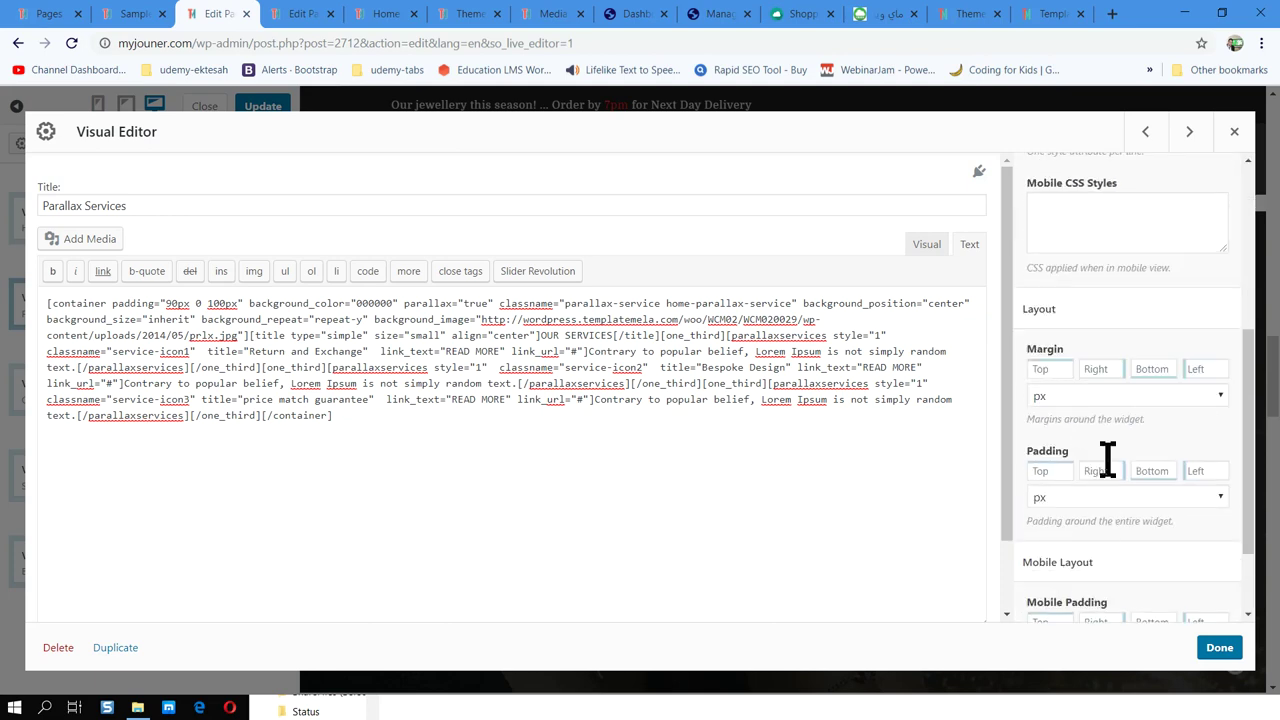
pyautogui.scroll(-2, 1095, 500)
pyautogui.click(1040, 604)
pyautogui.scroll(-3, 1110, 600)
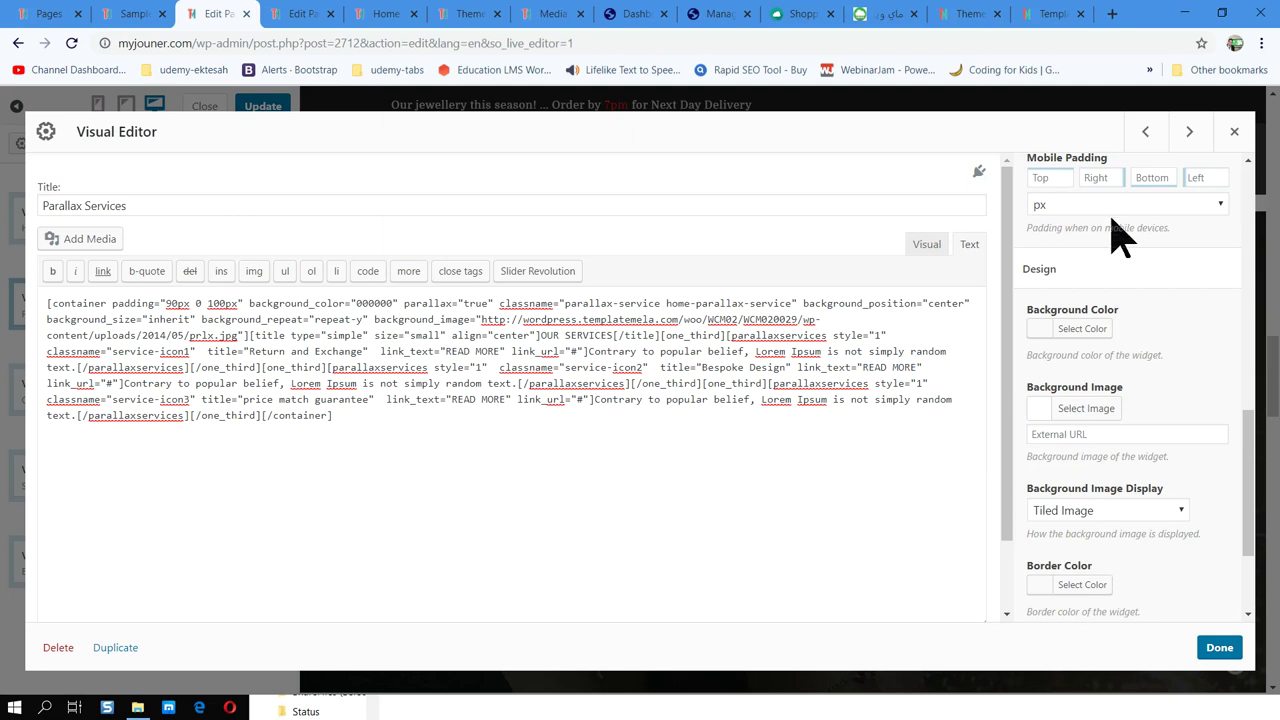
pyautogui.click(1236, 133)
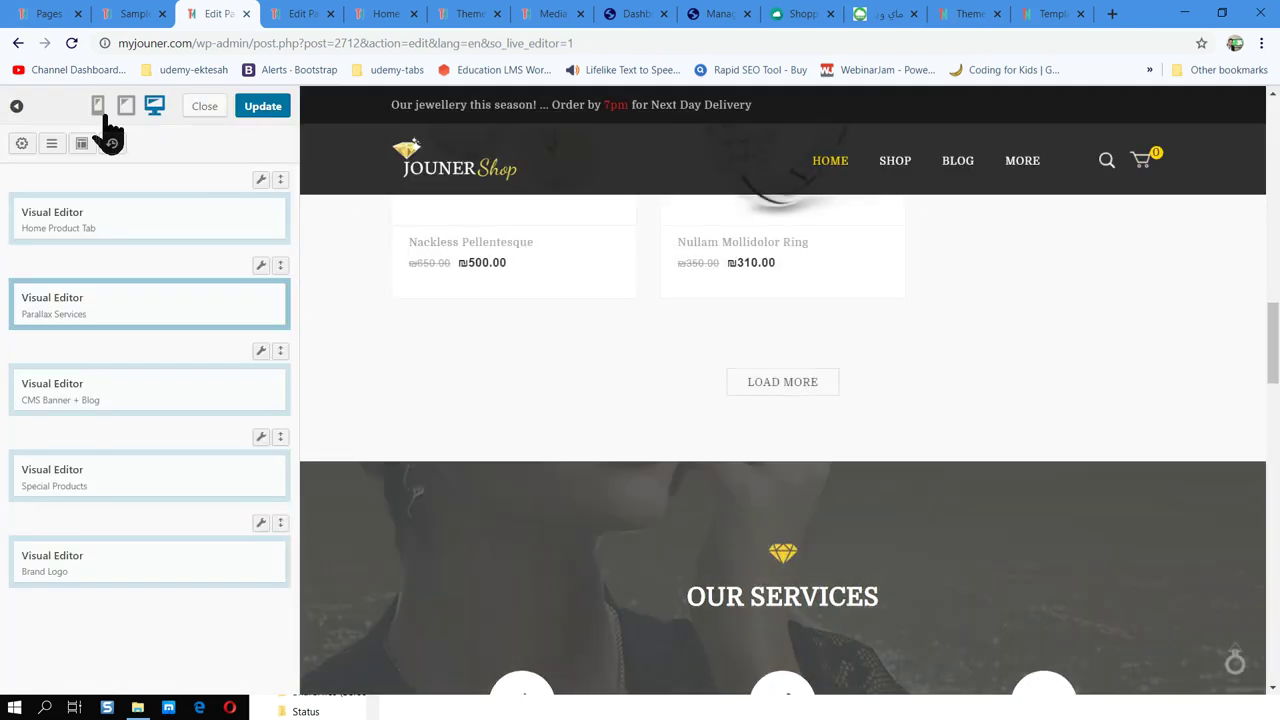
# Collapse the builder sidebar and reach the Dashboard through the Sample Page's site-name menu.
pyautogui.click(16, 107)
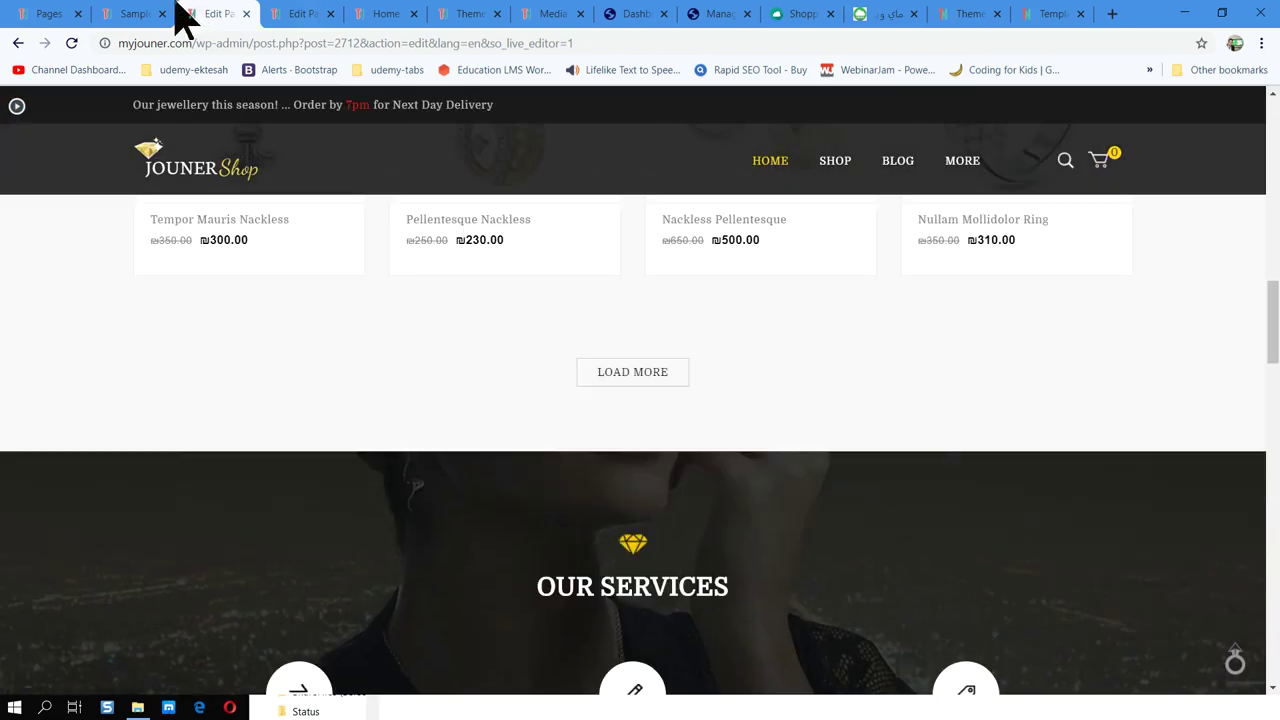
pyautogui.click(138, 13)
pyautogui.moveTo(78, 110)
pyautogui.click(100, 188)
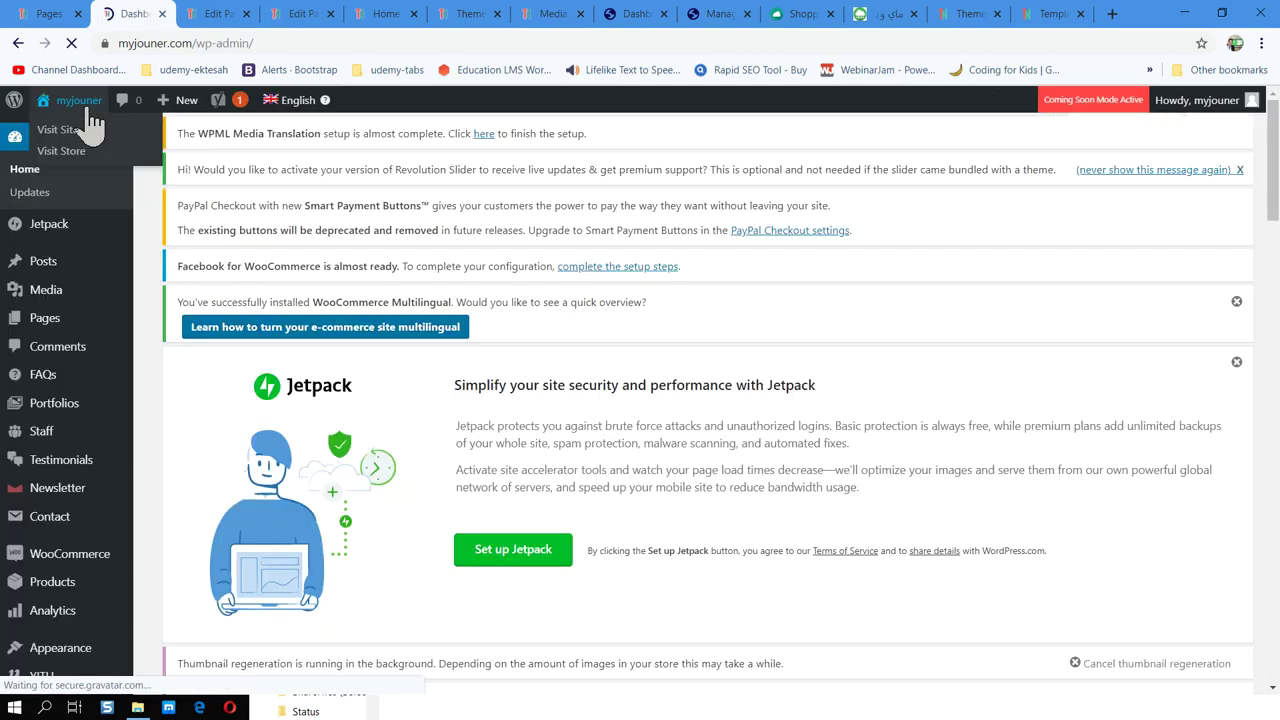
# Go to the Installed Plugins list from the admin sidebar.
pyautogui.scroll(-1, 85, 388)
pyautogui.scroll(-2, 85, 388)
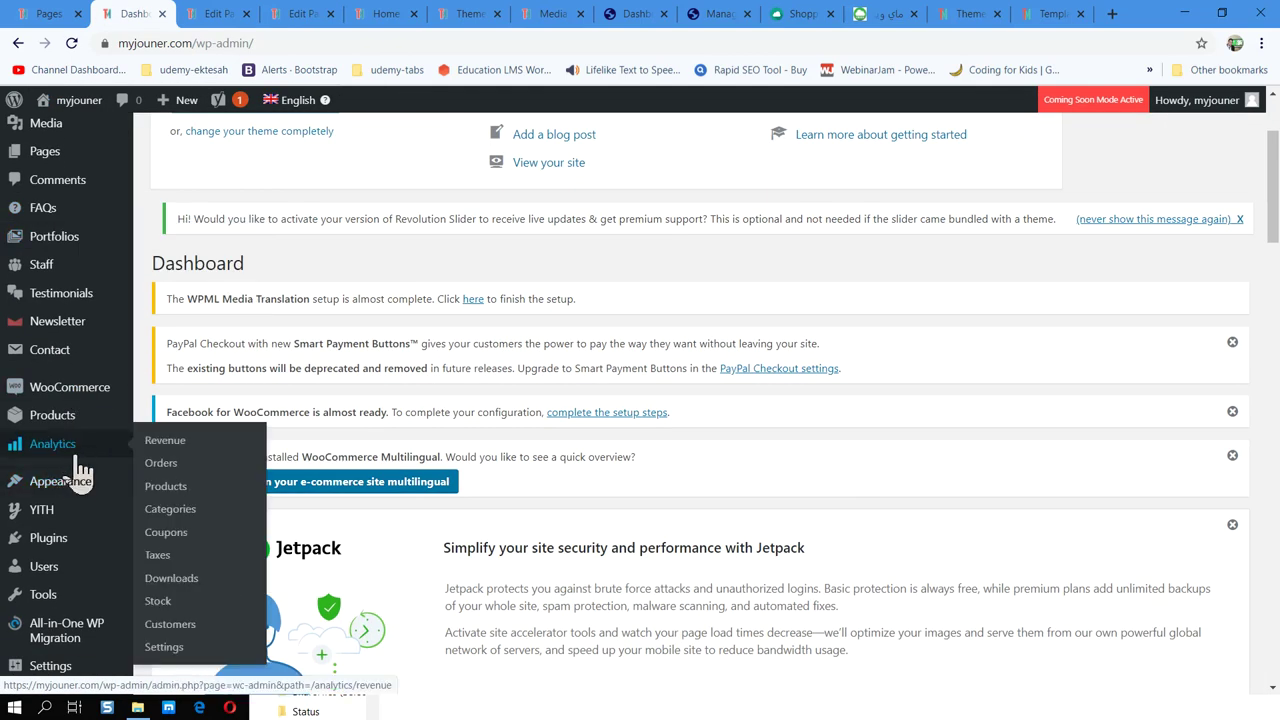
pyautogui.scroll(-3, 71, 457)
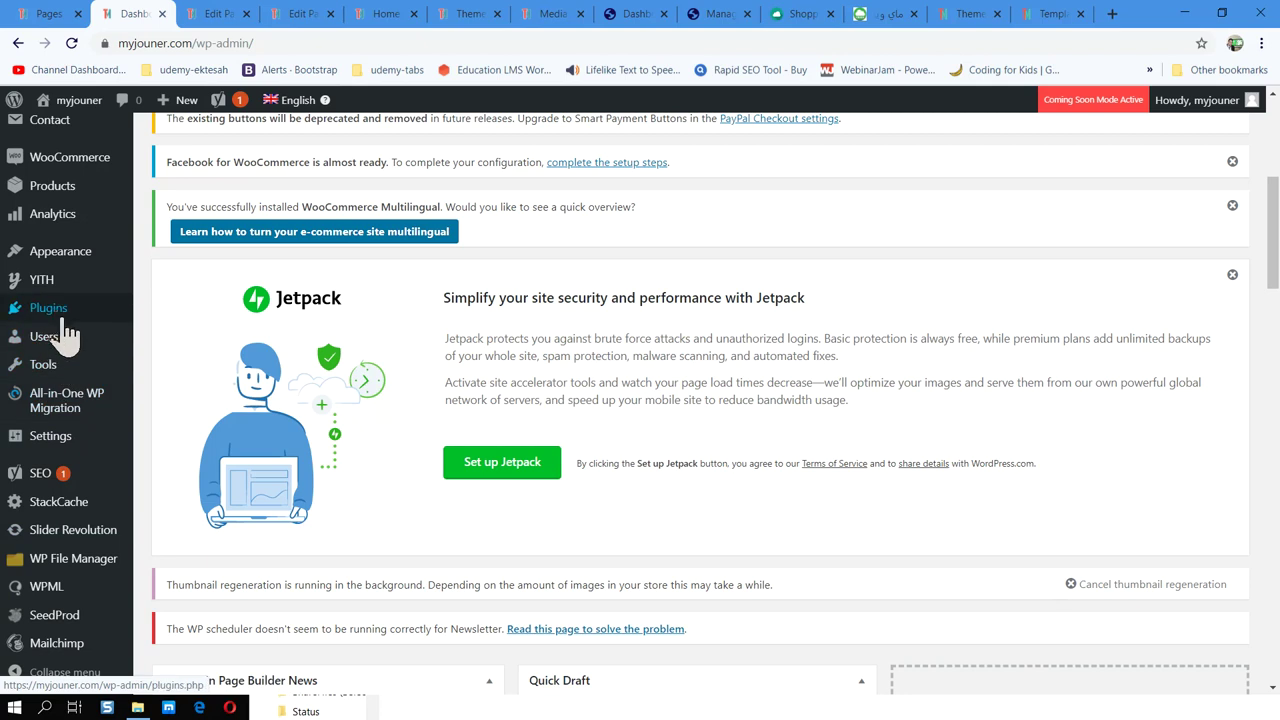
pyautogui.moveTo(60, 310)
pyautogui.click(180, 316)
# Find the Classic Editor plugin in the list and open its Settings.
pyautogui.scroll(-5, 690, 605)
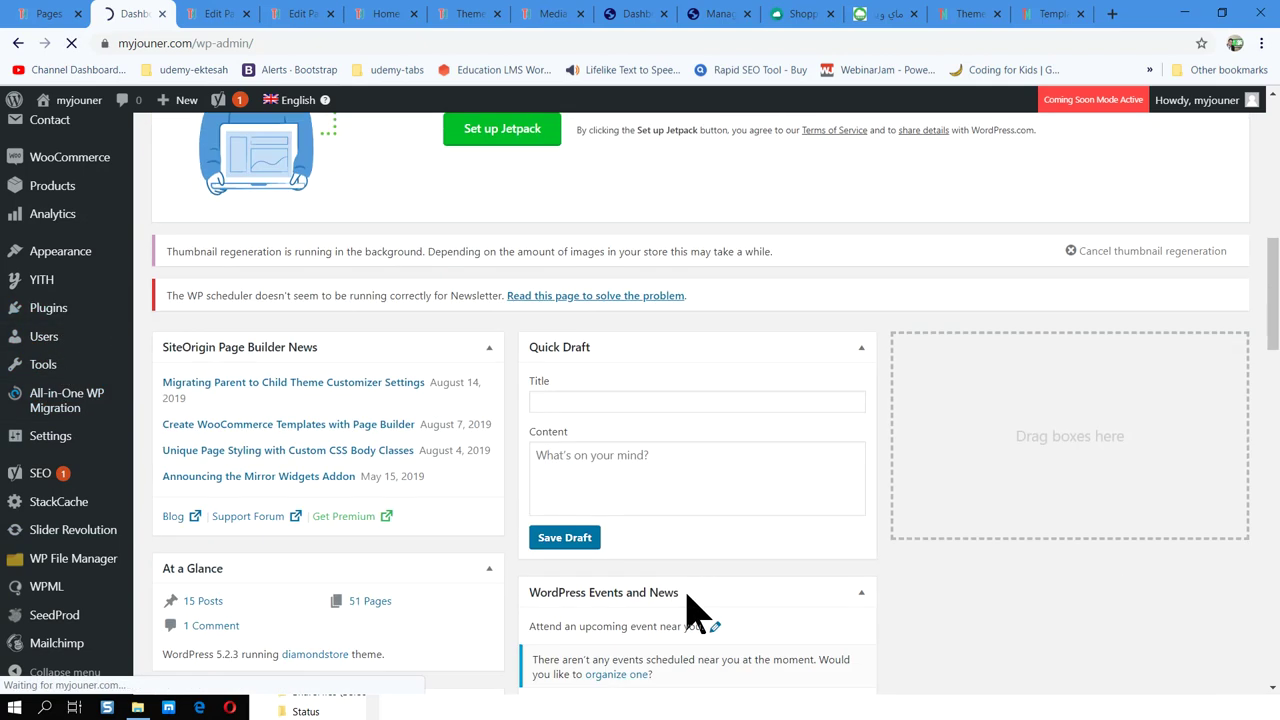
pyautogui.scroll(-3, 690, 600)
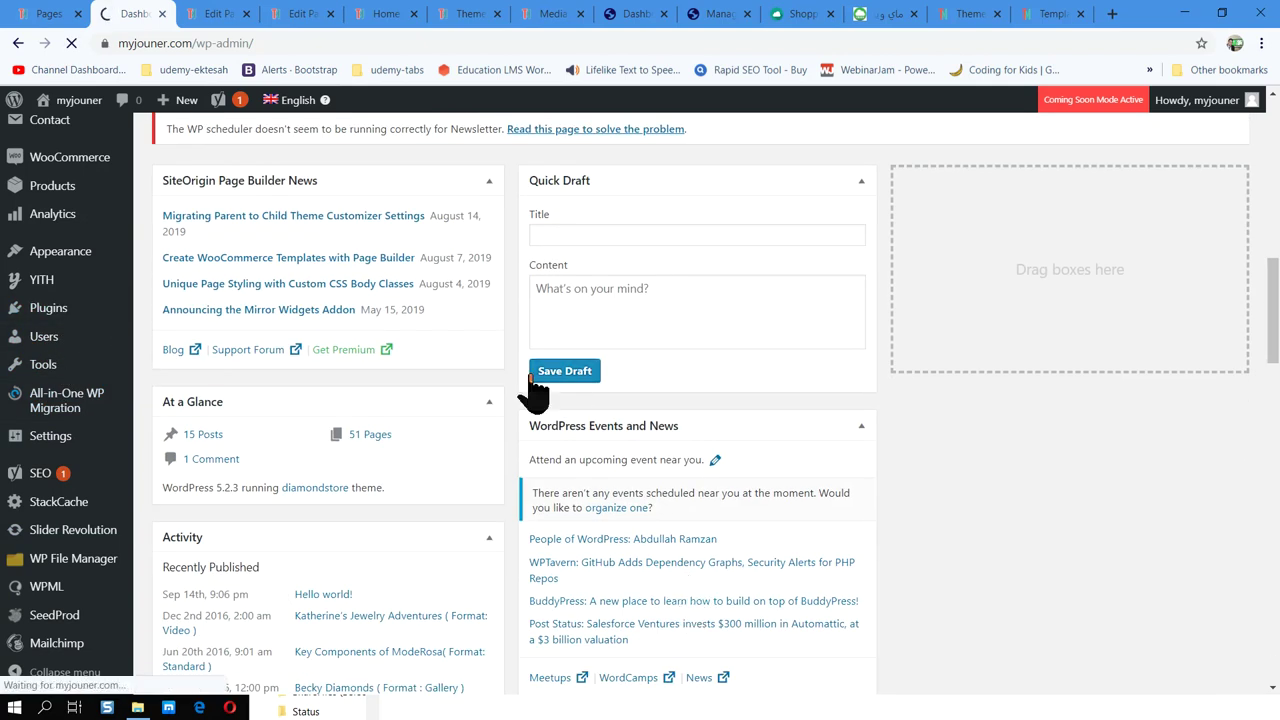
pyautogui.scroll(-10, 373, 337)
pyautogui.scroll(-20, 455, 400)
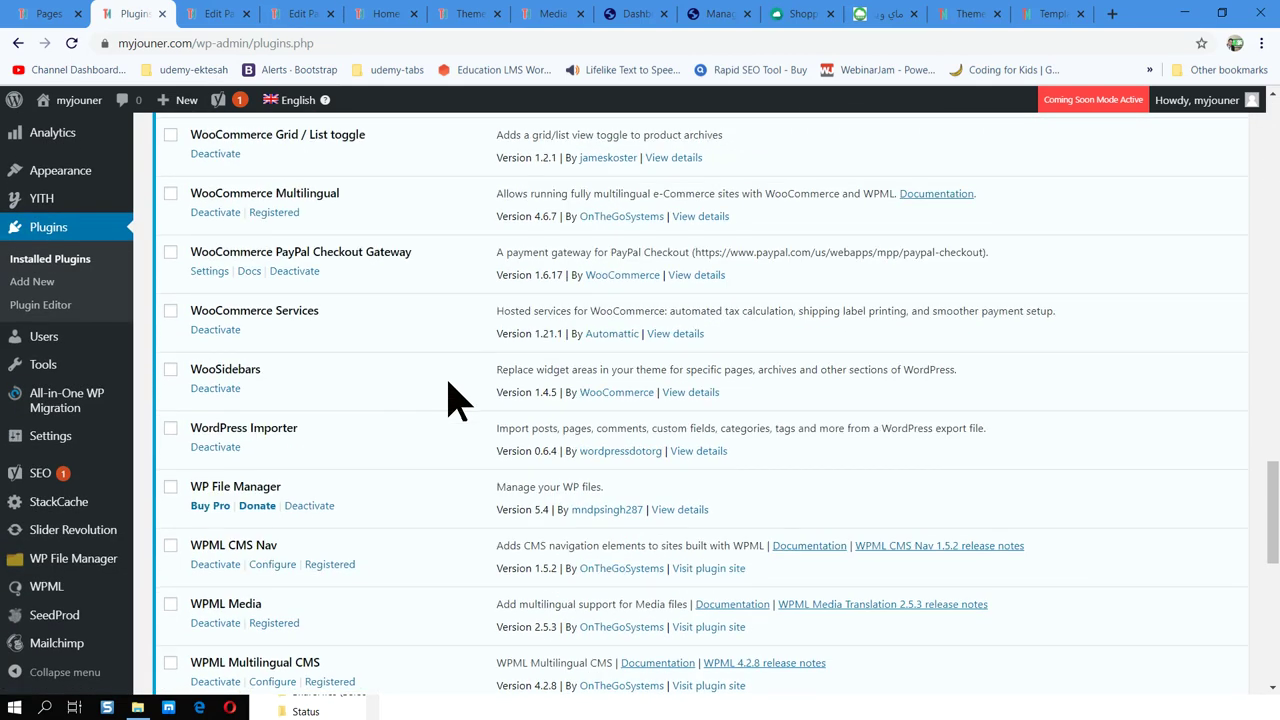
pyautogui.scroll(-5, 448, 385)
pyautogui.scroll(20, 430, 430)
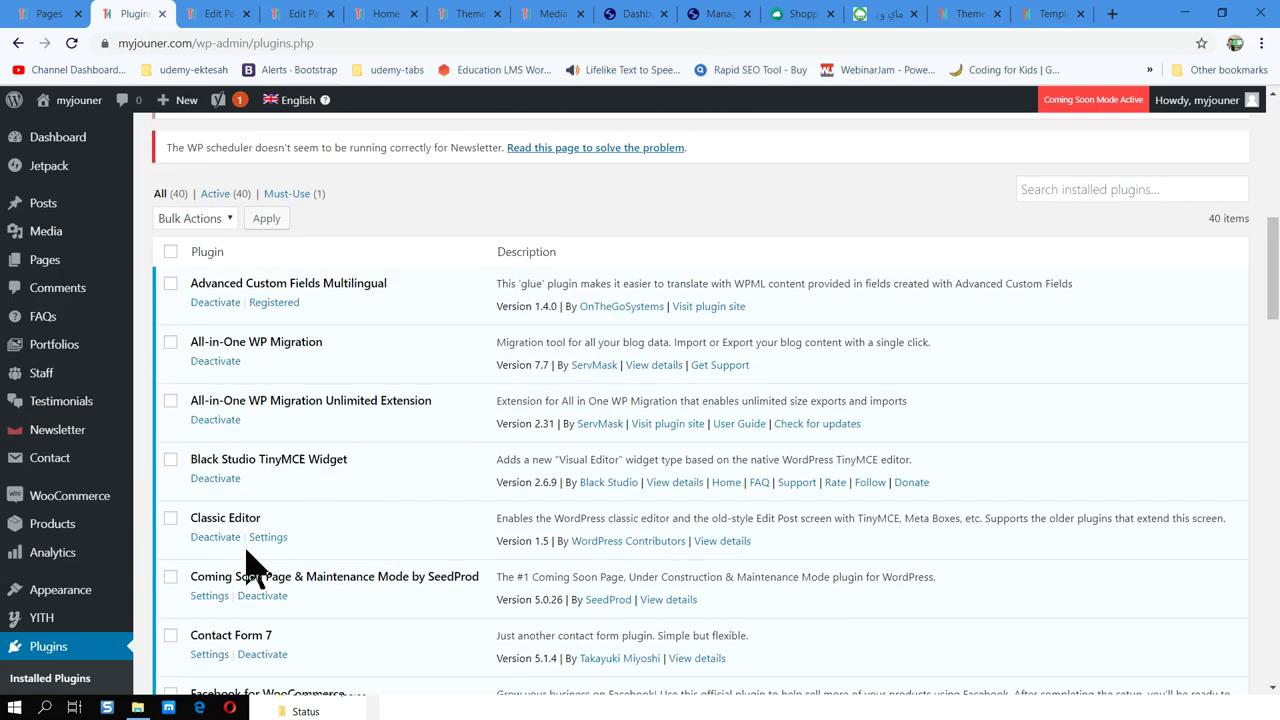
pyautogui.click(268, 540)
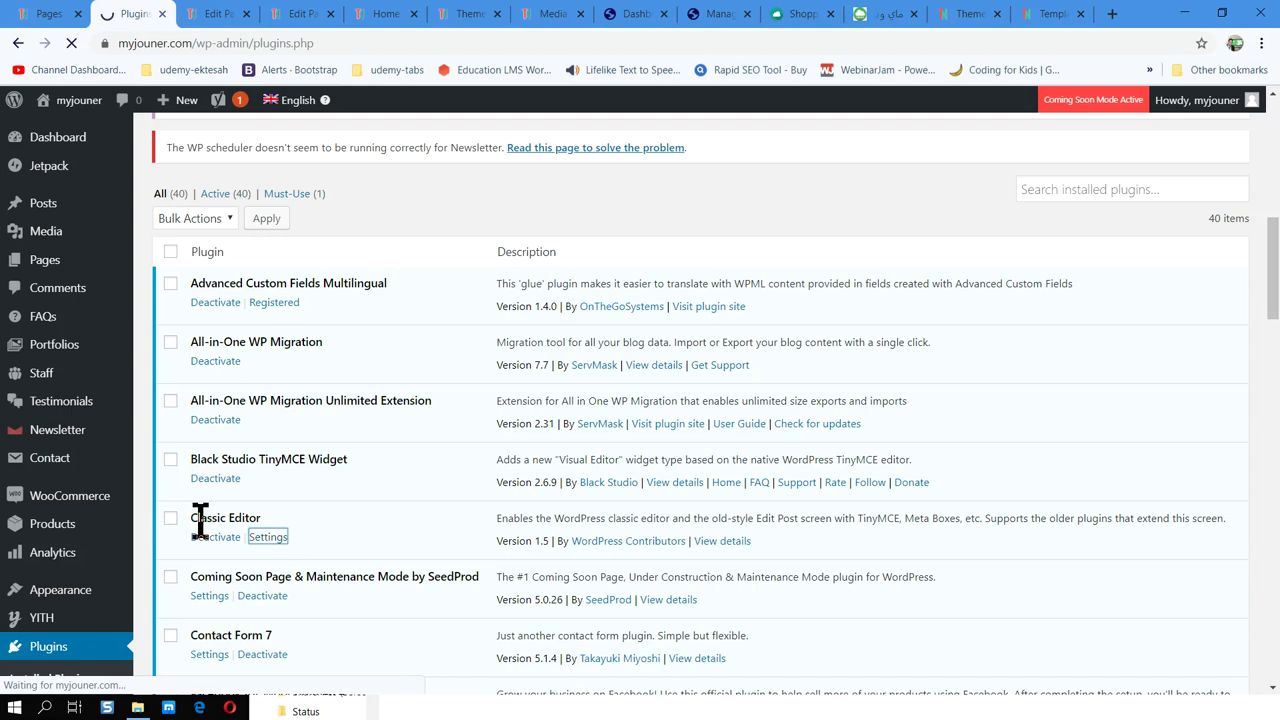
pyautogui.moveTo(201, 519); pyautogui.dragTo(257, 520)
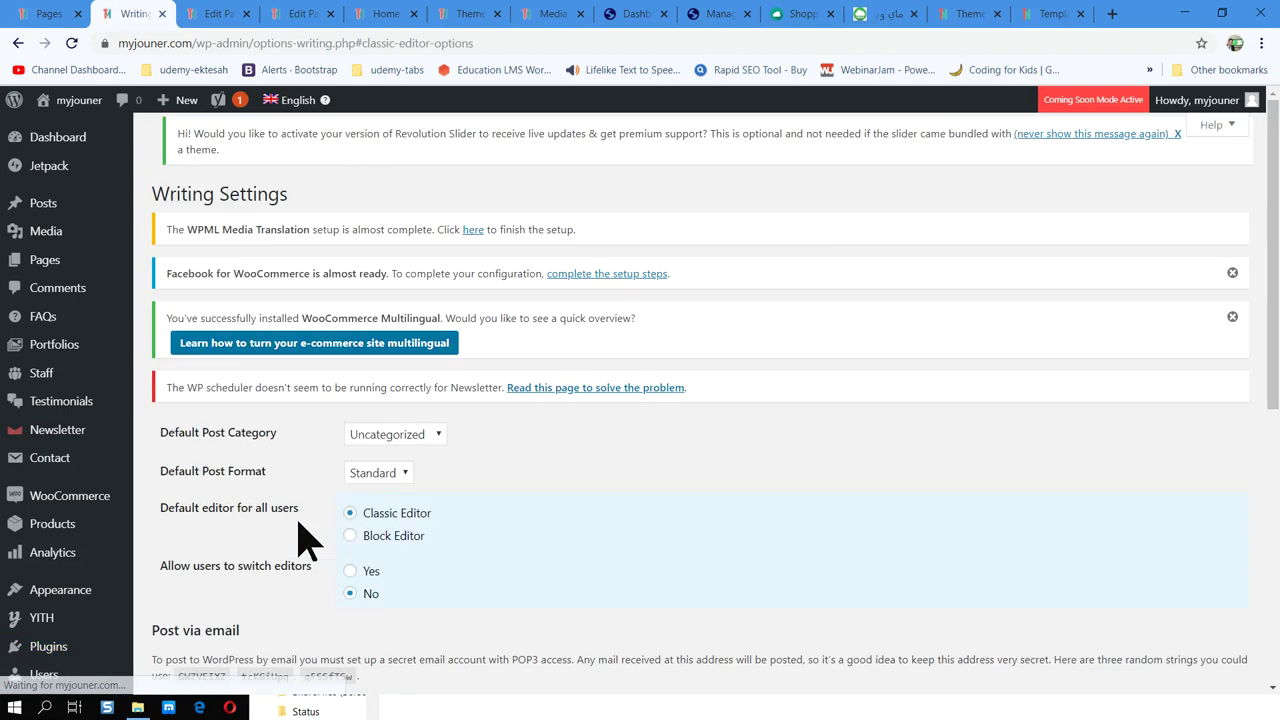
# In Writing Settings, set 'Allow users to switch editors' to Yes and save the changes.
pyautogui.scroll(-1, 337, 490)
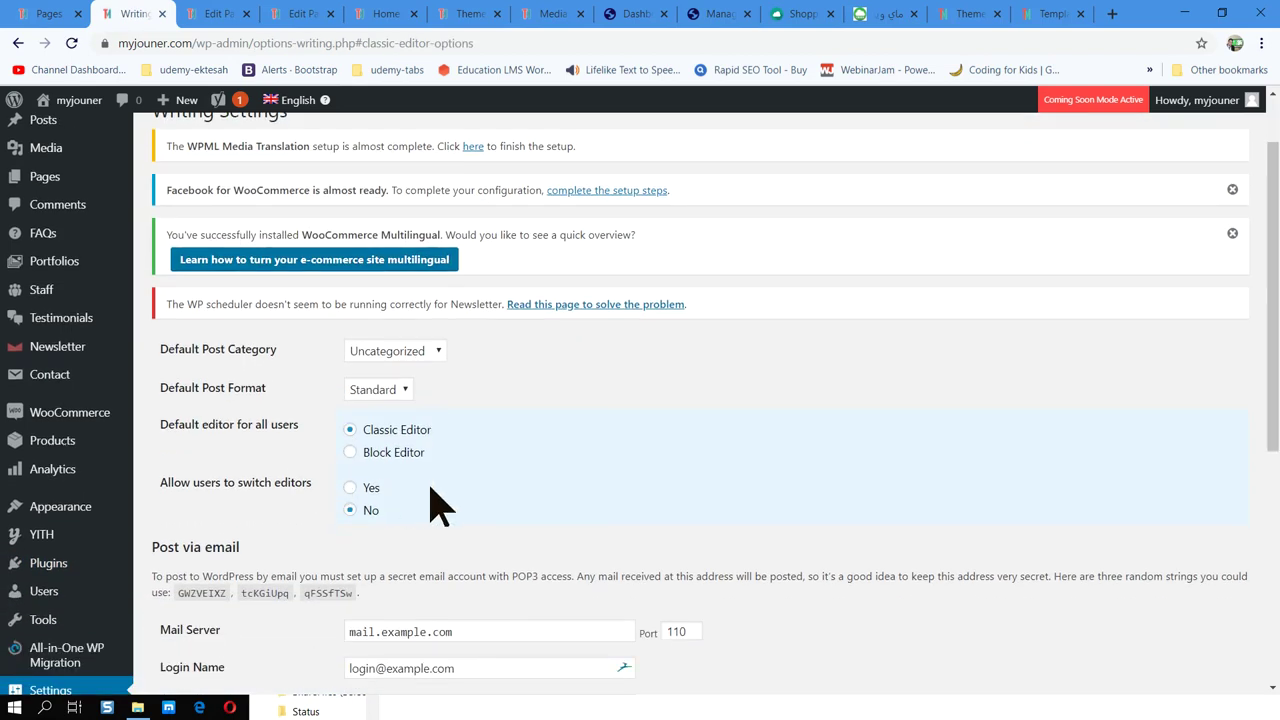
pyautogui.scroll(-1, 432, 488)
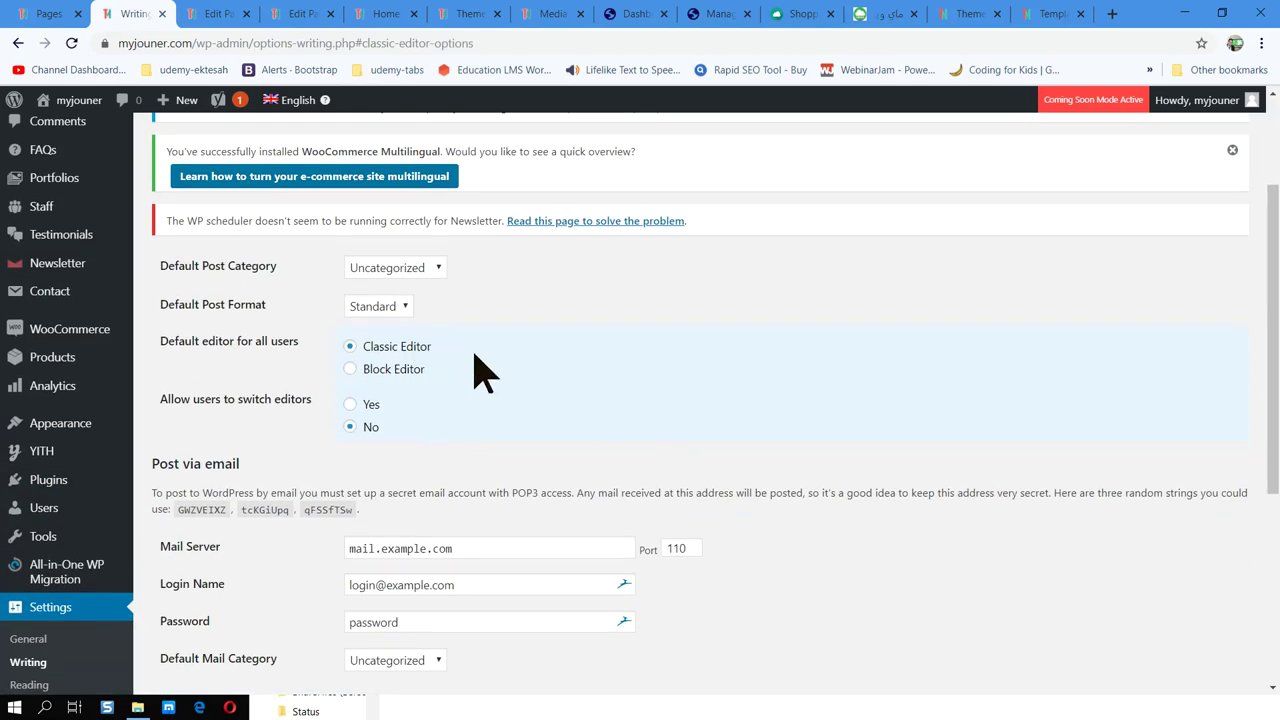
pyautogui.scroll(1, 463, 385)
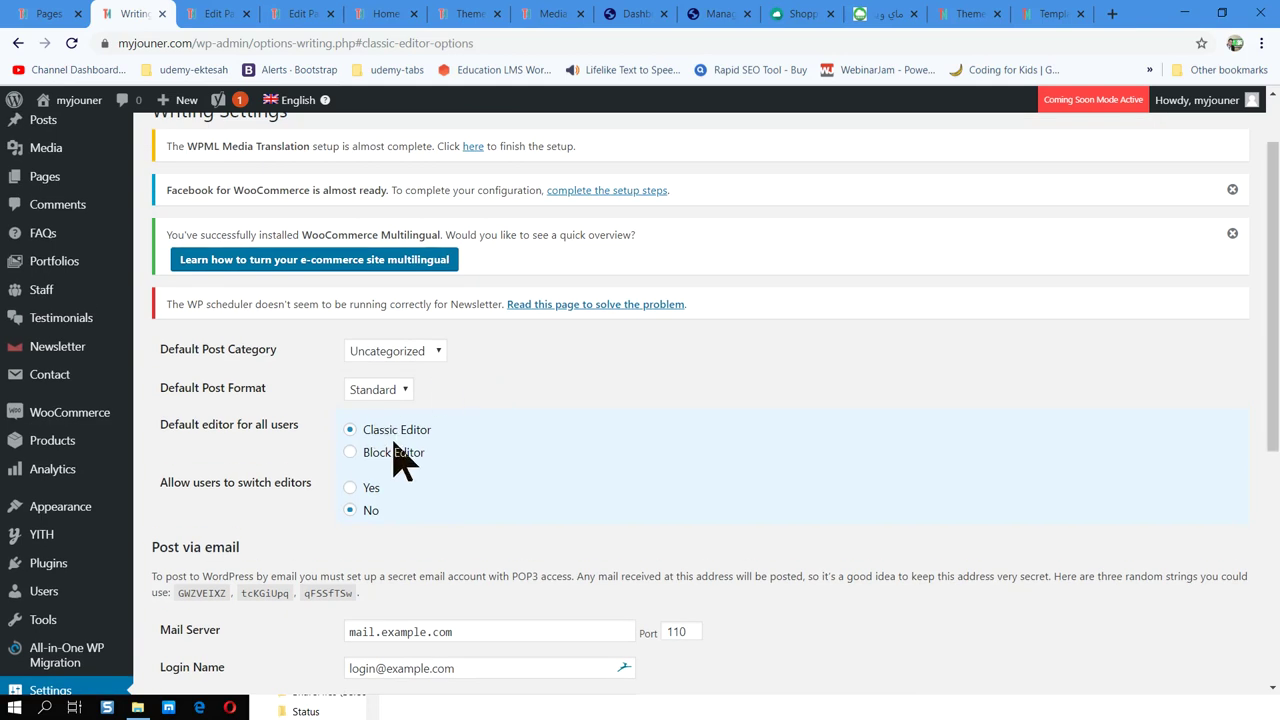
pyautogui.click(350, 488)
pyautogui.scroll(-2, 400, 430)
pyautogui.scroll(-3, 355, 340)
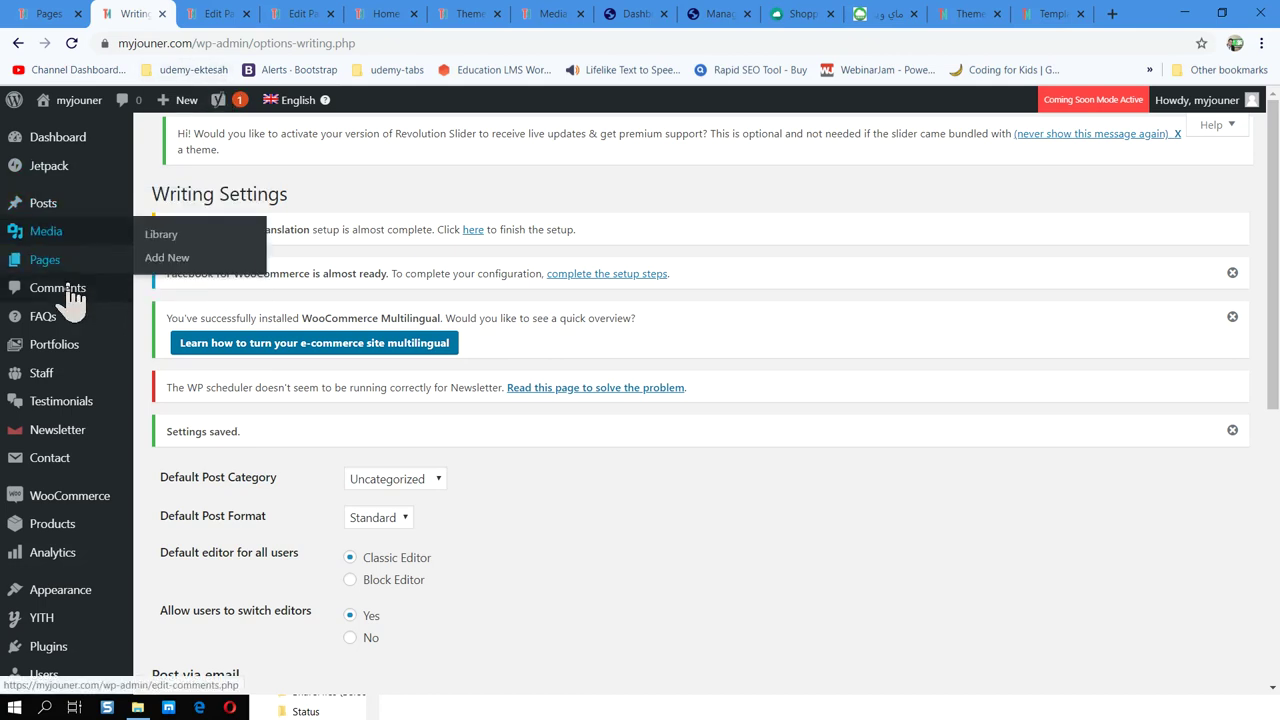
pyautogui.moveTo(77, 213)
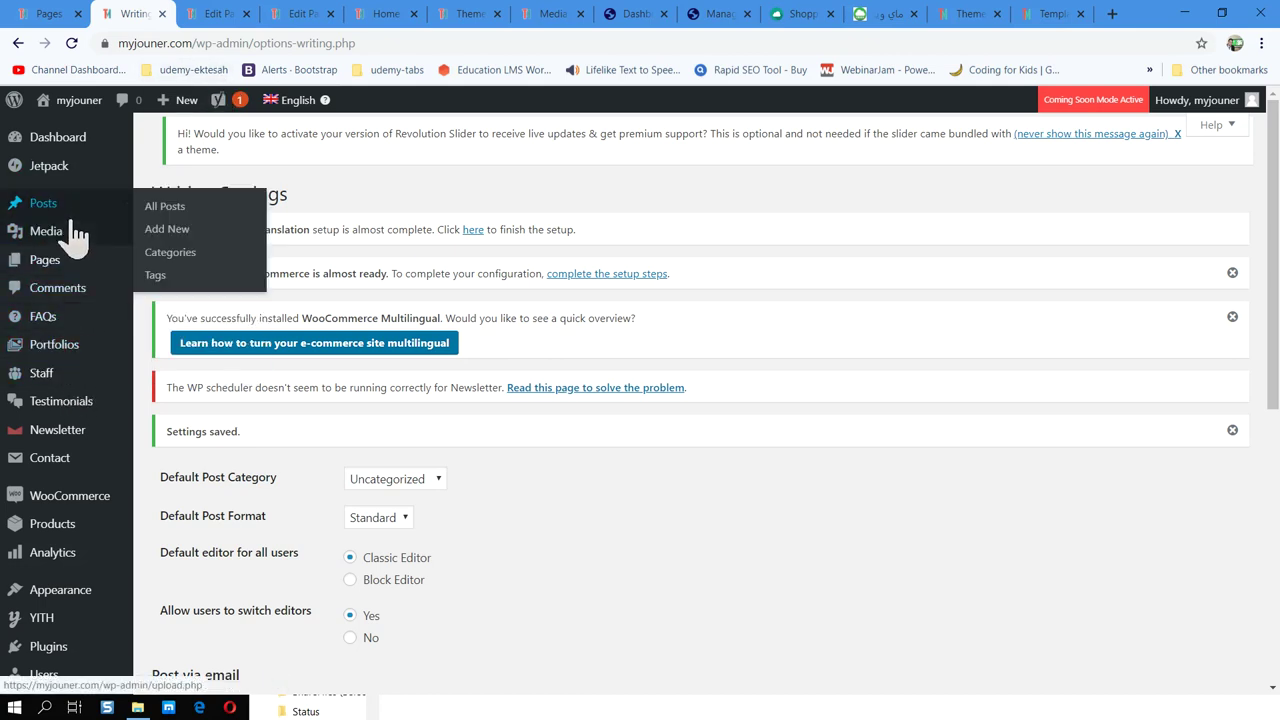
# Visit the site, then move through the browser tabs to the SiteOrigin Live Editor for Home.
pyautogui.click(132, 138)
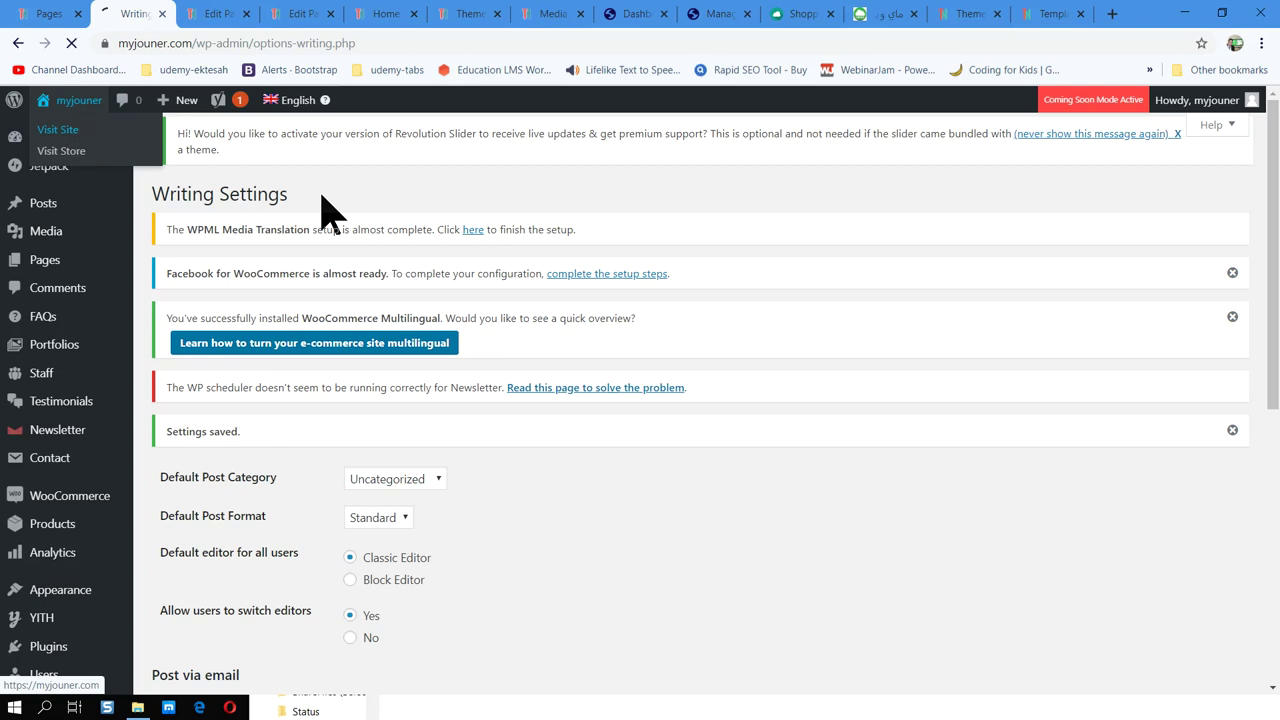
pyautogui.click(214, 14)
pyautogui.click(300, 14)
pyautogui.scroll(4, 482, 295)
pyautogui.click(222, 14)
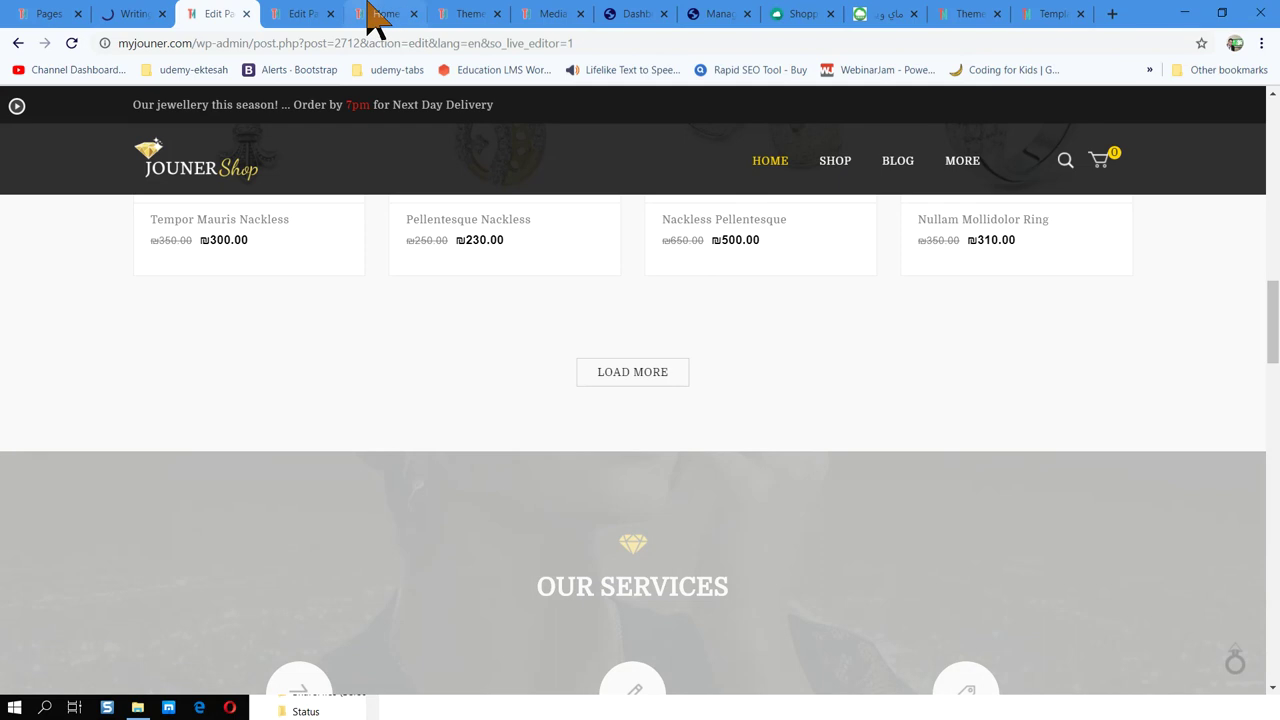
pyautogui.click(370, 12)
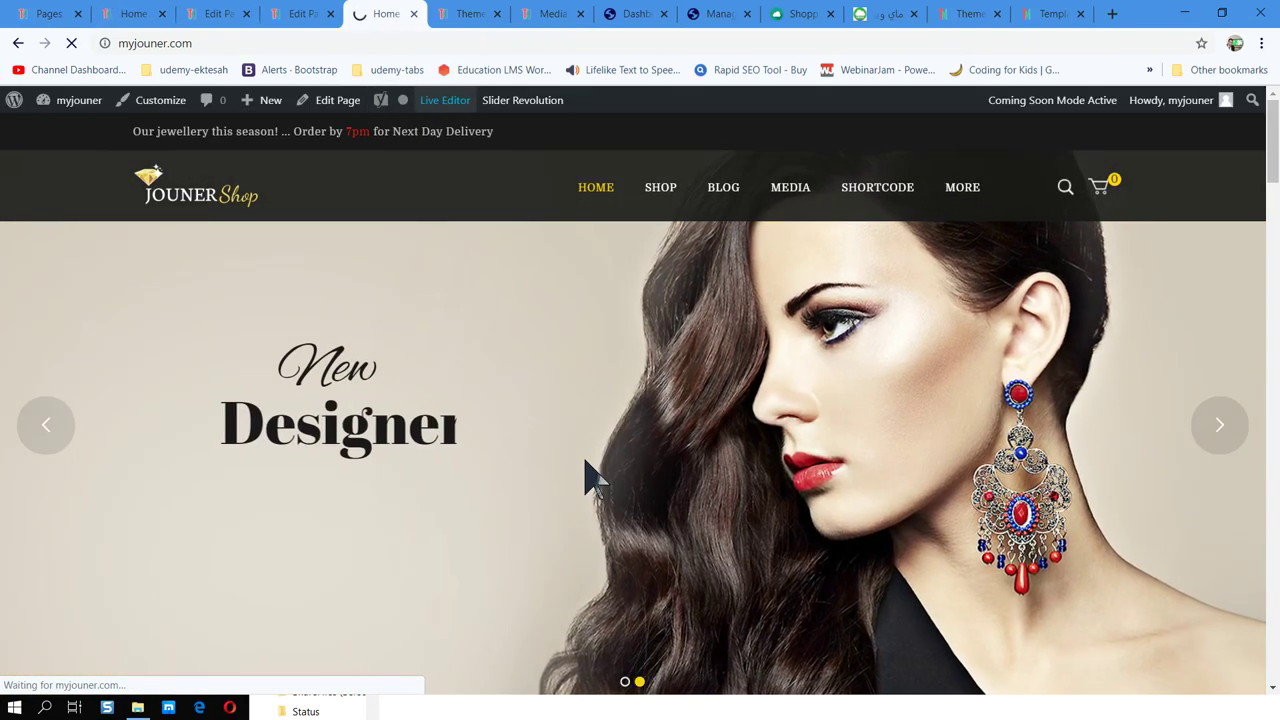
pyautogui.click(302, 13)
pyautogui.scroll(-15, 700, 490)
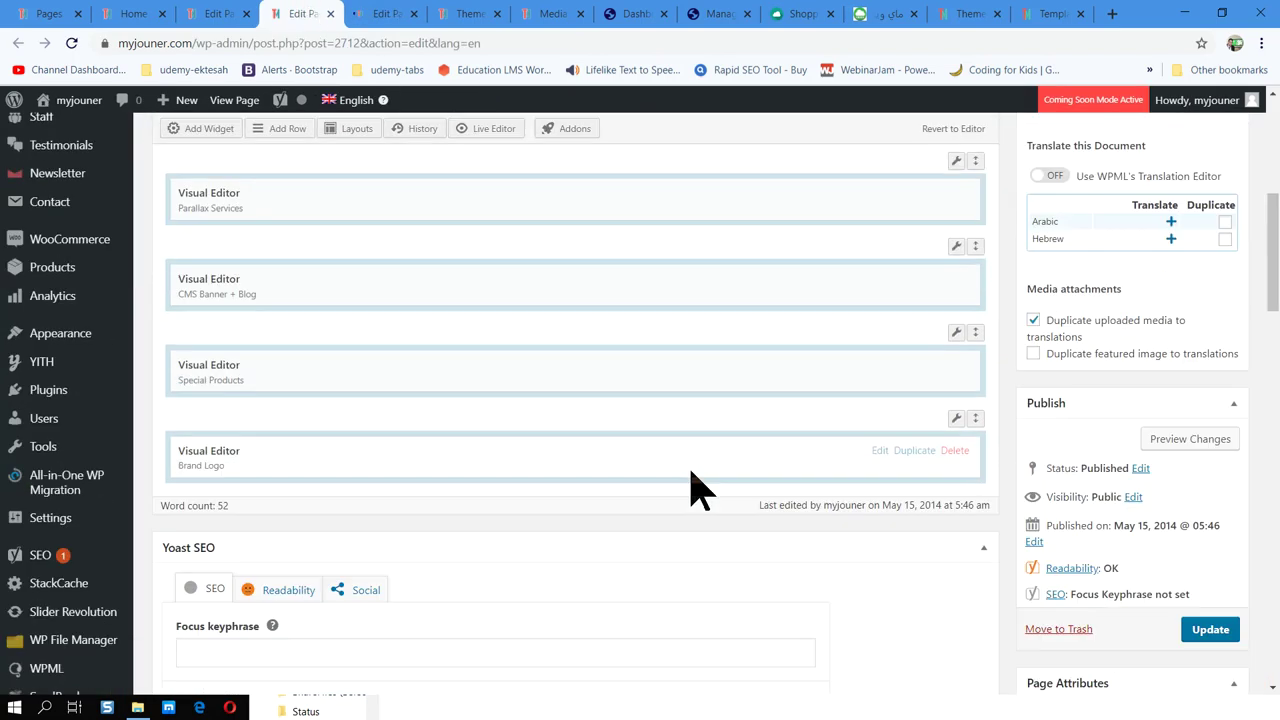
pyautogui.scroll(-10, 695, 487)
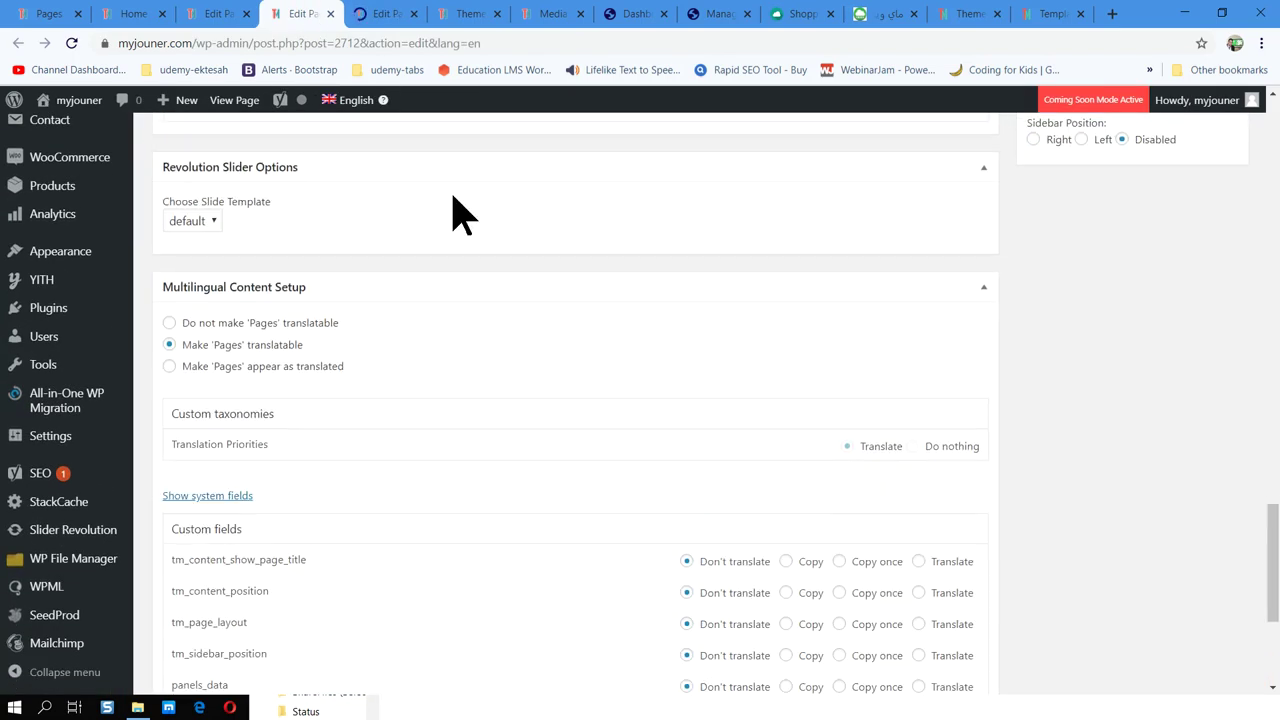
pyautogui.click(397, 14)
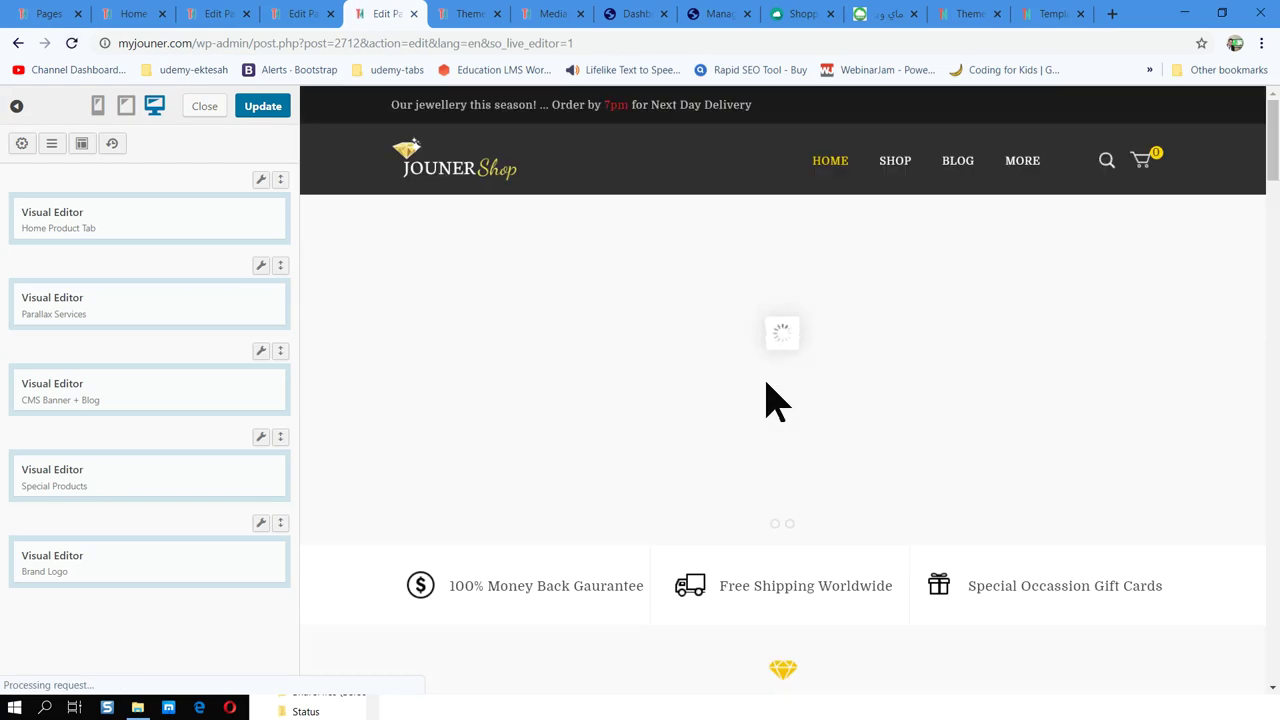
# View the Home Product Tab widget's content in Visual mode, close it, and go to Edit Page.
pyautogui.scroll(-3, 880, 440)
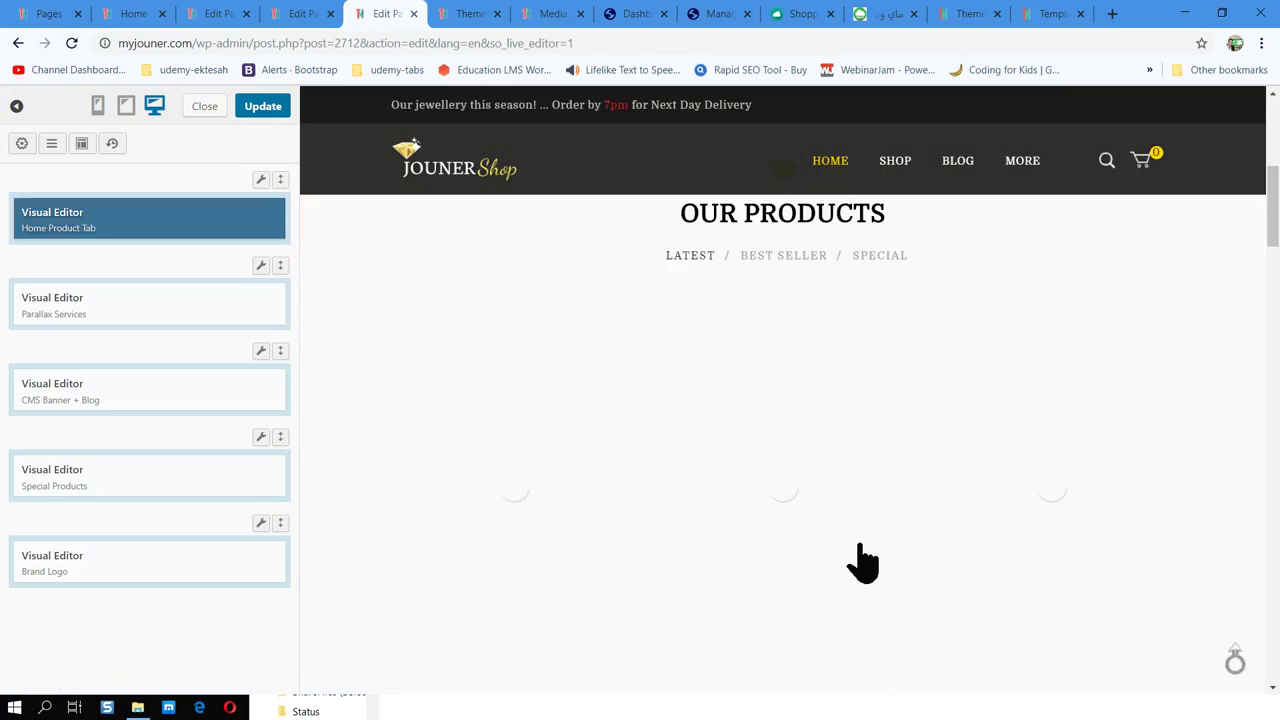
pyautogui.click(618, 384)
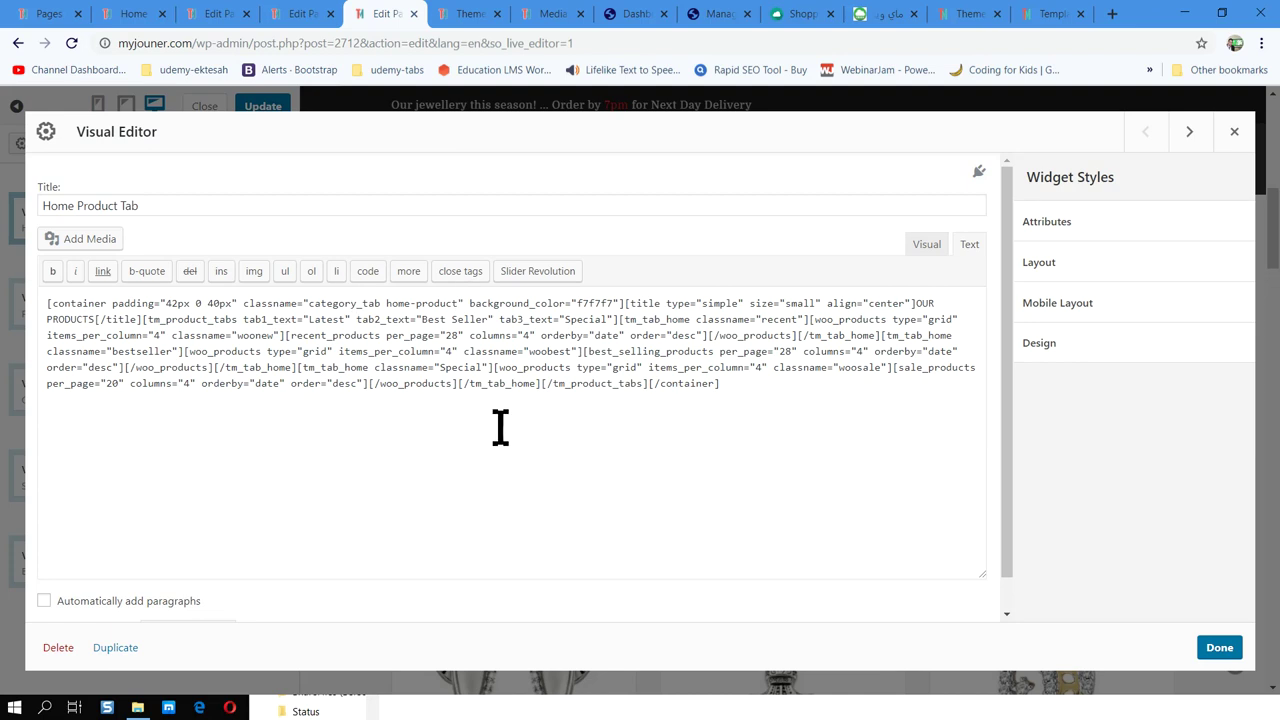
pyautogui.scroll(-1, 500, 427)
pyautogui.scroll(1, 711, 394)
pyautogui.click(928, 246)
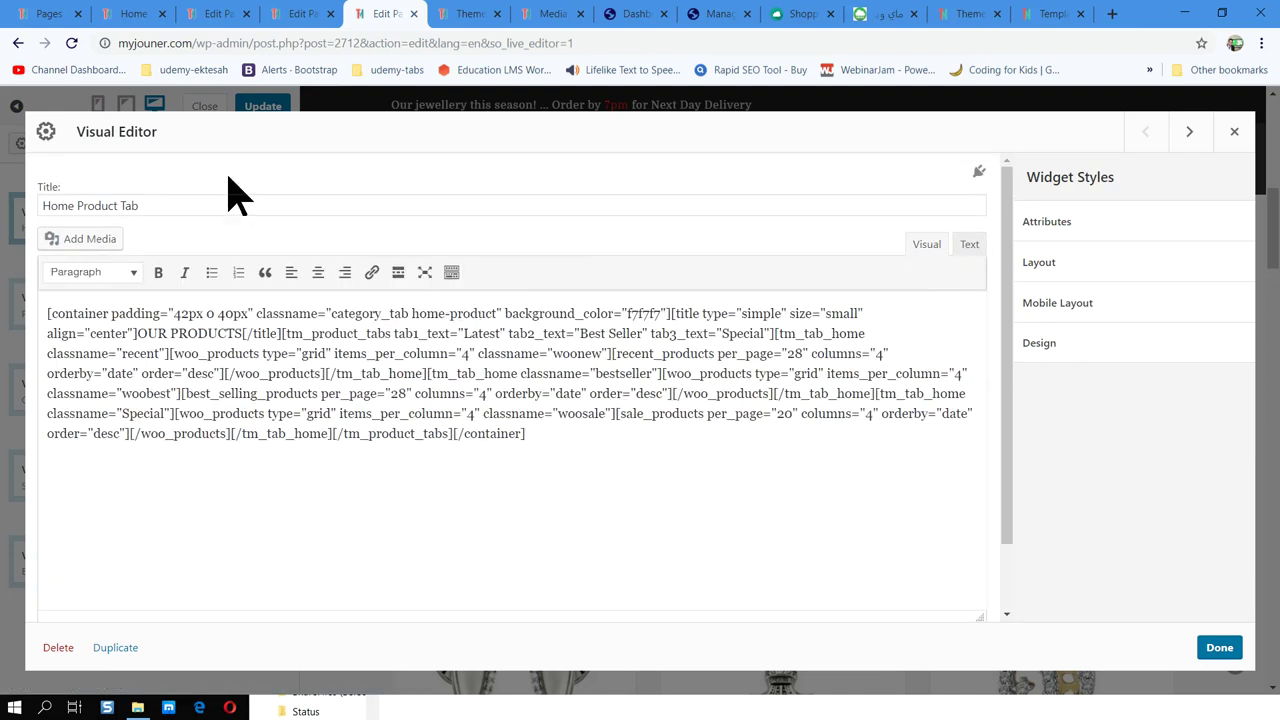
pyautogui.tripleClick(107, 133)
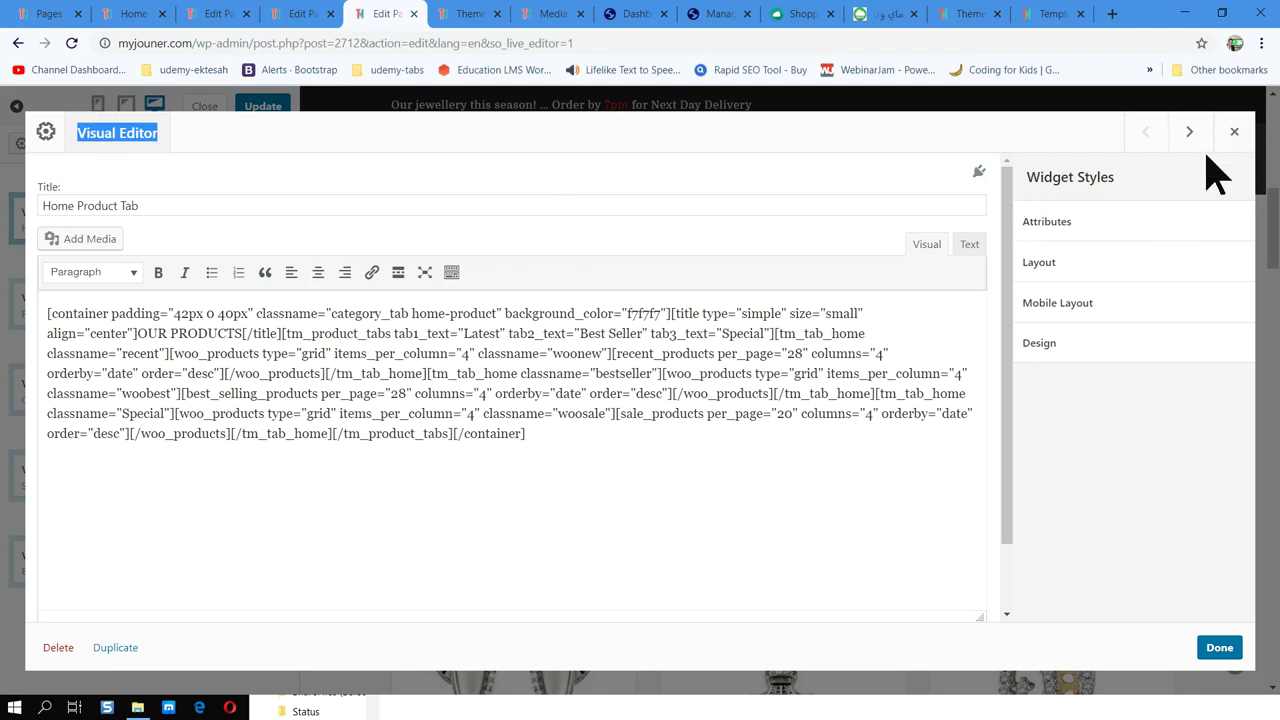
pyautogui.click(1234, 132)
pyautogui.click(312, 14)
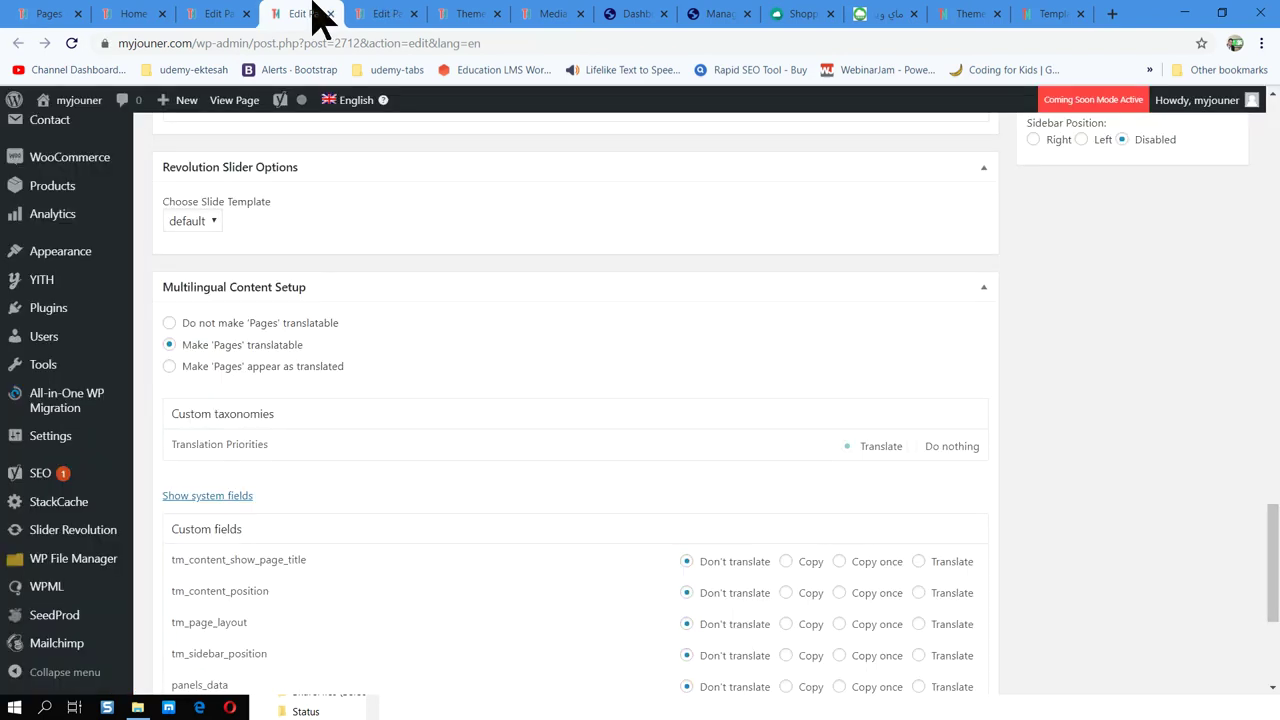
pyautogui.scroll(15, 686, 391)
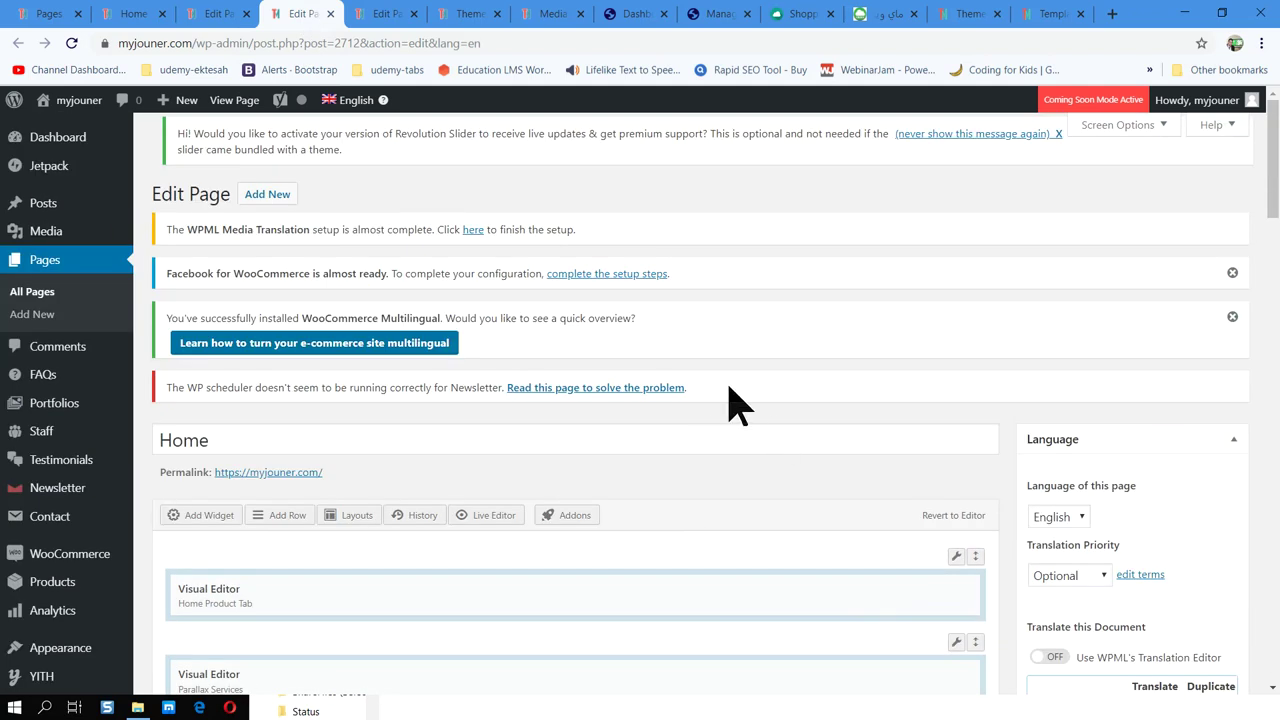
pyautogui.rightClick(634, 346)
pyautogui.click(677, 392)
pyautogui.scroll(-2, 470, 392)
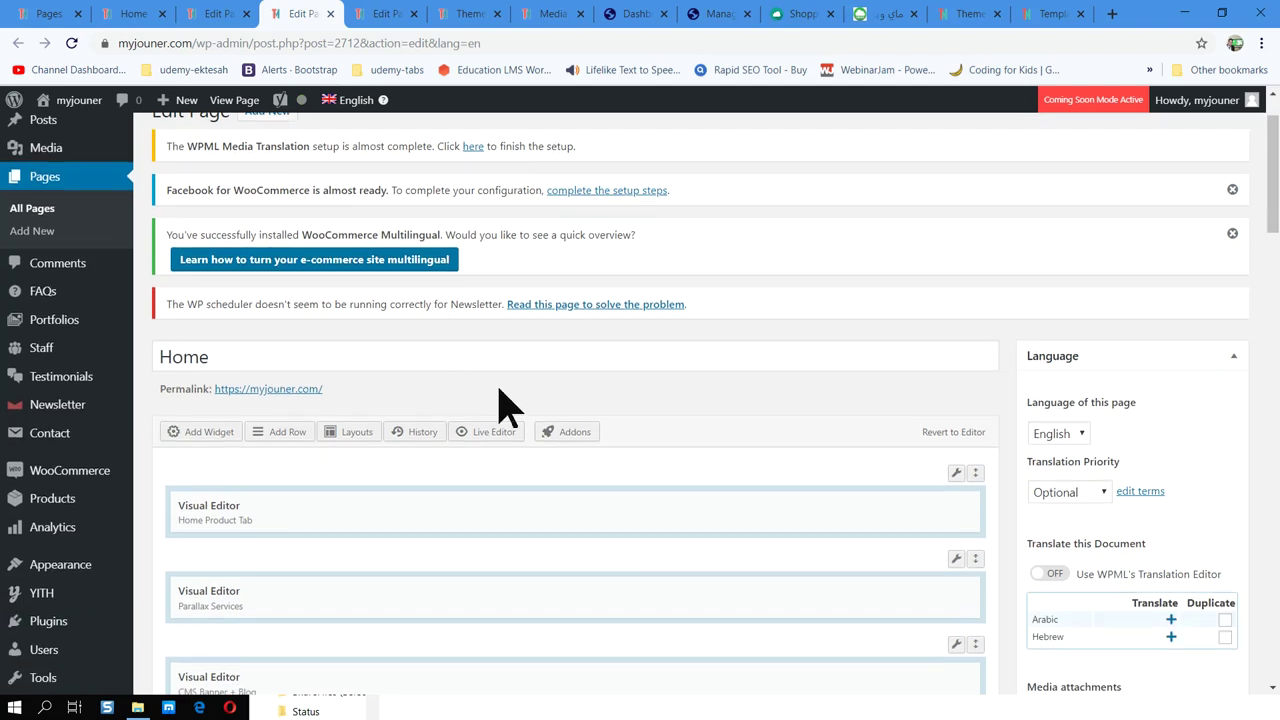
pyautogui.scroll(-2, 903, 320)
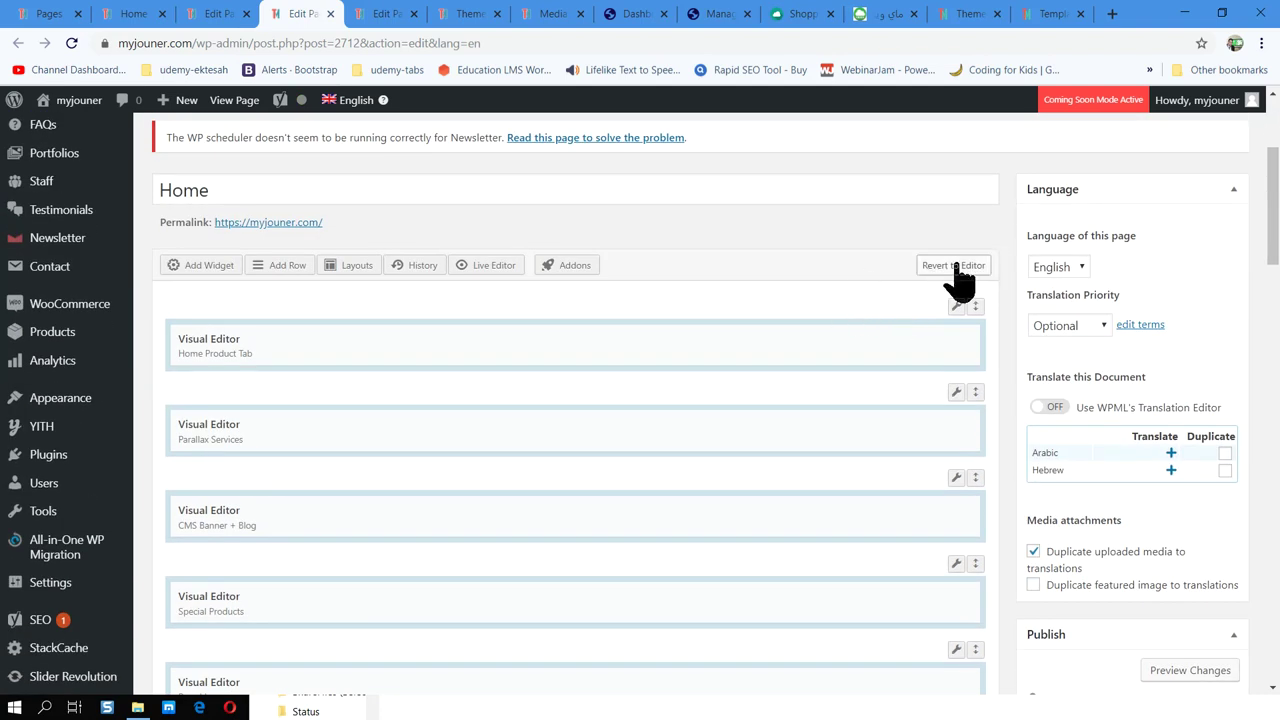
pyautogui.scroll(-3, 958, 280)
pyautogui.scroll(5, 1000, 400)
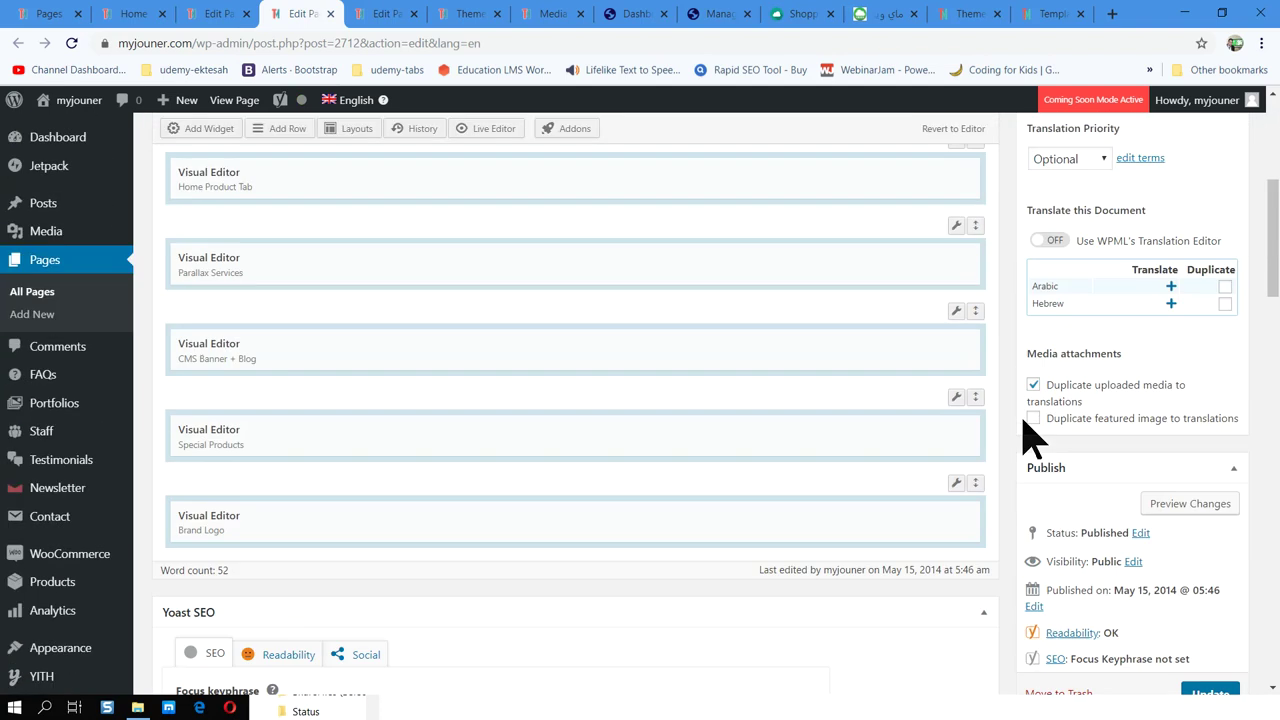
pyautogui.scroll(1, 1030, 435)
pyautogui.click(945, 518)
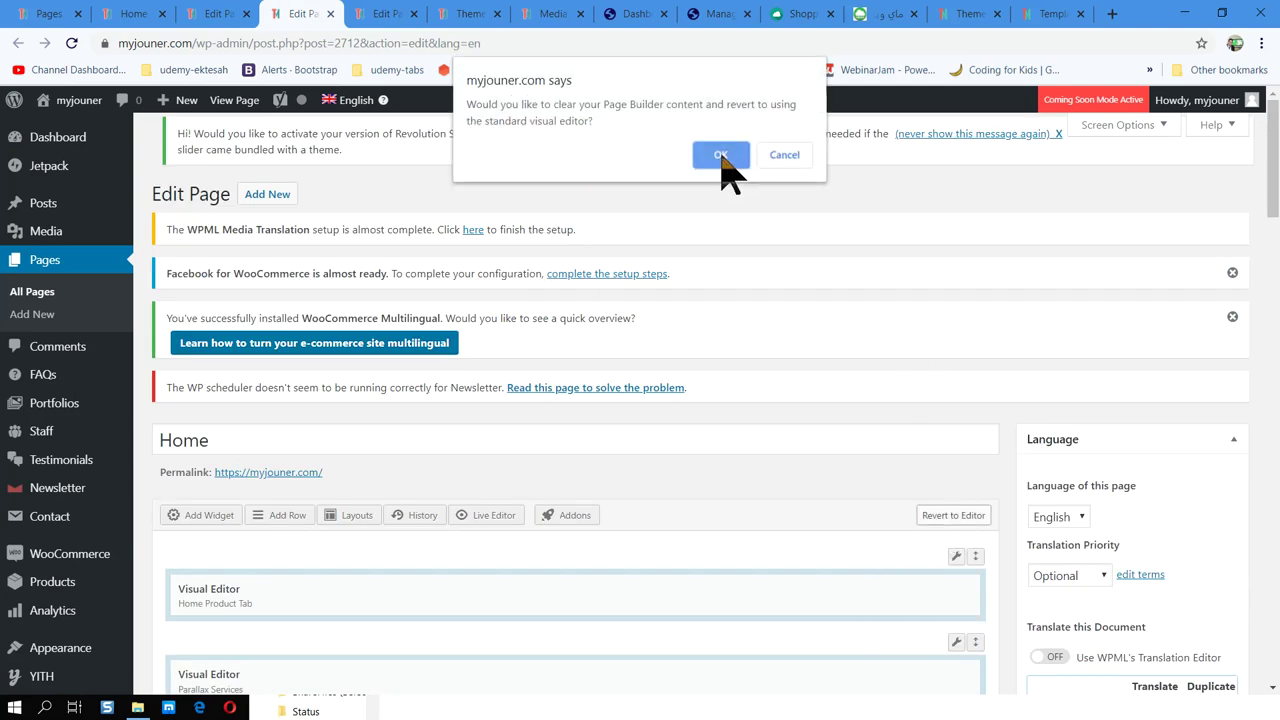
pyautogui.click(785, 155)
pyautogui.scroll(-5, 671, 491)
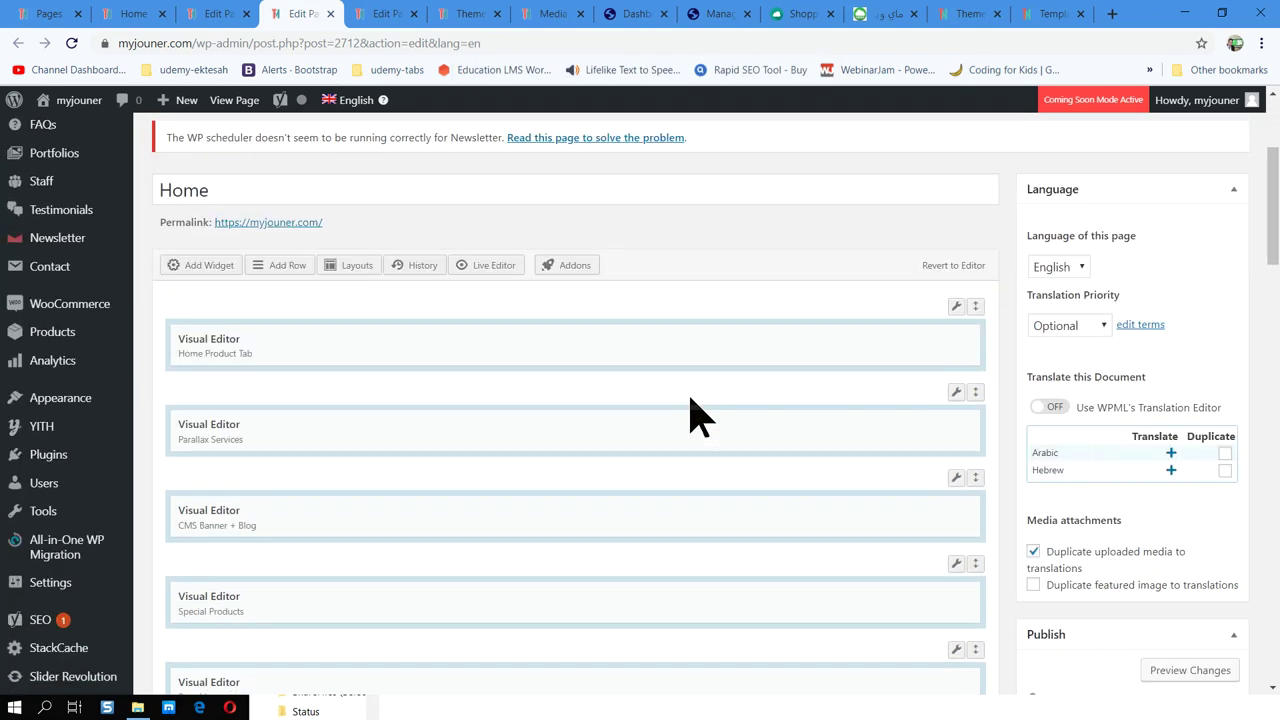
pyautogui.scroll(-15, 698, 415)
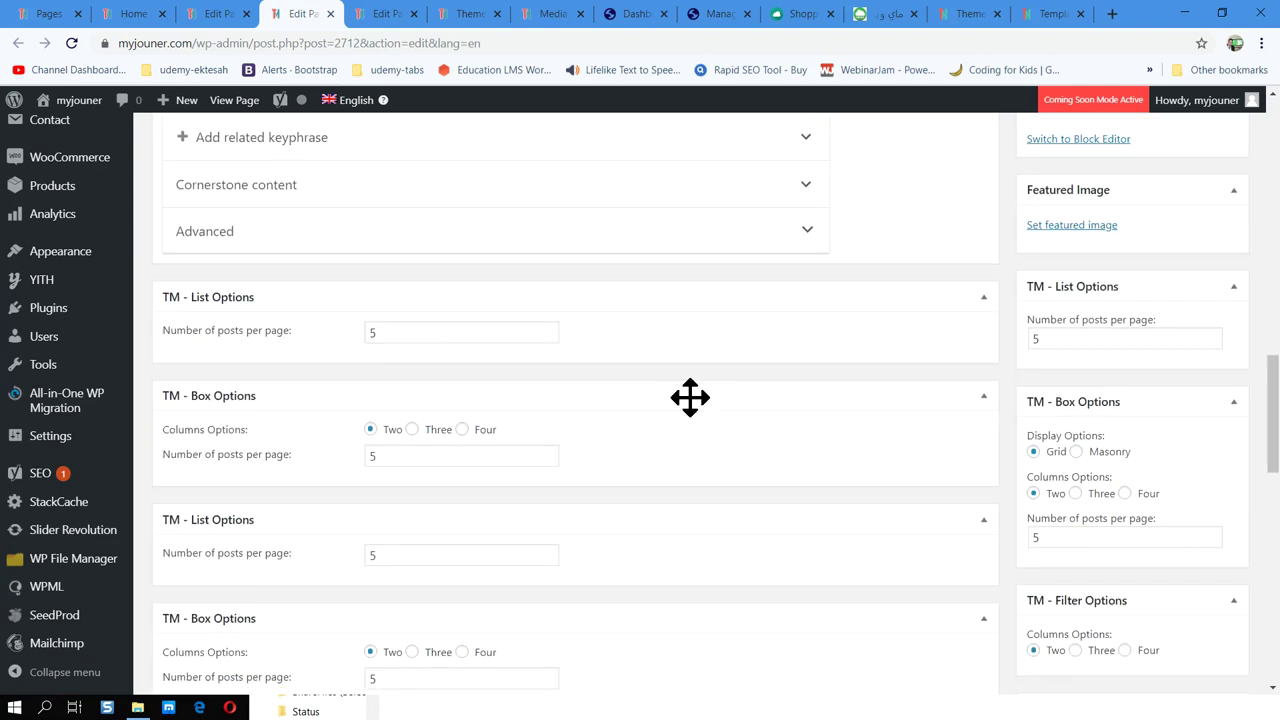
pyautogui.scroll(3, 1000, 400)
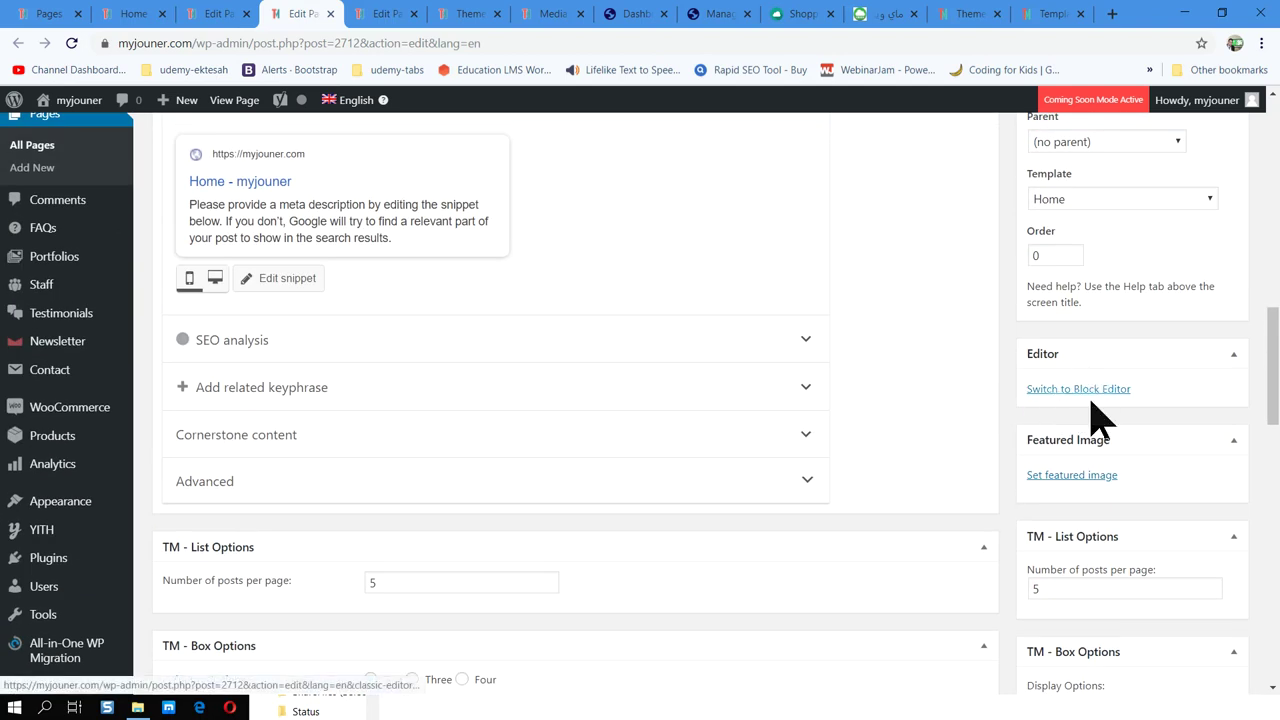
pyautogui.scroll(10, 1083, 356)
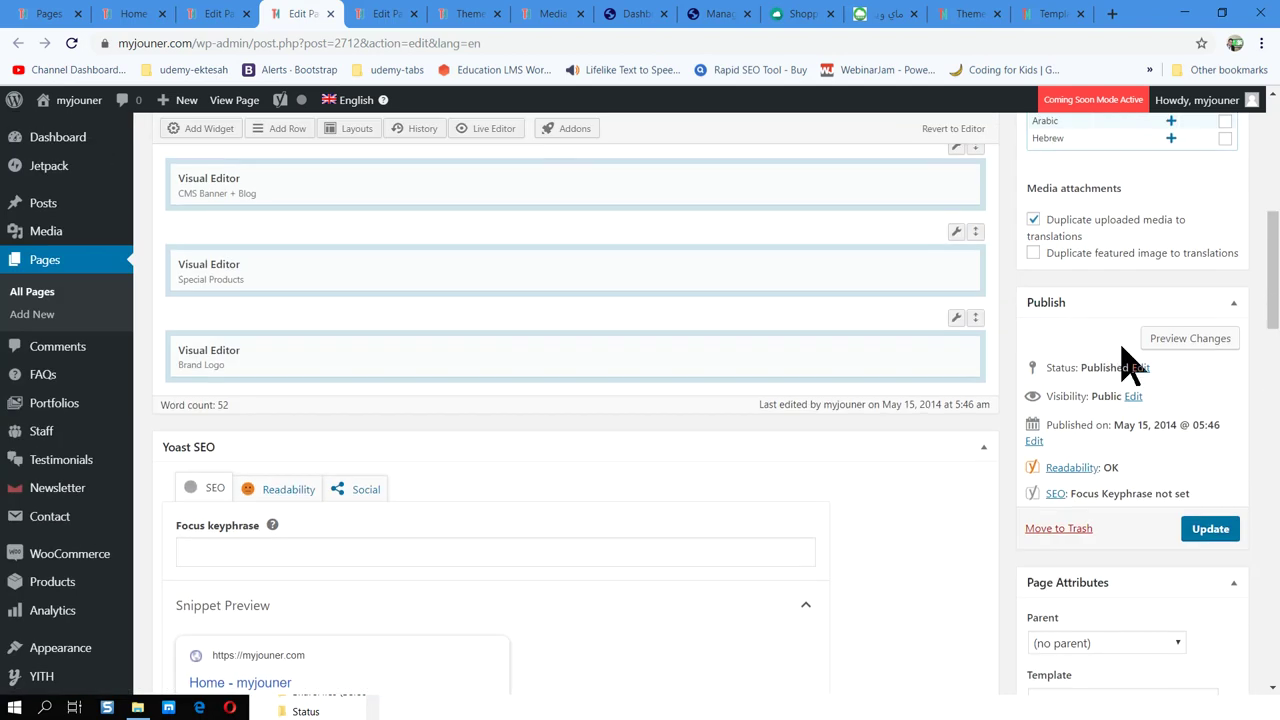
pyautogui.scroll(-10, 1143, 329)
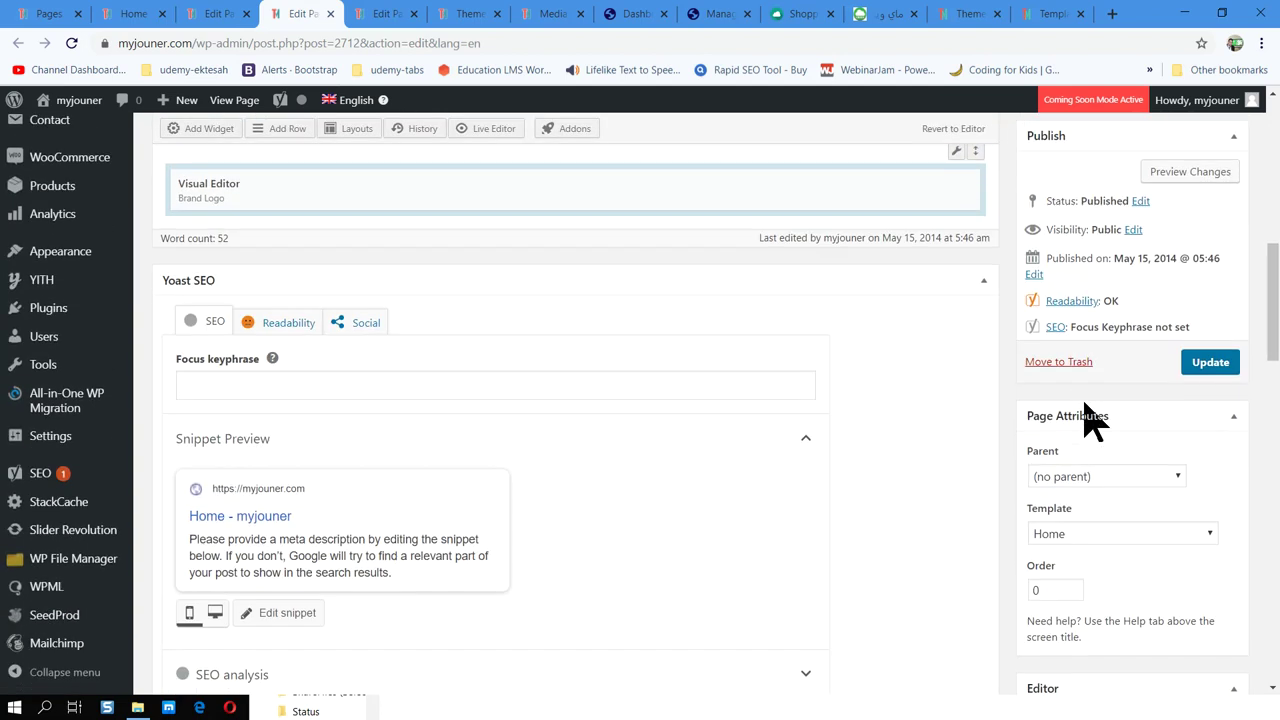
pyautogui.scroll(-2, 1090, 420)
pyautogui.scroll(10, 1030, 443)
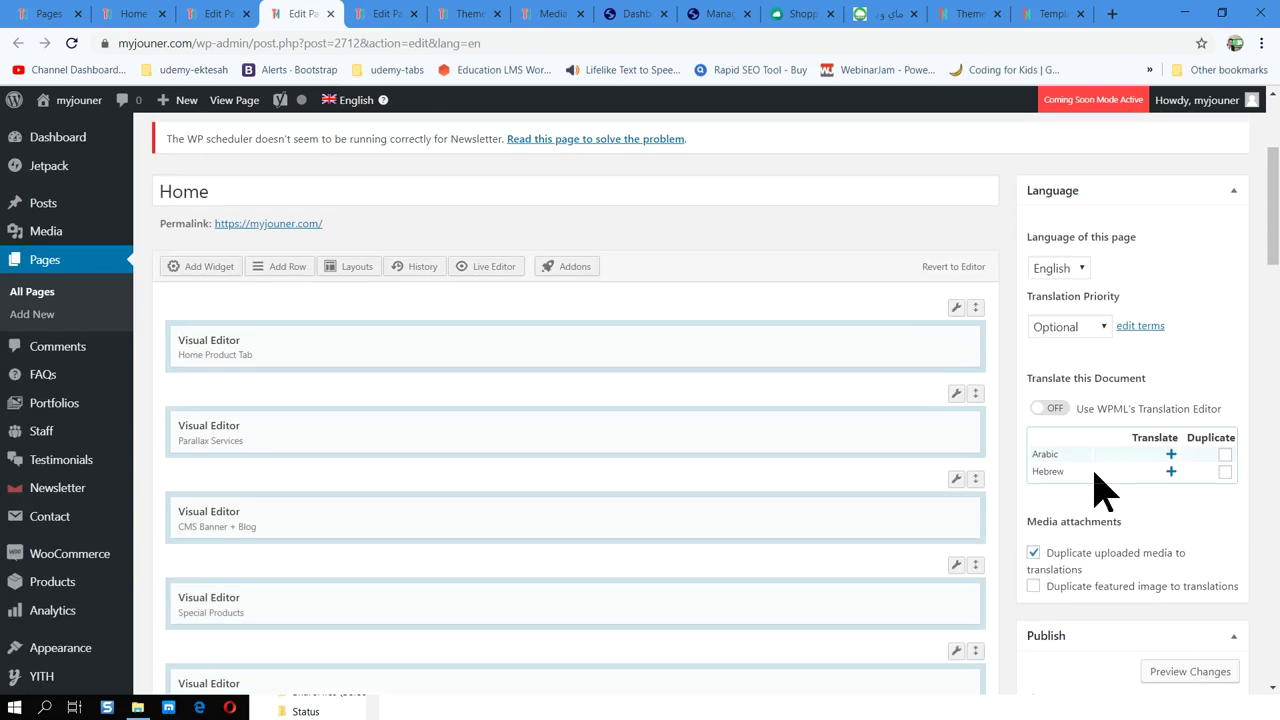
pyautogui.scroll(-10, 1120, 450)
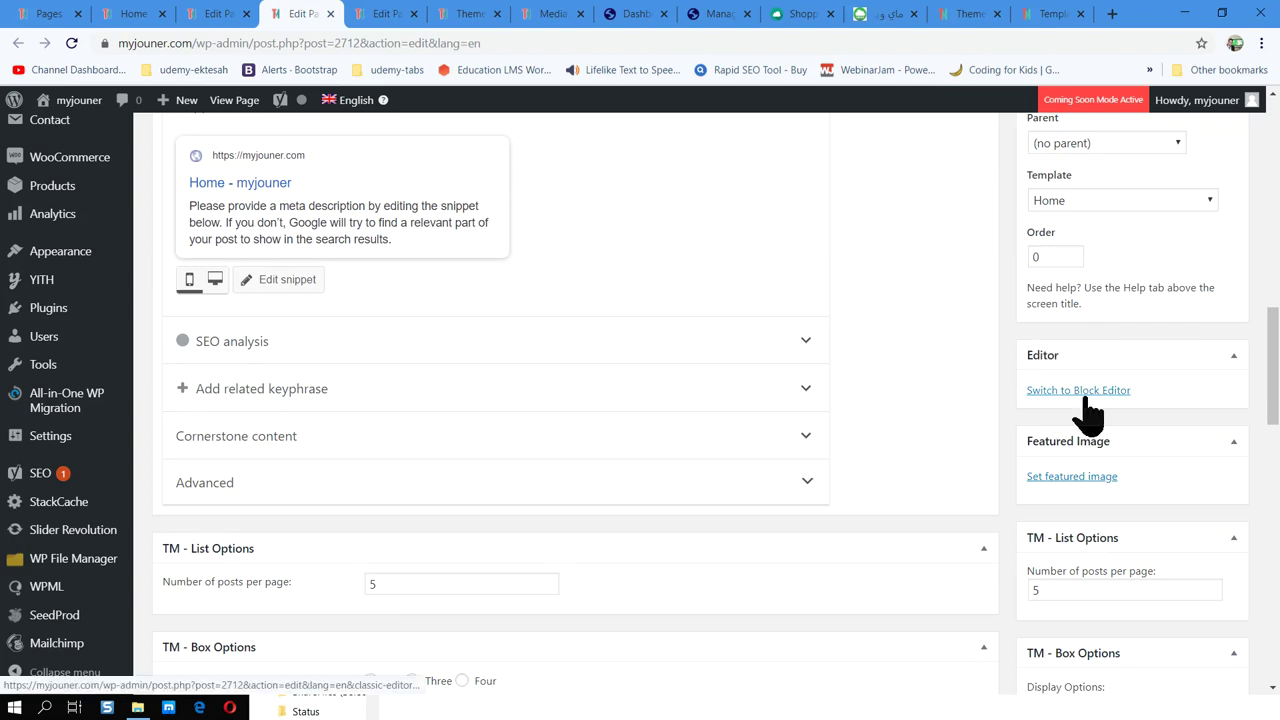
# Try twice to switch the Home page to the Block Editor.
pyautogui.click(1061, 394)
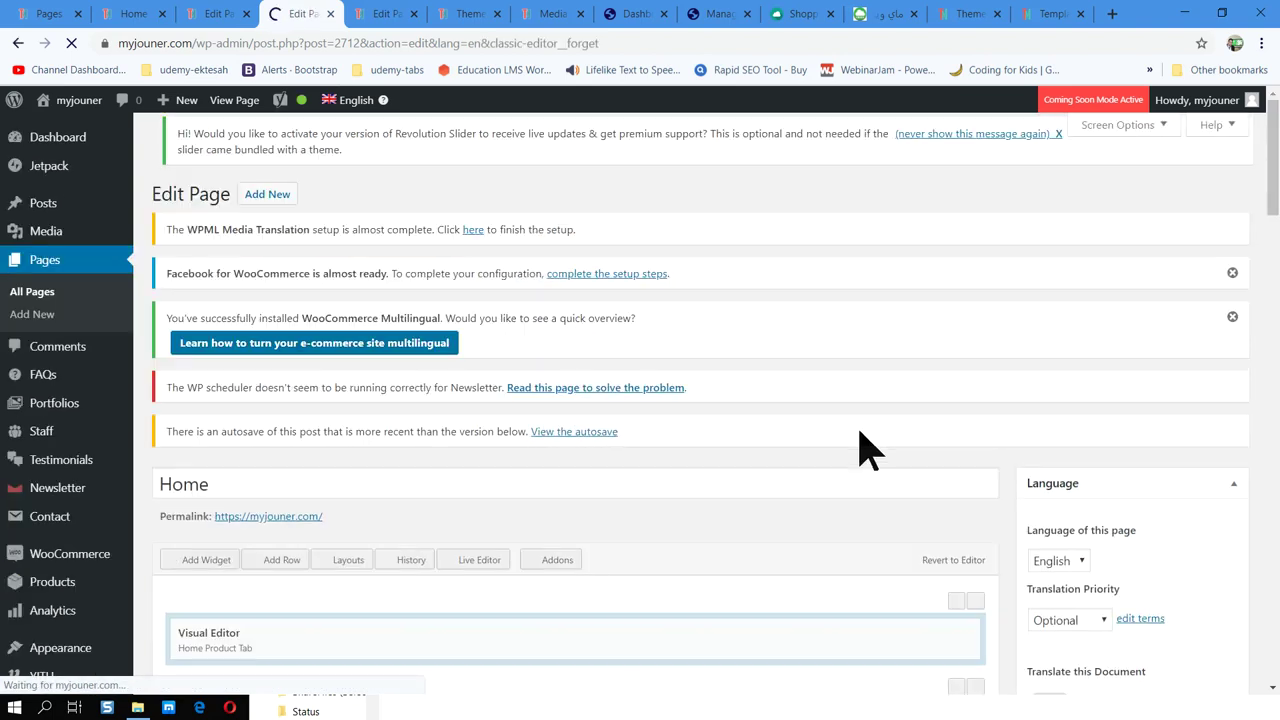
pyautogui.scroll(-10, 803, 400)
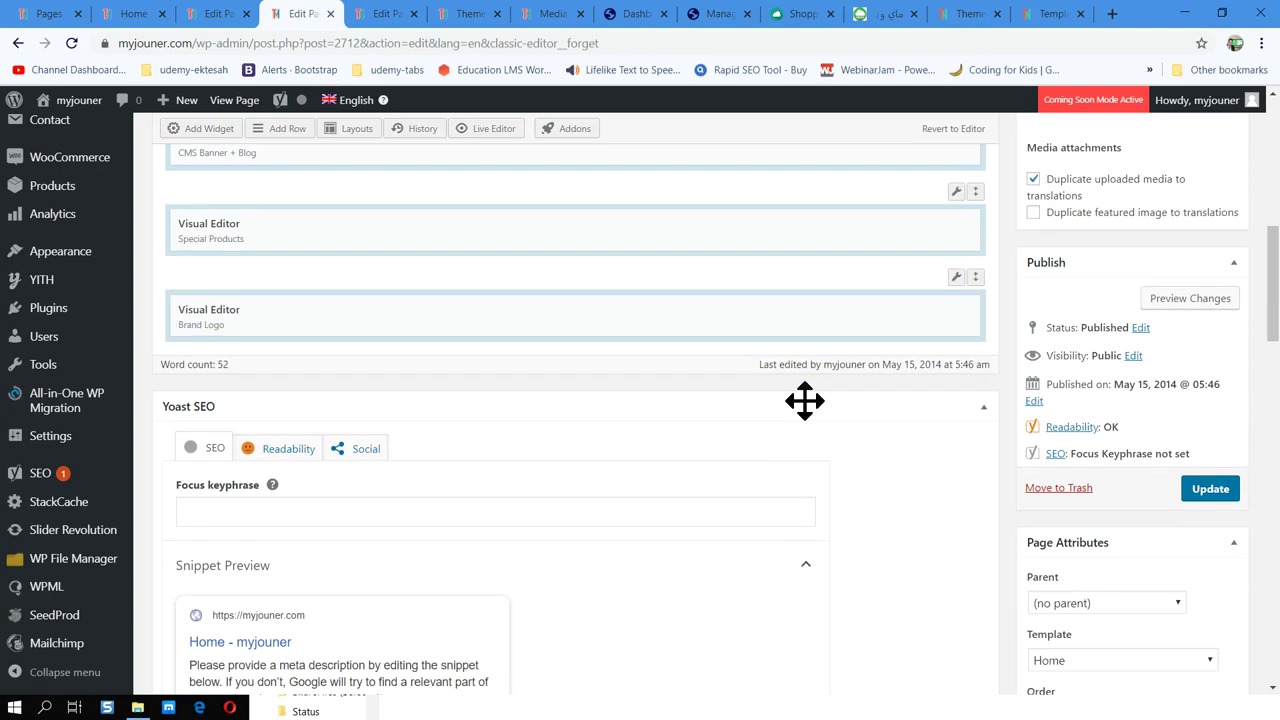
pyautogui.click(1095, 352)
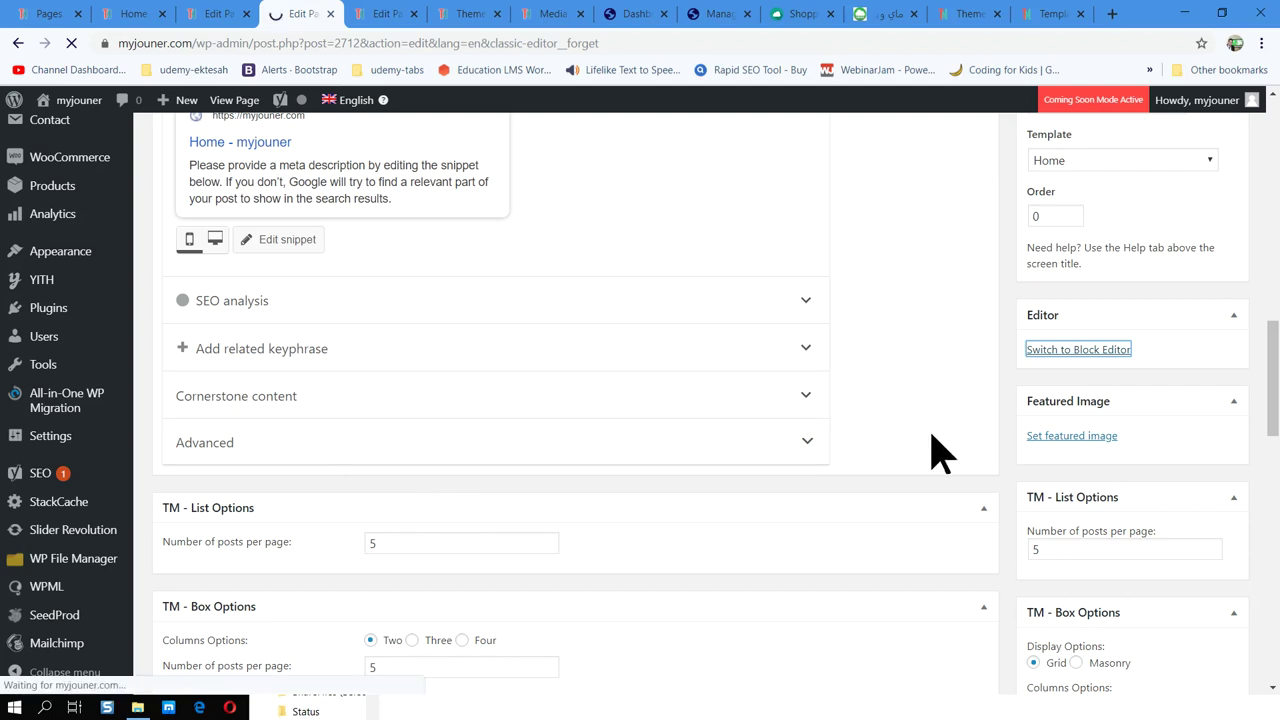
# Scroll through the edit screen, then go to Installed Plugins from the admin sidebar.
pyautogui.scroll(-10, 914, 410)
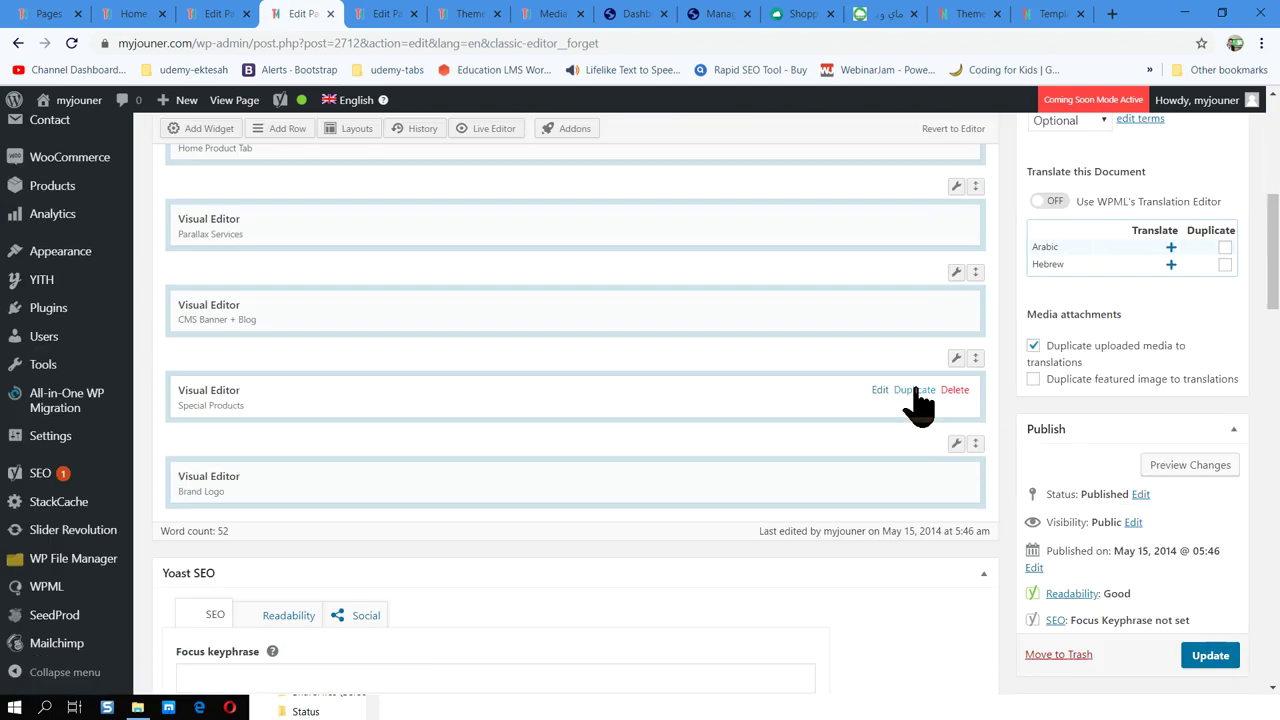
pyautogui.scroll(-3, 914, 405)
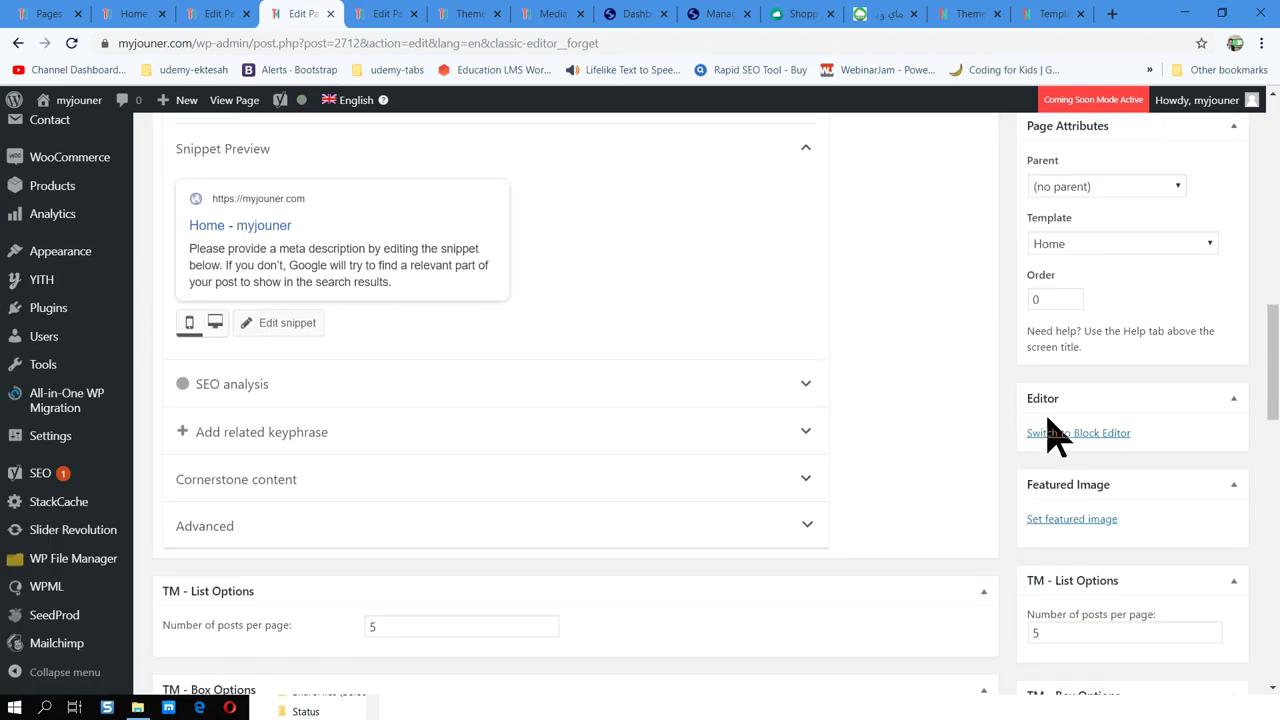
pyautogui.scroll(5, 1050, 445)
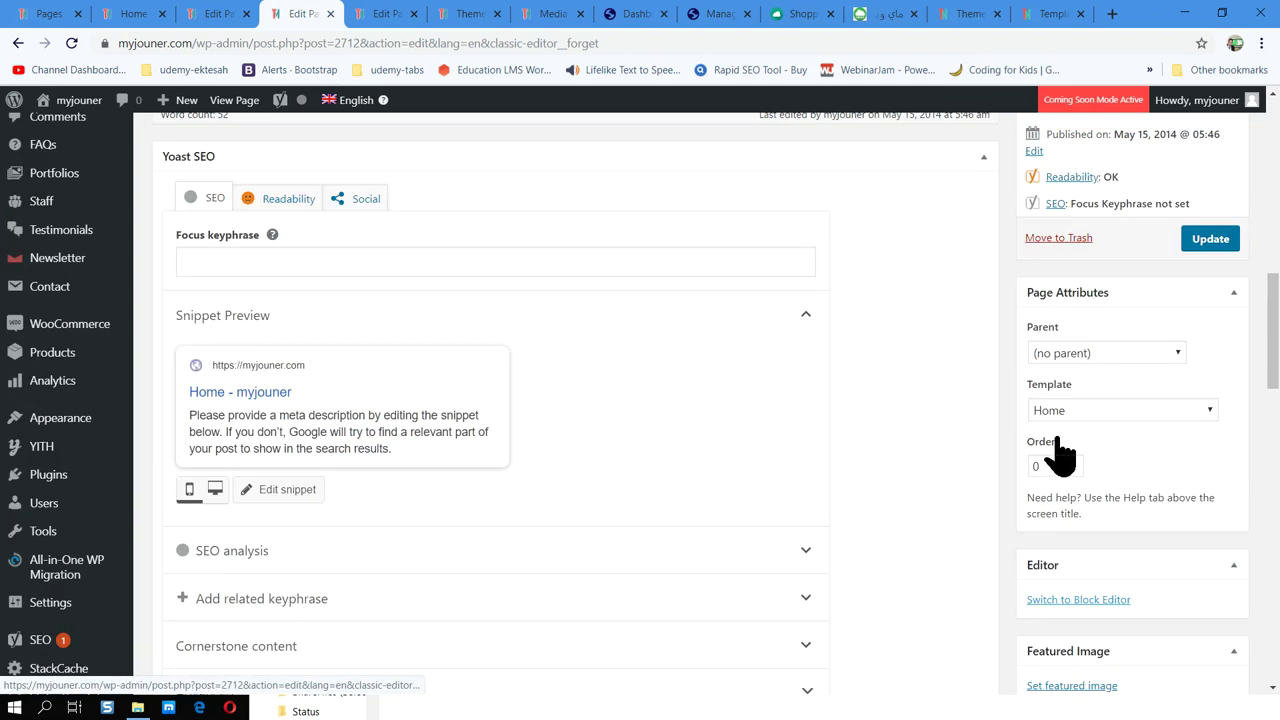
pyautogui.scroll(6, 1056, 438)
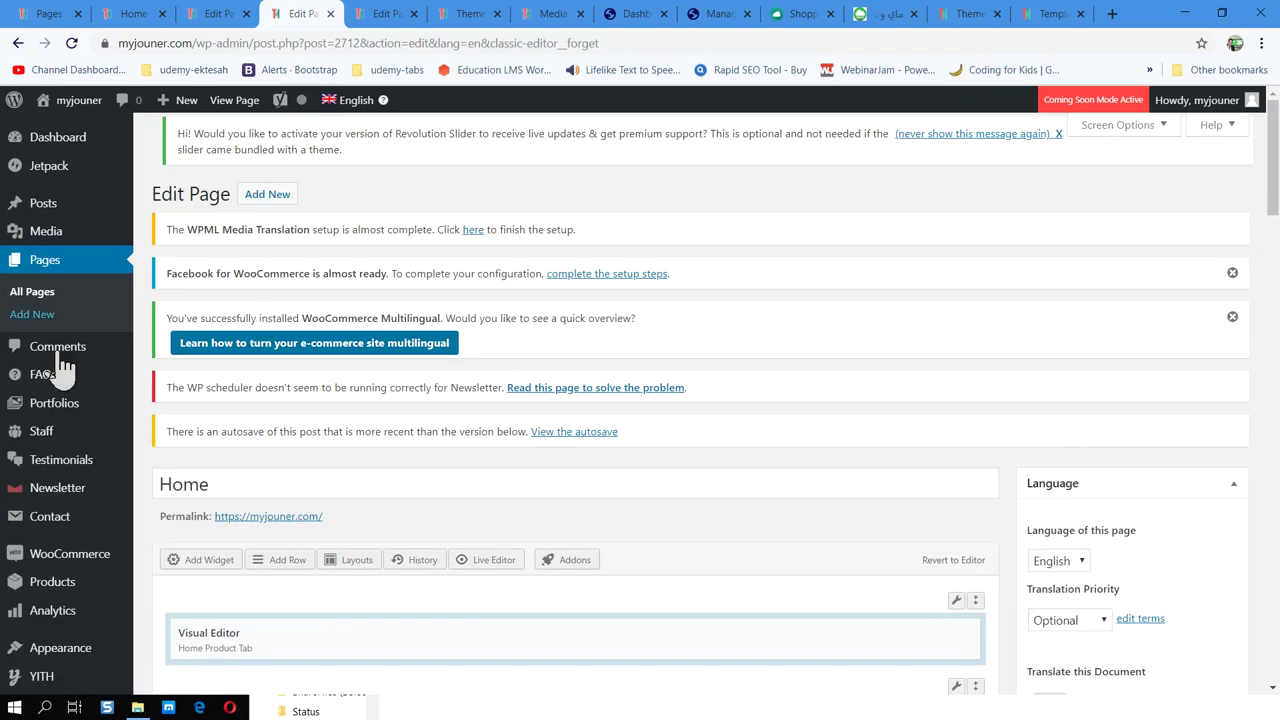
pyautogui.scroll(-1, 30, 510)
pyautogui.scroll(-2, 65, 610)
pyautogui.moveTo(80, 462)
pyautogui.click(180, 464)
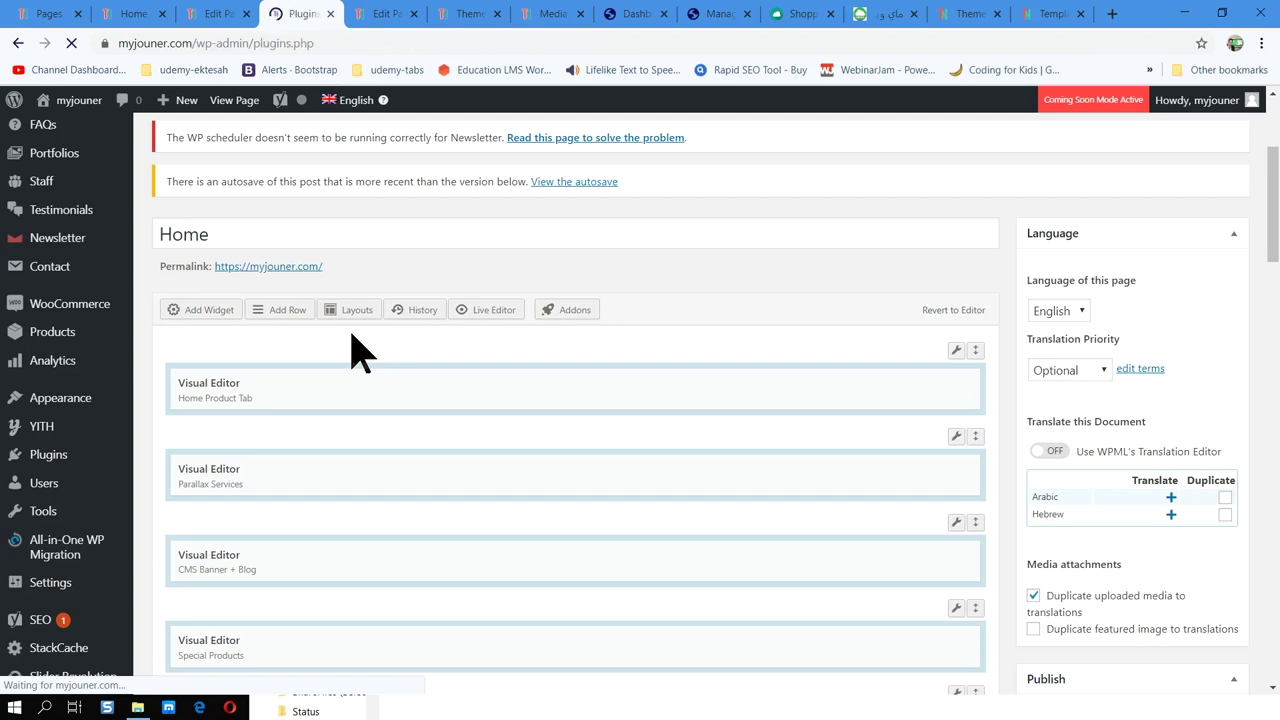
# Deactivate the Classic Editor plugin on the Plugins page.
pyautogui.scroll(-5, 371, 357)
pyautogui.scroll(-3, 455, 368)
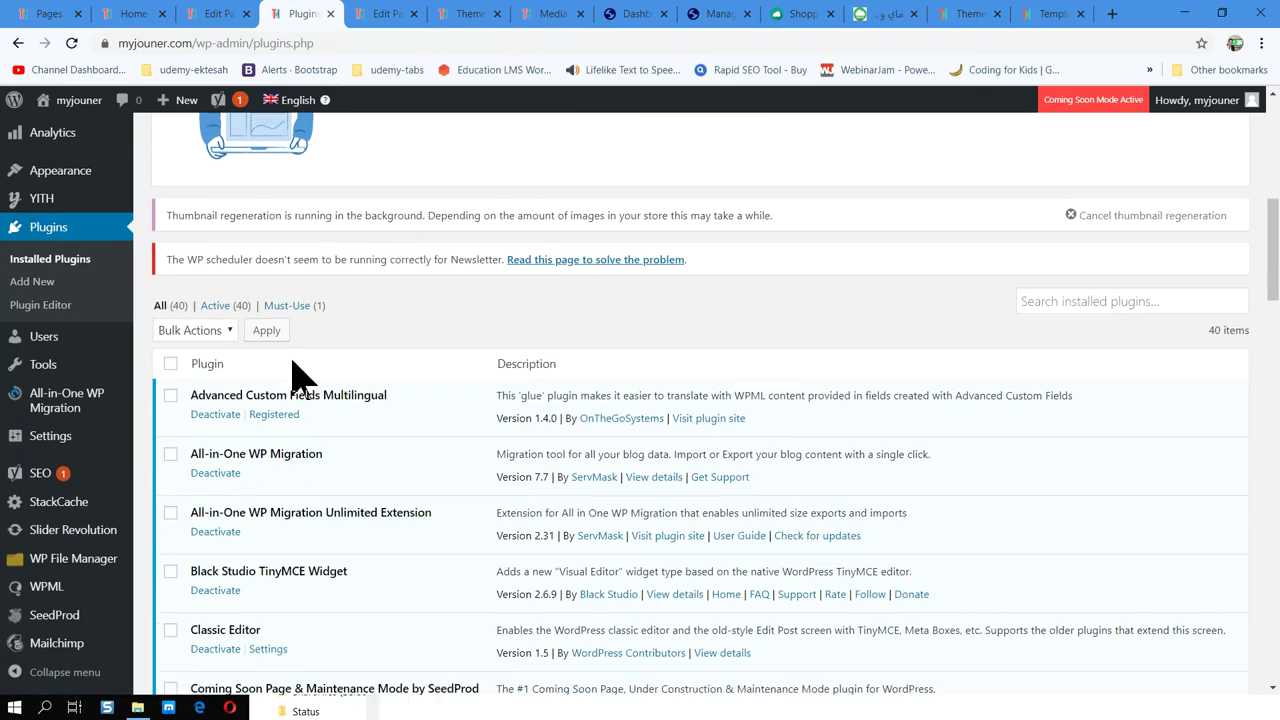
pyautogui.scroll(-1, 300, 405)
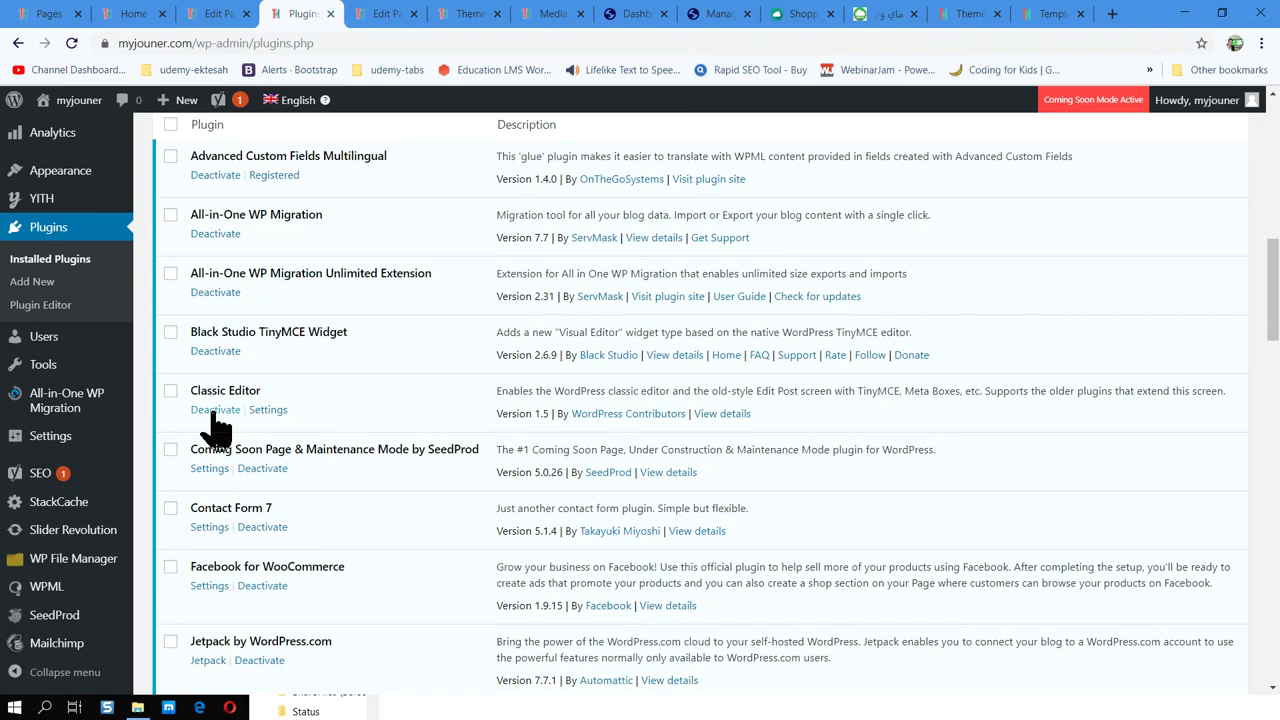
pyautogui.click(213, 412)
pyautogui.moveTo(196, 391); pyautogui.dragTo(243, 392)
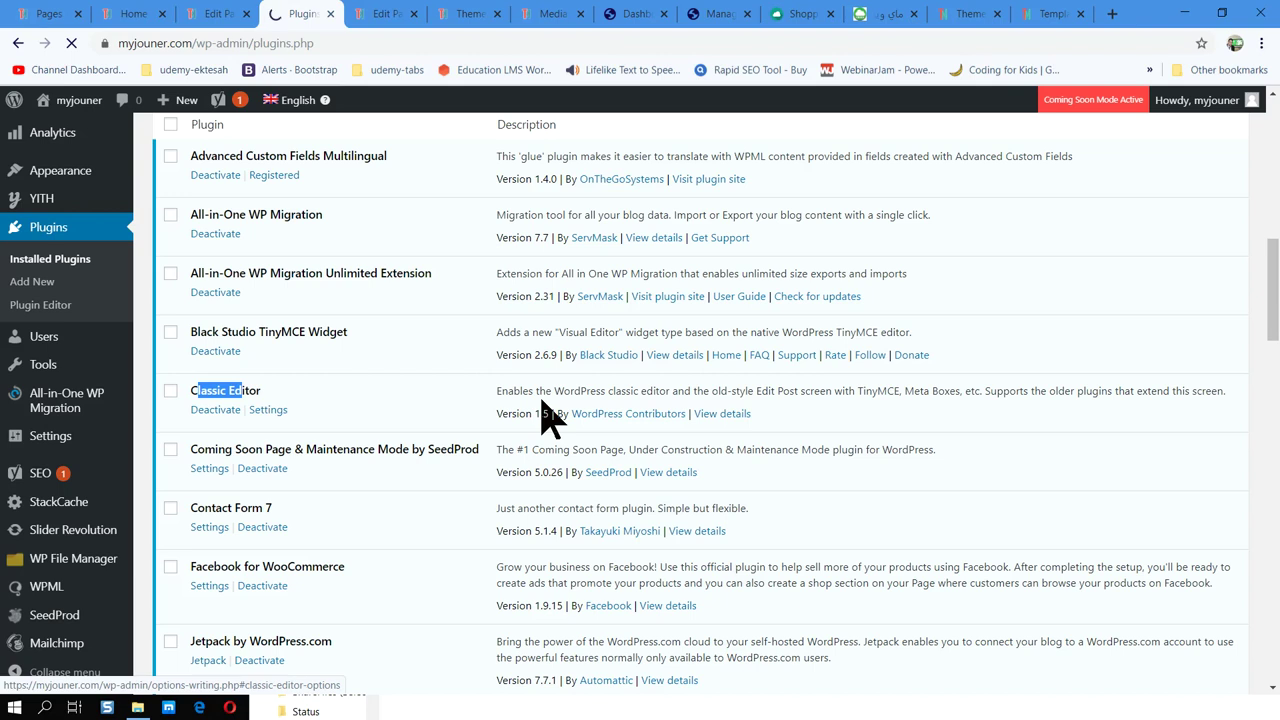
# Return to the Home page's live page-builder editor tab.
pyautogui.scroll(-3, 300, 340)
pyautogui.scroll(3, 290, 320)
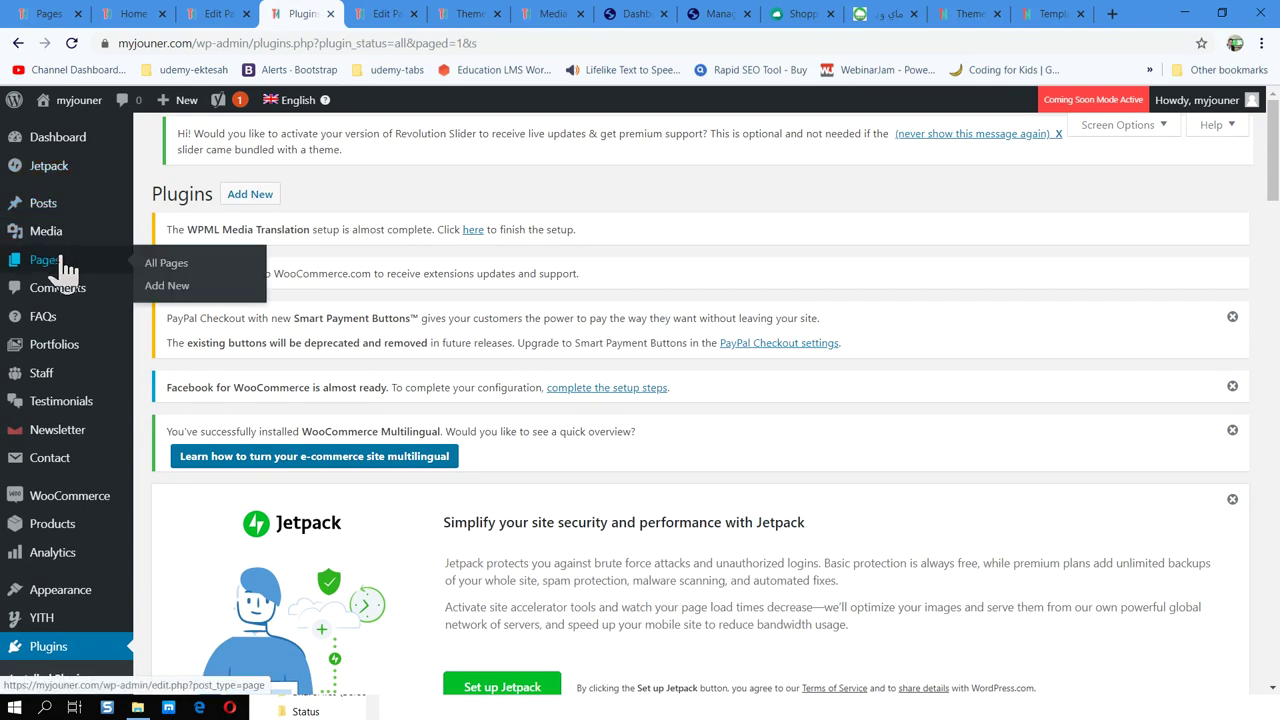
pyautogui.click(386, 13)
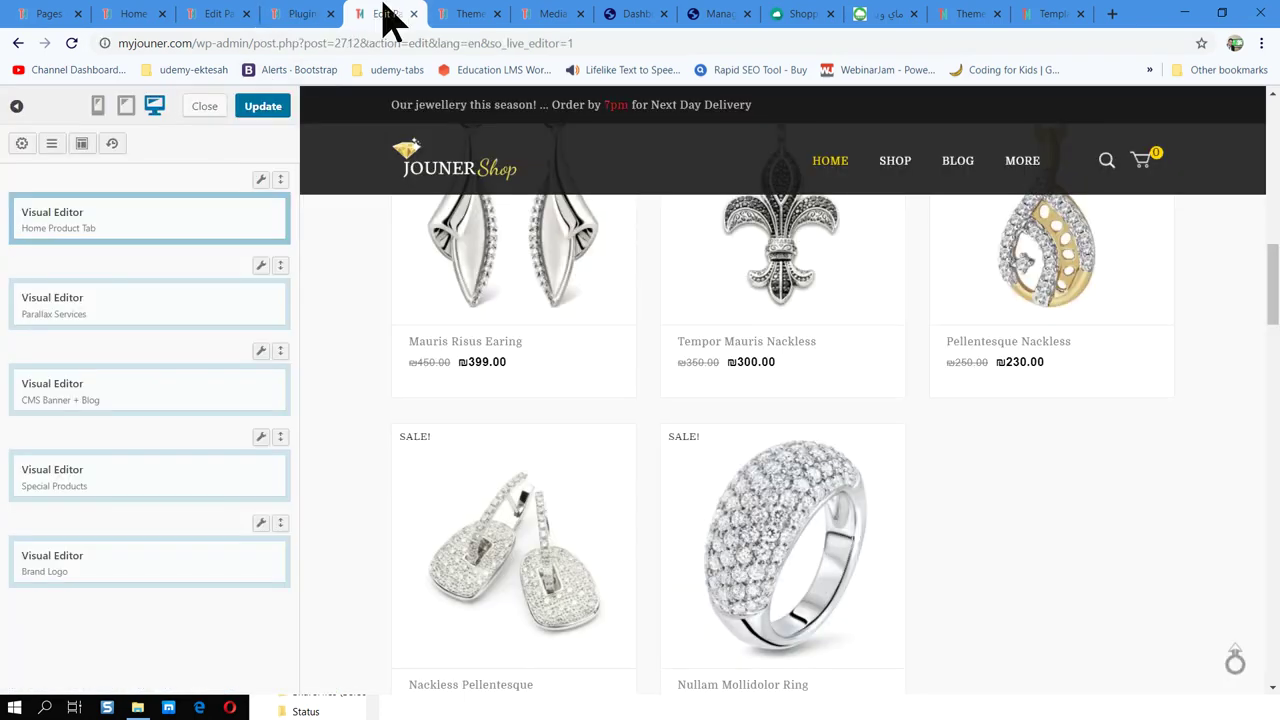
# Close the live editor and reload the Home page editor, confirming the 'Reload site?' prompt.
pyautogui.click(205, 104)
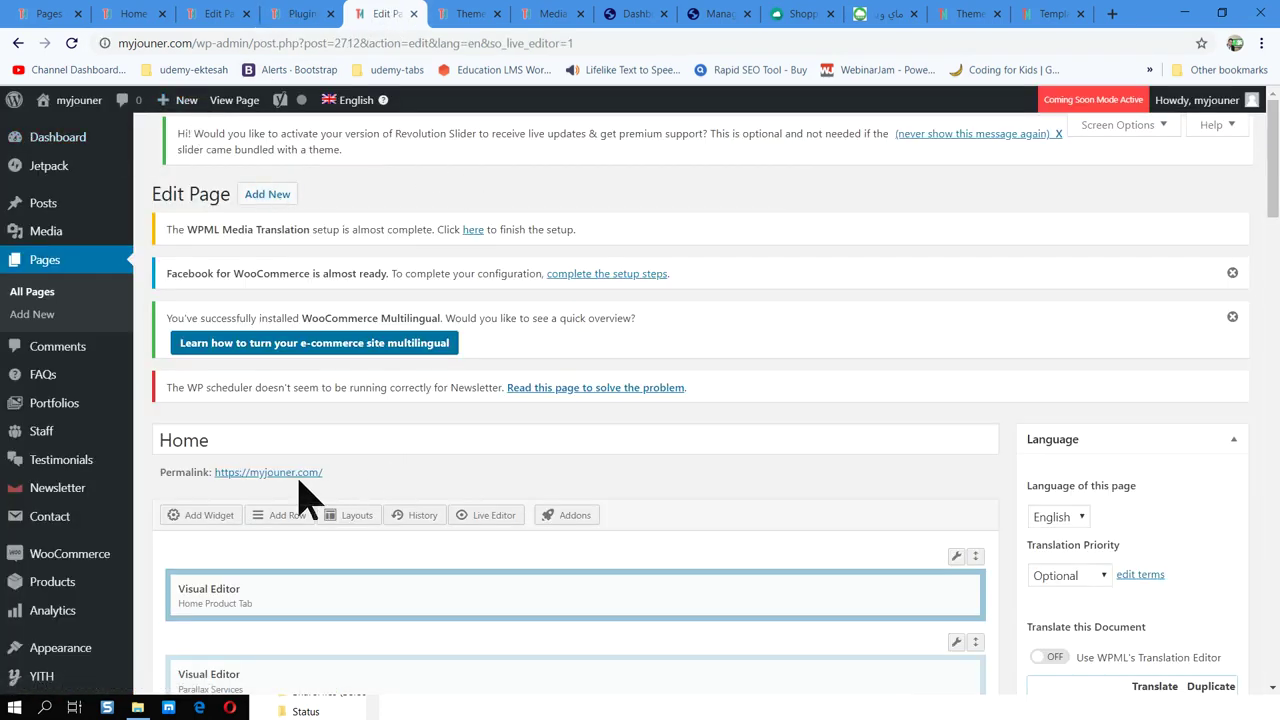
pyautogui.rightClick(660, 275)
pyautogui.rightClick(755, 205)
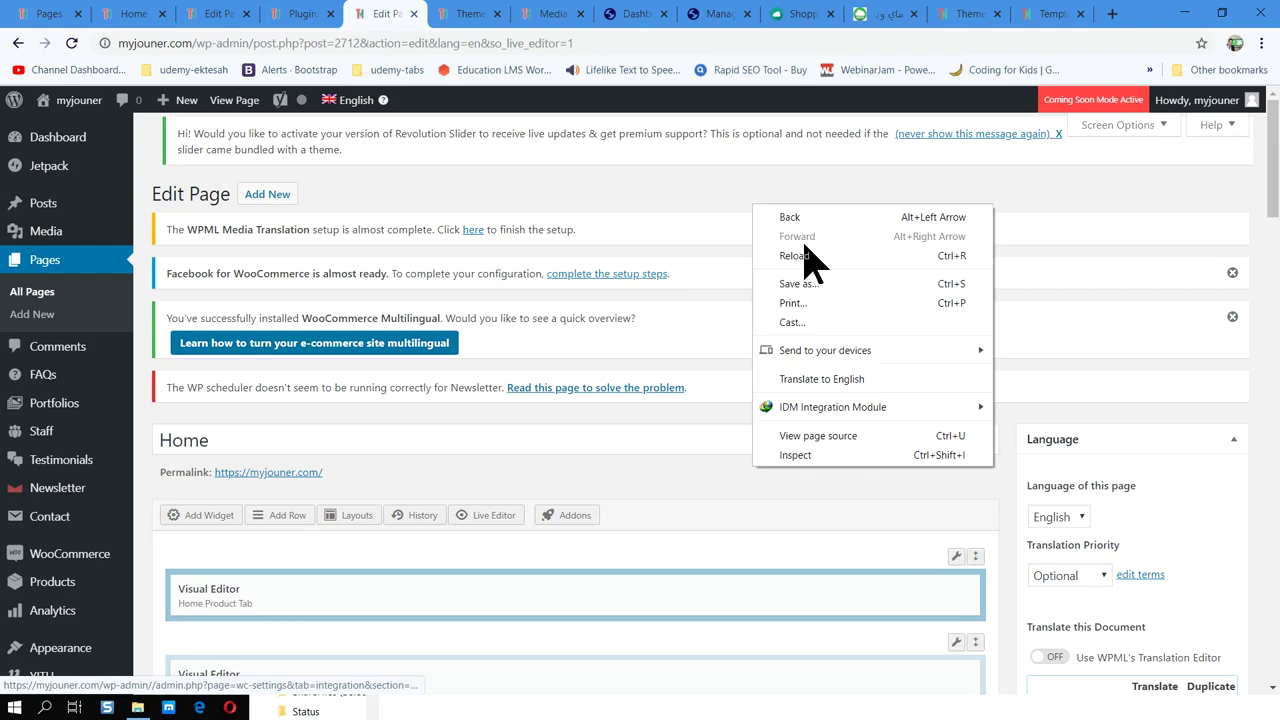
pyautogui.click(783, 254)
pyautogui.click(719, 146)
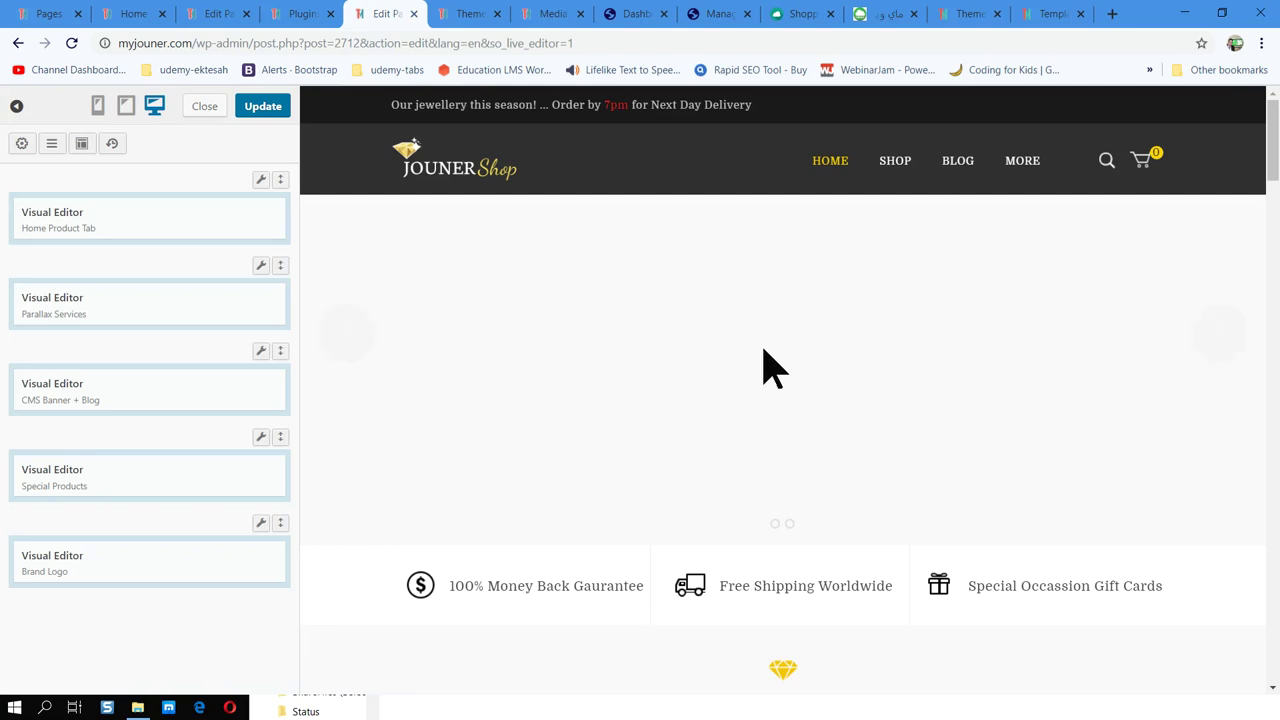
pyautogui.scroll(-5, 766, 380)
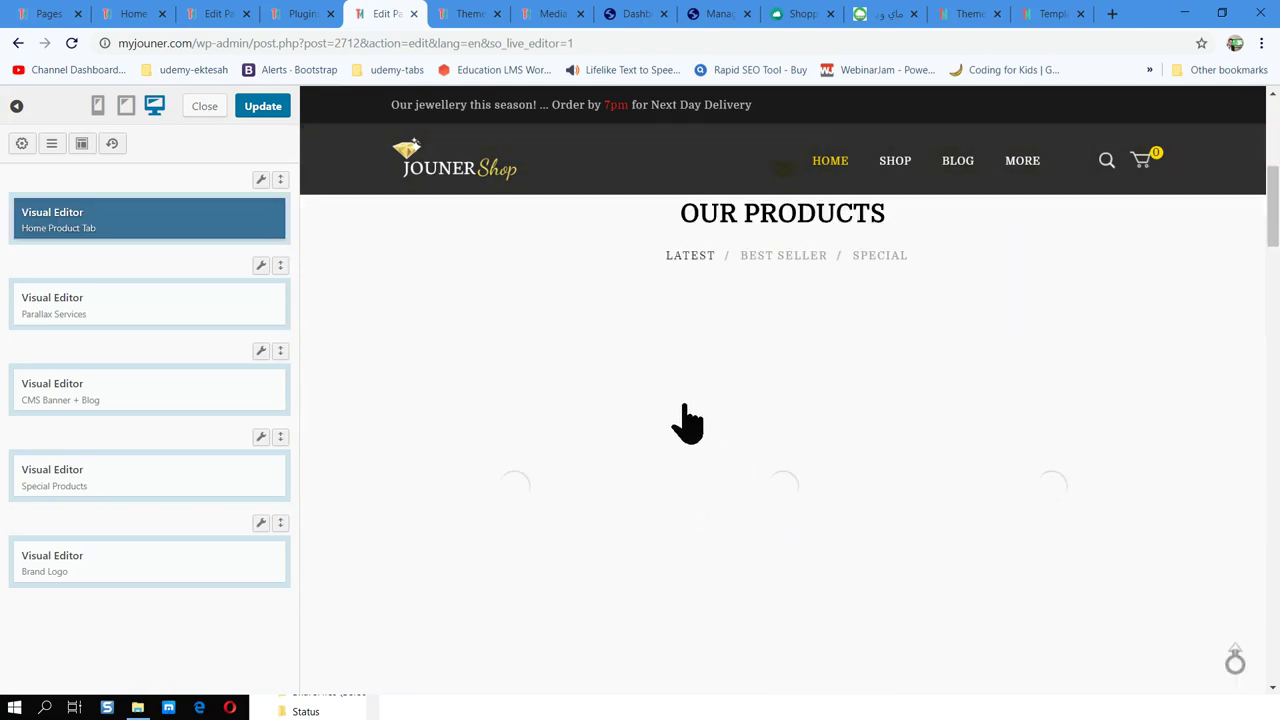
pyautogui.scroll(1, 621, 372)
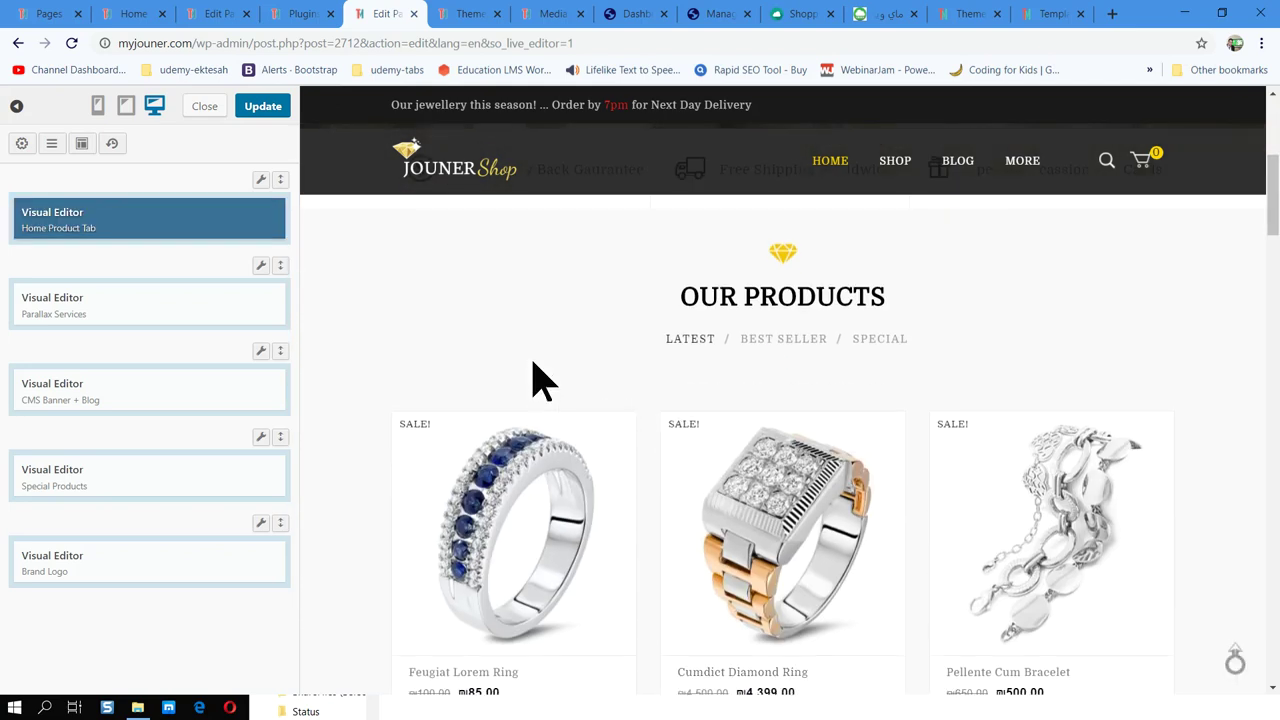
pyautogui.click(534, 364)
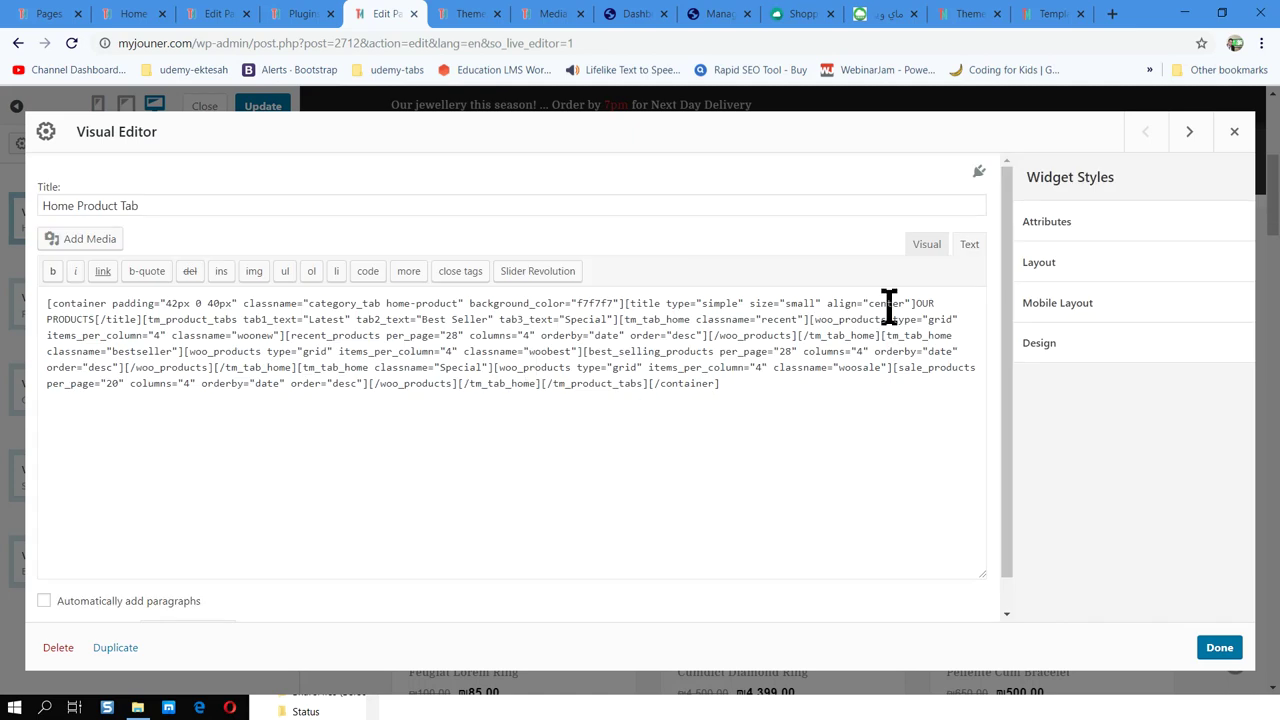
pyautogui.click(928, 246)
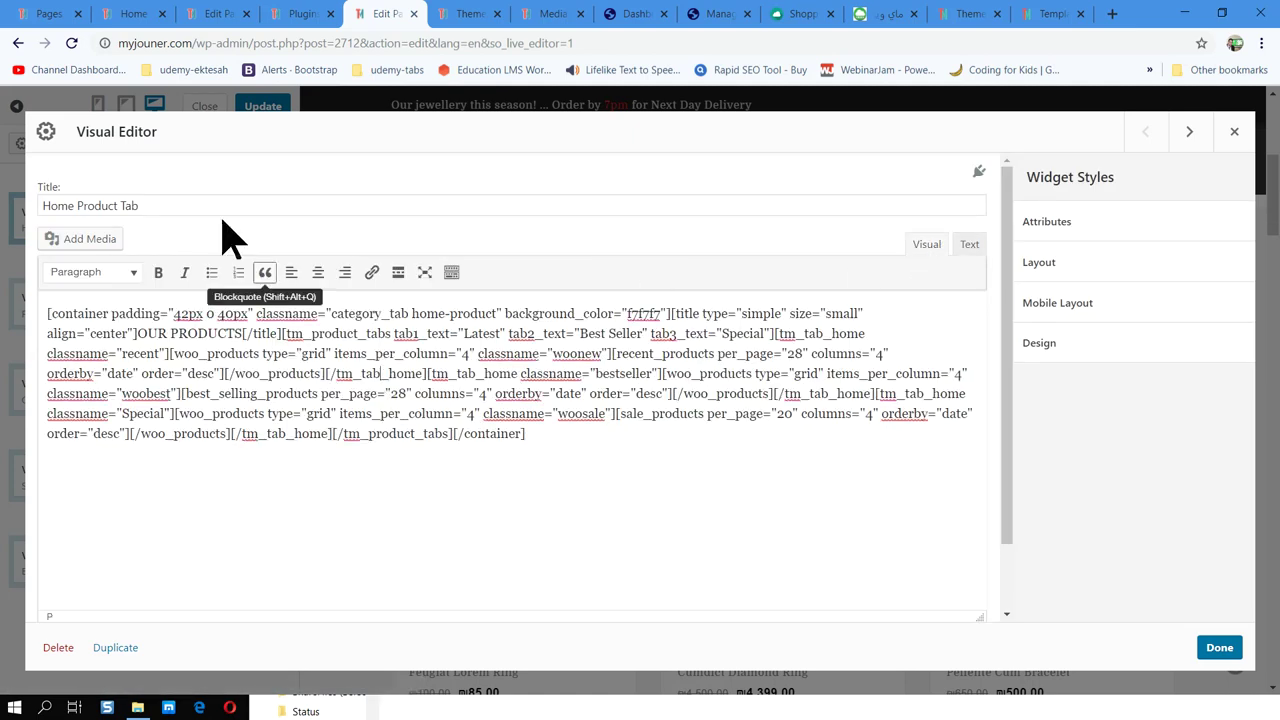
pyautogui.moveTo(977, 172)
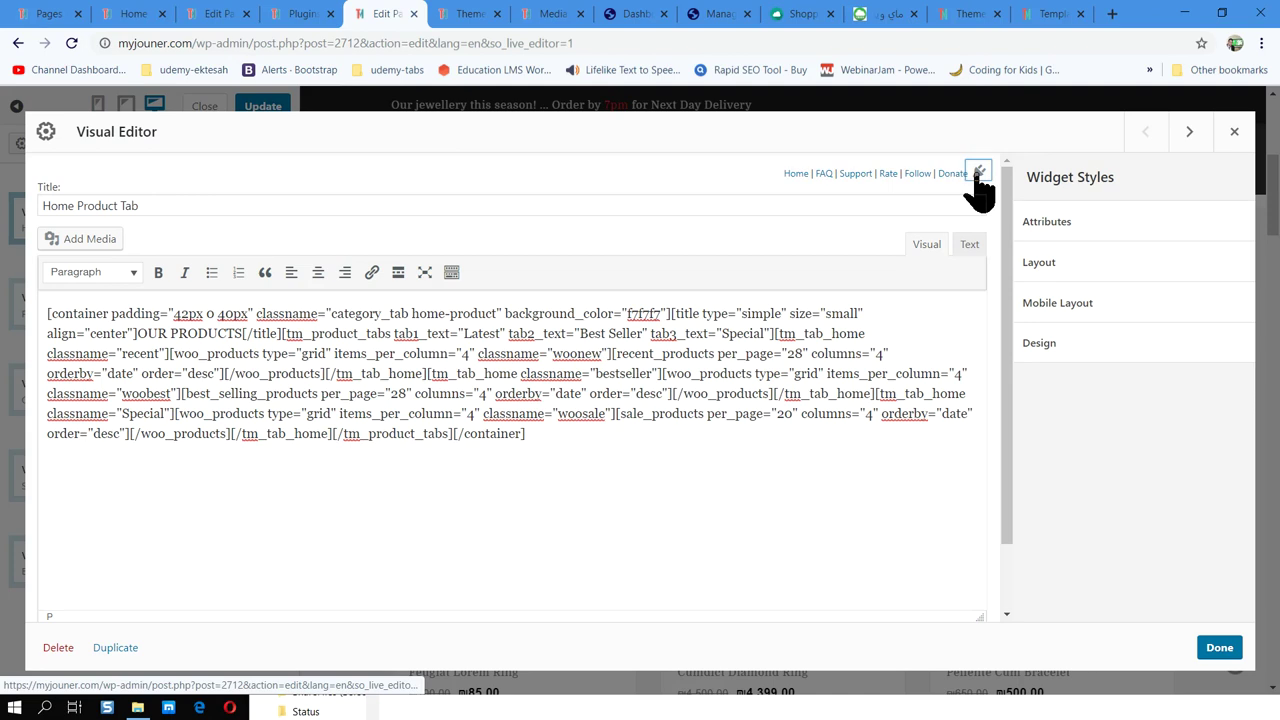
pyautogui.scroll(-2, 430, 375)
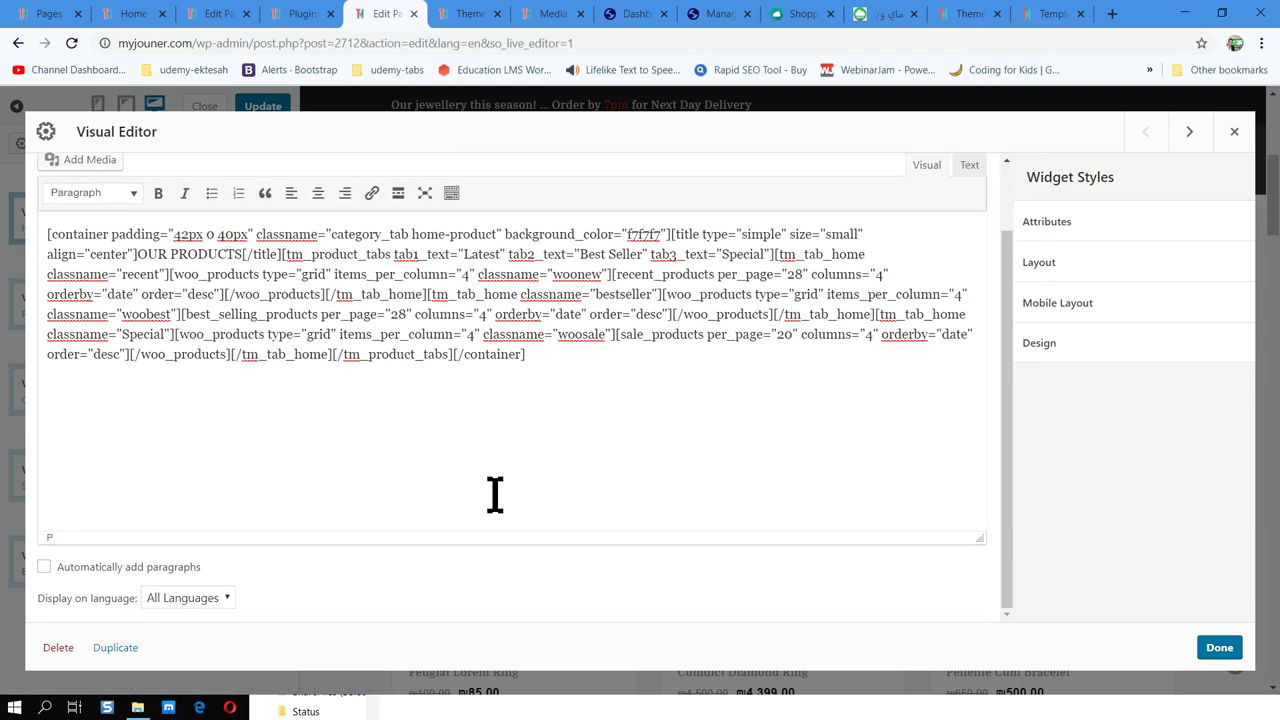
pyautogui.scroll(2, 560, 420)
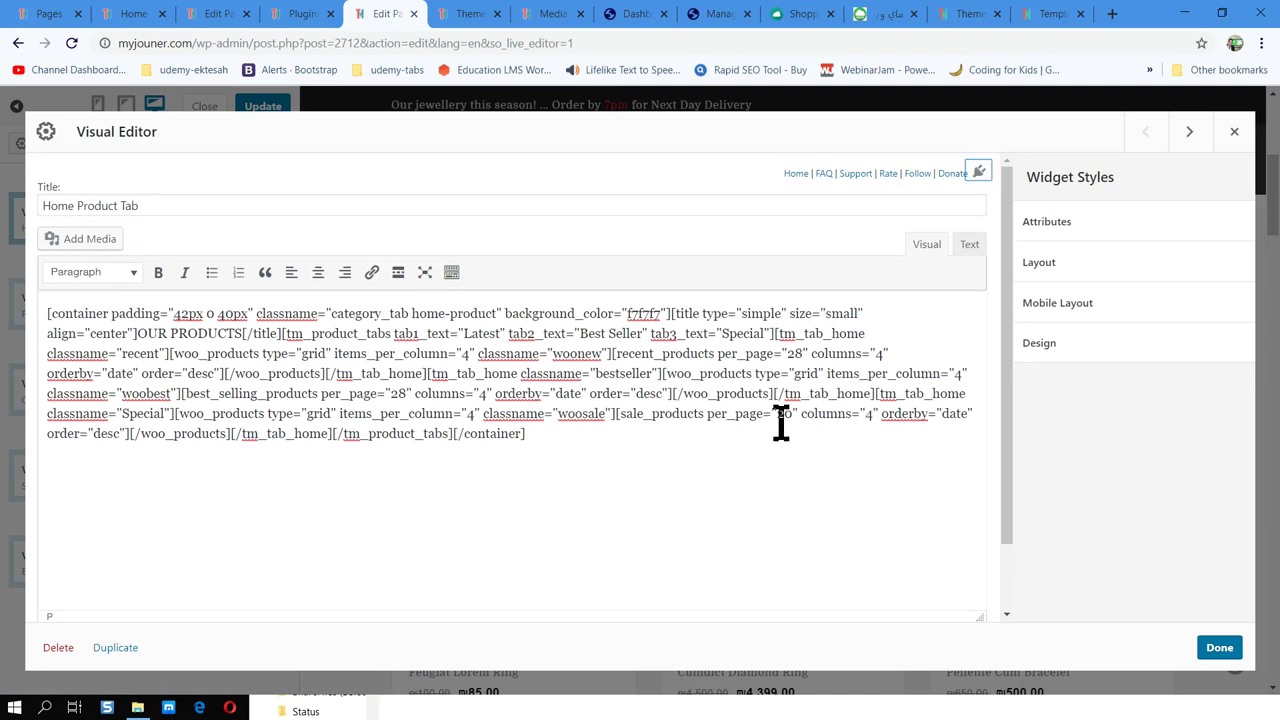
pyautogui.click(1234, 131)
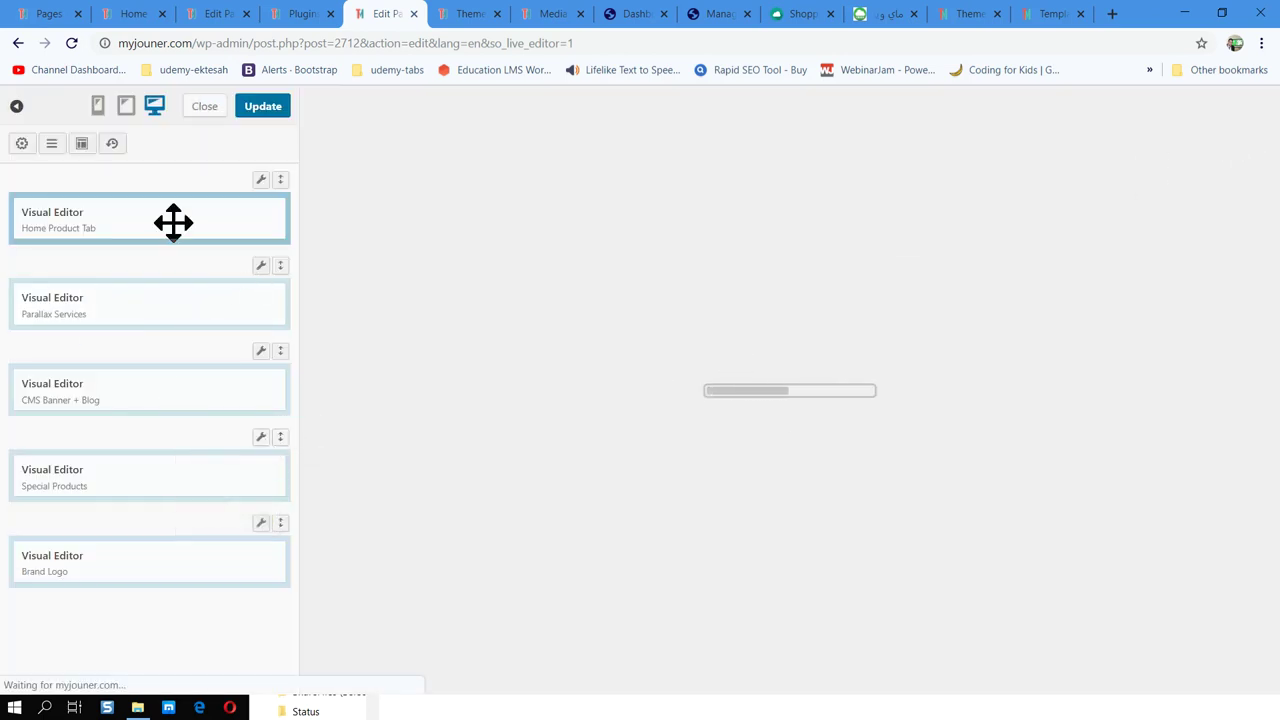
# Add a Custom HTML widget and place it below Brand Logo in the Home layout.
pyautogui.click(22, 146)
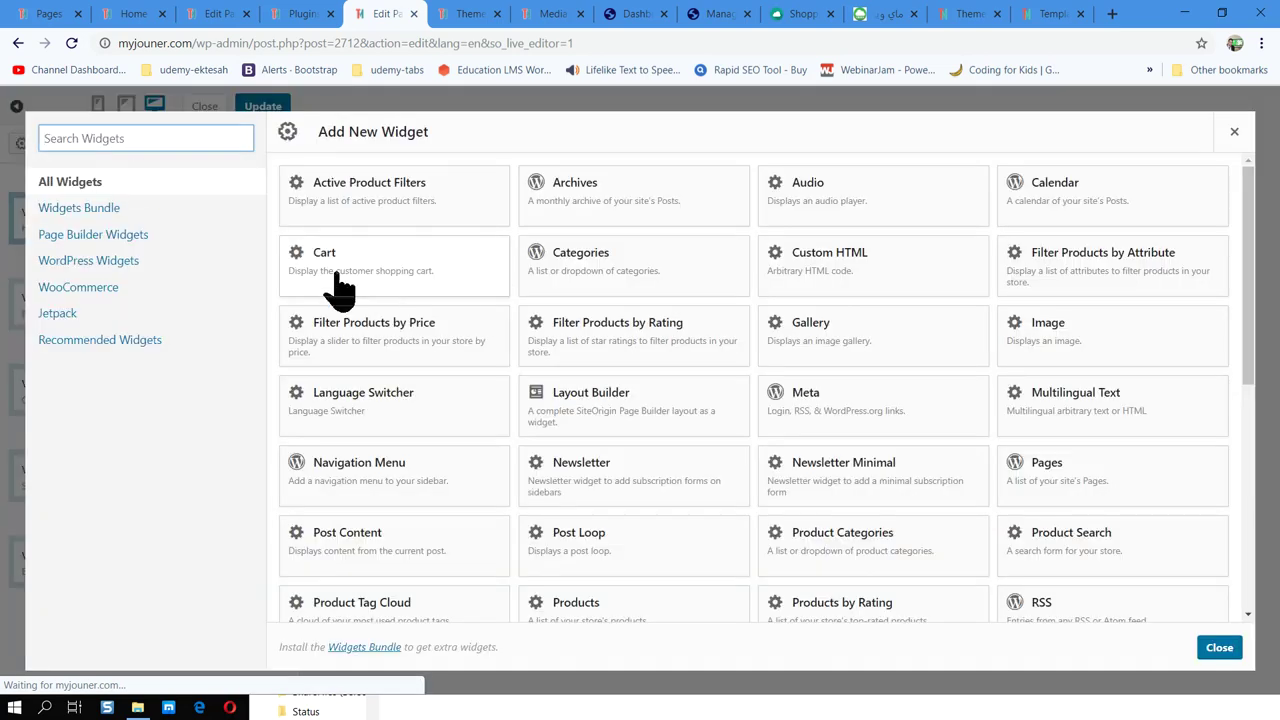
pyautogui.click(845, 268)
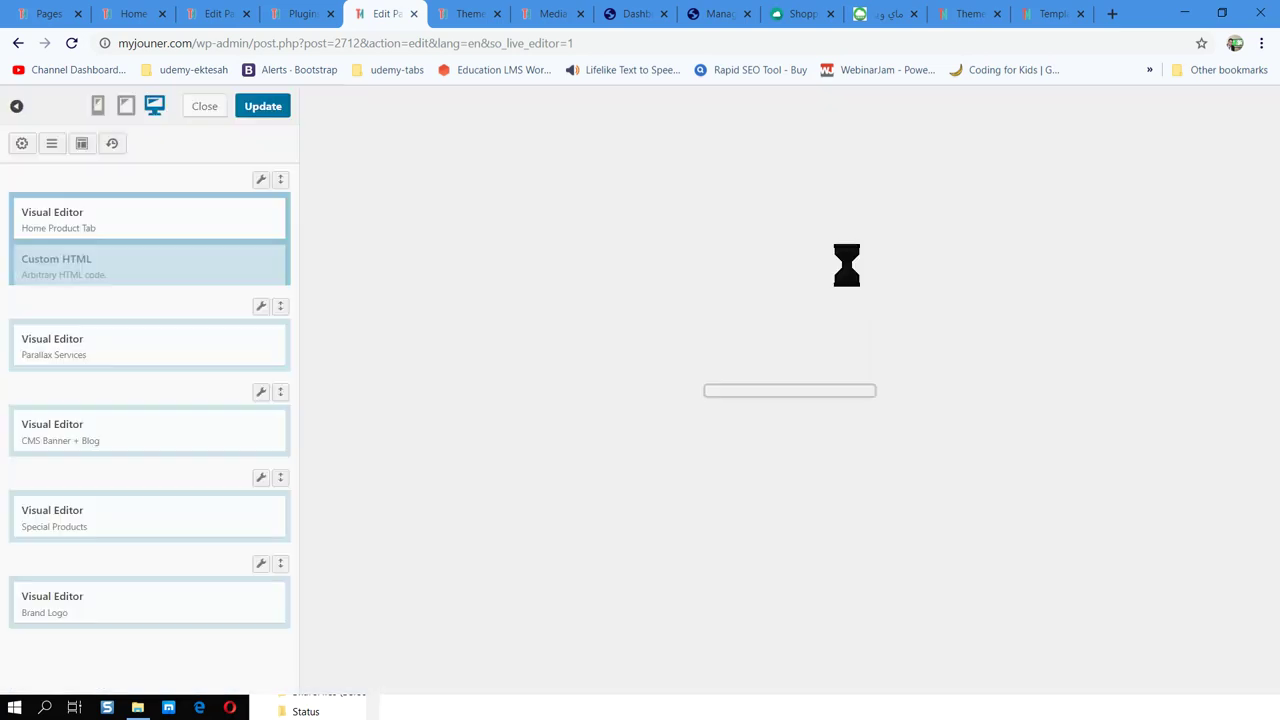
pyautogui.moveTo(103, 271); pyautogui.dragTo(106, 608)
pyautogui.click(106, 608)
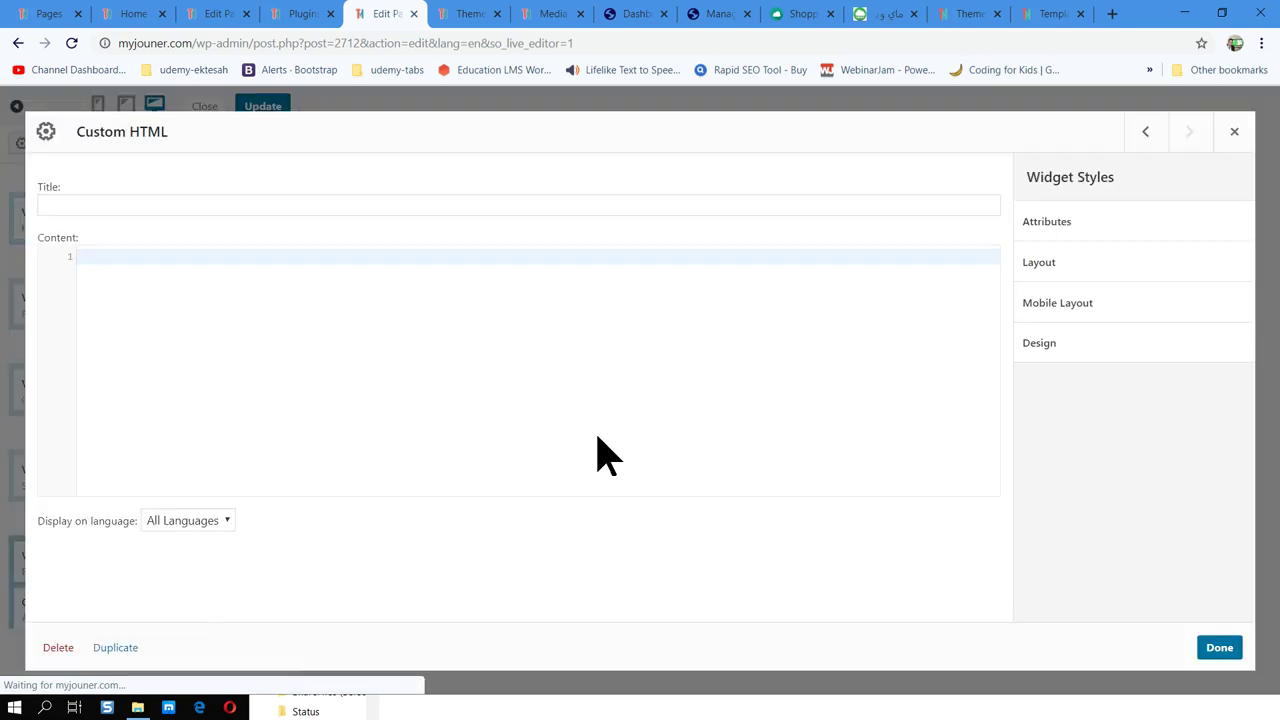
# Set the Custom HTML widget's content to an h1 heading reading 'gbe' and apply it.
pyautogui.click(113, 260)
pyautogui.write('<hello></hello>')
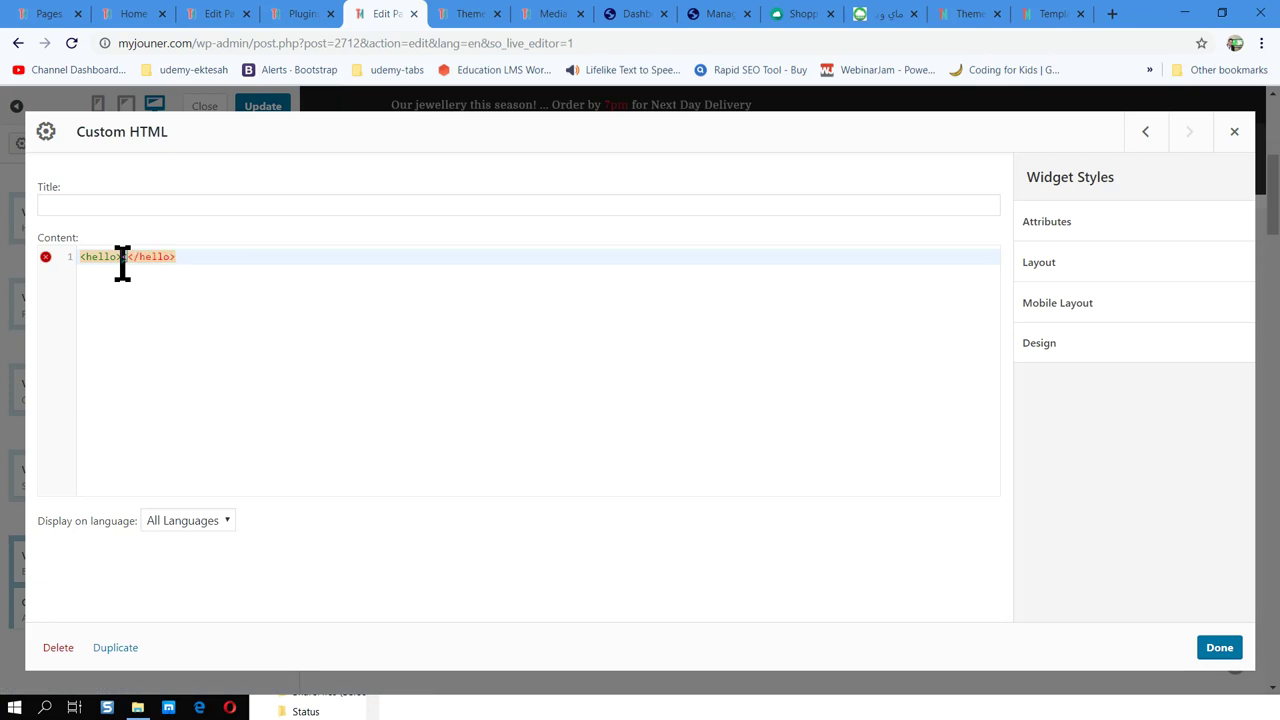
pyautogui.hotkey('ctrl', 'a')
pyautogui.write('<h1>')
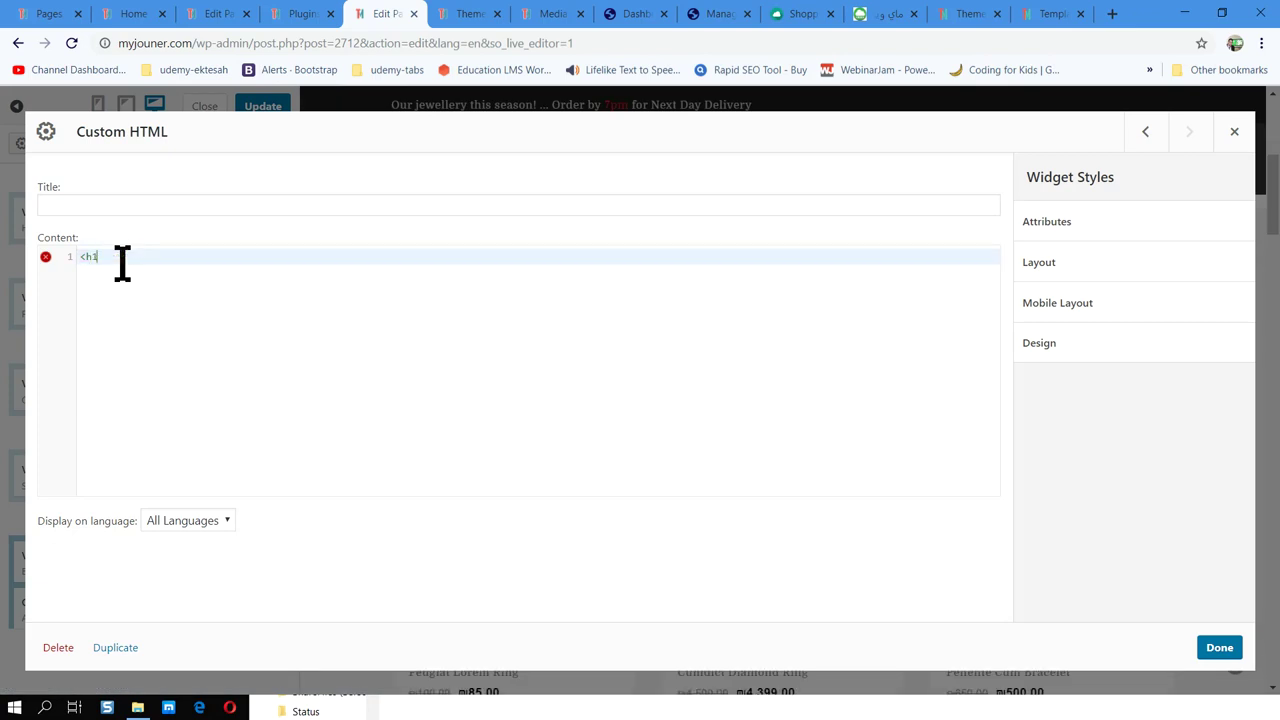
pyautogui.press('Return')
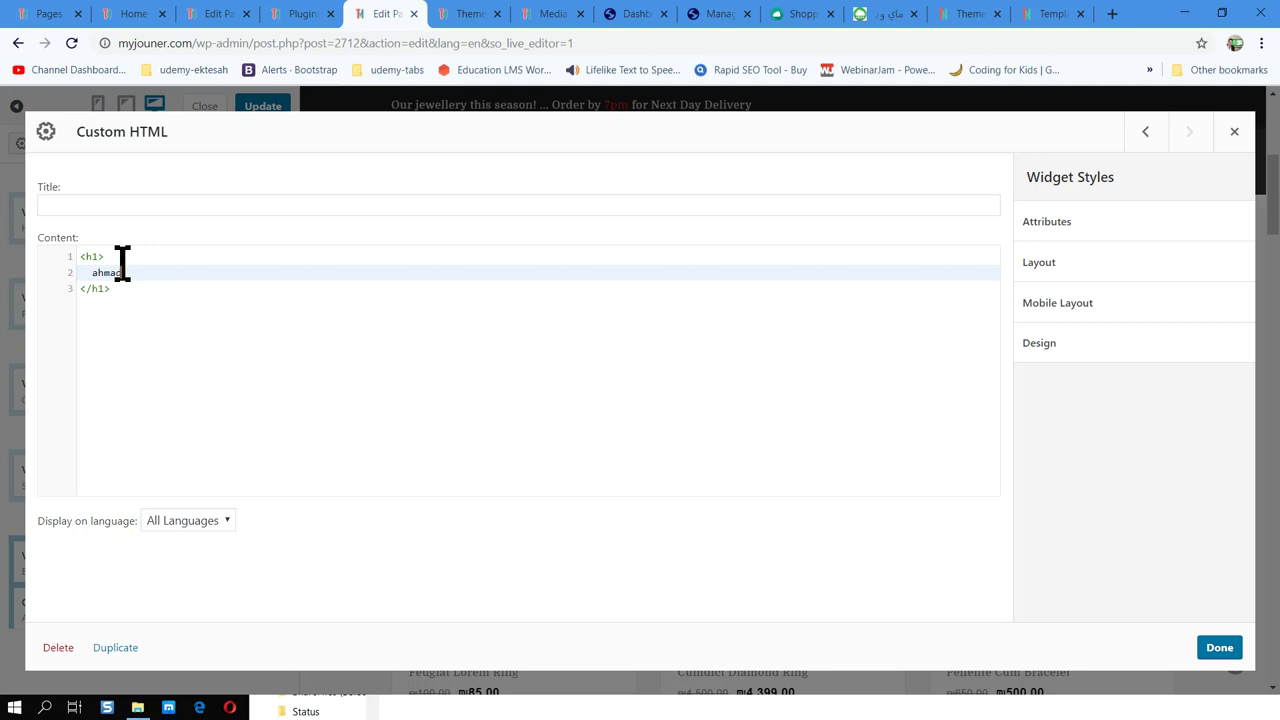
pyautogui.write('ahmad anaser')
pyautogui.moveTo(193, 277); pyautogui.dragTo(77, 266)
pyautogui.write('gbe')
pyautogui.click(1217, 648)
# Review the Custom HTML widget, step between neighbouring widgets, and update the Home page.
pyautogui.click(262, 110)
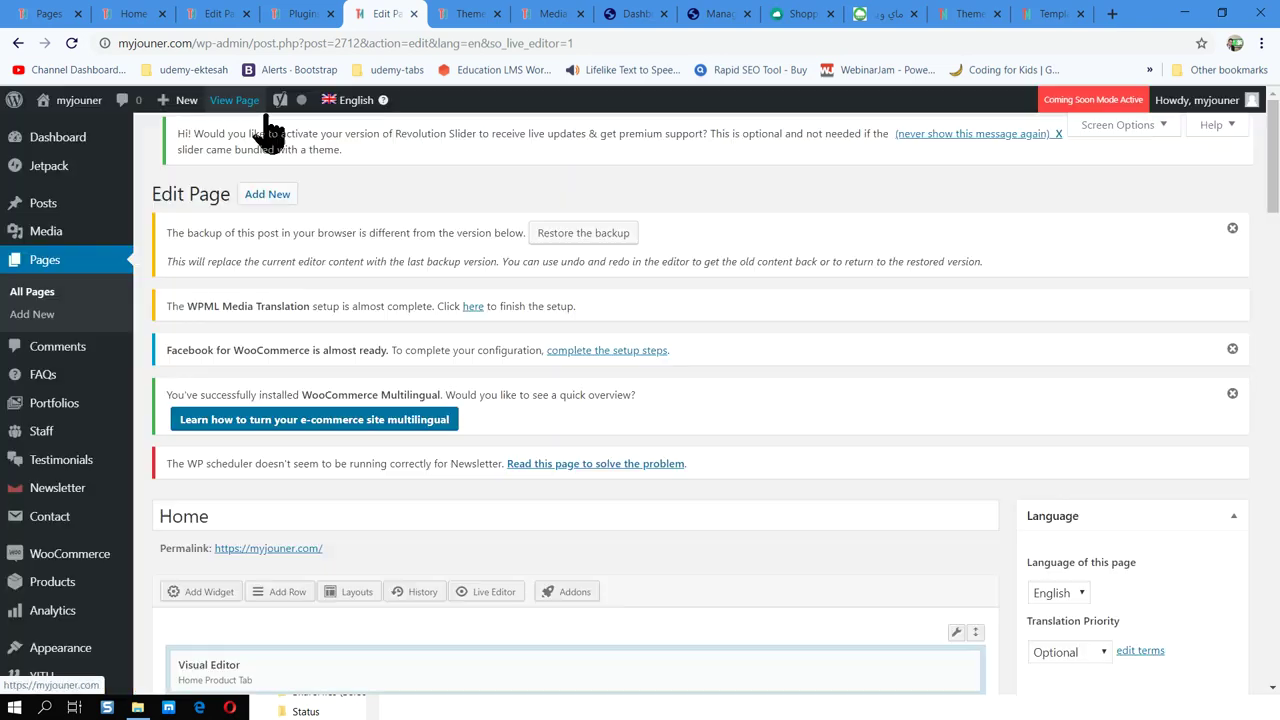
pyautogui.scroll(-6, 600, 380)
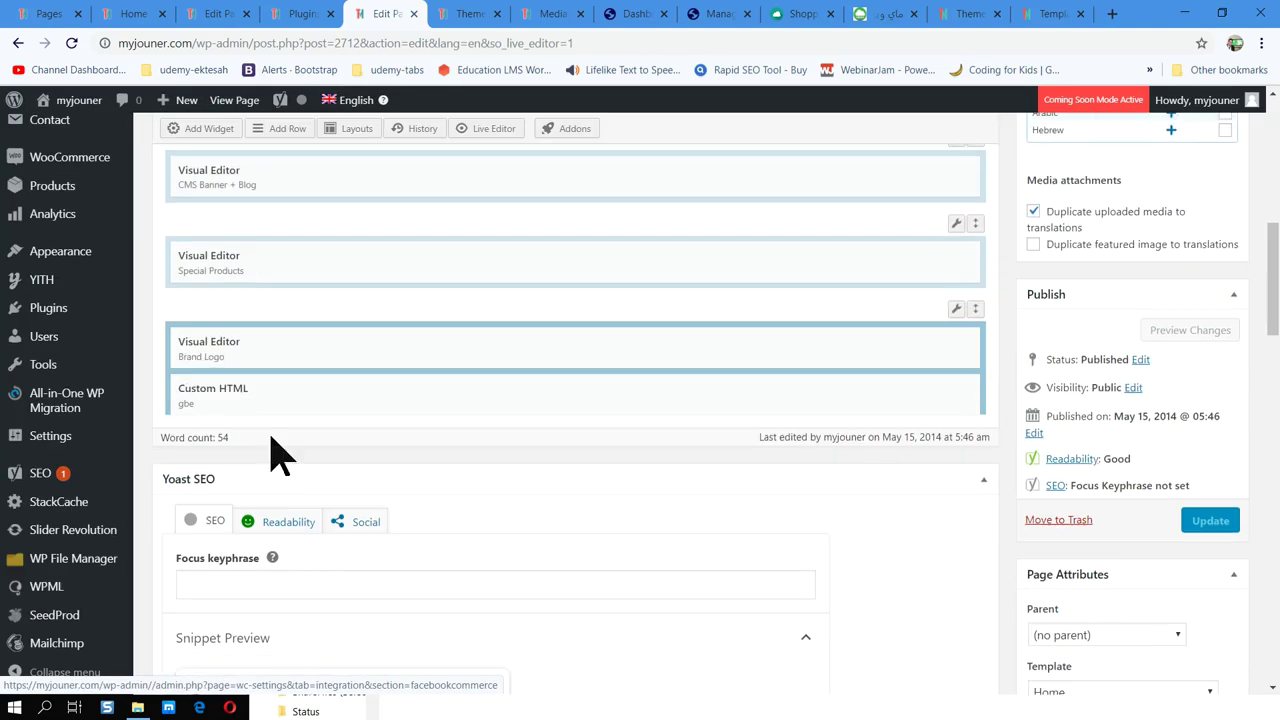
pyautogui.click(232, 405)
pyautogui.click(172, 330)
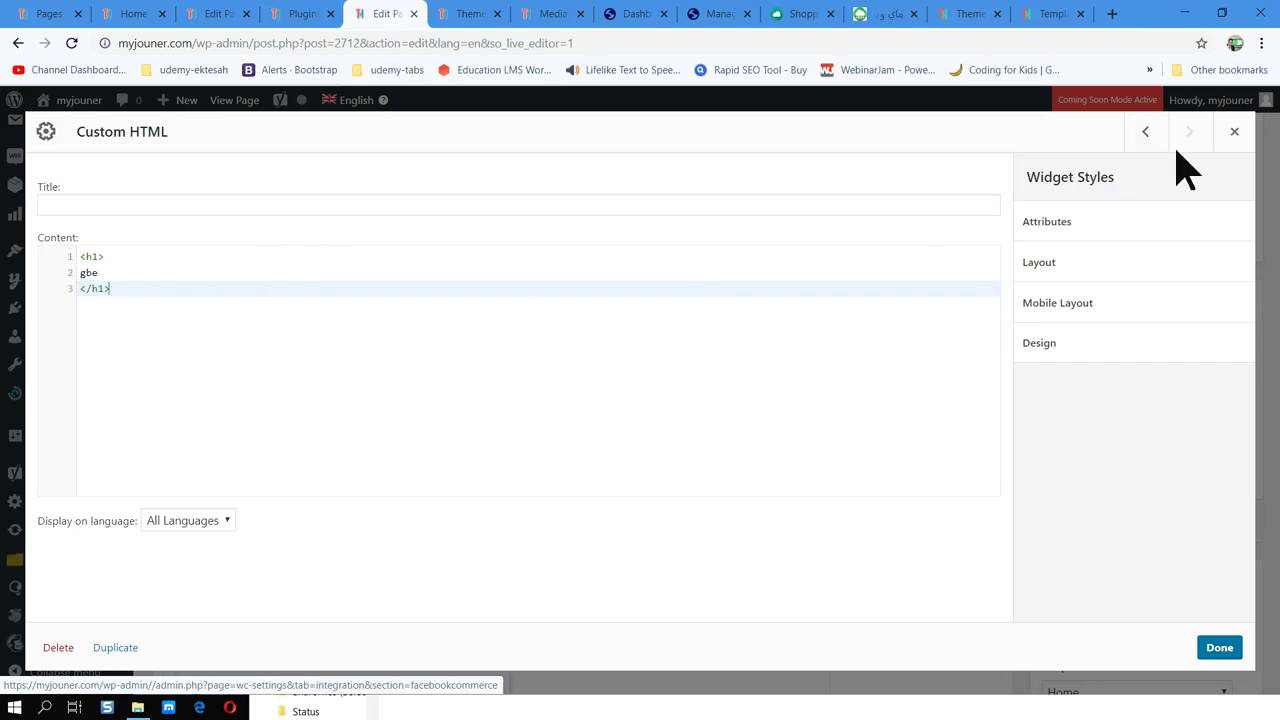
pyautogui.click(1146, 135)
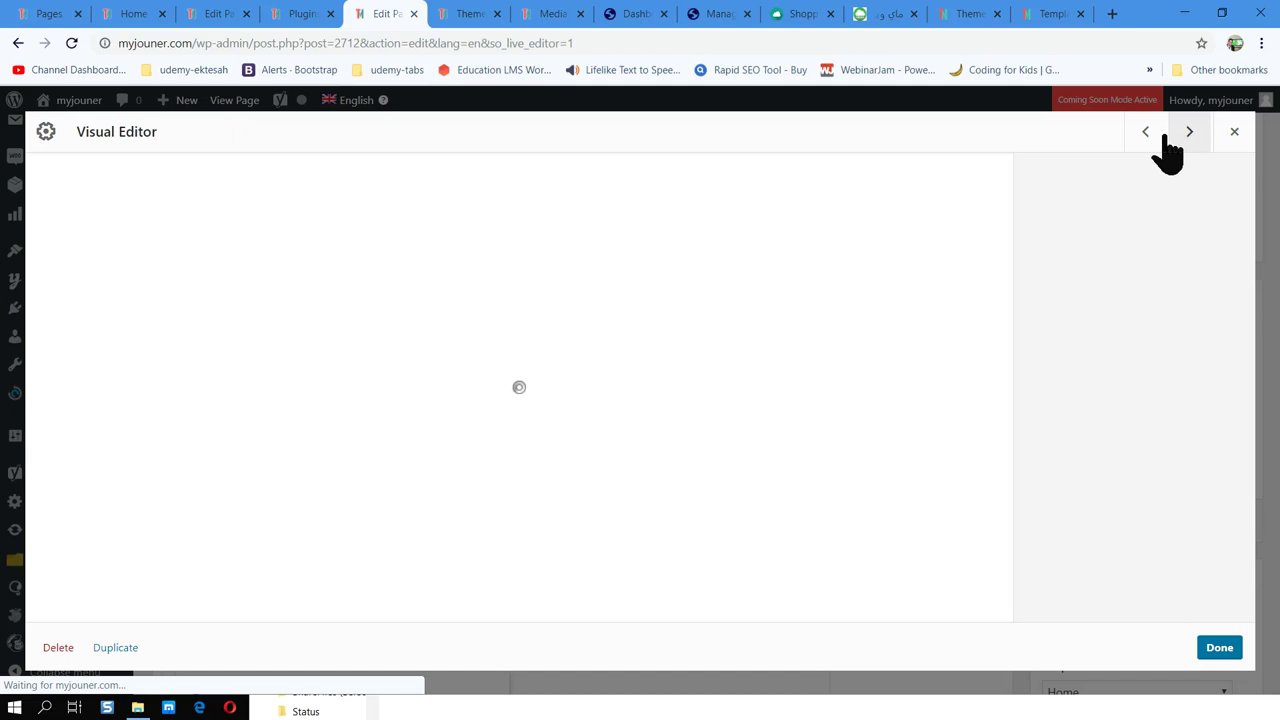
pyautogui.click(1194, 136)
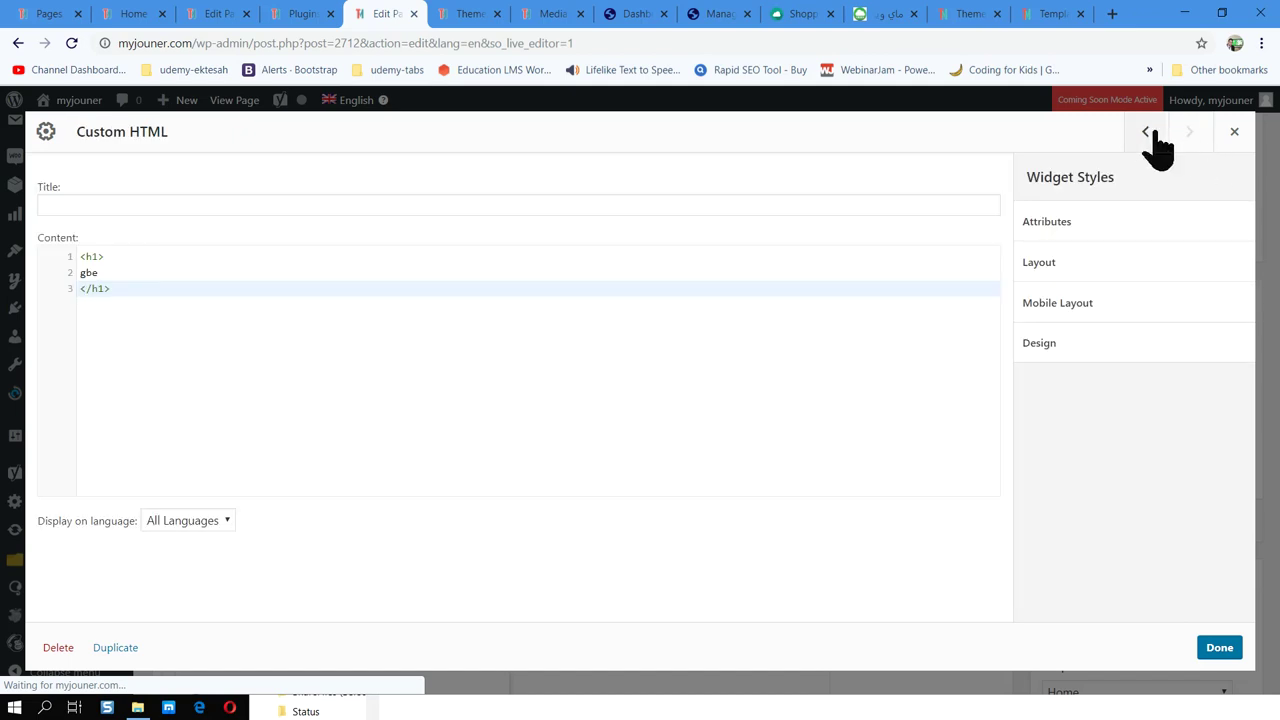
pyautogui.click(1146, 133)
pyautogui.click(1190, 134)
pyautogui.click(1147, 135)
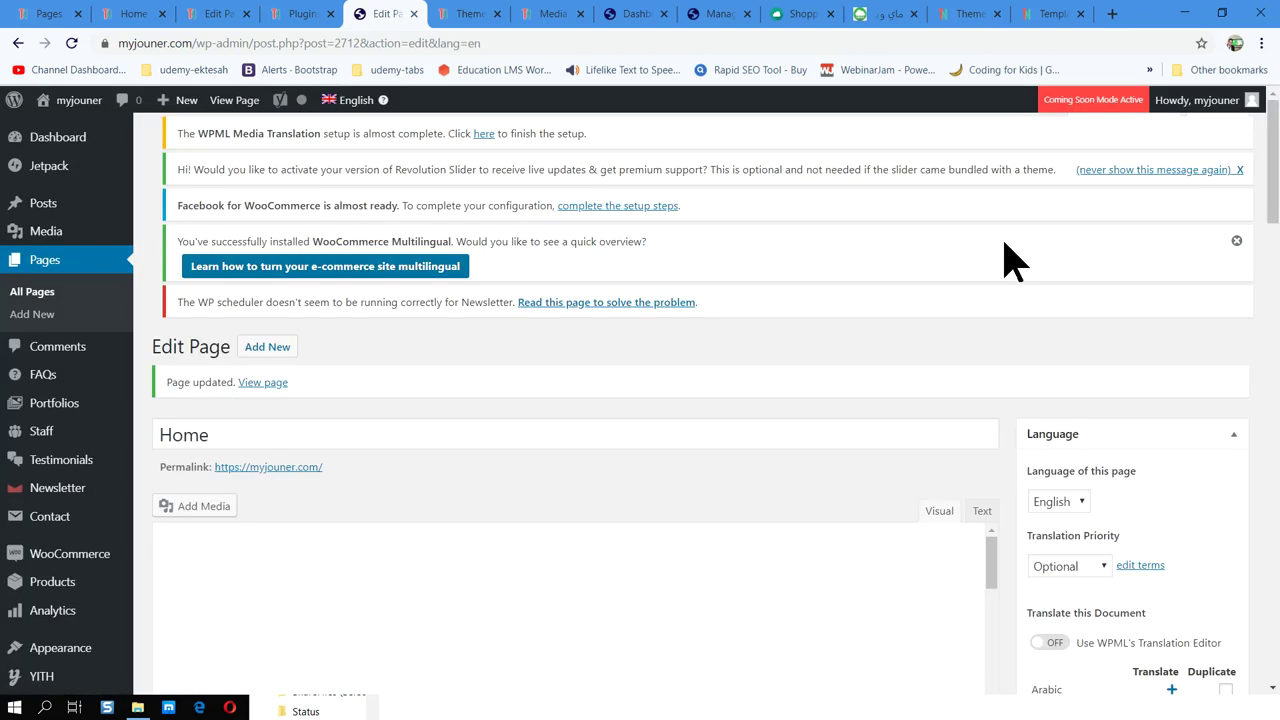
# Recheck the Custom HTML widget, then bring up the Brand Logo widget's tm_logo settings.
pyautogui.scroll(-4, 851, 471)
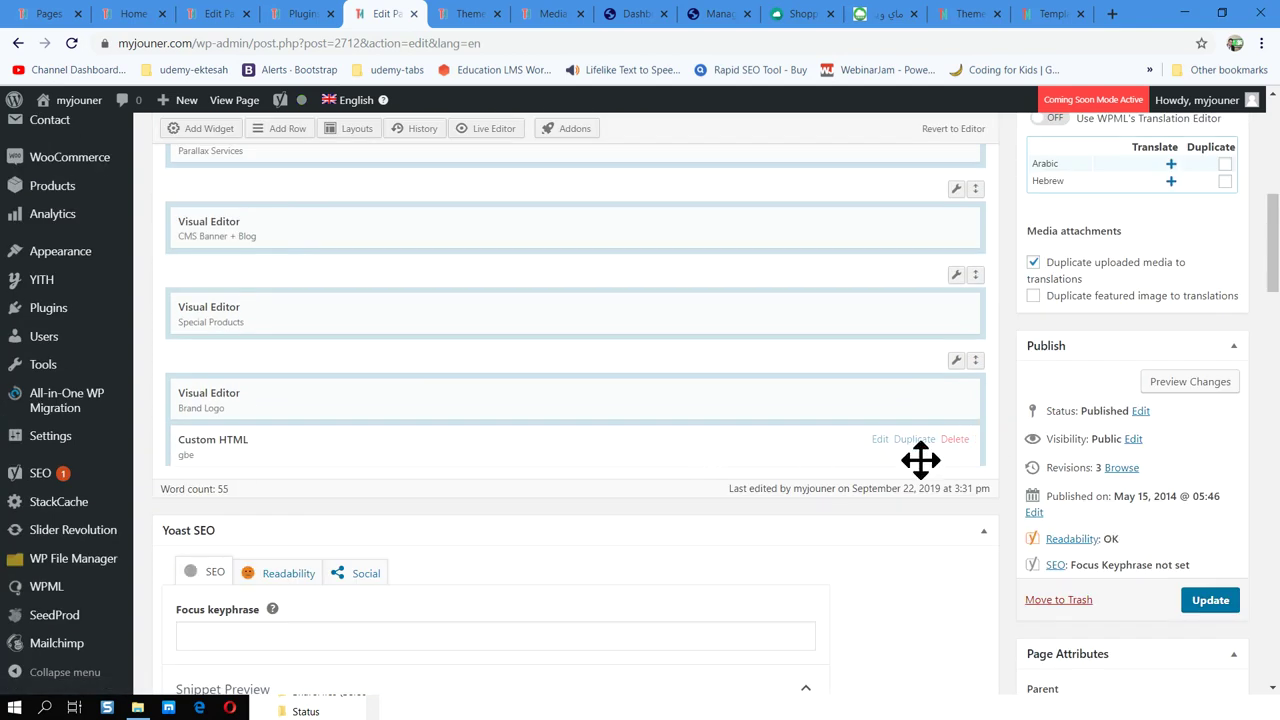
pyautogui.click(880, 440)
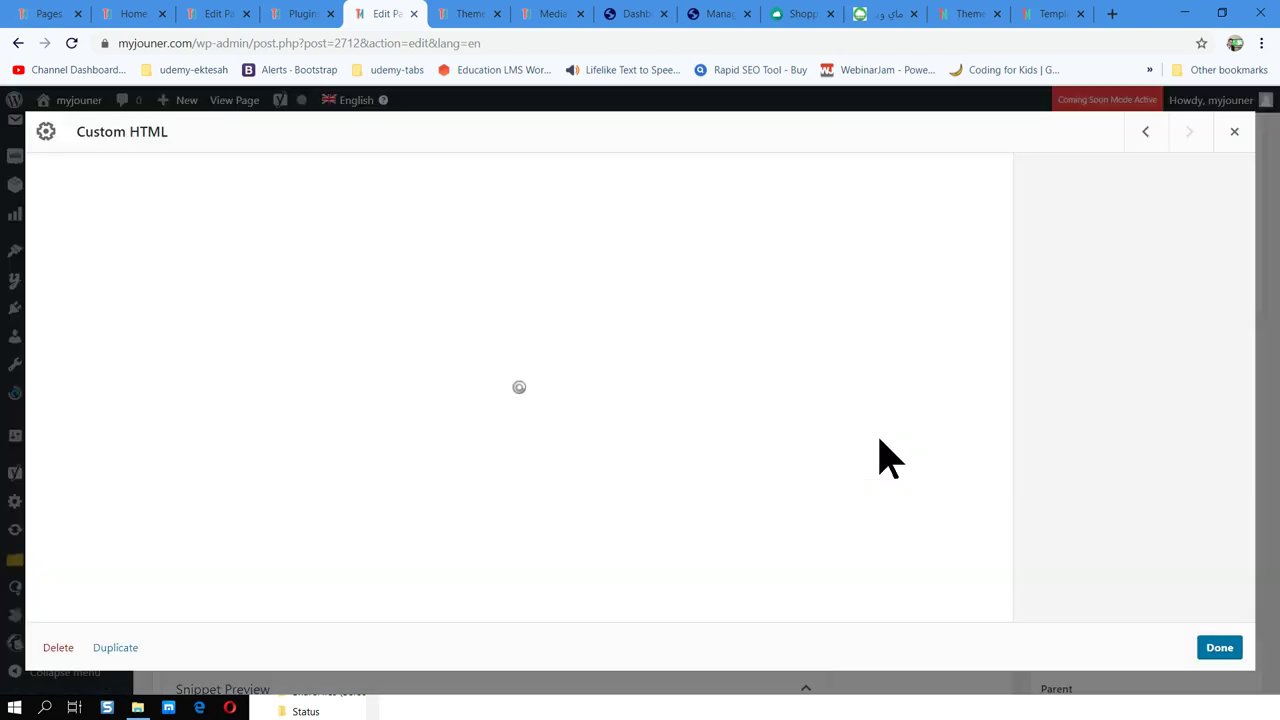
pyautogui.click(1238, 138)
pyautogui.click(364, 411)
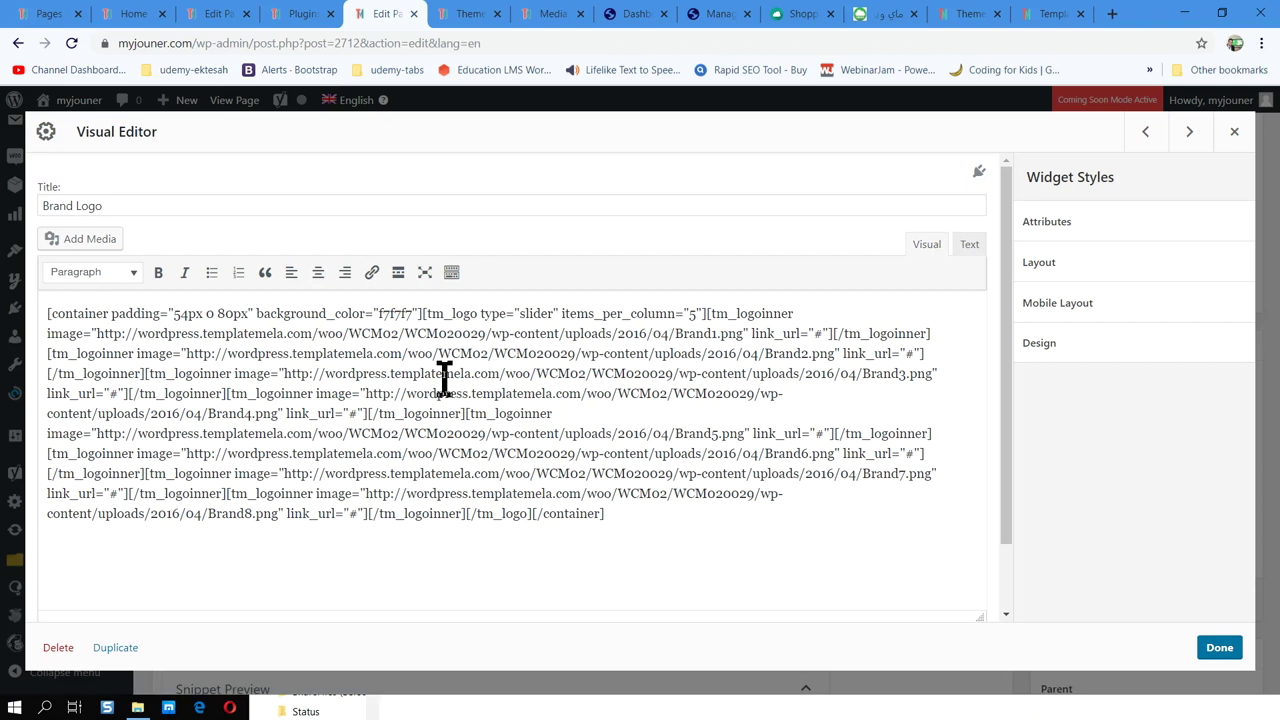
# Inspect the Brand Logo tm_logo shortcode and Paragraph format list, then close it unchanged.
pyautogui.scroll(-2, 320, 385)
pyautogui.moveTo(685, 440); pyautogui.dragTo(5, 252)
pyautogui.click(625, 450)
pyautogui.moveTo(692, 443); pyautogui.dragTo(5, 234)
pyautogui.click(605, 445)
pyautogui.scroll(2, 589, 440)
pyautogui.scroll(-2, 617, 457)
pyautogui.scroll(2, 693, 457)
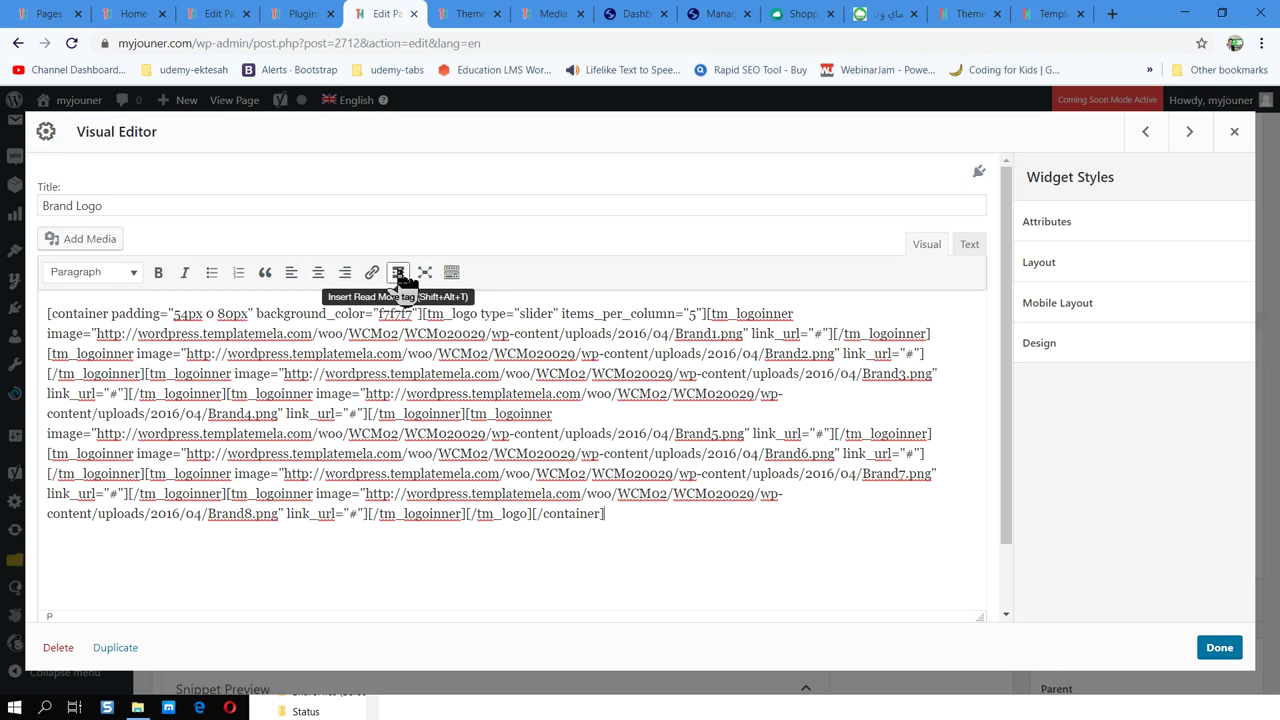
pyautogui.click(113, 280)
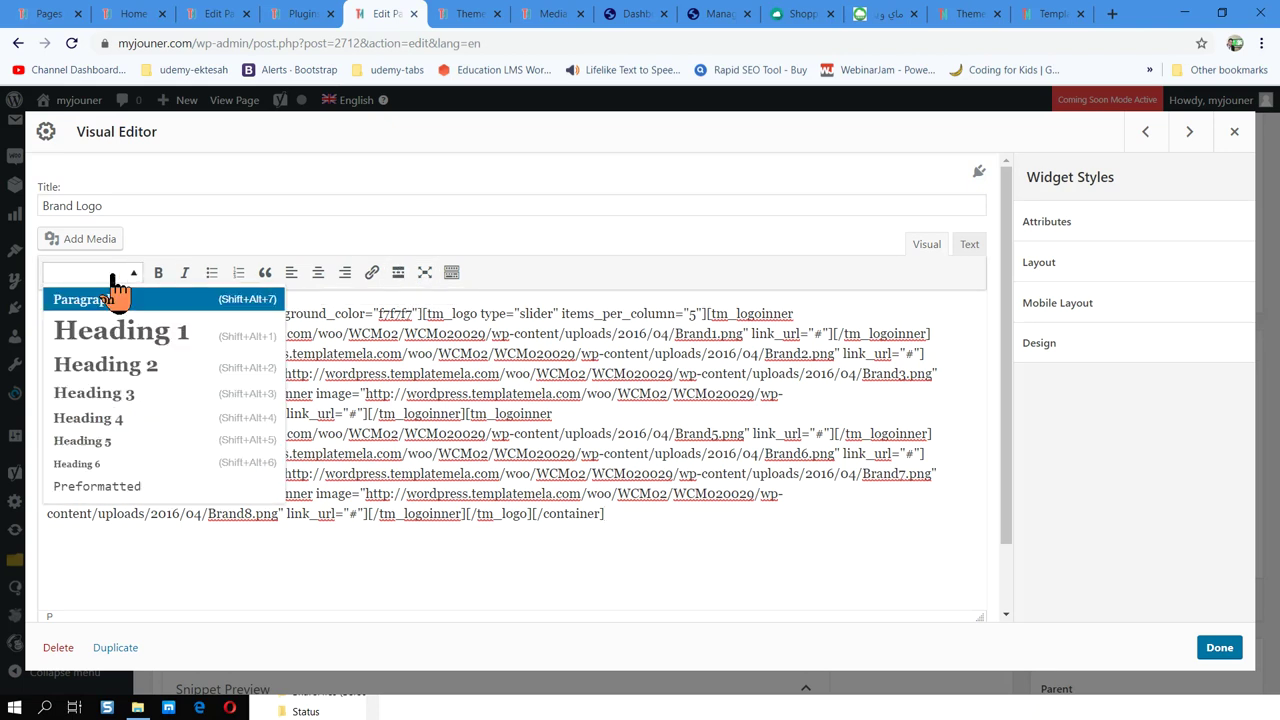
pyautogui.click(529, 514)
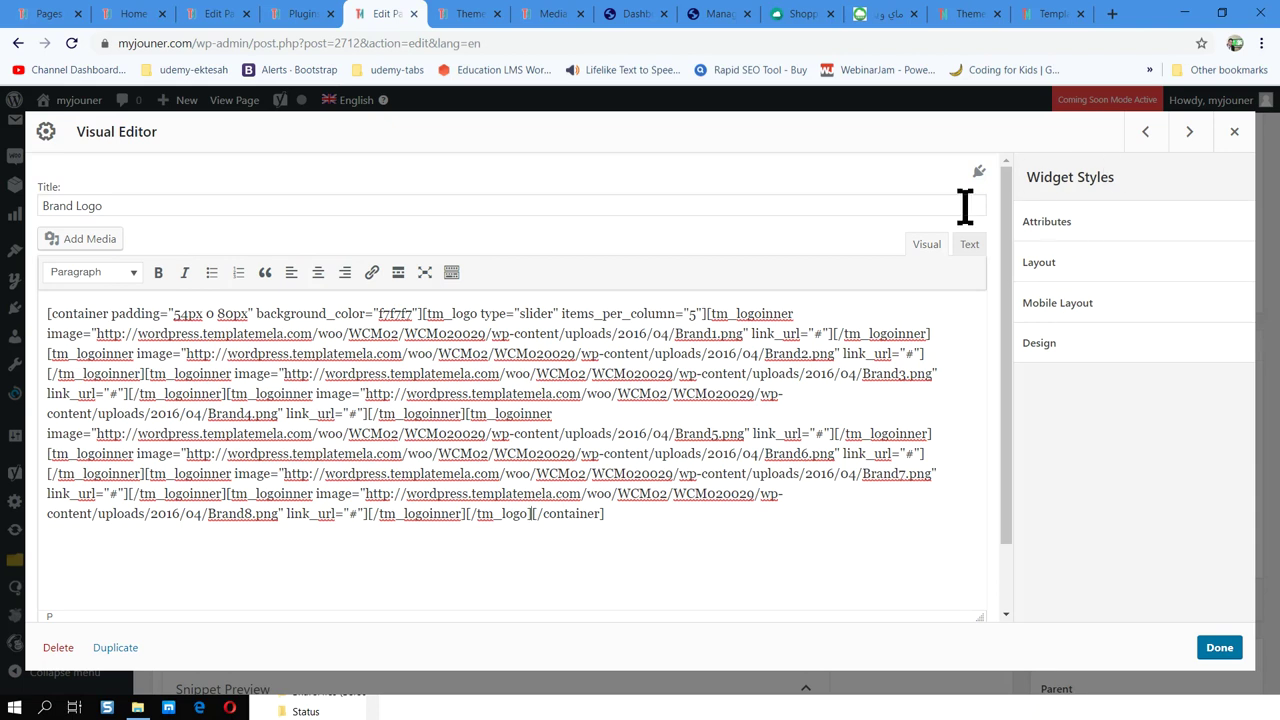
pyautogui.click(1236, 134)
pyautogui.scroll(-15, 972, 418)
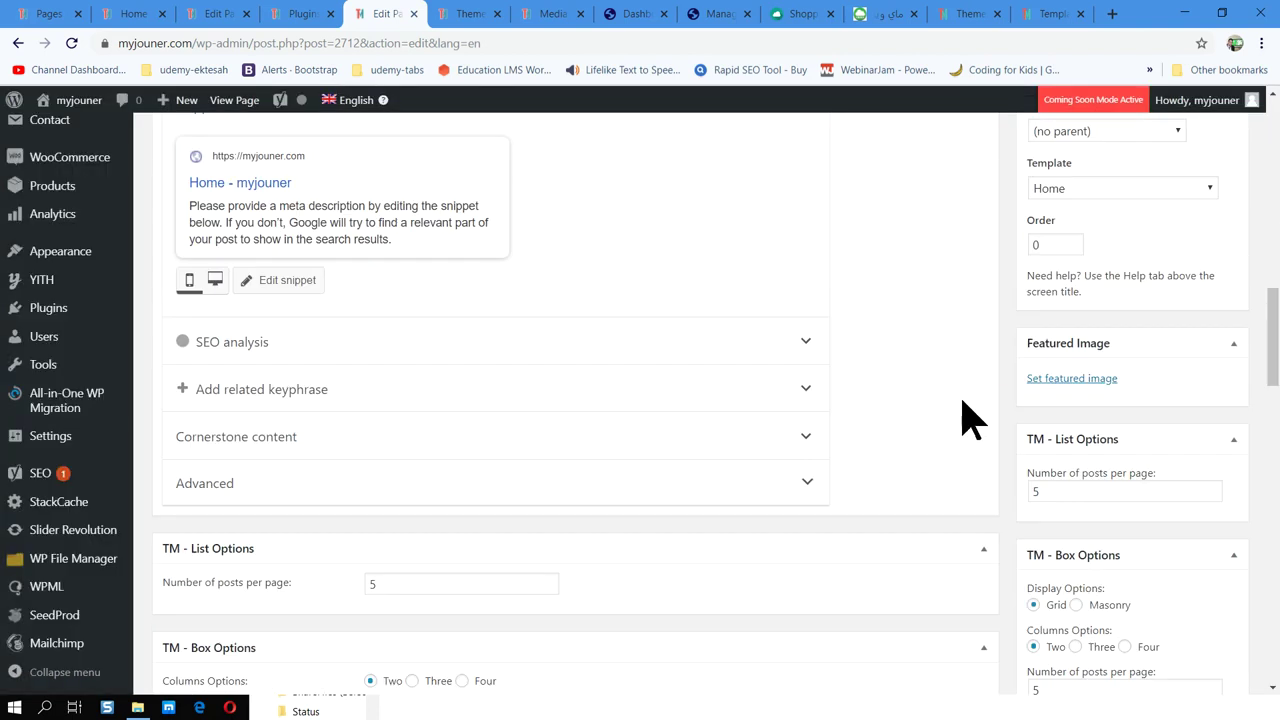
# Remove the gbe Custom HTML widget row from the Home page layout.
pyautogui.scroll(20, 620, 512)
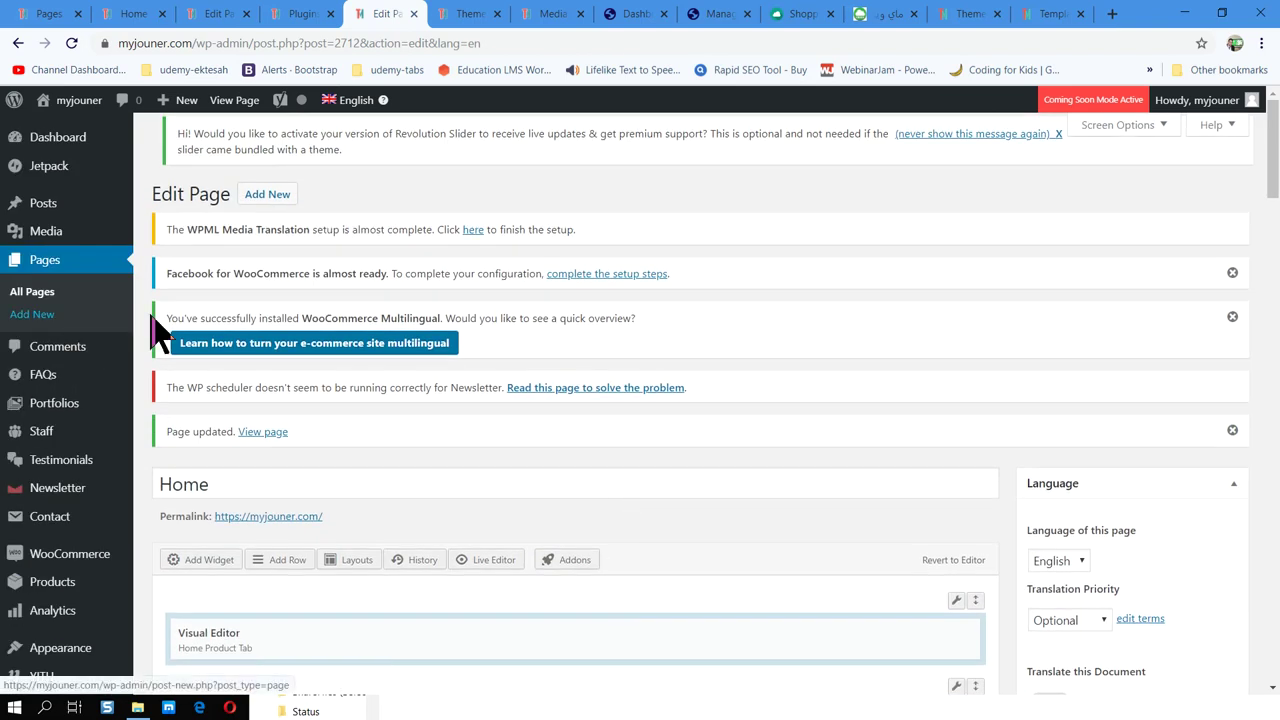
pyautogui.scroll(-3, 500, 385)
pyautogui.scroll(3, 500, 375)
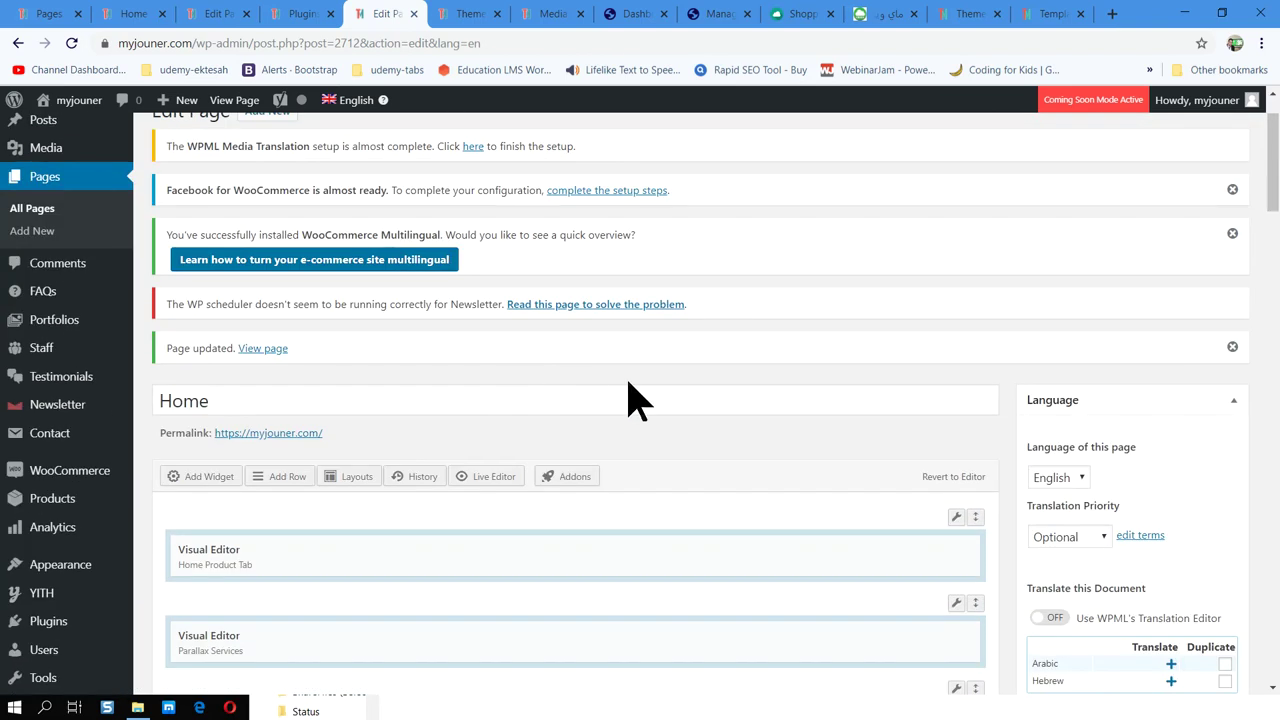
pyautogui.scroll(-2, 586, 391)
pyautogui.scroll(-3, 394, 343)
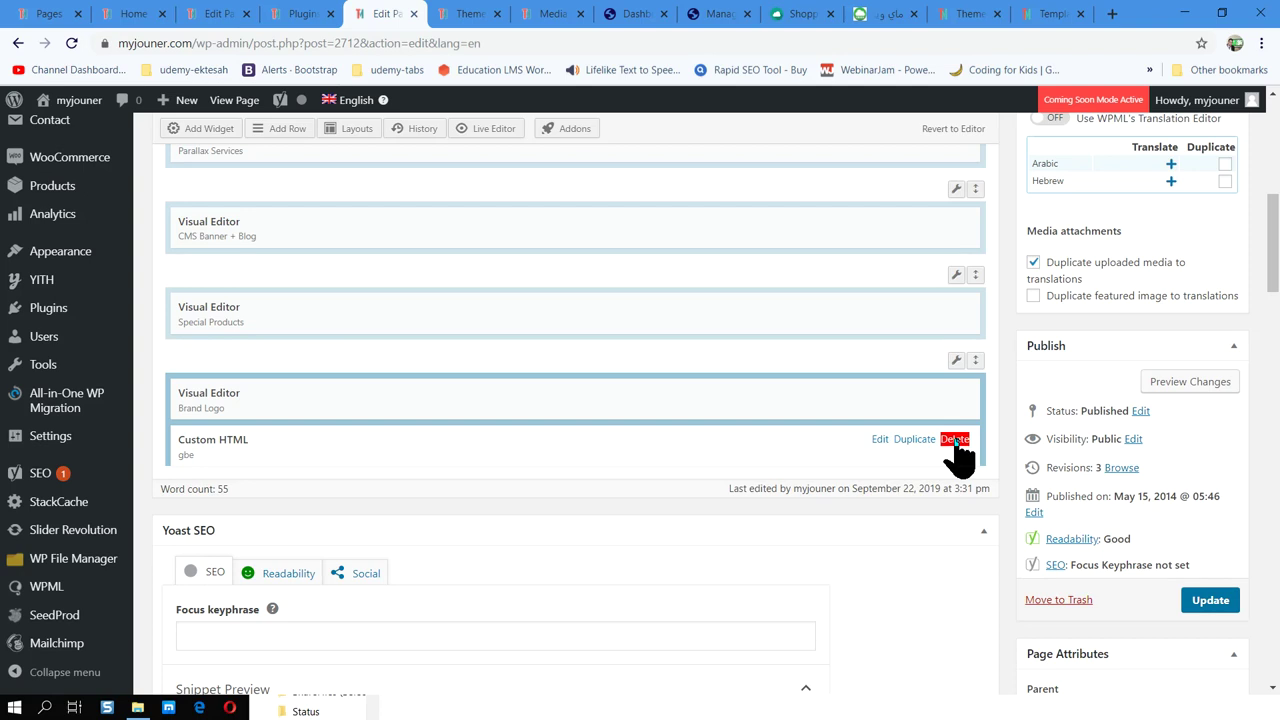
pyautogui.click(957, 441)
# Duplicate the Home page into Arabic and Hebrew from the WPML Language box.
pyautogui.scroll(1, 1075, 480)
pyautogui.scroll(2, 1075, 480)
pyautogui.click(1226, 414)
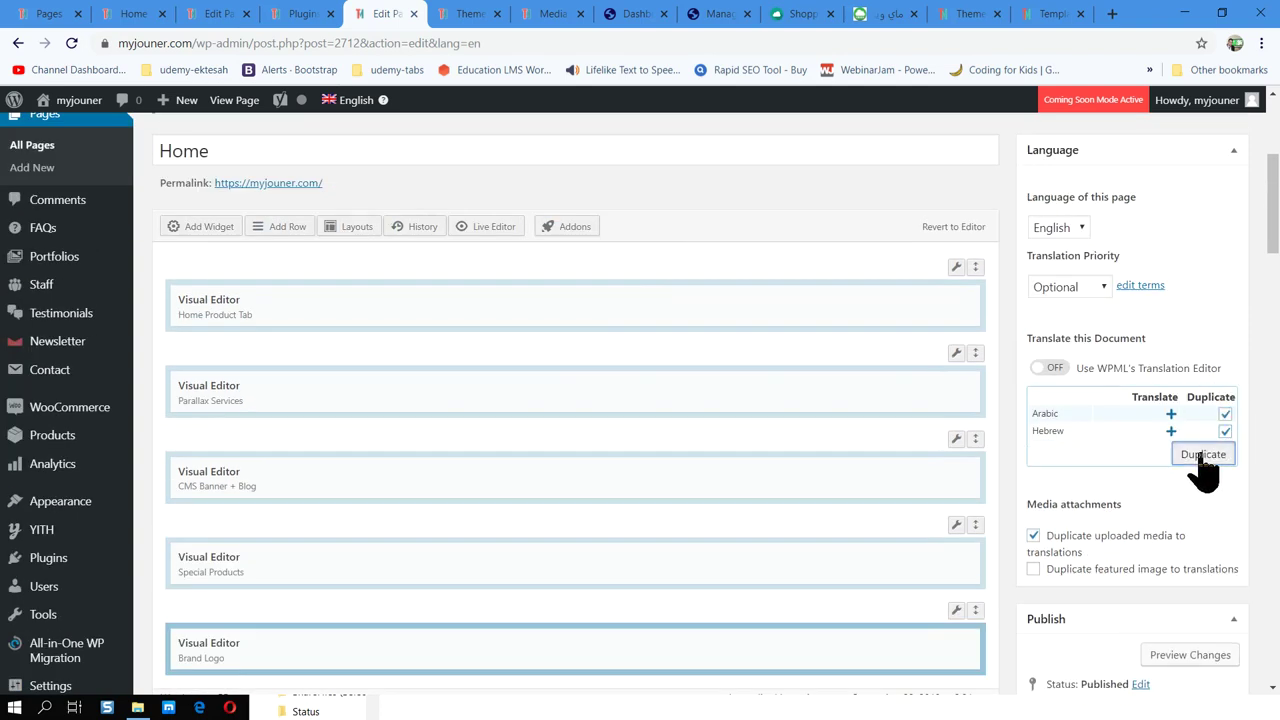
pyautogui.click(1202, 455)
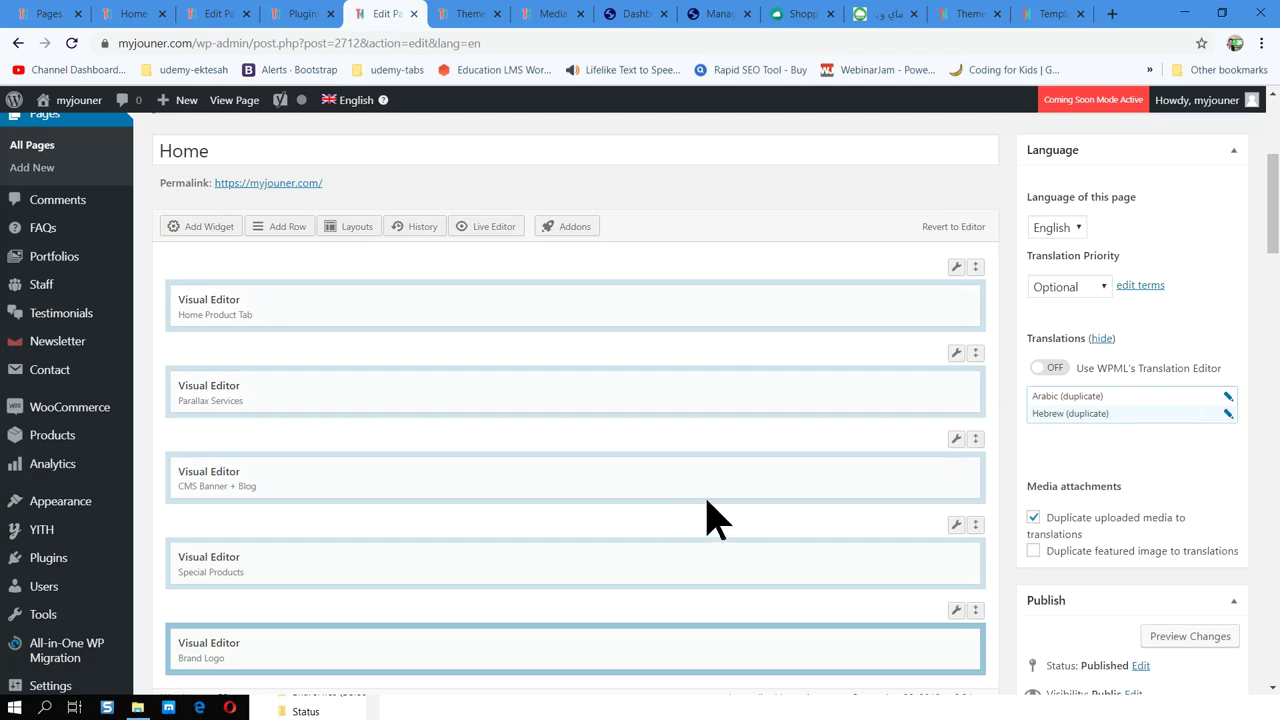
pyautogui.scroll(1, 306, 286)
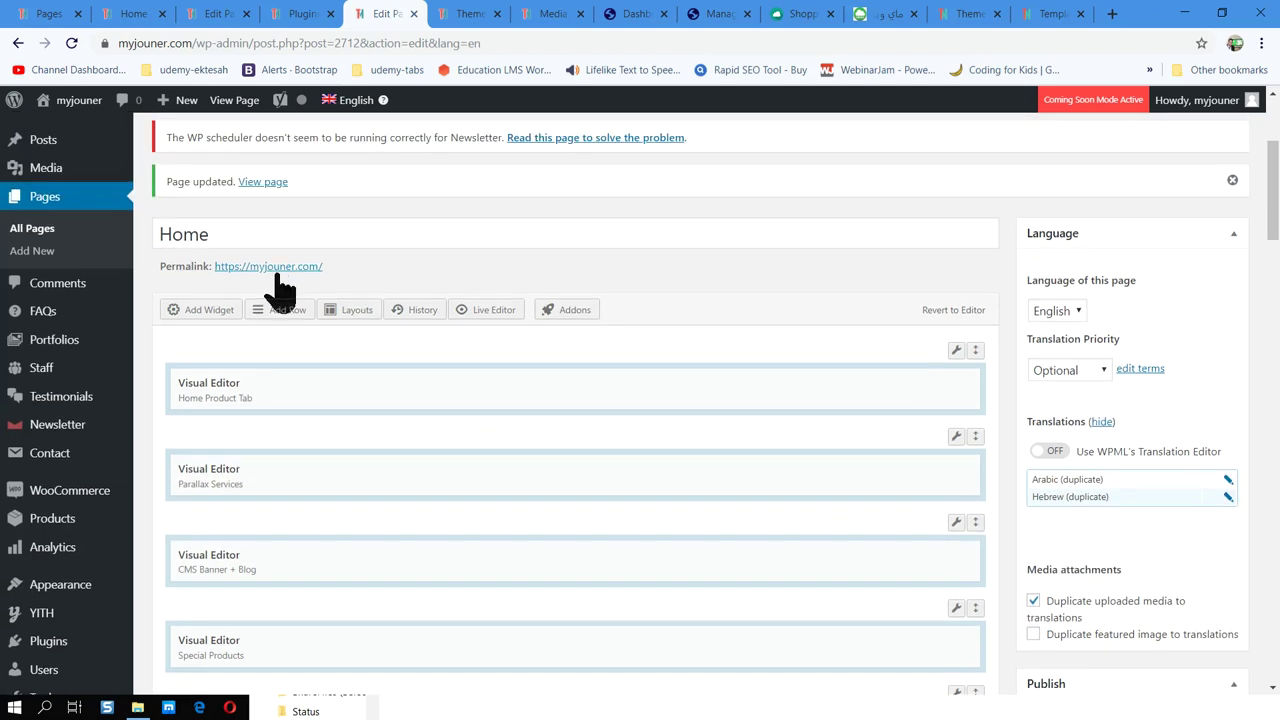
pyautogui.rightClick(265, 267)
# Open the Home page permalink in a new tab and switch the storefront to Arabic.
pyautogui.click(300, 280)
pyautogui.click(438, 14)
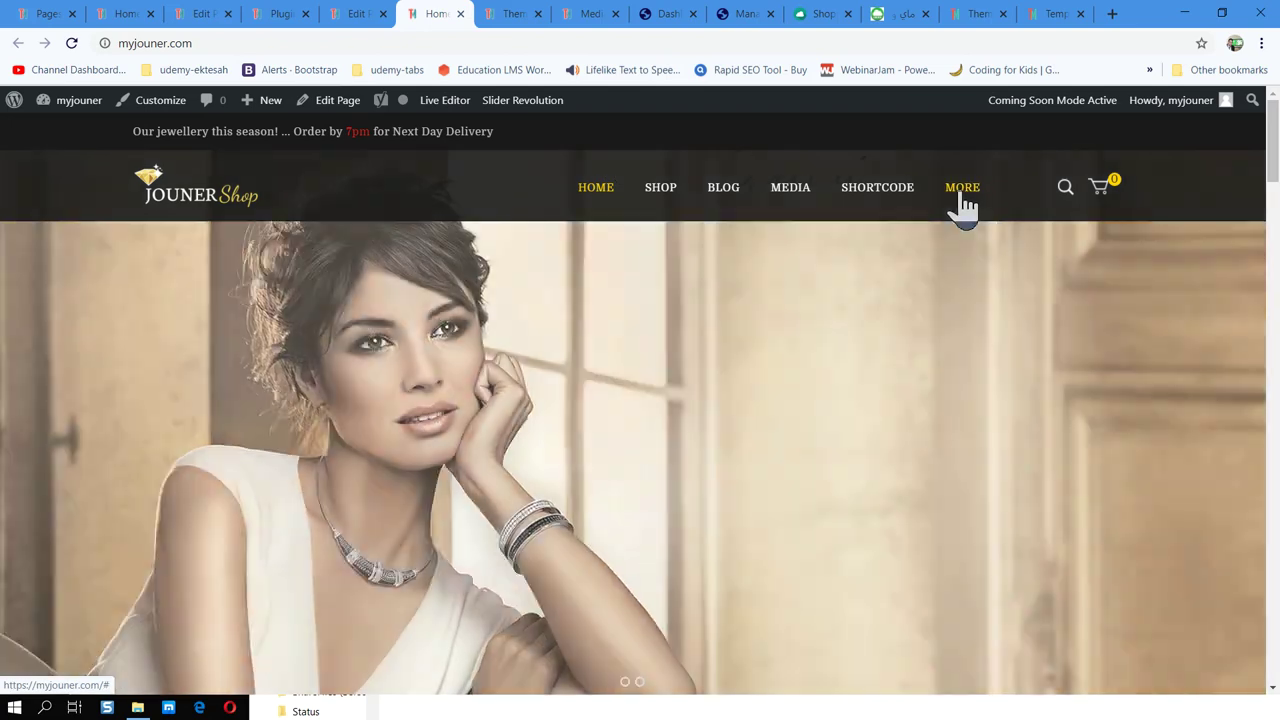
pyautogui.moveTo(962, 195)
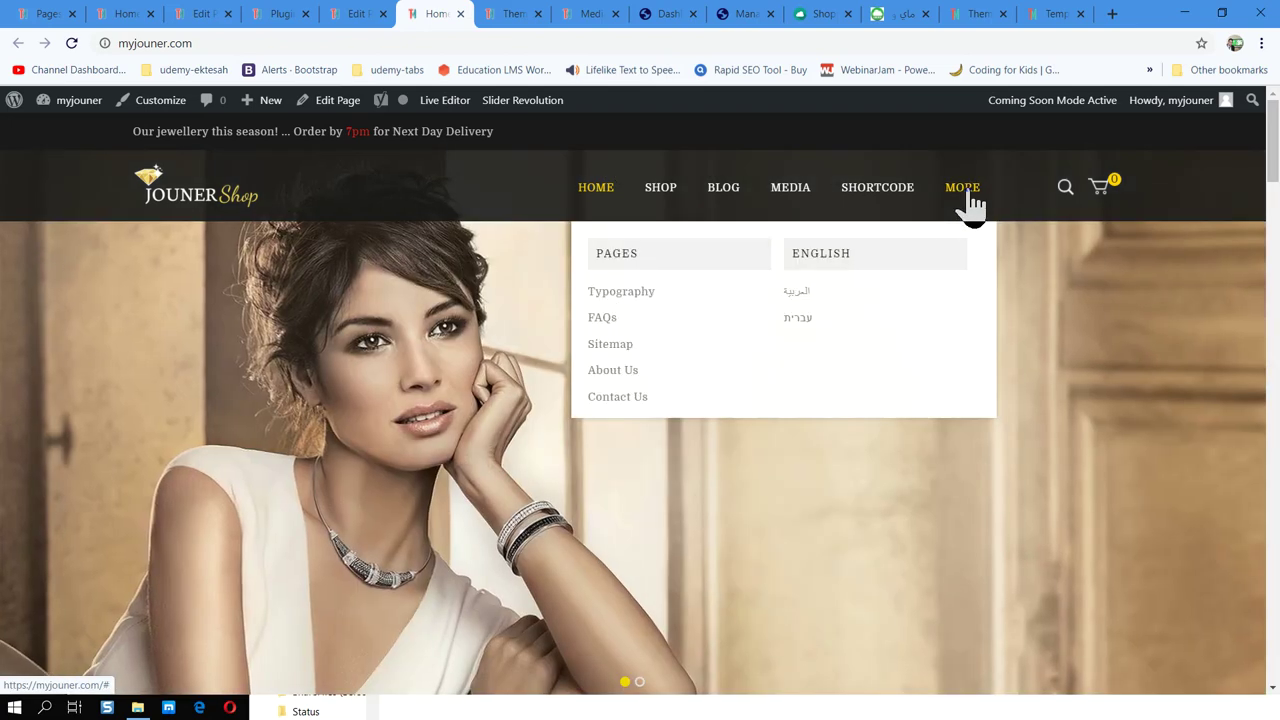
pyautogui.click(797, 292)
# Review the Arabic home page's Our Products and Our Services sections, then edit the page.
pyautogui.scroll(-5, 700, 457)
pyautogui.scroll(4, 929, 549)
pyautogui.scroll(-2, 714, 523)
pyautogui.moveTo(545, 530); pyautogui.dragTo(731, 549)
pyautogui.scroll(5, 750, 545)
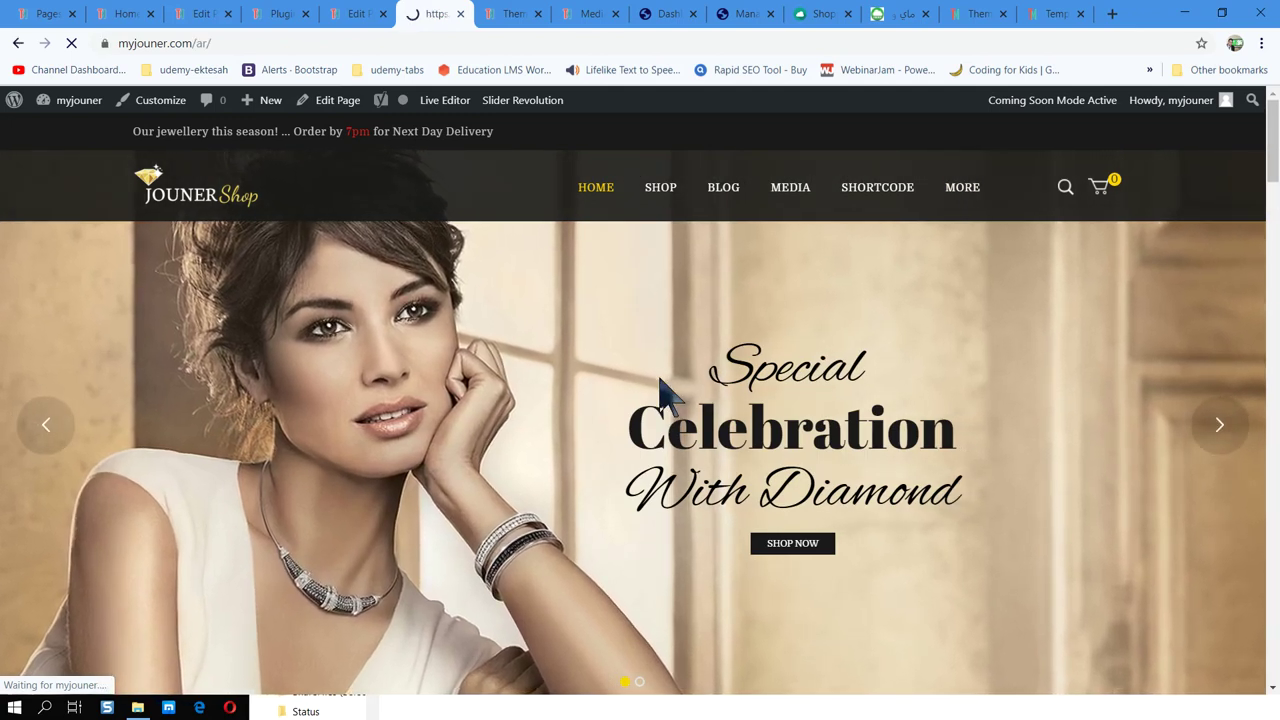
pyautogui.scroll(-10, 620, 375)
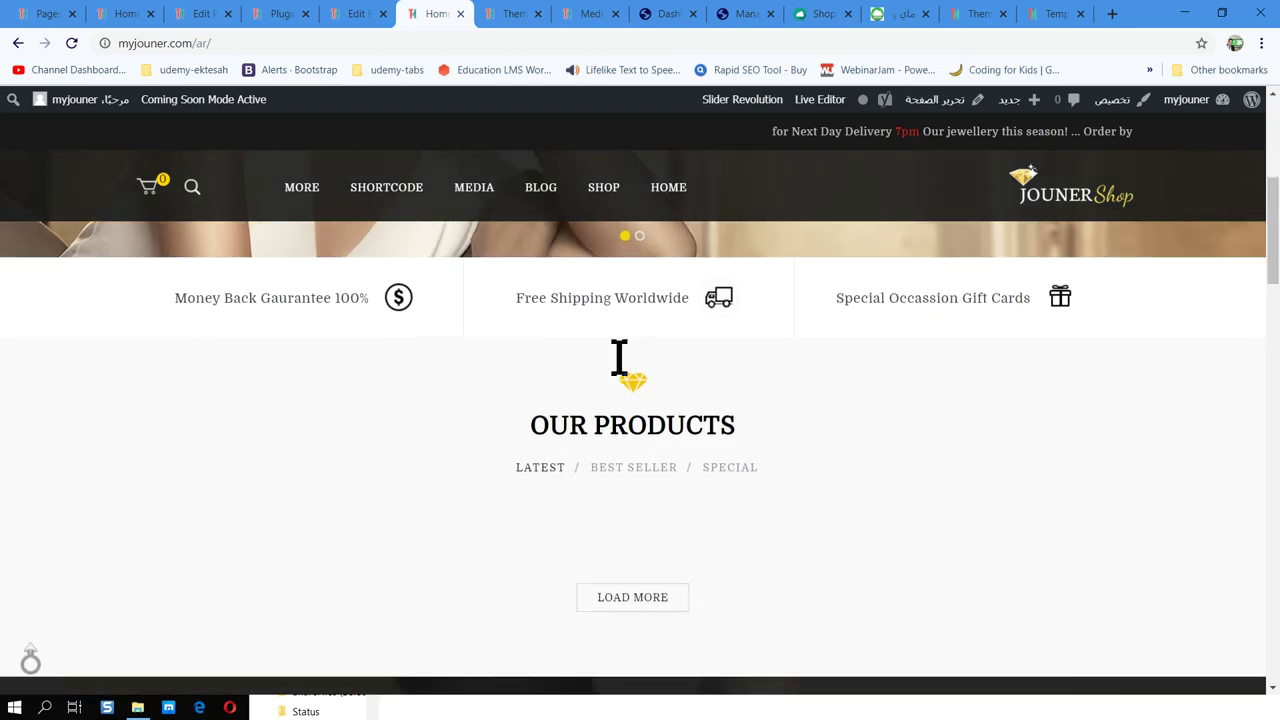
pyautogui.scroll(8, 620, 375)
pyautogui.moveTo(914, 486); pyautogui.dragTo(471, 531)
pyautogui.scroll(-3, 620, 430)
pyautogui.scroll(-5, 620, 432)
pyautogui.scroll(8, 691, 429)
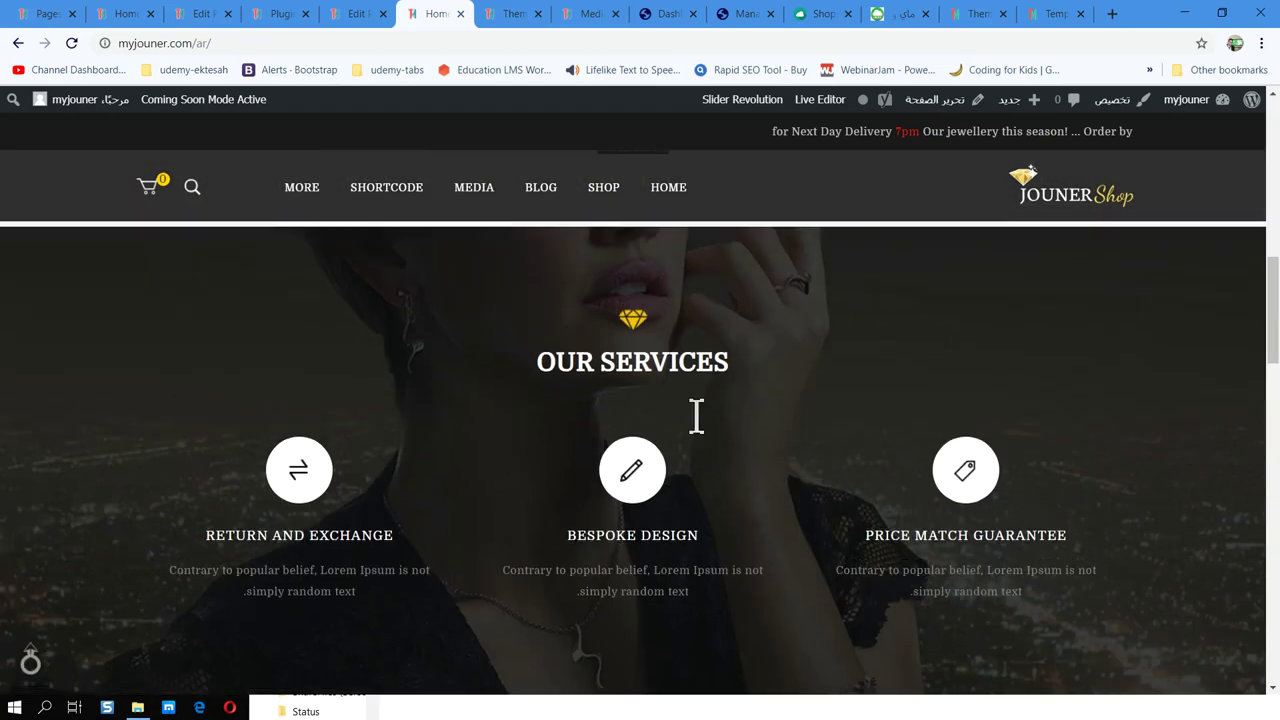
pyautogui.moveTo(530, 372); pyautogui.dragTo(650, 368)
pyautogui.click(650, 368)
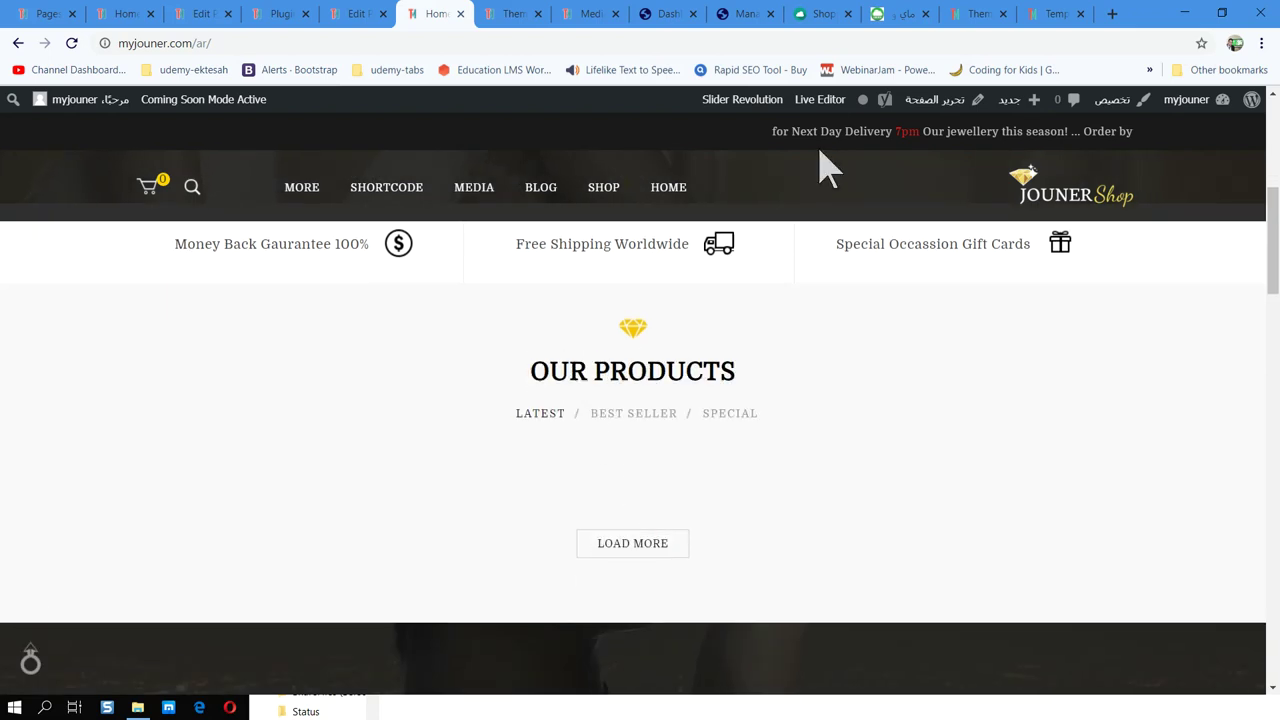
pyautogui.click(958, 115)
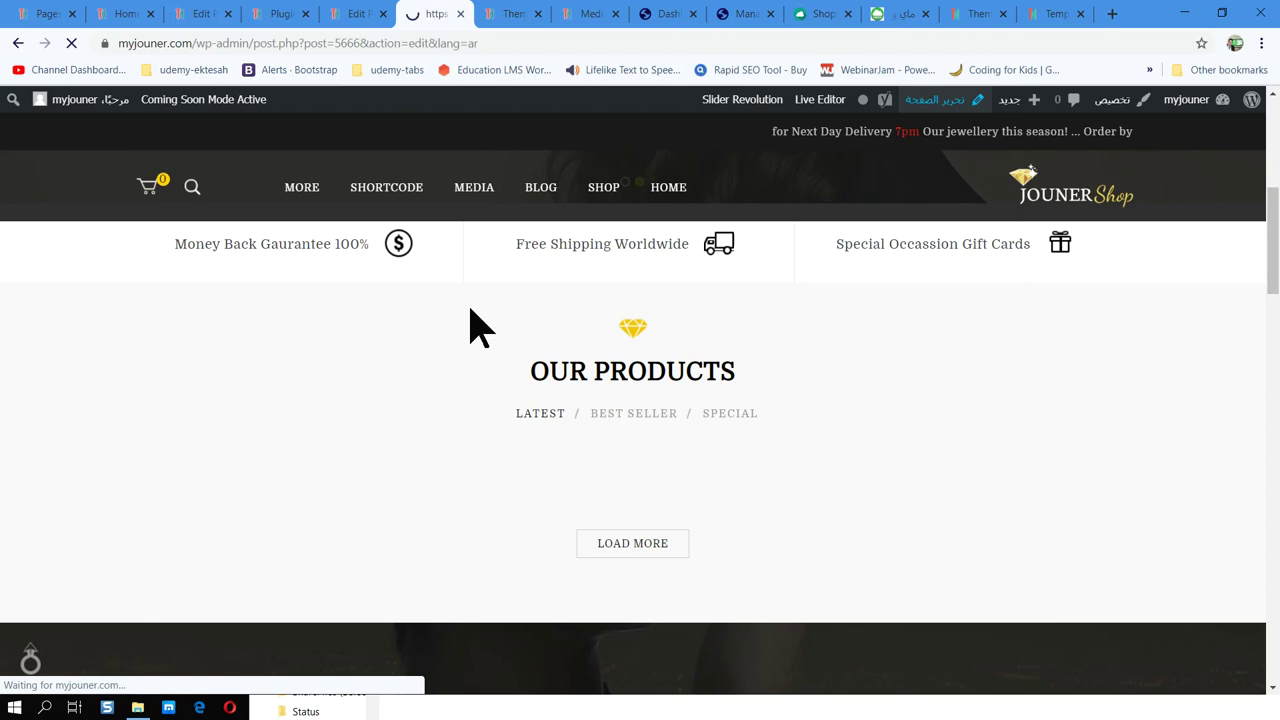
# Scroll the Arabic Home page editor and open the Home Product Tab Visual Editor widget.
pyautogui.scroll(-3, 375, 500)
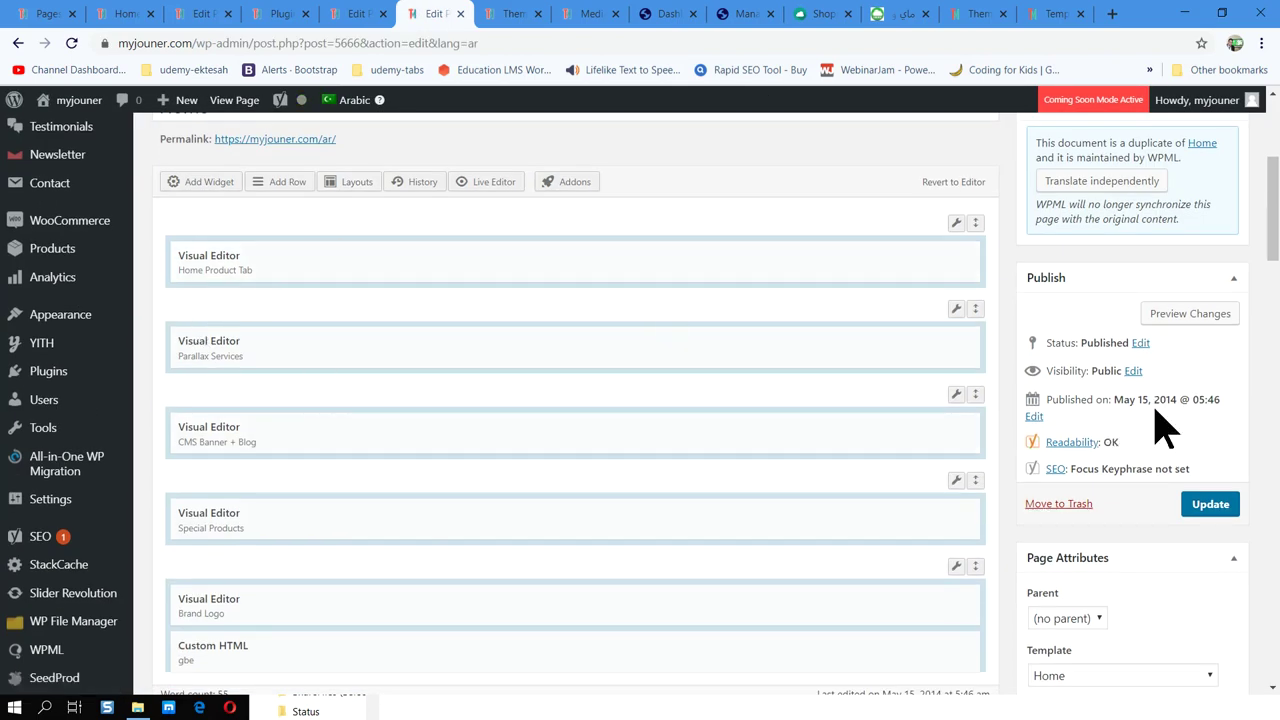
pyautogui.scroll(3, 1108, 393)
pyautogui.scroll(-4, 1134, 391)
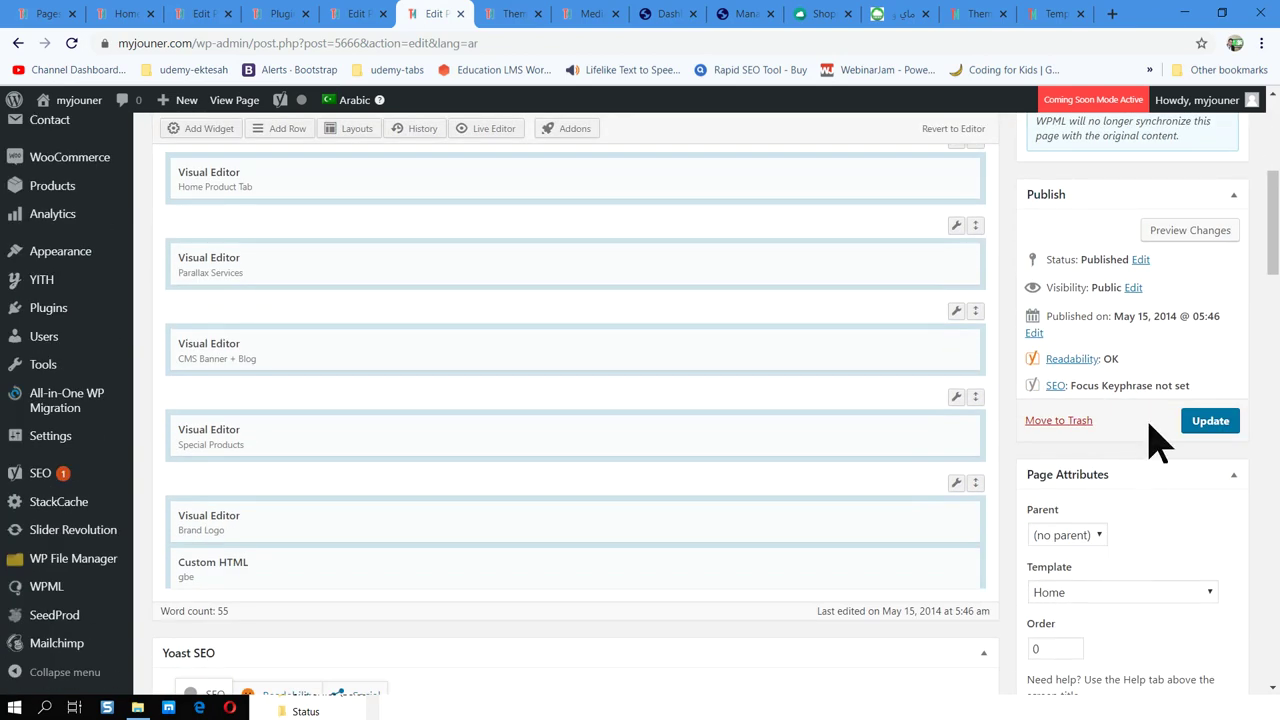
pyautogui.scroll(3, 1157, 443)
pyautogui.scroll(-7, 1150, 430)
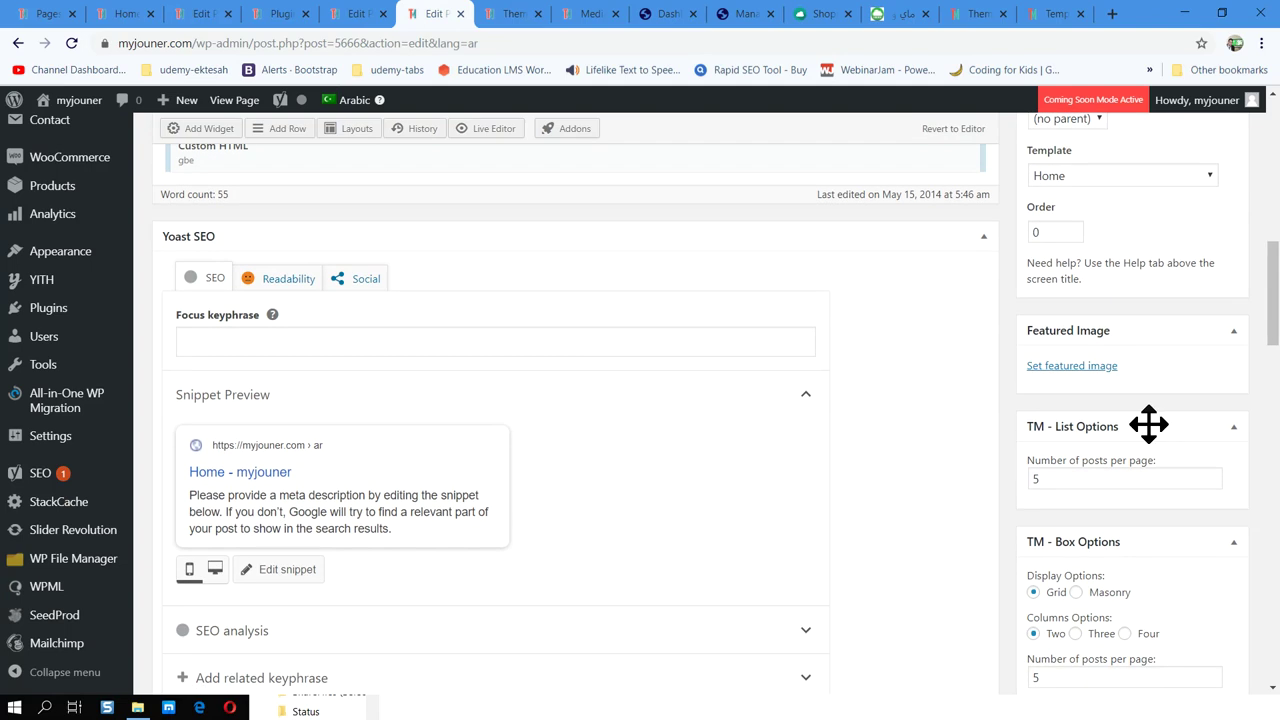
pyautogui.scroll(7, 423, 543)
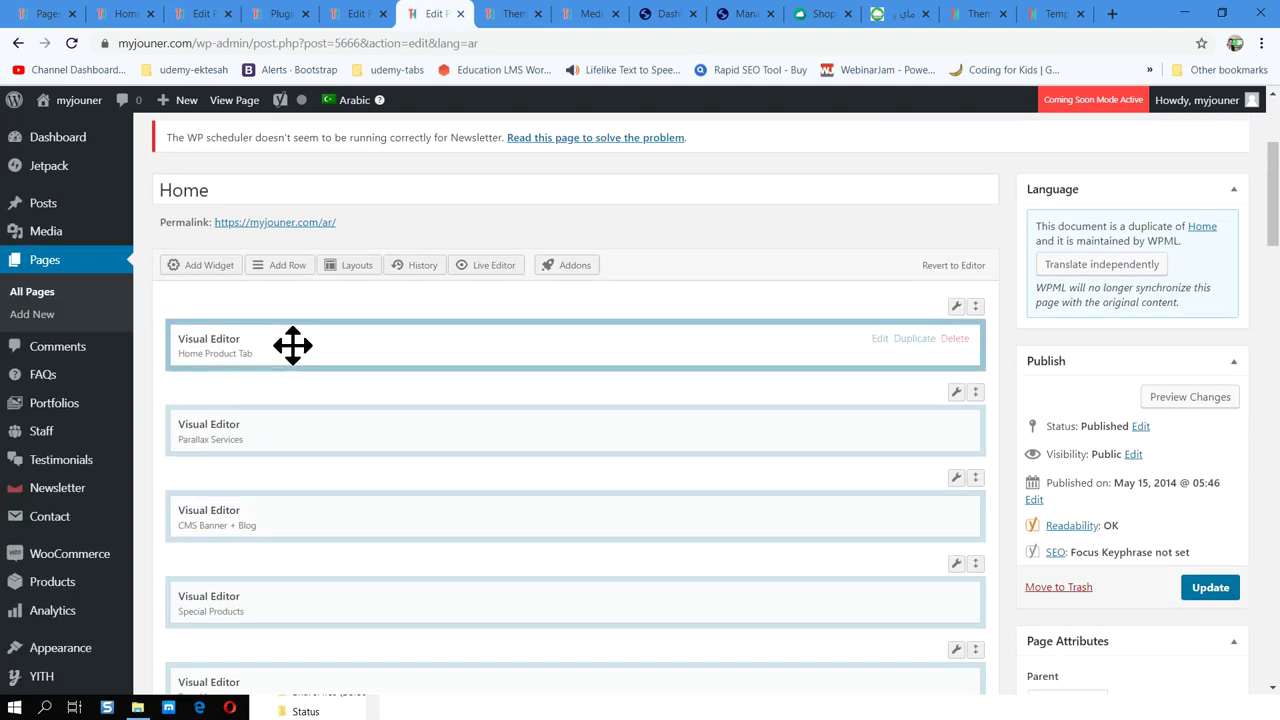
pyautogui.click(878, 340)
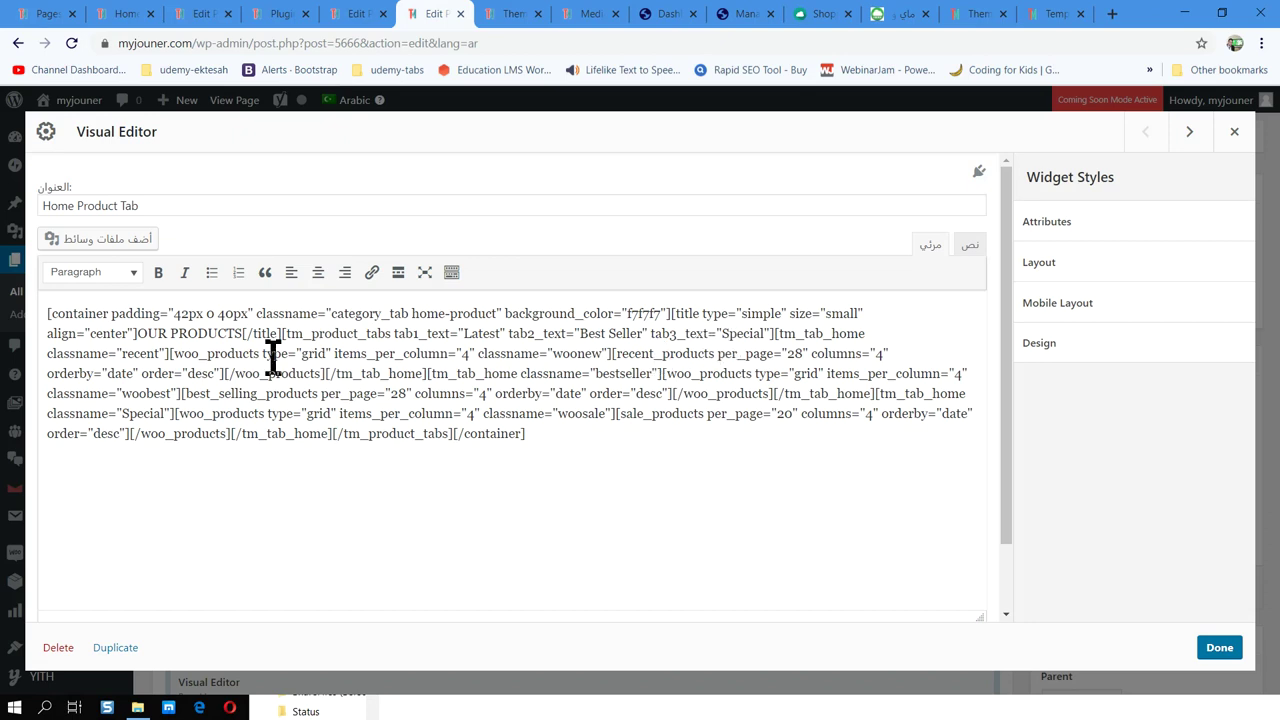
# Select and delete the OUR PRODUCTS heading text, then paste it back.
pyautogui.moveTo(137, 333); pyautogui.dragTo(243, 333)
pyautogui.hotkey('ctrl', 'c')
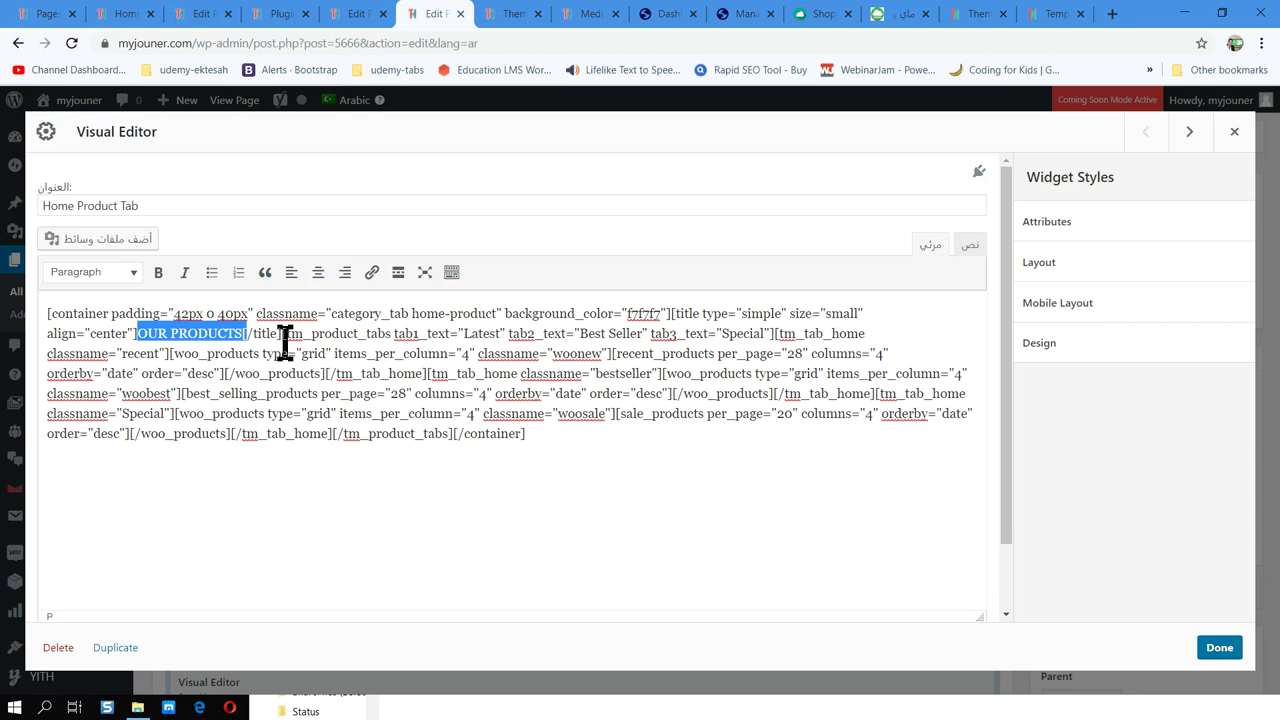
pyautogui.click(280, 352)
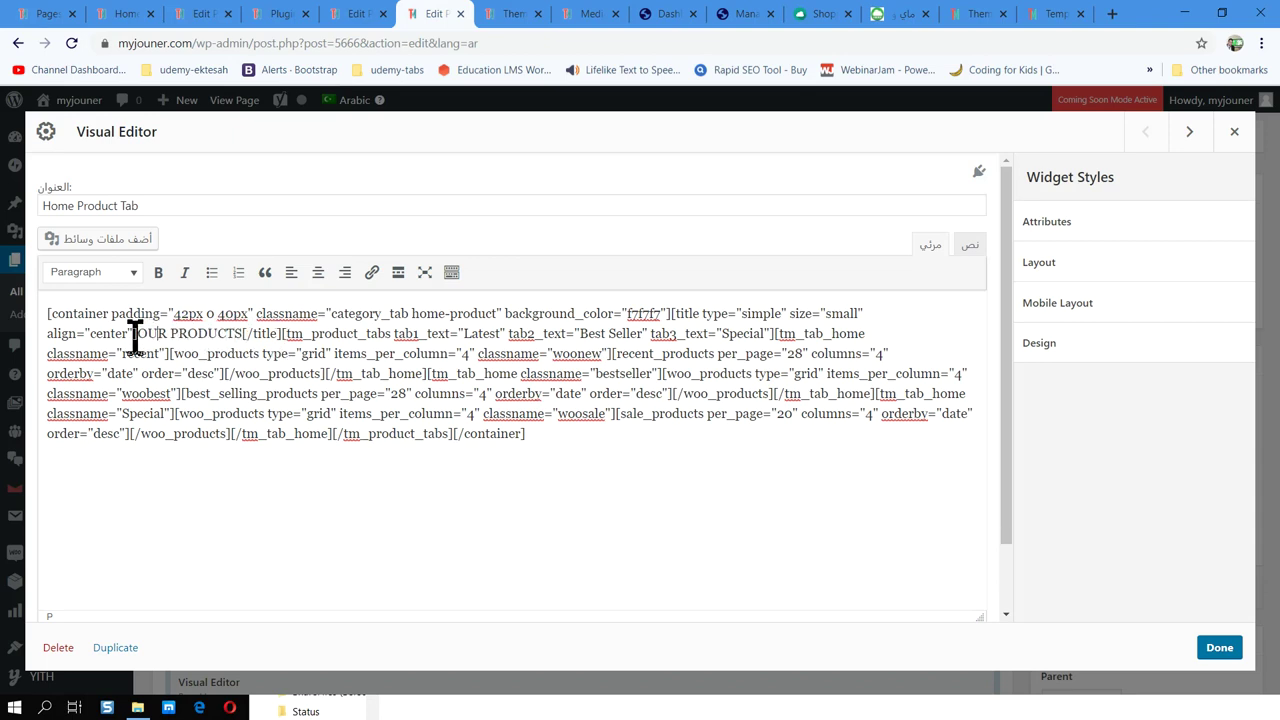
pyautogui.moveTo(139, 333); pyautogui.dragTo(226, 336)
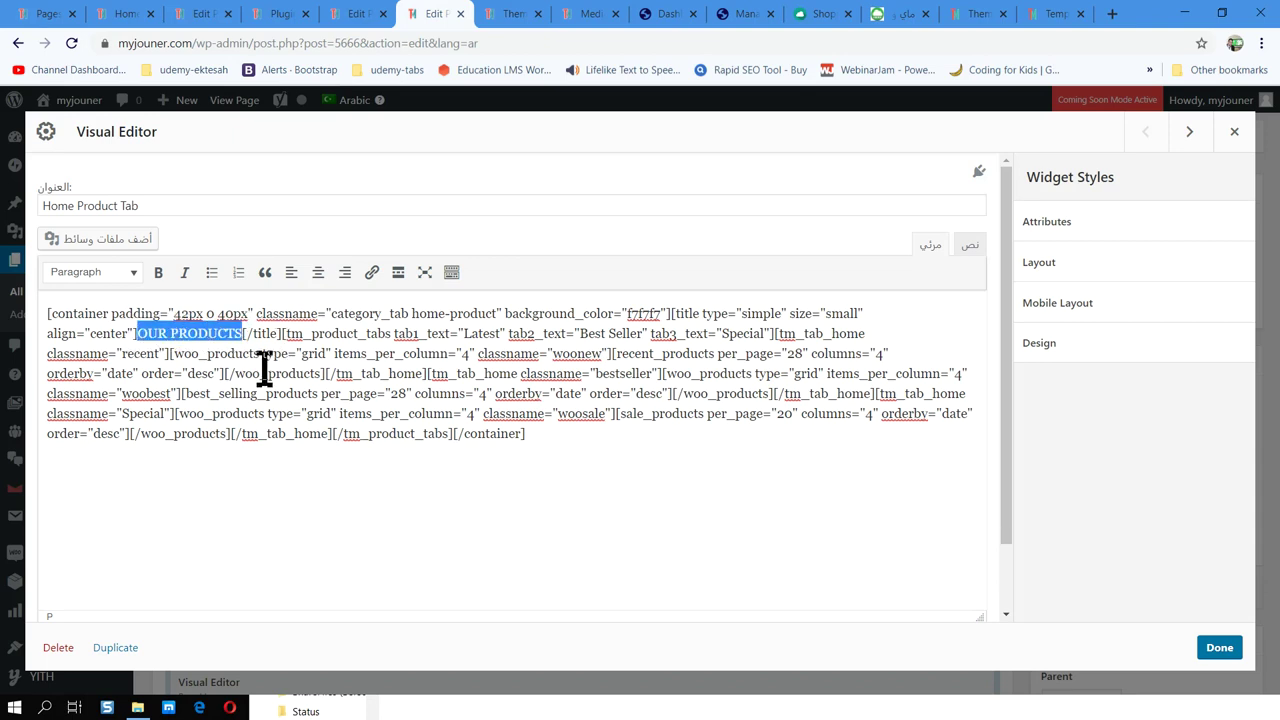
pyautogui.press('Delete')
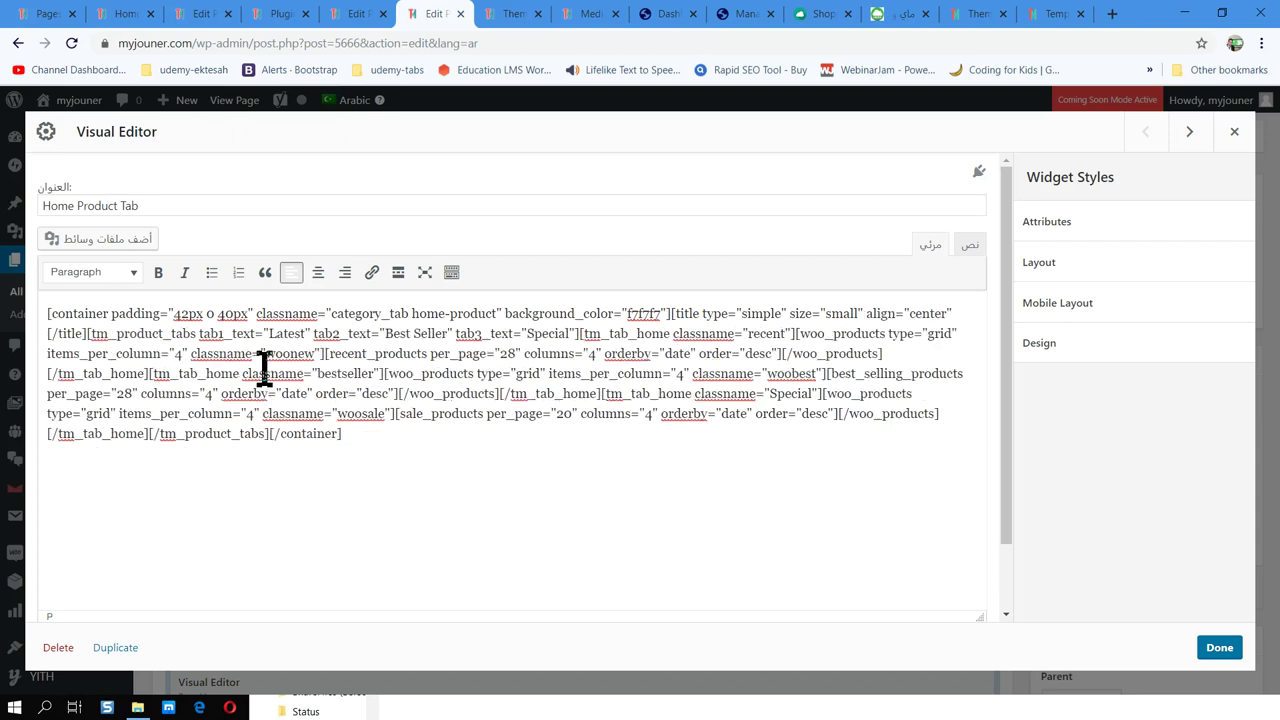
pyautogui.write('k')
pyautogui.press('BackSpace')
pyautogui.hotkey('ctrl', 'v')
pyautogui.click(162, 338)
# Delete the words OUR and PRODUCTS in the [title] shortcode and type 'lkجات'.
pyautogui.moveTo(138, 335); pyautogui.dragTo(168, 338)
pyautogui.press('BackSpace')
pyautogui.doubleClick(157, 333)
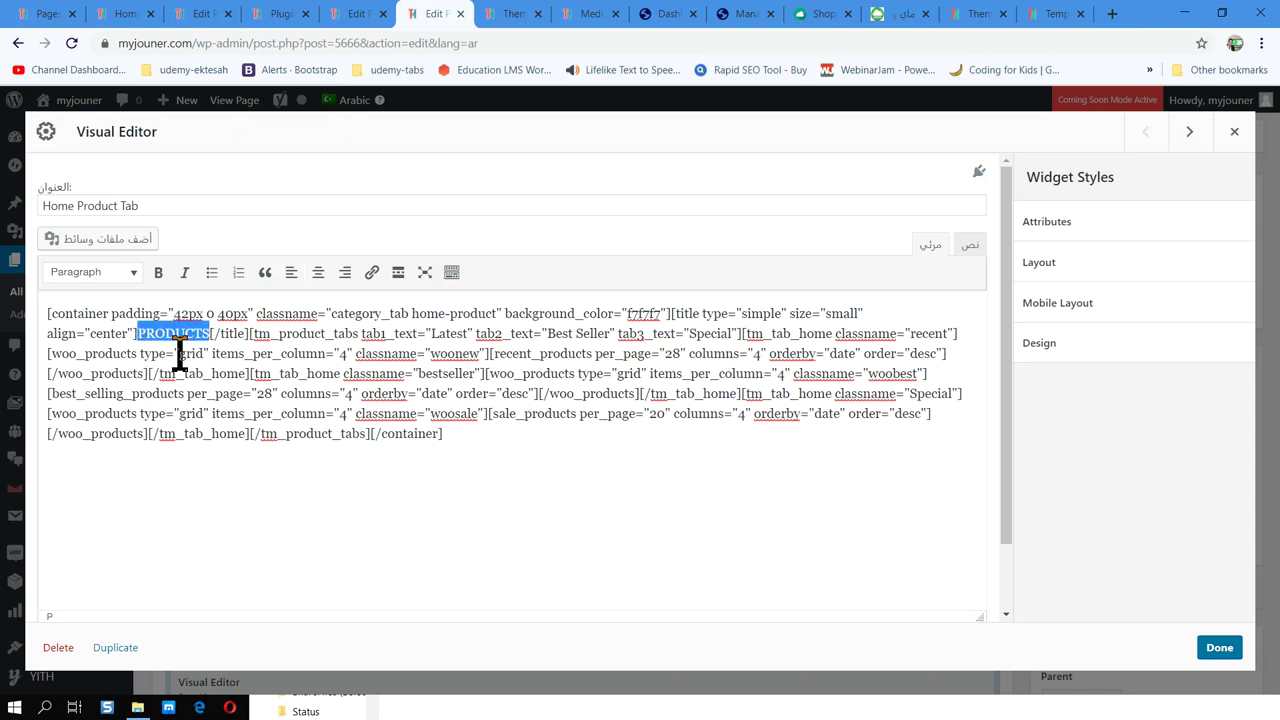
pyautogui.press('BackSpace')
pyautogui.press('Return')
pyautogui.write('lk')
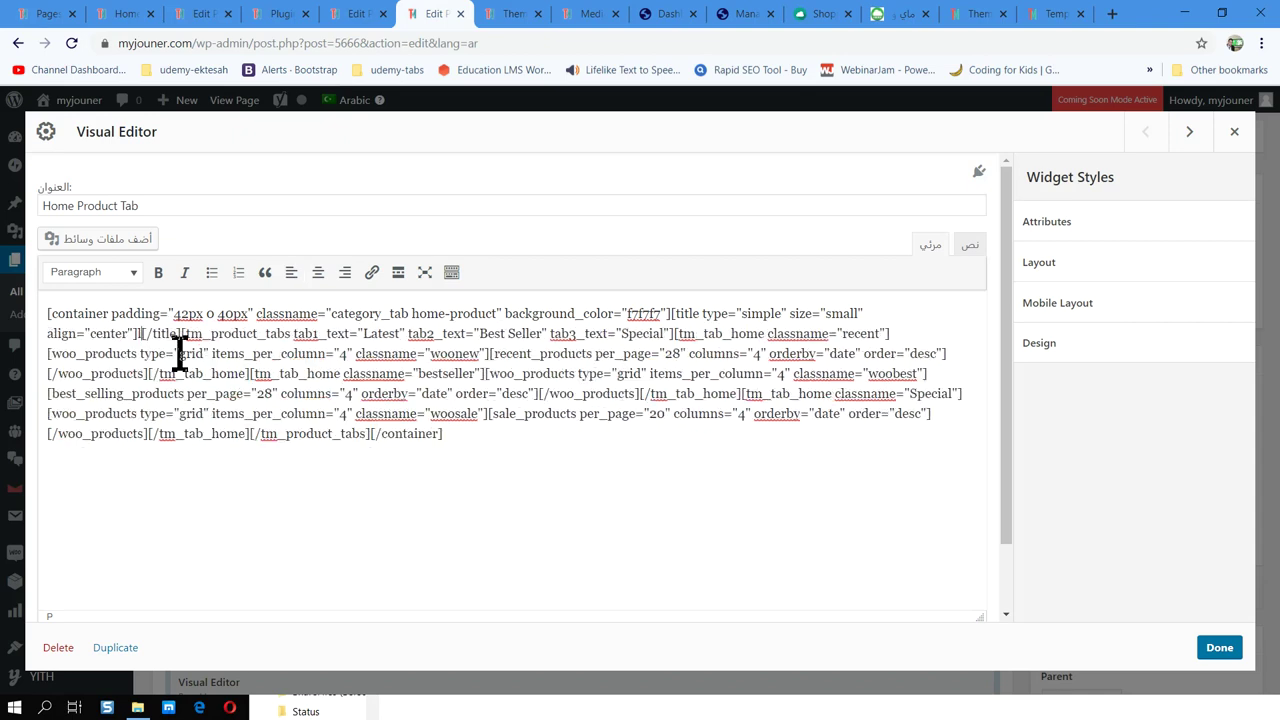
pyautogui.press('BackSpace')
pyautogui.press('BackSpace')
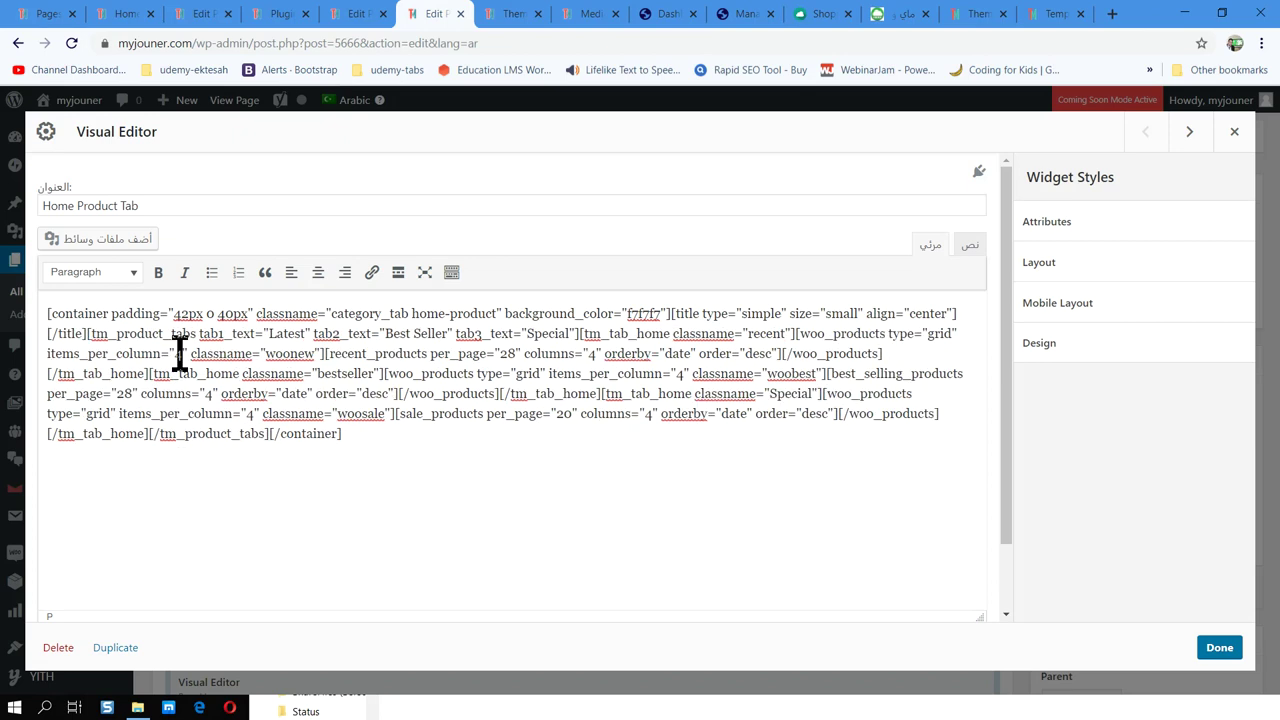
pyautogui.write('lk')
pyautogui.press('BackSpace')
pyautogui.press('BackSpace')
pyautogui.write('lk')
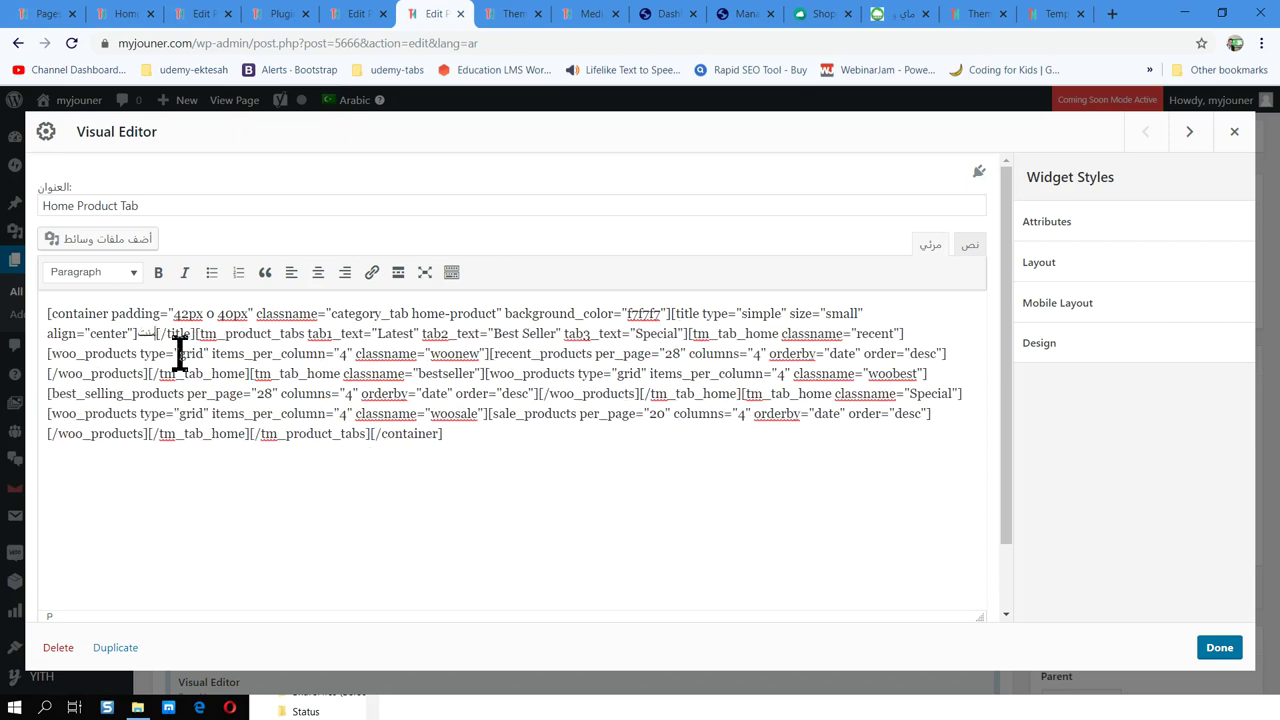
pyautogui.write('جات')
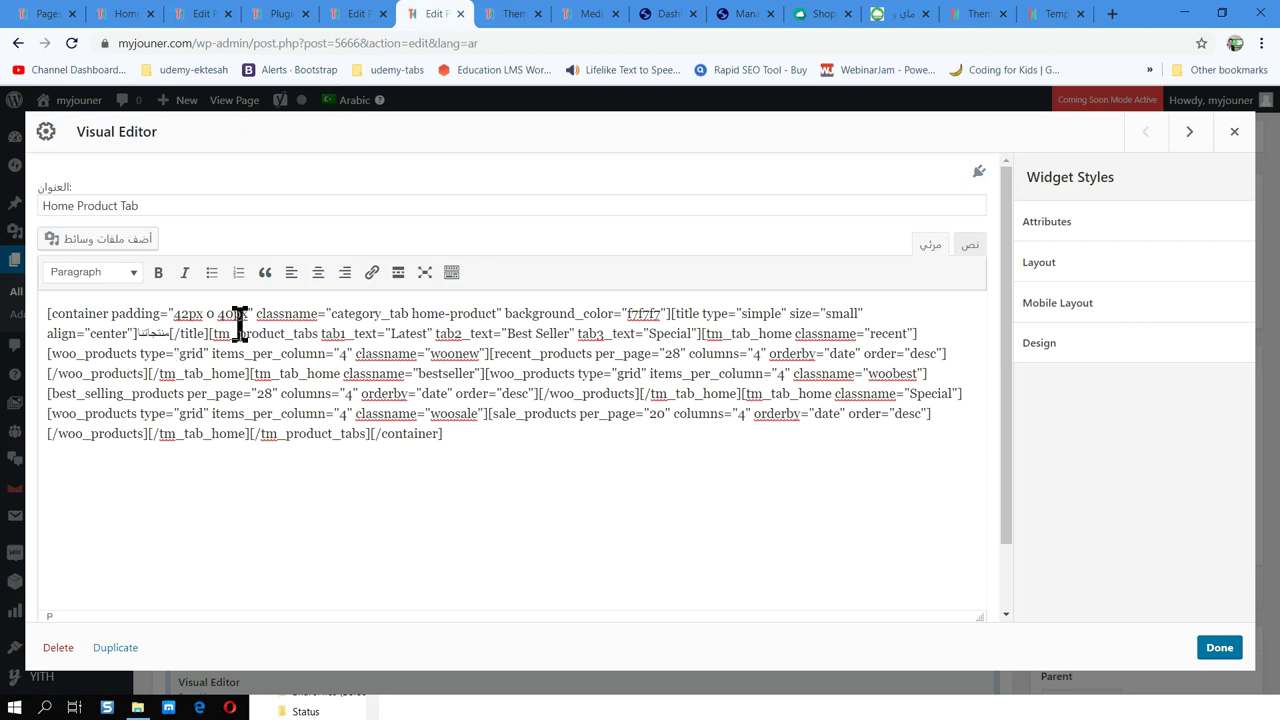
# Update the Arabic home page as an independent translation and open its /ar/ permalink.
pyautogui.click(1219, 647)
pyautogui.click(1210, 588)
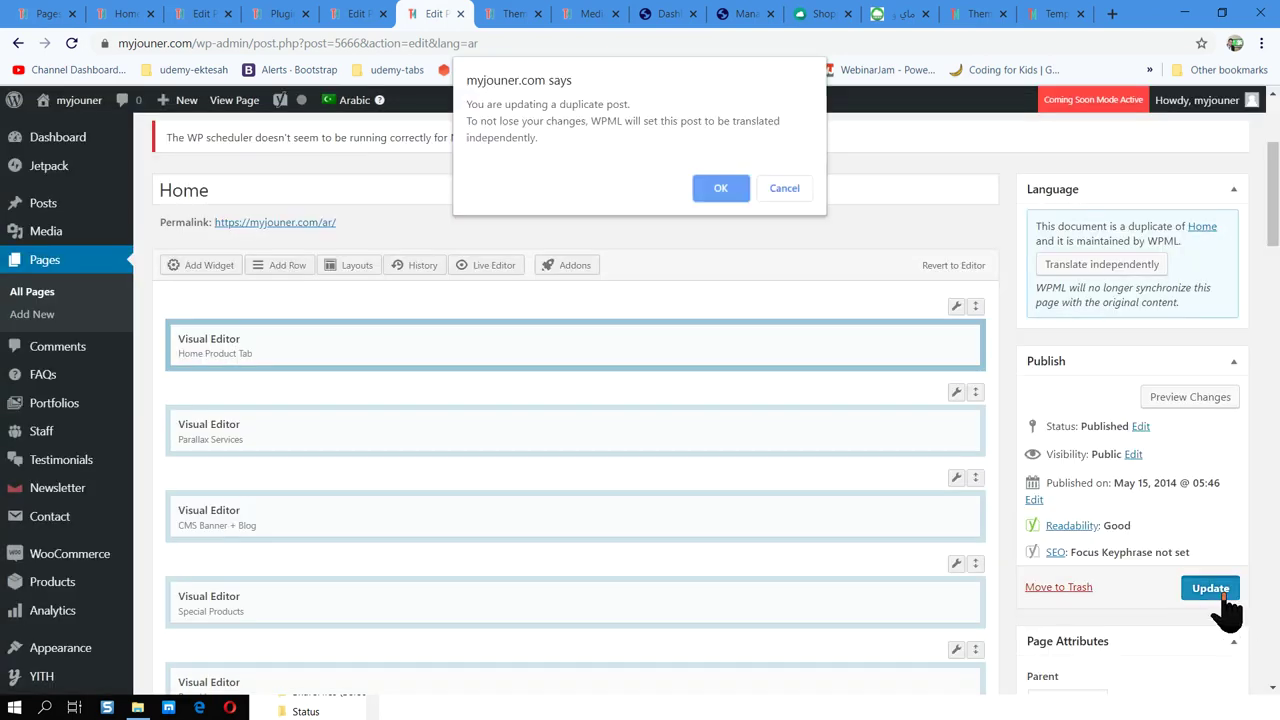
pyautogui.click(721, 188)
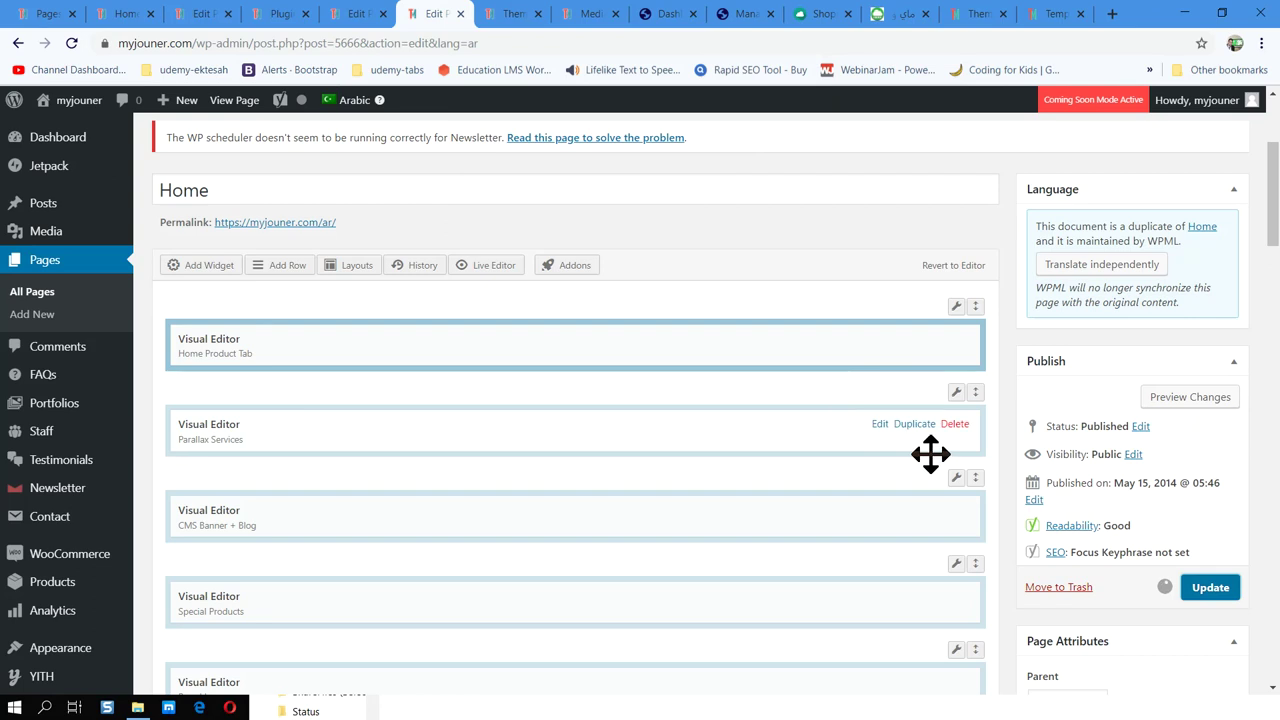
pyautogui.scroll(-2, 1023, 520)
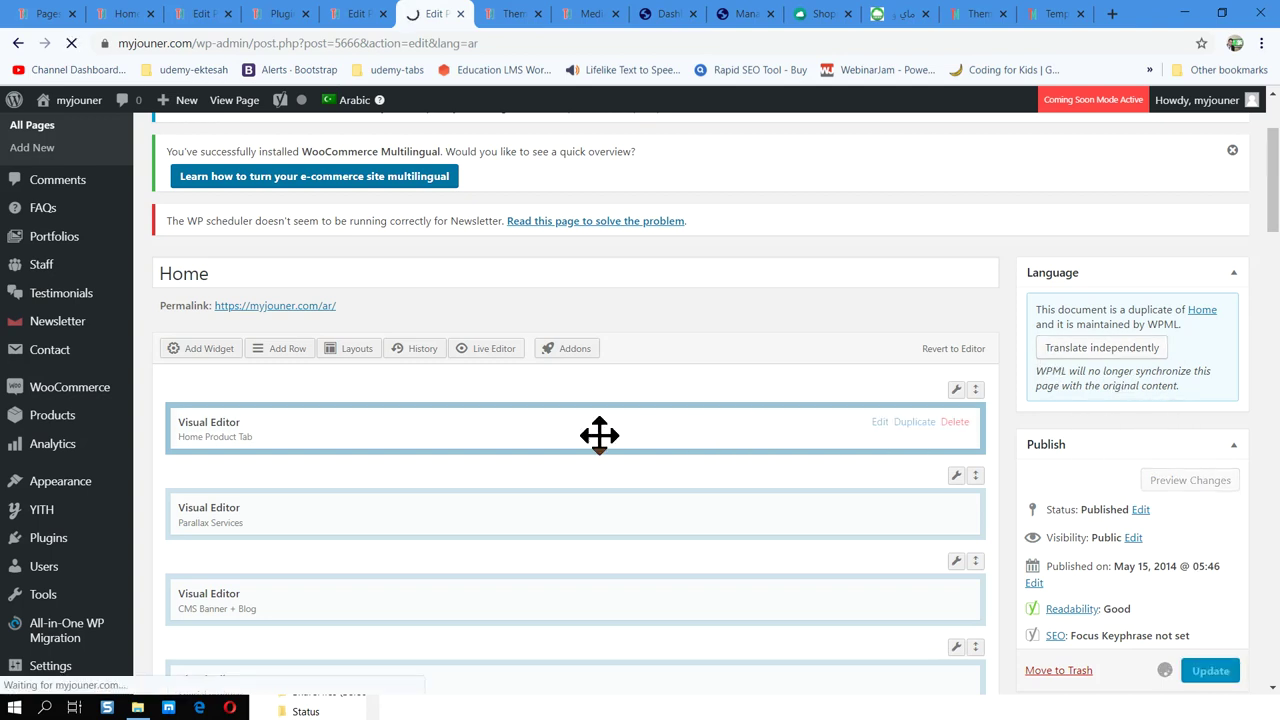
pyautogui.click(313, 307)
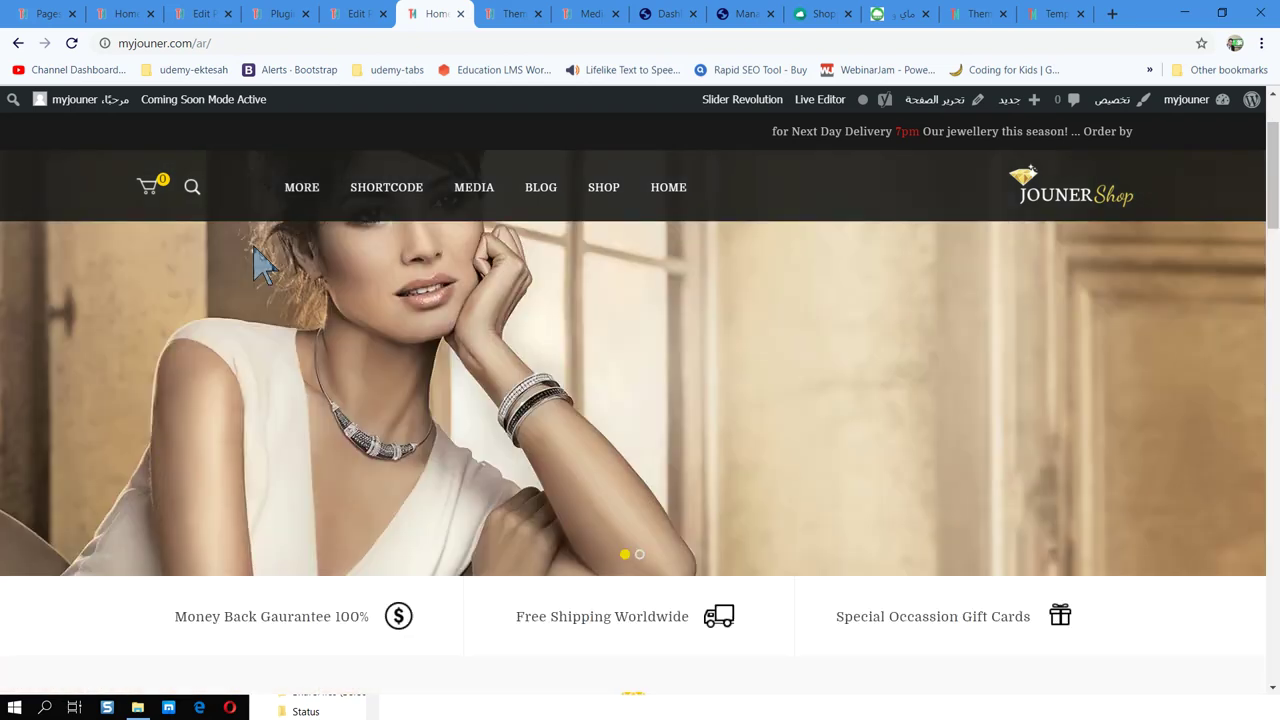
# Check the Arabic products heading, then switch the storefront to English.
pyautogui.scroll(-2, 257, 263)
pyautogui.doubleClick(612, 540)
pyautogui.click(666, 530)
pyautogui.scroll(-6, 666, 528)
pyautogui.scroll(5, 657, 374)
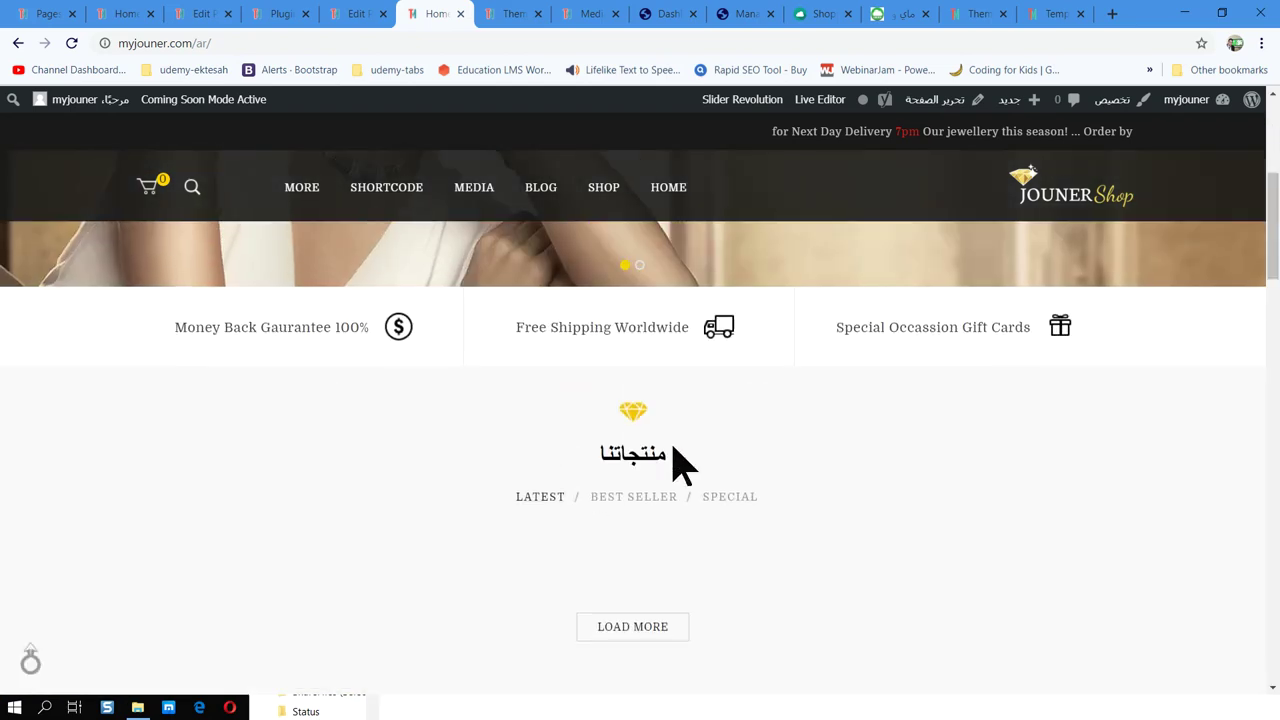
pyautogui.scroll(4, 770, 552)
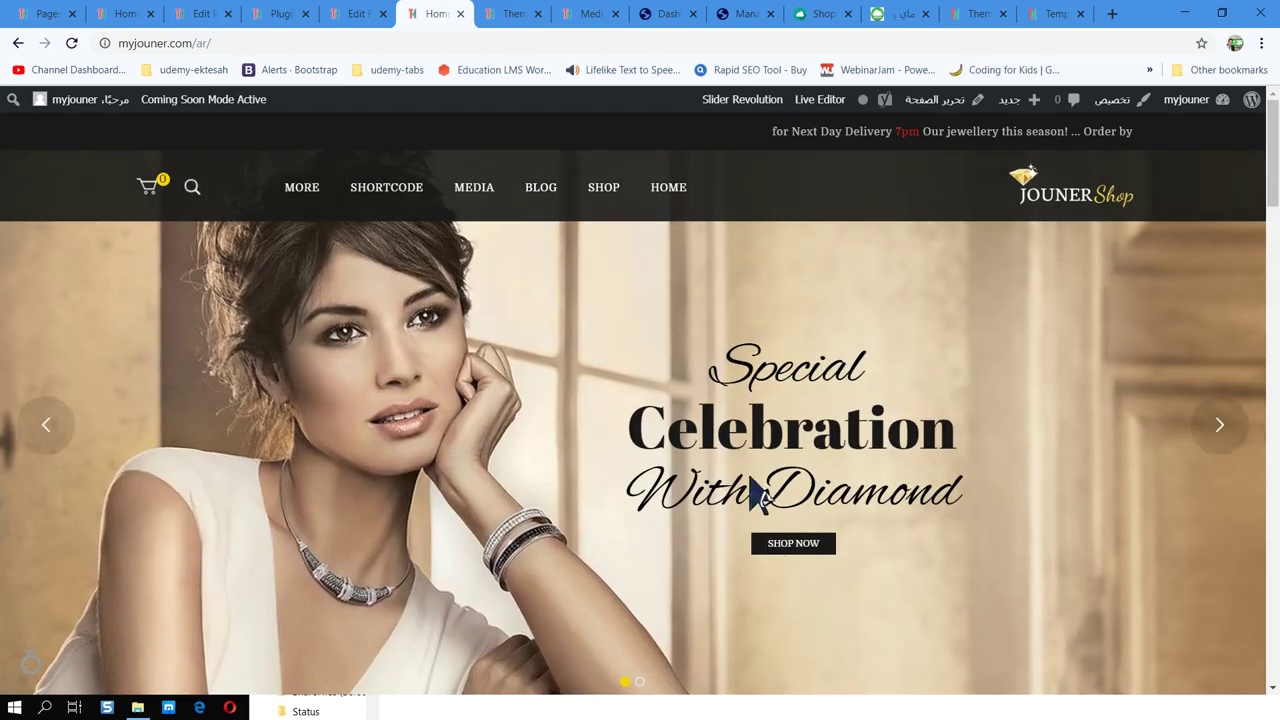
pyautogui.moveTo(323, 229)
pyautogui.click(272, 290)
# Open the Feugiat Lorem Ring product page from Our Products in a new tab.
pyautogui.scroll(-3, 826, 415)
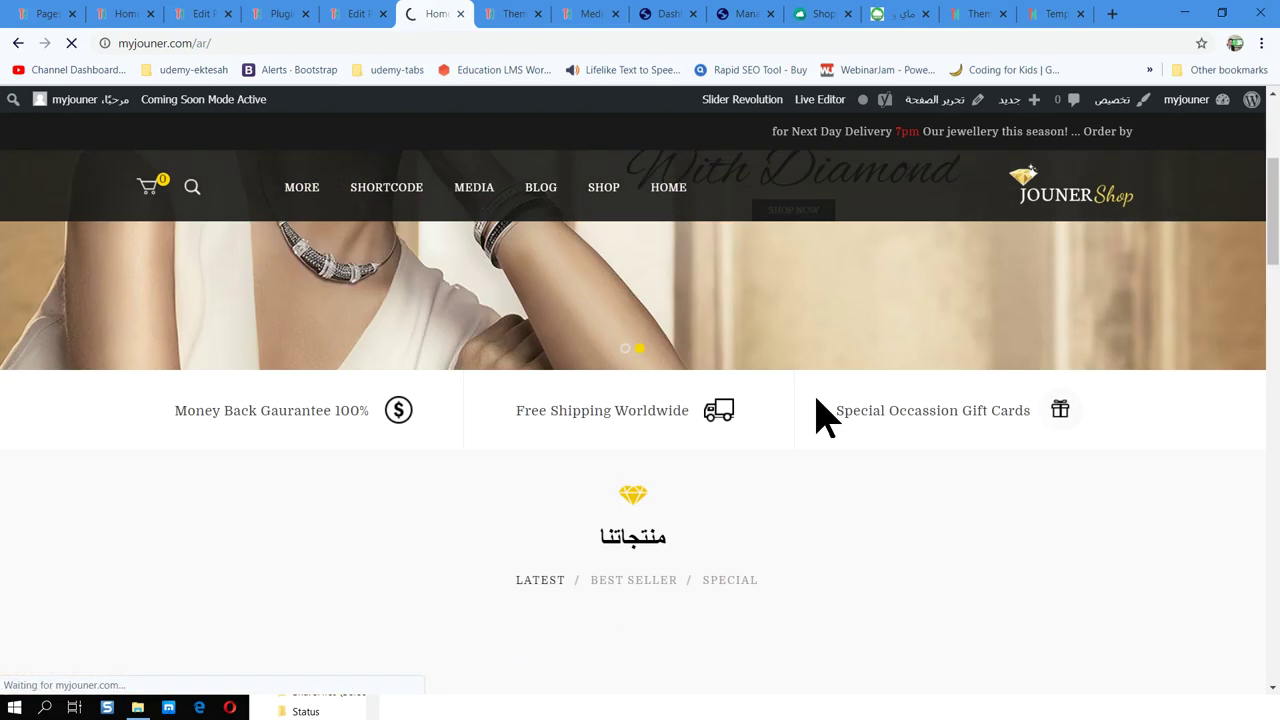
pyautogui.scroll(3, 540, 456)
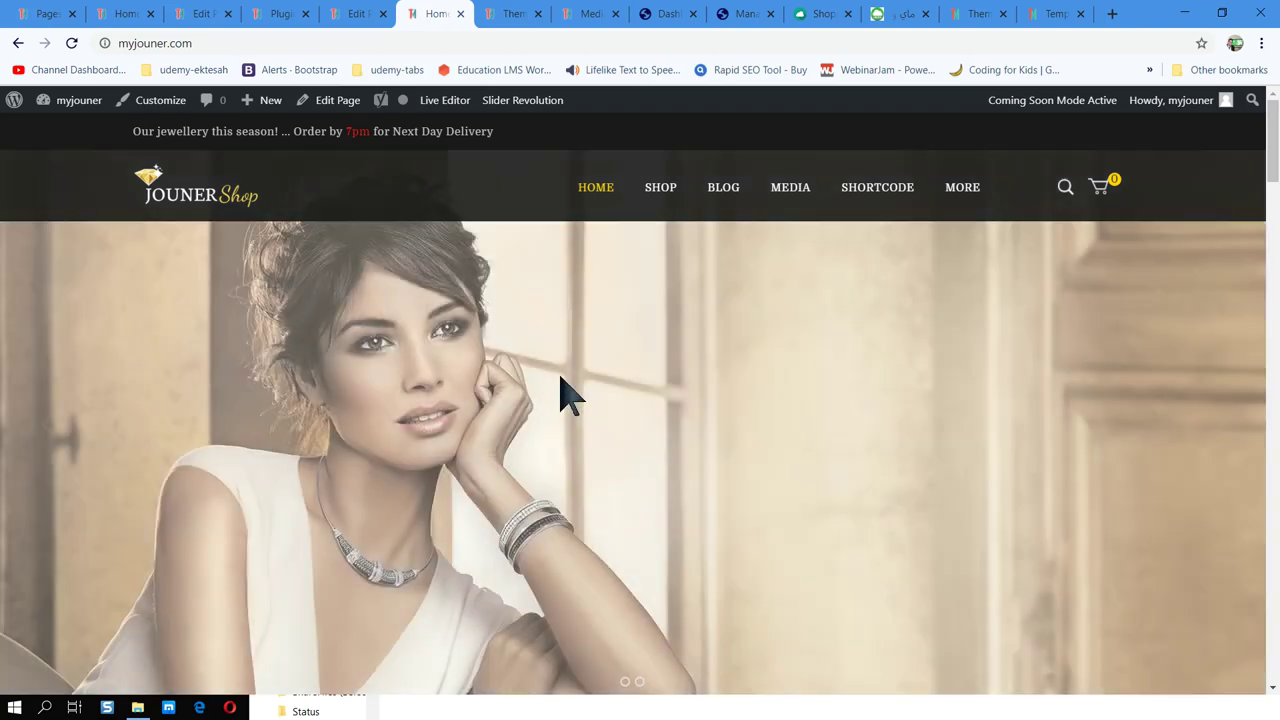
pyautogui.scroll(-5, 557, 400)
pyautogui.scroll(-1, 933, 479)
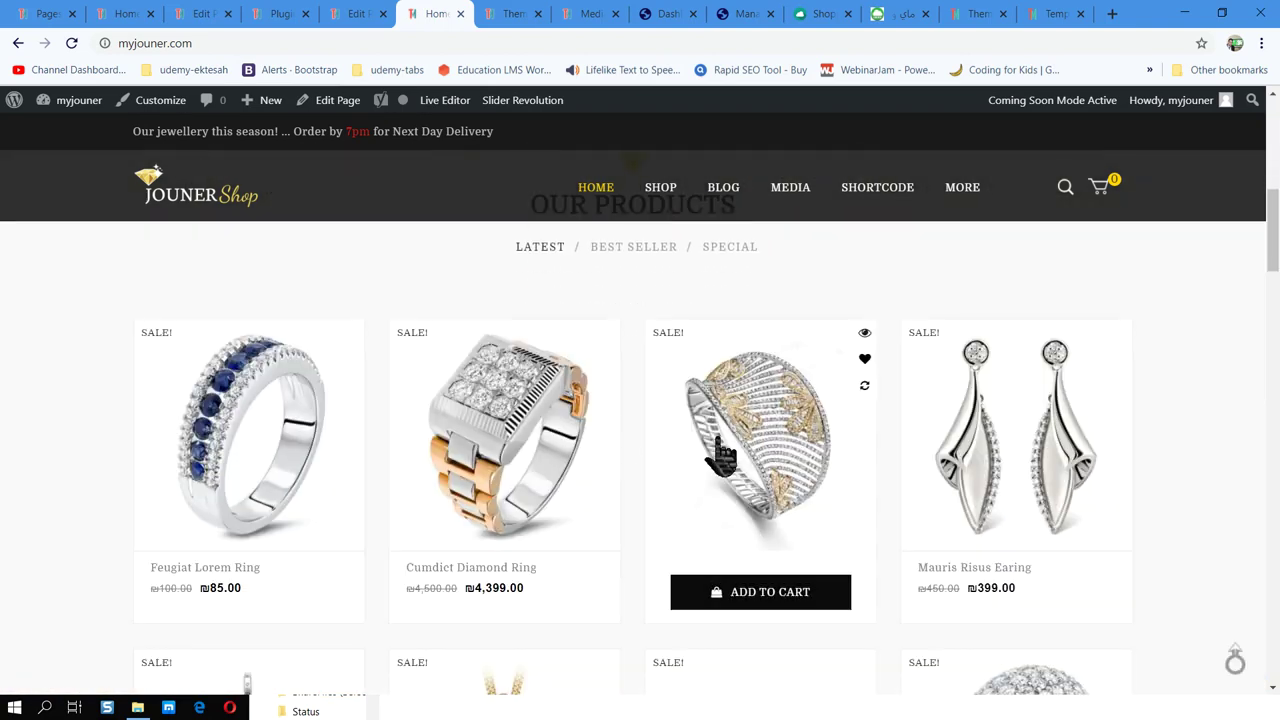
pyautogui.rightClick(258, 418)
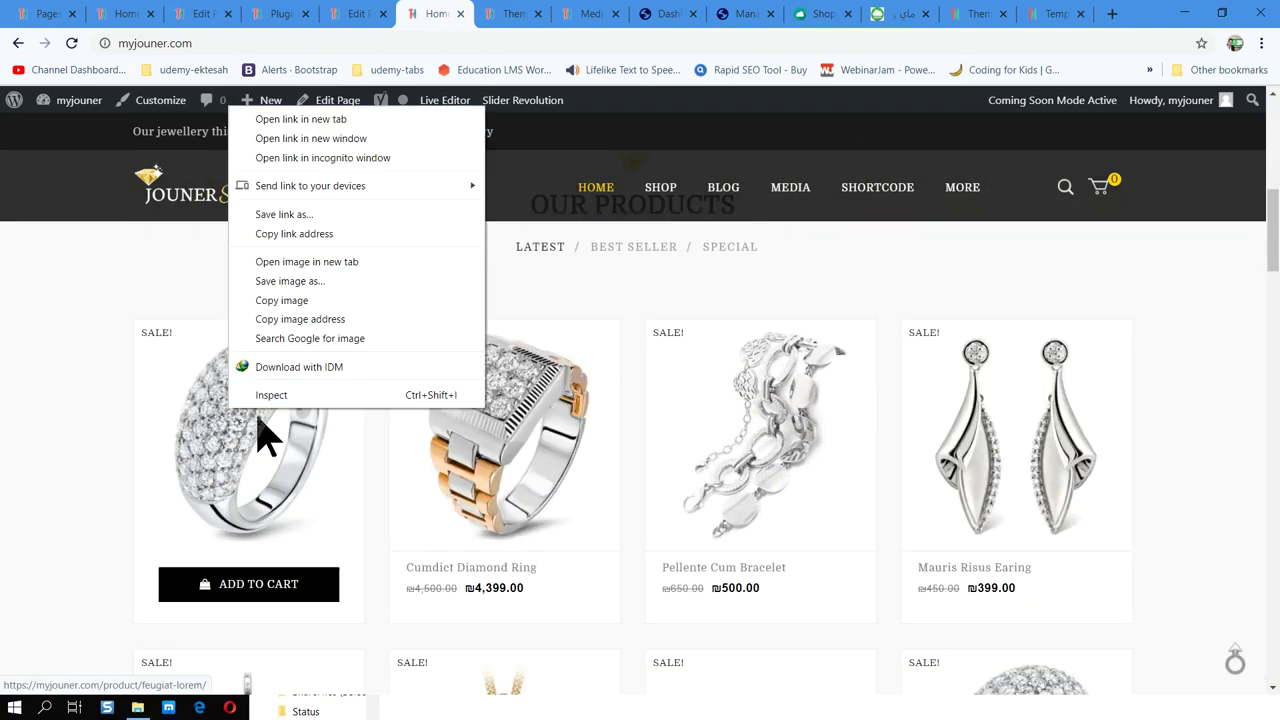
pyautogui.click(300, 119)
pyautogui.click(478, 14)
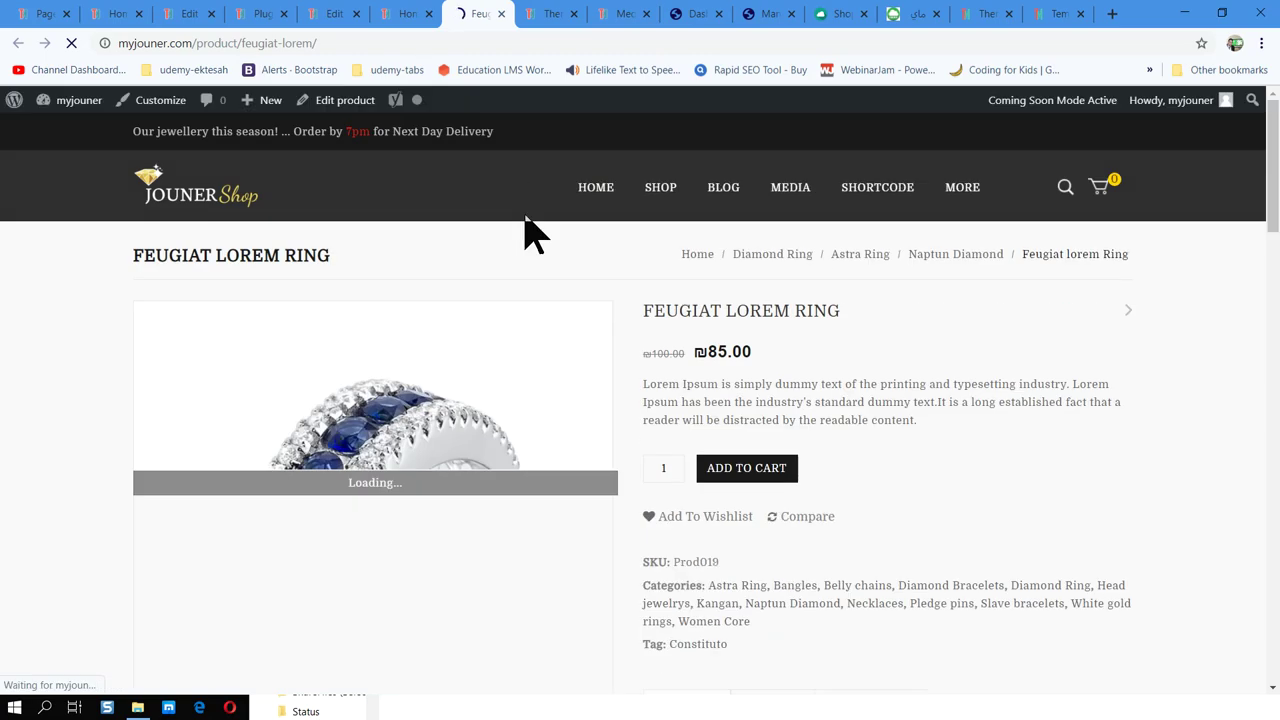
# Copy the product title FEUGIAT LOREM RING from its product page.
pyautogui.click(334, 97)
pyautogui.moveTo(640, 325); pyautogui.dragTo(917, 334)
pyautogui.click(870, 335)
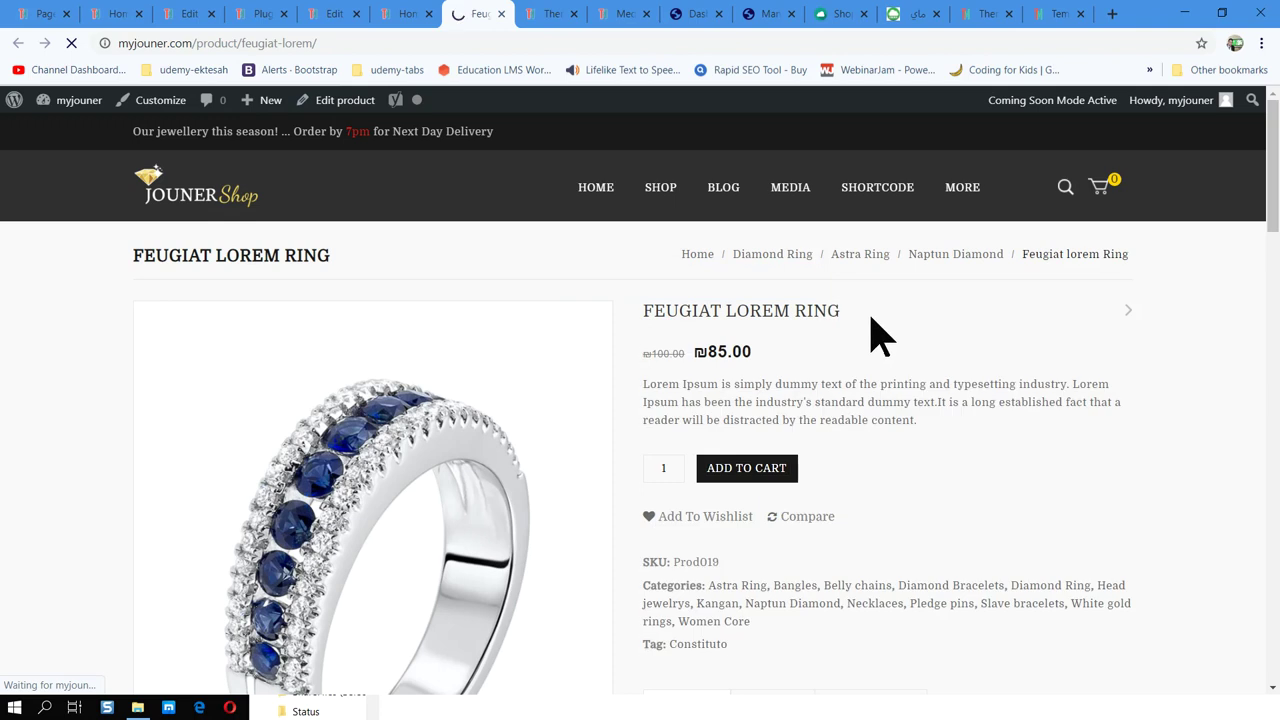
pyautogui.moveTo(838, 320); pyautogui.dragTo(647, 309)
pyautogui.rightClick(663, 315)
pyautogui.click(688, 326)
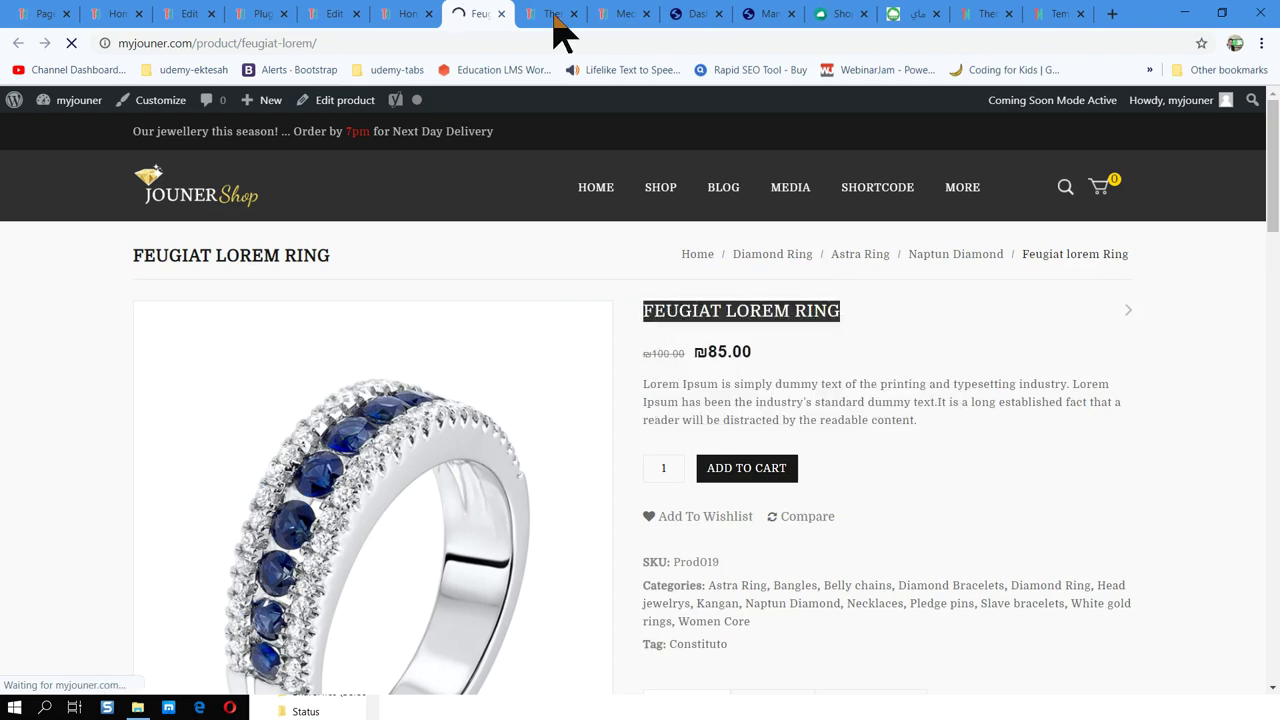
pyautogui.click(548, 14)
pyautogui.click(529, 43)
# Fix the mistyped address and open Google Translate.
pyautogui.write('ققش')
pyautogui.doubleClick(131, 43)
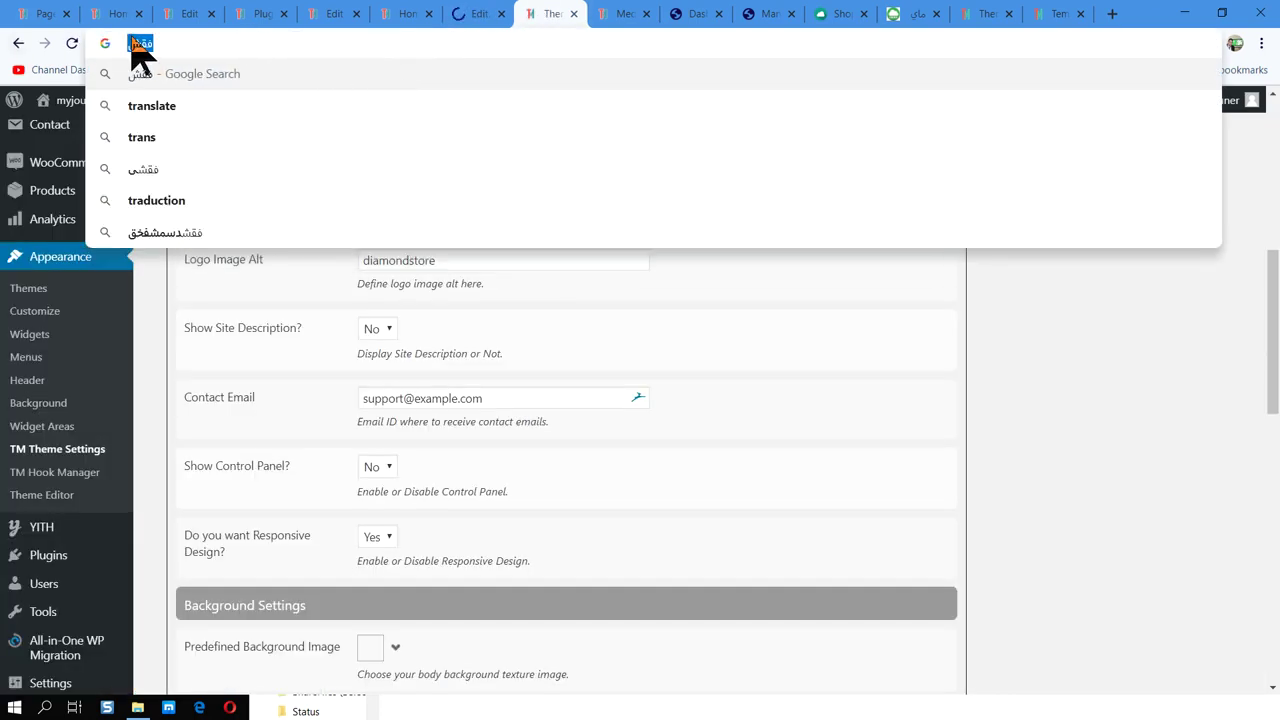
pyautogui.write('translate.google.com')
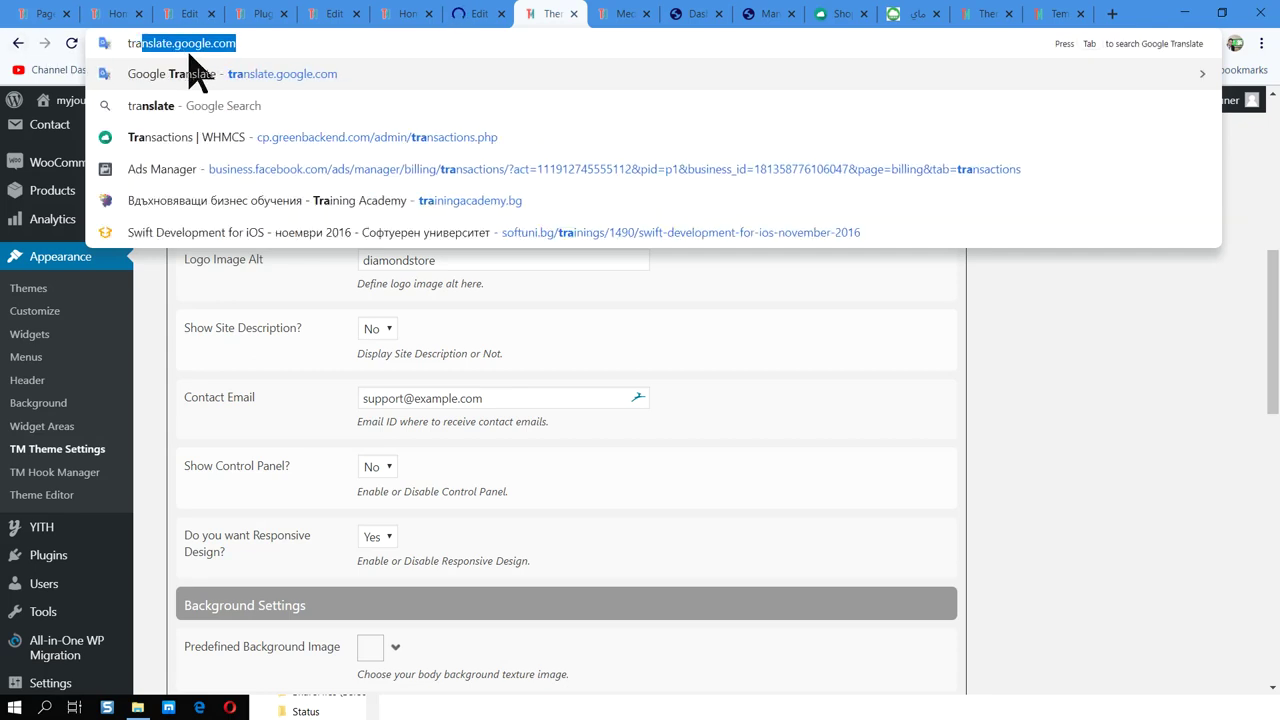
pyautogui.click(197, 72)
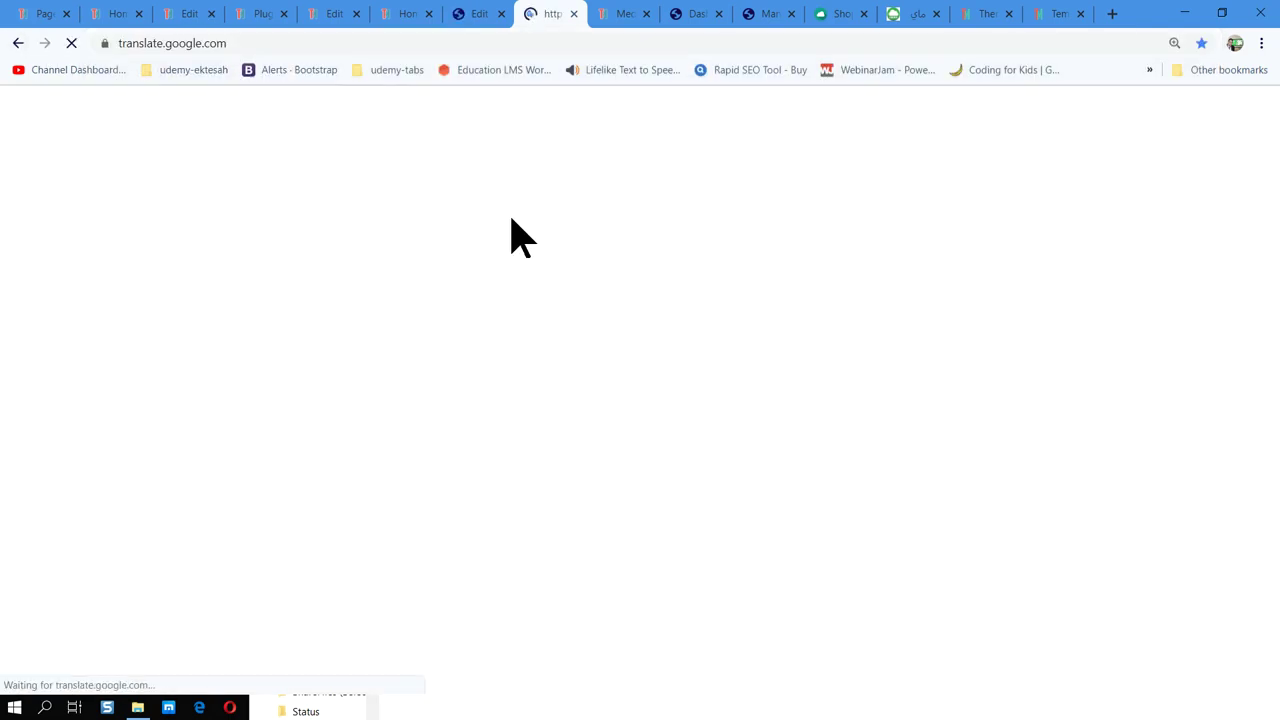
# Paste FEUGIAT LOREM RING into Google Translate, translating from English toward Arabic.
pyautogui.hotkey('ctrl', 'v')
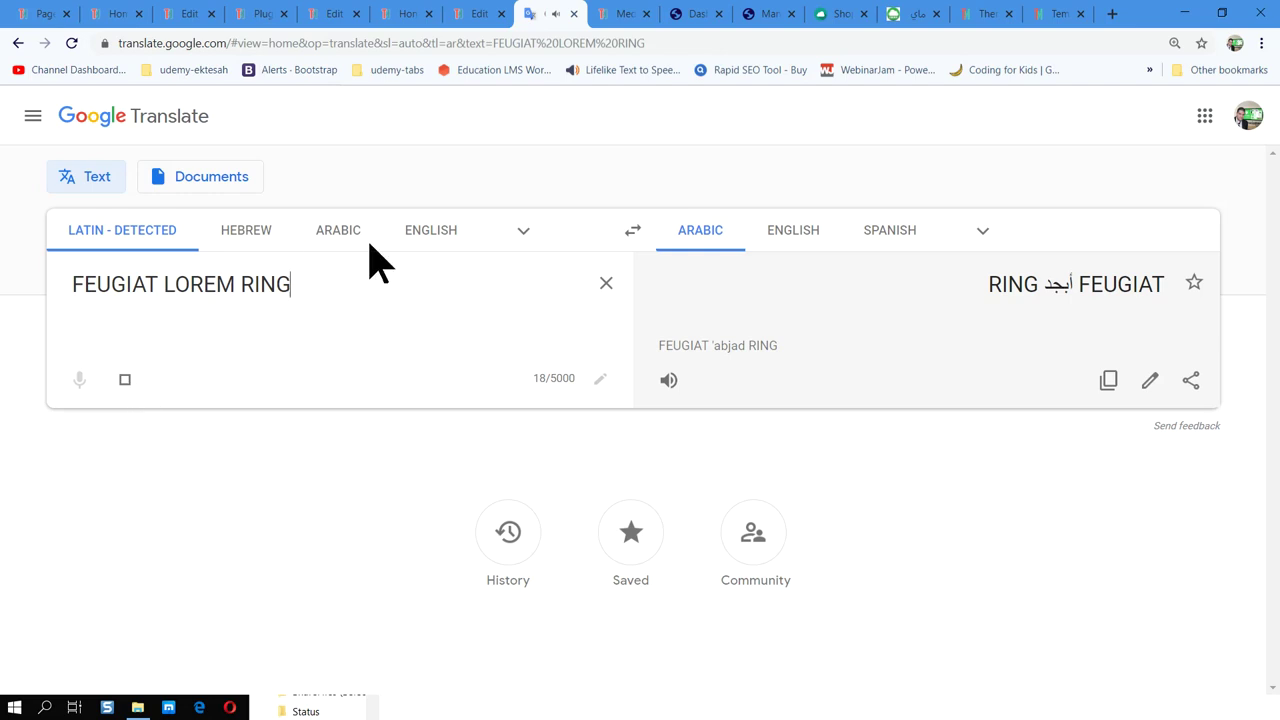
pyautogui.click(430, 248)
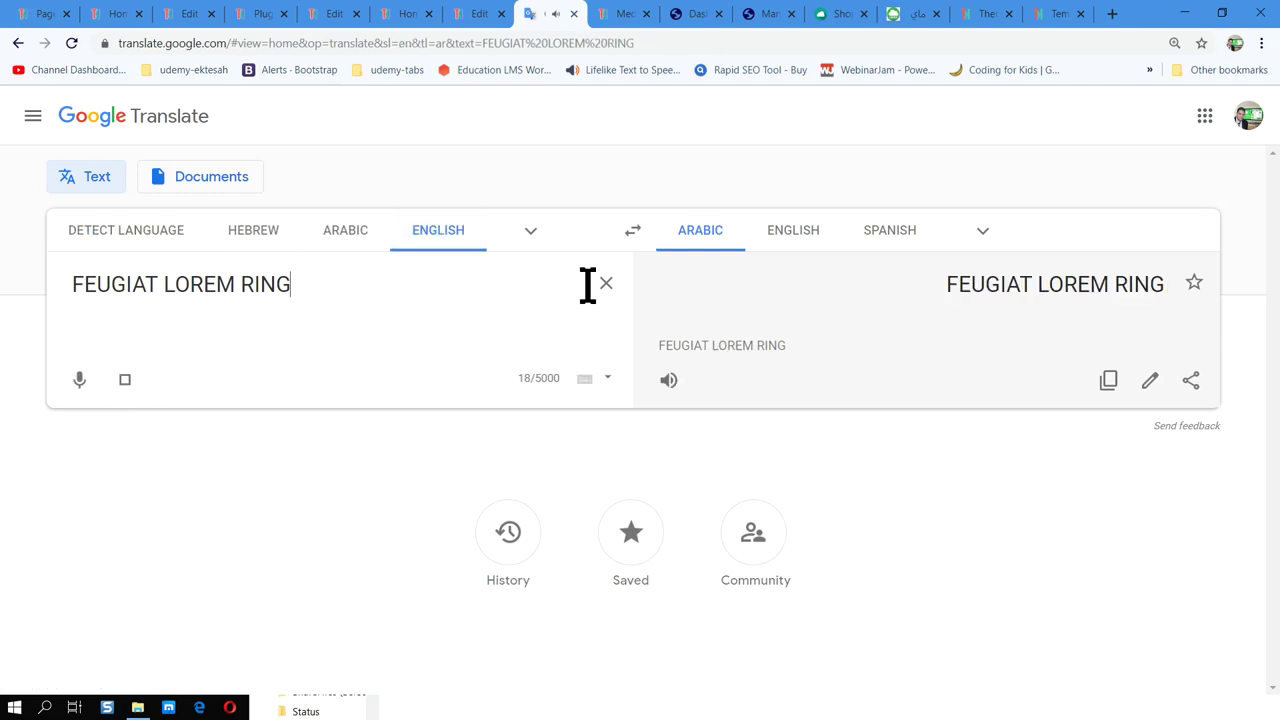
pyautogui.click(696, 240)
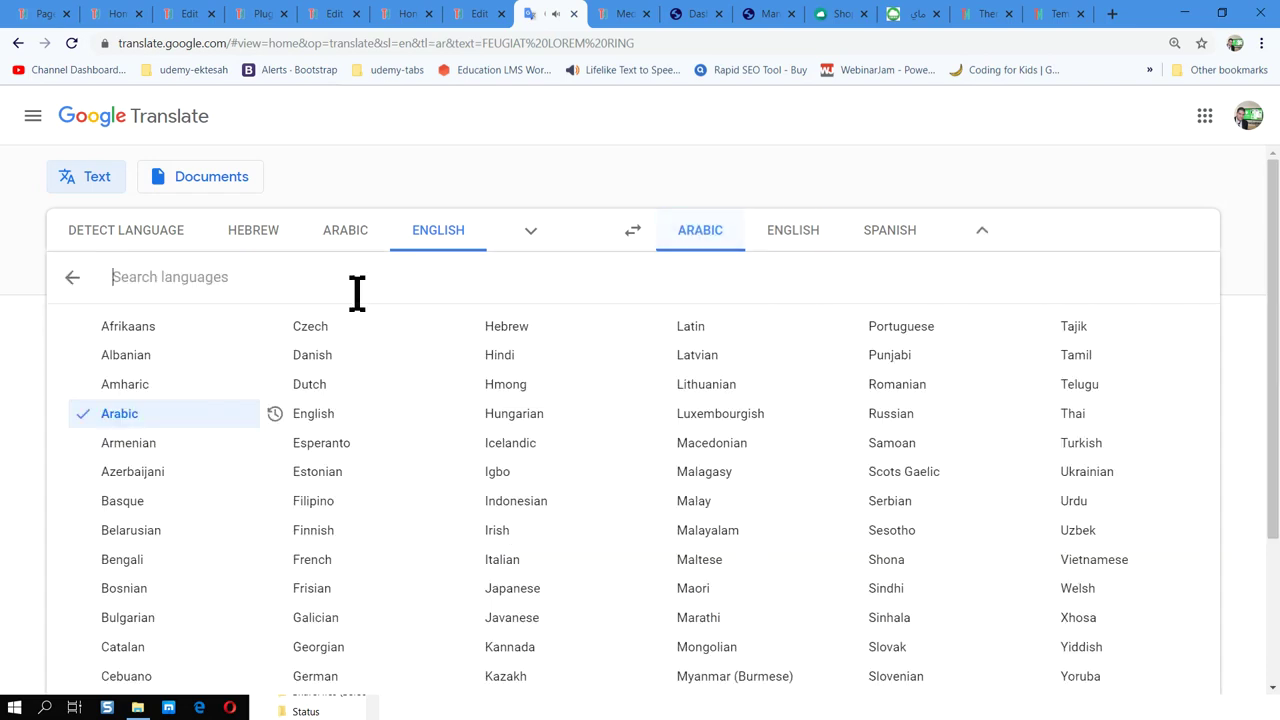
pyautogui.click(463, 14)
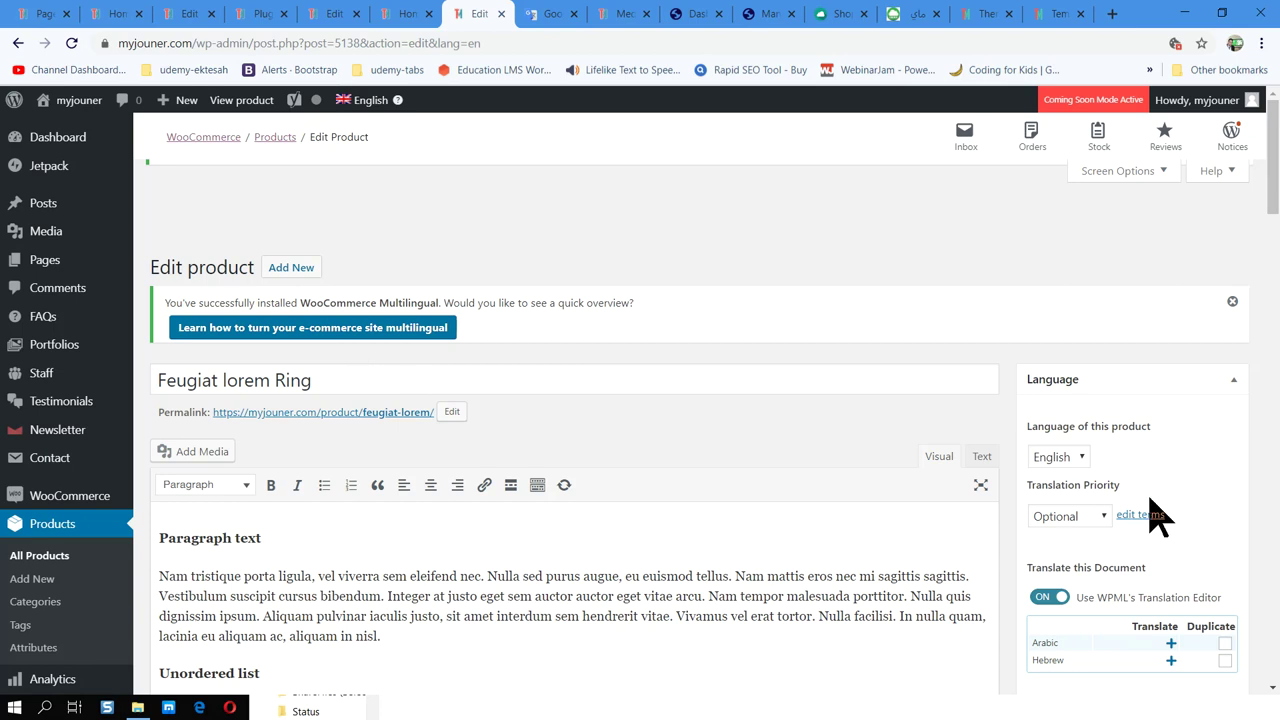
# Create the Arabic duplicate of the Feugiat lorem Ring product.
pyautogui.scroll(-1, 1120, 512)
pyautogui.click(1225, 560)
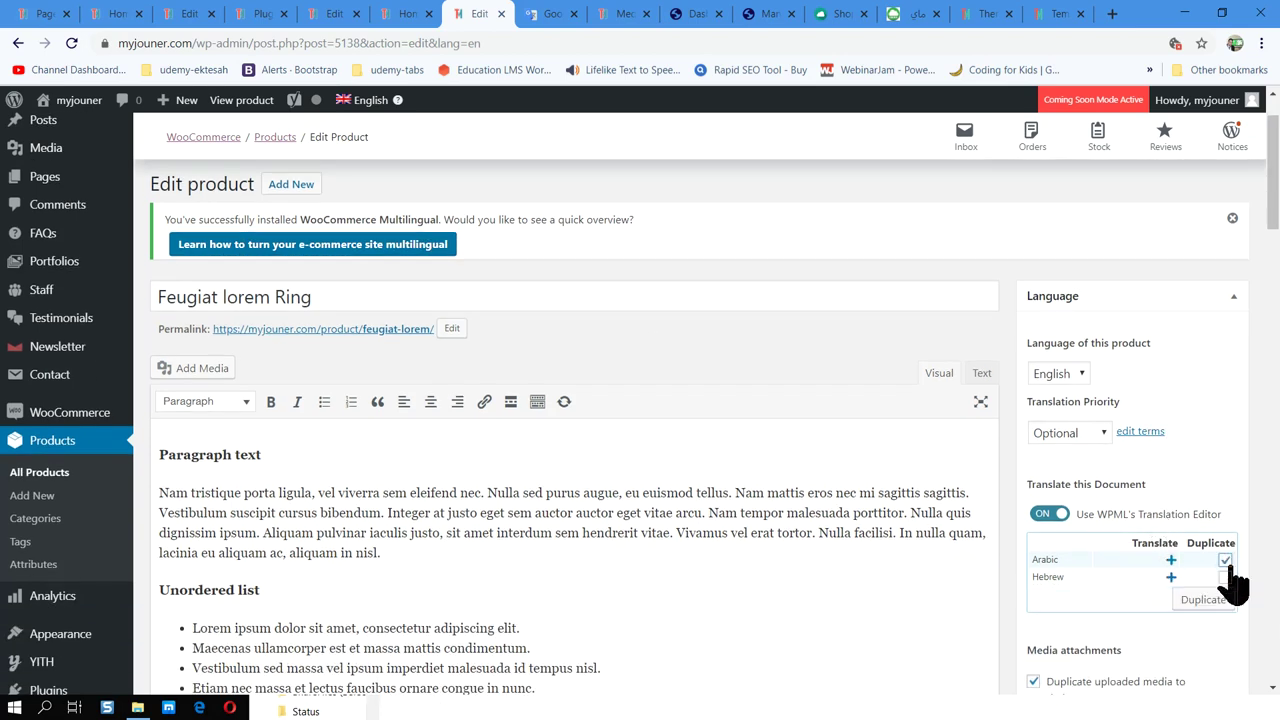
pyautogui.click(1204, 601)
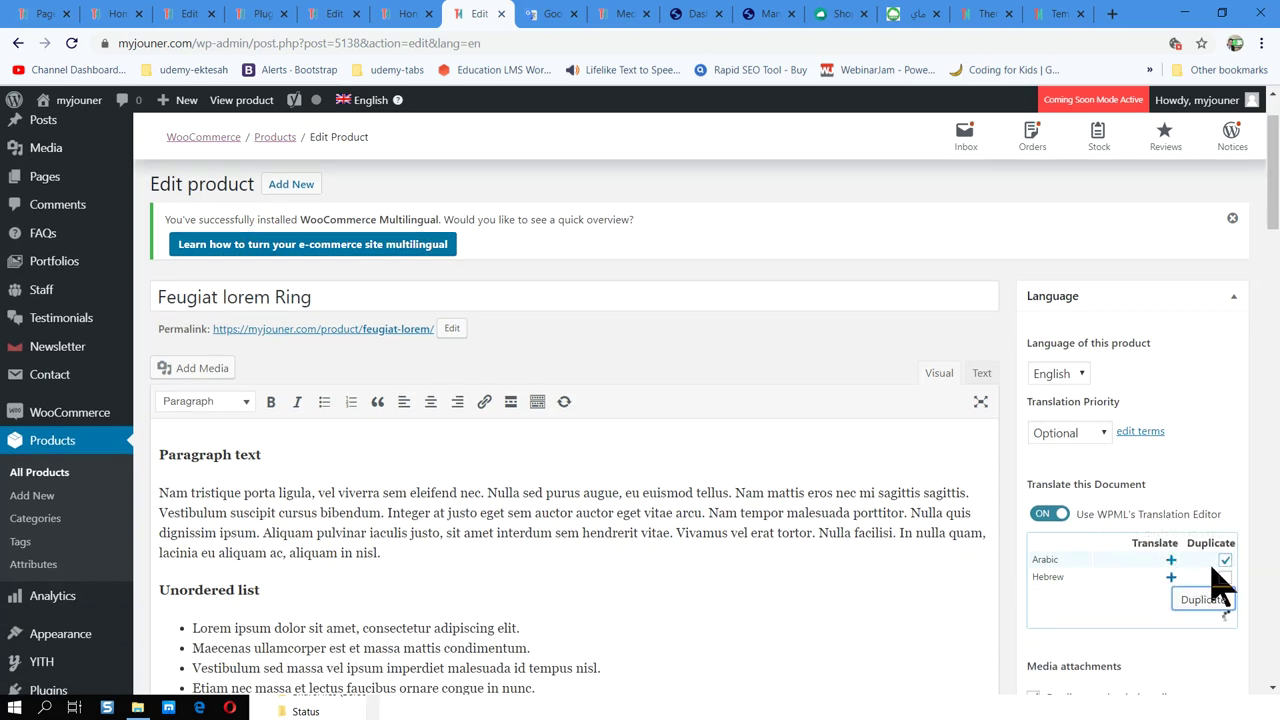
# Create the Hebrew duplicate of the Feugiat lorem Ring product.
pyautogui.click(1225, 577)
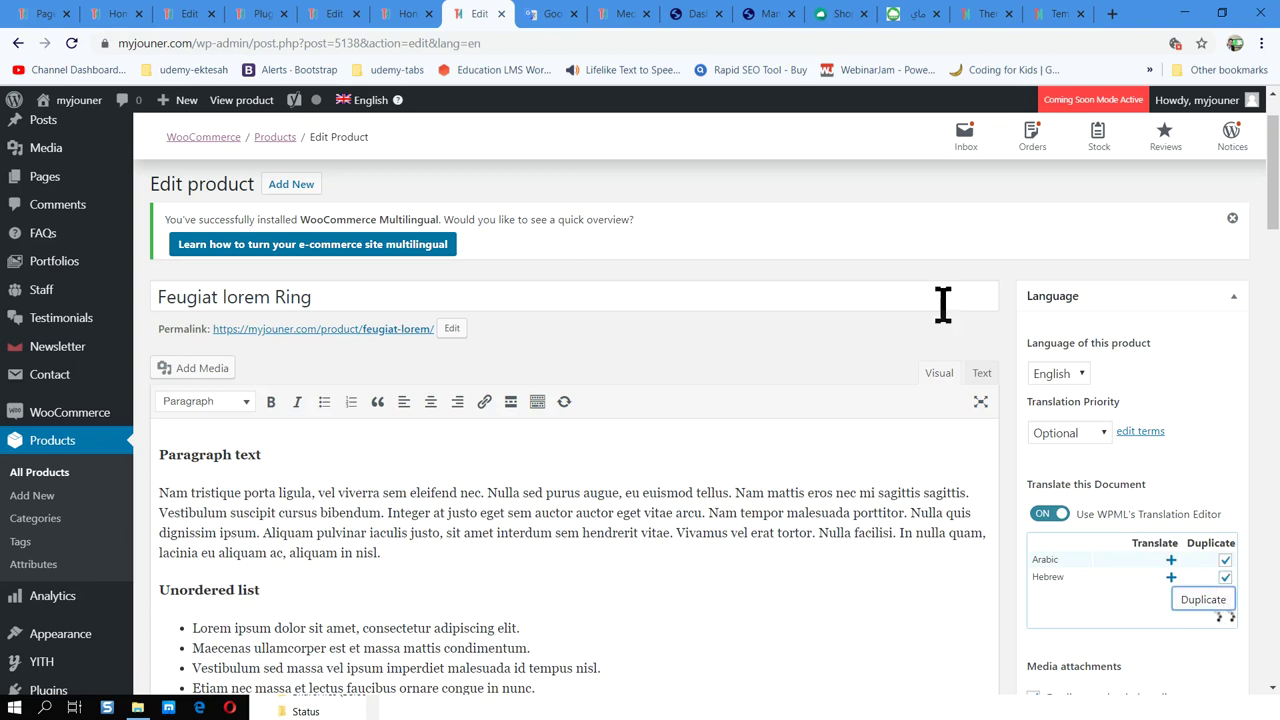
pyautogui.click(553, 14)
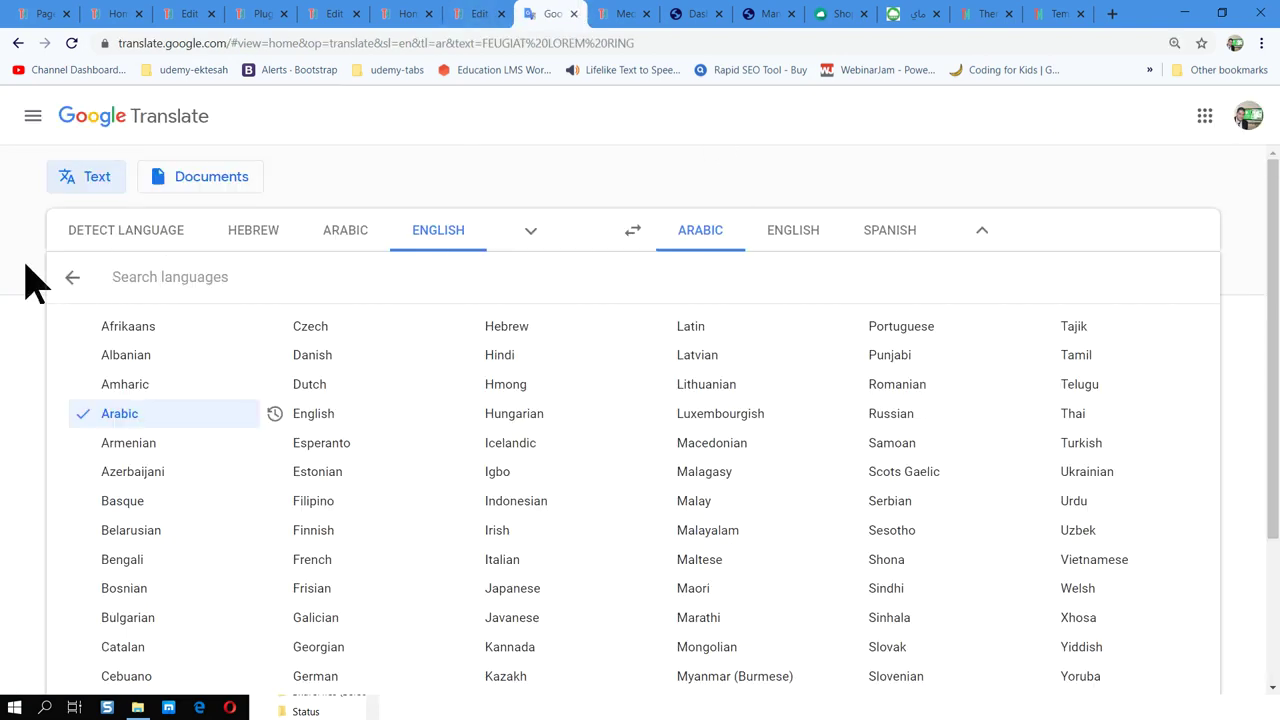
pyautogui.click(72, 277)
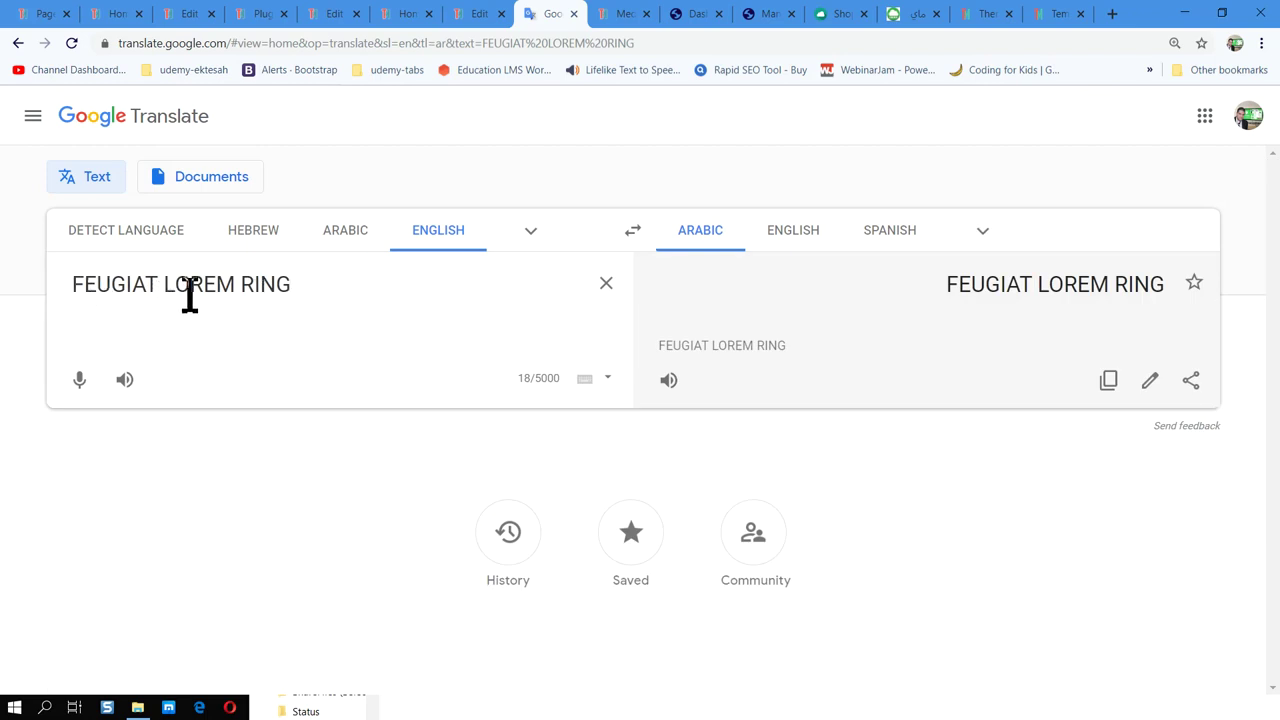
pyautogui.click(487, 18)
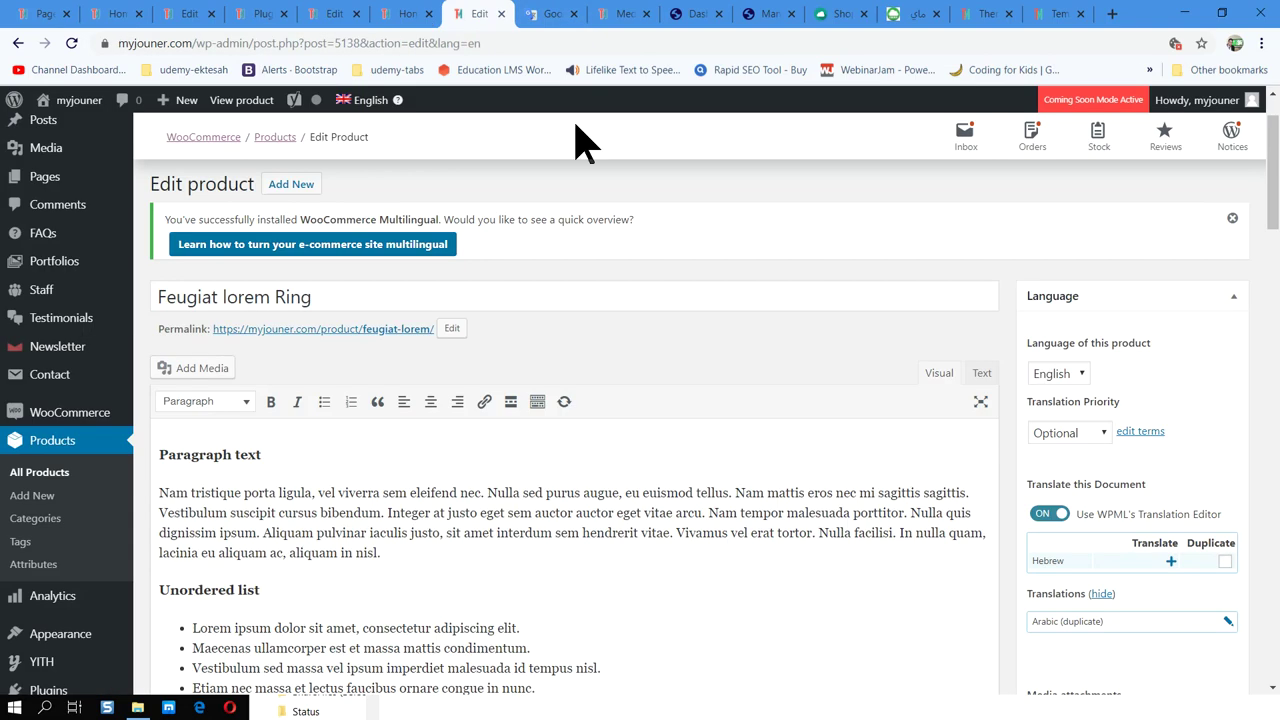
pyautogui.click(1224, 562)
pyautogui.click(1205, 586)
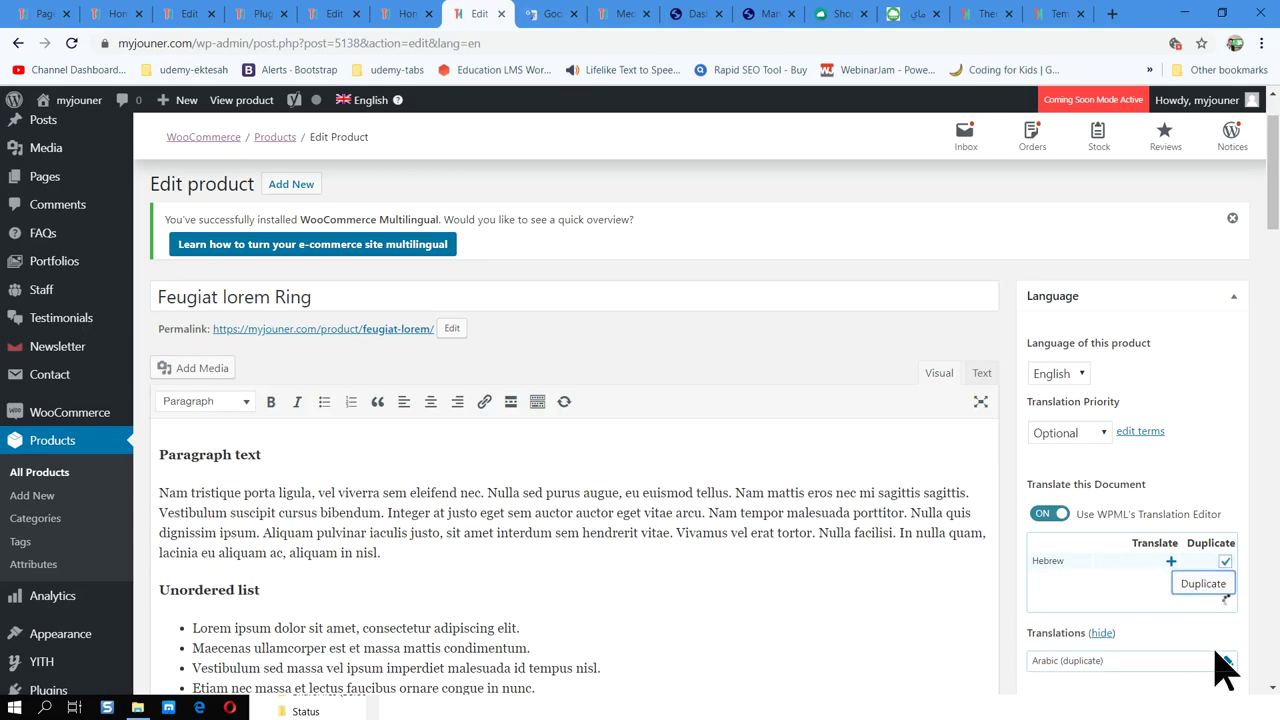
# Translate FEUGIAT LOREM RING into Hebrew in Google Translate and select the Hebrew result.
pyautogui.click(550, 14)
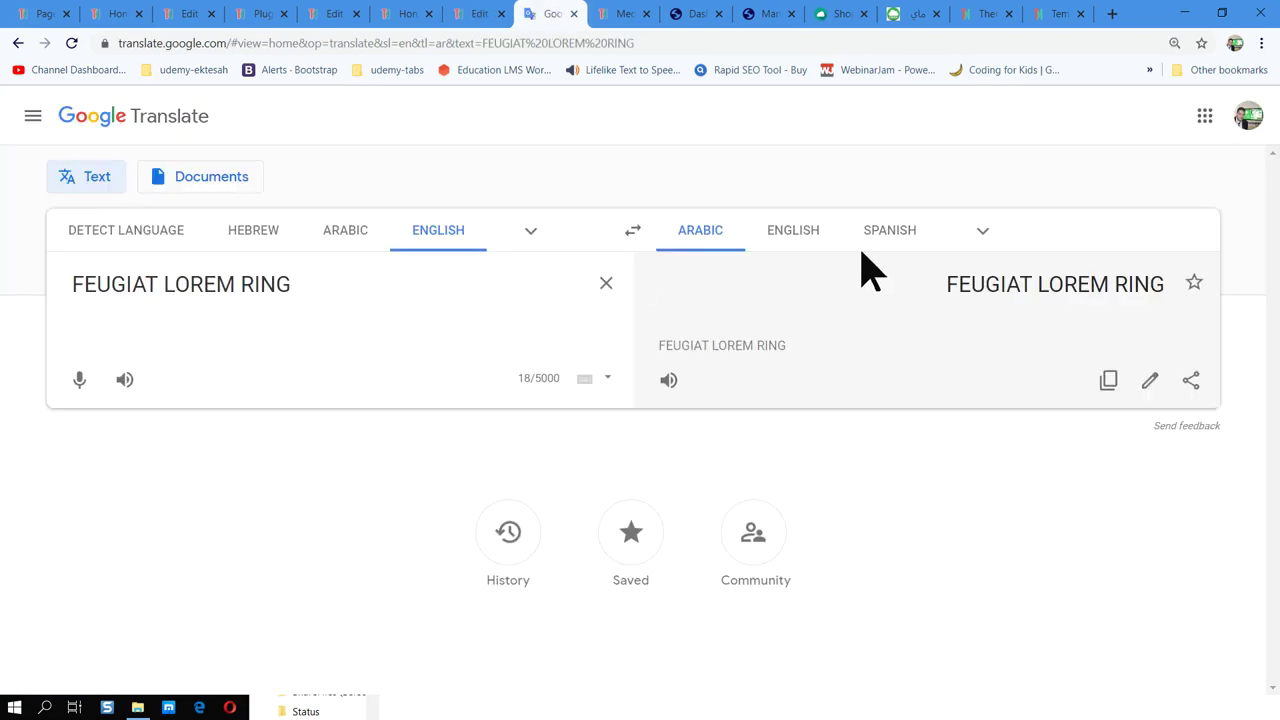
pyautogui.click(981, 234)
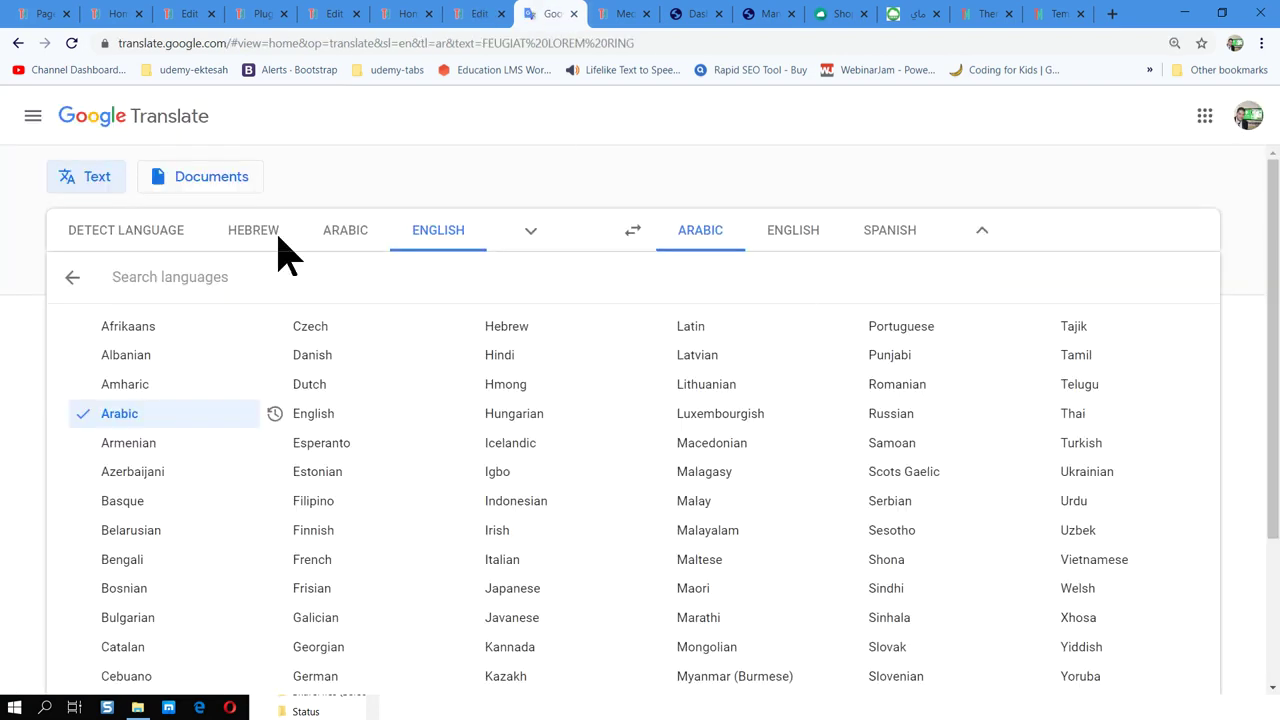
pyautogui.click(375, 180)
pyautogui.moveTo(237, 285); pyautogui.dragTo(65, 285)
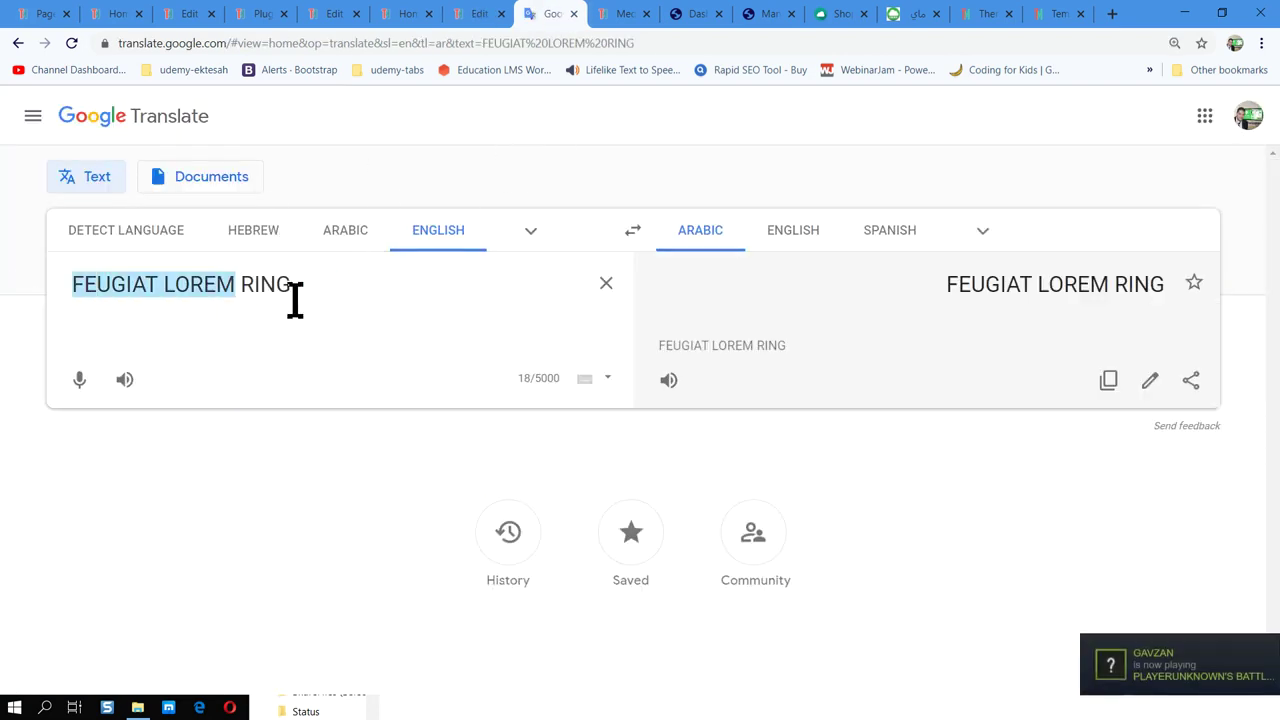
pyautogui.click(128, 285)
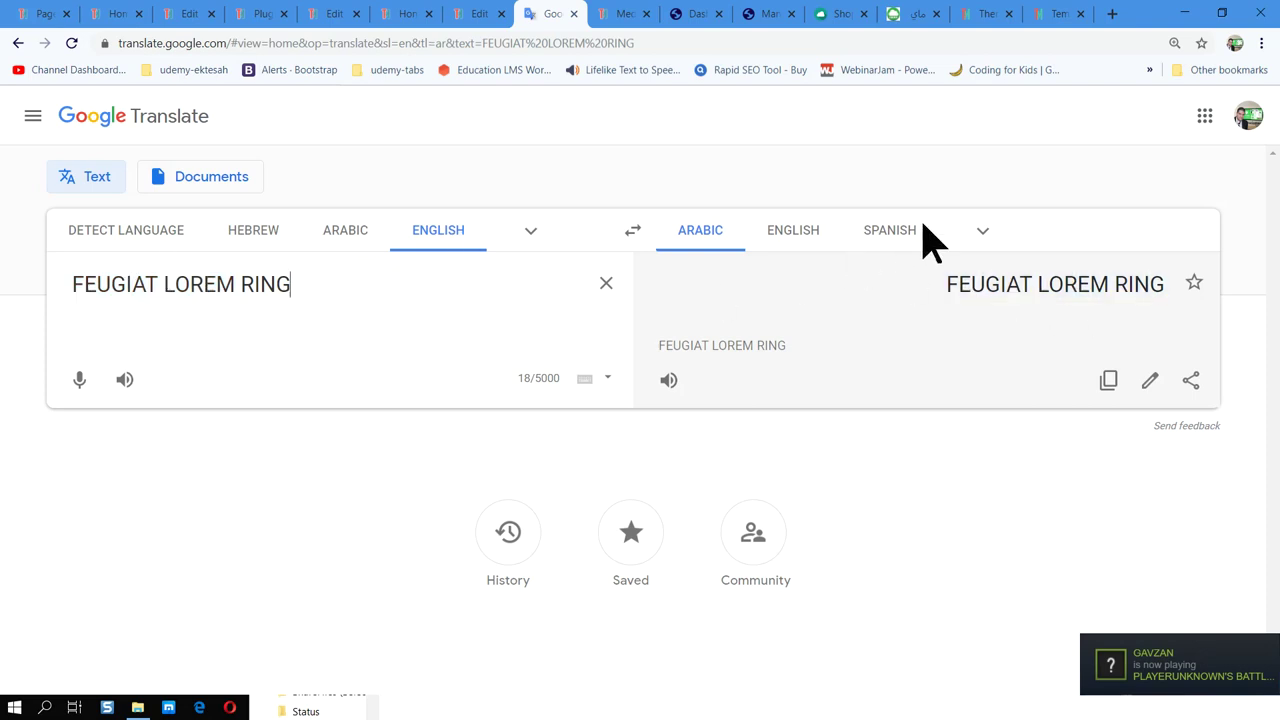
pyautogui.click(979, 234)
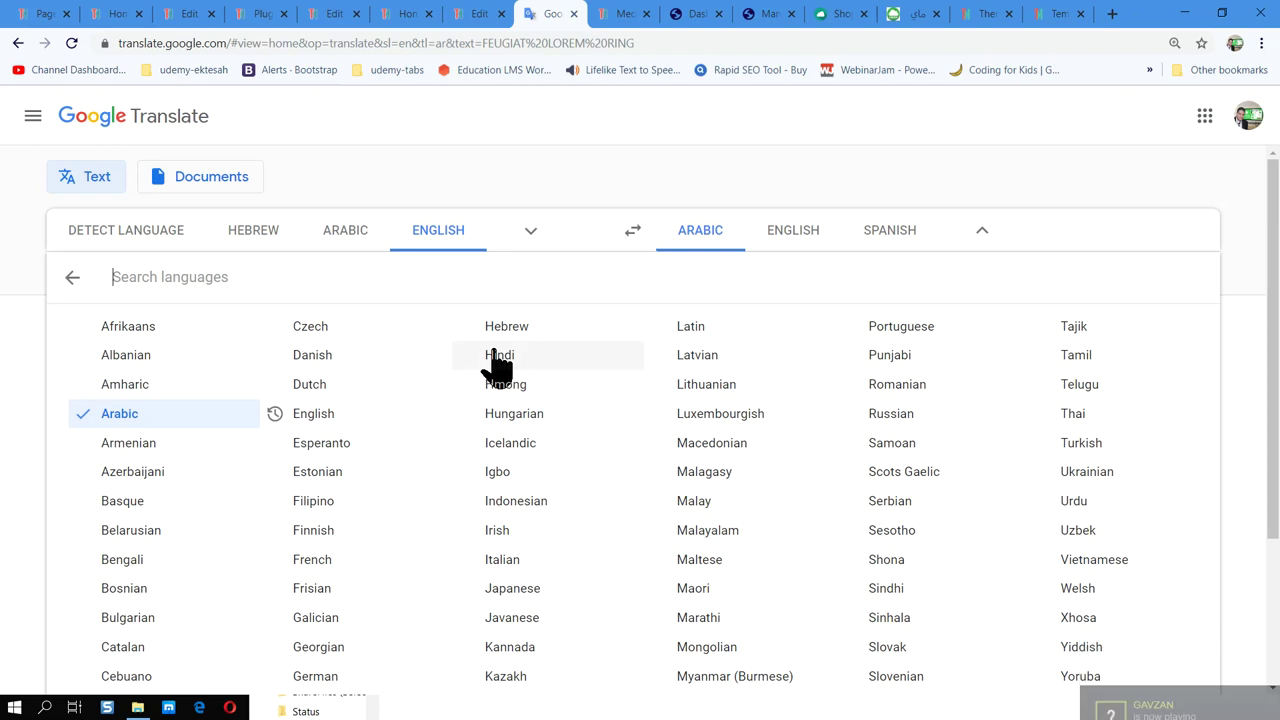
pyautogui.click(531, 328)
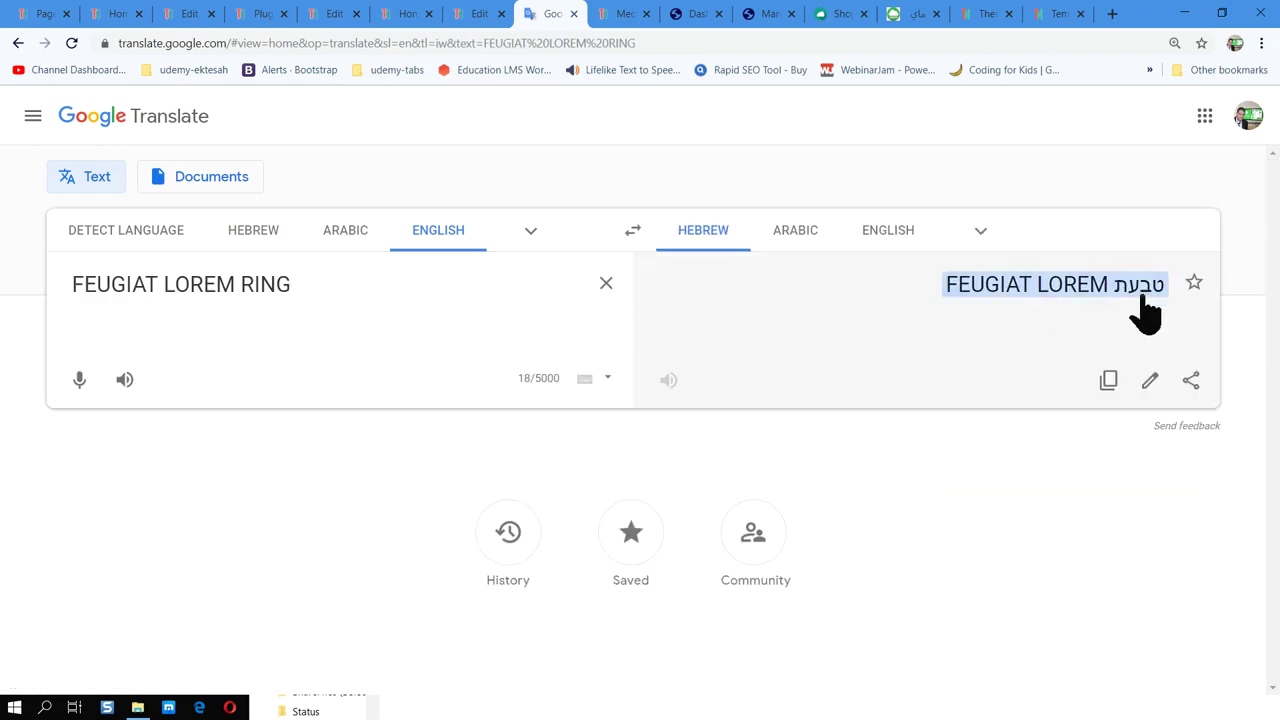
pyautogui.moveTo(915, 296); pyautogui.dragTo(1158, 298)
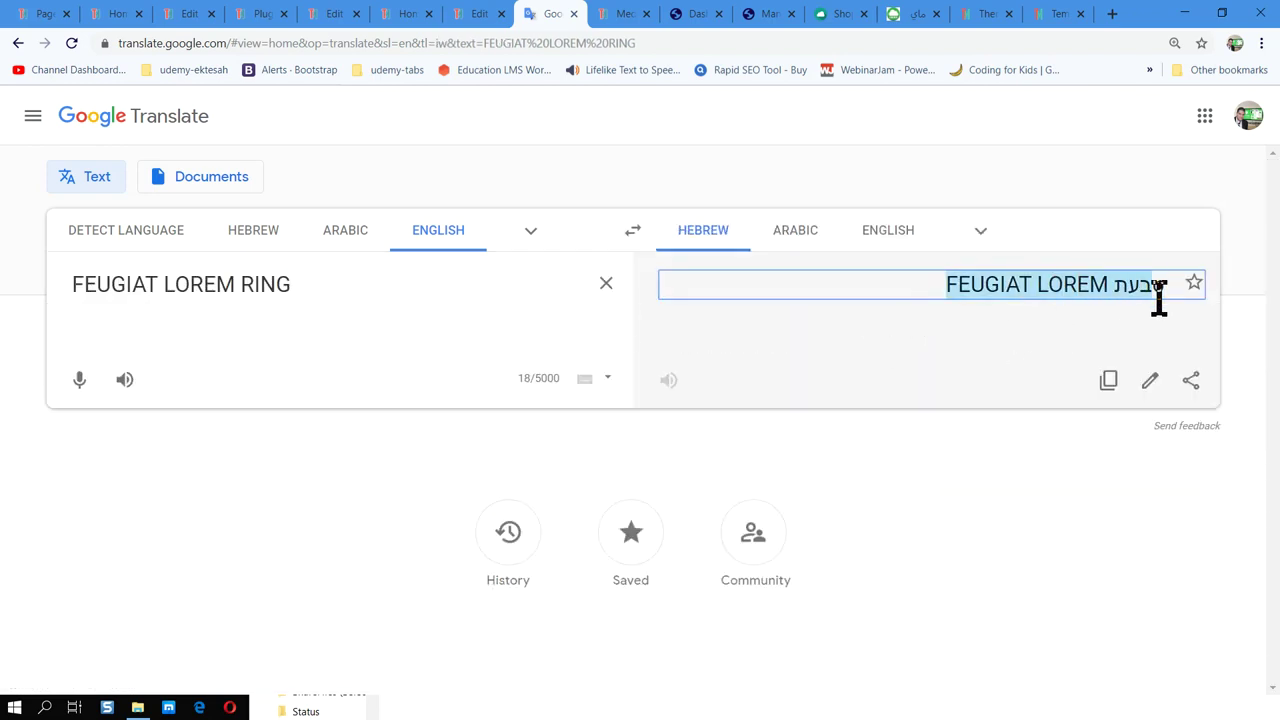
pyautogui.click(478, 14)
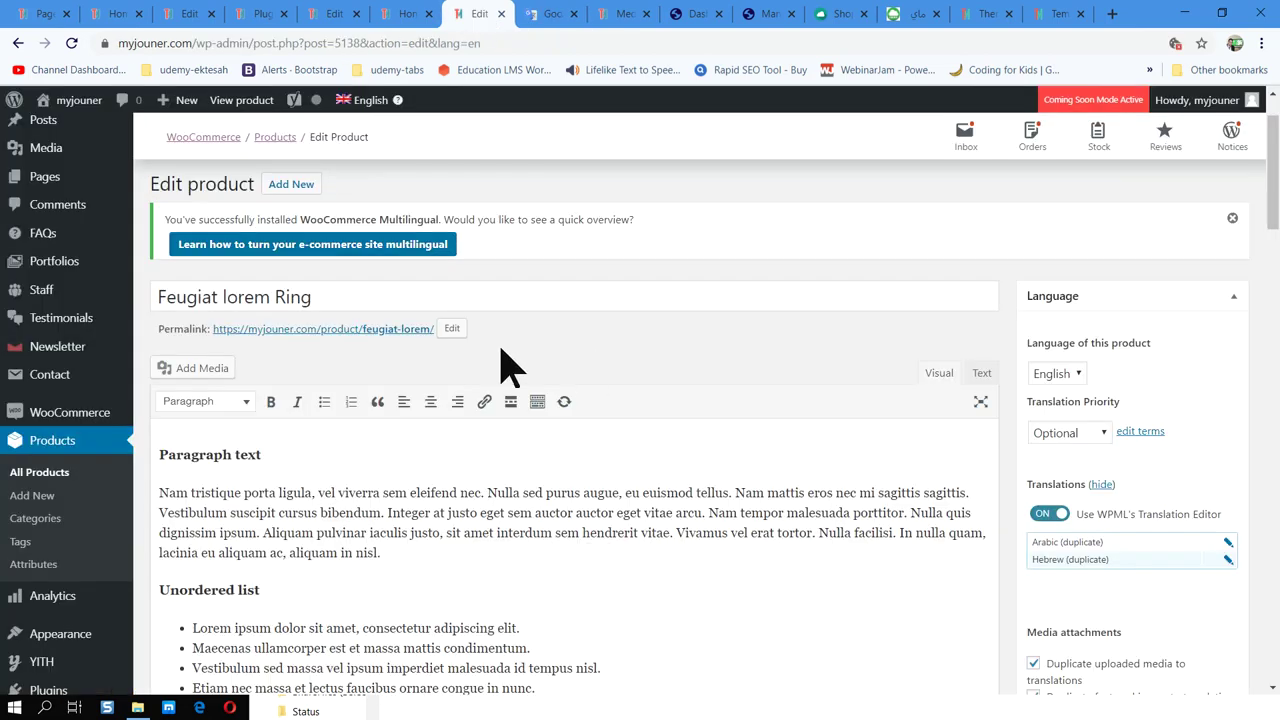
# Make the Arabic translation independent, copy and overwrite all fields from the original, and save.
pyautogui.middleClick(1228, 559)
pyautogui.middleClick(1228, 559)
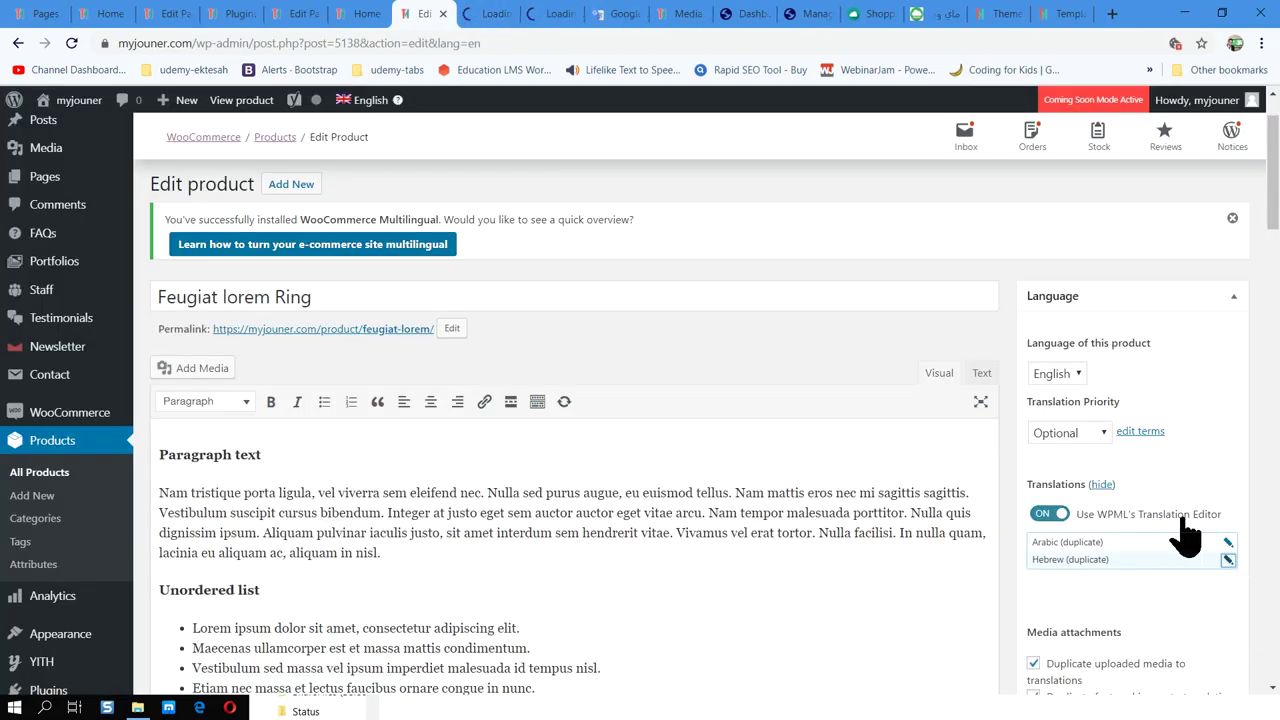
pyautogui.click(492, 14)
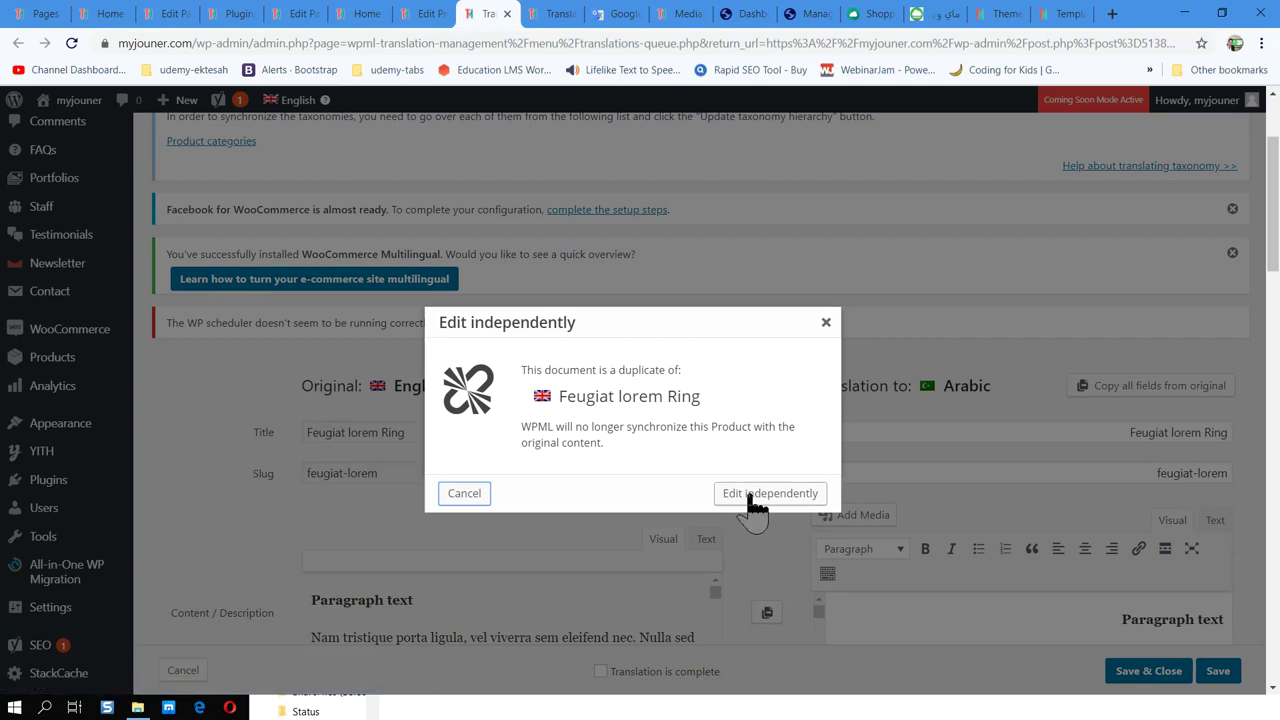
pyautogui.click(776, 497)
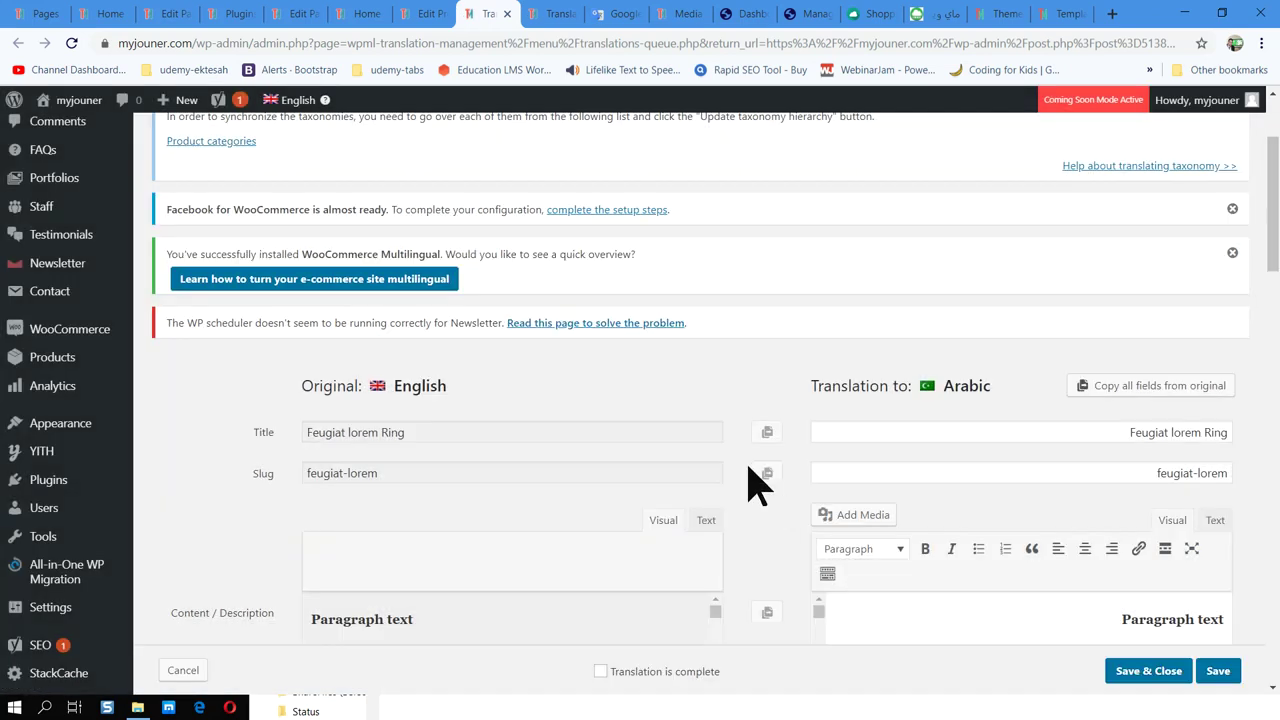
pyautogui.scroll(-2, 740, 470)
pyautogui.scroll(-3, 680, 447)
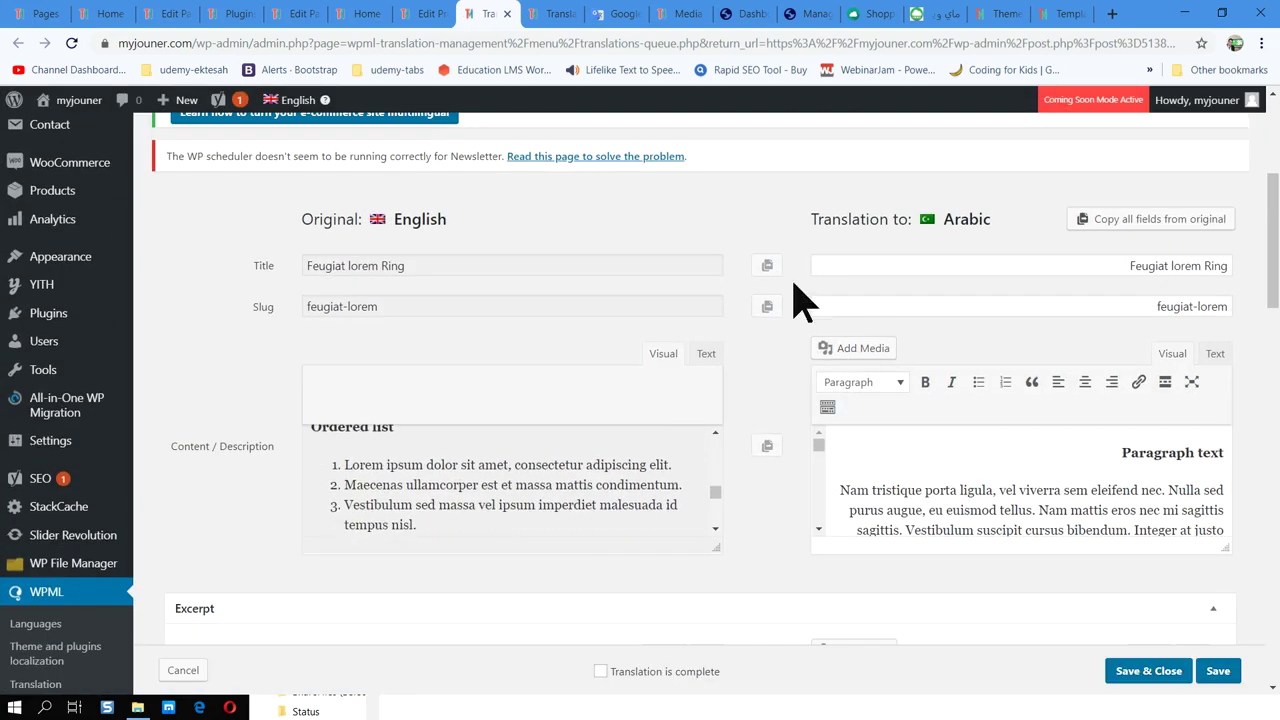
pyautogui.scroll(1, 800, 310)
pyautogui.click(1148, 310)
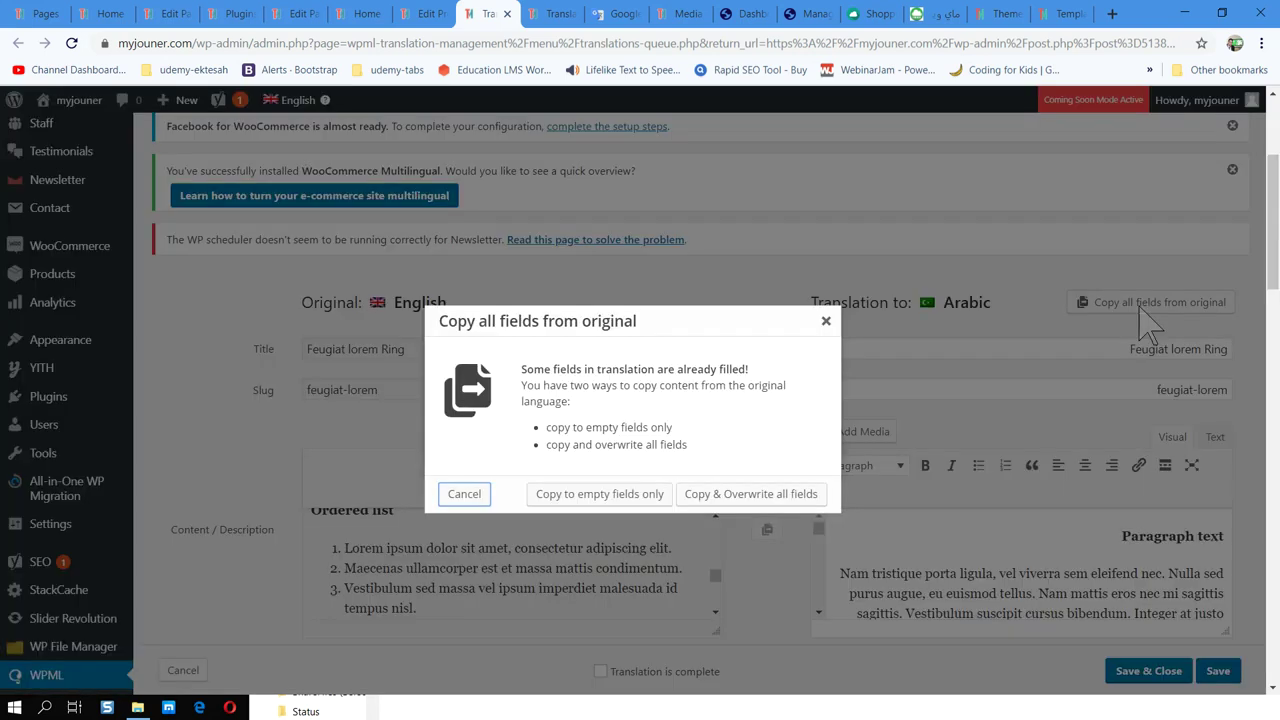
pyautogui.click(757, 500)
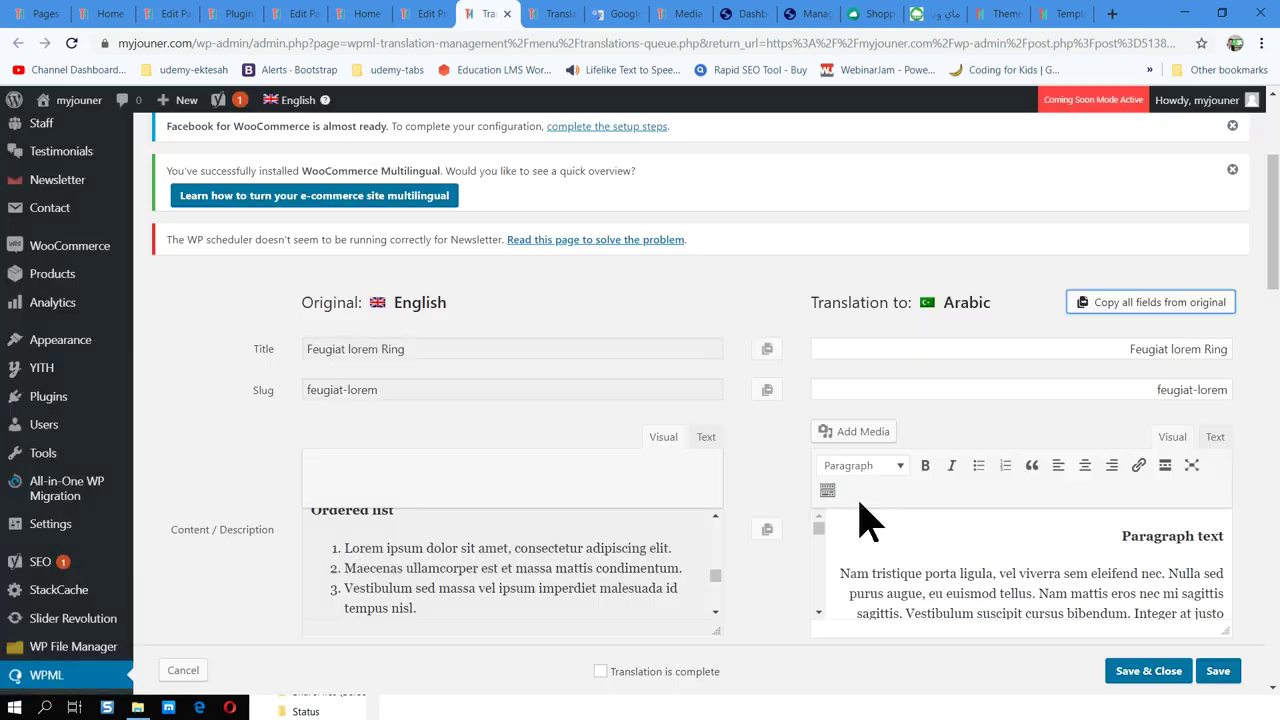
pyautogui.click(1160, 671)
# Make the Hebrew translation independent, copy and overwrite all fields from the original, and save.
pyautogui.click(562, 14)
pyautogui.click(772, 493)
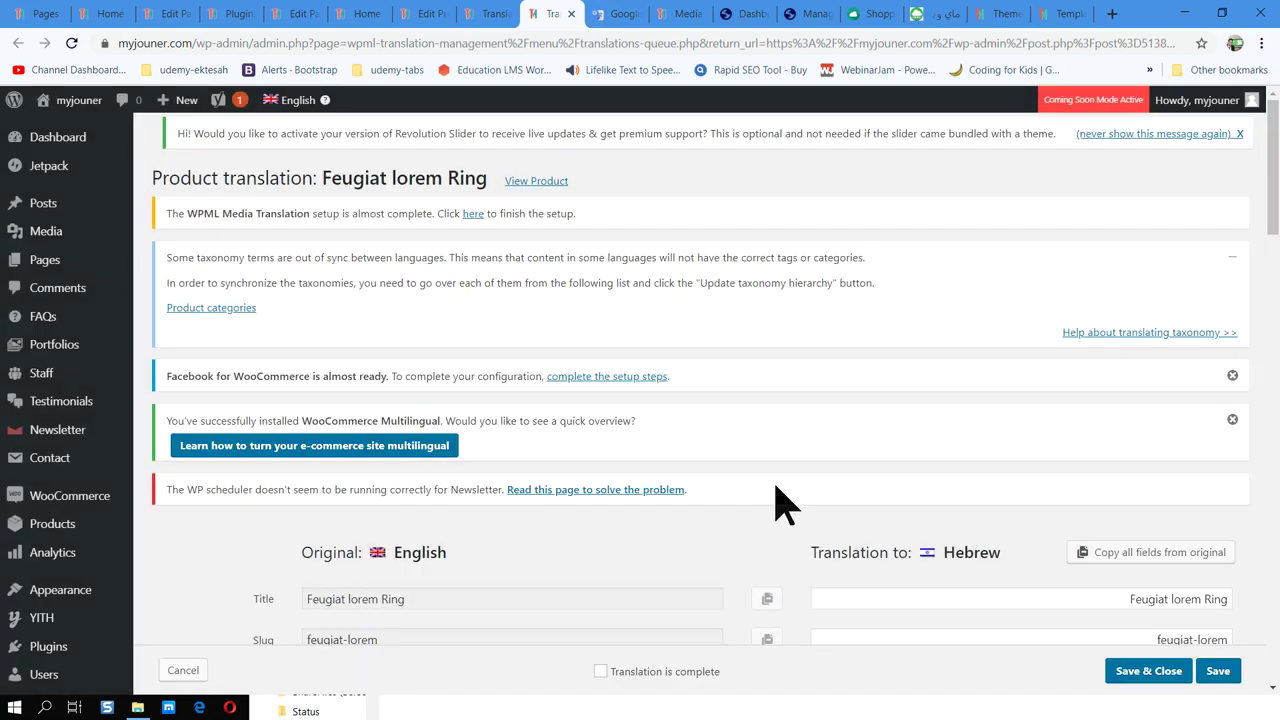
pyautogui.click(1110, 552)
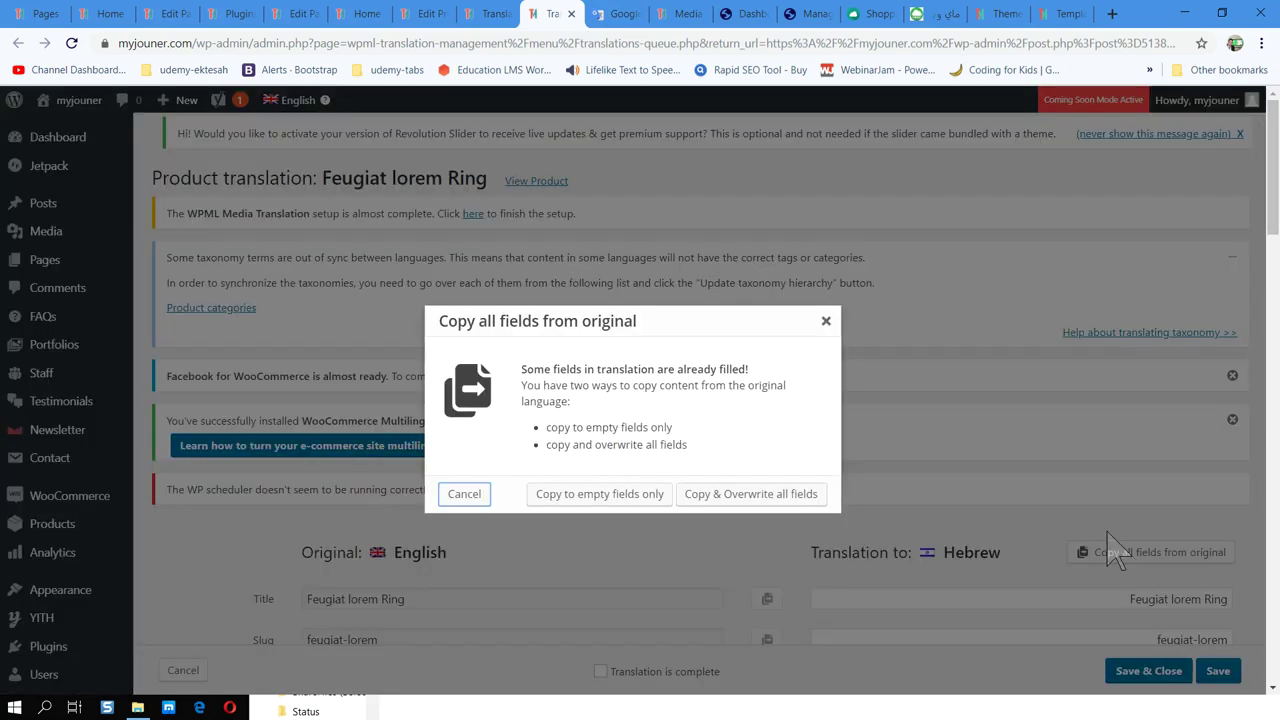
pyautogui.click(754, 498)
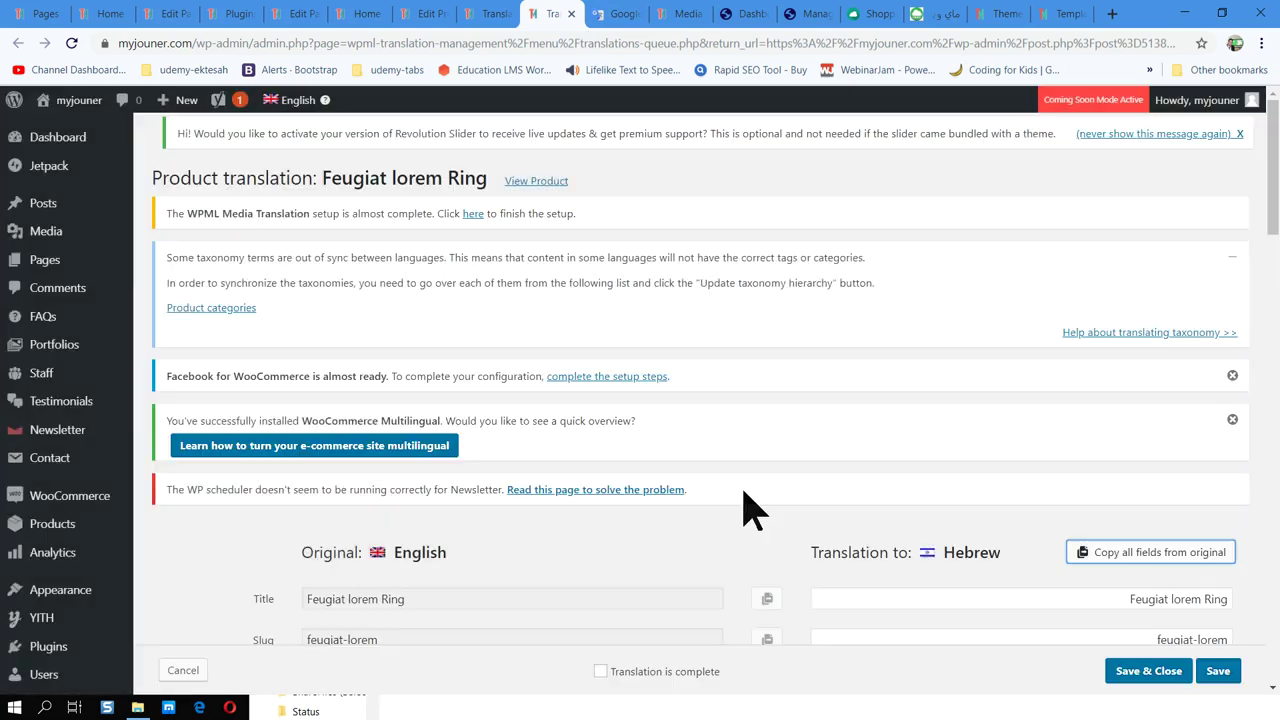
pyautogui.click(1152, 672)
# Dismiss the translation-in-progress warnings in the other product tabs.
pyautogui.click(486, 14)
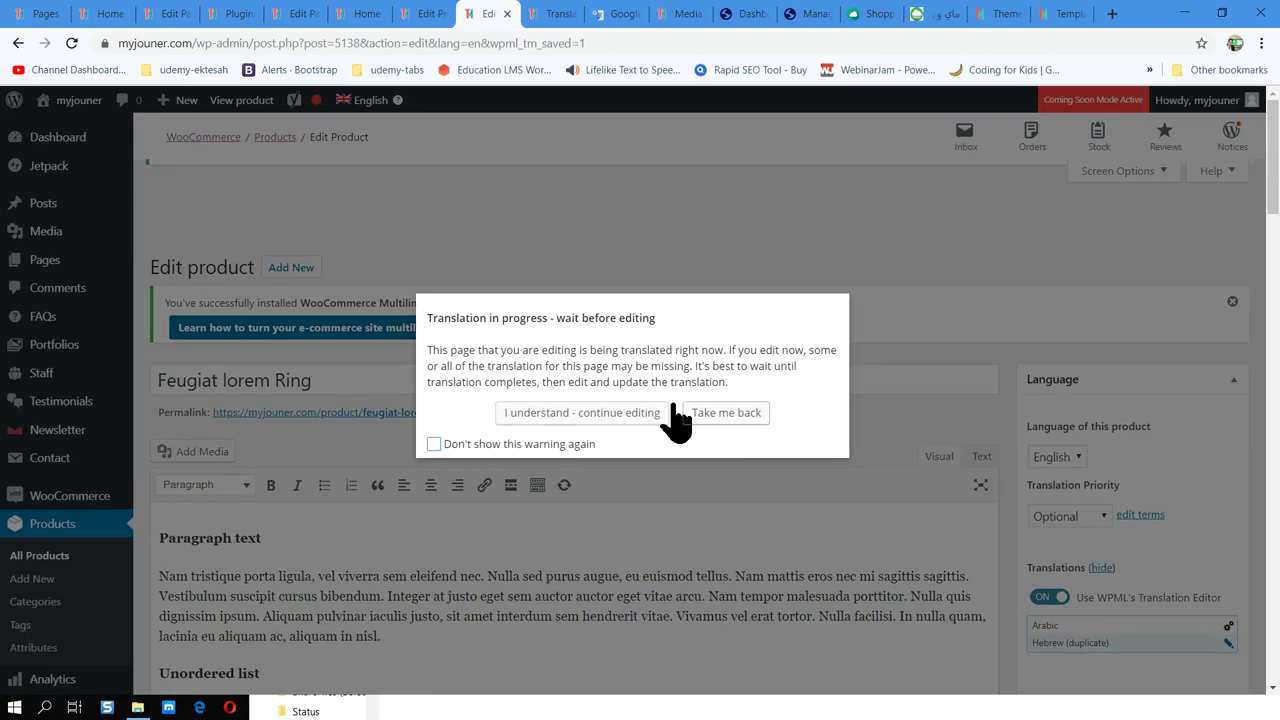
pyautogui.click(458, 444)
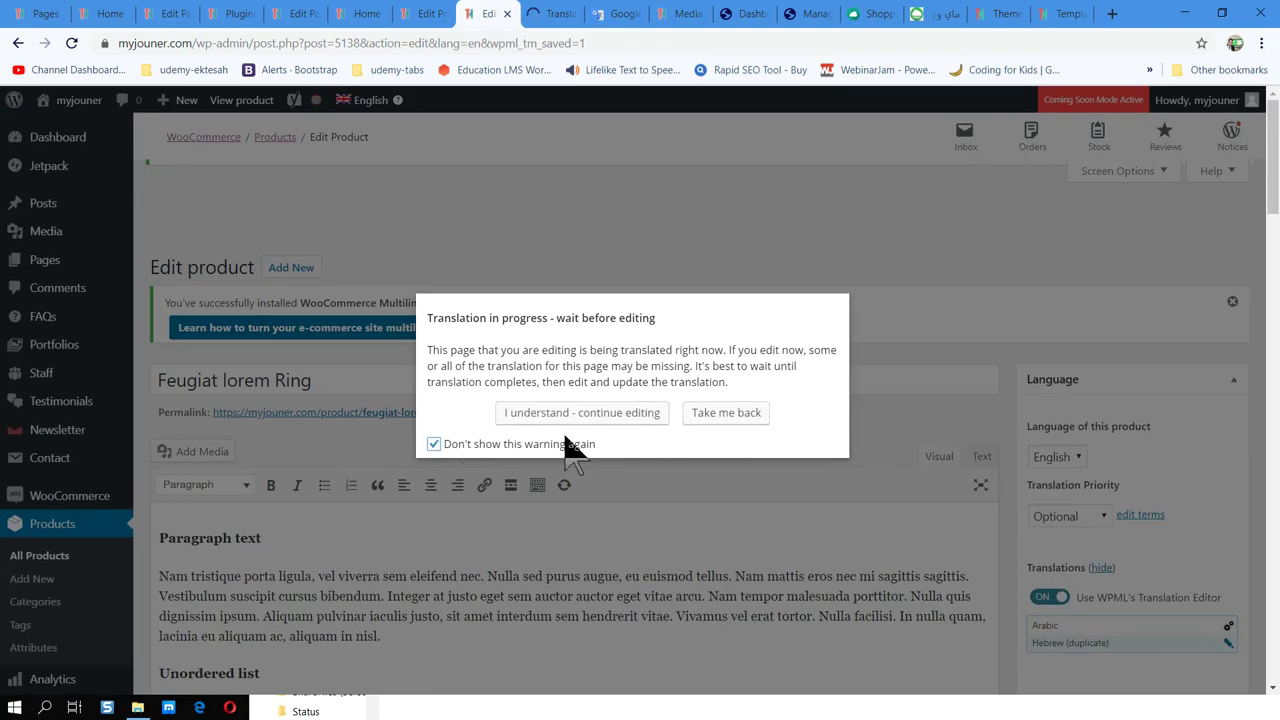
pyautogui.click(598, 416)
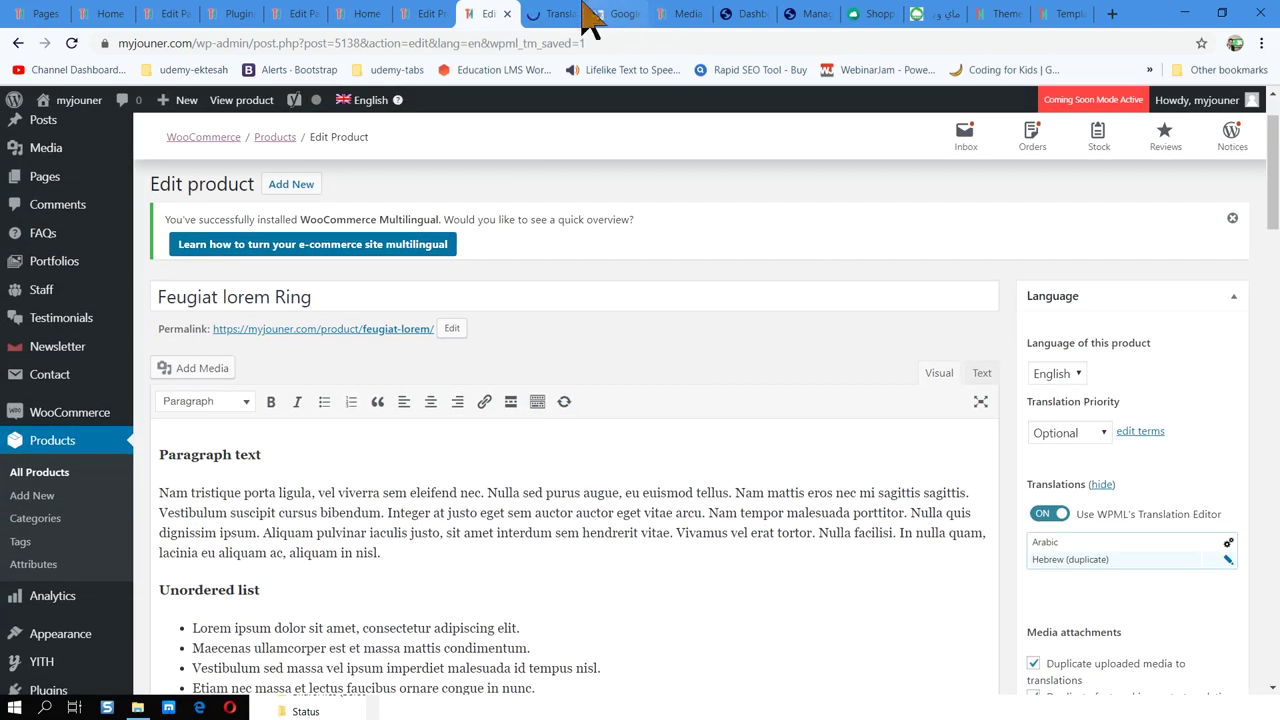
pyautogui.click(575, 14)
pyautogui.scroll(-4, 760, 500)
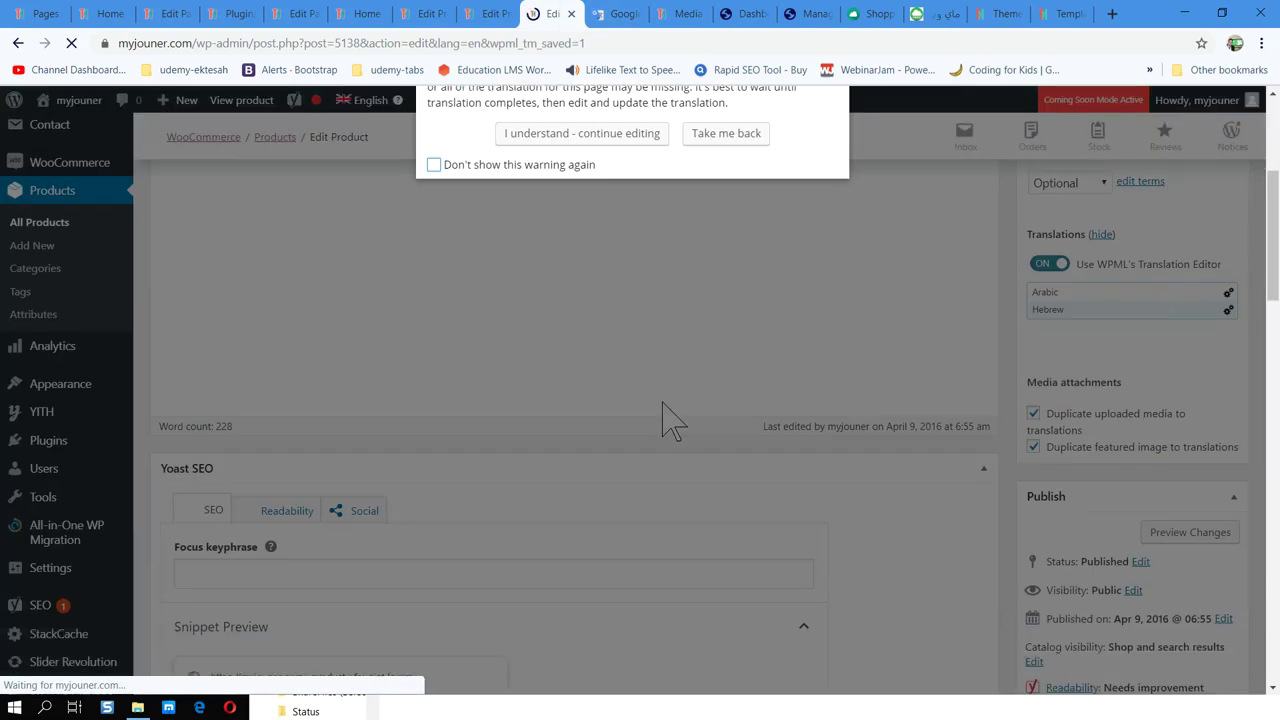
pyautogui.click(582, 133)
pyautogui.scroll(3, 725, 428)
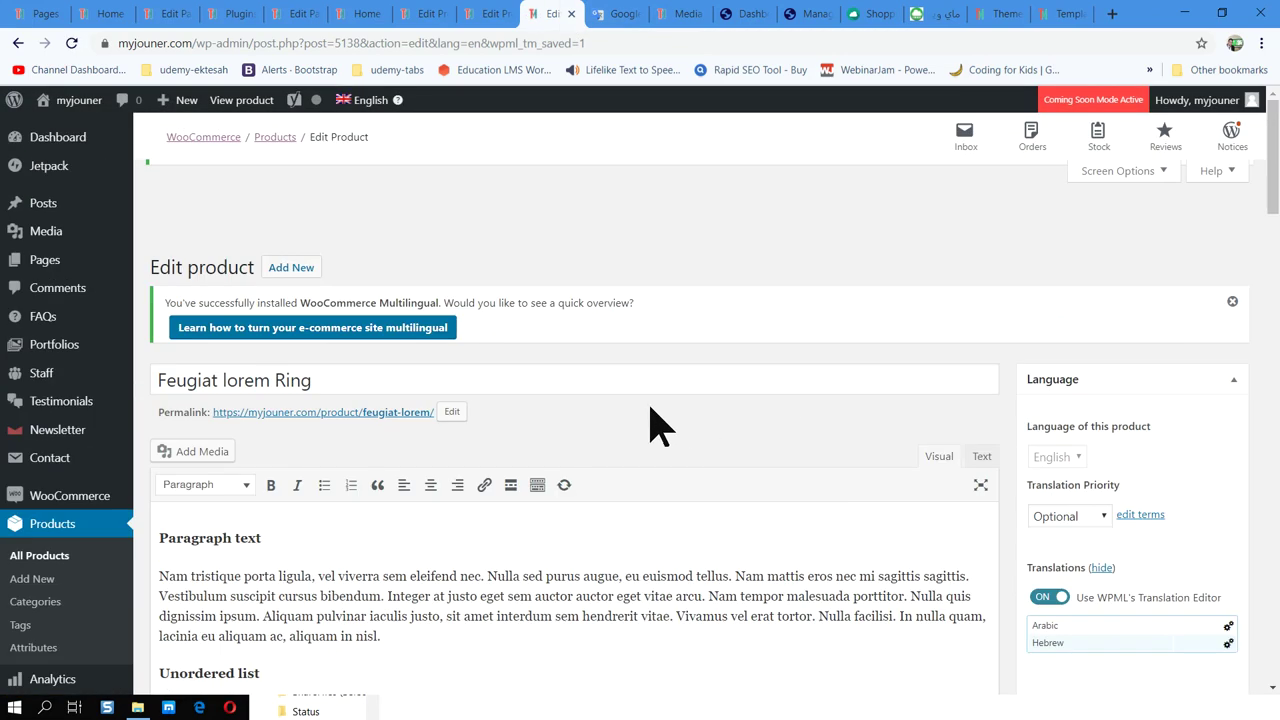
pyautogui.scroll(-2, 690, 400)
# Check the ring's translation status, then open the All Products list.
pyautogui.click(505, 20)
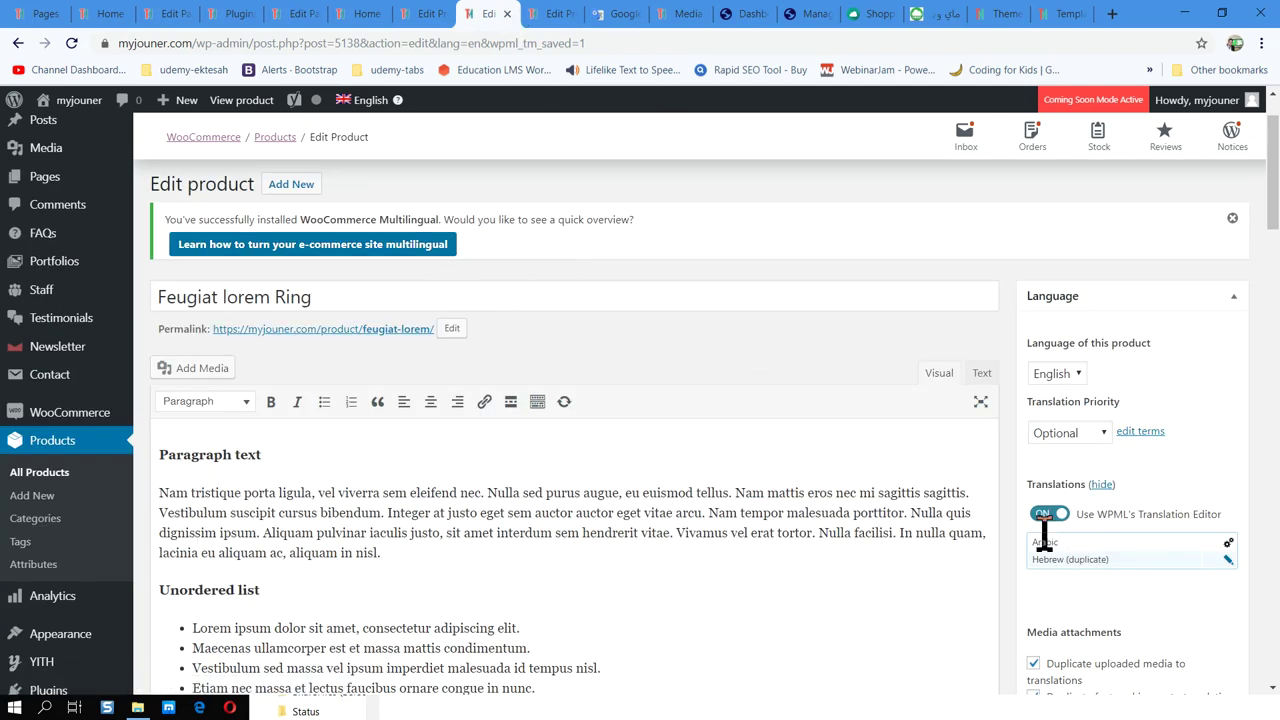
pyautogui.click(560, 15)
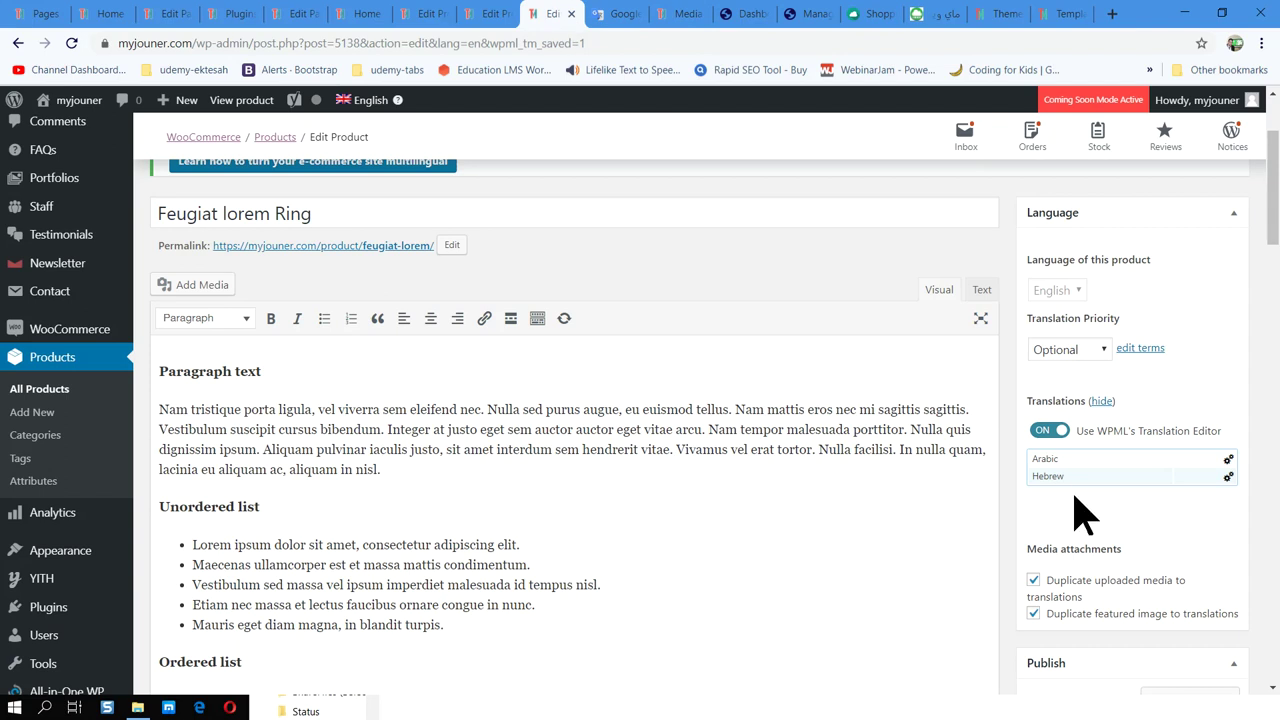
pyautogui.scroll(2, 814, 320)
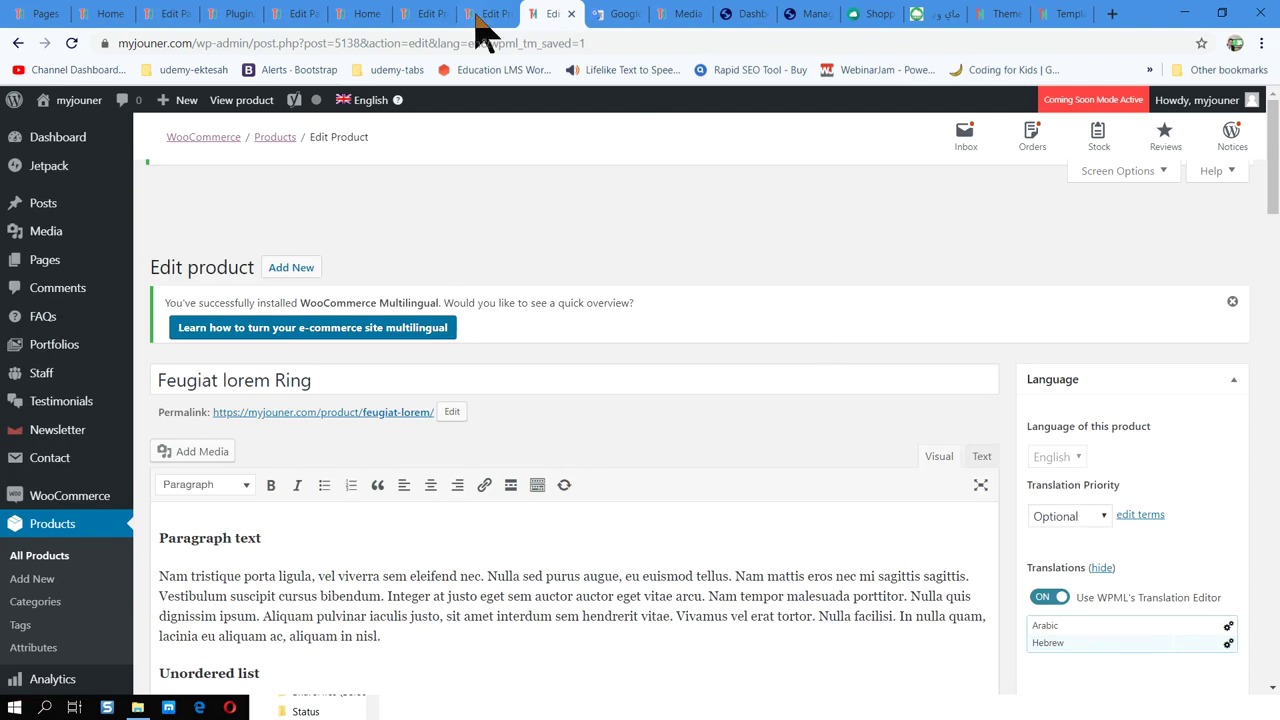
pyautogui.click(490, 14)
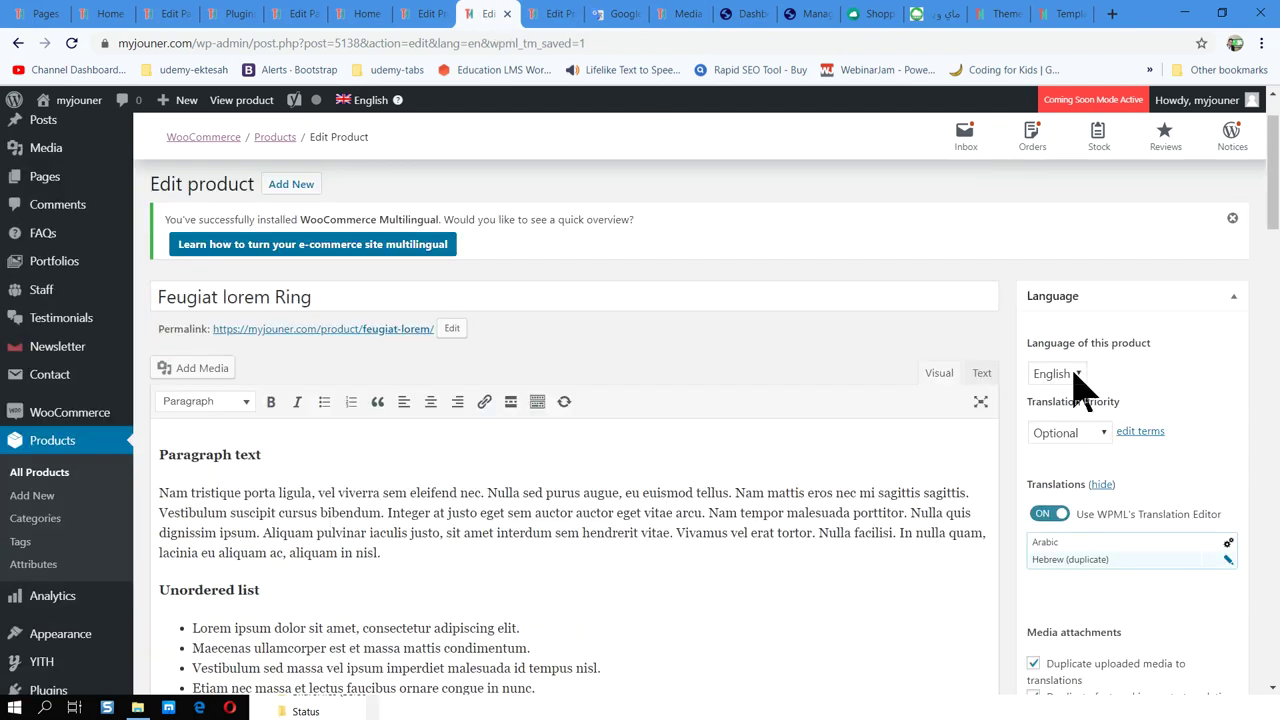
pyautogui.click(55, 483)
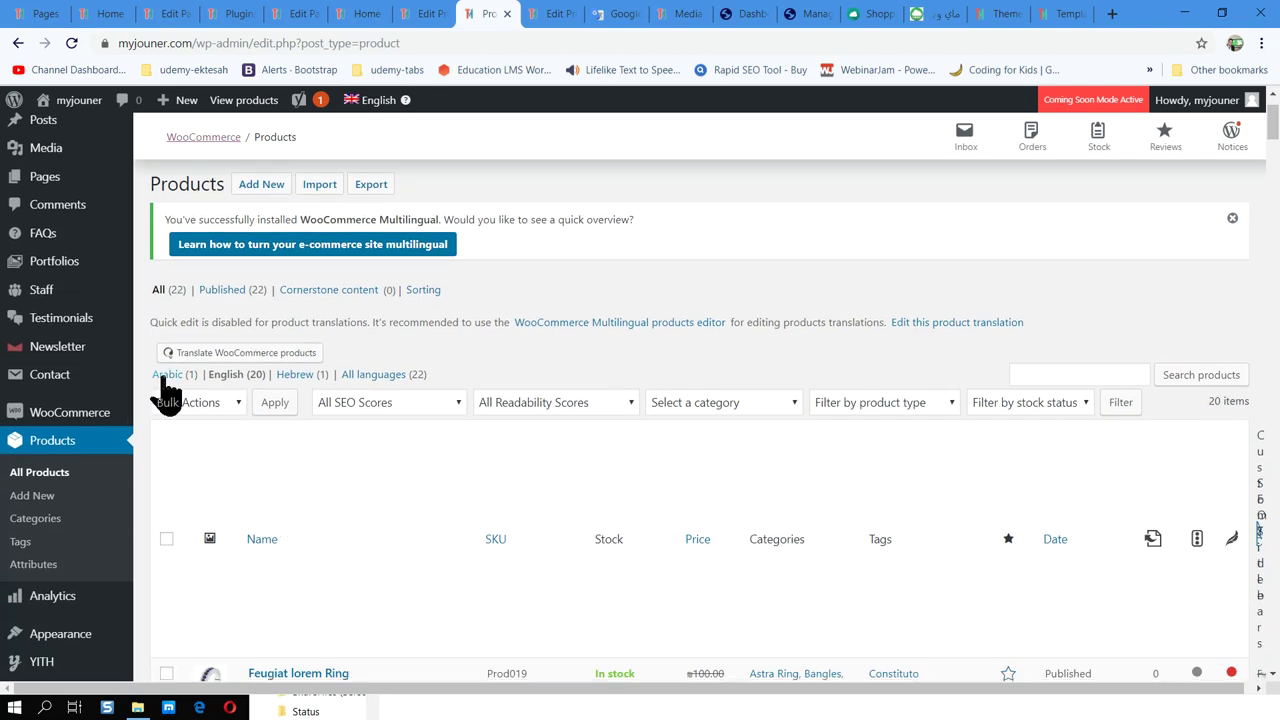
# Open the Arabic products list in a new tab and edit the Hebrew Feugiat lorem Ring.
pyautogui.rightClick(168, 376)
pyautogui.click(210, 390)
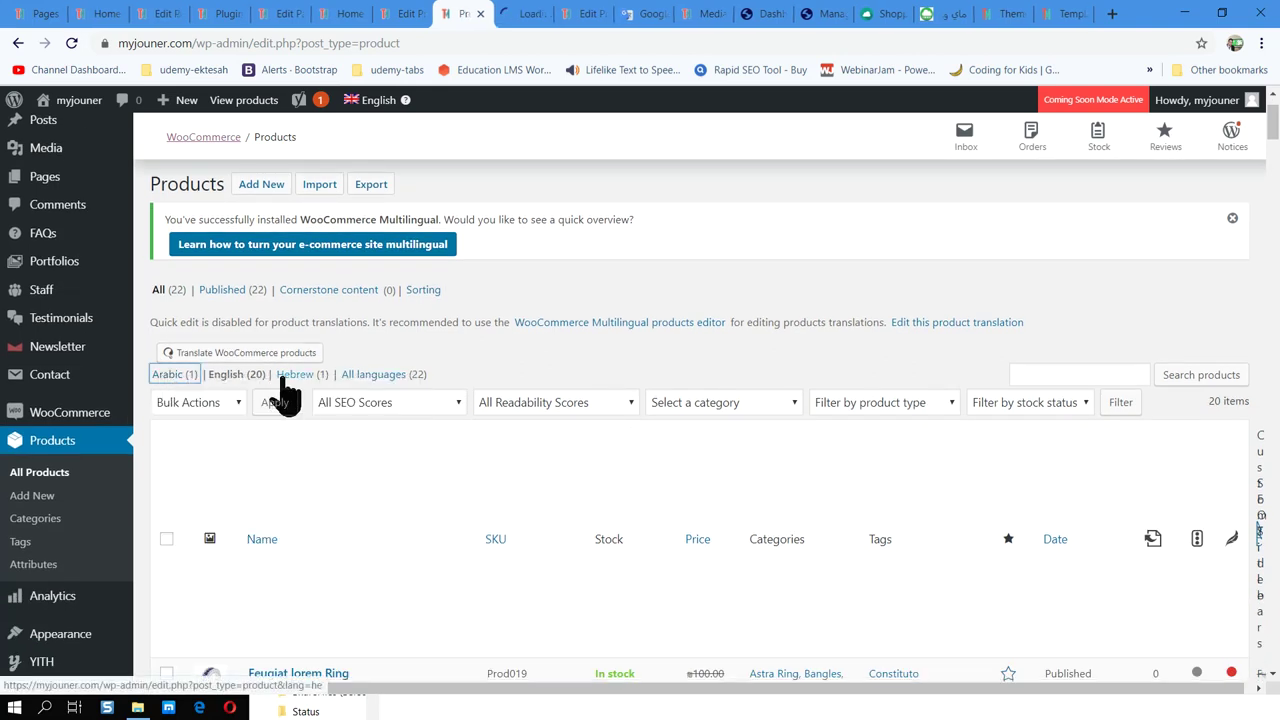
pyautogui.click(290, 376)
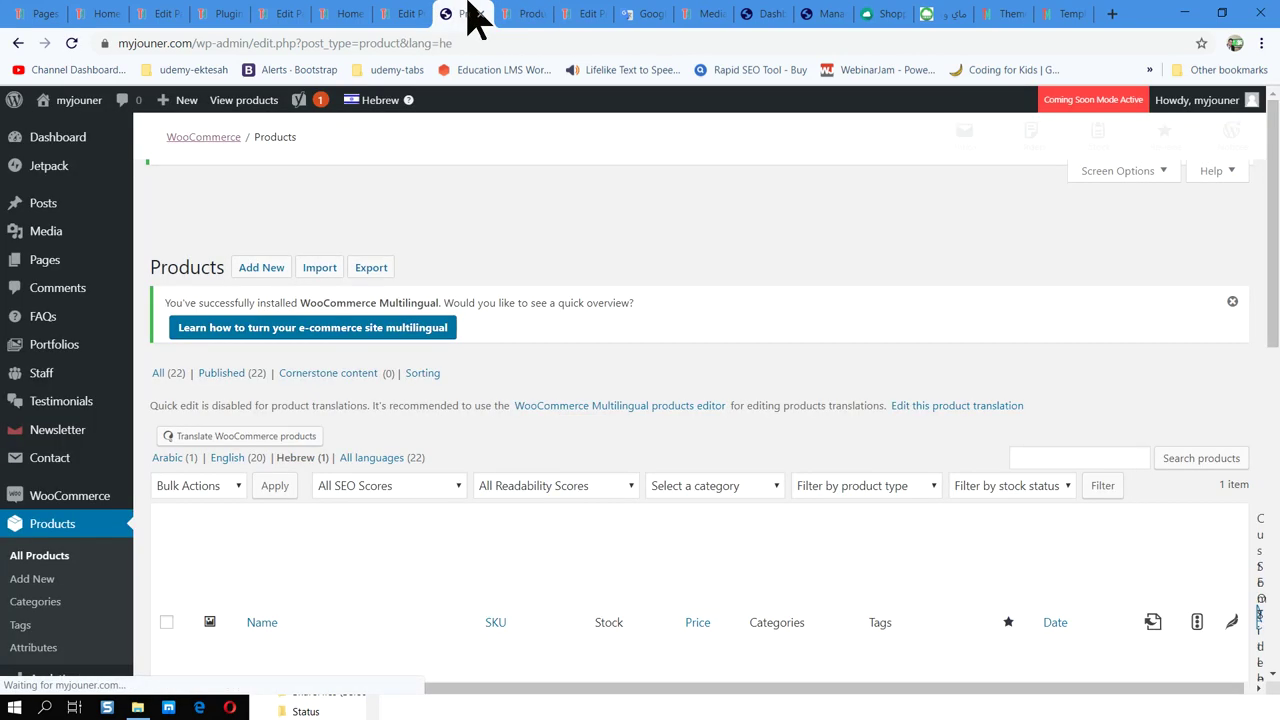
pyautogui.scroll(-3, 786, 463)
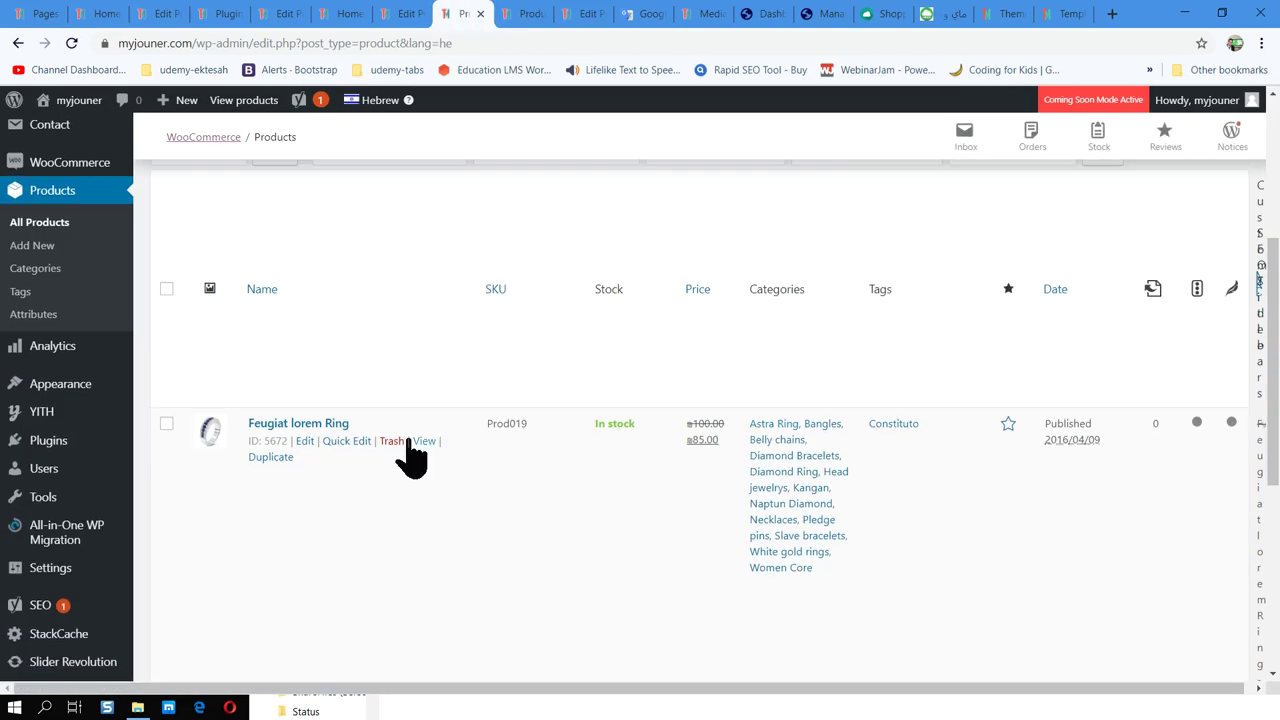
pyautogui.scroll(-1, 308, 405)
pyautogui.scroll(3, 371, 366)
pyautogui.doubleClick(300, 373)
pyautogui.scroll(-2, 340, 600)
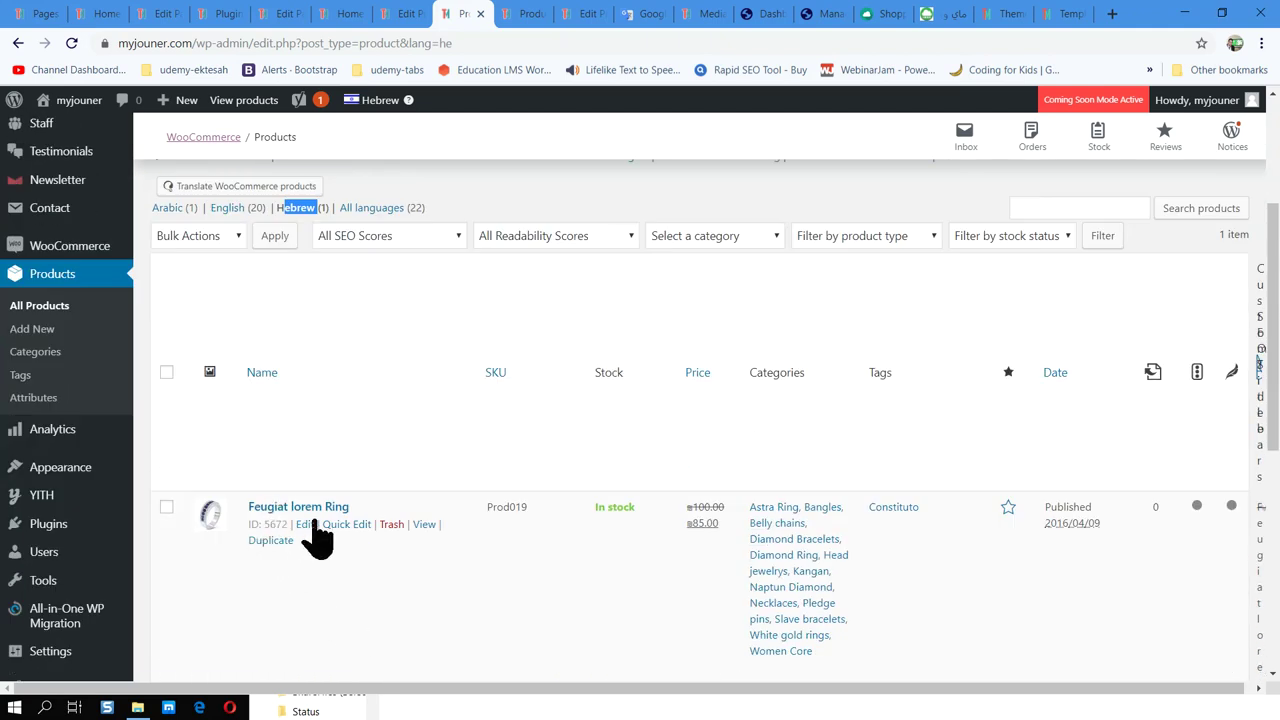
pyautogui.click(305, 524)
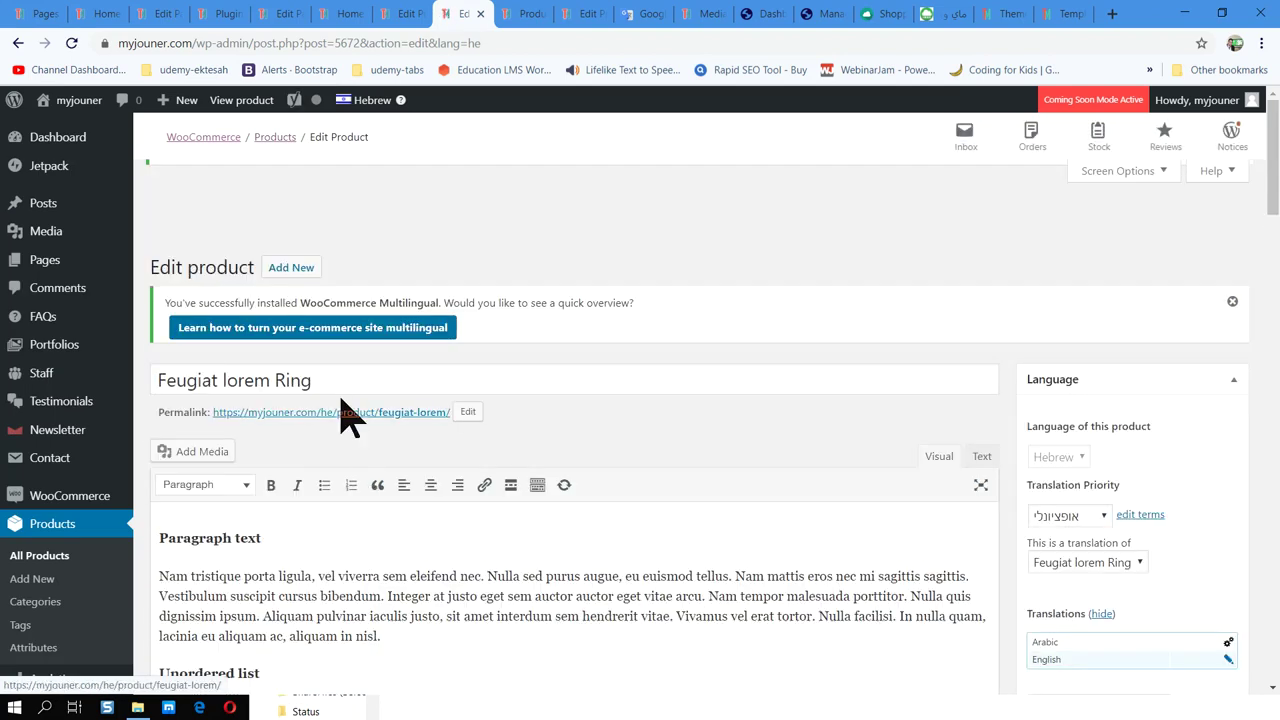
# Retitle the Hebrew product 'טבעת FEUGIAT LOREM' and update it.
pyautogui.click(343, 386)
pyautogui.hotkey('ctrl', 'a')
pyautogui.hotkey('ctrl', 'v')
pyautogui.hotkey('ctrl', 'a')
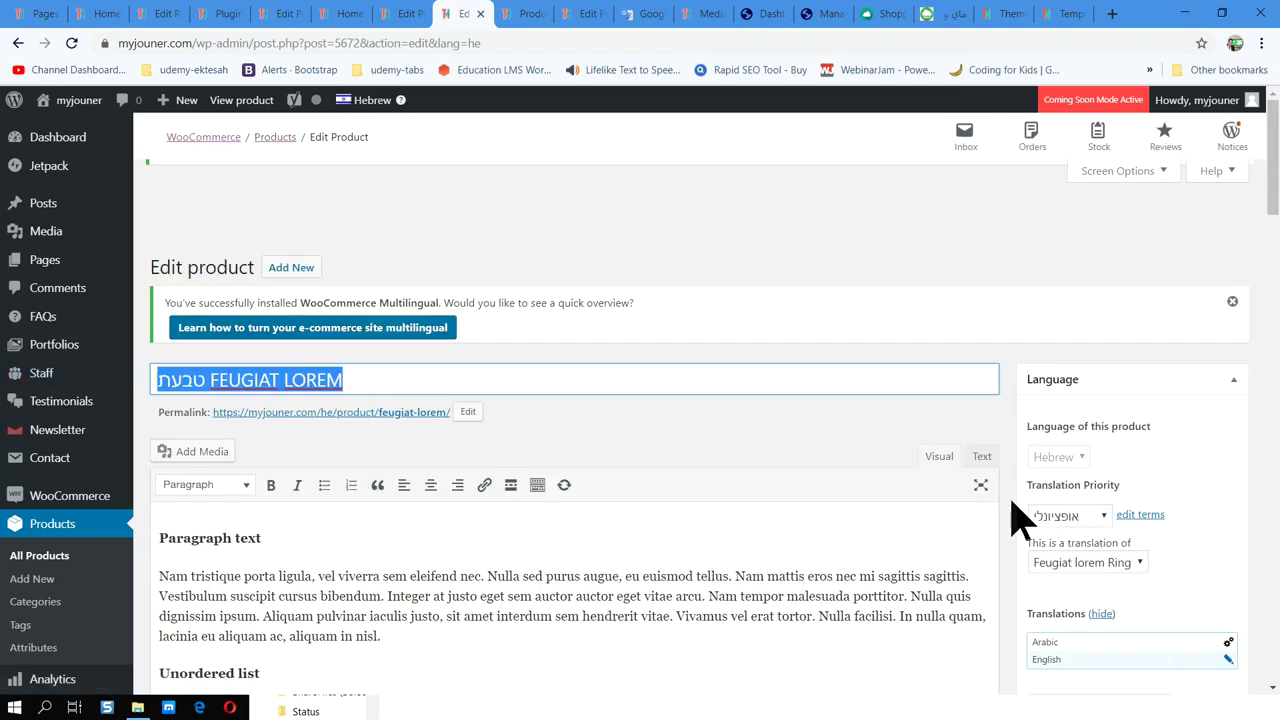
pyautogui.scroll(-5, 1000, 514)
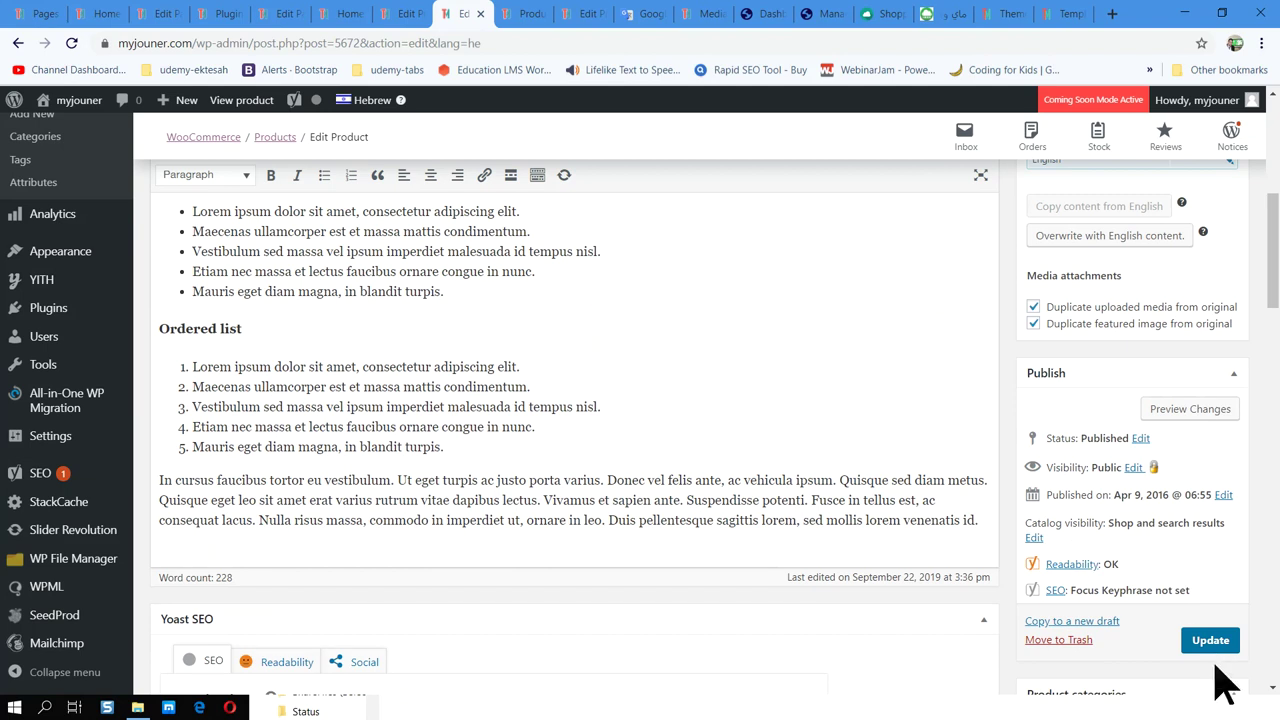
pyautogui.click(1200, 641)
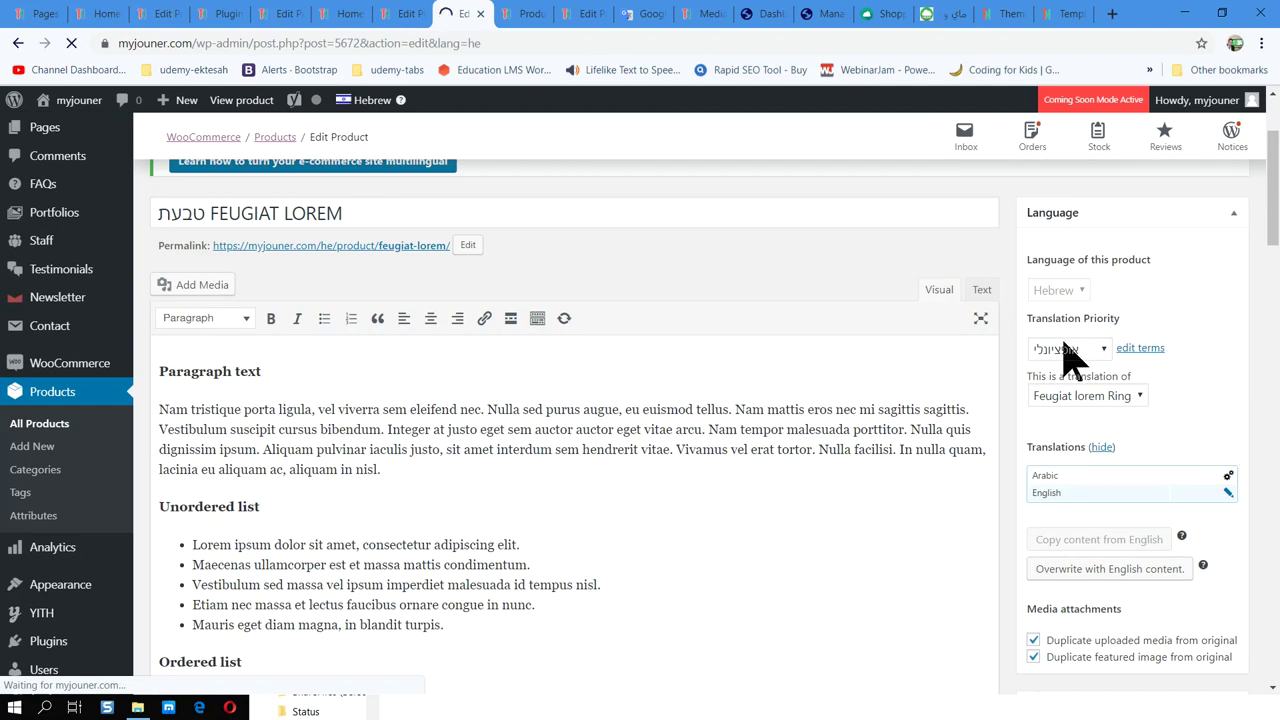
pyautogui.click(537, 13)
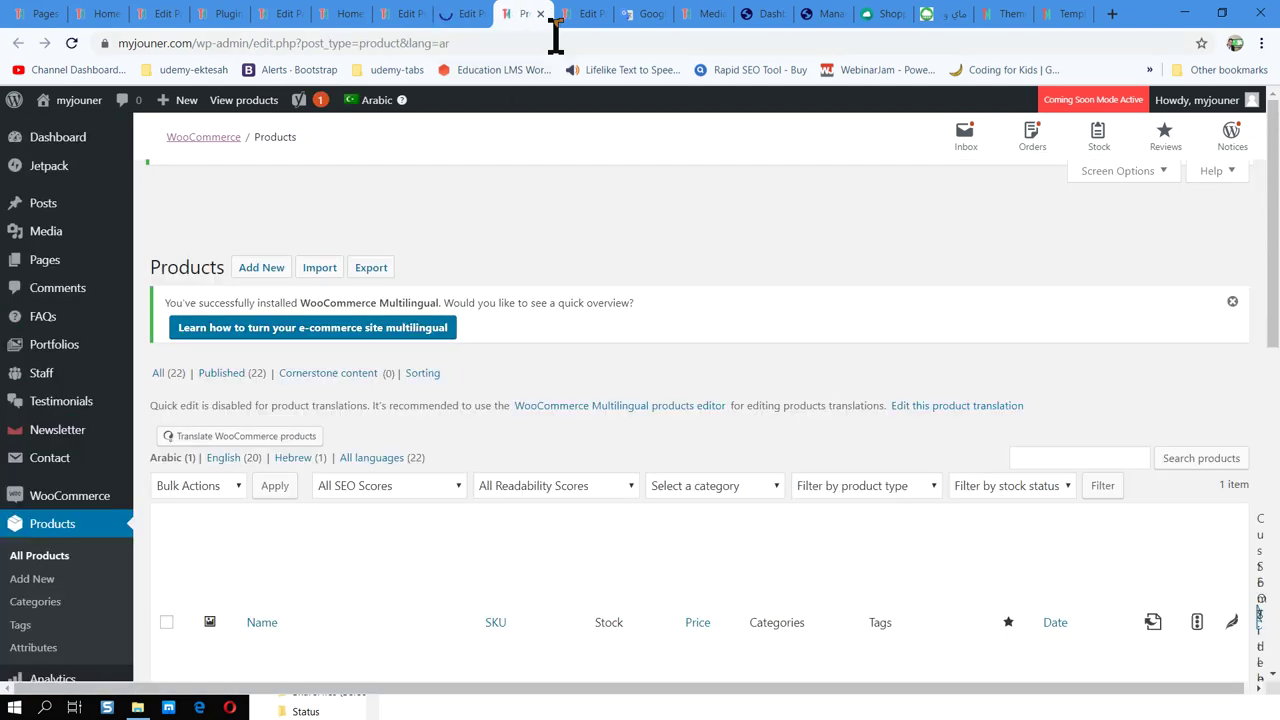
# Open the Arabic Feugiat lorem Ring from the Arabic products list for editing.
pyautogui.click(592, 14)
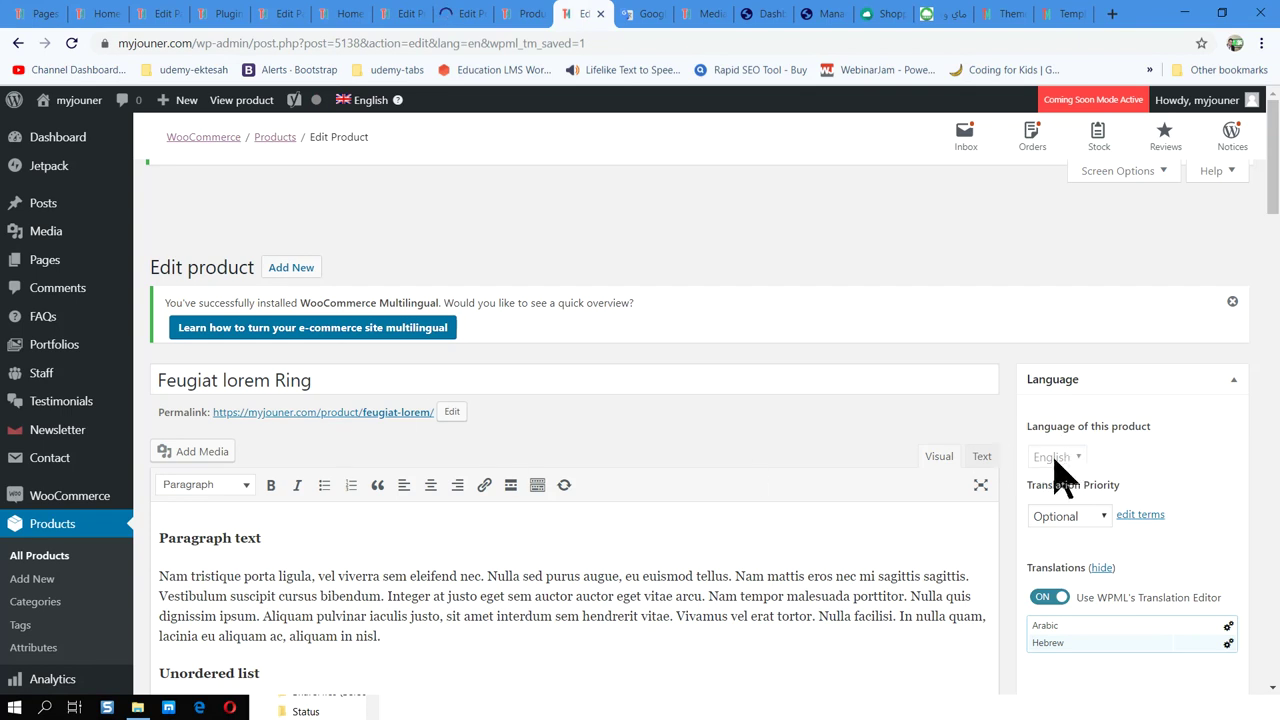
pyautogui.scroll(-1, 770, 410)
pyautogui.click(530, 14)
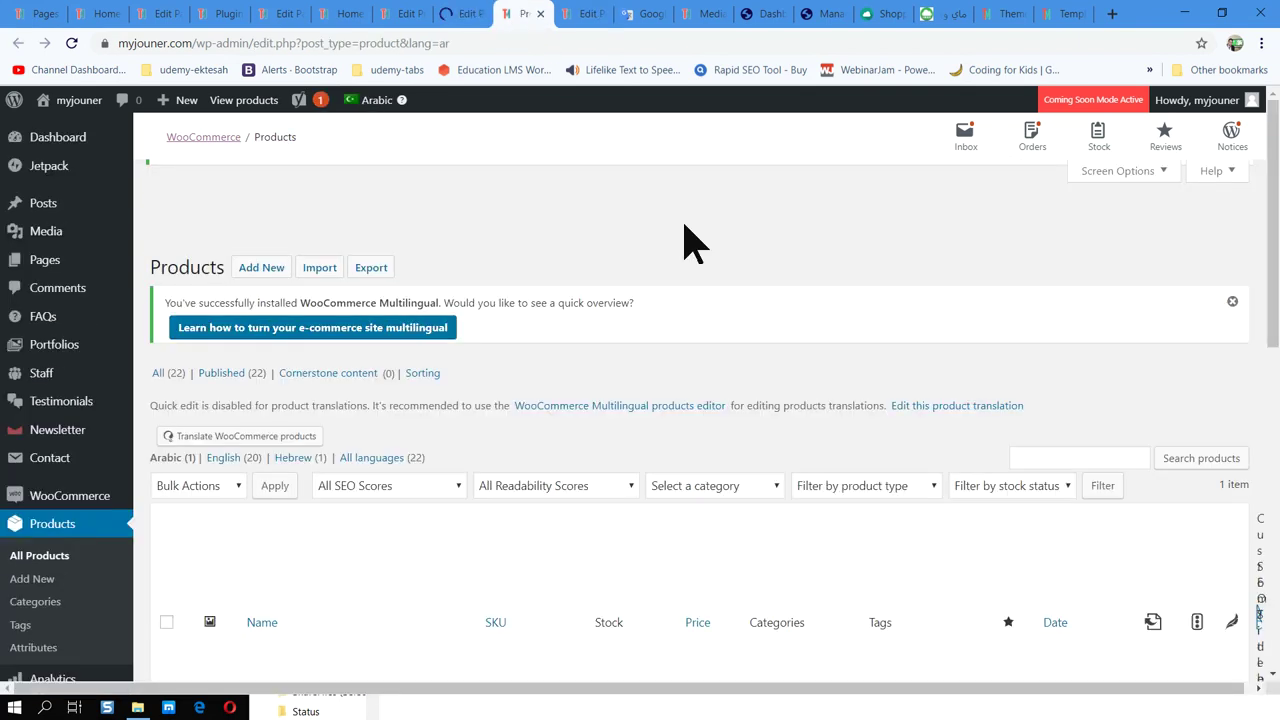
pyautogui.scroll(-3, 323, 477)
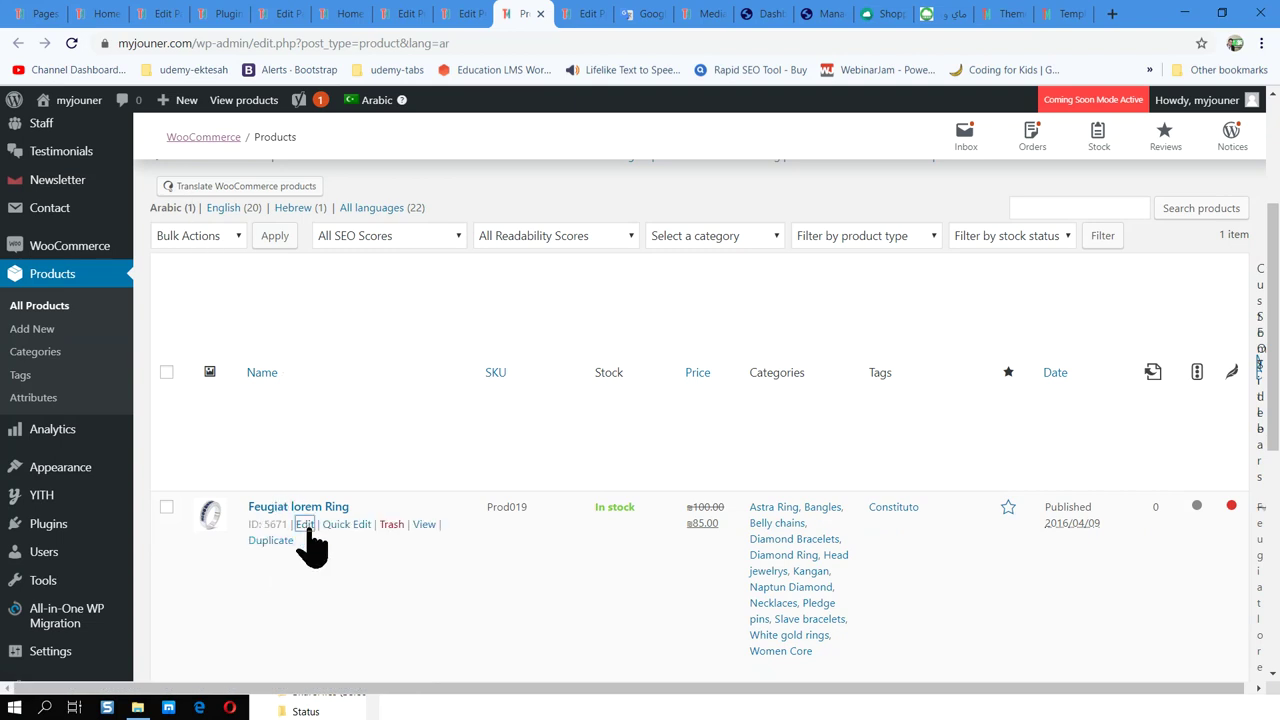
pyautogui.click(304, 525)
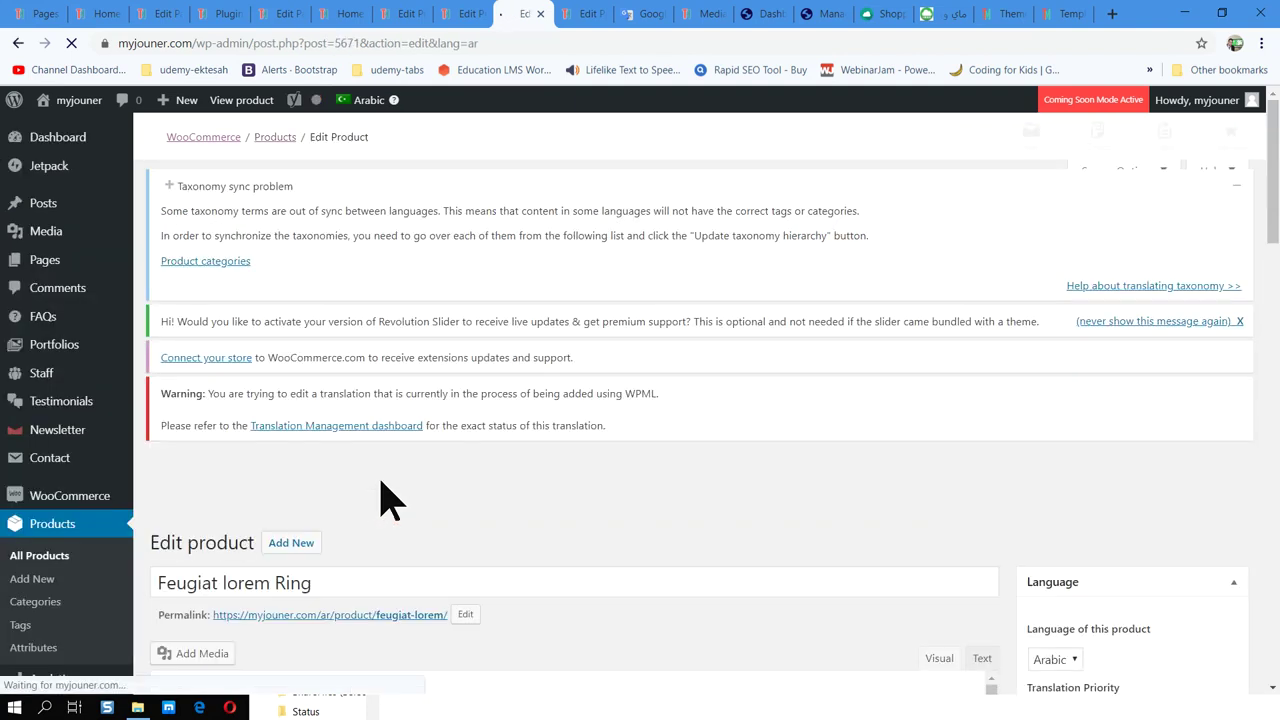
# Replace the English title with 'خاتم لورم فيوجاتي' and update the product.
pyautogui.scroll(-3, 380, 500)
pyautogui.tripleClick(190, 214)
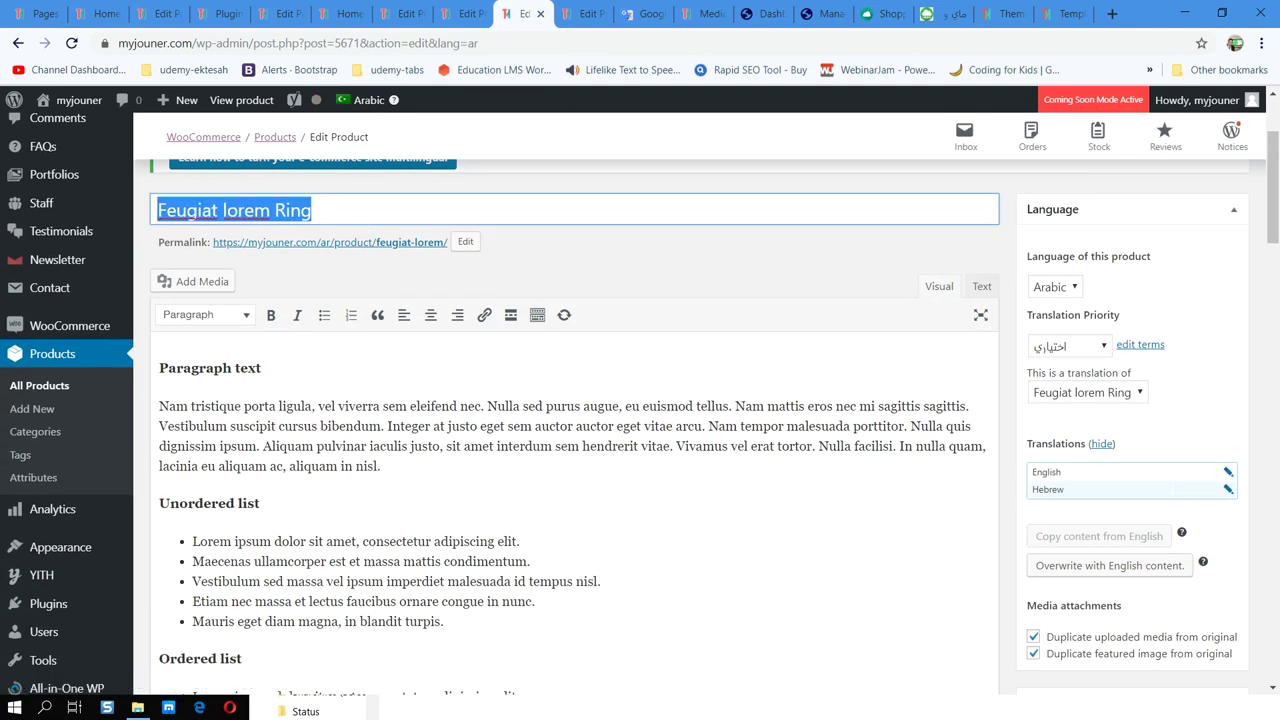
pyautogui.press('BackSpace')
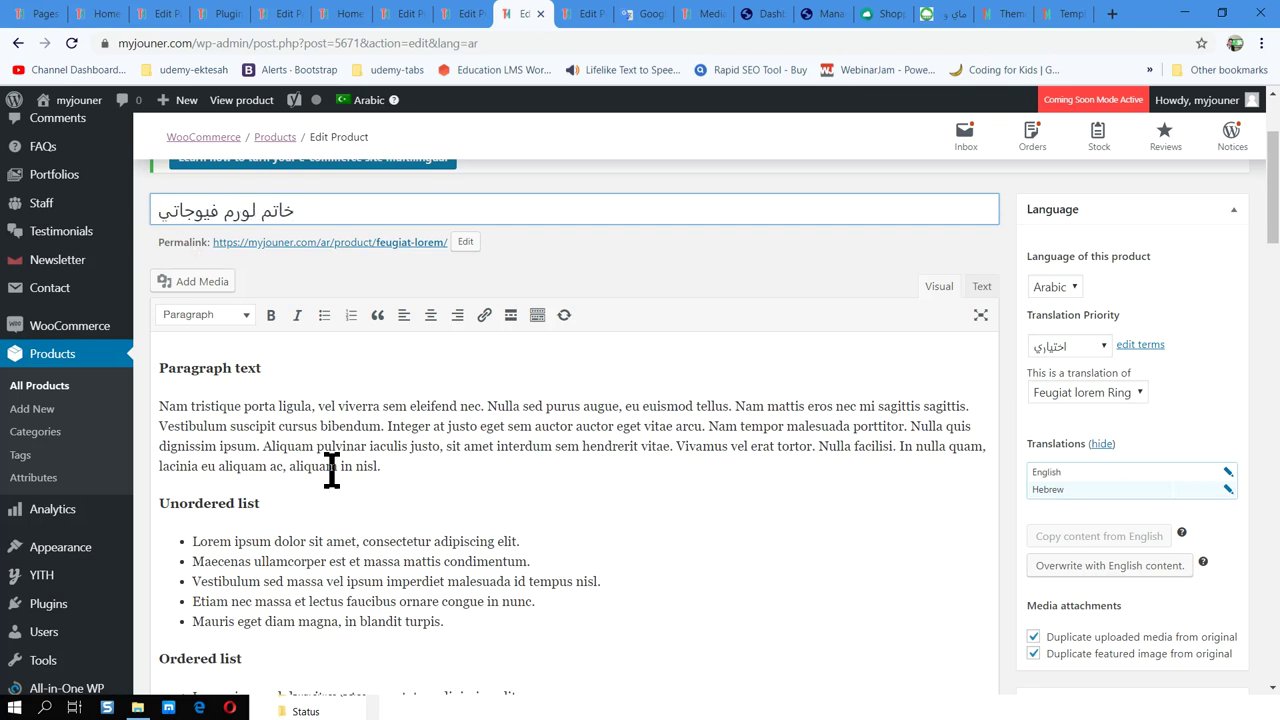
pyautogui.scroll(2, 871, 343)
pyautogui.scroll(-4, 1230, 615)
pyautogui.scroll(-4, 1230, 615)
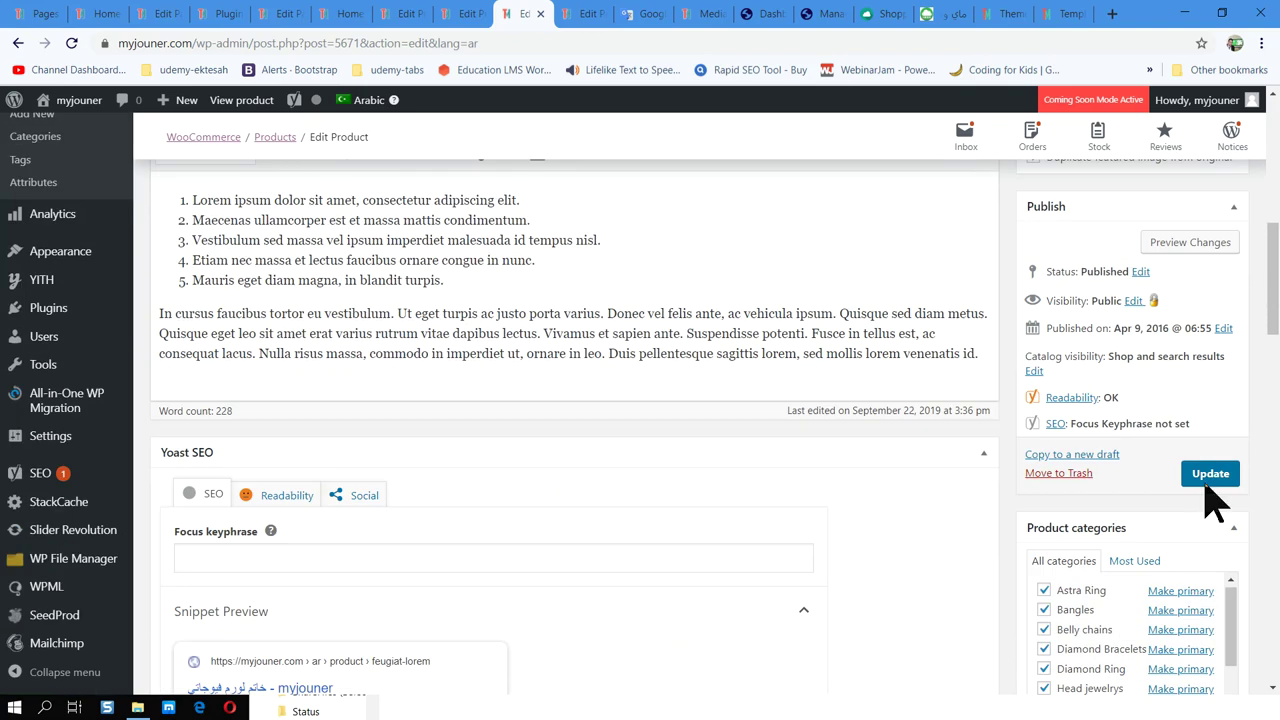
pyautogui.click(1214, 476)
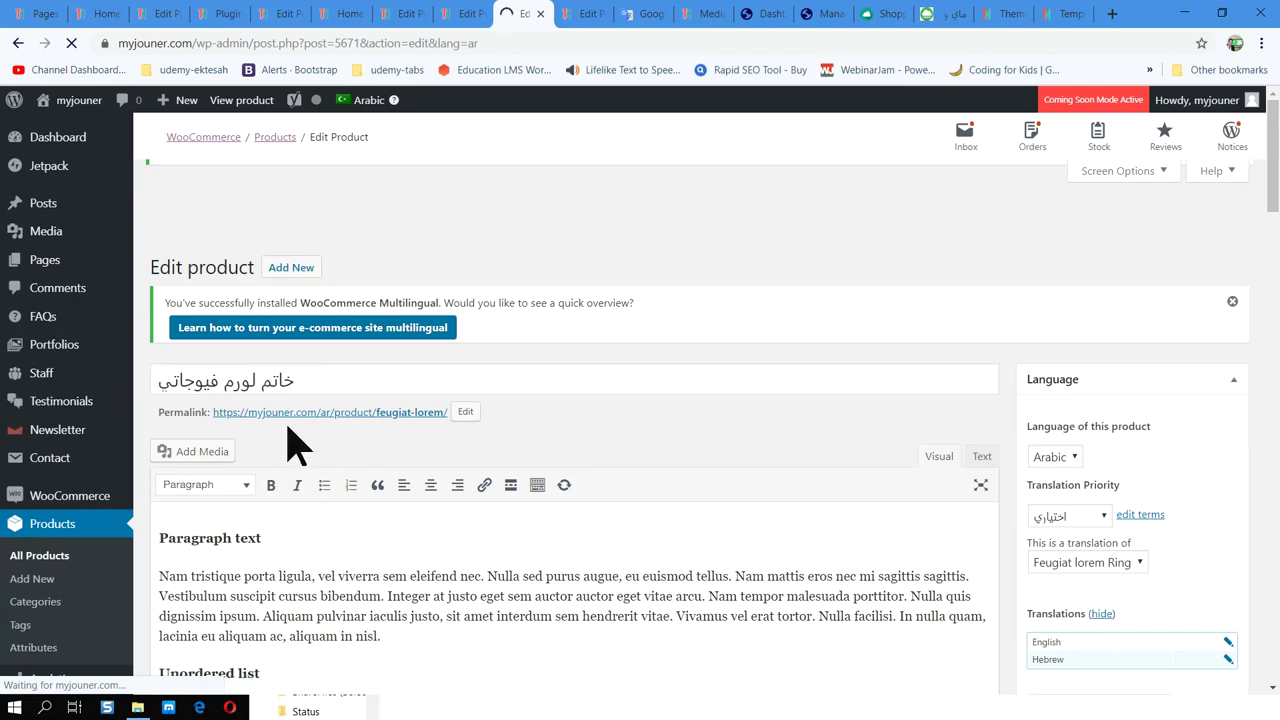
# Check the permalink stays /ar/product/feugiat-lorem/.
pyautogui.moveTo(249, 380); pyautogui.dragTo(57, 380)
pyautogui.scroll(-2, 1140, 420)
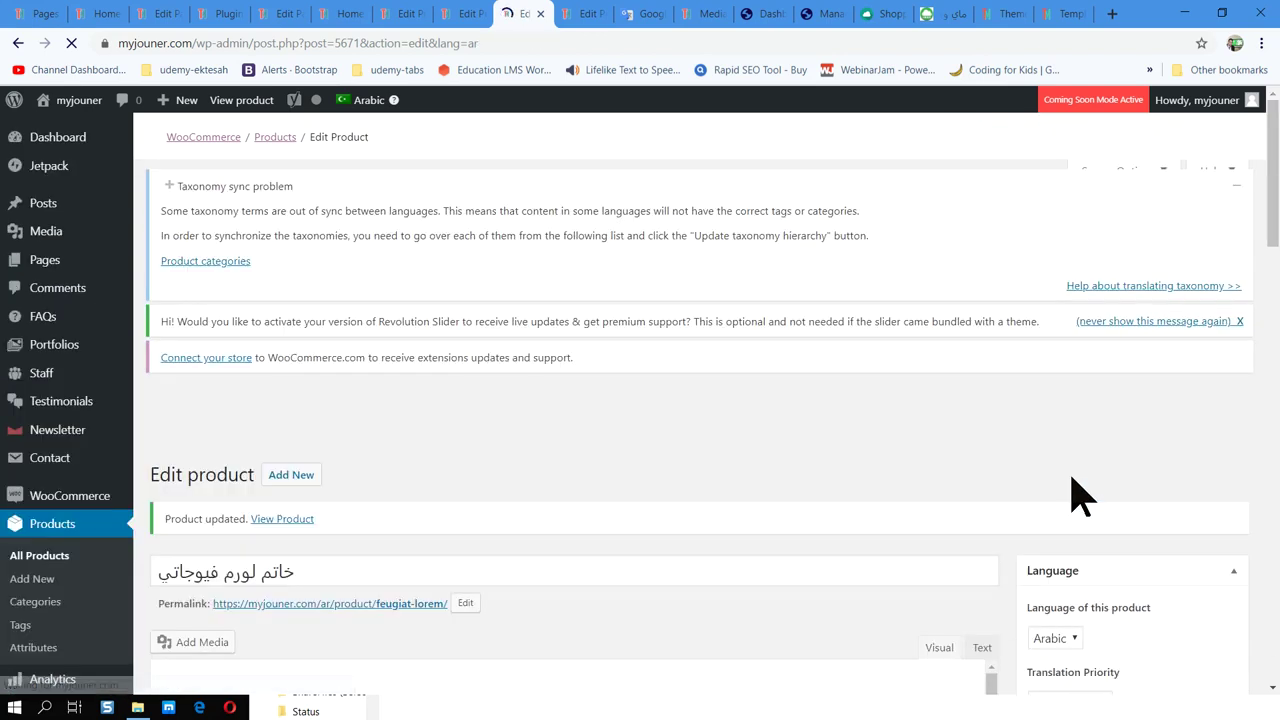
pyautogui.scroll(-4, 1077, 480)
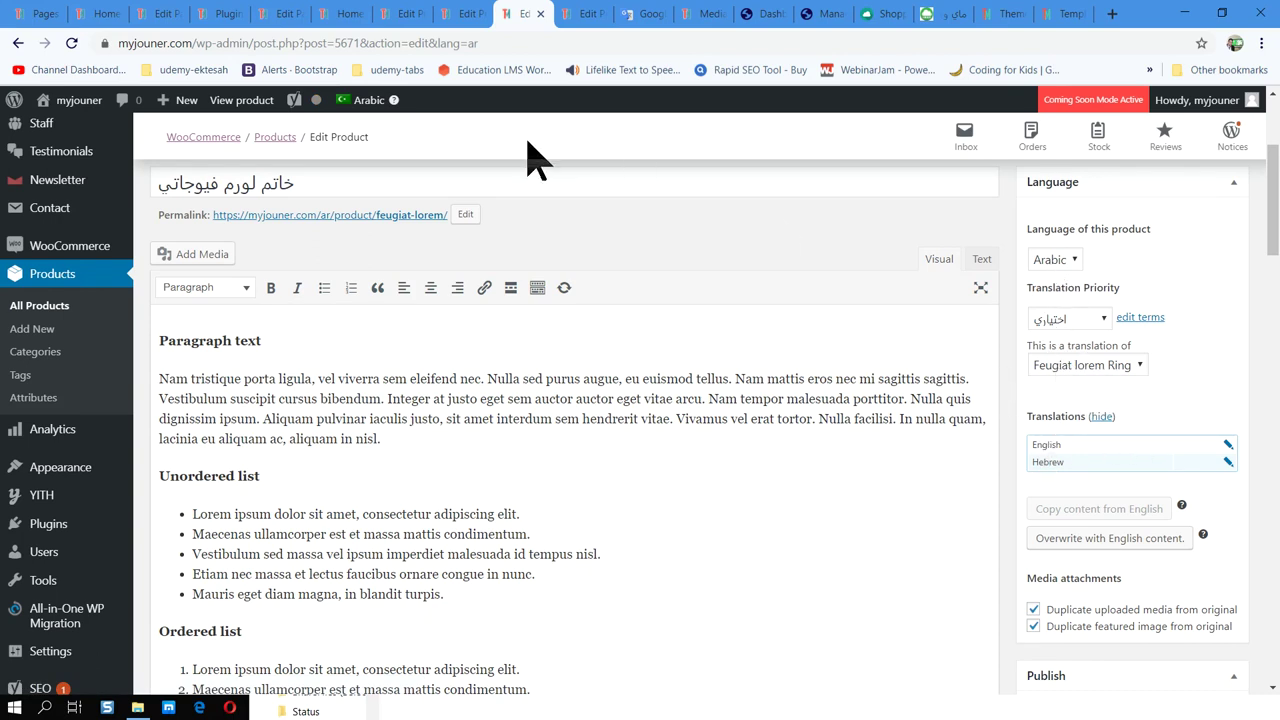
pyautogui.moveTo(370, 220); pyautogui.dragTo(371, 234)
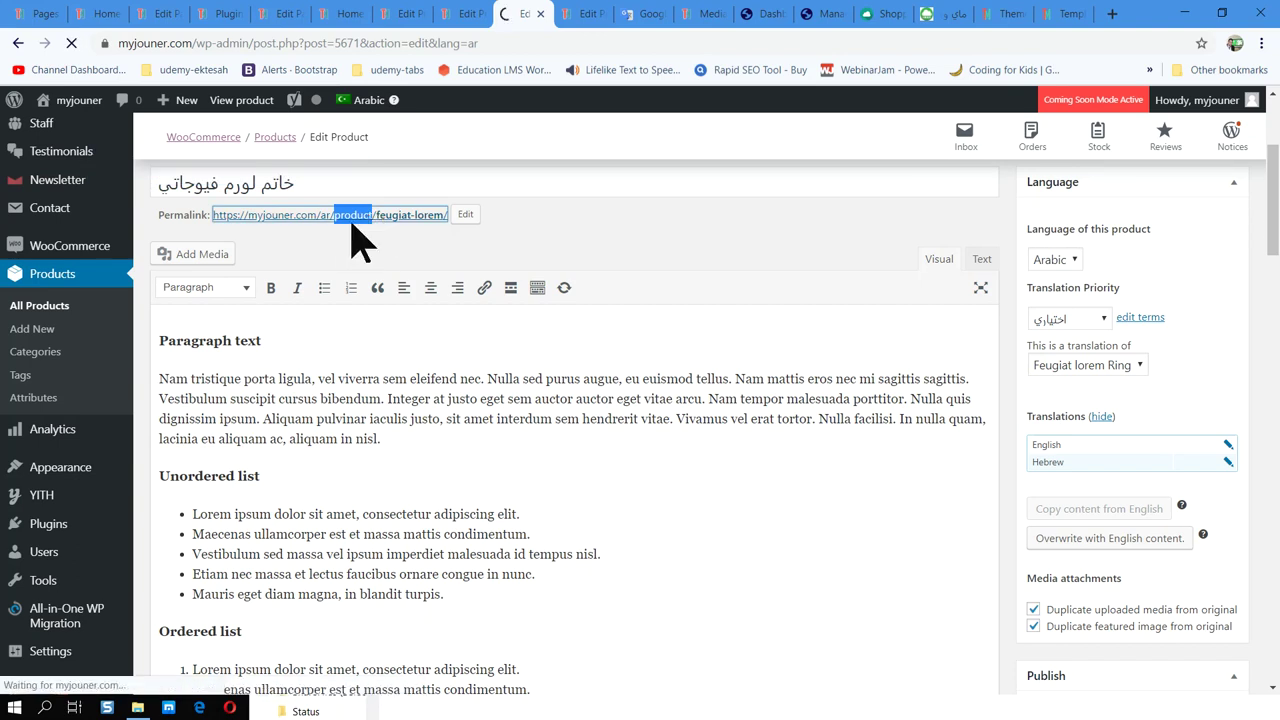
# Open the Arabic product page on the storefront and review its Arabic title.
pyautogui.click(390, 232)
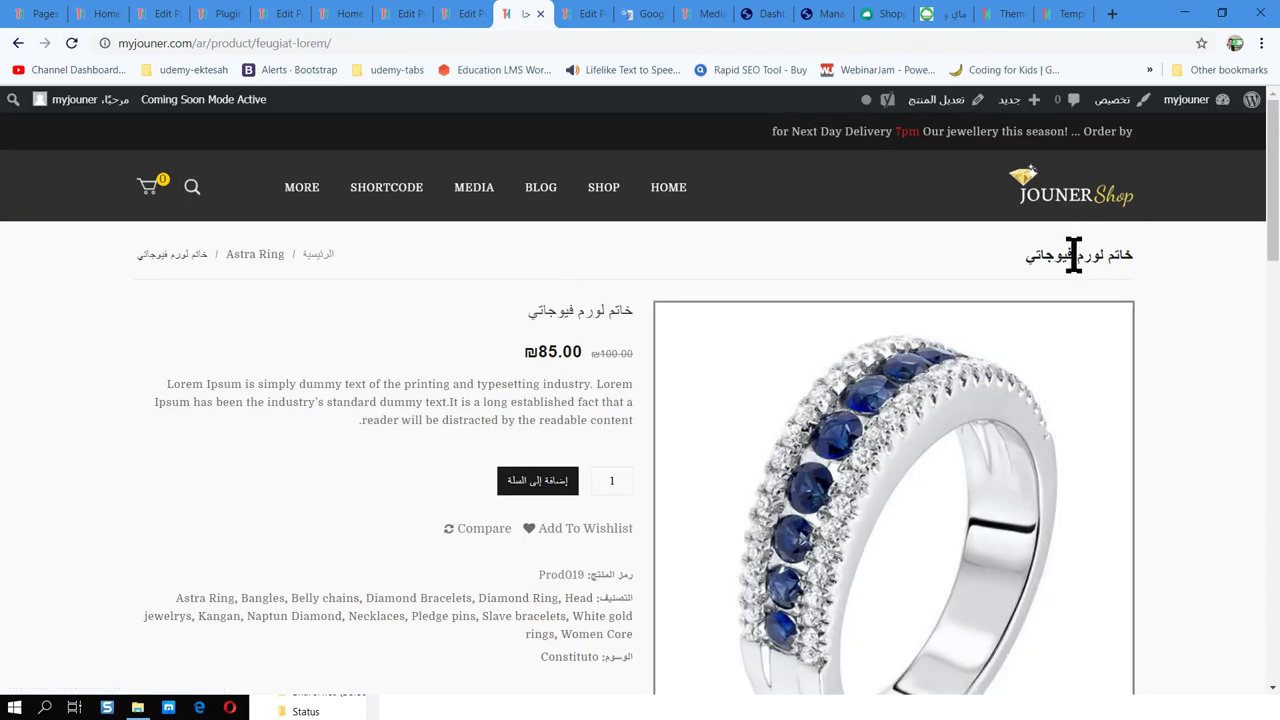
pyautogui.doubleClick(1073, 255)
pyautogui.moveTo(1100, 258); pyautogui.dragTo(1023, 262)
pyautogui.click(1075, 305)
pyautogui.scroll(-5, 1080, 349)
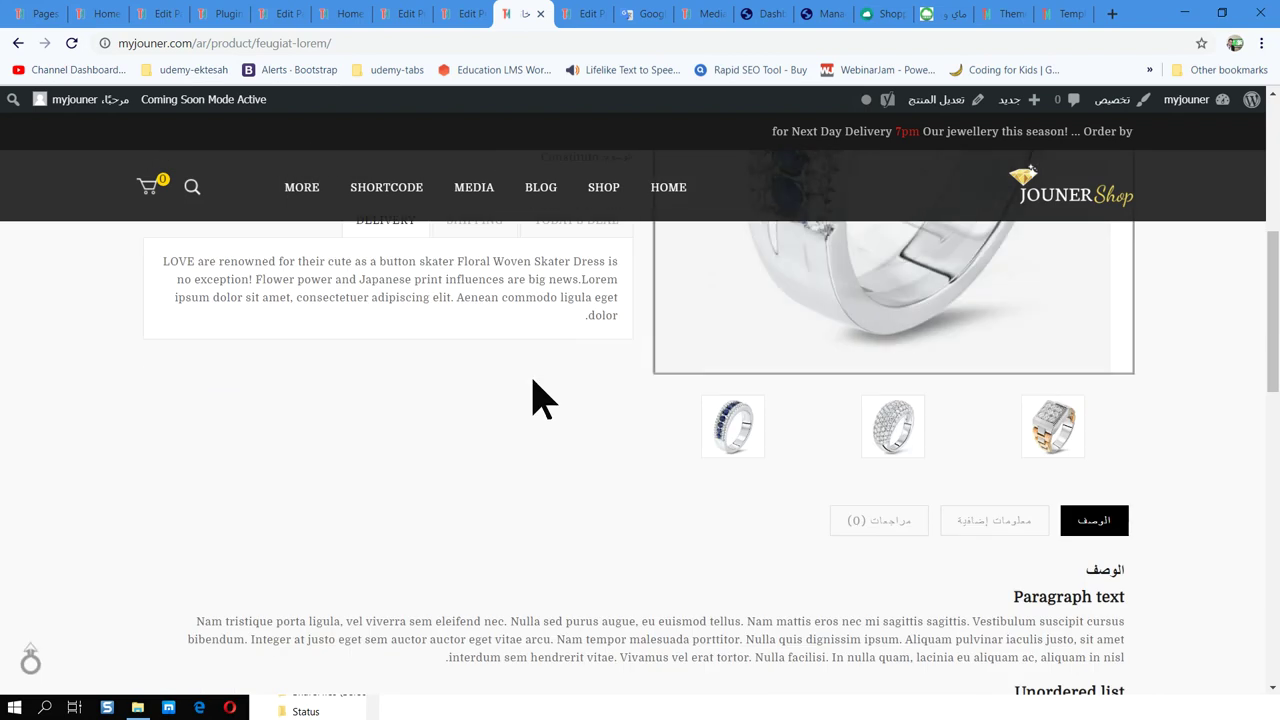
pyautogui.scroll(3, 643, 430)
pyautogui.scroll(-7, 563, 380)
pyautogui.scroll(10, 880, 497)
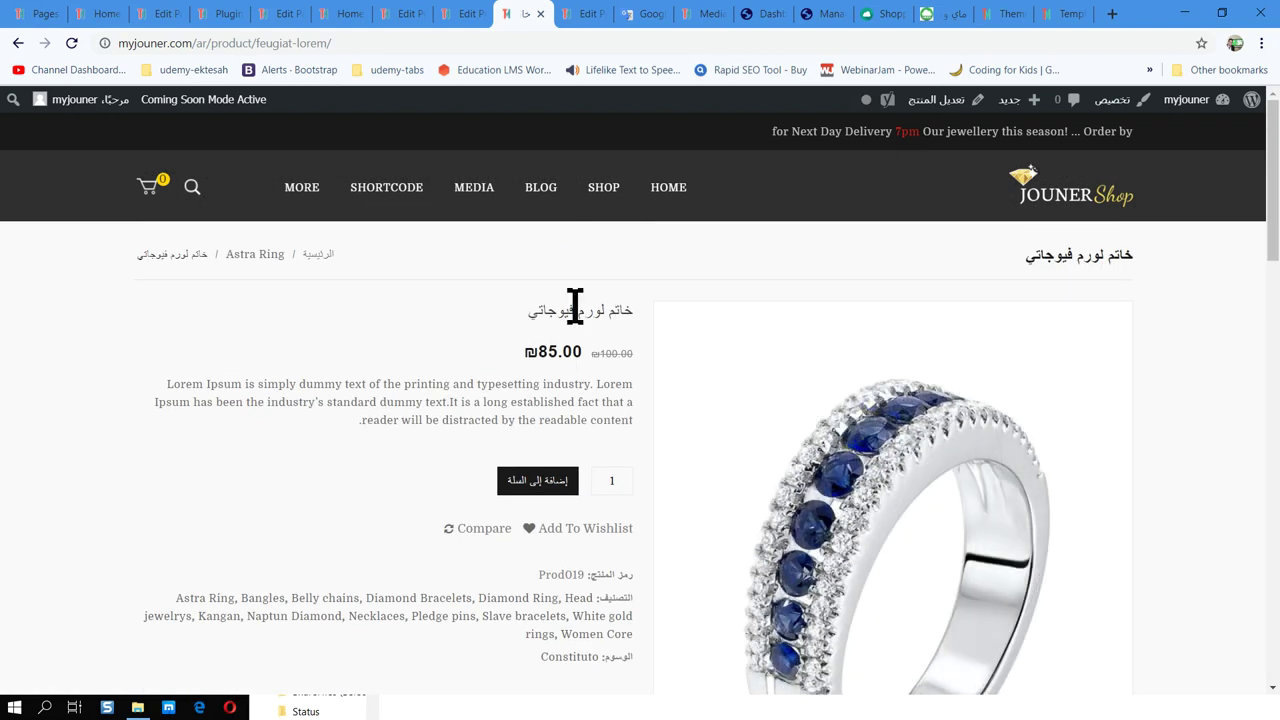
pyautogui.scroll(-1, 503, 462)
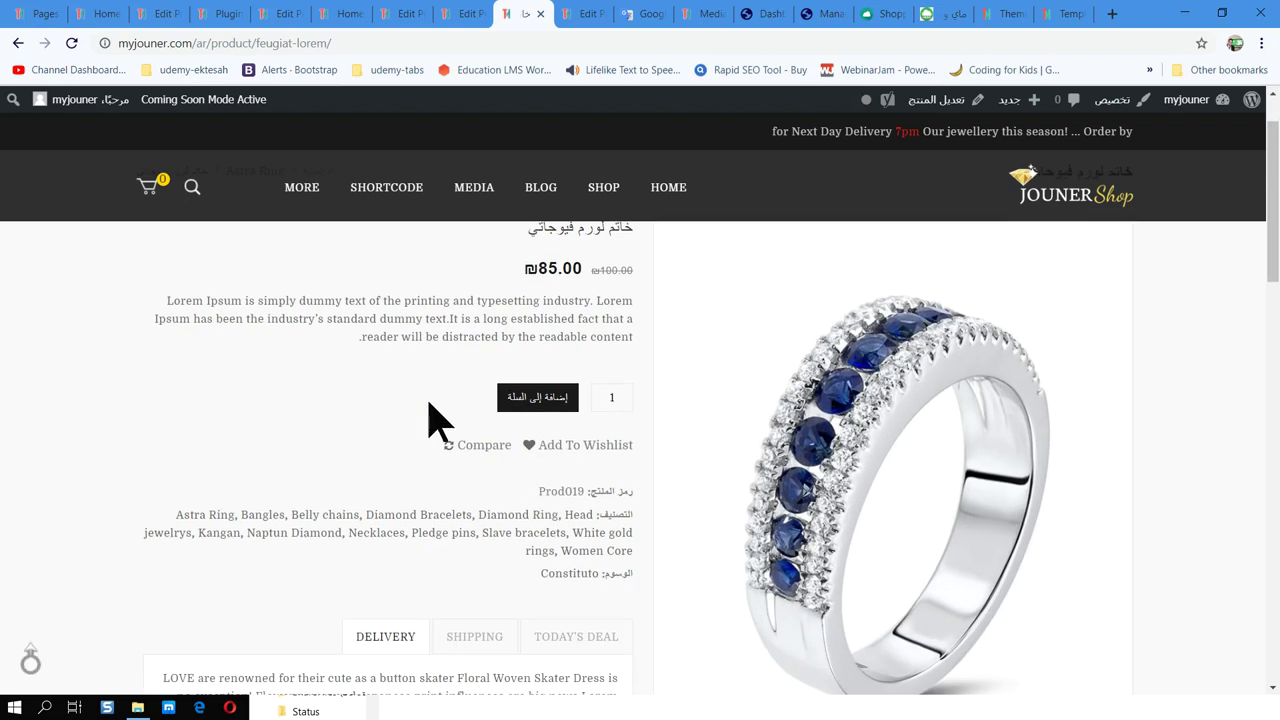
pyautogui.scroll(1, 503, 462)
# Switch the product page to English and review it.
pyautogui.moveTo(306, 206)
pyautogui.click(268, 300)
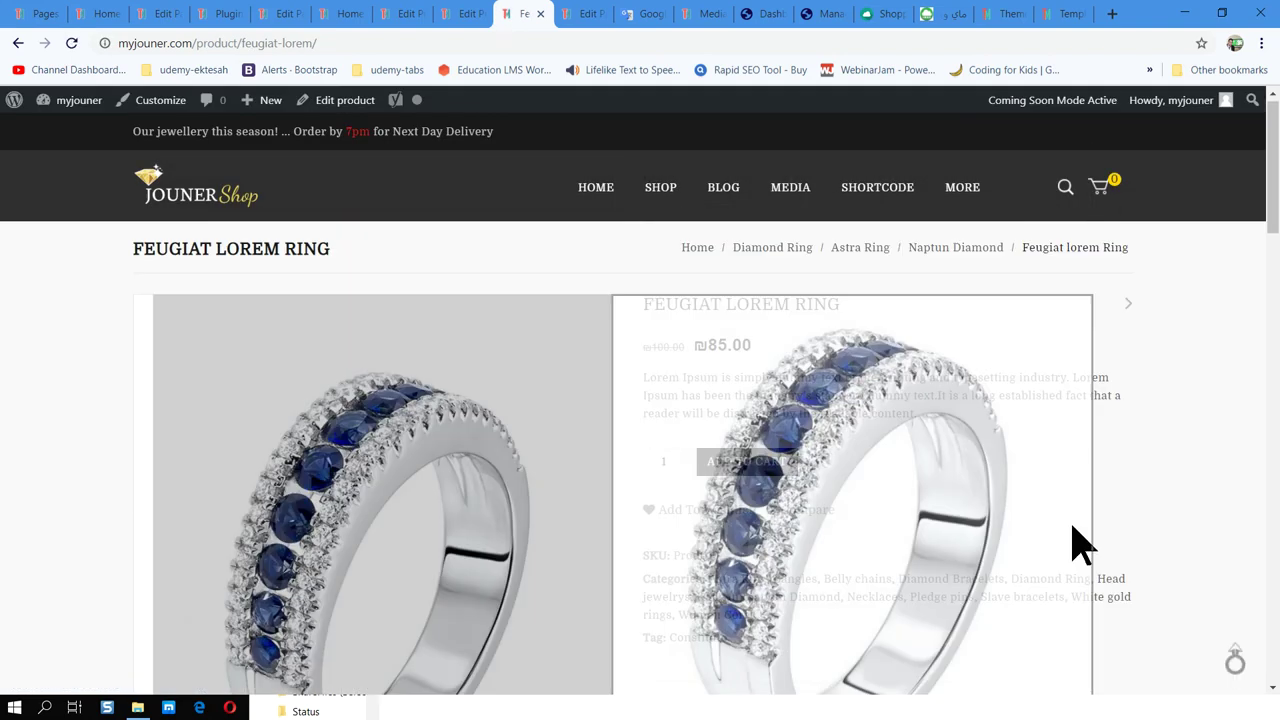
pyautogui.scroll(-3, 1180, 550)
pyautogui.scroll(4, 943, 509)
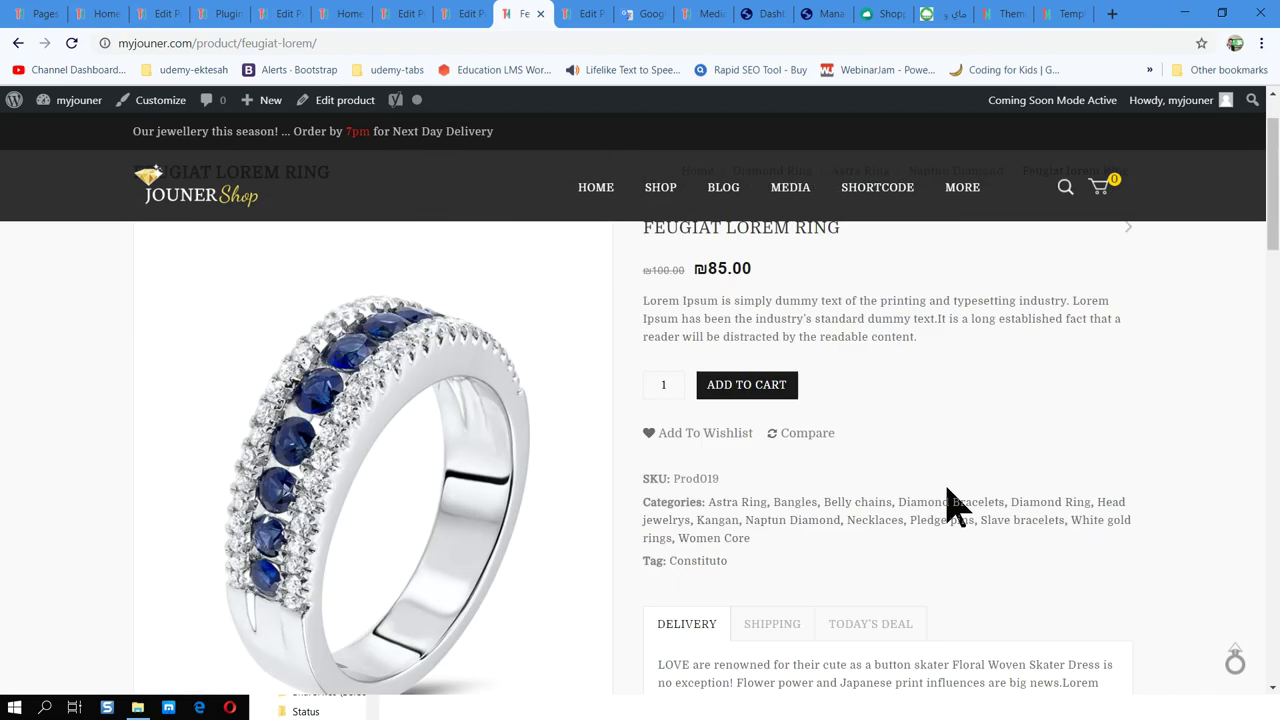
# Switch the product page to Hebrew and check the title 'טבעת FEUGIAT LOREM'.
pyautogui.moveTo(974, 208)
pyautogui.click(798, 320)
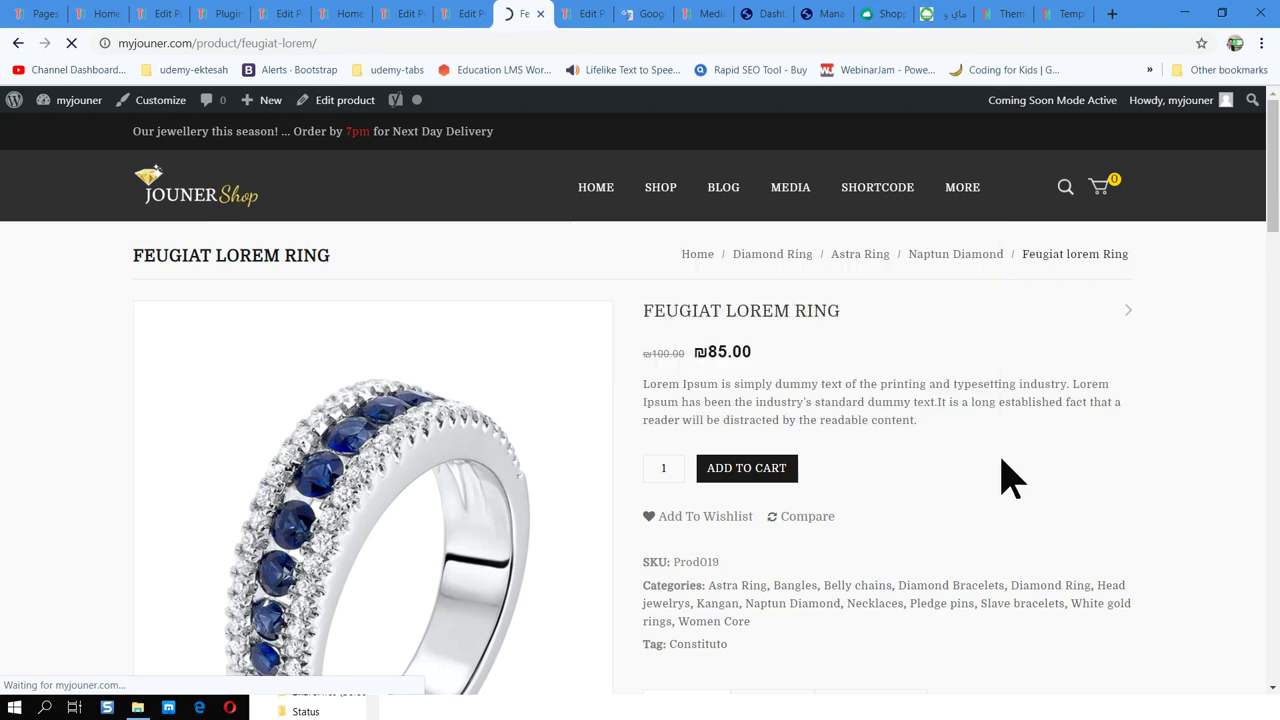
pyautogui.doubleClick(595, 310)
pyautogui.moveTo(587, 308); pyautogui.dragTo(486, 303)
pyautogui.click(486, 303)
pyautogui.scroll(-10, 815, 510)
pyautogui.scroll(10, 815, 510)
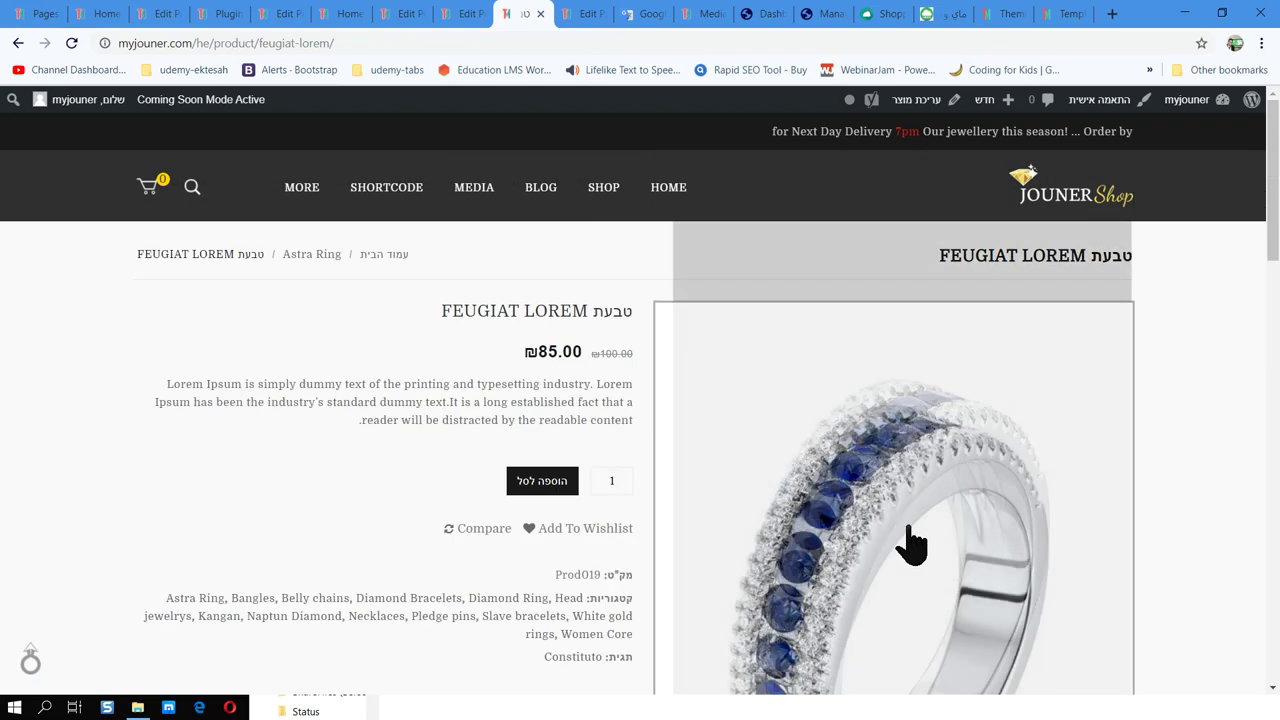
# Switch the product page back to English.
pyautogui.moveTo(298, 188)
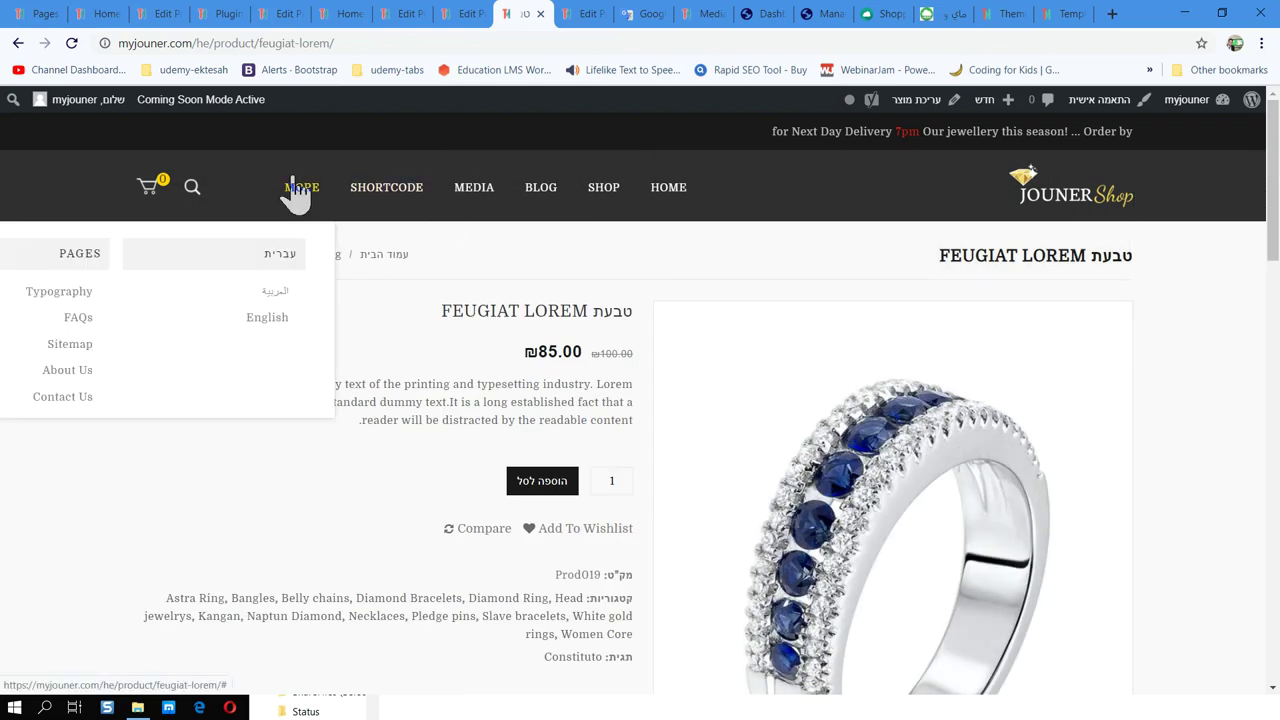
pyautogui.click(267, 318)
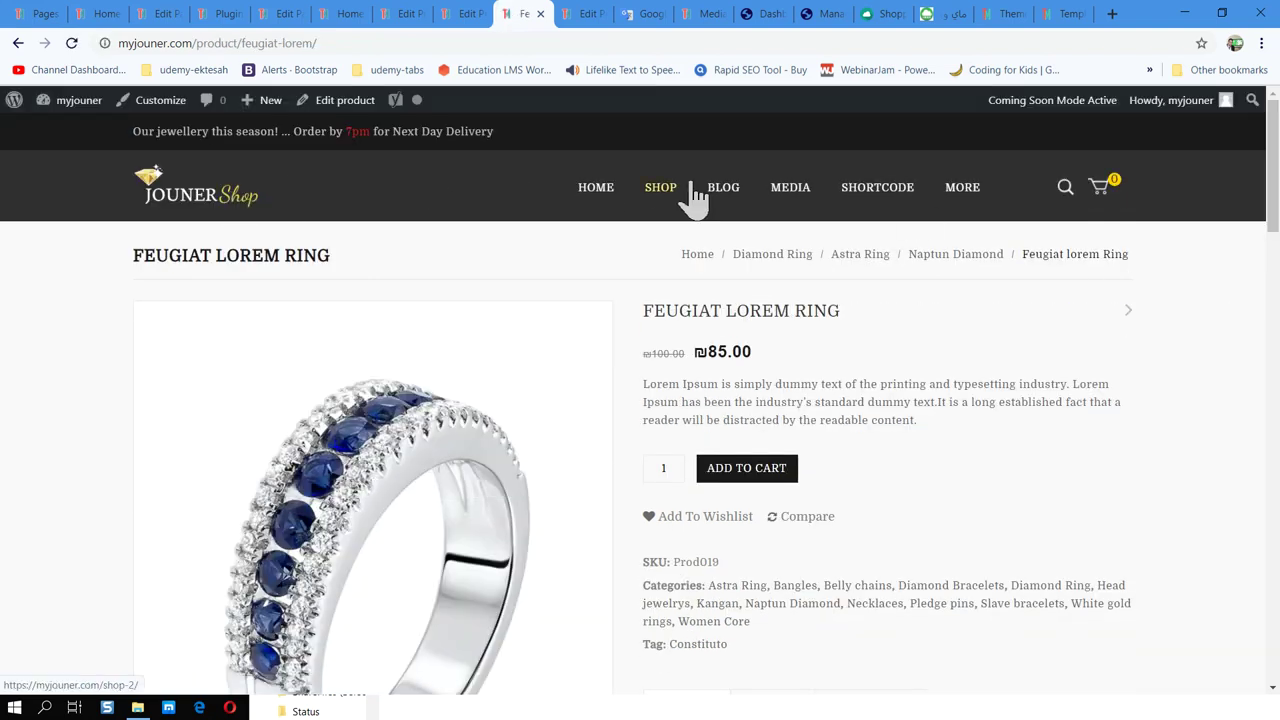
pyautogui.click(214, 204)
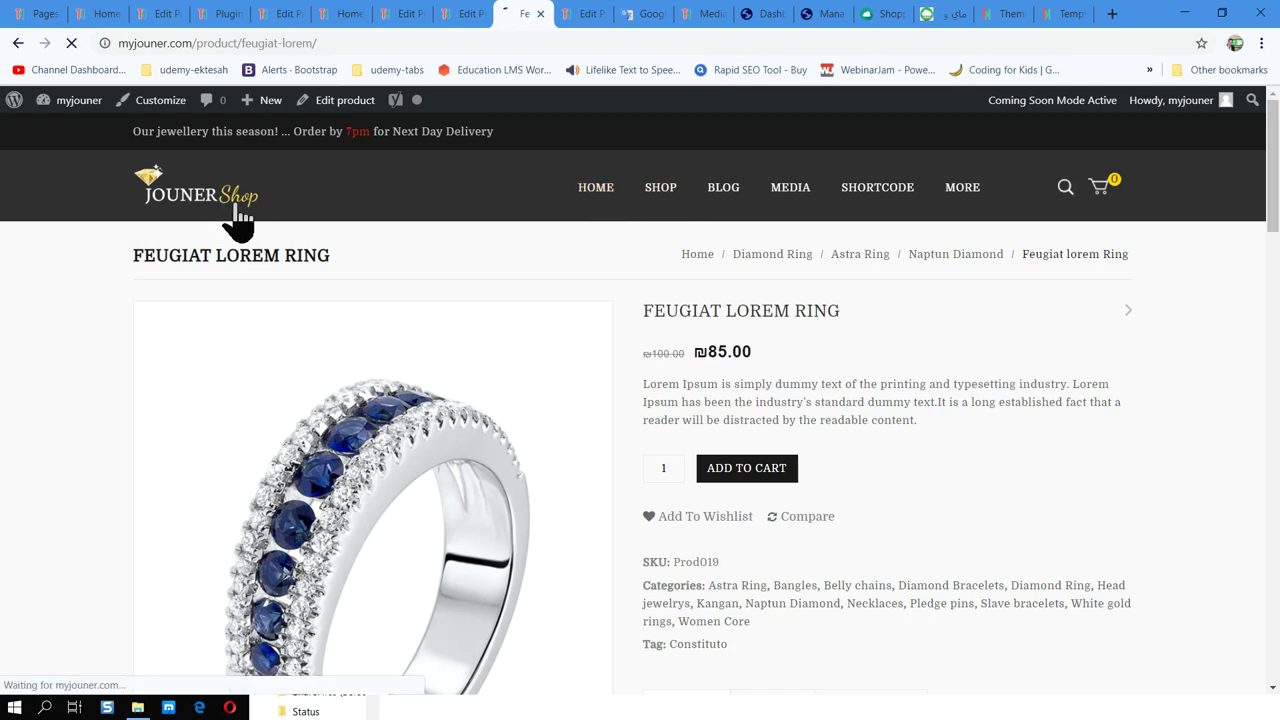
# Switch the home page to Arabic and find 'خاتم لورم فيوجاتي' at ₪85.00 in the grid.
pyautogui.scroll(-4, 894, 351)
pyautogui.scroll(4, 880, 408)
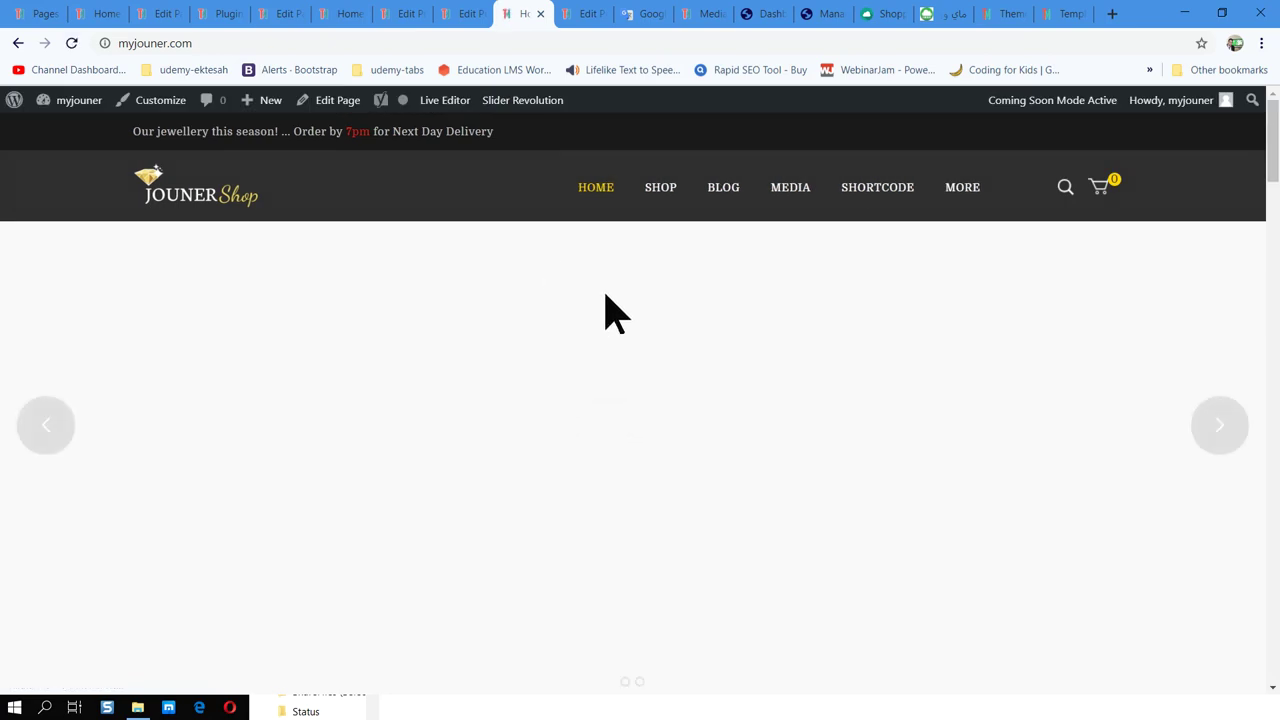
pyautogui.scroll(-4, 957, 457)
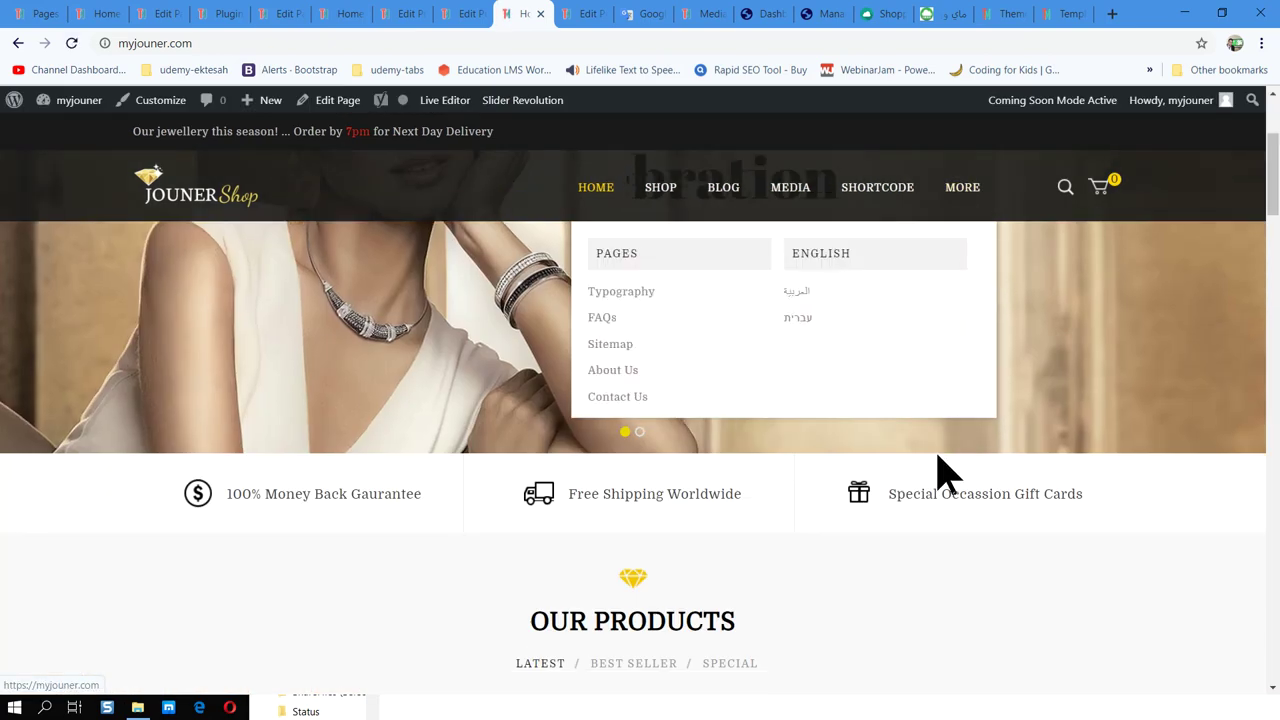
pyautogui.moveTo(978, 203)
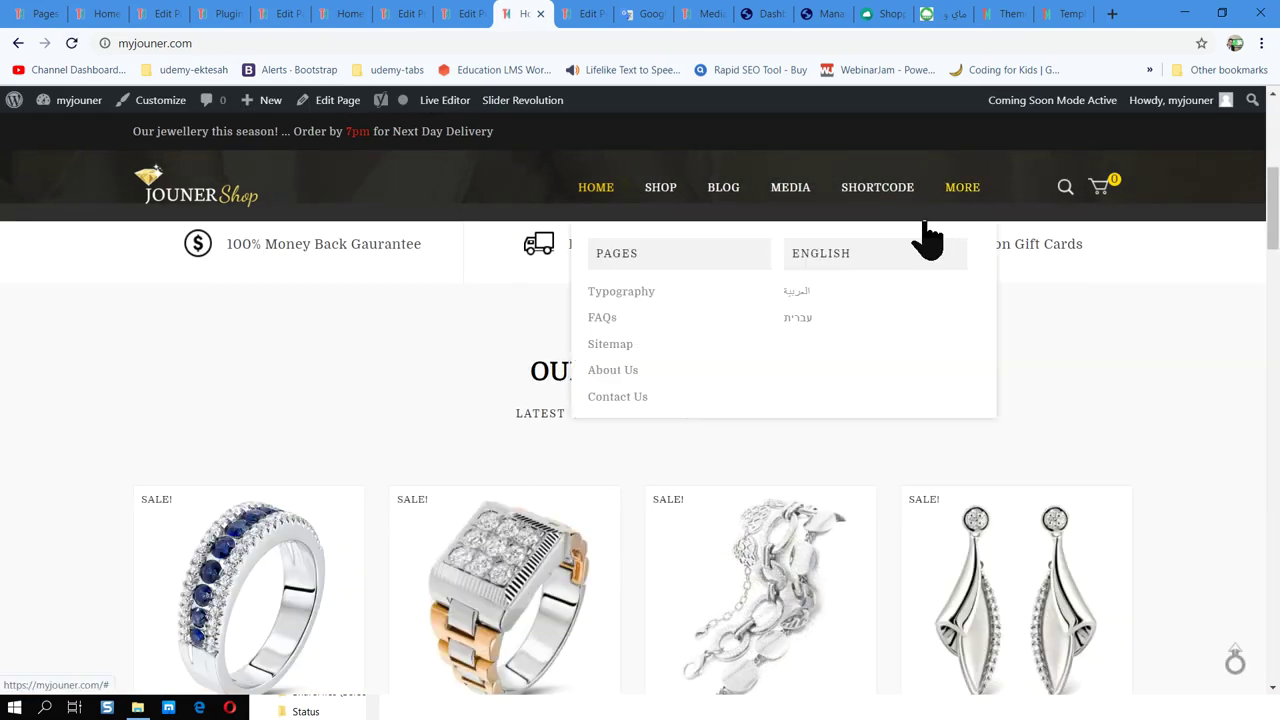
pyautogui.click(797, 312)
pyautogui.scroll(-2, 1143, 471)
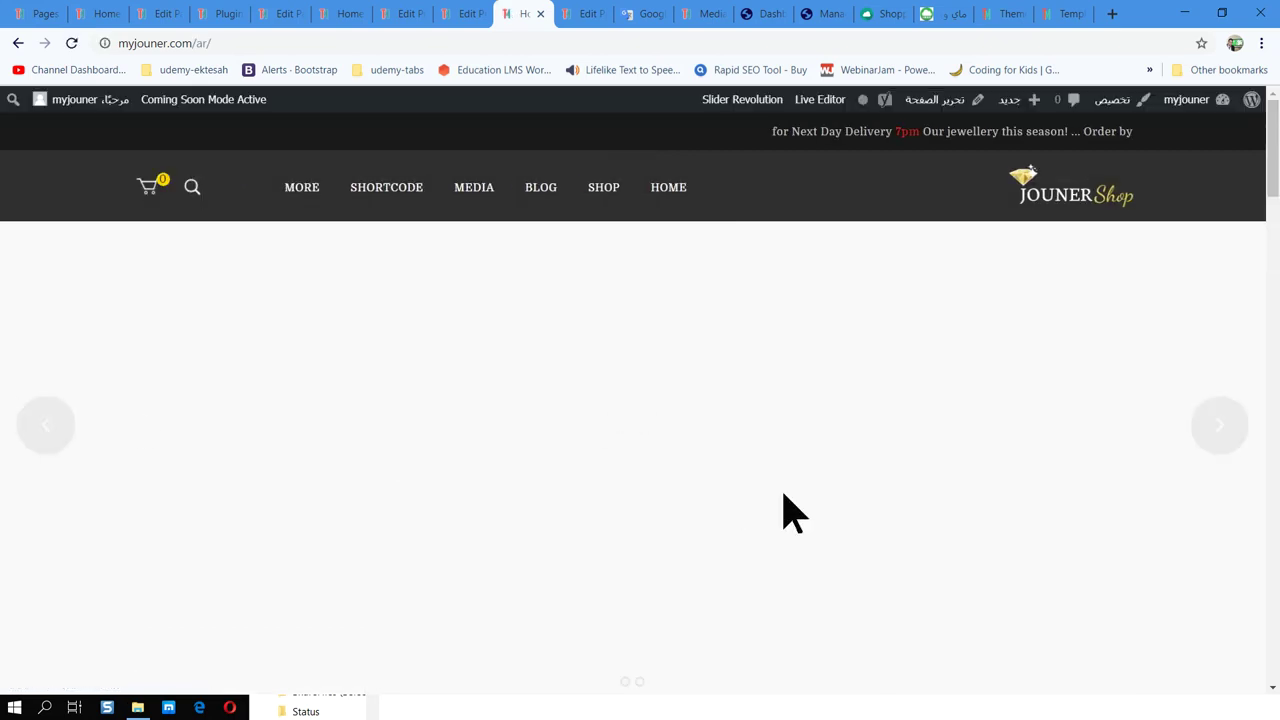
pyautogui.scroll(-6, 771, 491)
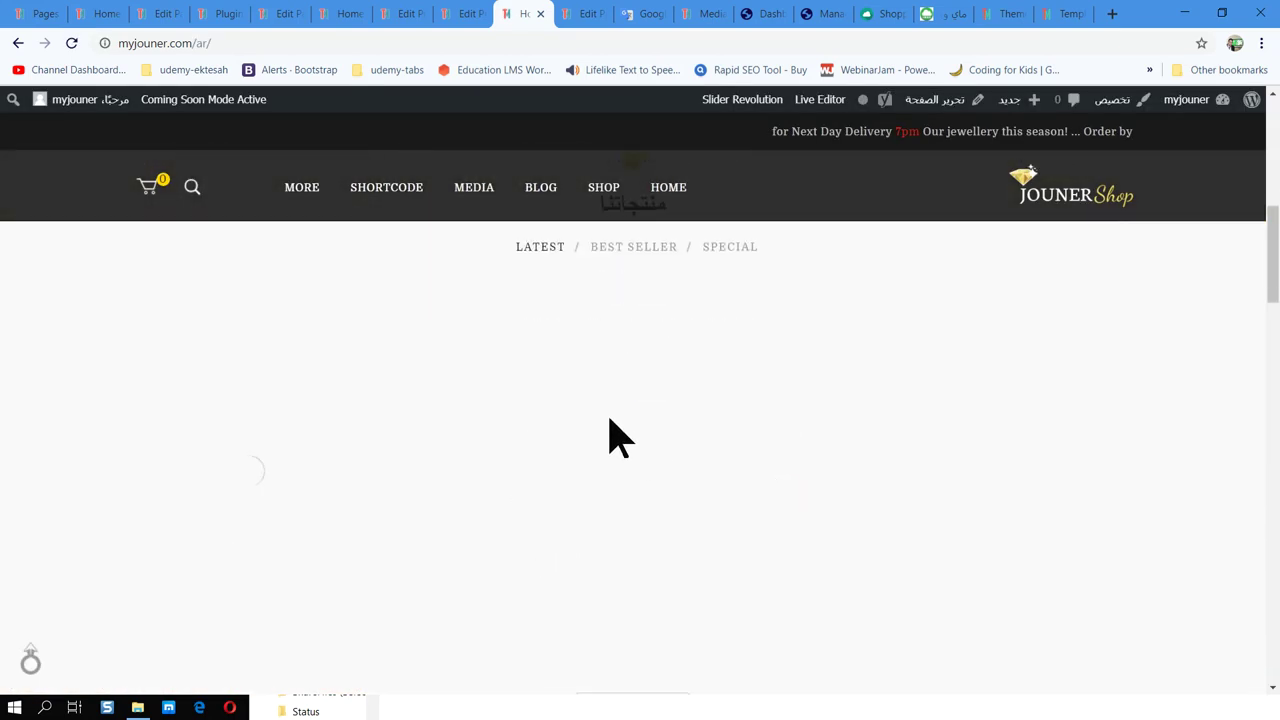
pyautogui.scroll(2, 663, 526)
pyautogui.scroll(-1, 243, 518)
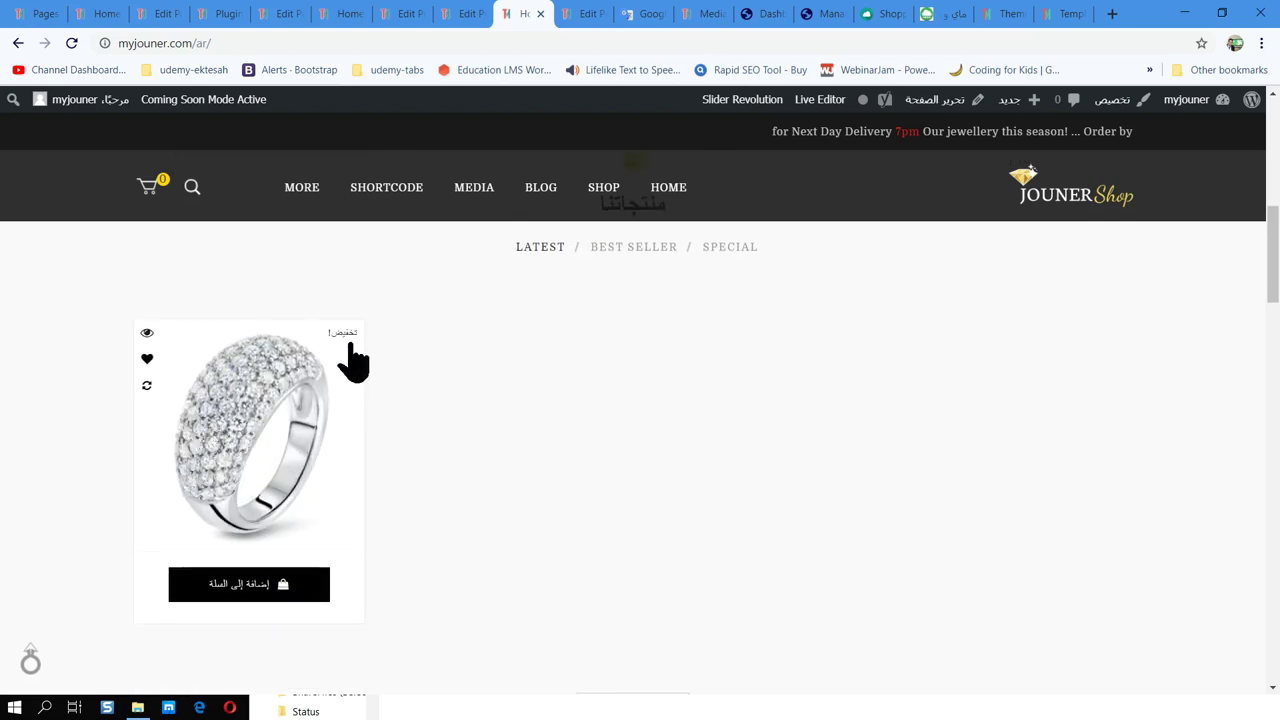
pyautogui.scroll(1, 750, 508)
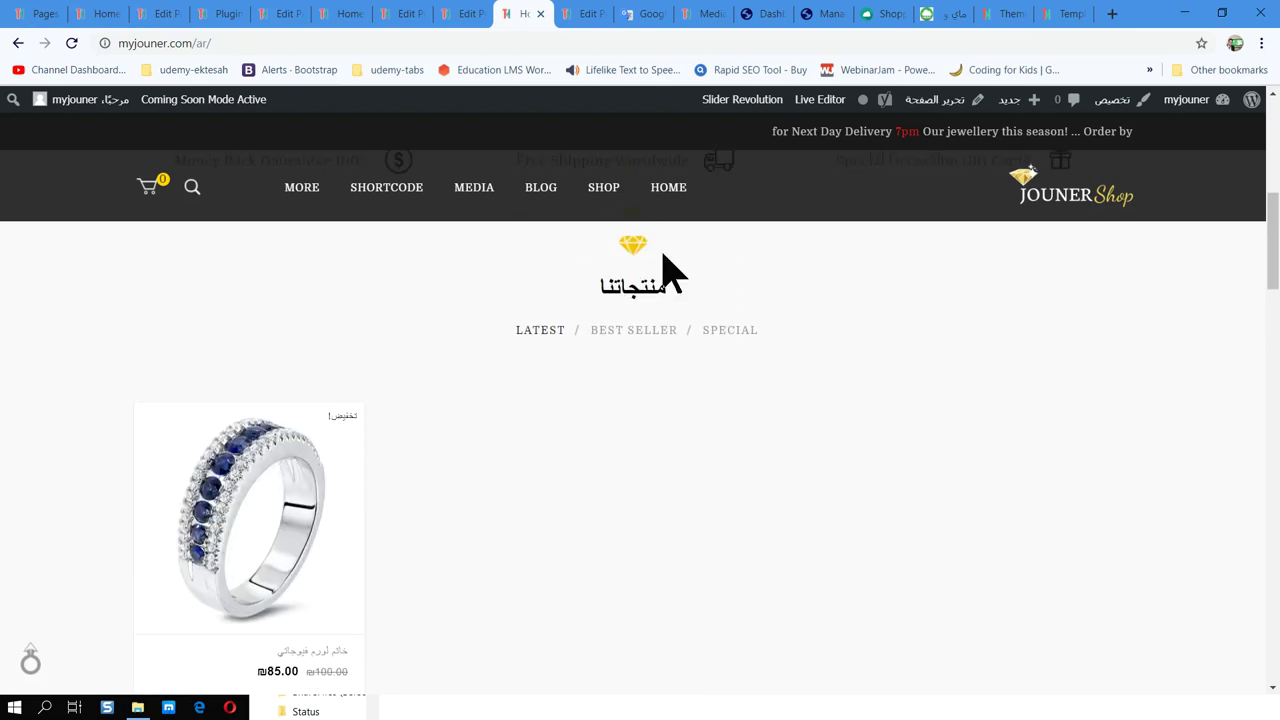
pyautogui.moveTo(301, 196)
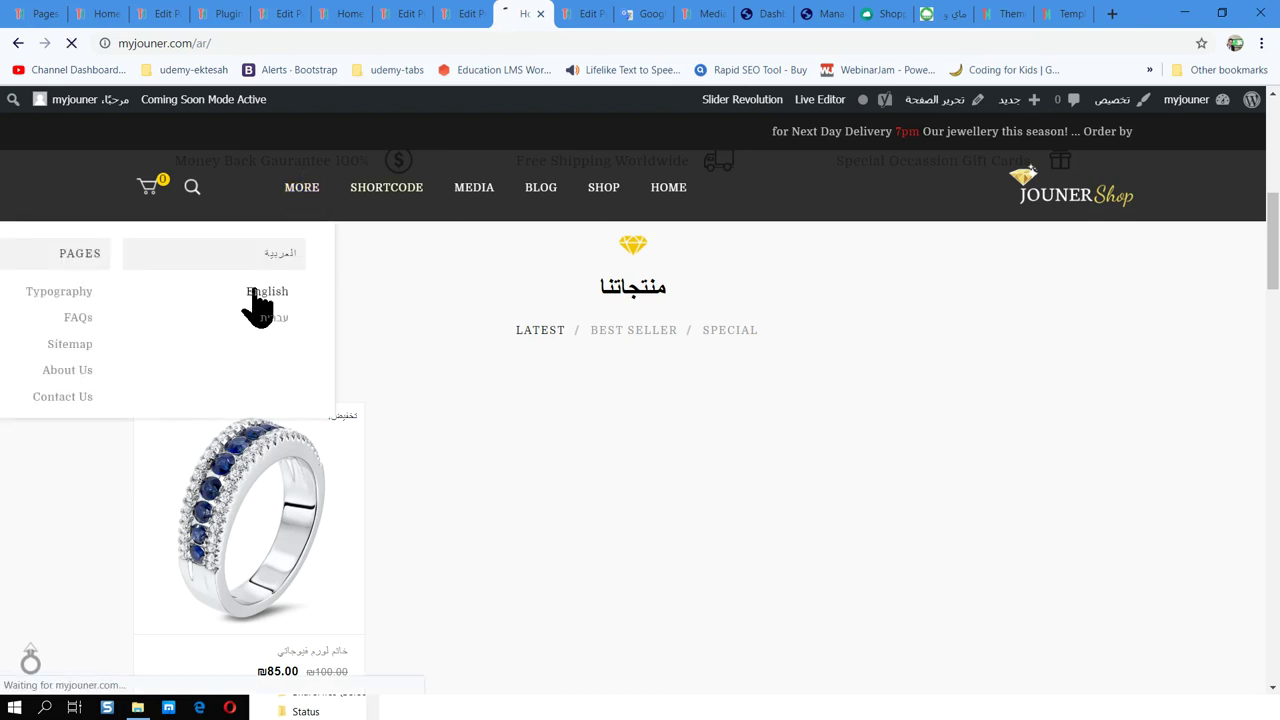